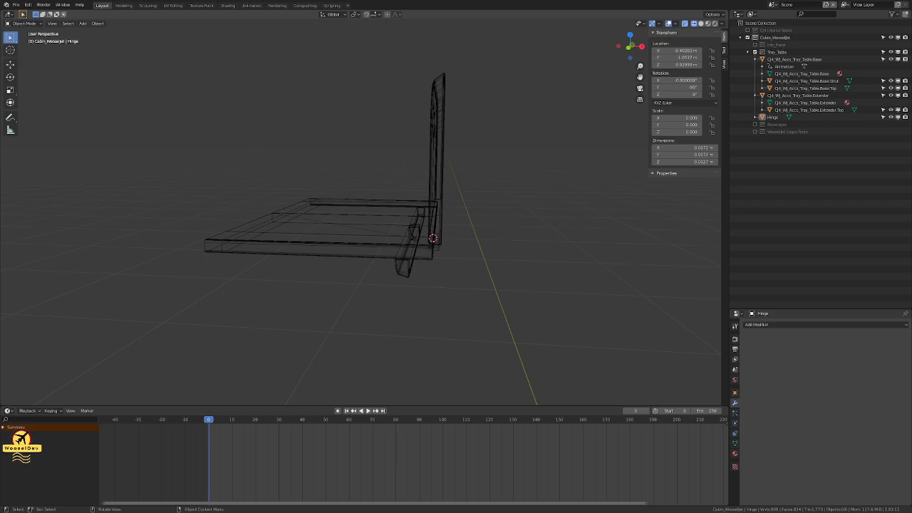
Step: Examine the hinge joining the tray table base to the upright extender in the front view, and select it
scroll(360, 214, "up", 2)
scroll(360, 213, "down", 3)
scroll(360, 214, "up", 5)
middle_click_drag(555, 251, 529, 267)
key("KP_1")
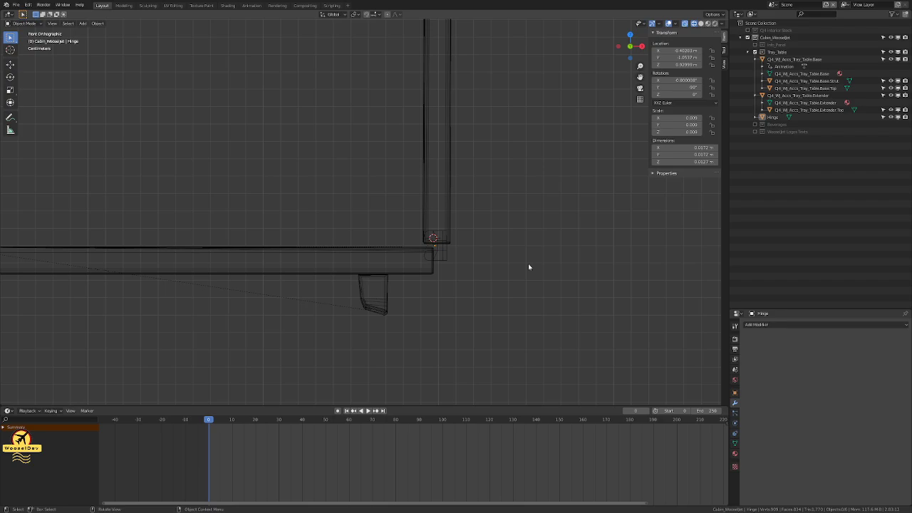
scroll(485, 204, "up", 2)
scroll(485, 203, "down", 4)
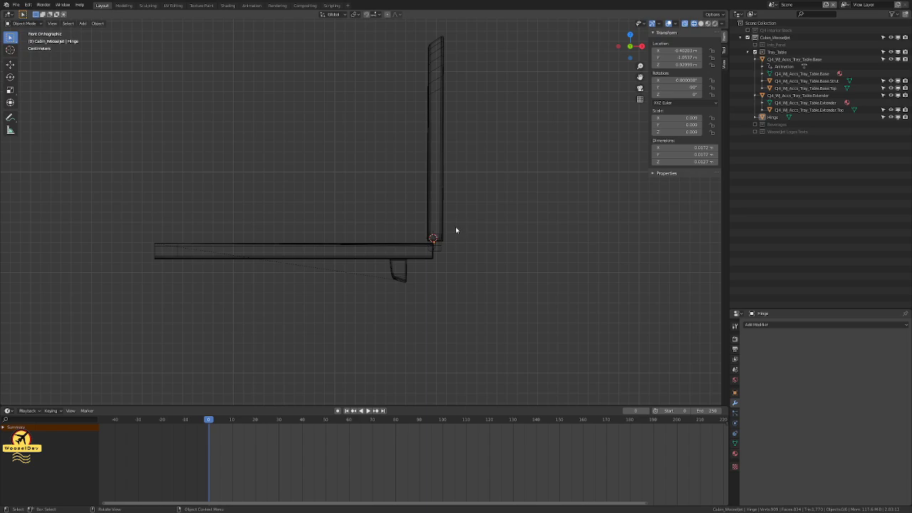
scroll(453, 232, "up", 3)
scroll(456, 257, "up", 5)
scroll(450, 251, "down", 2)
scroll(470, 278, "up", 2)
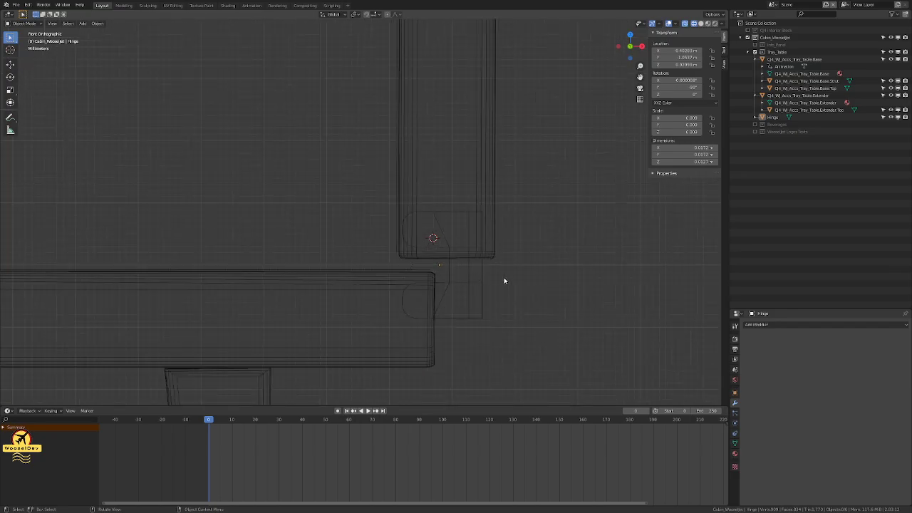
left_click(481, 280)
left_click(515, 280)
left_click(477, 278)
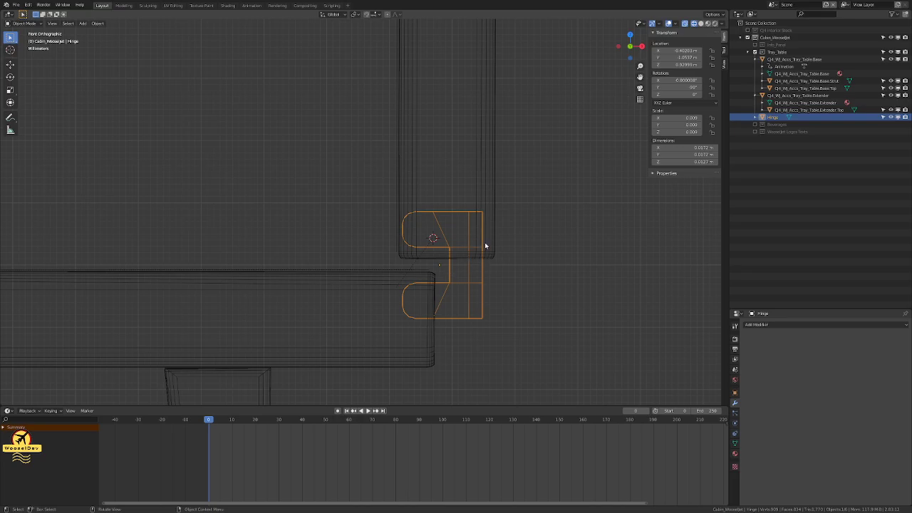
scroll(418, 232, "up", 4)
scroll(471, 271, "down", 3)
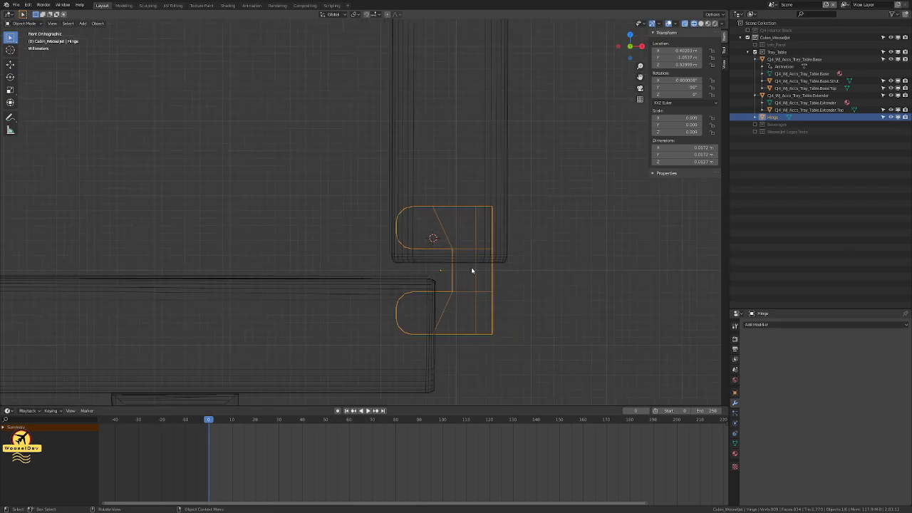
scroll(479, 265, "down", 2)
Step: Inspect the selected hinge in solid shading from an angle and return the viewport to wireframe
middle_click_drag(543, 263, 498, 274)
key("z")
left_click(549, 276)
mouse_move(592, 329)
middle_mouse_down()
mouse_move(612, 328)
mouse_move(586, 317)
mouse_move(570, 325)
mouse_move(580, 330)
middle_mouse_up()
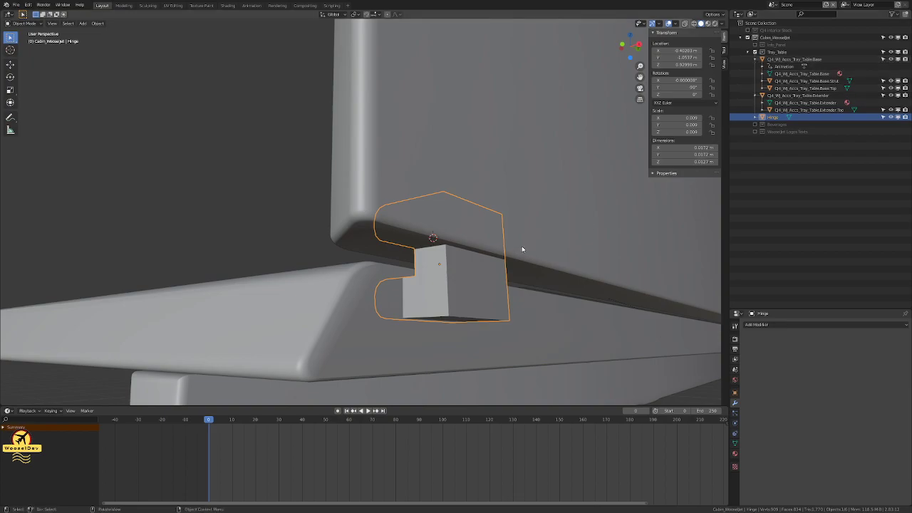
key("comma")
key("Escape")
key("Tab")
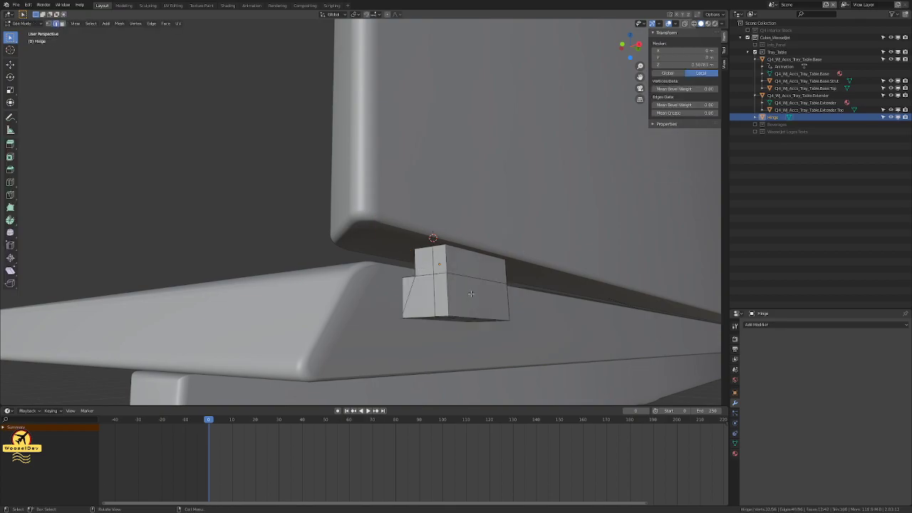
key("Tab")
key("z")
left_click(431, 289)
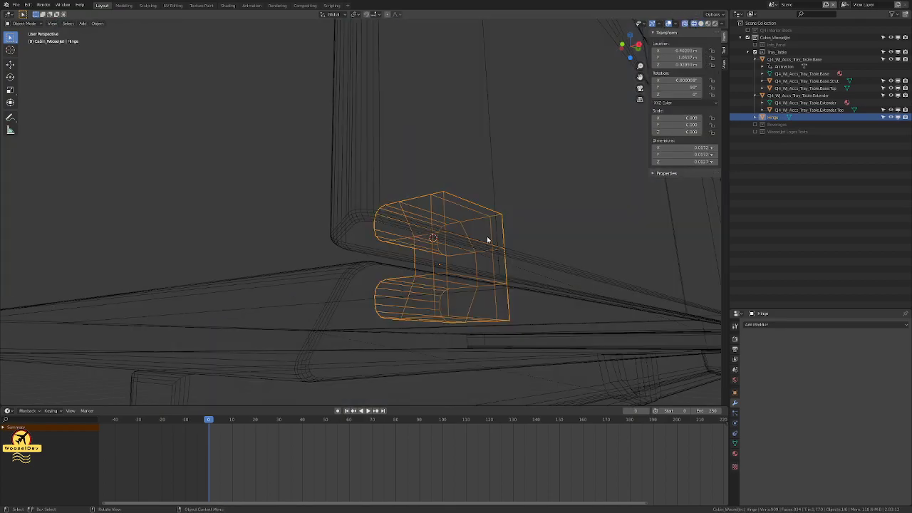
Step: Bevel the hinge's two outer back edges, upper and lower, with two segments
key("Tab")
middle_click_drag(487, 240, 461, 230)
left_click(470, 227)
middle_click_drag(485, 292, 487, 247)
left_click(457, 301, "shift")
middle_click_drag(457, 301, 560, 334)
key("ctrl+b")
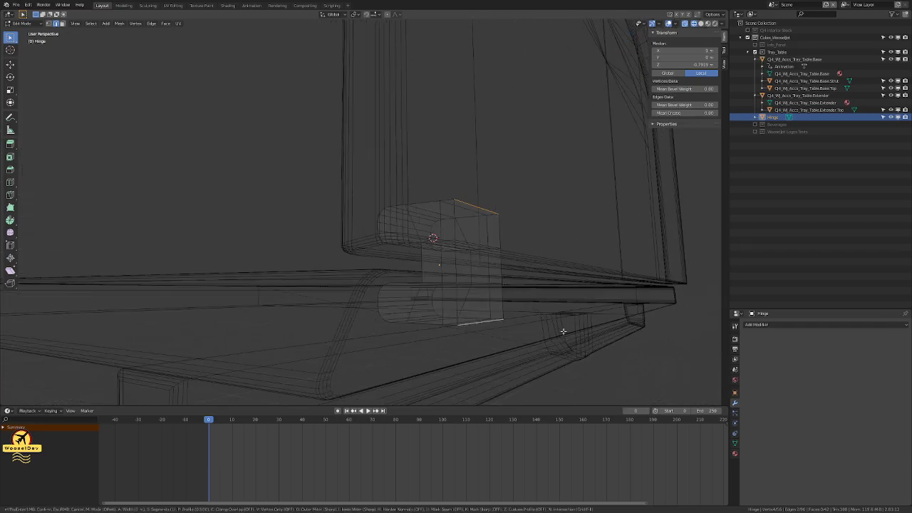
scroll(571, 332, "up", 1)
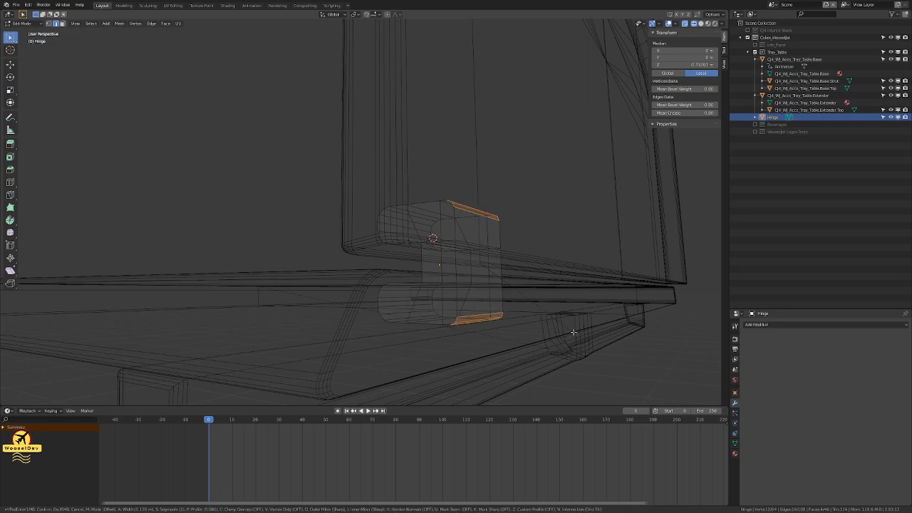
left_click(579, 332)
key("Tab")
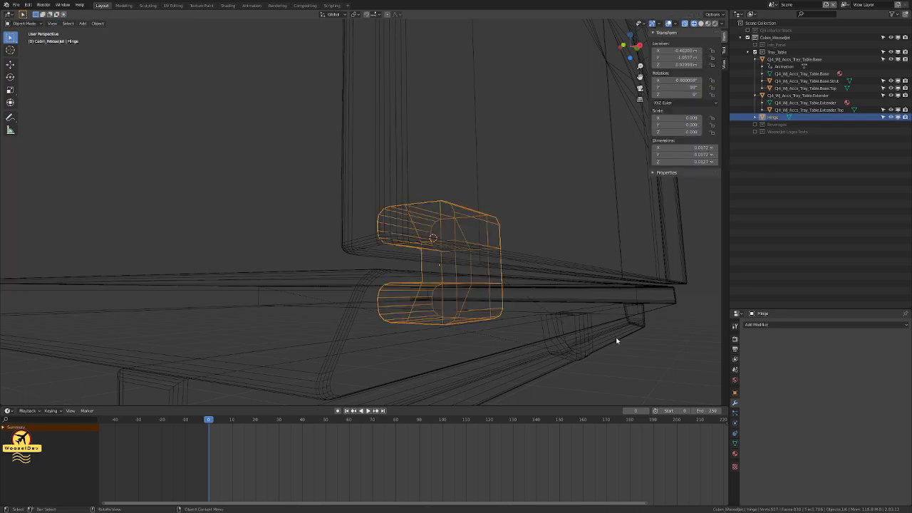
Step: Display the viewport in solid shading and shade the hinge smooth
key("z")
left_click(650, 337)
middle_click_drag(630, 335, 457, 302)
right_click(381, 281)
left_click(378, 282)
middle_click_drag(375, 280, 406, 282)
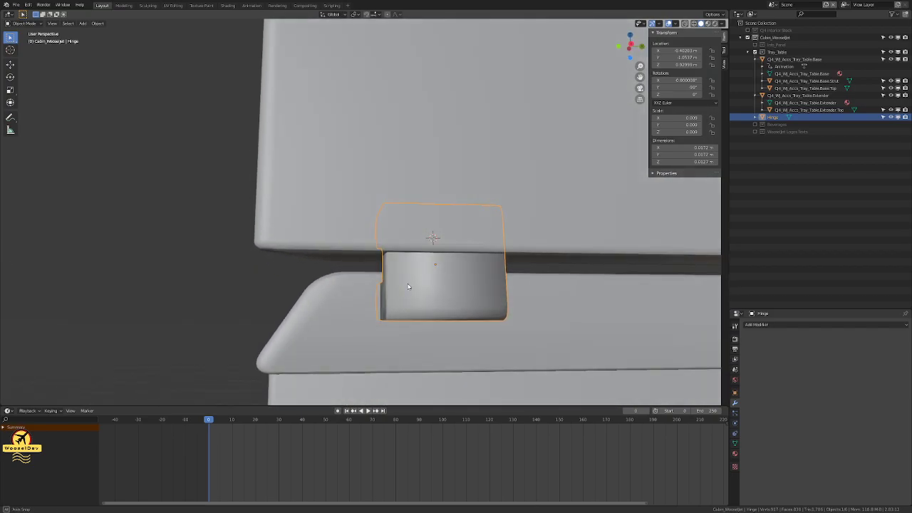
Step: Enable Auto Smooth for the hinge mesh normals with a 50° angle, and save the file
left_click(734, 443)
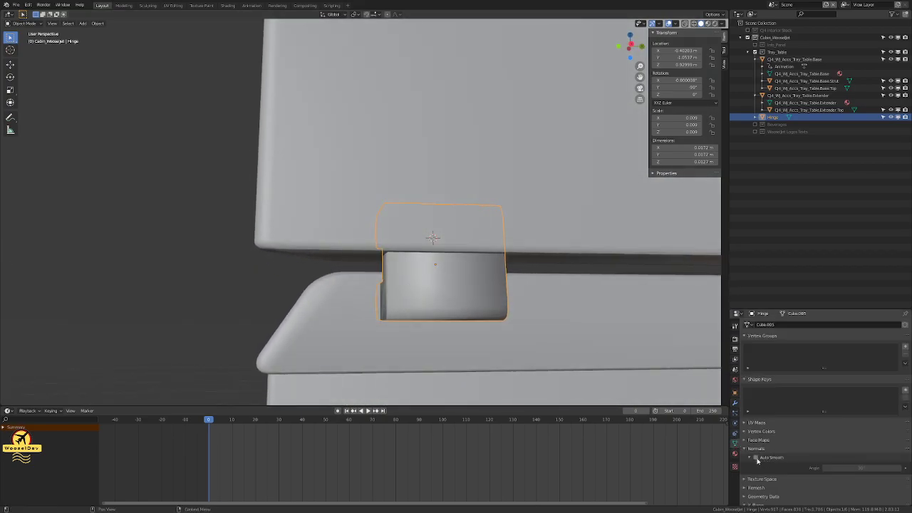
left_click(756, 458)
left_click(854, 468)
type("50")
key("Return")
left_click(187, 311)
middle_click_drag(186, 310, 243, 305)
middle_click_drag(474, 285, 451, 178)
key("KP_1")
key("ctrl+s")
Step: Apply the hinge's scale
scroll(432, 242, "down", 2)
scroll(580, 259, "up", 3)
scroll(586, 263, "down", 2)
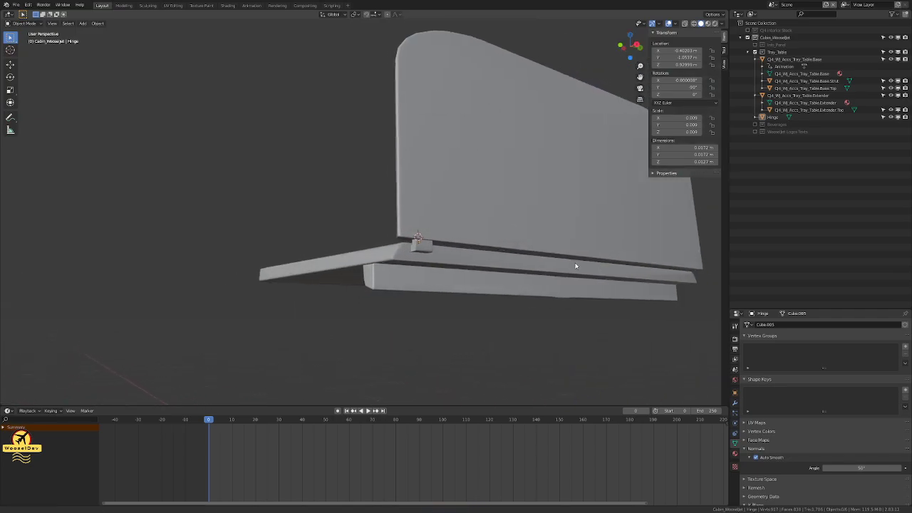
scroll(460, 264, "up", 1)
mouse_move(461, 264)
middle_mouse_down()
mouse_move(460, 252)
mouse_move(476, 266)
mouse_move(468, 251)
mouse_move(449, 248)
mouse_move(452, 268)
middle_mouse_up()
scroll(477, 266, "up", 2)
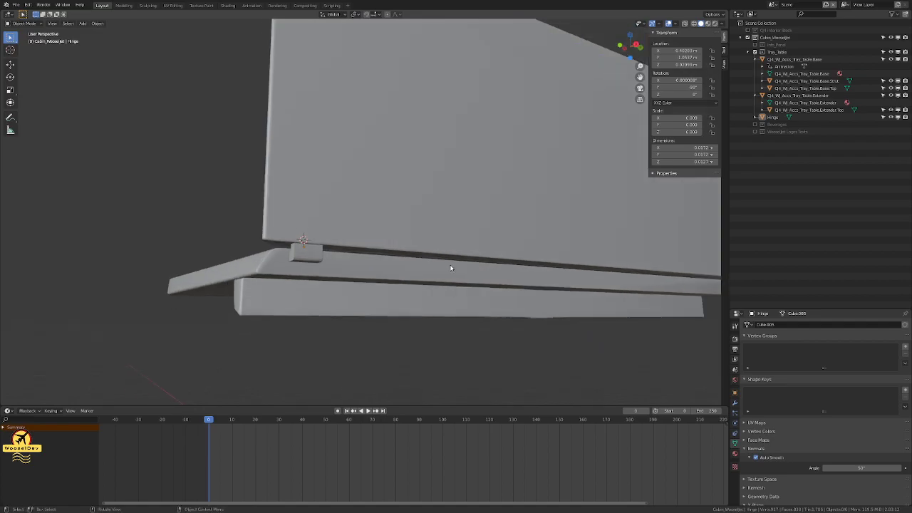
left_click(308, 258)
key("ctrl+a")
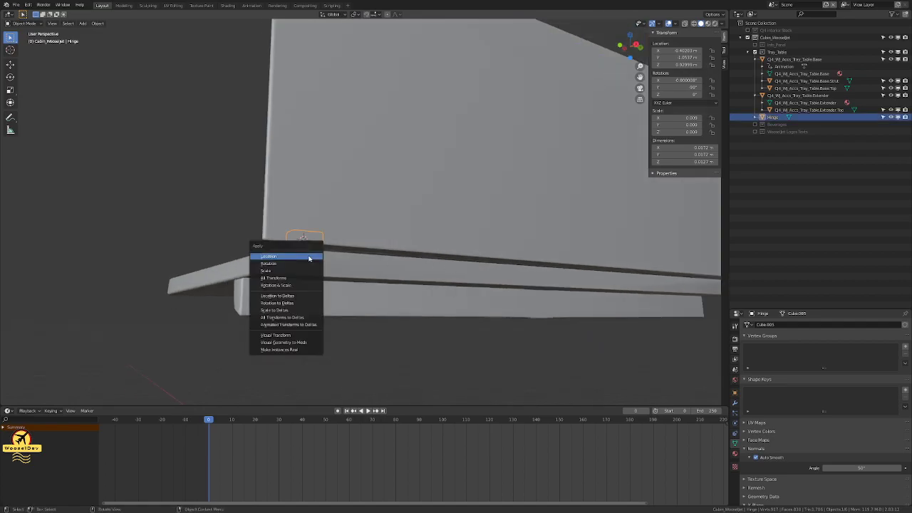
left_click(304, 270)
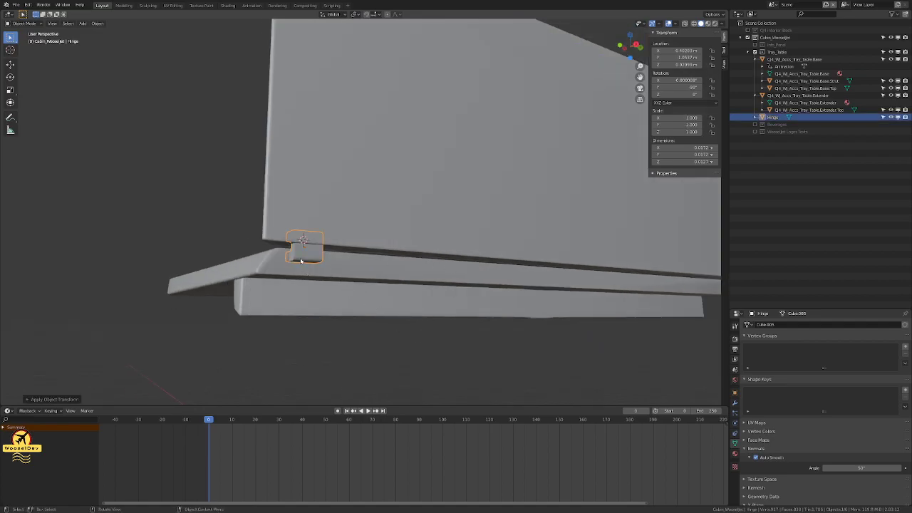
Step: Snap the 3D cursor to the selected hinge
key("shift+s")
left_click(301, 295)
middle_click_drag(462, 342, 492, 387)
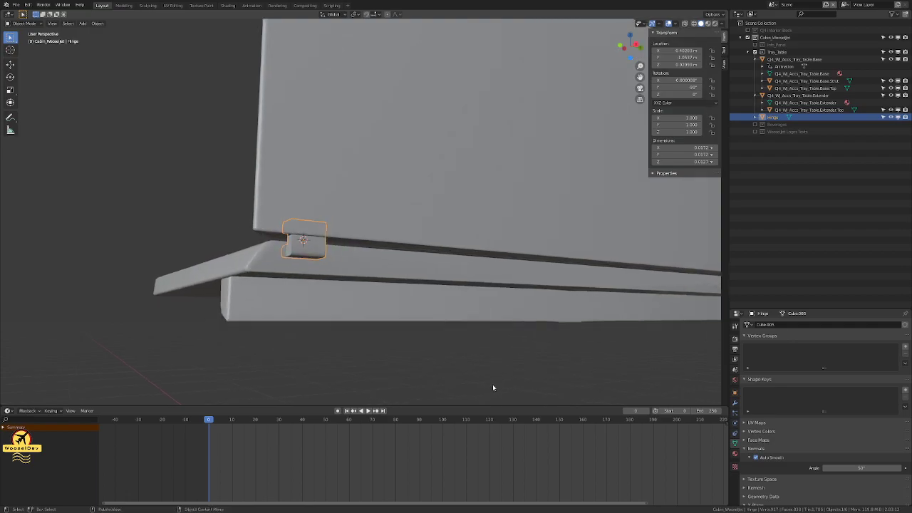
scroll(492, 388, "down", 5)
left_click(484, 333)
middle_click_drag(484, 334, 418, 266)
scroll(446, 349, "down", 4)
scroll(433, 336, "up", 6)
scroll(335, 313, "up", 3)
Step: Apply all transforms to the hinge
key("a")
key("alt+a")
left_click(305, 242)
key("shift+a")
mouse_move(314, 254)
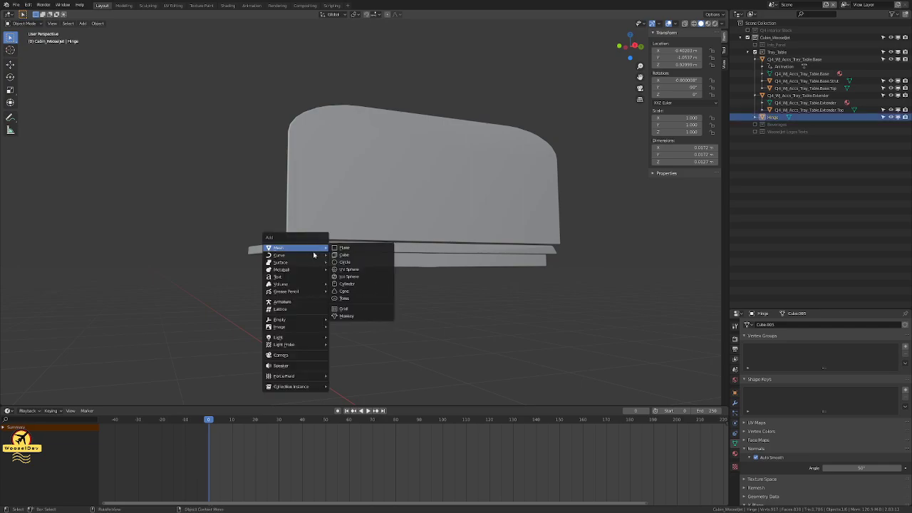
key("ctrl+a")
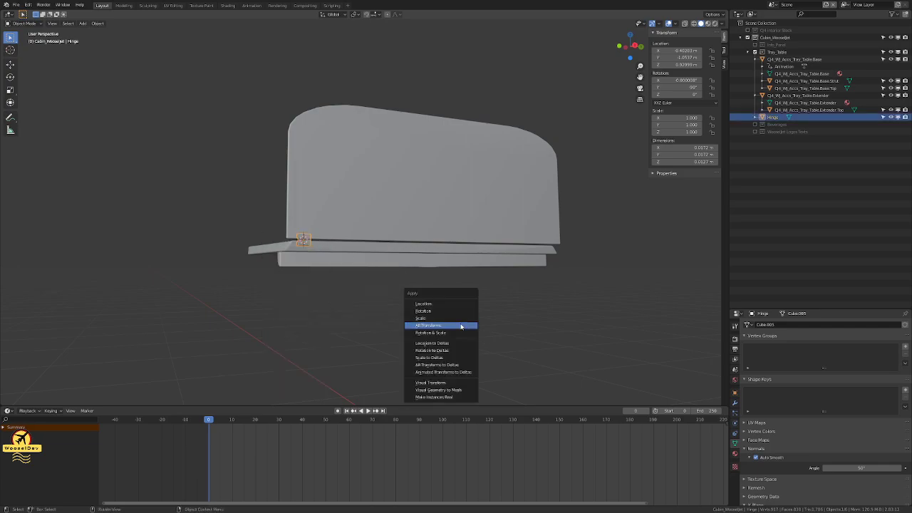
left_click(463, 326)
scroll(466, 333, "down", 5)
middle_click_drag(468, 340, 405, 322)
scroll(337, 301, "up", 8)
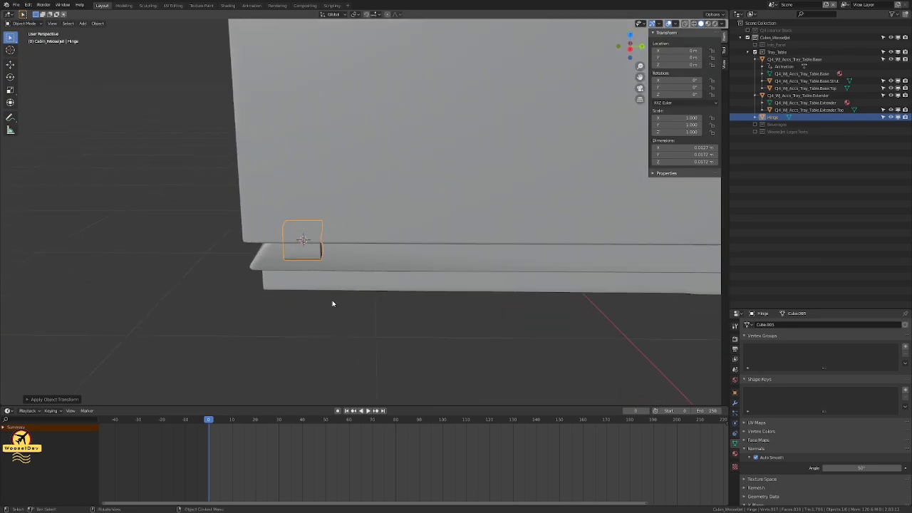
Step: Display the hinge mesh in wireframe for face selection and clear the current mesh selection
middle_click_drag(332, 299, 367, 277)
key("Tab")
scroll(315, 253, "up", 3)
key("Tab")
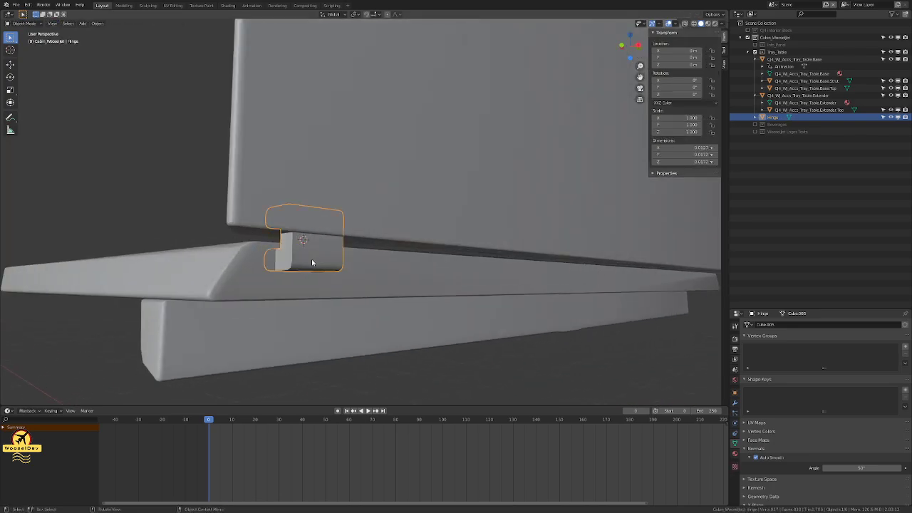
key("ctrl+Tab")
key("Tab")
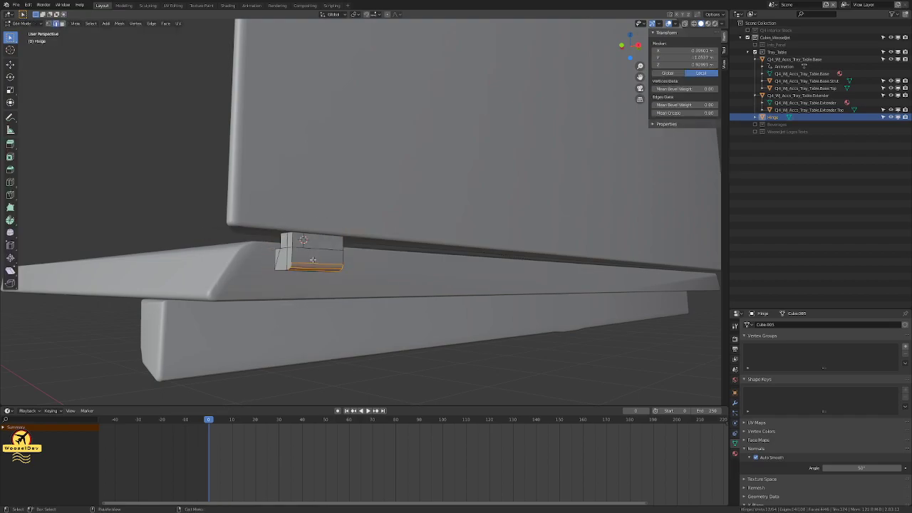
middle_click_drag(313, 262, 371, 275)
key("z")
left_click(314, 277)
mouse_move(390, 307)
middle_mouse_down()
mouse_move(404, 301)
mouse_move(345, 293)
middle_mouse_up()
middle_click_drag(284, 271, 342, 279)
key("Tab")
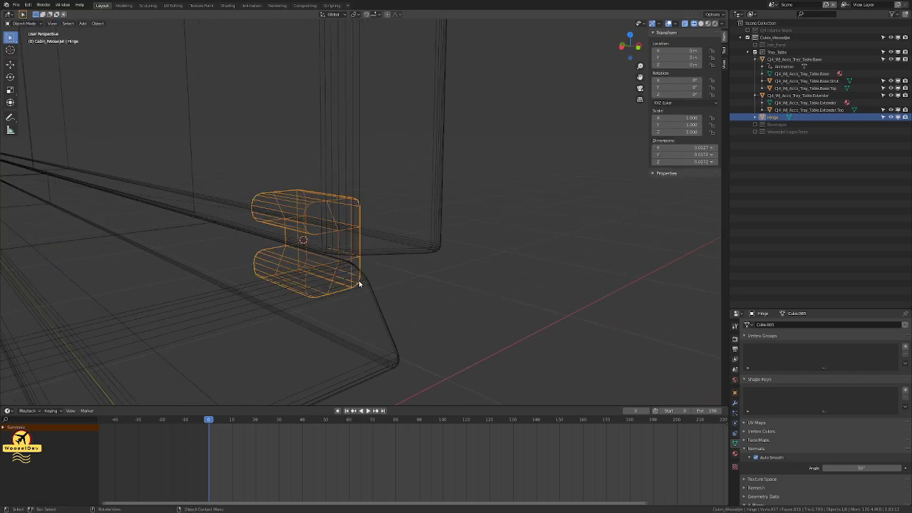
key("Tab")
key("alt+a")
middle_click_drag(377, 291, 417, 292)
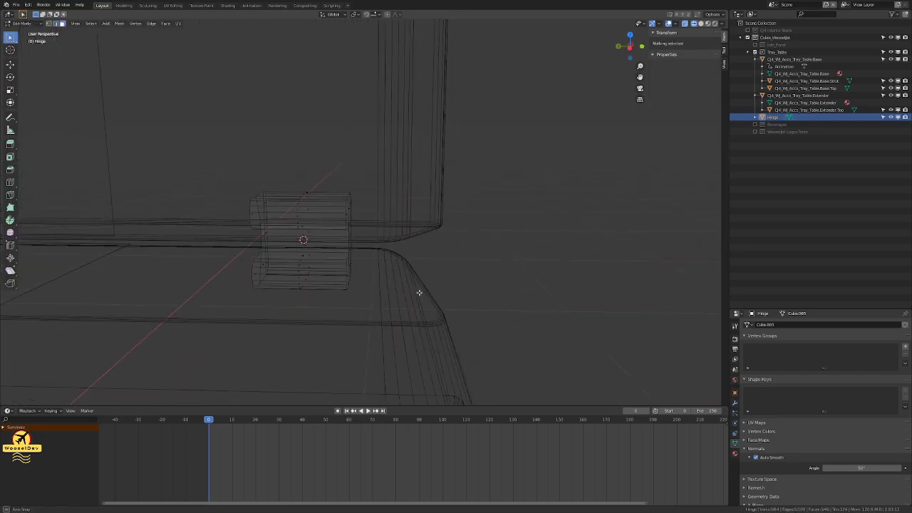
Step: Snap the 3D cursor to the rounded end face of the hinge's lower arm, saving the file first
scroll(293, 290, "up", 3)
left_click(298, 323)
middle_click_drag(298, 323, 388, 292)
key("ctrl+s")
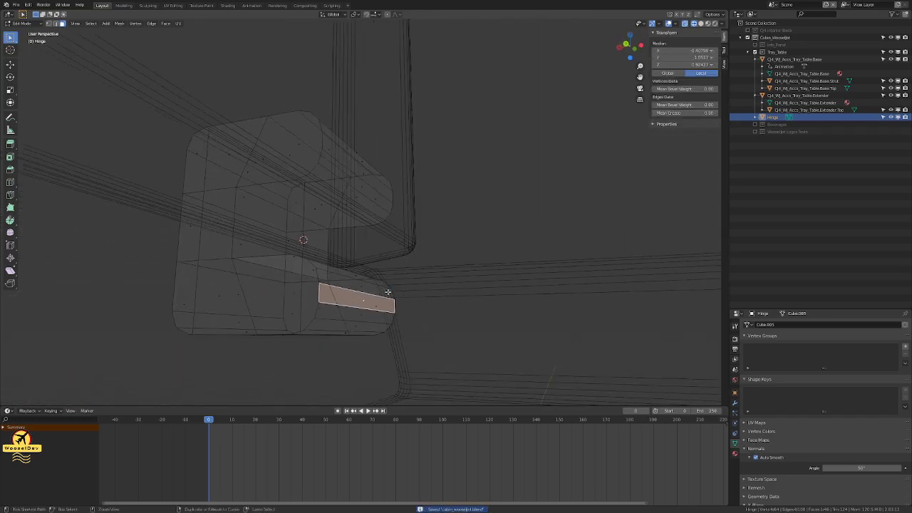
key("shift+s")
left_click(388, 333)
Step: Set the hinge's origin to the 3D cursor at the end of its lower arm
key("Tab")
middle_click_drag(498, 232, 393, 265)
left_click(99, 24)
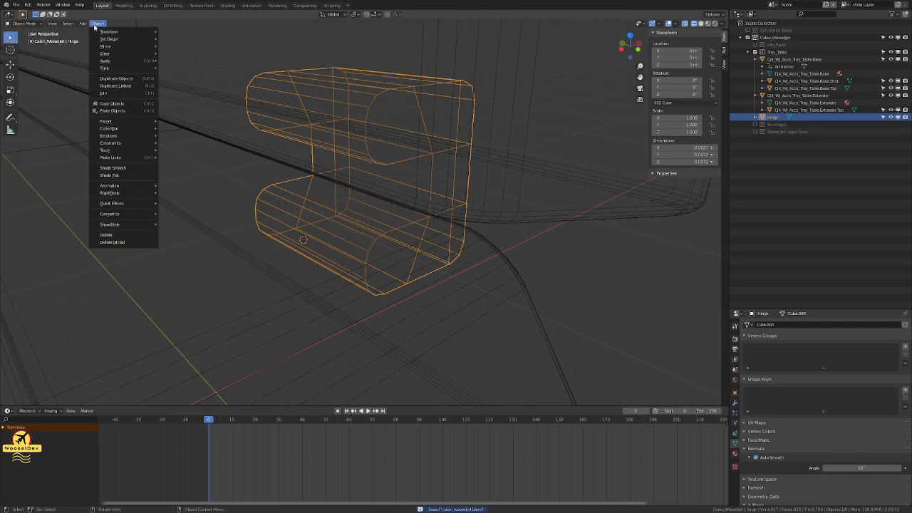
mouse_move(142, 39)
left_click(197, 54)
middle_click_drag(196, 57, 433, 204)
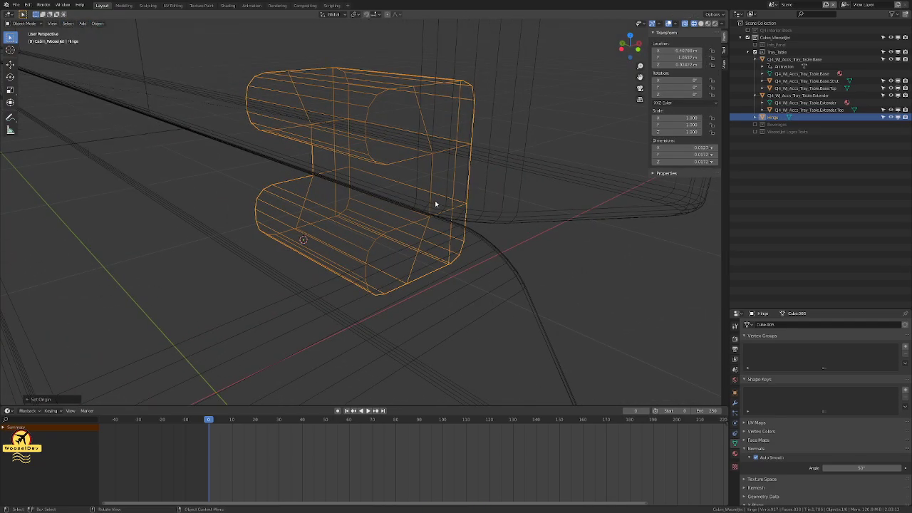
scroll(433, 204, "down", 3)
left_click(453, 274)
Step: Try rotating the hinge about its origin in the front view
key("KP_1")
scroll(362, 259, "up", 2)
left_click(399, 228)
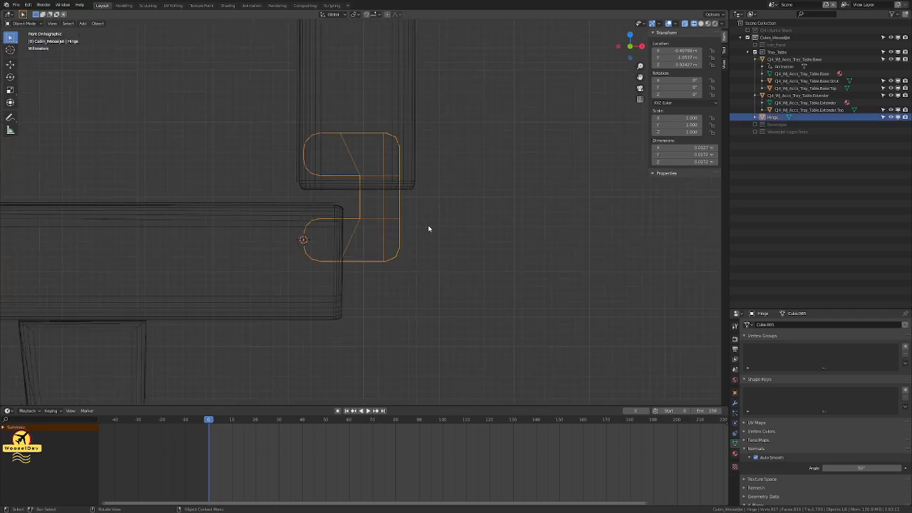
key("r")
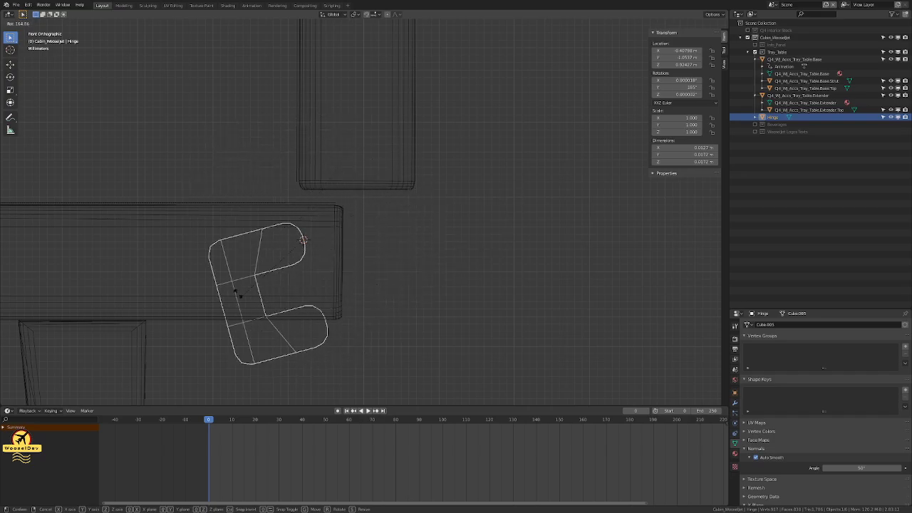
key("Escape")
Step: Select the side face of the hinge's lower arm and snap the 3D cursor to its centre
scroll(363, 240, "up", 2)
key("Tab")
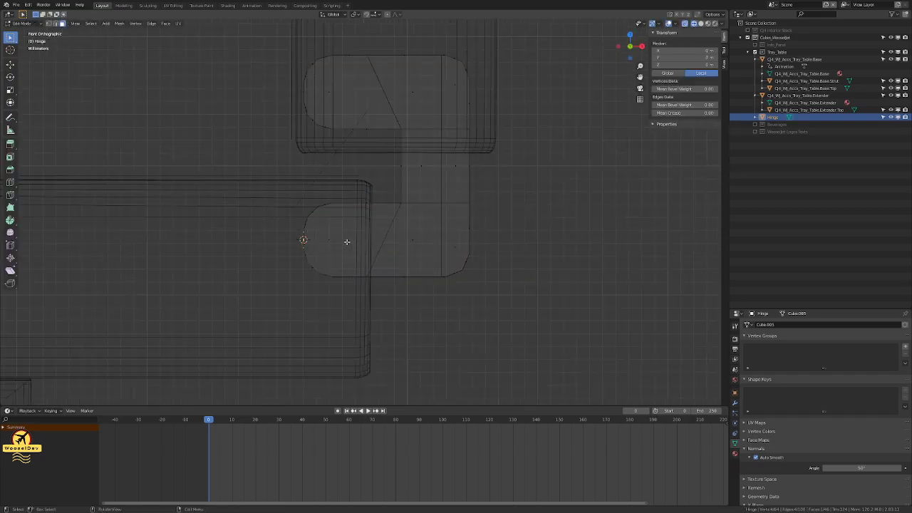
left_click(332, 241)
key("shift+s")
left_click(331, 282)
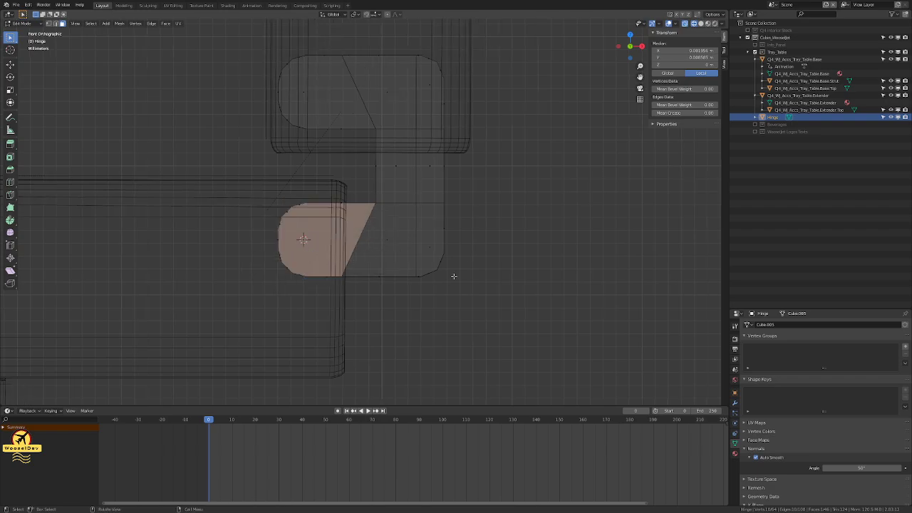
Step: Set the hinge's origin to the 3D cursor inside the rounded lower arm, and deselect the hinge
left_click(444, 274)
key("Tab")
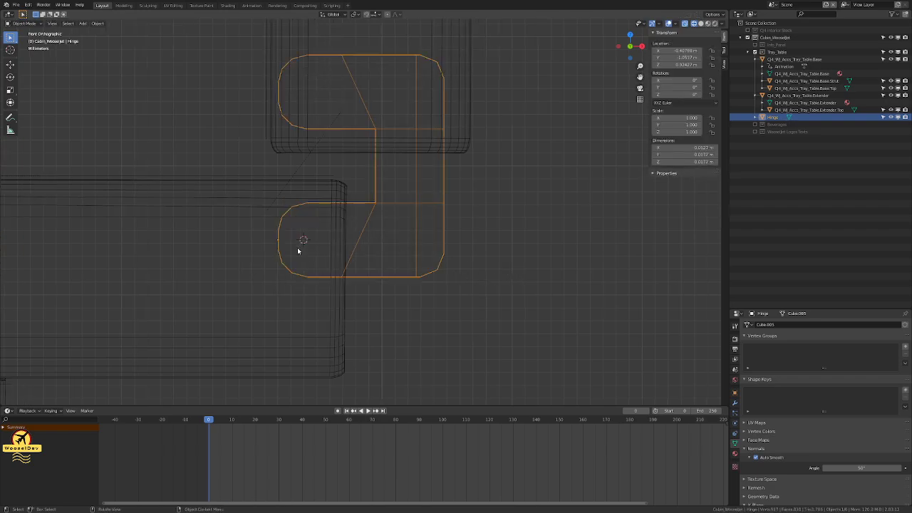
left_click(97, 23)
mouse_move(121, 41)
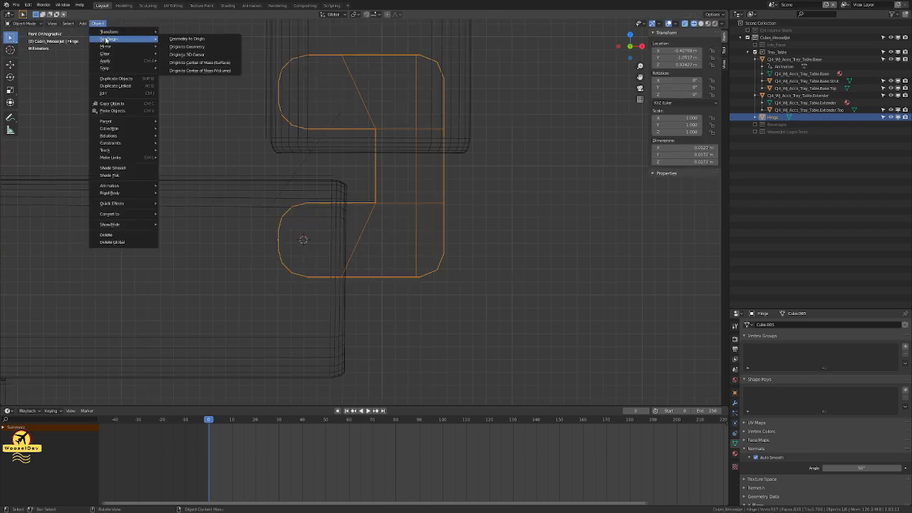
left_click(197, 57)
left_click(526, 229)
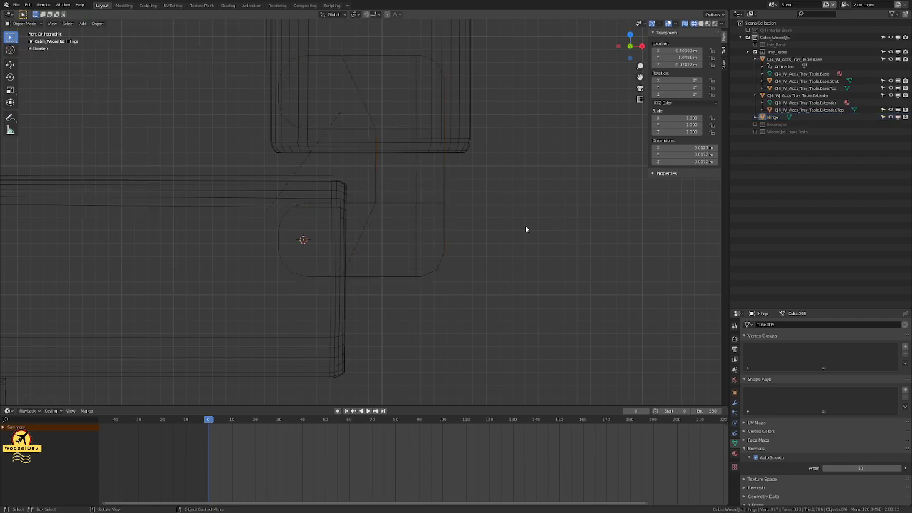
Step: Try rotating the hinge about its origin inside the rounded lower arm
left_click(448, 205)
key("r")
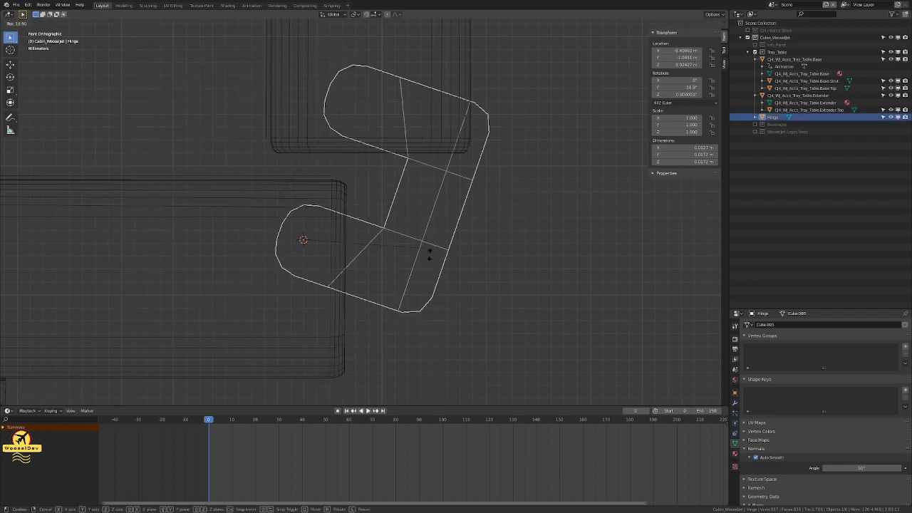
right_click(435, 234)
left_click(524, 264)
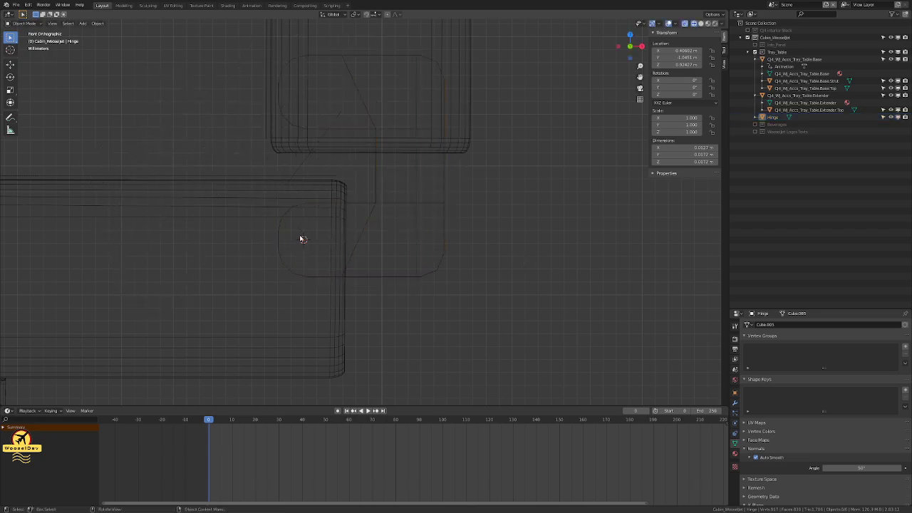
Step: Save the file with the hinge in its unrotated position
scroll(333, 228, "down", 2)
scroll(327, 226, "up", 3)
middle_click_drag(322, 223, 372, 249)
middle_click_drag(455, 264, 418, 255)
key("KP_1")
scroll(421, 252, "up", 4)
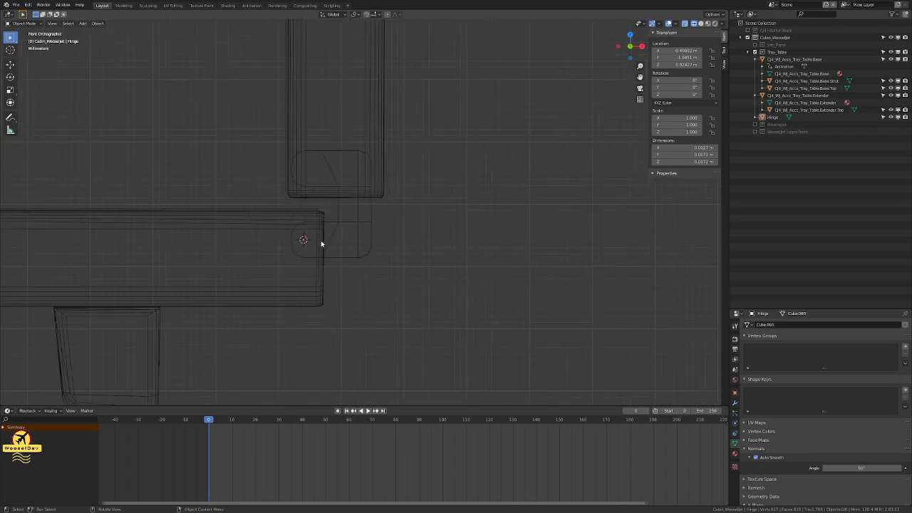
key("ctrl+s")
middle_click_drag(350, 214, 363, 218, "alt")
Step: Select the tray table base and snap the 3D cursor to its origin
left_click(228, 230)
scroll(228, 230, "down", 10)
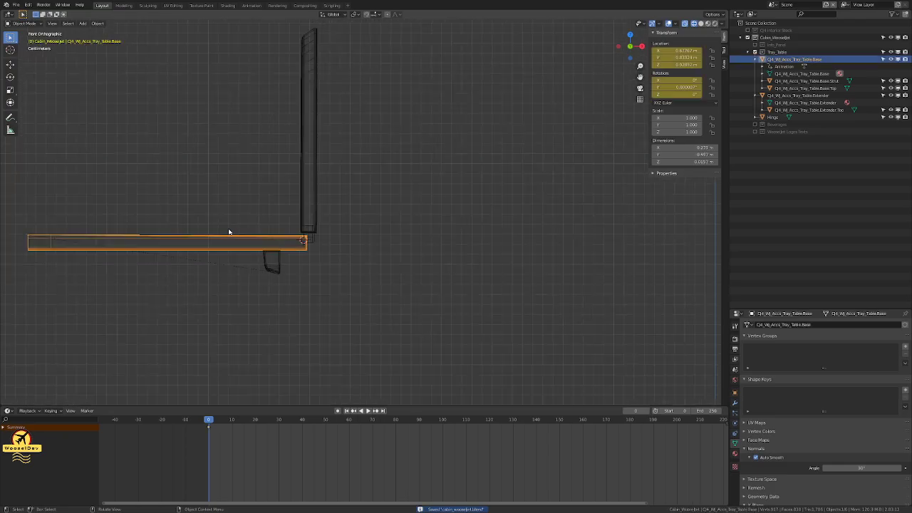
scroll(230, 233, "up", 3)
key("grave")
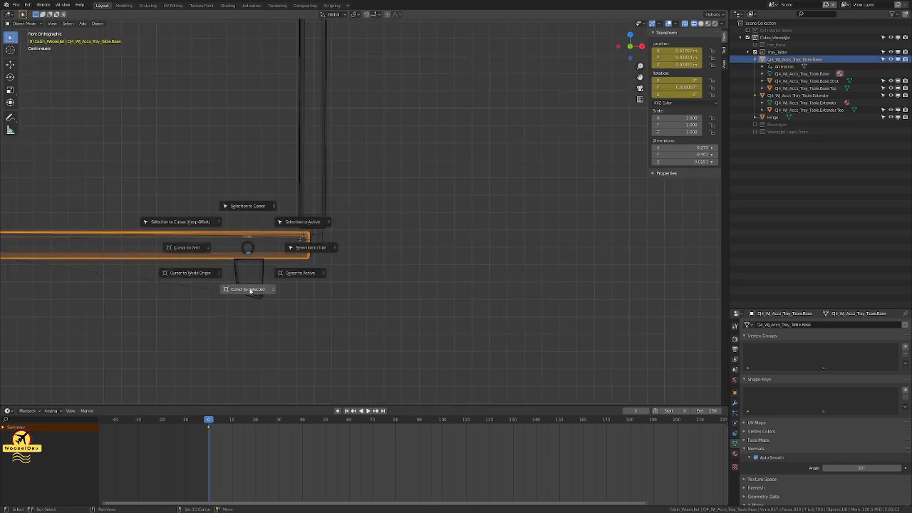
left_click(251, 290)
key("Tab")
scroll(302, 282, "down", 5)
key("Tab")
scroll(541, 255, "up", 5)
scroll(594, 238, "down", 3)
scroll(596, 240, "up", 6)
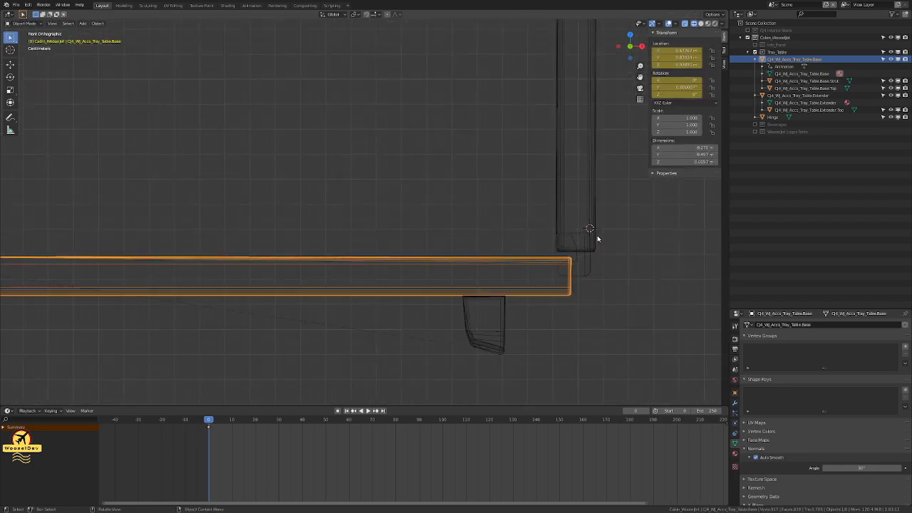
Step: Select the upright tray extender, snap the 3D cursor to its origin, and deselect it
left_click(592, 195)
key("grave")
left_click(659, 252)
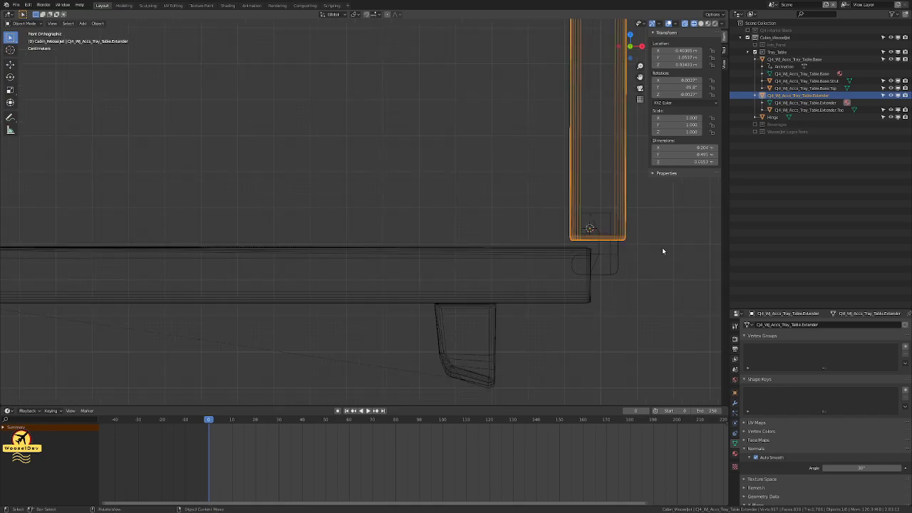
key("alt+a")
middle_click_drag(677, 247, 441, 255, "shift")
scroll(441, 250, "up", 5)
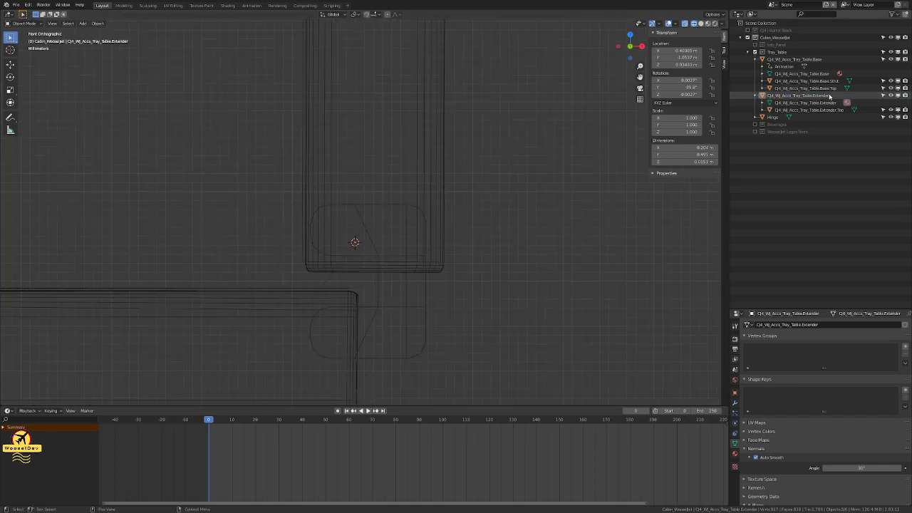
Step: Examine the tray table hierarchy and the parent relations of the extender and the hinge
left_click(781, 60)
left_click(755, 61)
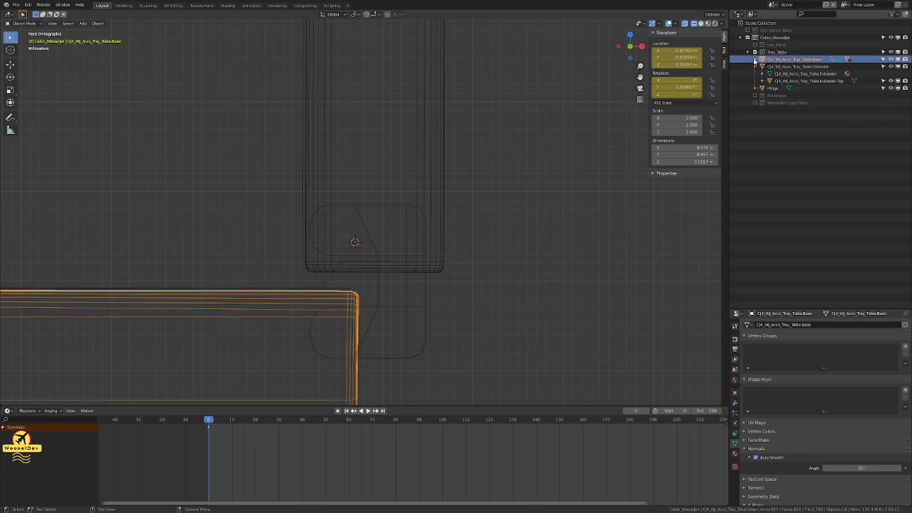
left_click(755, 61)
left_click(774, 97)
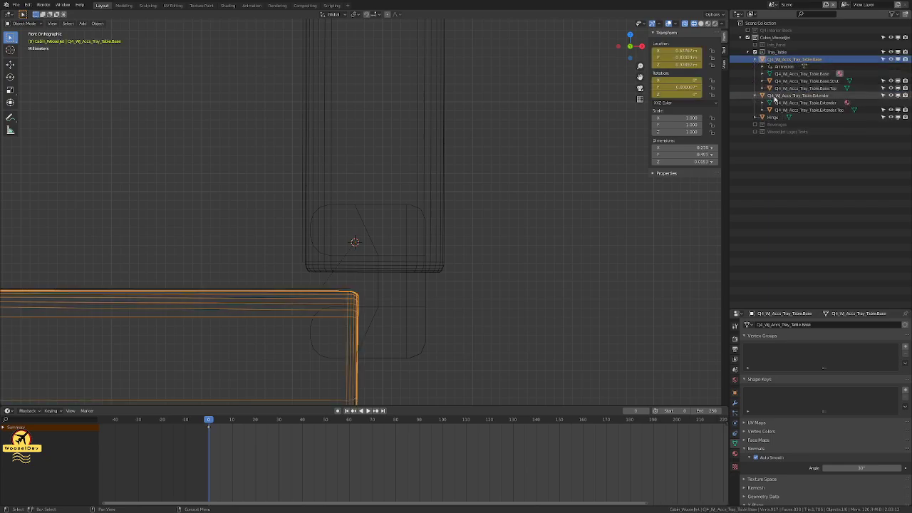
left_click(735, 392)
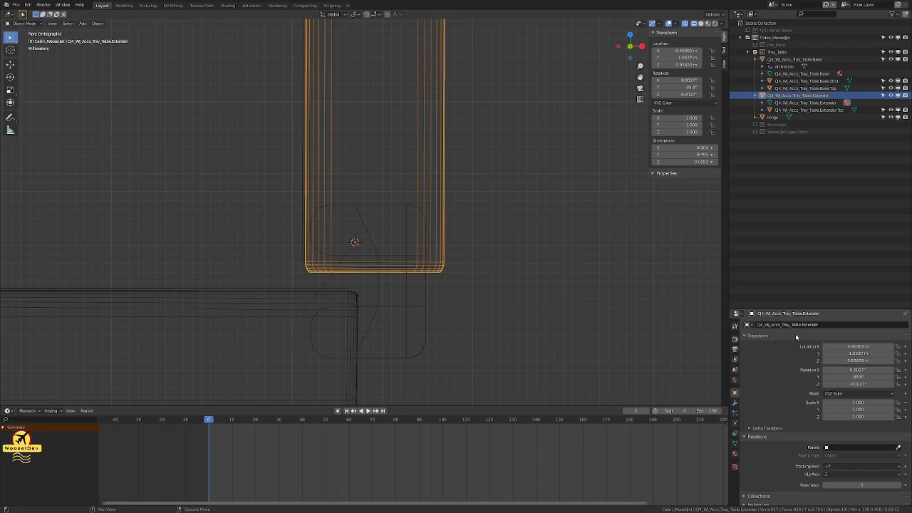
scroll(785, 390, "down", 2)
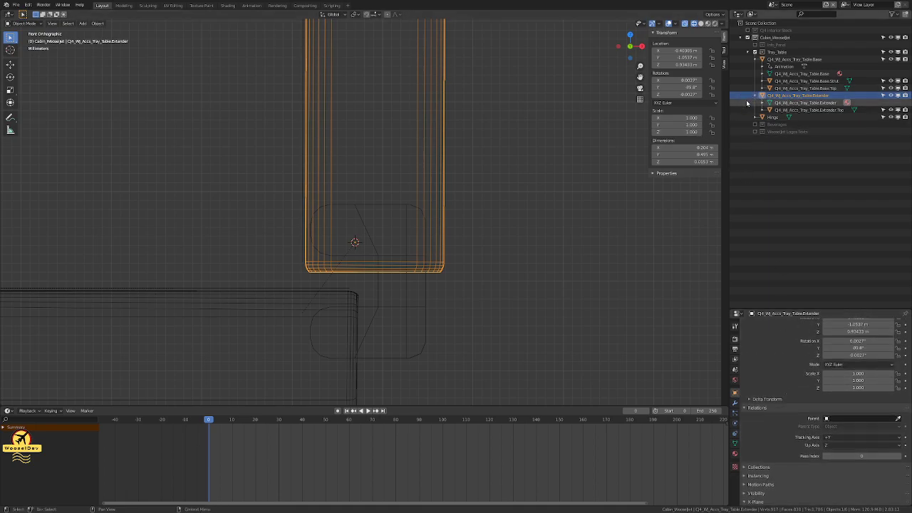
left_click(773, 117)
Step: Deselect the hinge and save the file
left_click(544, 187)
scroll(451, 208, "down", 5)
scroll(452, 208, "down", 1)
key("ctrl+s")
scroll(372, 218, "down", 1)
scroll(371, 218, "up", 3)
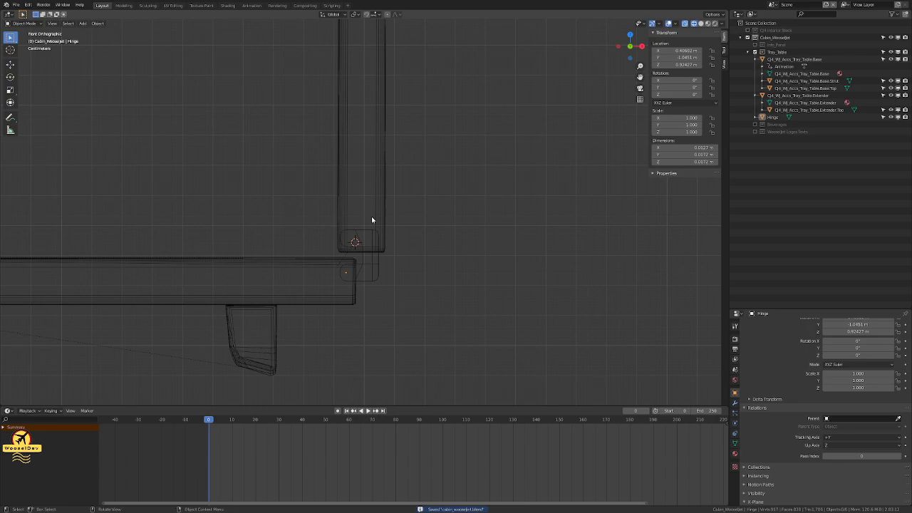
scroll(380, 252, "up", 4)
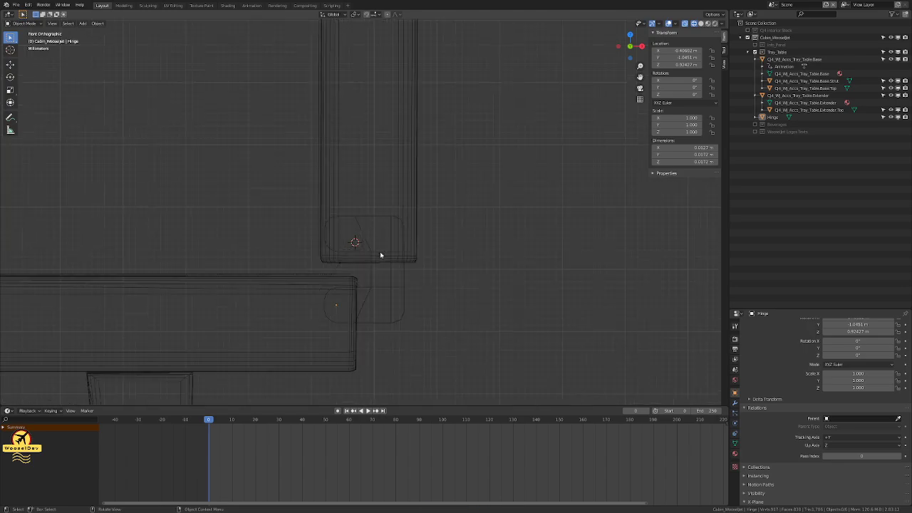
scroll(379, 263, "up", 3)
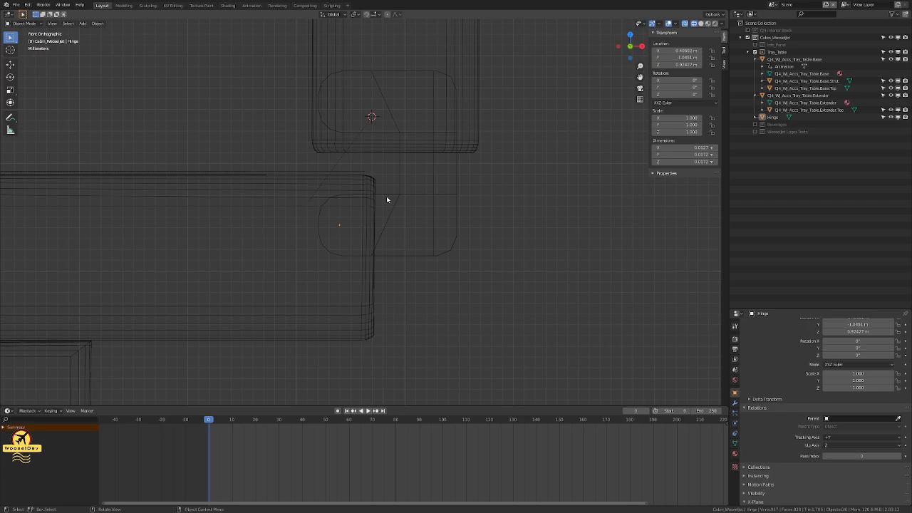
scroll(388, 216, "down", 4)
scroll(388, 190, "up", 5)
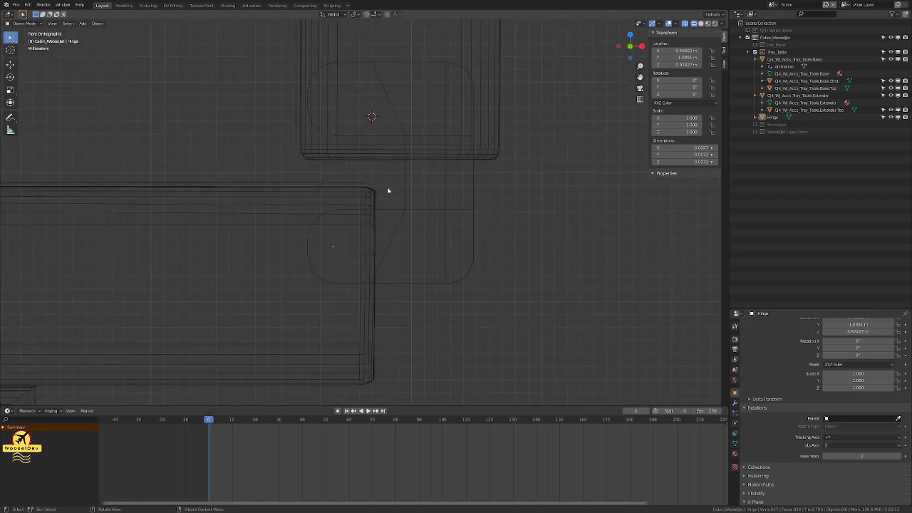
scroll(403, 192, "down", 2)
Step: Open the tray table base's mesh for editing in solid shading and examine its end face around the hinge
left_click(422, 192)
mouse_move(499, 203)
middle_mouse_down()
mouse_move(523, 213)
mouse_move(463, 218)
mouse_move(426, 210)
mouse_move(417, 197)
mouse_move(393, 211)
middle_mouse_up()
middle_click_drag(418, 162, 409, 193)
left_click(312, 197)
key("Tab")
middle_click_drag(328, 181, 320, 183)
middle_click_drag(425, 201, 372, 181)
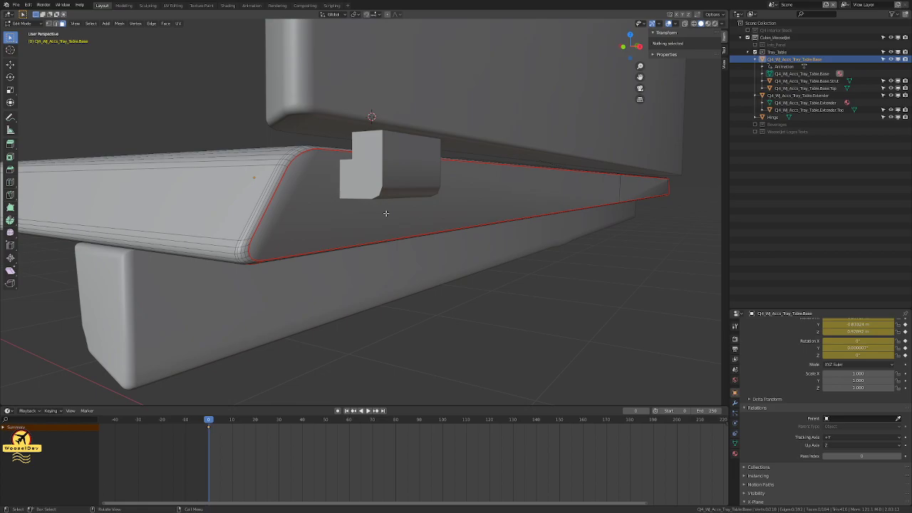
middle_click_drag(517, 192, 545, 204)
scroll(489, 190, "up", 3)
middle_click_drag(327, 221, 351, 212)
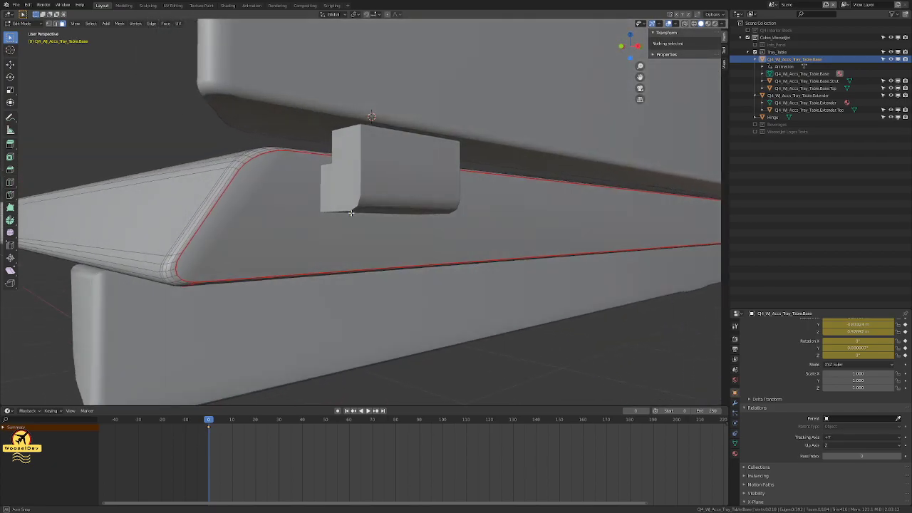
Step: Try to add a horizontal loop cut across the base's end face behind the hinge
key("ctrl+r")
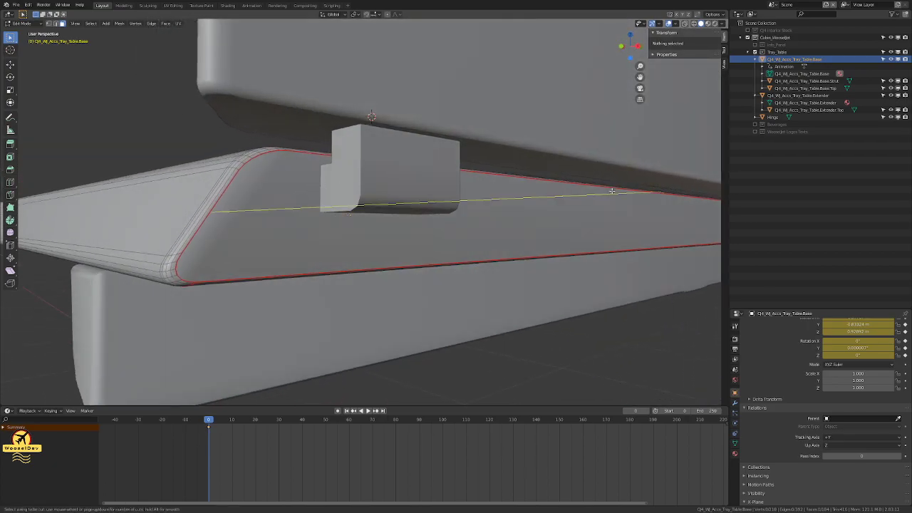
key("Escape")
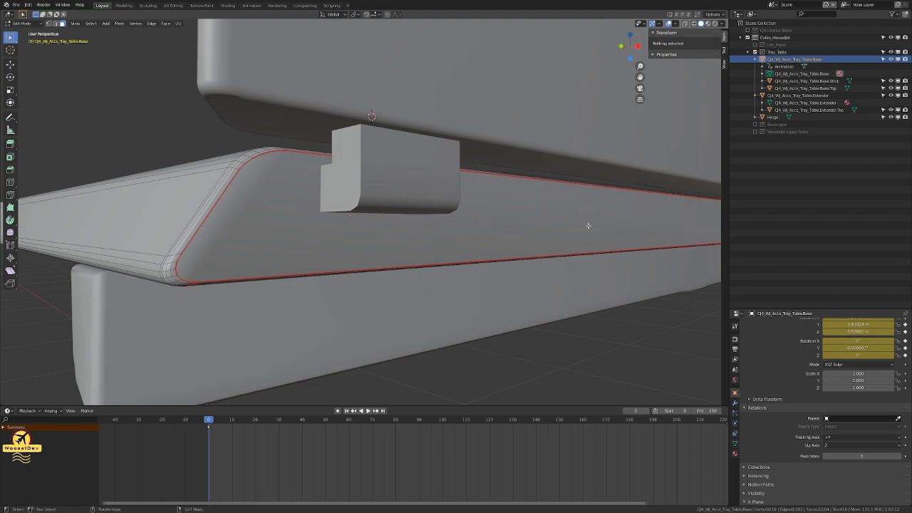
key("Tab")
key("Tab")
middle_click_drag(514, 224, 546, 228)
key("ctrl+r")
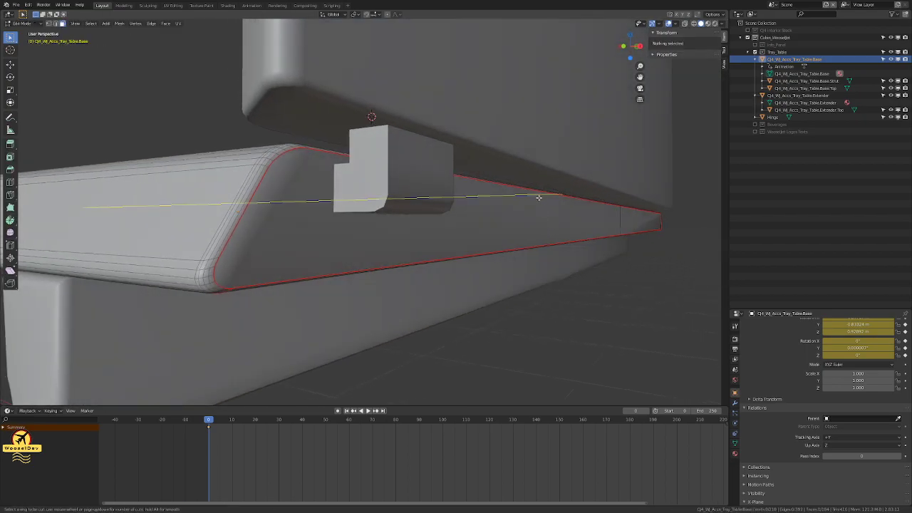
middle_click_drag(553, 264, 468, 285)
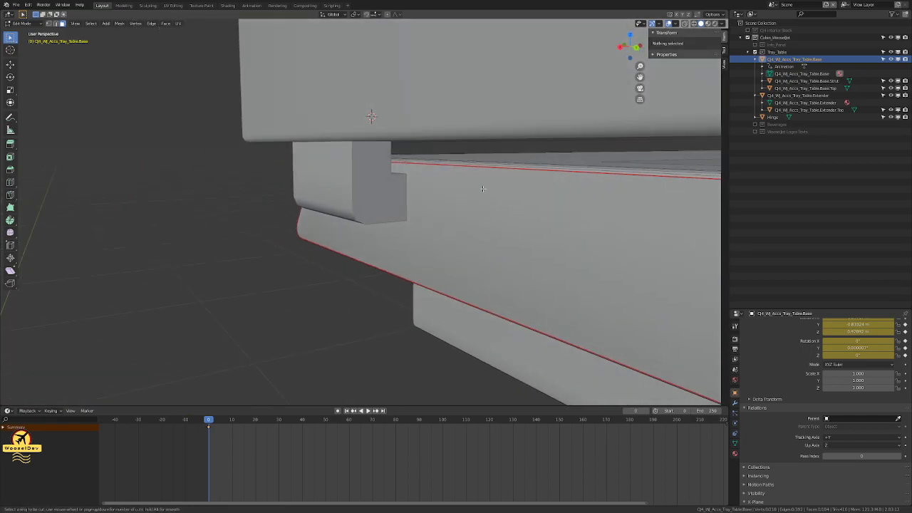
middle_click_drag(608, 278, 480, 264)
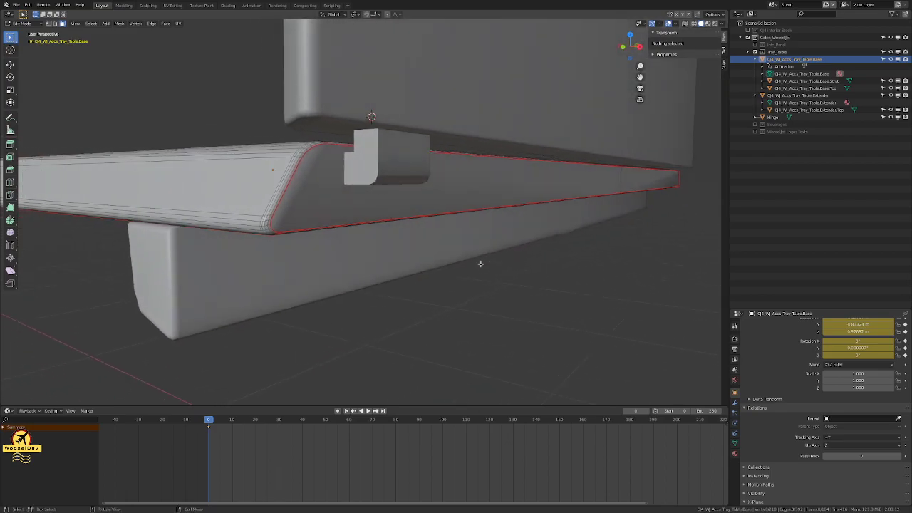
Step: Return the base to Object Mode, deselect it, and switch to a wireframe front view
scroll(472, 265, "up", 3)
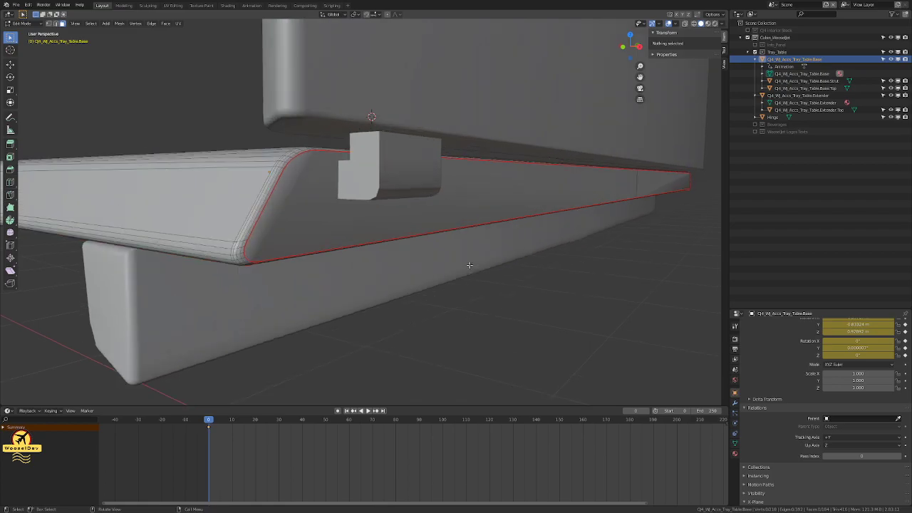
middle_click_drag(312, 204, 433, 180)
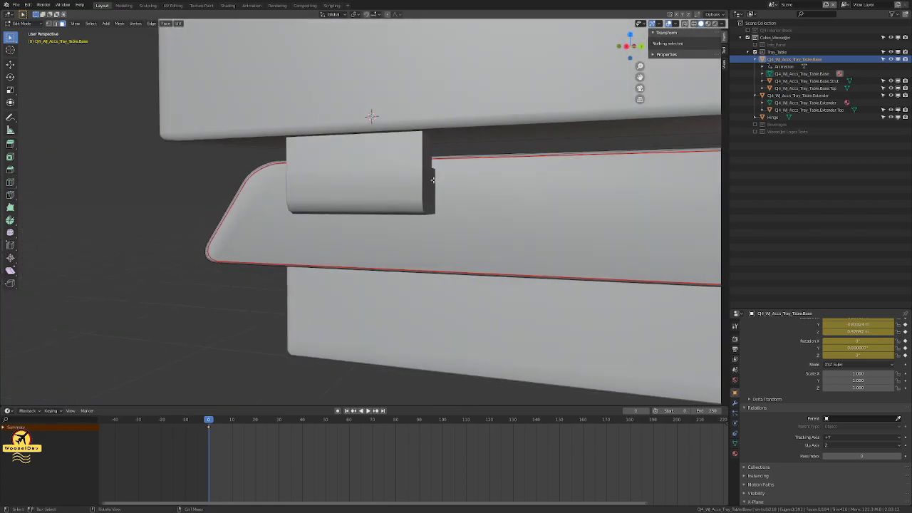
middle_click_drag(264, 210, 321, 212)
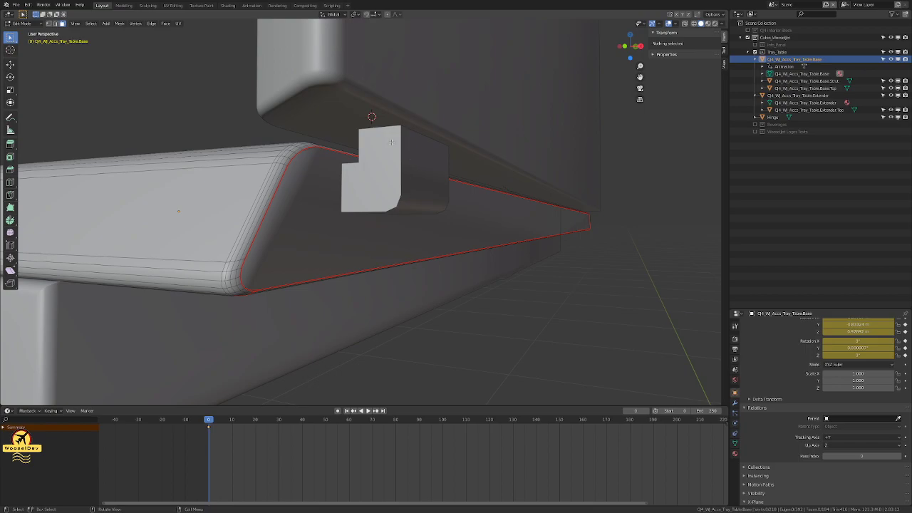
key("Tab")
left_click(551, 271)
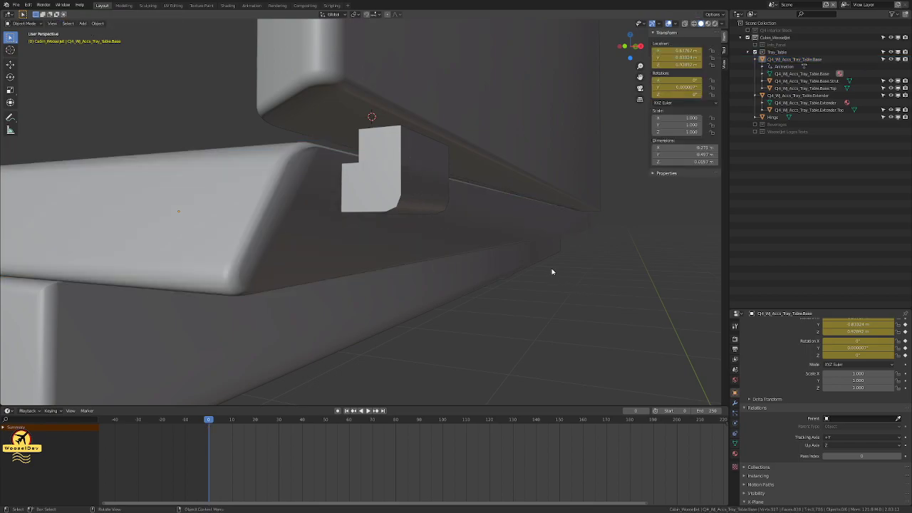
key("KP_1")
key("z")
left_click(398, 226)
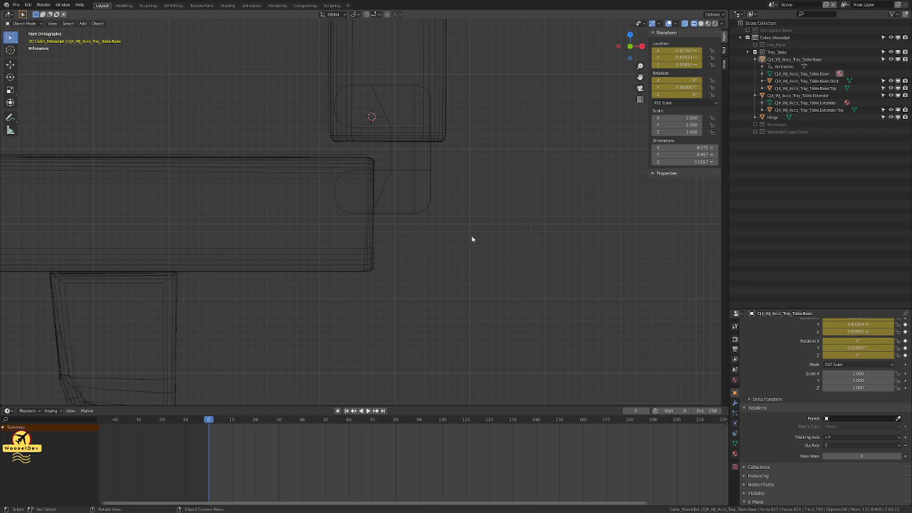
Step: Select the hinge and snap the 3D cursor to its origin in the lower arm
left_click(432, 189)
key("shift+s")
left_click(470, 211)
scroll(452, 146, "down", 2)
middle_click_drag(451, 150, 450, 273, "shift")
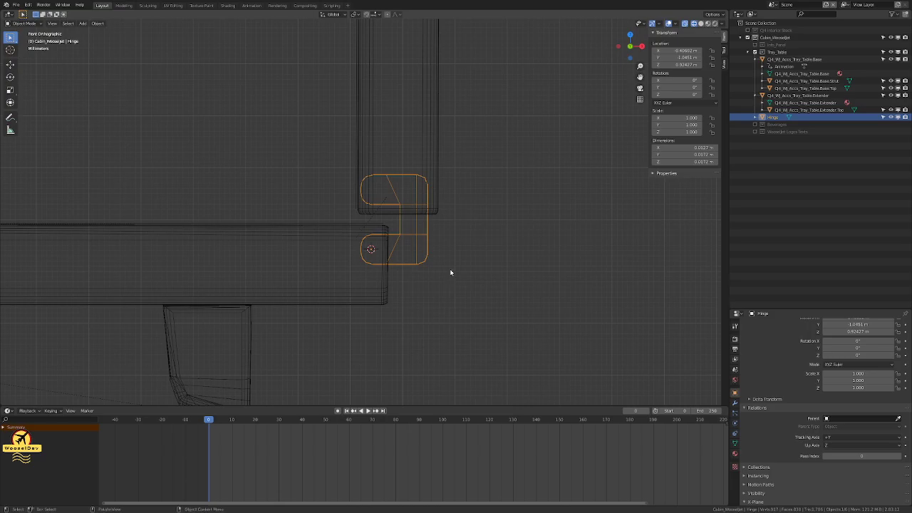
scroll(389, 342, "up", 3)
scroll(413, 334, "down", 1)
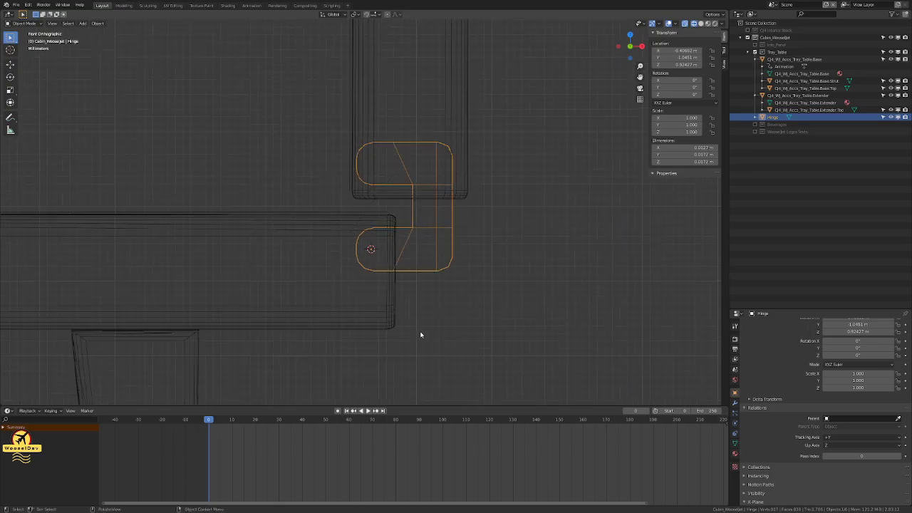
Step: Try rotating the hinge about its lower arm in the front view, and deselect it
key("r")
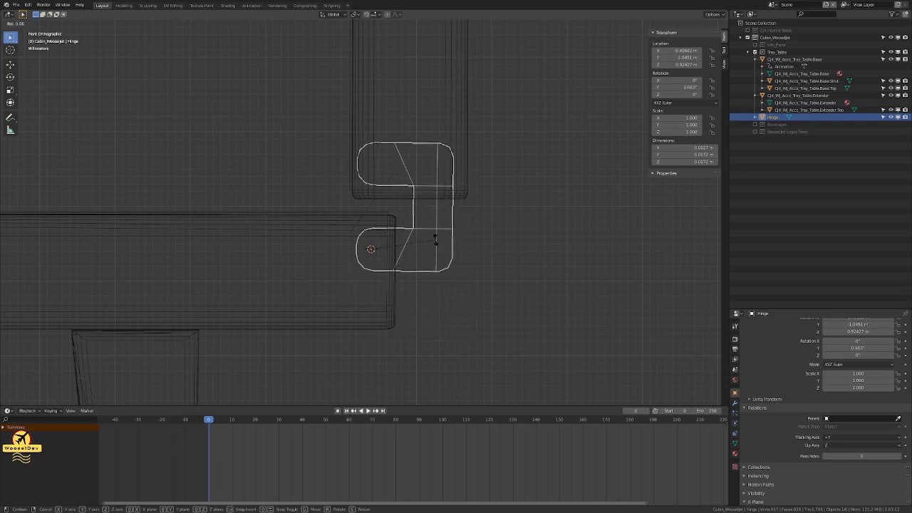
left_click(435, 241)
key("r")
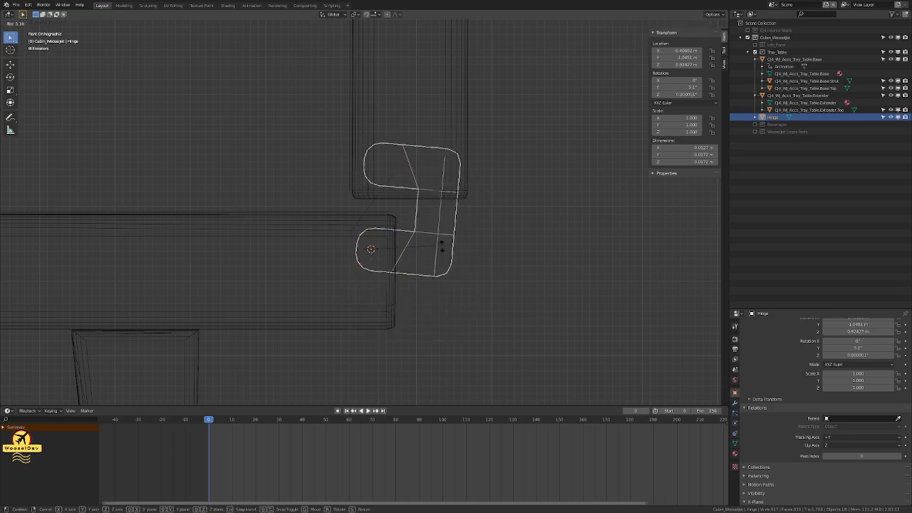
key("Escape")
left_click(529, 210)
scroll(456, 153, "down", 3)
Step: Select the upright tray extender, snap the 3D cursor to its origin, and rotate it by -90° in the front view
left_click(420, 136)
scroll(410, 150, "down", 4)
scroll(370, 197, "up", 2)
scroll(370, 197, "up", 5)
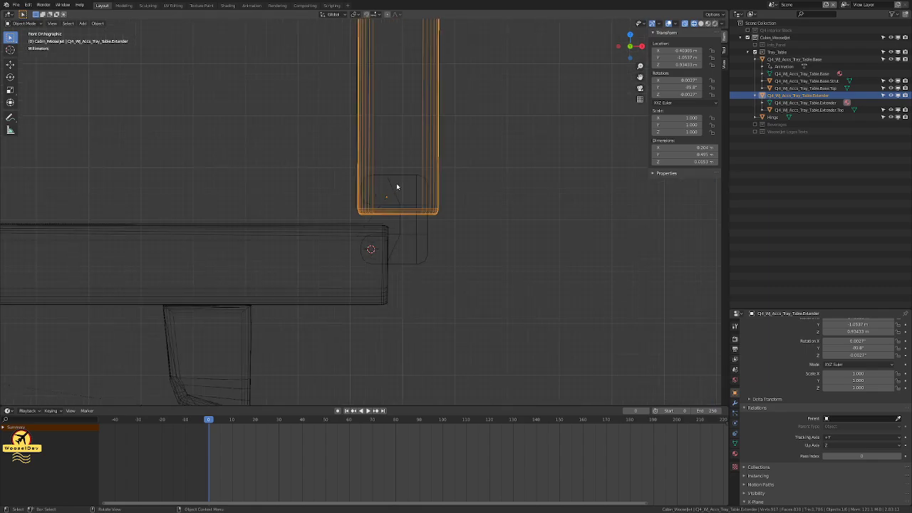
key("shift+s")
left_click(398, 220)
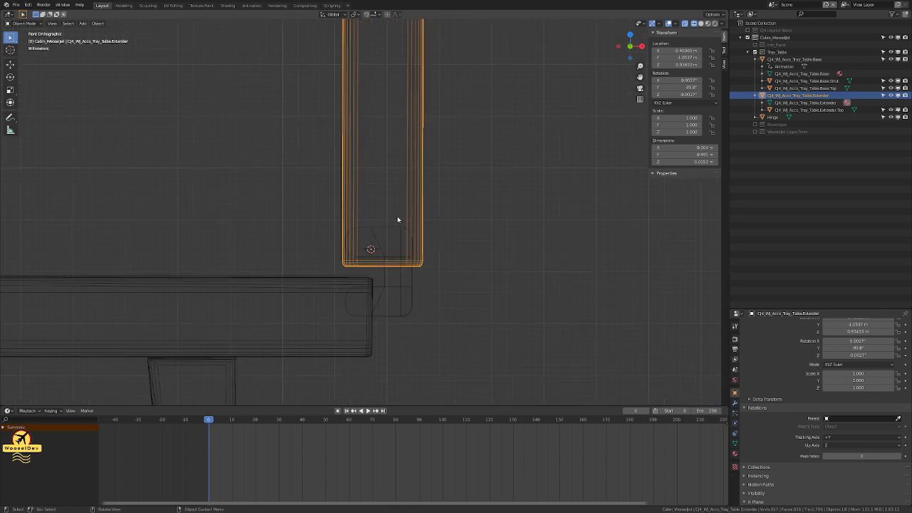
type("r-90")
key("Return")
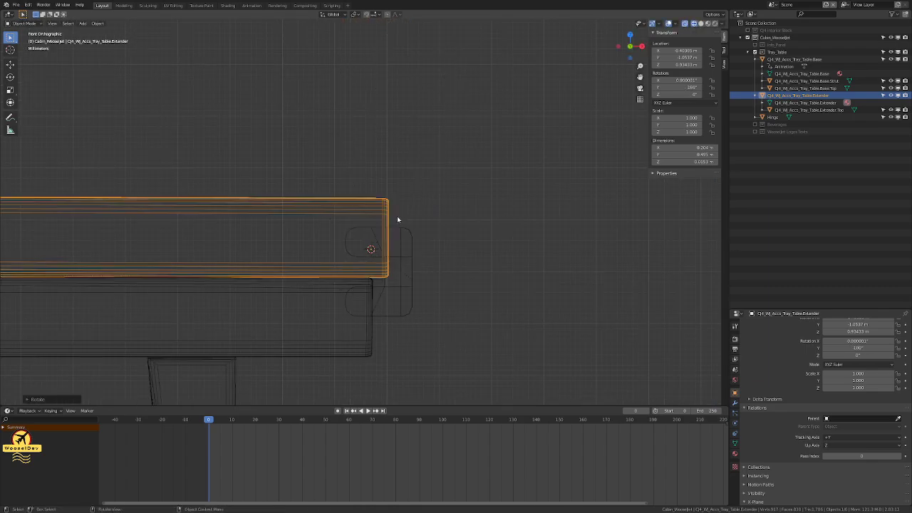
Step: Move the folded extender in the front view about 3 mm inward and 1 mm up, aligning its hinge end with the base's end
key("g")
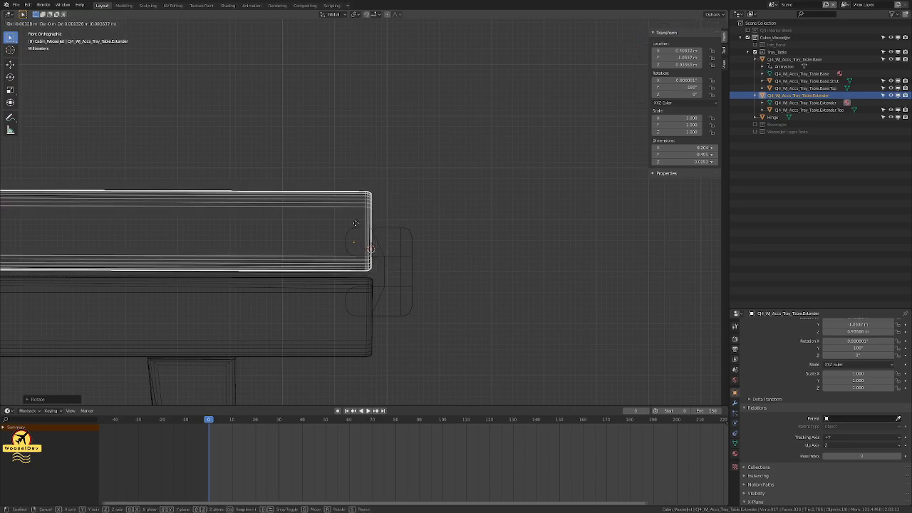
left_click(358, 225)
scroll(376, 283, "up", 5)
middle_click_drag(349, 299, 399, 130, "shift")
scroll(401, 143, "up", 2)
key("g")
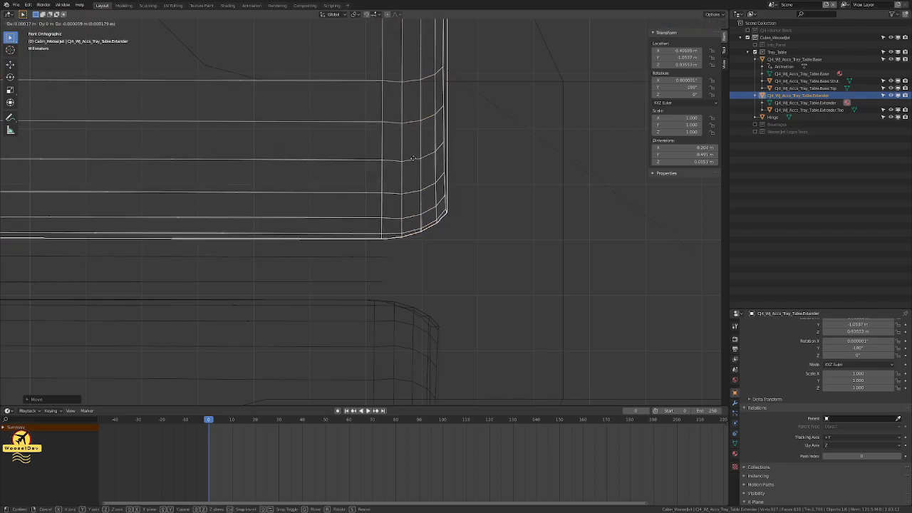
left_click(409, 152)
key("Home")
scroll(408, 154, "down", 2)
middle_click_drag(408, 153, 470, 325, "shift")
scroll(192, 234, "up", 1)
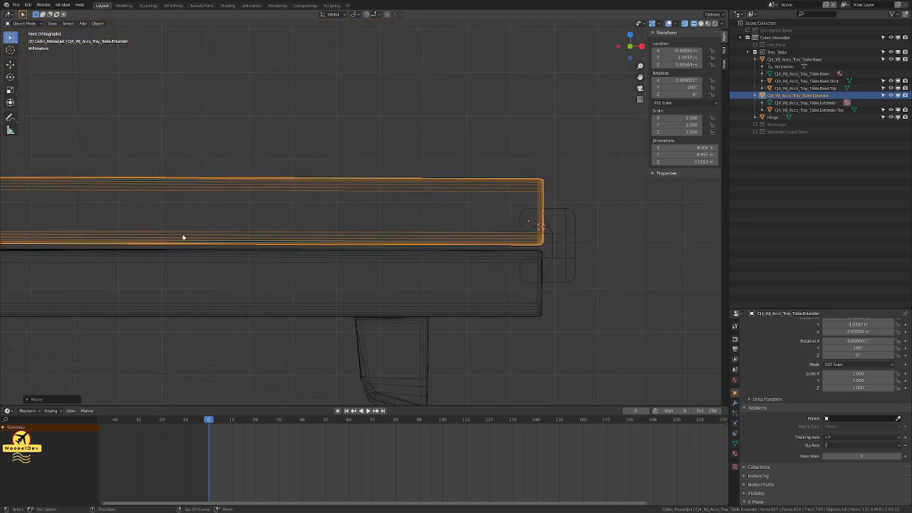
Step: Switch to solid shading, deselect the extender, and examine how it sits over the base from several angles
middle_click_drag(40, 250, 23, 242)
key("KP_1")
scroll(152, 223, "down", 2)
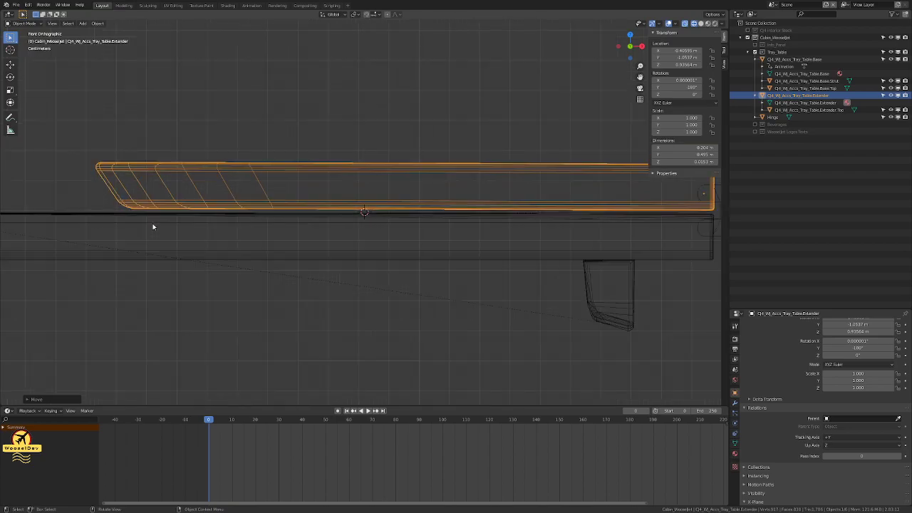
scroll(118, 209, "up", 3)
scroll(123, 211, "down", 3)
key("z")
left_click(178, 215)
scroll(179, 215, "down", 3)
key("alt+a")
middle_click_drag(201, 228, 339, 195)
scroll(327, 189, "down", 3)
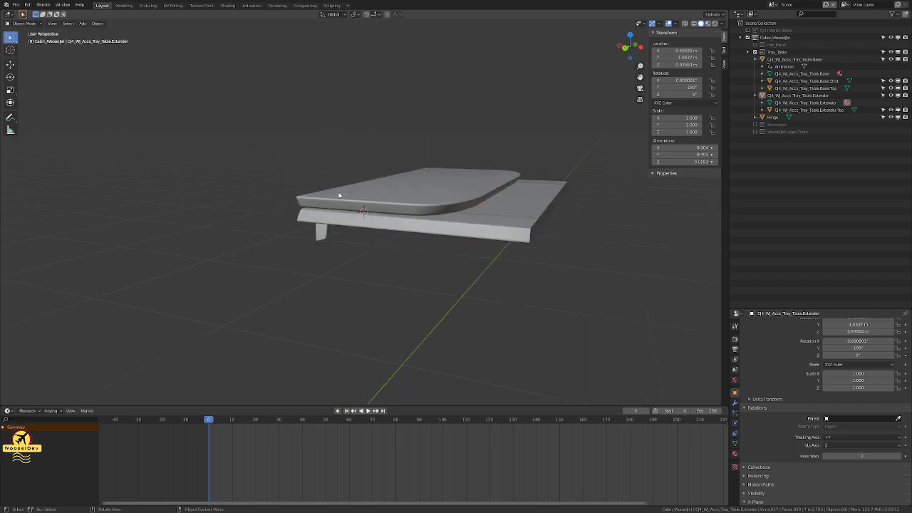
scroll(380, 171, "up", 4)
middle_click_drag(380, 171, 422, 218)
Step: Select the extender in the front view and lower it along Z by about 0.6 mm toward the base
key("KP_1")
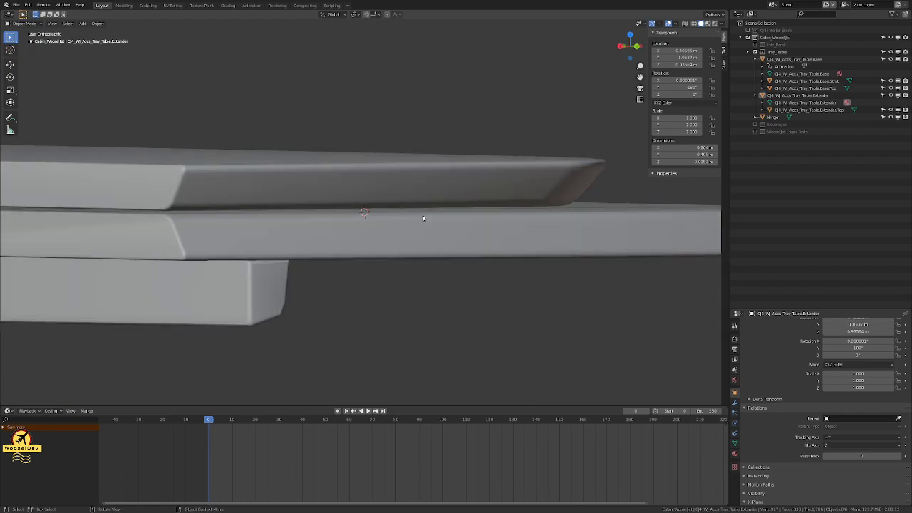
scroll(641, 251, "up", 2)
middle_click_drag(638, 250, 337, 248, "shift")
left_click(347, 189)
scroll(389, 212, "up", 2)
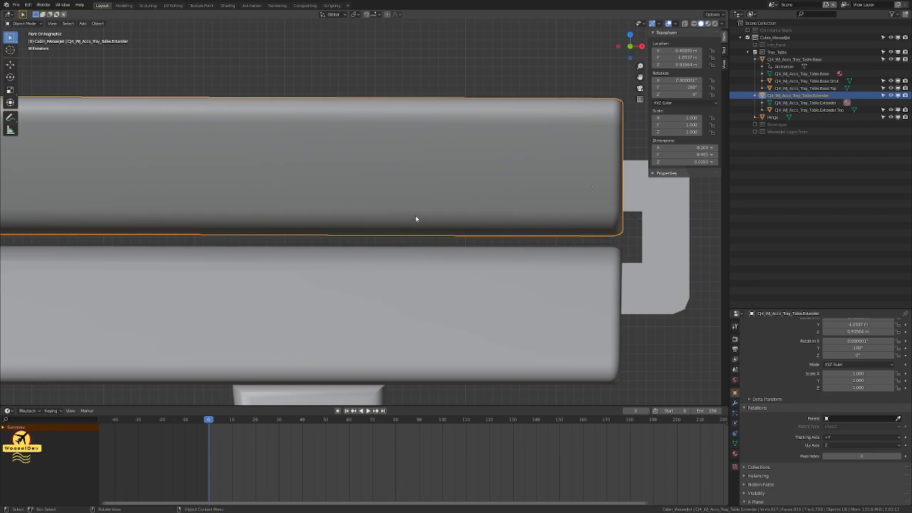
key("g")
key("z")
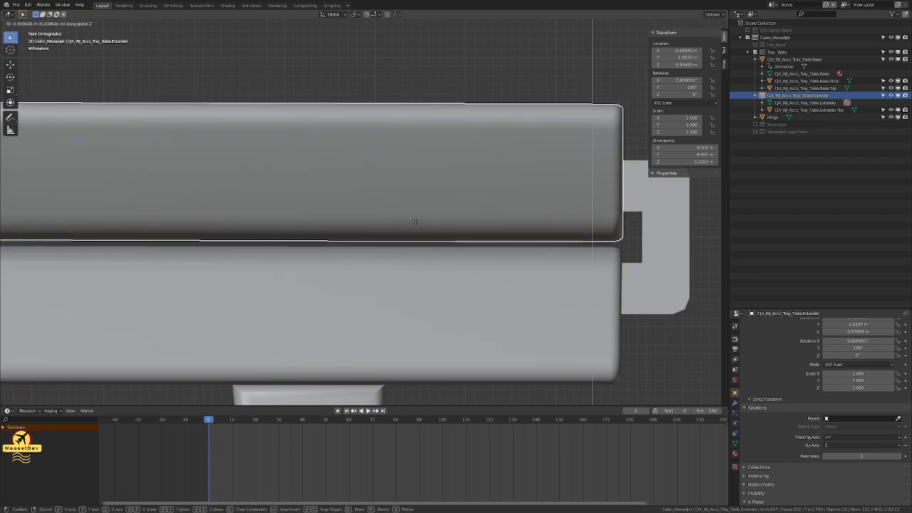
left_click(415, 221)
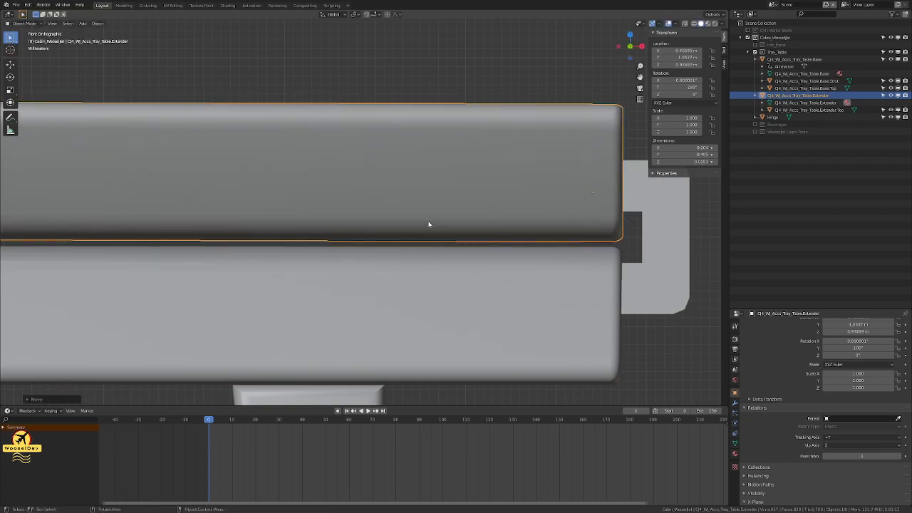
Step: Deselect the extender, examine the gap between it and the base in the right side view, and save the file
scroll(427, 224, "down", 6)
scroll(330, 220, "up", 5, "ctrl")
left_click(351, 162)
scroll(584, 235, "up", 6)
middle_click_drag(621, 244, 527, 245)
scroll(593, 250, "down", 8)
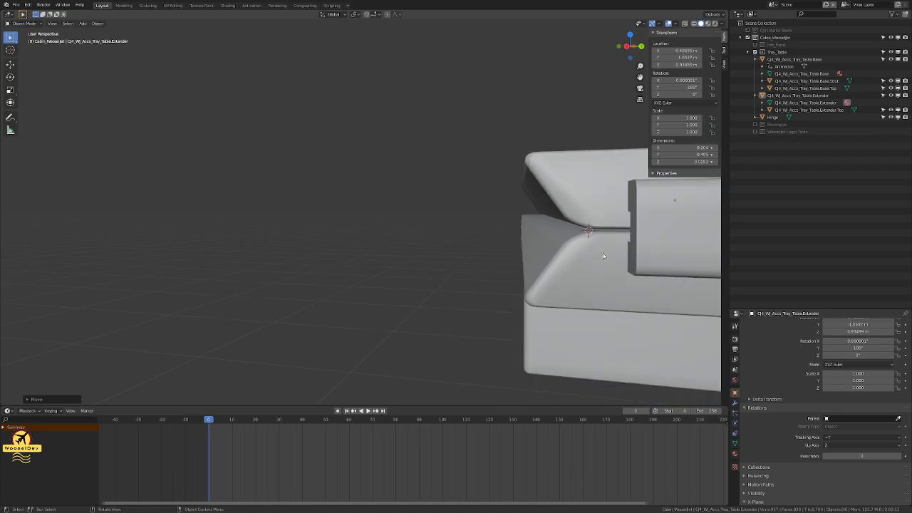
middle_click_drag(601, 254, 619, 256)
key("KP_3")
scroll(612, 246, "up", 6)
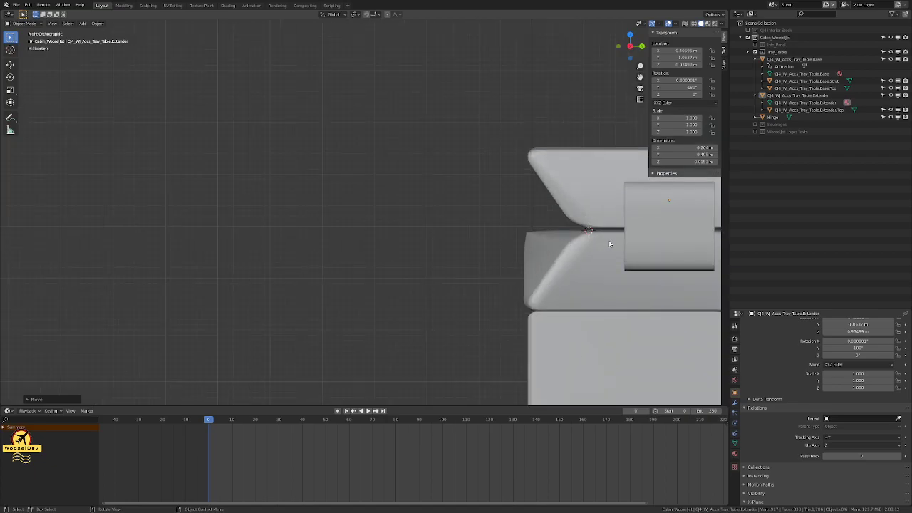
middle_click_drag(570, 240, 307, 218, "shift")
mouse_move(573, 223)
middle_mouse_down("shift")
mouse_move(248, 208)
mouse_move(563, 235)
middle_mouse_up("shift")
scroll(304, 214, "down", 1)
scroll(303, 214, "down", 6)
key("ctrl+s")
middle_click_drag(228, 214, 476, 218, "shift")
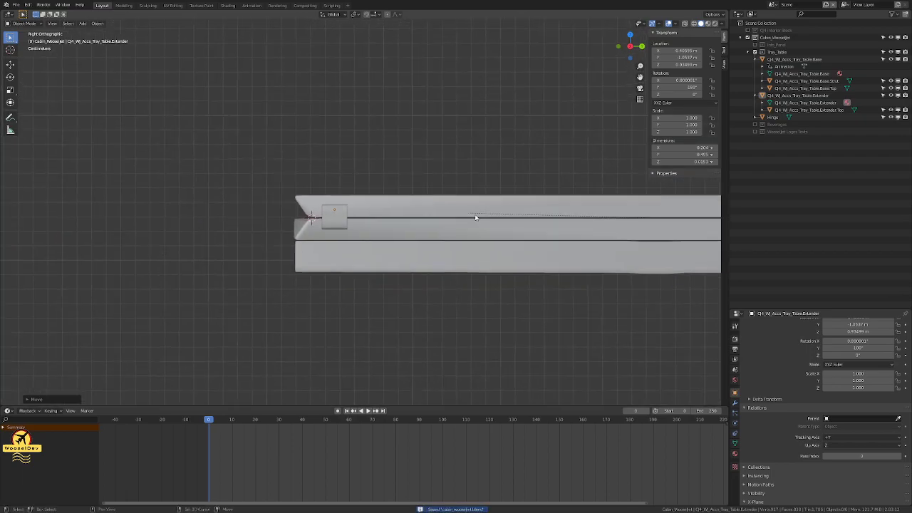
left_click(337, 226)
right_click(342, 226)
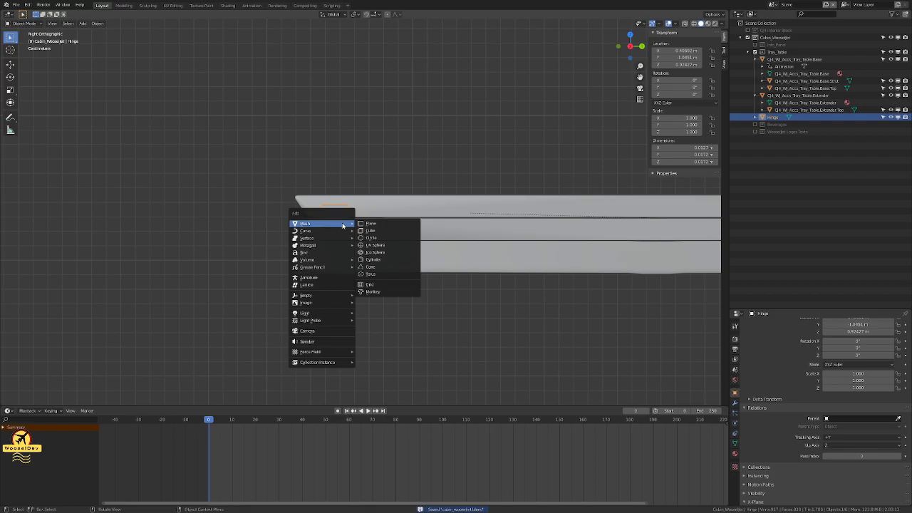
key("ctrl+a")
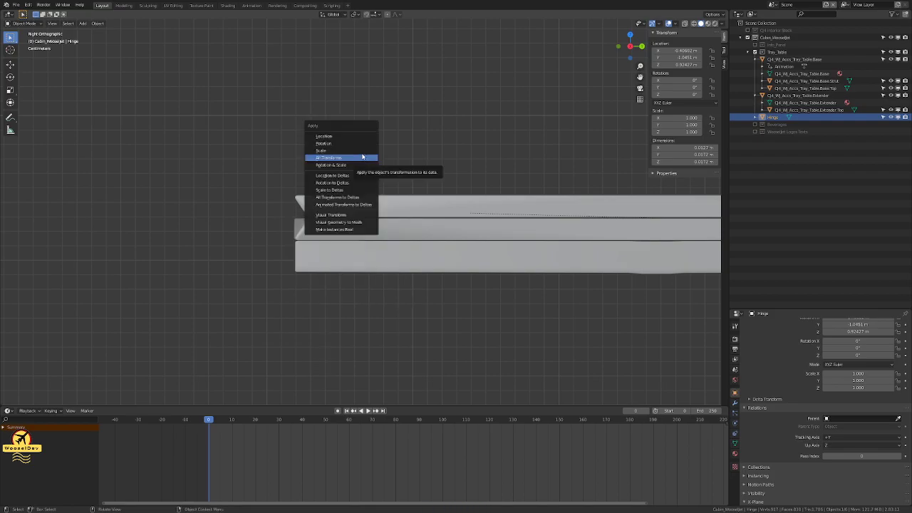
left_click(361, 154)
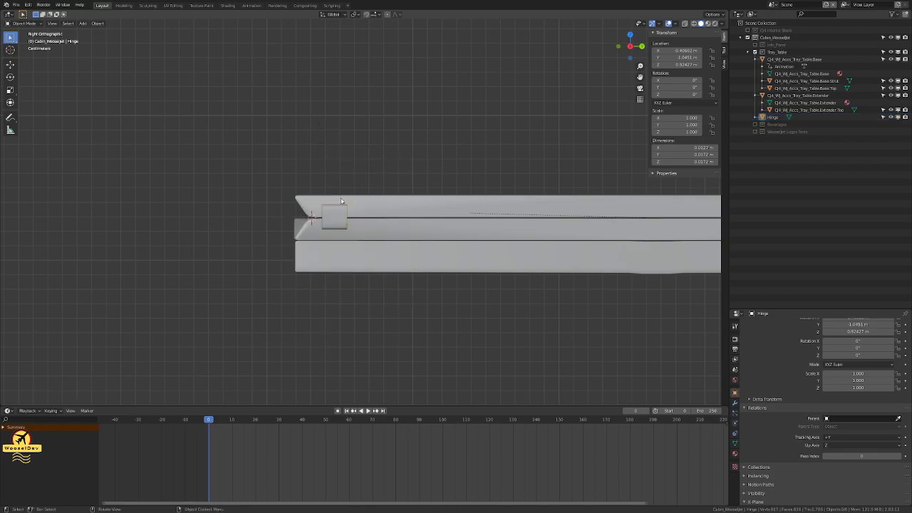
Step: Add a Mirror modifier to the hinge with the tray table base as mirror object, mirroring on the Y axis only
scroll(456, 248, "down", 2)
scroll(377, 251, "down", 2)
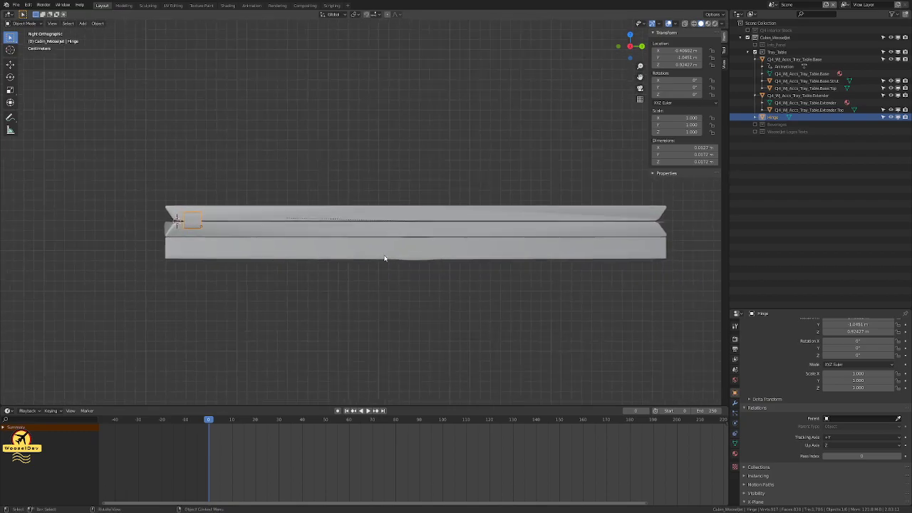
left_click(734, 403)
left_click(764, 324)
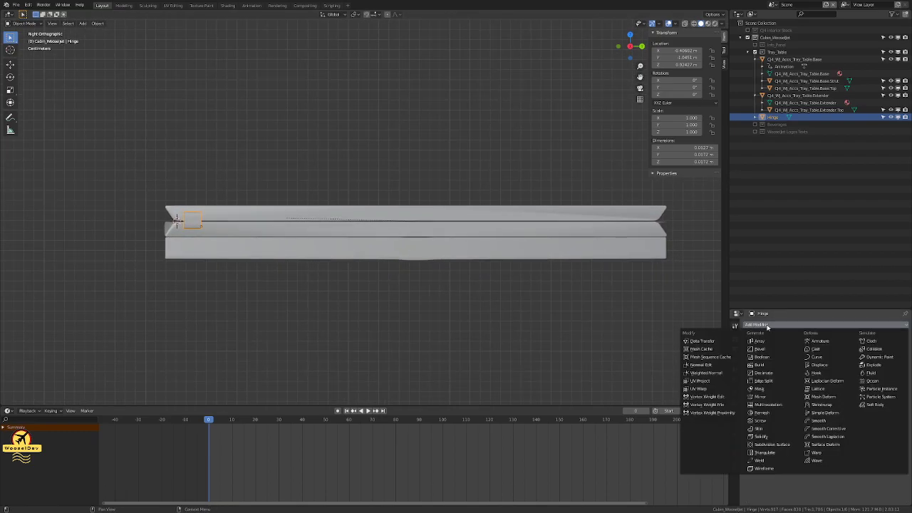
left_click(777, 396)
left_click(903, 399)
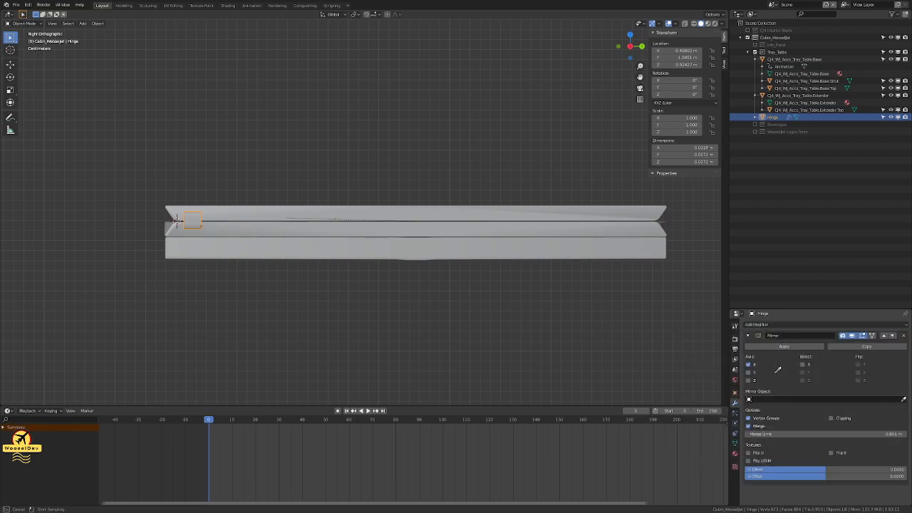
left_click(422, 226)
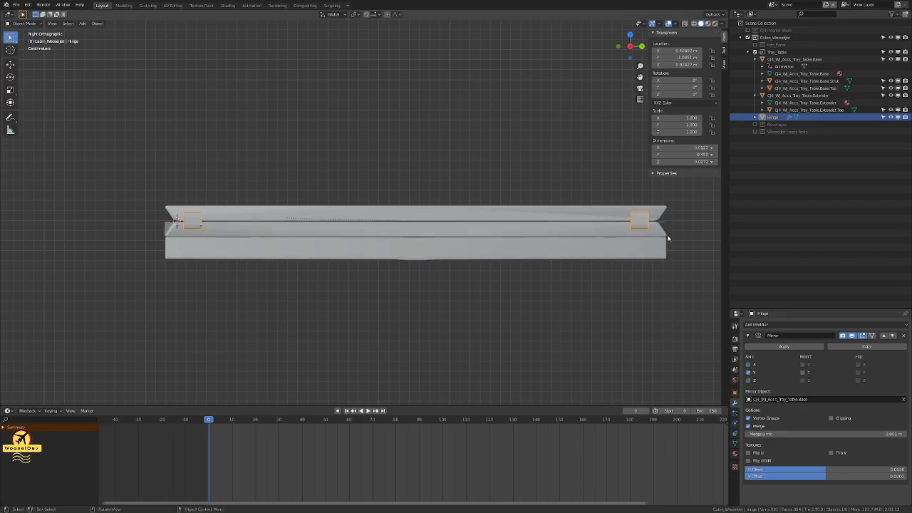
left_click(599, 294)
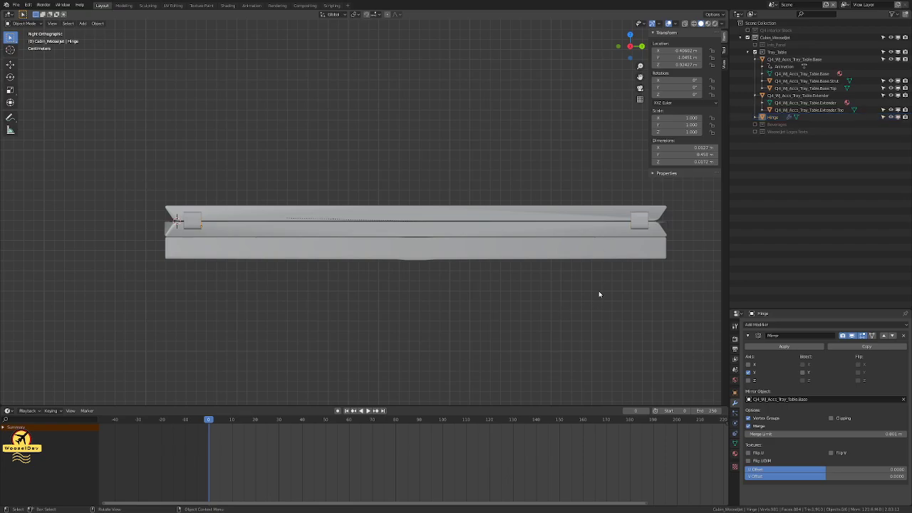
Step: Narrow the mirrored hinge by scaling it along Y to about 0.66
left_click(204, 218)
key("g")
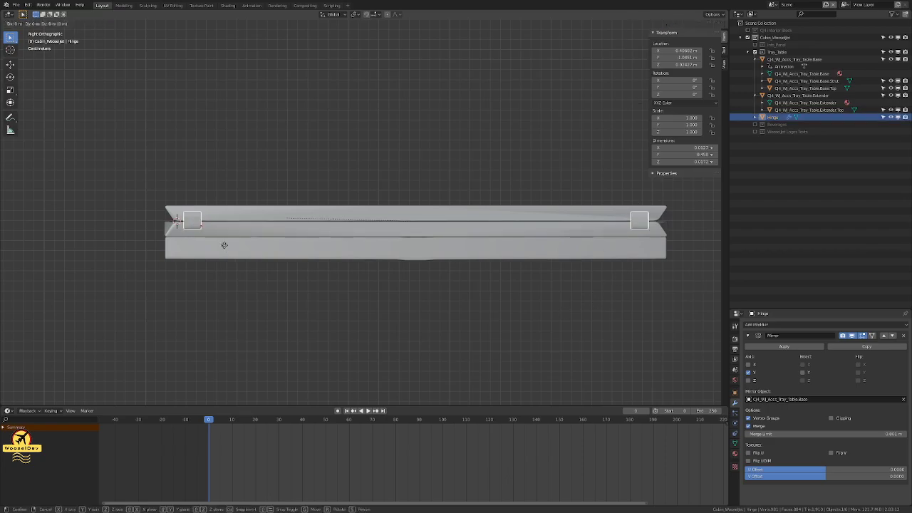
right_click(228, 244)
key("s")
key("y")
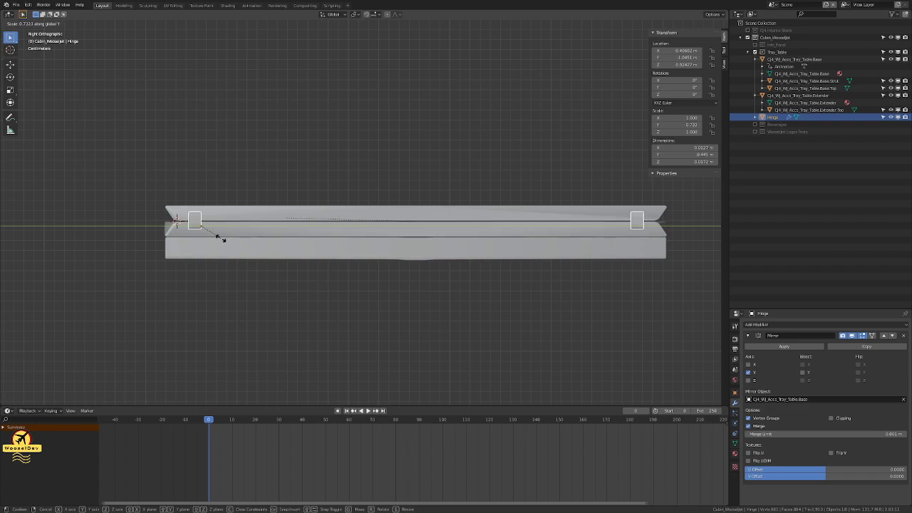
left_click(220, 240)
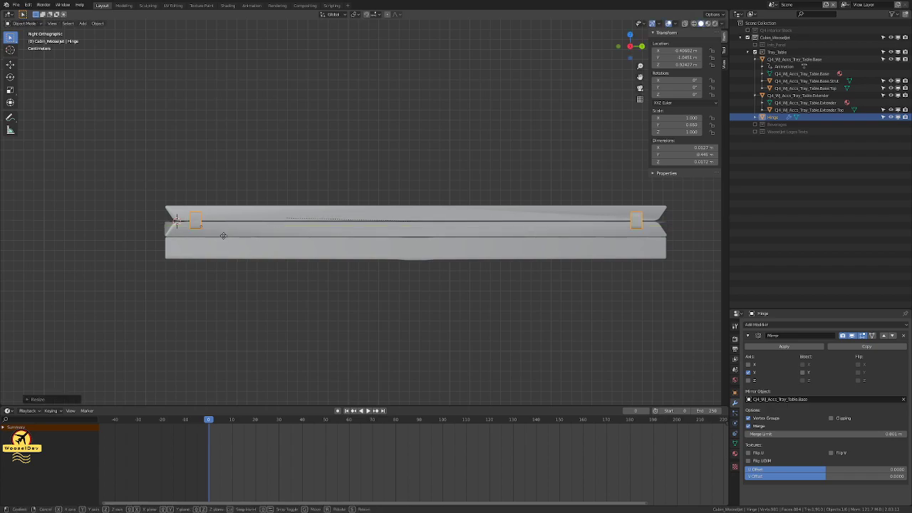
Step: Move the hinge along Y about 10 mm toward the middle of the table and deselect it
key("g")
key("x")
key("x")
key("x")
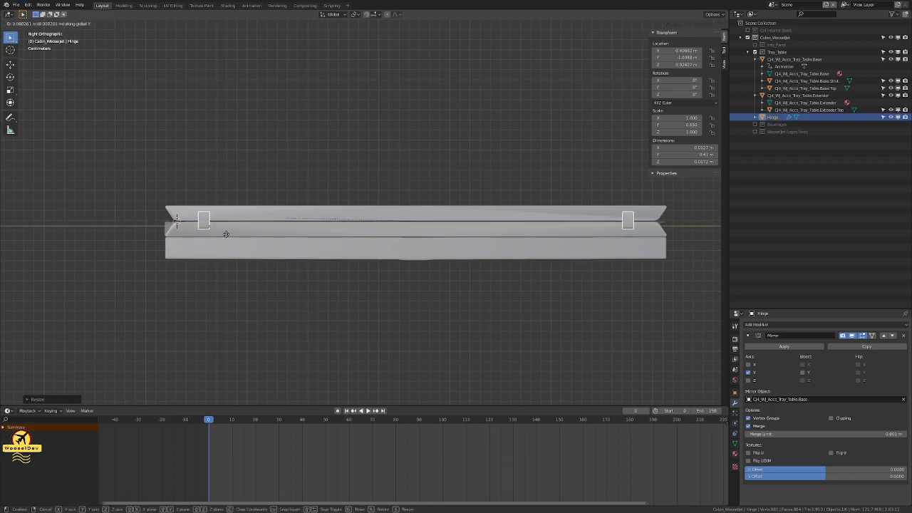
left_click(230, 236)
left_click(212, 277)
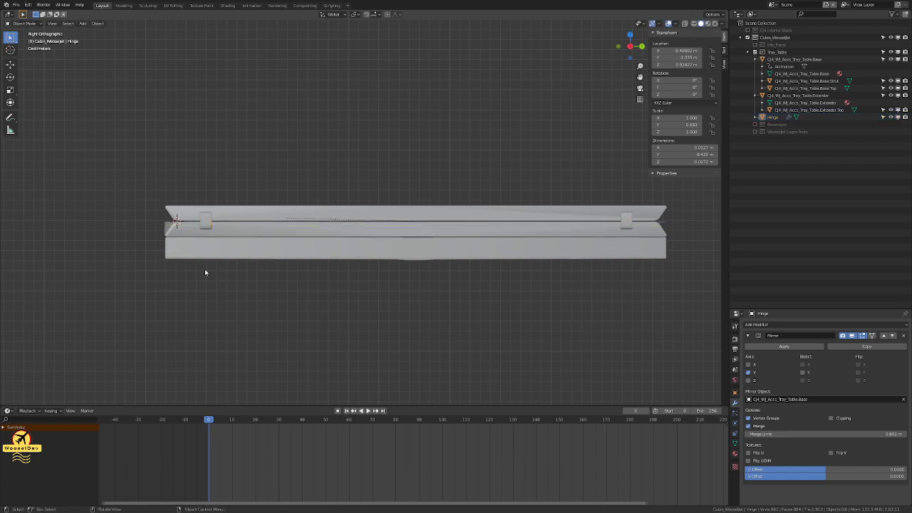
Step: Save the file and examine the hinge against the folded tray from a perspective view and the front
key("ctrl+s")
middle_click_drag(195, 258, 468, 281)
scroll(474, 284, "up", 6)
key("ctrl+s")
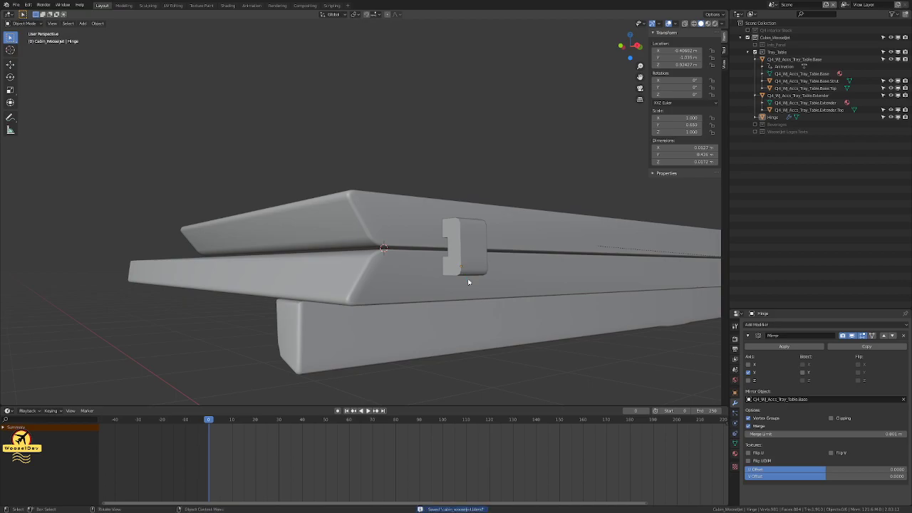
middle_click_drag(577, 241, 532, 254)
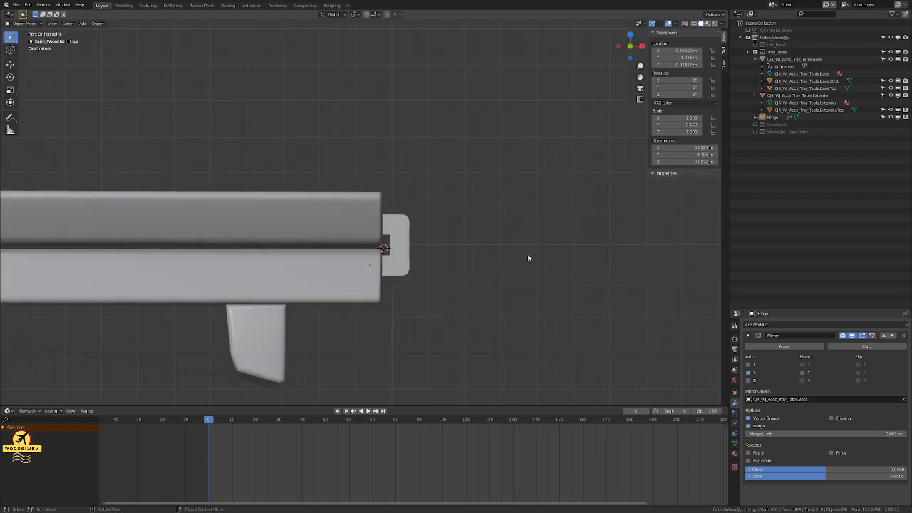
Step: Select the hinge in wireframe, snap the 3D cursor to its origin, and try rotating it about its lower arm
key("z")
left_click(346, 272)
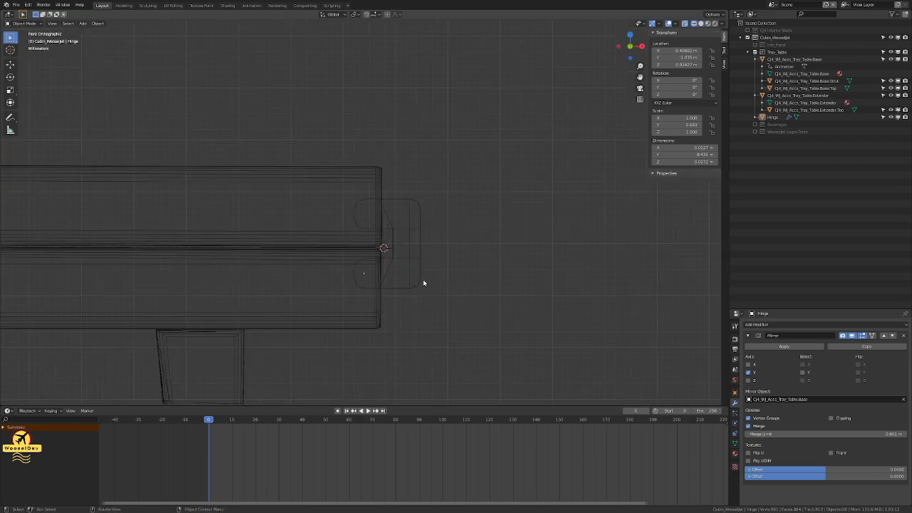
left_click(419, 282)
key("grave")
left_click(425, 313)
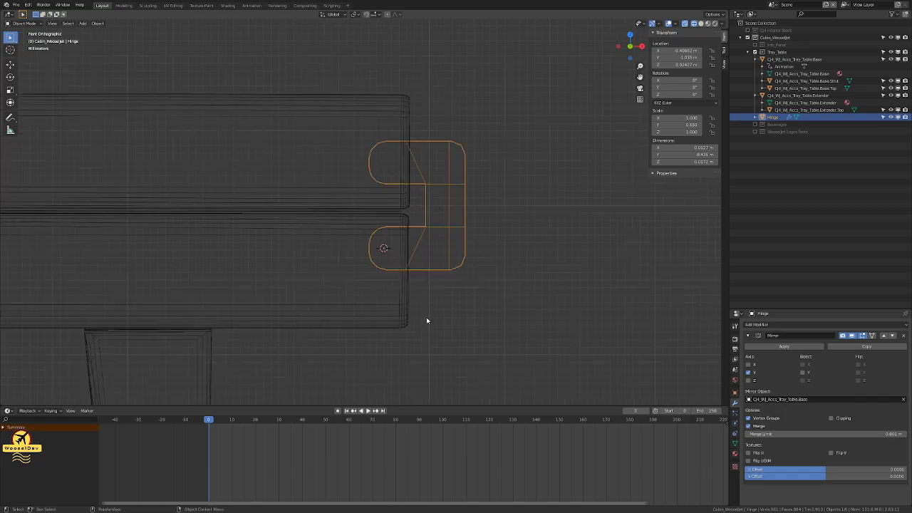
key("r")
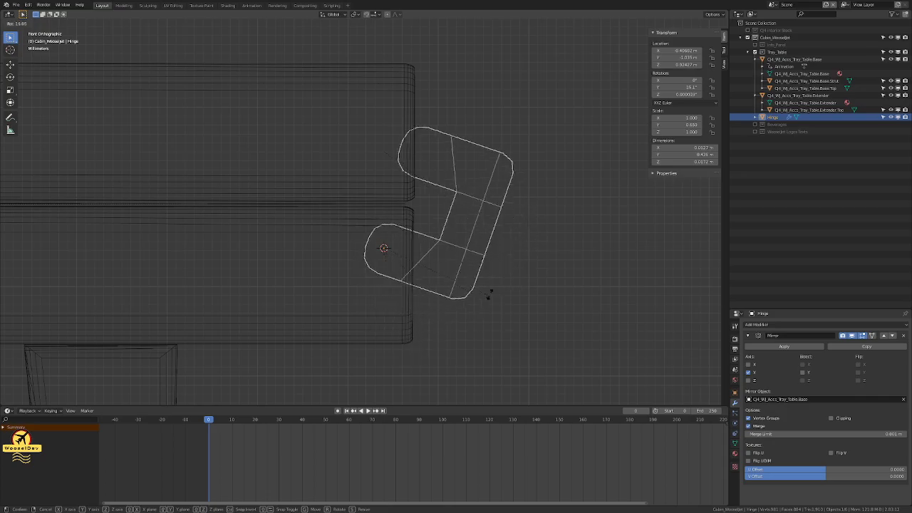
left_click(490, 265)
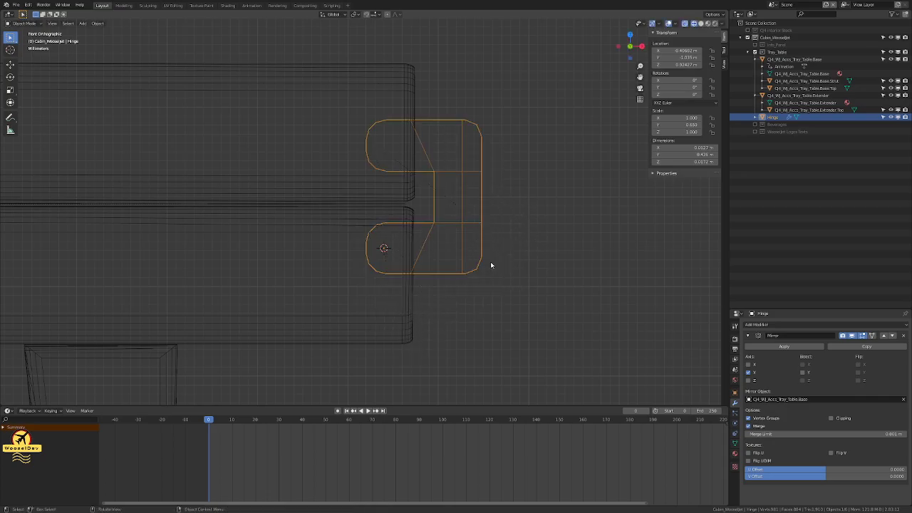
Step: Move the hinge along X about 1.8 mm outward from the table's end, keeping it selected
key("g")
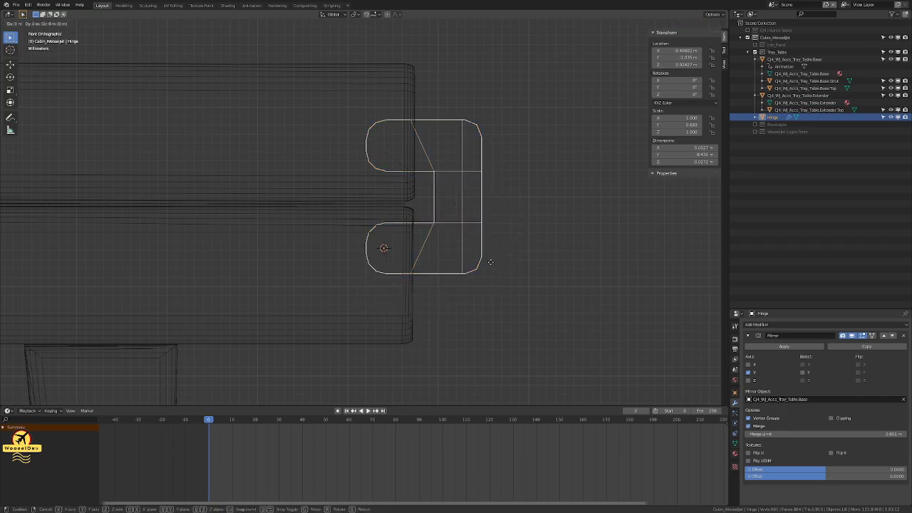
key("x")
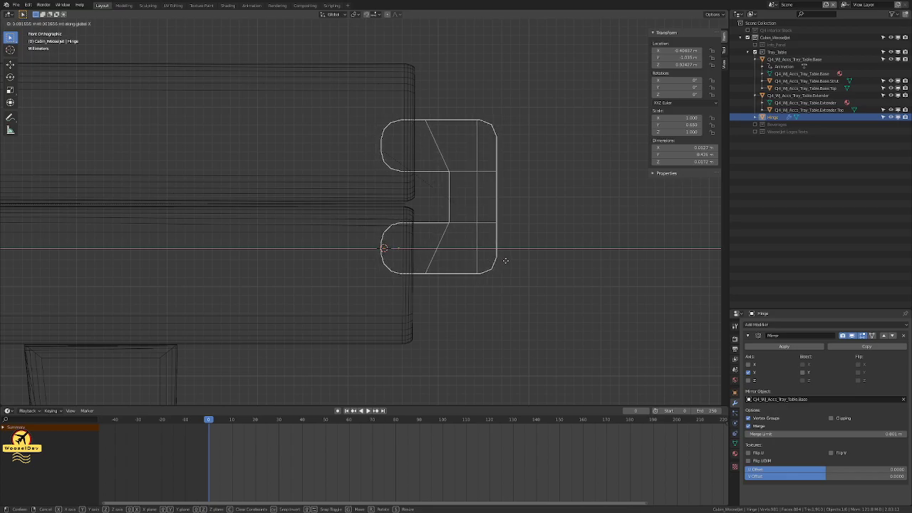
left_click(506, 260)
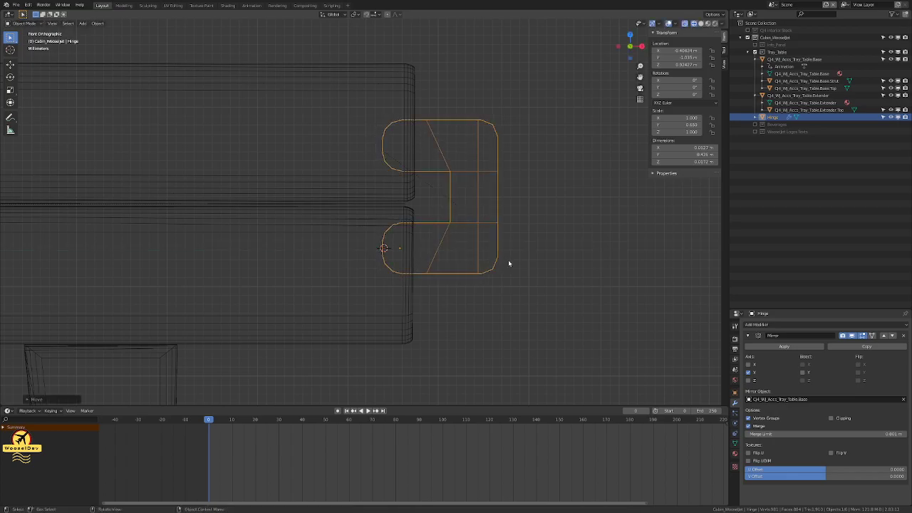
left_click(562, 282)
left_click(497, 192)
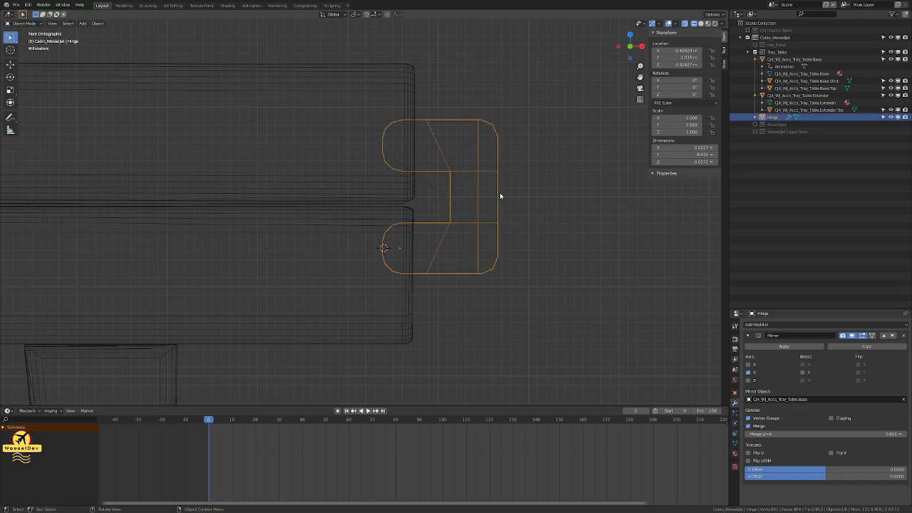
Step: Scale the hinge along X to about 0.714 and move it about 0.8 mm along X into the tray
key("s")
key("x")
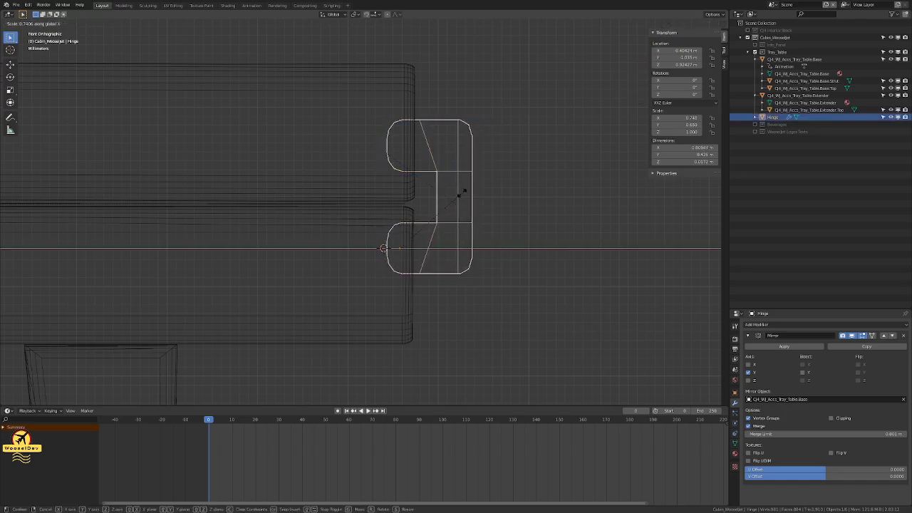
left_click(458, 196)
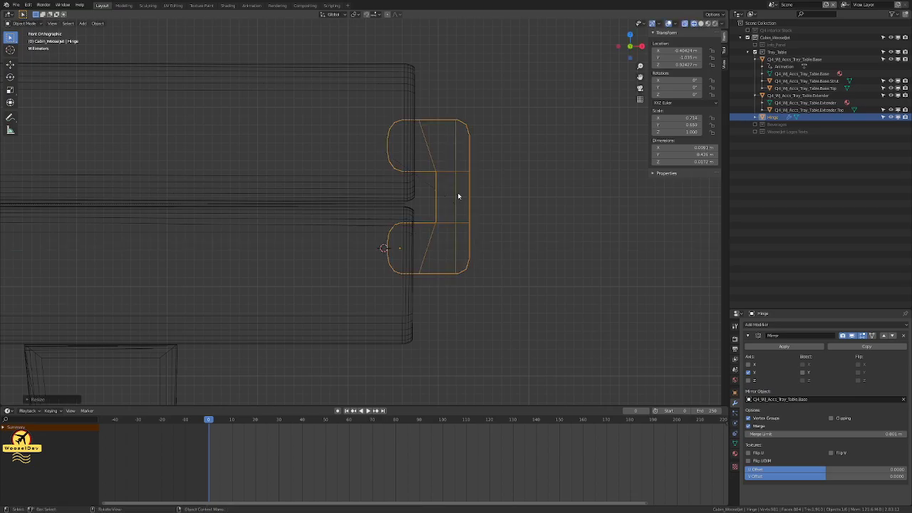
key("g")
key("x")
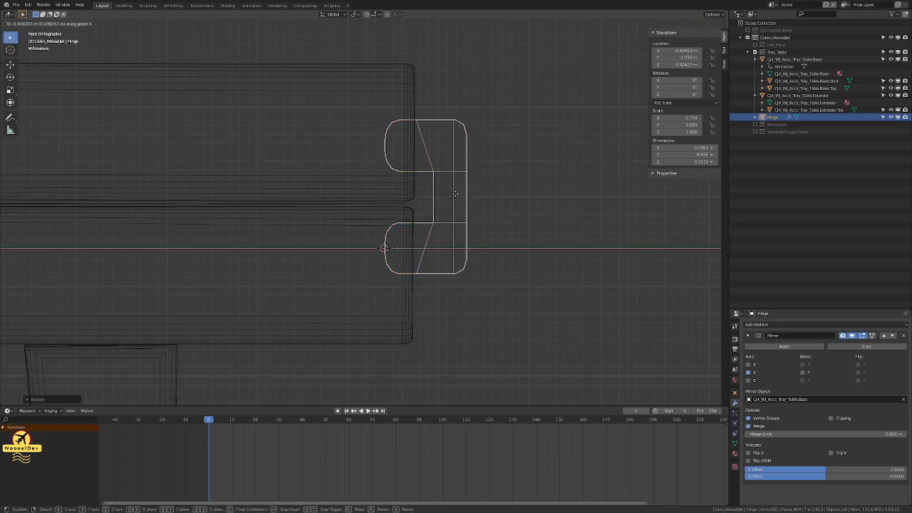
left_click(451, 195)
Step: Show the model in solid shading and nudge the hinge about 0.1 mm further along X into the tray
left_click(508, 199)
key("z")
left_click(557, 210)
middle_click_drag(556, 228, 539, 240)
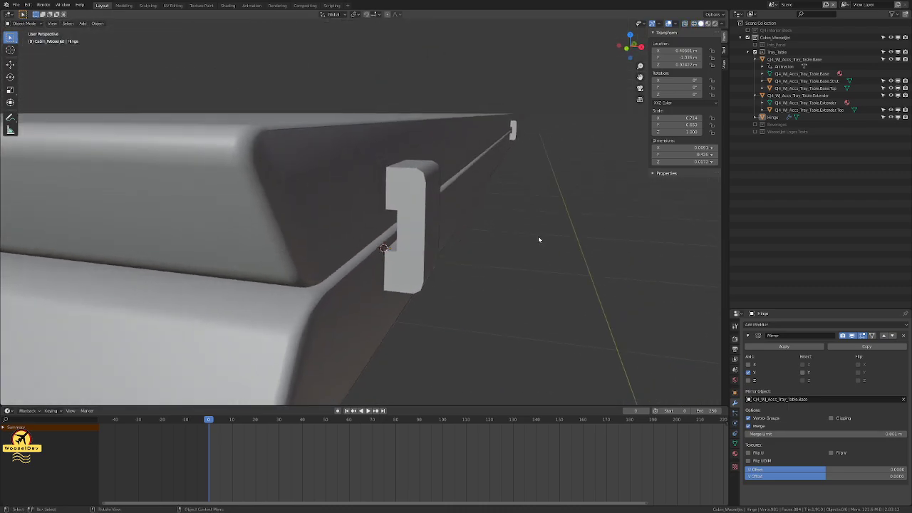
left_click(409, 218)
key("g")
key("x")
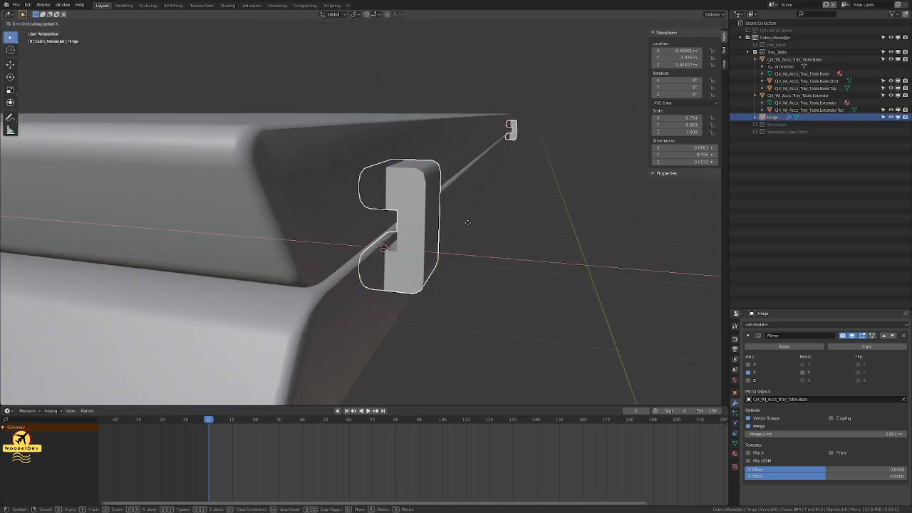
left_click(467, 225)
middle_click_drag(467, 226, 517, 236)
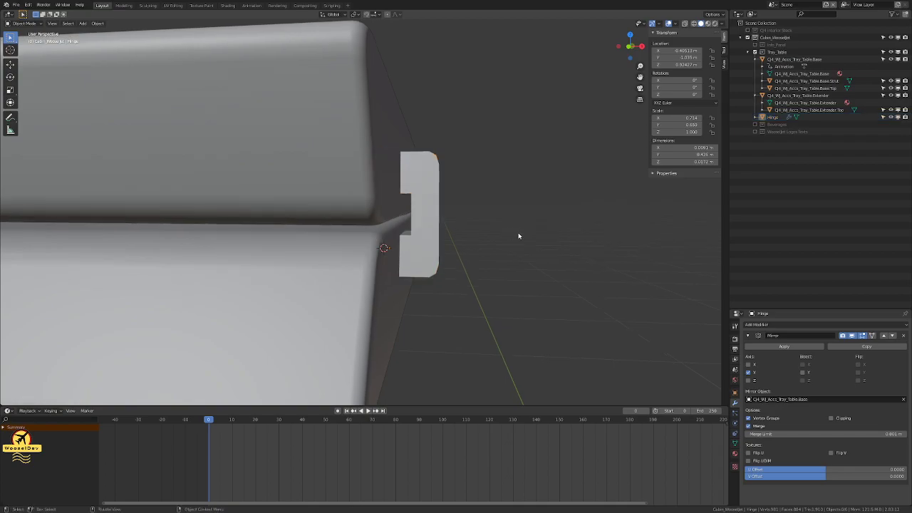
Step: Narrow the hinge along X to a scale of about 0.608 and check it from the front
key("KP_1")
scroll(492, 242, "down", 3)
middle_click_drag(492, 240, 449, 230)
left_click(449, 230)
key("s")
key("x")
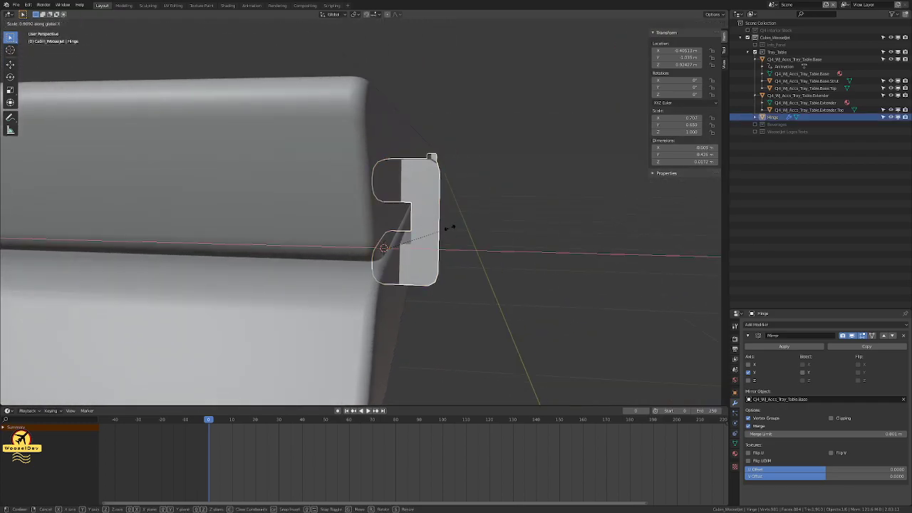
left_click(436, 228)
key("KP_1")
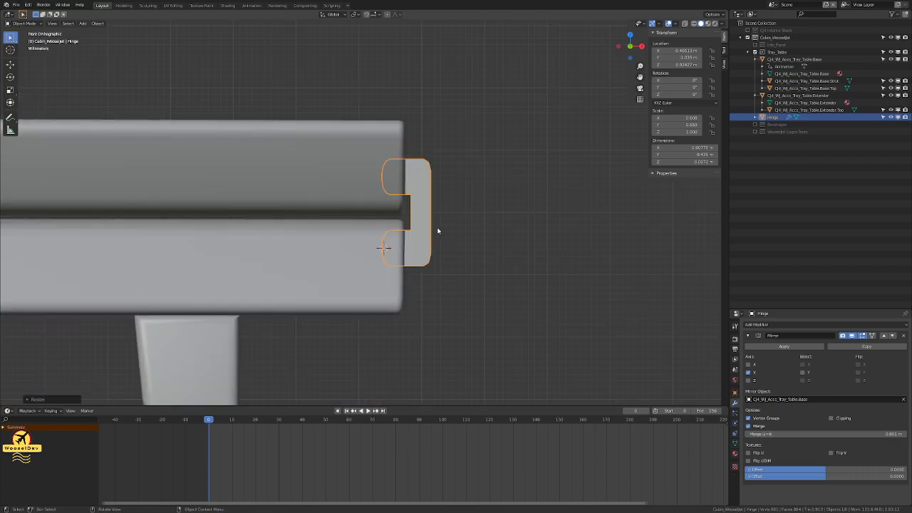
Step: Snap the 3D cursor to the hinge's origin and, in wireframe, try rotating the hinge about 90 degrees around its lower arm
scroll(438, 230, "up", 3)
key("z")
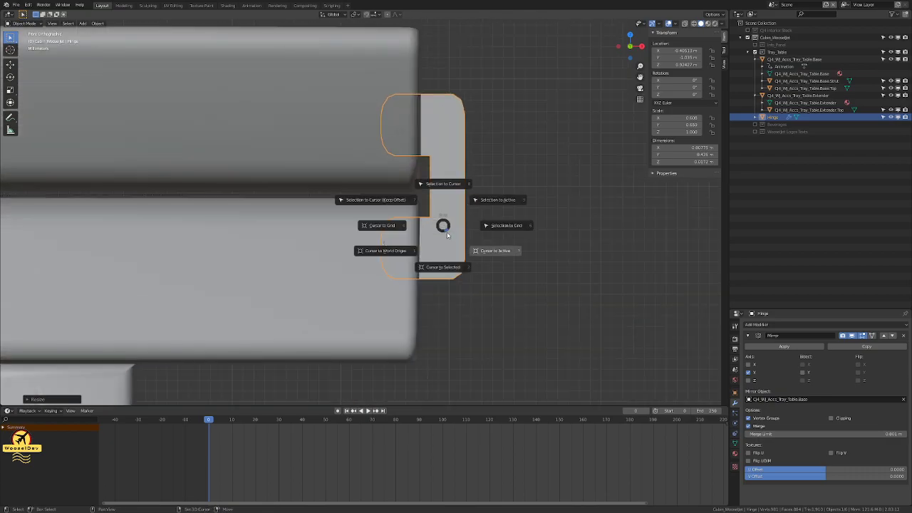
middle_click_drag(443, 228, 433, 227, "shift")
key("z")
left_click(398, 265)
left_click(456, 213)
left_click(456, 214)
scroll(456, 213, "down", 2)
scroll(463, 215, "up", 1)
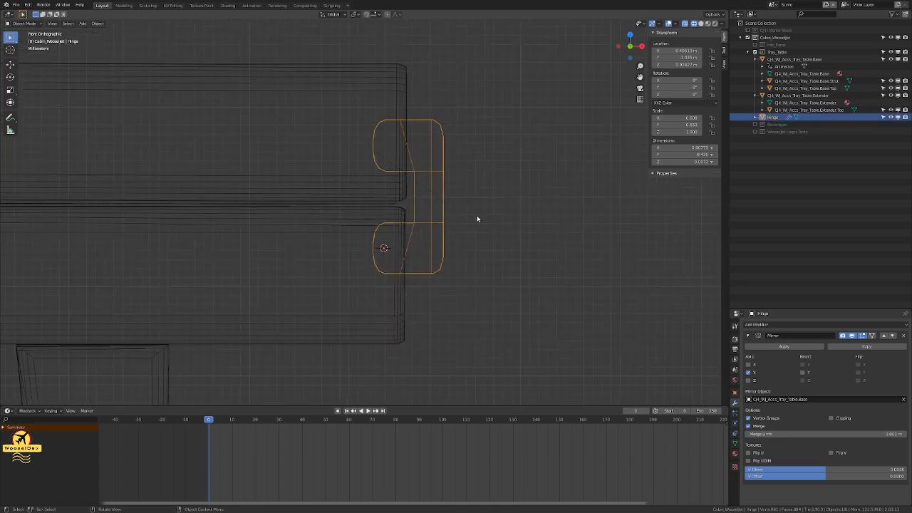
key("r")
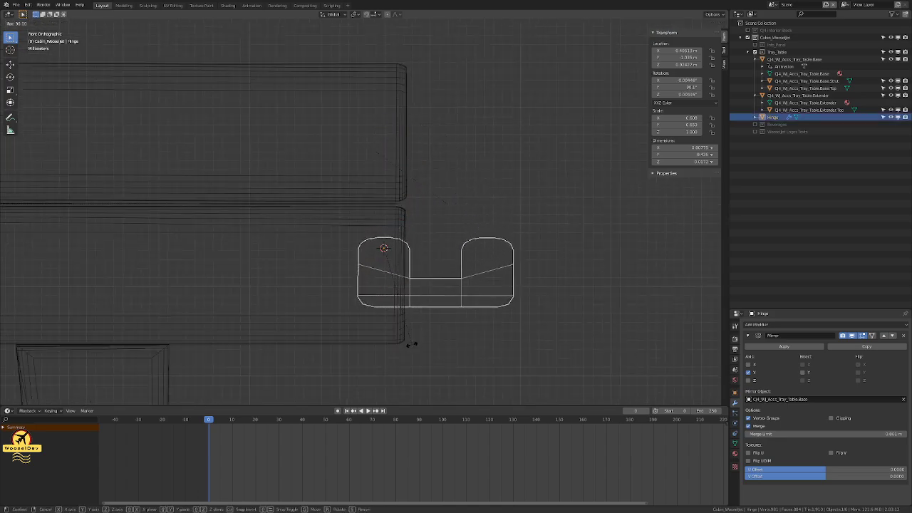
key("Escape")
left_click(493, 230)
Step: Move the hinge down about 0.8 mm in the front view to centre it across the gap, save the file and deselect it
scroll(461, 194, "up", 3)
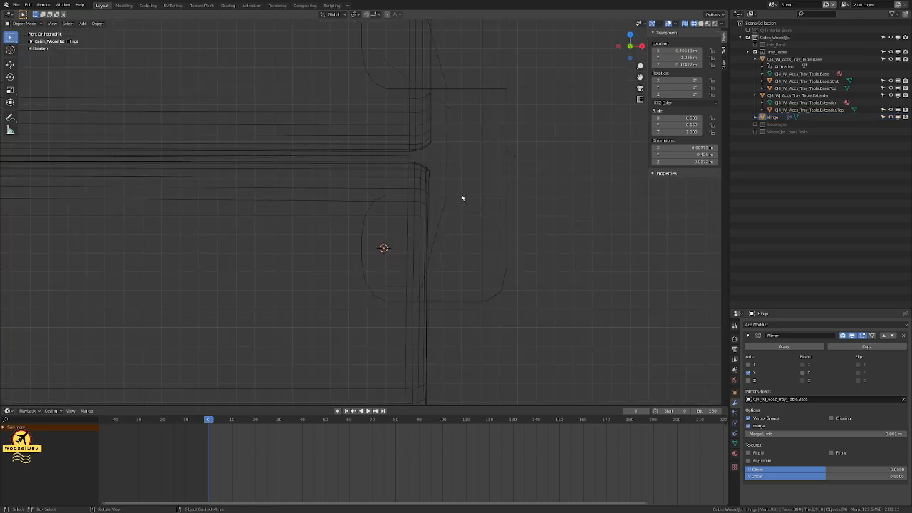
left_click(460, 233)
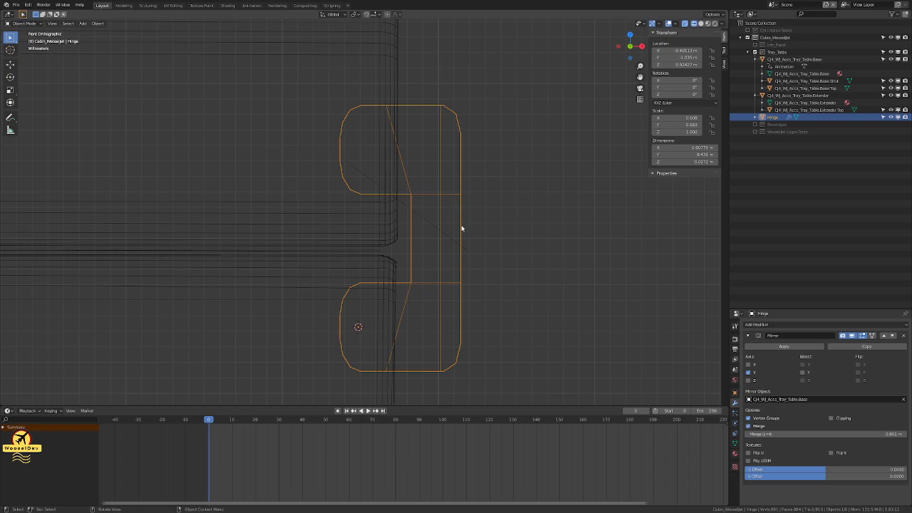
key("g")
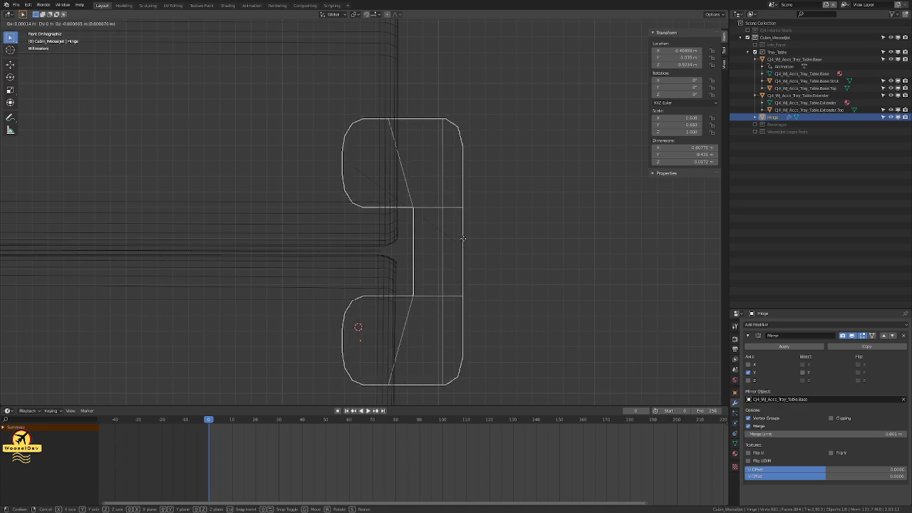
left_click(464, 240)
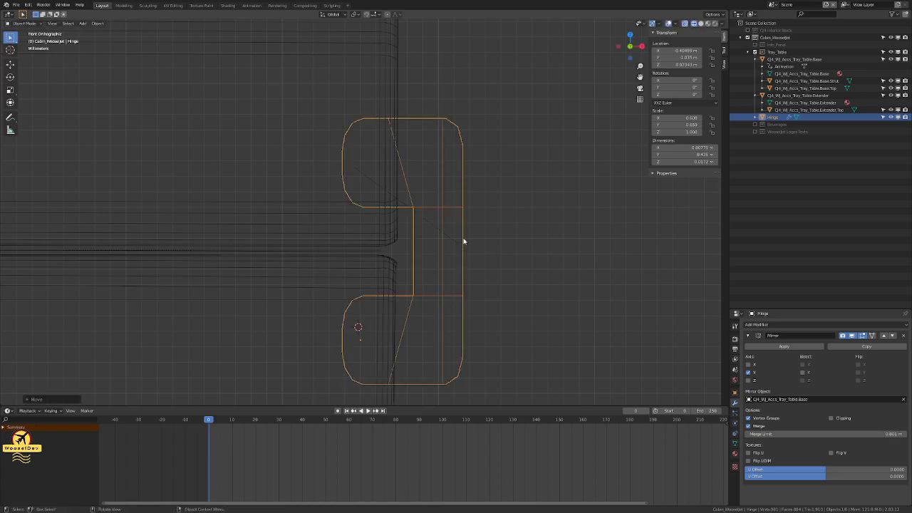
left_click(506, 228)
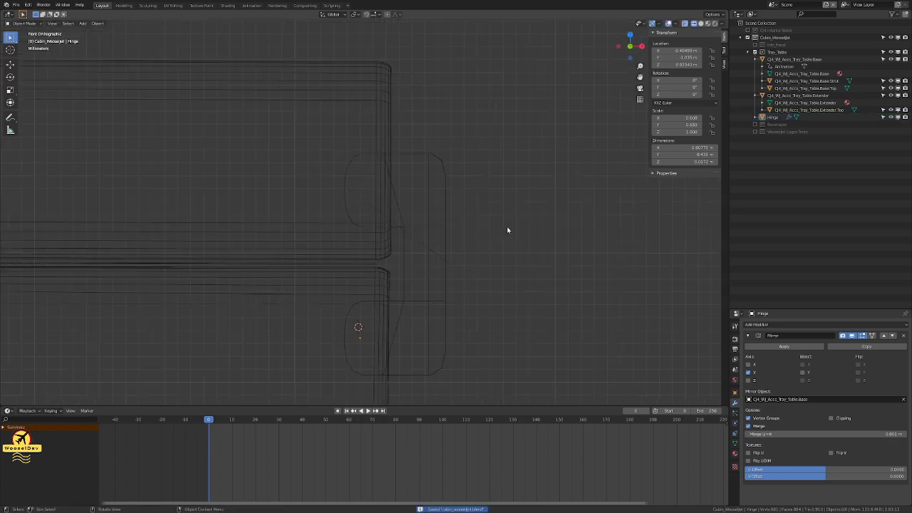
Step: Examine the hinge in solid shading from a perspective and the front, return to wireframe, and save the file
key("shift+z")
mouse_move(550, 231)
middle_mouse_down()
mouse_move(471, 246)
mouse_move(426, 229)
mouse_move(379, 231)
mouse_move(470, 238)
mouse_move(422, 230)
mouse_move(460, 224)
mouse_move(366, 228)
mouse_move(438, 222)
mouse_move(410, 275)
mouse_move(387, 258)
middle_mouse_up()
key("KP_1")
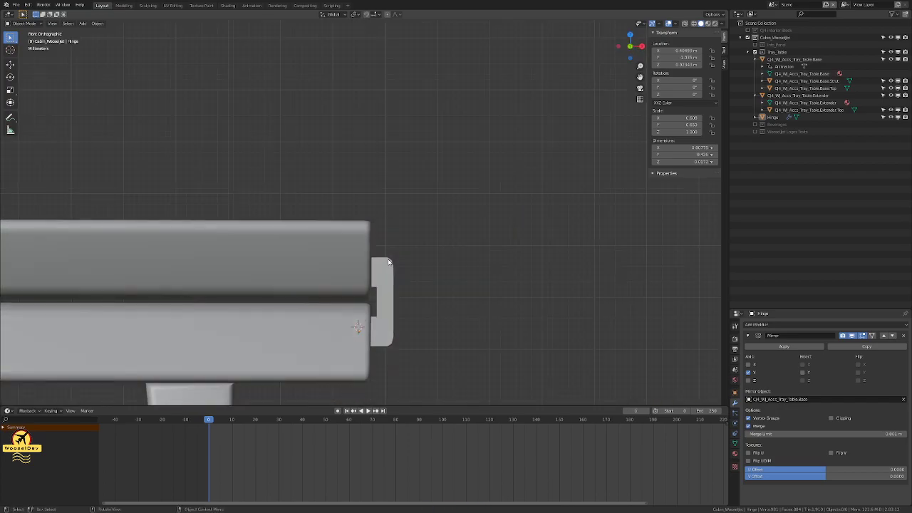
key("z")
left_click(325, 259)
scroll(429, 296, "up", 3)
key("ctrl+s")
Step: Snap the 3D cursor to the repositioned hinge's origin, try swinging the hinge past 90 degrees, and leave it deselected
left_click(416, 302)
key("grave")
left_click(415, 339)
left_click(468, 309)
middle_click_drag(468, 306, 458, 182, "shift")
scroll(459, 181, "up", 5)
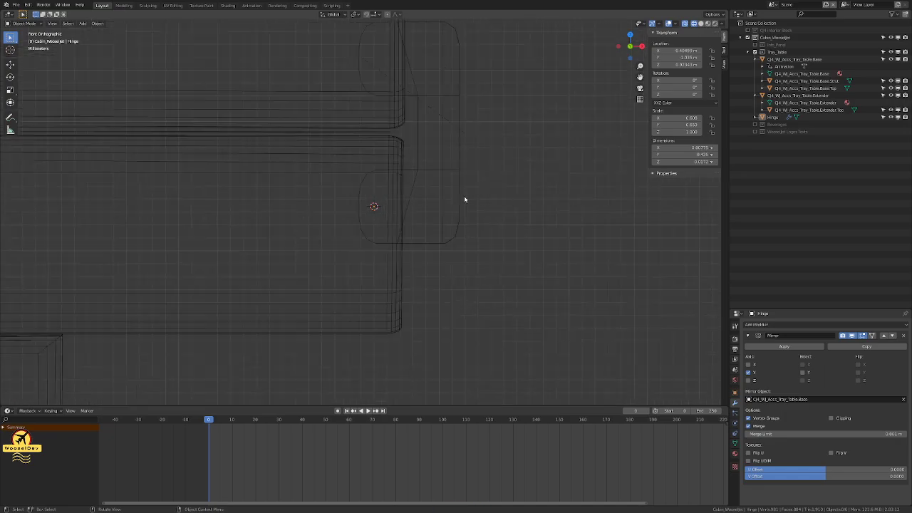
left_click(458, 199)
scroll(464, 193, "down", 4)
middle_click_drag(482, 184, 484, 273, "shift")
key("r")
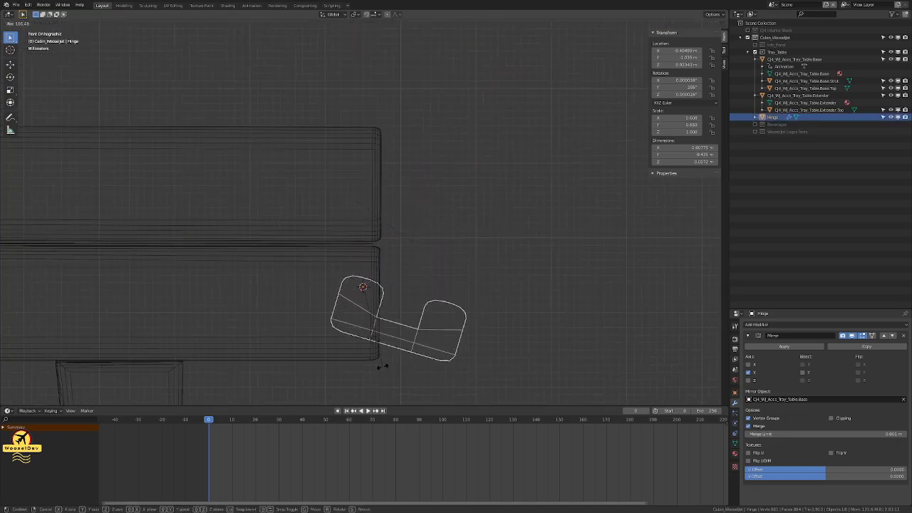
right_click(458, 298)
left_click(490, 240)
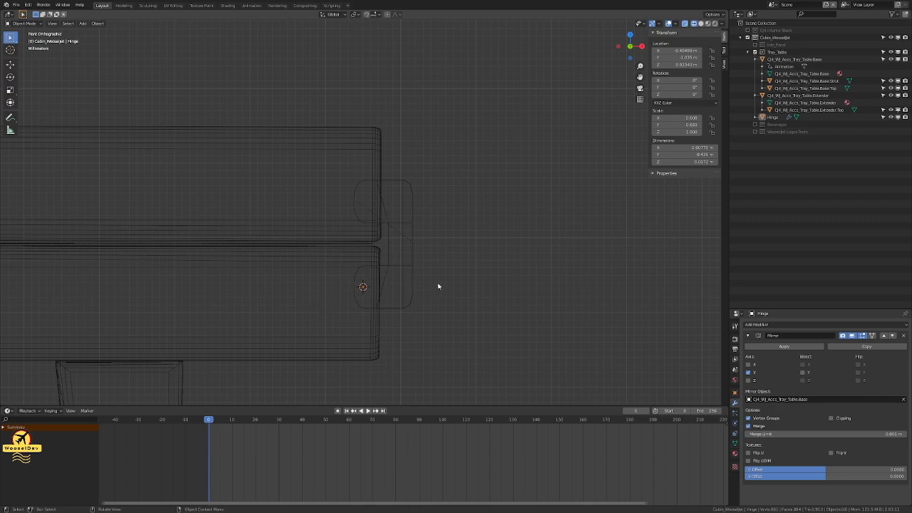
Step: Save the file with the repositioned hinge
scroll(445, 280, "up", 3)
scroll(444, 275, "down", 4)
key("ctrl+s")
scroll(444, 275, "up", 3)
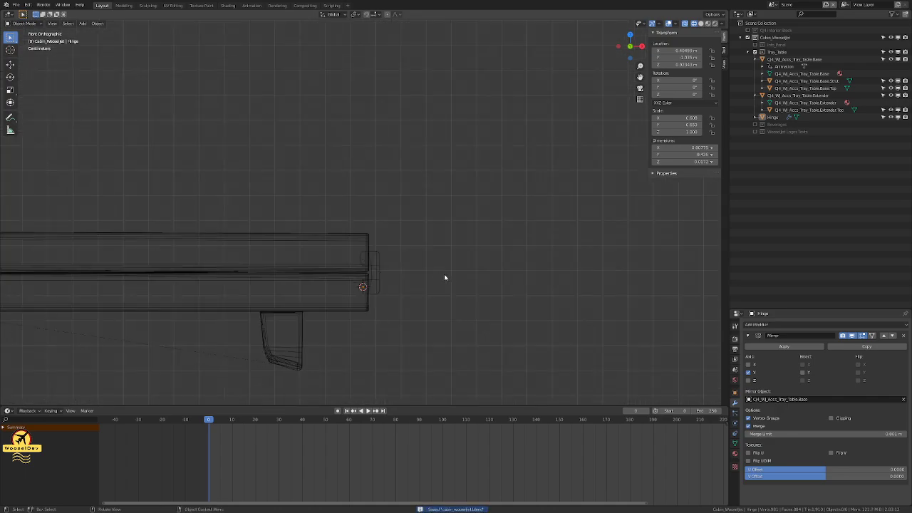
scroll(444, 275, "down", 3)
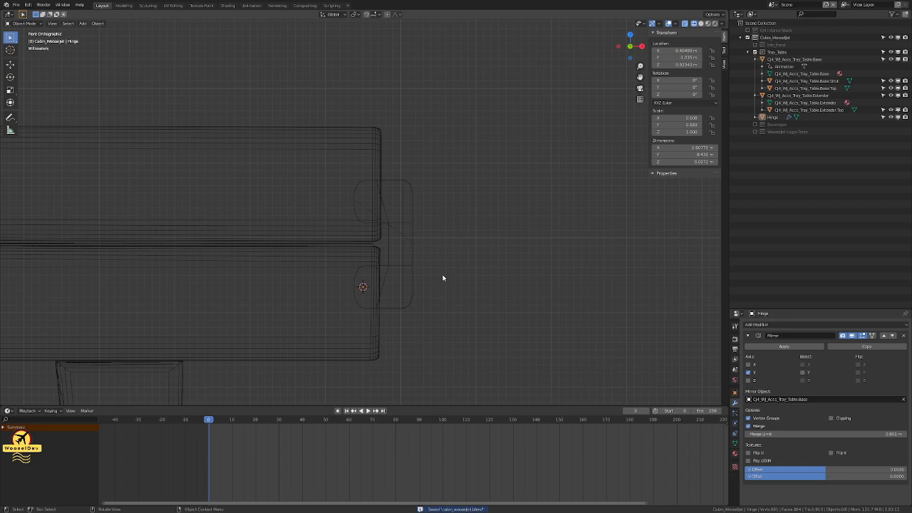
Step: Select the tray extender and snap the 3D cursor to its origin
scroll(403, 185, "up", 2)
middle_click_drag(402, 186, 379, 240, "shift")
left_click(369, 191)
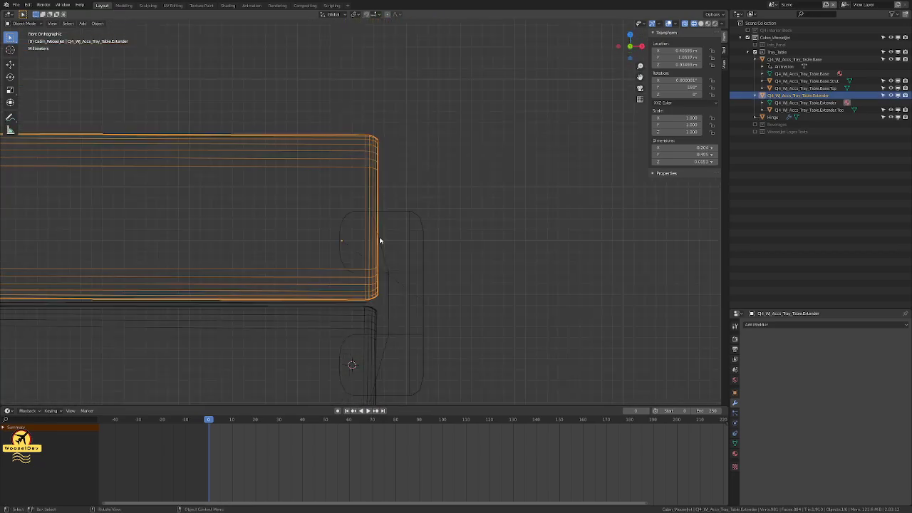
key("grave")
left_click(418, 295)
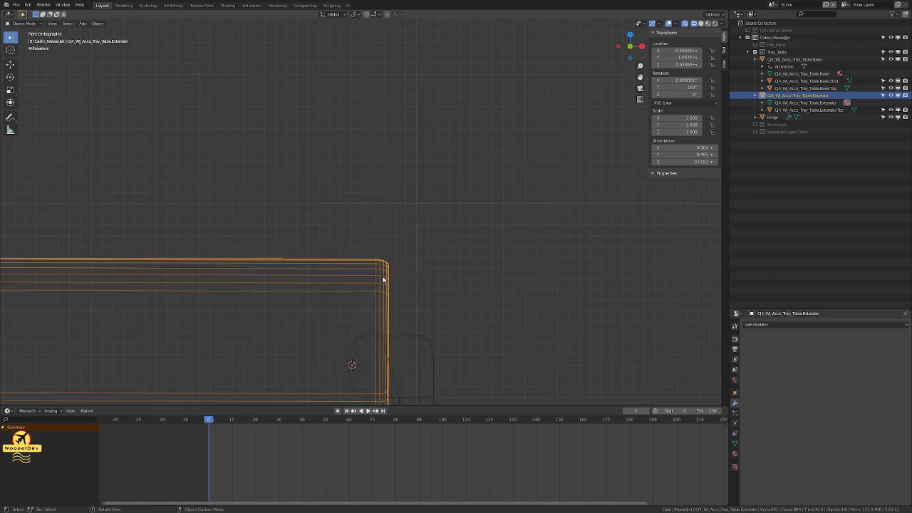
middle_click_drag(417, 296, 497, 150, "shift")
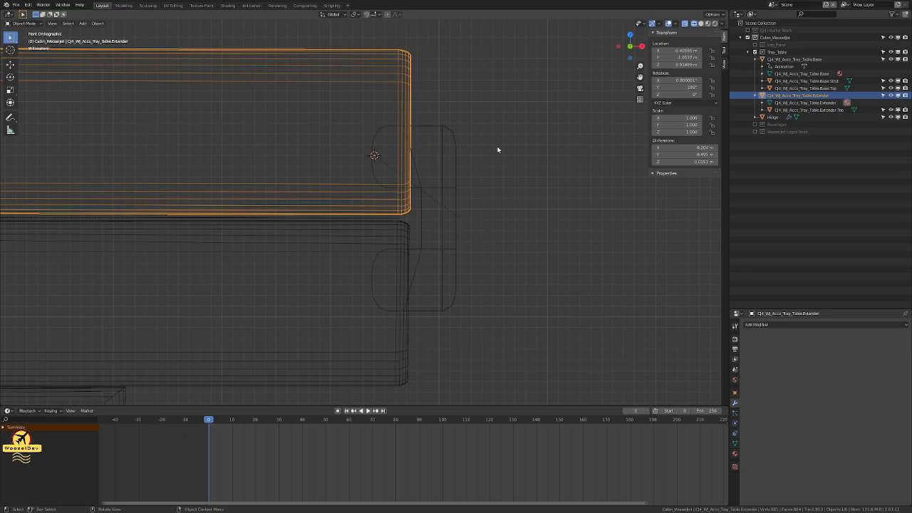
Step: In the hinge's mesh, select the upper arm's end face and snap the 3D cursor to it, returning to the front view in Object Mode
left_click(433, 138)
left_click(428, 129)
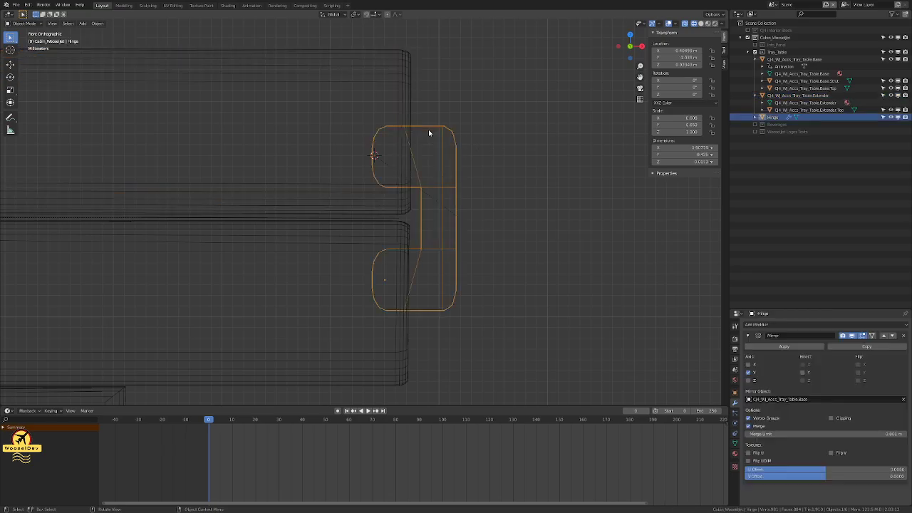
key("Tab")
middle_click_drag(412, 125, 411, 151)
left_click(403, 142)
scroll(412, 150, "up", 4)
key("alt+a")
key("l")
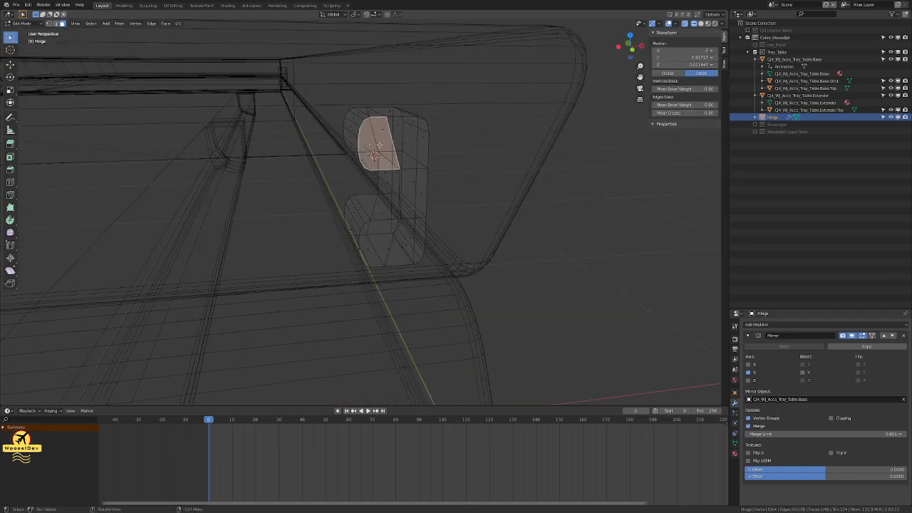
left_click(389, 191)
scroll(389, 192, "up", 1)
key("Tab")
middle_click_drag(531, 216, 584, 205)
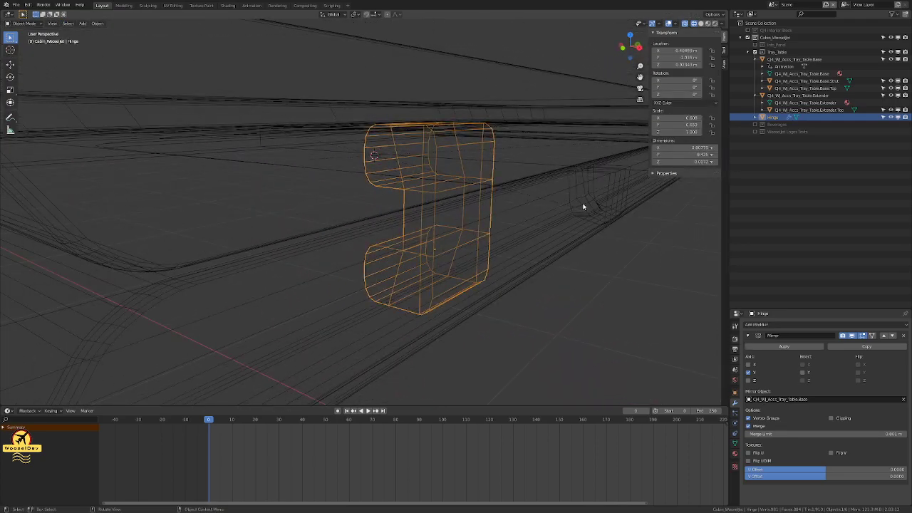
key("KP_1")
Step: Set the tray extender's origin to the 3D cursor at the hinge's upper arm
left_click(377, 84)
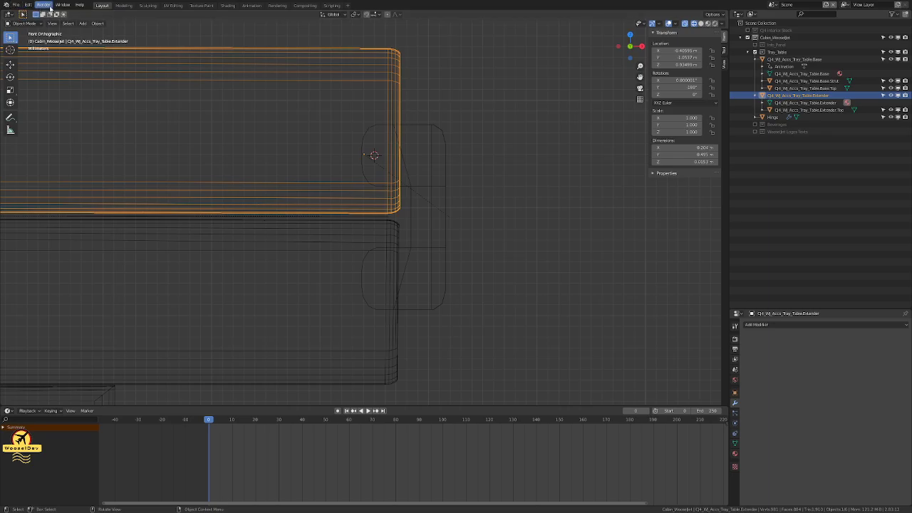
left_click(97, 25)
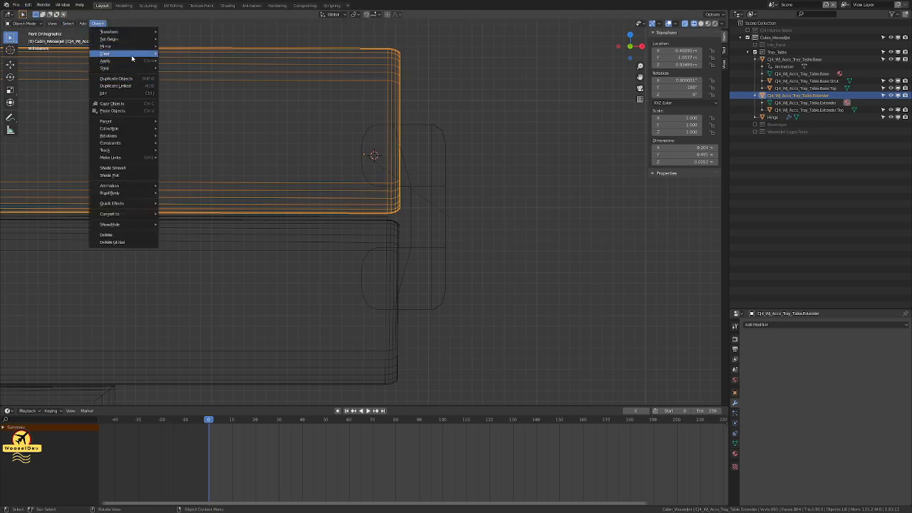
mouse_move(143, 39)
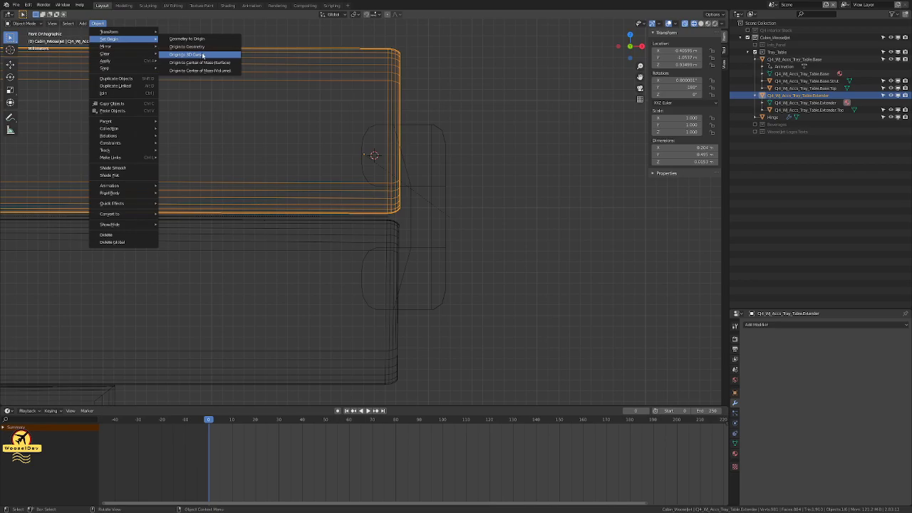
left_click(206, 56)
left_click(393, 90)
left_click(399, 93)
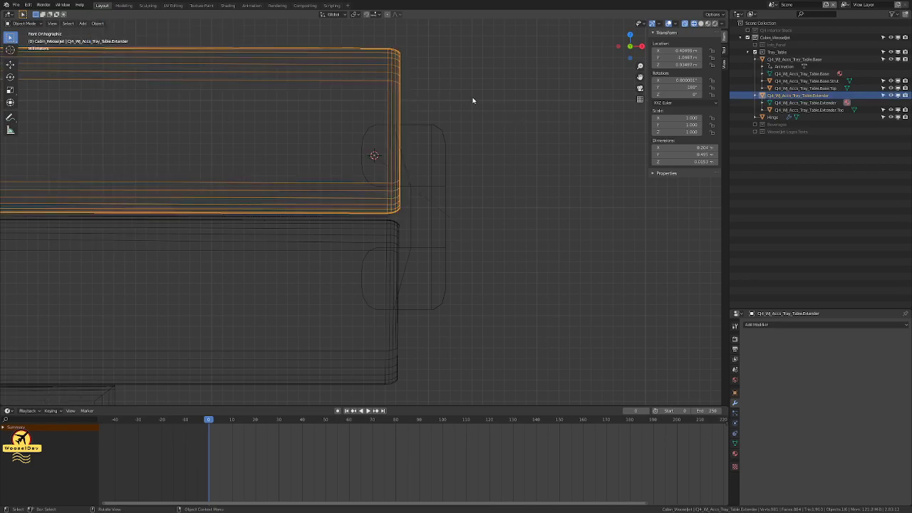
Step: Apply the hinge's scale and select the tray table base
left_click(445, 148)
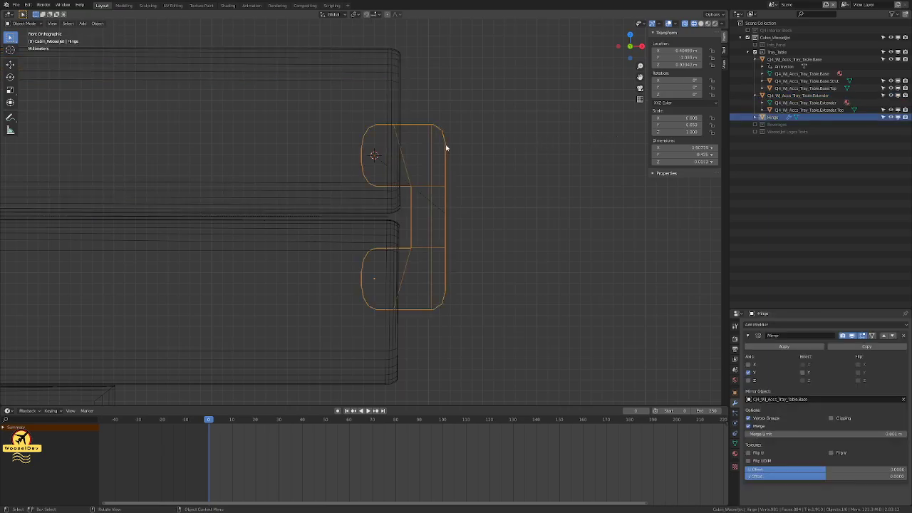
left_click(280, 269)
left_click(436, 191)
key("ctrl+a")
left_click(370, 260)
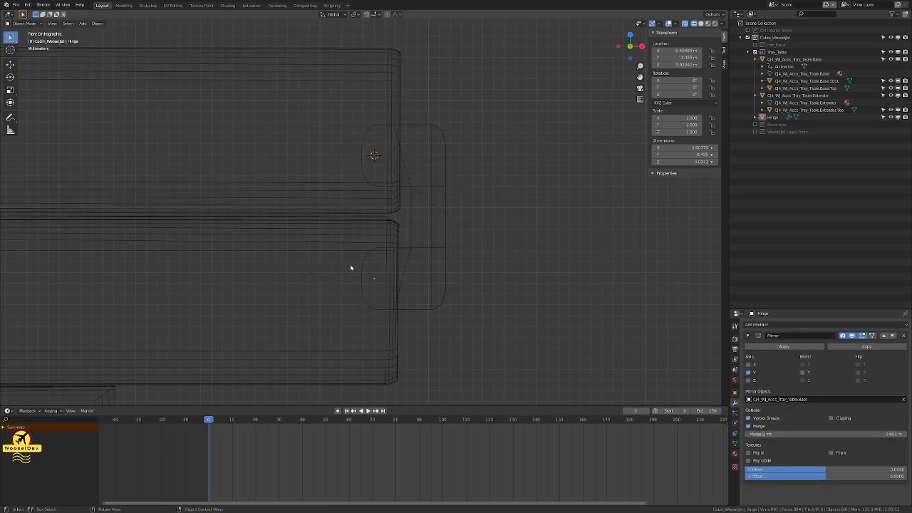
left_click(332, 265)
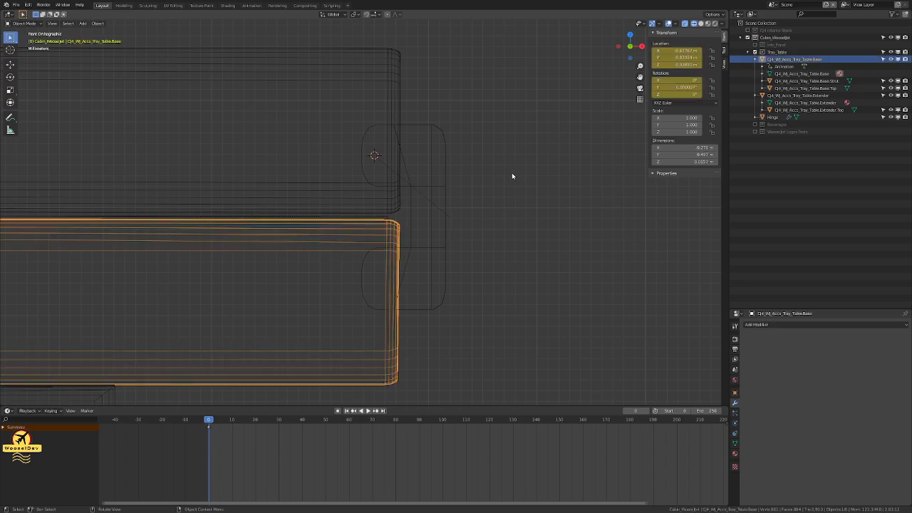
Step: Delete the tray table base's keyframes, select the extender and hinge in turn to check them, and save the file
left_click(496, 221)
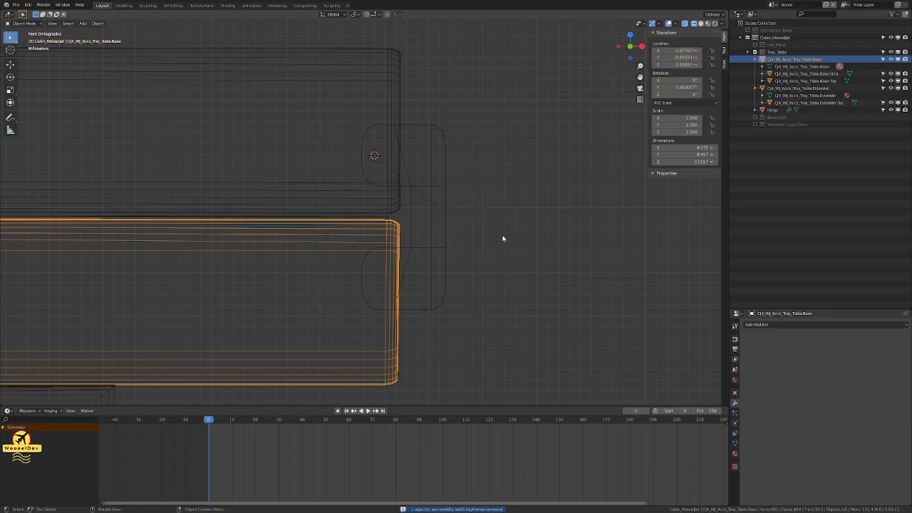
left_click(500, 236)
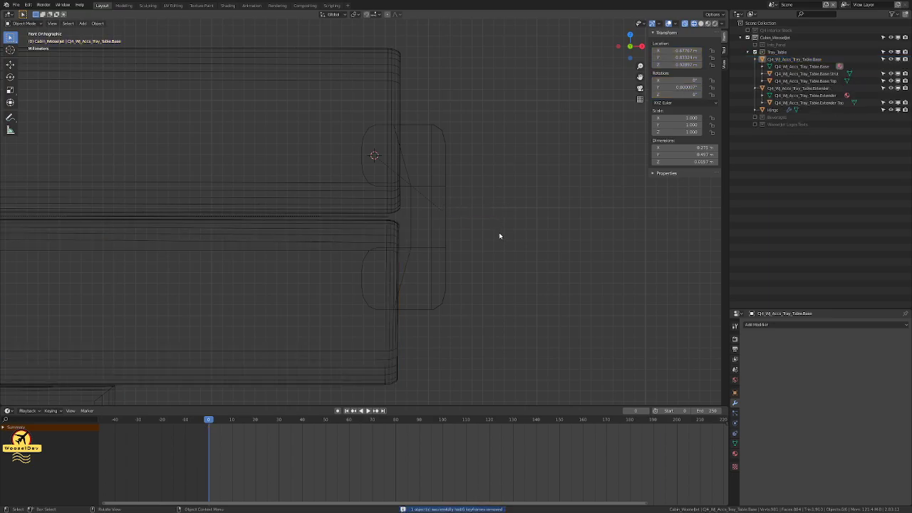
left_click(331, 230)
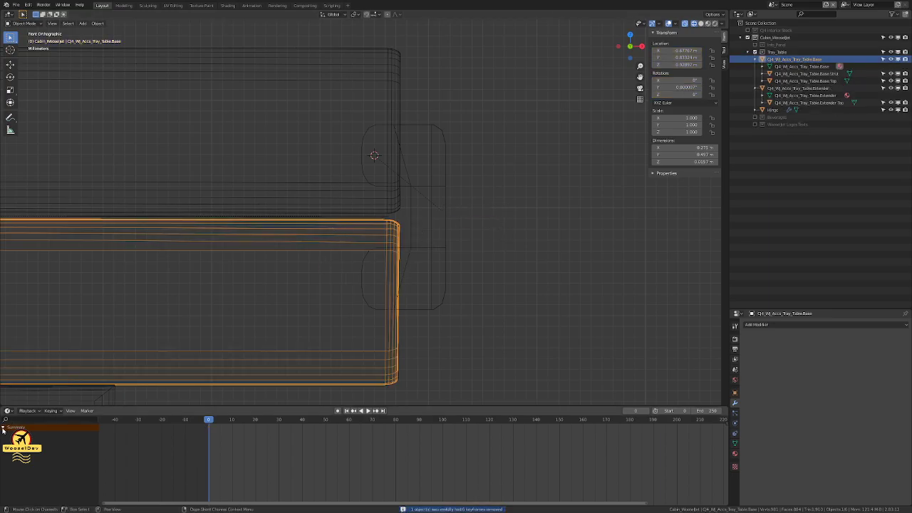
left_click(441, 234)
left_click(371, 80)
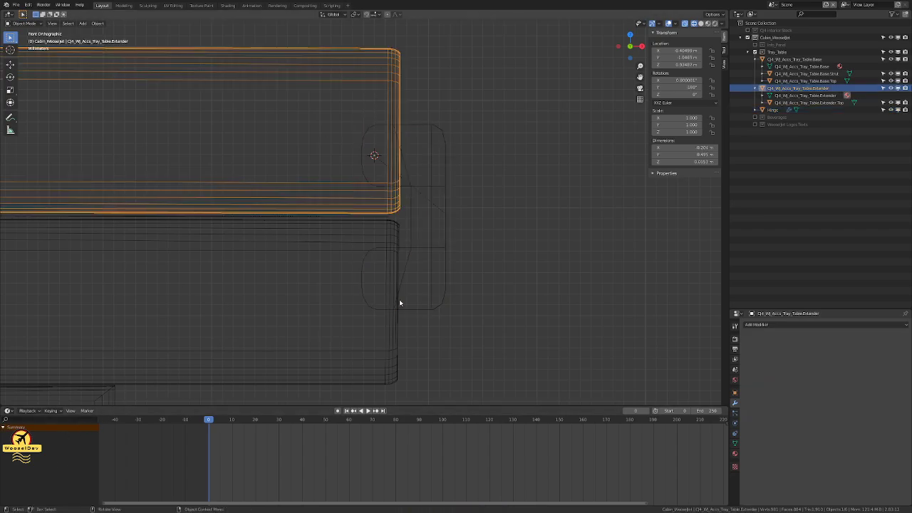
left_click(458, 220)
left_click(494, 197)
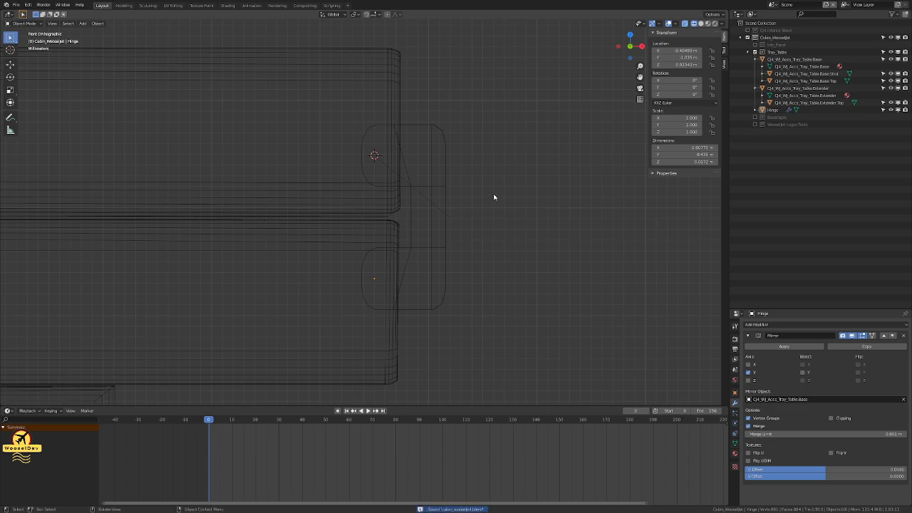
Step: Snap the 3D cursor to the tray extender's origin and try rotating the extender about the hinge's upper arm
left_click(400, 89)
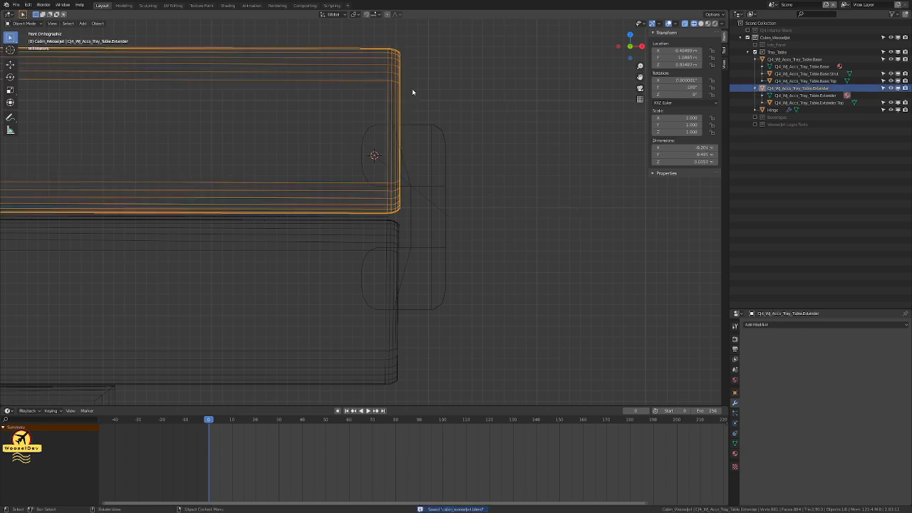
key("shift+s")
left_click(415, 153)
key("r")
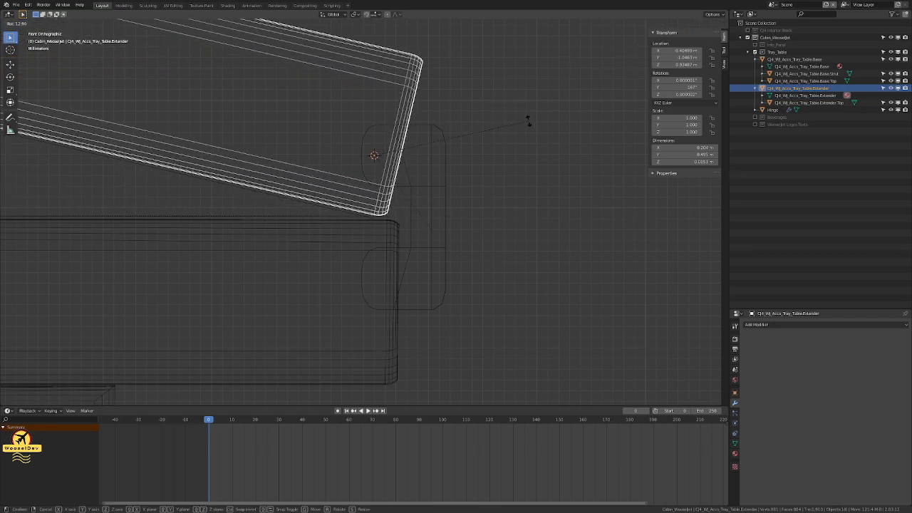
right_click(481, 99)
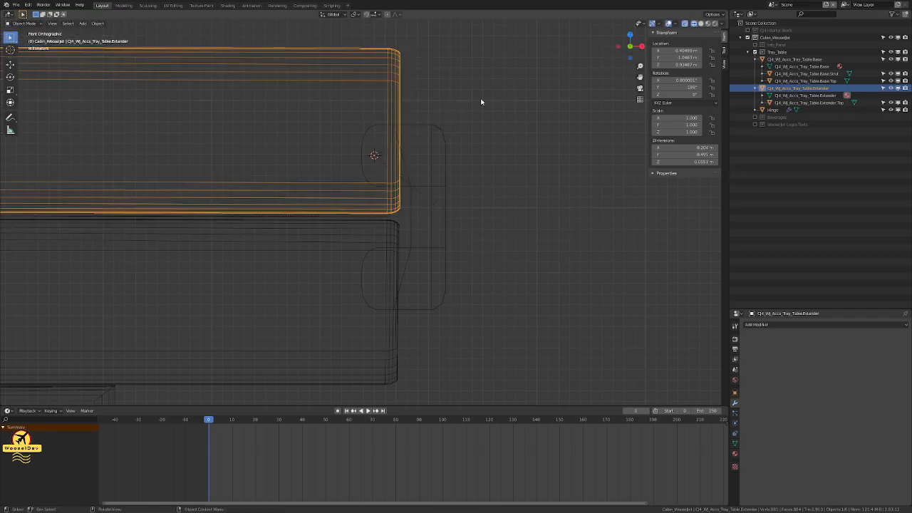
left_click(509, 122)
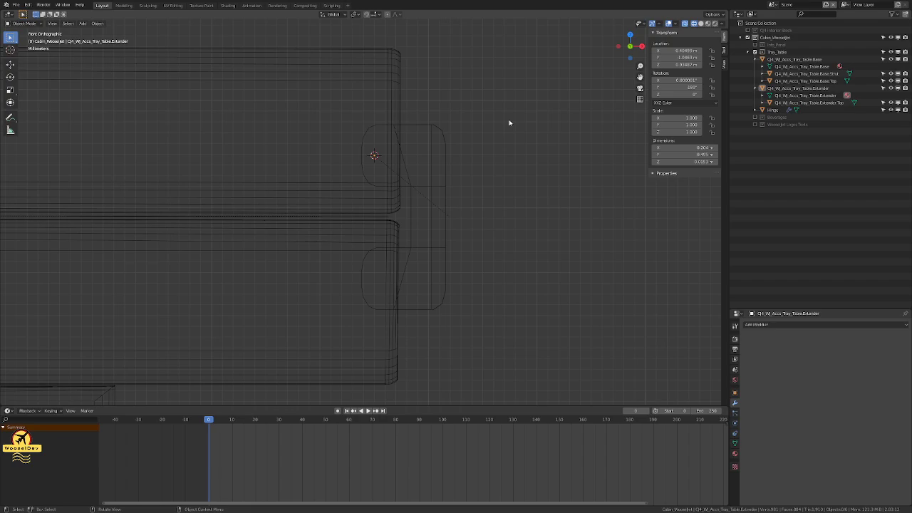
Step: Parent the tray extender to the hinge with Object (Keep Transform), and check both objects in the hierarchy
left_click(394, 88)
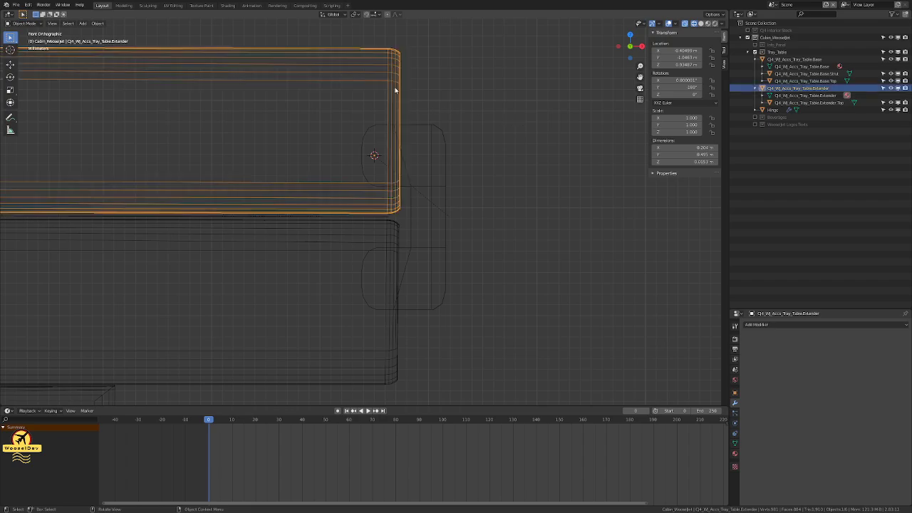
left_click(442, 149, "shift")
key("ctrl+p")
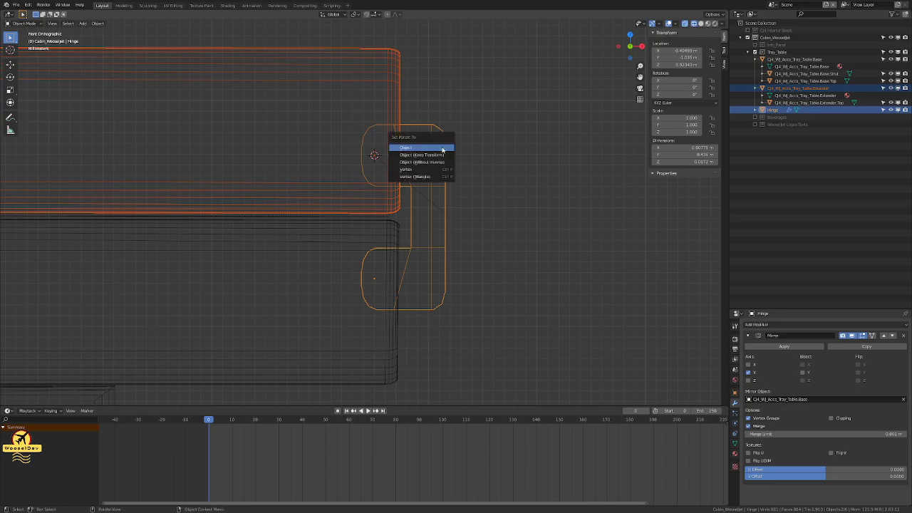
left_click(442, 155)
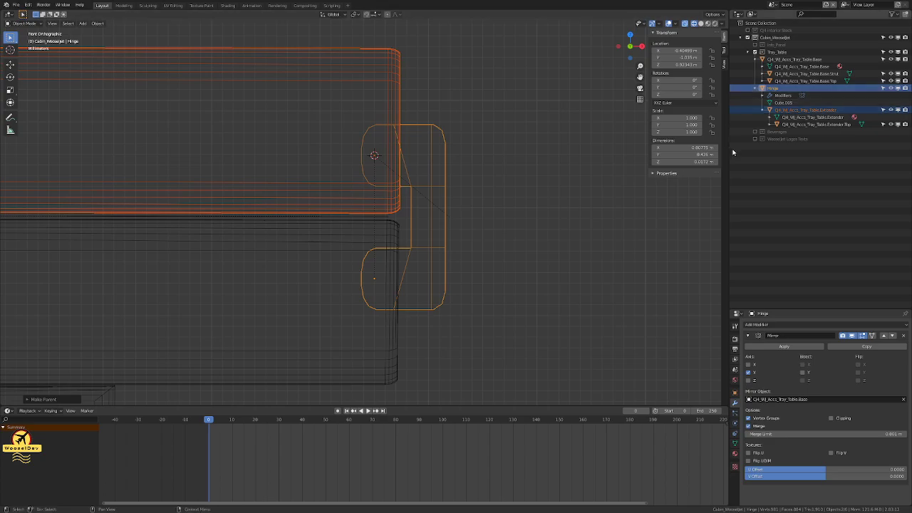
left_click(766, 181)
left_click(775, 89)
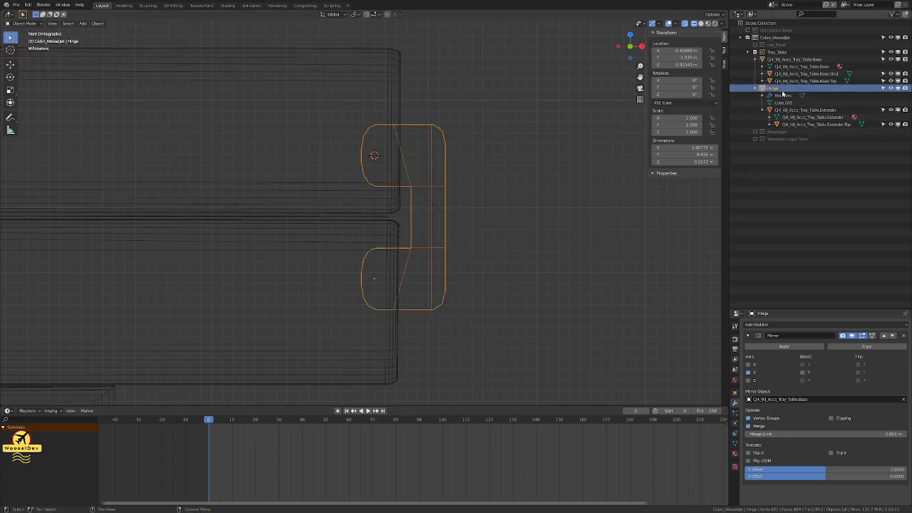
left_click(792, 110)
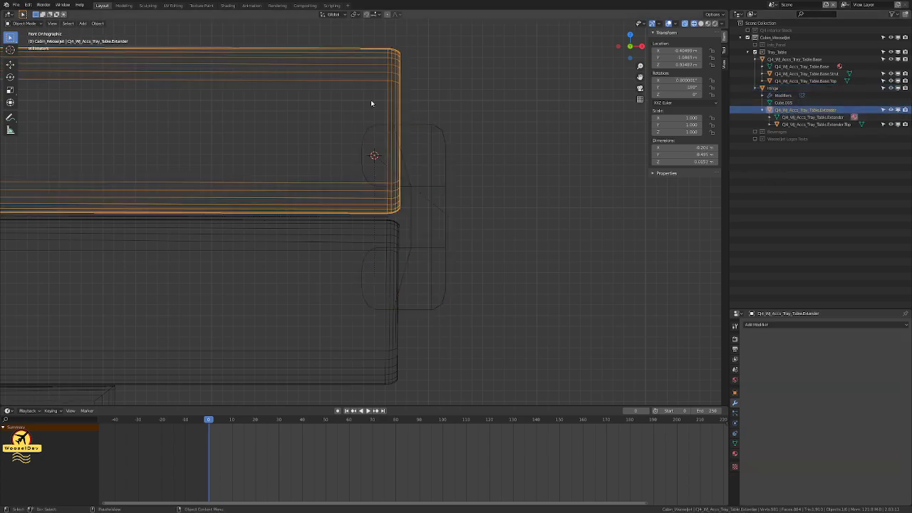
left_click(519, 125)
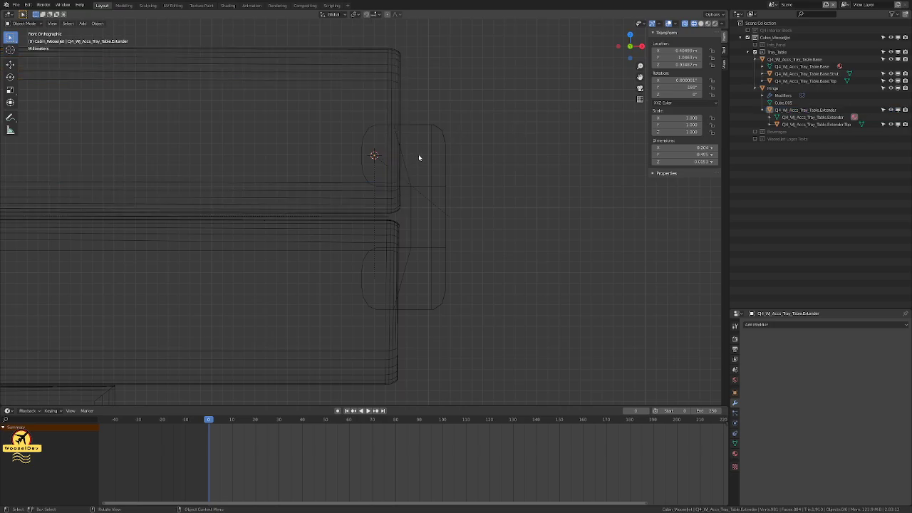
Step: Snap the 3D cursor to the hinge's origin and try rotating the hinge together with its parented extender
left_click(436, 157)
key("shift+s")
left_click(435, 322)
scroll(480, 180, "down", 2)
middle_click_drag(480, 180, 495, 225, "shift")
left_click(496, 226)
scroll(478, 231, "up", 1)
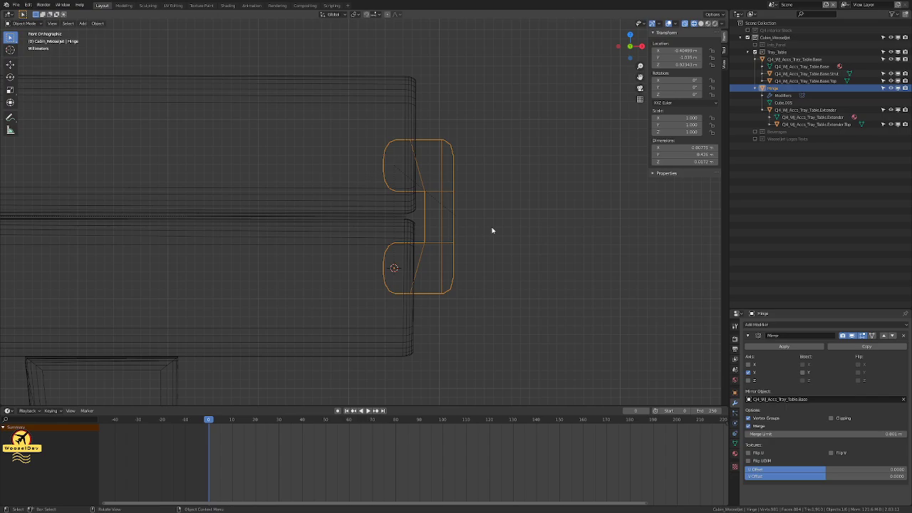
key("r")
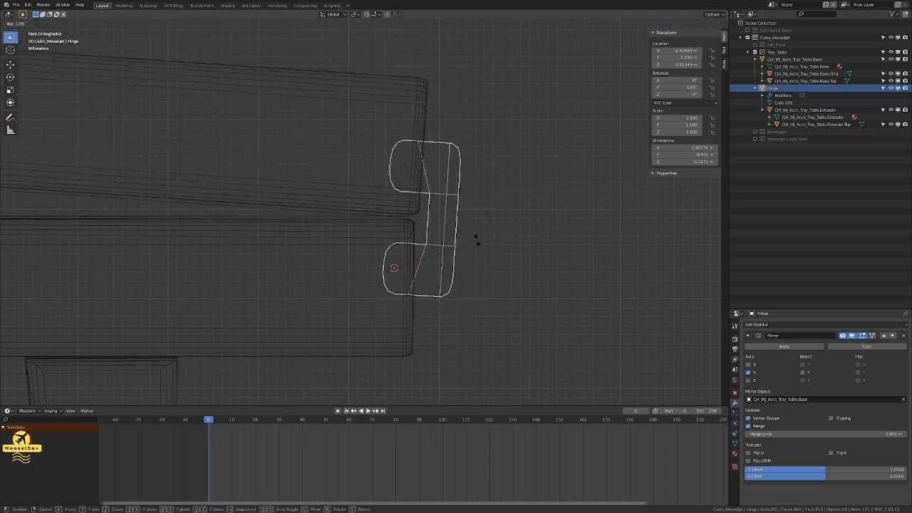
key("Escape")
left_click(512, 139)
Step: Select the tray extender, snap the 3D cursor to its origin, and try rotating it against the base
scroll(513, 139, "up", 3)
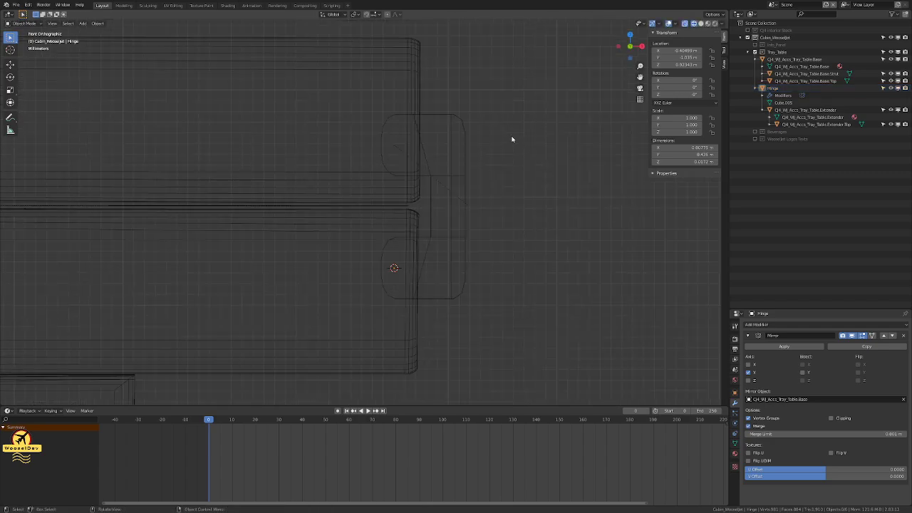
middle_click_drag(497, 176, 481, 134, "shift")
left_click(381, 76)
key("shift+s")
left_click(380, 115)
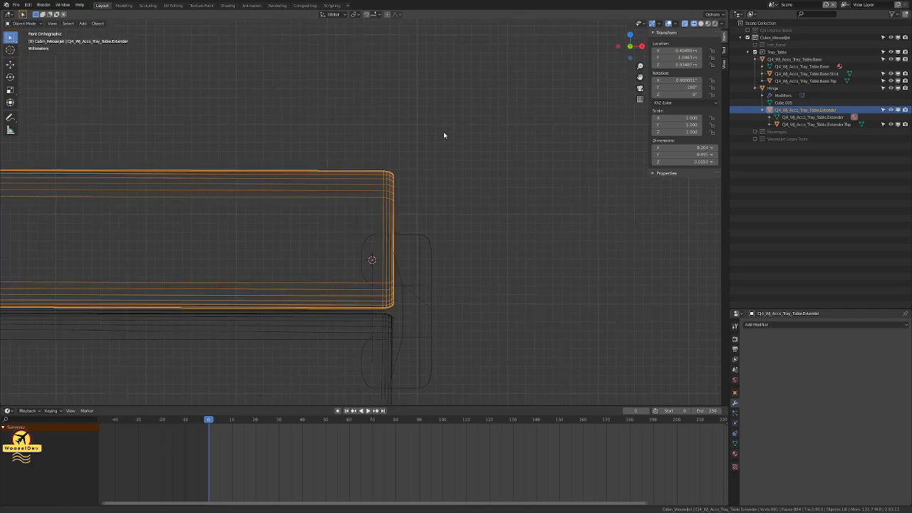
middle_click_drag(444, 141, 441, 116, "shift")
key("r")
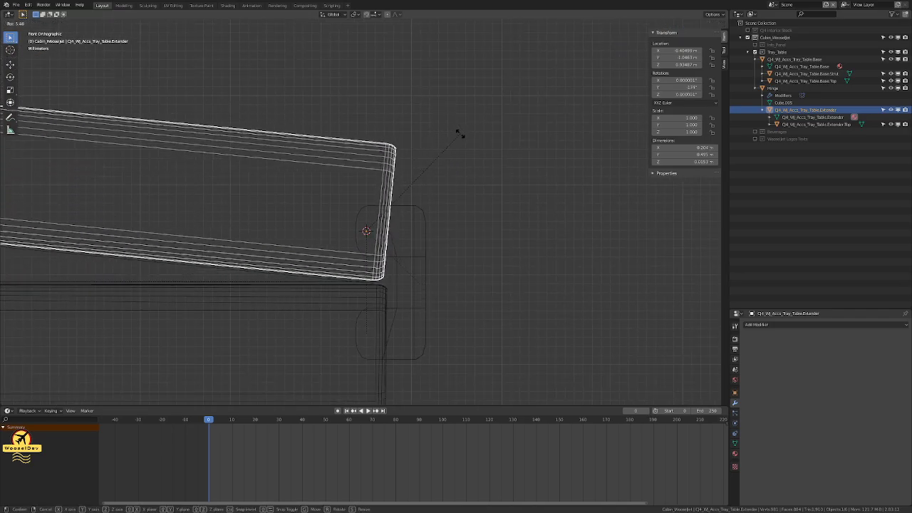
left_click(459, 180)
scroll(442, 214, "up", 5)
middle_click_drag(436, 228, 417, 93, "shift")
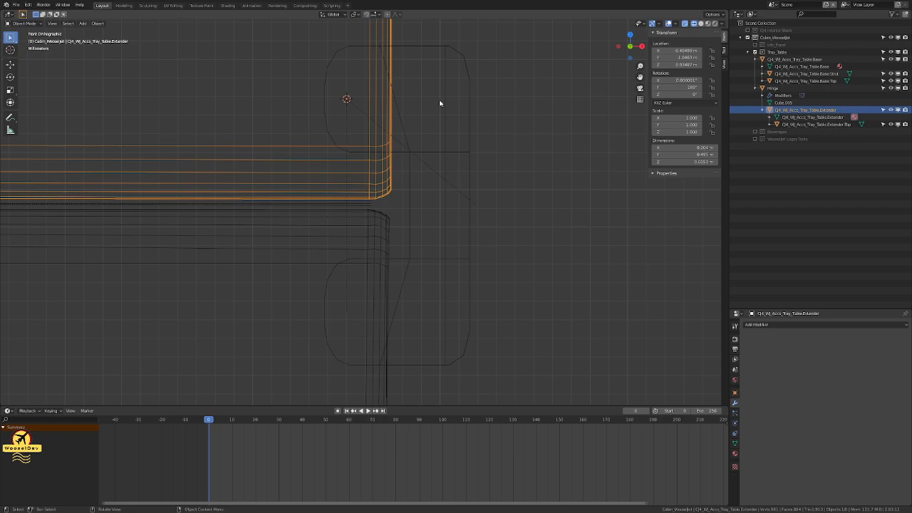
key("r")
right_click(507, 116)
Step: Examine the gap between the extender and the base at both ends, using the 3D cursor as a height reference
scroll(504, 146, "down", 3)
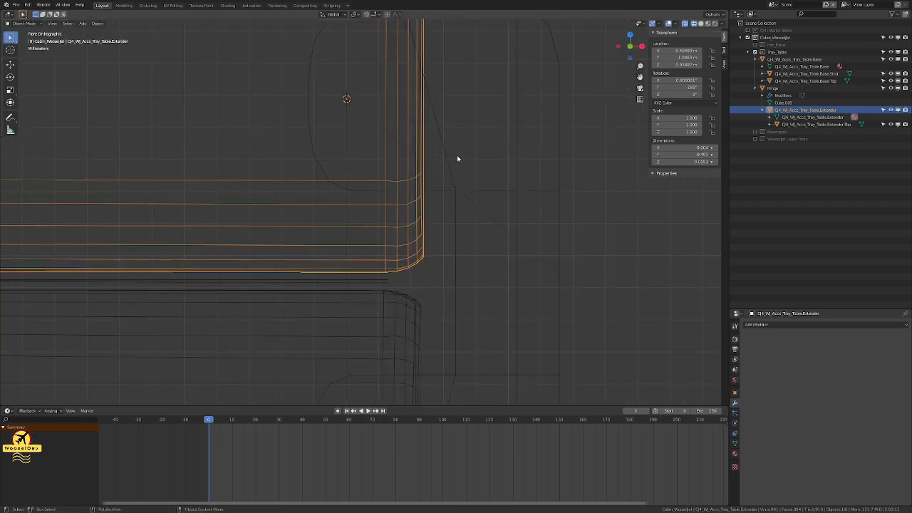
scroll(458, 199, "up", 2)
middle_click_drag(463, 197, 460, 169)
key("KP_1")
scroll(461, 171, "up", 4)
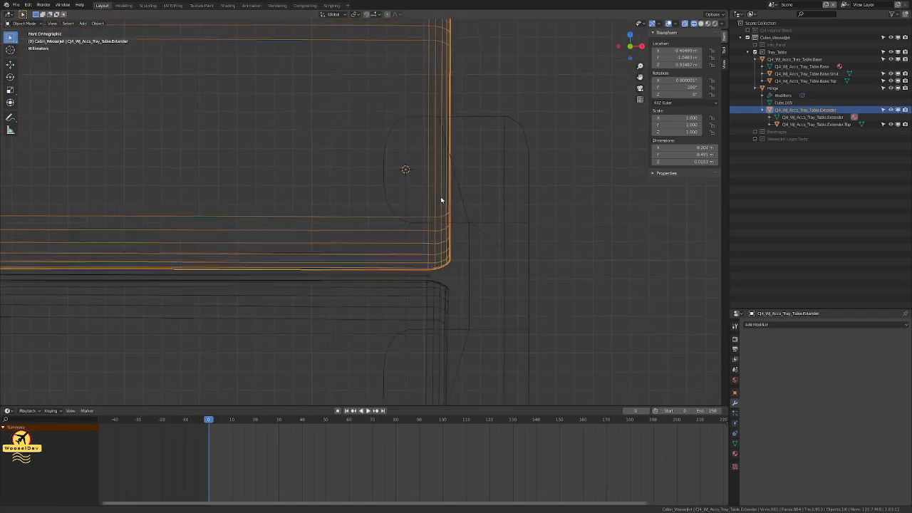
scroll(446, 174, "down", 5)
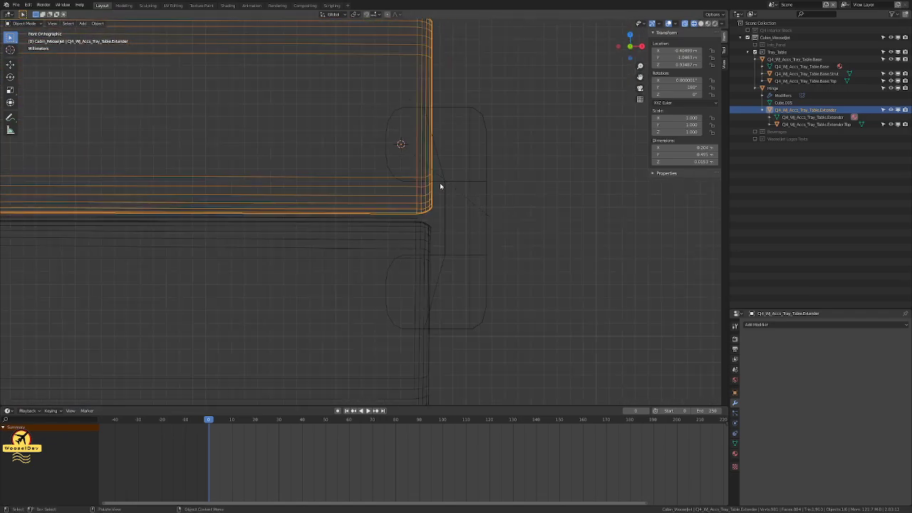
scroll(63, 154, "up", 6)
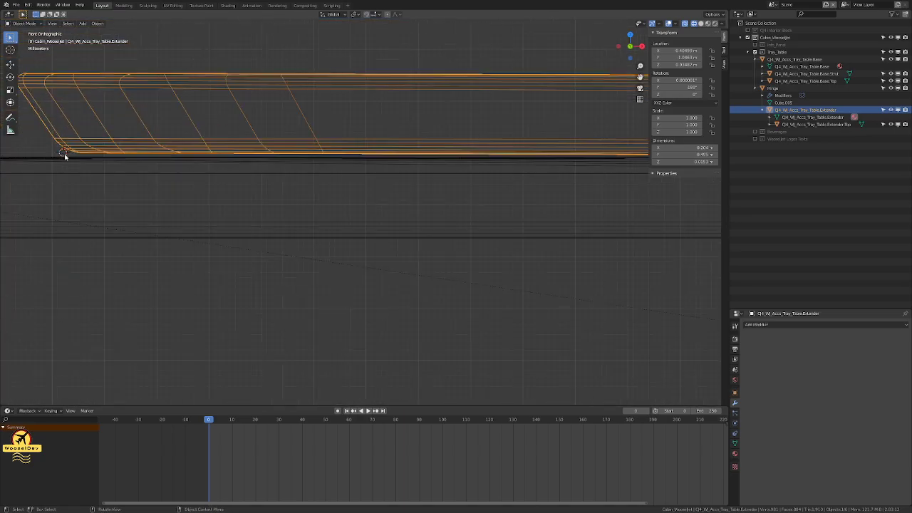
scroll(245, 193, "down", 5)
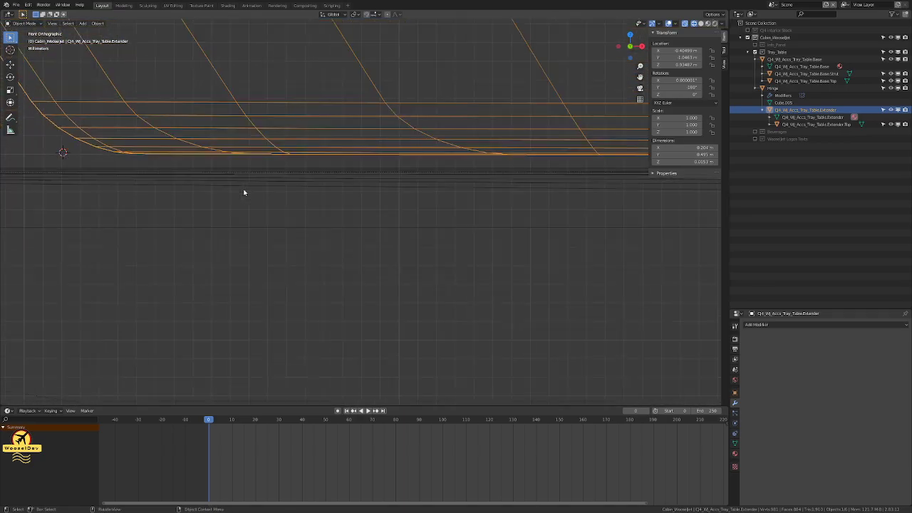
scroll(408, 156, "up", 7)
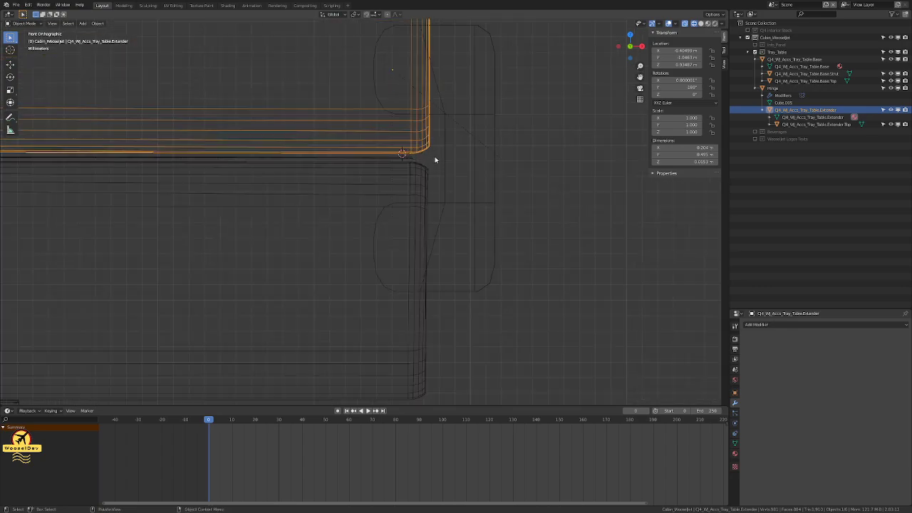
Step: Move the tray extender about 0.3 mm up along Z and nudge it slightly along X to line up with the base
middle_click_drag(469, 138, 450, 256, "shift")
key("g")
key("z")
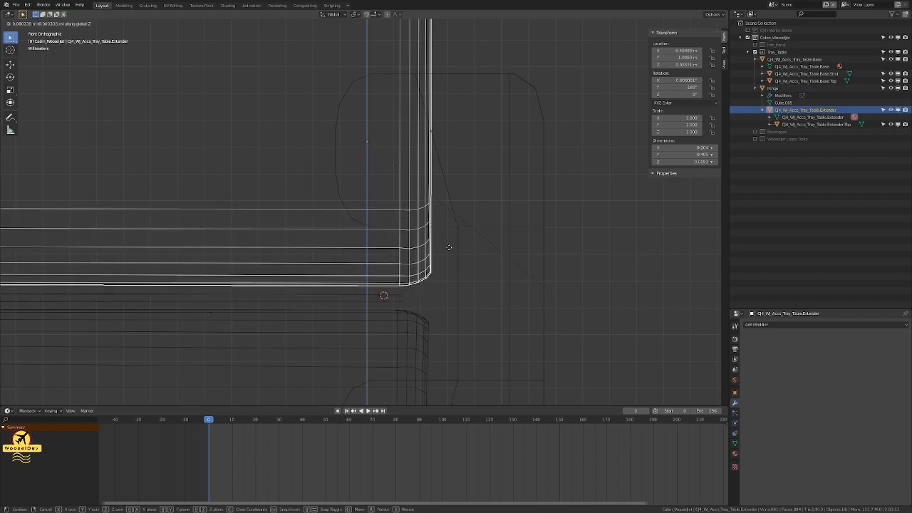
left_click(448, 250)
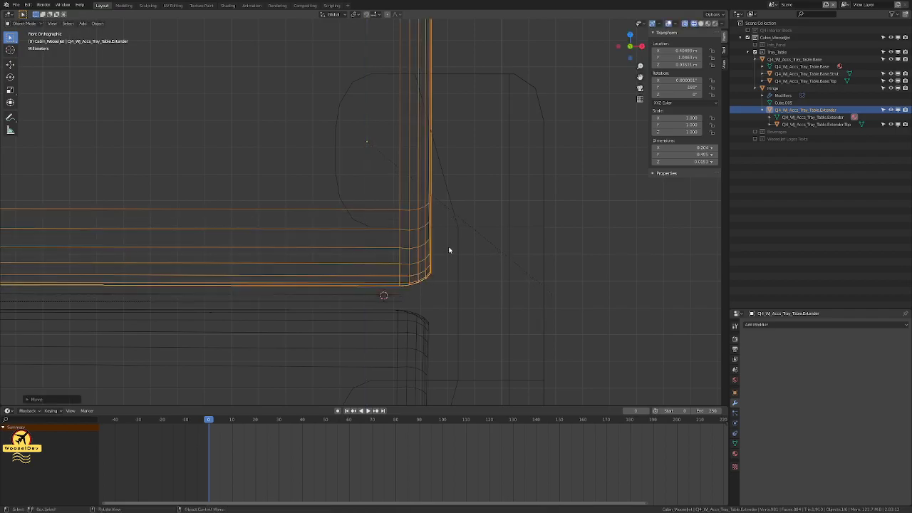
key("g")
key("x")
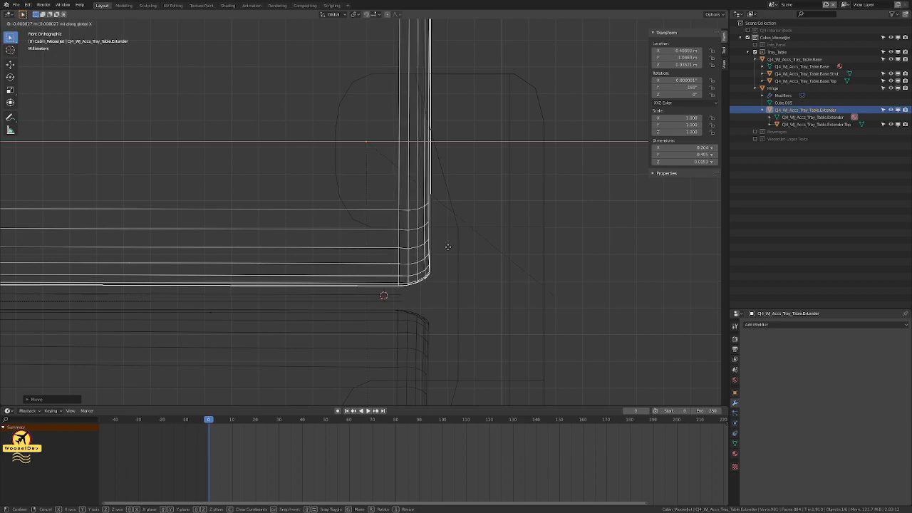
left_click(429, 261)
Step: Rotate the tray extender slightly about its hinge pivot to level its free end with the base
scroll(428, 262, "down", 6)
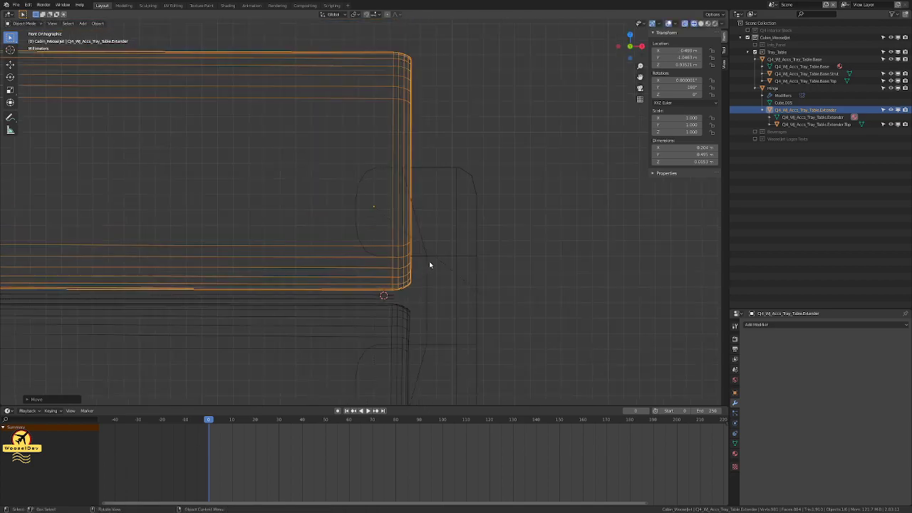
scroll(101, 295, "up", 5)
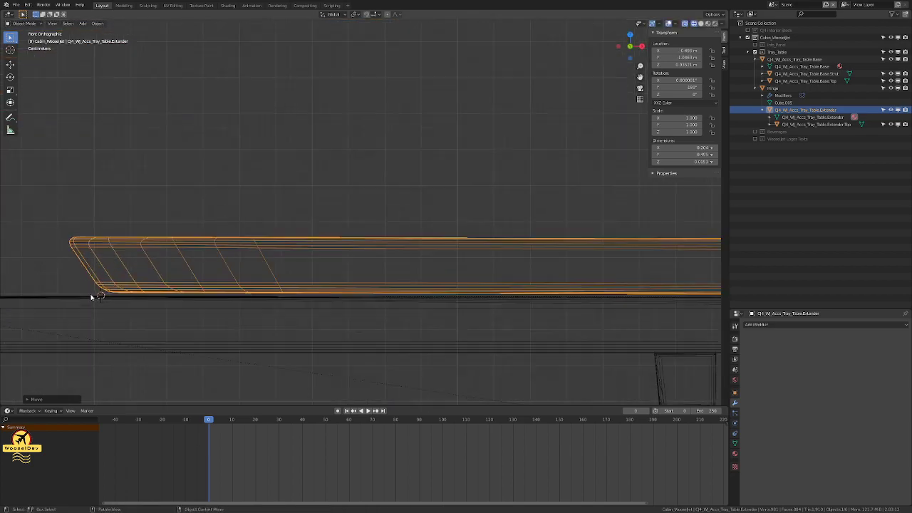
scroll(100, 296, "down", 4)
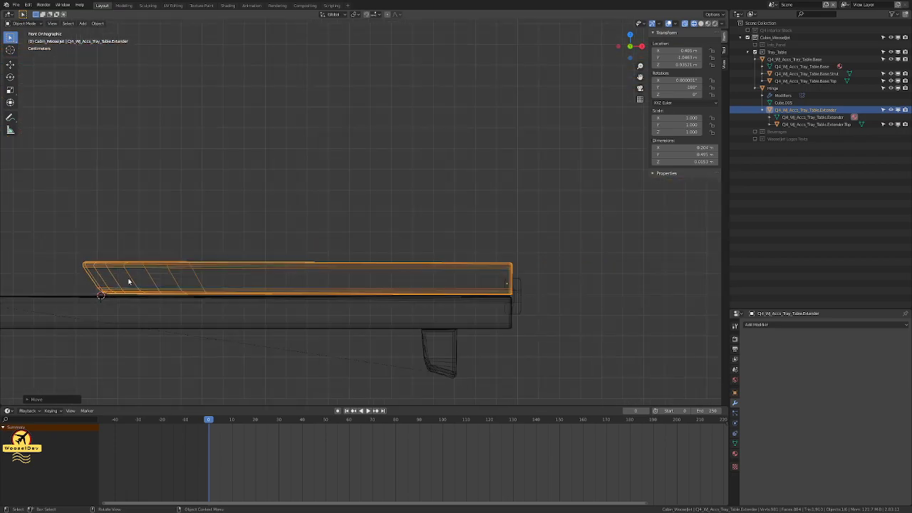
key("r")
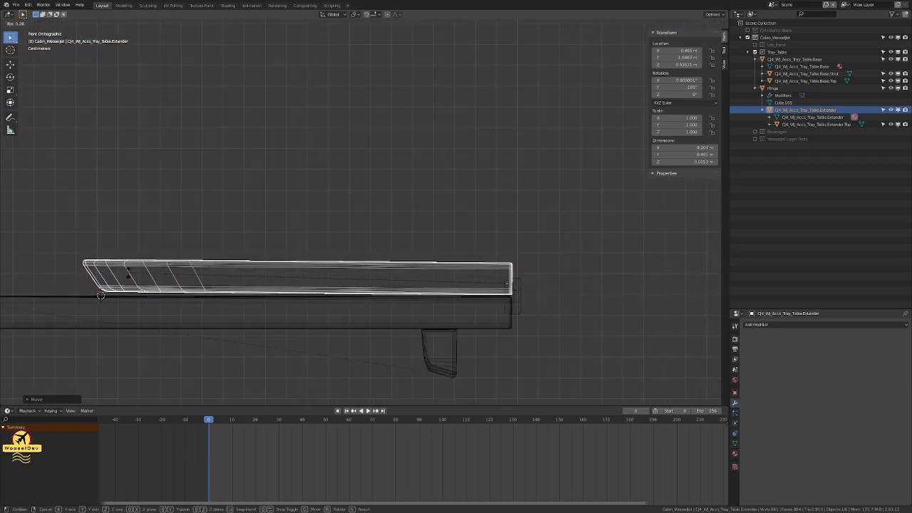
key("Escape")
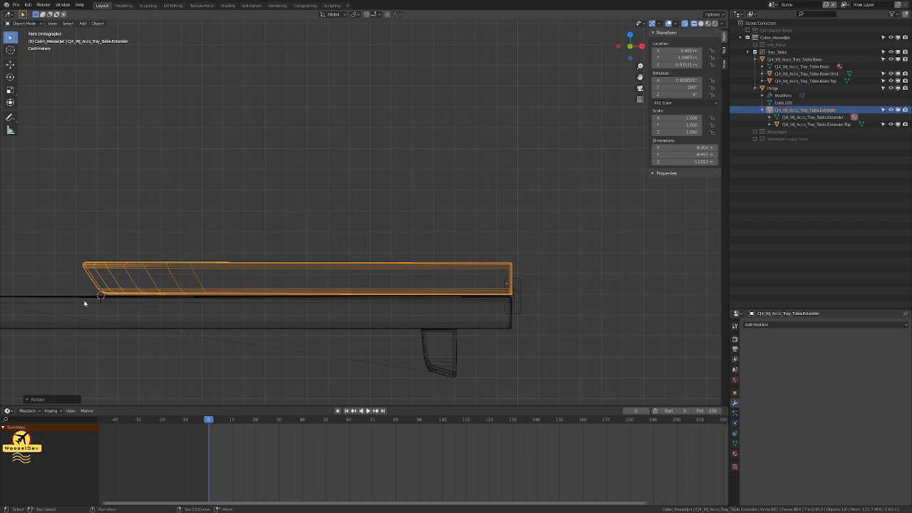
Step: Examine the gap between the tray extender and the base along its whole length in wireframe and solid shading, using the 3D cursor as reference
key("alt+Home")
scroll(365, 203, "up", 14)
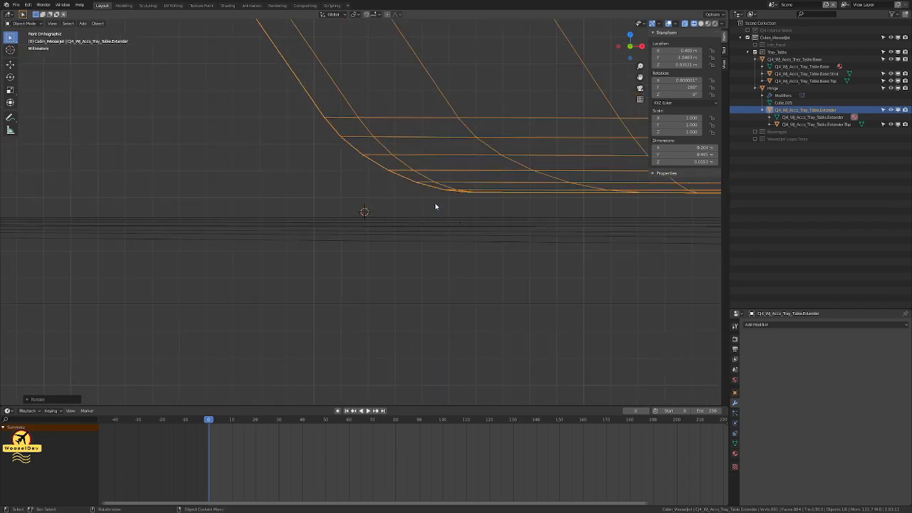
left_click(469, 203)
scroll(490, 205, "down", 8)
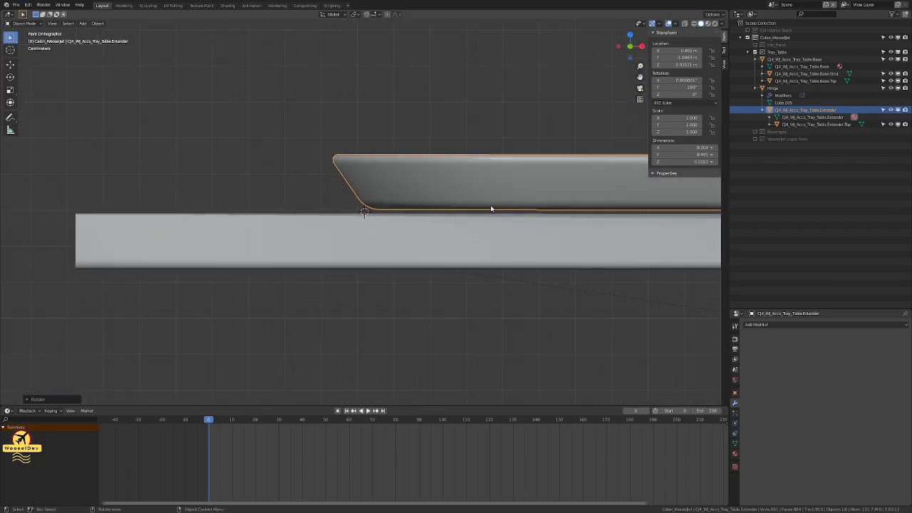
scroll(563, 215, "up", 11)
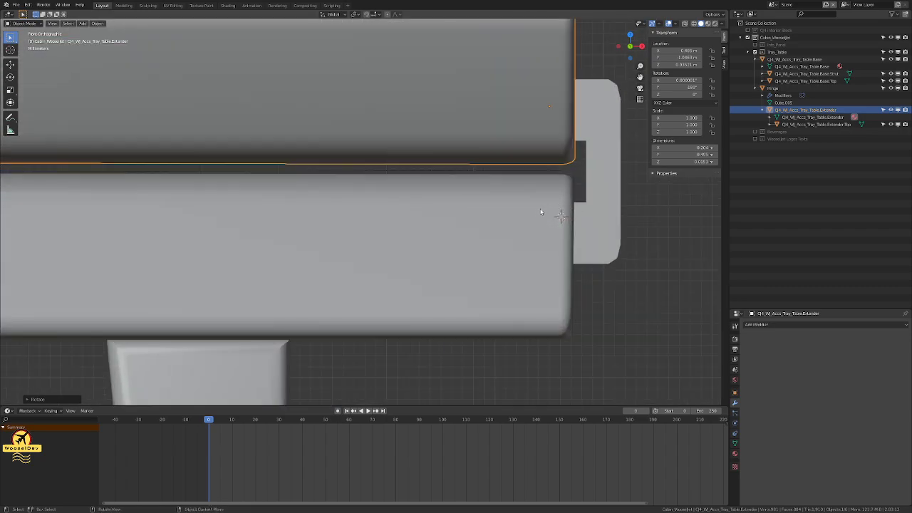
scroll(540, 208, "down", 9)
scroll(235, 215, "up", 10)
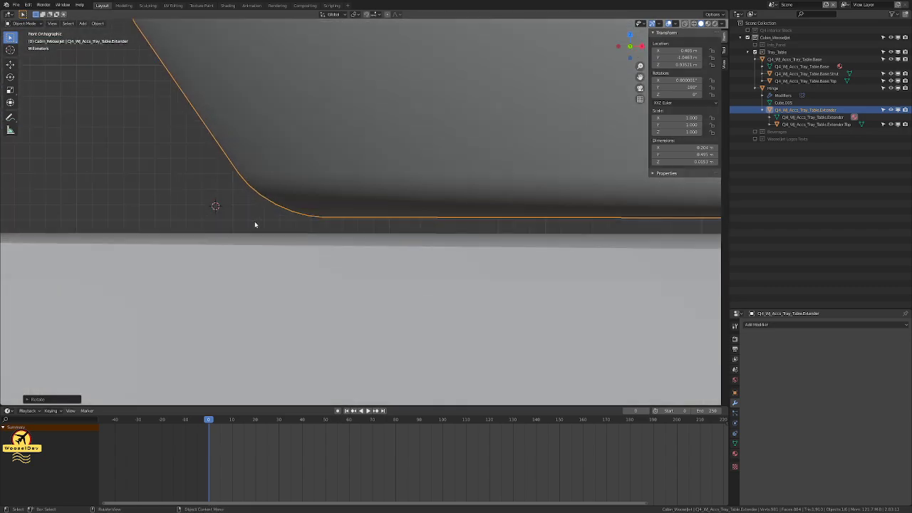
scroll(256, 228, "down", 11)
right_click(364, 212, "shift")
scroll(363, 214, "up", 10)
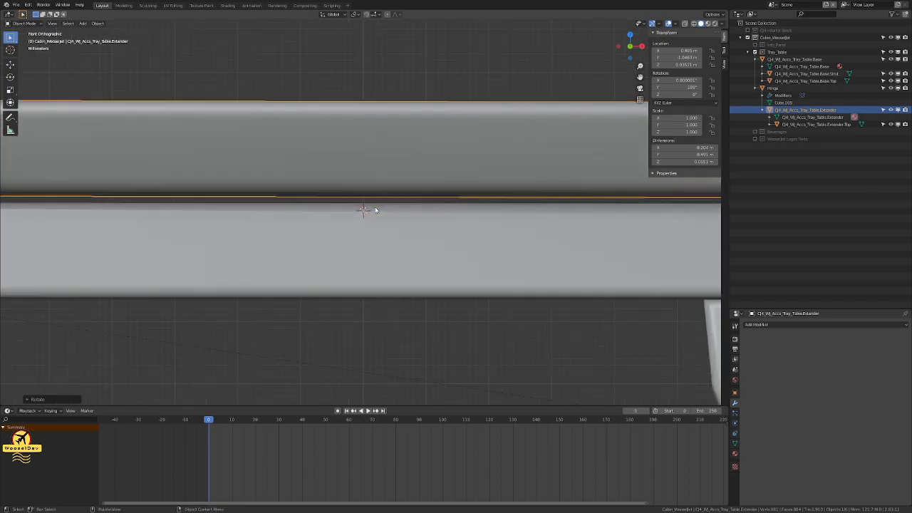
scroll(382, 212, "down", 8)
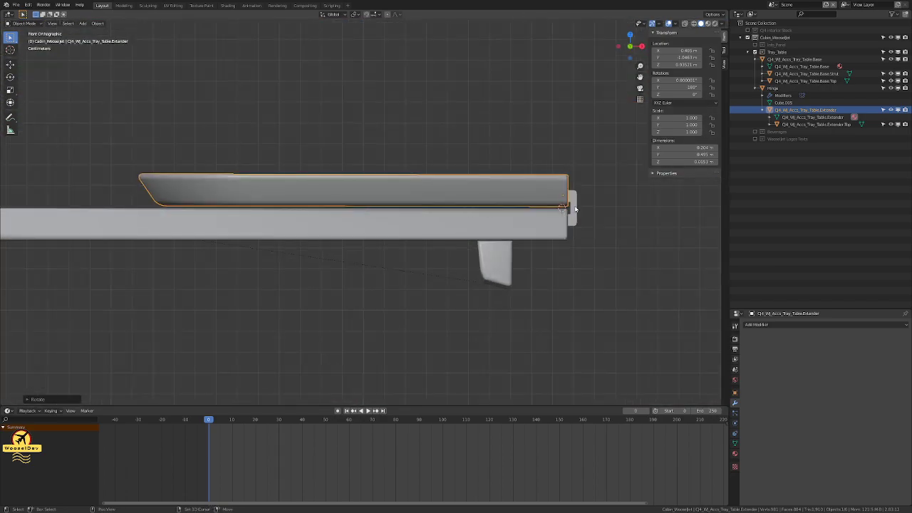
scroll(590, 205, "up", 8)
Step: Inspect the hinge end from the front in wireframe, checking how the extender and its top surface clear the base
middle_click_drag(591, 205, 216, 238)
left_click(257, 310)
scroll(253, 232, "up", 5)
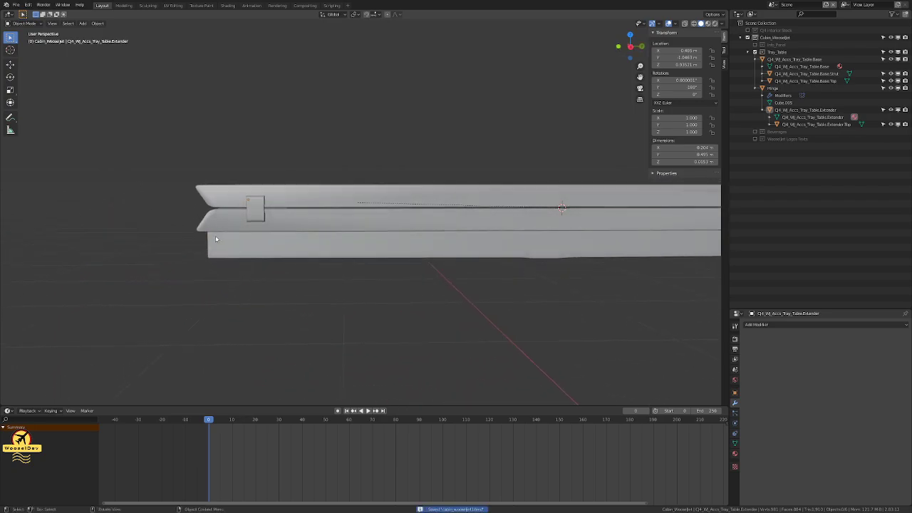
key("KP_1")
scroll(490, 190, "up", 5)
scroll(492, 197, "up", 2)
left_click(532, 164)
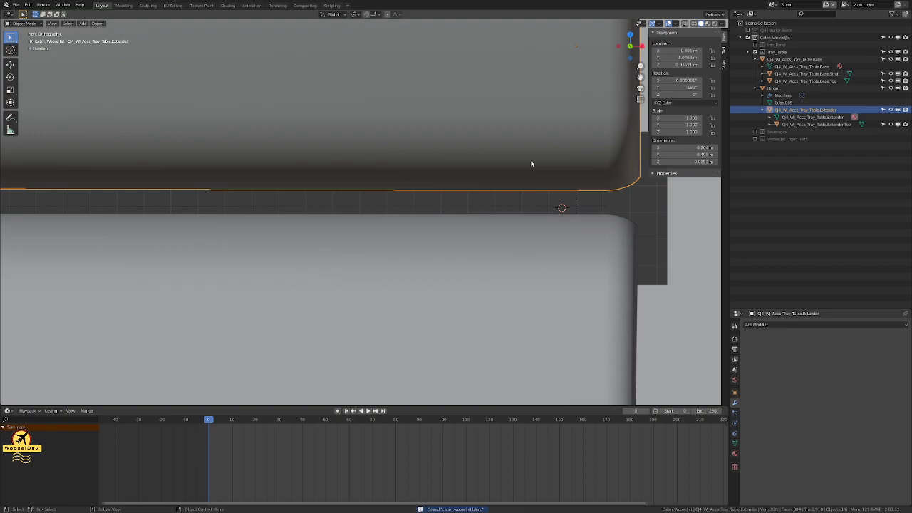
left_click(493, 163)
key("z")
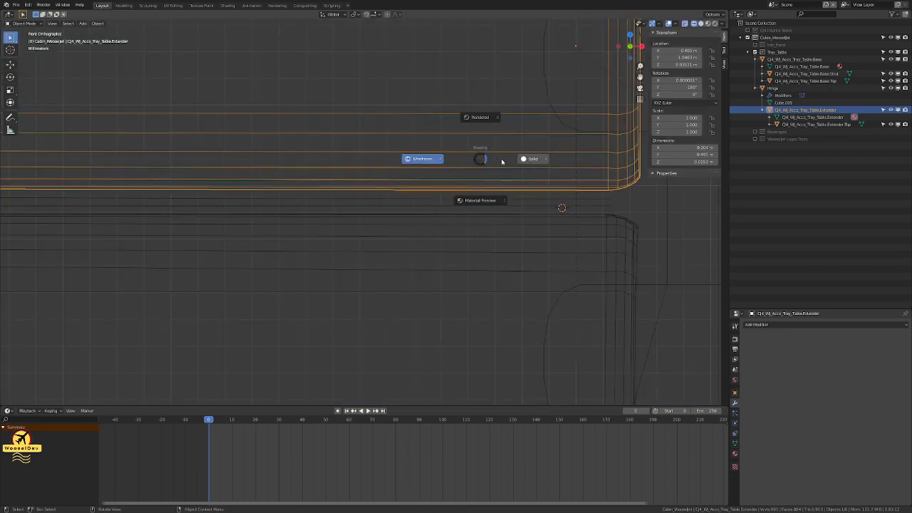
left_click(529, 164)
left_click(476, 162)
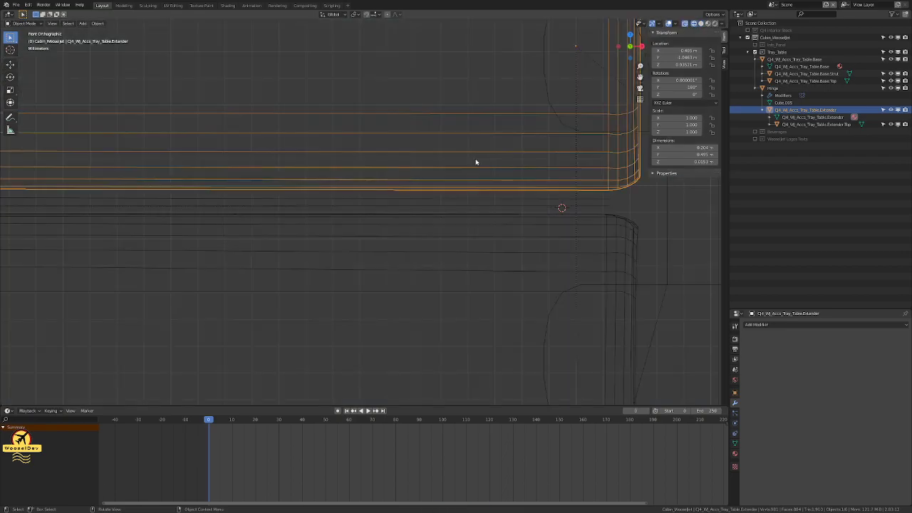
left_click(604, 200)
left_click(637, 205)
left_click(594, 199)
scroll(460, 206, "down", 6)
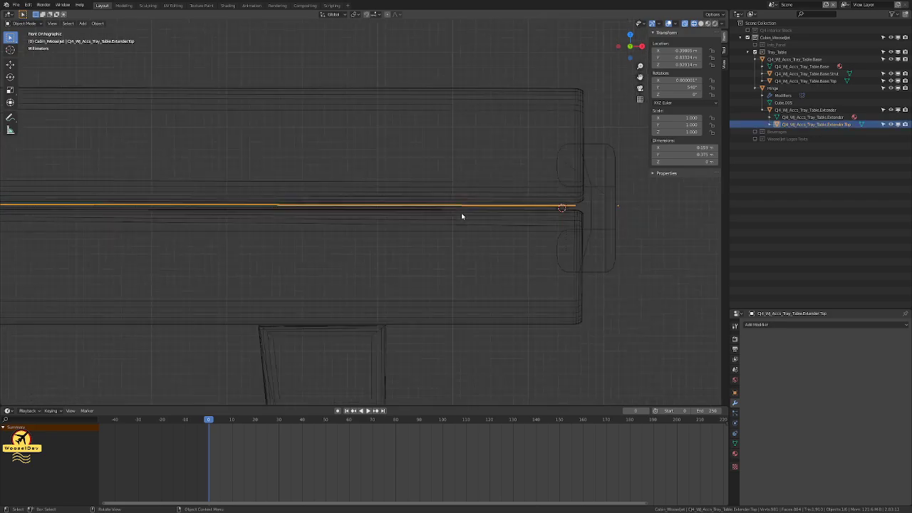
left_click(624, 230)
scroll(617, 235, "up", 6)
Step: Save the file and review the folded tray in solid shading from the side
key("ctrl+s")
key("z")
left_click(669, 199)
scroll(652, 207, "down", 8)
middle_click_drag(651, 206, 562, 230)
scroll(615, 210, "down", 6)
key("ctrl+s")
middle_click_drag(508, 243, 466, 212)
key("KP_3")
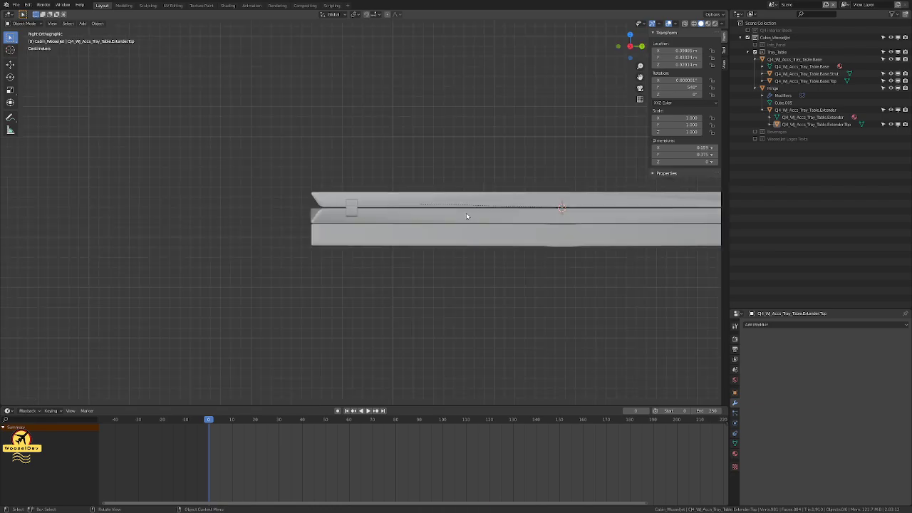
Step: Lower the tray extender slightly along Z to about 0.93514 m, working in the front wireframe view
key("KP_1")
scroll(554, 216, "up", 8)
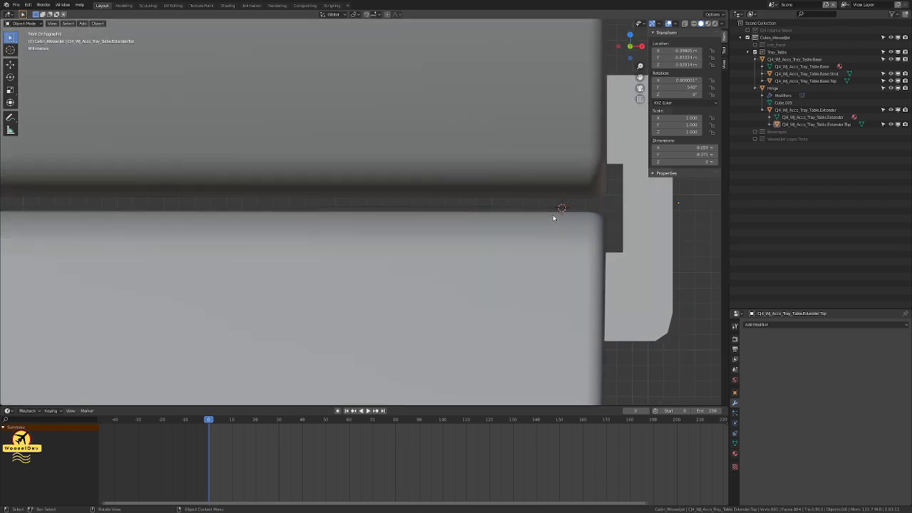
left_click(545, 218)
left_click(608, 175)
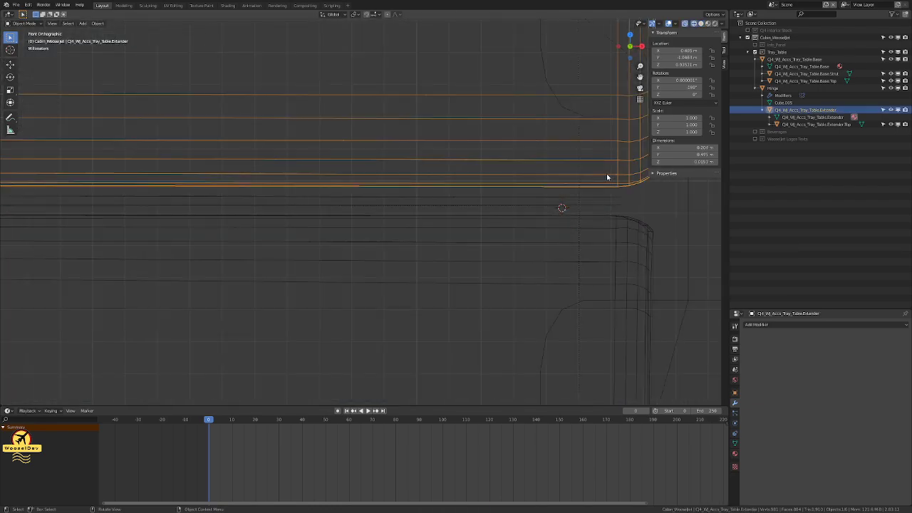
scroll(592, 170, "down", 2)
key("g")
key("z")
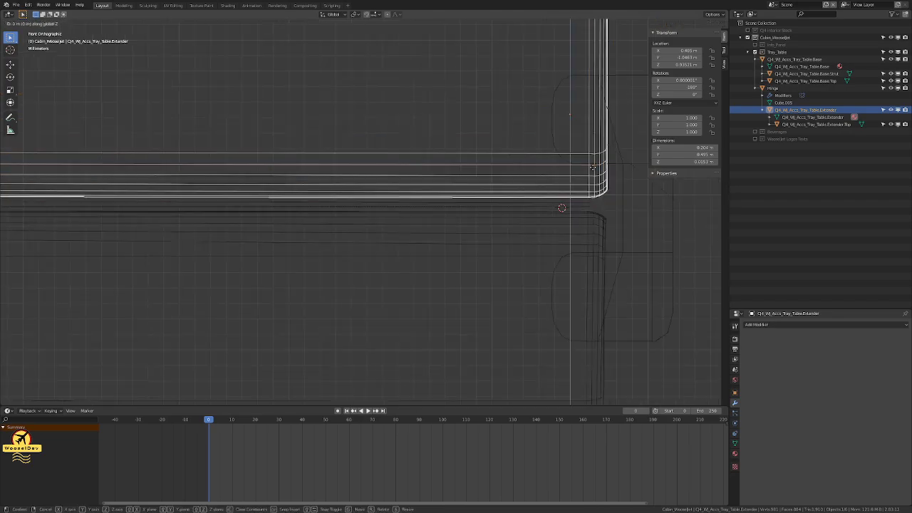
left_click(592, 169)
Step: Examine the clearance at the extender's free end against the base and the base's top surface
scroll(497, 183, "down", 3)
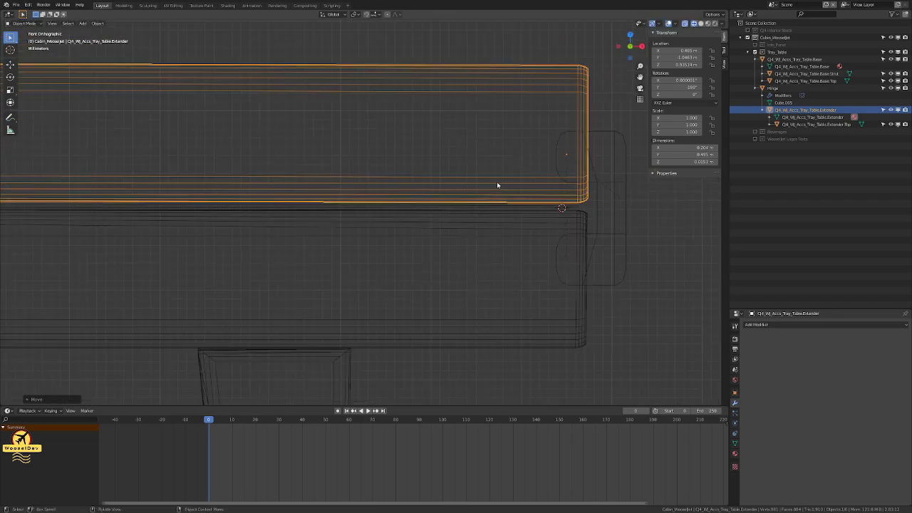
scroll(438, 187, "down", 2)
scroll(87, 208, "up", 5)
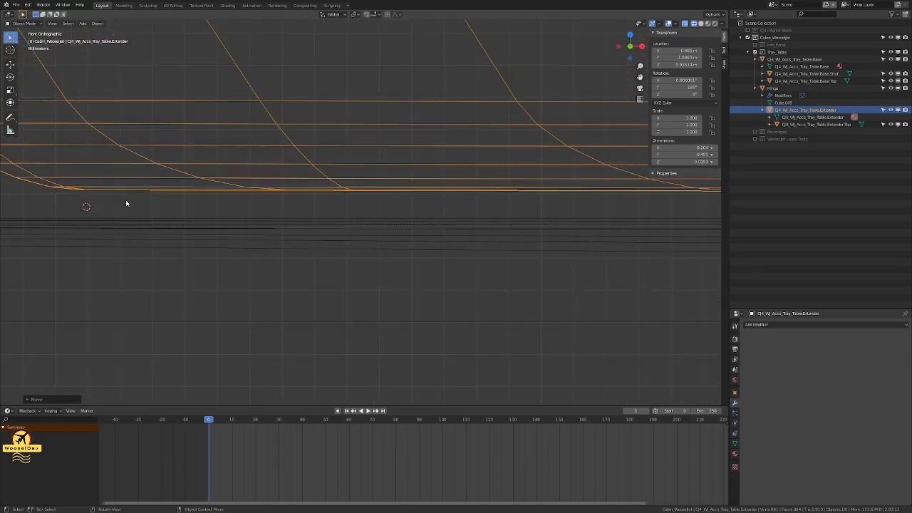
scroll(220, 182, "down", 4)
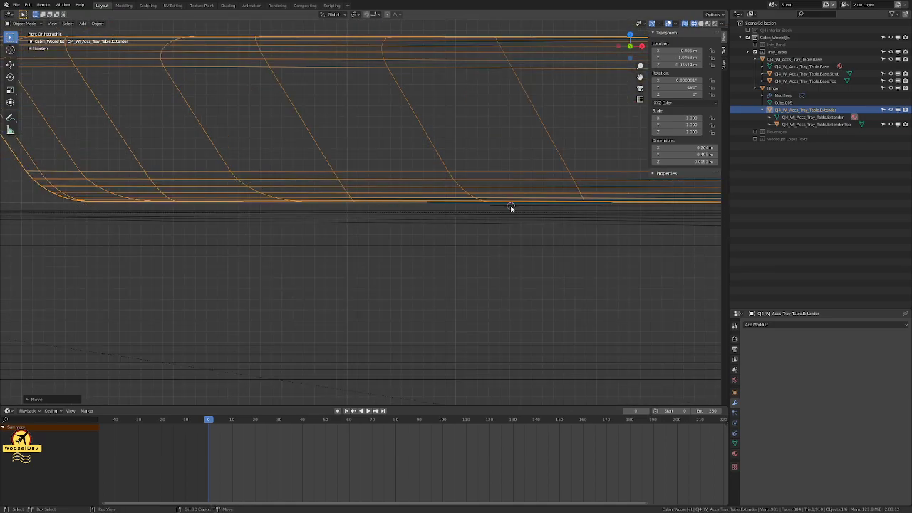
scroll(510, 208, "up", 4)
scroll(451, 200, "up", 2)
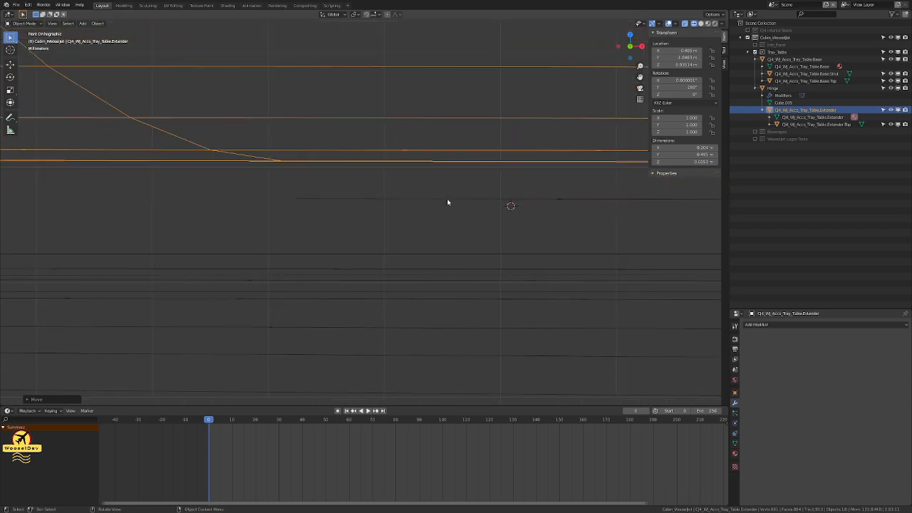
scroll(450, 203, "up", 3)
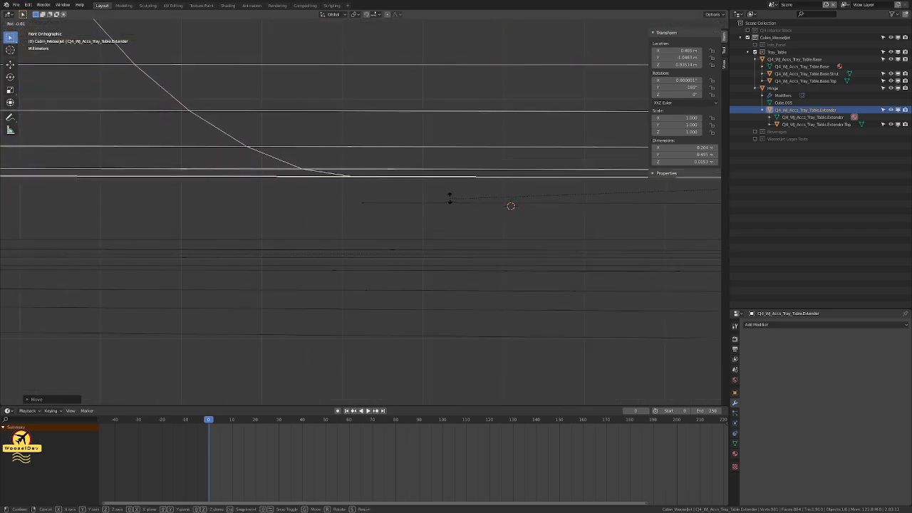
scroll(449, 207, "down", 3)
left_click(548, 237)
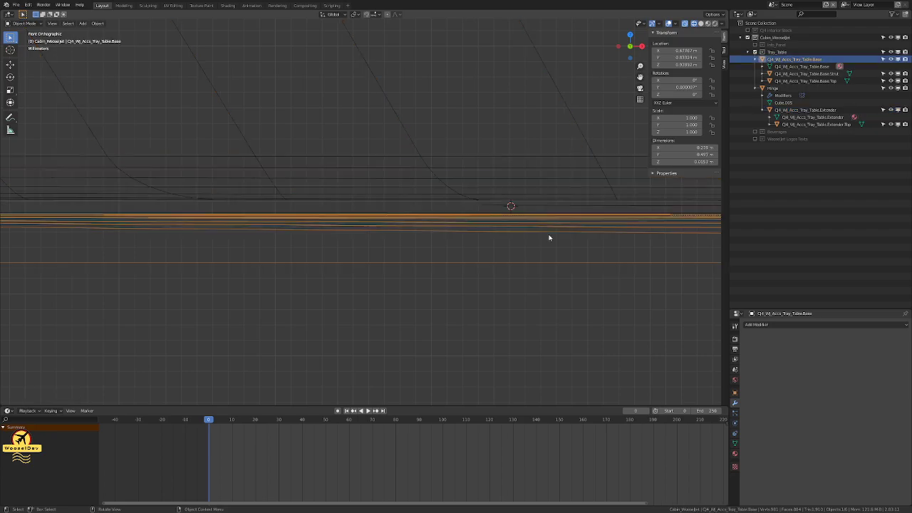
left_click(474, 213)
scroll(492, 218, "down", 4)
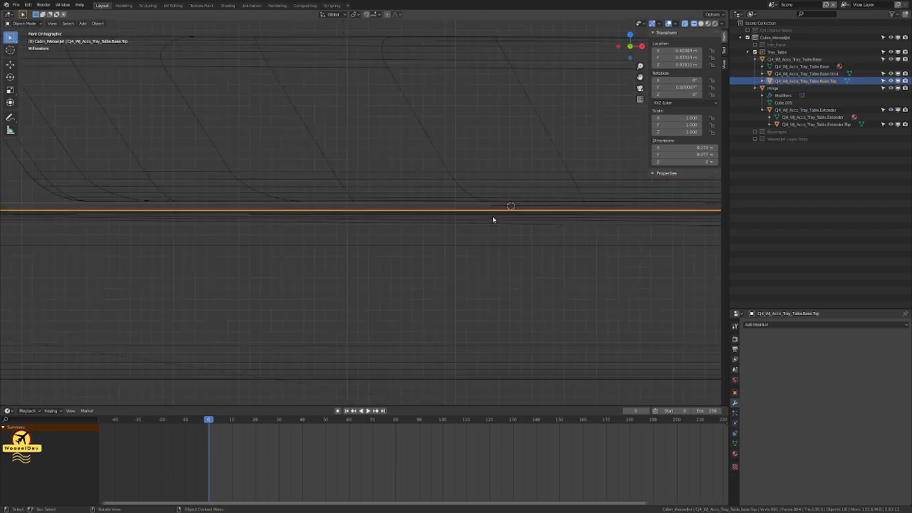
middle_click_drag(562, 228, 415, 255, "shift")
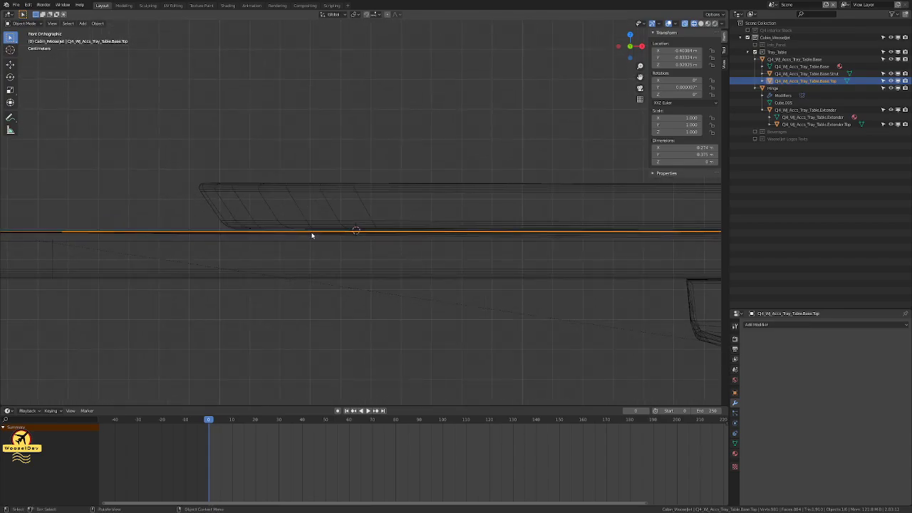
scroll(391, 235, "up", 5)
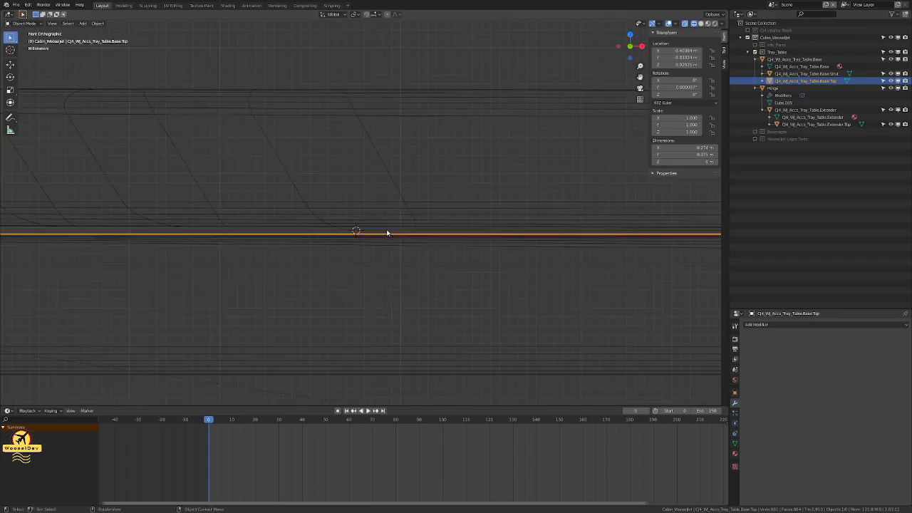
Step: Rotate the tray extender slightly to bring its free end closer to the base, check both ends, and save the file
left_click(380, 192)
left_click(363, 195)
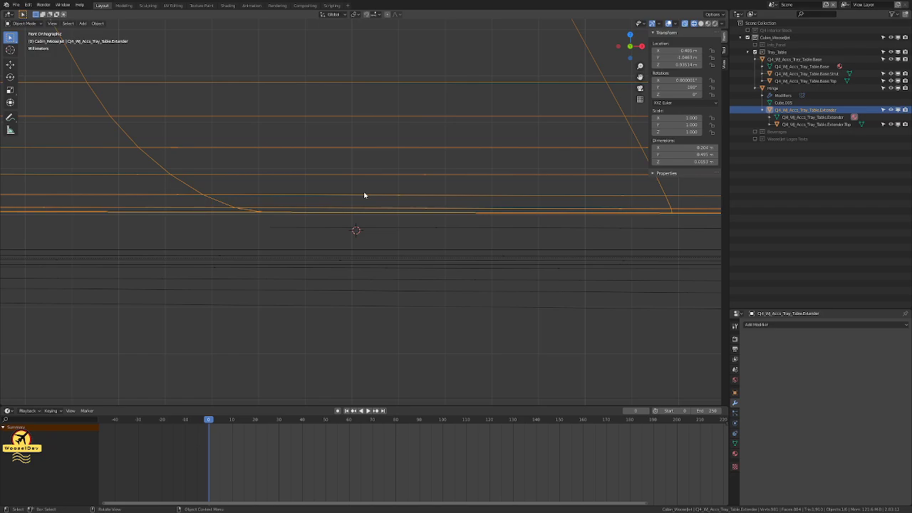
key("r")
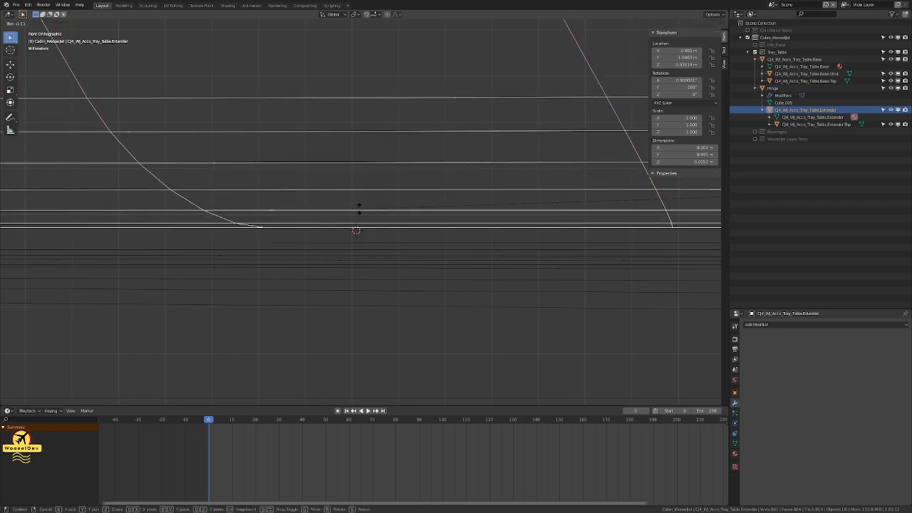
left_click(360, 212)
scroll(361, 211, "down", 10)
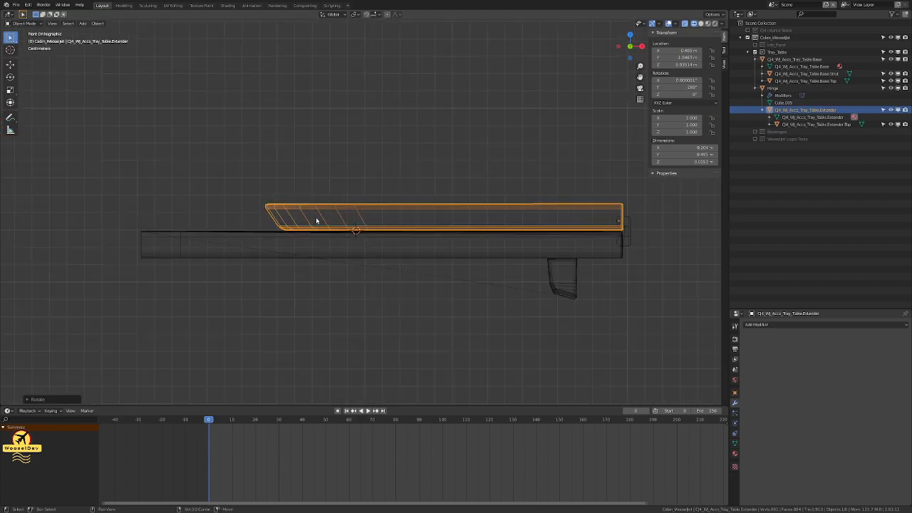
scroll(278, 228, "up", 6)
scroll(349, 259, "down", 7)
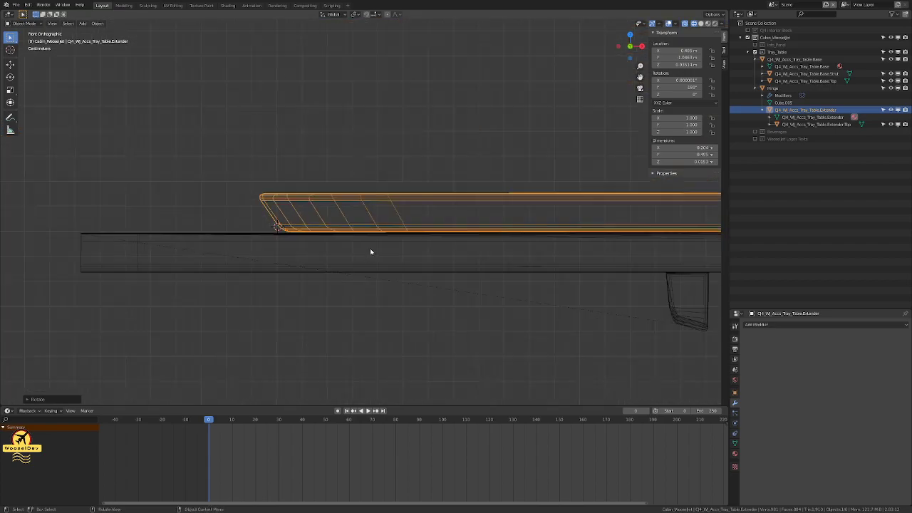
scroll(567, 232, "up", 8)
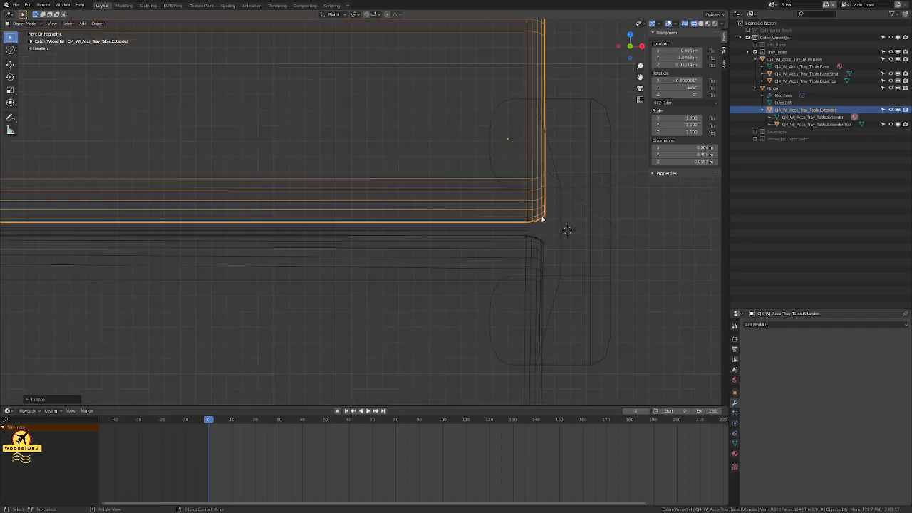
key("ctrl+s")
Step: Remove the Hinge as the parent of the tray extender in its object relations
left_click(647, 220)
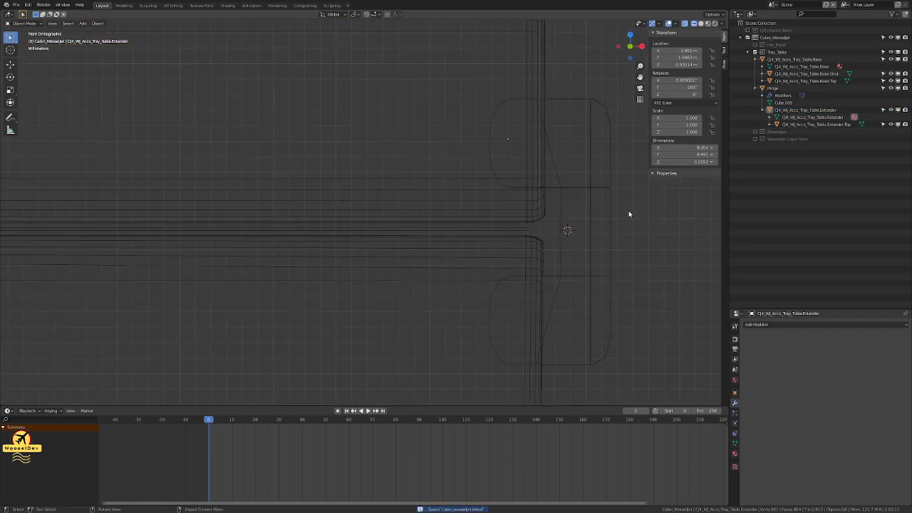
left_click(562, 193)
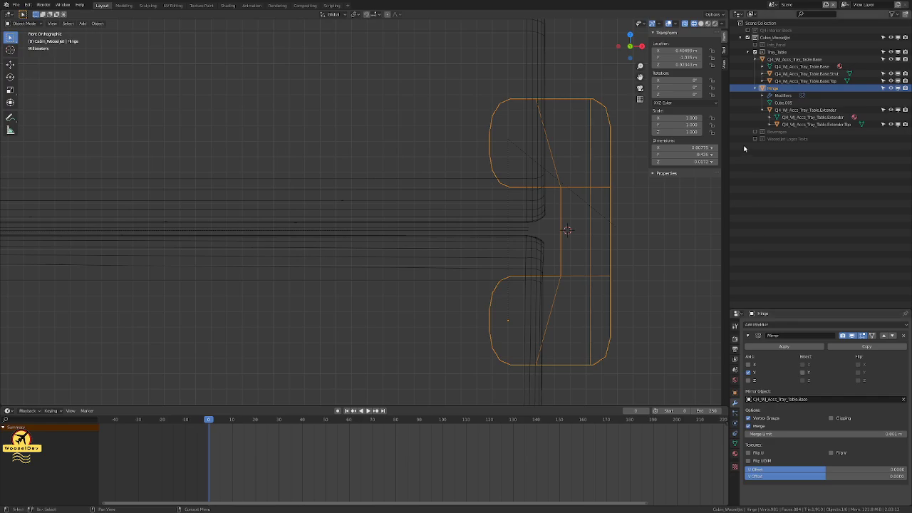
left_click(734, 392)
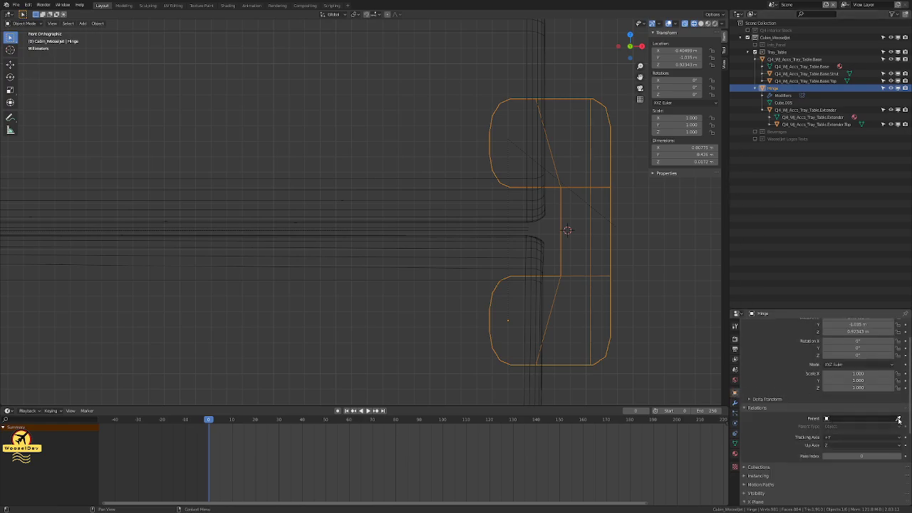
left_click(864, 420)
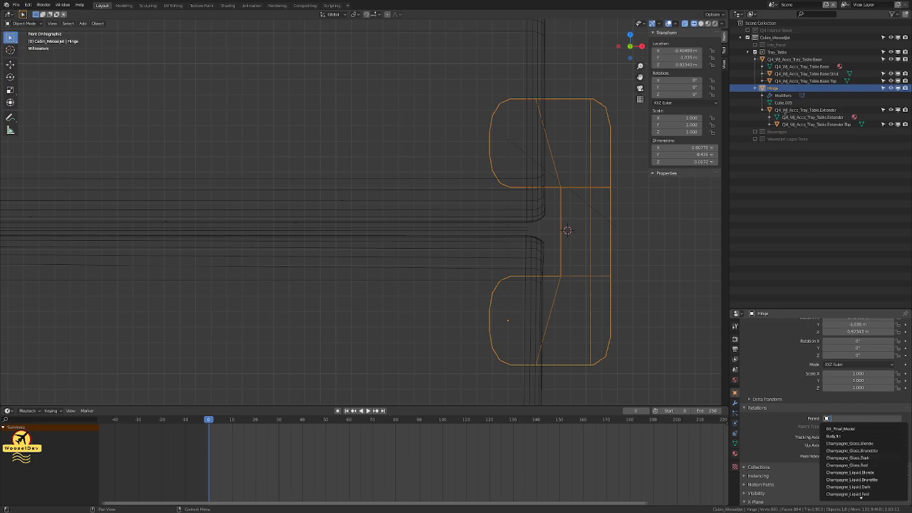
left_click(804, 109)
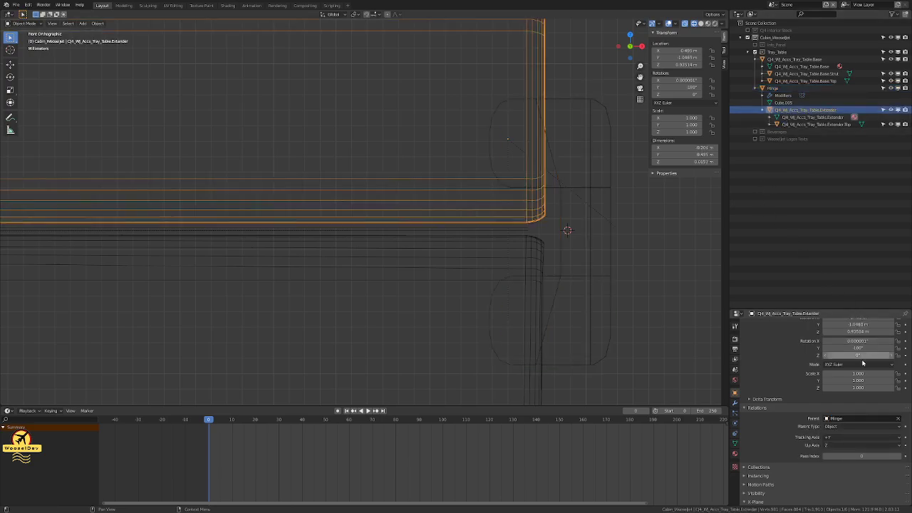
left_click(897, 418)
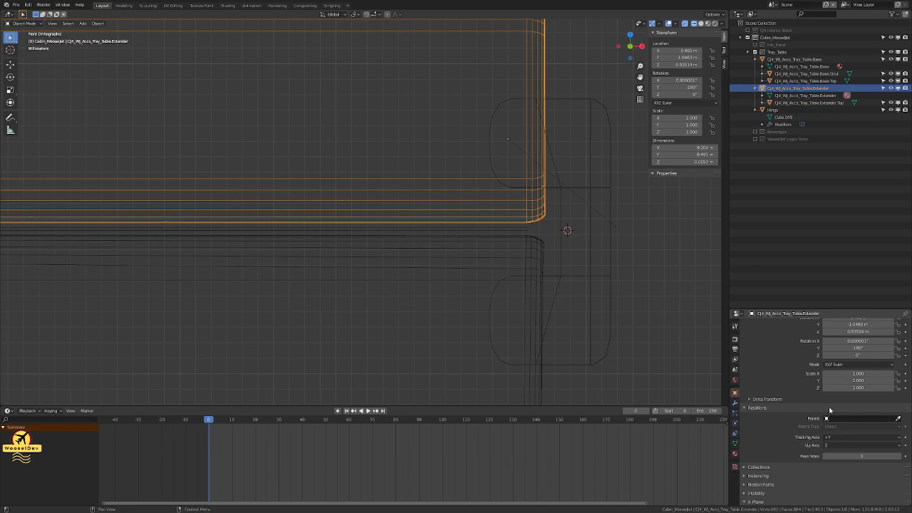
Step: Move the hinge slightly up along Z to about 0.92357 m so it sits evenly between extender and base, and save the file
left_click(602, 182)
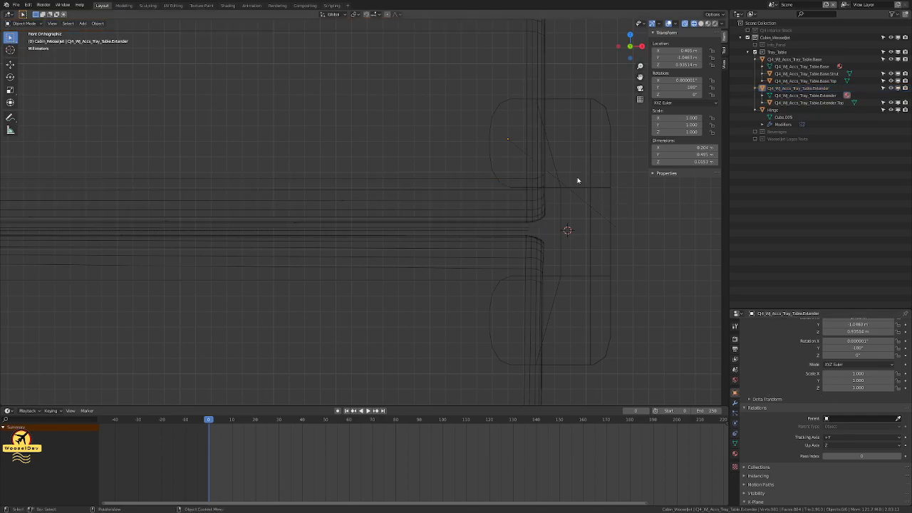
left_click(590, 189)
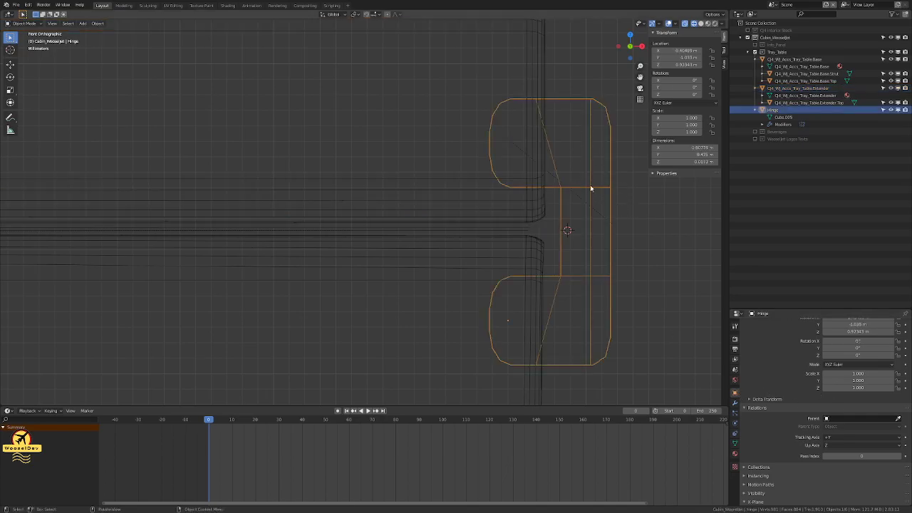
key("g")
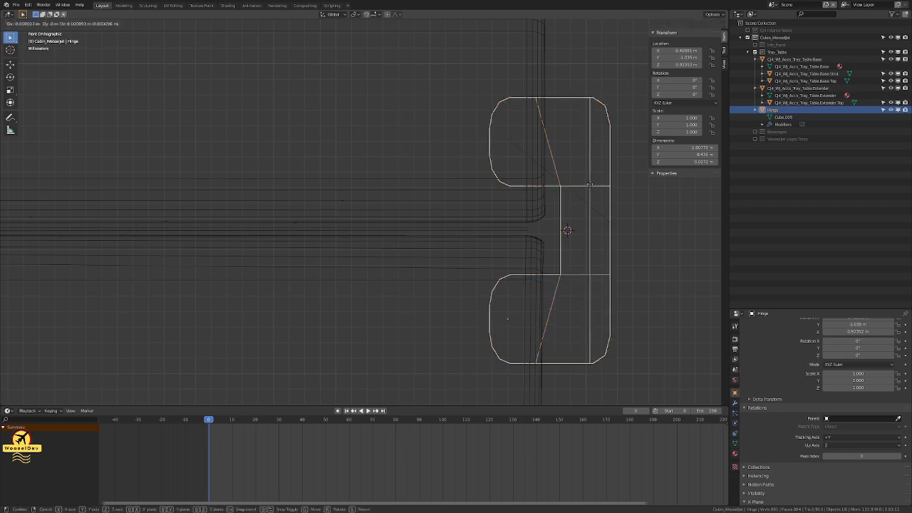
key("z")
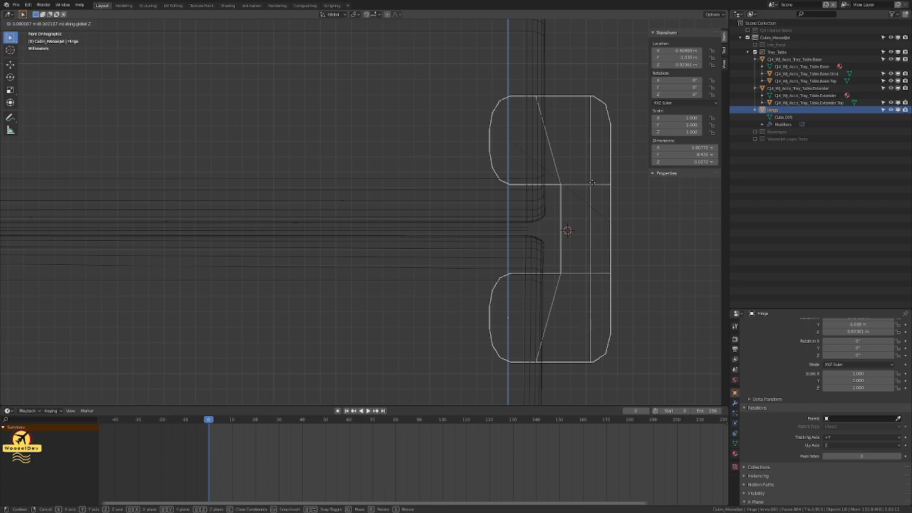
left_click(592, 184)
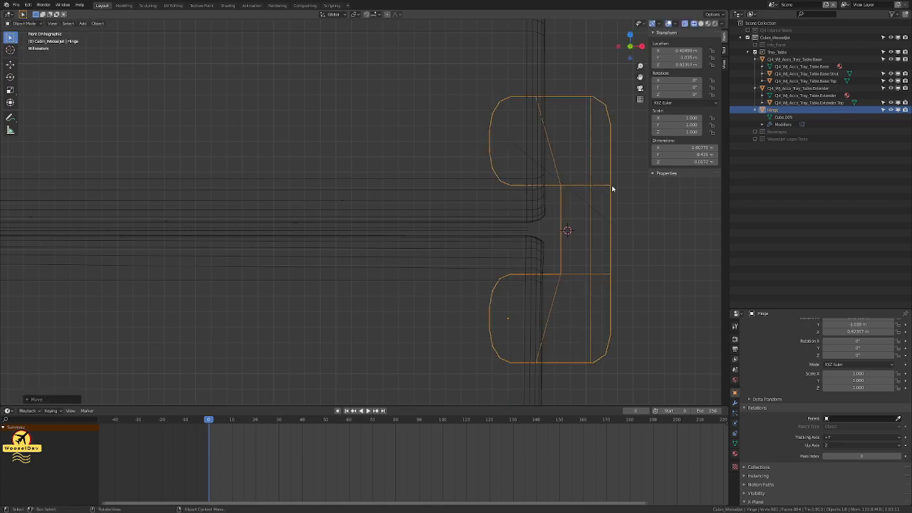
left_click(665, 202)
key("ctrl+s")
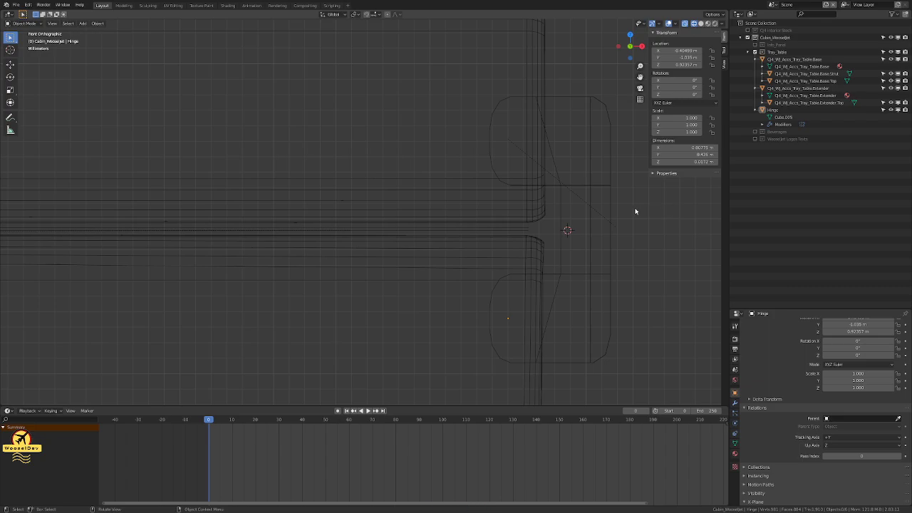
key("ctrl+s")
Step: Snap the 3D cursor to the centre of the hinge's upper knuckle face, keeping wireframe shading
left_click(569, 97)
key("z")
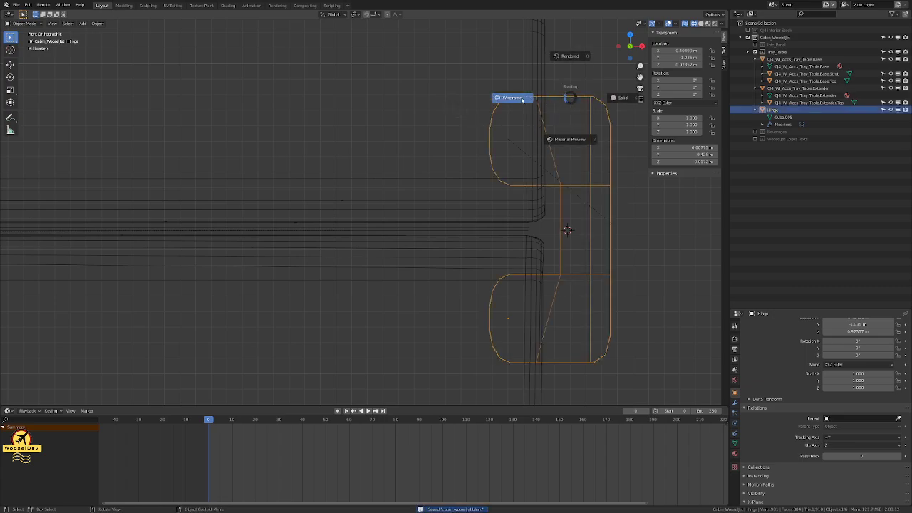
left_click(522, 100)
key("Tab")
key("shift+s")
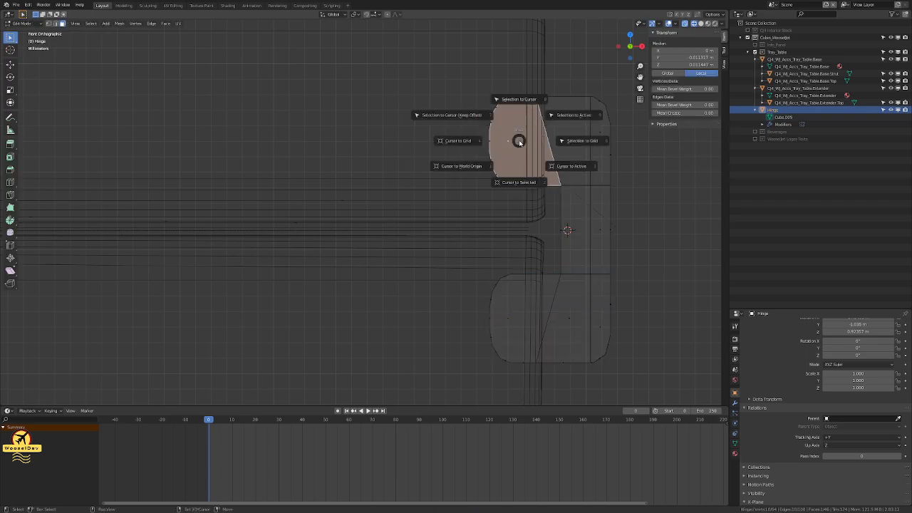
left_click(517, 172)
key("Tab")
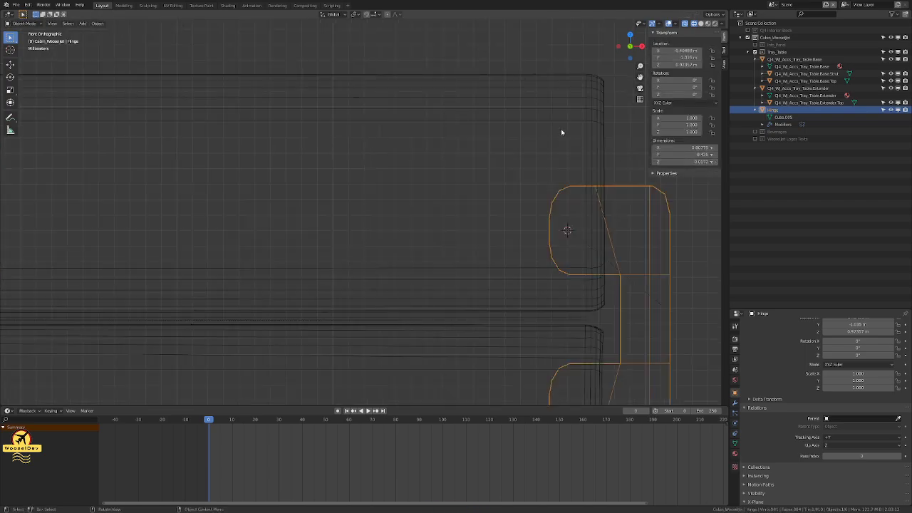
Step: Set the tray extender's origin to the 3D cursor at the hinge's upper knuckle
left_click(561, 131)
left_click(565, 108)
left_click(98, 24)
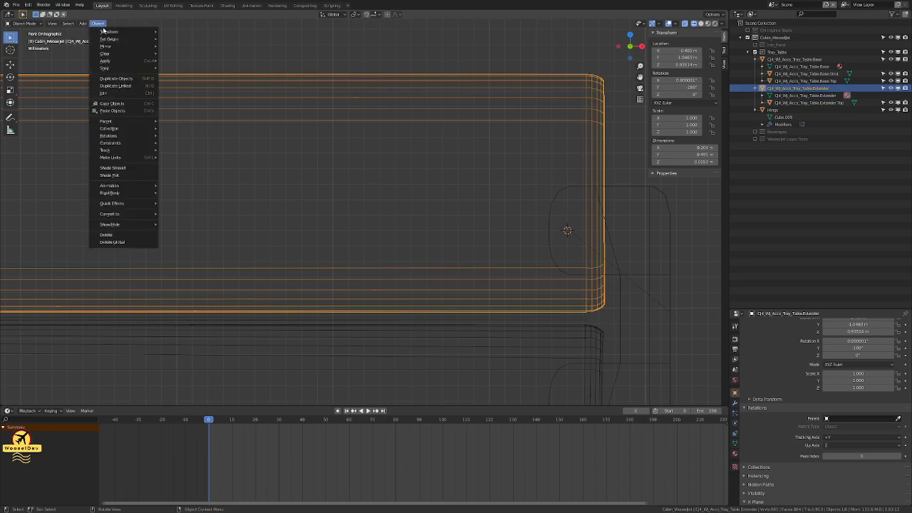
mouse_move(111, 39)
left_click(190, 55)
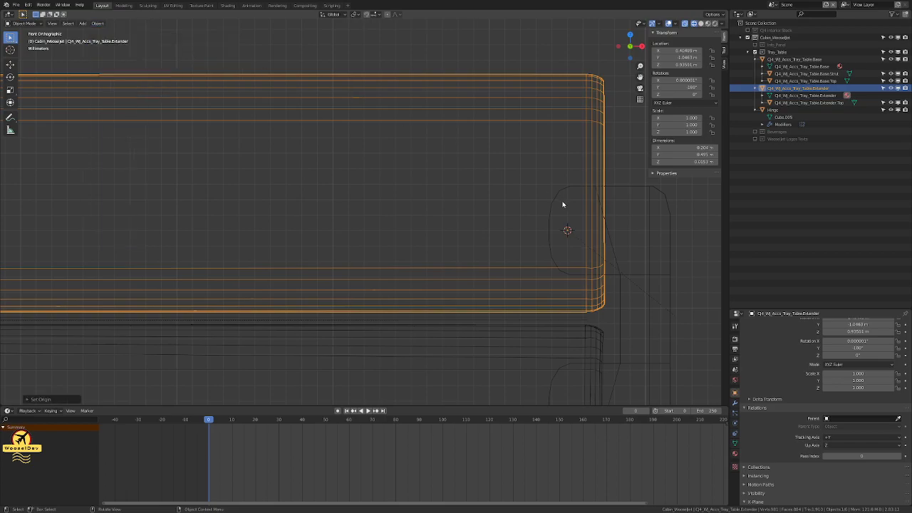
Step: Test the tray extender's rotation about its new origin, cancel it, and save the file
scroll(559, 203, "down", 2)
left_click(647, 218)
middle_click_drag(559, 239, 522, 136, "shift")
left_click(532, 127)
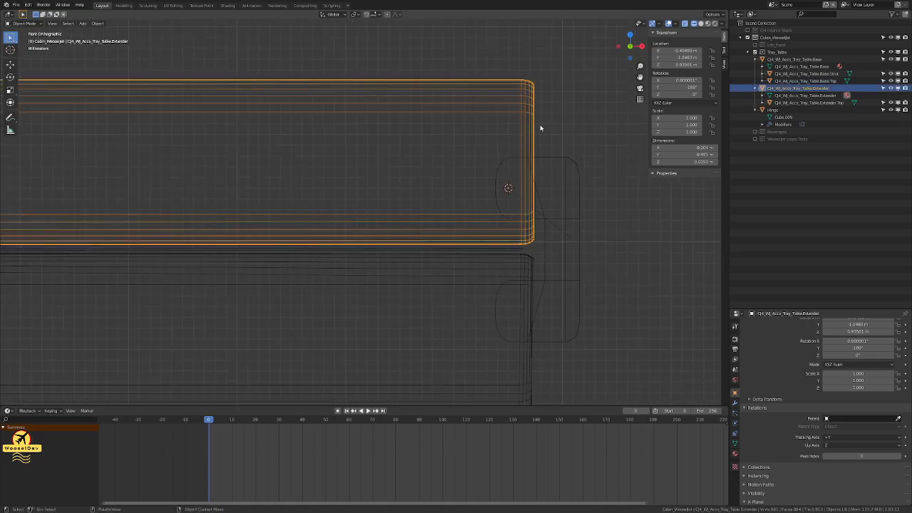
key("r")
key("Escape")
left_click(606, 187)
key("ctrl+s")
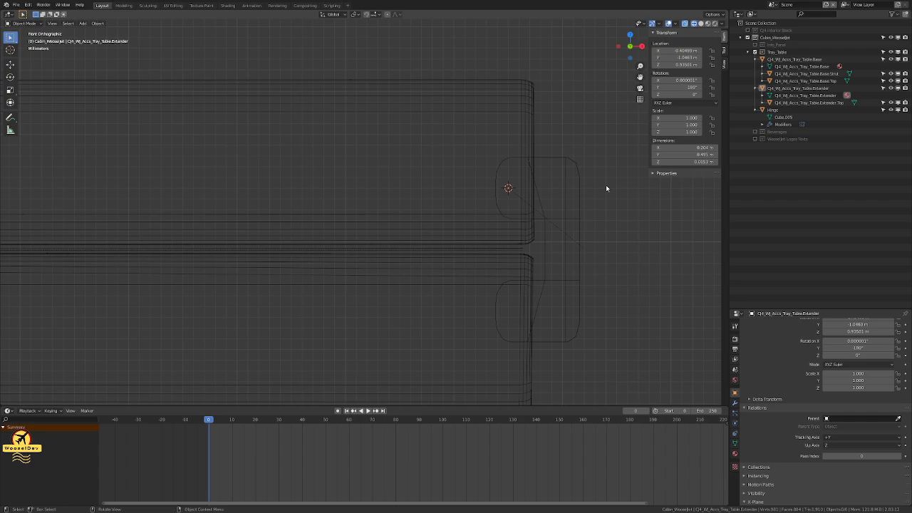
Step: Save the file and examine how the extender, base and hinge line up at the hinged end and along the tray
scroll(555, 191, "up", 2)
middle_click_drag(541, 204, 480, 134, "shift")
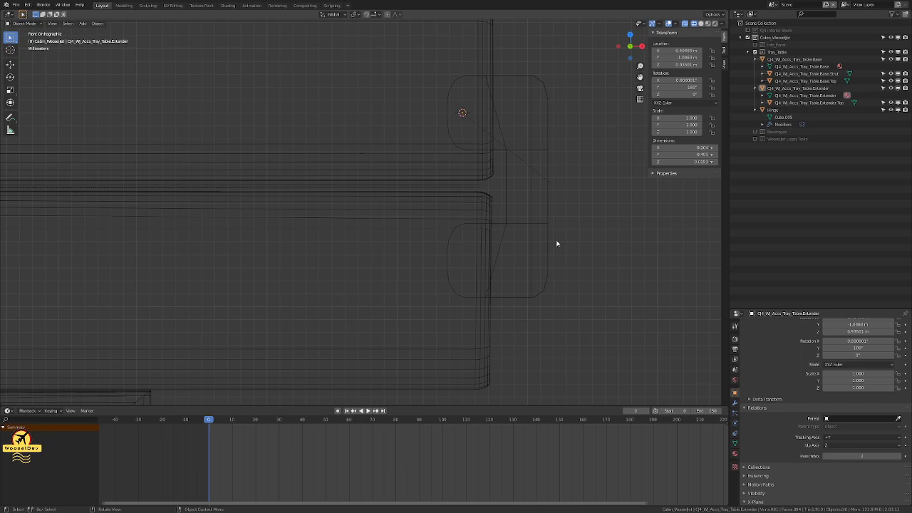
key("ctrl+s")
scroll(493, 213, "down", 4)
scroll(531, 172, "up", 5)
middle_click_drag(516, 180, 447, 201, "shift")
scroll(436, 155, "down", 2)
scroll(446, 201, "down", 2)
scroll(447, 200, "up", 1)
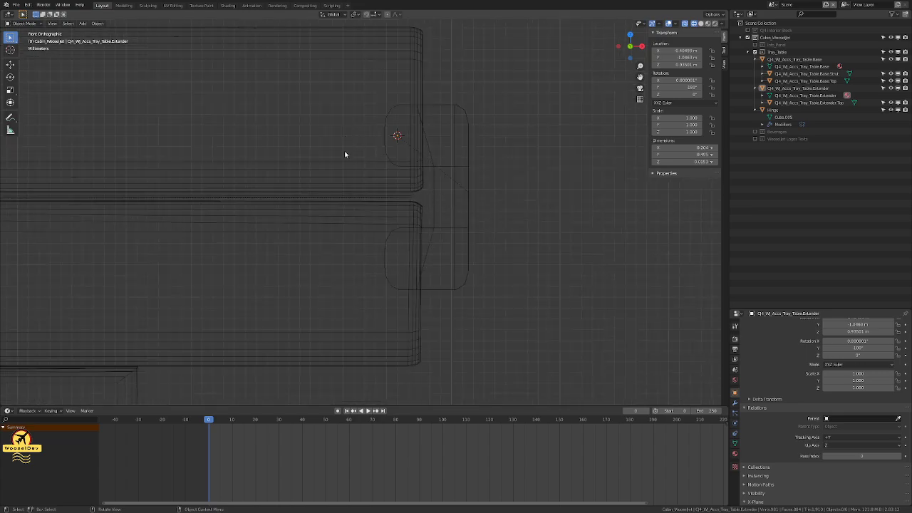
scroll(483, 244, "down", 6)
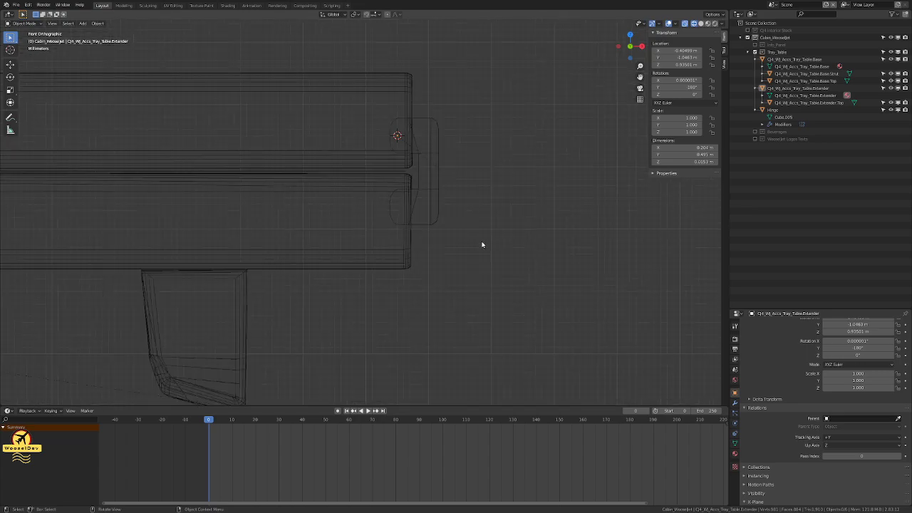
scroll(289, 199, "up", 1)
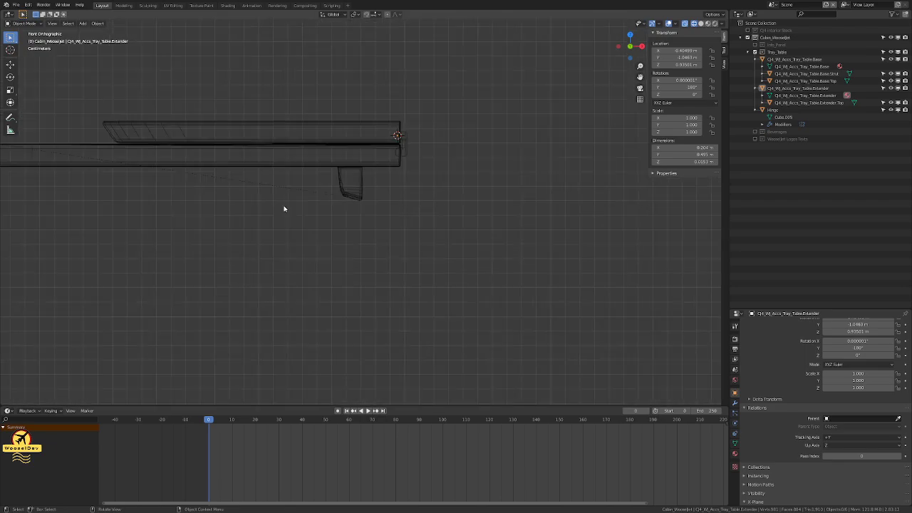
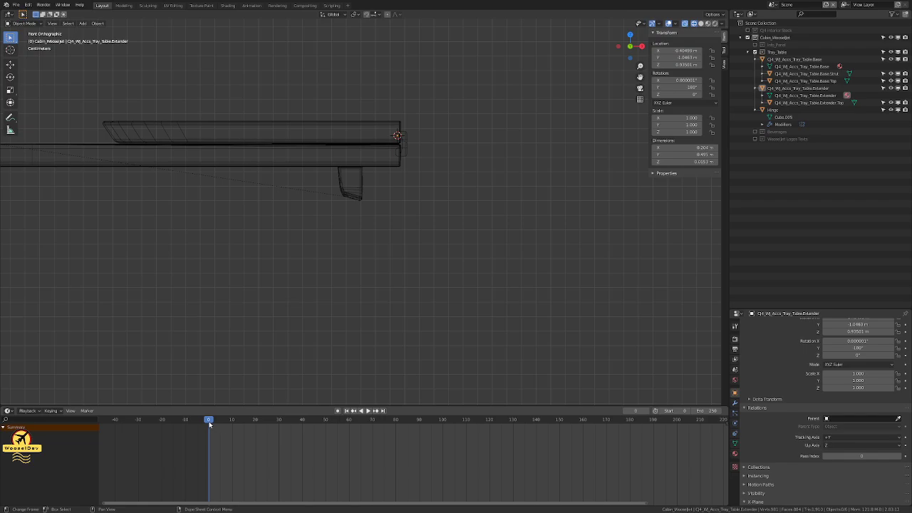
Step: Set the end frame of the animation range to 100
left_click(710, 411)
type("100")
key("Return")
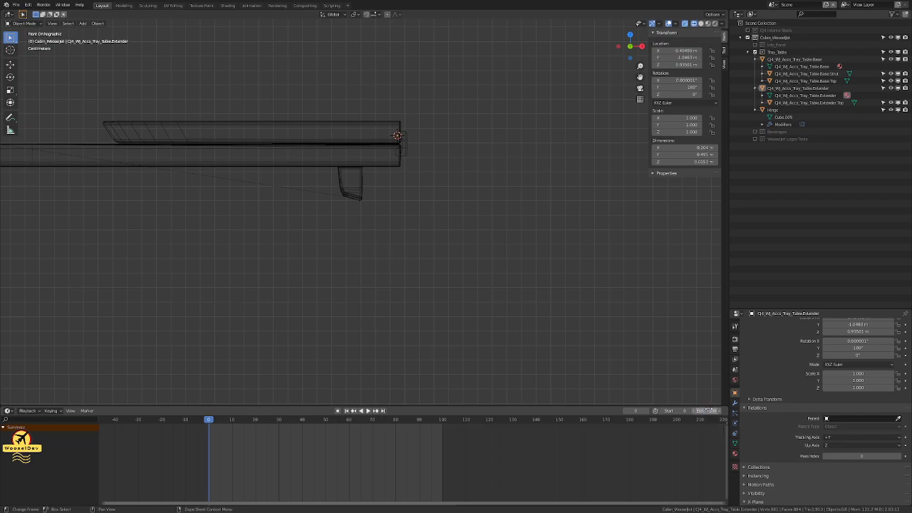
key("s")
key("Escape")
Step: Examine the hinge's two pivot points against the extender and base up close, and save the file
scroll(437, 140, "up", 10)
scroll(368, 175, "up", 2)
scroll(430, 220, "up", 2)
scroll(429, 218, "down", 3)
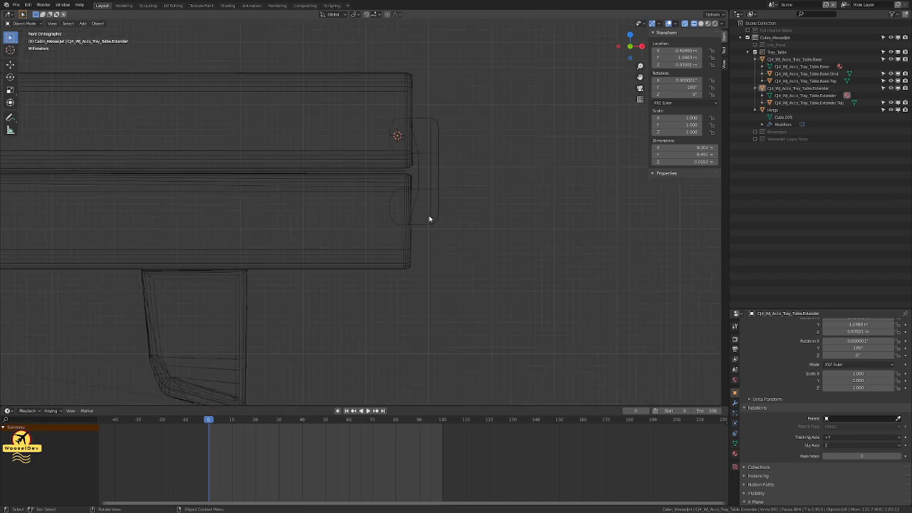
scroll(427, 216, "up", 2)
scroll(361, 178, "down", 2)
middle_click_drag(348, 209, 348, 190, "shift")
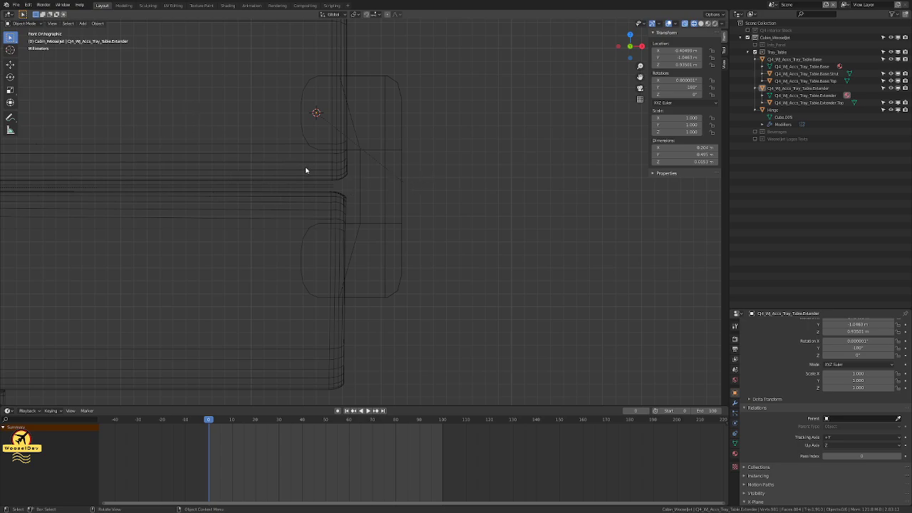
key("ctrl+s")
scroll(245, 183, "down", 8)
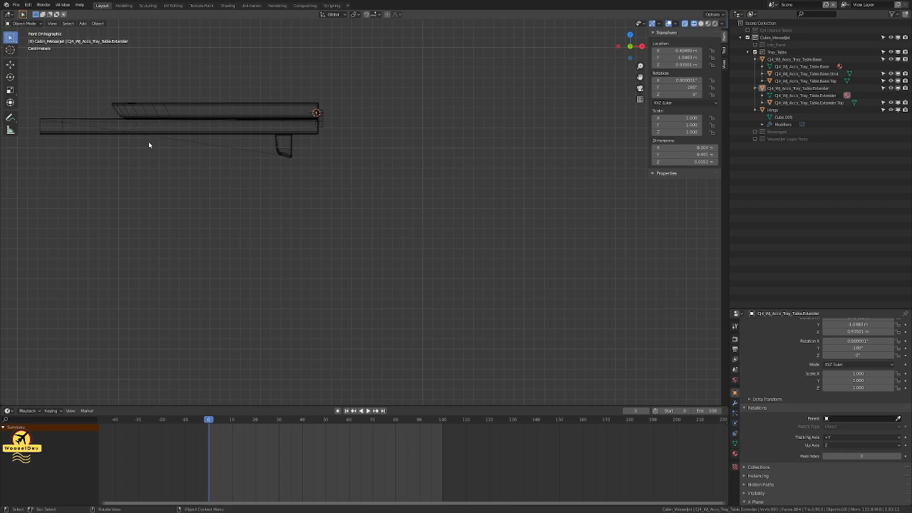
Step: Temporarily show the CJ4 Interior Stock collection in solid shading to inspect the folded tray beside the seat, and hide the collection again
left_click(747, 31)
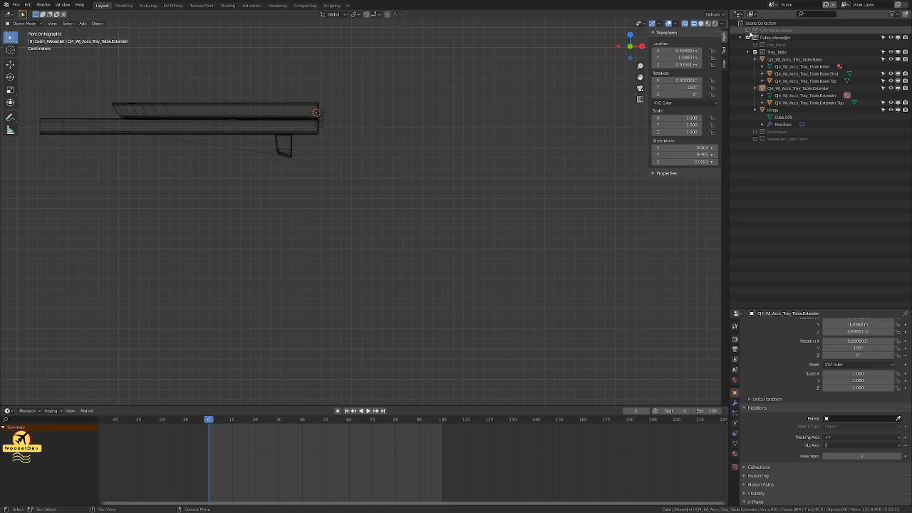
key("z")
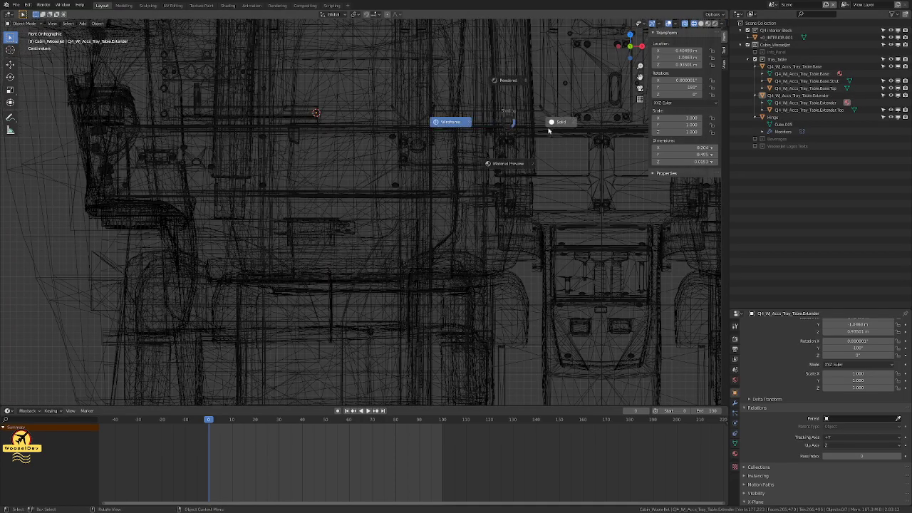
left_click(583, 84)
middle_click_drag(583, 84, 516, 132)
scroll(366, 87, "up", 2)
middle_click_drag(366, 86, 208, 208, "shift")
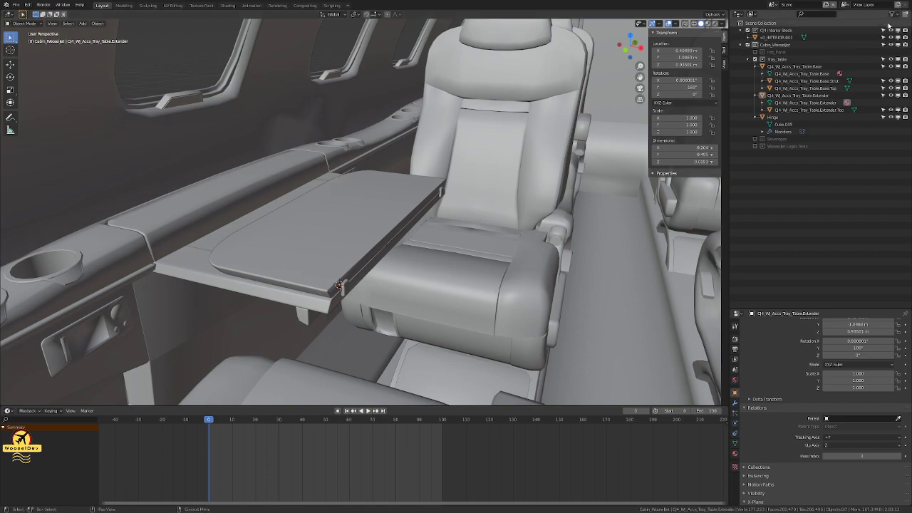
left_click(747, 31)
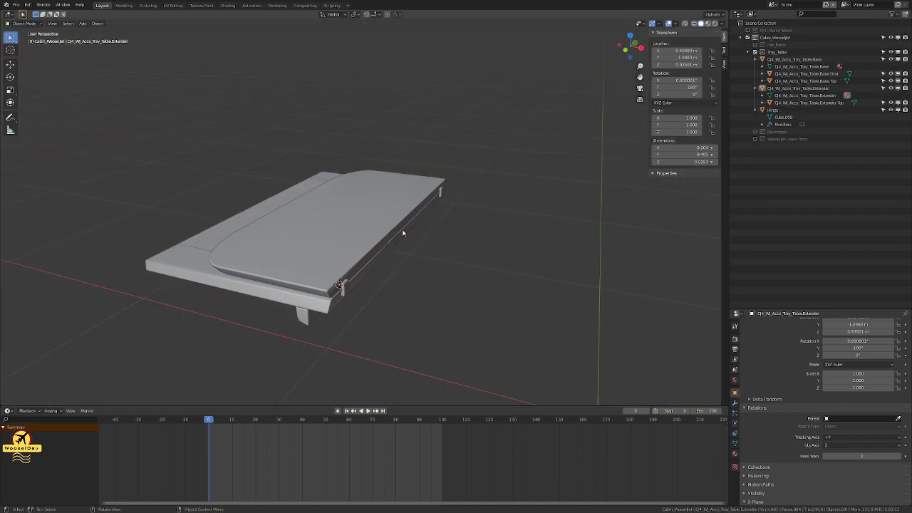
Step: Save the file and snap the 3D cursor to the hinge's origin at its lower knuckle, working in the front view
key("ctrl+s")
middle_click_drag(418, 267, 450, 275)
left_click(350, 293)
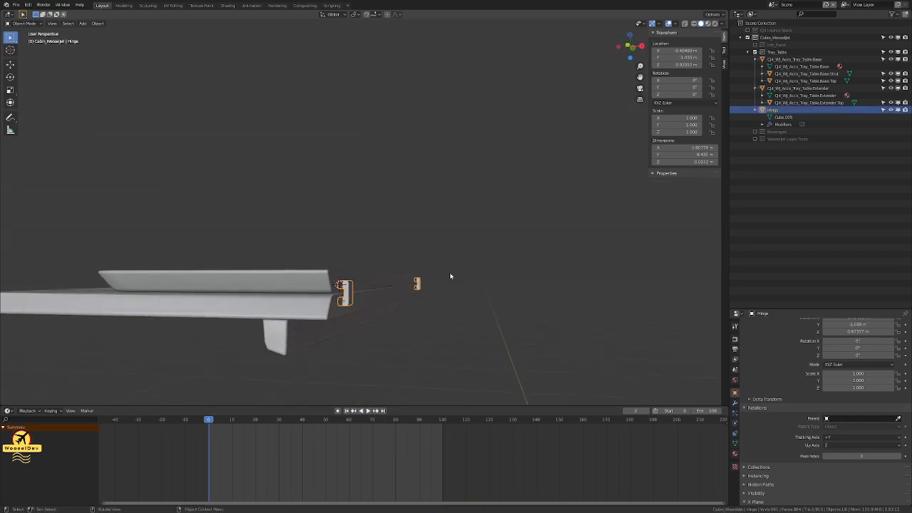
key("KP_1")
key("ctrl+s")
scroll(352, 292, "down", 1)
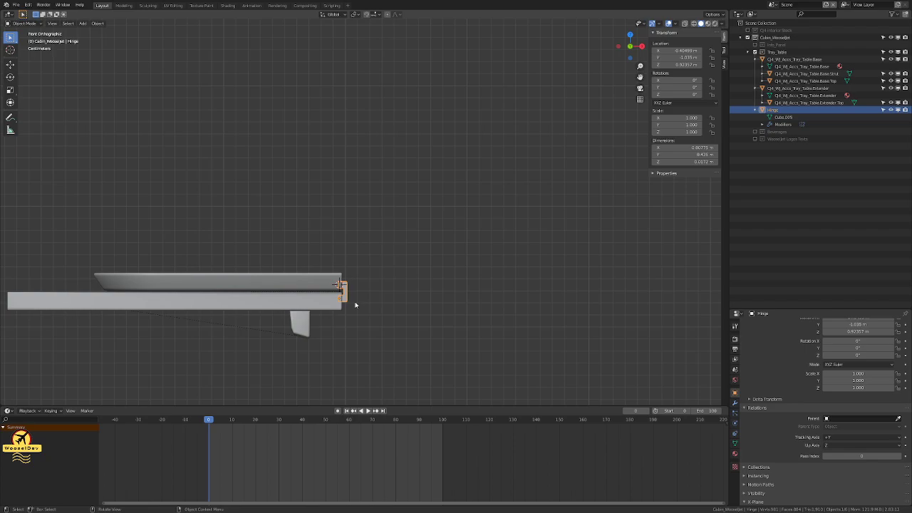
scroll(357, 297, "up", 5)
middle_click_drag(359, 292, 389, 245, "shift")
scroll(389, 244, "up", 4)
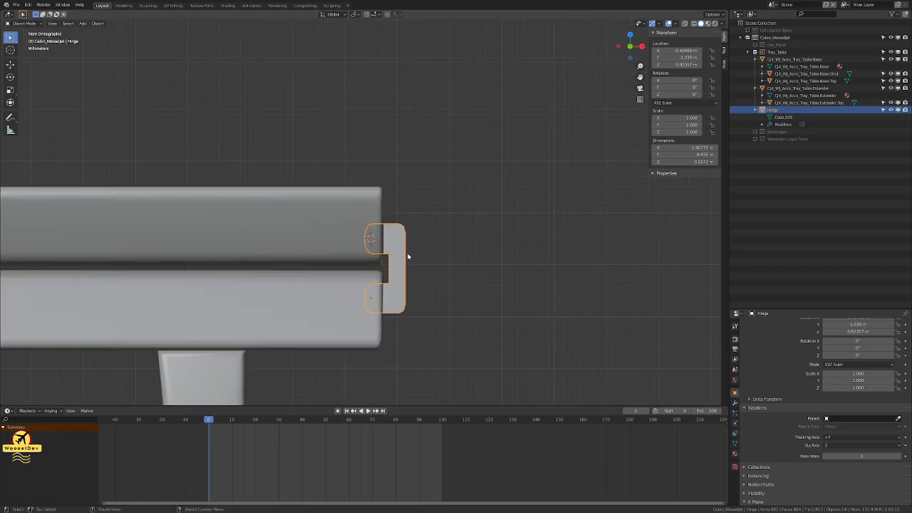
key("shift+s")
left_click(407, 294)
scroll(445, 247, "down", 1)
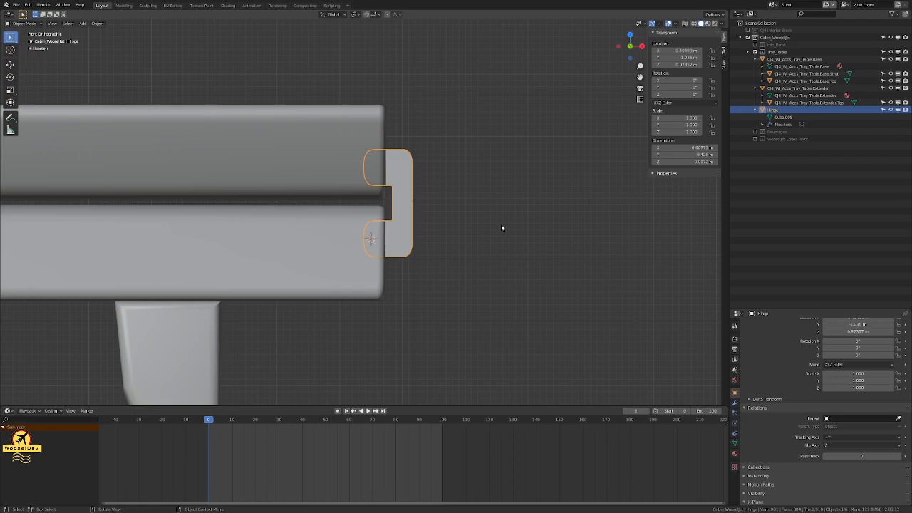
Step: Parent the tray extender to the hinge as an object parent
key("alt+a")
left_click(406, 164)
left_click(305, 122)
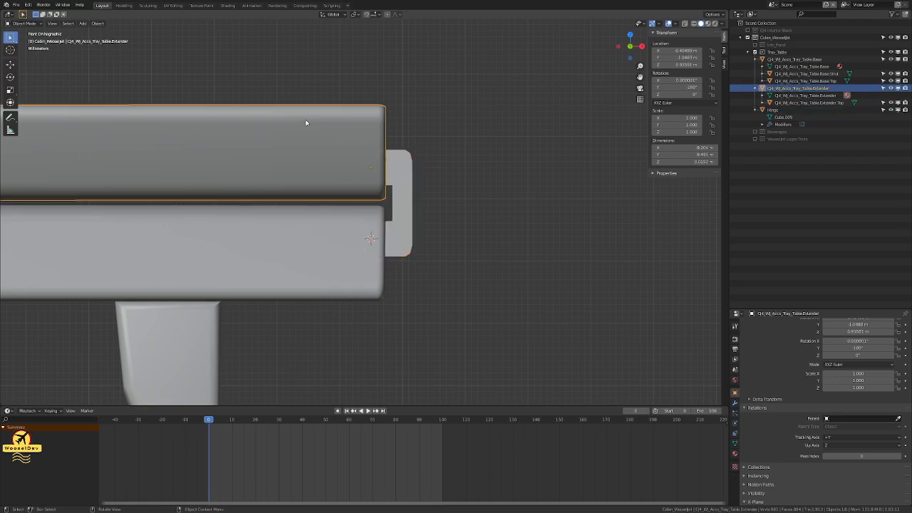
left_click(408, 170, "shift")
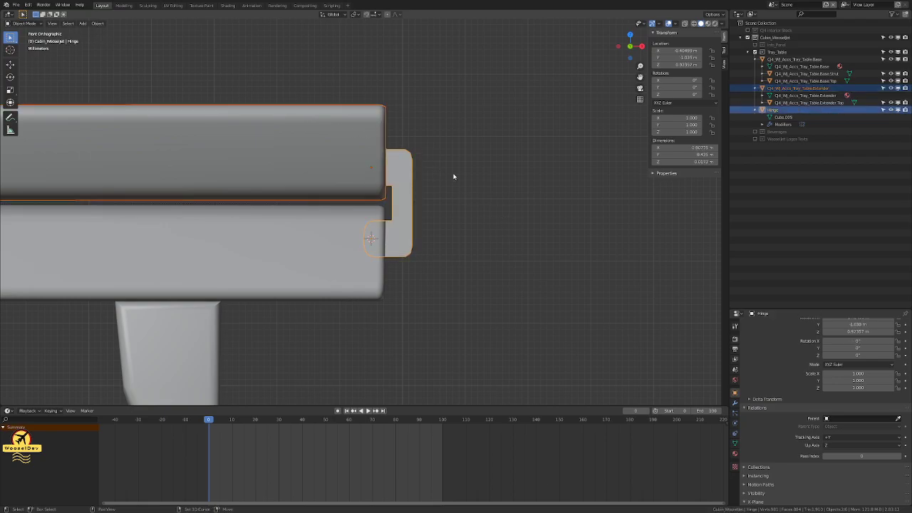
key("ctrl+p")
left_click(453, 175)
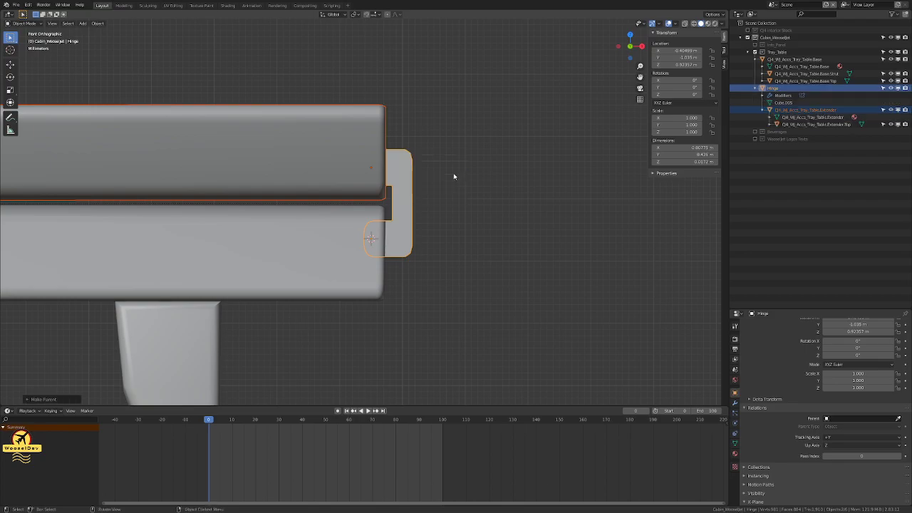
Step: Rotate the hinge to about 69° around its lower pivot in the front view, carrying the parented extender with it
key("alt+a")
left_click(405, 241)
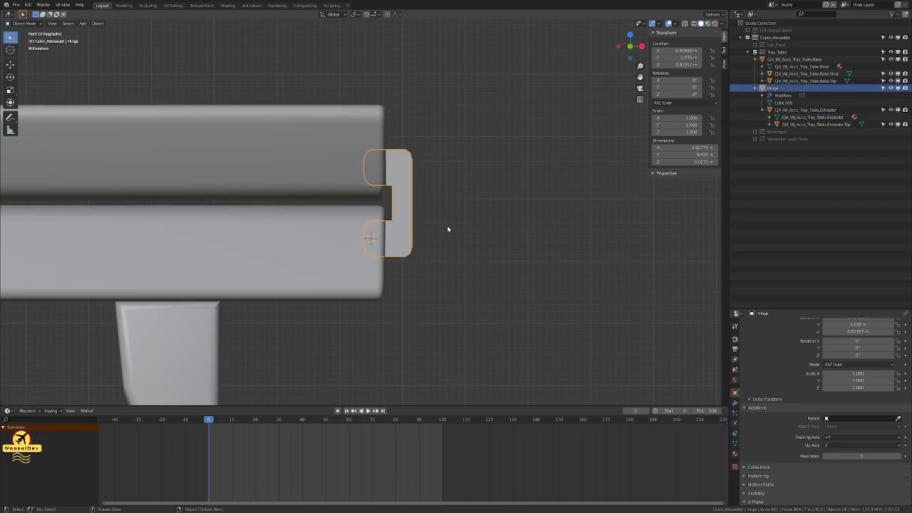
key("r")
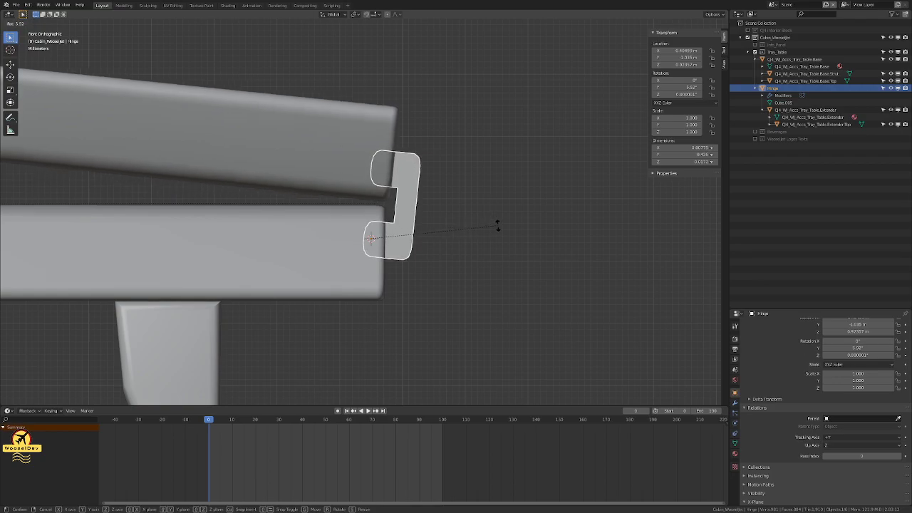
left_click(502, 245)
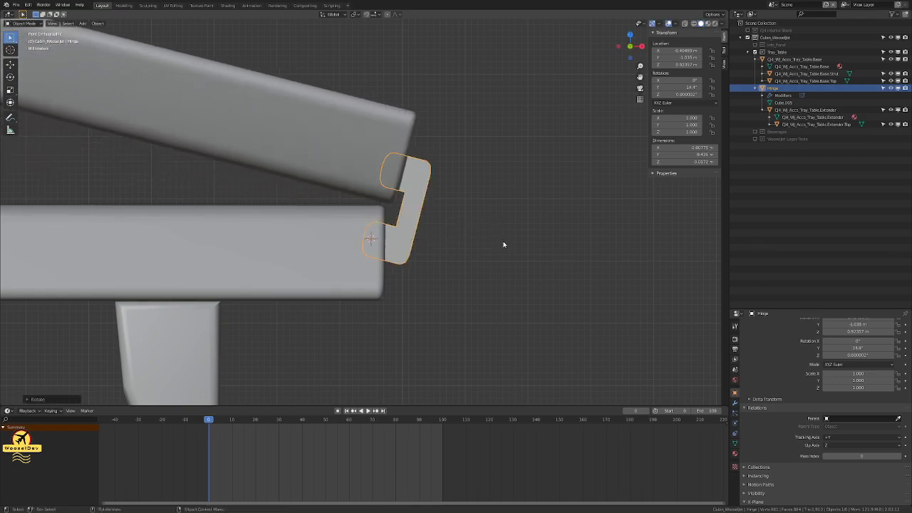
scroll(476, 194, "up", 3)
scroll(384, 150, "down", 2)
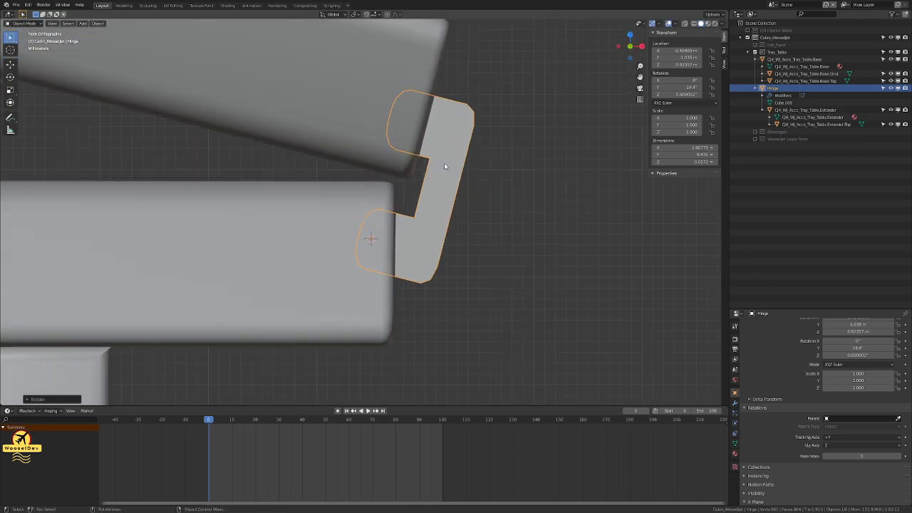
key("r")
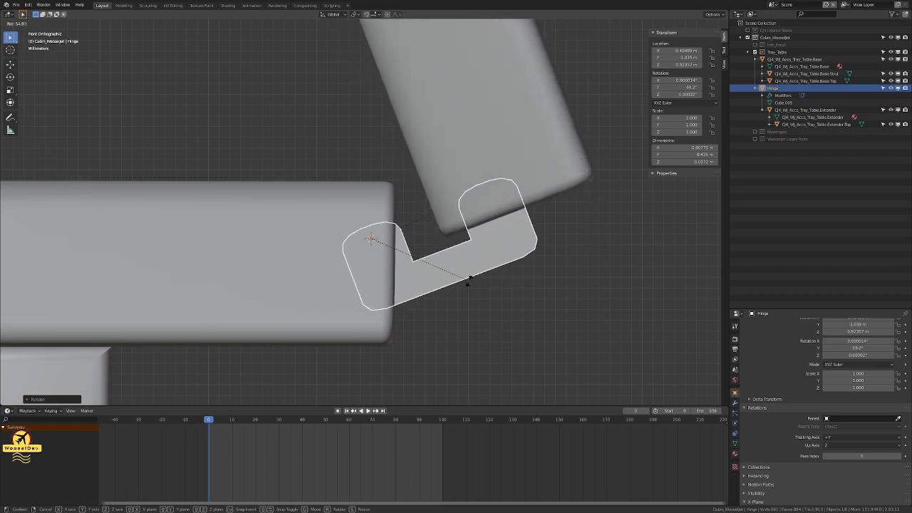
left_click(469, 280)
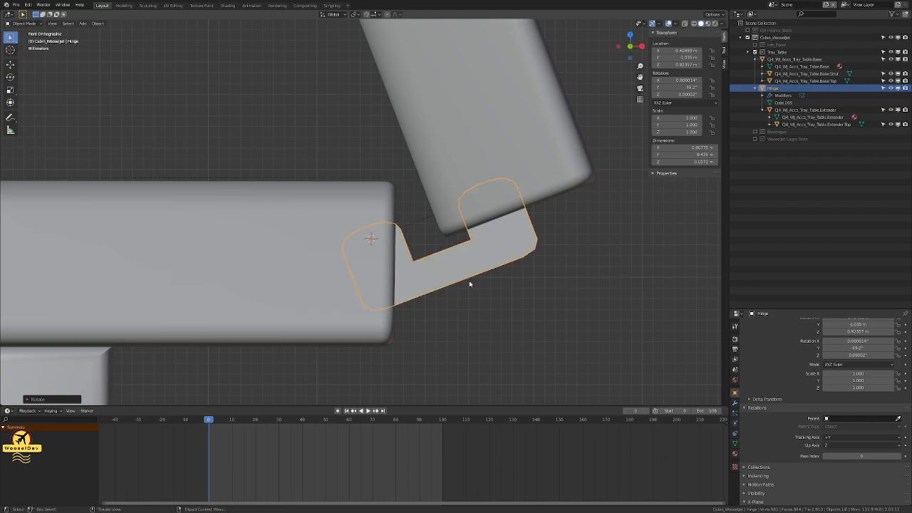
Step: Snap the 3D cursor to the extender's origin and rotate the extender about 89° outward, away from the base
scroll(517, 254, "down", 3)
left_click(481, 192)
left_click(472, 200)
key("shift+s")
left_click(459, 240)
scroll(448, 245, "up", 3)
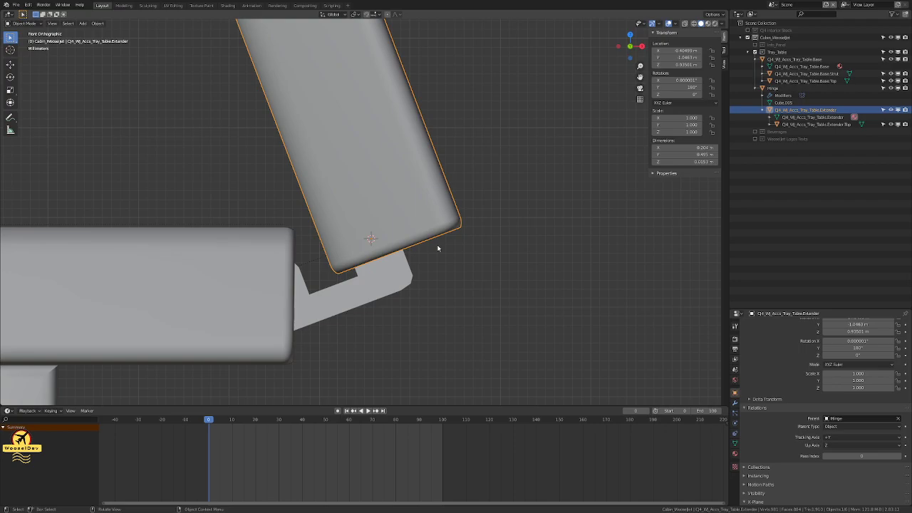
key("r")
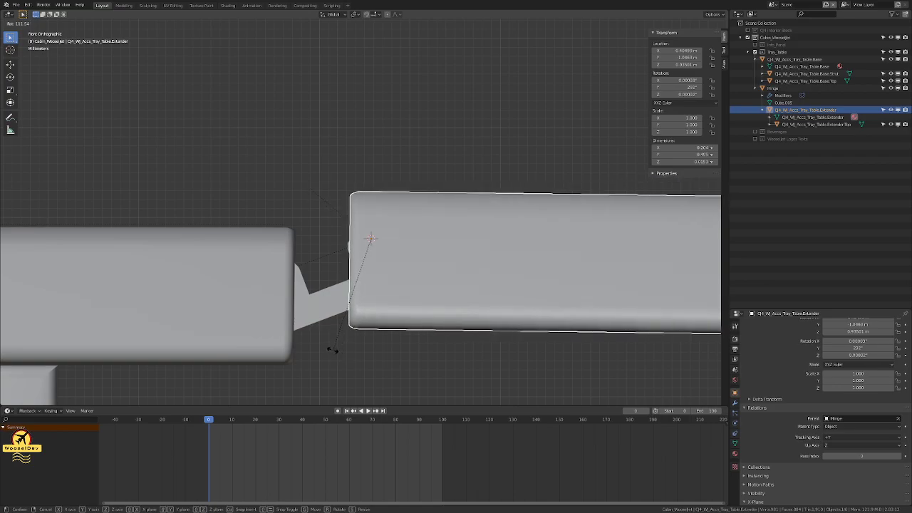
key("Escape")
key("r")
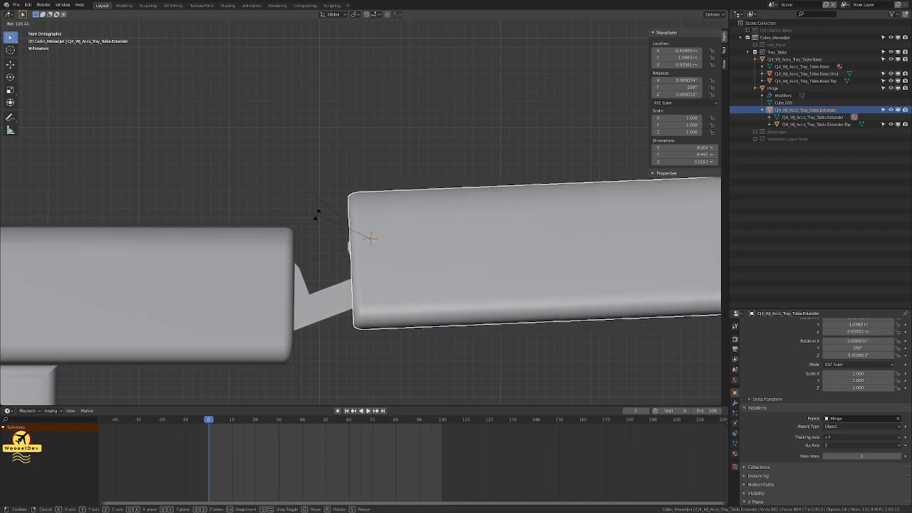
left_click(276, 232)
Step: Snap the 3D cursor to the hinge's origin and rotate the hinge to about 90° so it lies flat between base and extender
left_click(298, 295)
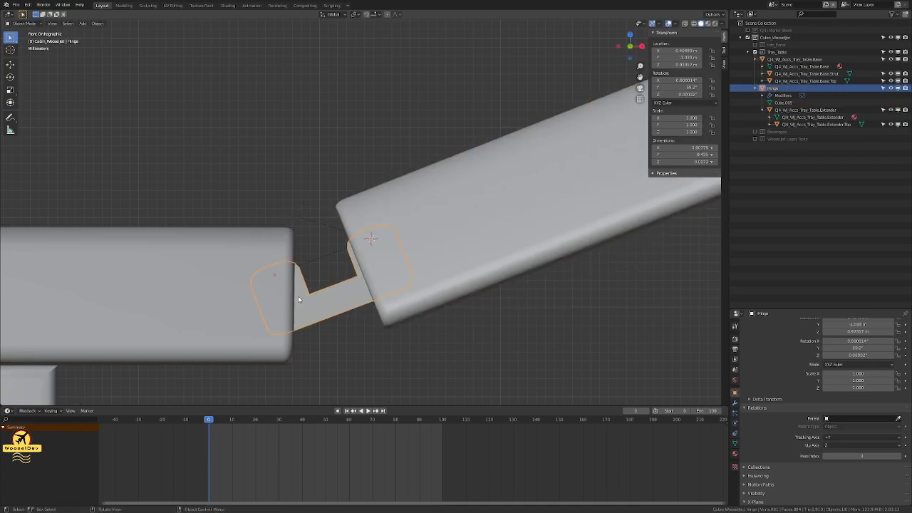
key("grave")
left_click(293, 341)
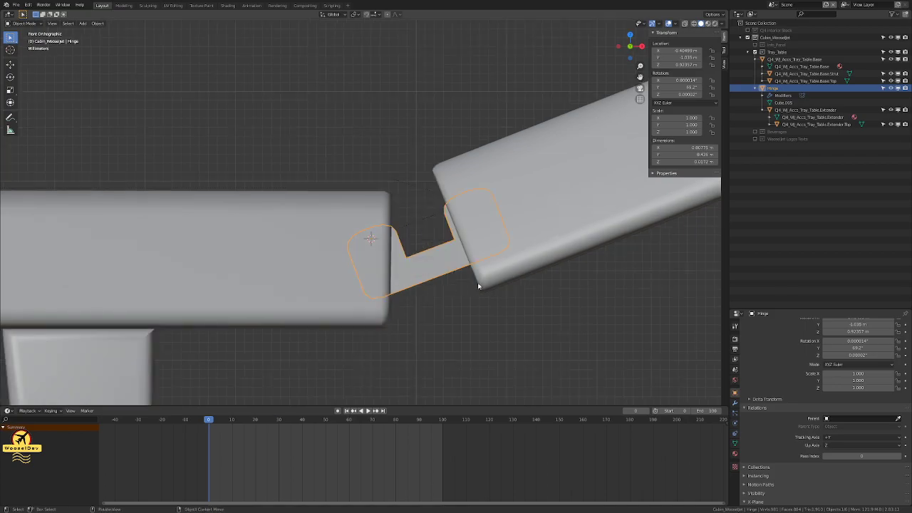
key("r")
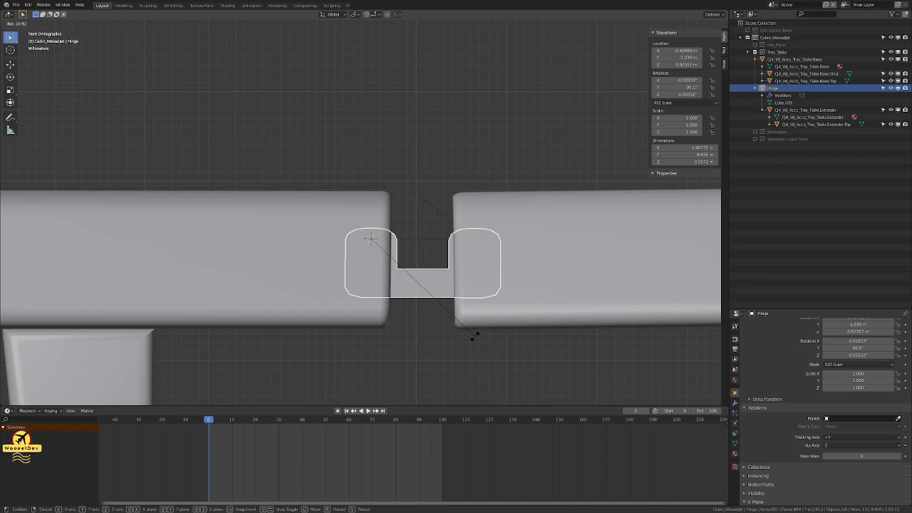
left_click(476, 339)
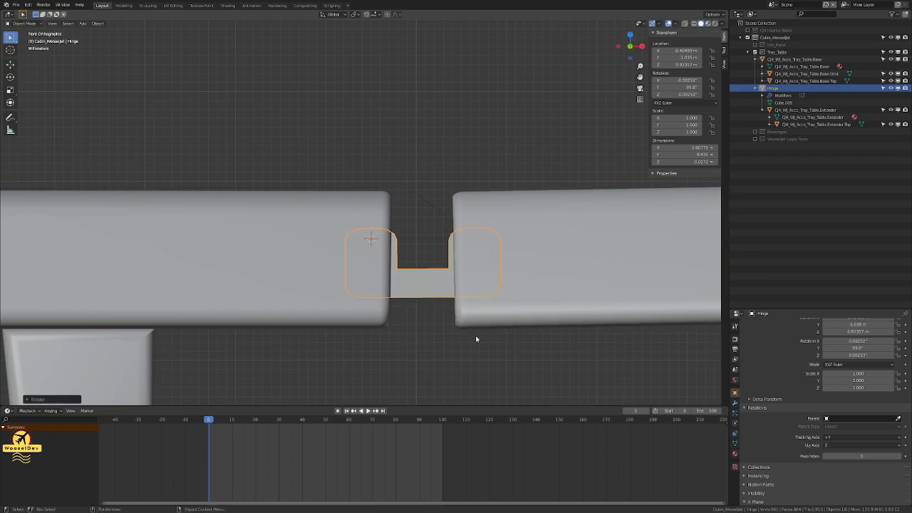
Step: Rotate the extender to about 270° on Y in wireframe display to level it with the base
key("z")
scroll(463, 310, "up", 2)
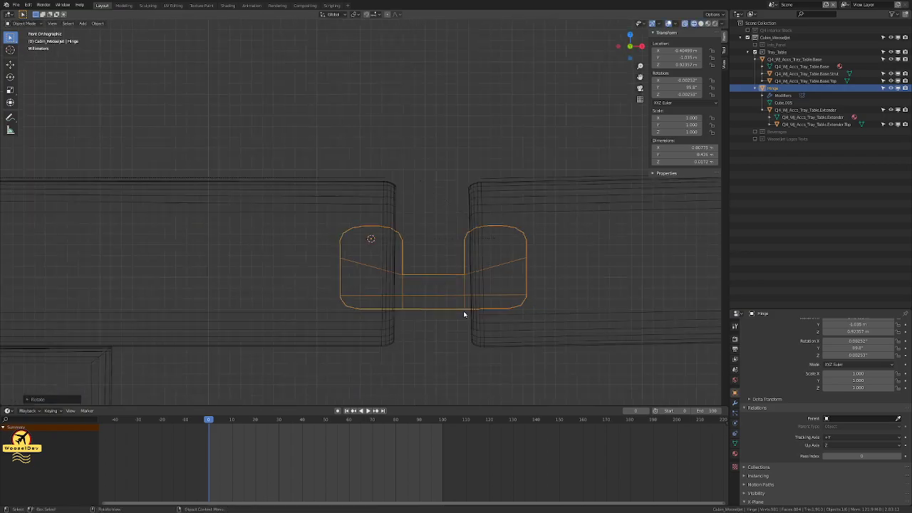
left_click(555, 195)
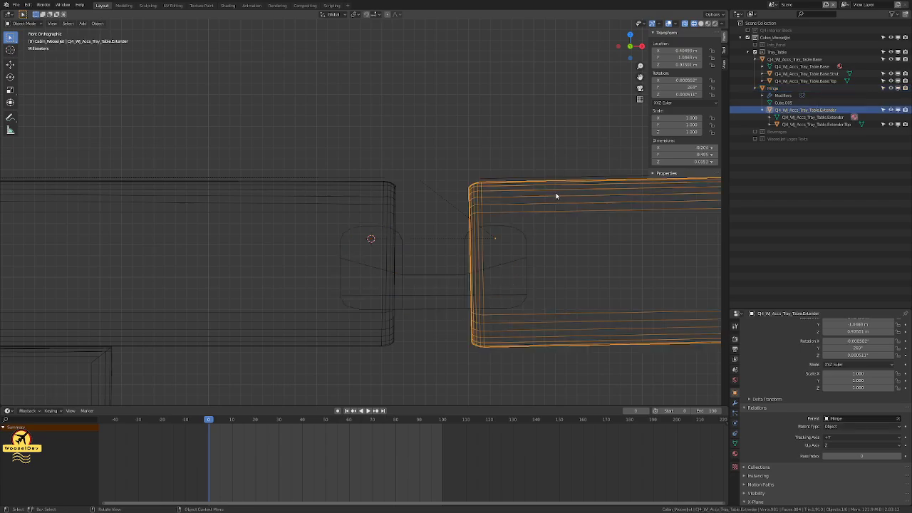
key("r")
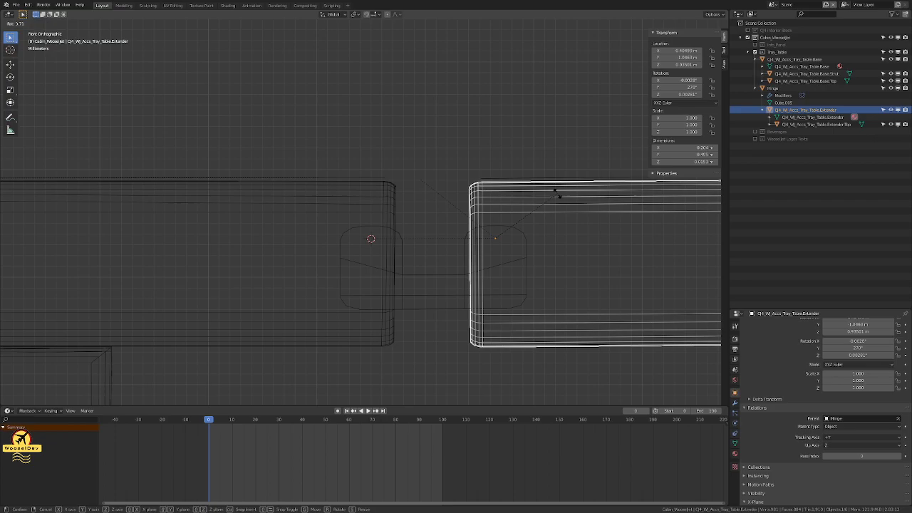
left_click(555, 193)
scroll(465, 245, "down", 2)
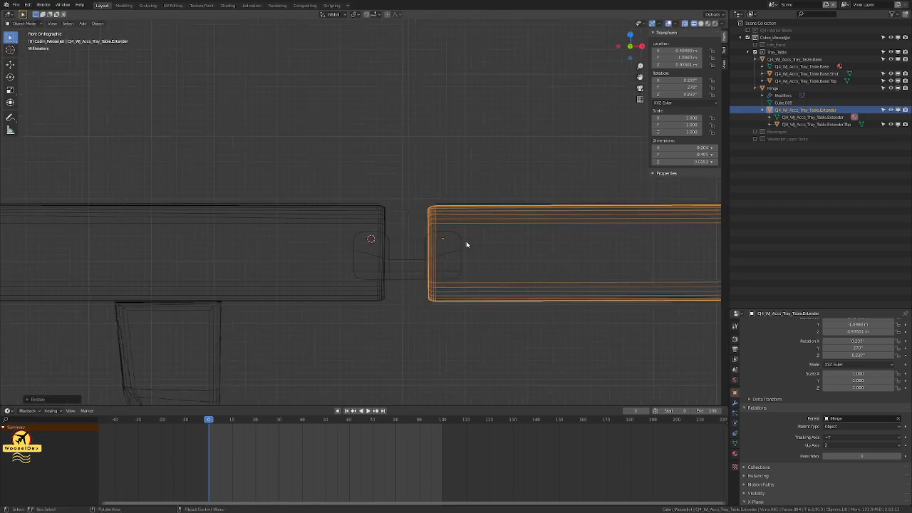
Step: Move the hinge about 6.4 mm along negative X to close the gap to the base, and inspect the unfolded tray in solid shading
left_click(357, 254)
key("g")
key("x")
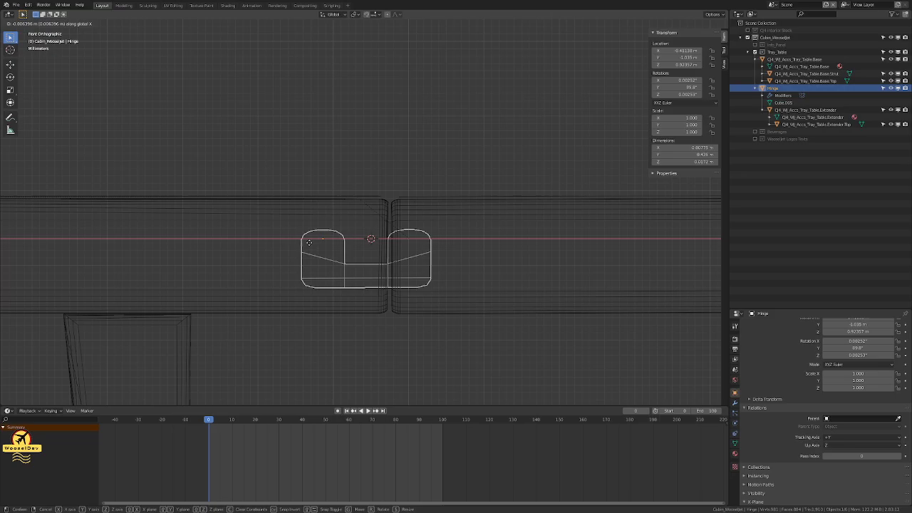
left_click(308, 242)
left_click(407, 335)
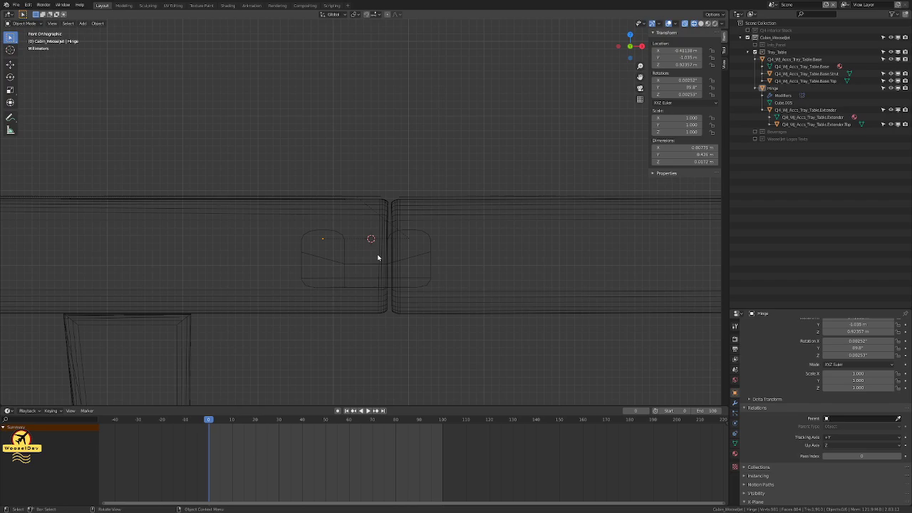
key("z")
left_click(453, 241)
scroll(456, 247, "down", 3)
middle_click_drag(547, 213, 499, 251)
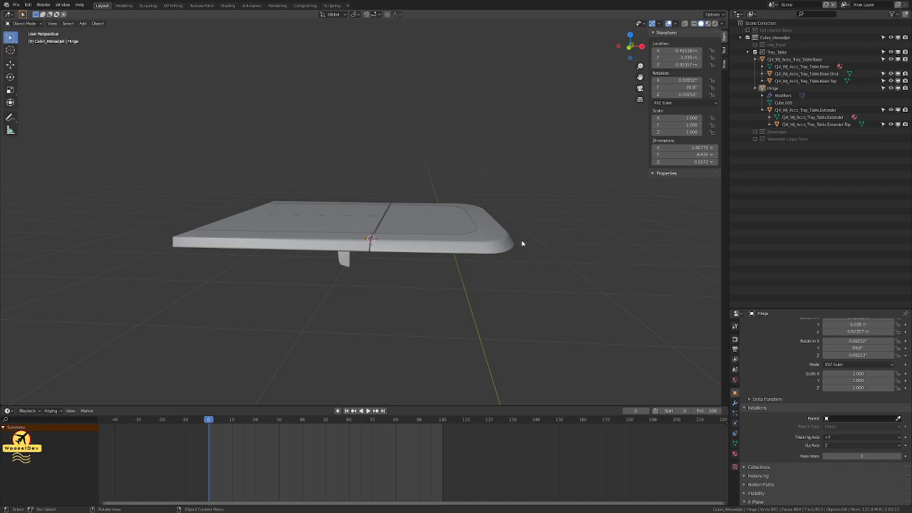
Step: Undo the hinge move and all hinge and extender rotations back to the folded tray position
key("ctrl")
key("ctrl+z")
key("ctrl+z")
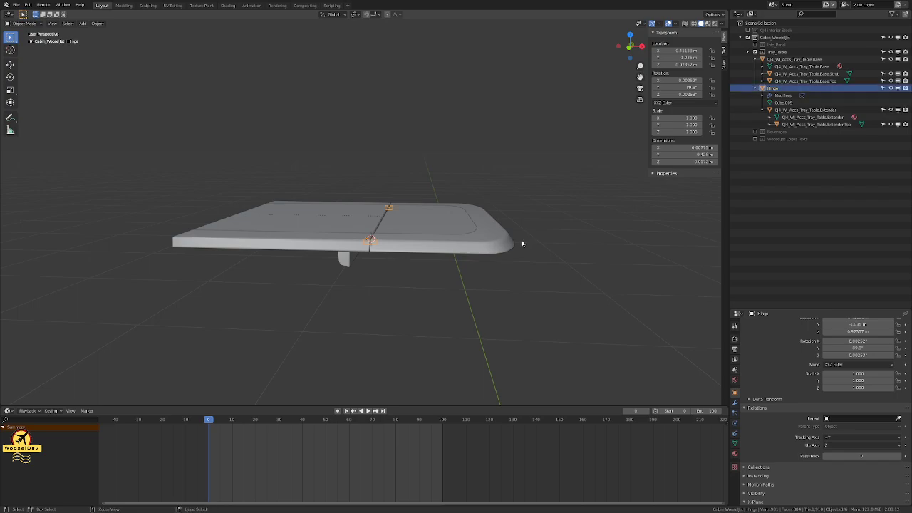
key("ctrl+z")
key("ctrl+z")
key("ctrl+z")
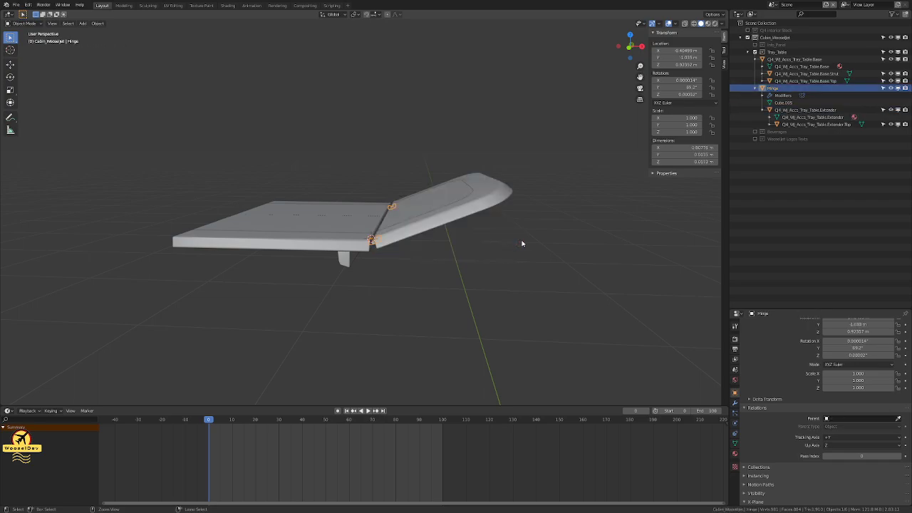
key("ctrl+z")
key("ctrl+z")
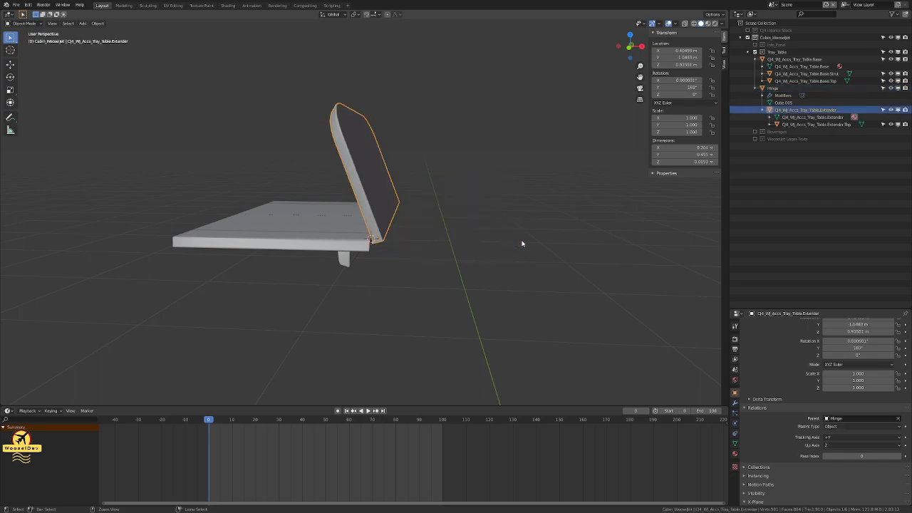
key("ctrl+z")
key("ctrl+z")
key("ctrl+z")
key("ctrl+z")
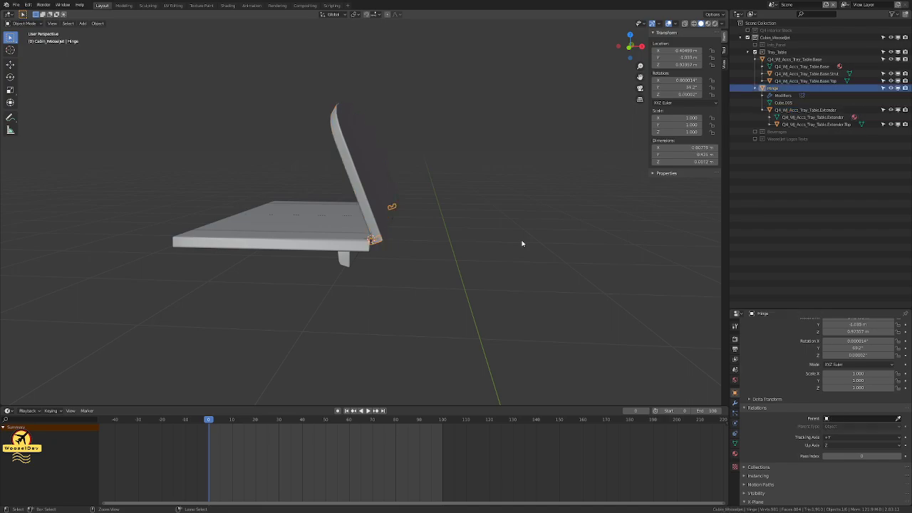
key("ctrl+z")
key("ctrl+z")
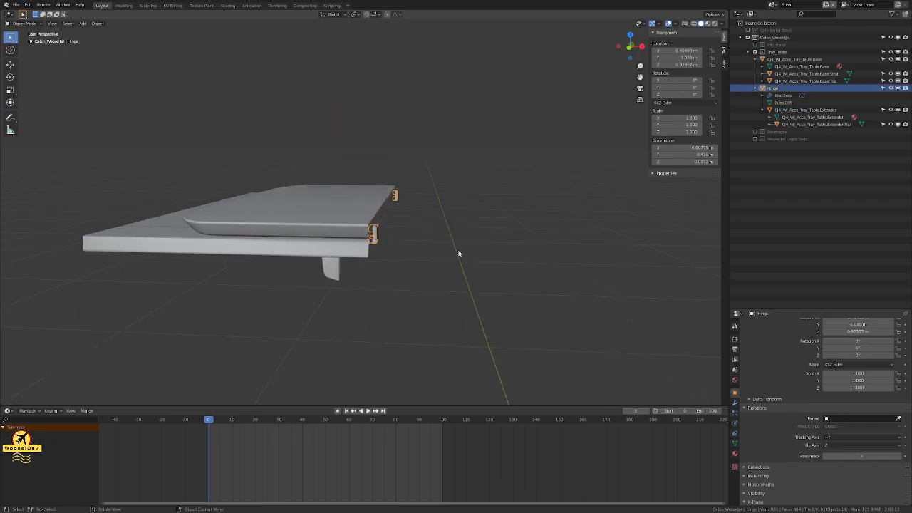
Step: Snap the 3D cursor to the hinge's origin in the front view and try rotating the hinge by 50°
key("KP_1")
scroll(440, 246, "up", 5)
scroll(441, 245, "up", 3)
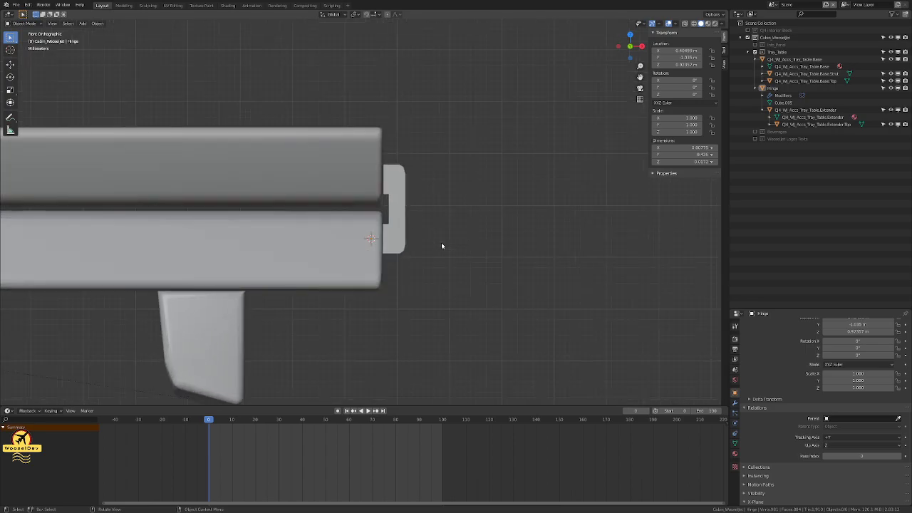
scroll(440, 246, "up", 4)
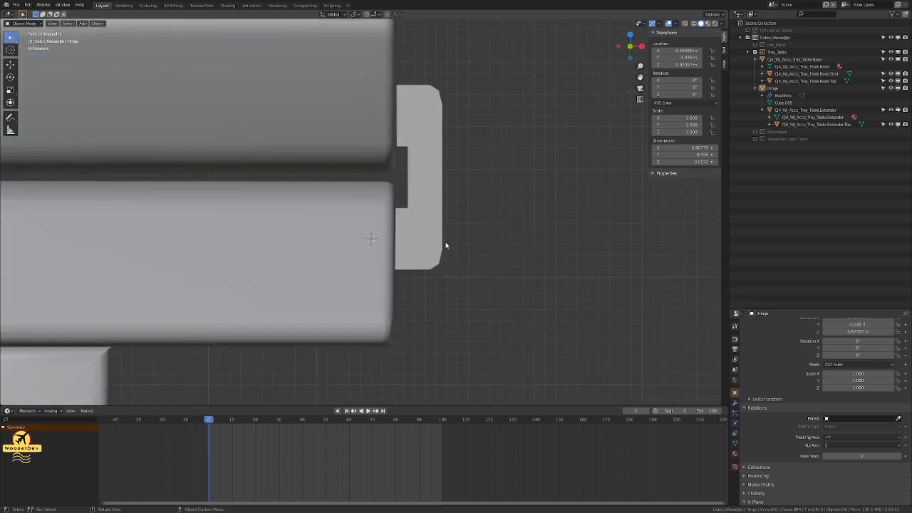
scroll(445, 245, "down", 2)
left_click(412, 202)
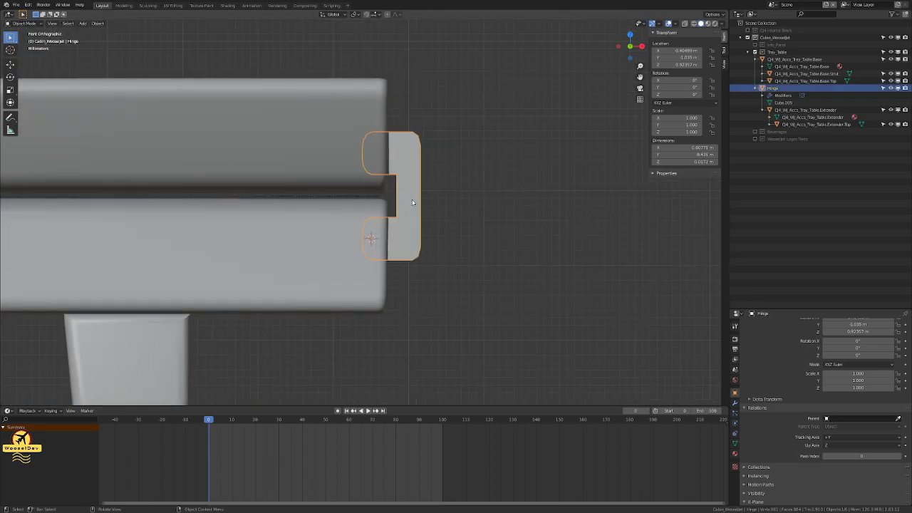
key("shift+s")
left_click(415, 239)
key("r")
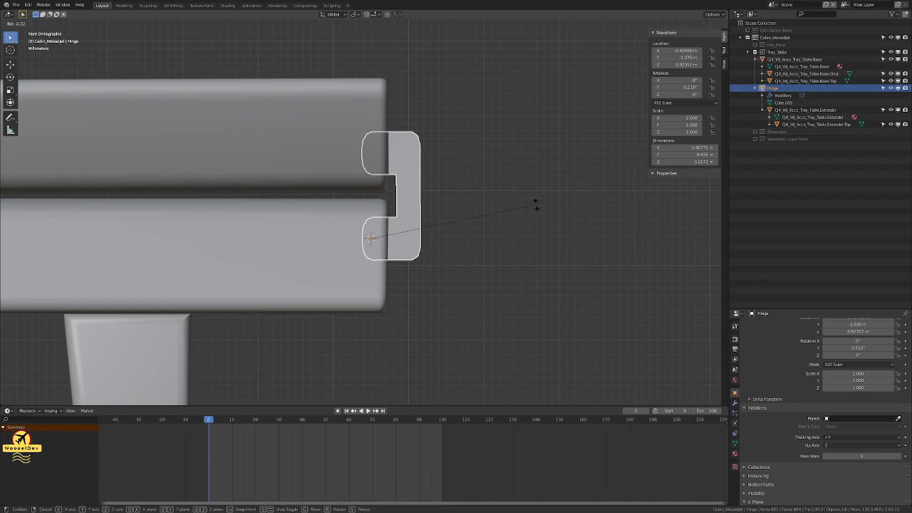
type("50")
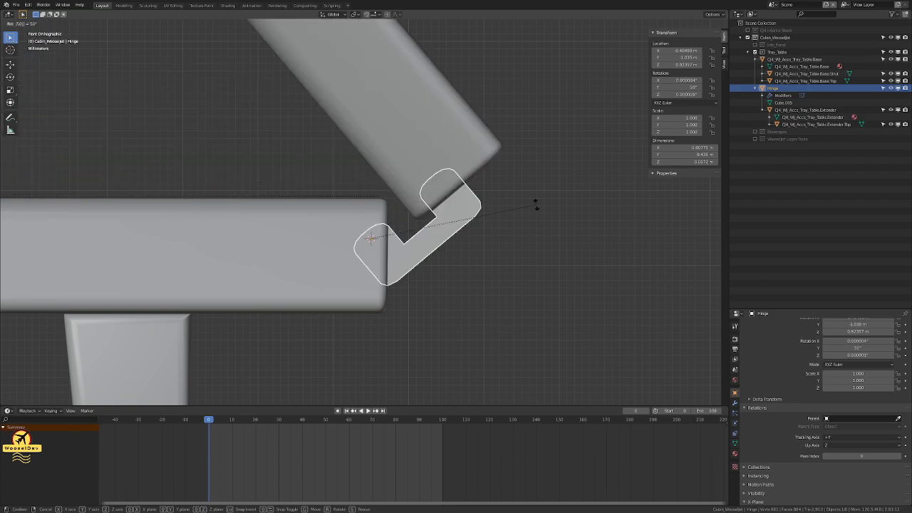
key("Escape")
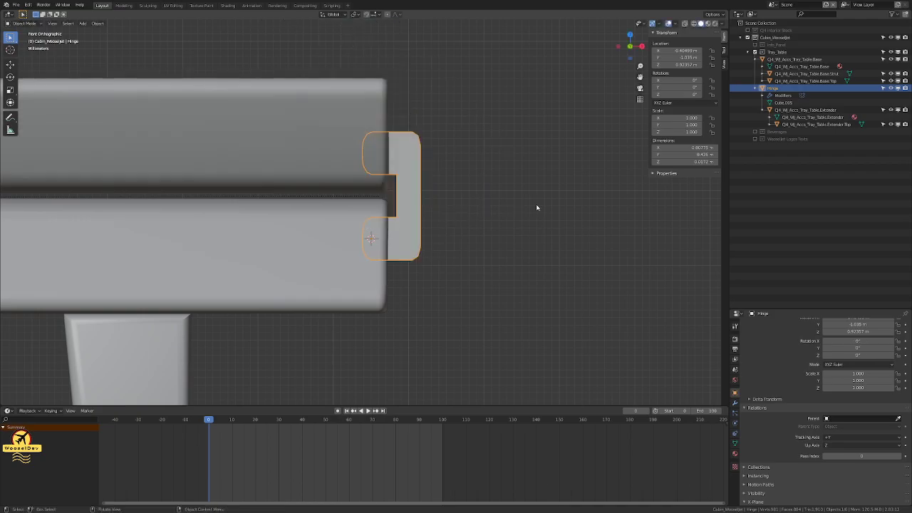
Step: Snap the 3D cursor to the extender's origin and try rotating the extender by 50° around it
left_click(361, 104)
scroll(365, 128, "up", 4, "shift")
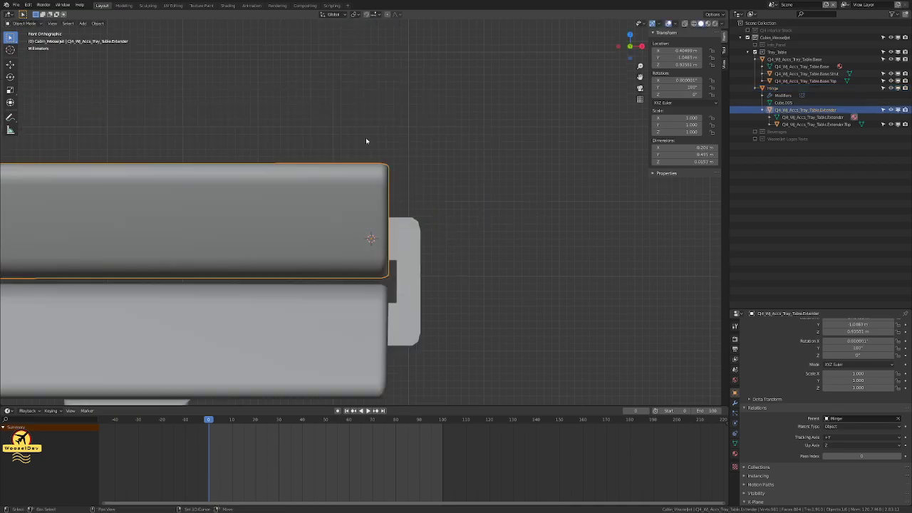
type("r50")
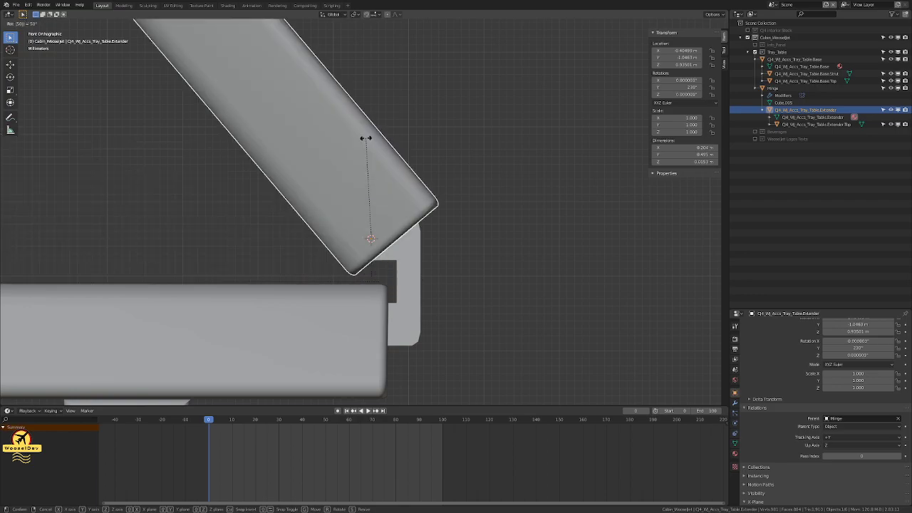
key("BackSpace")
key("BackSpace")
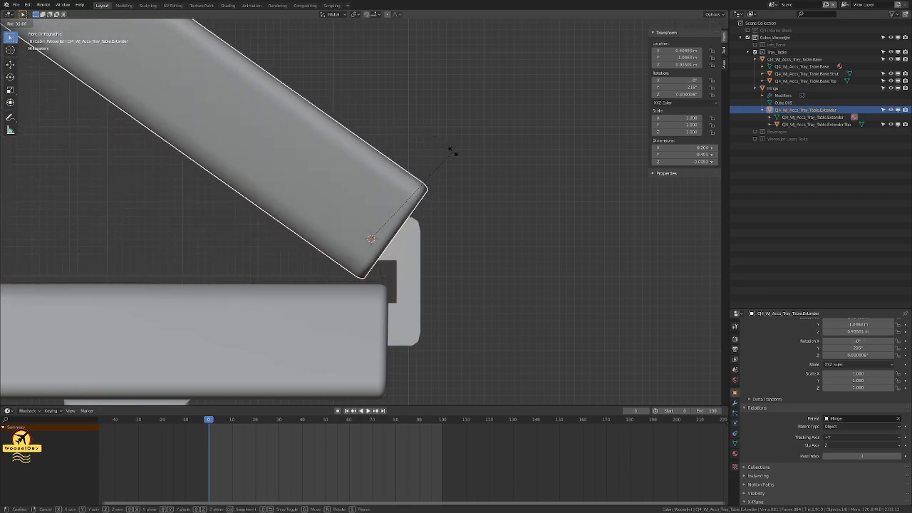
key("Escape")
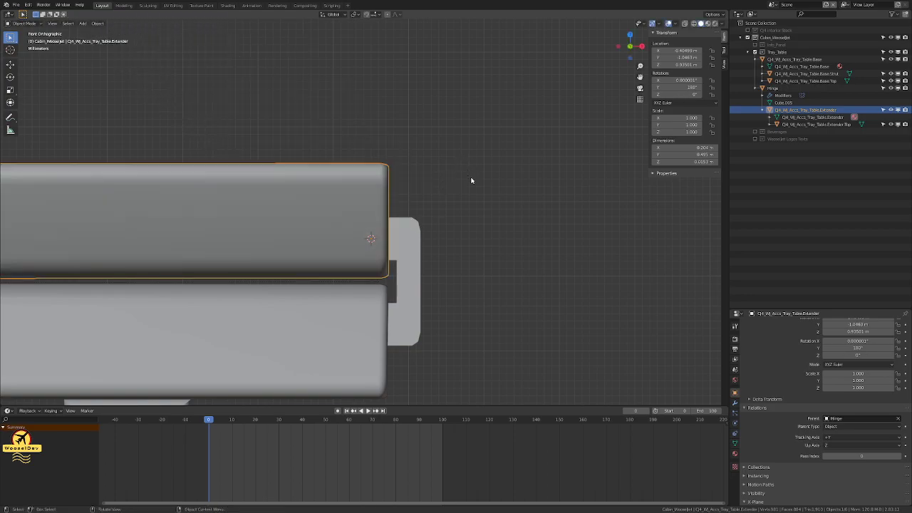
Step: Rotate the extender by 90° around the 3D cursor at its pivot in the front view
type("r90")
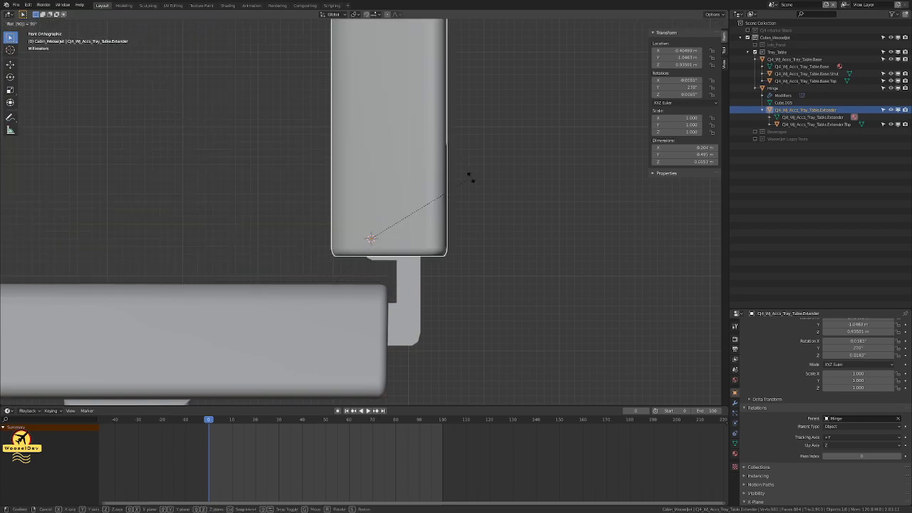
key("Return")
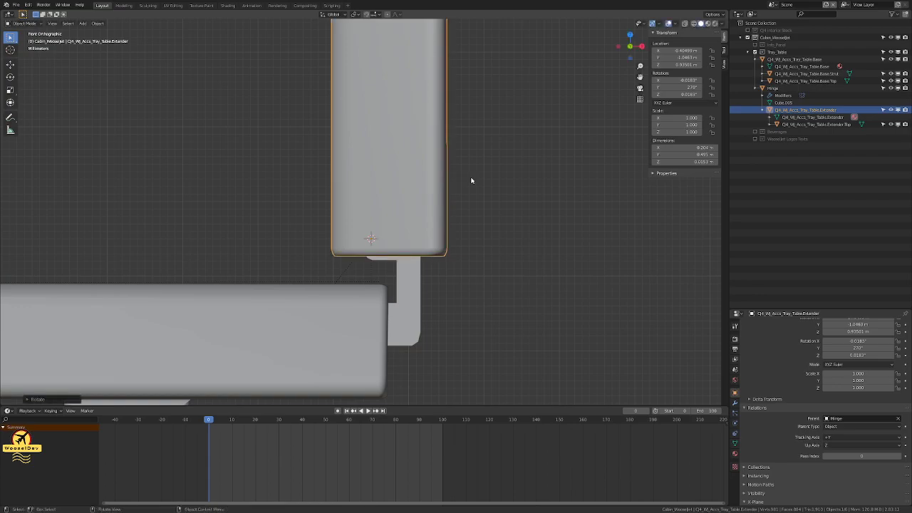
left_click(505, 184)
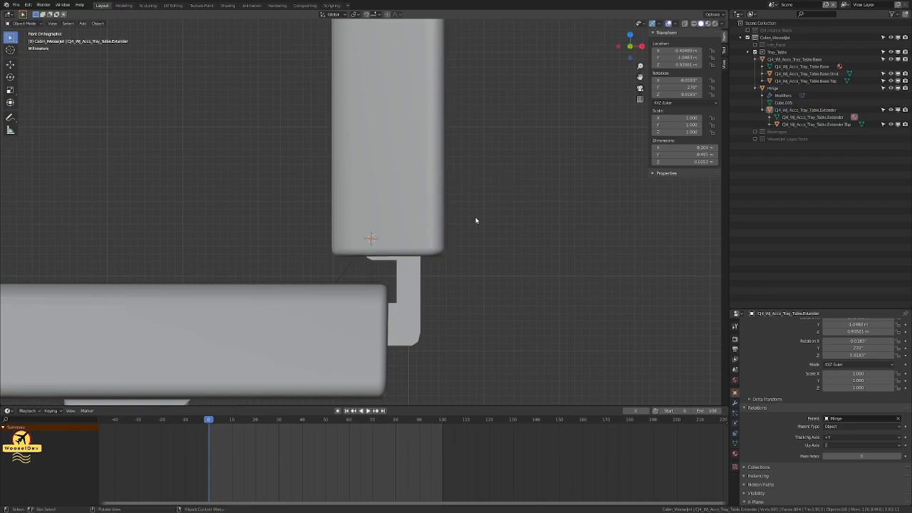
Step: Snap the 3D cursor to the hinge's origin and rotate the hinge by 90° to unfold the extender
left_click(404, 323)
key("r")
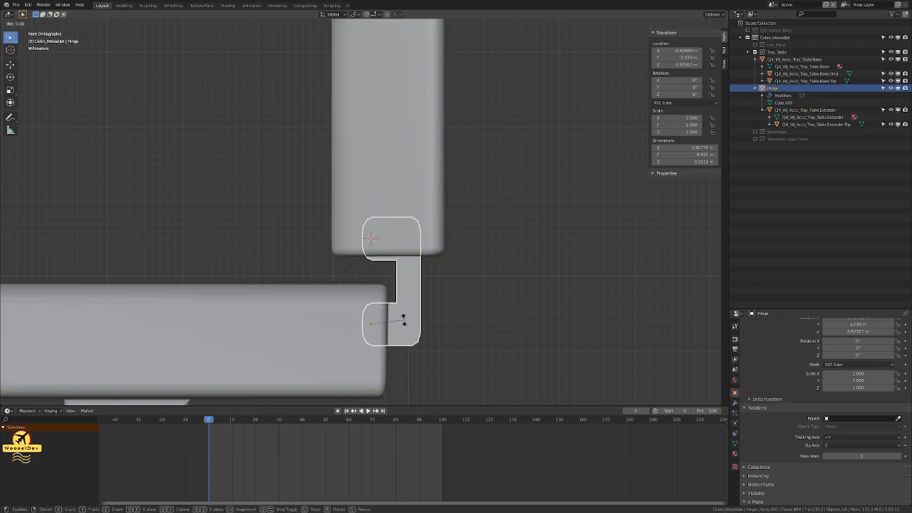
right_click(404, 319)
key("shift+s")
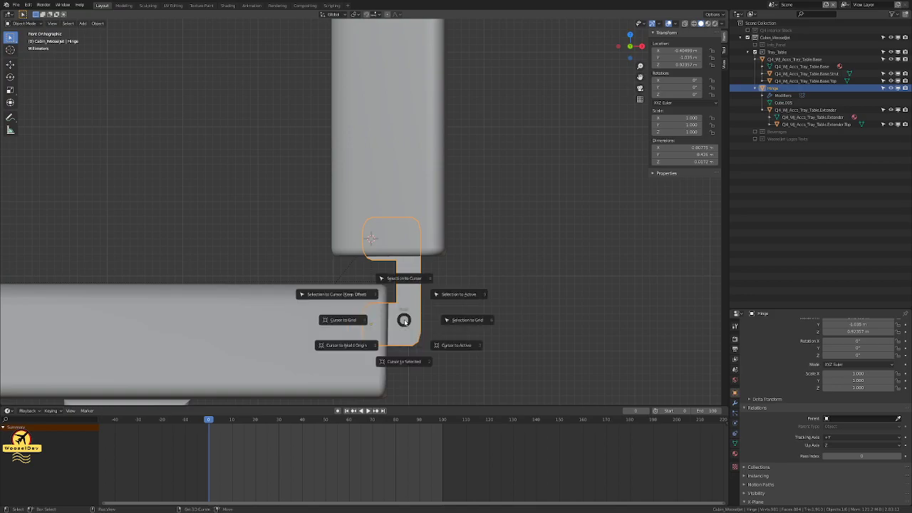
left_click(401, 359)
key("r")
key("9")
key("0")
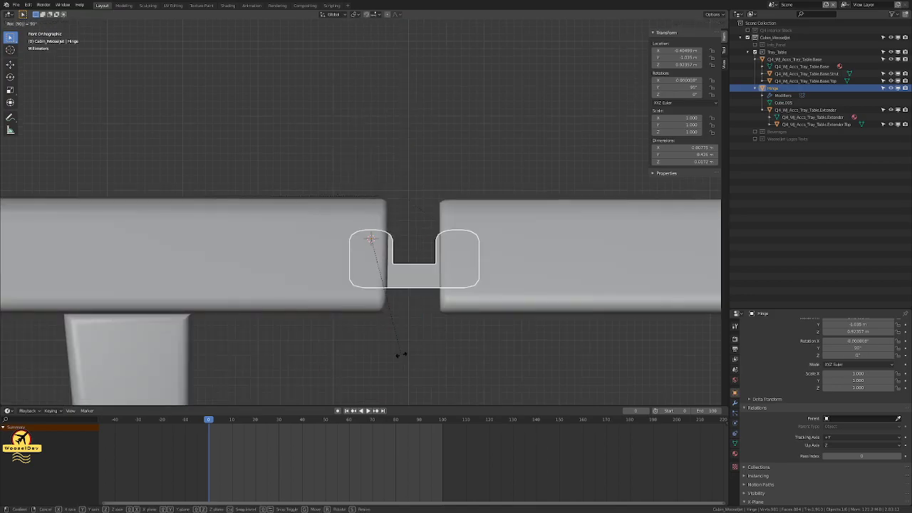
key("Return")
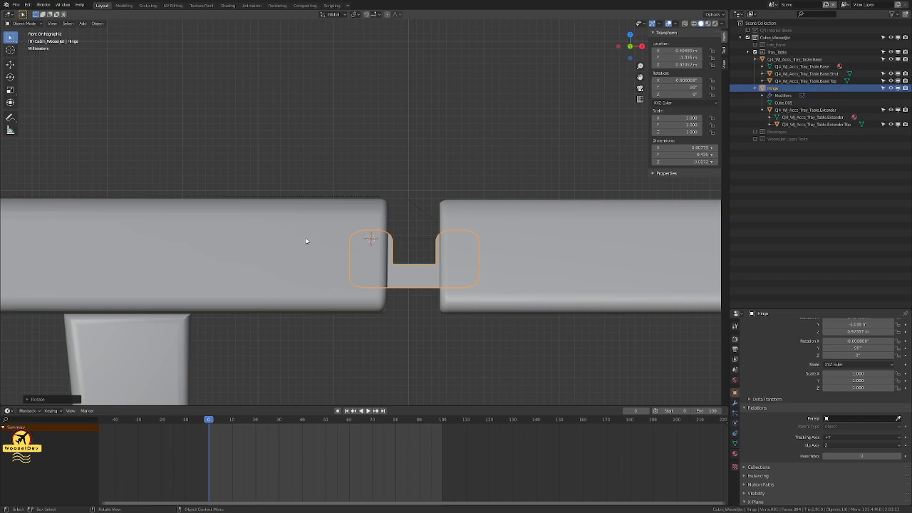
key("g")
type("x")
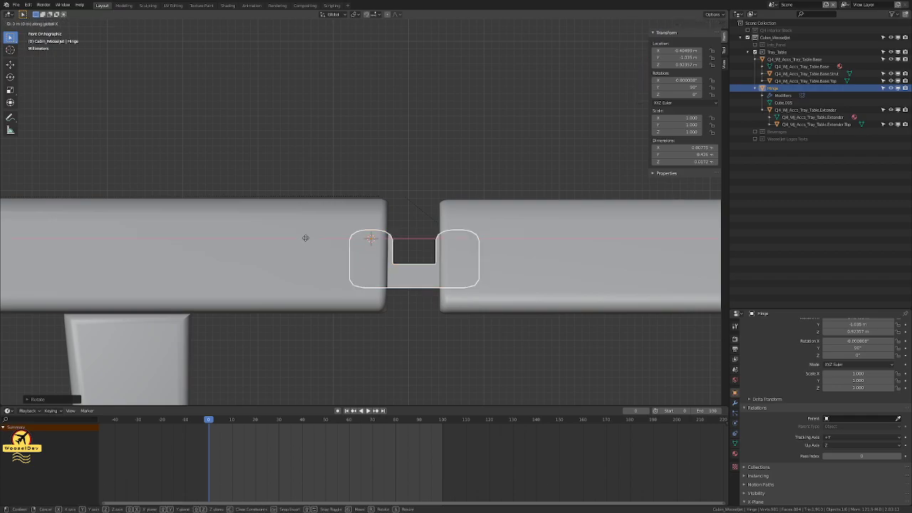
type("-1m")
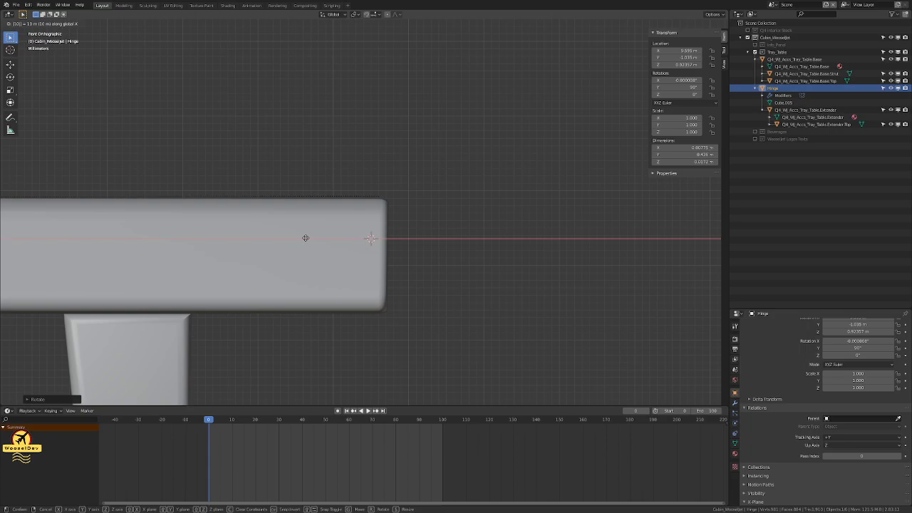
key("Return")
type("g")
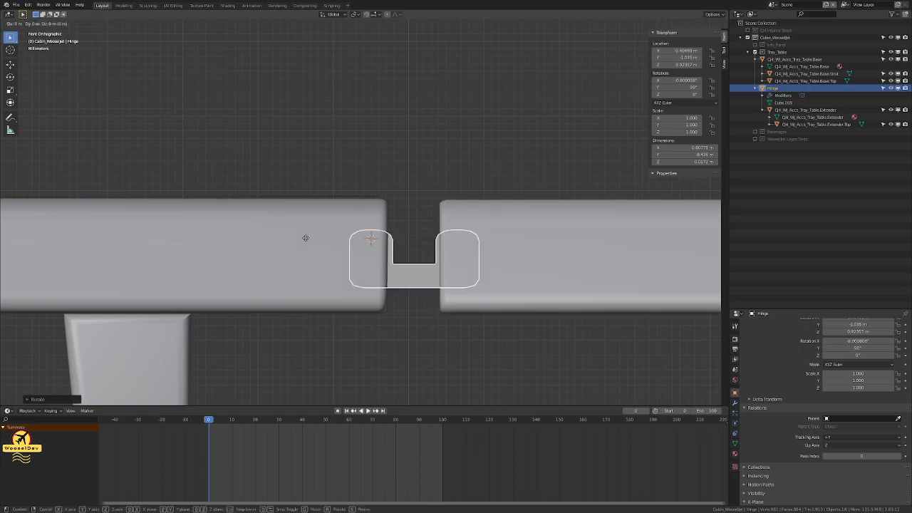
type("x-1")
key("Escape")
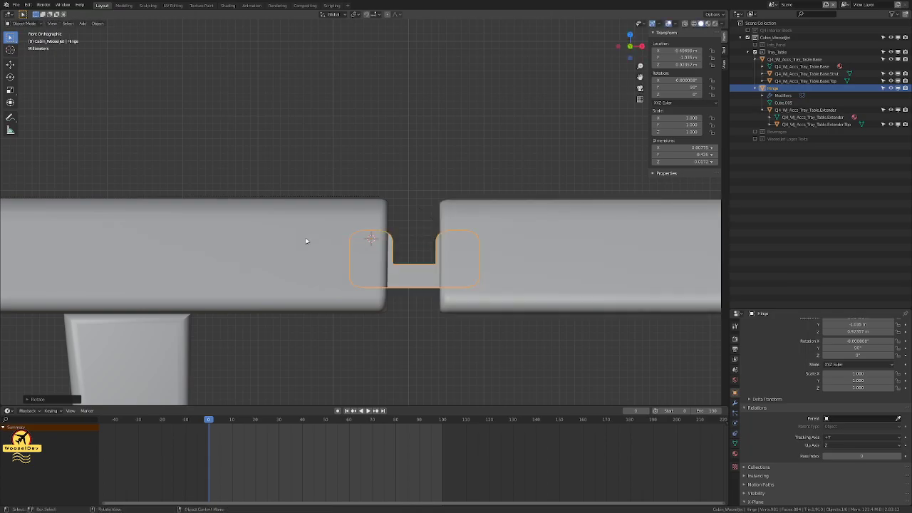
type("gx")
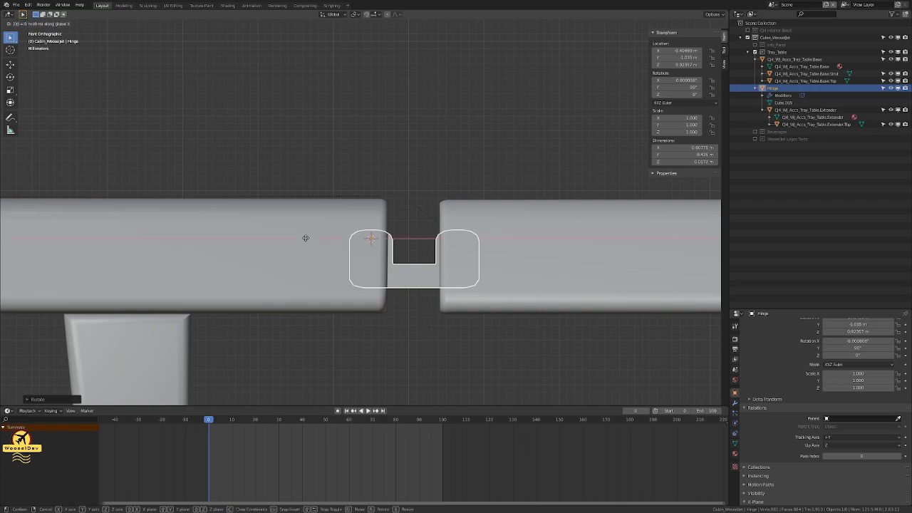
type("0.5")
key("Escape")
Step: Examine the gap between the unfolded tray halves in perspective, and inspect the hinge in front-view wireframe
left_click(407, 143)
scroll(446, 243, "up", 3)
scroll(450, 237, "down", 6)
scroll(450, 238, "down", 3)
middle_click_drag(450, 238, 460, 249)
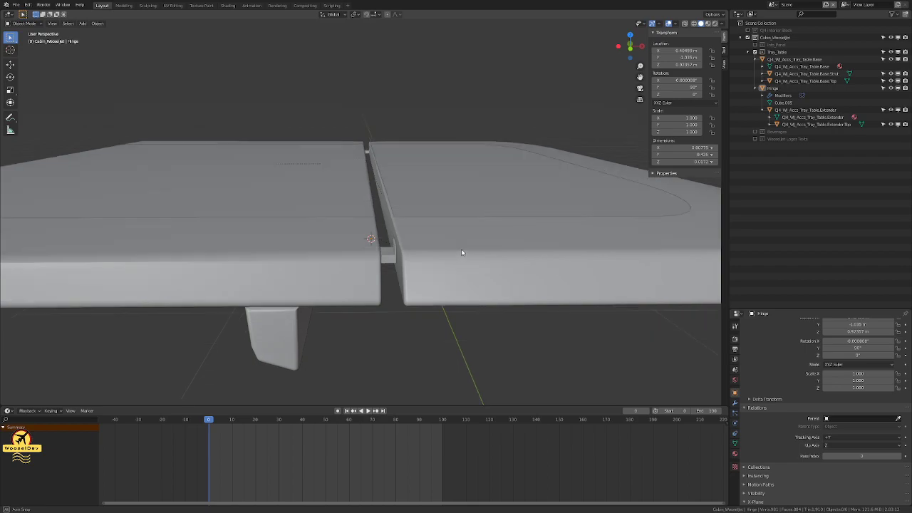
key("KP_1")
scroll(471, 238, "up", 1)
middle_click_drag(487, 235, 373, 210, "shift")
key("z")
left_click(297, 208)
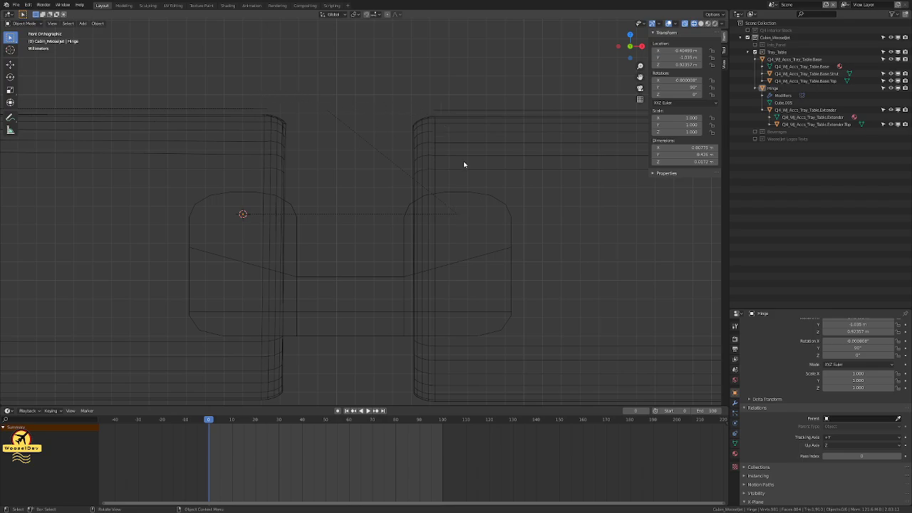
scroll(458, 189, "down", 2)
scroll(452, 191, "up", 1)
middle_click_drag(431, 202, 436, 144, "shift")
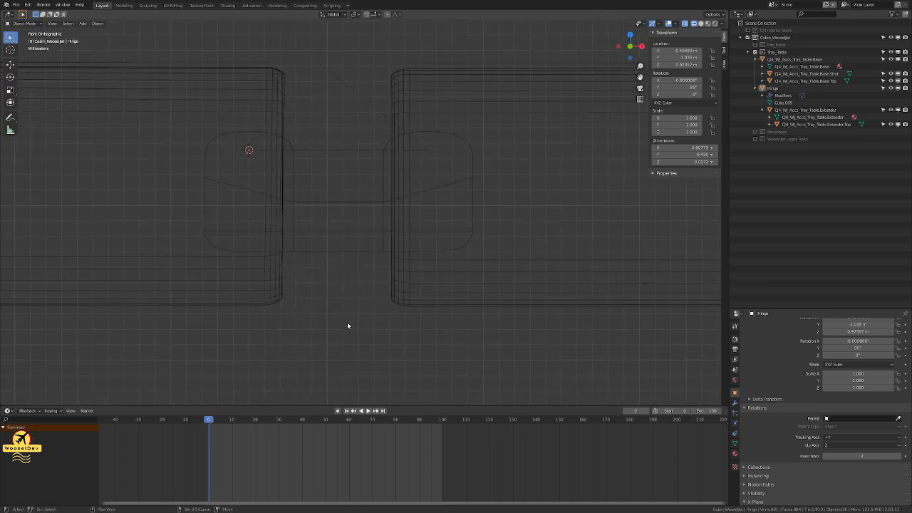
Step: Add a cube, scale it down to about 15 mm and place it just below the hinge gap as an alignment guide
key("shift+a")
mouse_move(347, 322)
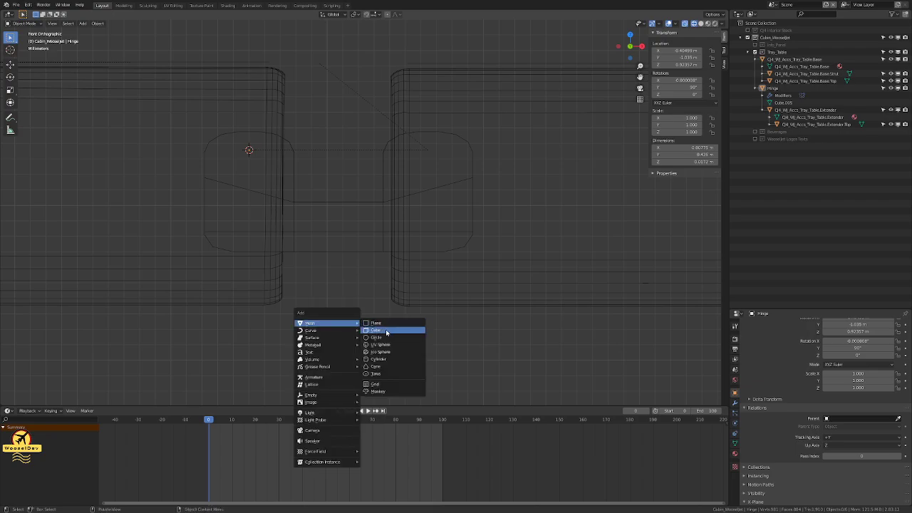
left_click(376, 331)
key("s")
left_click(332, 189)
key("s")
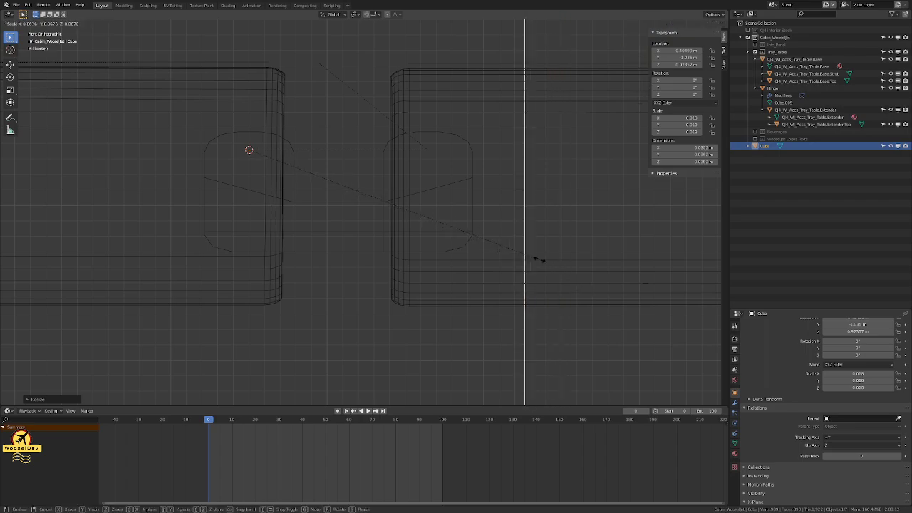
left_click(311, 160)
key("g")
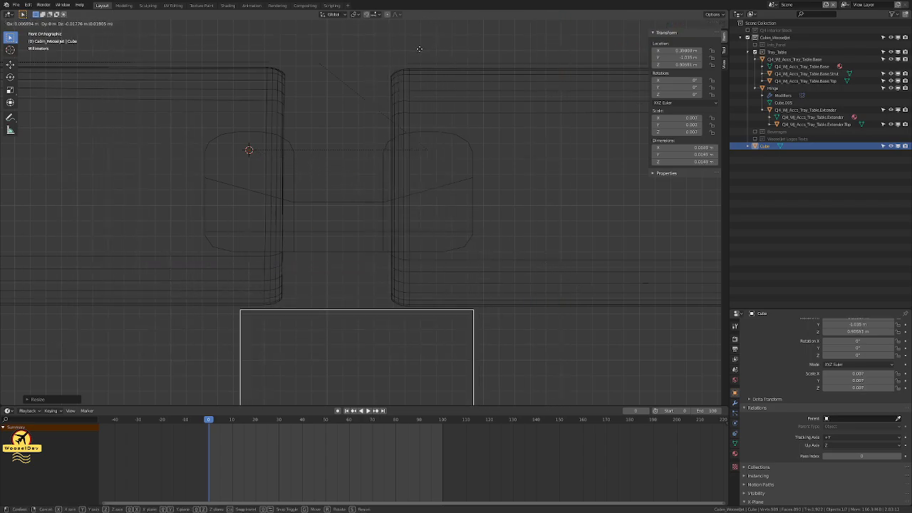
left_click(406, 50)
Step: Stretch the guide cube along X to about 52 mm so it spans beneath both tray halves
scroll(443, 110, "down", 3)
scroll(366, 187, "down", 2)
key("s")
key("x")
left_click(611, 190)
Step: Move the guide cube up about 0.3 mm so its top edge meets the underside of the tray base
scroll(273, 208, "up", 5)
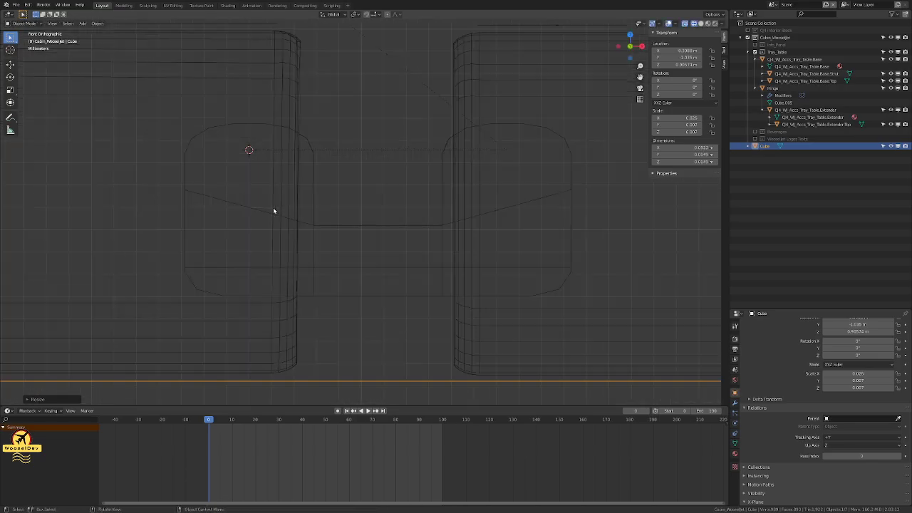
scroll(343, 121, "up", 2)
middle_click_drag(361, 185, 306, 135, "shift")
middle_click_drag(213, 144, 412, 226, "shift")
scroll(412, 179, "up", 2)
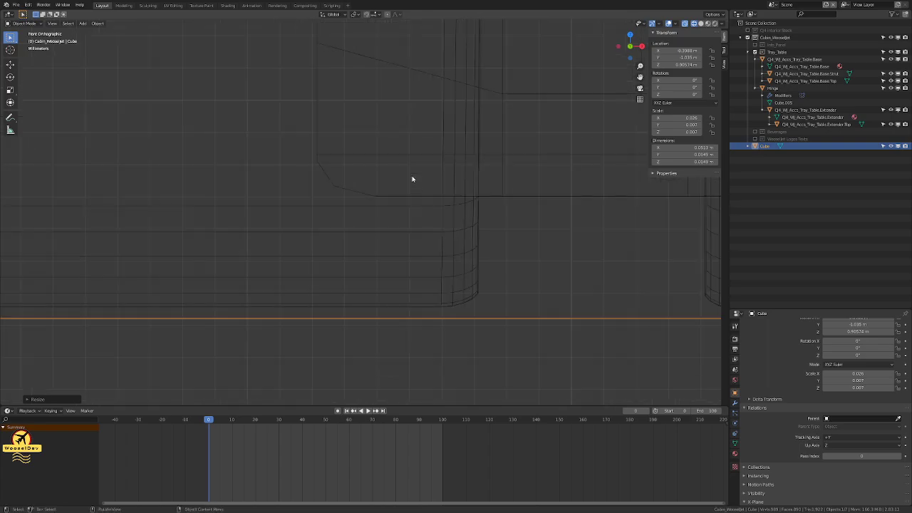
key("g")
left_click(403, 303)
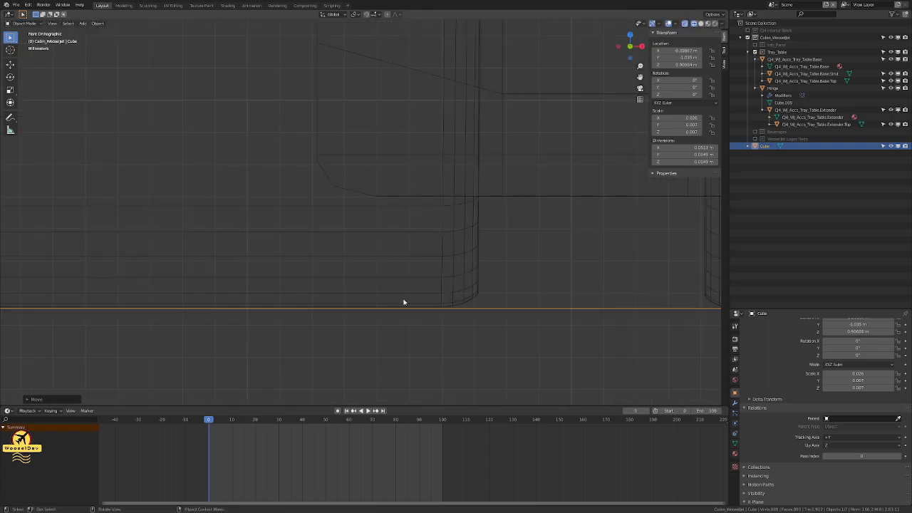
Step: Move the extender up about 0.09 mm along Z to align its underside with the guide cube's top edge
middle_click_drag(487, 400, 440, 305, "shift")
scroll(391, 190, "up", 5)
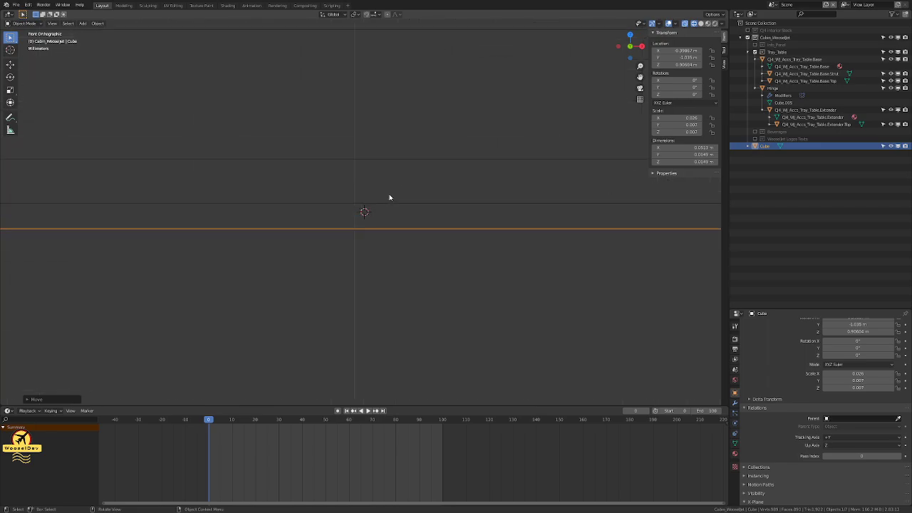
scroll(389, 189, "down", 3)
scroll(391, 174, "down", 5)
scroll(564, 212, "up", 6)
scroll(504, 231, "down", 5)
right_click(464, 218, "shift")
scroll(418, 189, "up", 3)
left_click(330, 159)
scroll(300, 157, "up", 2)
middle_click_drag(300, 159, 434, 195, "shift")
scroll(466, 195, "up", 2)
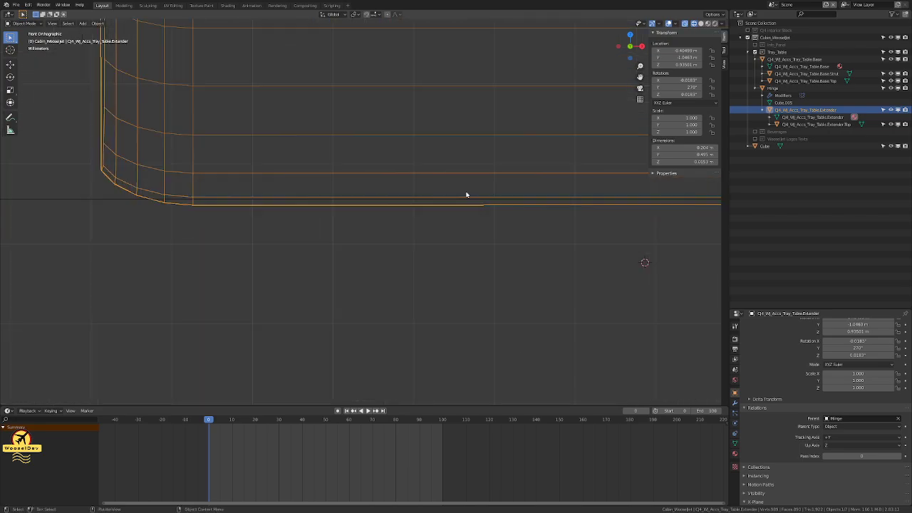
key("g")
key("z")
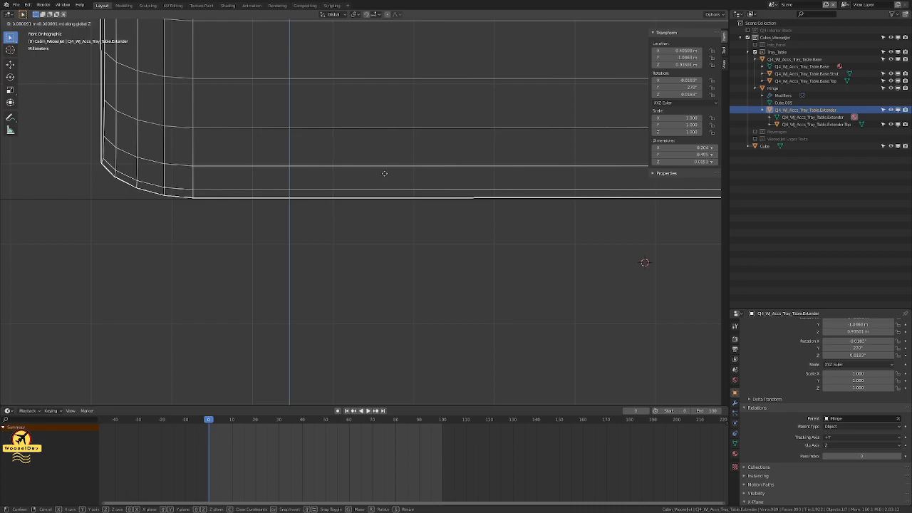
left_click(383, 173)
Step: Examine the alignment of the base and extender edges and the hinge position in wireframe
scroll(318, 180, "down", 3)
middle_click_drag(318, 181, 331, 186, "shift")
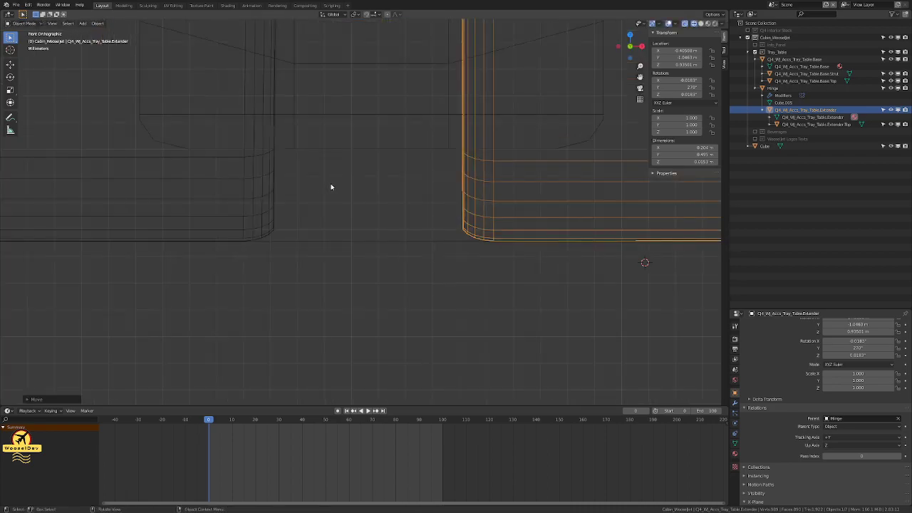
scroll(330, 187, "down", 8)
middle_click_drag(511, 204, 225, 175, "shift")
left_click(353, 114)
scroll(337, 135, "up", 2)
scroll(336, 138, "up", 6)
middle_click_drag(293, 229, 481, 287, "shift")
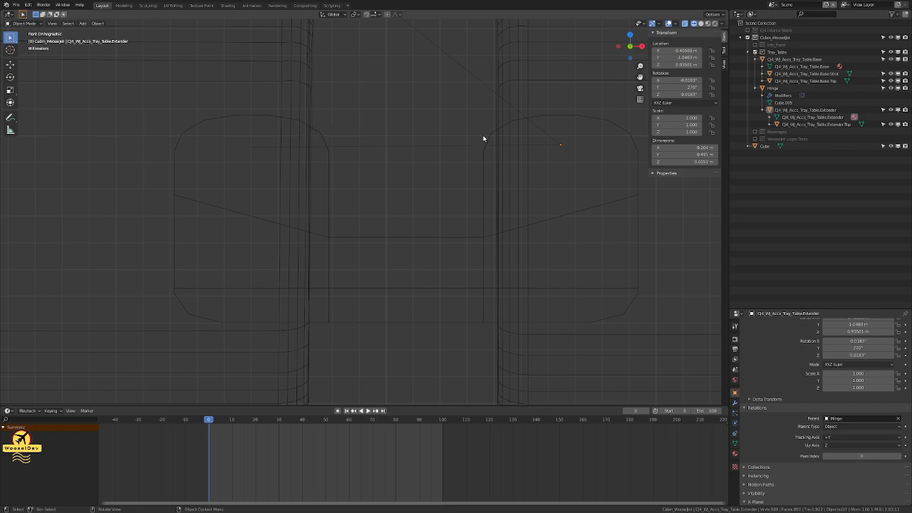
scroll(381, 127, "down", 2)
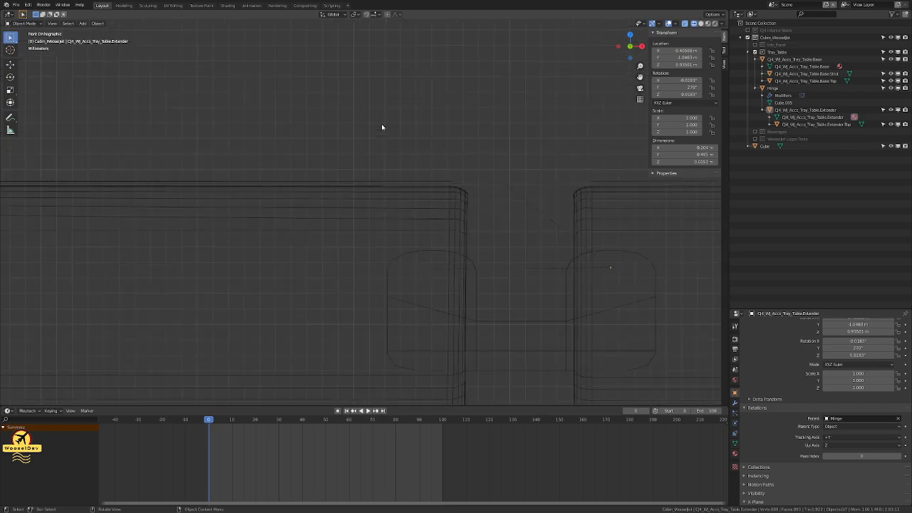
middle_click_drag(497, 246, 264, 164, "shift")
Step: Save the file with the extender selected, and try clearing the extender's Hinge parent
left_click(403, 178)
left_click(480, 185)
left_click(470, 148)
key("ctrl+s")
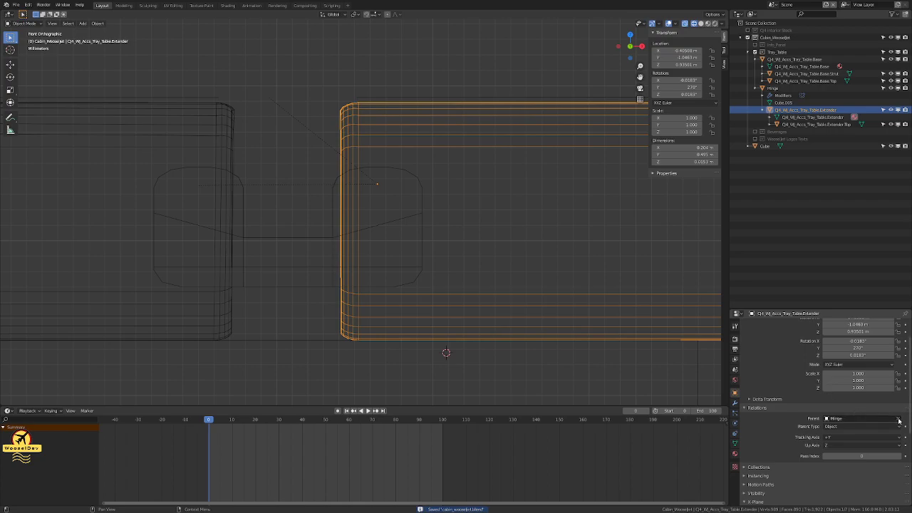
left_click(897, 419)
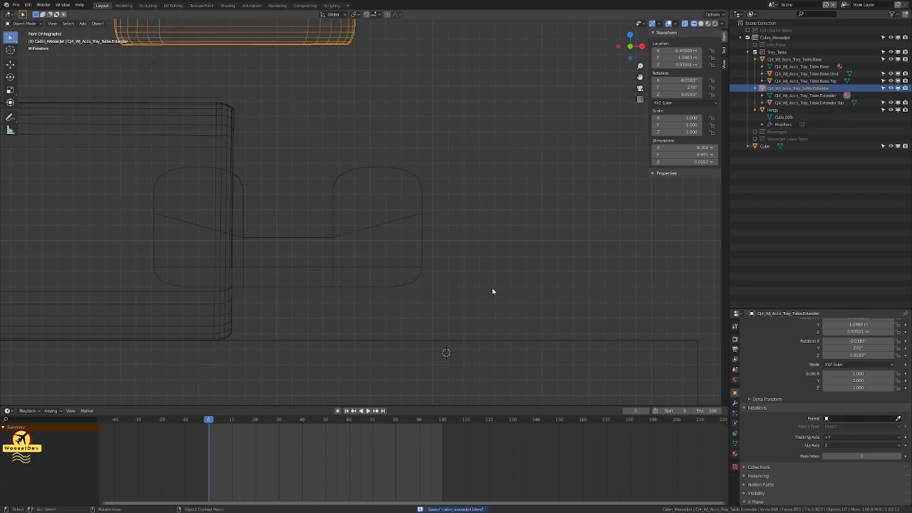
key("ctrl+z")
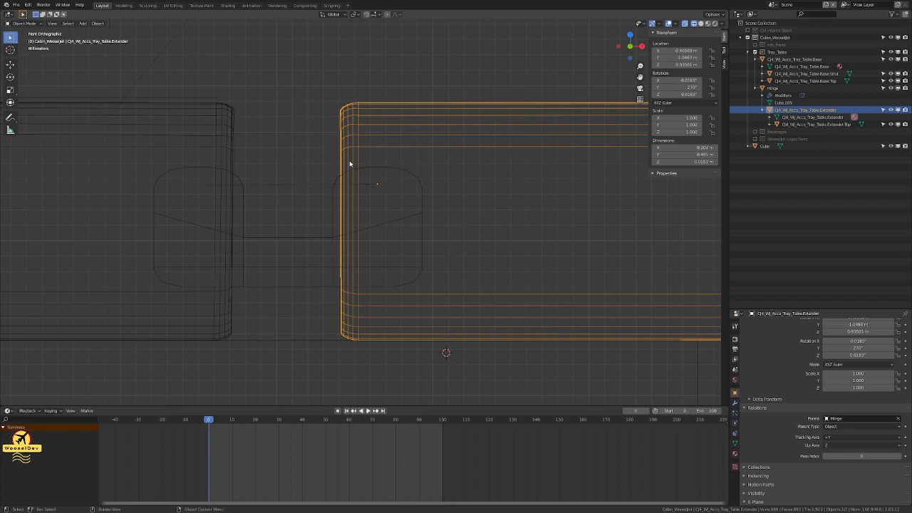
Step: Parent the extender to the hinge using Object (Keep Transform)
left_click(410, 193)
left_click(371, 145)
left_click(335, 200, "shift")
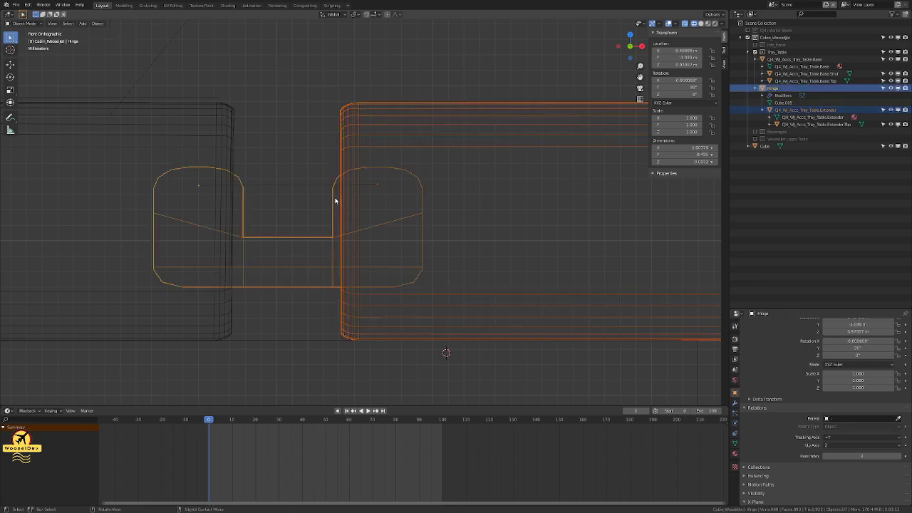
key("ctrl+p")
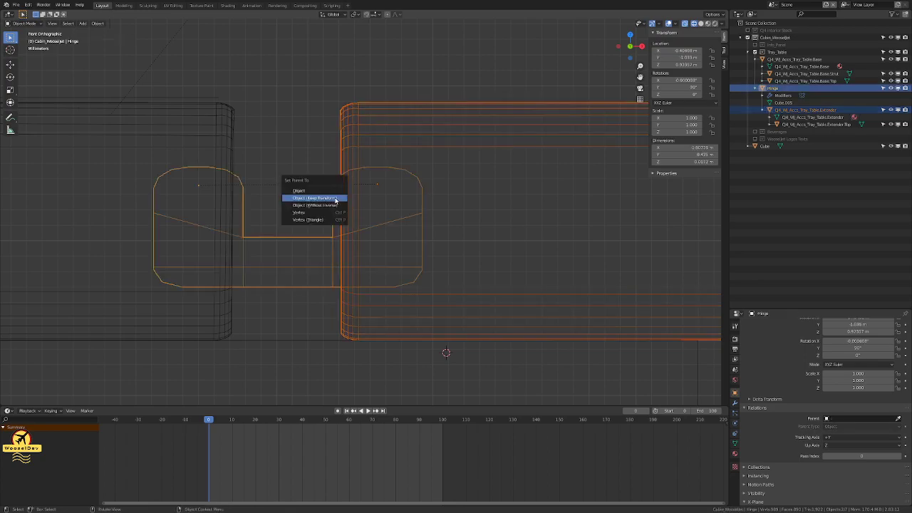
left_click(334, 199)
left_click(332, 69)
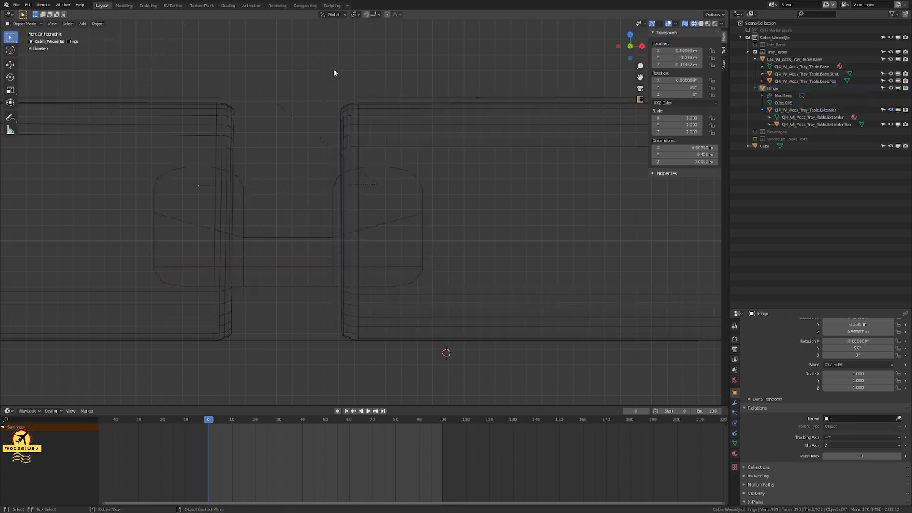
Step: Snap the 3D cursor to the hinge's pivot and test-rotate the hinge with its parented extender
left_click(187, 181)
key("grave")
left_click(182, 210)
scroll(279, 224, "down", 1)
middle_click_drag(343, 262, 117, 105, "shift")
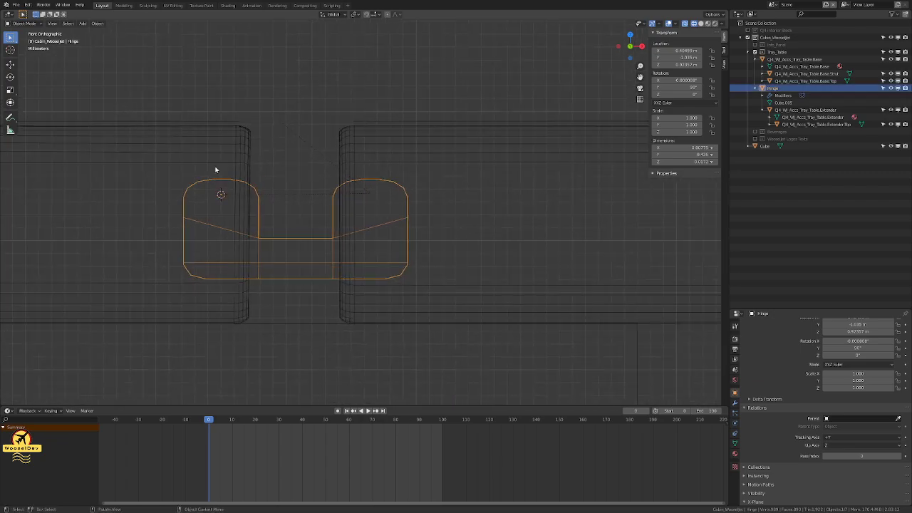
key("Tab")
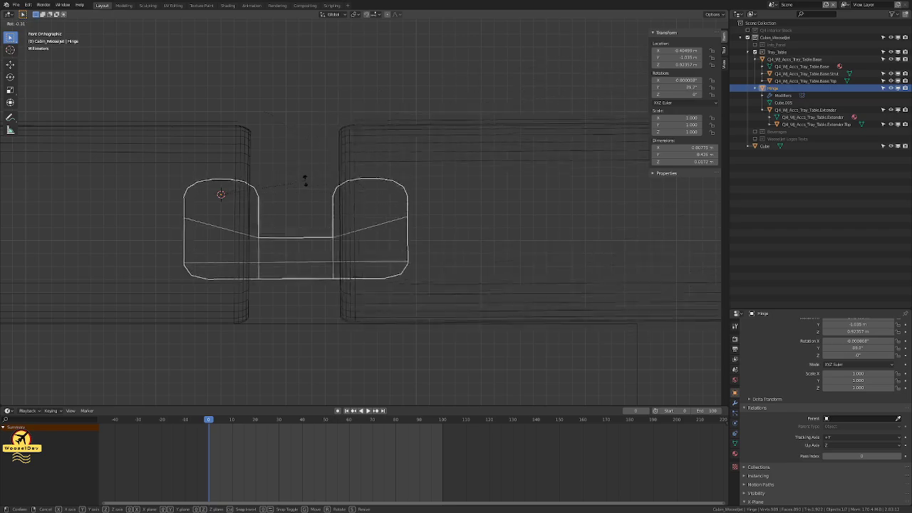
key("Tab")
Step: Delete the guide cube beneath the tray table and save the file
left_click(294, 335)
key("x")
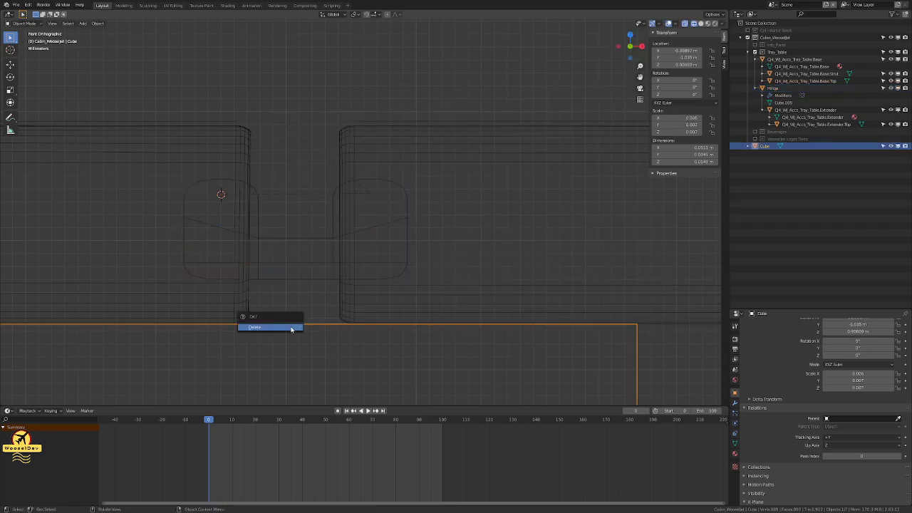
left_click(294, 325)
key("ctrl+s")
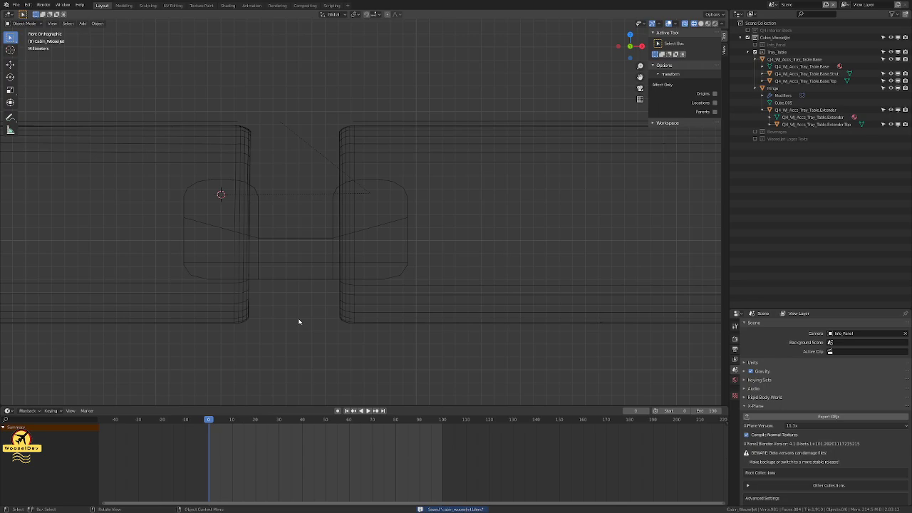
Step: Slide the hinge about 6 mm toward the base along X so the extender nearly closes the gap
left_click(257, 230)
key("g")
key("x")
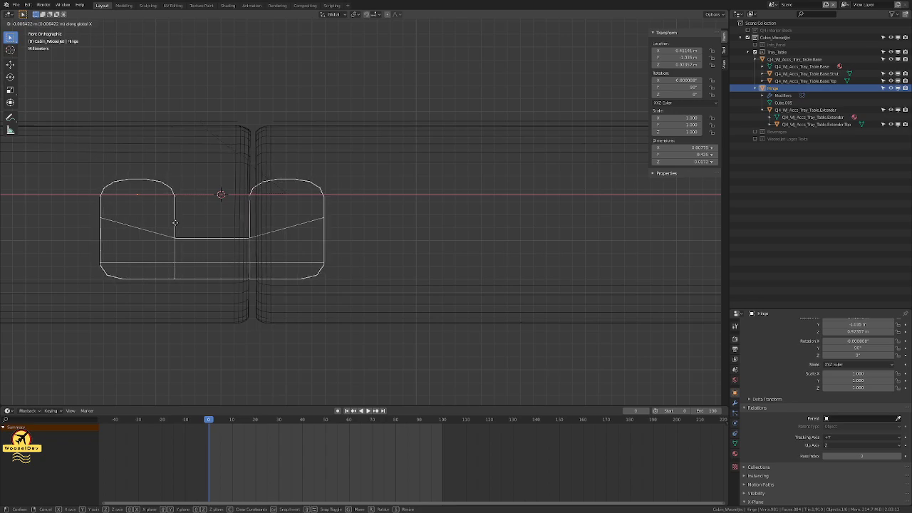
left_click(174, 223)
scroll(189, 191, "up", 5)
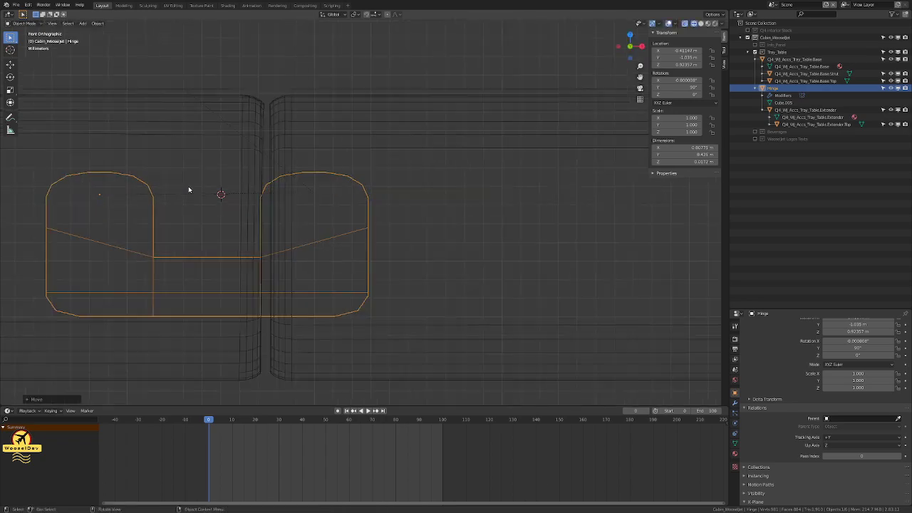
key("g")
key("x")
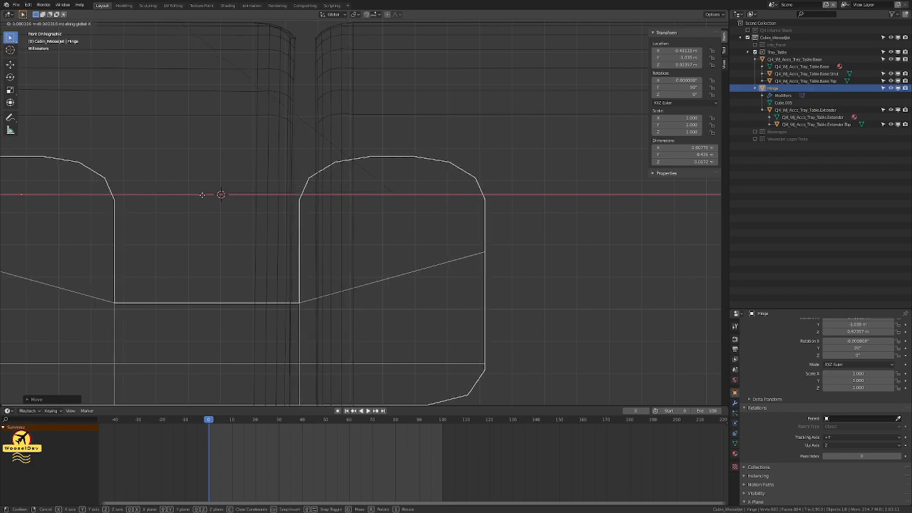
left_click(203, 194)
Step: Examine the closed tray table and its seam in solid shading
scroll(213, 197, "down", 4)
key("z")
left_click(256, 197)
scroll(260, 199, "down", 4)
middle_click_drag(266, 197, 342, 255)
scroll(286, 273, "down", 4)
scroll(340, 256, "down", 4)
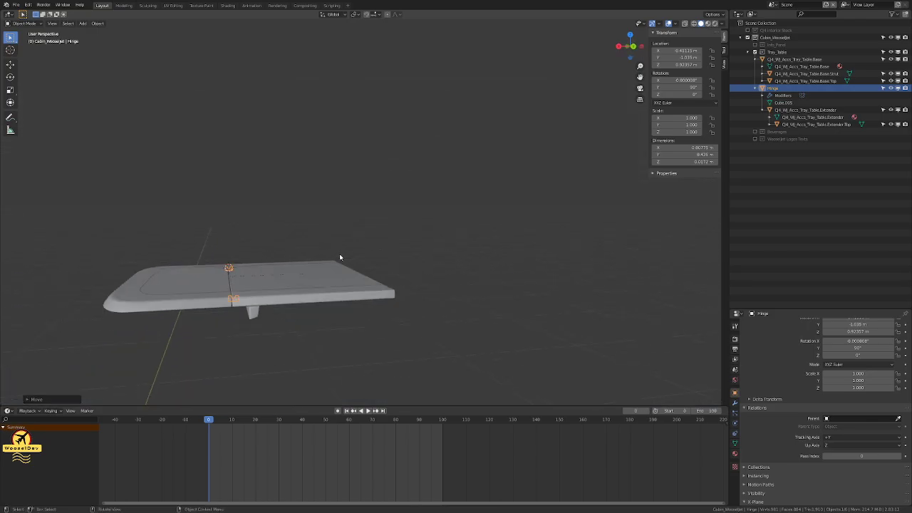
left_click(257, 206)
scroll(223, 246, "up", 3)
Step: Show the stock interior collection, inspect the closed table against the seat and side ledge, and save the file
left_click(747, 30)
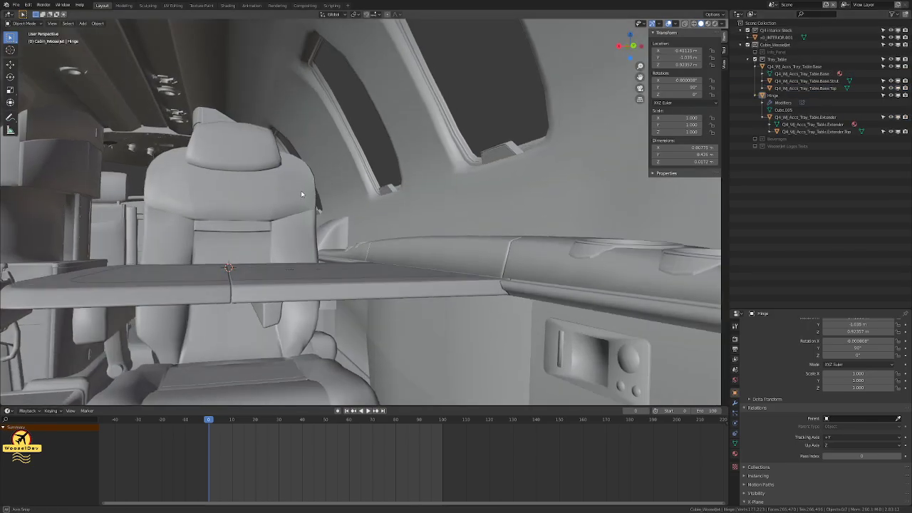
middle_click_drag(301, 193, 305, 218)
scroll(290, 249, "up", 5)
scroll(294, 247, "up", 4)
scroll(289, 247, "down", 6)
middle_click_drag(267, 265, 258, 165)
scroll(257, 165, "down", 5)
key("ctrl+s")
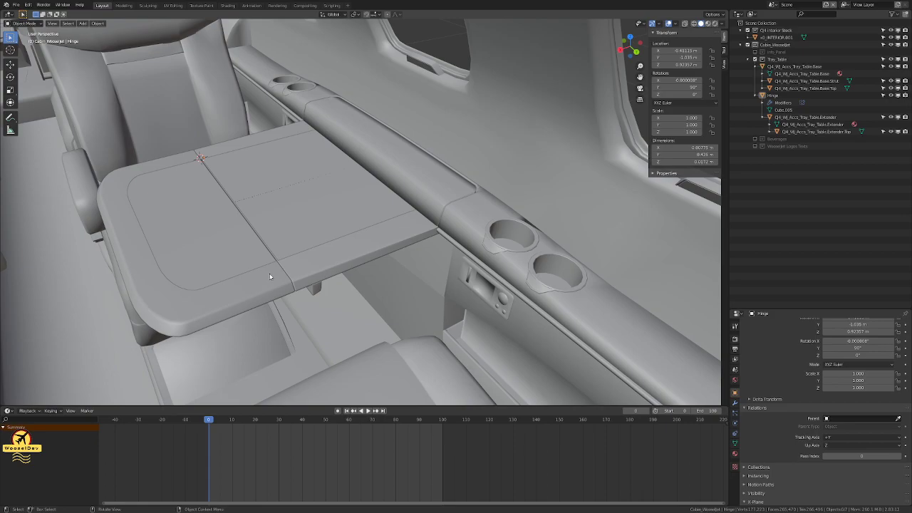
Step: Examine the table's fit from several angles between the cabin seats, and hide the stock interior collection
middle_click_drag(165, 179, 124, 177)
scroll(260, 200, "up", 5)
scroll(260, 200, "down", 5)
scroll(214, 183, "down", 5)
scroll(356, 201, "down", 4)
scroll(356, 204, "up", 4)
middle_click_drag(400, 205, 172, 213)
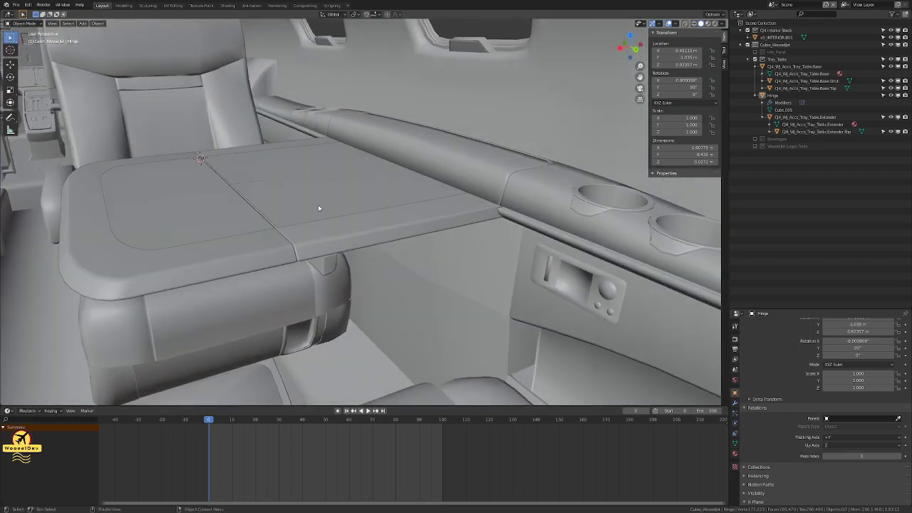
middle_click_drag(318, 208, 367, 209)
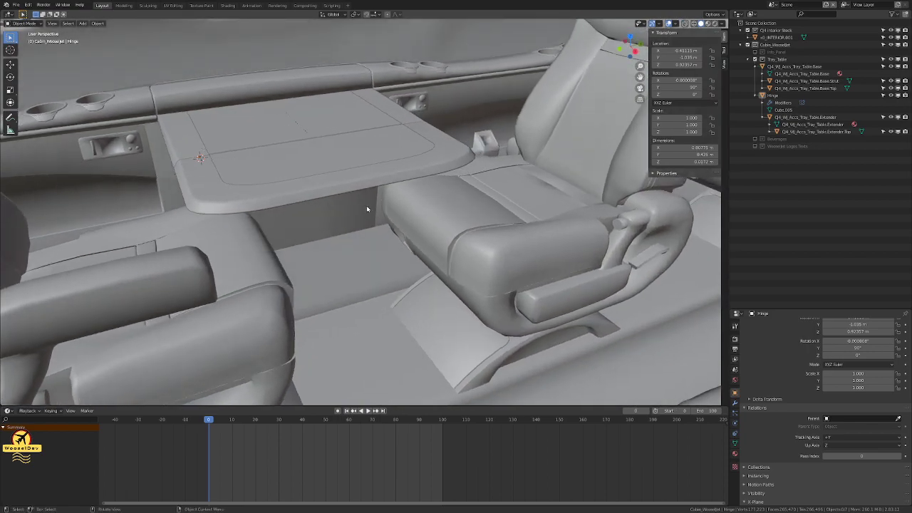
left_click(747, 30)
Step: Examine the closed hinge joint between base and extender from the front in wireframe
scroll(319, 160, "down", 1)
scroll(320, 160, "up", 4)
middle_click_drag(280, 195, 372, 166)
key("KP_1")
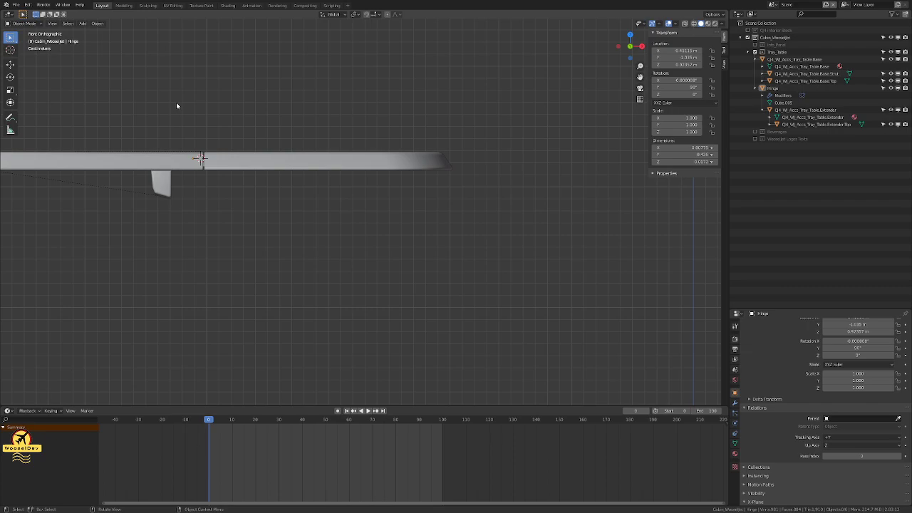
scroll(178, 103, "up", 10)
scroll(183, 117, "up", 1)
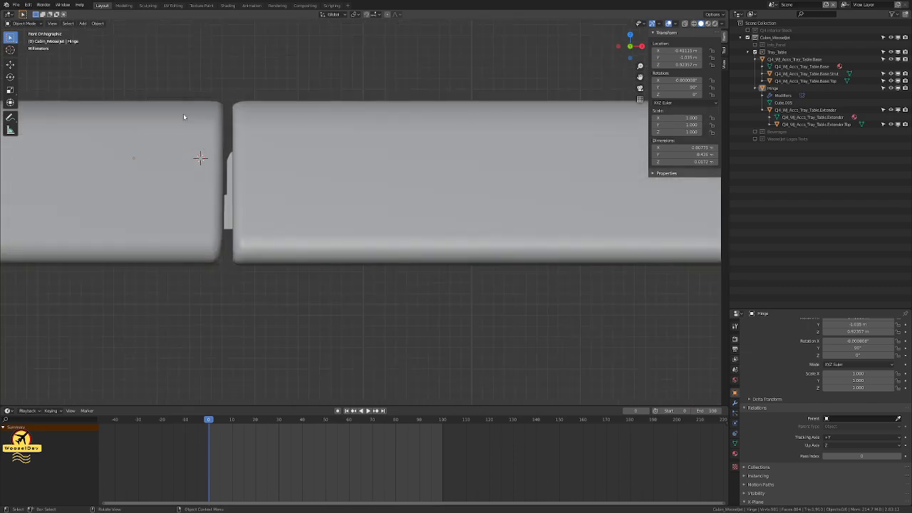
key("z")
left_click(135, 116)
scroll(180, 162, "up", 4)
scroll(180, 163, "down", 1)
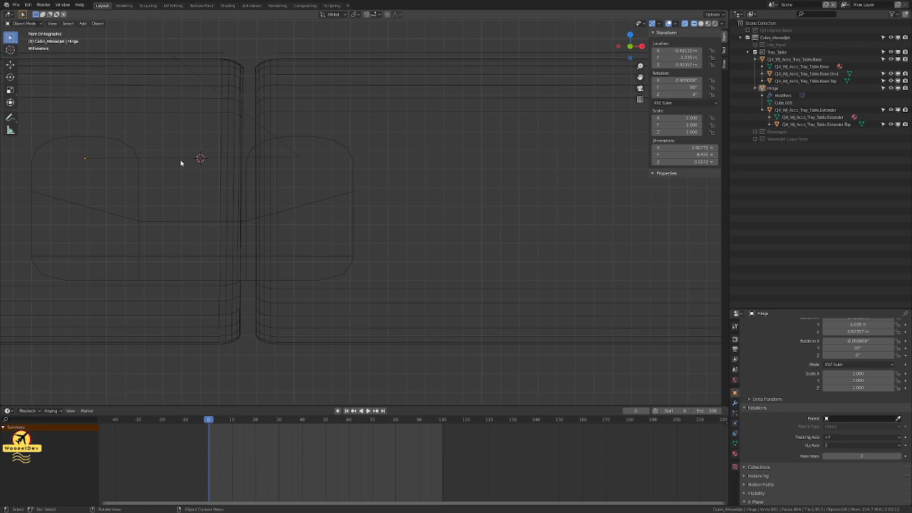
Step: Undo the hinge's moves along X
key("ctrl+z")
key("ctrl+z")
key("ctrl+z")
key("ctrl+z")
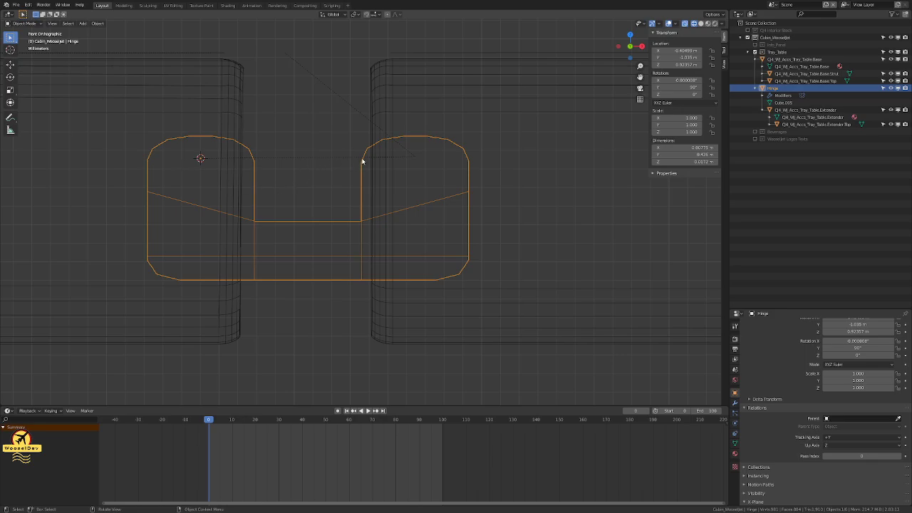
Step: Enter edit mode on the hinge and try moving its extender-side inner vertices about 0.7 mm along X
key("Tab")
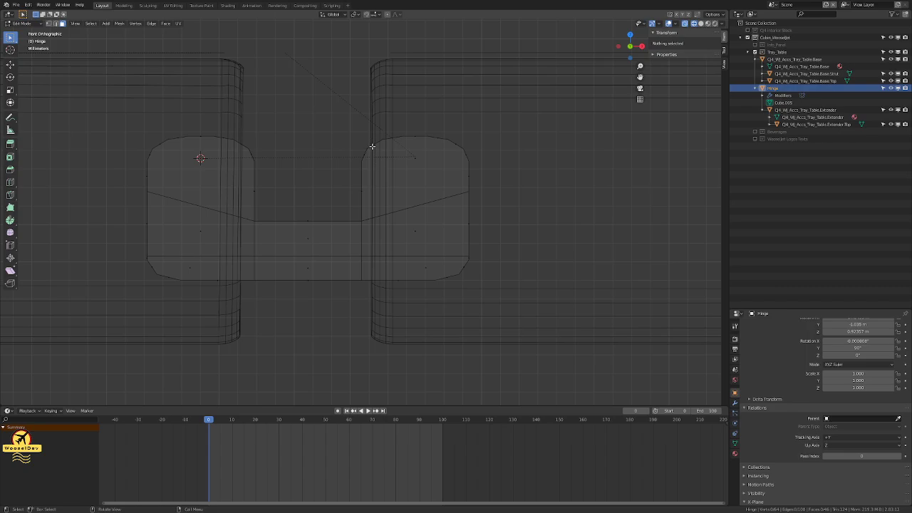
key("2")
left_click_drag(340, 125, 368, 290)
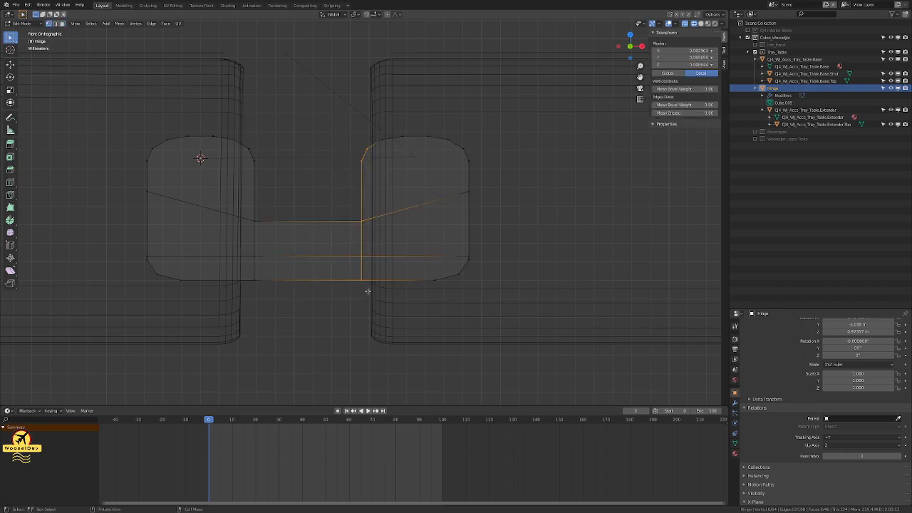
key("g")
key("x")
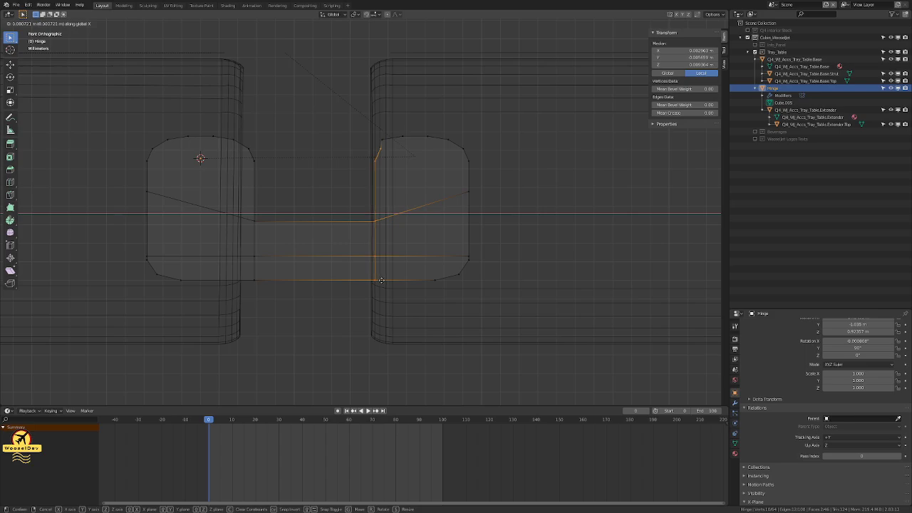
left_click(381, 280)
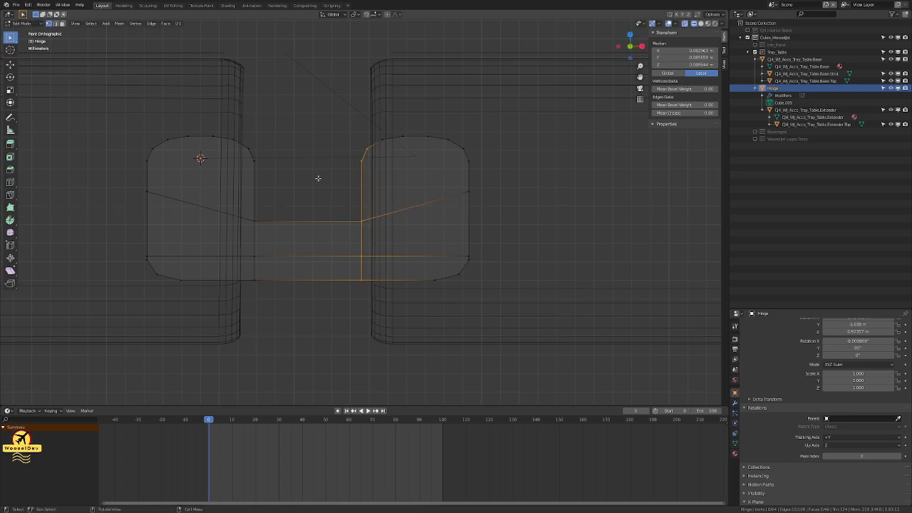
Step: Try to widen the hinge's bridge section along X by scaling its inner vertices
key("alt+a")
left_click_drag(229, 118, 385, 312)
key("s")
key("x")
key("0")
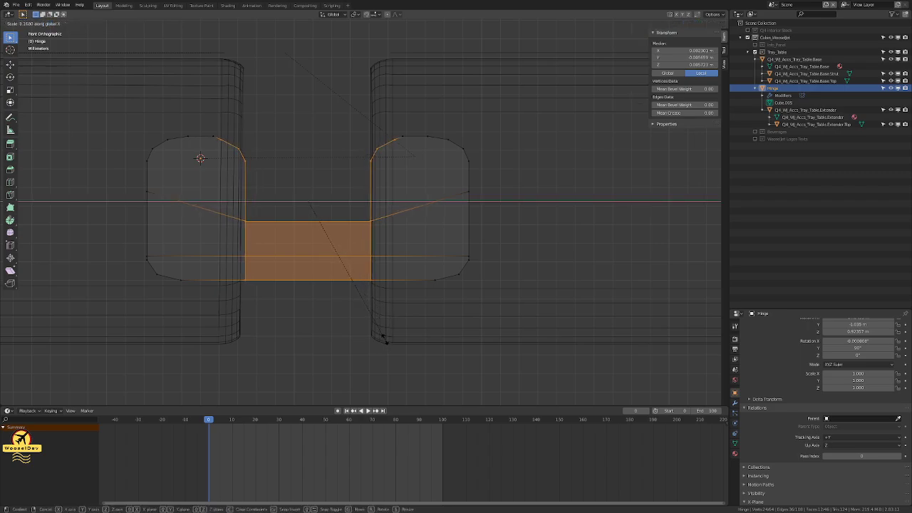
key("Escape")
left_click(207, 118)
left_click_drag(195, 107, 412, 316)
key("s")
key("x")
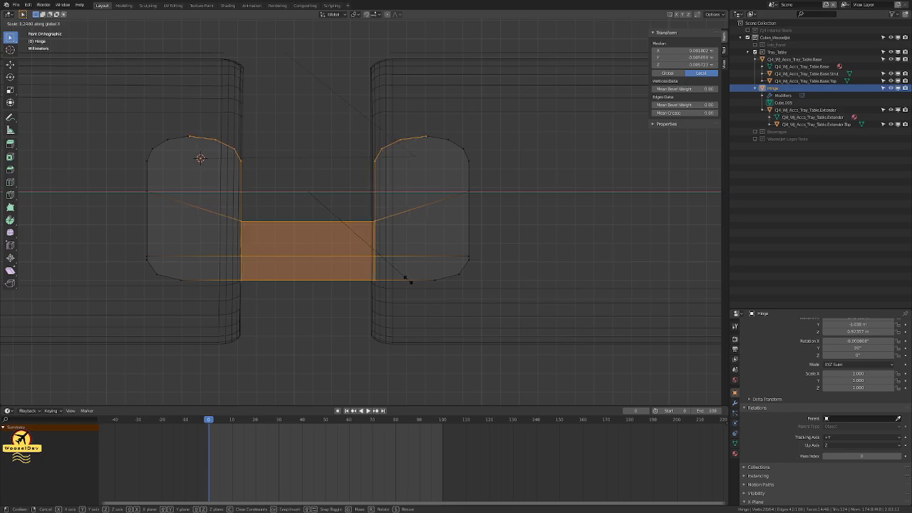
right_click(412, 286)
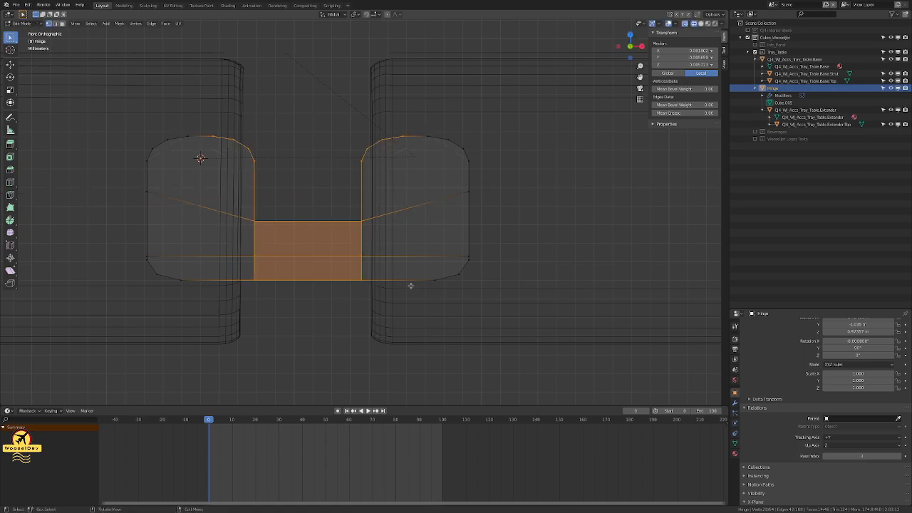
Step: Try widening the bridge along X with more of the hinge arms' curved top vertices included
key("alt+a")
left_click_drag(185, 103, 436, 330)
key("s")
key("x")
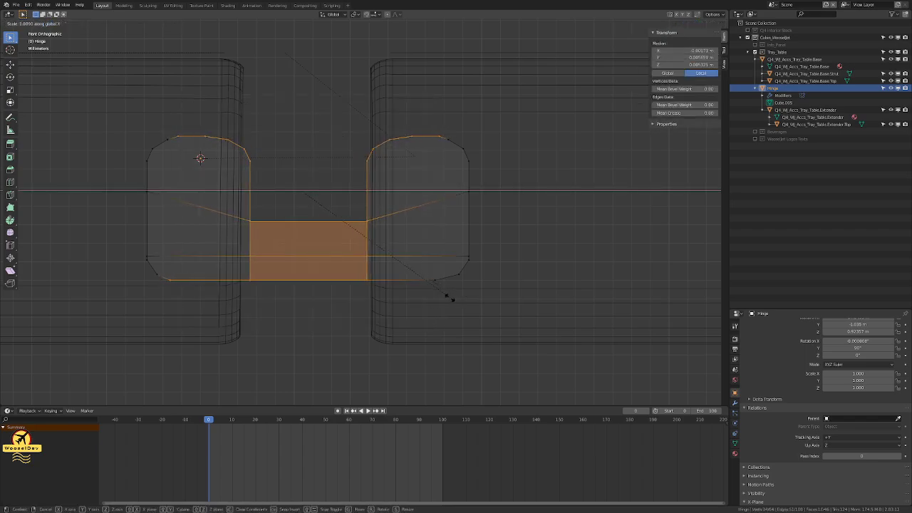
left_click(452, 299)
left_click(541, 203)
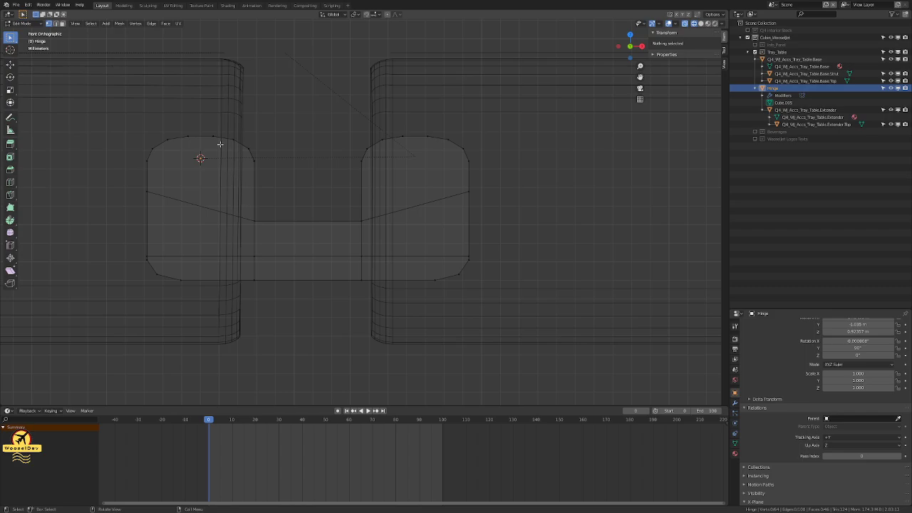
left_click_drag(207, 113, 409, 311)
key("s")
key("x")
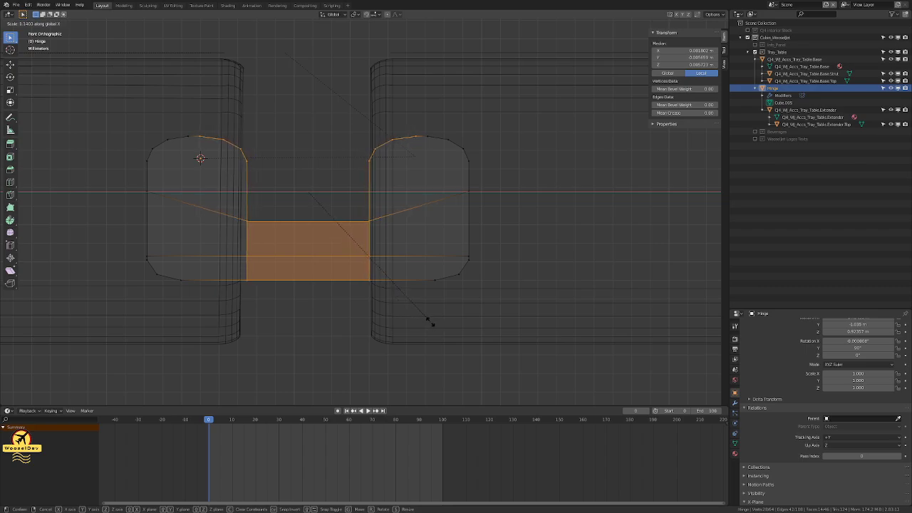
left_click(430, 322)
Step: Scale the hinge's bridge and inner arm vertices along X by about 1.3 so the arms sit inside both table halves
left_click(318, 320)
left_click_drag(215, 114, 401, 325)
key("s")
key("x")
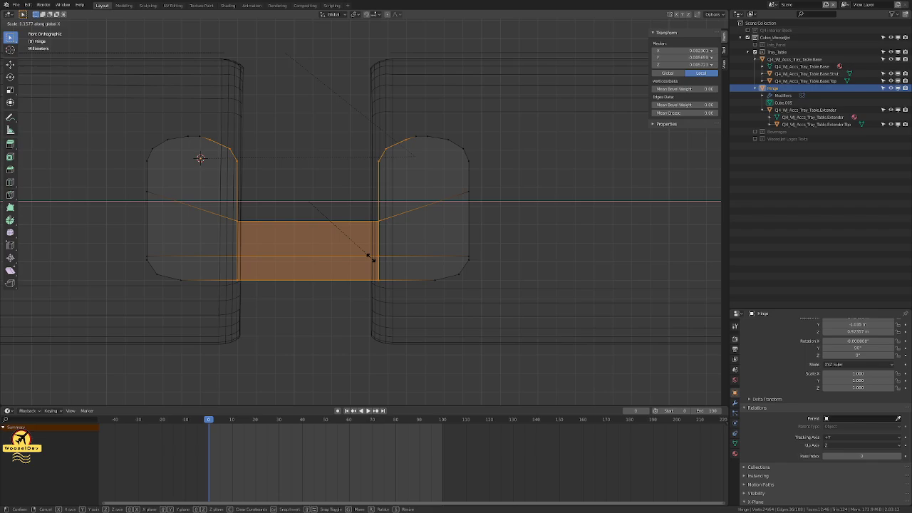
left_click(368, 256)
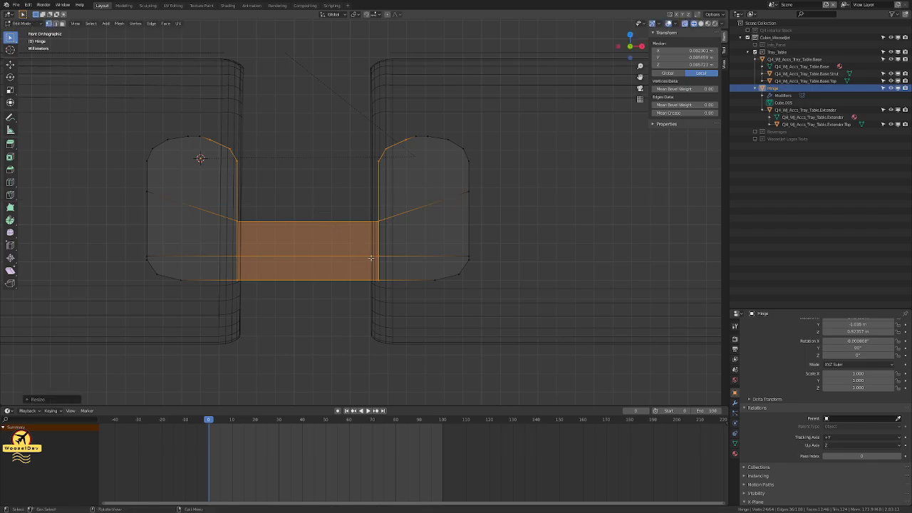
Step: Scale the top vertices of both hinge arms outward along X by about 1.06 to even out their curves
left_click(409, 128)
left_click_drag(411, 129, 430, 142)
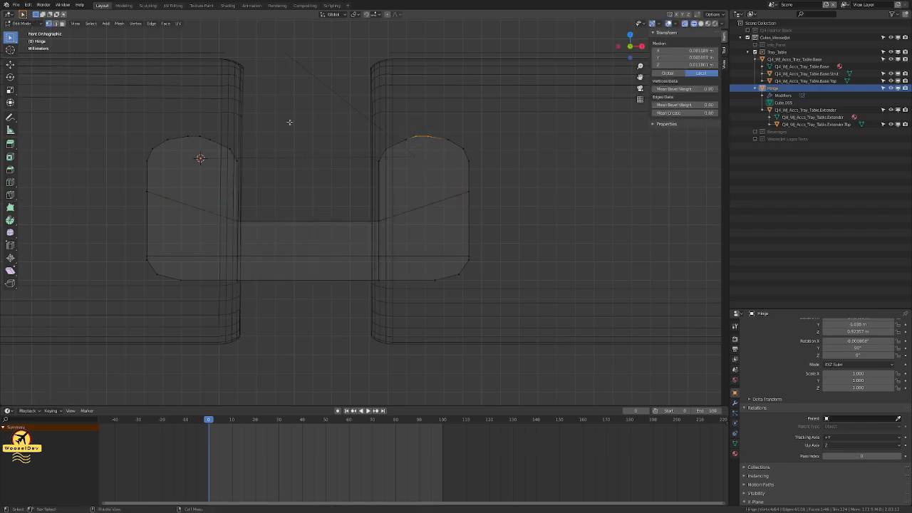
left_click_drag(179, 126, 202, 141, "shift")
key("s")
key("x")
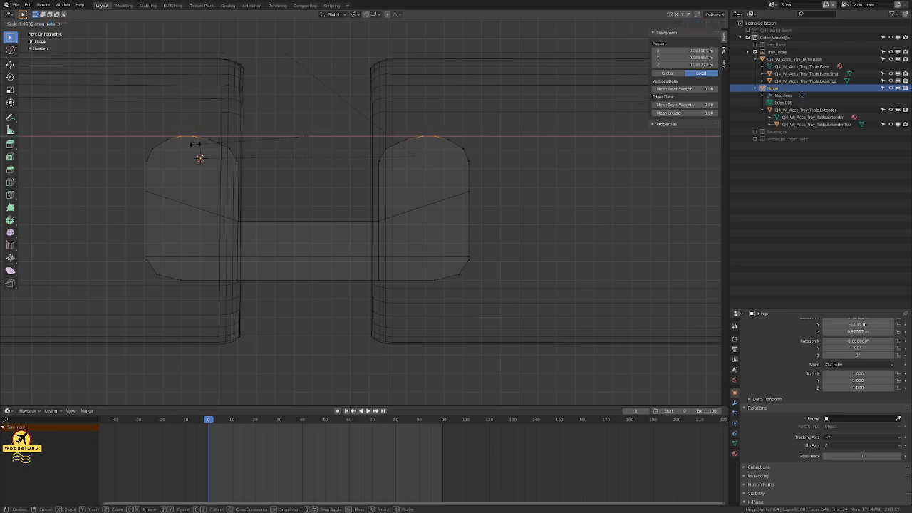
left_click(196, 145)
key("alt+a")
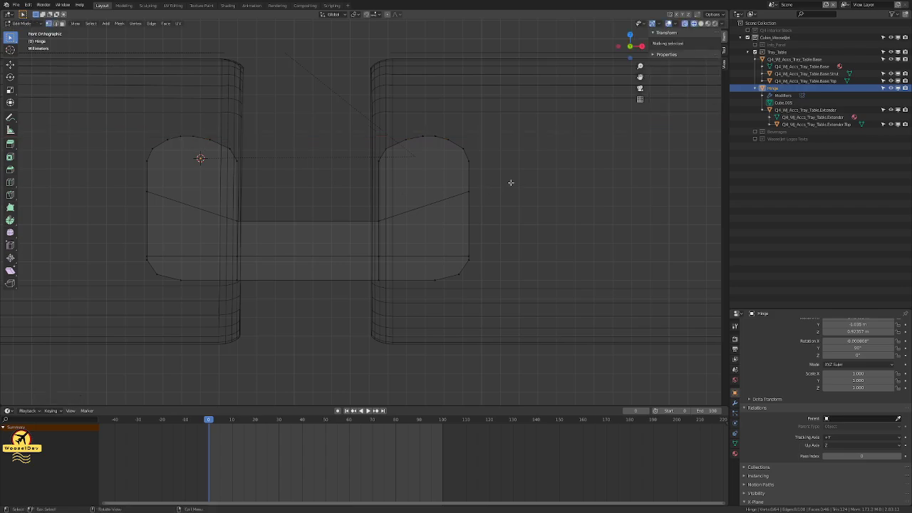
Step: Leave the hinge's edit mode with nothing selected and save the file
key("Tab")
key("alt+a")
key("ctrl+s")
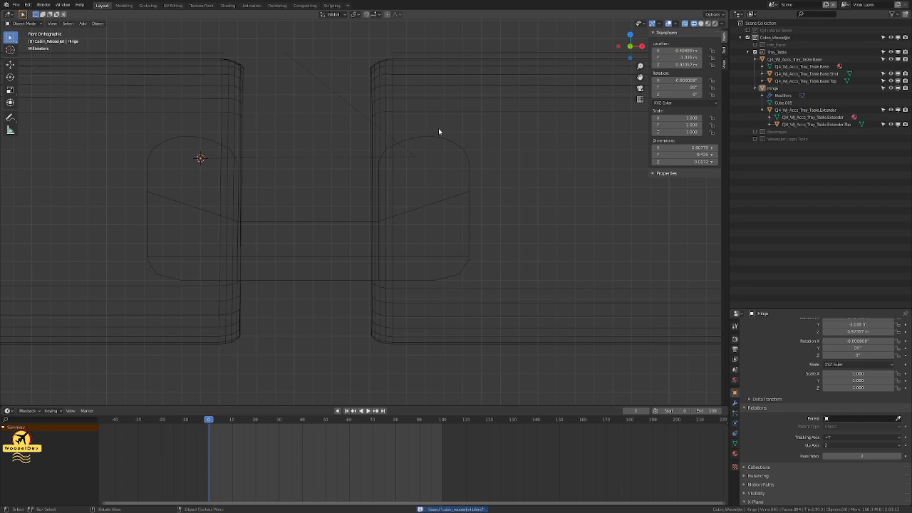
Step: Check the hinge between the two table halves in solid shading, return to wireframe and save the file
key("z")
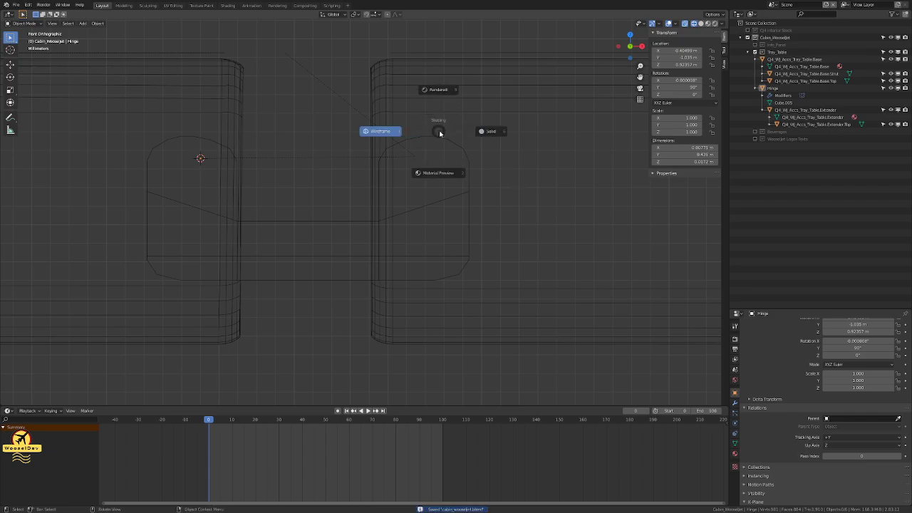
left_click(443, 138)
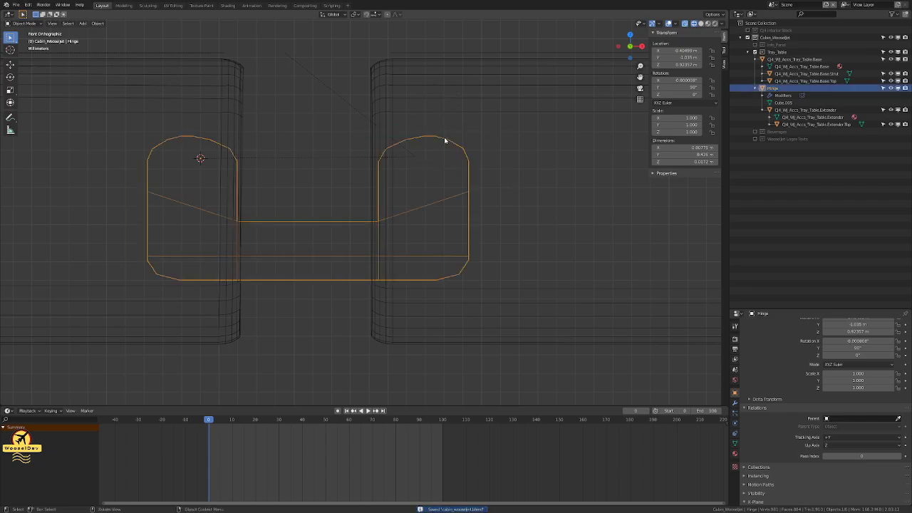
key("ctrl+a")
left_click(443, 139)
left_click(457, 135)
key("z")
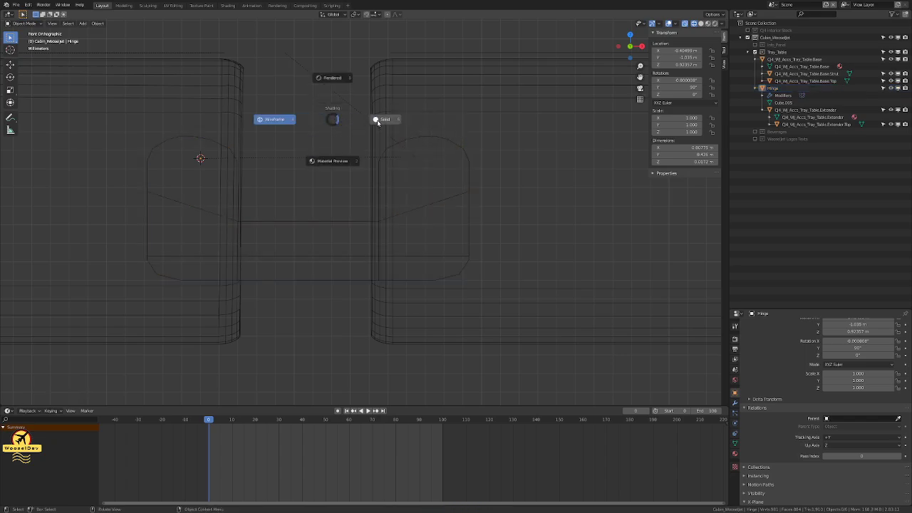
left_click(334, 133)
key("z")
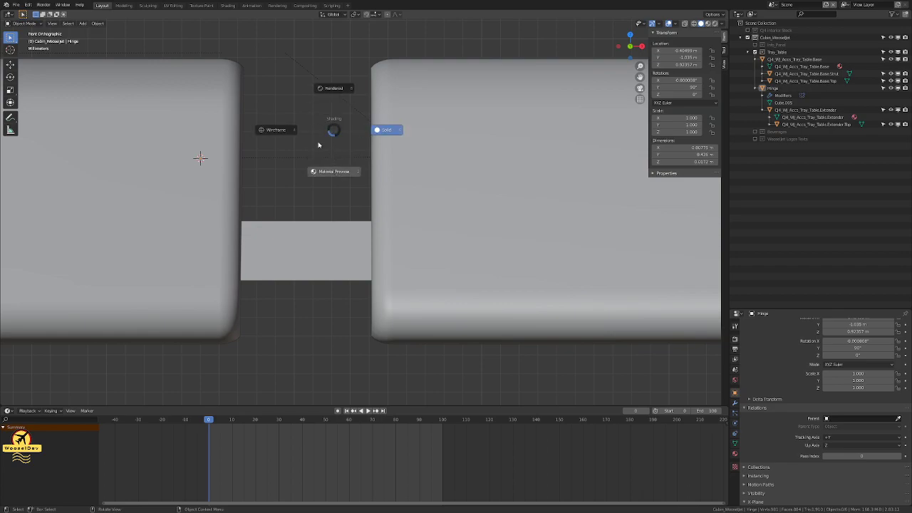
left_click(267, 128)
key("ctrl+s")
Step: Try rotating the hinge with the extender about its pivot in front view, leave it deselected and save the file
left_click(195, 139)
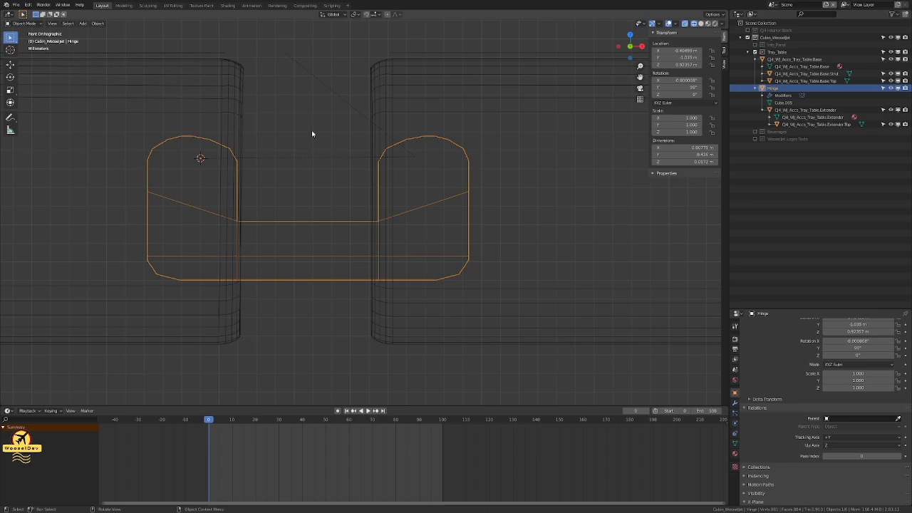
scroll(312, 129, "down", 4)
key("r")
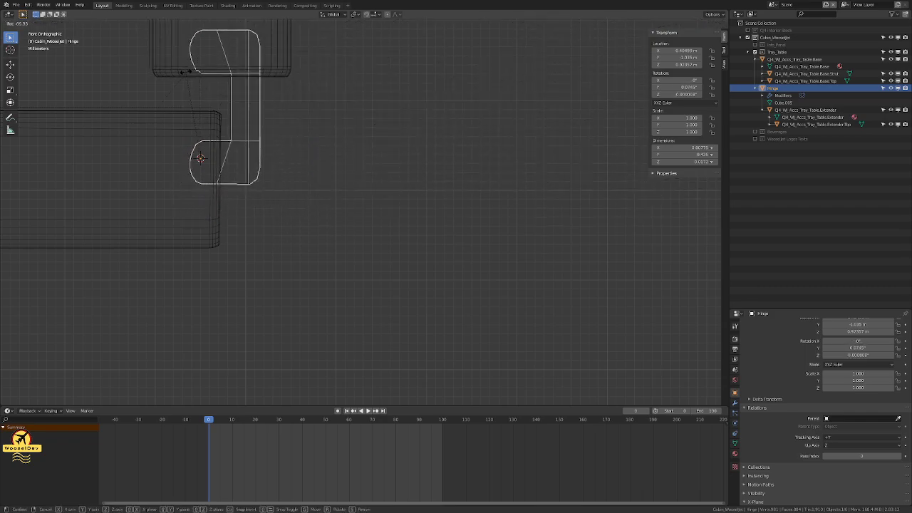
right_click(186, 72)
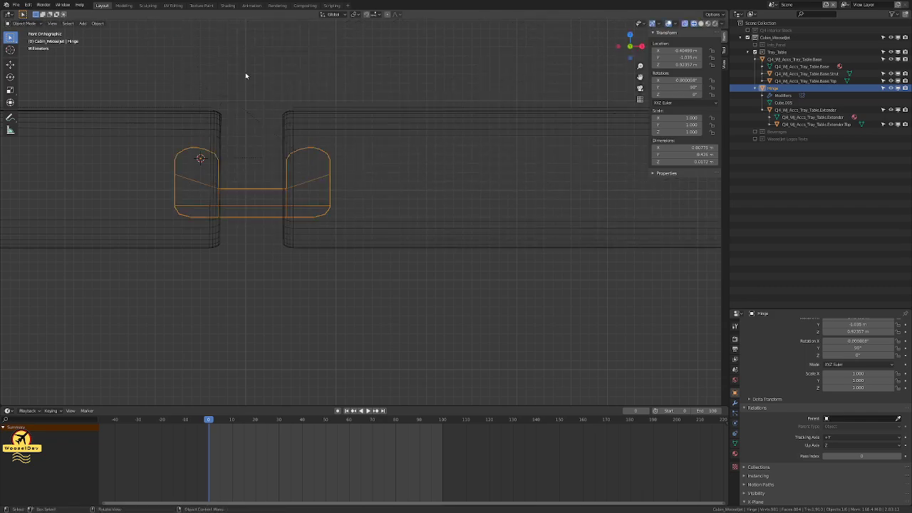
key("alt+a")
key("ctrl+s")
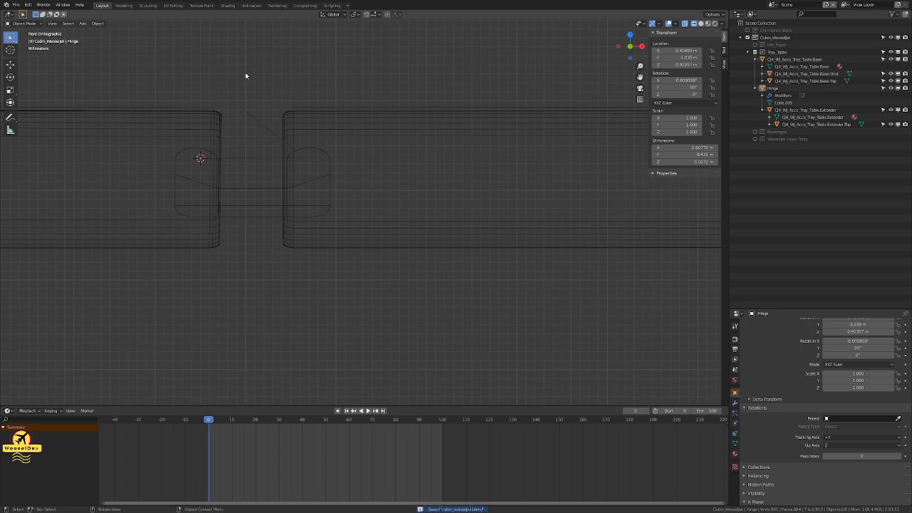
Step: Examine the gap and hinge bridge between the table halves in solid and wireframe shading
key("z")
left_click(303, 79)
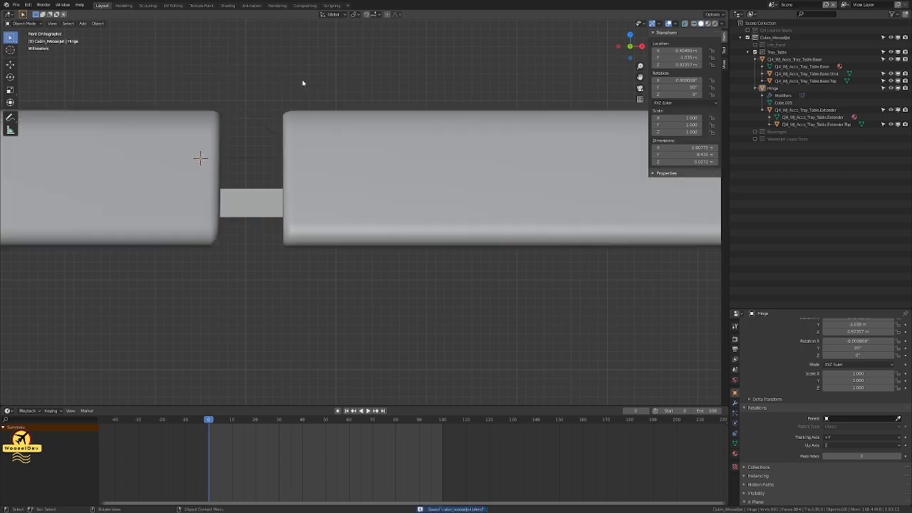
key("z")
left_click(254, 78)
scroll(255, 75, "down", 2)
middle_click_drag(334, 122, 362, 171, "shift")
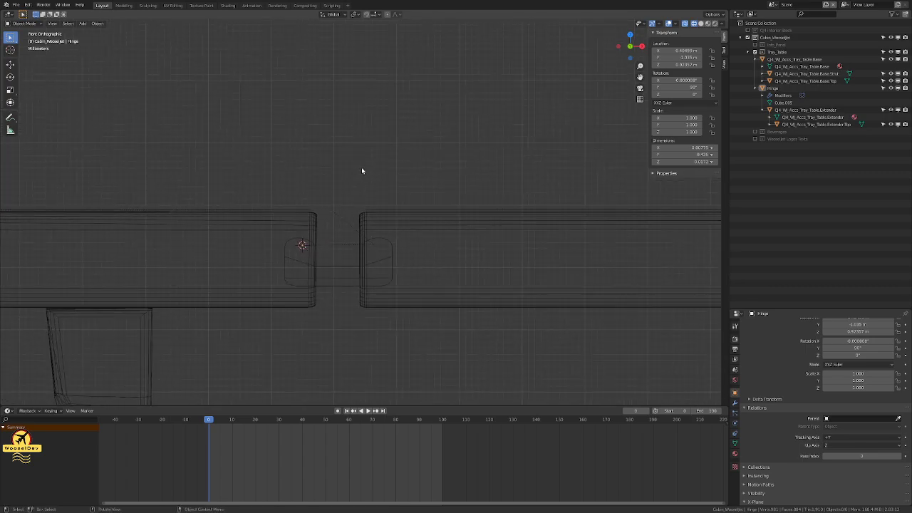
scroll(390, 230, "up", 6)
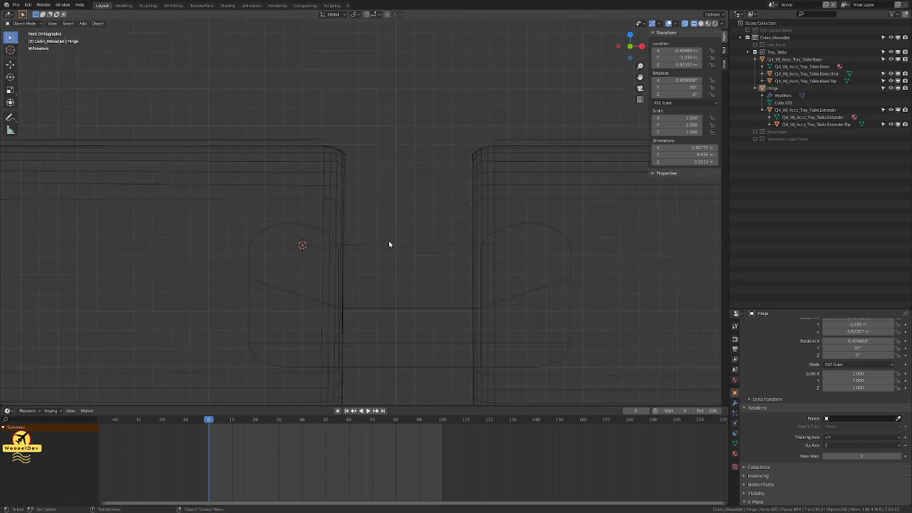
scroll(379, 244, "down", 1)
Step: Place the 3D cursor just below the gap between the table halves, add a cube there and rename it Helper
middle_click_drag(378, 244, 349, 116, "shift")
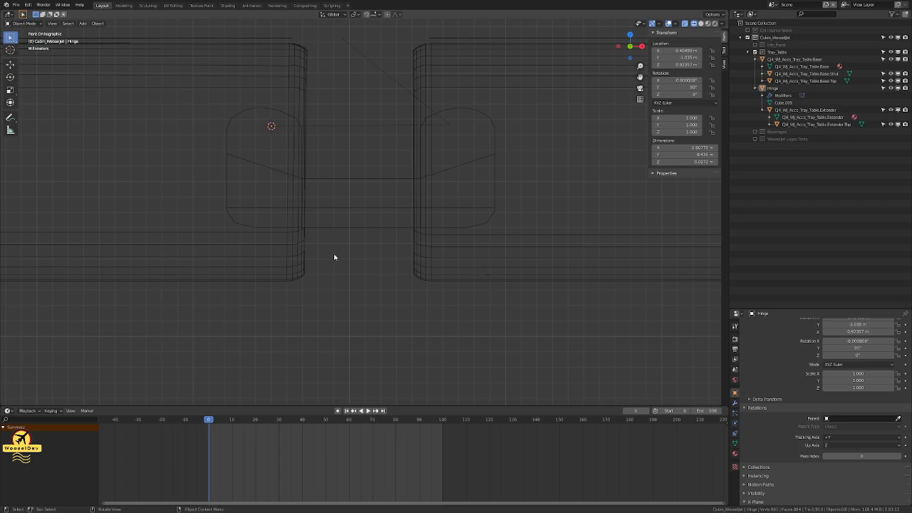
scroll(296, 278, "down", 2)
scroll(301, 277, "up", 2)
scroll(359, 285, "down", 1)
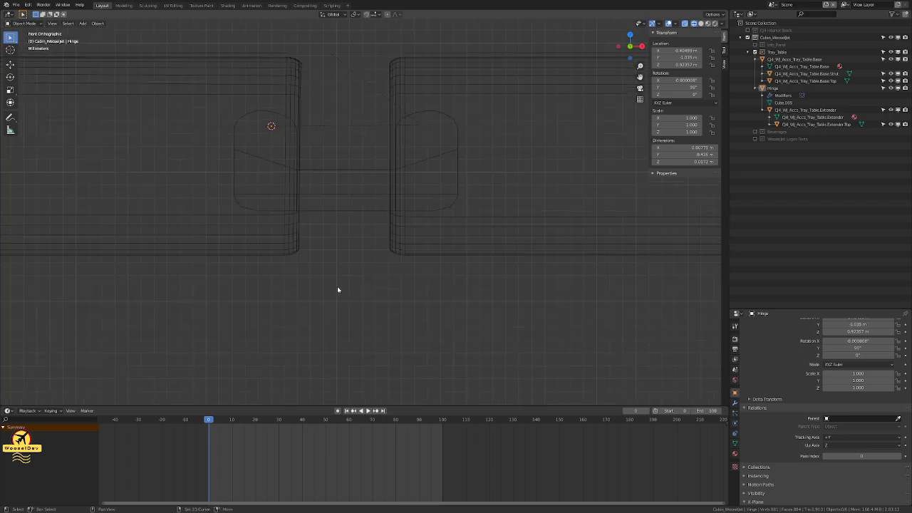
key("shift+a")
mouse_move(339, 287)
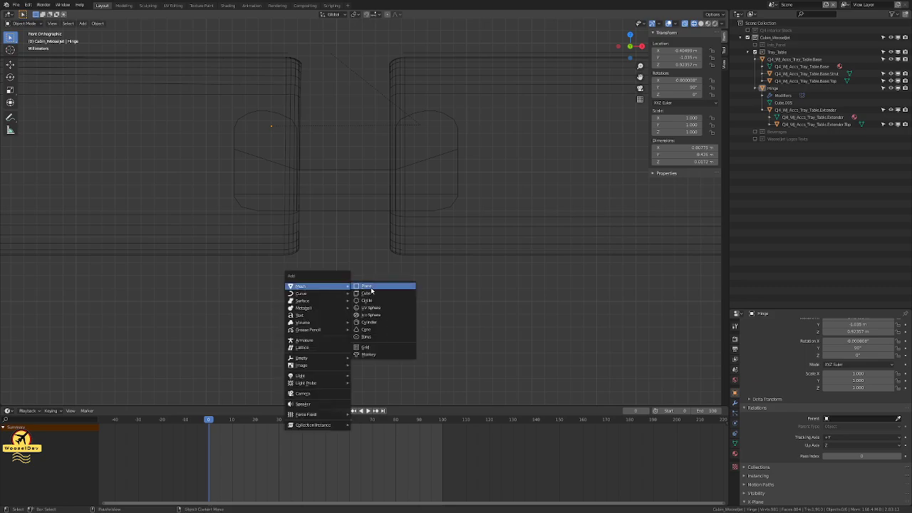
left_click(369, 293)
double_click(766, 147)
type("Helper_Cu")
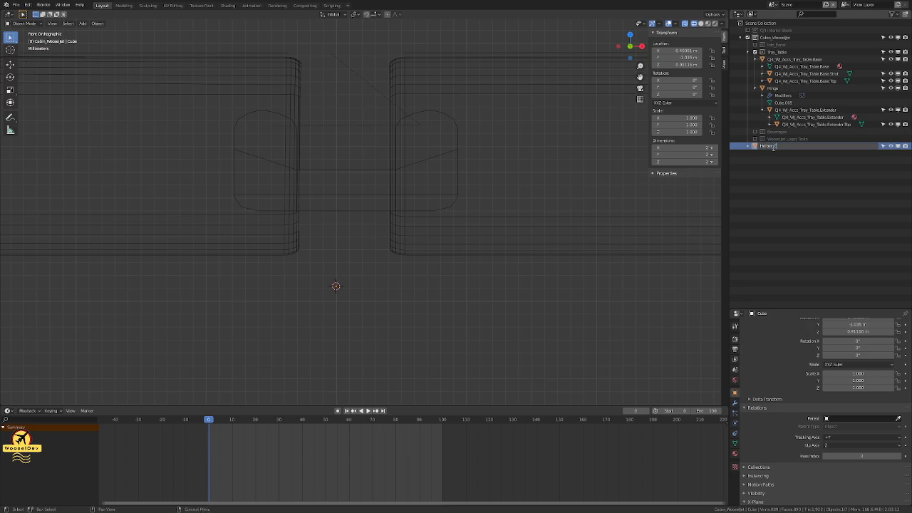
key("Return")
Step: Scale the Helper cube down to about 0.0057 m and move it up into the gap over the hinge bridge
key("s")
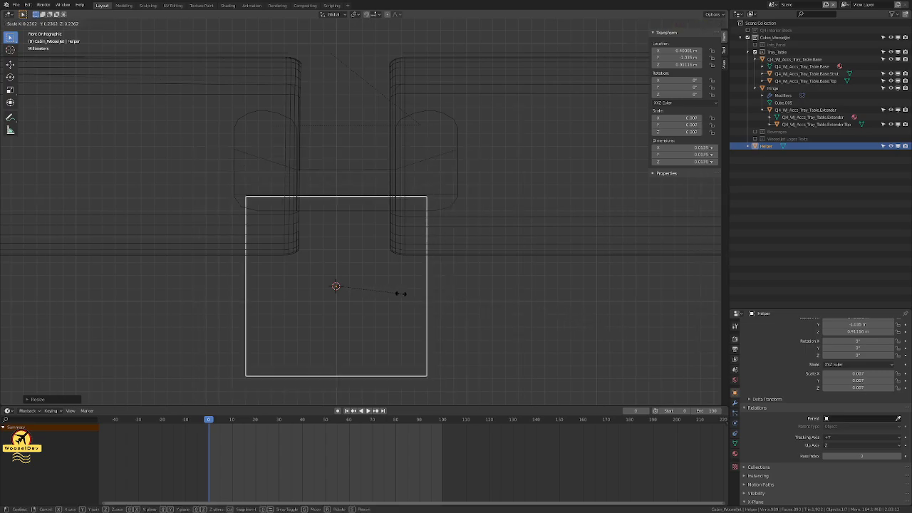
left_click(364, 290)
key("g")
left_click(343, 178)
scroll(339, 171, "up", 6)
middle_click_drag(338, 167, 389, 360, "shift")
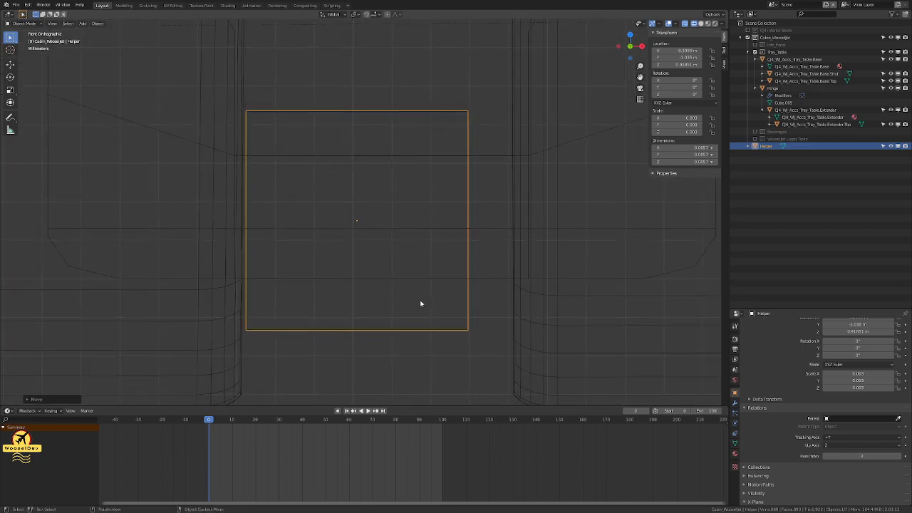
Step: Widen the Helper cube to about 0.007 m along X, align it to span the gap between the table halves, and check the fit in solid shading
key("s")
key("x")
left_click(448, 297)
key("g")
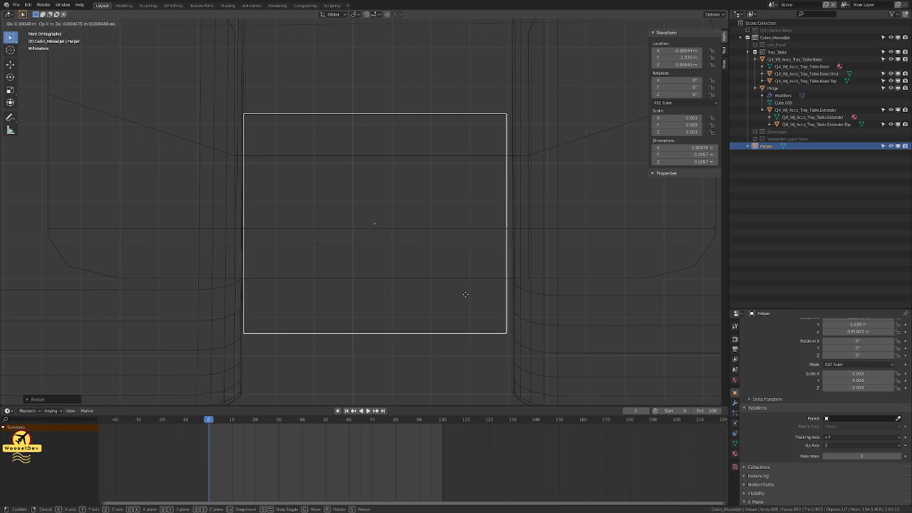
left_click(465, 293)
key("g")
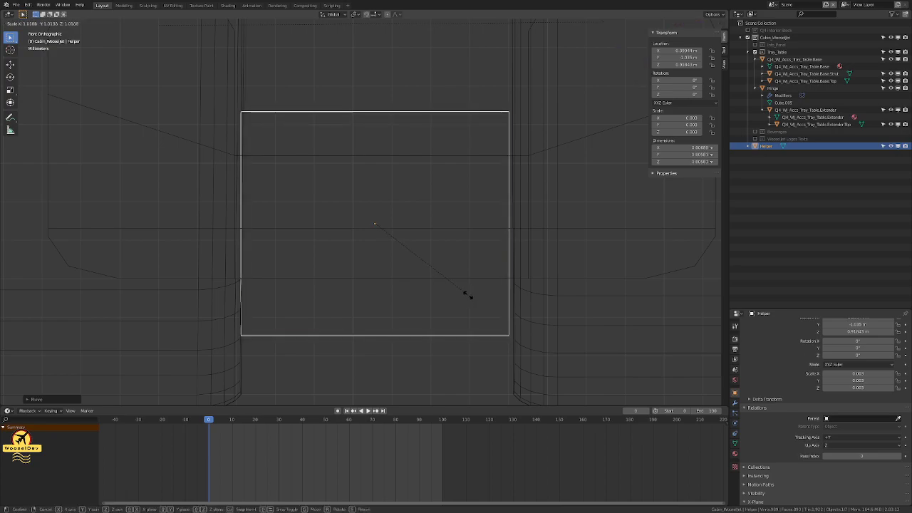
left_click(474, 296)
key("s")
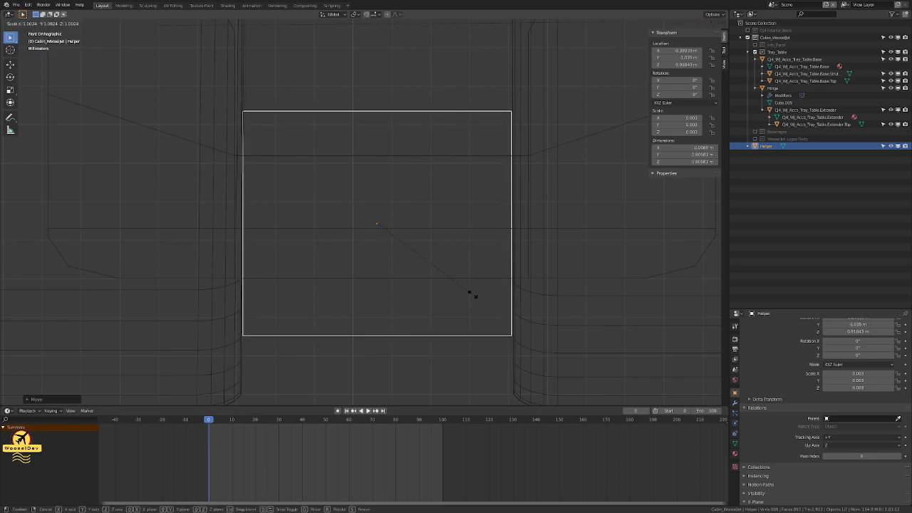
left_click(474, 298)
key("shift+z")
mouse_move(473, 297)
middle_mouse_down()
mouse_move(413, 265)
mouse_move(407, 249)
mouse_move(417, 263)
middle_mouse_up()
key("KP_1")
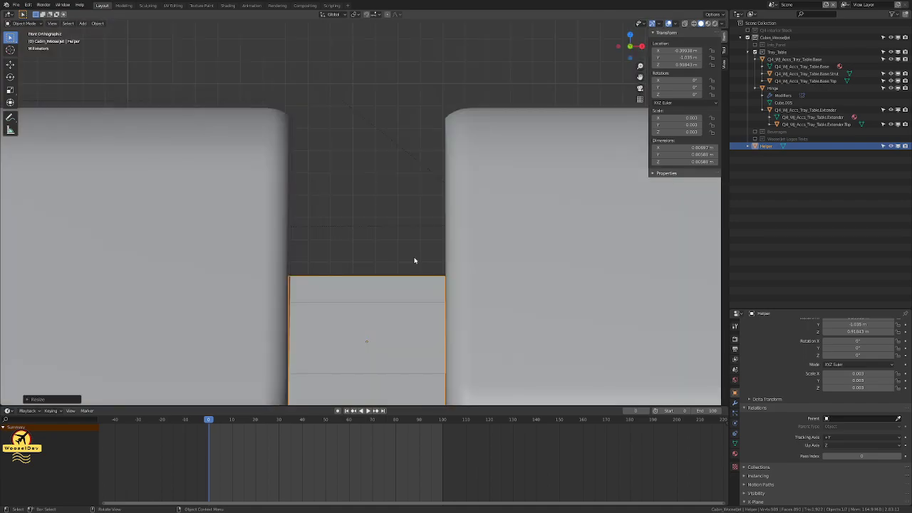
key("shift+z")
Step: Move the Helper cube down about 0.0071 m so its top sits near the table halves' lower edges, and deselect it
middle_click_drag(362, 279, 379, 145, "shift")
scroll(436, 220, "up", 3)
key("g")
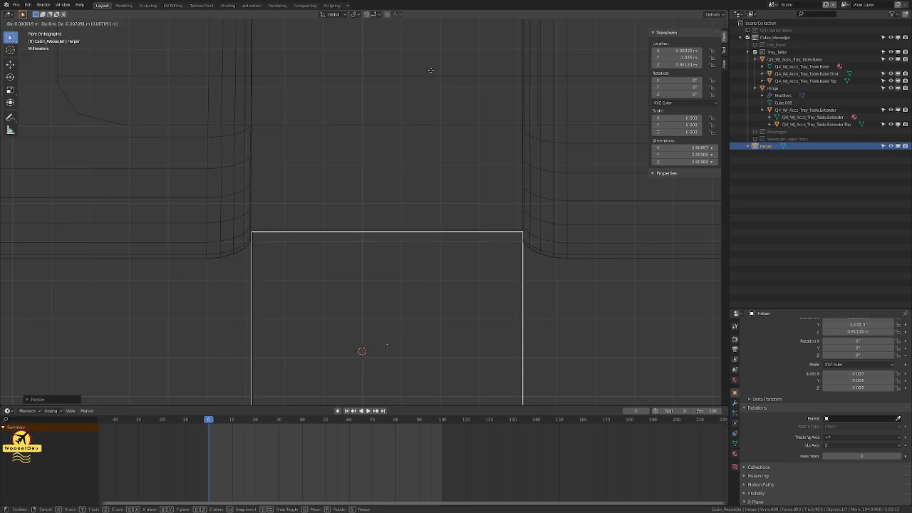
left_click(430, 70)
left_click(573, 317)
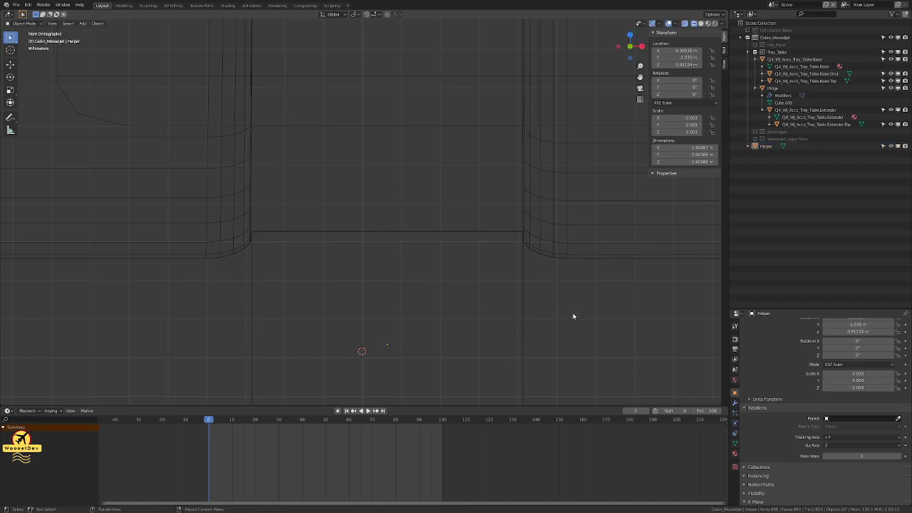
Step: Nudge the Helper block slightly to fit the gap between the two table leaves, and save the file
scroll(251, 230, "up", 2)
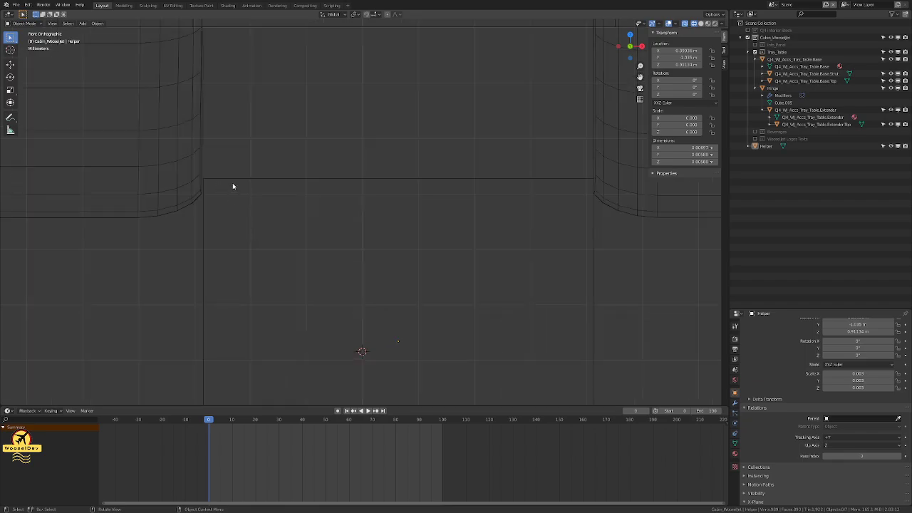
left_click(238, 180)
key("g")
left_click(240, 181)
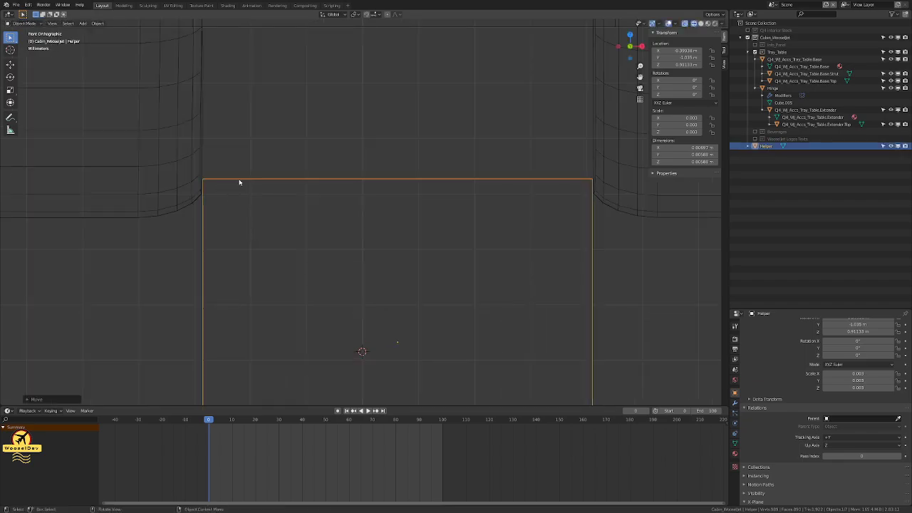
left_click(631, 278)
scroll(490, 215, "down", 6)
key("ctrl+s")
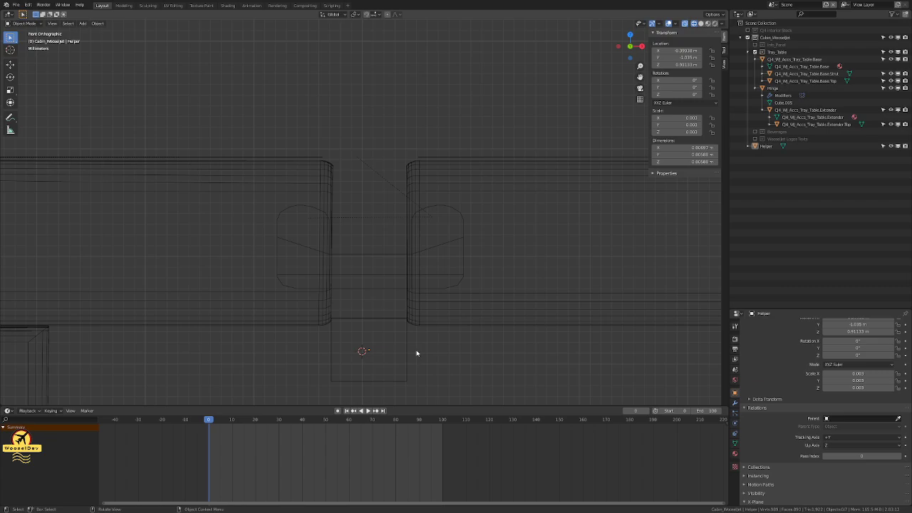
Step: Save the file again and hide the Helper object in the viewport
scroll(502, 296, "down", 3)
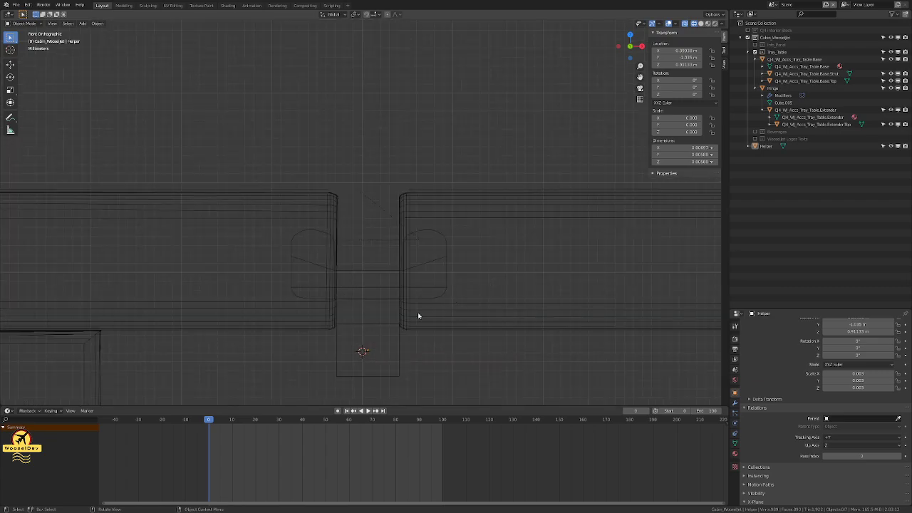
left_click(379, 323)
left_click(436, 358)
key("ctrl+s")
left_click(890, 145)
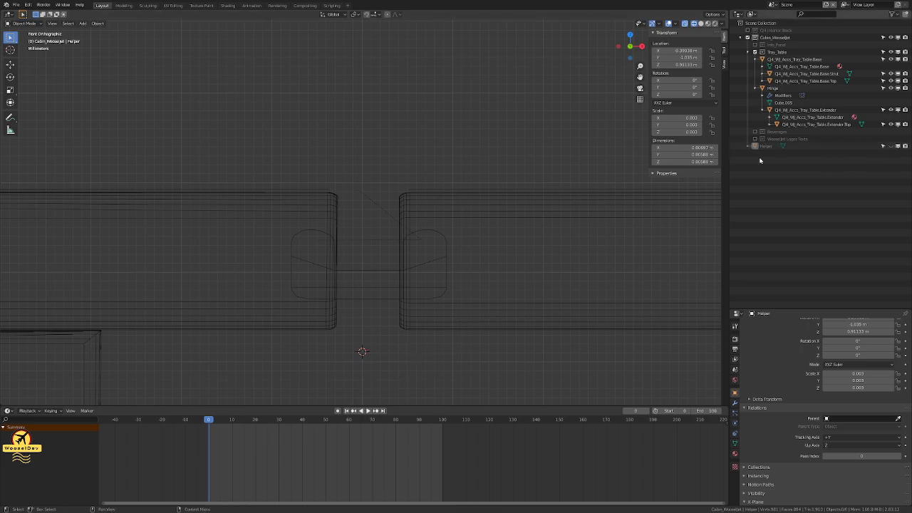
Step: Parent the tray table extender to the hinge with the Object option, clear the selection and save the file
left_click(407, 321)
left_click(357, 281)
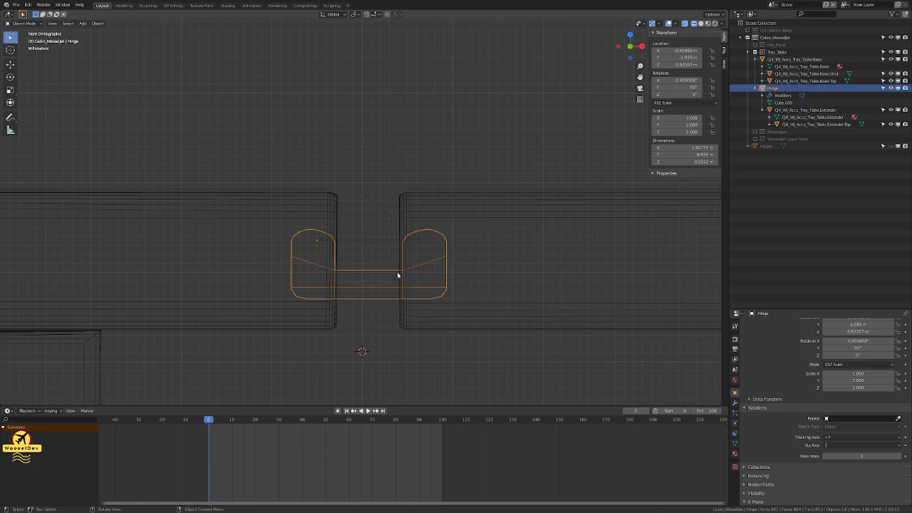
left_click(485, 226)
left_click(476, 217)
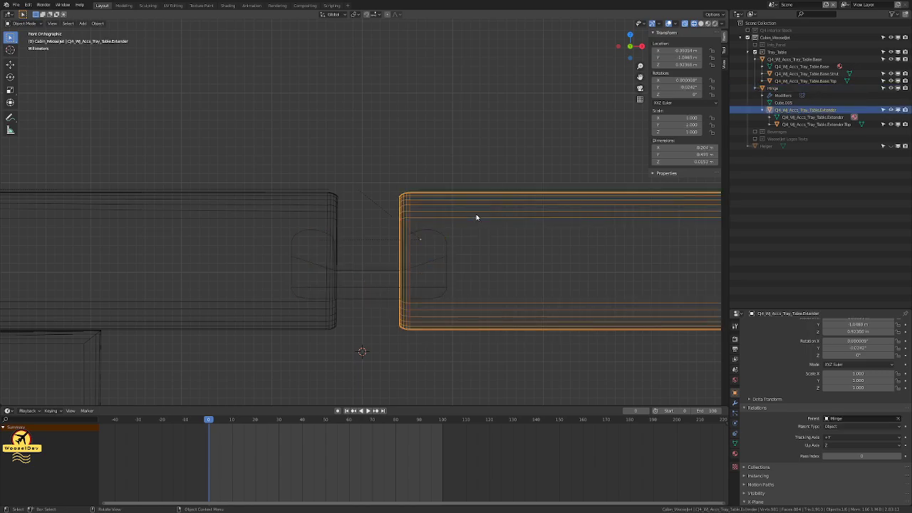
left_click(378, 273, "shift")
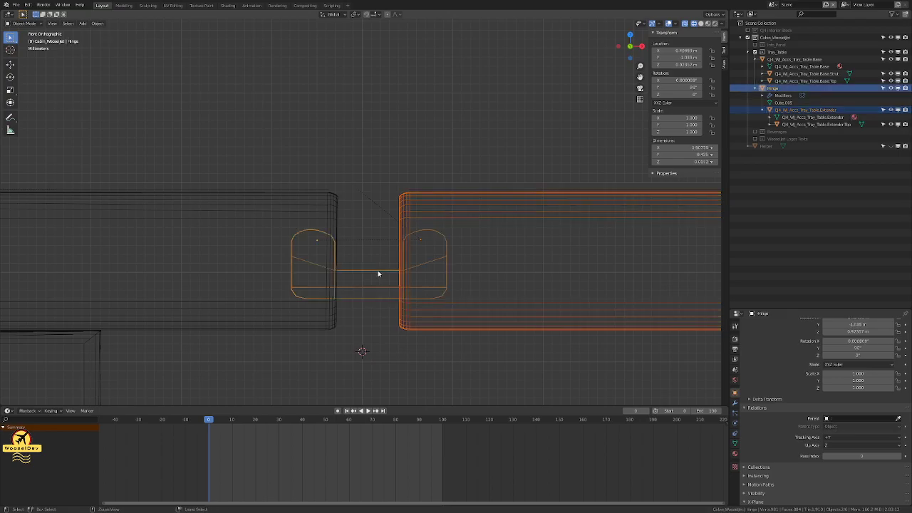
key("ctrl+p")
left_click(378, 272)
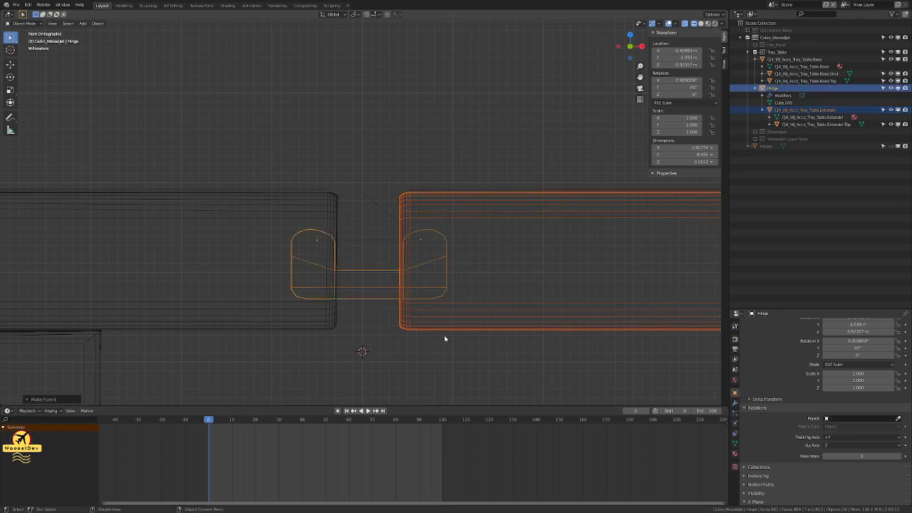
left_click(445, 337)
left_click(371, 272)
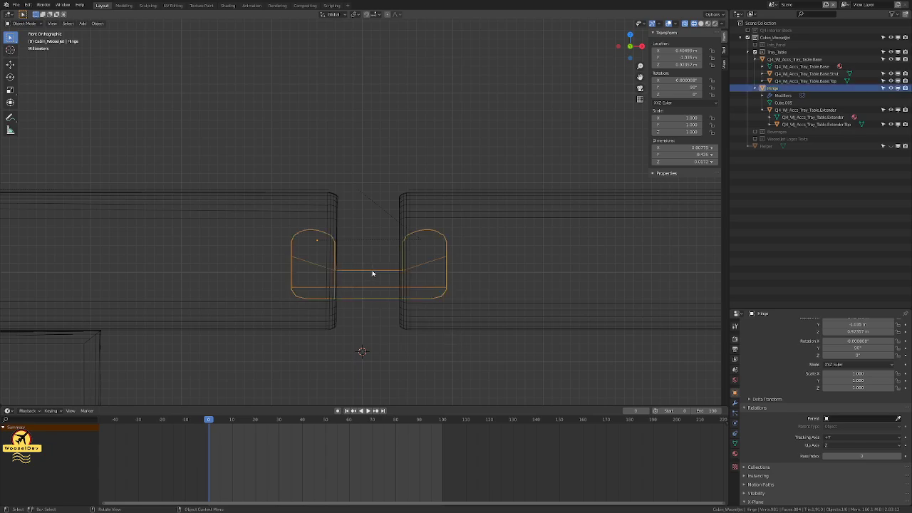
left_click(488, 262)
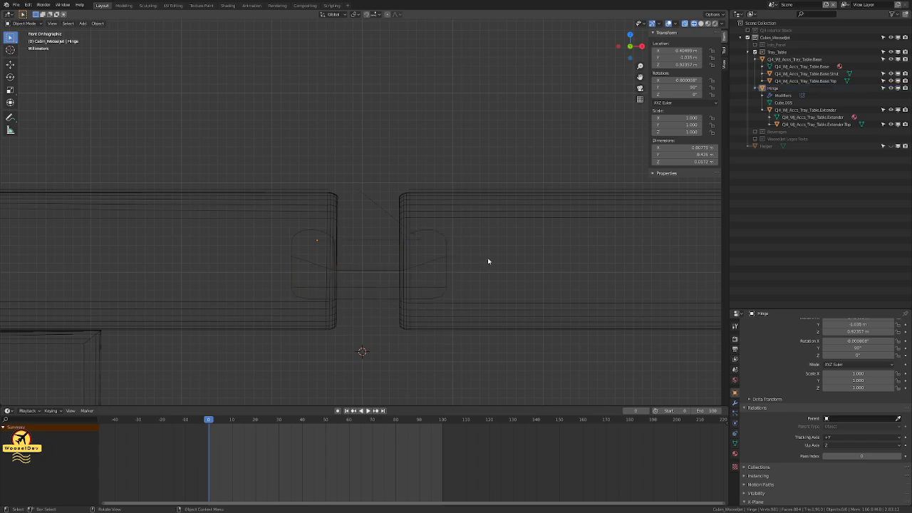
left_click(490, 204)
left_click(463, 126)
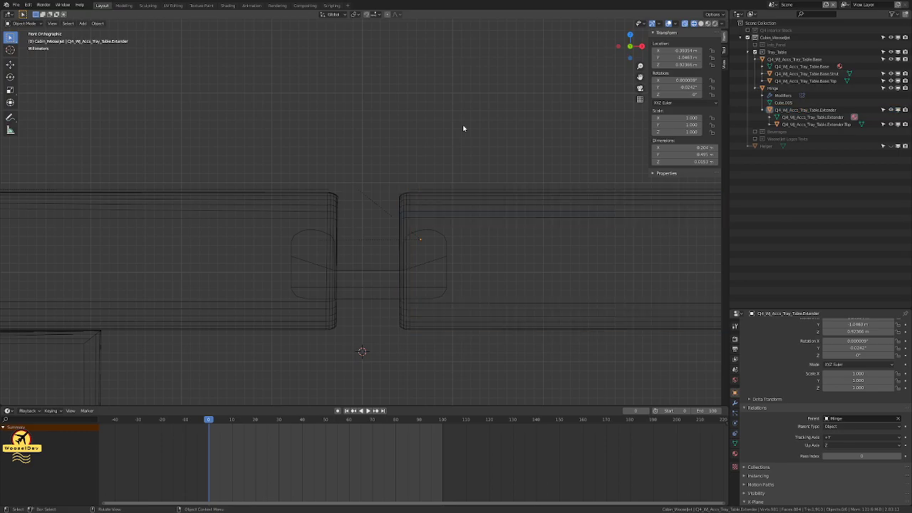
key("ctrl+s")
Step: Select the hinge between the leaves and snap the 3D cursor to its origin
scroll(351, 246, "up", 1)
left_click(350, 255)
key("shift+s")
left_click(351, 214)
Step: Rotate the hinge, with its parented extender, by -90° about the 3D cursor in the front view
middle_click_drag(432, 326, 434, 188, "shift")
scroll(454, 230, "up", 3)
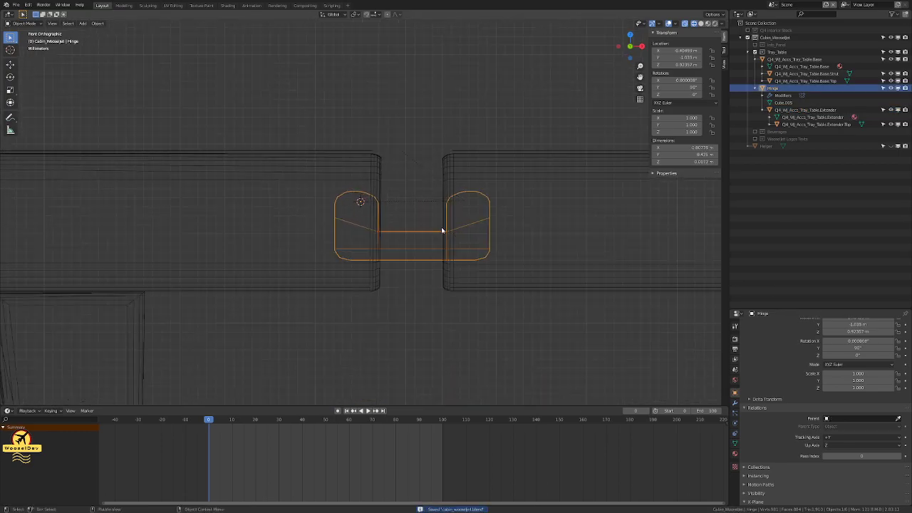
key("r")
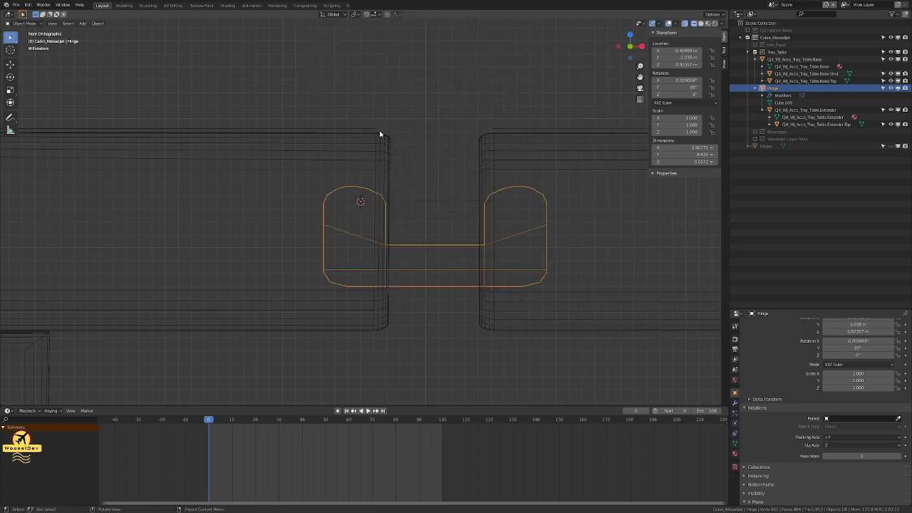
key("r")
type("90")
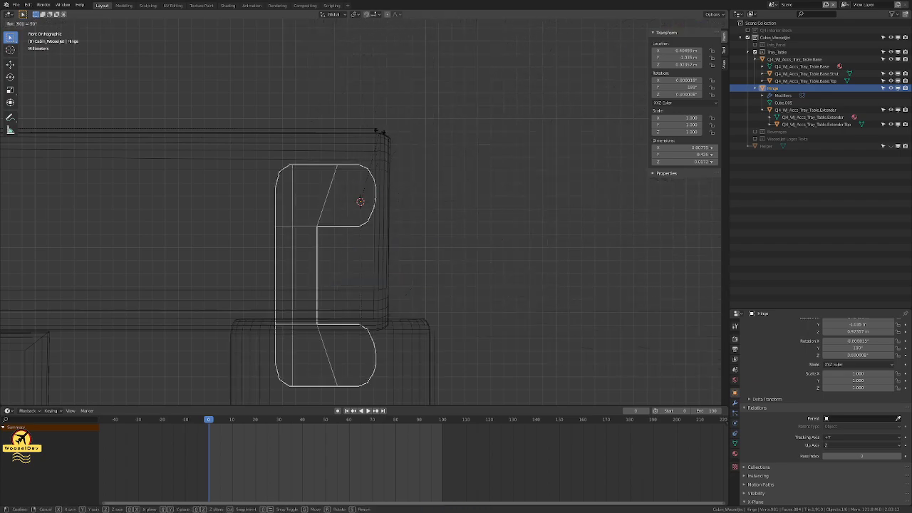
key("minus")
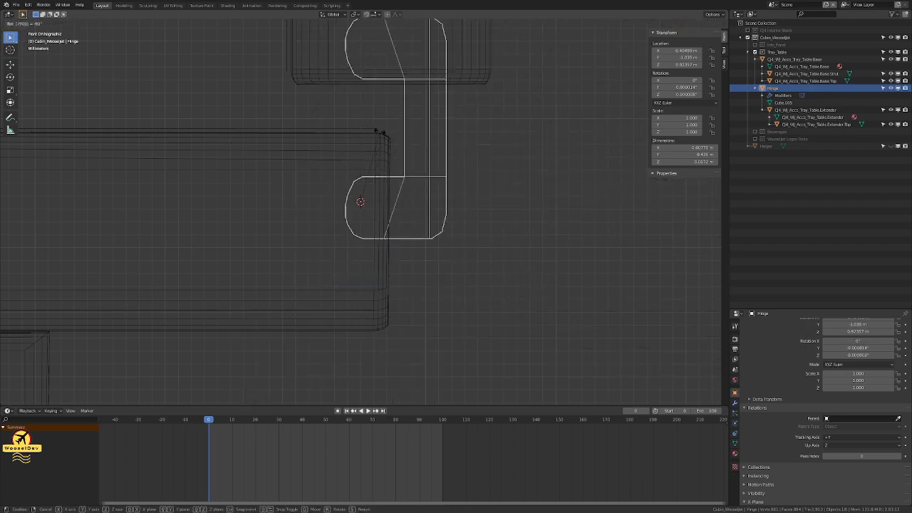
key("Return")
Step: Select the upright tray table extender and snap the 3D cursor to its origin
scroll(387, 128, "down", 3)
middle_click_drag(387, 125, 406, 177, "shift")
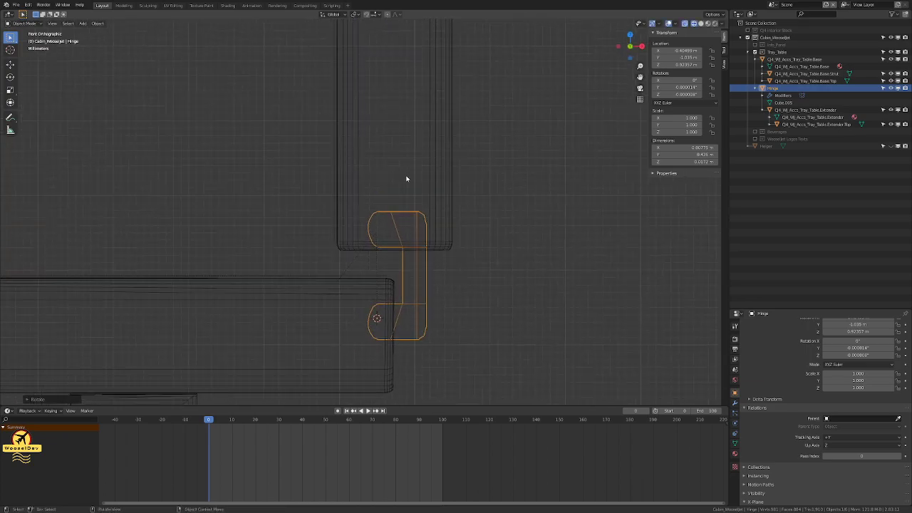
left_click(407, 177)
left_click(409, 216)
left_click(424, 194)
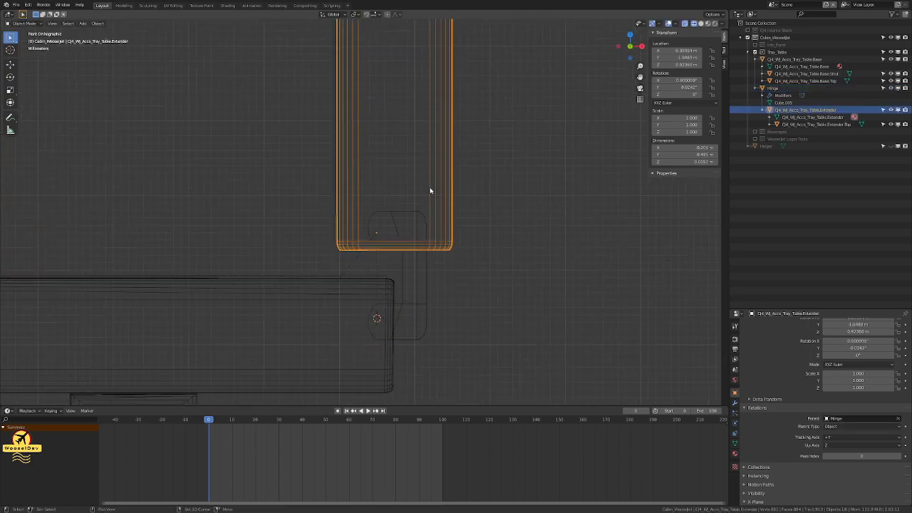
key("shift+s")
left_click(430, 217)
Step: Rotate the extender by -90° about the 3D cursor to fold it over the base leaf
scroll(456, 292, "down", 1)
middle_click_drag(441, 281, 448, 190, "shift")
type("r90-")
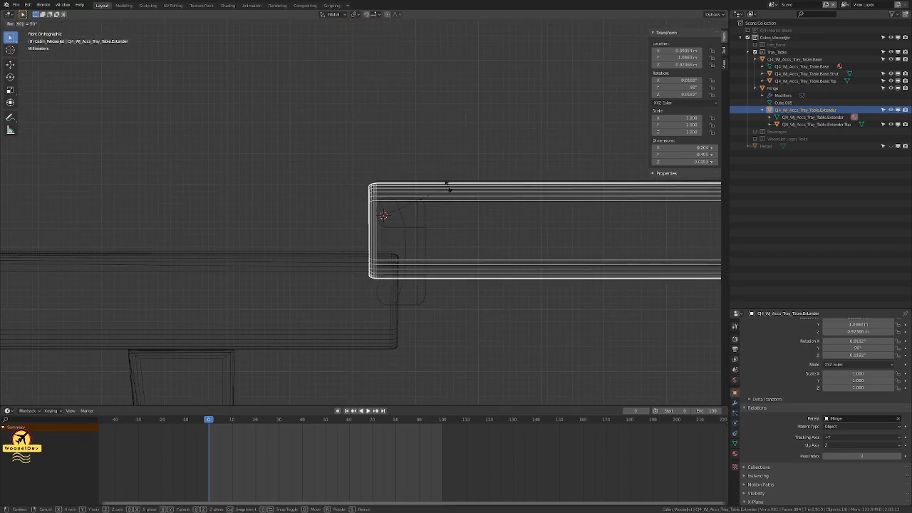
key("Return")
Step: Switch the viewport to solid shading, deselect the extender and examine the folded leaves and hinges from several angles
scroll(428, 234, "up", 5)
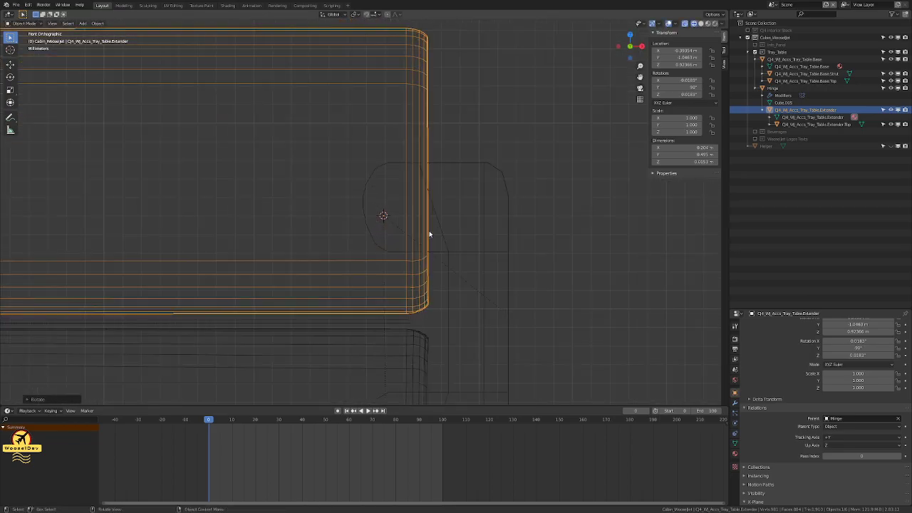
scroll(426, 317, "up", 2)
scroll(425, 317, "down", 15)
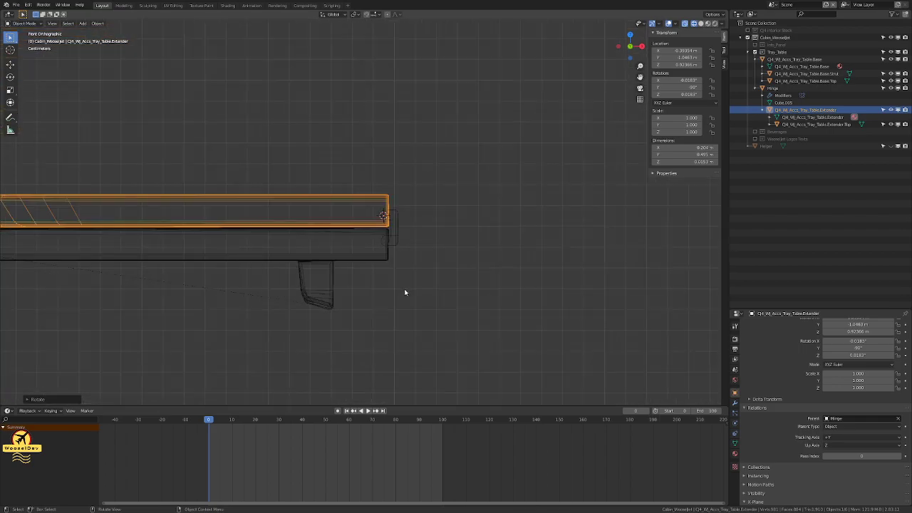
scroll(153, 222, "up", 8)
scroll(196, 260, "down", 8)
key("z")
left_click(254, 259)
left_click(282, 296)
middle_click_drag(143, 228, 164, 225)
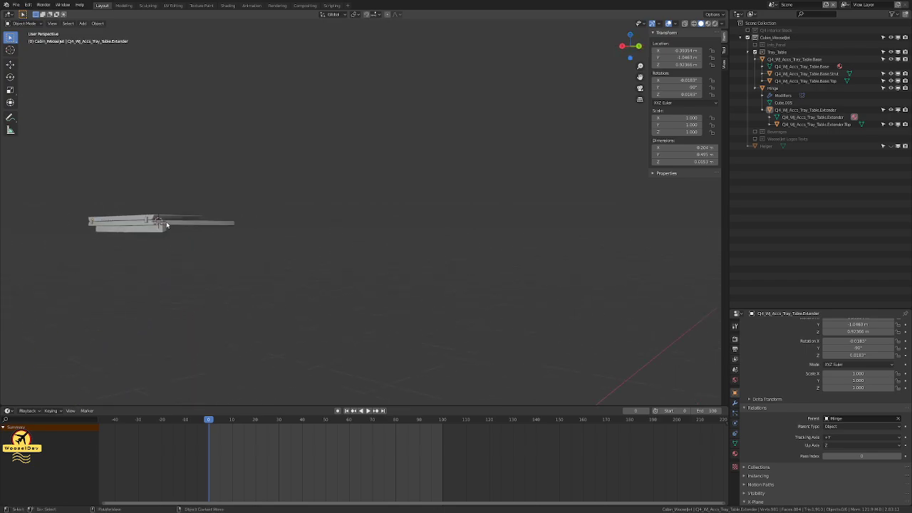
scroll(429, 126, "up", 10)
middle_click_drag(413, 205, 340, 240)
scroll(340, 243, "up", 5)
middle_click_drag(405, 234, 502, 222)
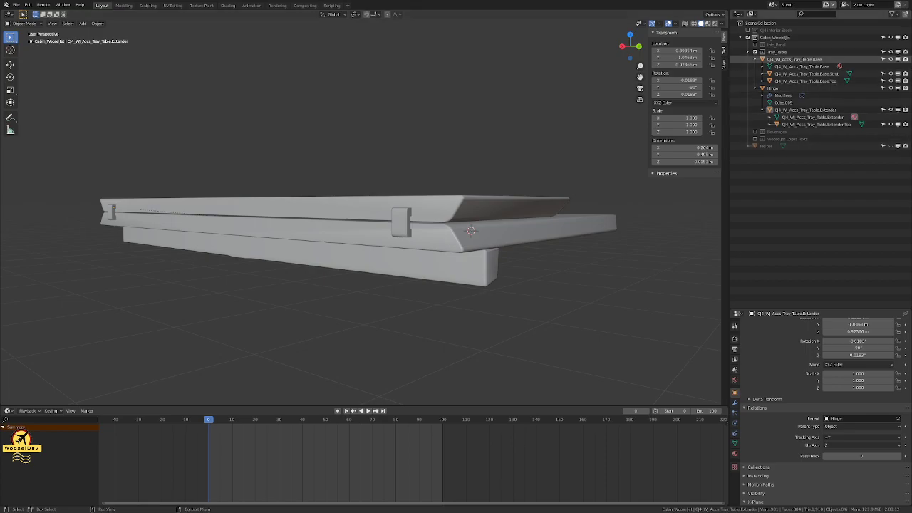
Step: Switch to the web browser and open the copied link to the Hahn Air Cessna Citation CJ4 video in full screen
key("alt+Tab")
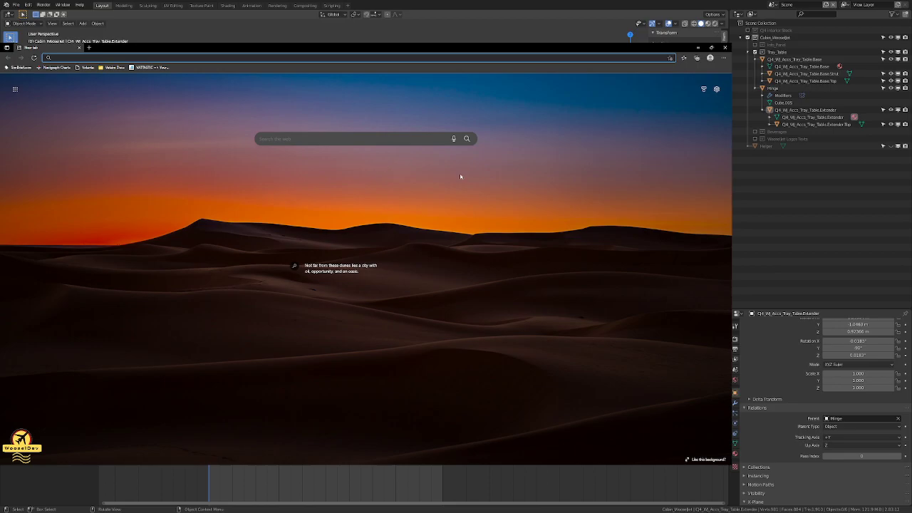
key("ctrl+v")
key("Return")
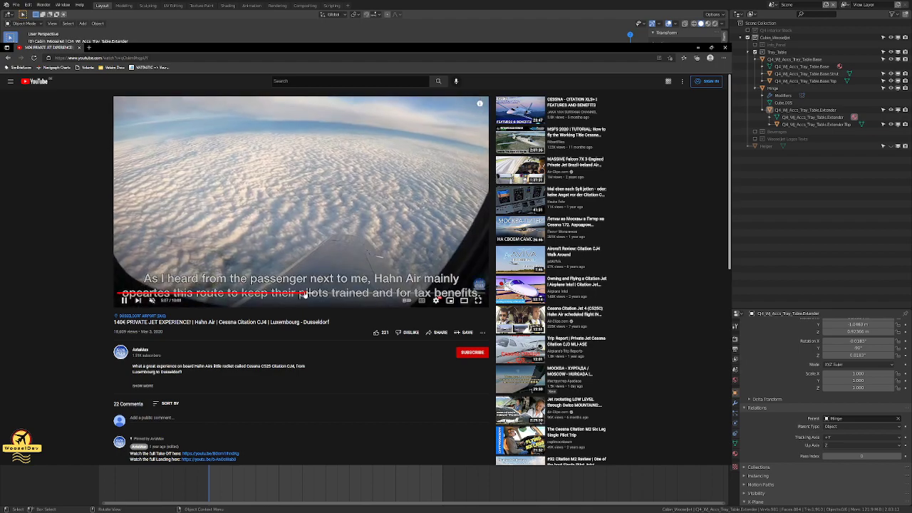
left_click(479, 300)
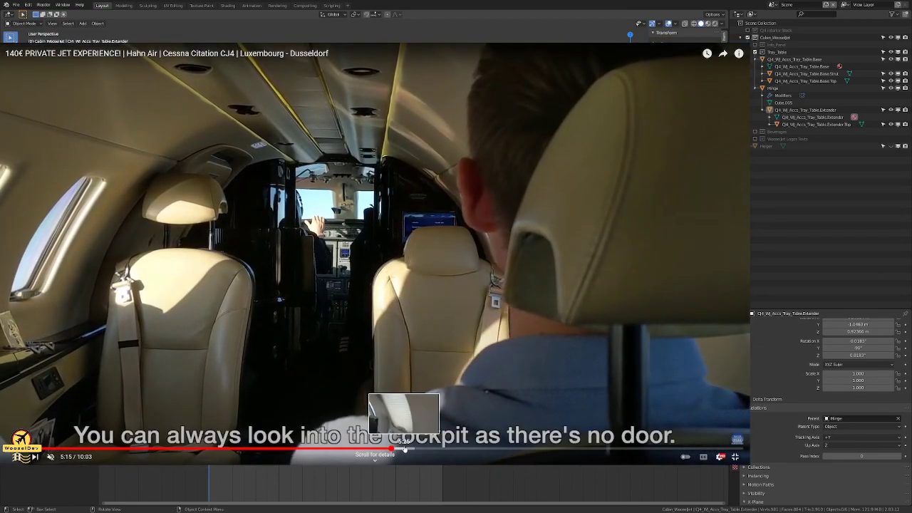
Step: Play and pause the video's tray table passage around 5:34 to 5:36, and examine how the hinged lid is built
left_click(403, 448)
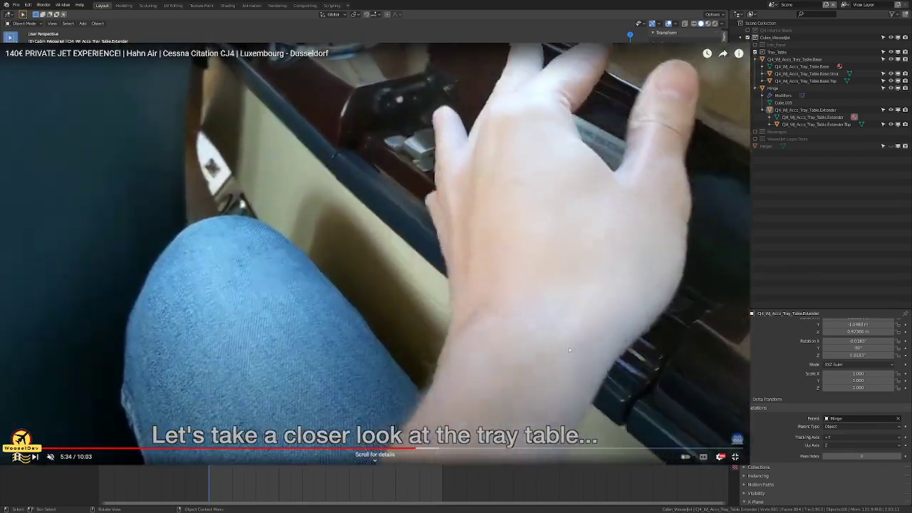
left_click(568, 347)
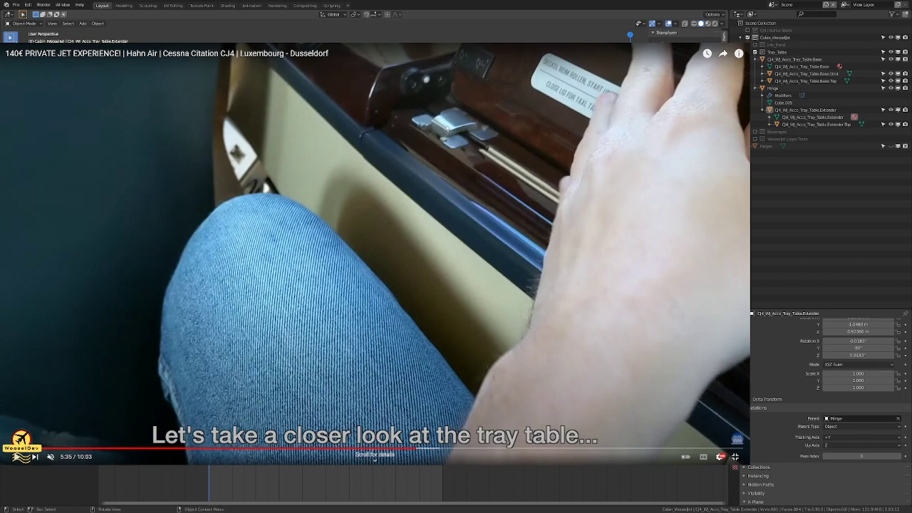
left_click(505, 187)
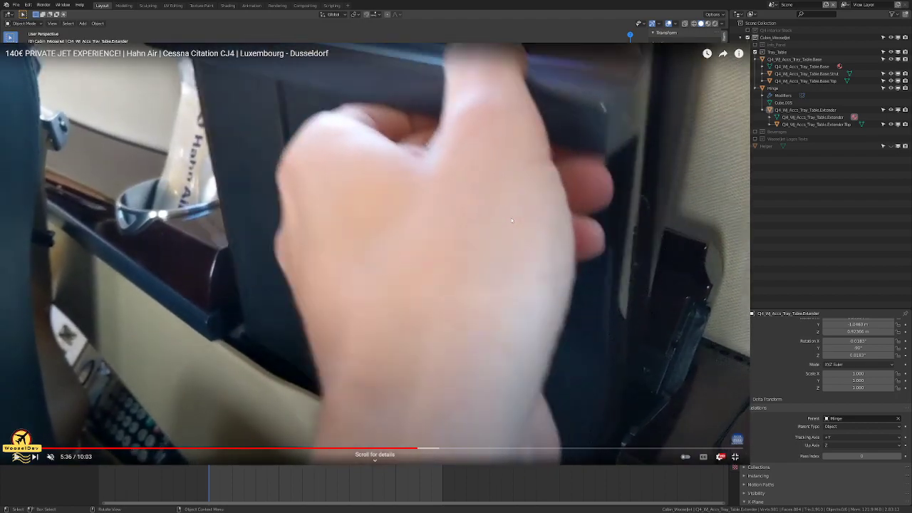
left_click(415, 450)
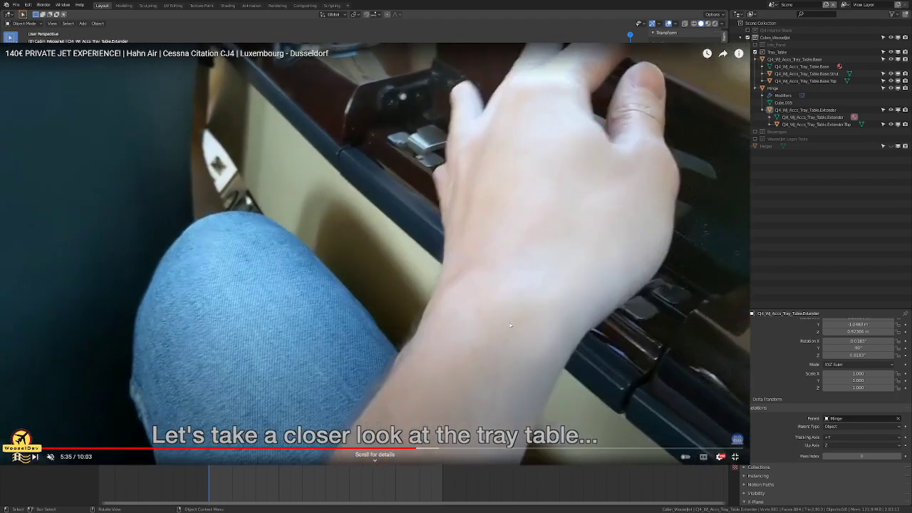
left_click(510, 324)
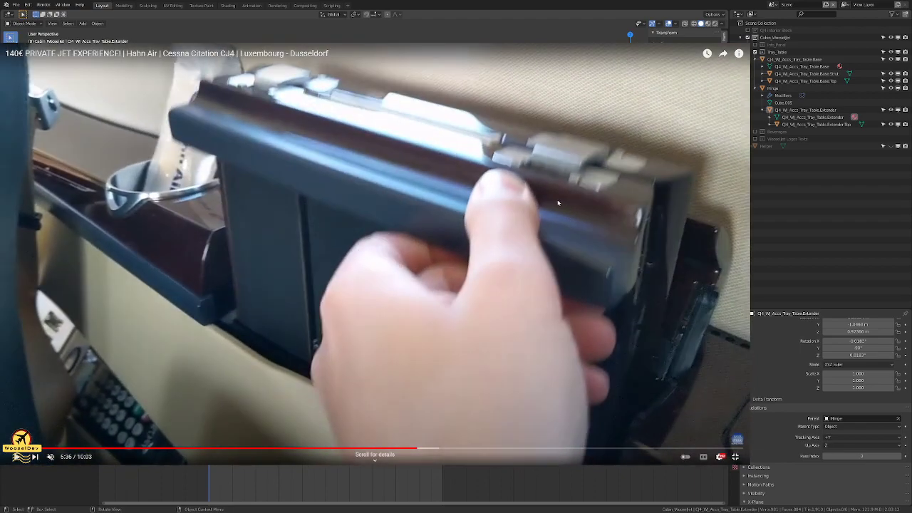
left_click(558, 198)
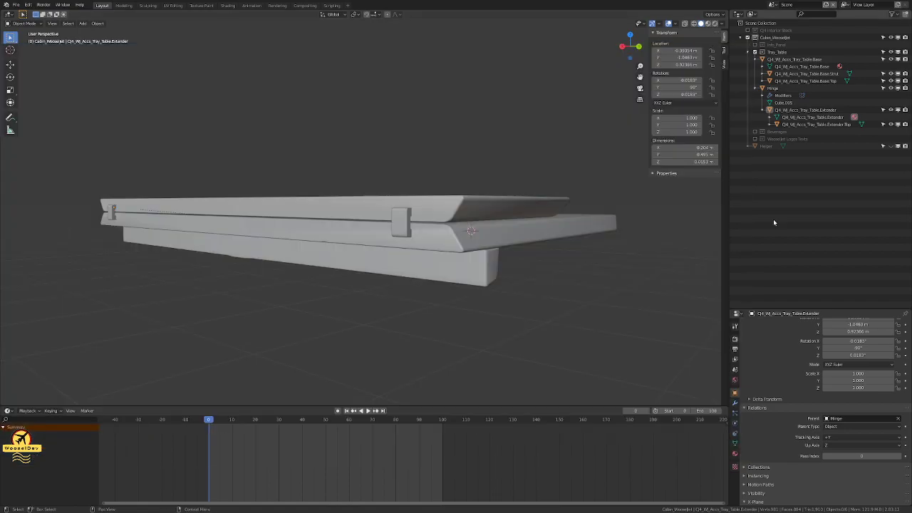
Step: Back in Blender, compare the folded tray table's edges and hinges with the reference, and save the file
middle_click_drag(476, 200, 453, 206)
scroll(453, 206, "up", 5)
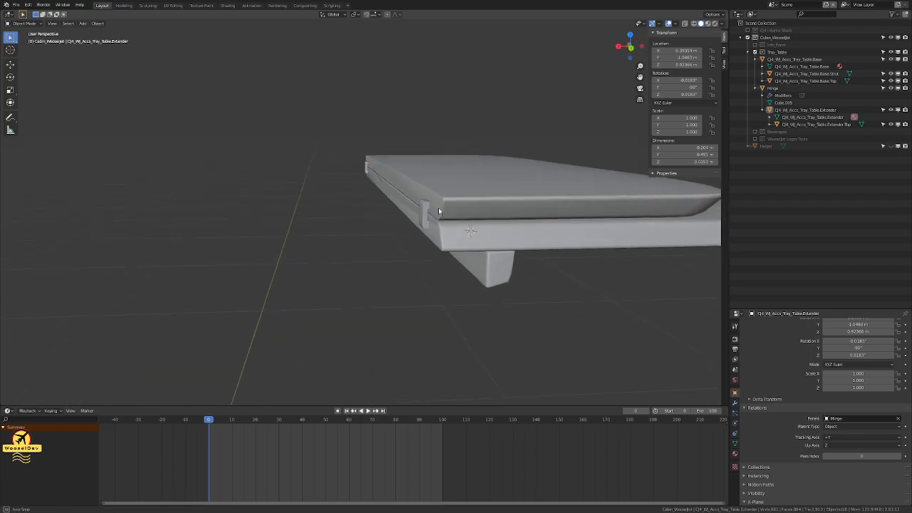
middle_click_drag(332, 176, 334, 213)
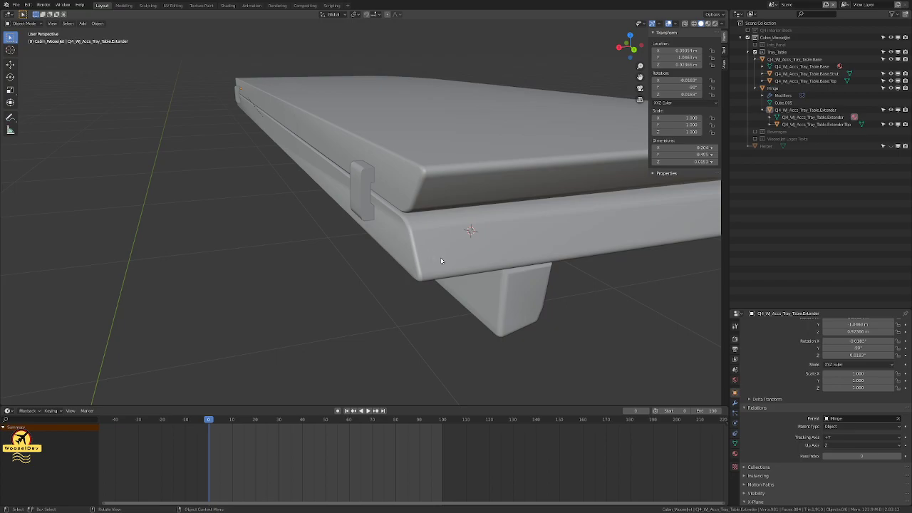
middle_click_drag(441, 251, 425, 285)
key("ctrl+s")
scroll(370, 230, "down", 1)
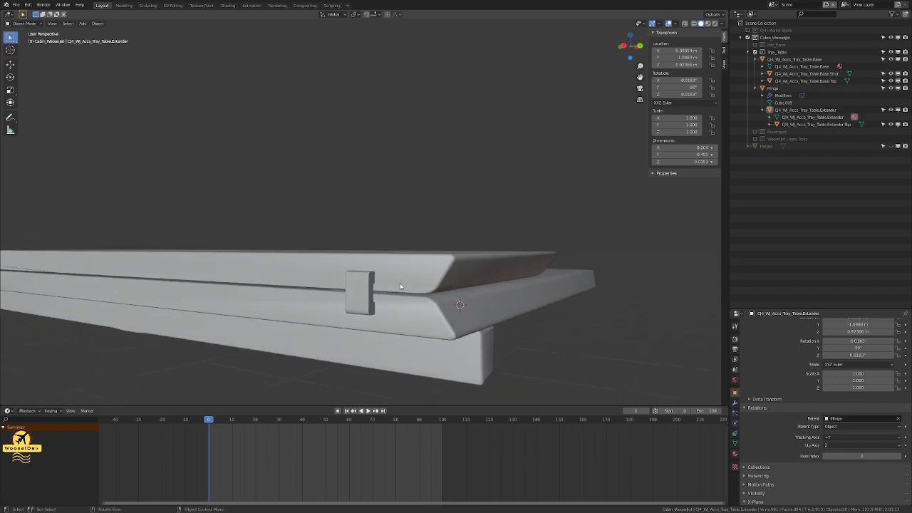
Step: Examine the folded tray table's leaves and hinges at an angle, and save the file
key("Tab")
middle_click_drag(531, 312, 264, 334)
key("Tab")
left_click(263, 334)
key("ctrl+s")
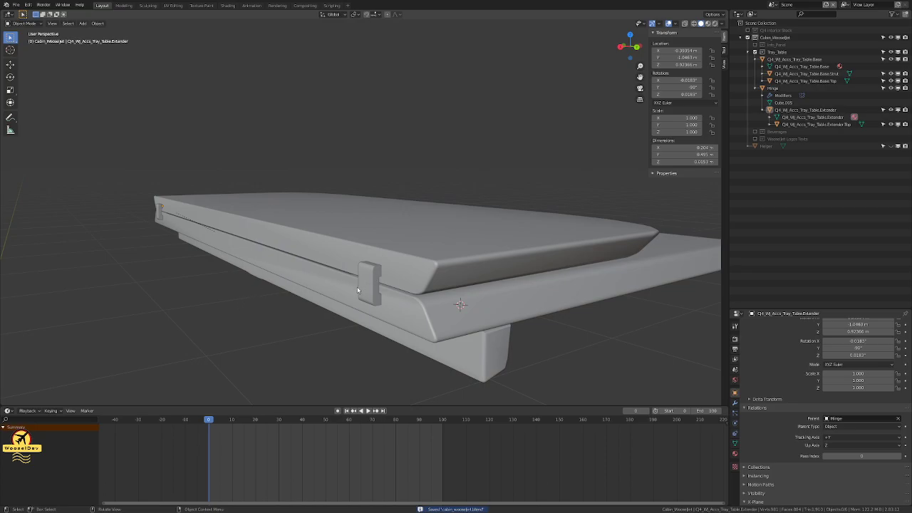
Step: Inspect the folded table's hinge end up close in front orthographic view, and save the file again
left_click(891, 147)
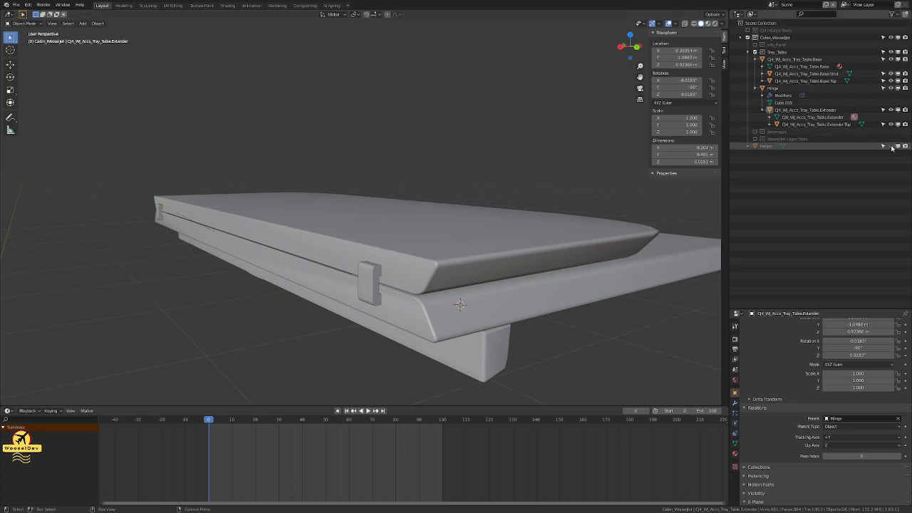
left_click(891, 147)
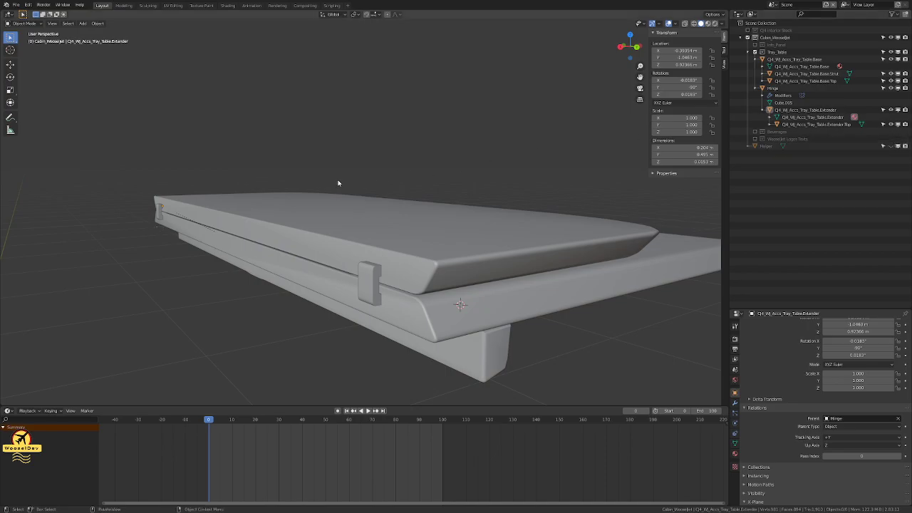
key("KP_1")
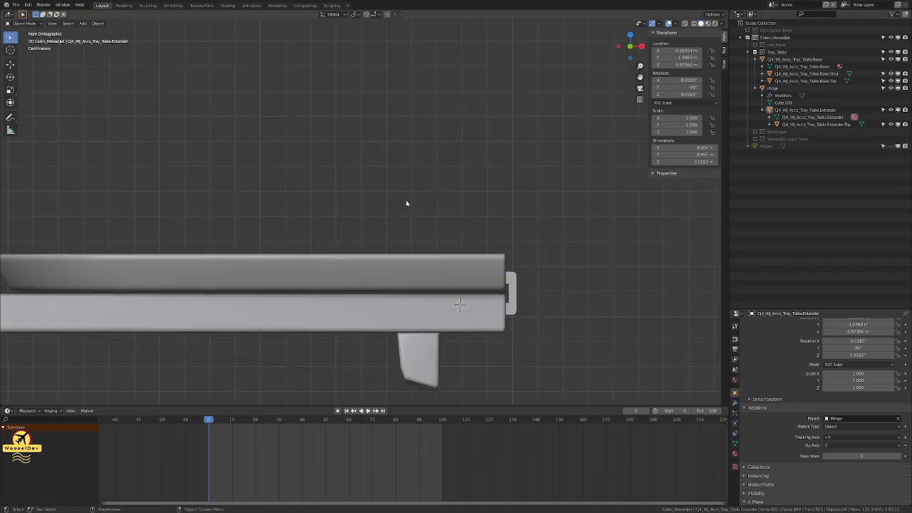
scroll(382, 194, "up", 2)
scroll(404, 210, "up", 2)
key("ctrl+s")
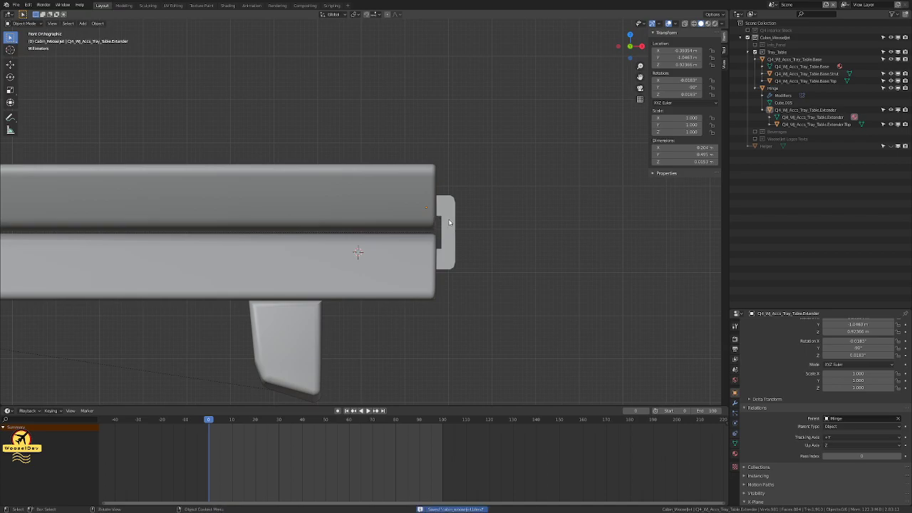
Step: Switch to the Animation workspace and frame the folded tray table in front view
left_click(251, 5)
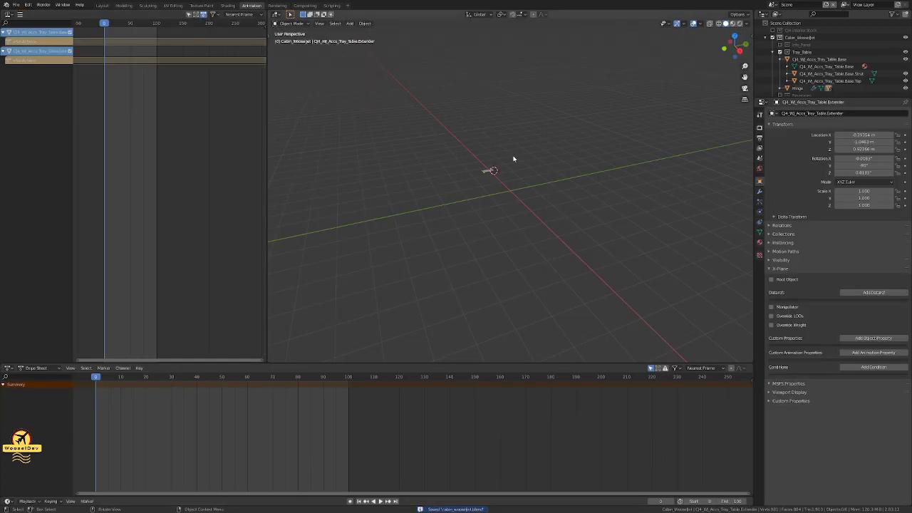
key("KP_1")
scroll(456, 99, "up", 3)
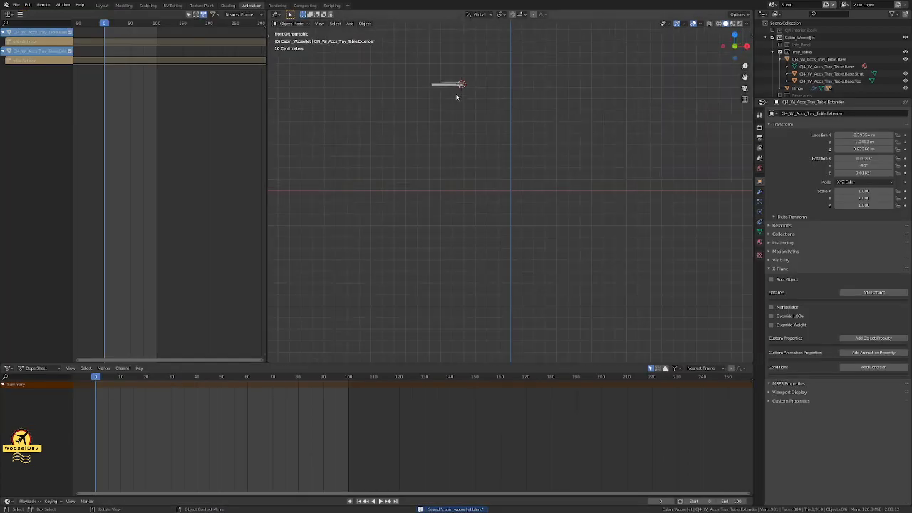
key("KP_Decimal")
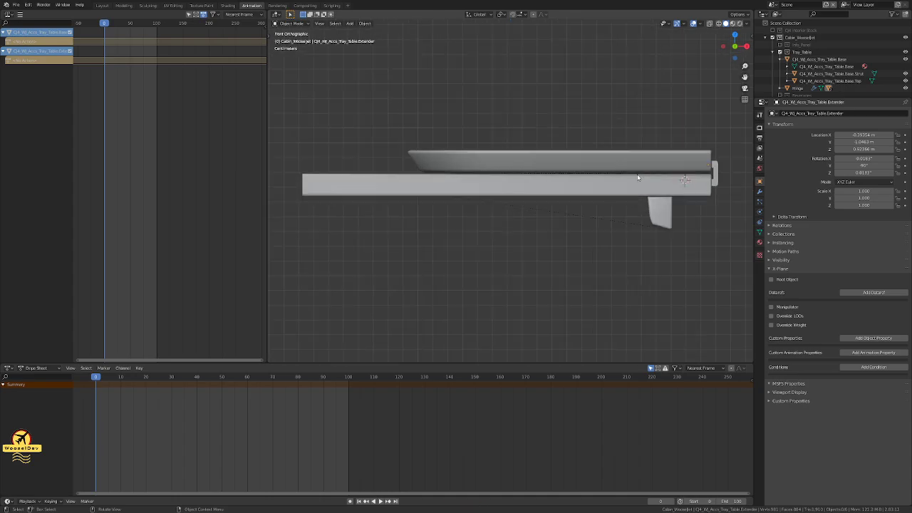
Step: Lock the Animation workspace's 3D view to the 3D cursor
key("n")
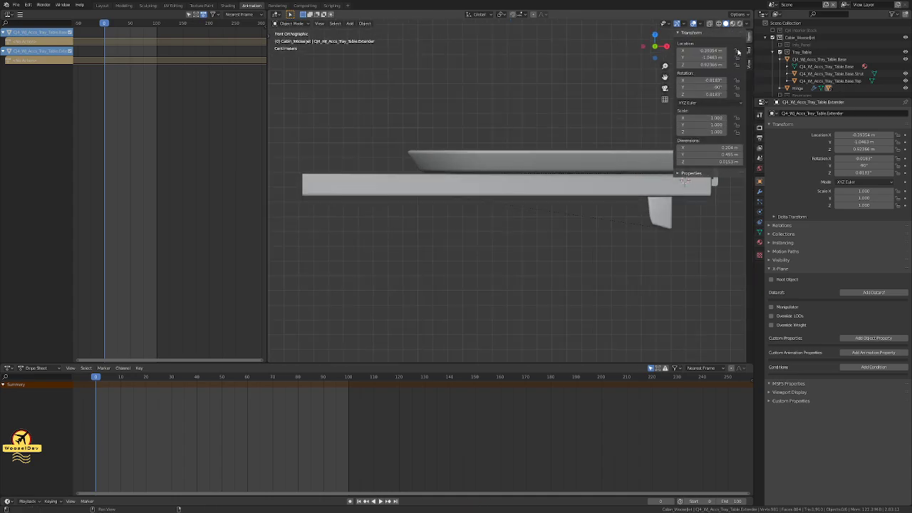
left_click(748, 64)
left_click(739, 114)
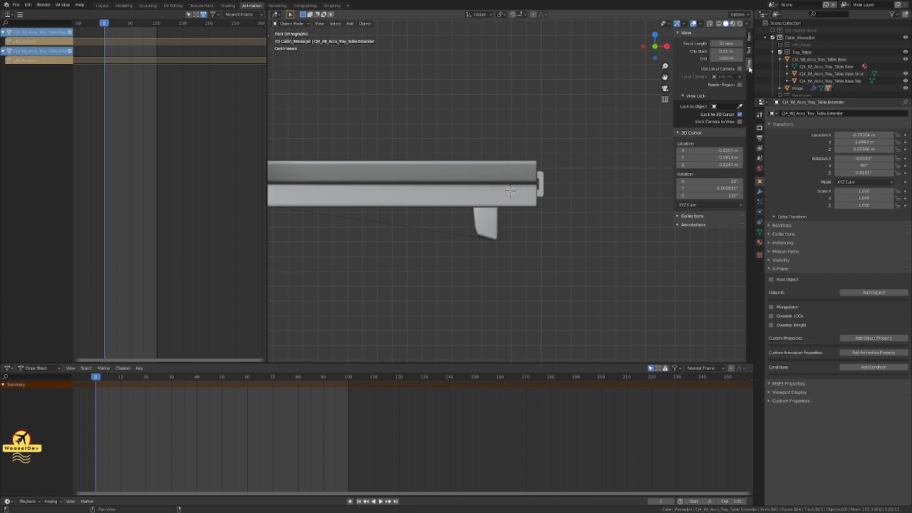
key("n")
scroll(577, 166, "up", 3)
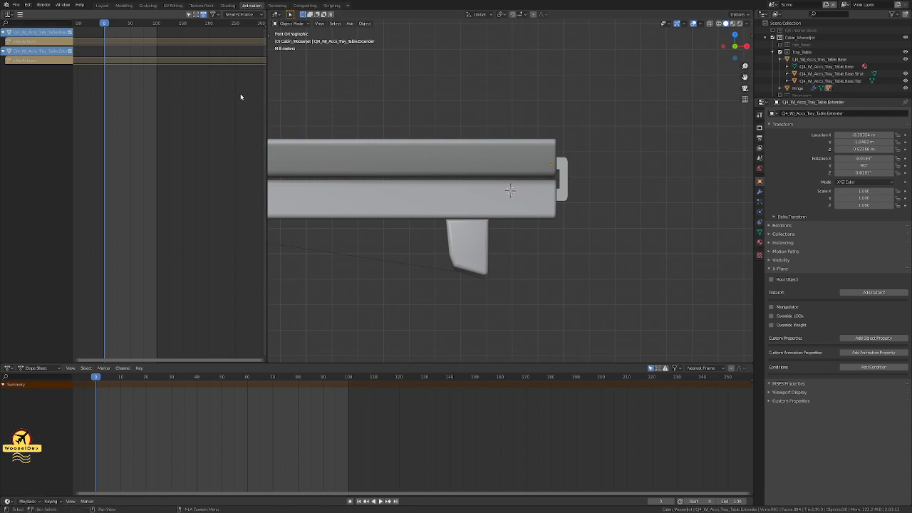
Step: Widen the 3D viewport by narrowing the adjacent animation editor, and save the file
left_click_drag(267, 99, 179, 106)
middle_click_drag(179, 106, 386, 139, "shift")
key("ctrl+s")
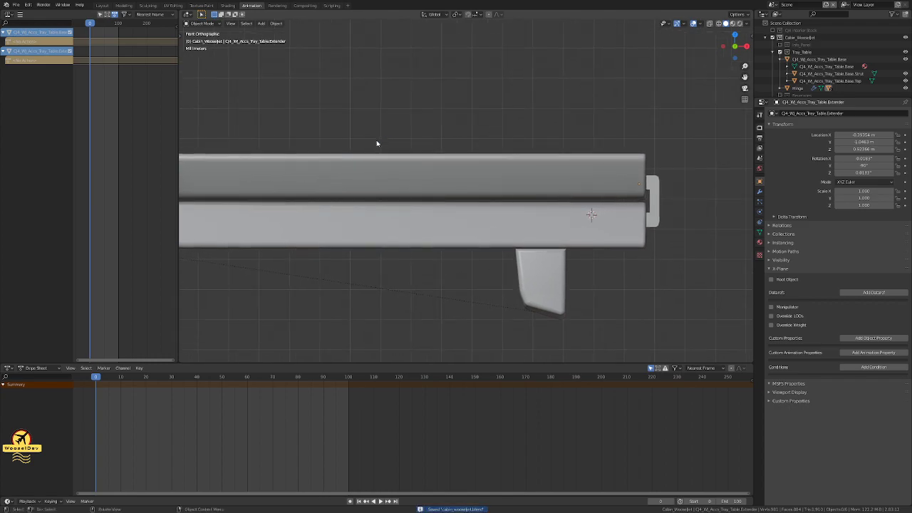
Step: Display the table's hinge end in wireframe, seen close up from the front
middle_click_drag(597, 174, 505, 163, "shift")
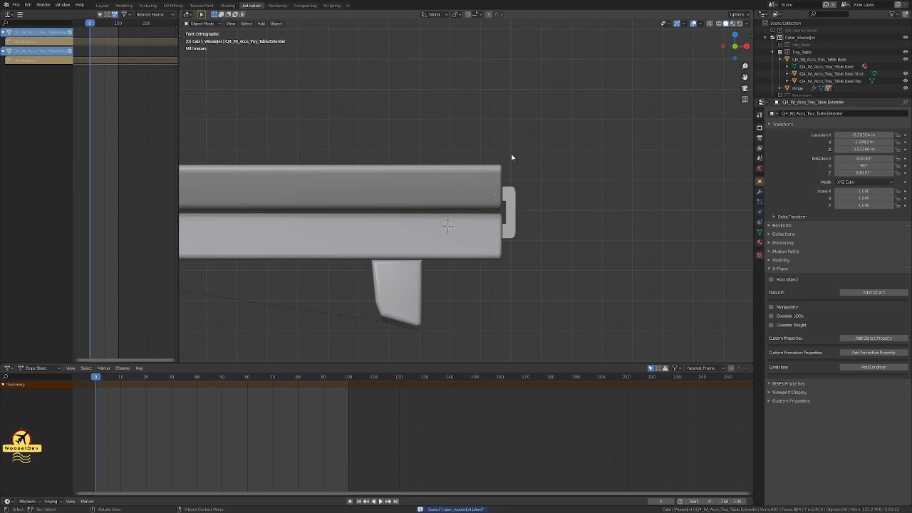
mouse_move(513, 157)
middle_mouse_down()
mouse_move(556, 169)
mouse_move(525, 178)
mouse_move(444, 163)
mouse_move(517, 172)
mouse_move(510, 175)
middle_mouse_up()
key("KP_1")
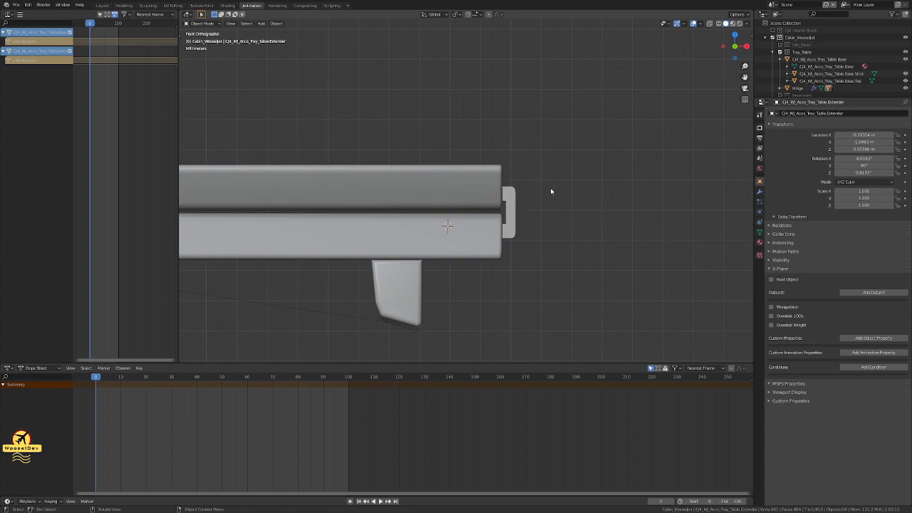
scroll(550, 191, "up", 2)
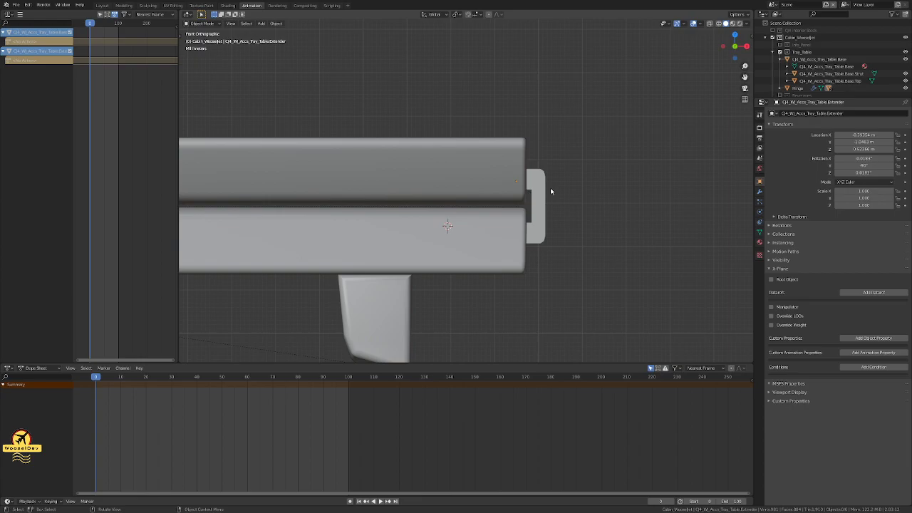
scroll(550, 187, "up", 2)
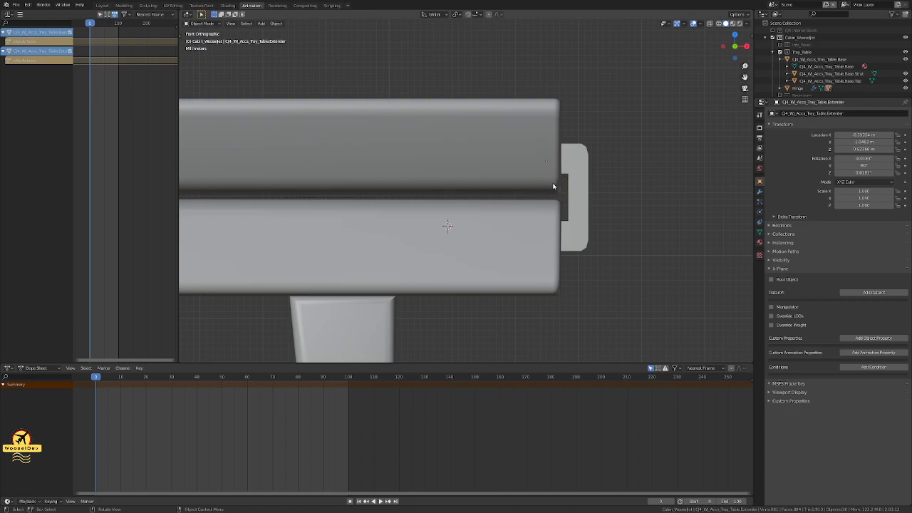
scroll(633, 183, "up", 2)
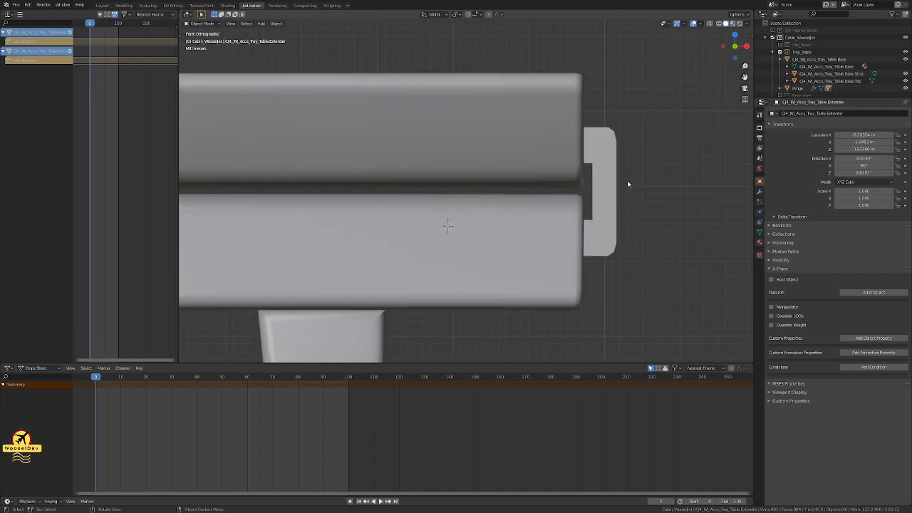
key("z")
left_click(573, 183)
Step: Select the hinge and snap the 3D cursor to its origin inside the lower leaf
middle_click_drag(643, 197, 577, 222, "shift")
left_click(547, 216)
key("shift+s")
left_click(544, 175)
scroll(450, 203, "up", 3)
middle_click_drag(474, 190, 524, 176, "shift")
scroll(470, 222, "down", 4)
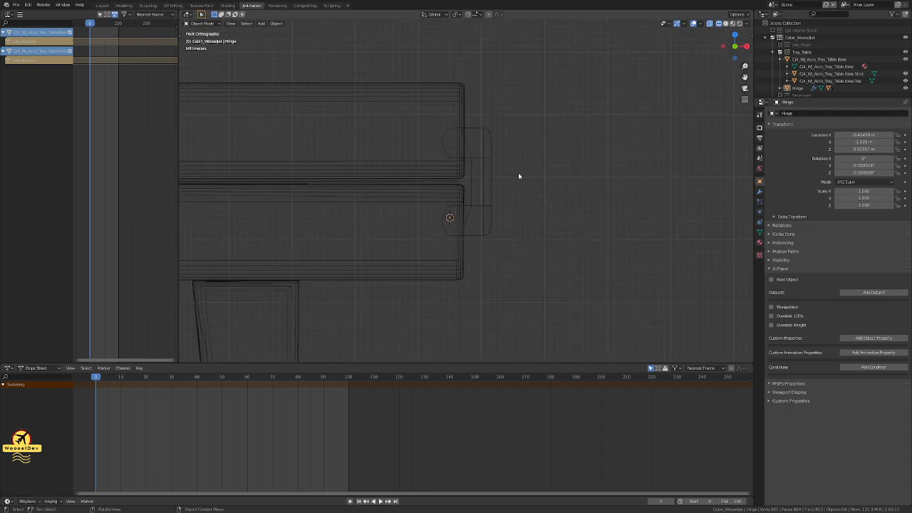
Step: Rotate the hinge 90° in front view so the upper leaf swings upright
key("KP_5")
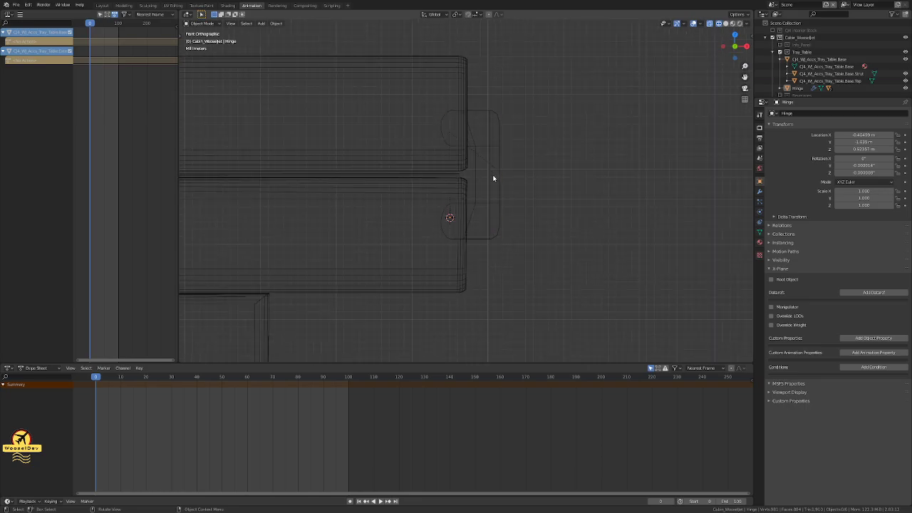
left_click(495, 177)
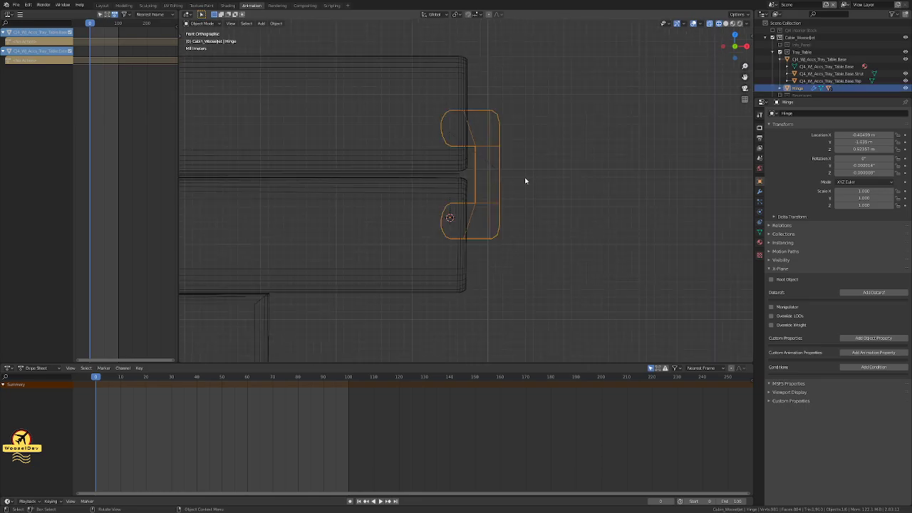
type("r90")
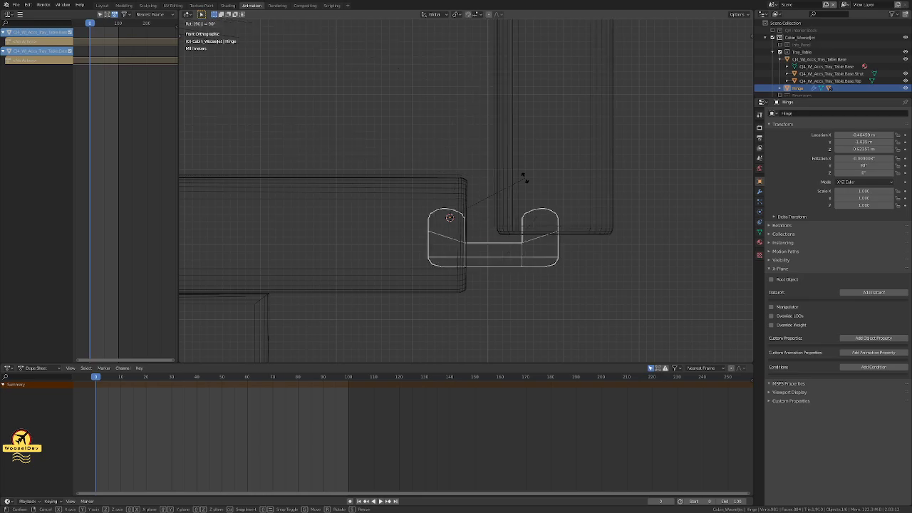
key("Return")
Step: Rotate the table extender 90° in front view so it lies flat beside the base leaf
left_click(509, 159)
left_click(518, 155)
type("r90")
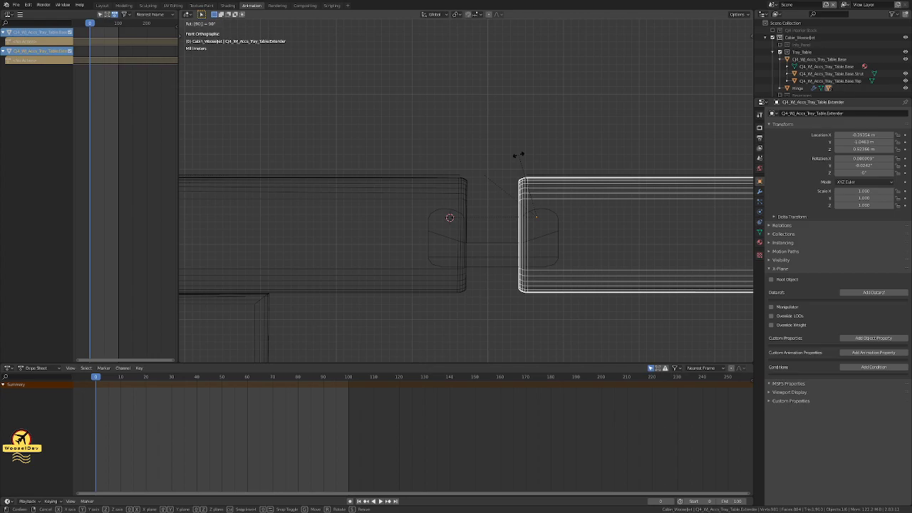
key("Return")
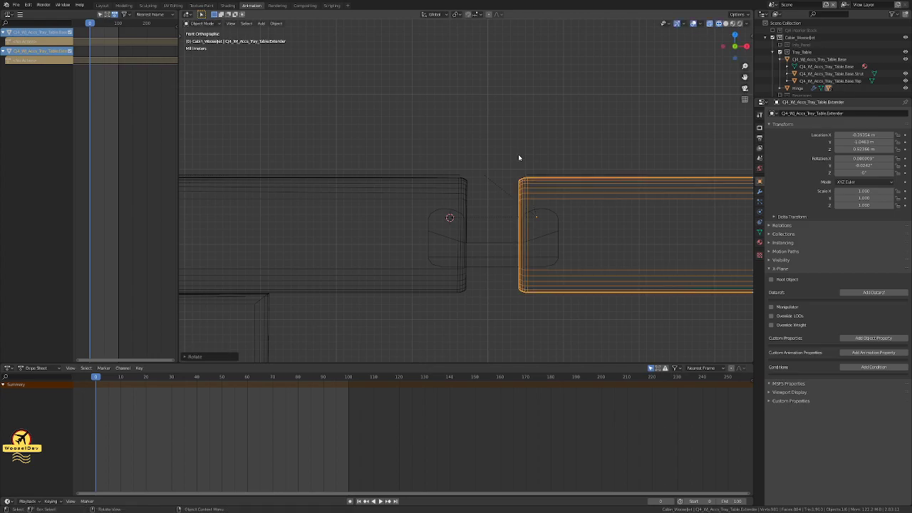
scroll(533, 196, "up", 2)
scroll(533, 196, "down", 1)
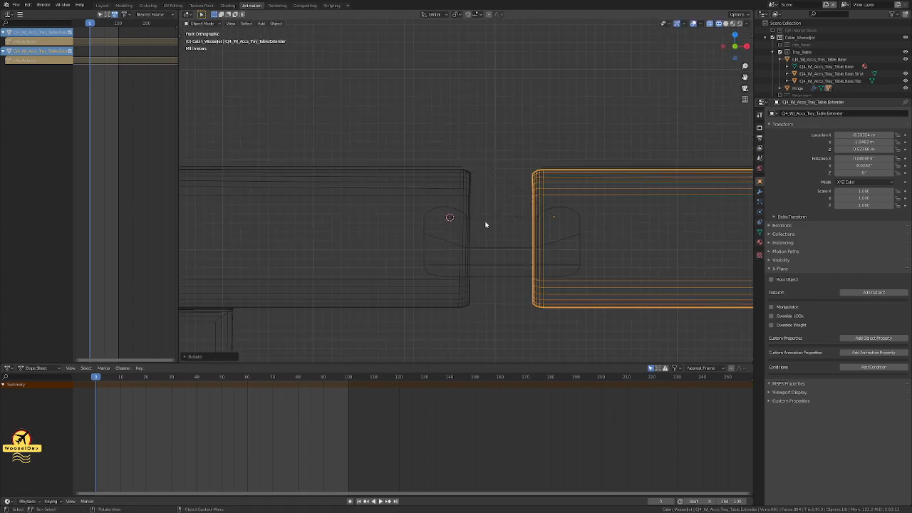
Step: Try to slide the hinge -0.006 m along the X axis to narrow the gap between the leaves
left_click(430, 214)
key("r")
key("x")
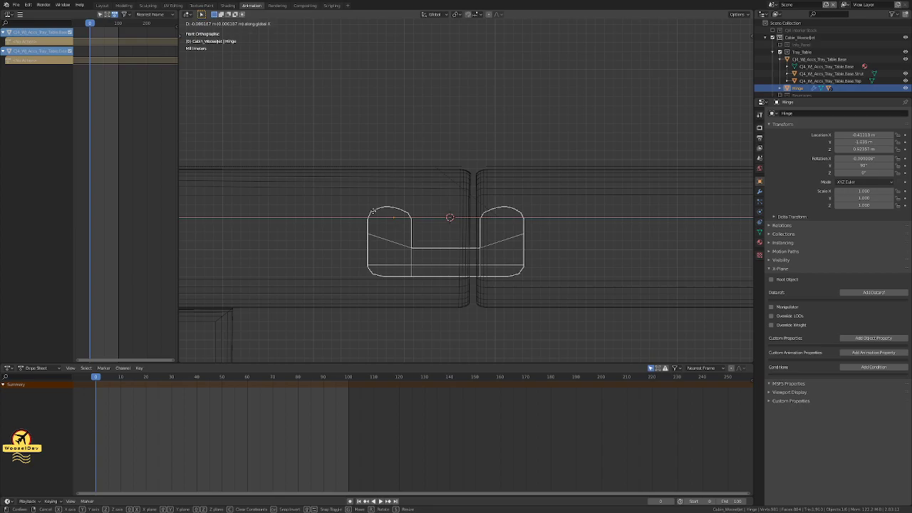
key("Escape")
type("gx0.006")
key("minus")
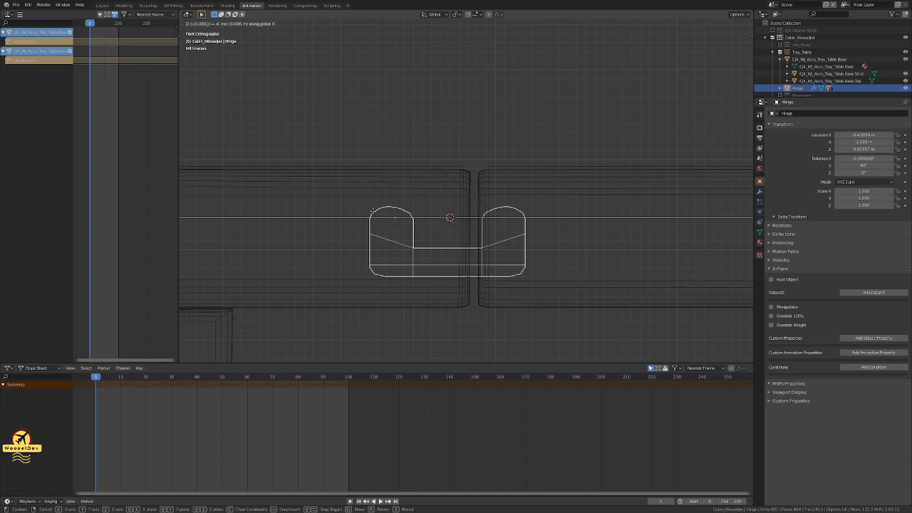
key("Return")
Step: Switch to solid shading and examine the gap between the unfolded leaves from the front
key("z")
left_click(417, 211)
scroll(463, 178, "down", 6)
middle_click_drag(465, 173, 466, 193)
key("KP_1")
scroll(485, 203, "up", 5)
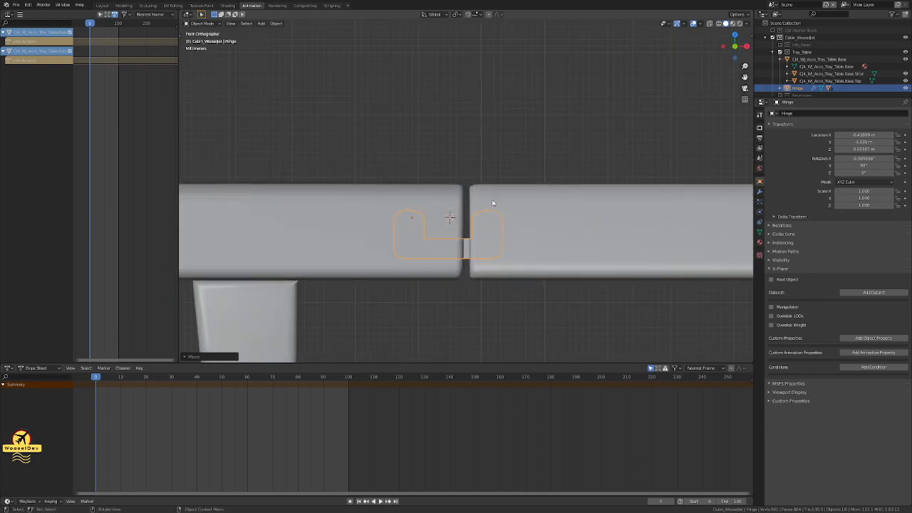
Step: Undo the last hinge move and try another offset in the negative X direction
middle_click_drag(491, 206, 420, 138, "shift")
key("ctrl+z")
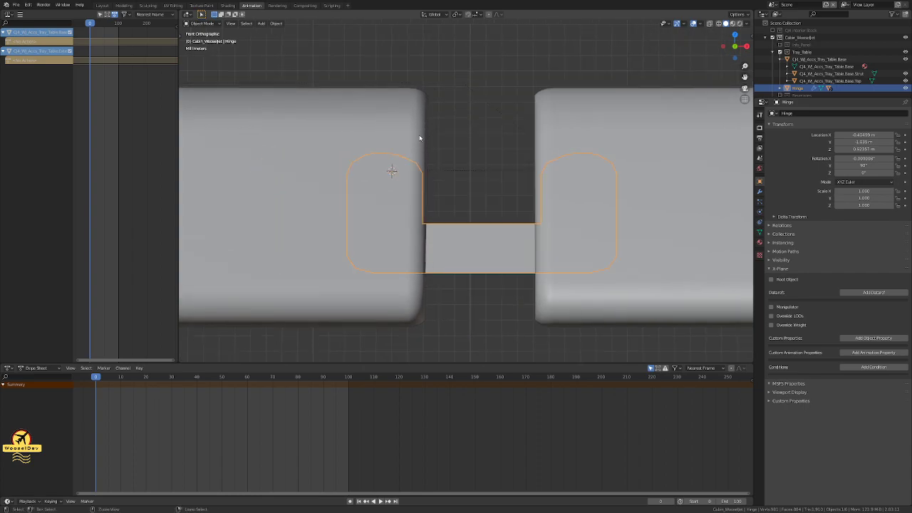
key("g")
key("x")
type("-0.007")
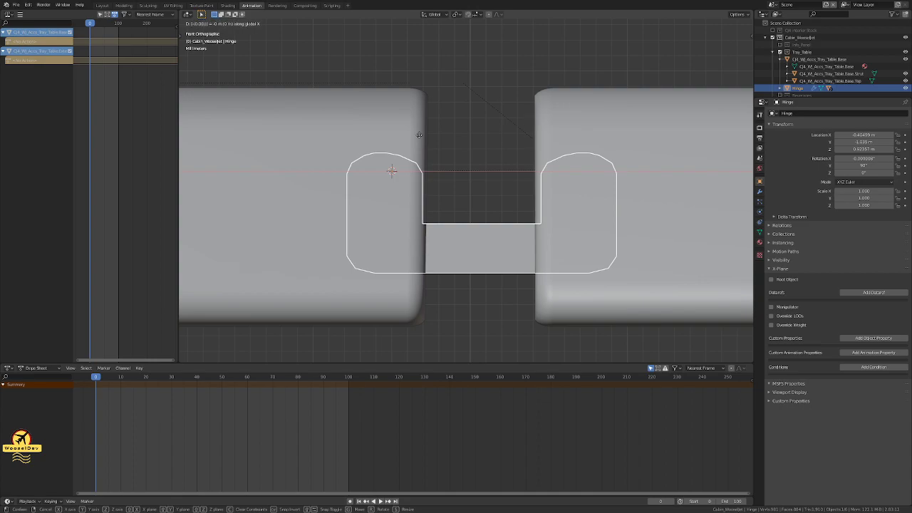
key("Escape")
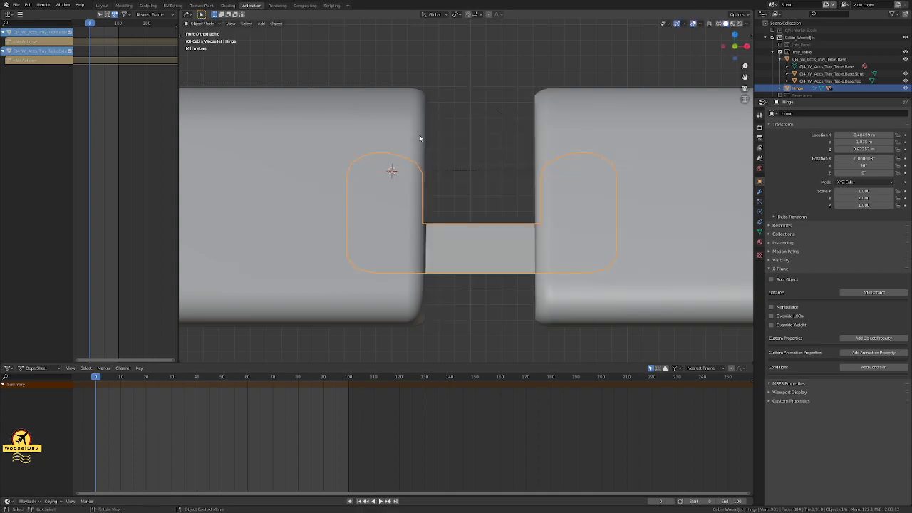
Step: Move the hinge about 6.5 mm in the negative X direction, deselect it and examine the gap between the leaves
type("gx")
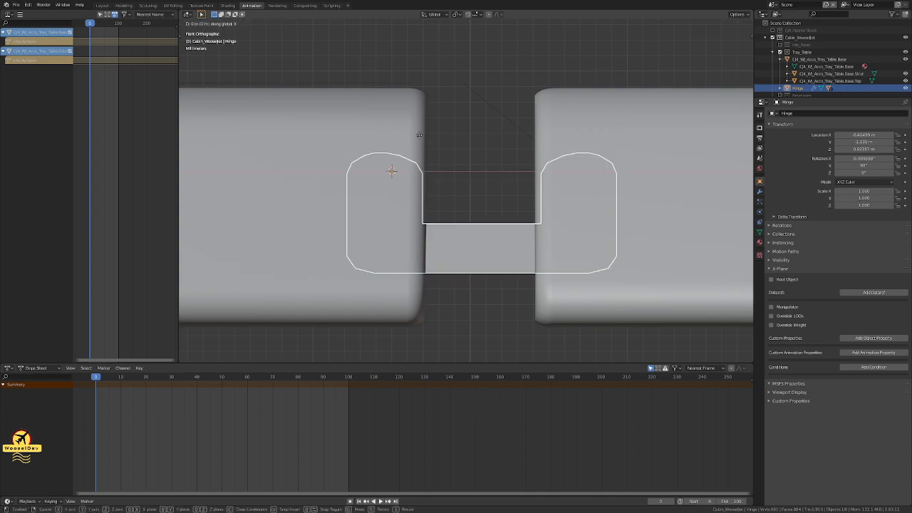
type("-0.006")
key("Return")
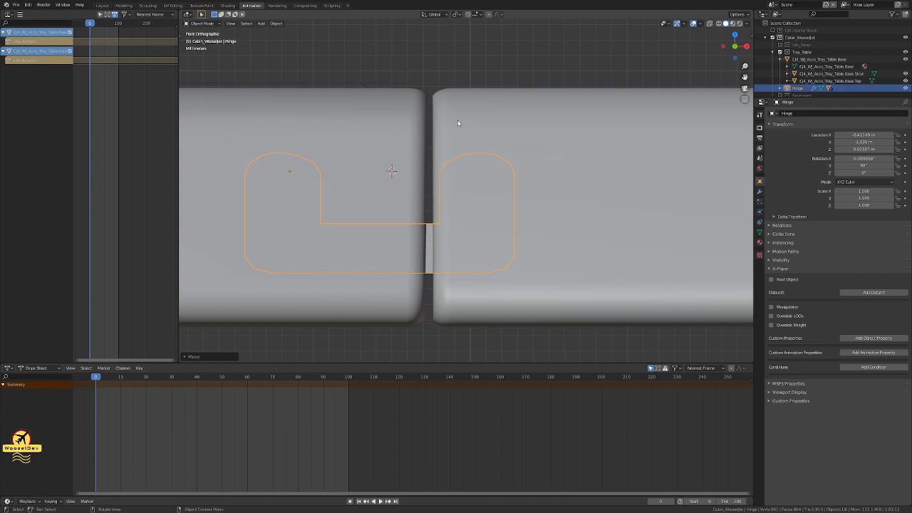
scroll(465, 136, "down", 5)
scroll(465, 136, "down", 2)
left_click(400, 257)
scroll(428, 162, "up", 9)
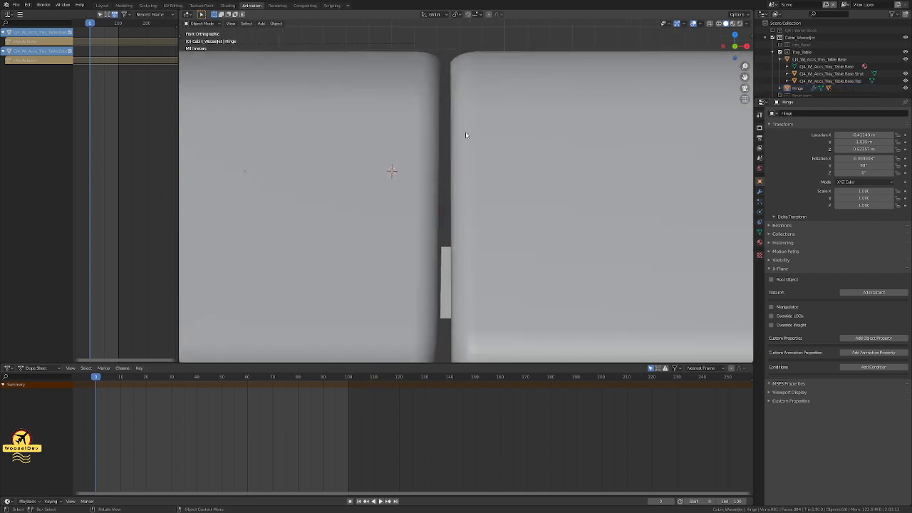
middle_click_drag(451, 135, 433, 70, "shift")
middle_click_drag(443, 187, 437, 256, "shift")
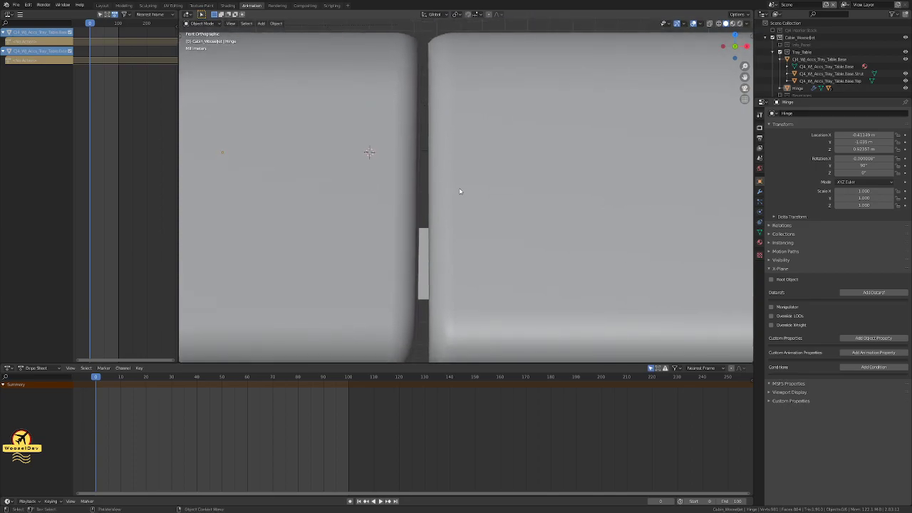
Step: Try rotating the tray table extender about 0.37° in the front view to even out the gap between the leaves
left_click(452, 244)
scroll(453, 238, "down", 2)
key("r")
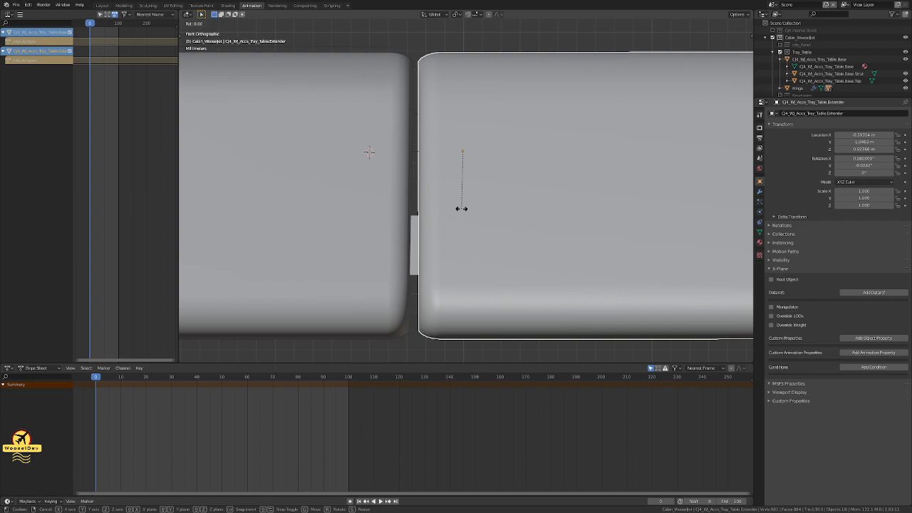
key("Escape")
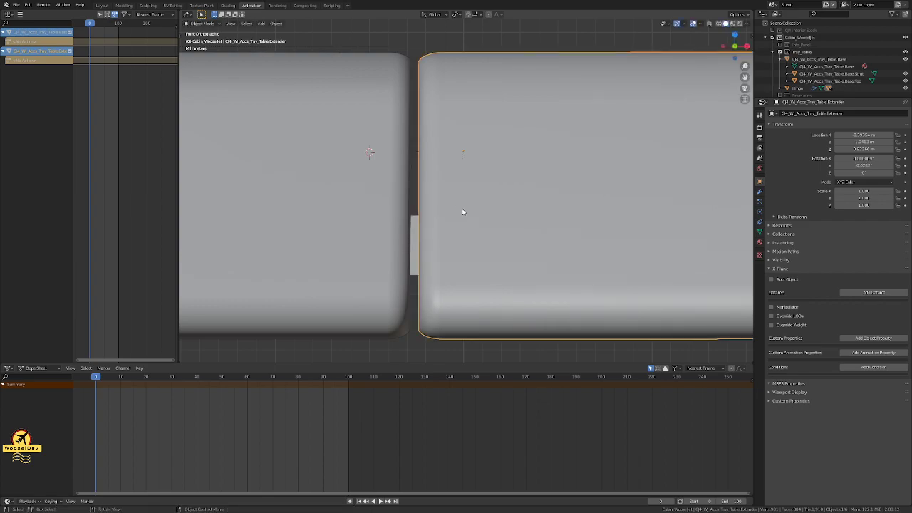
key("r")
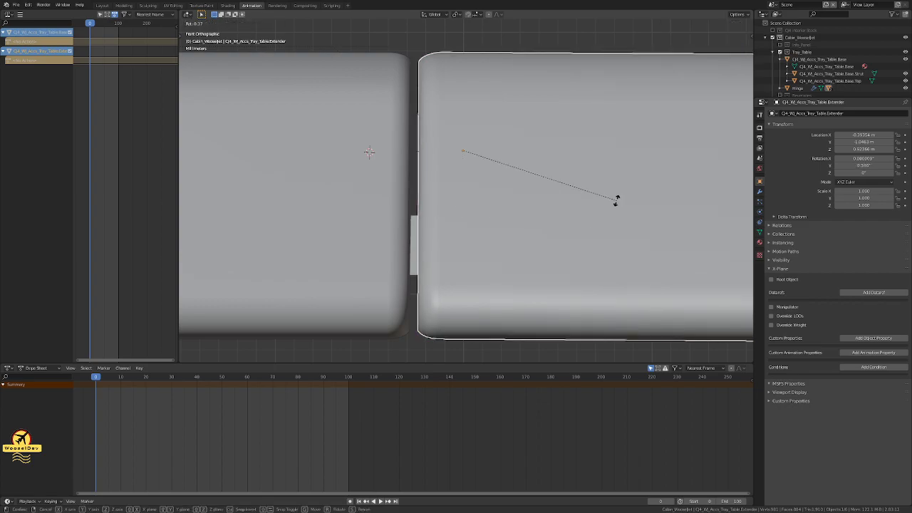
left_click(617, 202)
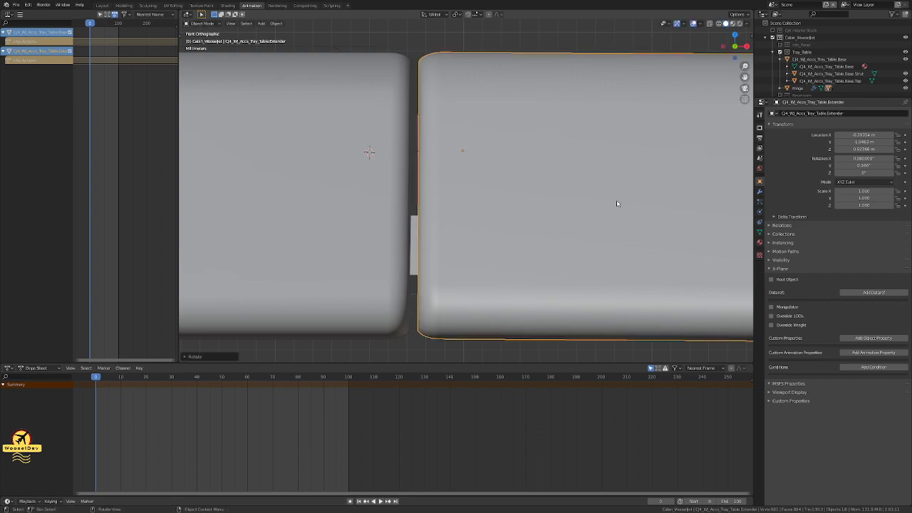
Step: Switch the viewport to wireframe shading and examine the gap between the tray table leaves
key("z")
left_click(541, 198)
scroll(484, 189, "up", 3)
scroll(457, 184, "down", 2)
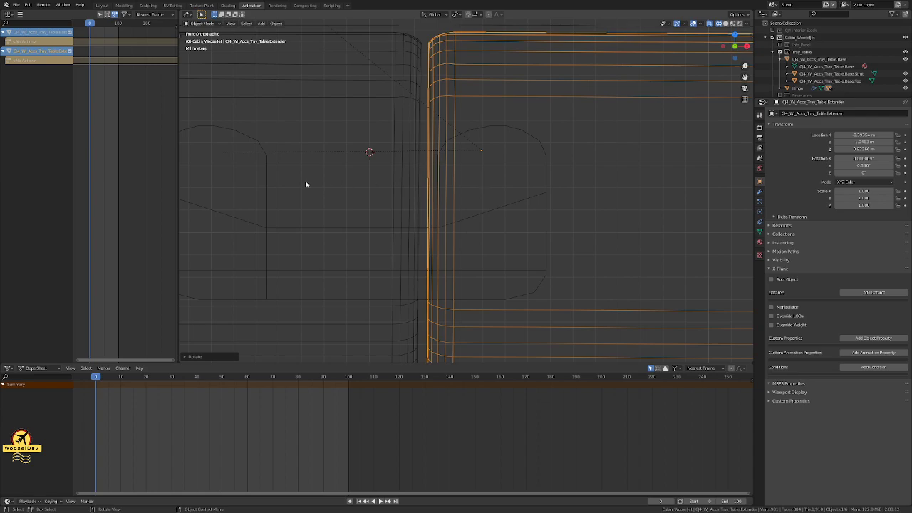
Step: Try moving the hinge about 0.27 mm in the negative X direction to narrow the gap
left_click(257, 183)
left_click(264, 177)
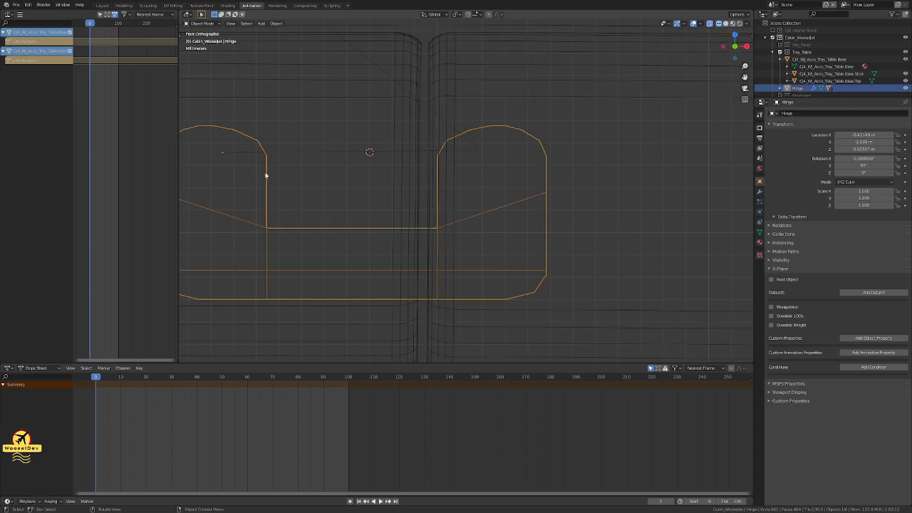
key("g")
key("x")
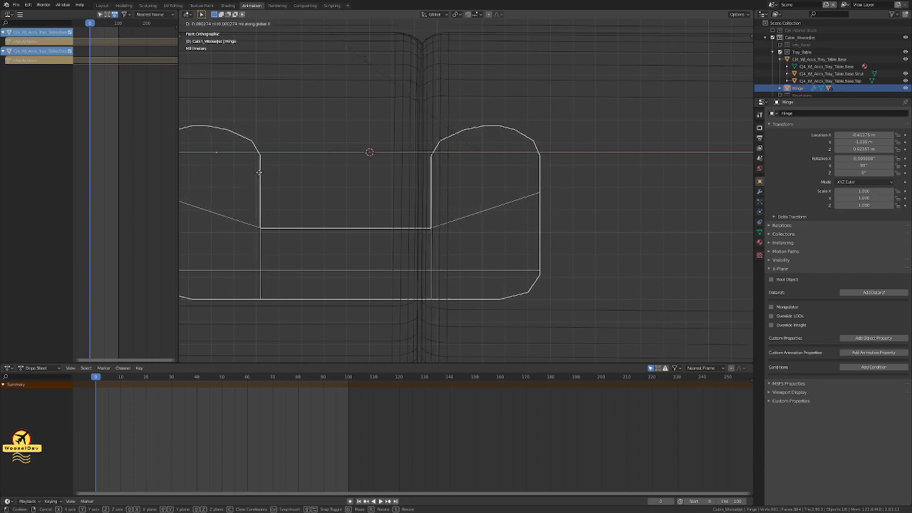
left_click(260, 175)
Step: Try moving the extender slightly in the negative X direction so its upper corner approaches the base leaf
right_click(419, 42, "shift")
scroll(420, 43, "up", 5)
left_click(489, 75)
left_click(456, 46)
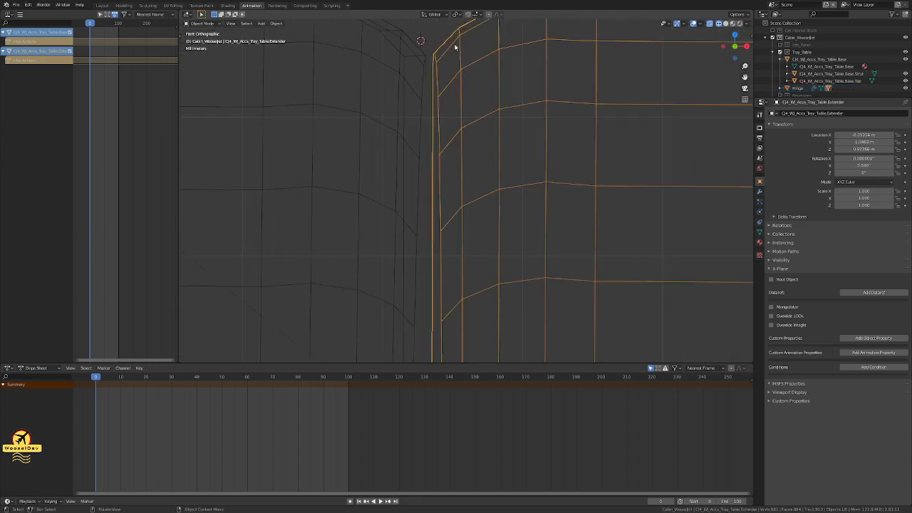
key("g")
key("x")
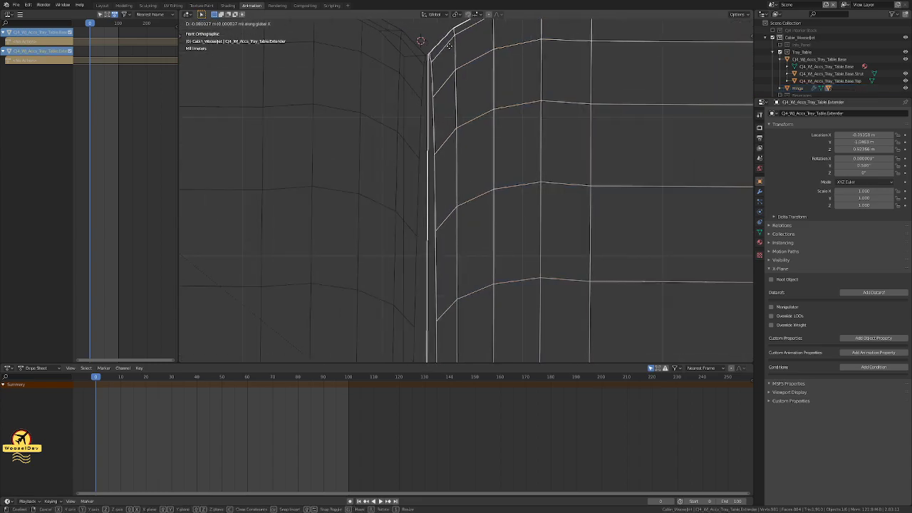
left_click(447, 46)
Step: Check the seam's lower corner and try rotating the extender about another 0.39° to close the gap there
scroll(448, 77, "down", 6)
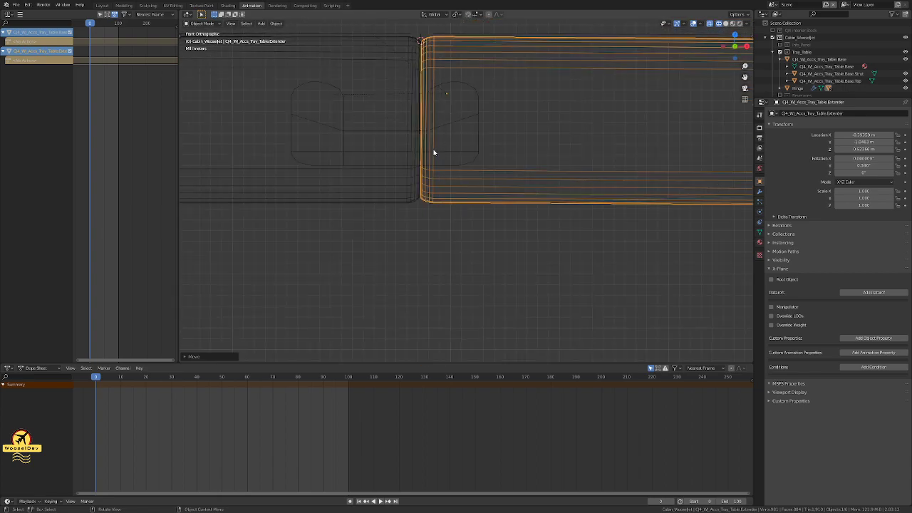
scroll(420, 200, "up", 5)
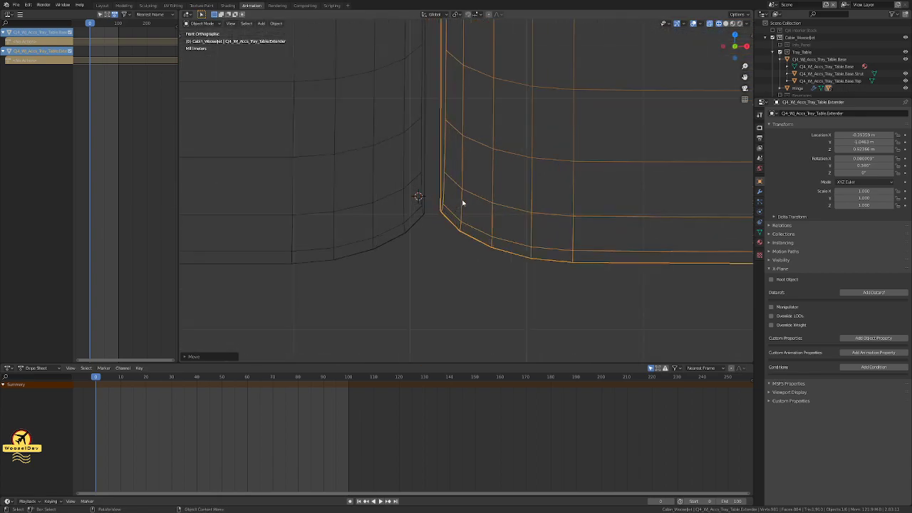
scroll(462, 186, "down", 5)
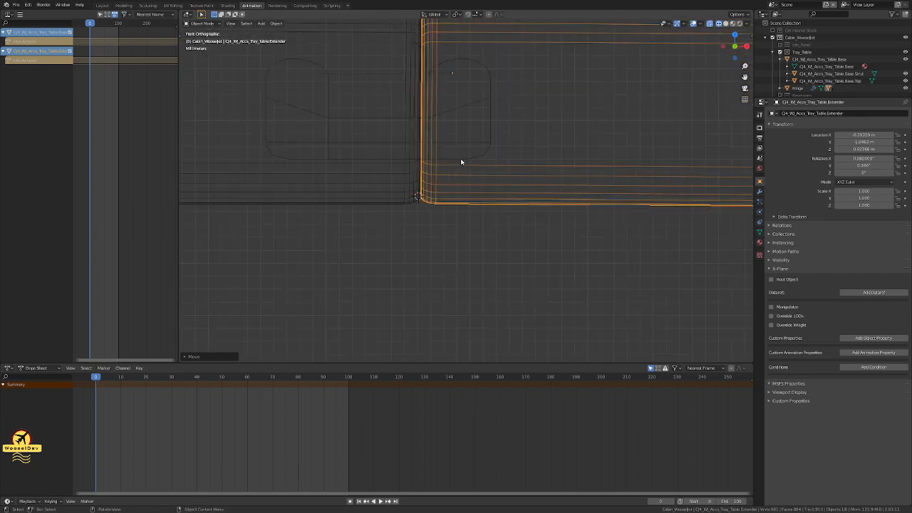
middle_click_drag(481, 133, 487, 178, "shift")
key("r")
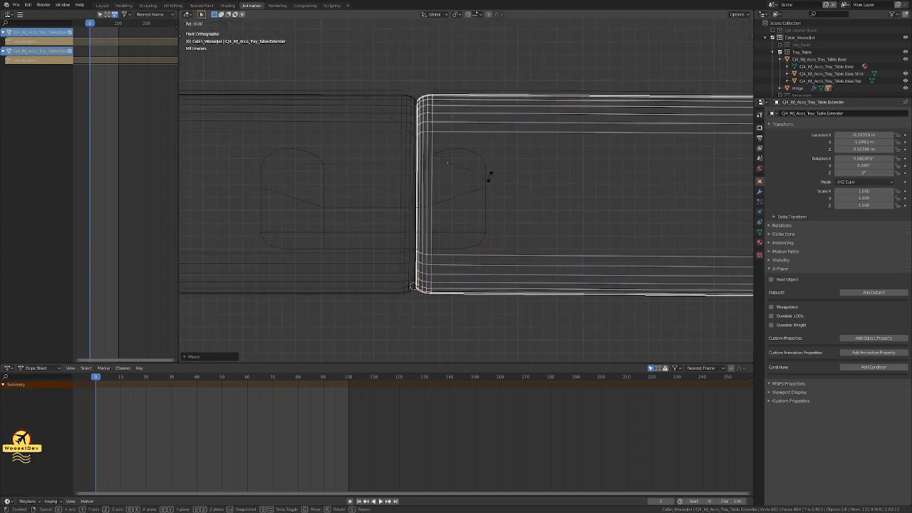
left_click(489, 175)
scroll(438, 71, "up", 5)
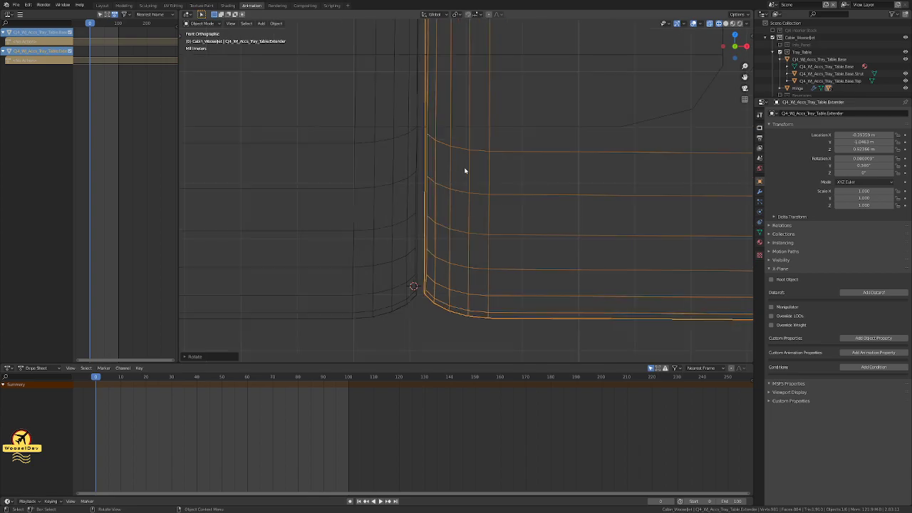
key("r")
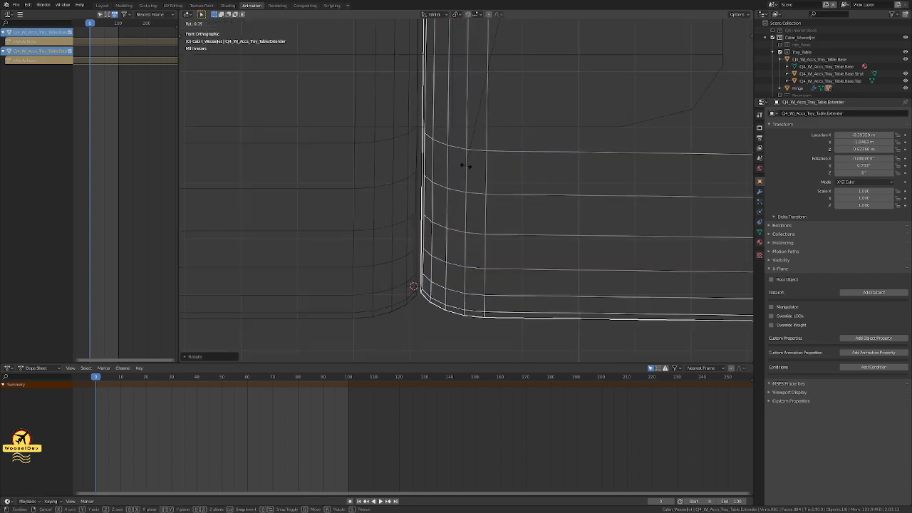
left_click(465, 166)
Step: Try moving the extender about 0.03 mm further in the negative X direction, judging by the seam's upper corner
scroll(459, 164, "down", 6)
right_click(418, 99, "shift")
scroll(421, 93, "up", 5)
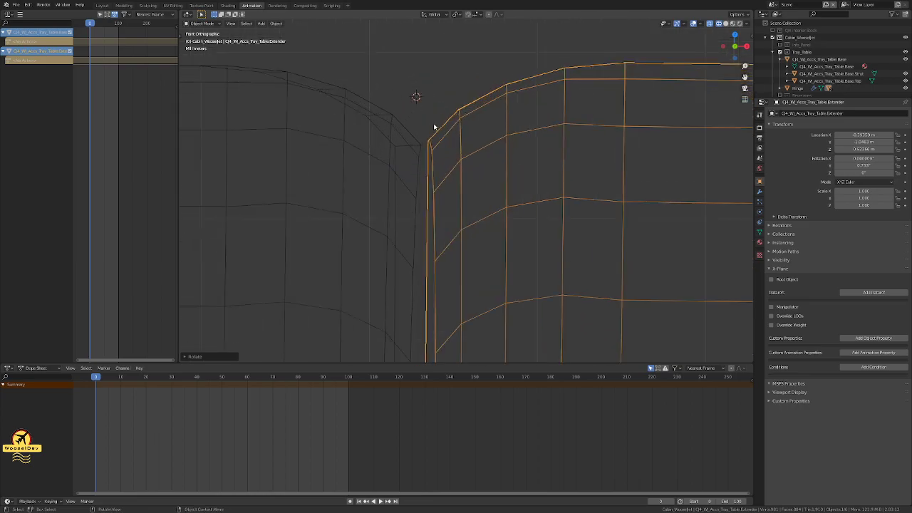
key("g")
key("x")
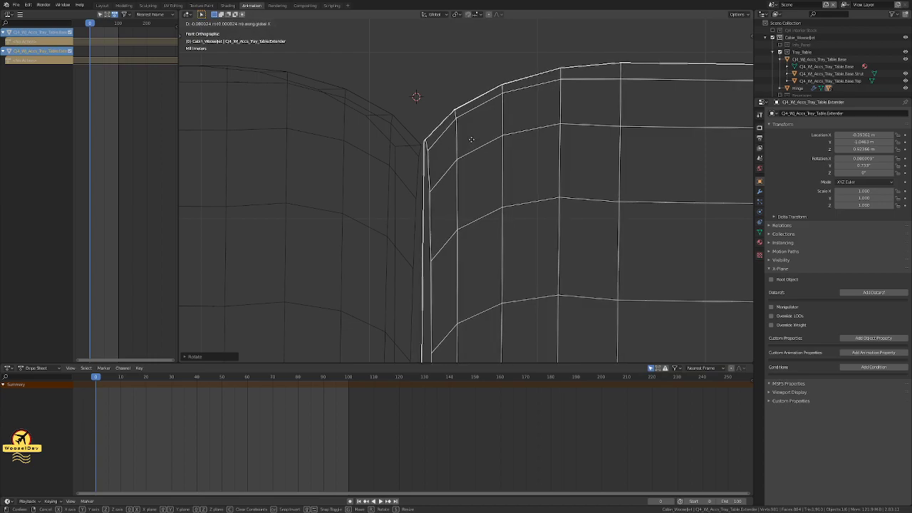
left_click(468, 139)
Step: Examine the seam's lower corner, deselect the extender and check how straight the whole extended tabletop is from the front
scroll(456, 178, "down", 2)
scroll(420, 100, "down", 1)
right_click(418, 260, "shift")
scroll(415, 271, "up", 5)
scroll(421, 261, "down", 7)
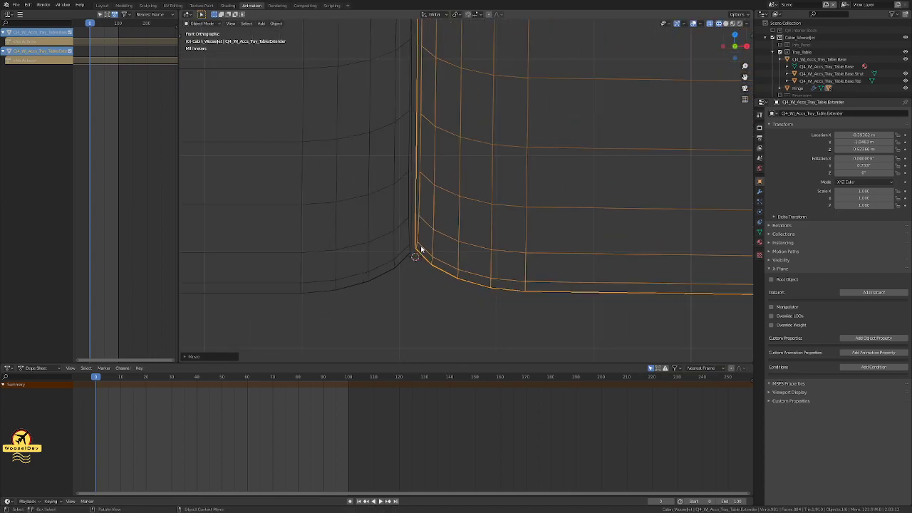
left_click(582, 279)
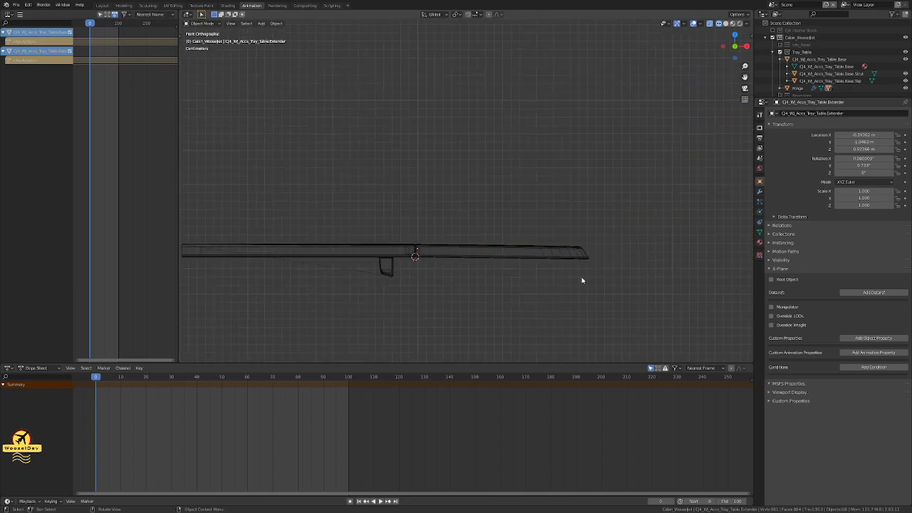
scroll(608, 260, "up", 5)
middle_click_drag(608, 263, 510, 176, "shift")
scroll(492, 174, "down", 3)
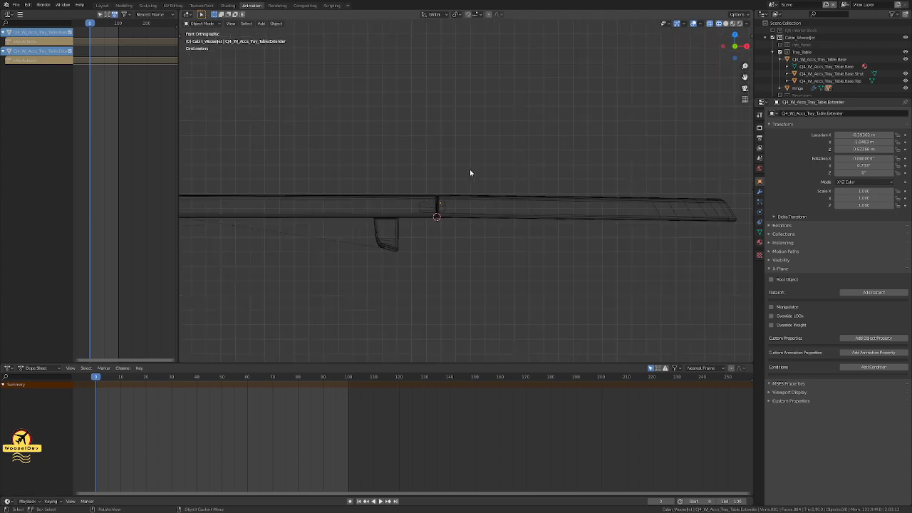
scroll(619, 206, "up", 3)
scroll(626, 199, "up", 6)
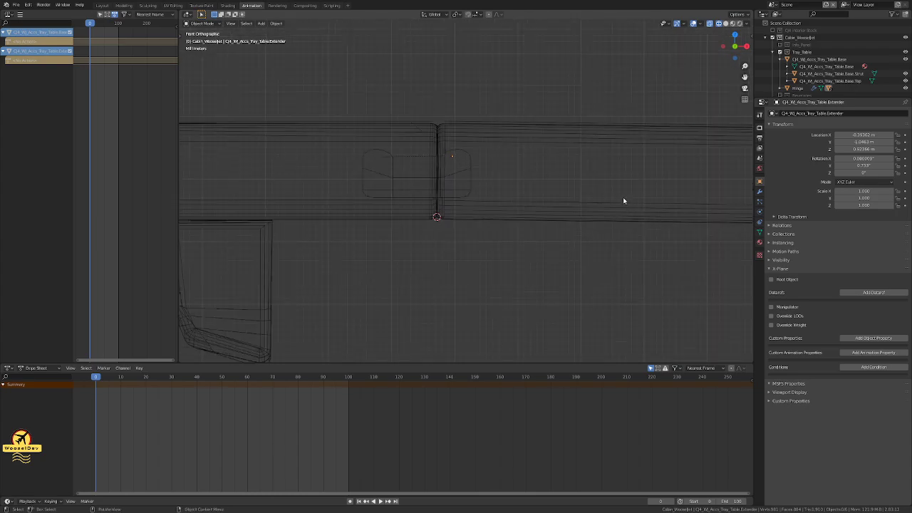
Step: Examine the upper corner of the seam and the extender's upper edge for any slope
scroll(521, 141, "down", 1)
middle_click_drag(507, 115, 513, 303, "shift")
middle_click_drag(501, 93, 475, 224, "shift")
middle_click_drag(477, 112, 451, 211, "shift")
scroll(464, 214, "up", 5)
scroll(451, 216, "down", 2)
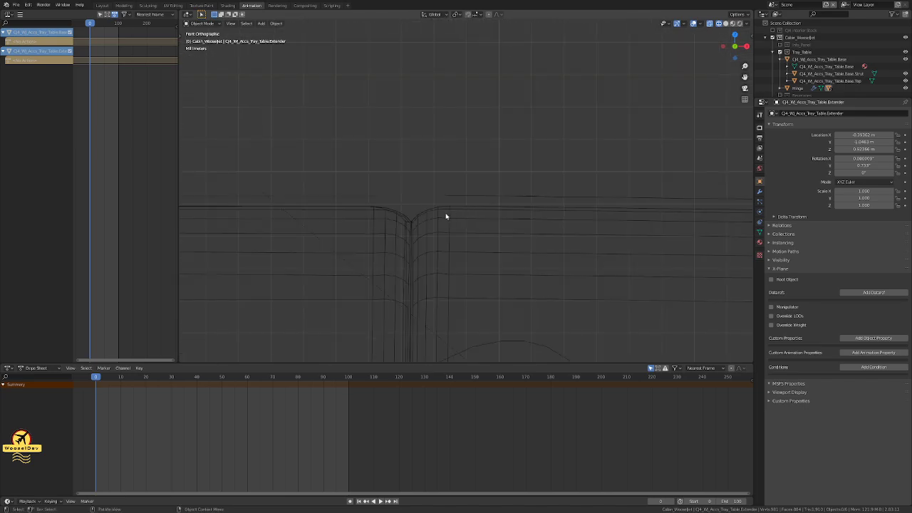
scroll(446, 223, "up", 2)
scroll(448, 226, "down", 2)
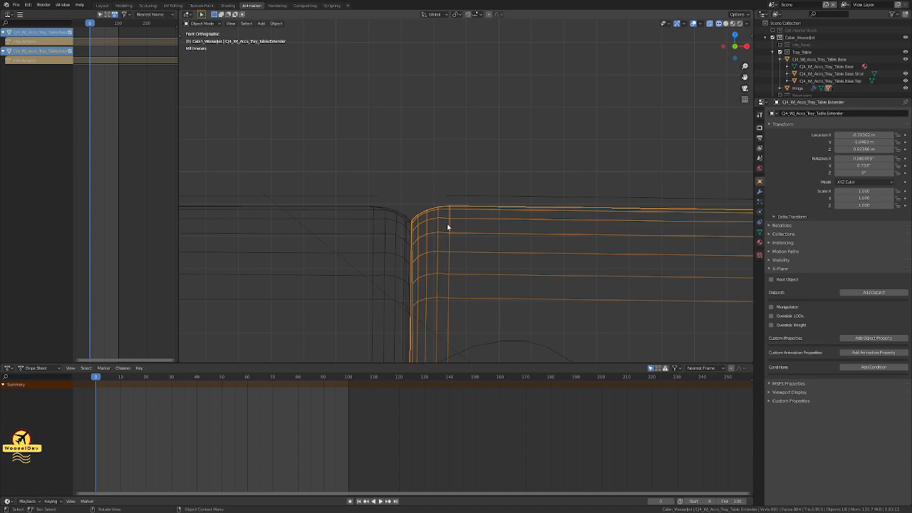
Step: Undo the recent moves and rotations of the extender as well as the last hinge move
key("ctrl+z")
key("ctrl+z")
key("ctrl+z")
key("ctrl+z")
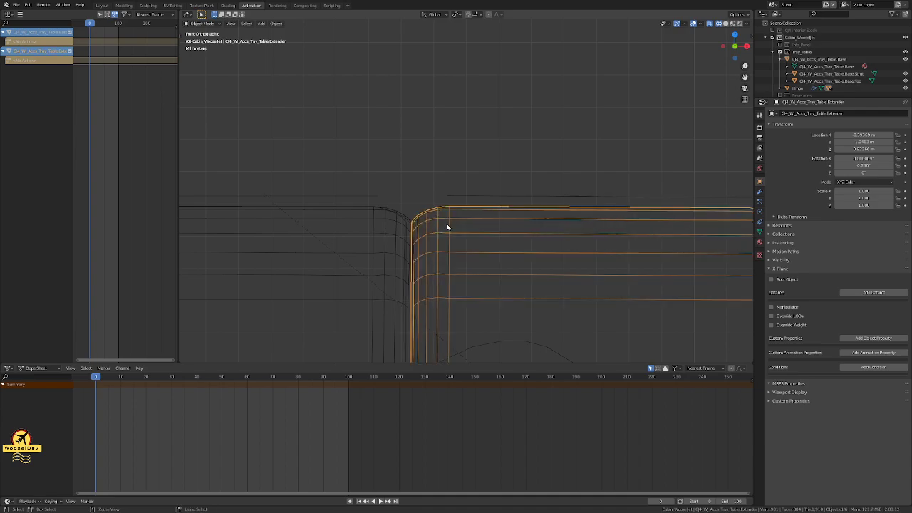
scroll(448, 226, "up", 2)
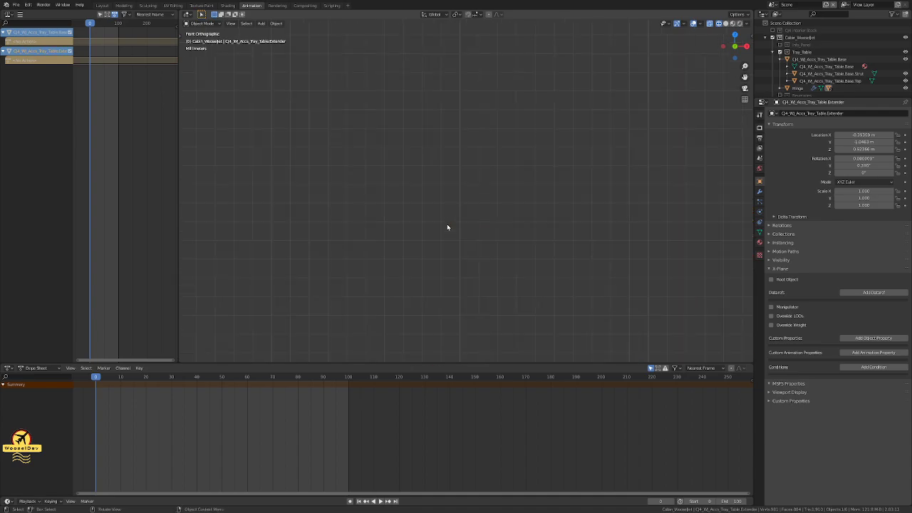
scroll(447, 226, "down", 1)
scroll(457, 214, "down", 5)
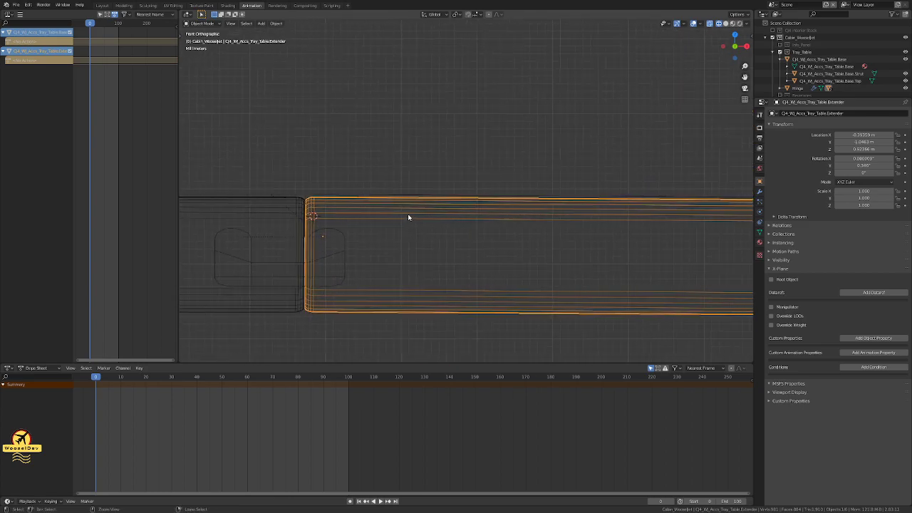
key("ctrl+z")
key("ctrl+z")
key("ctrl+z")
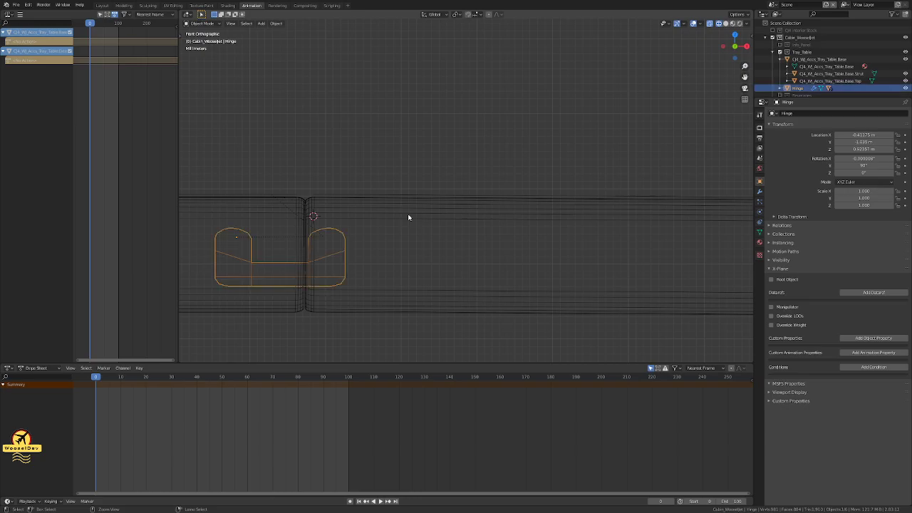
key("ctrl+shift+z")
key("ctrl+shift+z")
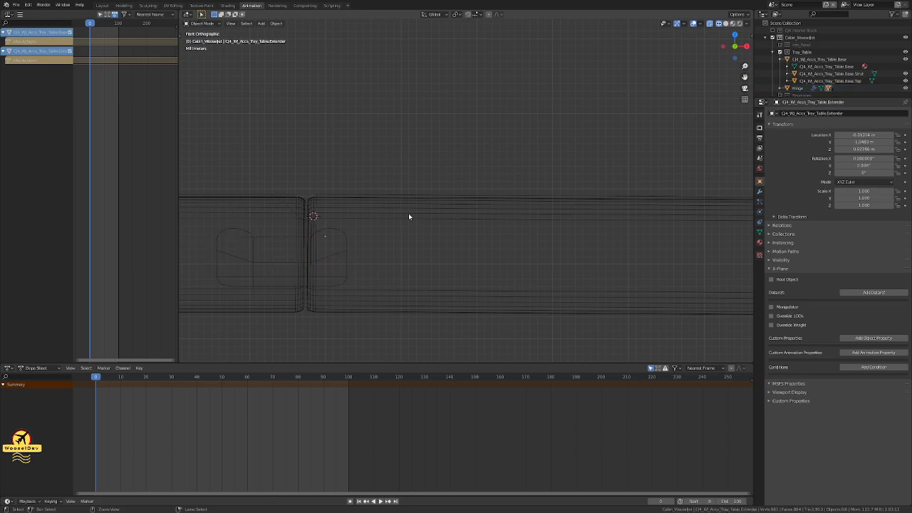
key("ctrl+shift+z")
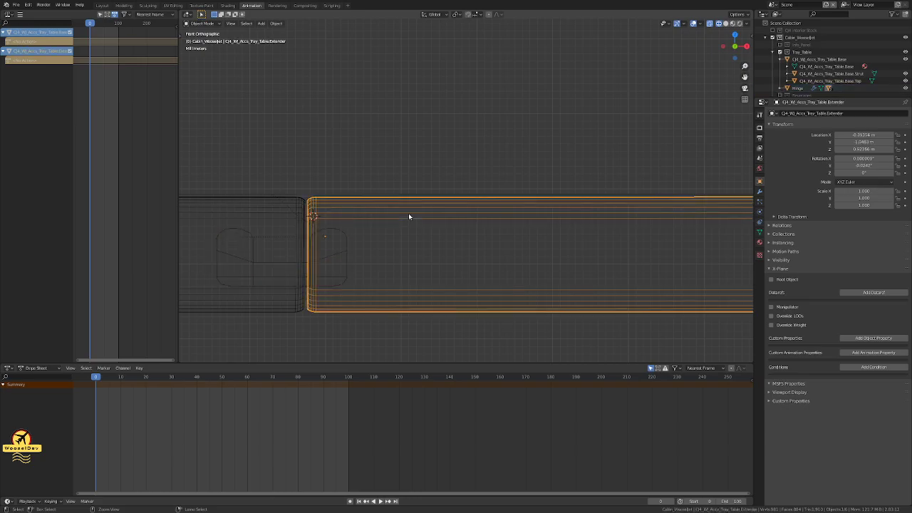
Step: Deselect the extender and compare the height of its outer end with the seam to check that it is level
left_click(337, 157)
scroll(423, 250, "down", 5)
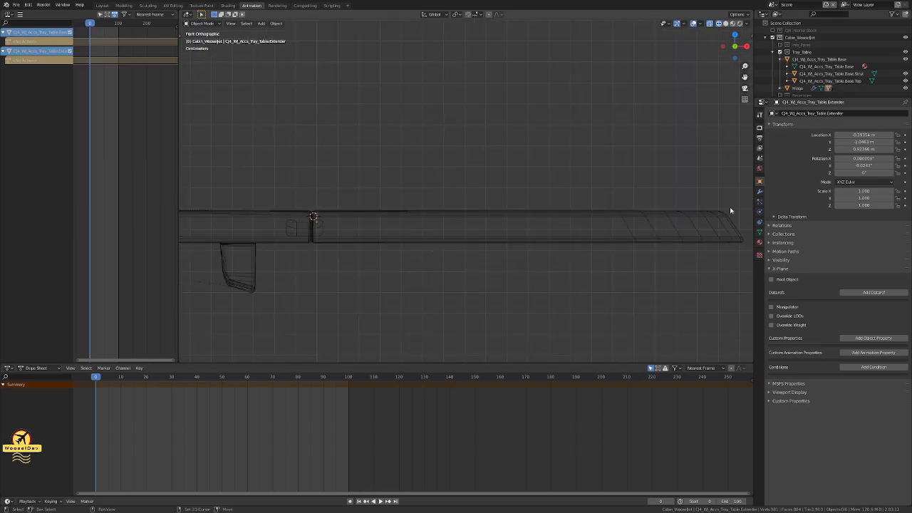
scroll(730, 211, "up", 5)
right_click(726, 208, "shift")
scroll(307, 235, "down", 5)
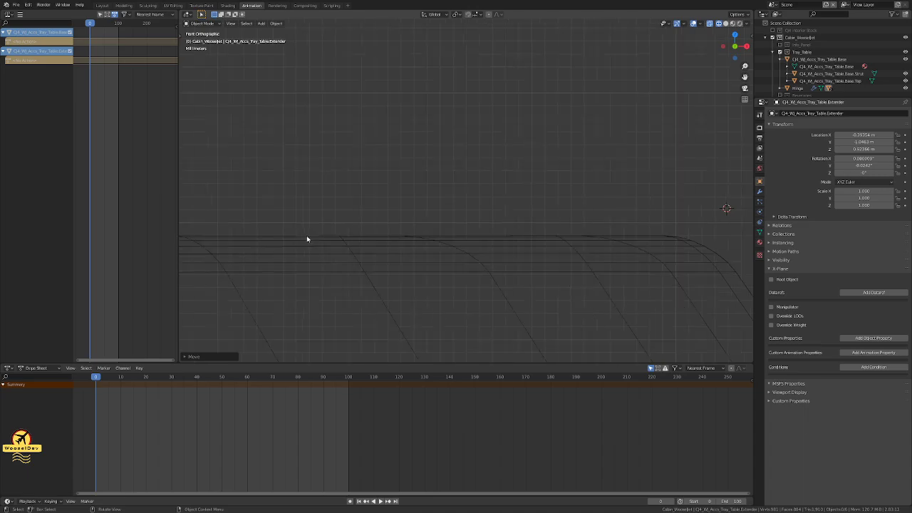
scroll(452, 210, "up", 2)
right_click(380, 210, "shift")
scroll(370, 211, "up", 4)
scroll(359, 236, "down", 5)
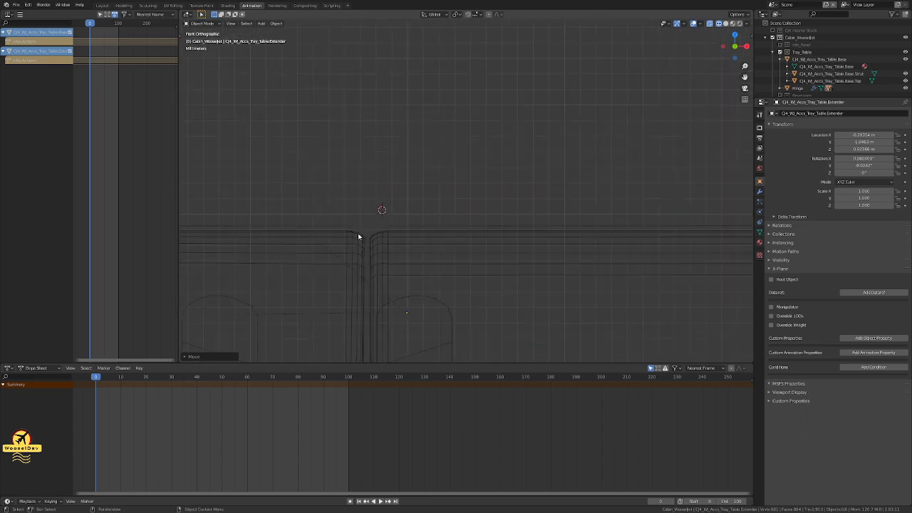
scroll(358, 236, "up", 5)
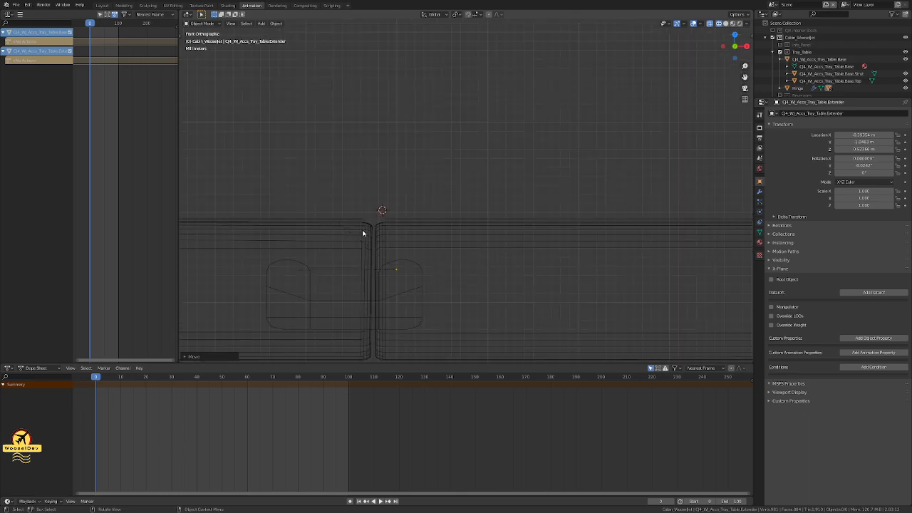
Step: Save the Blender file and frame the upper part of the gap between the leaves
key("ctrl+s")
middle_click_drag(397, 190, 424, 141, "shift")
scroll(429, 148, "up", 2)
middle_click_drag(410, 190, 407, 140, "shift")
middle_click_drag(397, 193, 419, 144, "ctrl")
key("ctrl+s")
Step: Examine the closed seam between the leaves in solid shading with the cabin interior shown
scroll(418, 145, "up", 2)
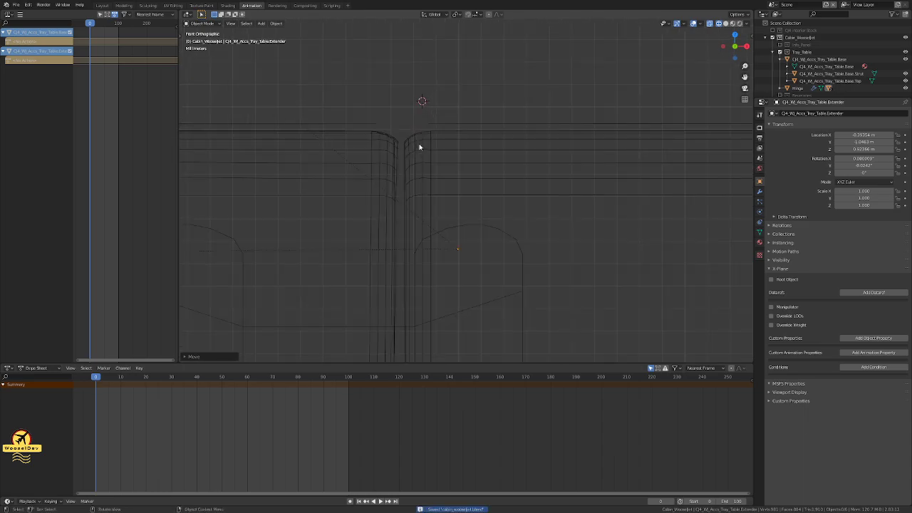
scroll(417, 146, "up", 2)
key("z")
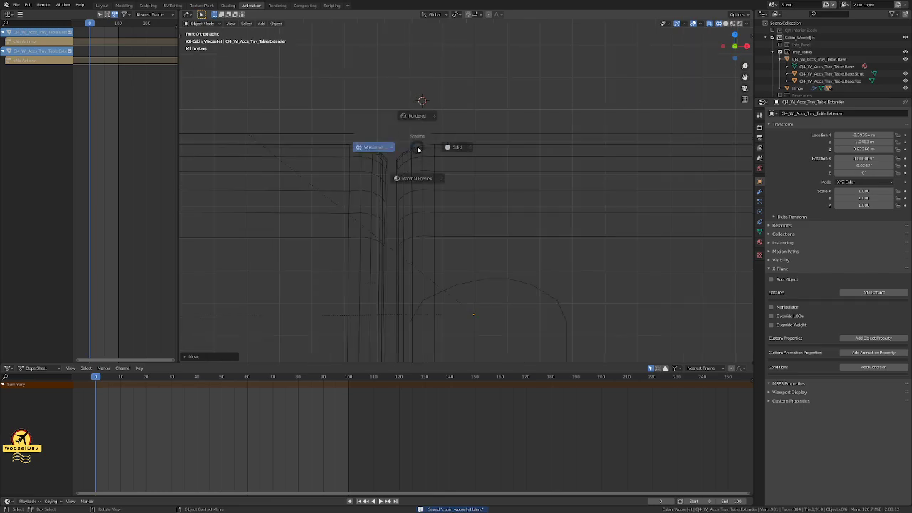
left_click(459, 151)
scroll(458, 159, "down", 3)
middle_click_drag(457, 161, 474, 143)
key("KP_Divide")
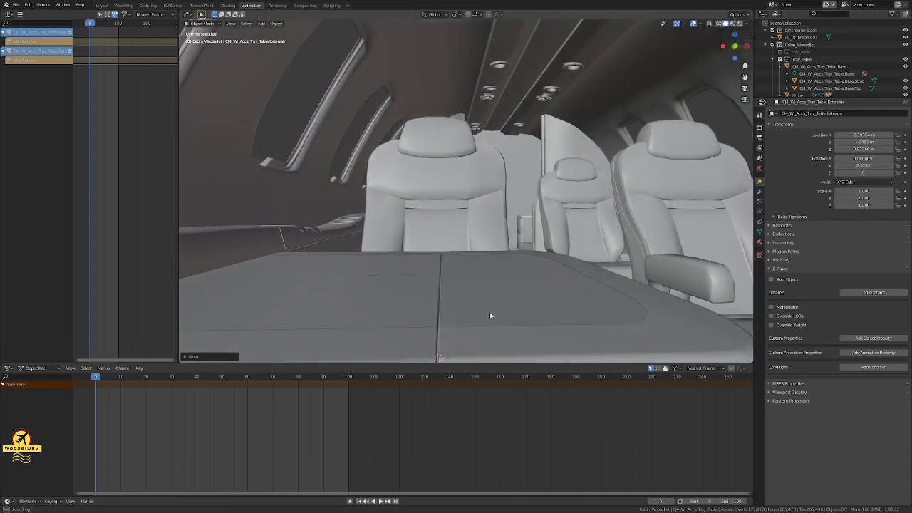
middle_click_drag(490, 316, 471, 243)
mouse_move(479, 245)
middle_mouse_down()
mouse_move(472, 193)
mouse_move(497, 230)
mouse_move(445, 250)
mouse_move(456, 238)
mouse_move(484, 238)
mouse_move(474, 238)
middle_mouse_up()
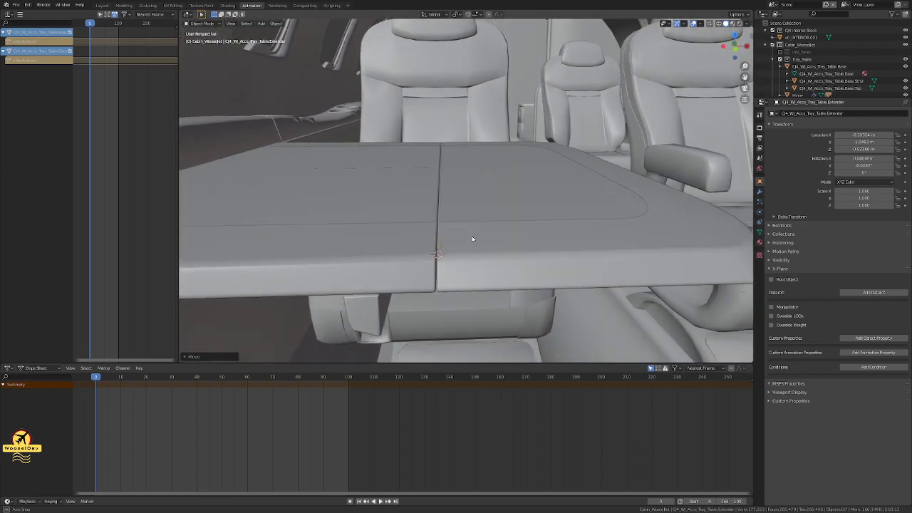
Step: Hide the cabin interior and show the Helper cube beneath the seam in a front orthographic wireframe view
key("KP_1")
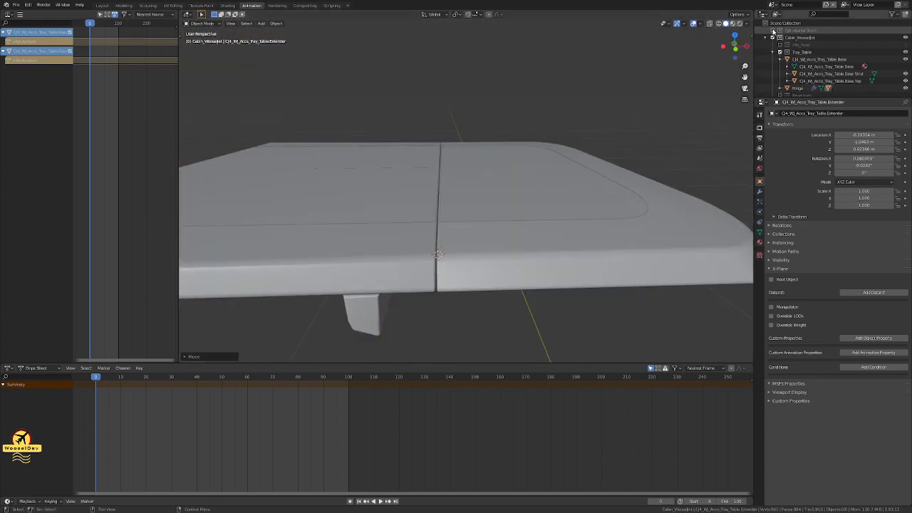
key("KP_5")
key("z")
left_click(420, 288)
middle_click_drag(420, 288, 462, 187, "shift")
scroll(451, 165, "up", 5)
scroll(809, 87, "down", 2)
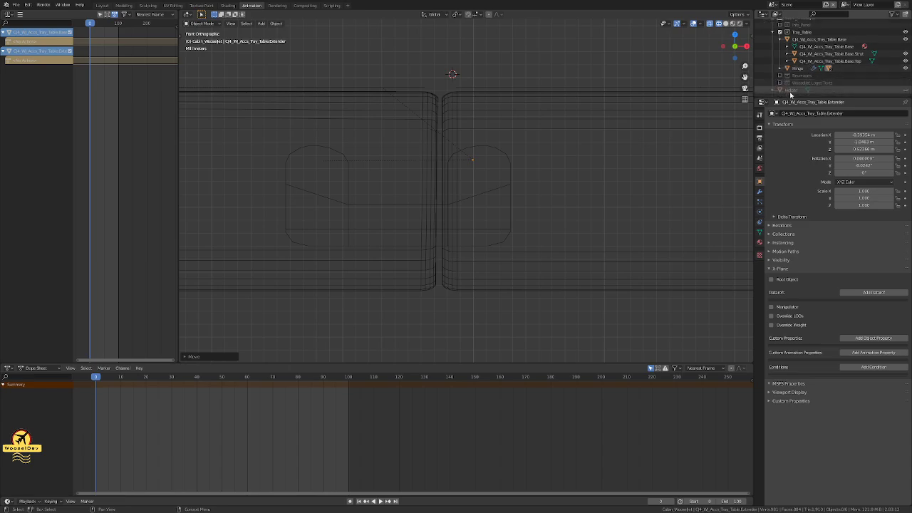
left_click(905, 90)
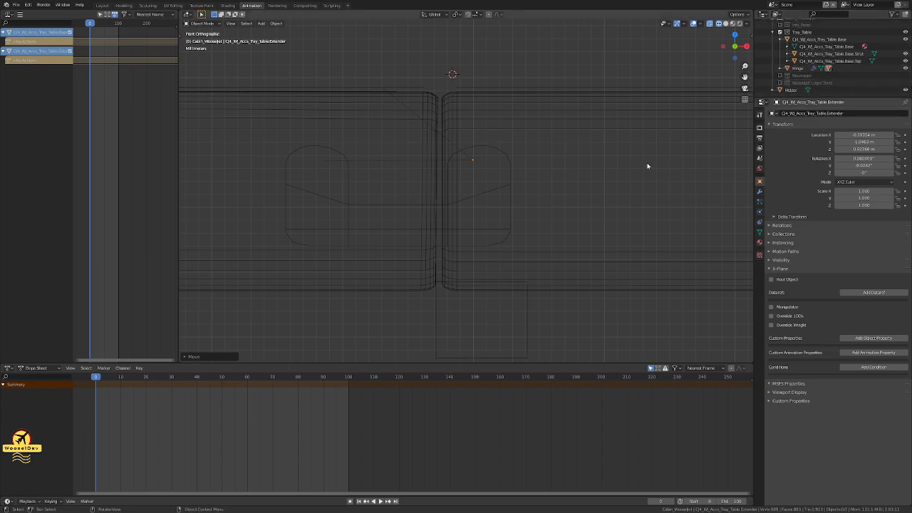
Step: Move the hinge 0.0065 m along the X axis to open the gap between the leaves
left_click(341, 170)
key("grave")
left_click(344, 214)
middle_click_drag(487, 151, 352, 189, "shift")
key("g")
type("x")
type("0.0065")
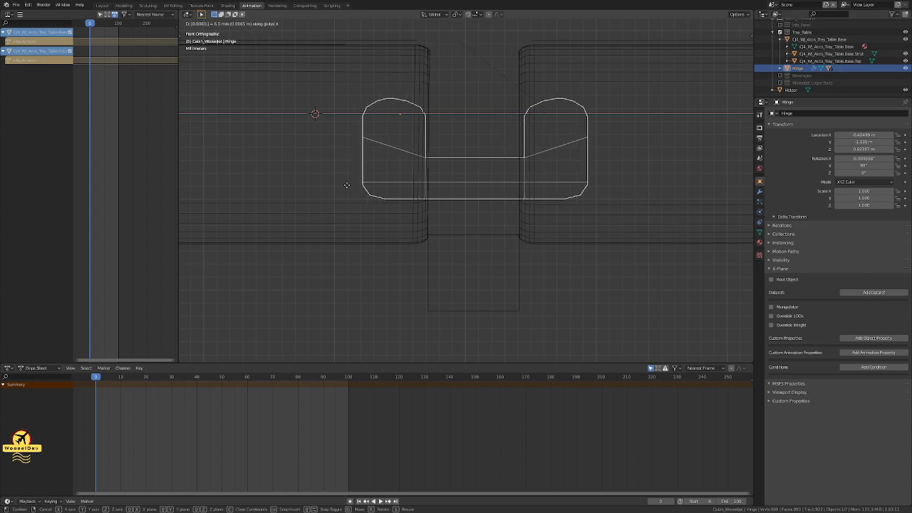
key("Return")
Step: Compare both upper corners of the Helper cube with the facing edges of the leaves and save the file
right_click(518, 235, "shift")
scroll(521, 236, "up", 5)
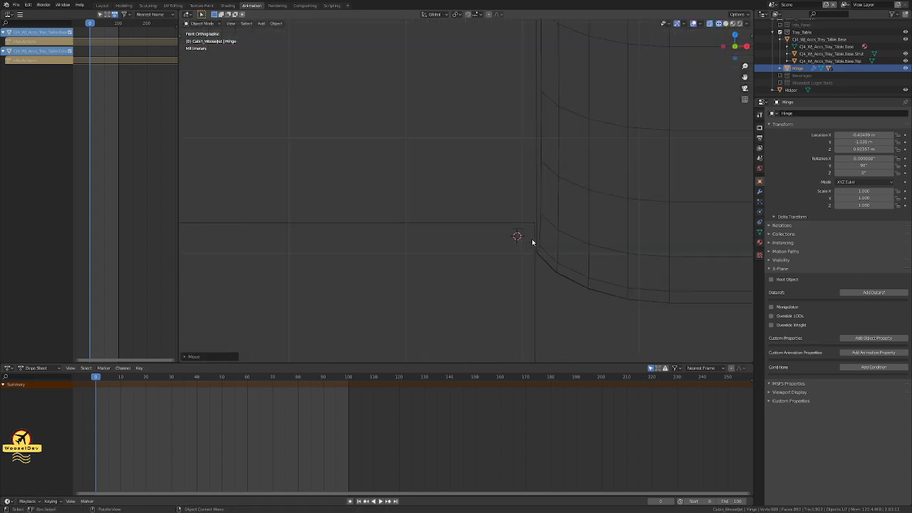
scroll(521, 246, "down", 4)
right_click(250, 236, "shift")
scroll(250, 236, "up", 4)
scroll(254, 234, "down", 5)
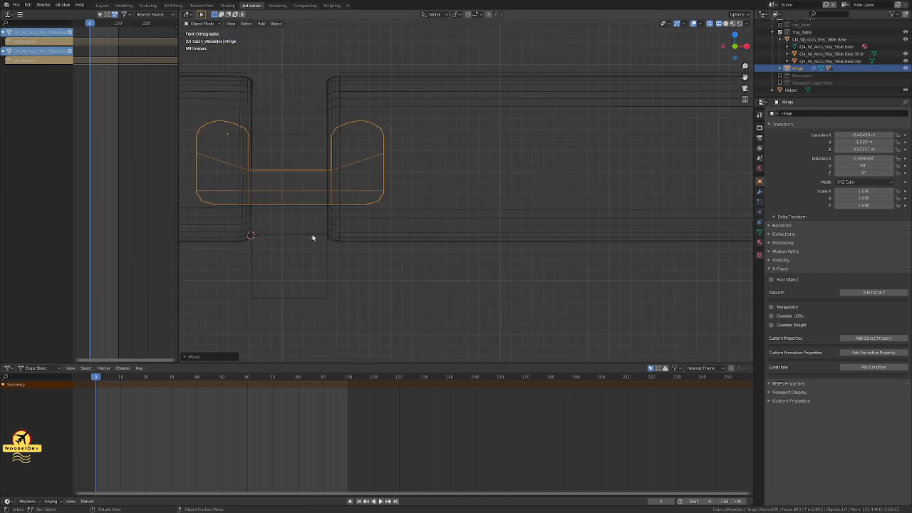
middle_click_drag(369, 274, 480, 242, "shift")
left_click(480, 239)
key("ctrl+s")
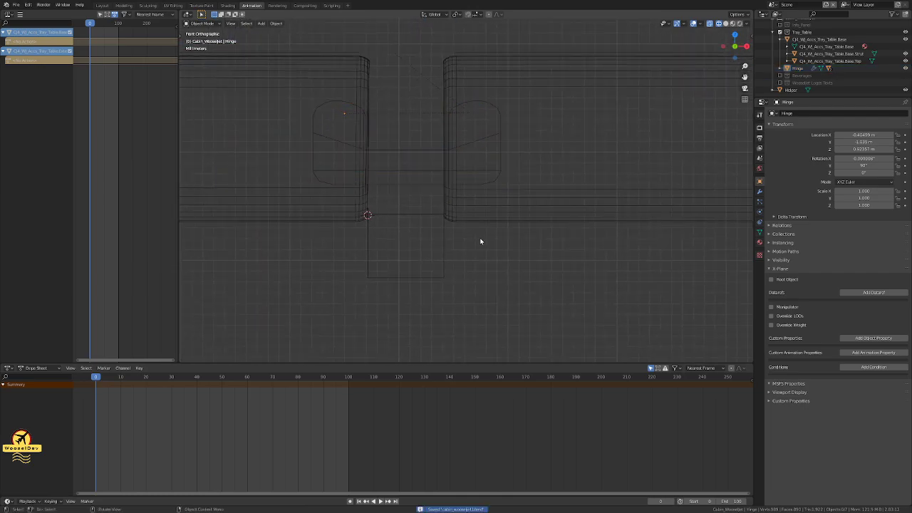
Step: Apply the scale of the Helper cube below the gap
left_click(443, 231)
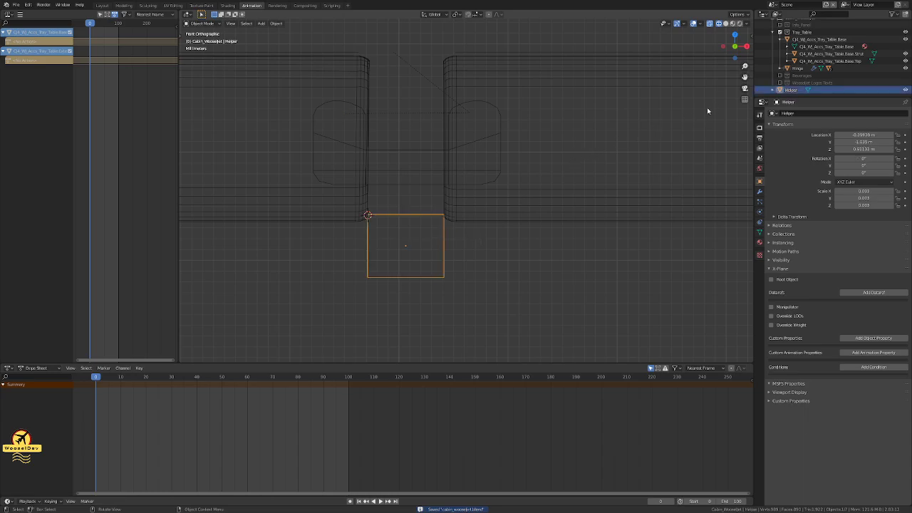
key("n")
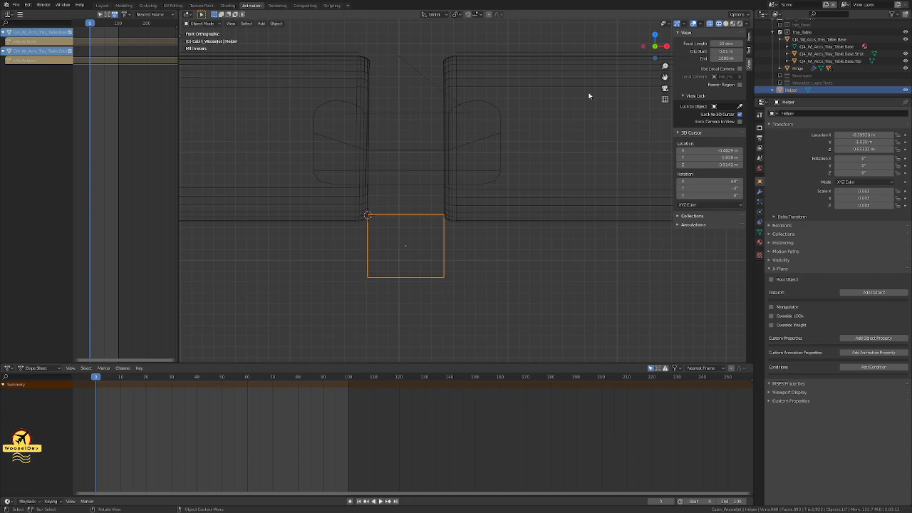
left_click(449, 246)
left_click(444, 244)
key("ctrl+a")
left_click(438, 253)
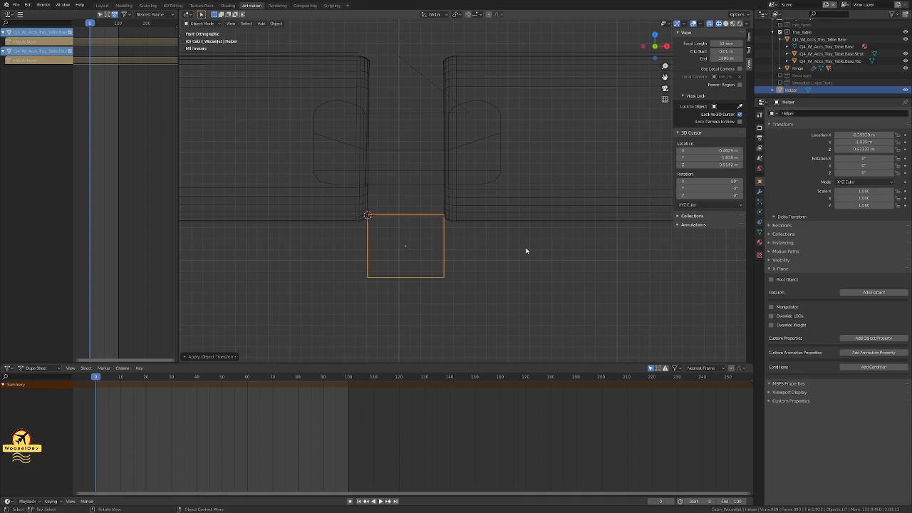
Step: Check the Helper cube's dimensions and save the file
left_click(749, 36)
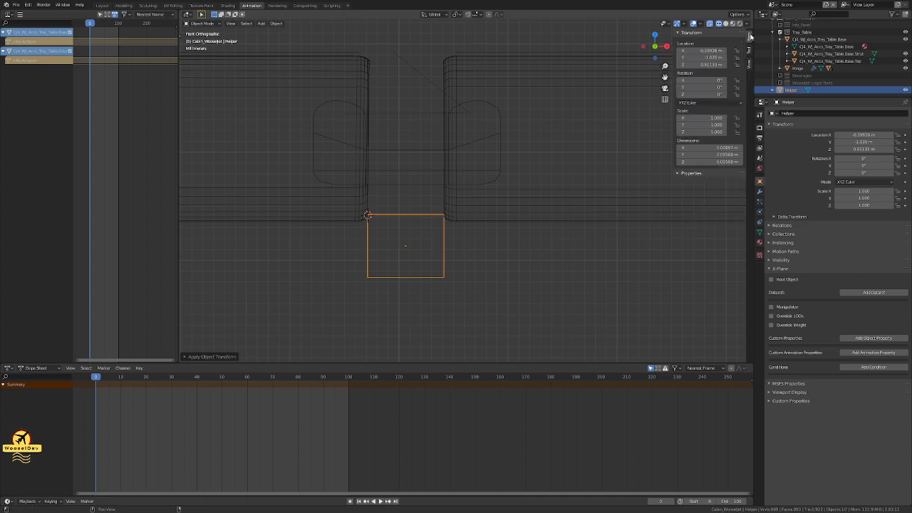
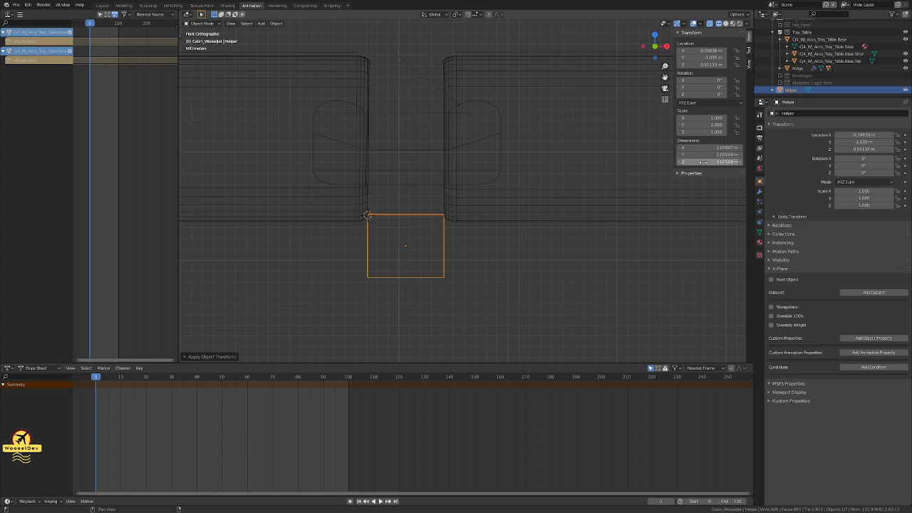
left_click(509, 260)
key("ctrl+s")
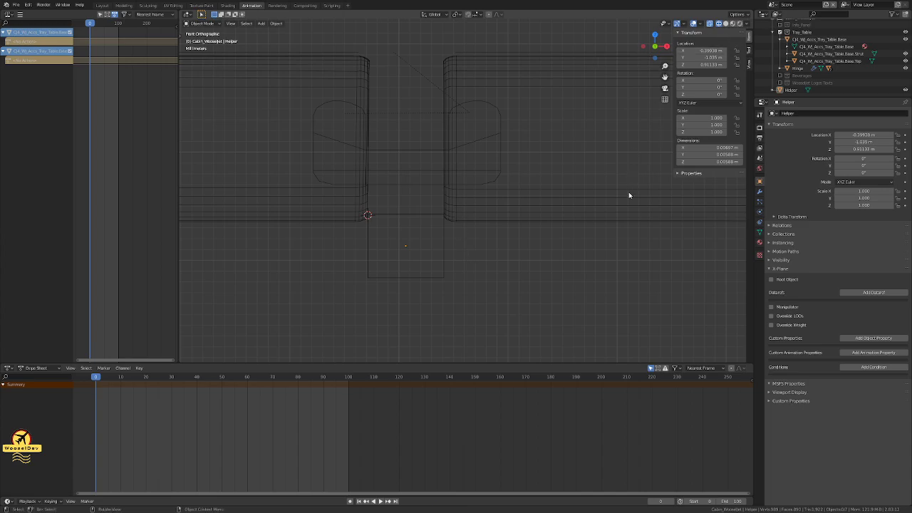
key("n")
Step: Select the hinge spanning the gap and save the Blender file
scroll(505, 194, "up", 4)
scroll(505, 193, "down", 7)
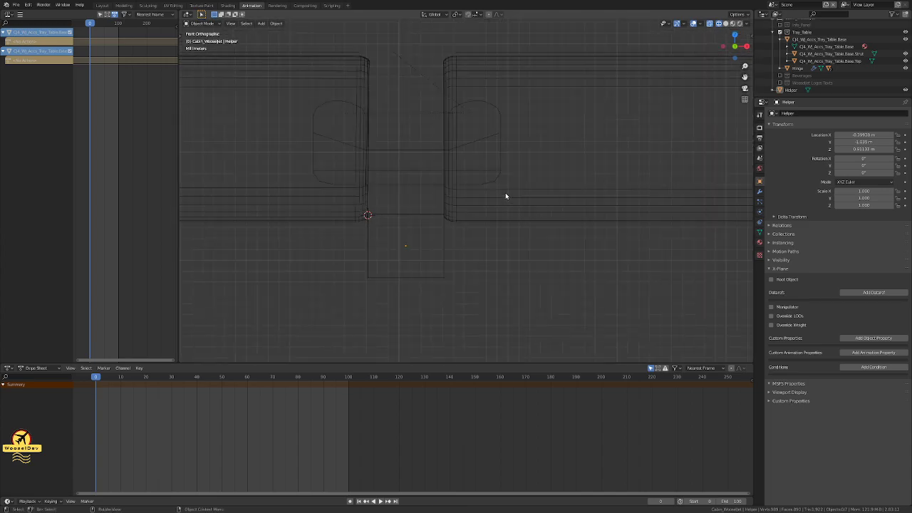
scroll(505, 196, "down", 3)
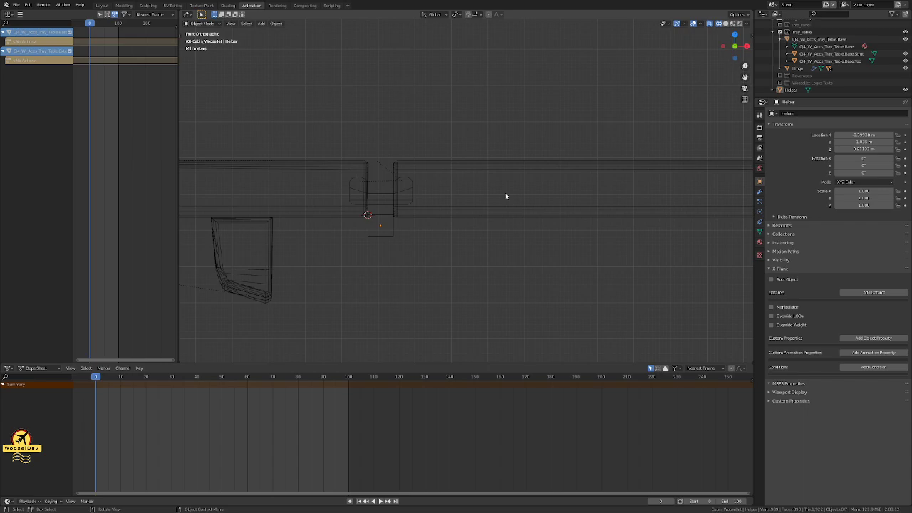
scroll(429, 184, "up", 5)
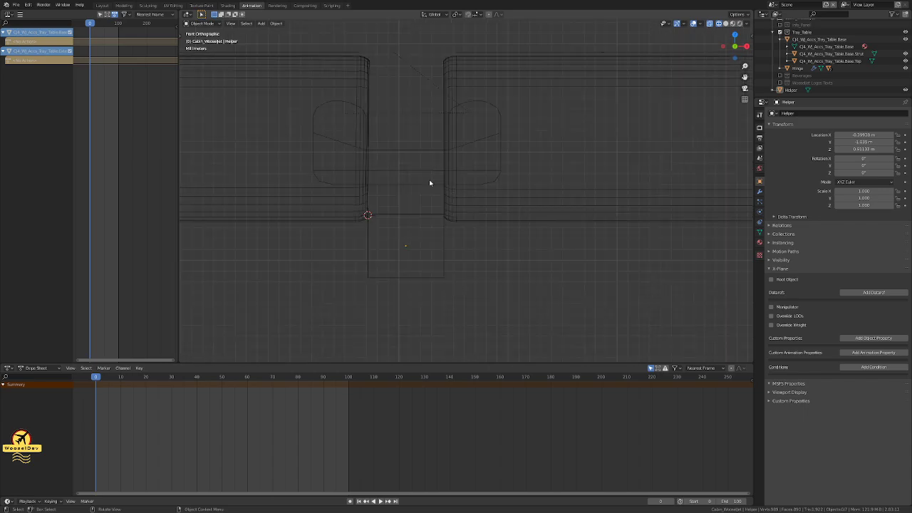
left_click(329, 111)
key("ctrl+s")
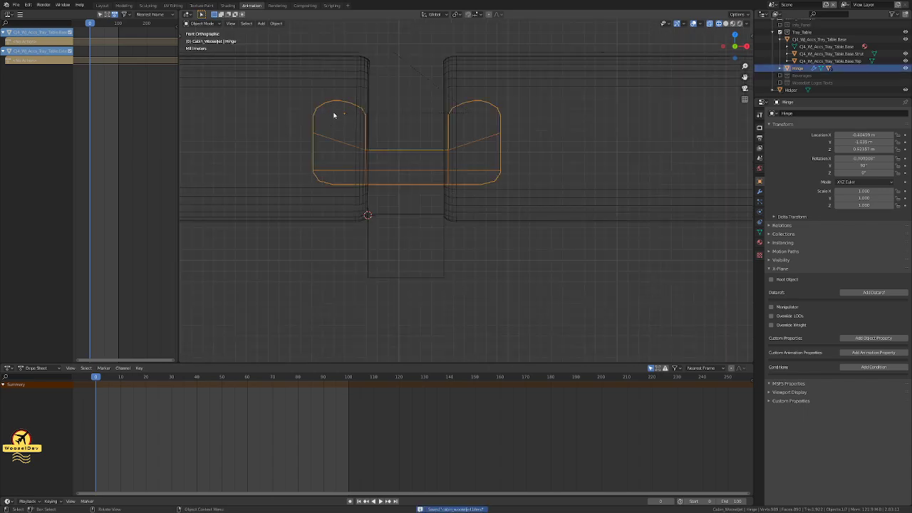
Step: Inspect the mesh of the tray table's base leaf in Edit Mode, then return to Object Mode and deselect it
scroll(302, 138, "down", 4)
scroll(303, 138, "down", 3)
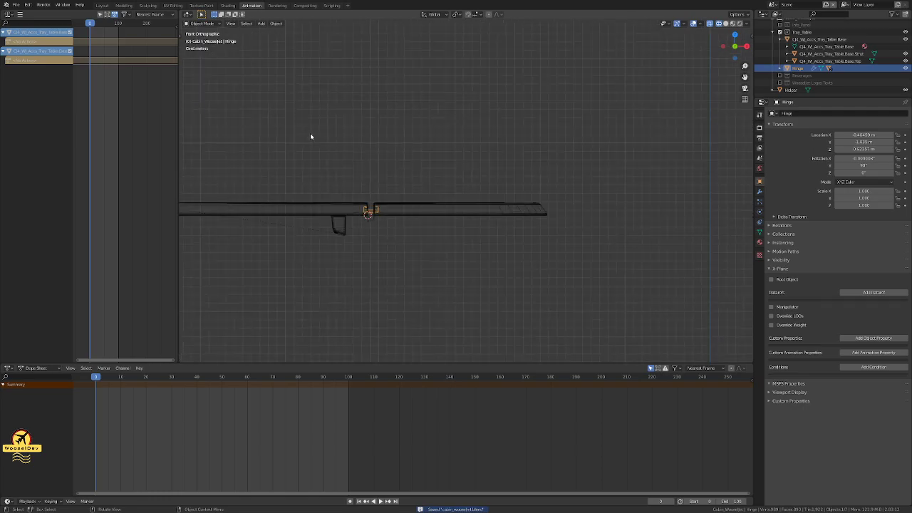
middle_click_drag(302, 143, 489, 143, "shift")
scroll(420, 160, "up", 2)
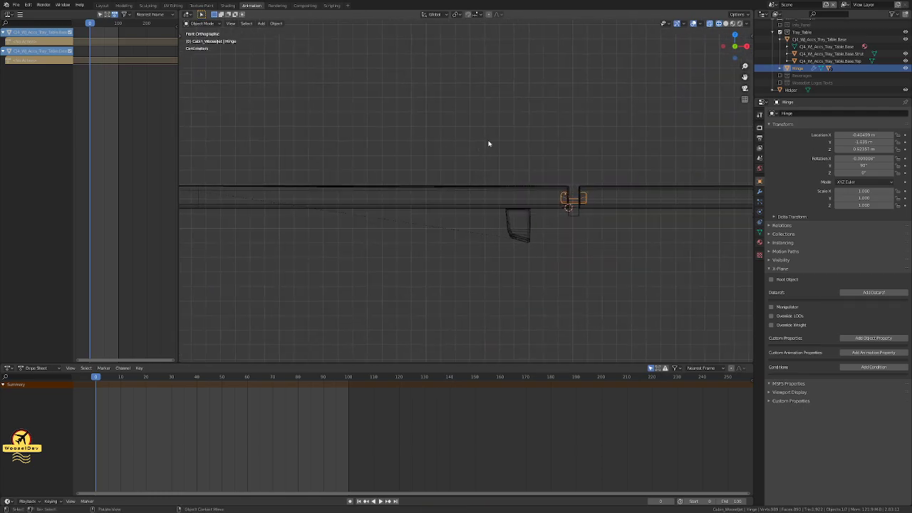
left_click(808, 42)
key("Tab")
left_click(812, 53)
left_click(816, 62)
left_click(819, 39)
key("ctrl+z")
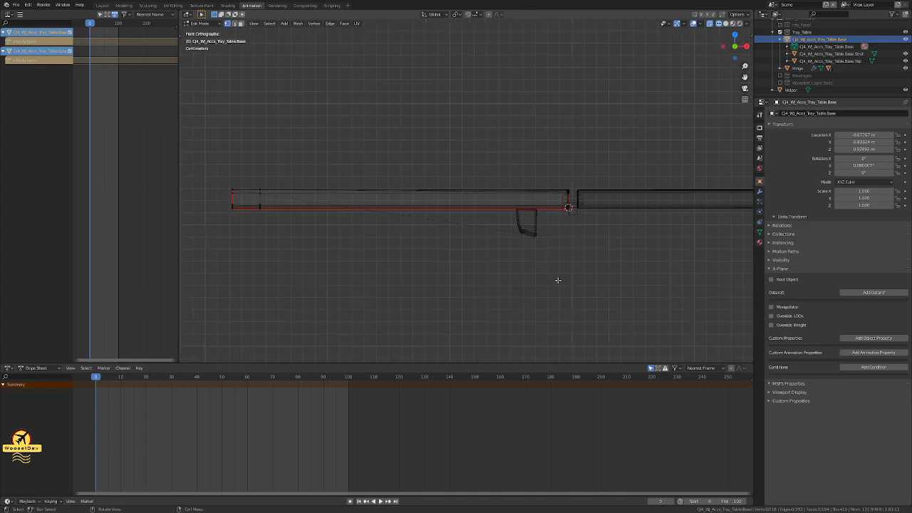
key("Tab")
left_click(587, 284)
Step: Examine the base leaf in solid shading from its outer end across to the gap beside the extender
key("z")
left_click(640, 281)
left_click(366, 194)
key("grave")
left_click(510, 208)
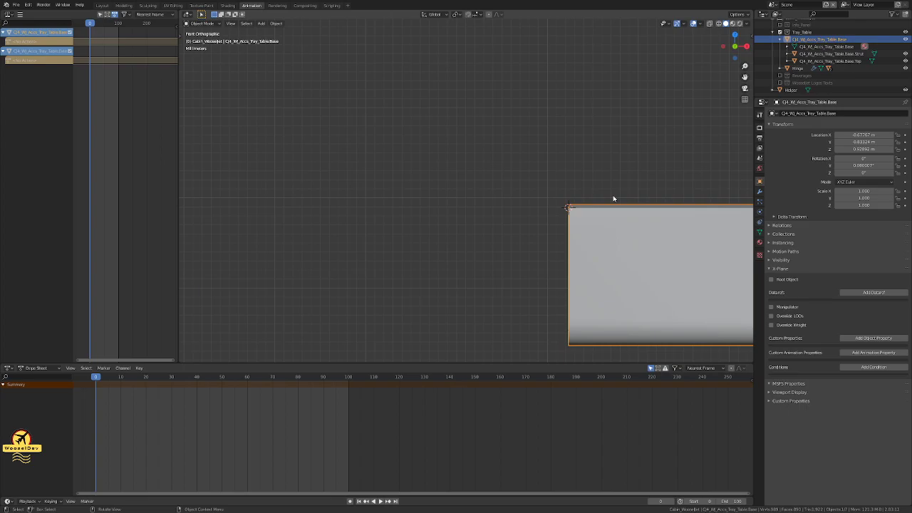
scroll(613, 203, "down", 3)
middle_click_drag(613, 212, 351, 206, "shift")
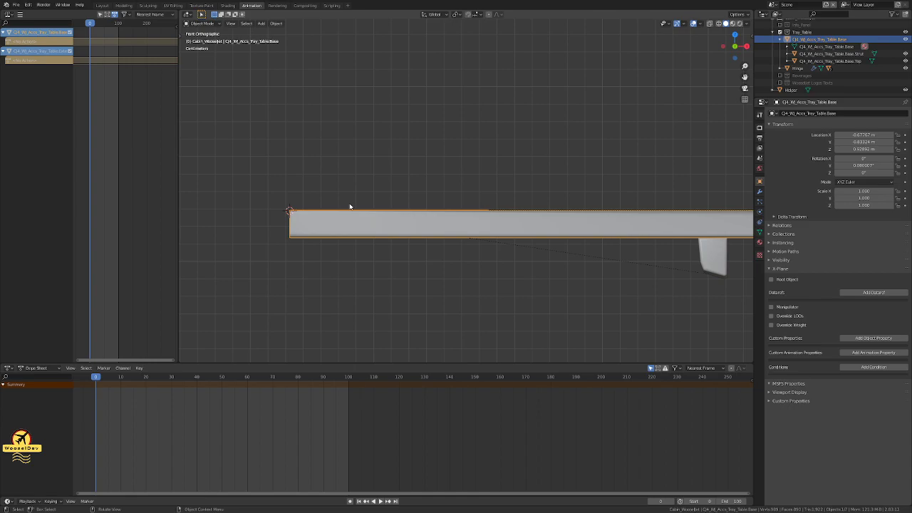
scroll(359, 202, "down", 4)
scroll(369, 196, "up", 2)
left_click(601, 299)
middle_click_drag(600, 300, 448, 256, "shift")
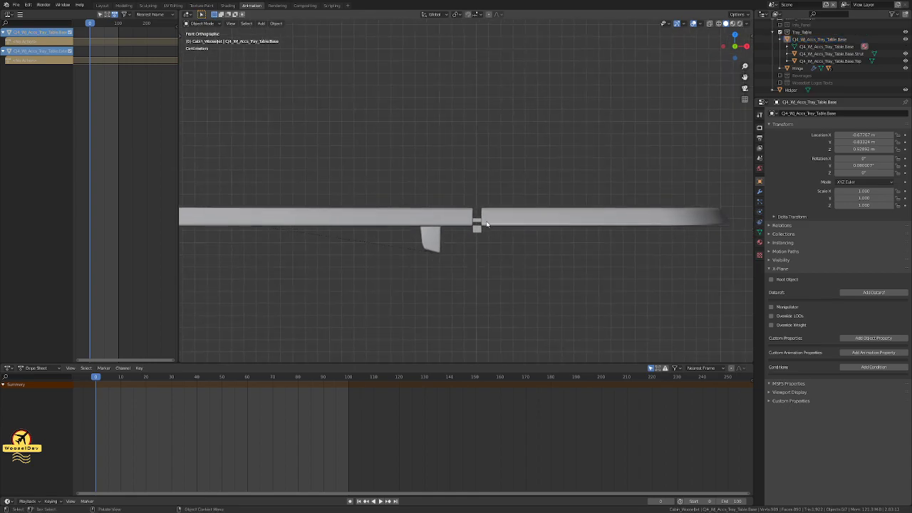
Step: Check in wireframe how the Helper cube fits the width of the gap between the leaves
scroll(516, 215, "up", 4)
scroll(514, 210, "up", 3)
key("z")
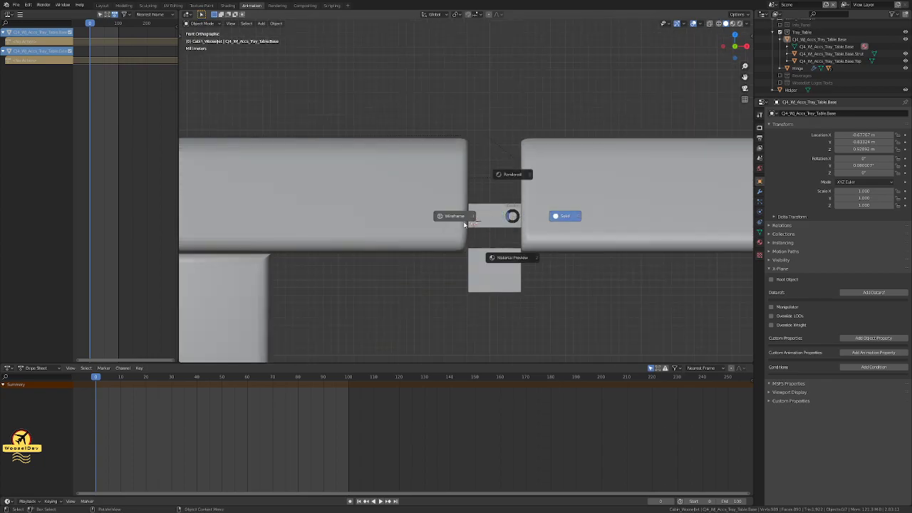
left_click(546, 254)
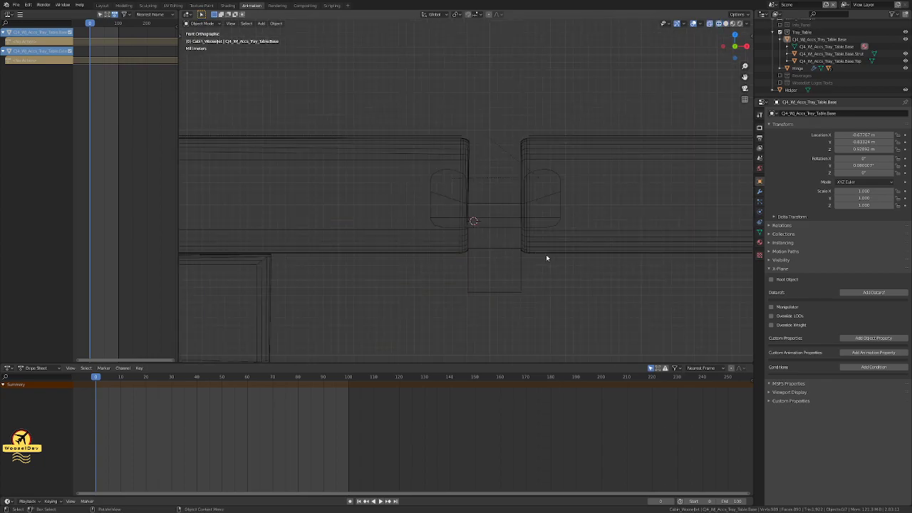
left_click(497, 254)
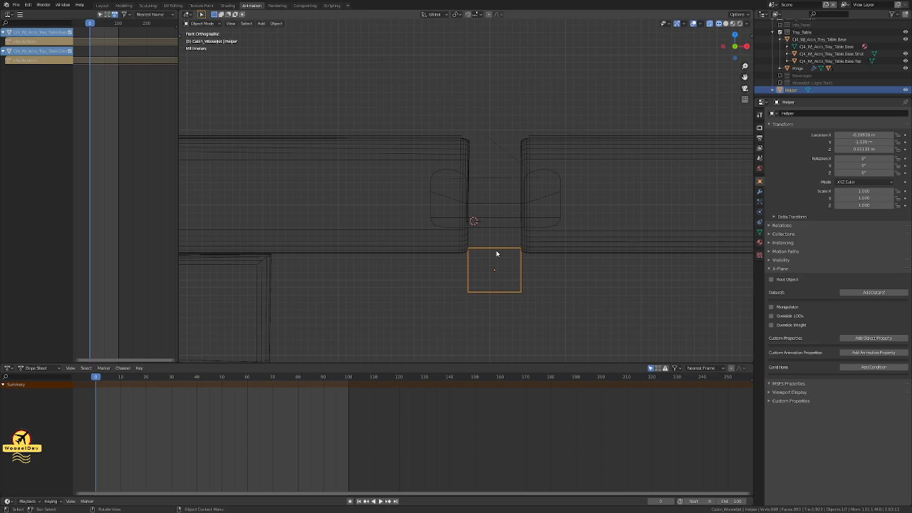
left_click(577, 299)
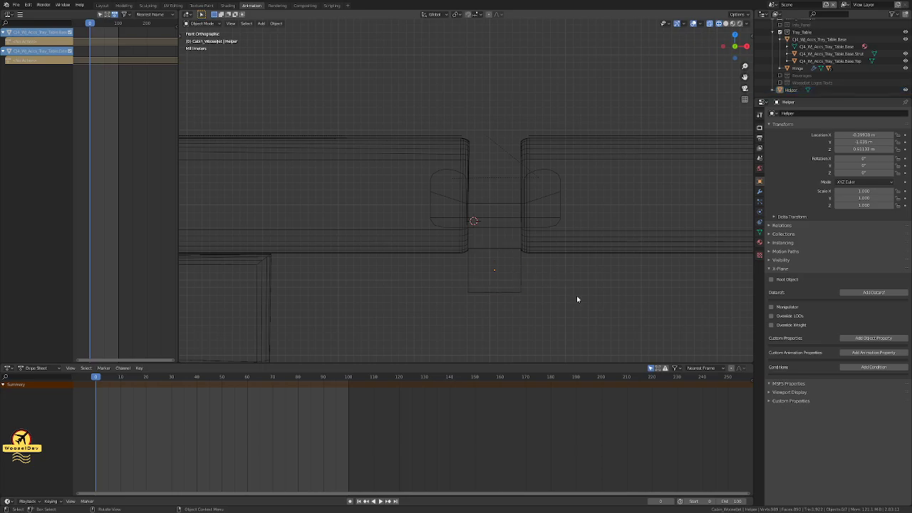
Step: Move the hinge -0.0065 m along the X axis to close the gap between the leaves
left_click(448, 178)
key("grave")
left_click(526, 272)
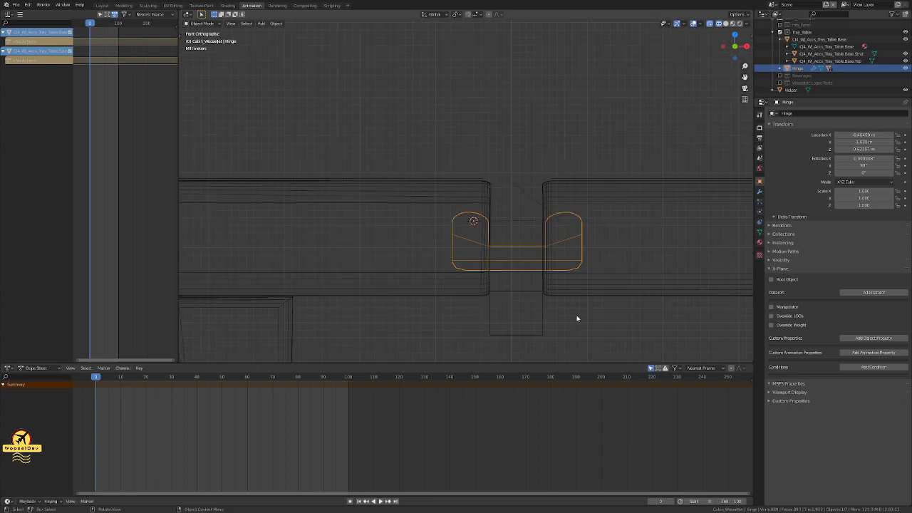
type("gx")
type("-0.0065")
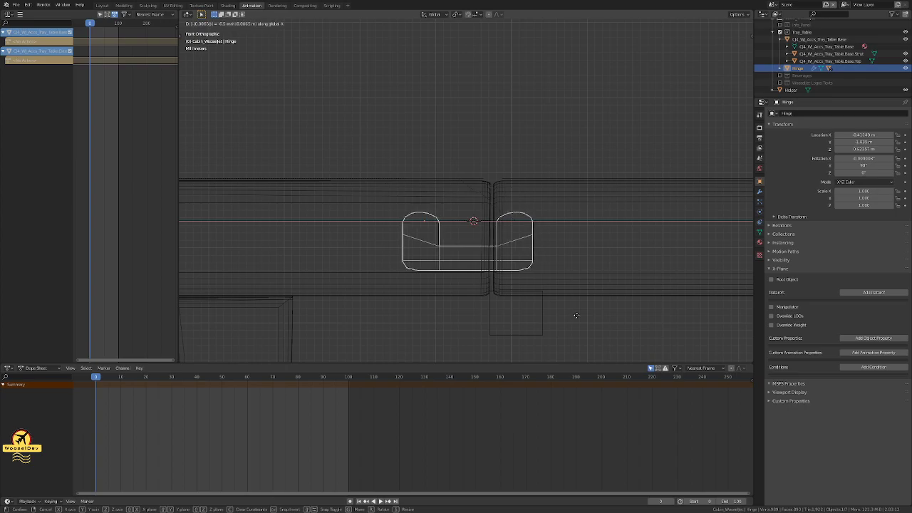
key("Return")
Step: Deselect the hinge and view the closed table in solid shading at an angle from above
left_click(577, 318)
key("z")
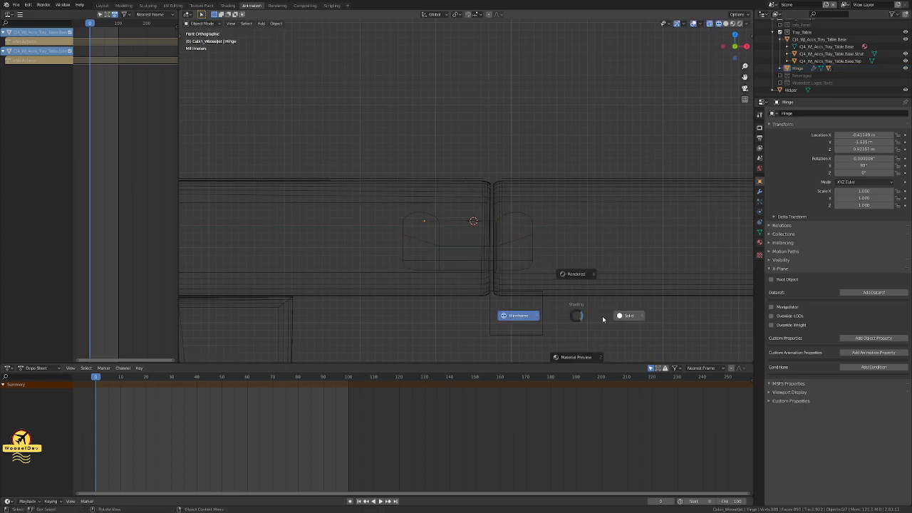
left_click(586, 312)
scroll(542, 264, "down", 5)
middle_click_drag(542, 265, 542, 274)
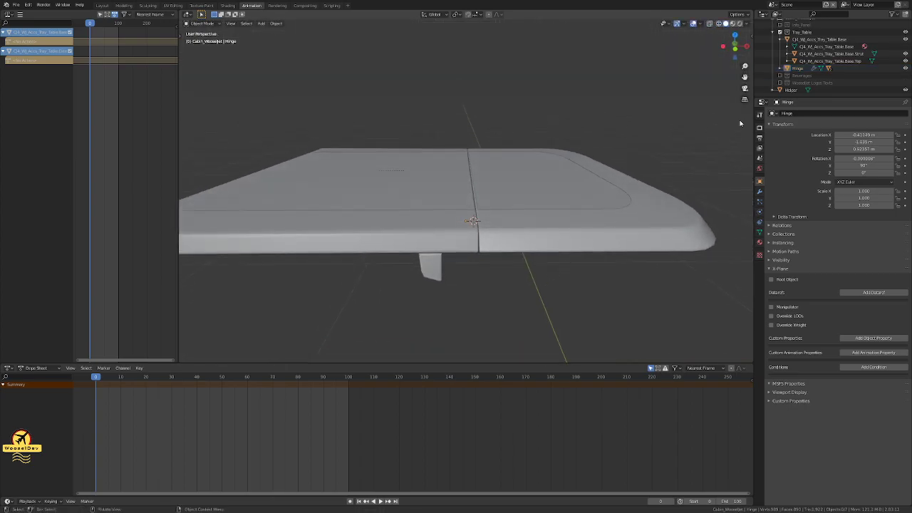
Step: Hide the Helper cube, save the file and view the closed table at an angle from above
left_click(905, 91)
key("KP_1")
middle_click_drag(548, 291, 522, 231)
key("ctrl+s")
scroll(819, 57, "up", 3)
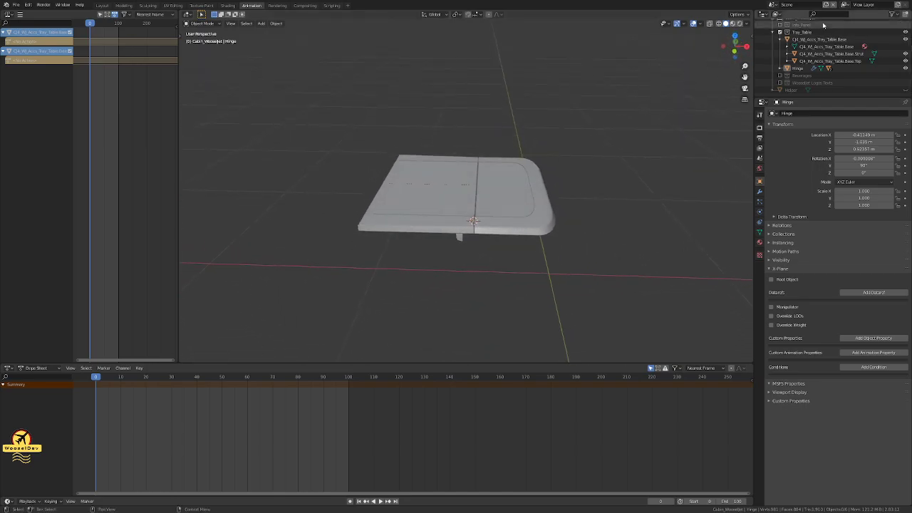
Step: Show the CJ4 Interior Stock collection to check the tray table inside the cabin, hide it again and save
left_click(772, 31)
middle_click_drag(549, 230, 583, 245)
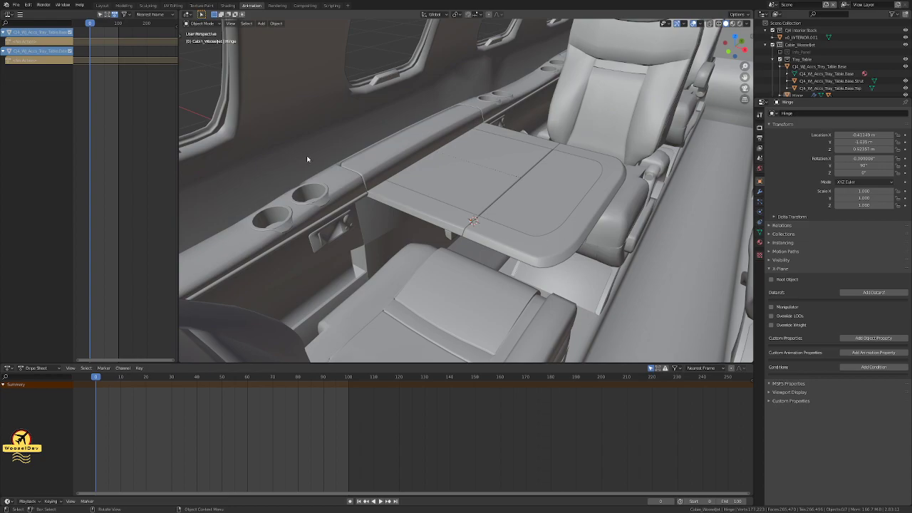
left_click(771, 31)
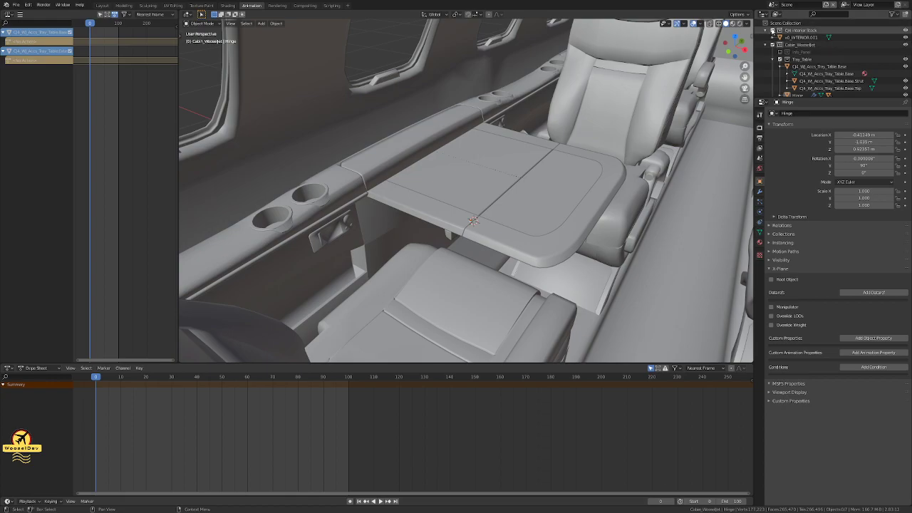
key("ctrl+s")
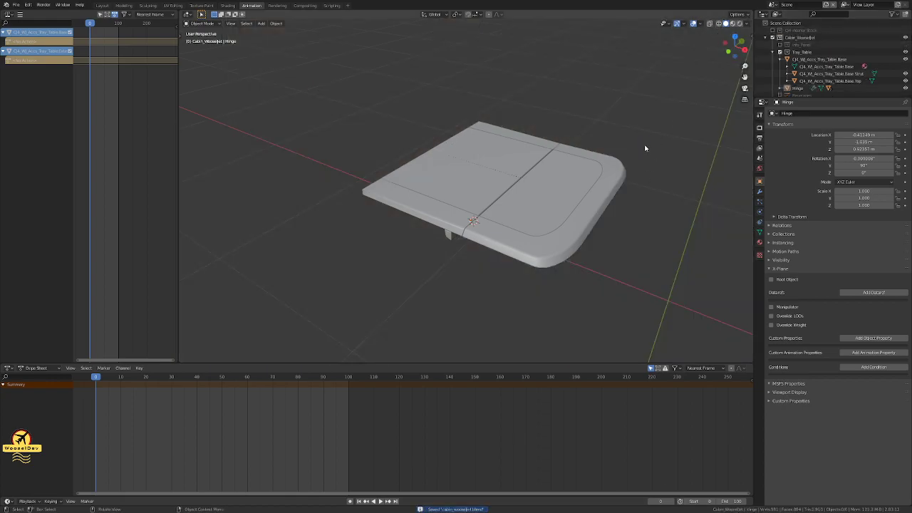
Step: Snap the 3D cursor to the hinge's origin in the front wireframe view
scroll(636, 181, "up", 3)
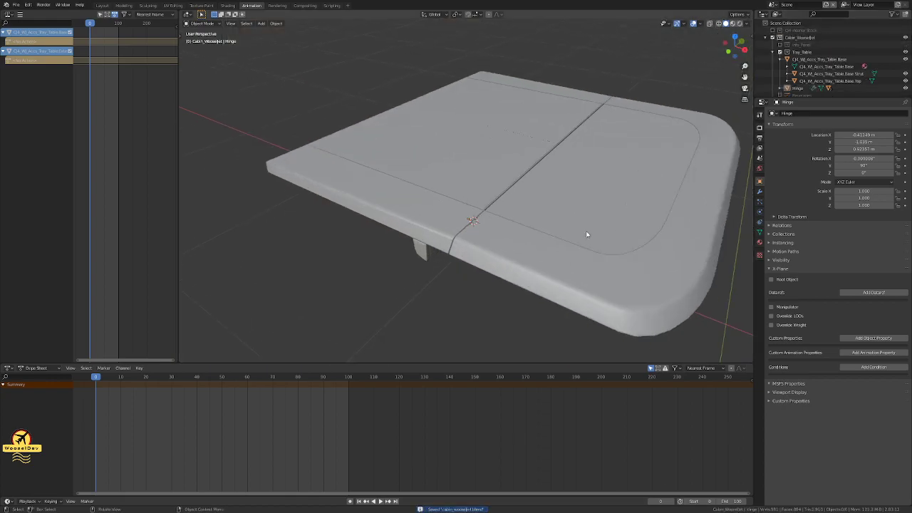
key("KP_1")
scroll(556, 221, "up", 2)
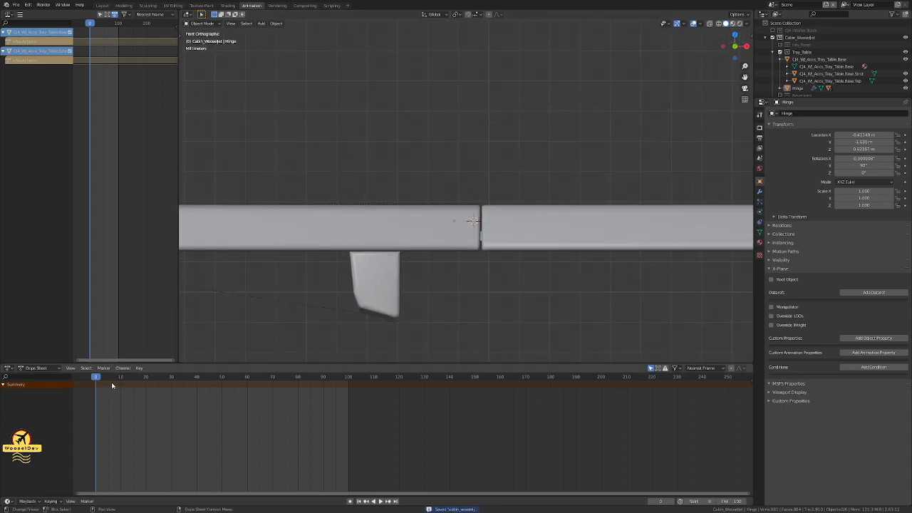
key("z")
left_click(449, 227)
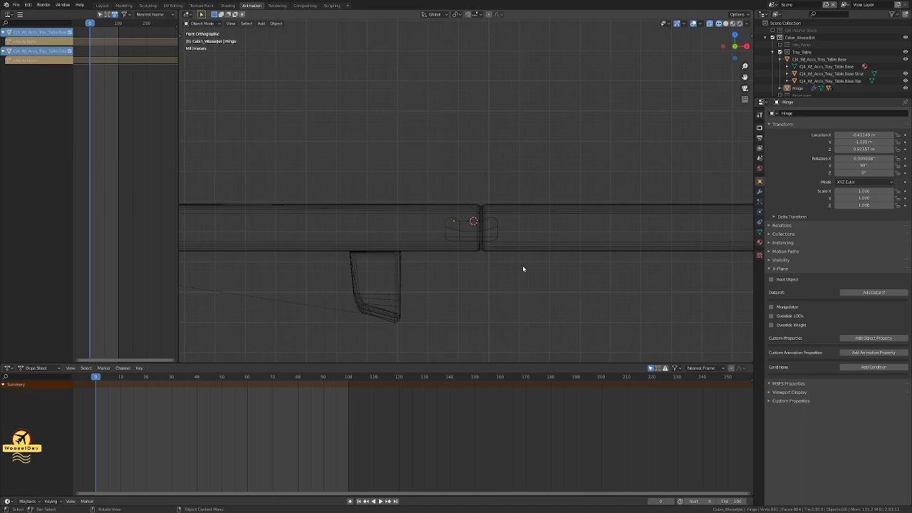
left_click(450, 220)
key("shift+s")
left_click(447, 260)
scroll(570, 302, "up", 4)
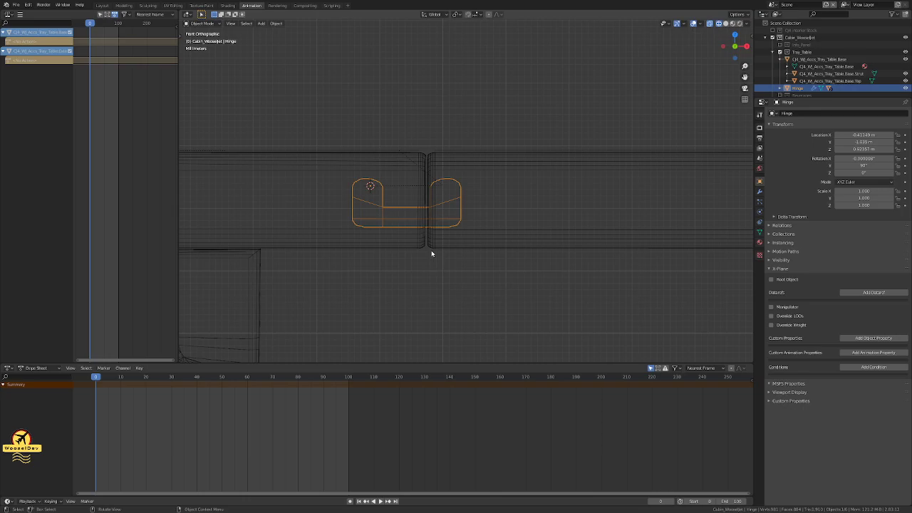
scroll(427, 248, "down", 10)
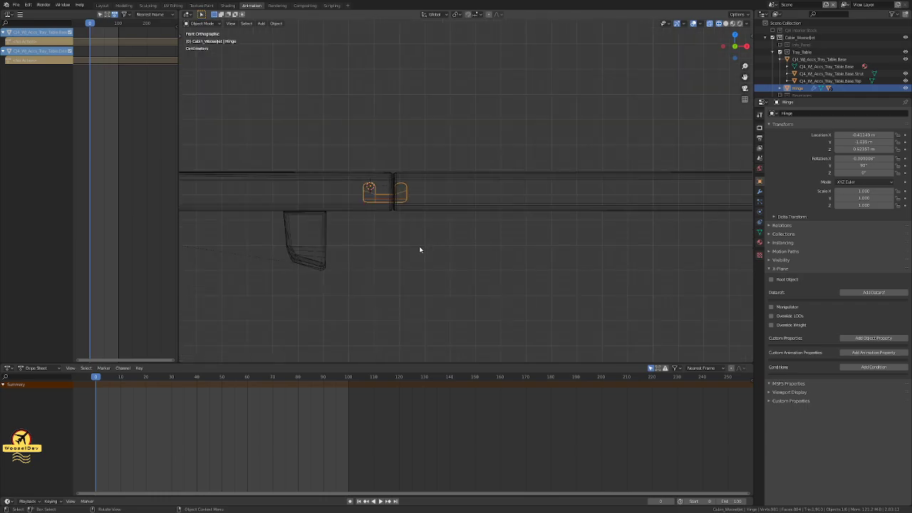
middle_click_drag(455, 270, 495, 274, "shift")
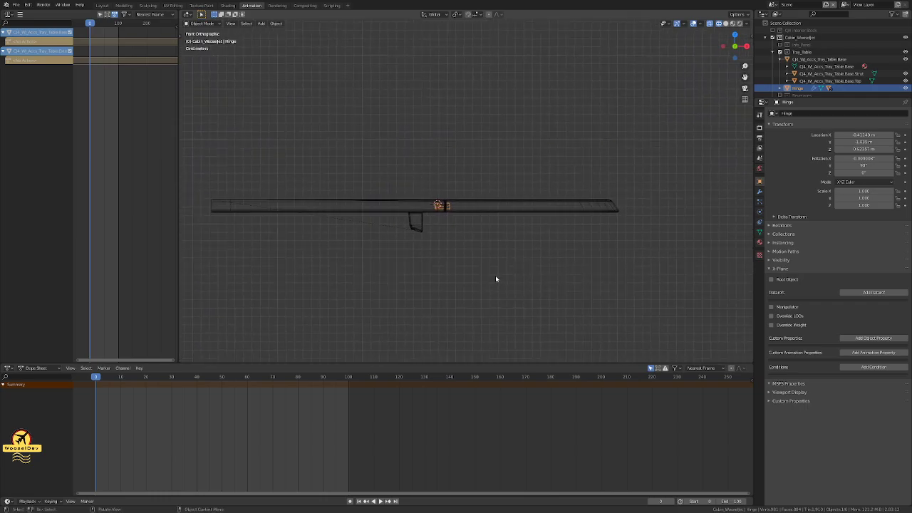
left_click(491, 273)
scroll(484, 272, "up", 1)
scroll(485, 272, "down", 1)
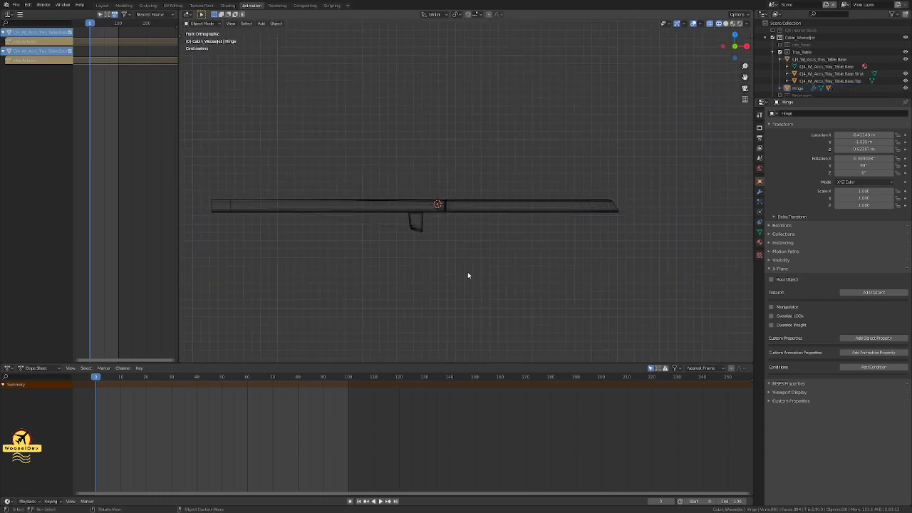
left_click_drag(652, 126, 202, 260)
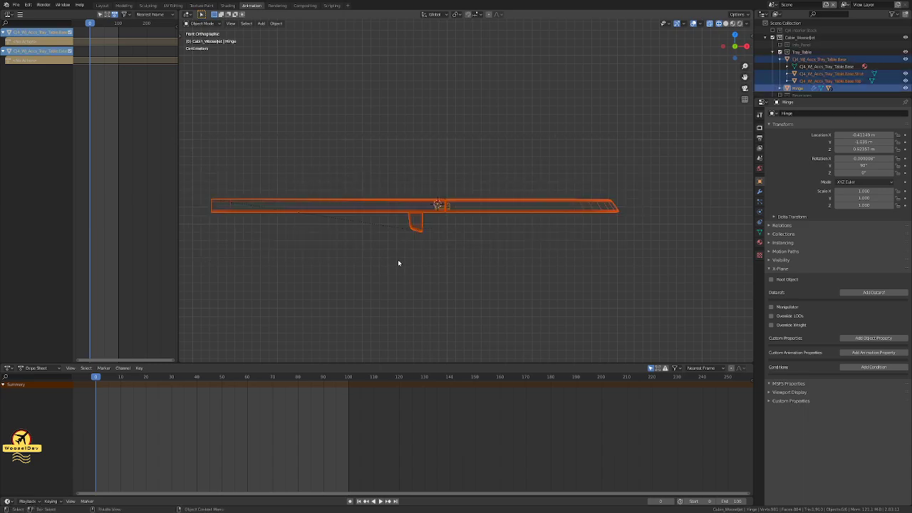
scroll(399, 260, "up", 3)
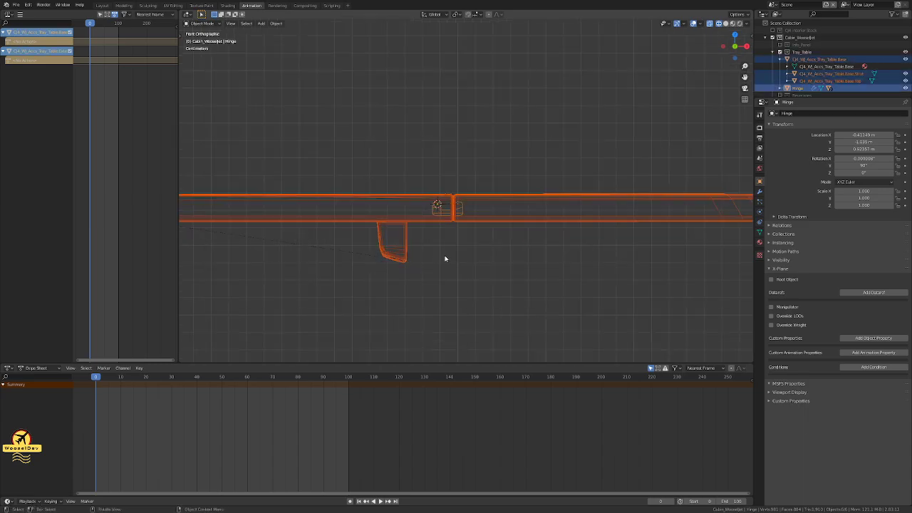
key("i")
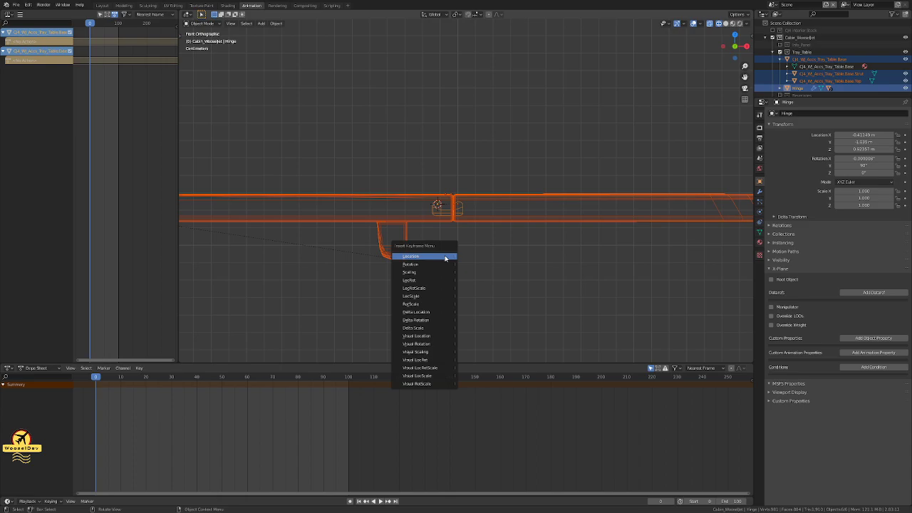
left_click(446, 258)
left_click(508, 261)
Step: Inspect the transform values of the table strut and the base leaf
left_click(384, 232)
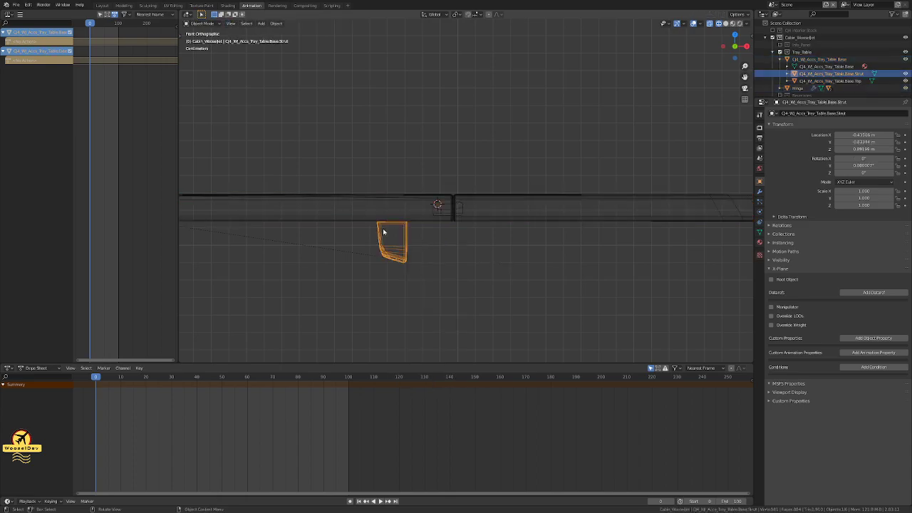
key("n")
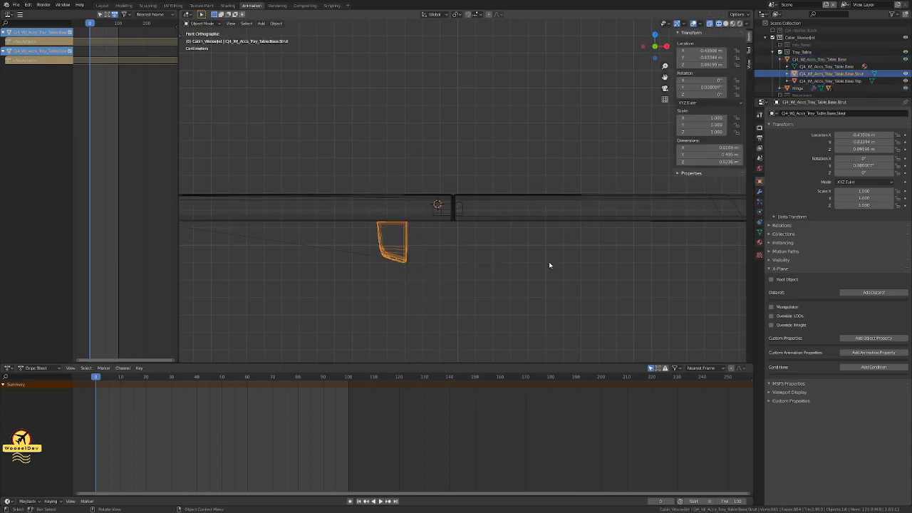
key("n")
left_click(364, 203)
left_click(364, 203)
key("n")
key("n")
left_click(496, 298)
Step: Enlarge the outliner to fit the full object list and save the file
scroll(447, 284, "down", 2)
scroll(447, 283, "up", 3)
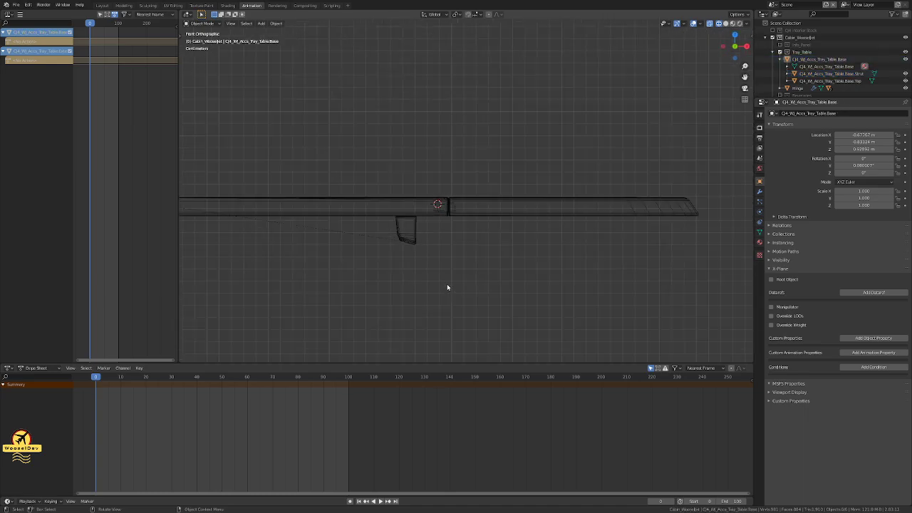
scroll(447, 283, "down", 1)
key("ctrl+s")
scroll(446, 284, "down", 2)
scroll(447, 284, "up", 2)
scroll(447, 287, "down", 2)
scroll(421, 256, "down", 1)
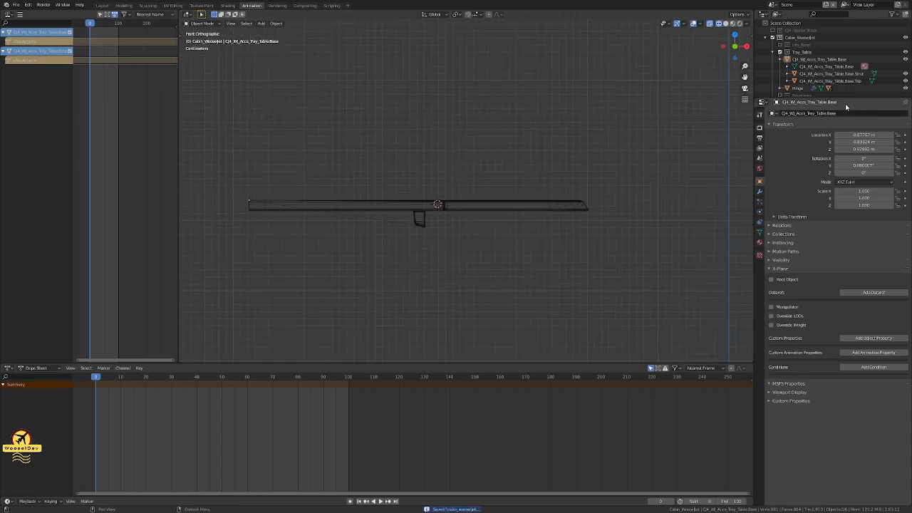
left_click_drag(847, 96, 848, 141)
left_click(20, 7)
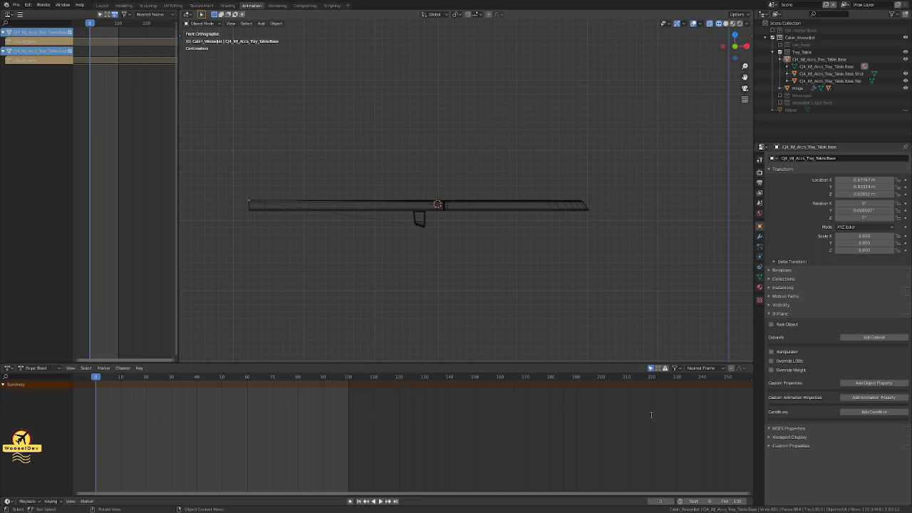
key("ctrl+s")
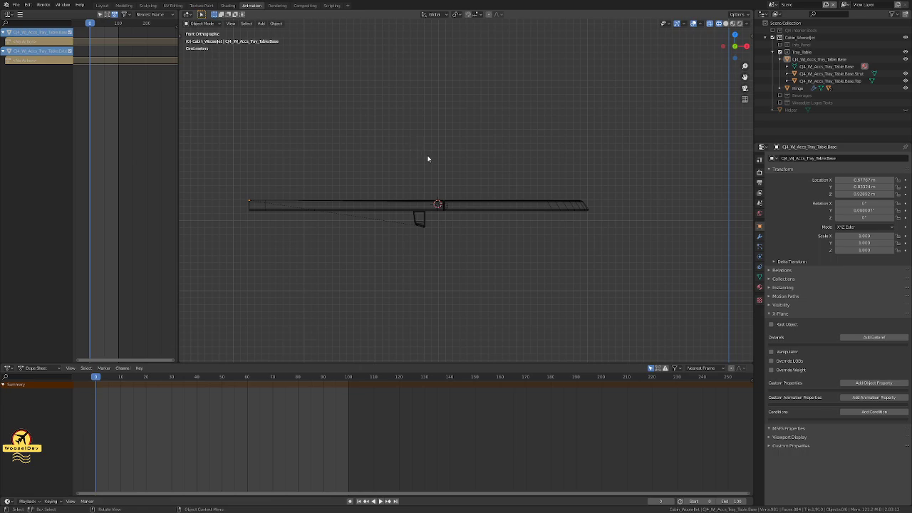
Step: Examine the hinge and the closed joint between the two leaves in the front wireframe view
scroll(441, 174, "up", 10)
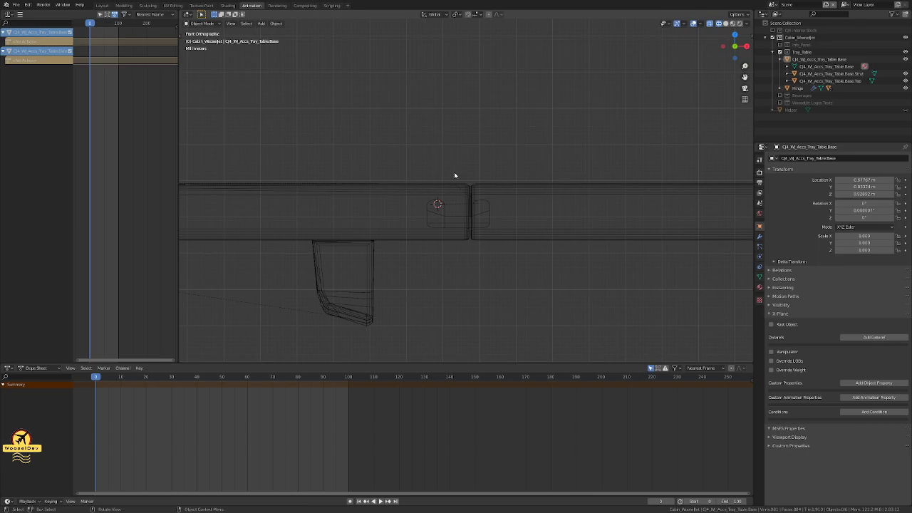
scroll(476, 185, "down", 3)
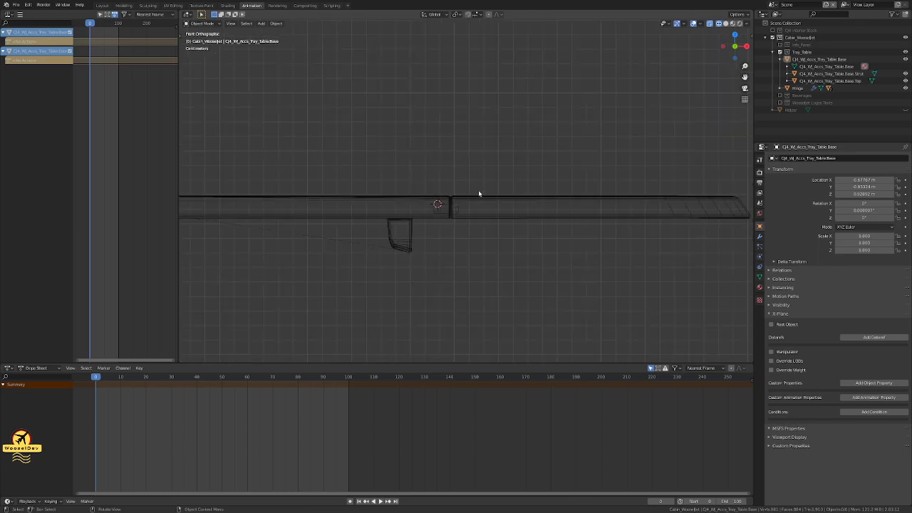
scroll(477, 194, "up", 3)
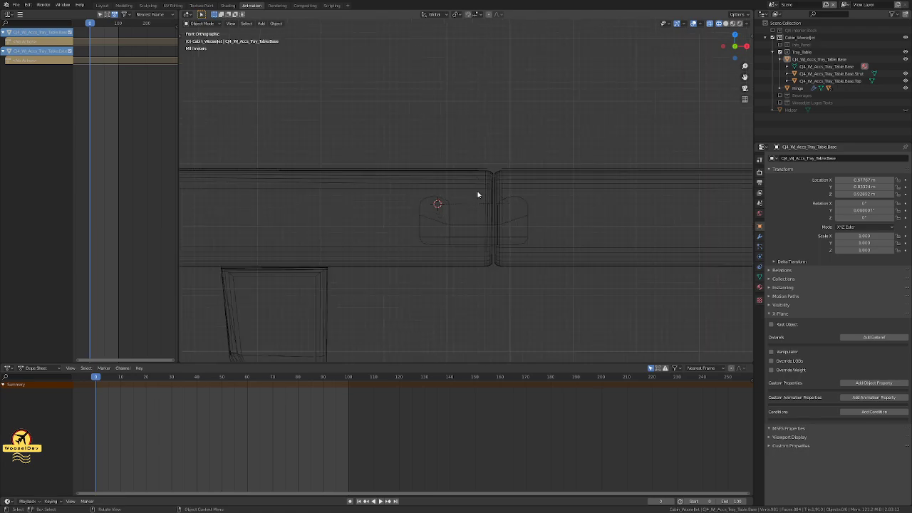
scroll(477, 194, "down", 4)
scroll(477, 194, "up", 3)
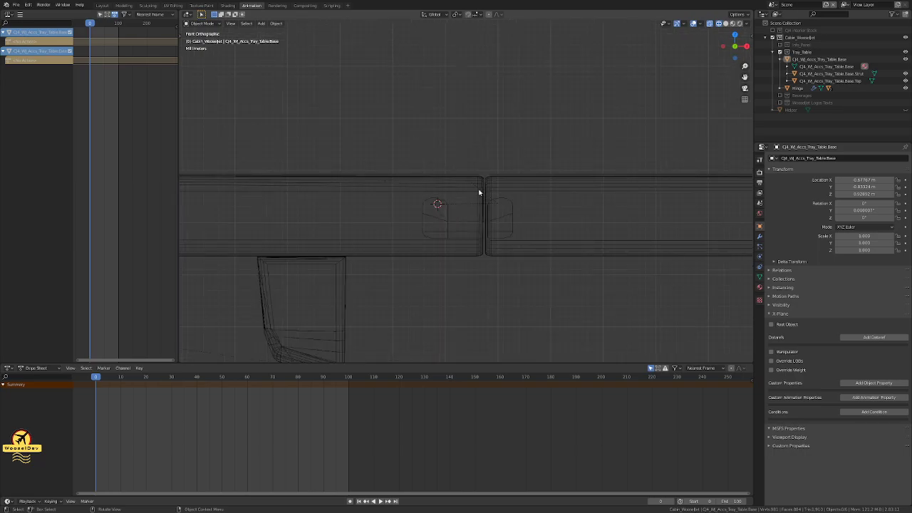
left_click(457, 201)
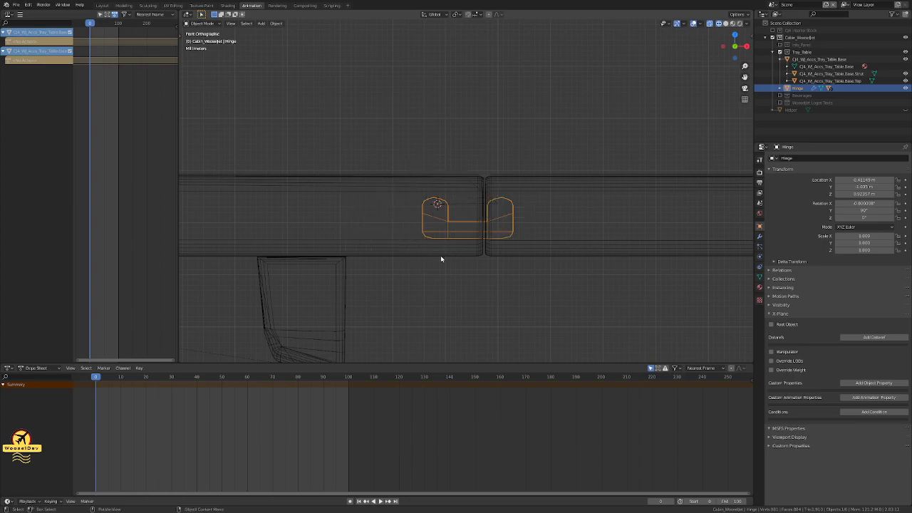
scroll(503, 293, "down", 8)
left_click(502, 293)
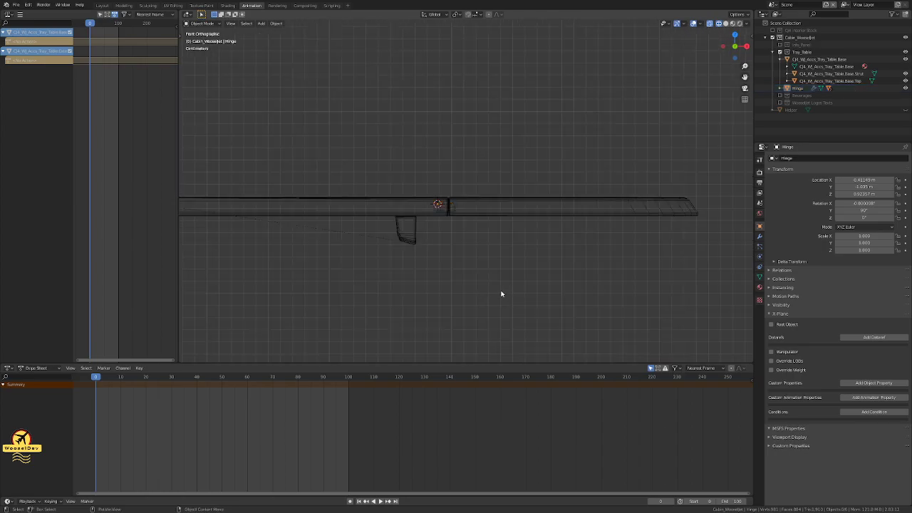
Step: Insert LocRot keyframes at frame 0 for all tray table parts, including the hinge
scroll(503, 293, "down", 2)
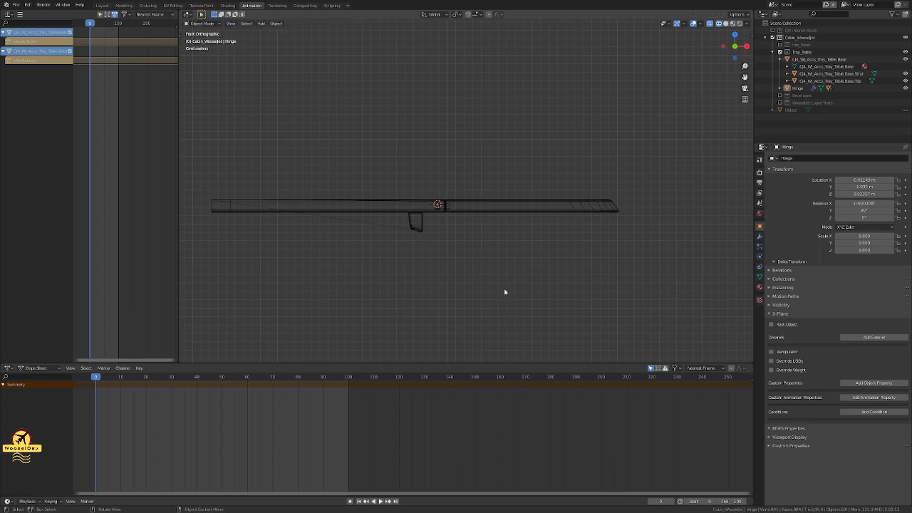
left_click_drag(669, 152, 205, 300)
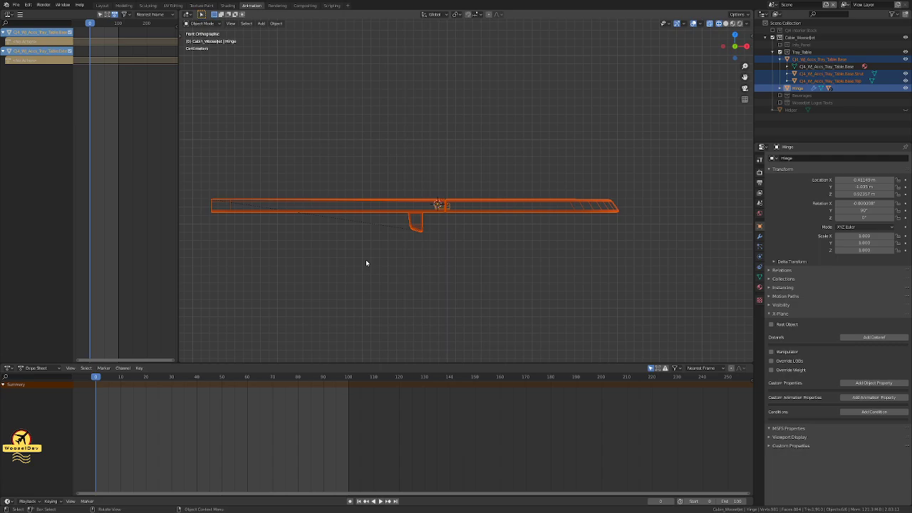
key("r")
right_click(458, 252)
key("i")
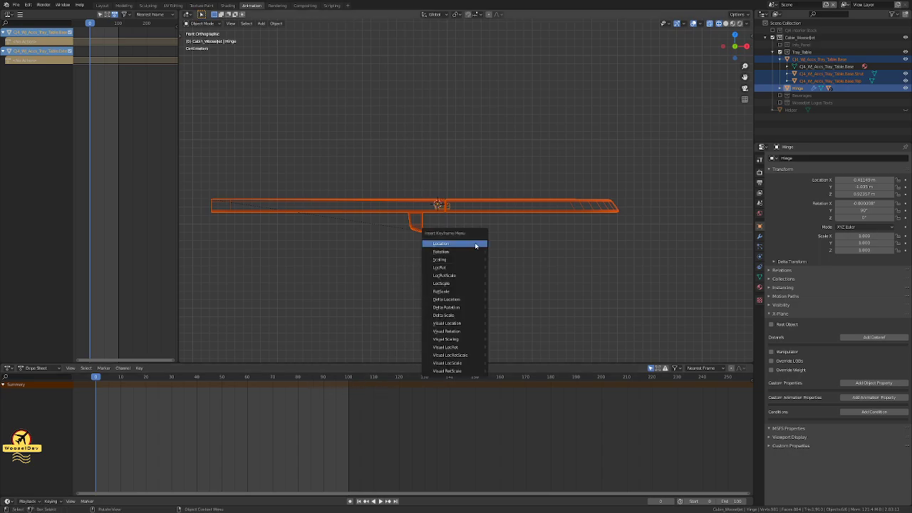
left_click(463, 267)
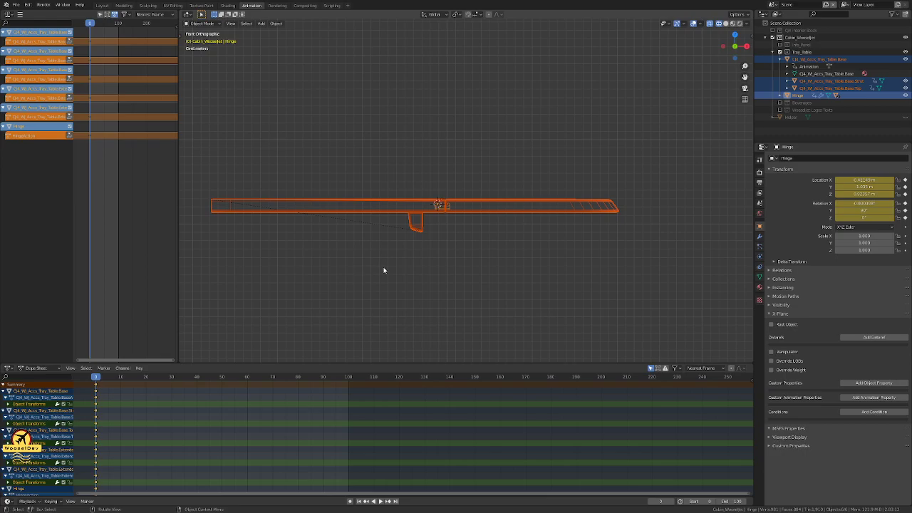
Step: Select only the hinge at the joint between the base leaf and the extender leaf
left_click(419, 266)
scroll(543, 217, "up", 3)
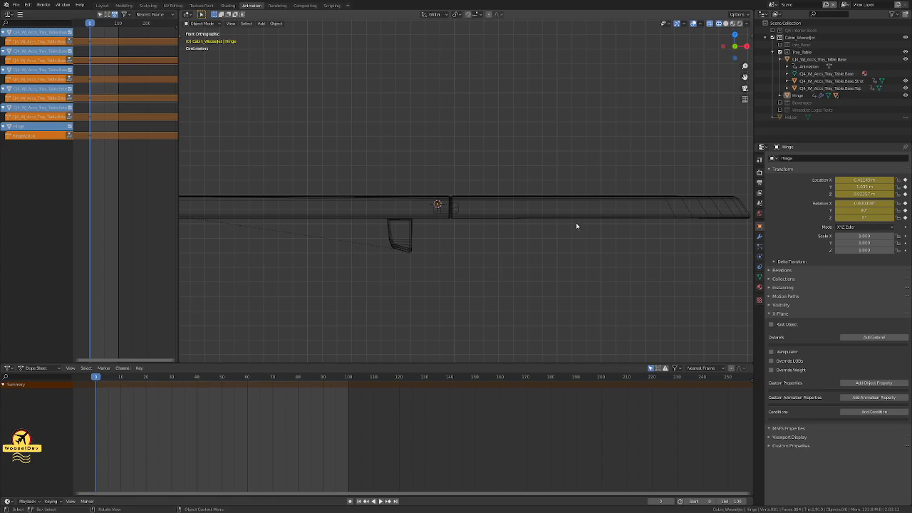
scroll(498, 212, "up", 2)
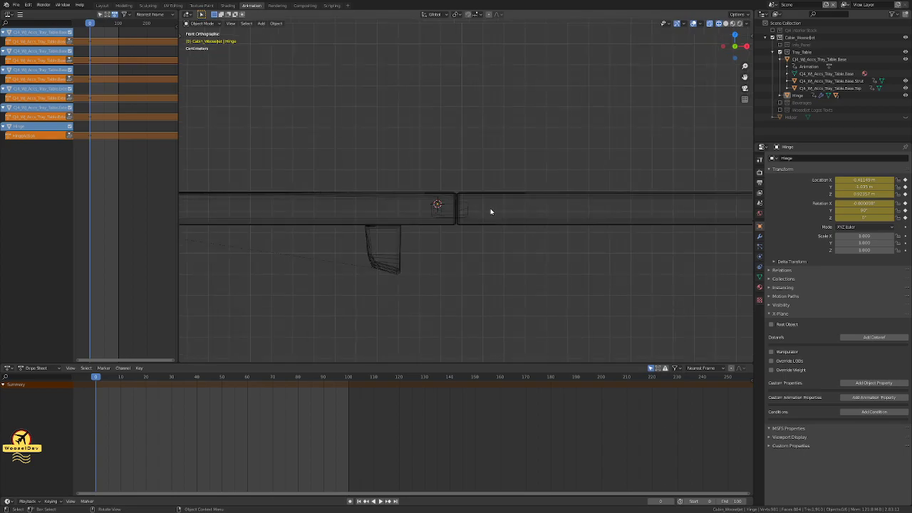
left_click(437, 210)
scroll(484, 237, "up", 4)
middle_click_drag(487, 222, 408, 195, "shift")
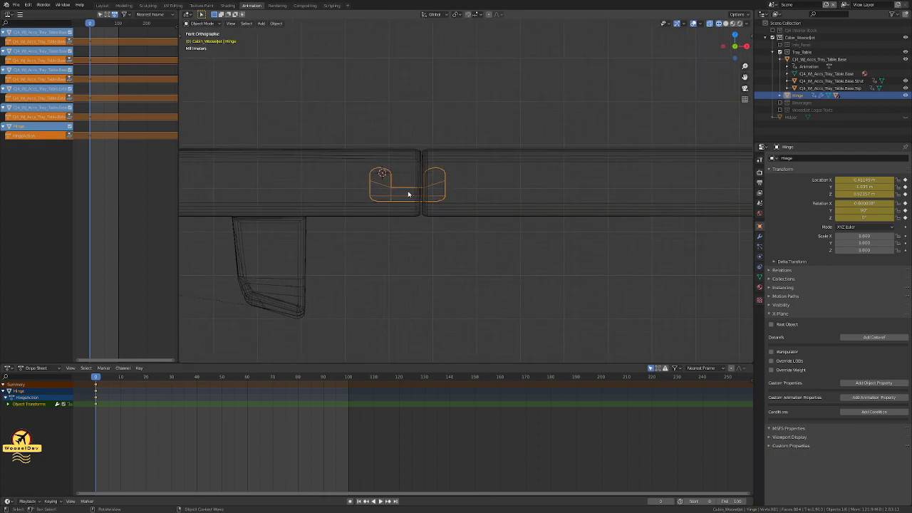
Step: Try to move the hinge 0.0065 m along the X axis at frame 0
key("g")
key("x")
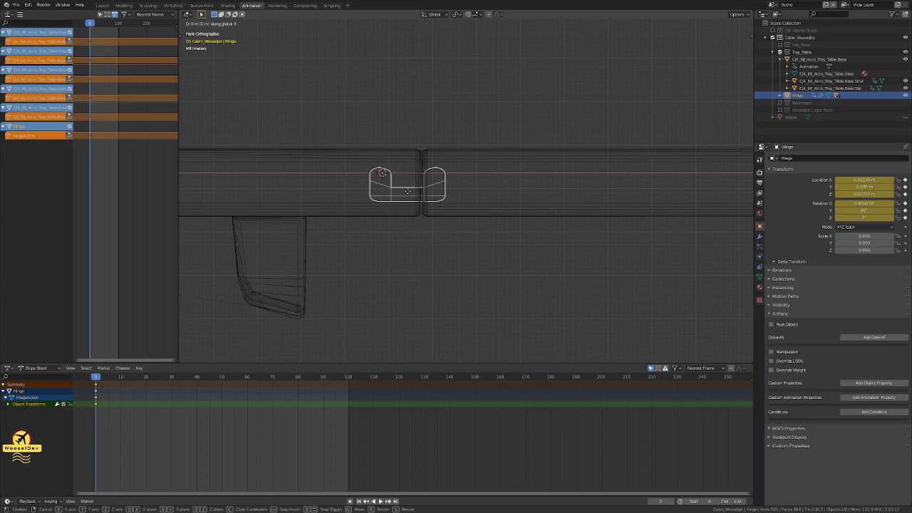
type("0.0065")
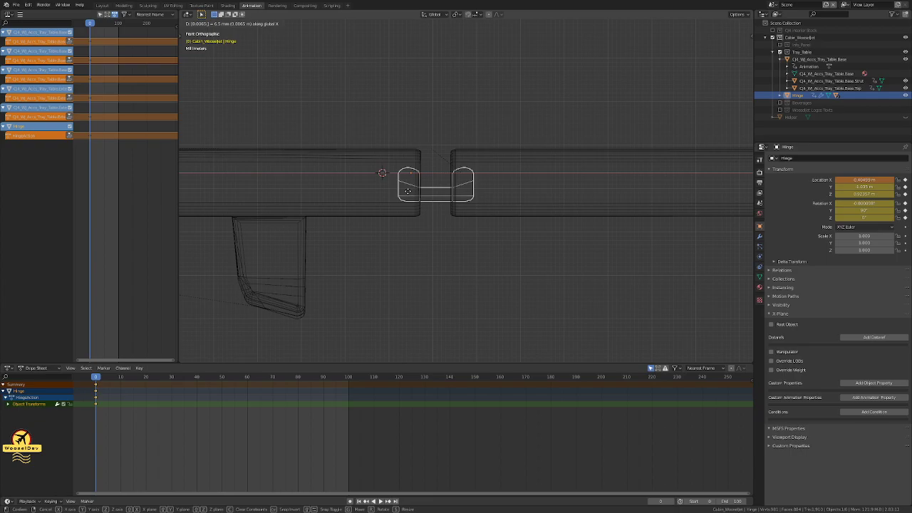
key("Return")
Step: Go to frame 10 and move the hinge 0.0065 m along the global X axis
key("space")
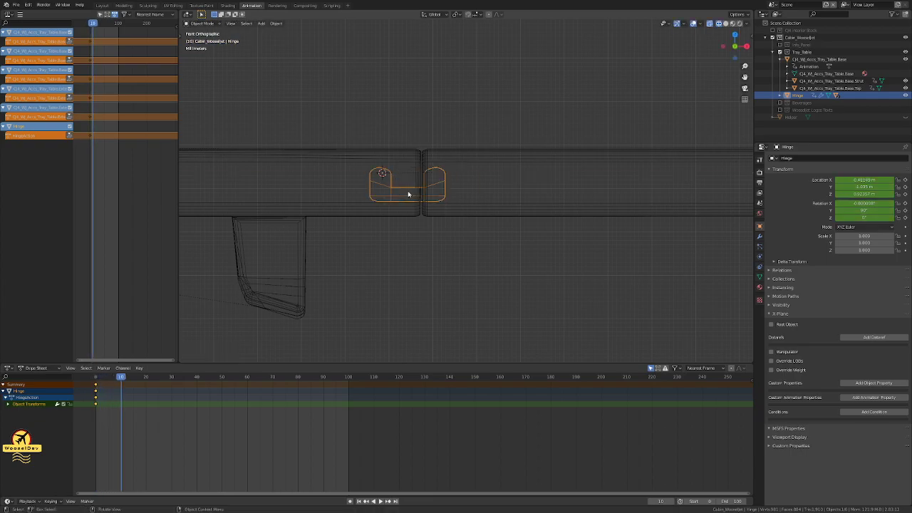
type("gx")
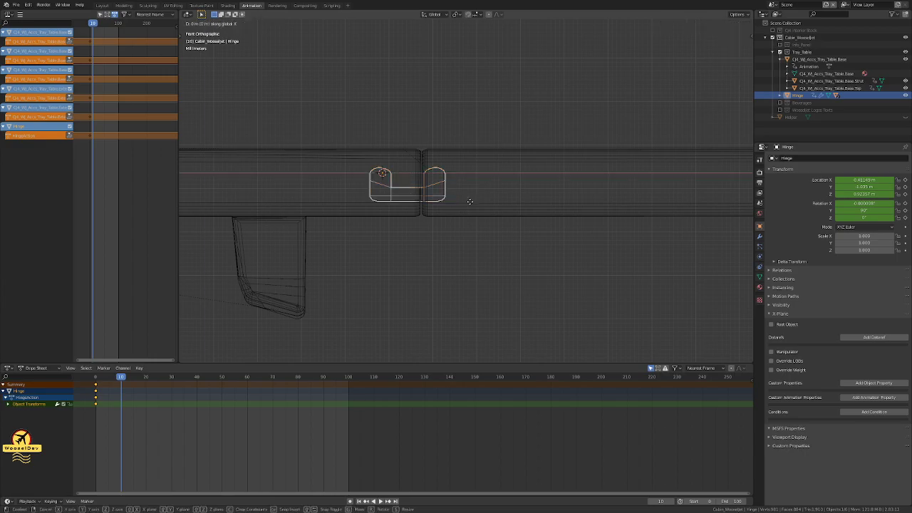
type("0.0065")
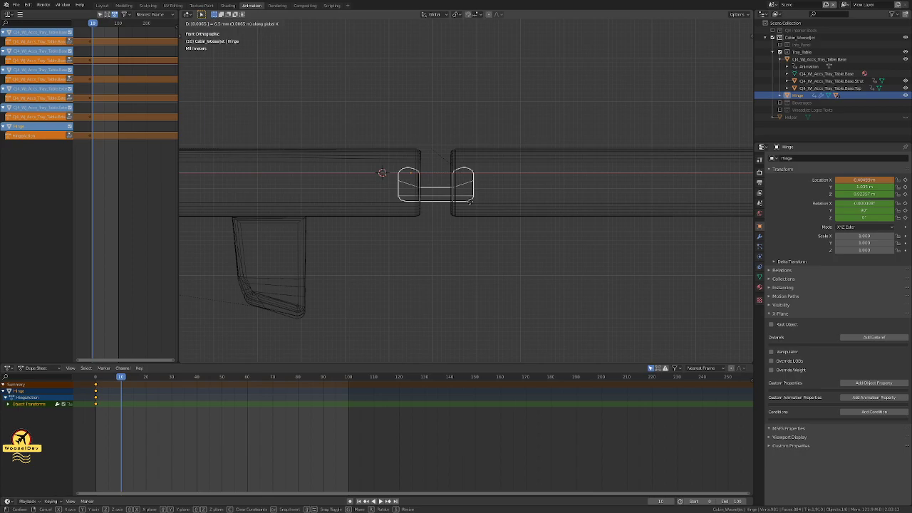
key("Return")
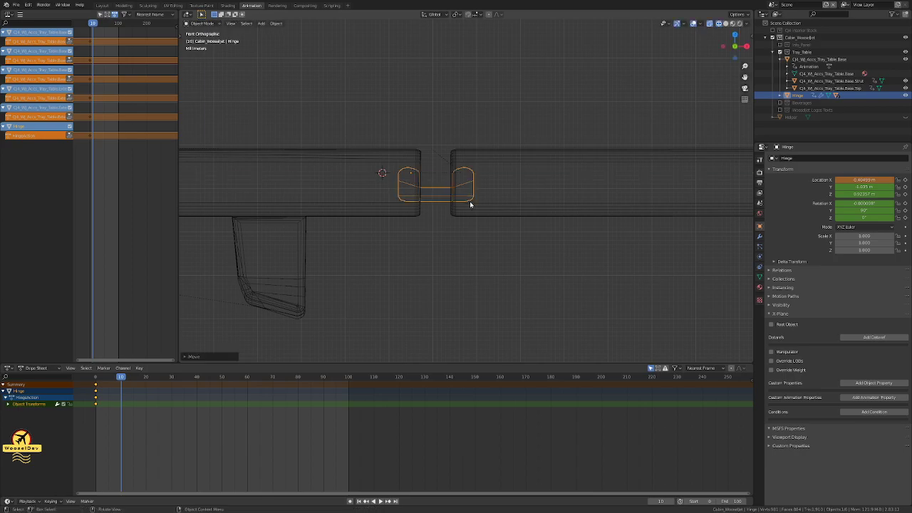
Step: Insert LocRot keyframes at frame 10 for all tray table parts, including the hinge
scroll(468, 246, "down", 8)
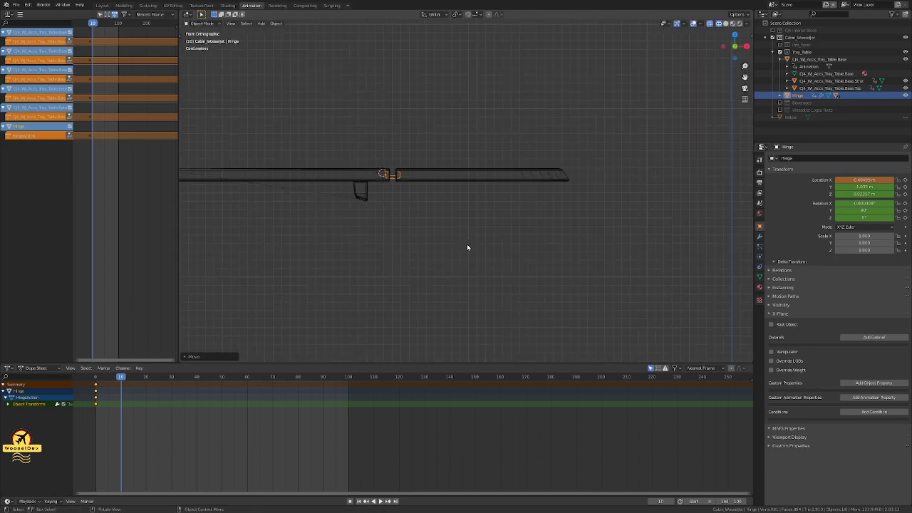
left_click(468, 246)
left_click_drag(565, 129, 190, 237)
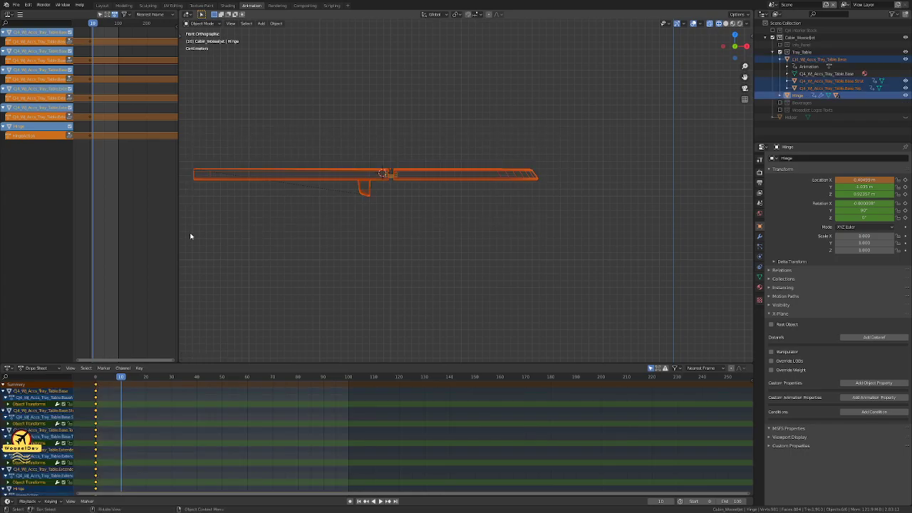
key("i")
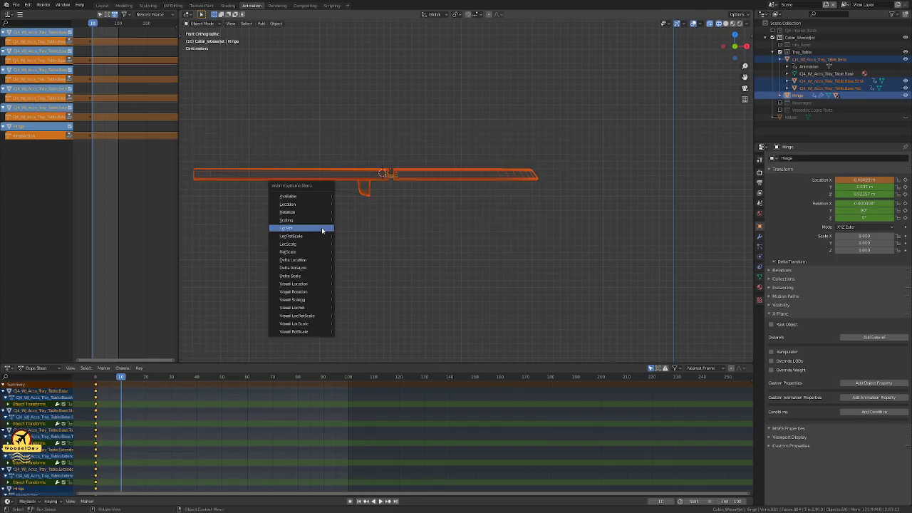
left_click(322, 230)
Step: Step back and forth between frames 0 and 10 to check the sliding motion of the hinge and extender leaf
scroll(335, 228, "up", 5)
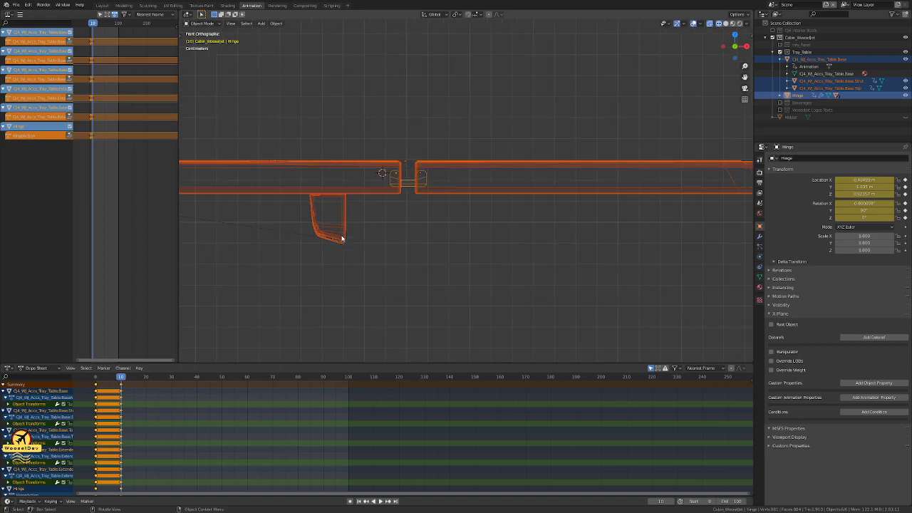
left_click(470, 270)
key("Left")
key("Left")
key("Left")
key("Left")
key("Left")
key("Left")
key("Left")
key("Left")
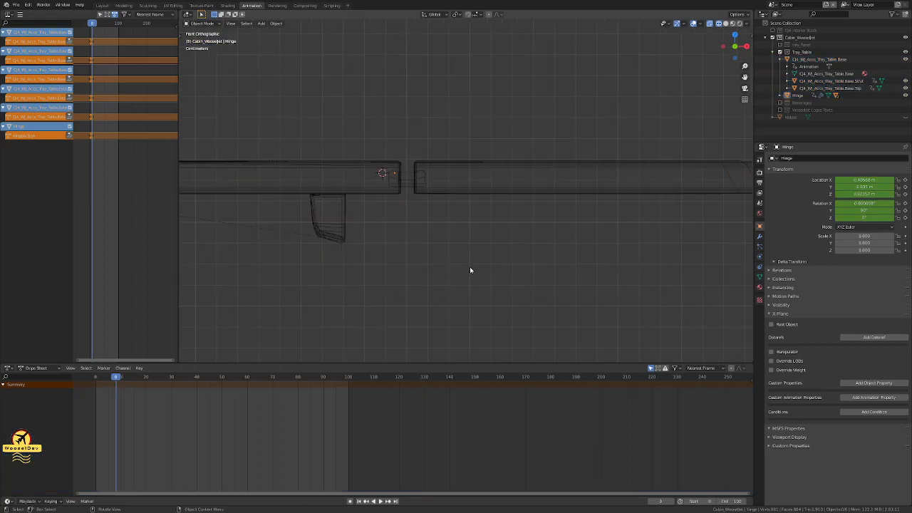
key("Right")
key("Right")
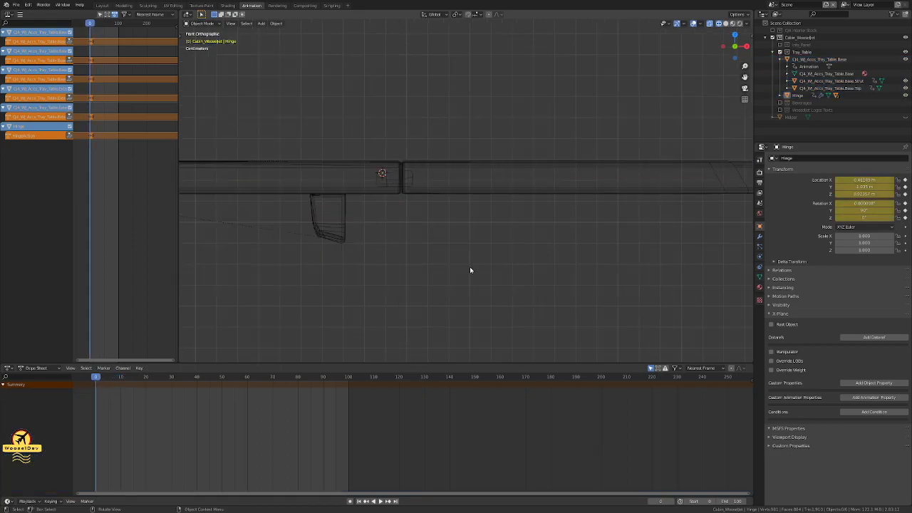
key("Right")
key("Right")
key("Right")
key("Right")
key("Right")
key("Right")
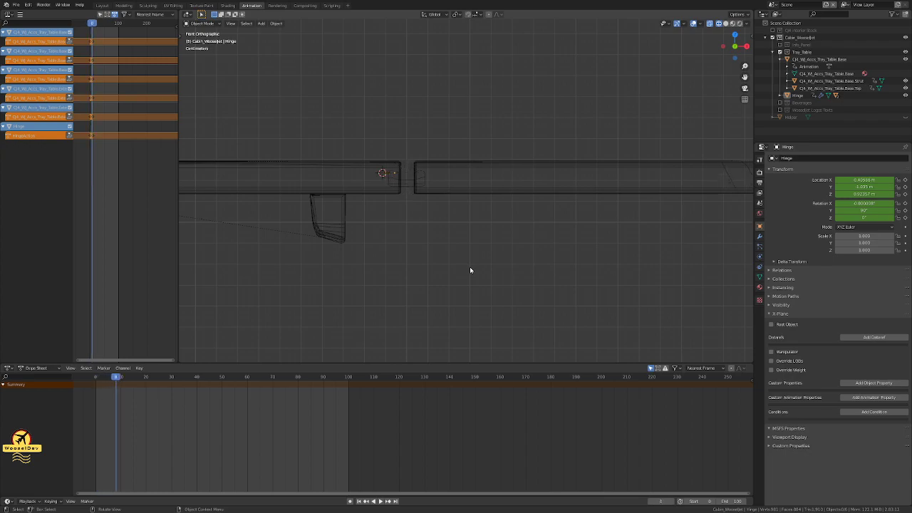
key("Left")
key("Left")
key("Left")
key("Left")
key("Left")
key("Left")
key("Left")
key("Left")
key("Left")
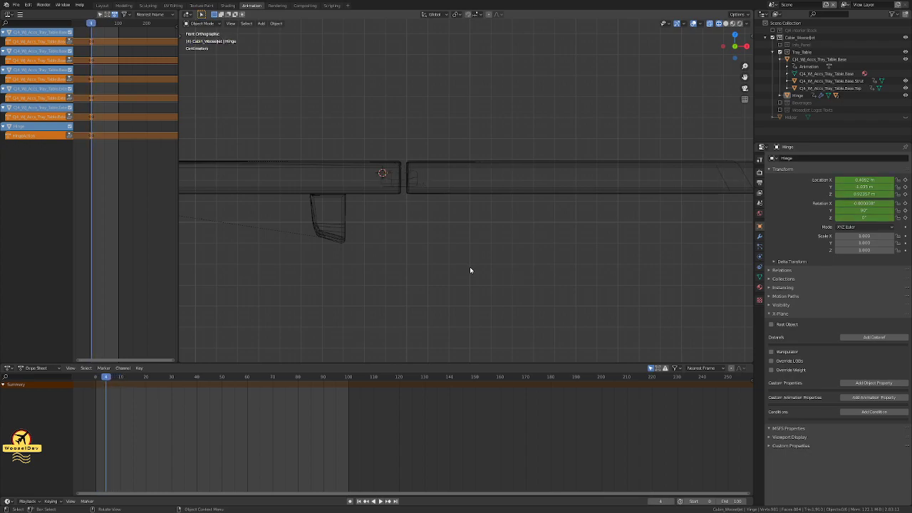
key("Left")
key("Right")
key("Right")
key("Right")
key("Right")
key("Right")
key("Right")
key("Right")
key("Right")
key("Right")
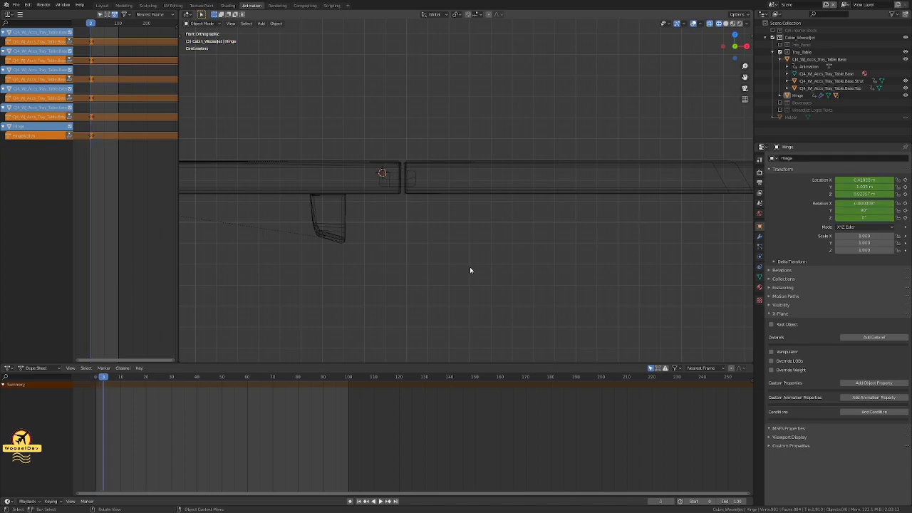
key("Right")
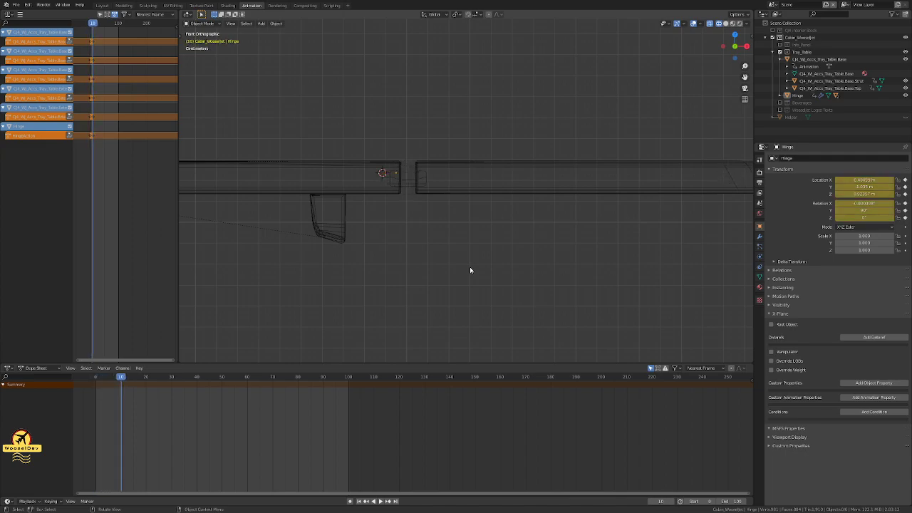
Step: Select the hinge and snap the 3D cursor to its origin at frame 10
scroll(470, 188, "up", 6)
left_click(420, 170)
key("shift+s")
left_click(417, 122)
scroll(433, 238, "down", 1)
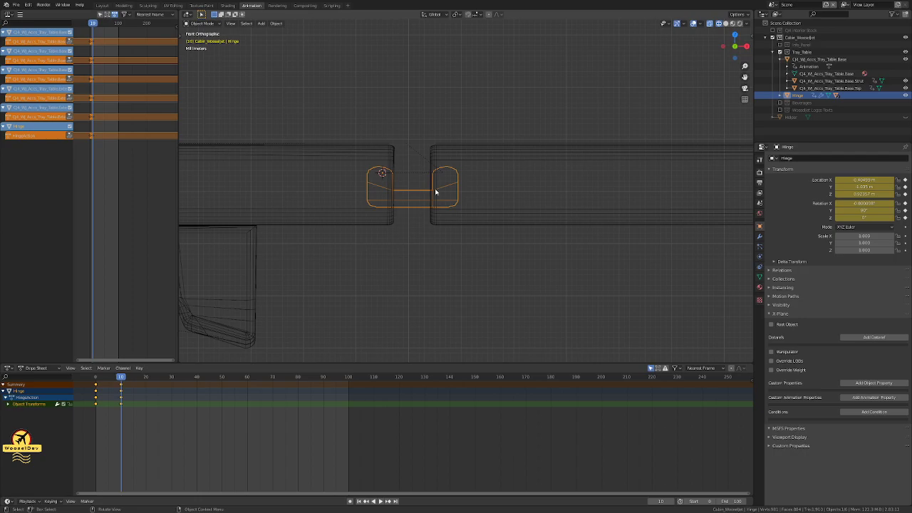
Step: Try to rotate the hinge by -90° at frame 10
type("r-90")
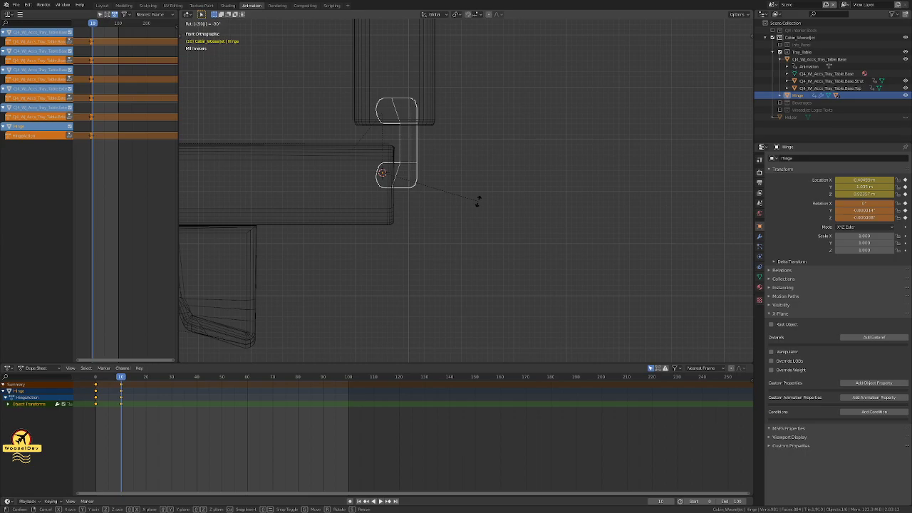
key("Return")
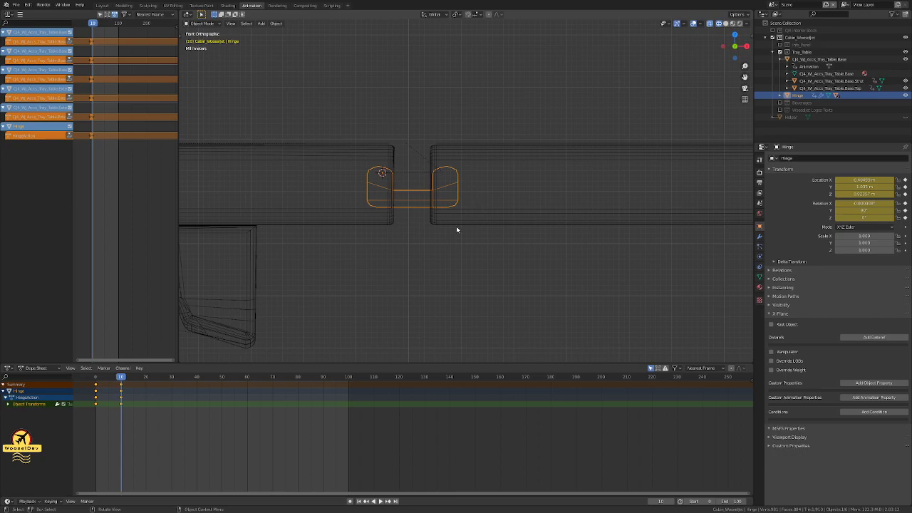
left_click(451, 264)
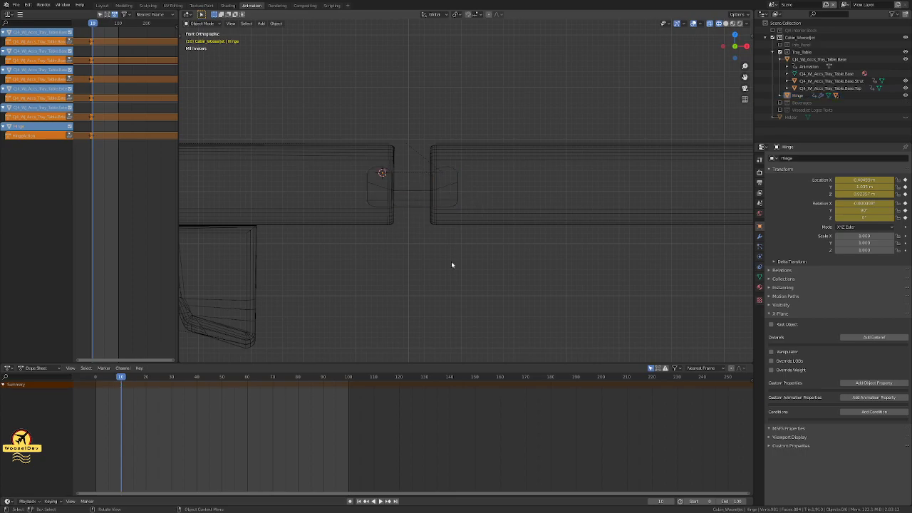
Step: Go to frame 20 and rotate the hinge by -90° in the front view
key("space")
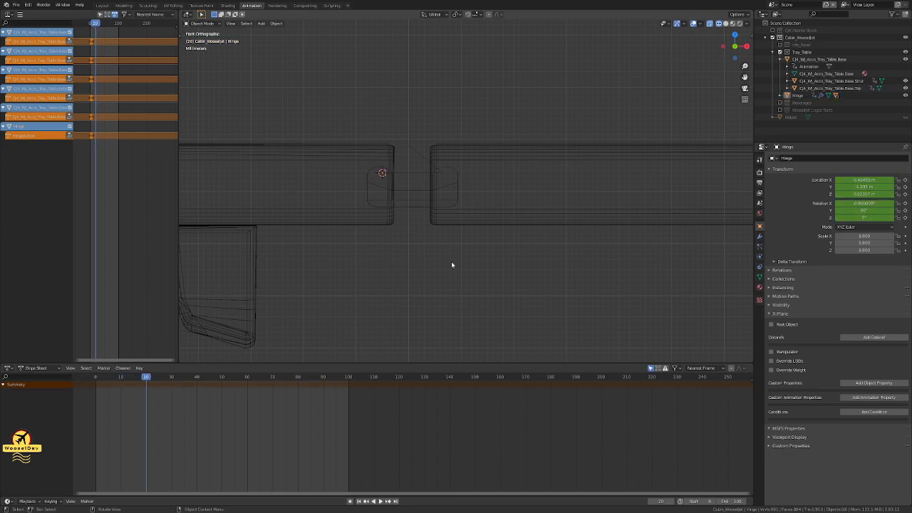
left_click(377, 174)
key("r")
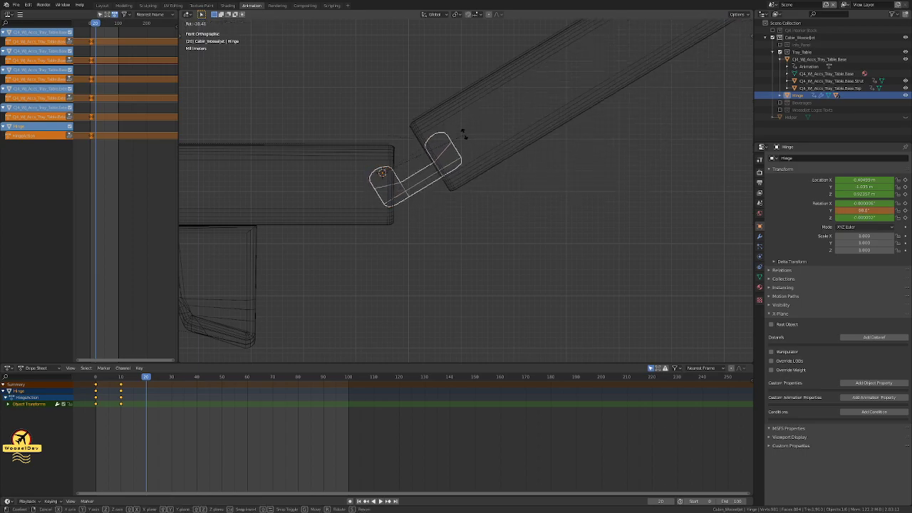
right_click(458, 143)
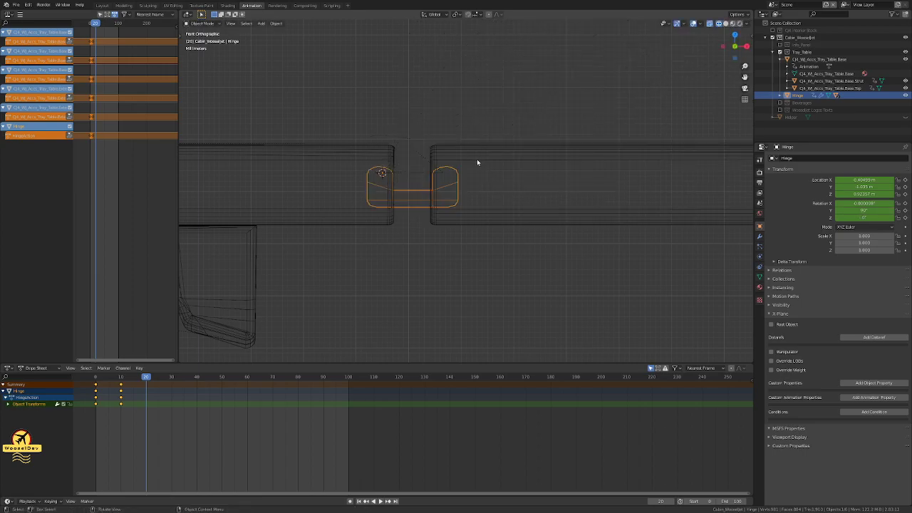
type("r")
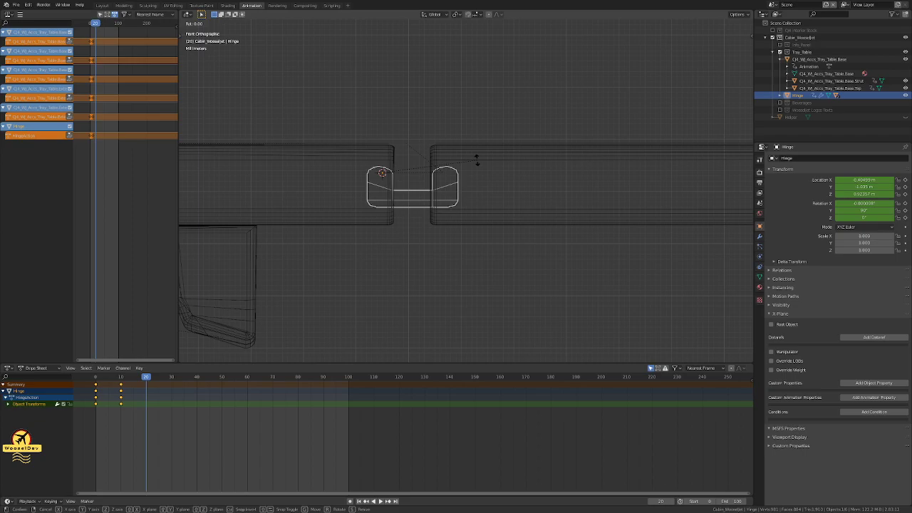
type("-90")
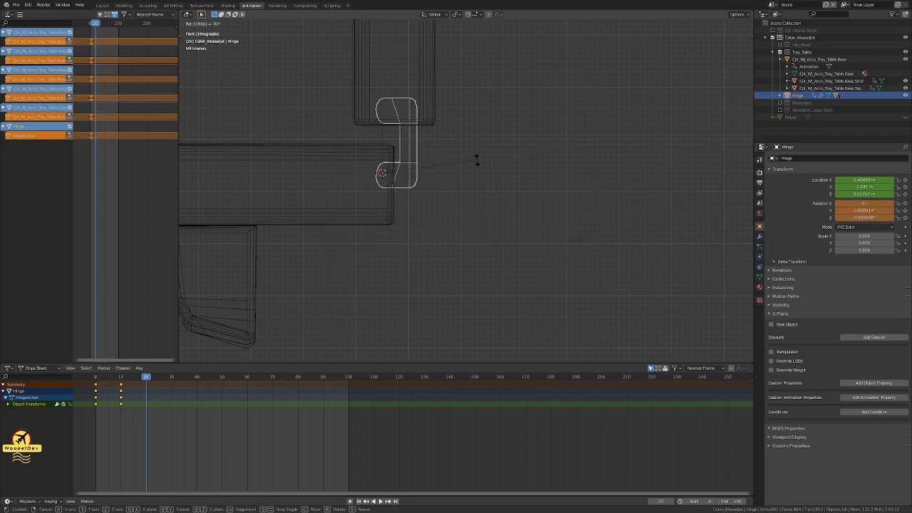
key("Return")
Step: Insert LocRot keyframes at frame 20 for all tray table parts, including the hinge, and clear the selection
scroll(369, 183, "down", 5)
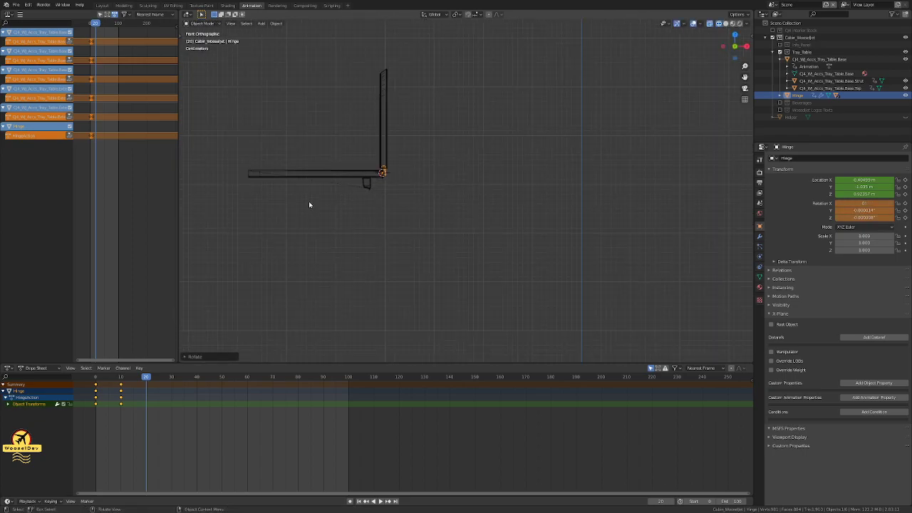
left_click_drag(424, 50, 237, 234)
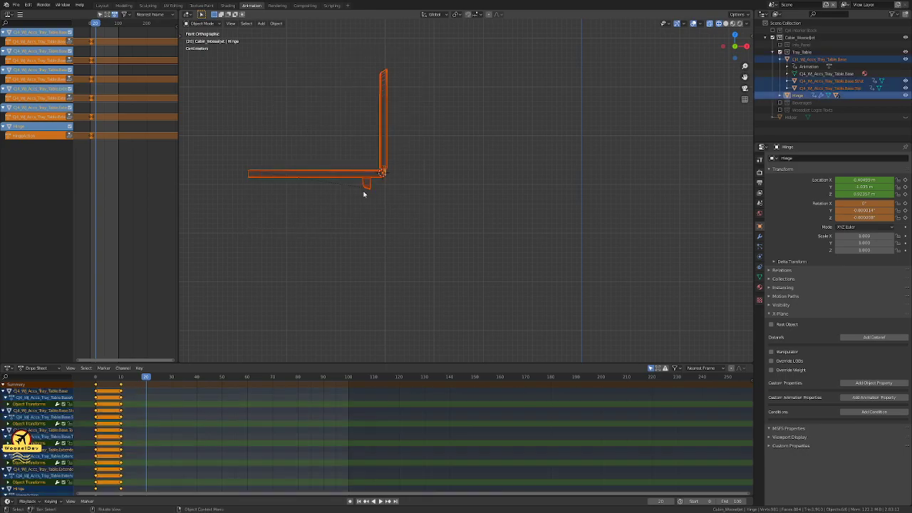
key("i")
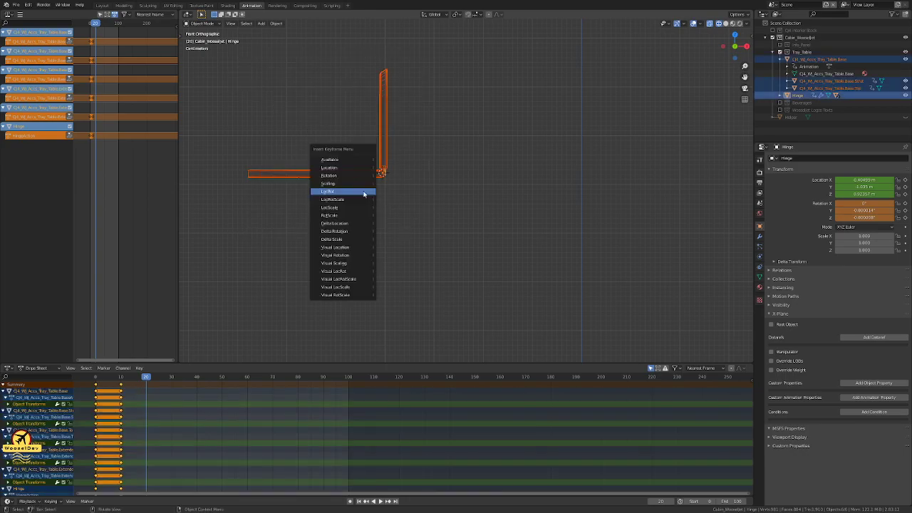
left_click(363, 192)
key("alt+a")
Step: Step back to frame 0 and forward to frame 20 to check the sliding and upward folding of the leaf
scroll(368, 179, "up", 4)
middle_click_drag(368, 178, 501, 258, "shift")
key("Left")
key("Left")
key("Left")
key("Left")
key("Left")
key("Left")
key("Left")
key("Left")
key("Left")
key("Left")
key("Left")
key("Left")
key("Left")
key("Left")
key("Left")
key("Left")
key("Left")
key("Left")
key("Left")
key("Left")
key("Right")
key("Right")
key("Right")
key("Right")
key("Right")
key("Right")
key("Right")
key("Right")
key("Right")
key("Right")
key("Right")
key("Right")
key("Right")
key("Right")
key("Right")
key("Right")
key("Right")
key("Right")
key("Right")
key("Right")
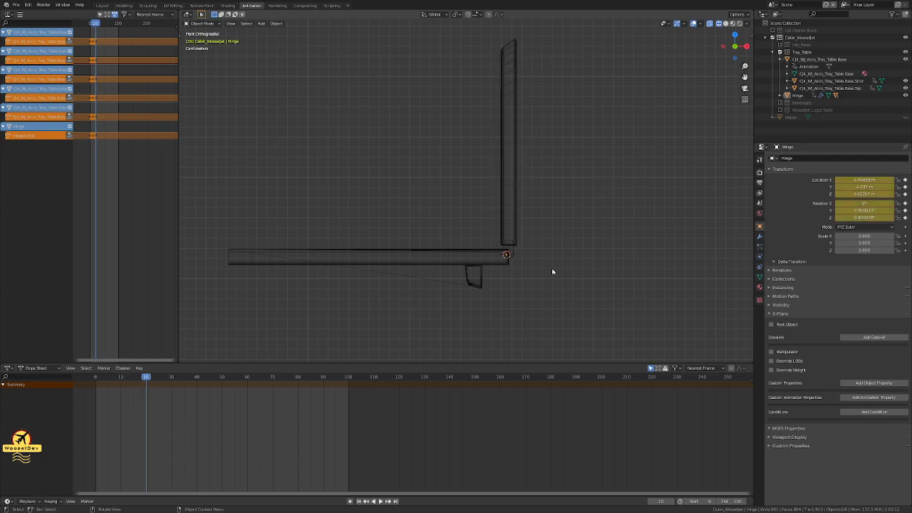
Step: Go to frame 30, select the tray table extender and snap the 3D cursor to it
scroll(541, 252, "up", 9)
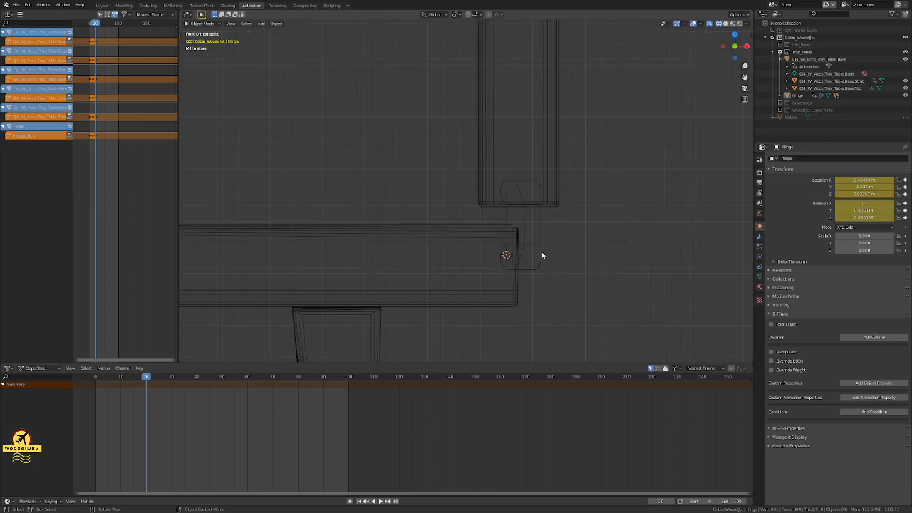
key("Right")
key("Right")
key("Right")
key("Right")
key("Right")
key("Right")
key("Right")
key("Right")
key("Right")
key("Right")
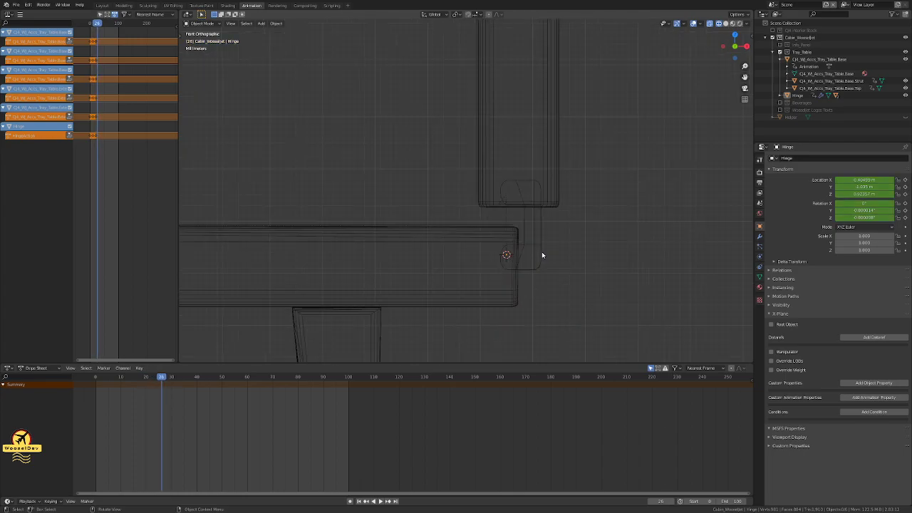
left_click(539, 91)
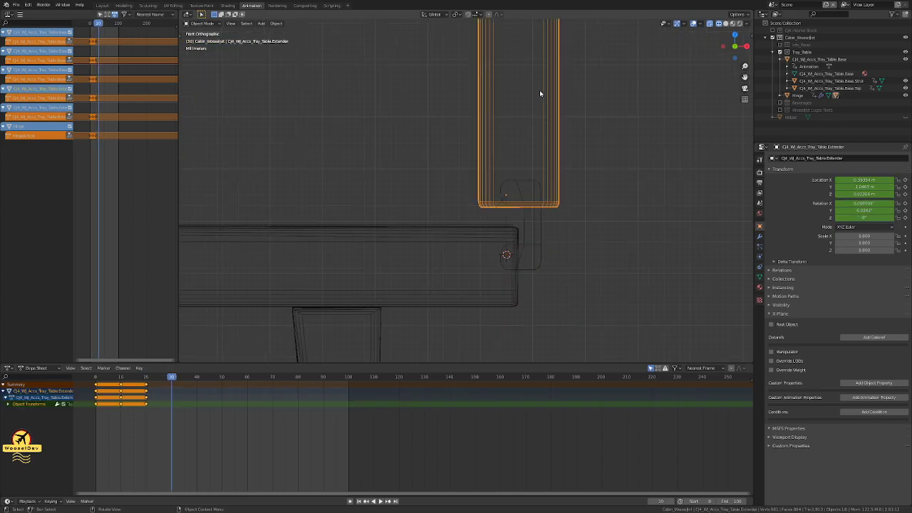
key("shift+s")
left_click(539, 129)
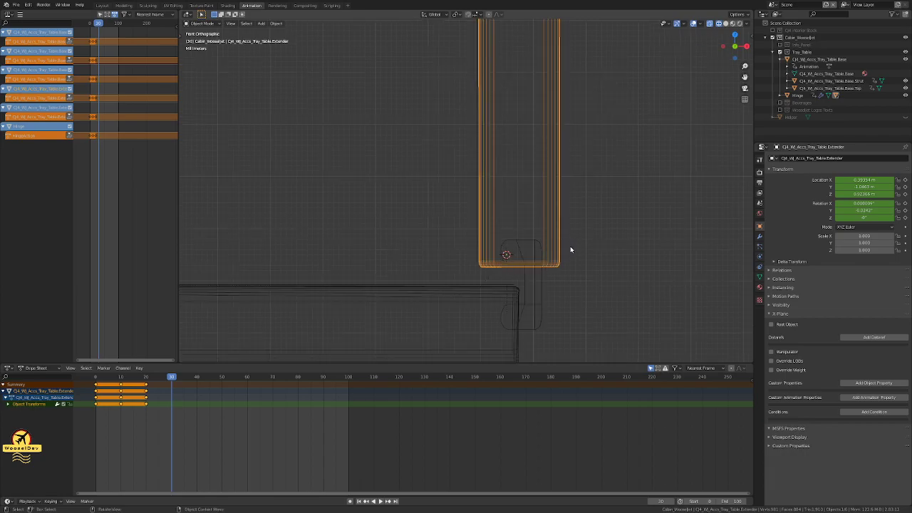
Step: Rotate the extender by -90° about the 3D cursor in the front view so it folds over the base
type("r")
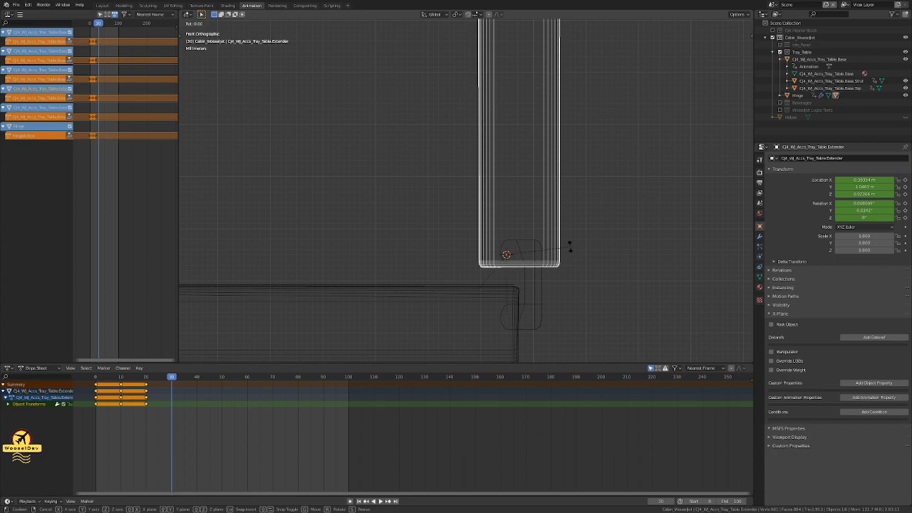
type("-90")
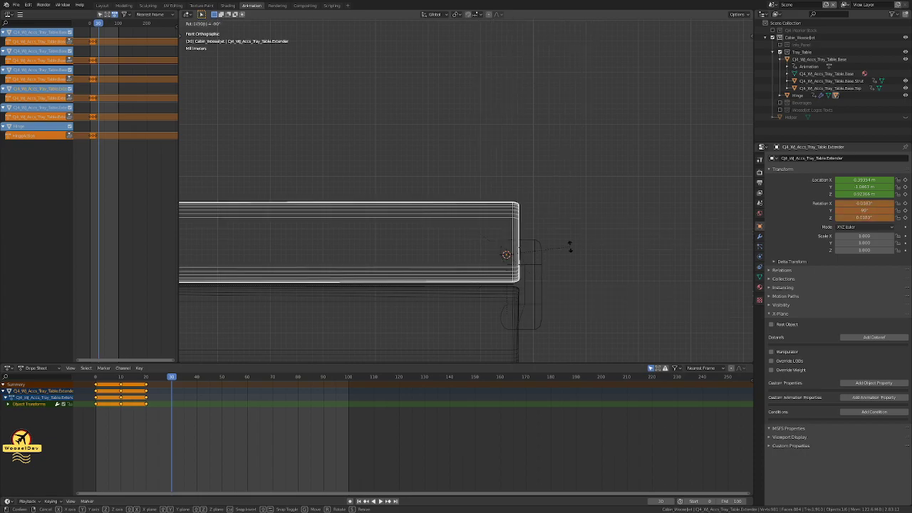
key("Return")
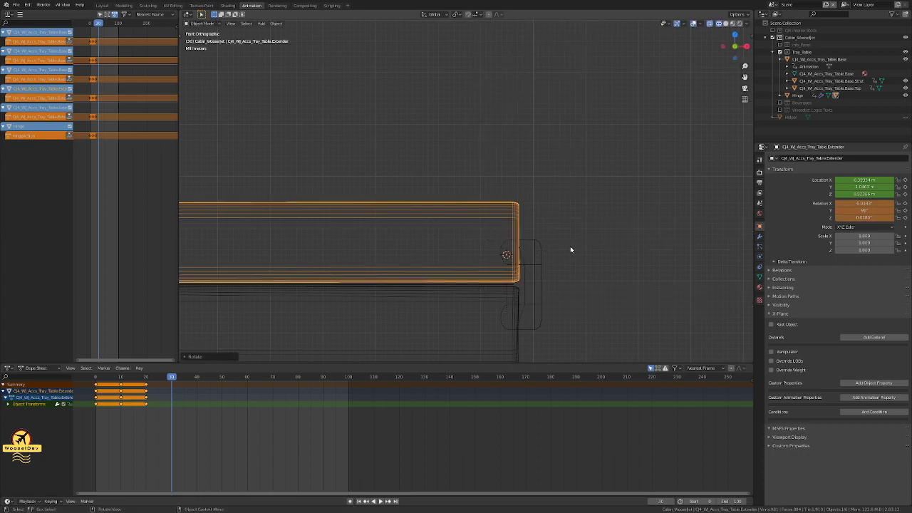
Step: Try to insert keyframes at frame 30 for the extender alone and for all the tray table parts
key("i")
left_click(569, 247)
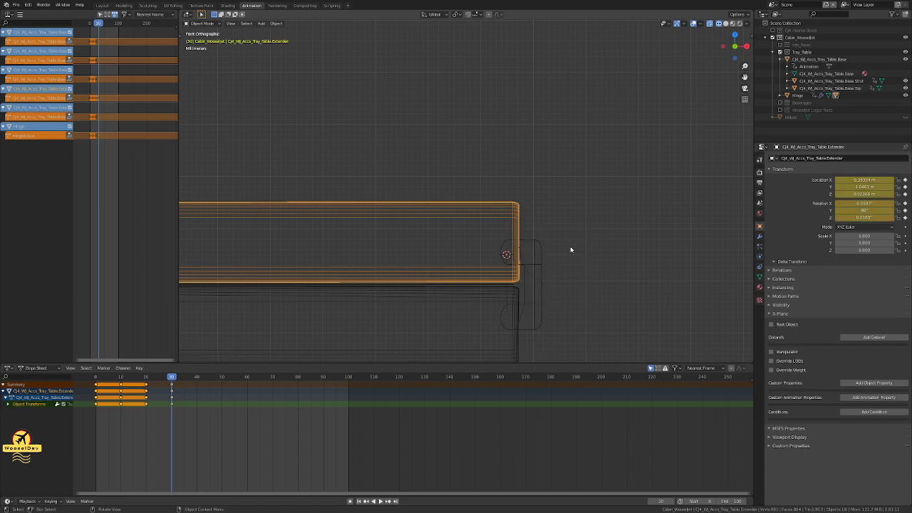
key("ctrl+z")
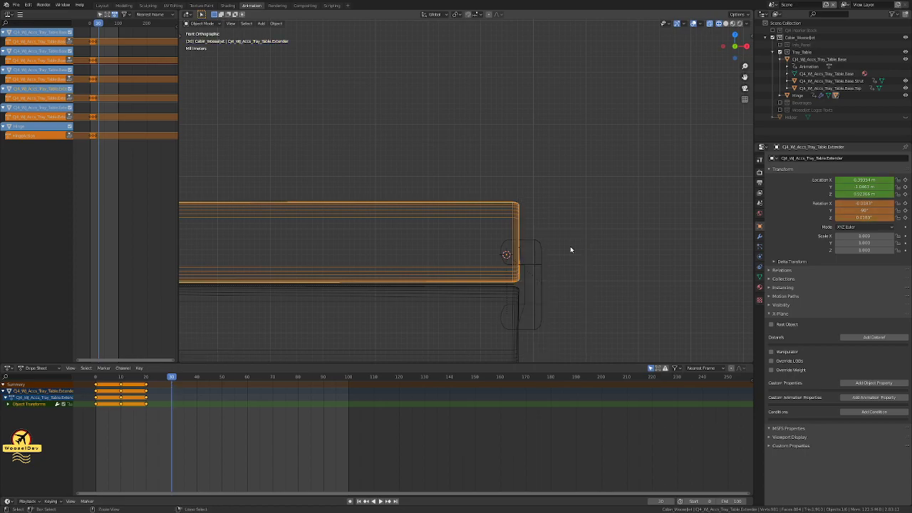
left_click(570, 249)
scroll(556, 249, "down", 3)
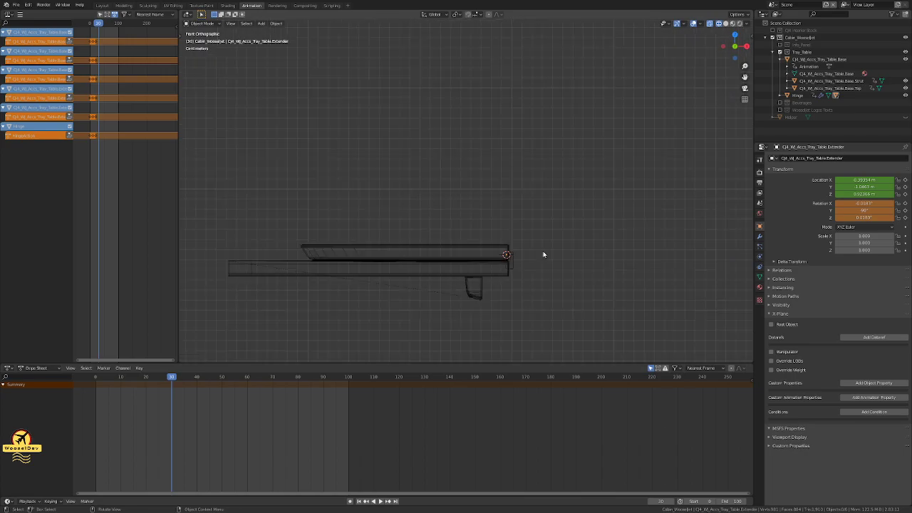
left_click_drag(550, 199, 223, 331)
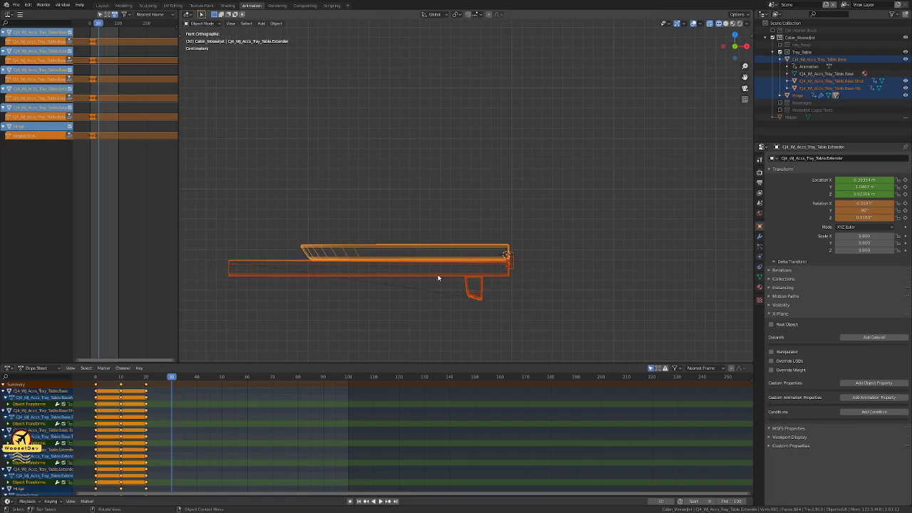
key("i")
left_click(537, 211)
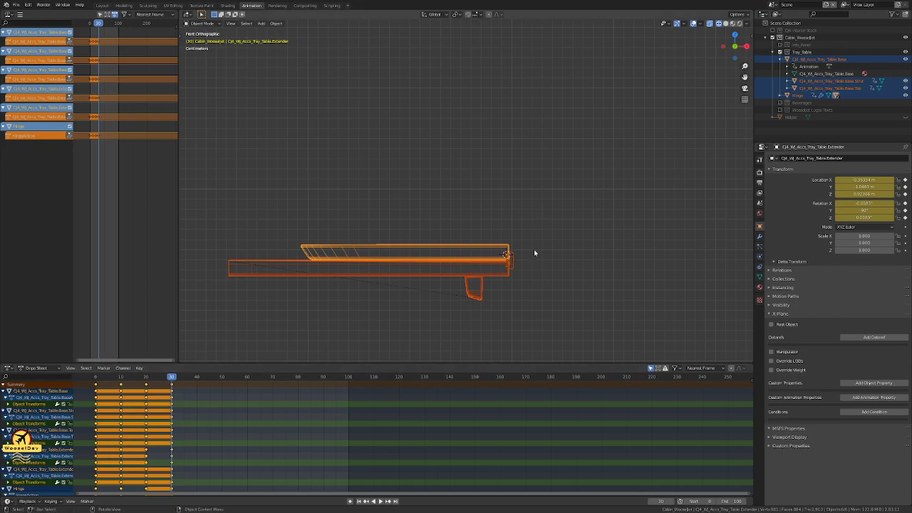
key("ctrl+z")
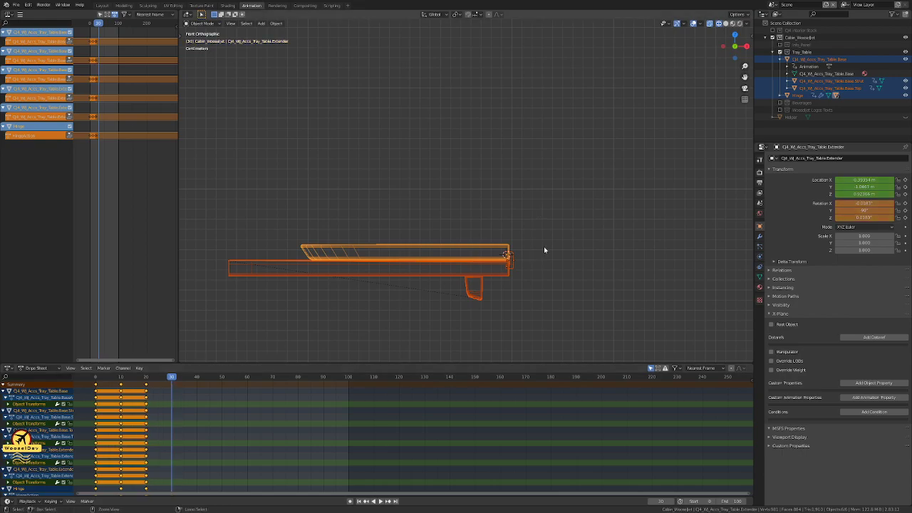
key("ctrl+z")
key("ctrl+z")
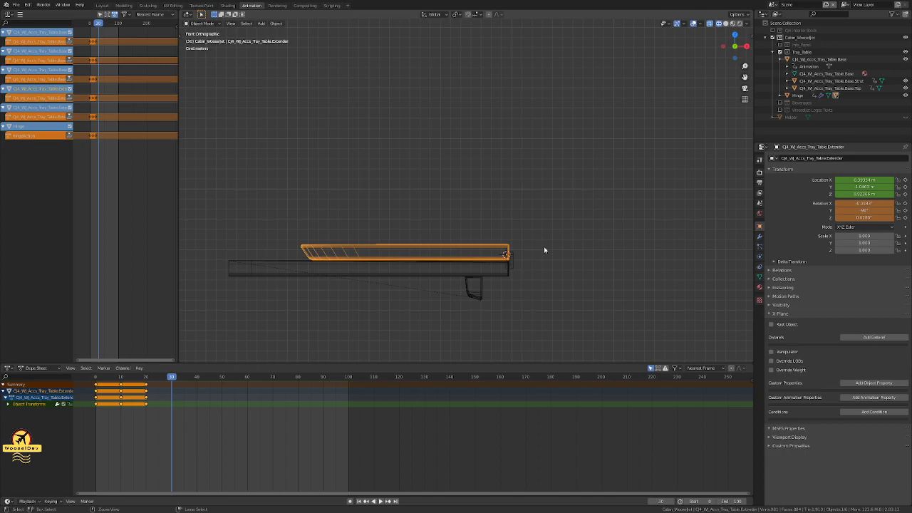
Step: Insert LocRot keyframes at frame 30 for all tray table parts, including the hinge, and clear the selection
left_click(543, 246)
left_click_drag(543, 202, 213, 340)
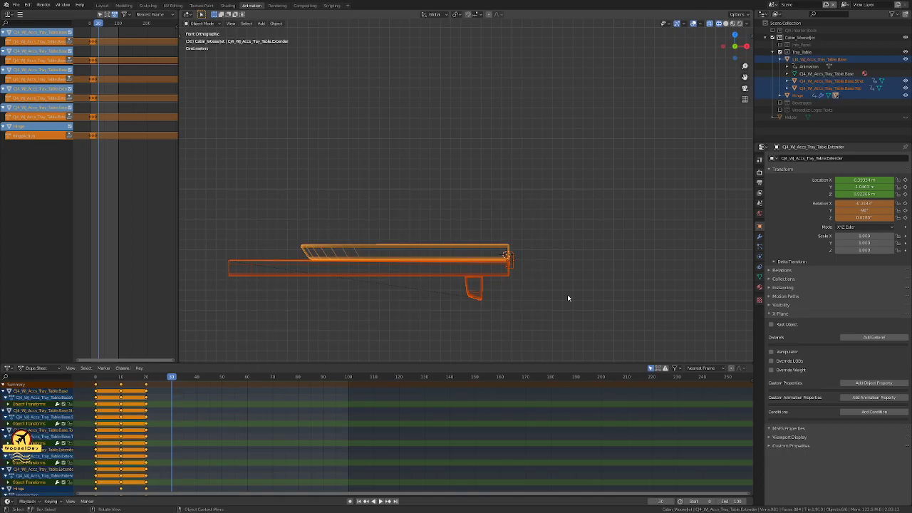
key("i")
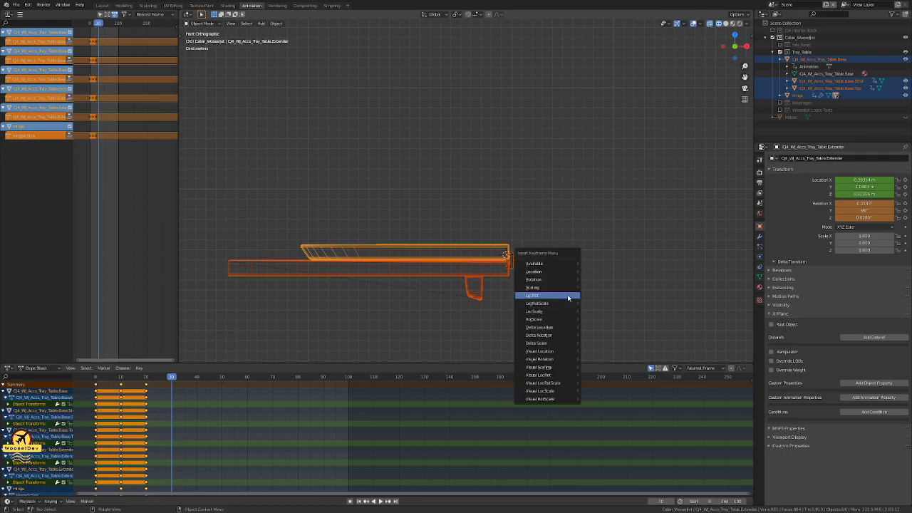
left_click(568, 295)
left_click(566, 295)
Step: Step back from frame 30 to frame 20 to examine how the extender folds around the hinge
scroll(519, 296, "up", 3)
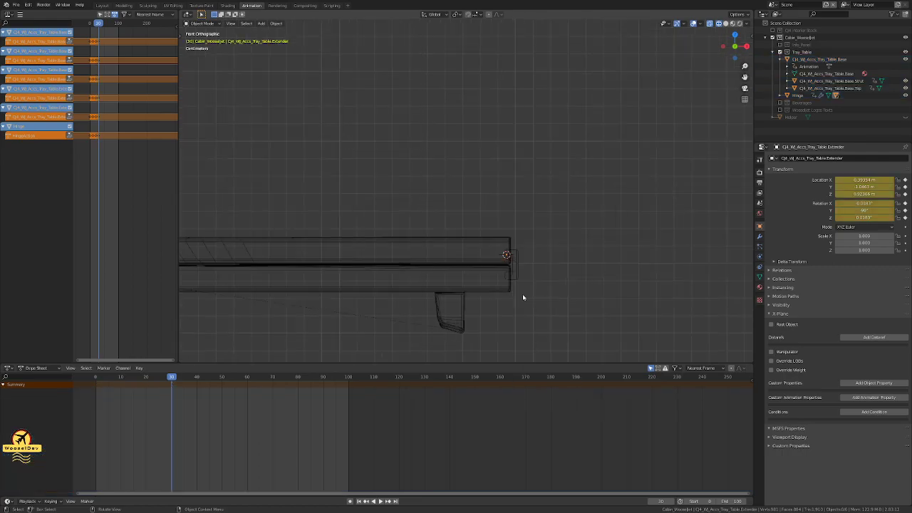
key("Left")
key("Left")
key("Right")
key("Right")
scroll(555, 275, "up", 4)
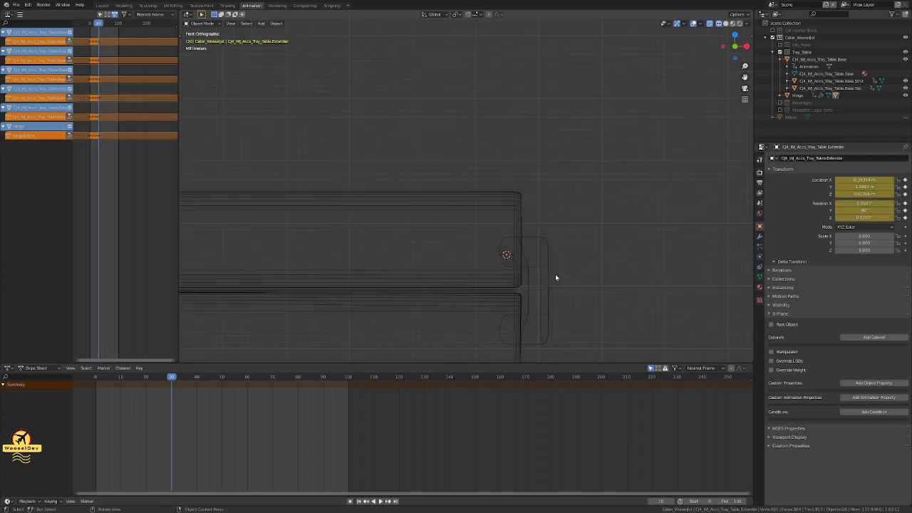
key("Right")
key("Left")
key("Left")
key("Left")
key("Left")
key("Left")
key("Left")
key("Left")
key("Left")
key("Left")
key("Left")
key("Left")
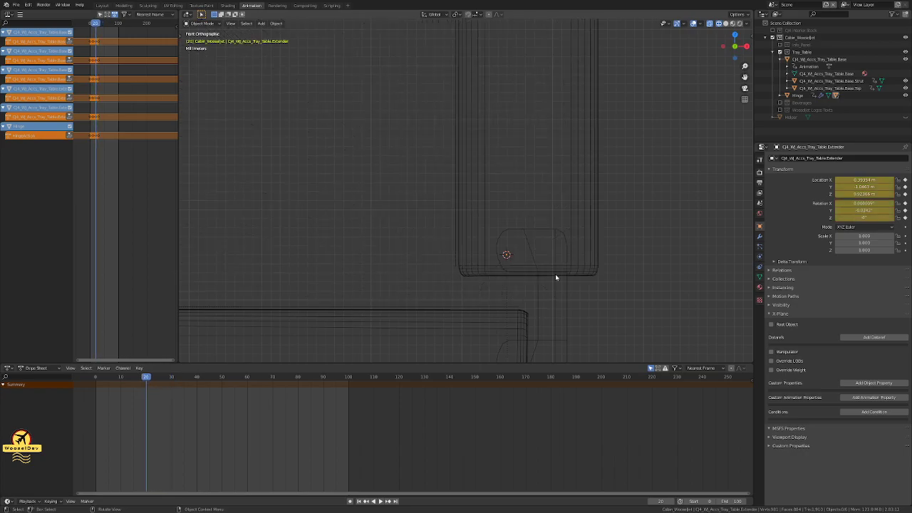
Step: Step back from frame 20 to frame 0 to review the hinge's upward swing and slide in reverse
key("Left")
key("Left")
key("Left")
key("Left")
key("Left")
key("Left")
key("Left")
key("Left")
key("Left")
key("Left")
key("Left")
key("Left")
key("Left")
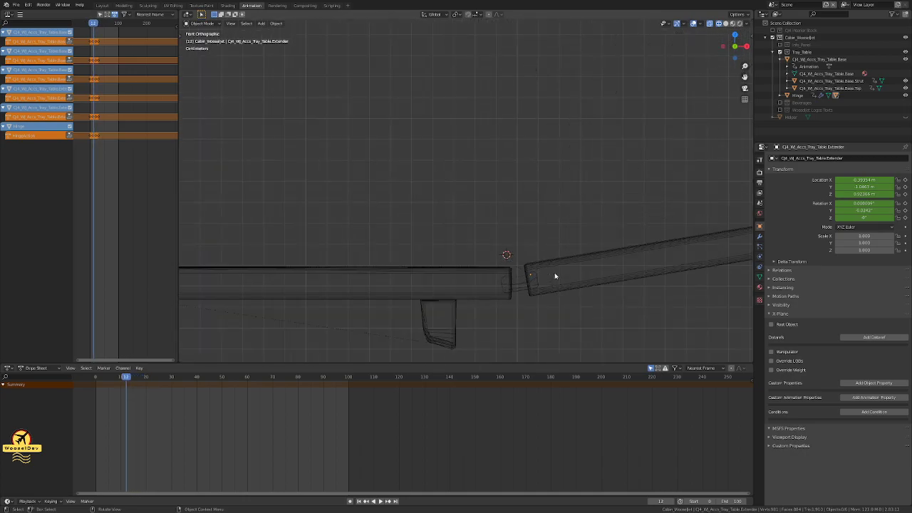
key("Left")
key("Left")
key("Left")
key("Left")
key("Left")
key("Left")
key("Left")
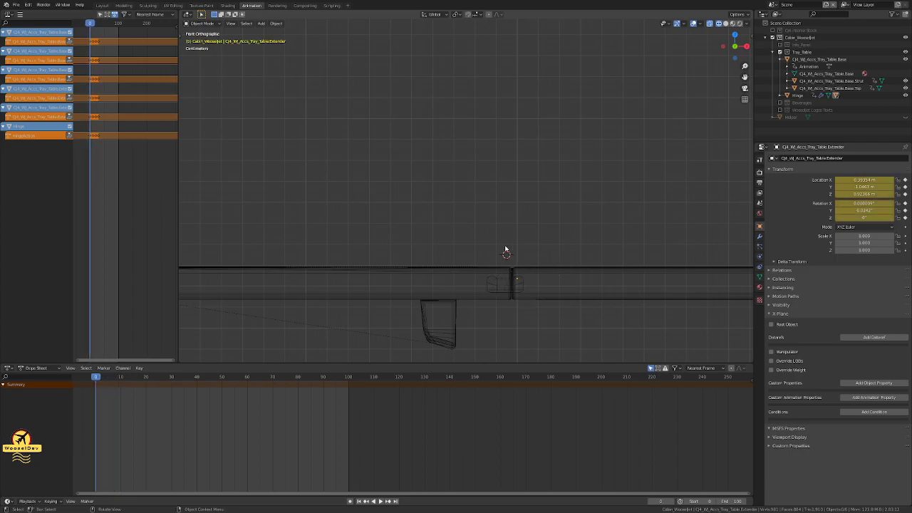
Step: Step forward from frame 0 to frame 30 to check the complete slide, swing and fold-over sequence
key("Right")
key("Right")
key("Right")
key("Right")
key("Right")
key("Left")
key("Left")
key("Left")
key("Left")
key("Right")
key("Right")
key("Right")
key("Right")
key("Right")
key("Right")
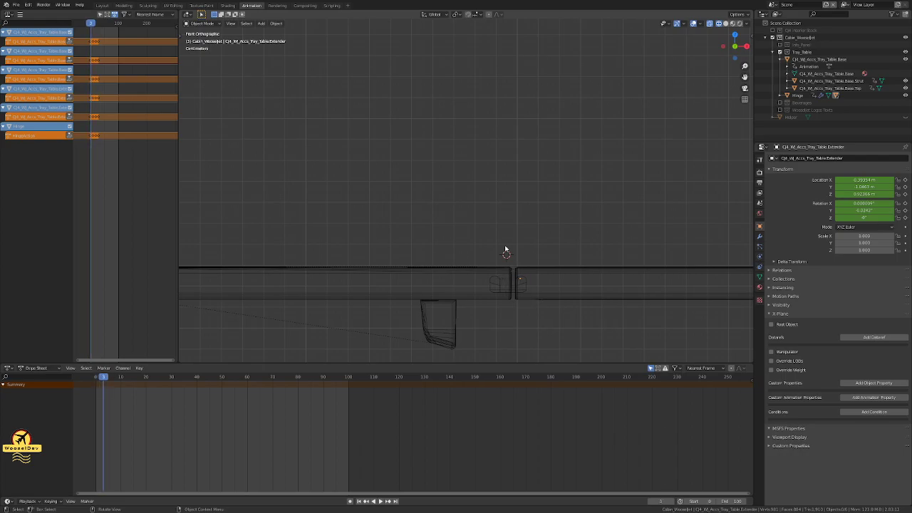
key("Right")
key("Right")
key("Right")
key("Right")
key("Right")
key("Right")
key("Right")
key("Right")
key("Right")
key("Right")
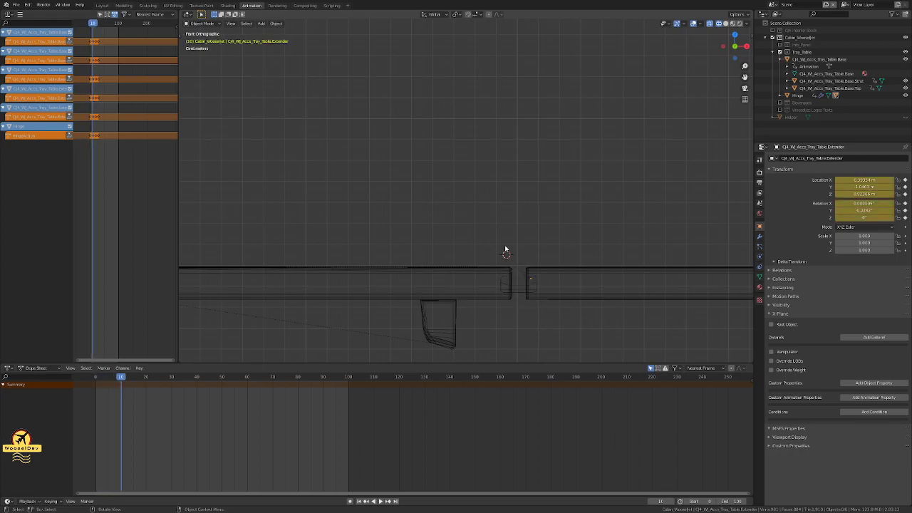
key("Right")
key("Right")
key("Right")
key("Right")
key("Right")
key("Right")
key("Right")
key("Right")
key("Right")
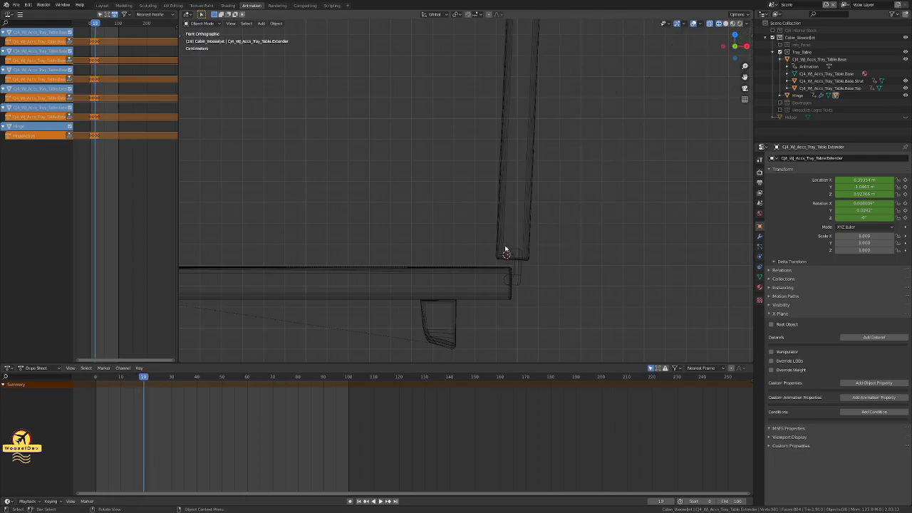
key("Right")
scroll(515, 263, "up", 5)
key("Right")
key("Right")
key("Right")
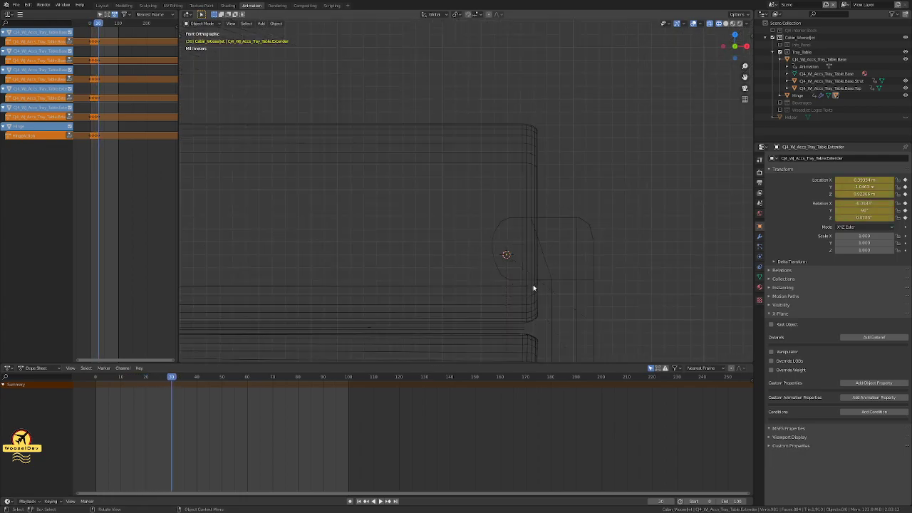
Step: Step back to frame 20 and forward to frame 30 to check the clearance between extender and hinge
key("Right")
key("Left")
key("Left")
key("Left")
key("Left")
key("Left")
key("Left")
key("Left")
key("Left")
key("Left")
key("Left")
key("Left")
key("Right")
key("Right")
key("Right")
key("Right")
key("Right")
key("Right")
key("Right")
key("Right")
key("Right")
key("Right")
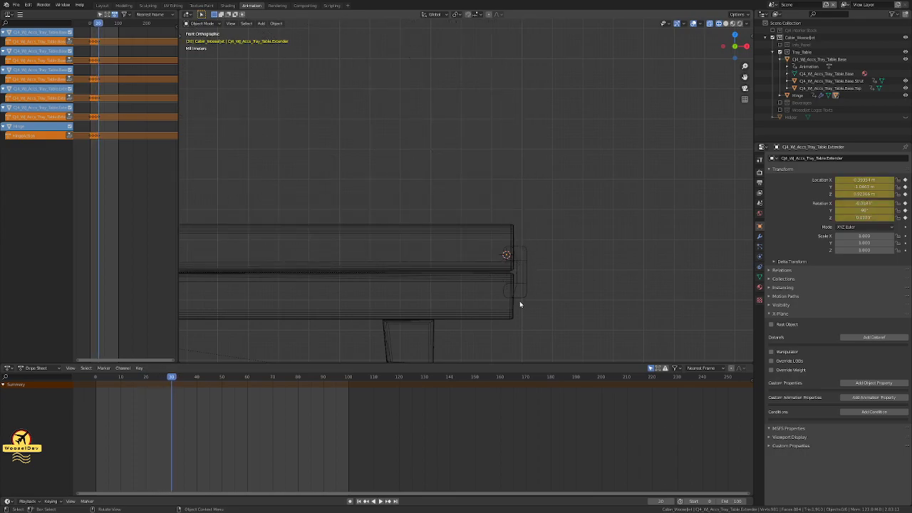
Step: Step back from frame 30 to frame 20 to review the extender's fold-over in reverse
key("Left")
key("Right")
key("Left")
key("Left")
key("Left")
key("Left")
key("Left")
key("Left")
key("Left")
key("Left")
key("Left")
key("Left")
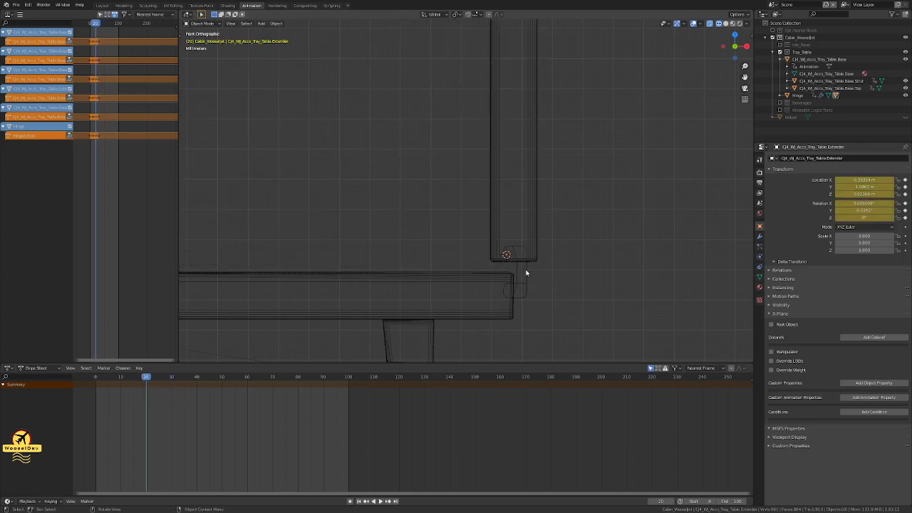
Step: Step between the frames next to frame 20 to compare the extender's position around its upright pose
key("Right")
key("Right")
key("Left")
key("Left")
key("Right")
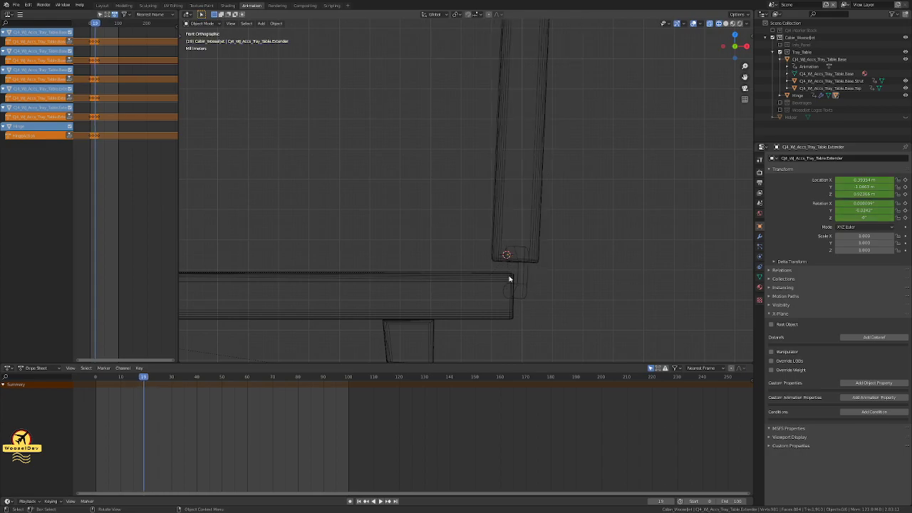
key("Left")
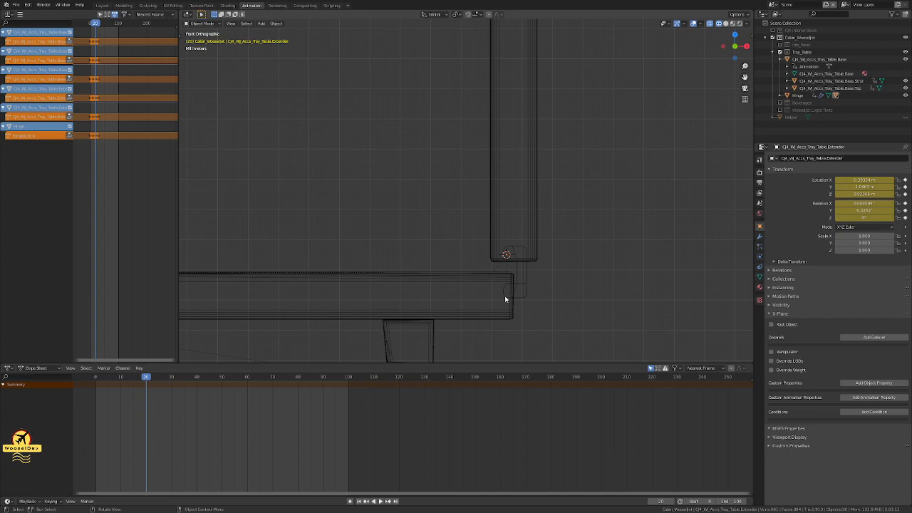
Step: Step back from frame 20 to frame 1 to examine the hinge's downward swing and retraction
key("Left")
key("Left")
key("Left")
key("Left")
key("Left")
key("Left")
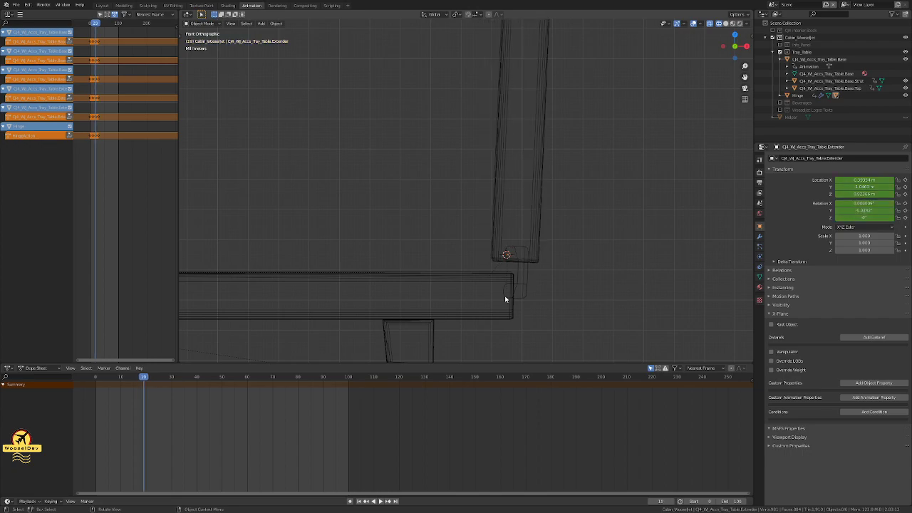
key("Left")
key("Left")
key("Left")
key("Left")
key("Left")
key("Left")
key("Left")
key("Left")
key("Left")
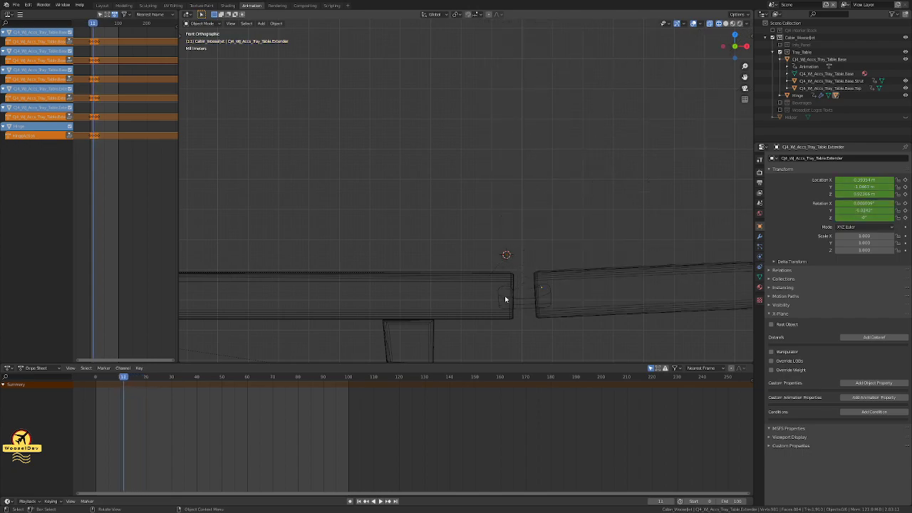
key("Left")
key("Left")
key("Left")
key("Left")
key("Left")
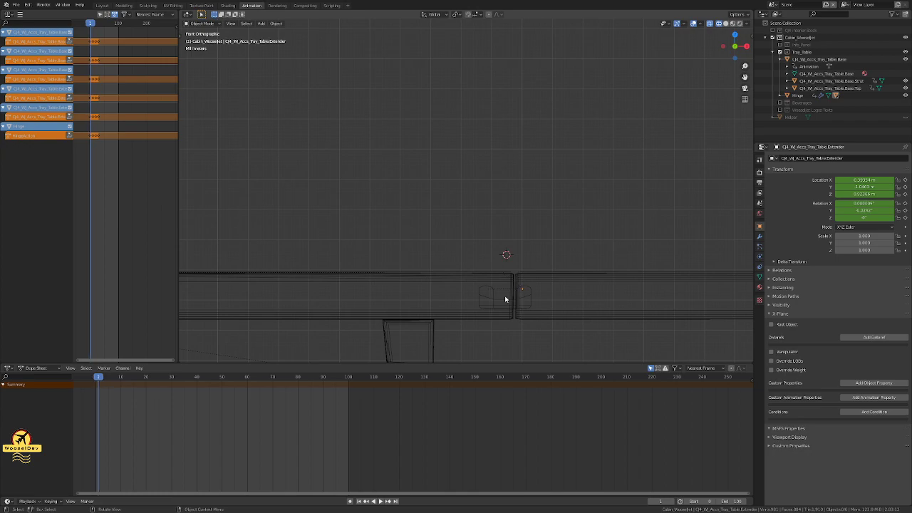
Step: Step forward from frame 1 past frame 16 to examine the hinge sliding out and swinging up
key("Right")
key("Right")
key("Right")
key("Right")
key("Right")
key("Right")
key("Right")
key("Right")
key("Right")
key("Right")
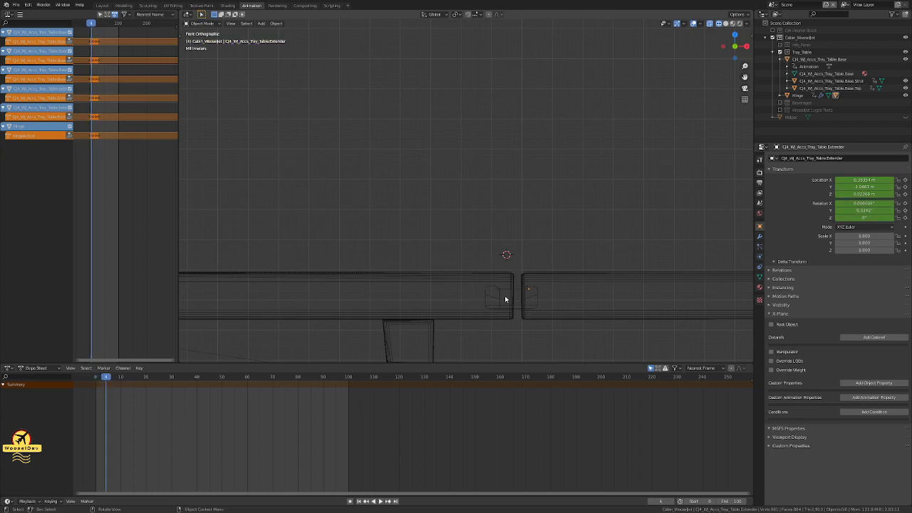
key("Right")
key("Right")
key("Right")
key("Right")
key("Right")
key("Right")
key("Right")
key("Right")
key("Right")
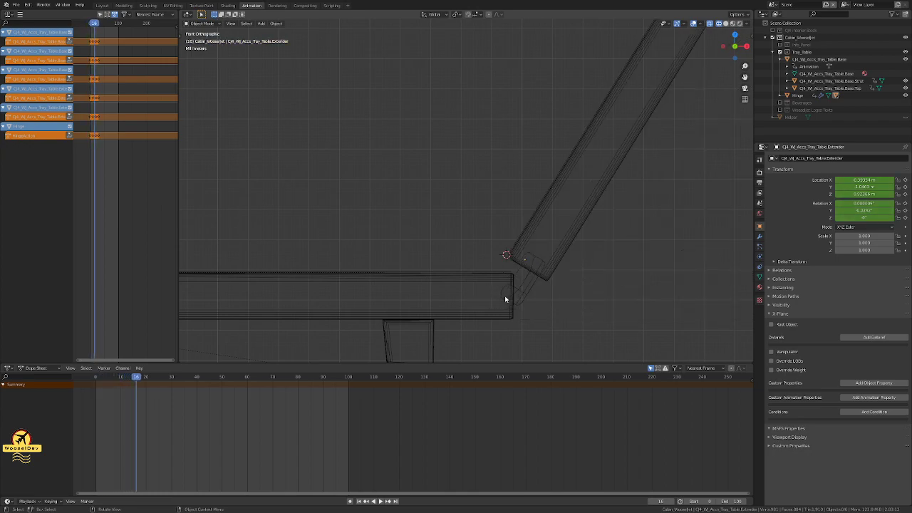
Step: Step back to frame 0 to check that the extender lowers and slides back against the table base
key("Left")
key("Left")
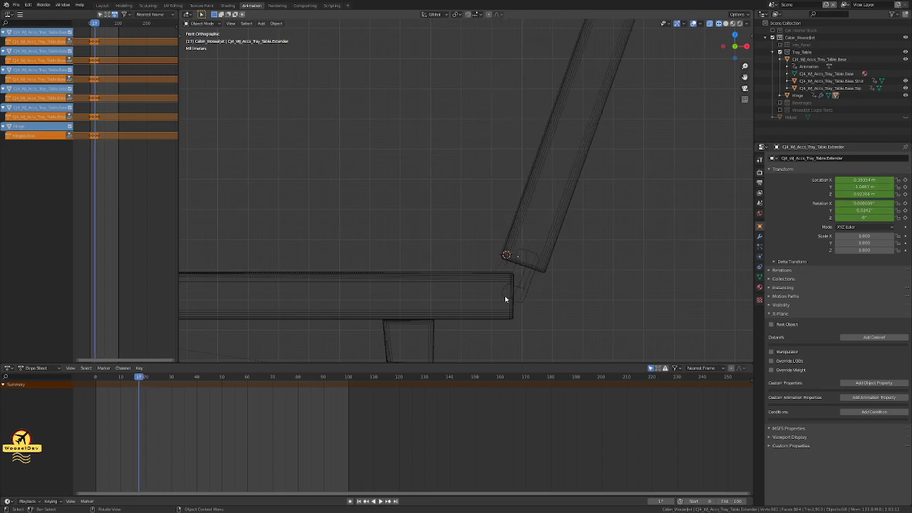
key("Left")
key("Left")
key("Left")
key("Left")
key("Left")
key("Left")
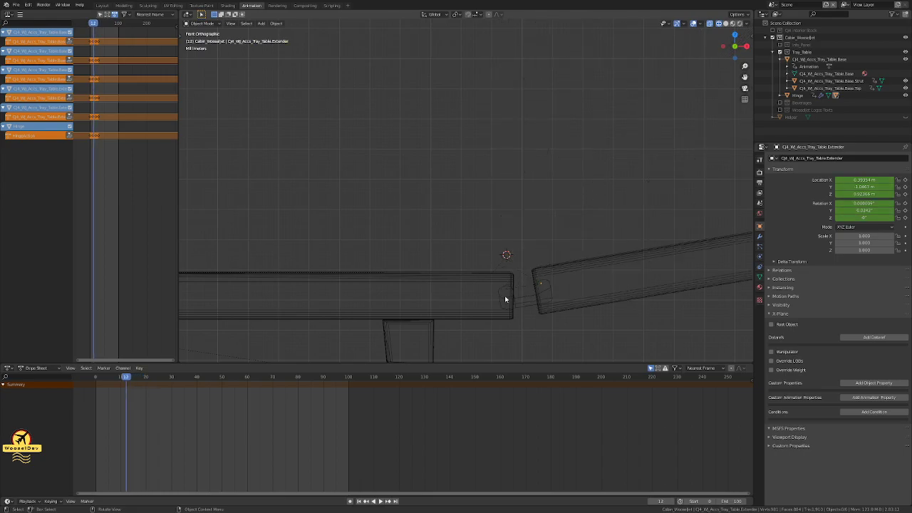
key("Left")
key("Left")
key("Left")
key("Left")
key("Left")
key("Left")
key("Left")
key("Left")
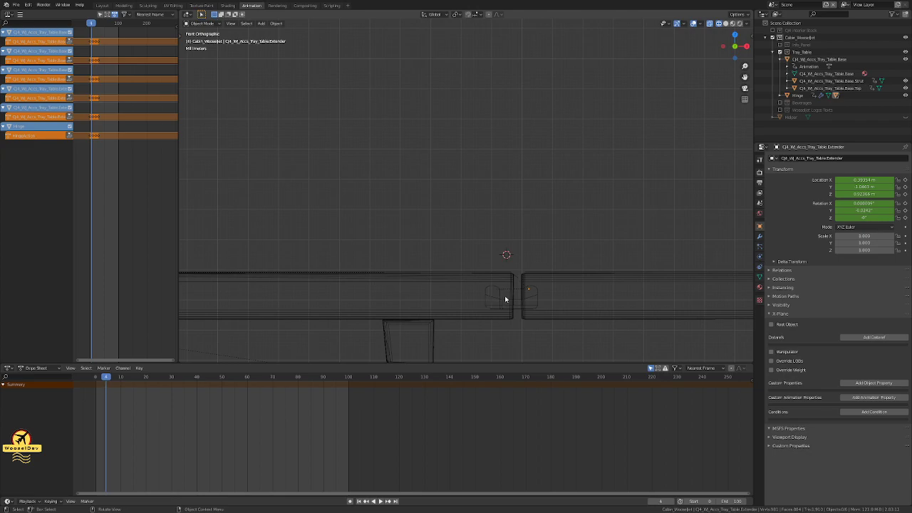
key("Left")
key("Left")
key("Left")
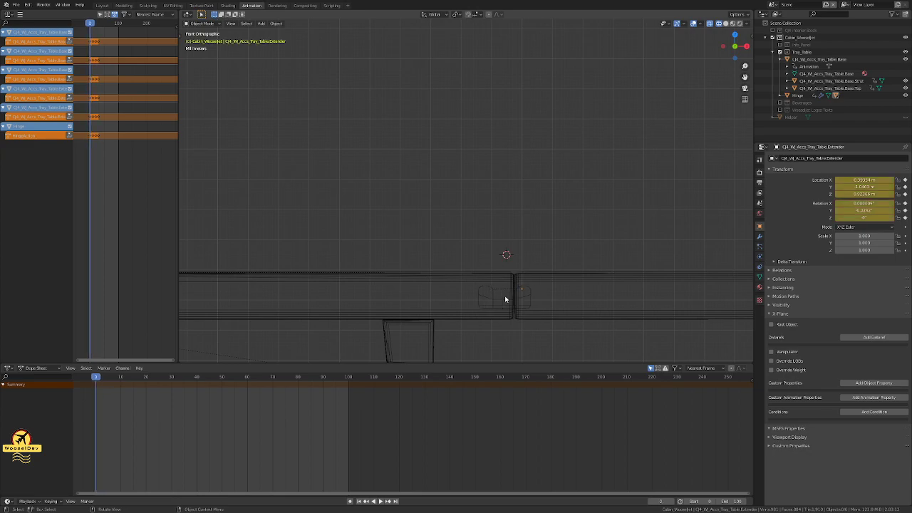
Step: Step forward from frame 0 to frame 10 to examine the hinge's slide out of the table base
key("Right")
key("Right")
key("Left")
key("Left")
key("Right")
key("Right")
key("Right")
key("Right")
key("Right")
key("Right")
key("Right")
key("Right")
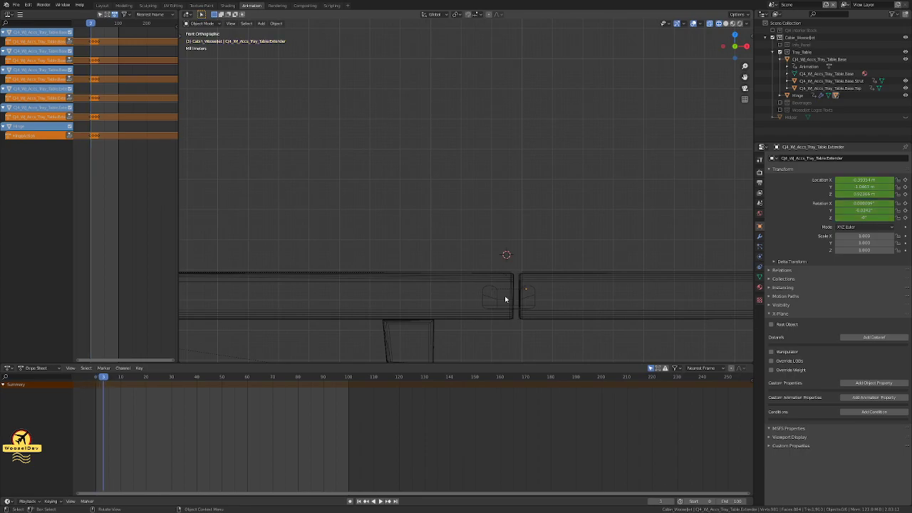
key("Right")
key("Right")
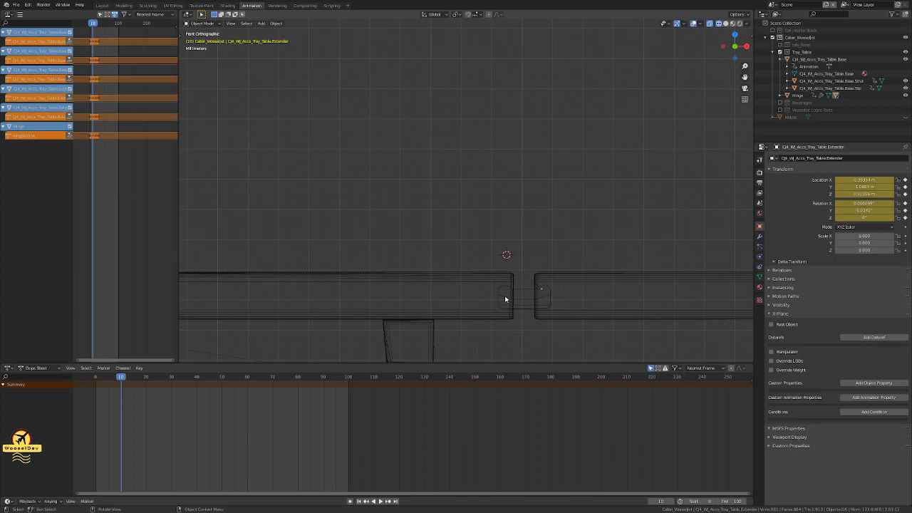
Step: Step back from frame 10 to frame 0 to review the hinge slide in reverse
key("Left")
key("Left")
key("Left")
key("Left")
key("Left")
key("Left")
key("Left")
key("Left")
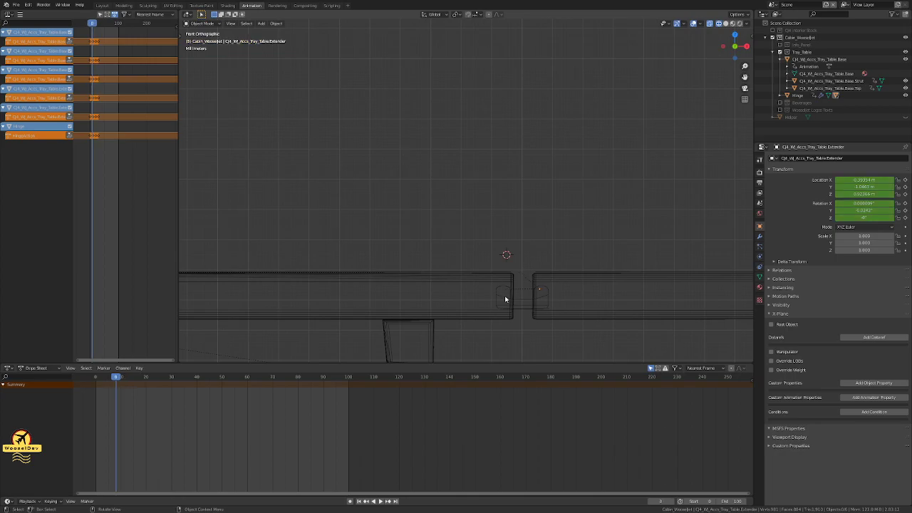
key("Left")
key("Left")
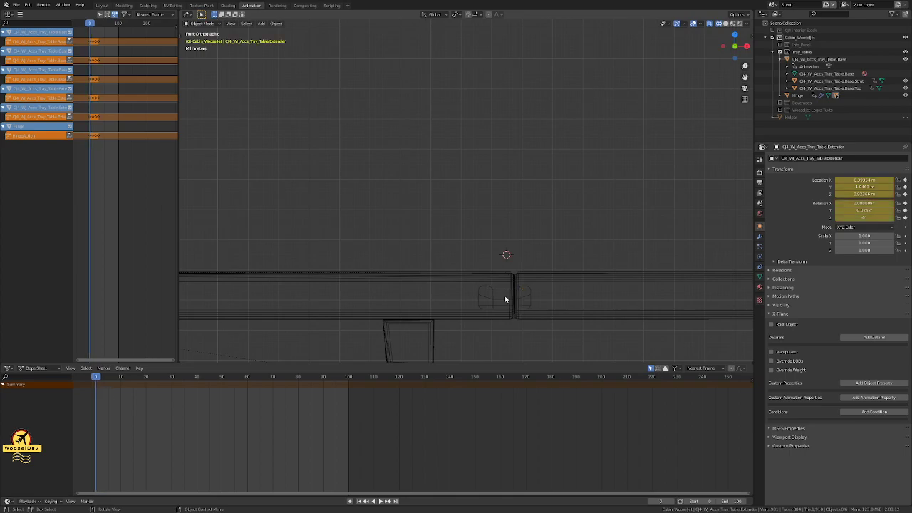
Step: Step forward from frame 0 to frame 20 to check the slide-out followed by the upward swing
key("Right")
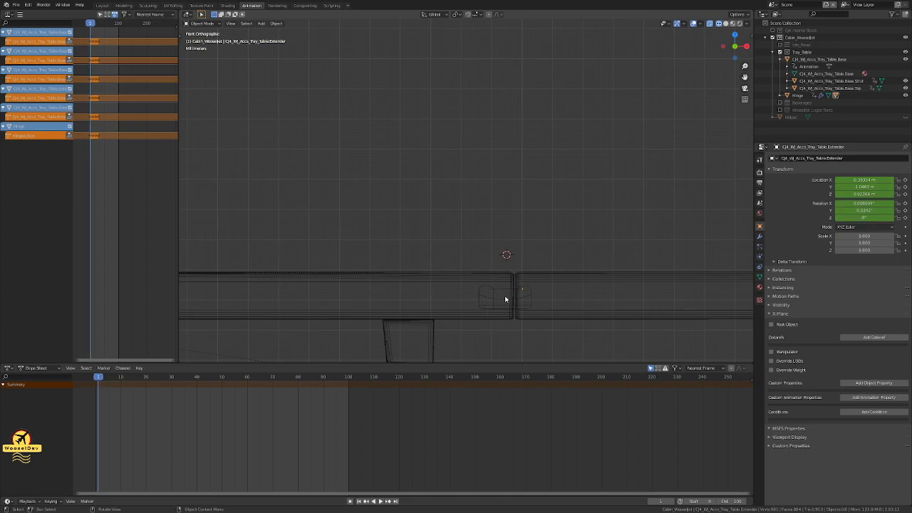
key("Right")
key("Right")
key("Right")
key("Right")
key("Right")
key("Right")
key("Right")
key("Right")
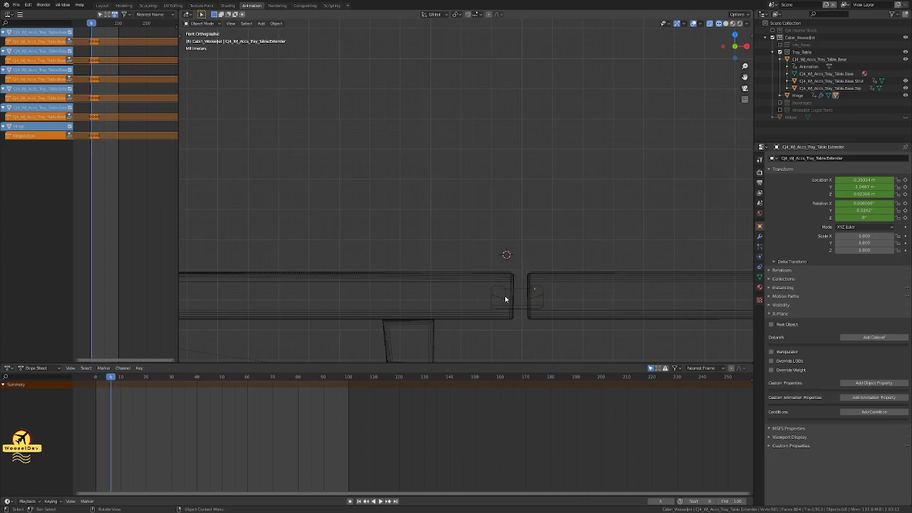
key("Right")
key("Right")
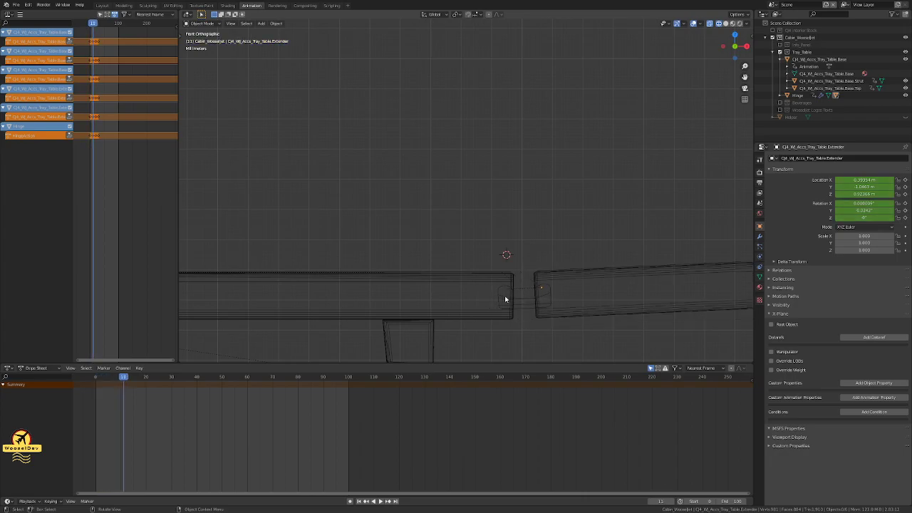
key("Right")
key("Right")
key("Right")
key("Right")
key("Right")
key("Right")
key("Right")
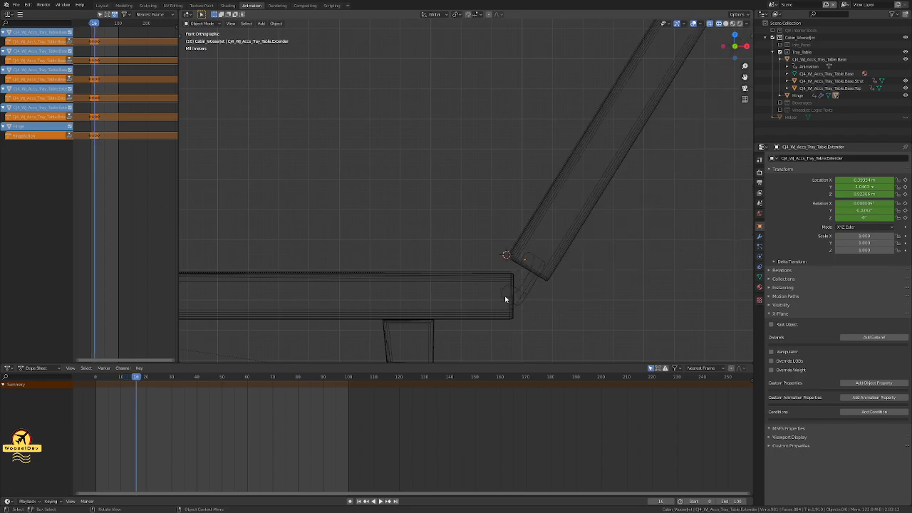
key("Right")
key("Right")
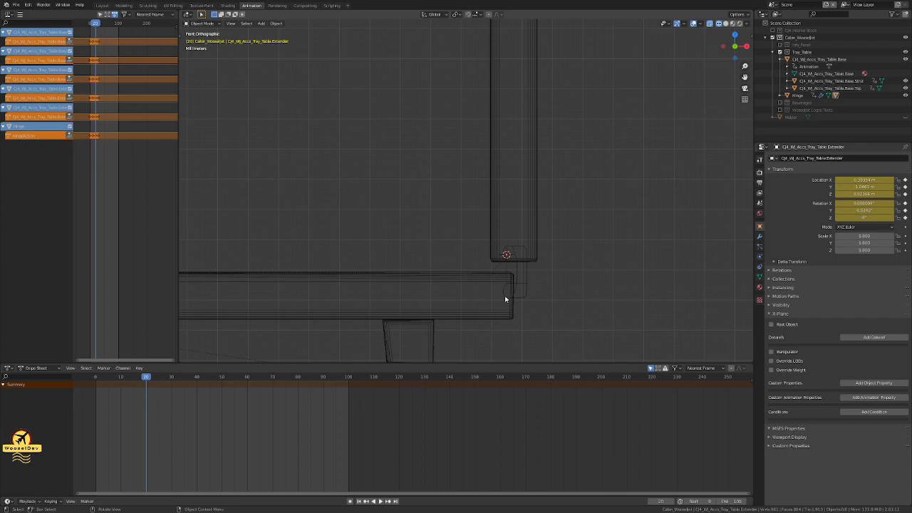
Step: Step back from frame 20 to about frame 15 and return, checking the hinge's clearance from the table edge
key("Left")
key("Left")
key("Left")
key("Left")
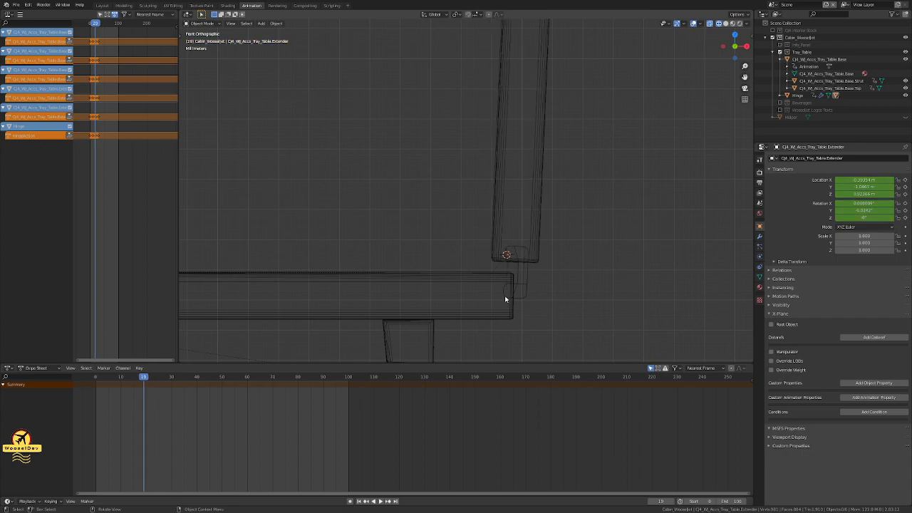
key("Left")
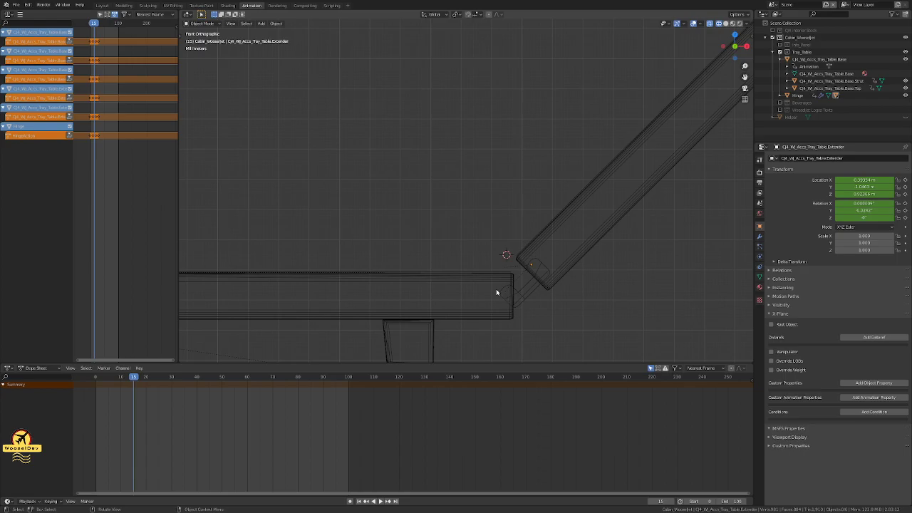
key("Left")
key("Right")
key("Right")
key("Right")
key("Right")
key("Right")
key("Right")
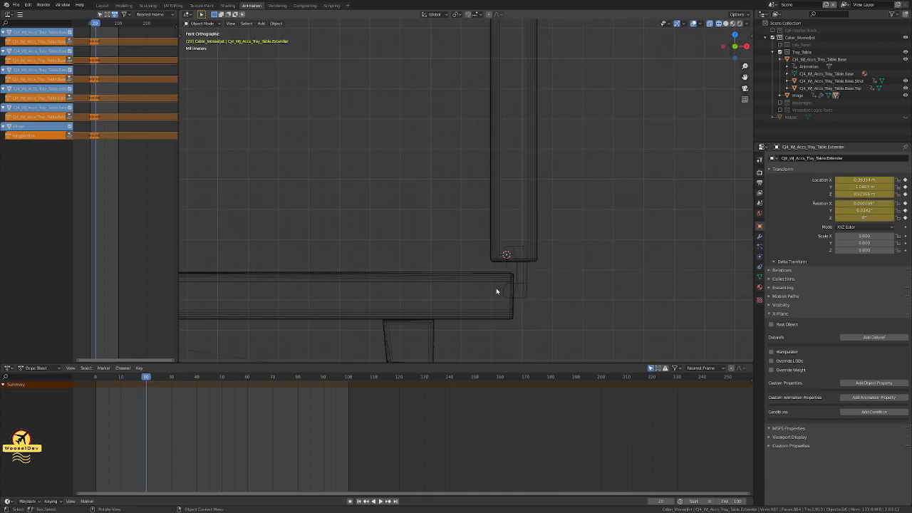
Step: Return from frame 20 to frame 0 one frame at a time, inspecting the hinge gap on the way
key("Left")
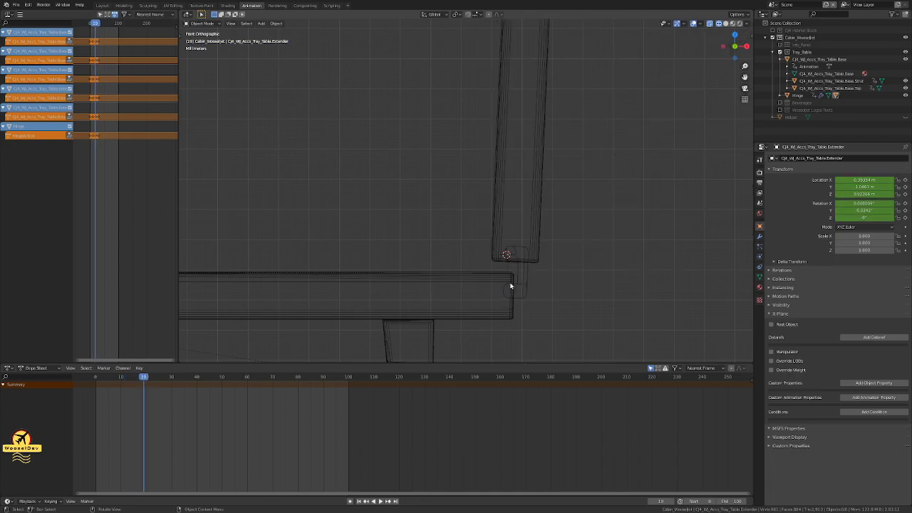
key("Left")
key("Left")
key("Left")
key("Left")
key("Left")
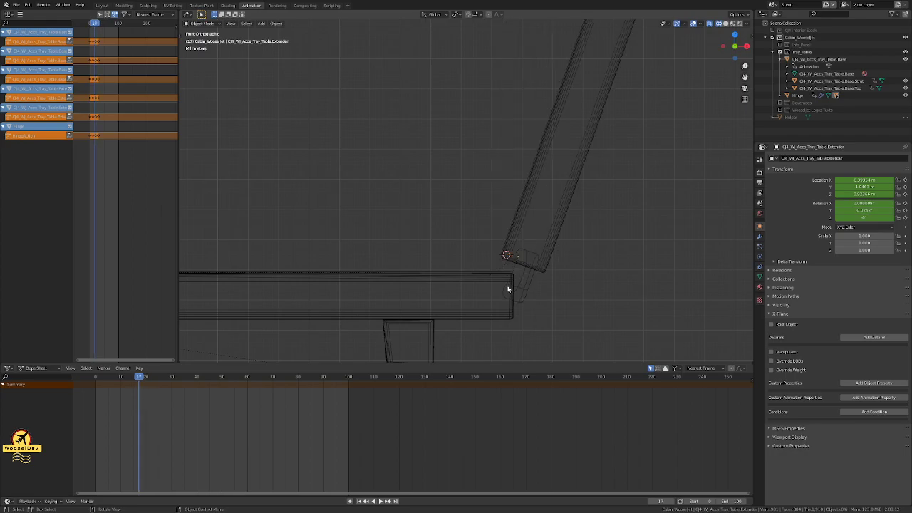
key("Left")
key("Left")
key("Left")
key("Left")
key("Left")
key("Left")
key("Left")
key("Left")
key("Left")
key("Left")
key("Left")
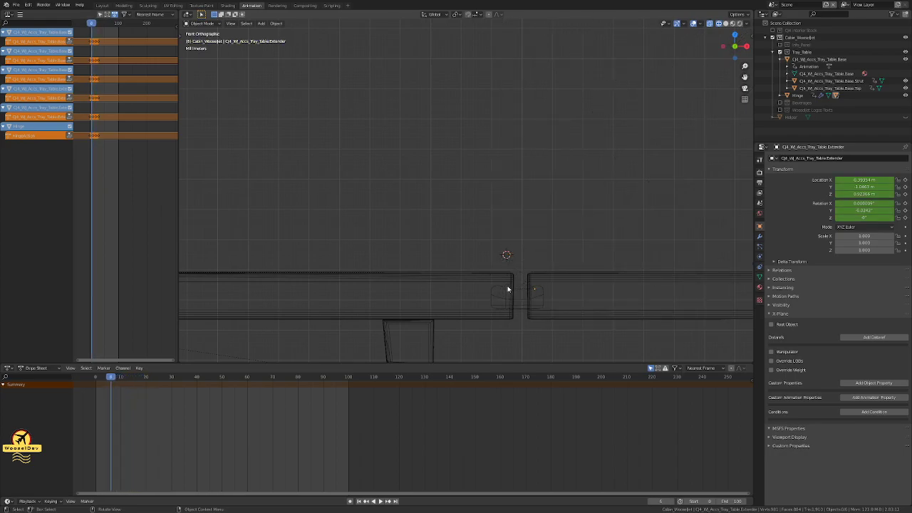
key("Left")
key("Left")
key("Left")
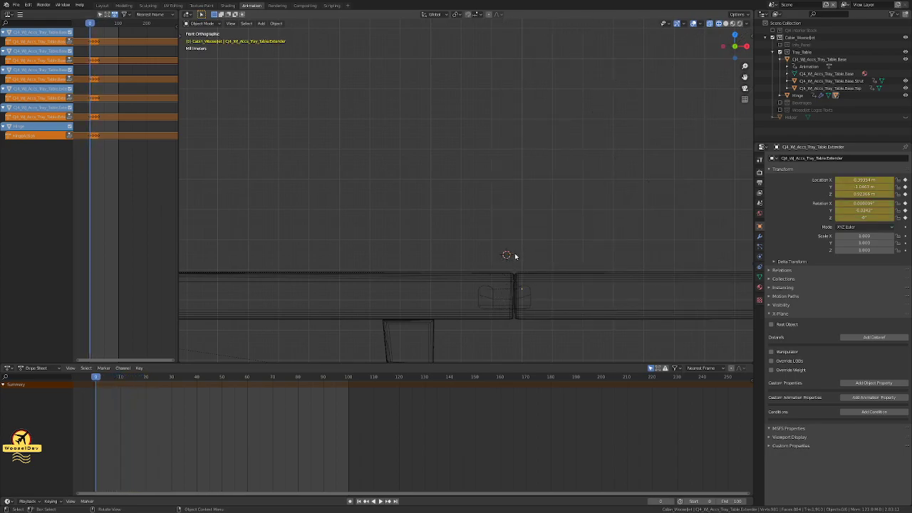
Step: Switch the viewport to solid shading and show the Cj4 Interior Stock collection around the tray table in perspective
left_click(581, 204)
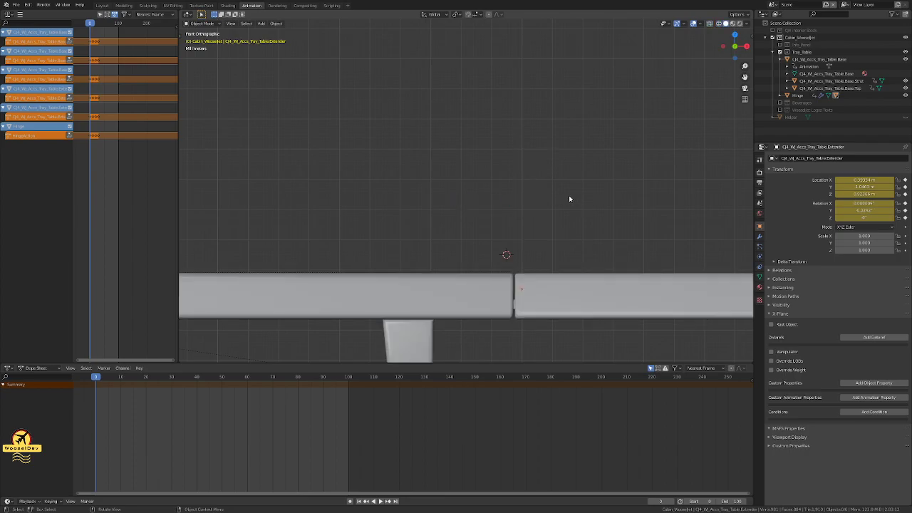
left_click(769, 33)
middle_click_drag(519, 146, 508, 167)
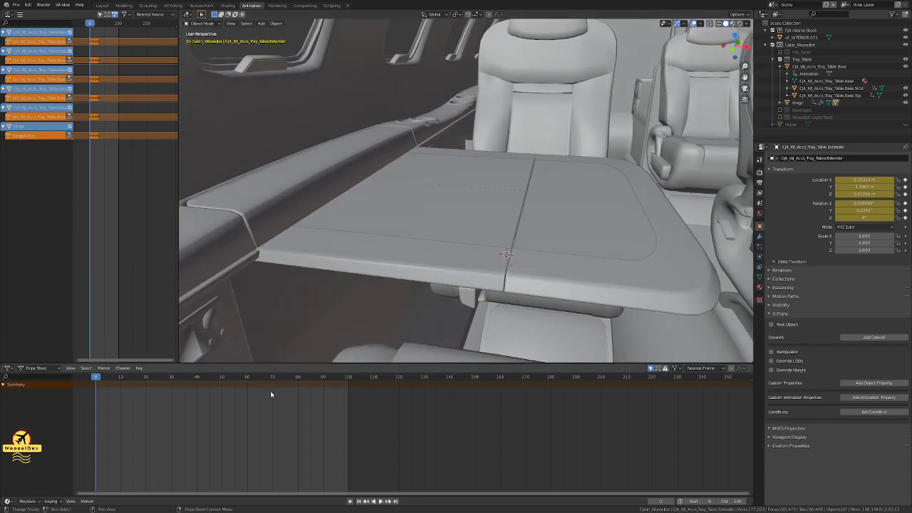
Step: Play the tray table's folding animation inside the cabin, rewind it to frame 0 and play it again
left_click(381, 501)
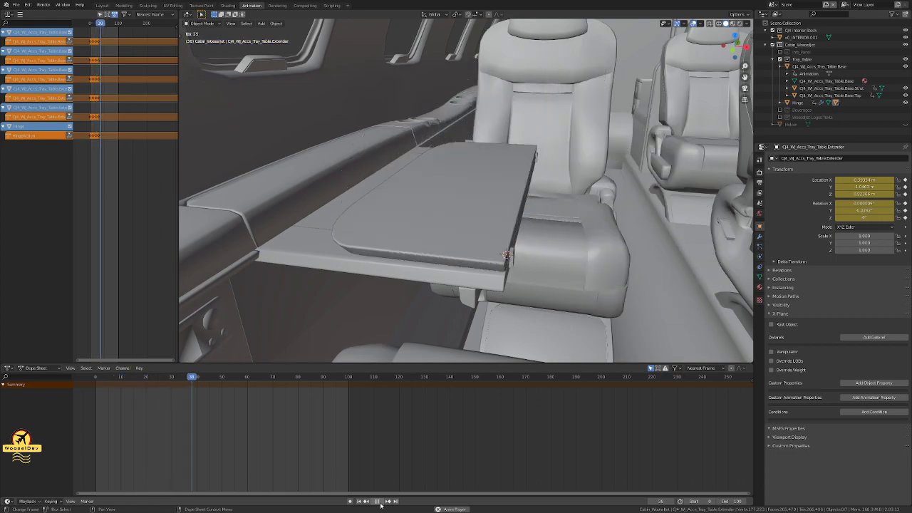
left_click(381, 502)
left_click(358, 502)
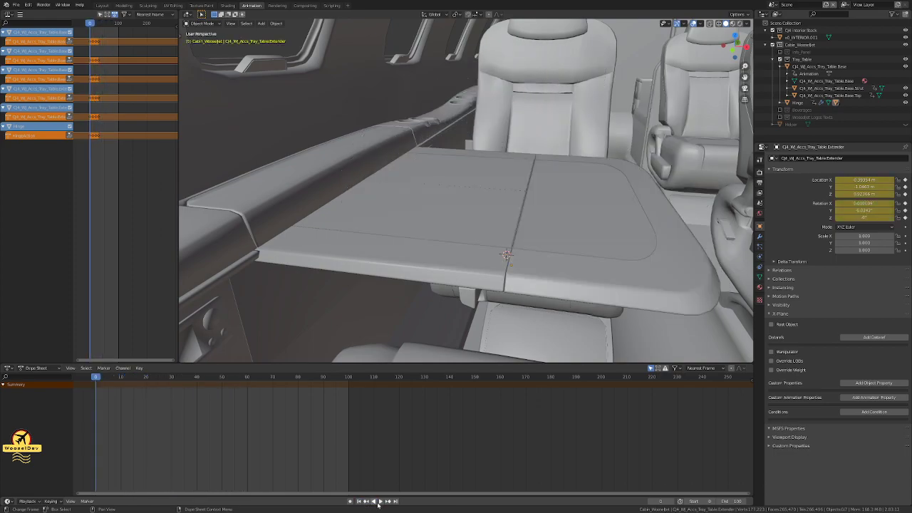
left_click(379, 502)
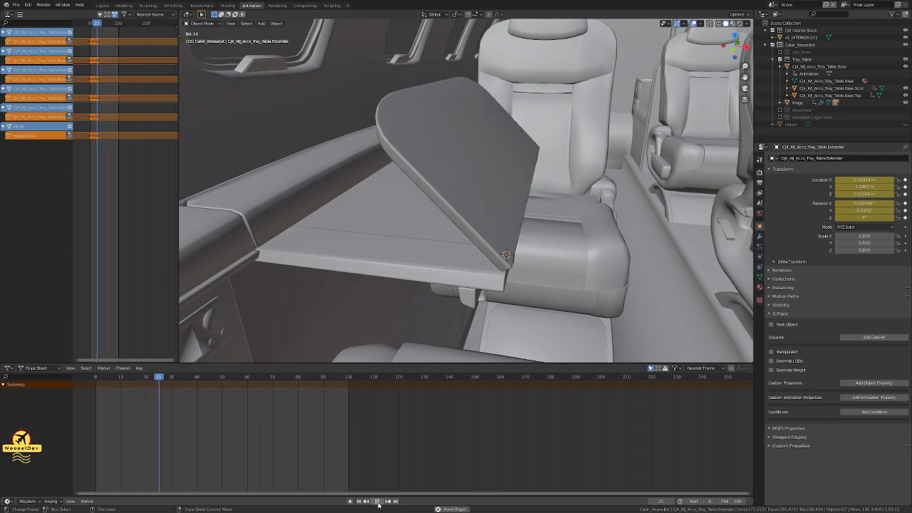
Step: Rewind and replay the tray table's folding animation several times from low angles beside the cabin wall
left_click(378, 501)
middle_click_drag(459, 356, 465, 309)
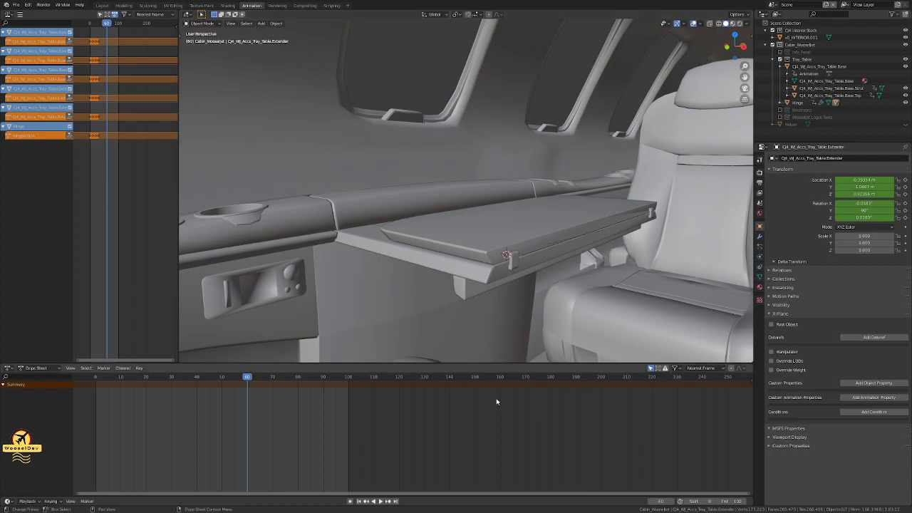
left_click(359, 501)
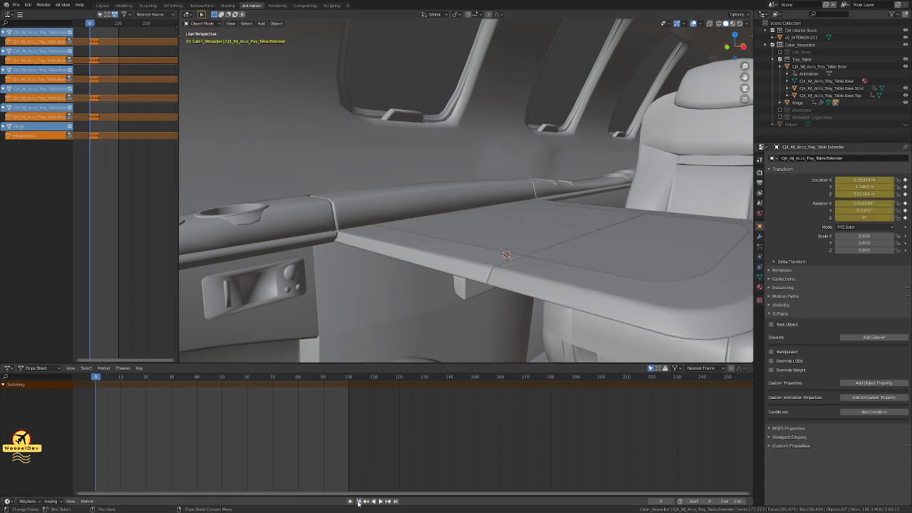
middle_click_drag(443, 335, 379, 355)
left_click(382, 500)
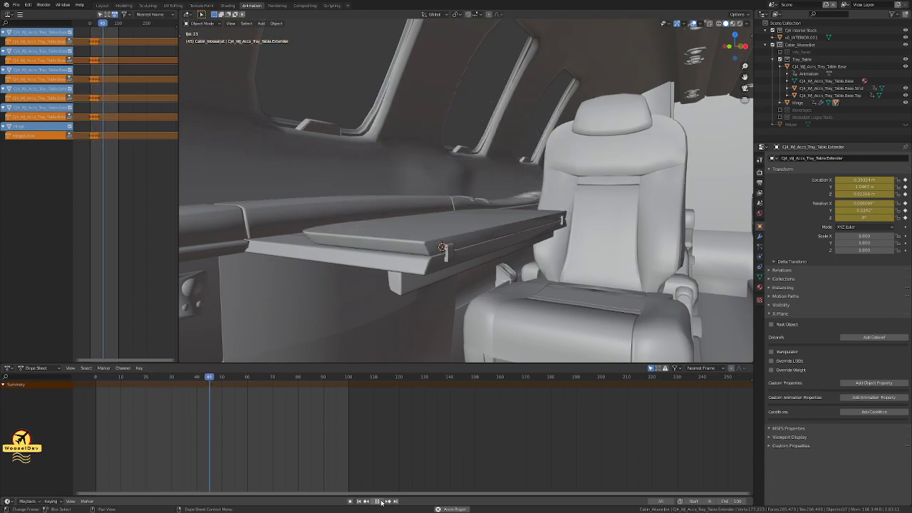
left_click(381, 502)
left_click(358, 502)
left_click(381, 501)
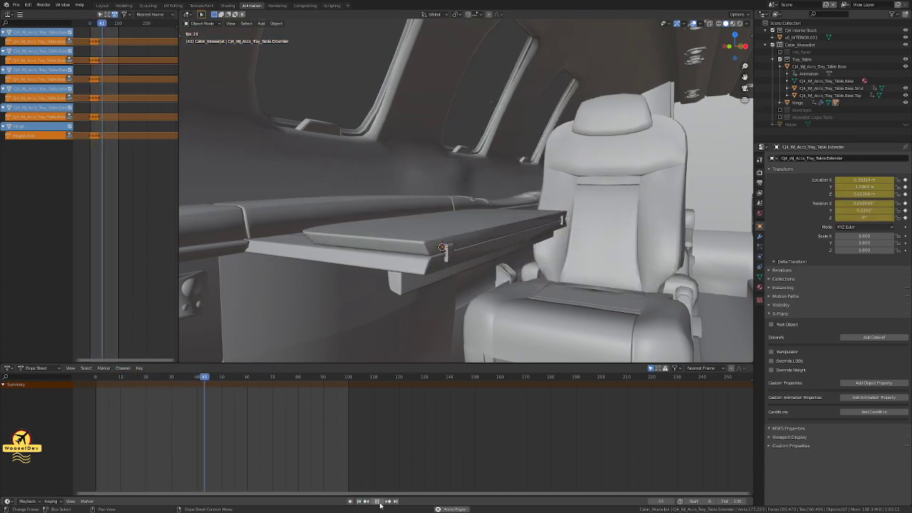
left_click(381, 501)
left_click(358, 501)
Step: View the table edge-on facing the seats and replay the folding animation repeatedly from frame 0
middle_click_drag(383, 301, 410, 300)
left_click(379, 501)
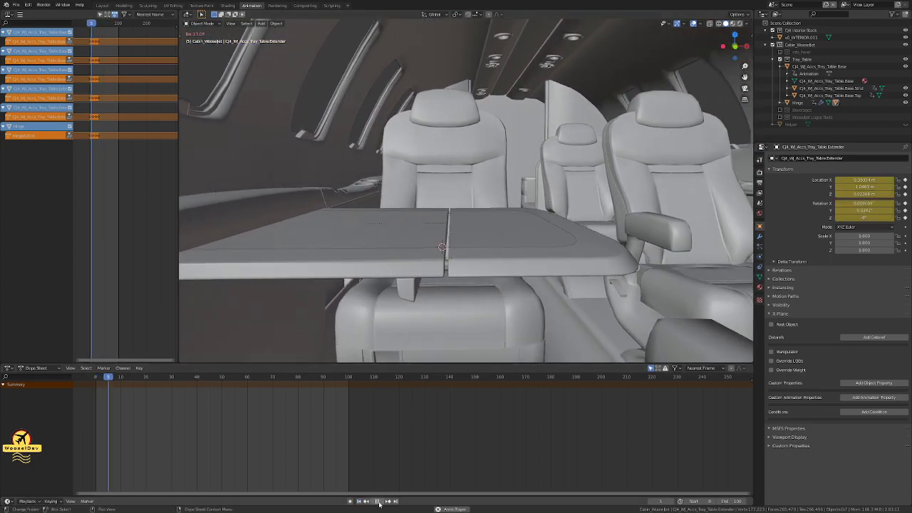
left_click(379, 501)
left_click(359, 501)
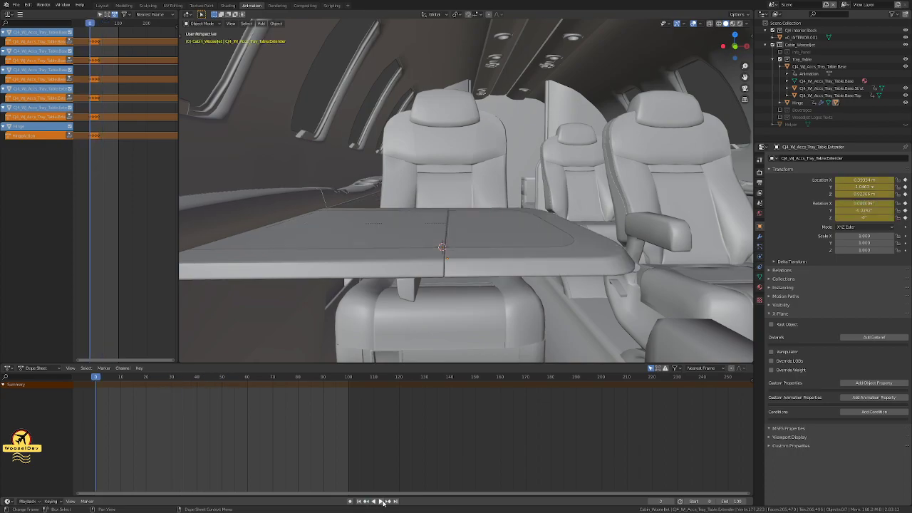
left_click(379, 502)
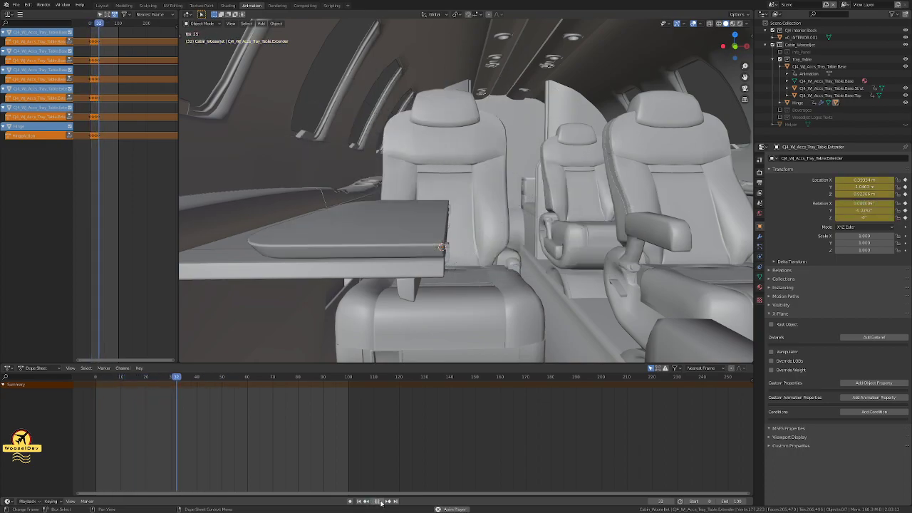
left_click(378, 501)
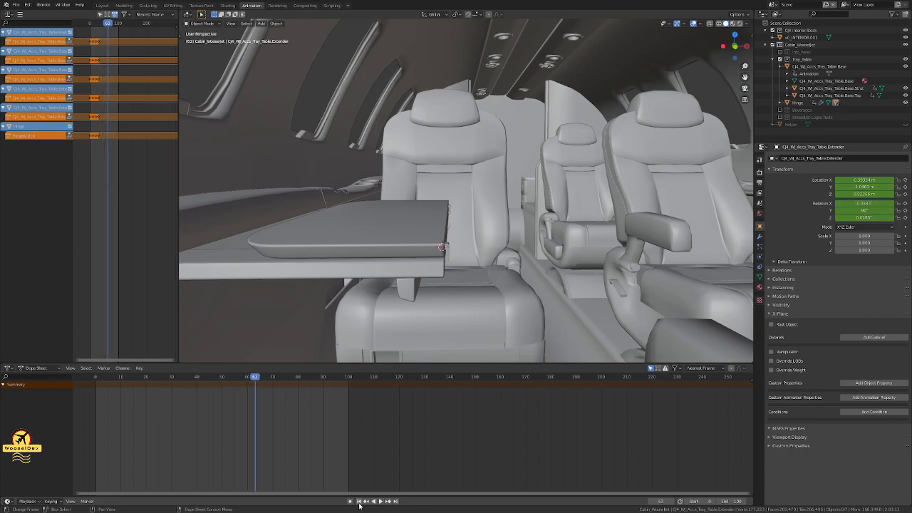
left_click(359, 501)
left_click(381, 501)
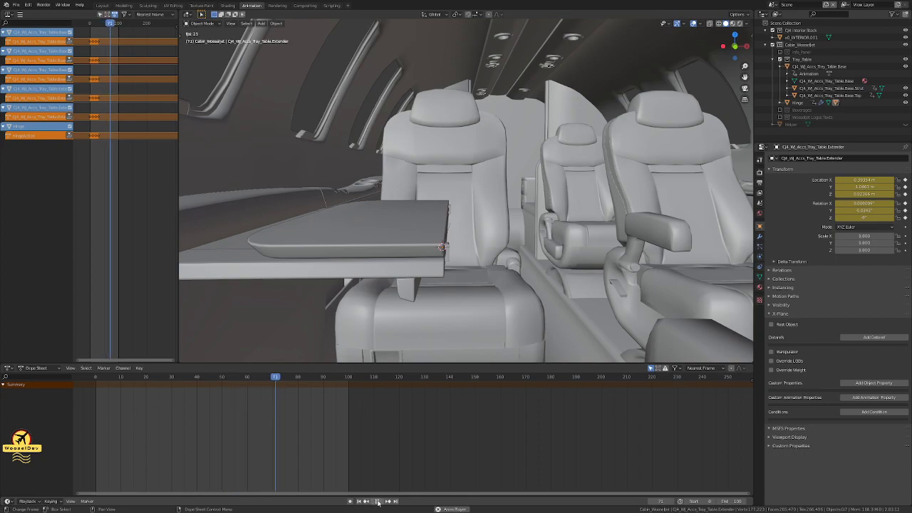
left_click(380, 501)
left_click(359, 501)
Step: Replay the folding animation facing the window wall, including a close view of the hinge beneath the folded extender
middle_click_drag(496, 332, 446, 313)
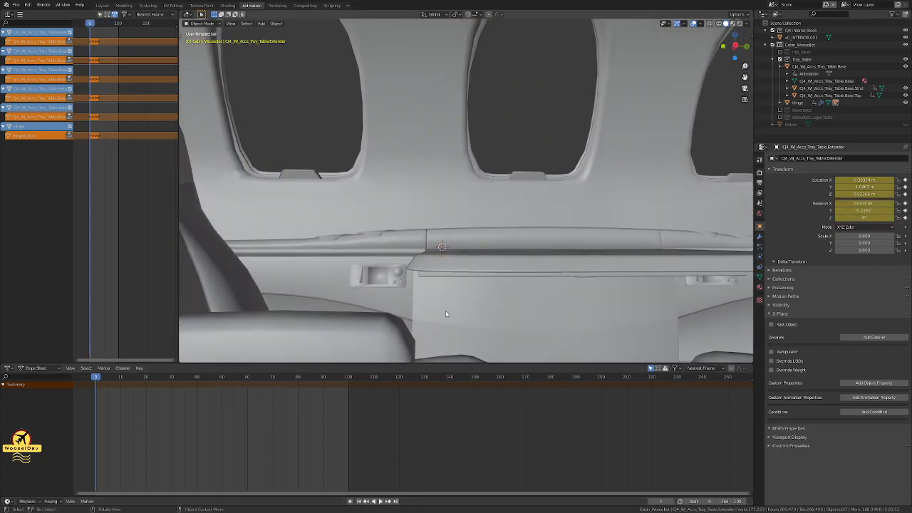
left_click(380, 502)
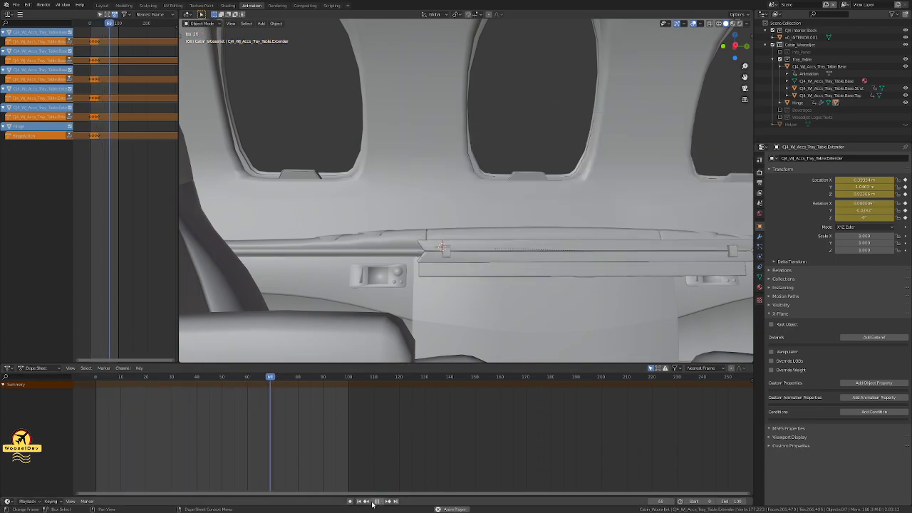
left_click(378, 502)
middle_click_drag(420, 288, 481, 268)
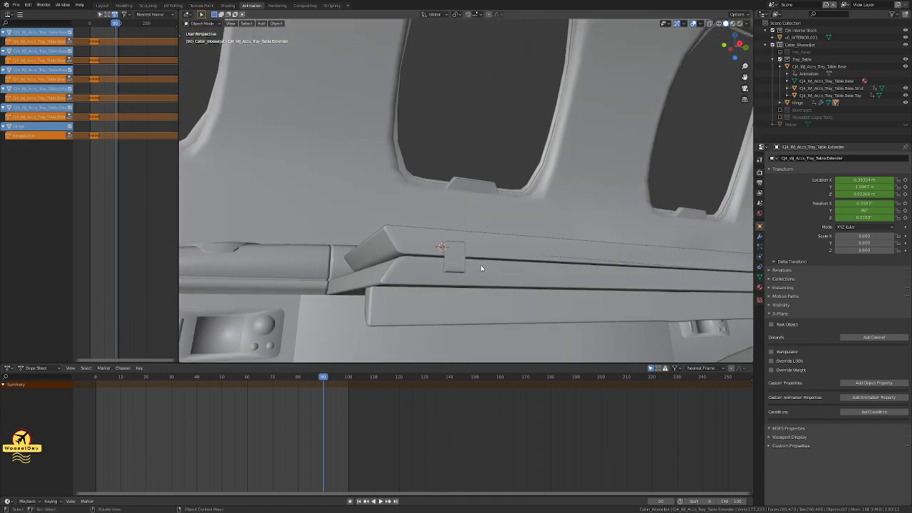
left_click(359, 502)
left_click(379, 501)
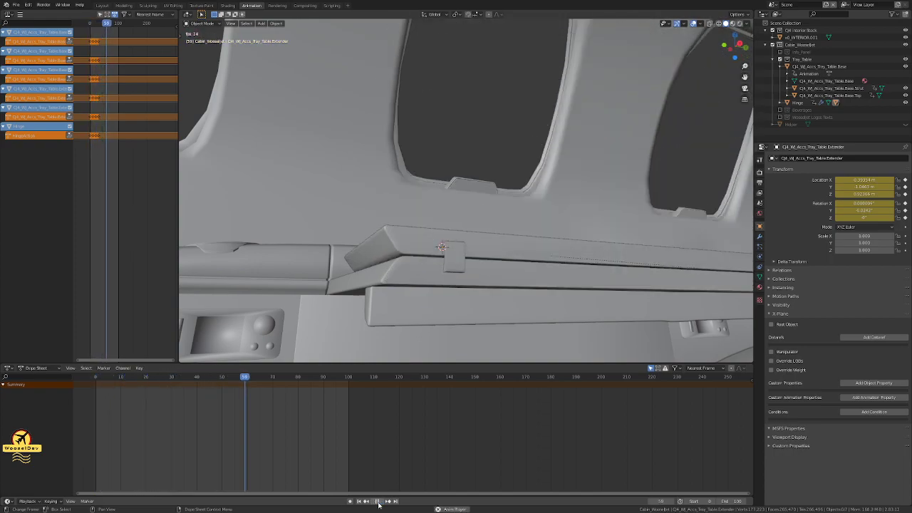
left_click(379, 501)
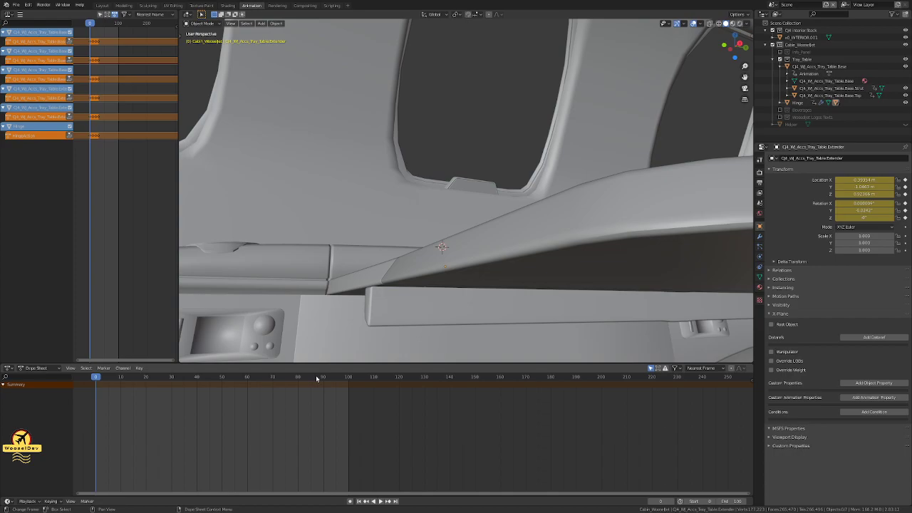
Step: Hide the Cj4 Interior Stock collection to isolate the tray table and save the file
middle_click_drag(355, 352, 313, 349)
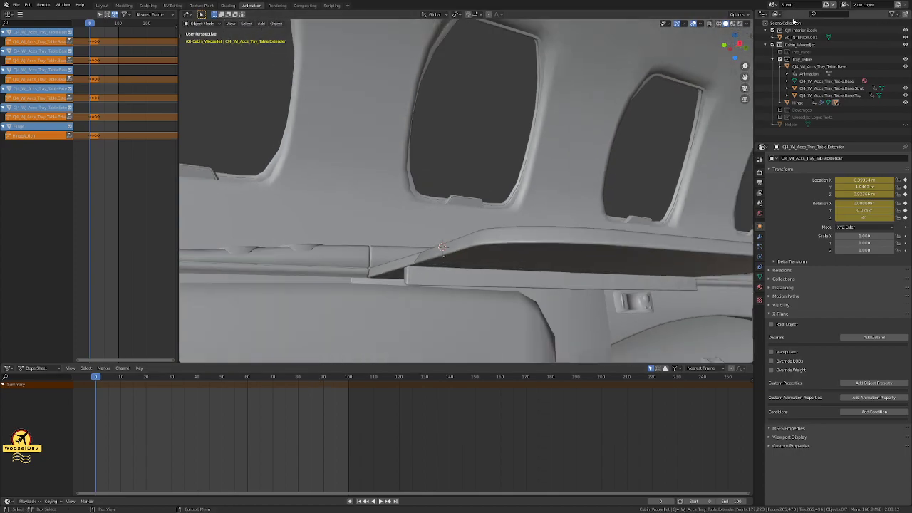
left_click(773, 31)
middle_click_drag(552, 125, 431, 178, "ctrl")
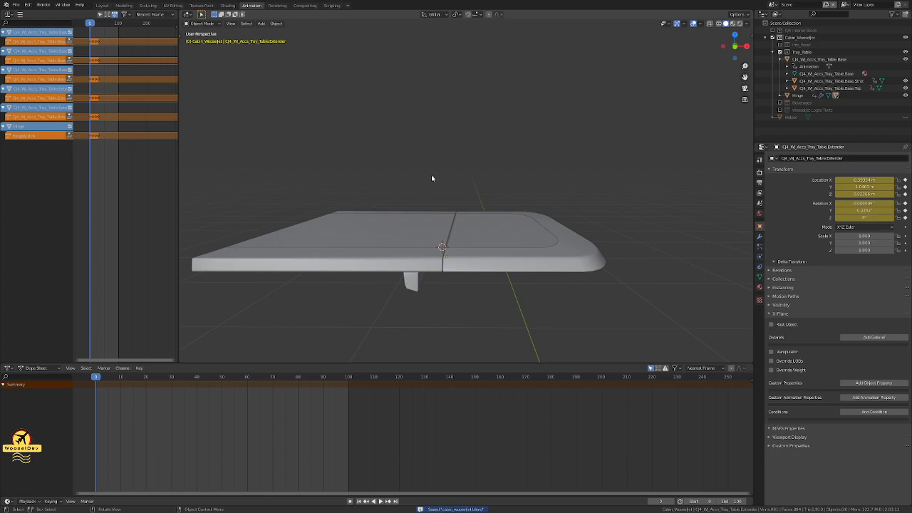
Step: Select all the tray table parts in front view and play their folding animation to frame 40
key("KP_1")
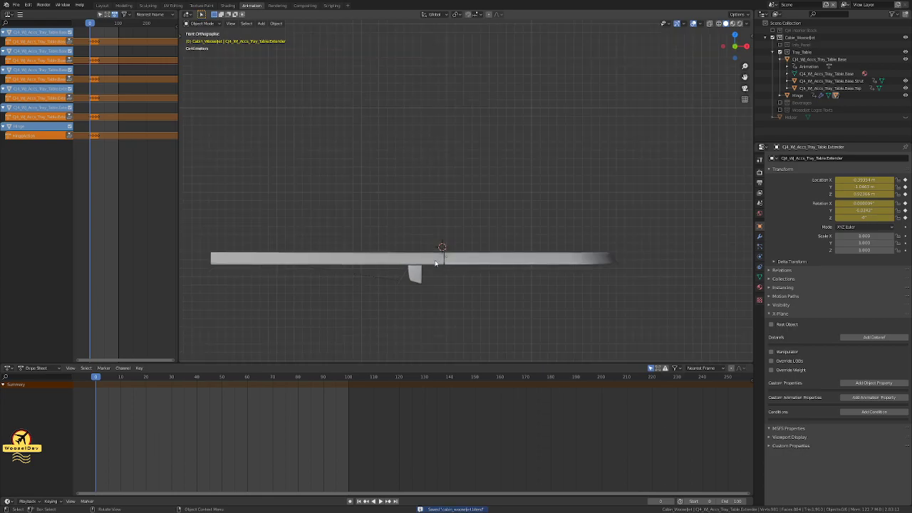
left_click_drag(206, 211, 631, 315)
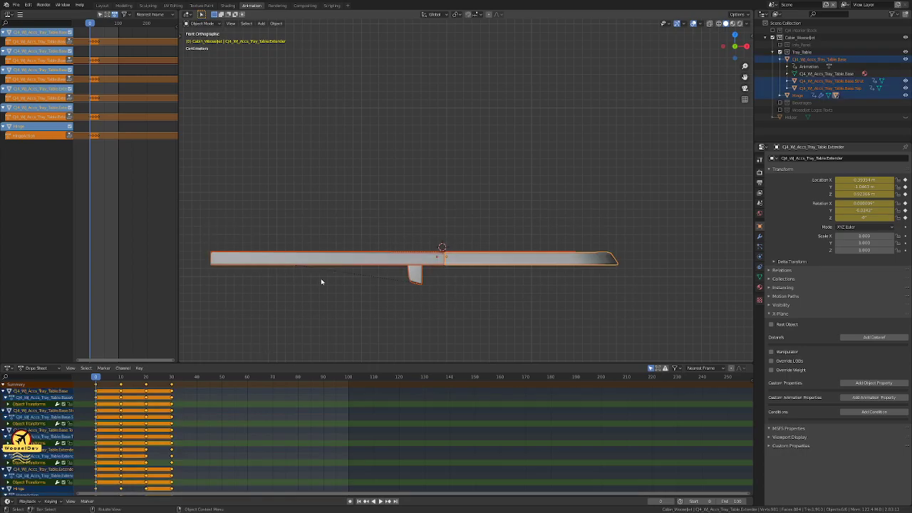
key("space")
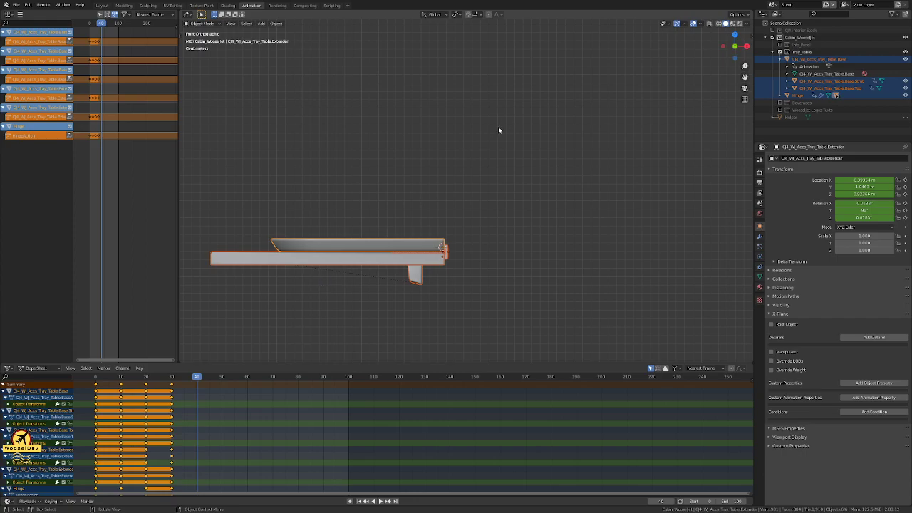
Step: Show the Cj4 Interior Stock collection and examine the folded table against the side wall in wireframe, returning to solid shading
left_click(772, 31)
middle_click_drag(456, 149, 522, 108)
key("z")
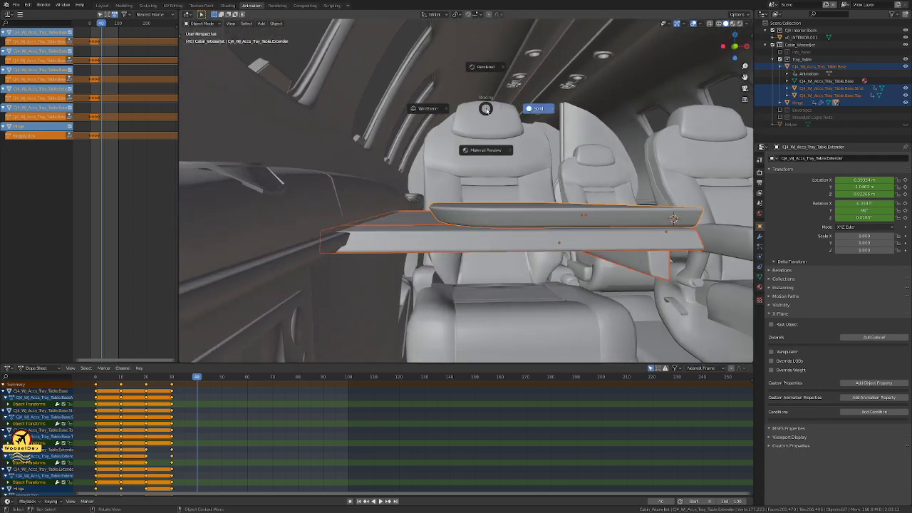
left_click(427, 109)
mouse_move(427, 106)
middle_mouse_down()
mouse_move(425, 96)
mouse_move(435, 107)
middle_mouse_up()
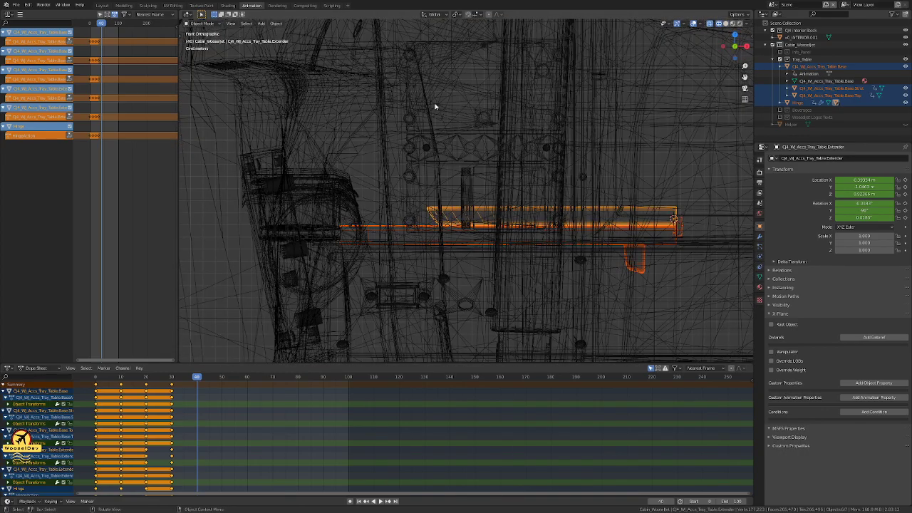
mouse_move(394, 132)
middle_mouse_down()
mouse_move(417, 132)
mouse_move(343, 133)
mouse_move(346, 145)
mouse_move(351, 138)
middle_mouse_up()
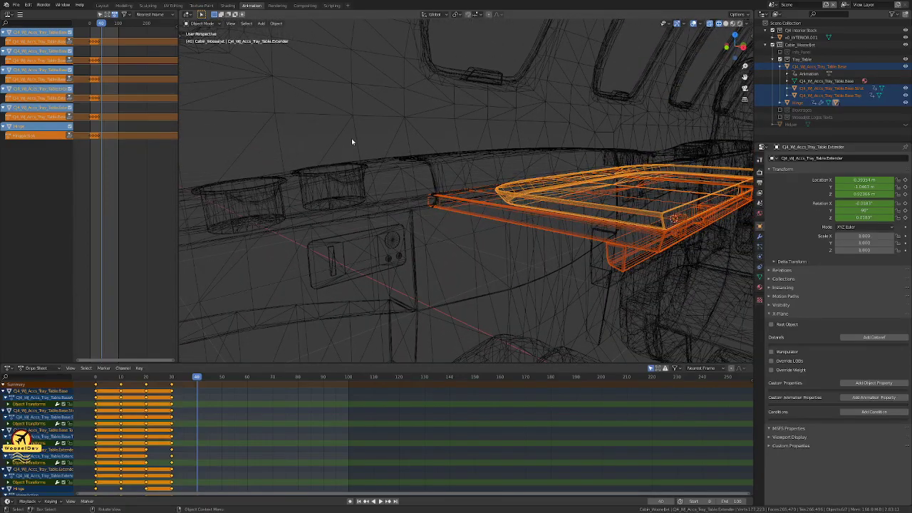
key("z")
left_click(416, 146)
scroll(418, 146, "down", 3)
mouse_move(417, 146)
middle_mouse_down()
mouse_move(491, 152)
mouse_move(356, 171)
mouse_move(336, 152)
mouse_move(302, 159)
mouse_move(344, 166)
middle_mouse_up()
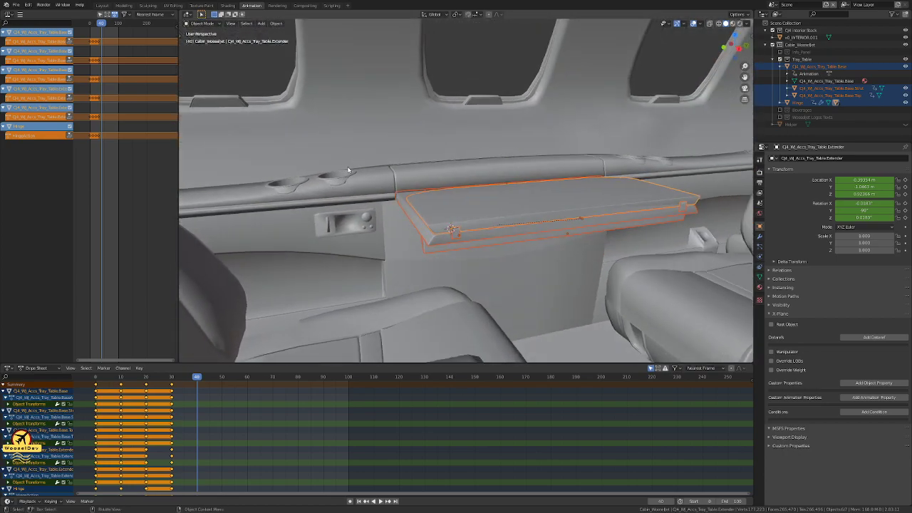
Step: Enter Edit Mode on the x0_INTERIOR.001 mesh and select the linked window wall lining and the panel below the table
left_click(381, 157)
key("Tab")
scroll(373, 163, "up", 3)
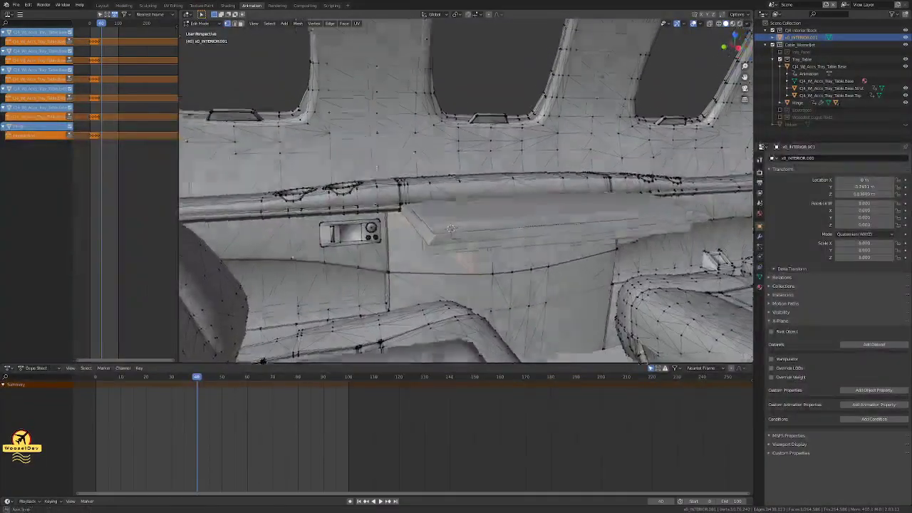
middle_click_drag(450, 229, 369, 218)
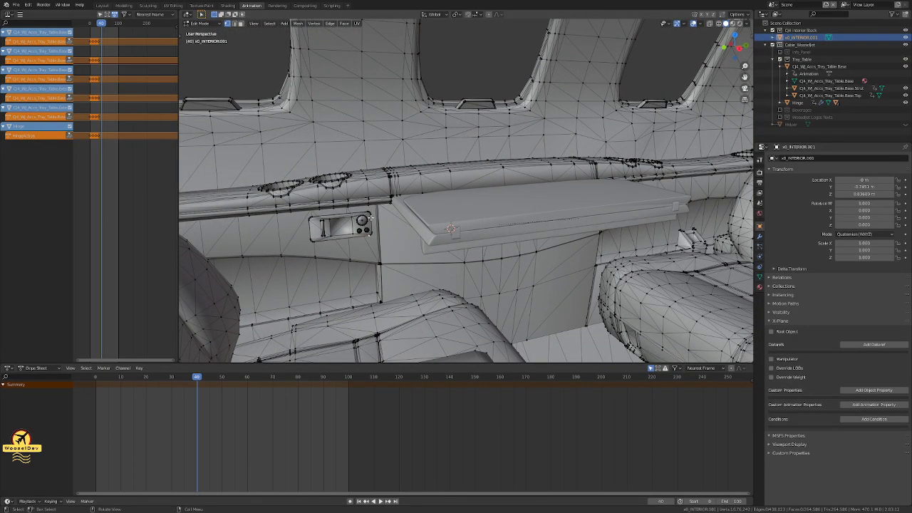
middle_click_drag(625, 273, 413, 220)
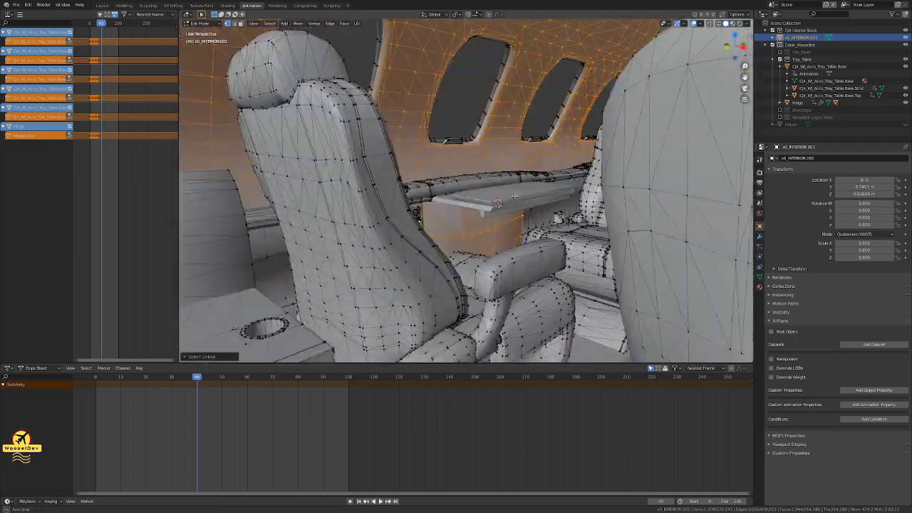
Step: Try hiding the selected wall geometry, reveal it again and add the linked side ledge to the selection
middle_click_drag(514, 195, 456, 205)
key("h")
middle_click_drag(573, 196, 542, 188)
key("alt+h")
scroll(524, 189, "up", 2)
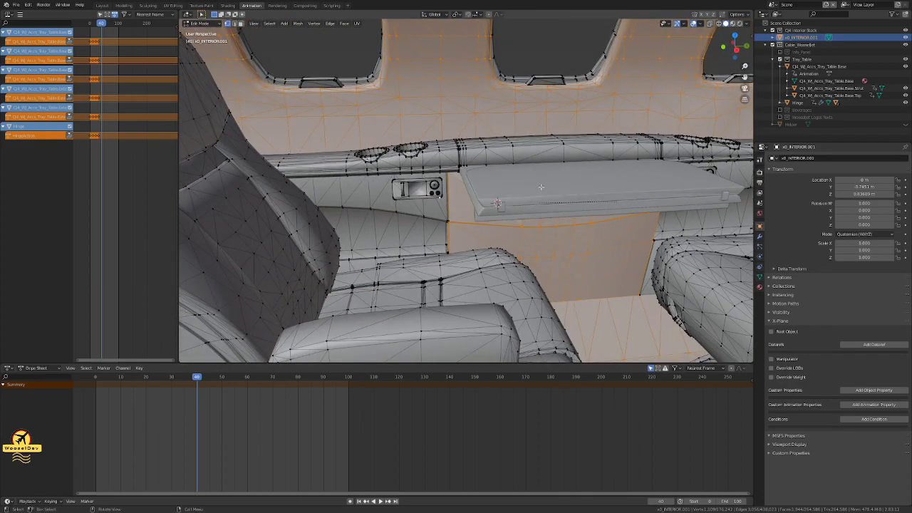
key("l")
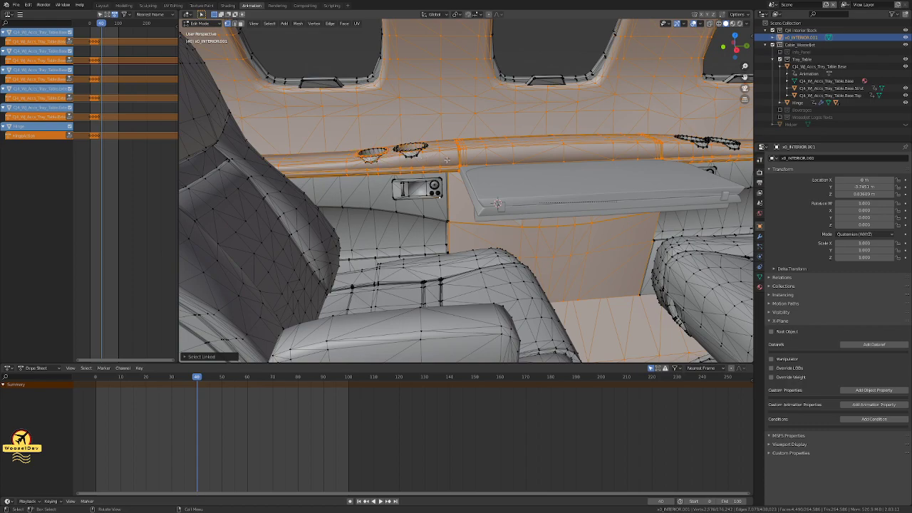
Step: Restart the selection from the panel below the table, adding the linked side ledge, window wall lining, floor strip and neighbouring side panel
left_click(588, 251)
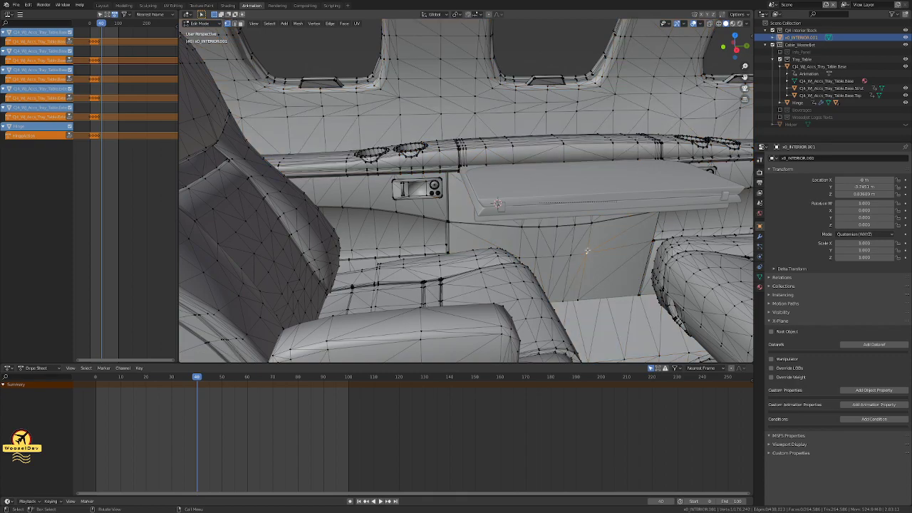
key("ctrl+l")
key("l")
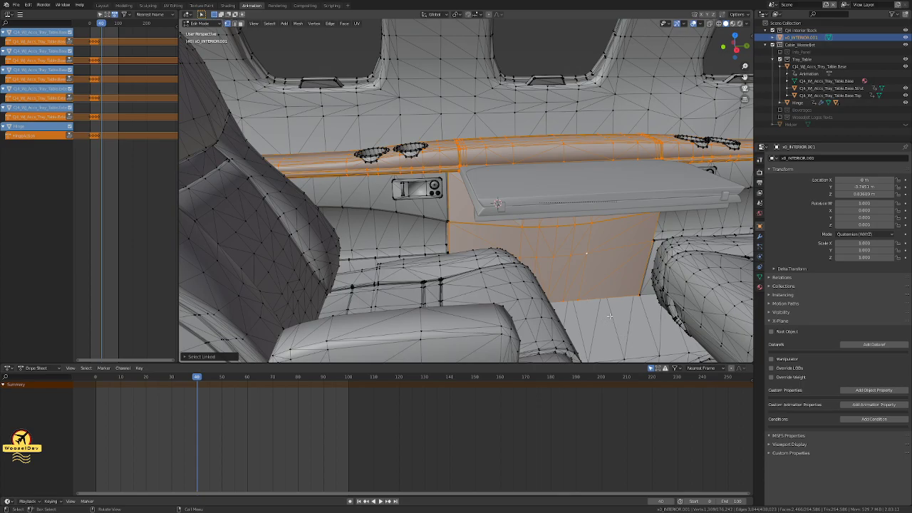
middle_click_drag(626, 351, 508, 262)
middle_click_drag(419, 232, 608, 256)
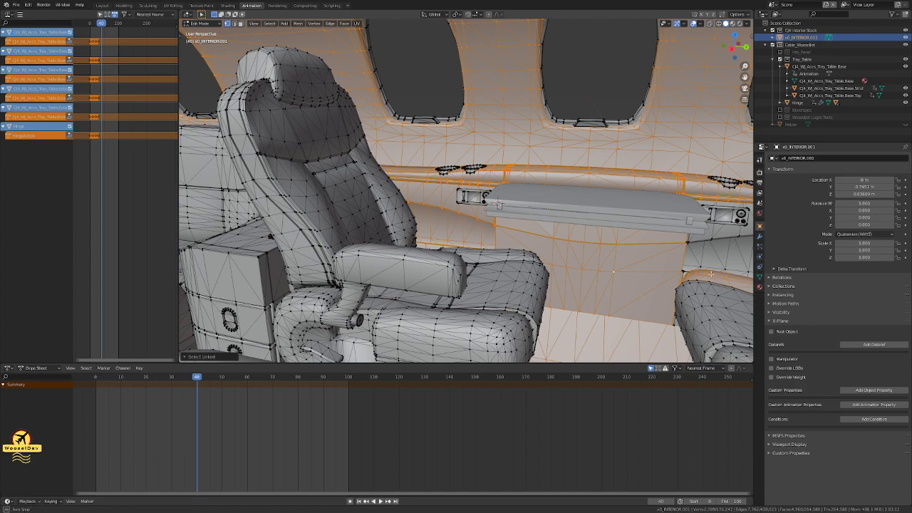
Step: Deselect the linked seat edge piece and add the linked side panel beside the table to the wall selection
middle_click_drag(710, 273, 732, 282)
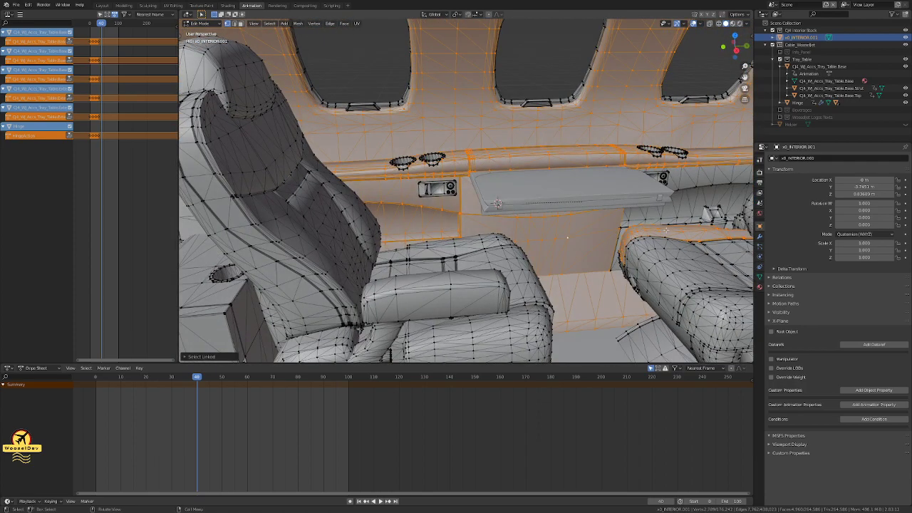
key("shift+l")
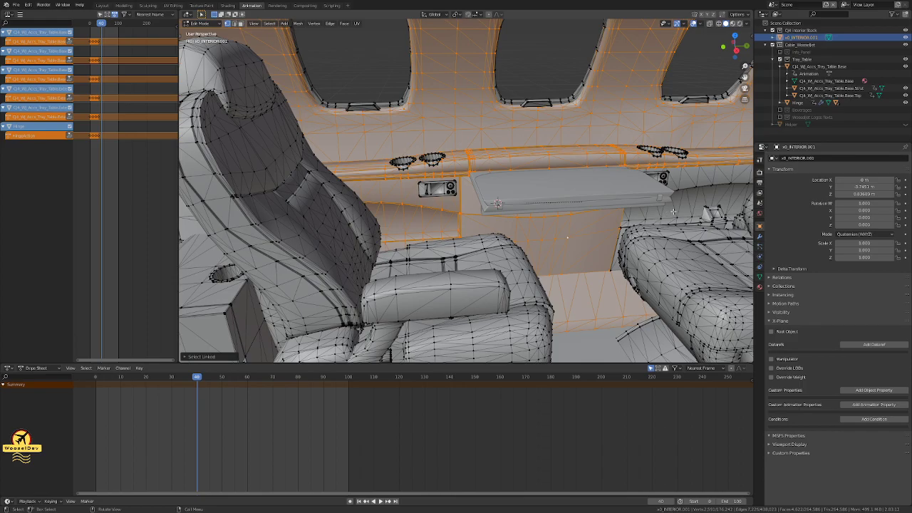
key("l")
middle_click_drag(636, 251, 428, 223)
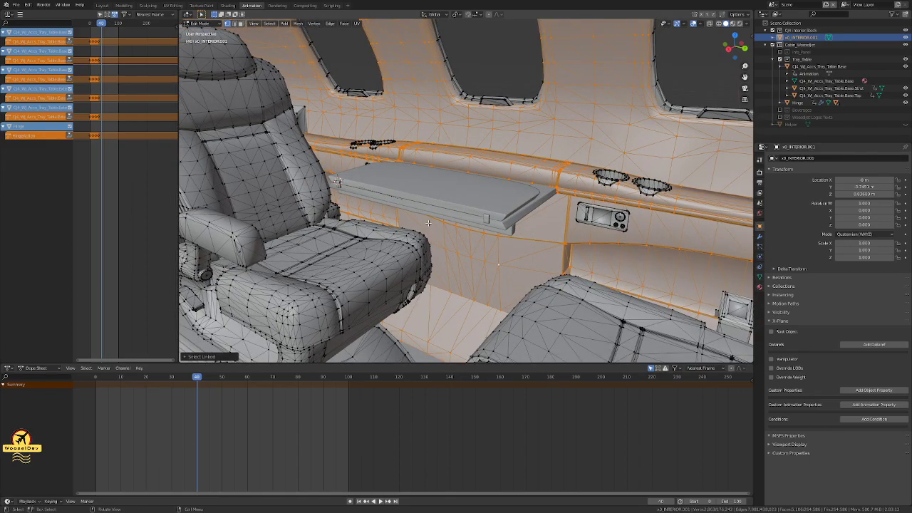
Step: Try separating the selected wall panels into their own object with the rest of the interior hidden, and undo the separation
key("p")
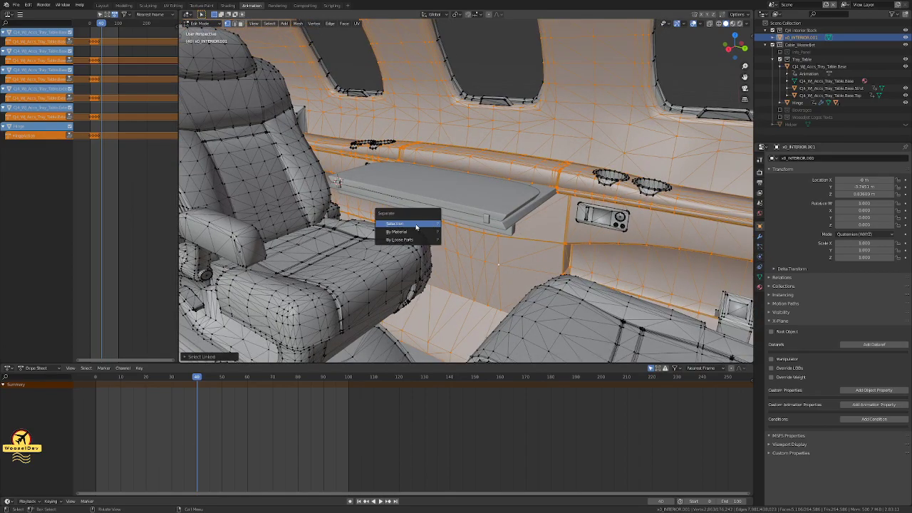
left_click(416, 226)
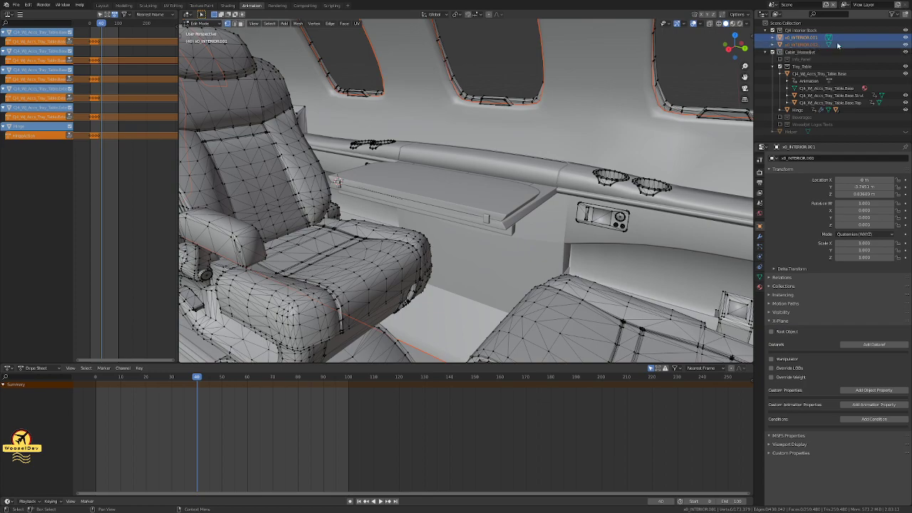
left_click(904, 44)
middle_click_drag(396, 152, 358, 164)
middle_click_drag(357, 164, 381, 170)
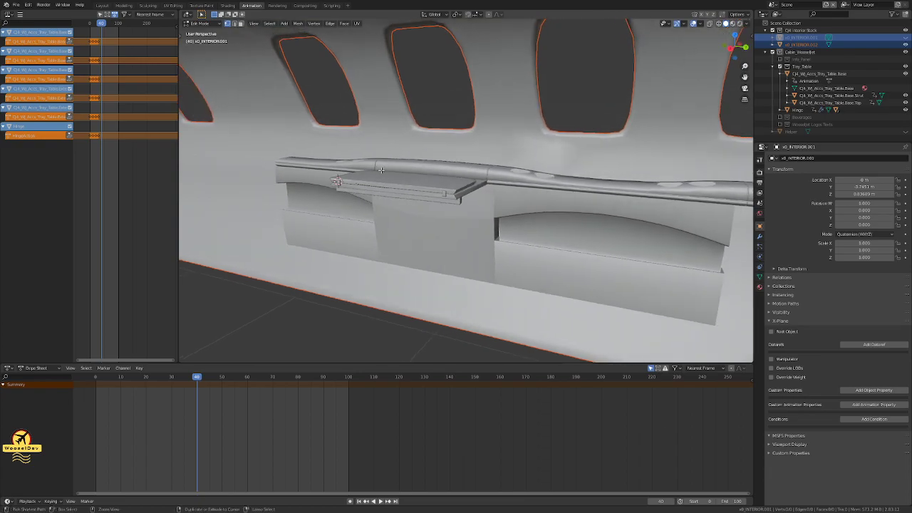
key("alt+h")
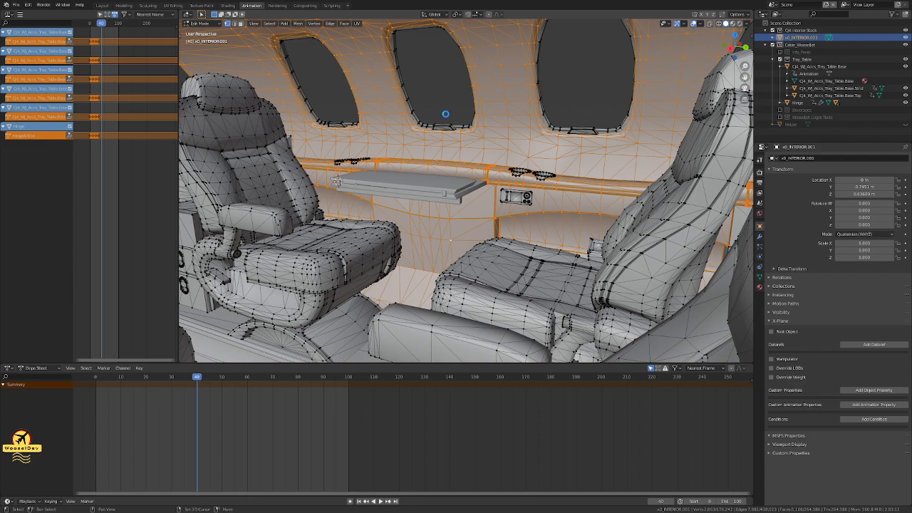
Step: Duplicate the selected wall panels in place, separate the copy into its own object and return to Object Mode
key("g")
left_click(492, 112)
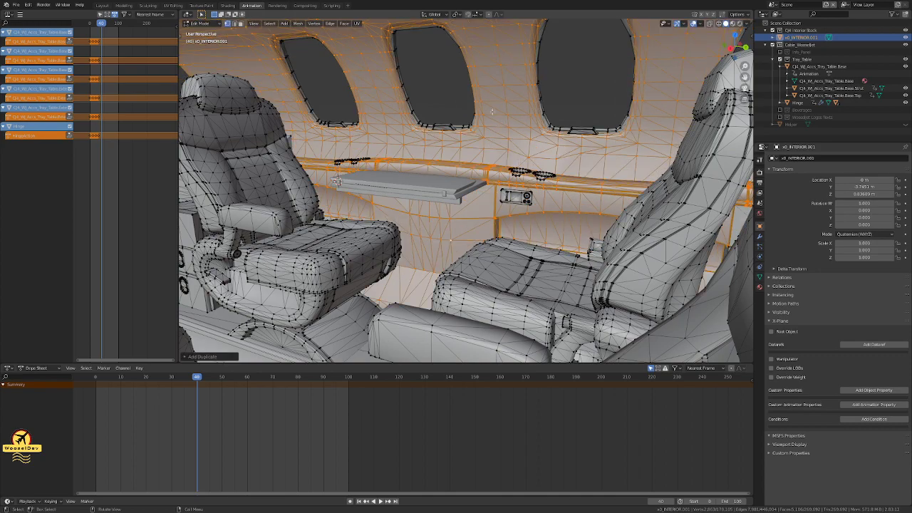
key("p")
left_click(559, 126)
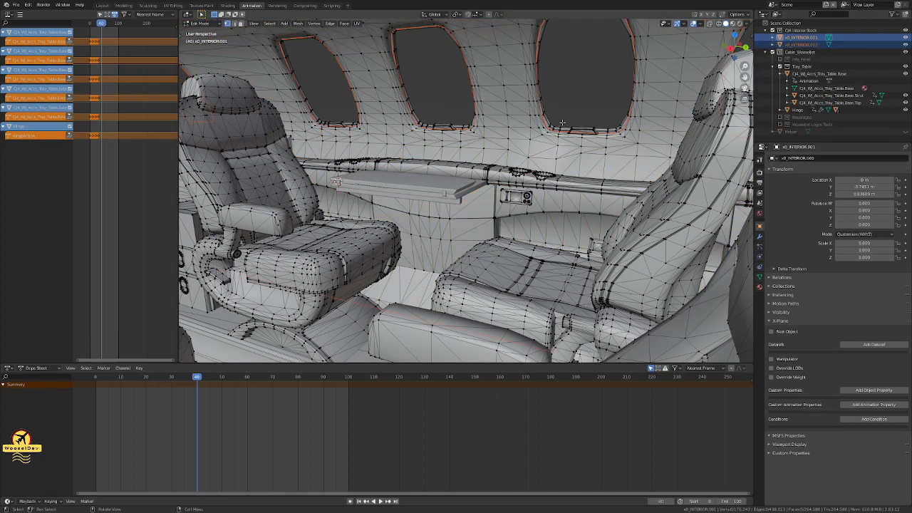
left_click(905, 38)
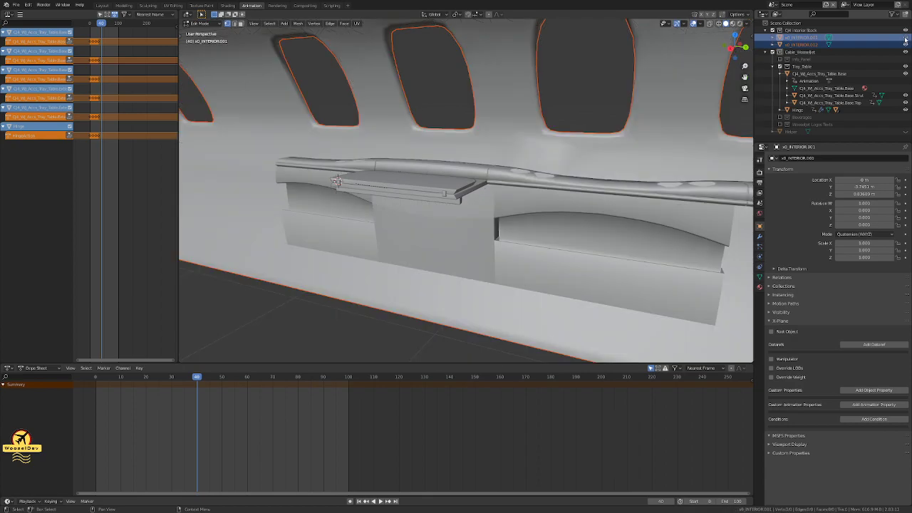
left_click(905, 45)
left_click(905, 38)
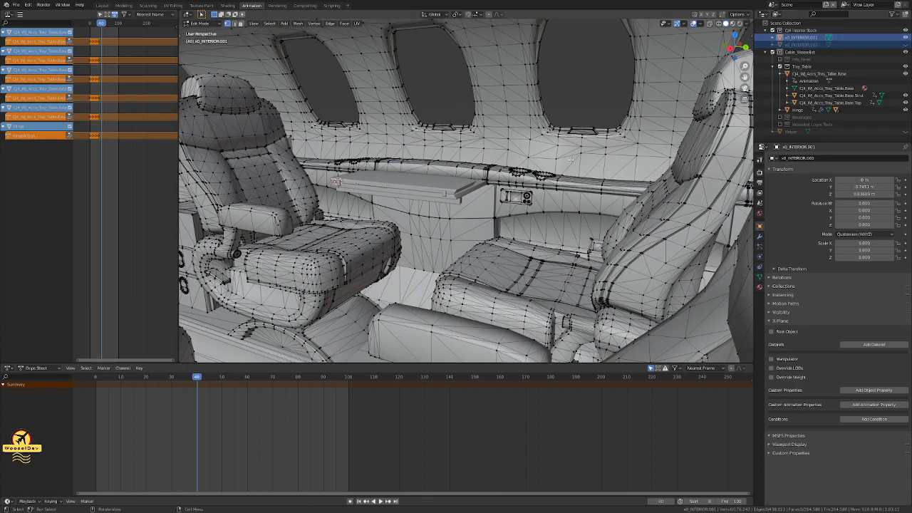
key("Tab")
Step: Hide x0_INTERIOR.001 and show the separated x0_INTERIOR.002 wall panels around the tray table
scroll(508, 132, "up", 5)
scroll(507, 131, "down", 5)
scroll(483, 172, "up", 4)
middle_click_drag(483, 172, 511, 164)
middle_click_drag(401, 138, 339, 141)
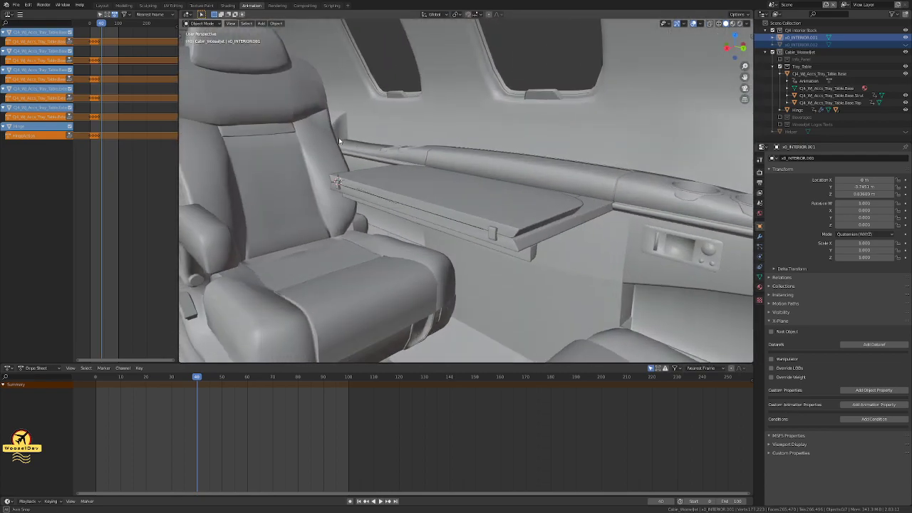
left_click(906, 39)
left_click(905, 39)
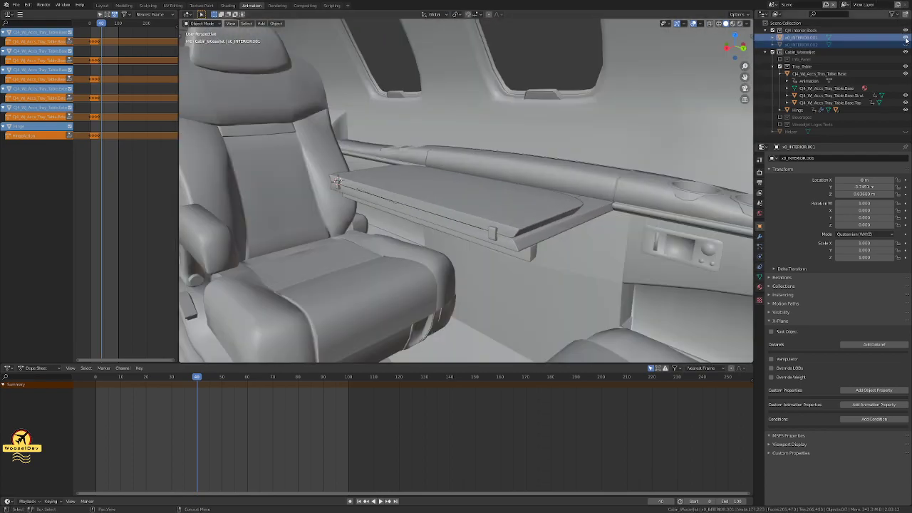
left_click(905, 45)
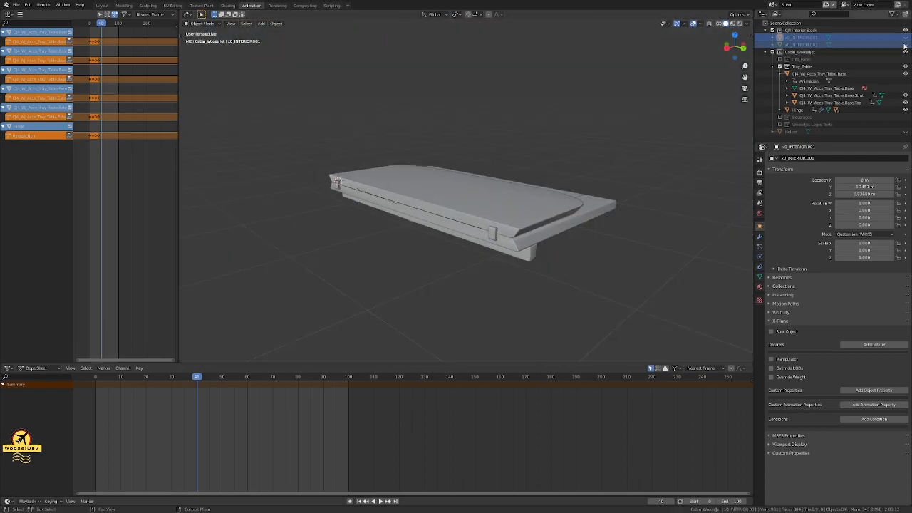
left_click(905, 45)
Step: Examine where the tray table meets the side ledge and lower wall panel, in perspective and front view
middle_click_drag(735, 112, 440, 201)
key("KP_3")
key("KP_1")
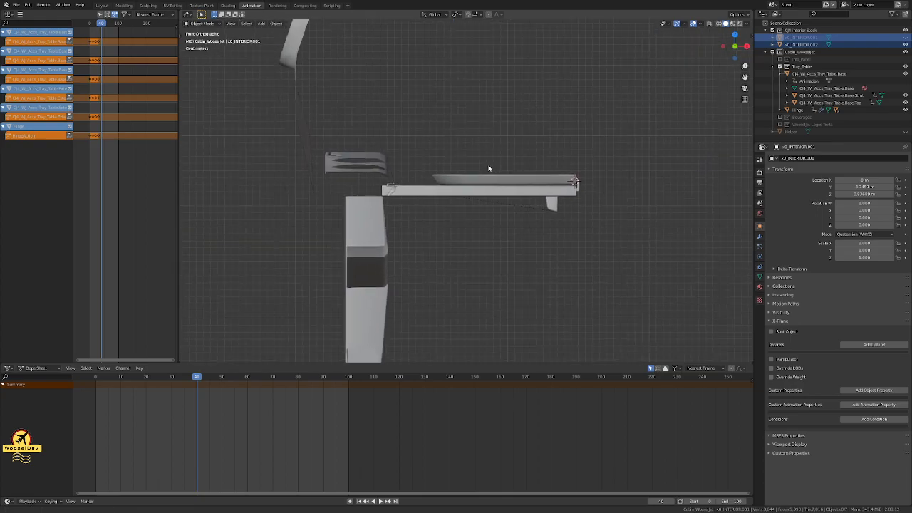
scroll(489, 168, "up", 3)
middle_click_drag(401, 185, 430, 123, "shift")
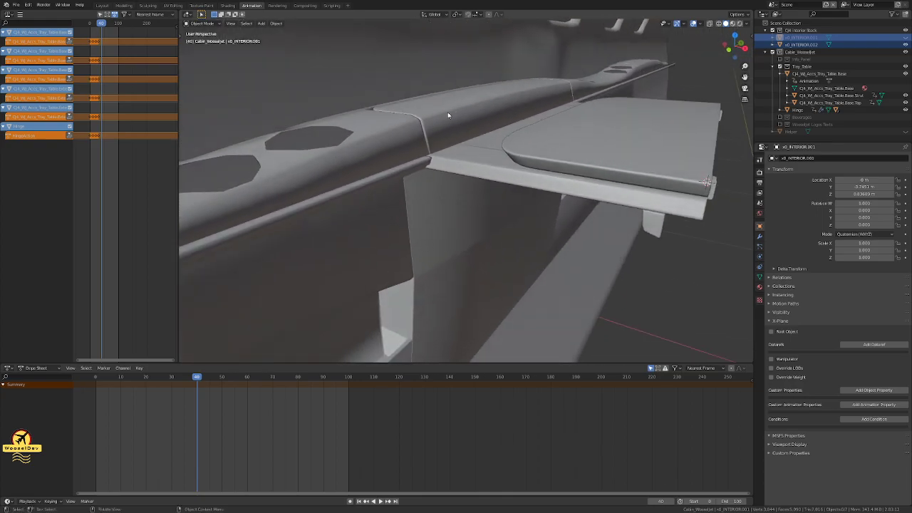
middle_click_drag(501, 123, 514, 104)
key("KP_1")
key("KP_5")
scroll(499, 111, "down", 10)
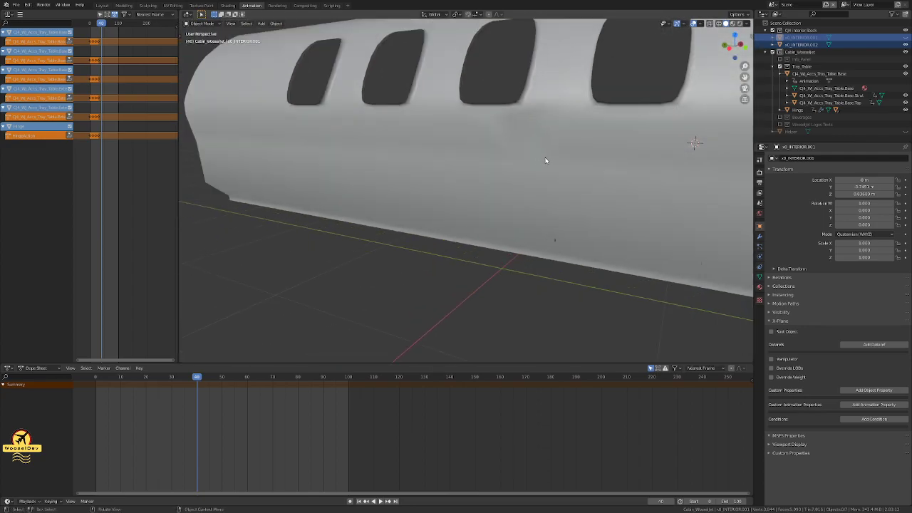
middle_click_drag(545, 160, 309, 196)
key("KP_1")
scroll(308, 191, "up", 5)
scroll(460, 152, "down", 4)
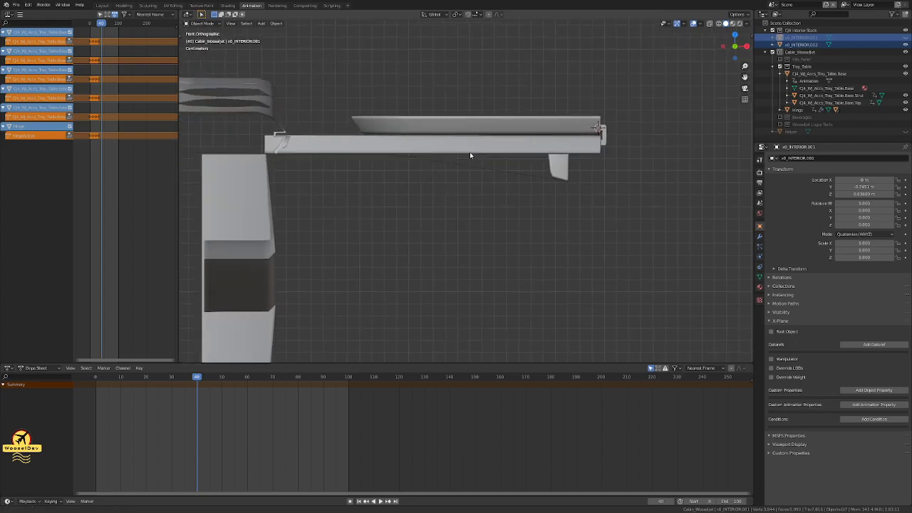
middle_click_drag(483, 208, 370, 198, "shift")
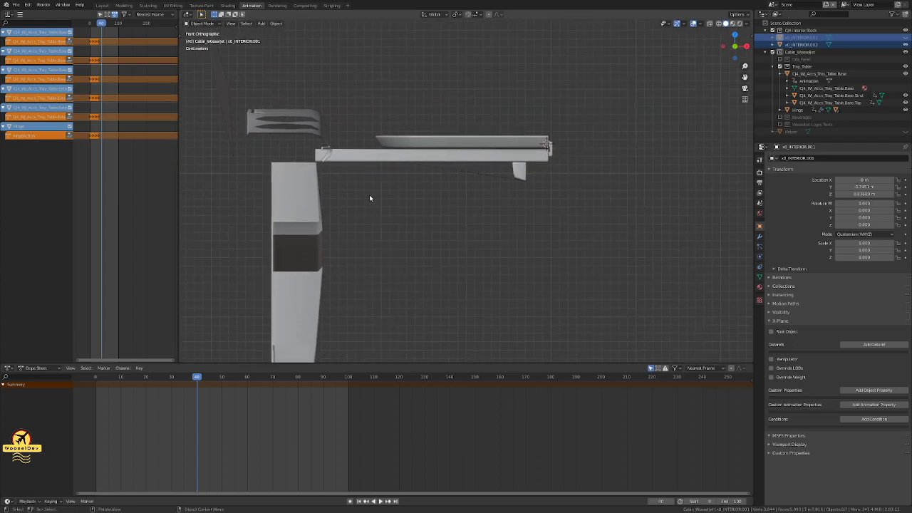
Step: Save the file and inspect the joint between the tray table base and the side wall
left_click(356, 156)
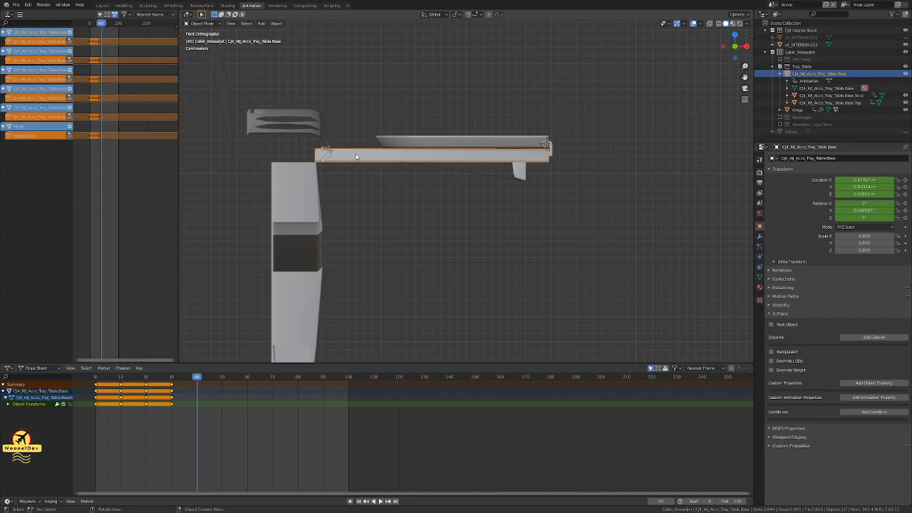
key("ctrl+s")
left_click(423, 202)
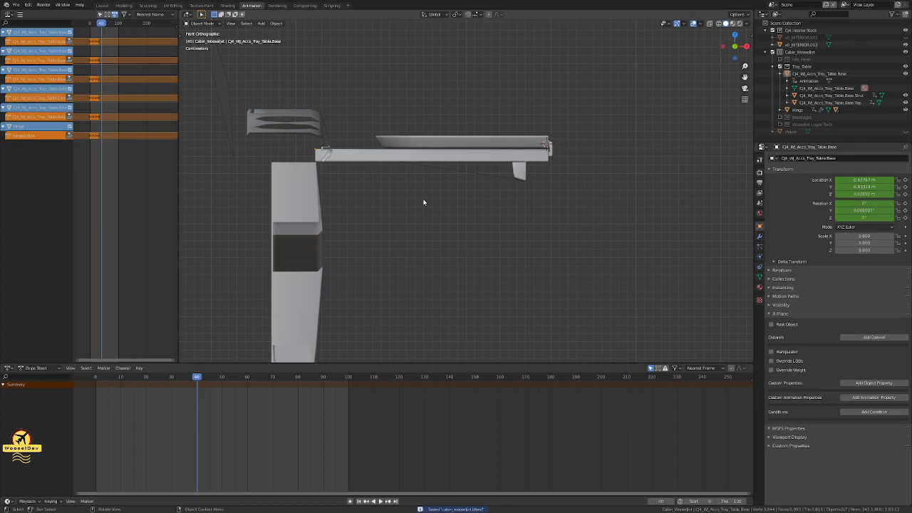
mouse_move(354, 169)
middle_mouse_down()
mouse_move(377, 151)
mouse_move(359, 164)
middle_mouse_up()
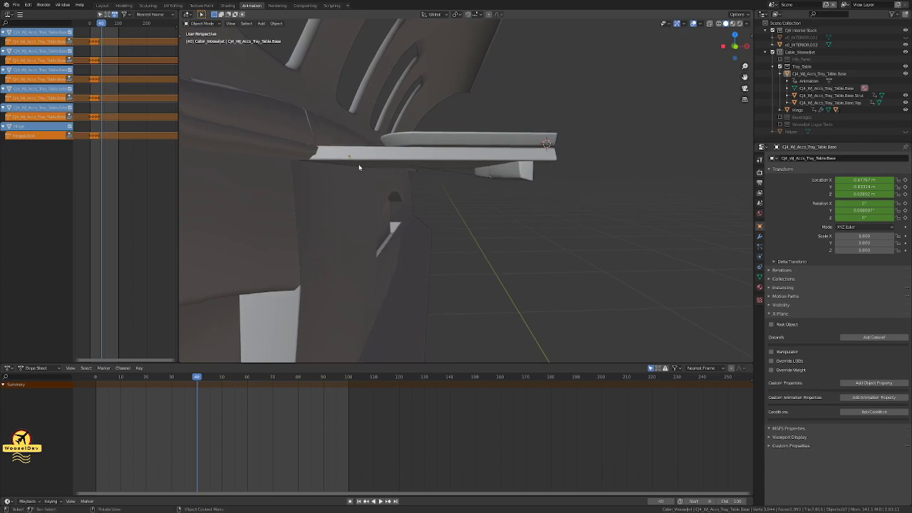
key("KP_1")
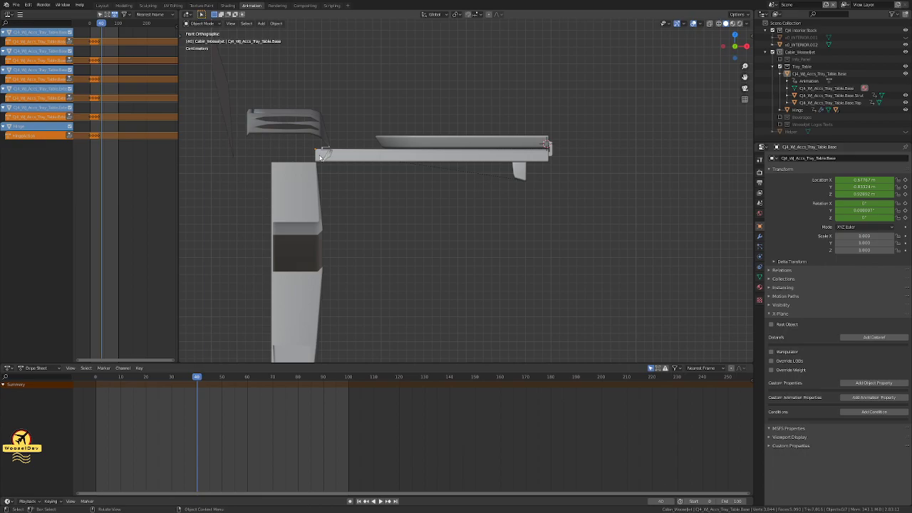
Step: Snap the 3D cursor to the lower wall-side edge of the tray table base in Edit Mode
scroll(309, 149, "up", 2)
middle_click_drag(303, 148, 389, 151, "shift")
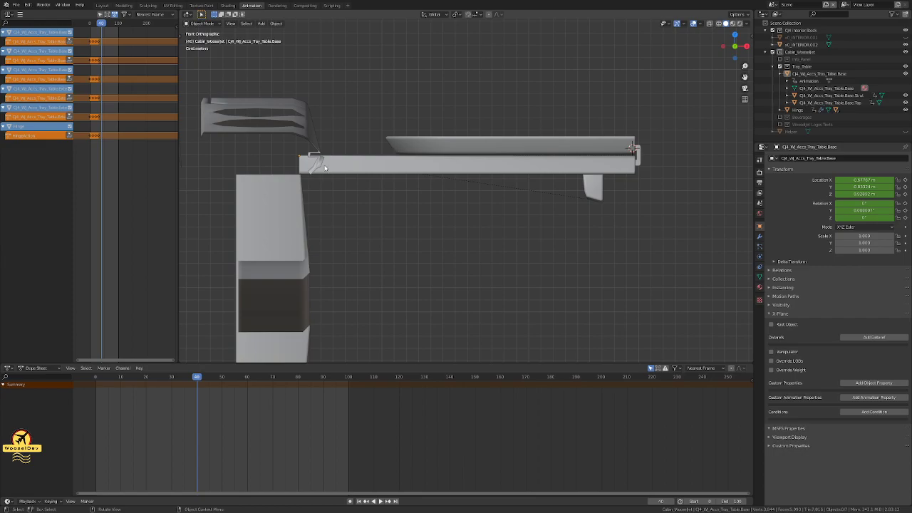
left_click(302, 161)
key("Tab")
middle_click_drag(302, 171, 428, 236, "shift")
scroll(429, 235, "up", 3)
scroll(359, 240, "down", 2)
middle_click_drag(353, 240, 250, 242)
key("grave")
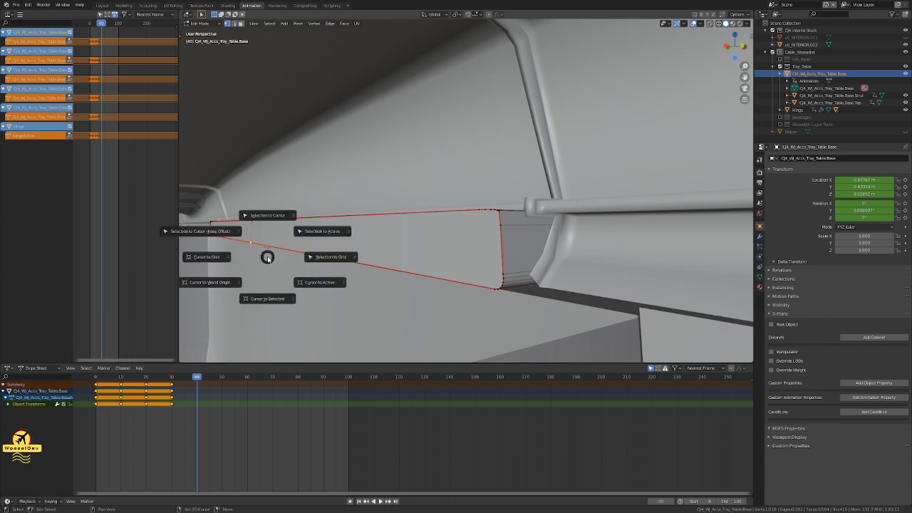
left_click(265, 260)
scroll(363, 267, "down", 4)
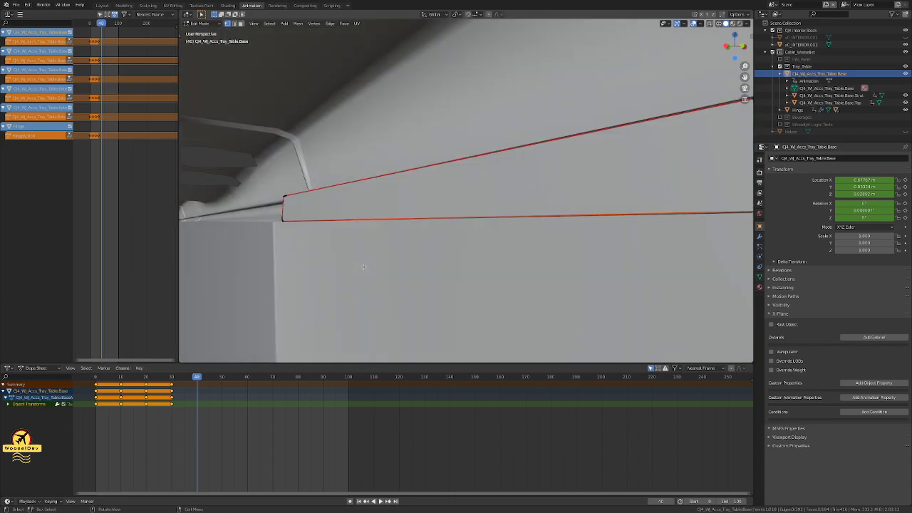
middle_click_drag(465, 226, 443, 201)
key("grave")
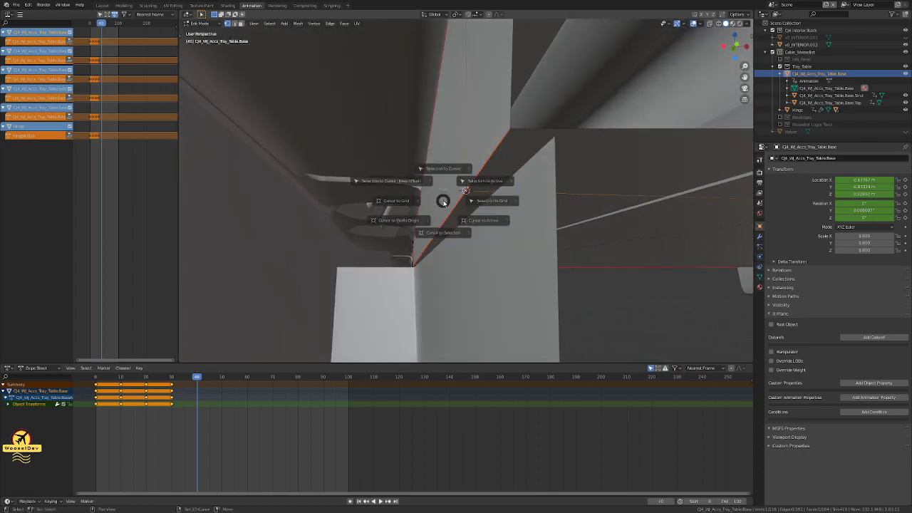
key("Escape")
Step: Return to Object Mode and set the tray table base's origin to the 3D cursor
key("Tab")
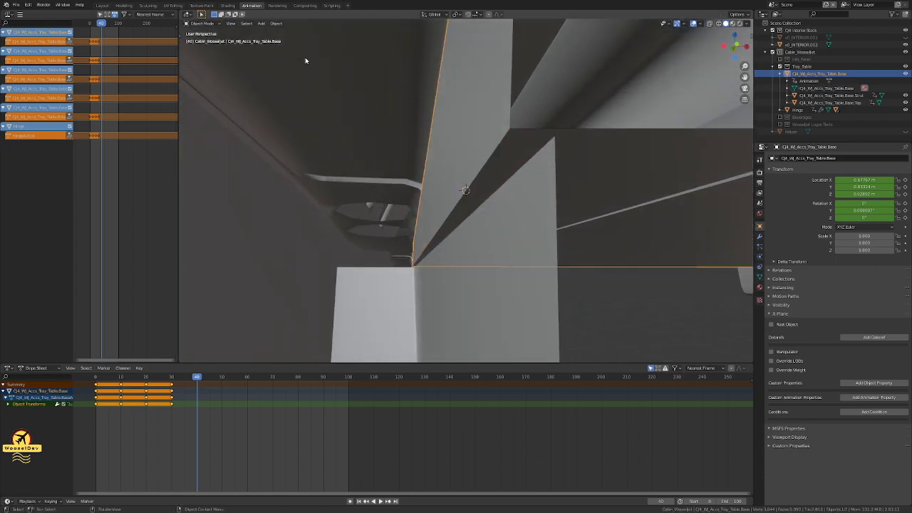
left_click(276, 24)
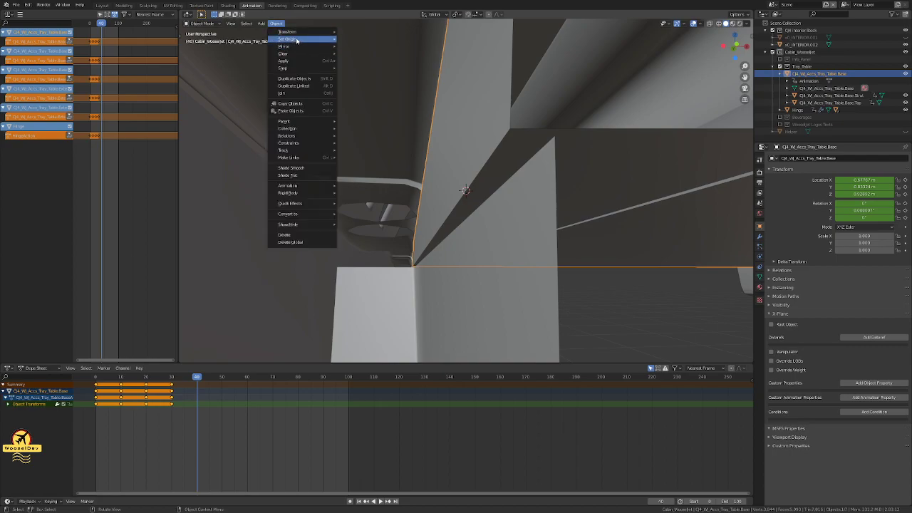
mouse_move(296, 41)
left_click(367, 55)
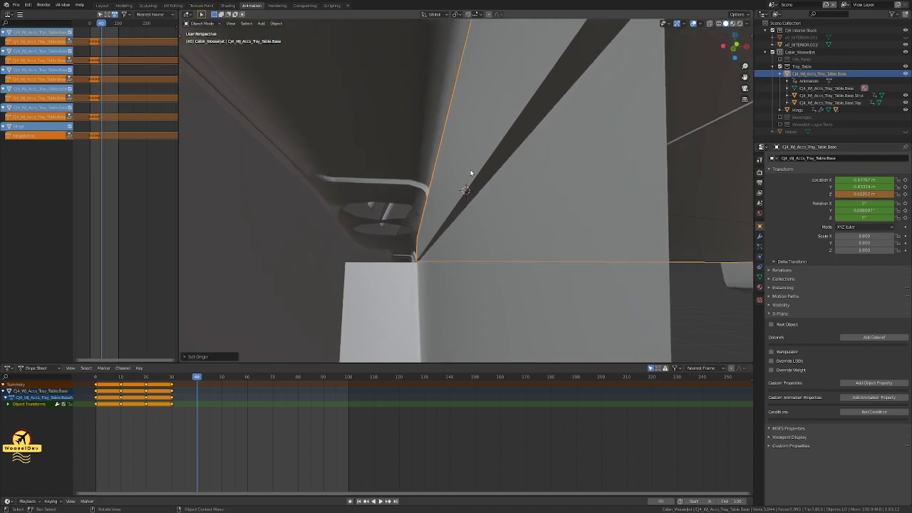
Step: Test the new pivot by rotating the tray table base in front view, and cancel the rotation
key("KP_1")
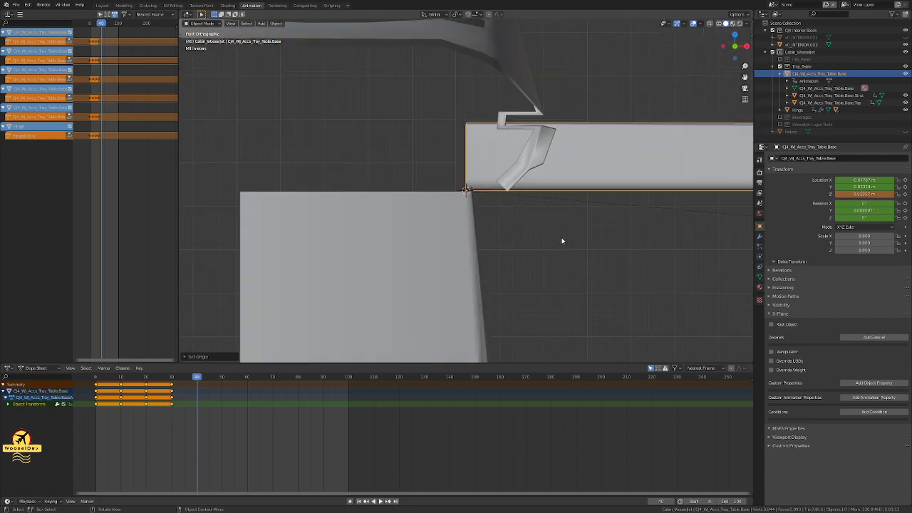
scroll(561, 240, "down", 5)
middle_click_drag(600, 240, 433, 250, "shift")
key("r")
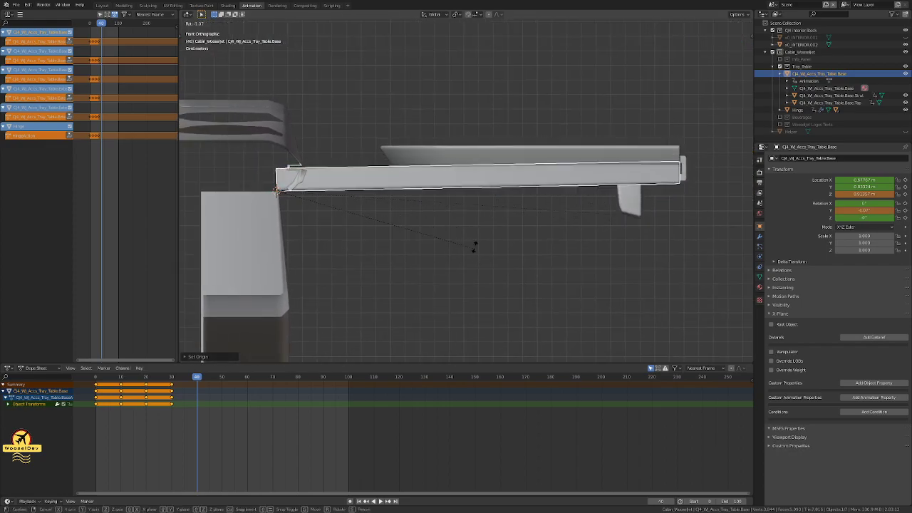
right_click(468, 250)
left_click(467, 251)
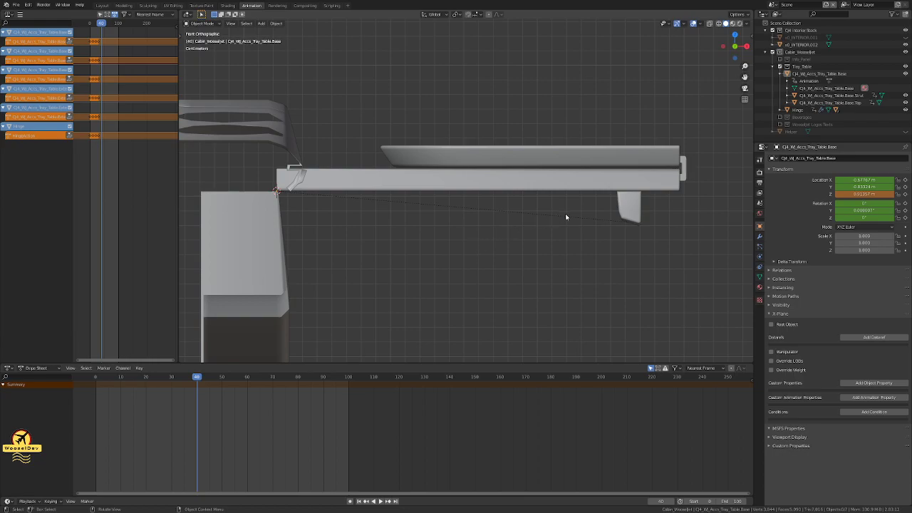
Step: Parent the hinge to the tray table base with the Object (Keep Transform) option
left_click(685, 168)
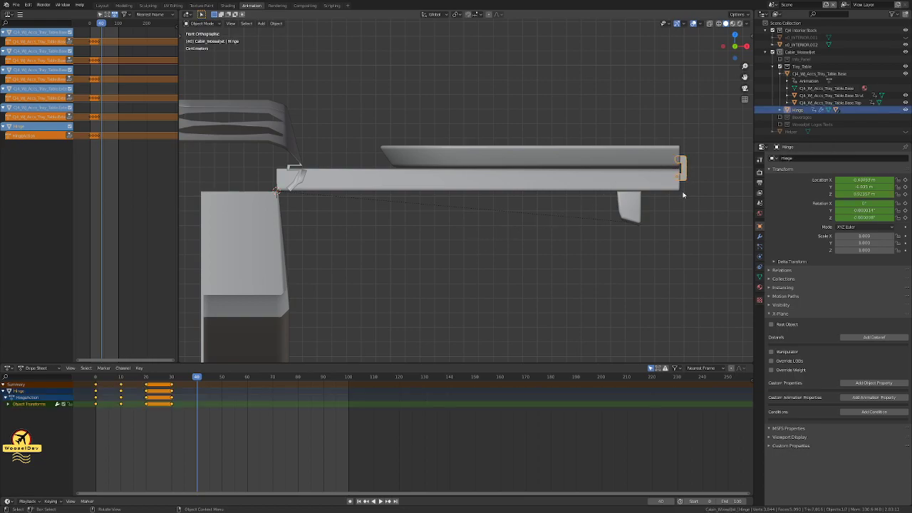
left_click(640, 182, "shift")
key("ctrl+p")
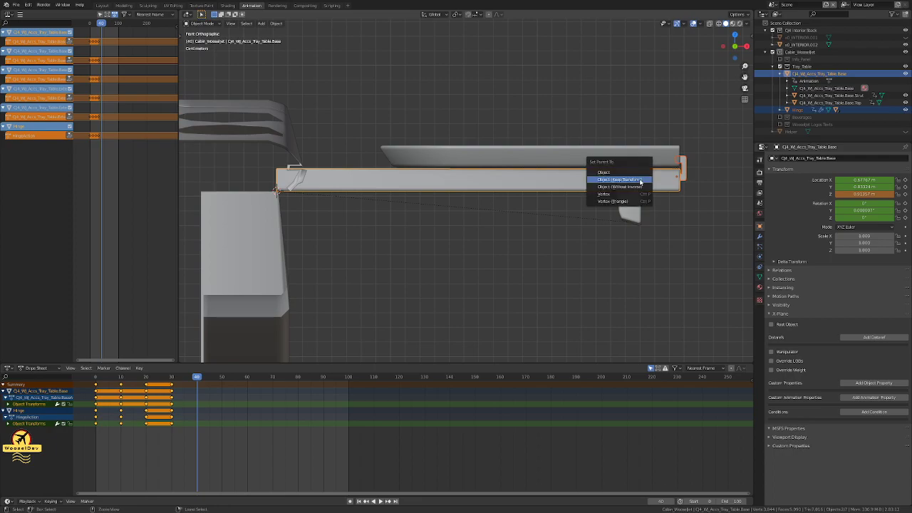
left_click(627, 179)
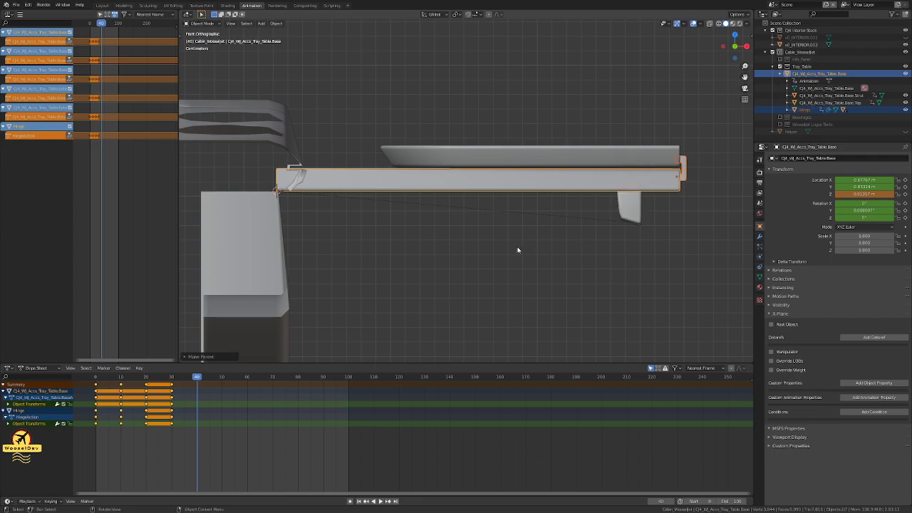
Step: Test-rotate the tray table base with its parented hinge in front view, cancel the rotation, and save the file
left_click(299, 190)
key("shift+s")
left_click(372, 232)
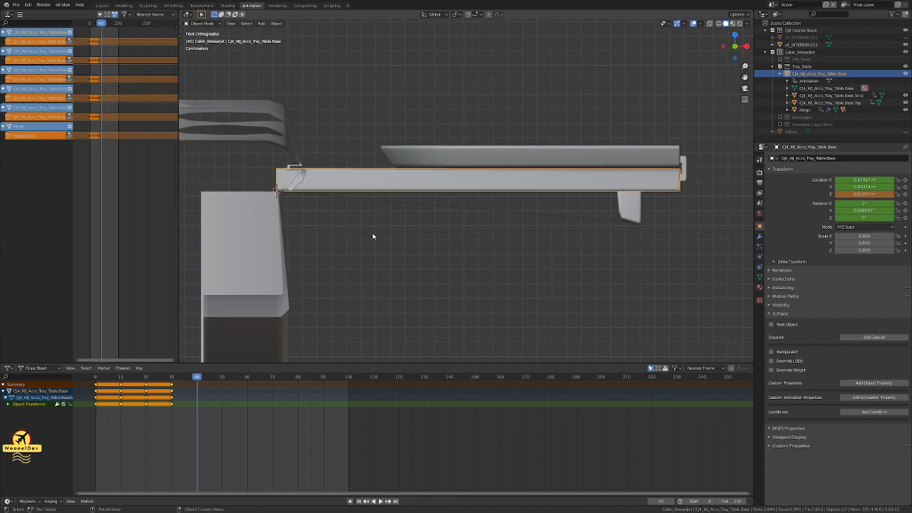
key("r")
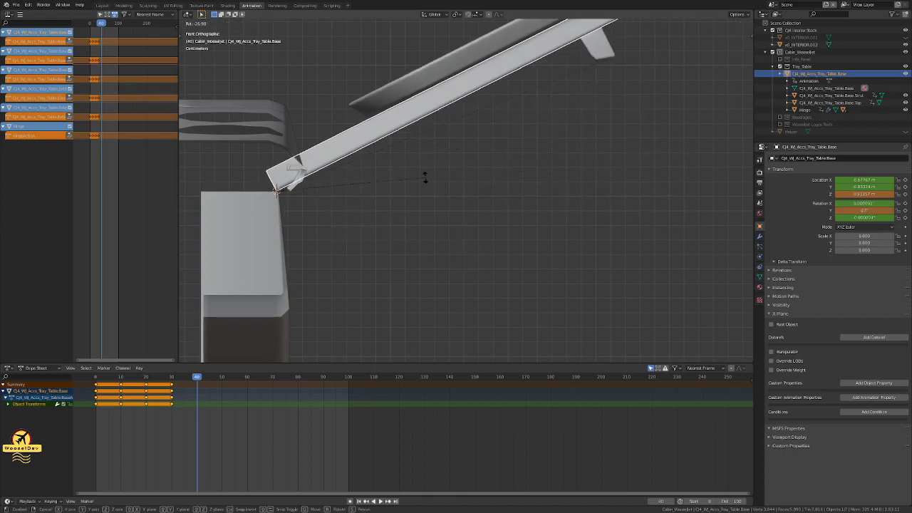
left_click(447, 244)
left_click(484, 253)
key("ctrl+s")
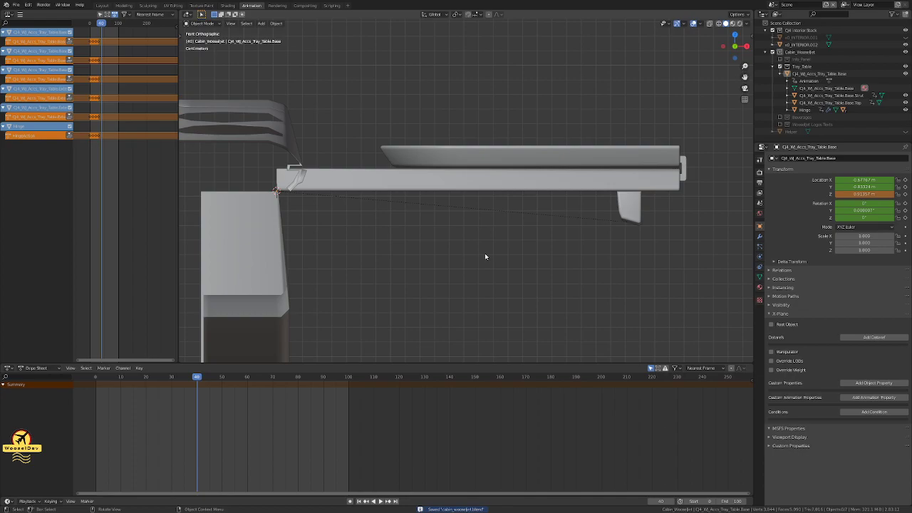
Step: Expand the Hinge and its child extender in an enlarged outliner to examine the tray table's parent hierarchy
left_click(788, 110)
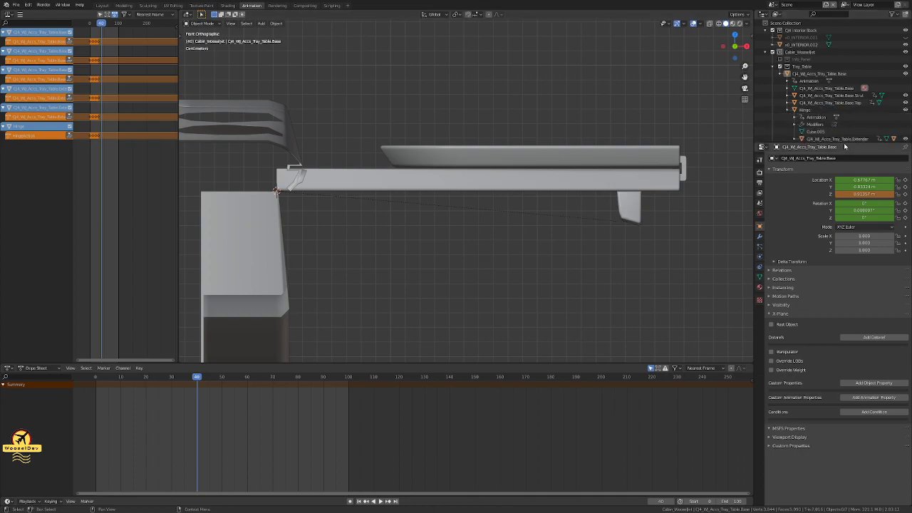
left_click_drag(843, 142, 844, 208)
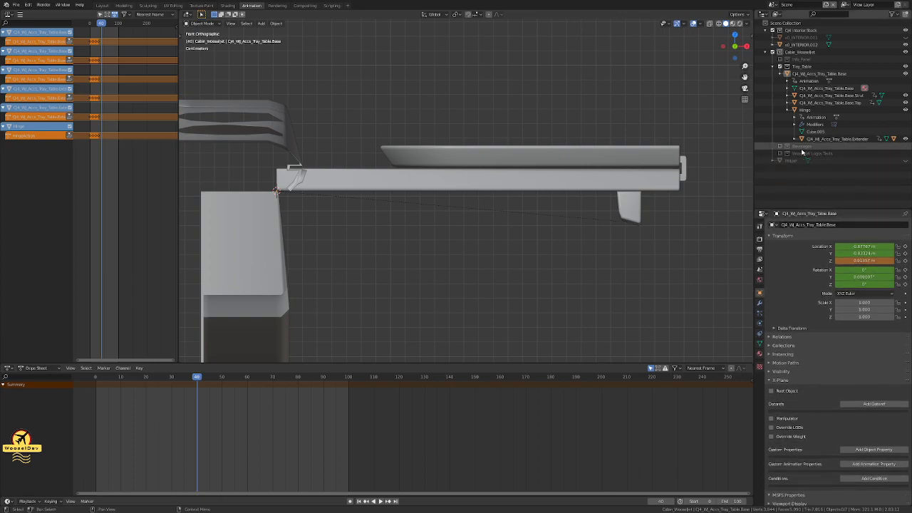
left_click(801, 138)
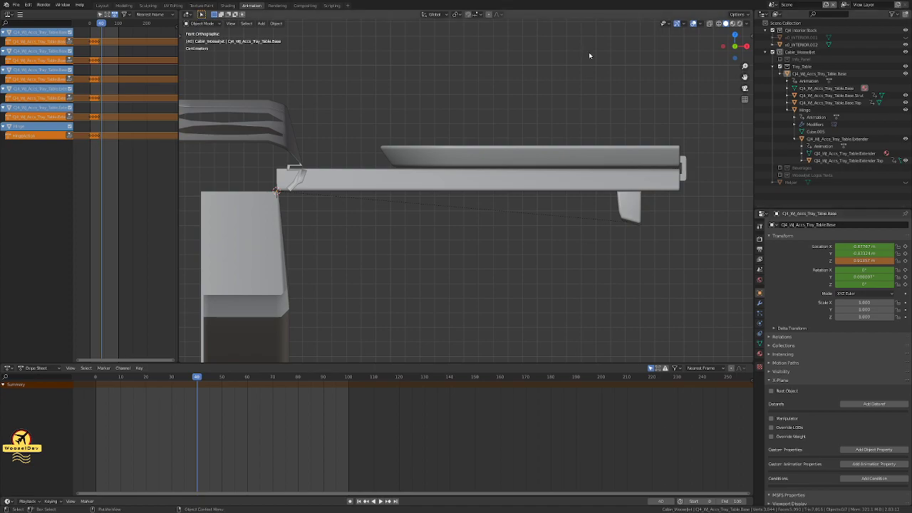
Step: Examine the gap between the tray table base's pivot and the top of the side wall in front view
scroll(261, 172, "down", 7)
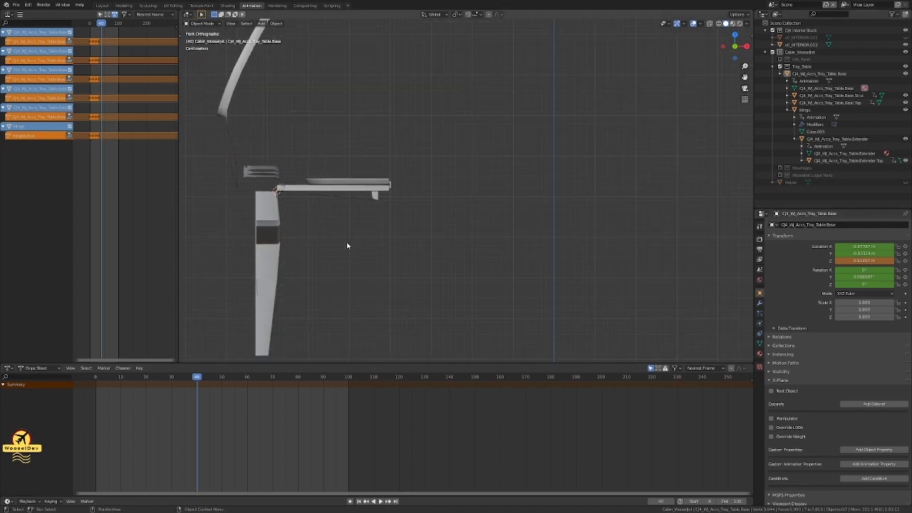
scroll(347, 245, "up", 8)
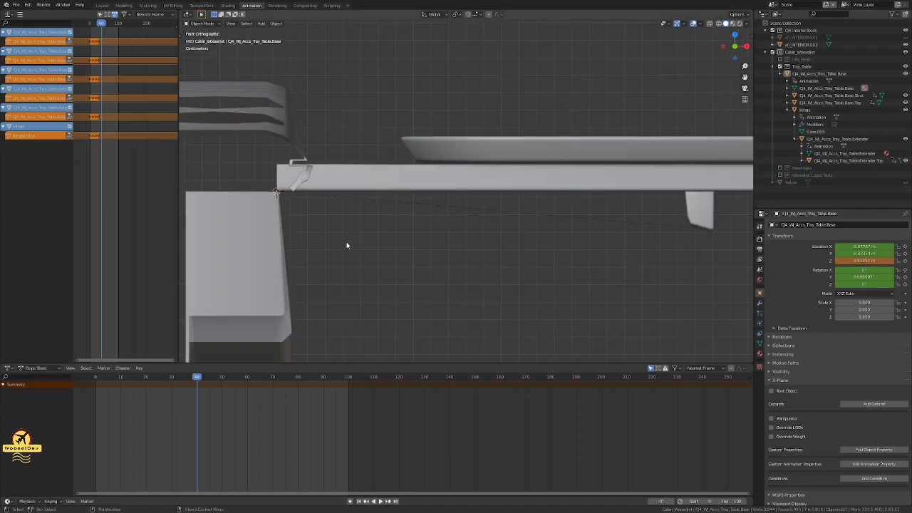
scroll(347, 245, "down", 1)
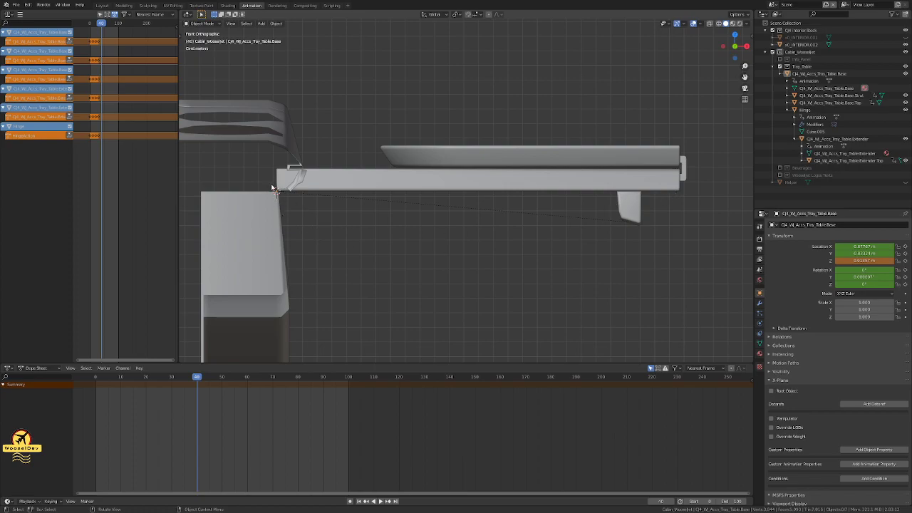
scroll(273, 189, "up", 8)
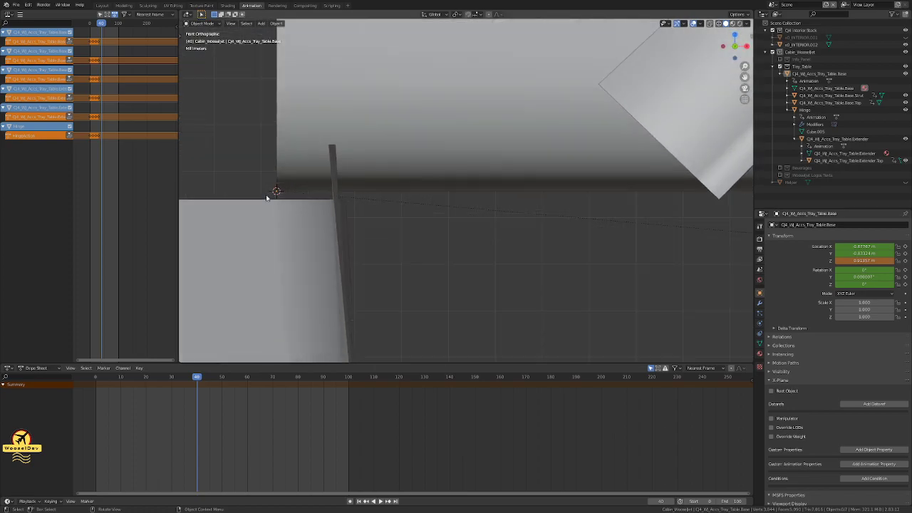
scroll(314, 206, "up", 4)
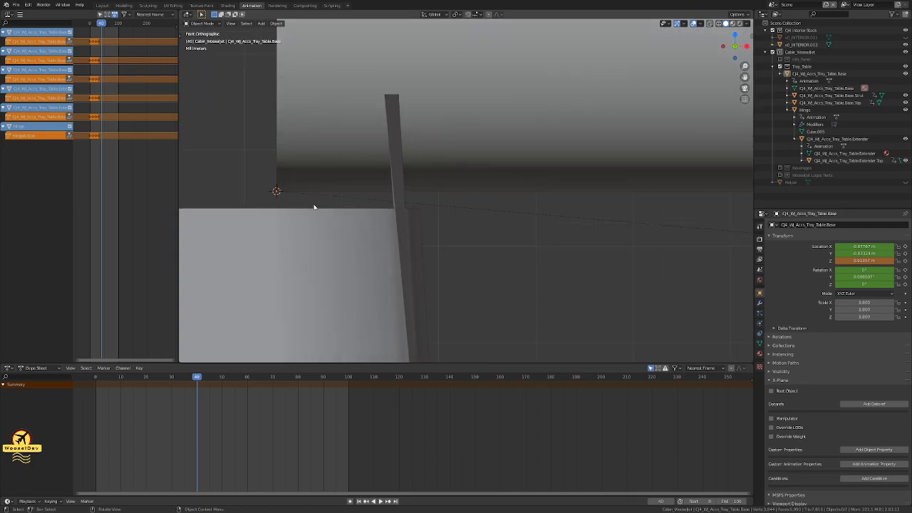
scroll(314, 206, "down", 5)
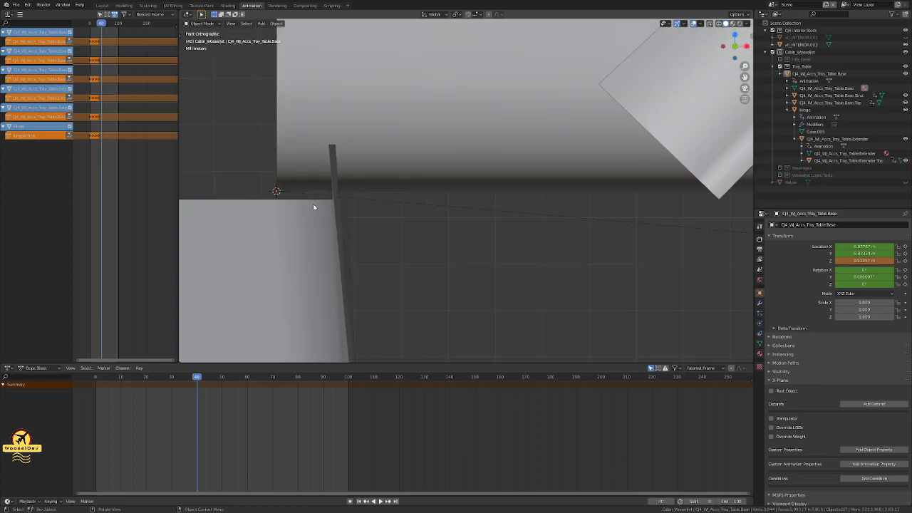
scroll(313, 208, "down", 3)
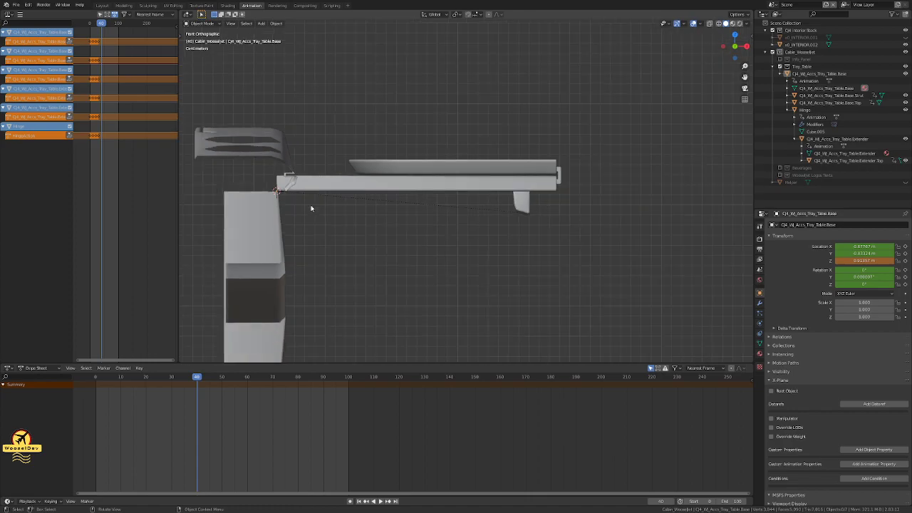
Step: Rotate the tray table base by -90° in front view to fold it upright against the cabin wall
left_click(358, 191)
left_click(438, 256)
left_click(324, 184)
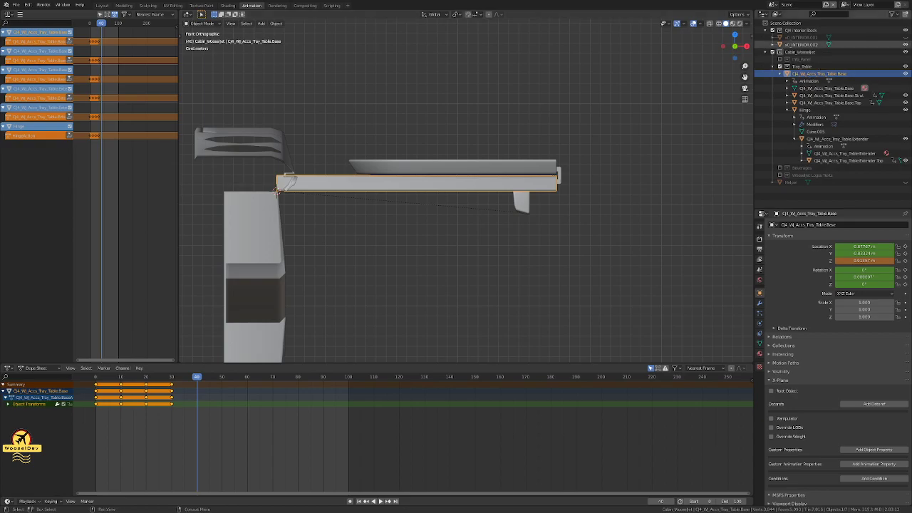
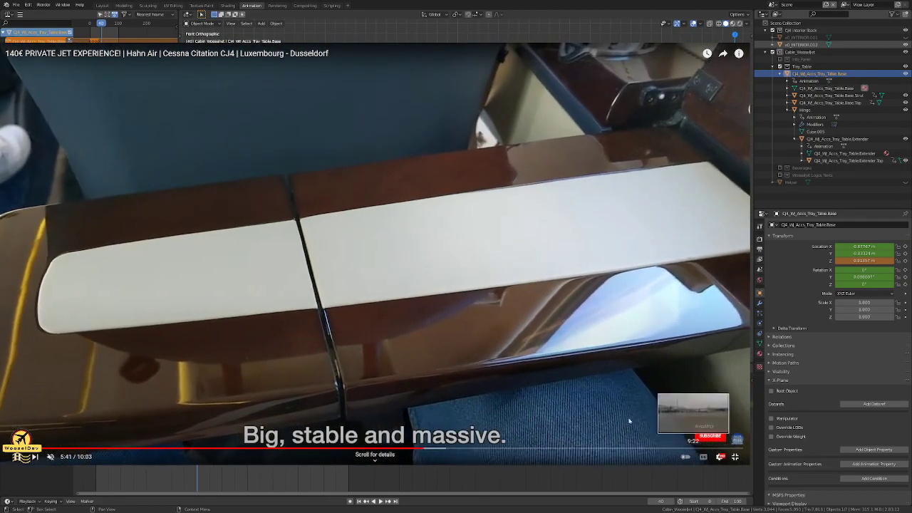
left_click(389, 255)
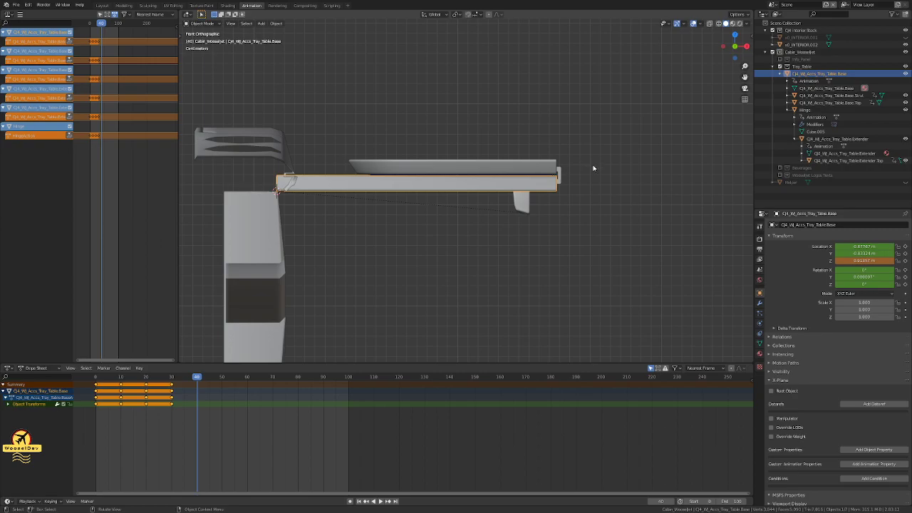
type("r90|) = -90°")
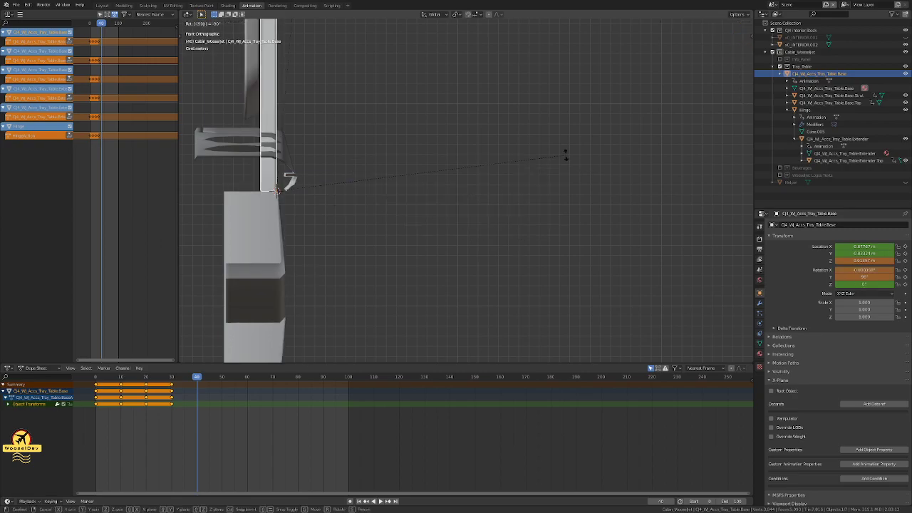
key("Return")
middle_click_drag(468, 124, 283, 193)
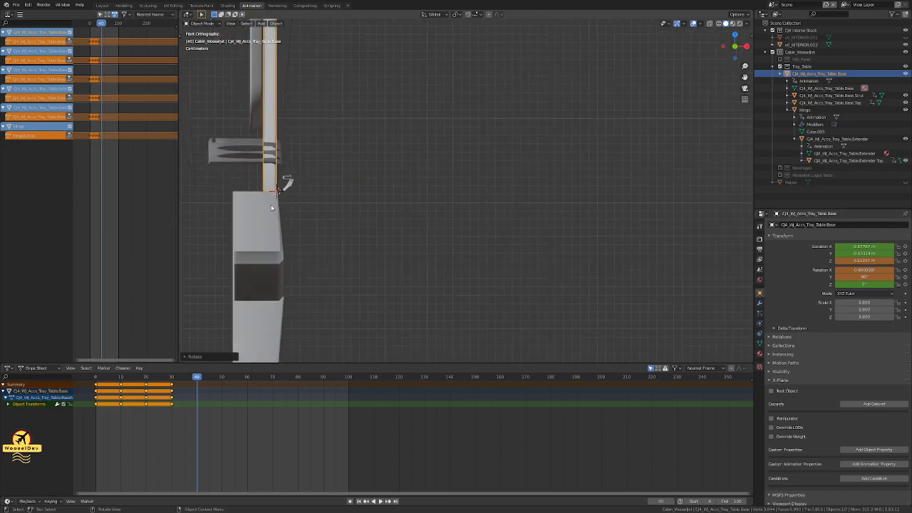
middle_click_drag(311, 128, 334, 212, "shift")
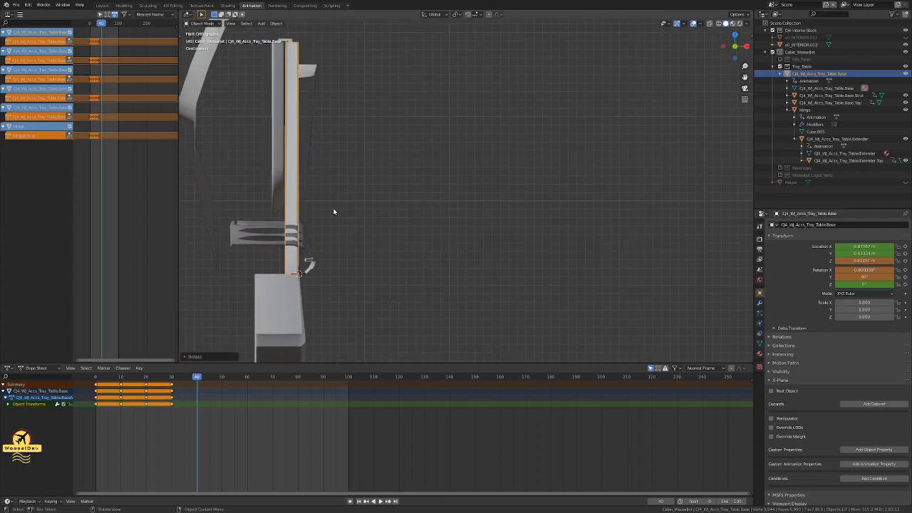
Step: Hide the CJ4 Interior Stock collection to isolate the tray table parts
left_click(408, 122)
left_click_drag(359, 57, 259, 298)
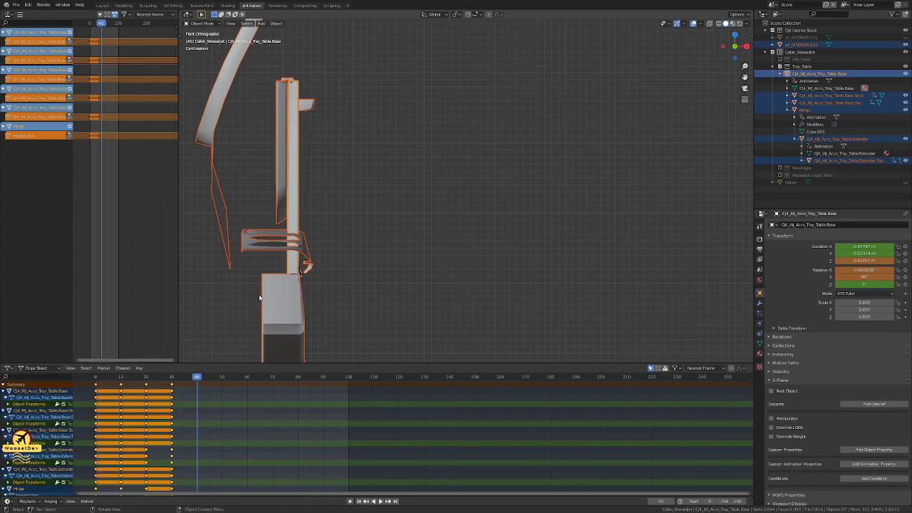
left_click(591, 118)
left_click(905, 31)
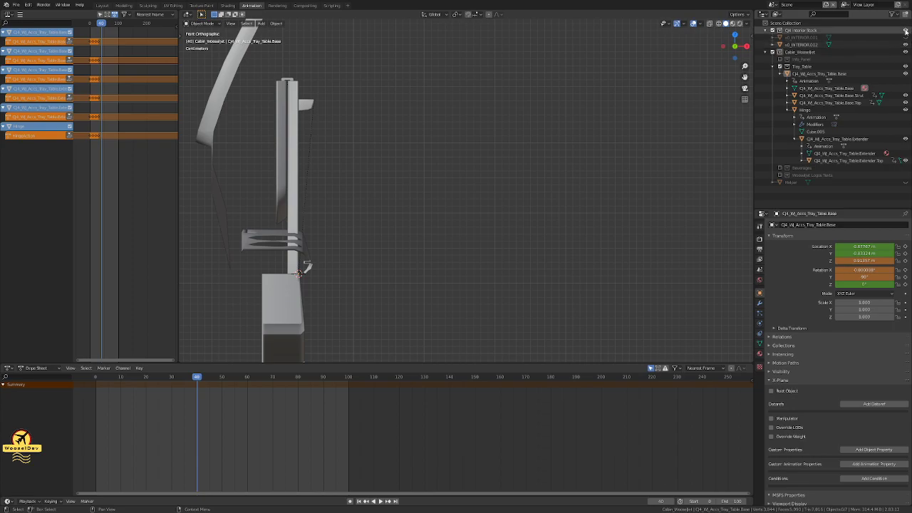
Step: Insert a LocRot keyframe at frame 40 for all tray table parts
left_click_drag(339, 55, 224, 322)
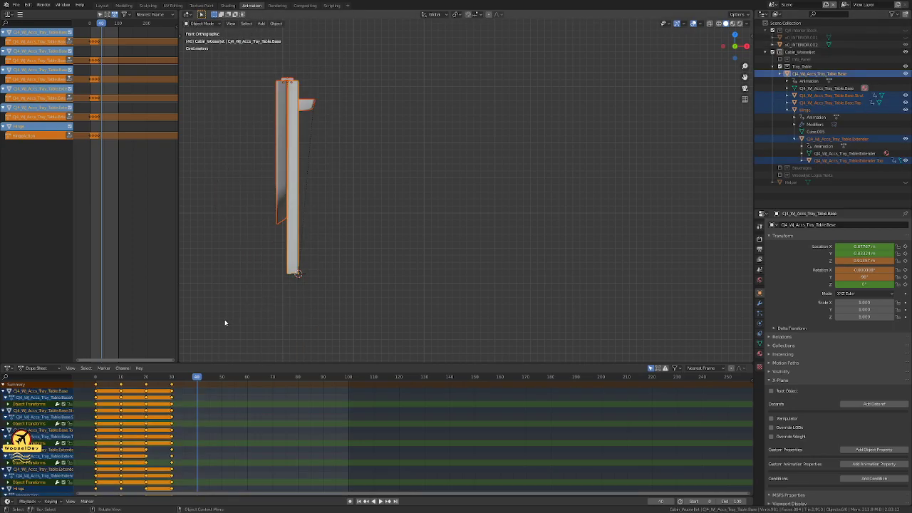
key("i")
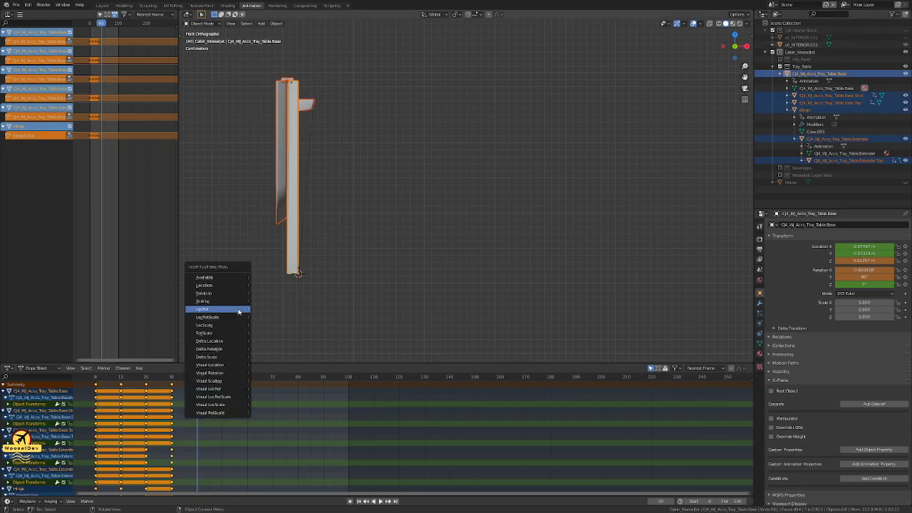
left_click(239, 312)
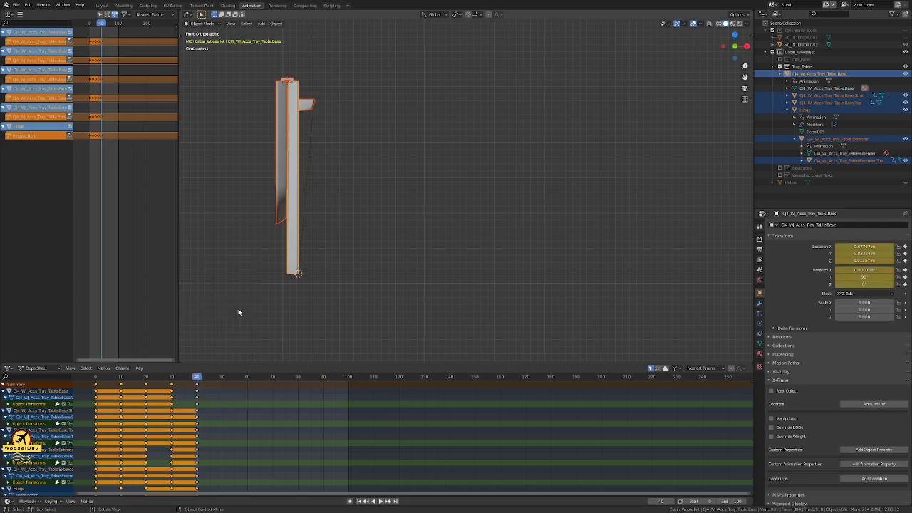
Step: Step the animation back from frame 40 to frame 30 to check the tray table's folding motion
left_click(441, 133)
key("Left")
key("Left")
key("Left")
key("Left")
key("Left")
key("Left")
key("Left")
key("Left")
key("Left")
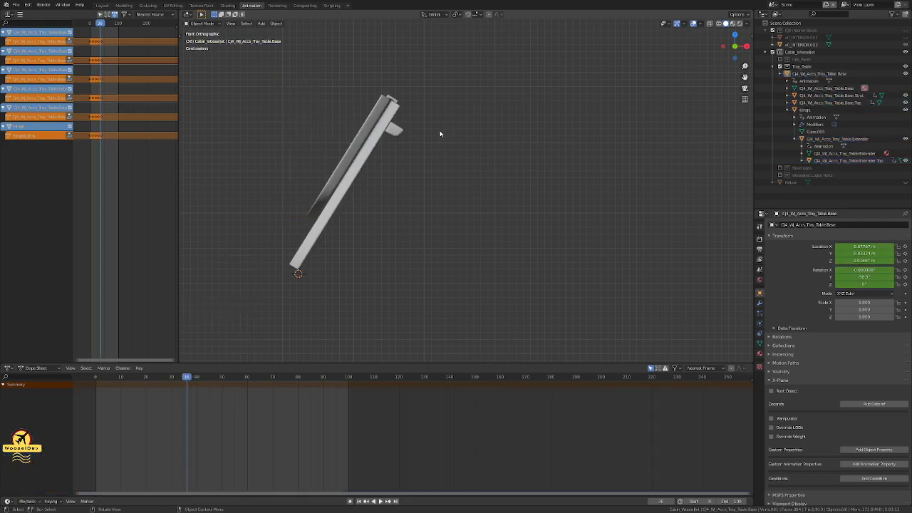
key("Left")
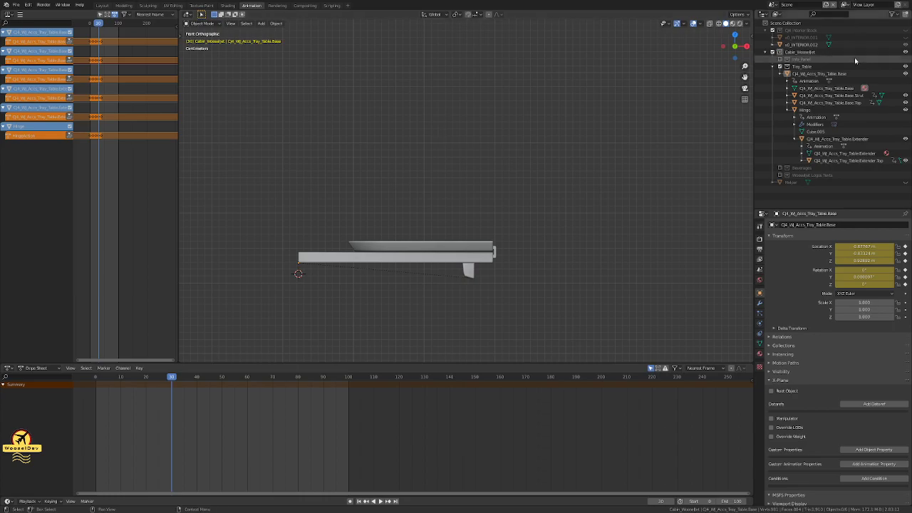
Step: Show the CJ4 Interior Stock collection and play the tray animation, checking the folding motion against the cabin wall in front and perspective views
left_click(906, 31)
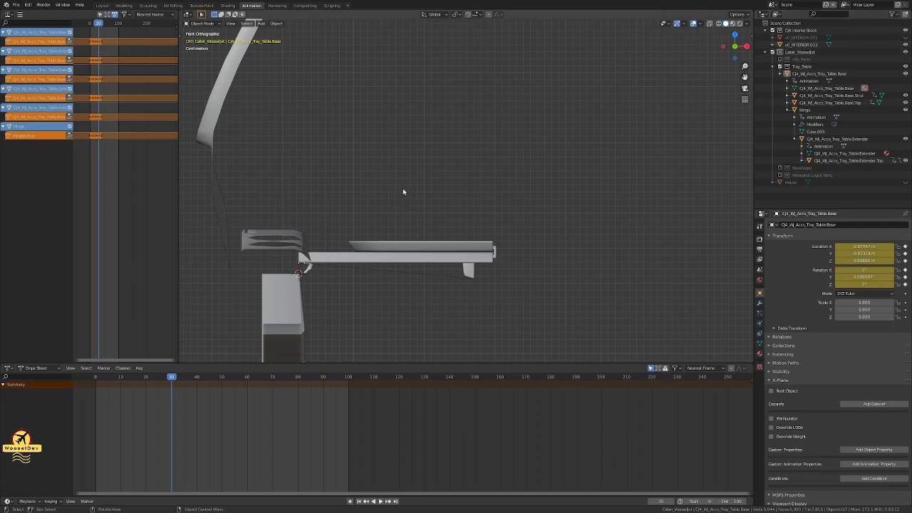
key("space")
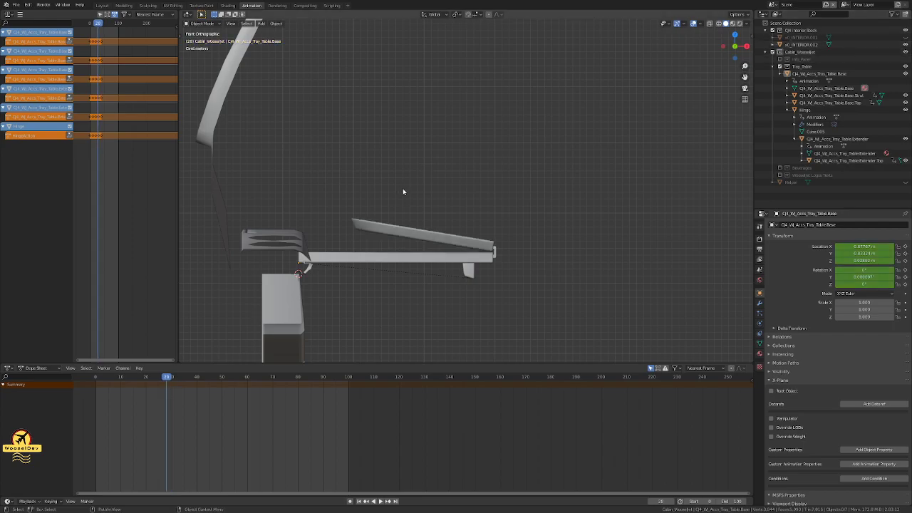
key("Escape")
key("space")
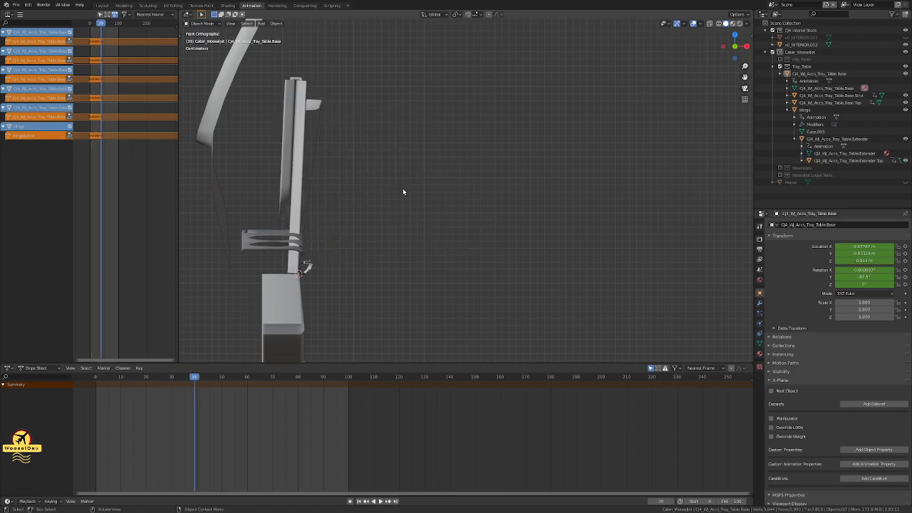
scroll(403, 191, "up", 3)
scroll(398, 233, "down", 3)
middle_click_drag(398, 233, 374, 233)
key("shift+ctrl+space")
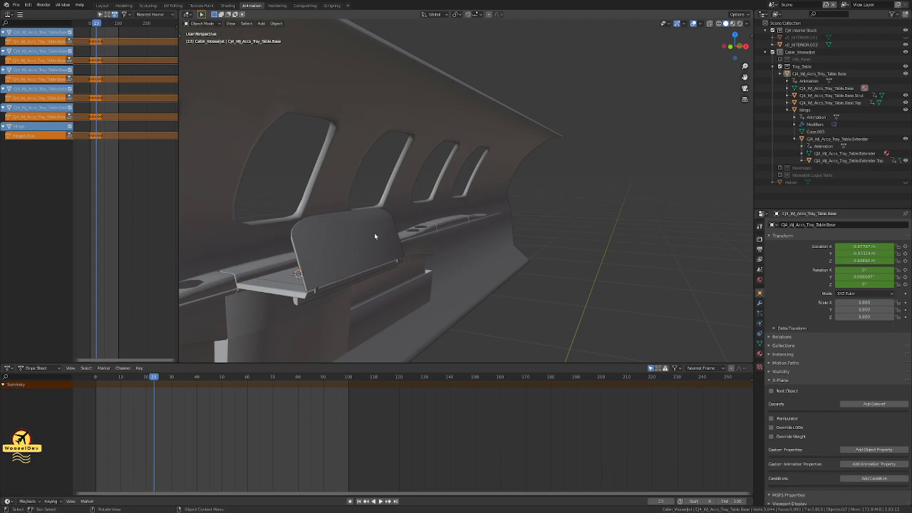
Step: Return to front view and replay the folding animation at the wall joint to check the upright pose at frame 40
key("KP_1")
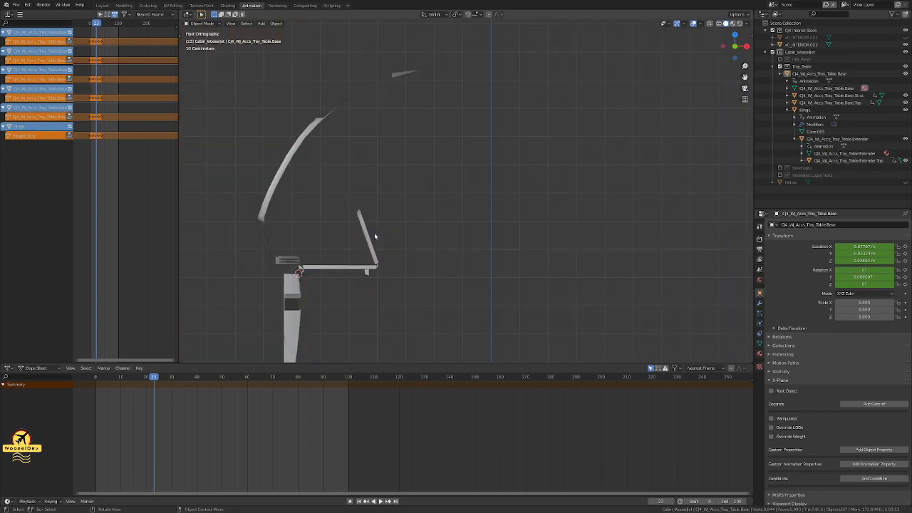
scroll(328, 253, "up", 2)
middle_click_drag(348, 244, 289, 207, "shift")
scroll(290, 207, "down", 2)
key("space")
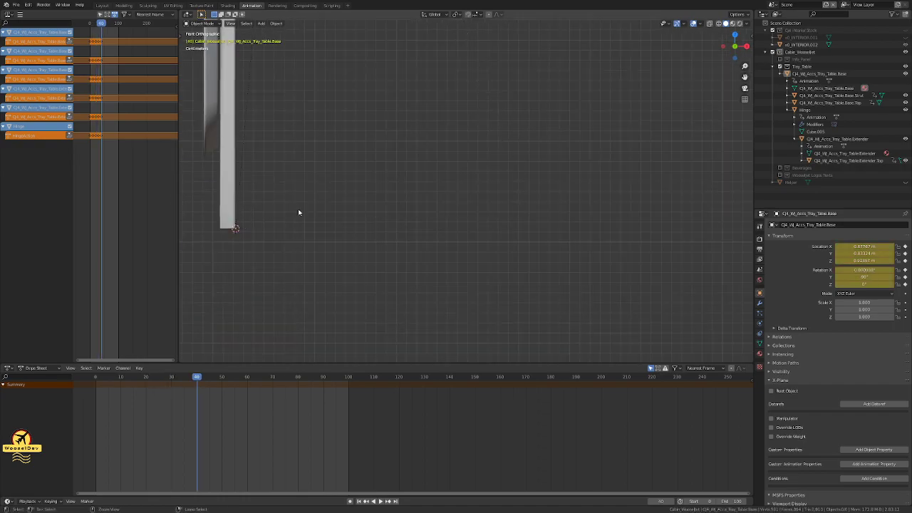
Step: Select all tray table parts and step back and forth between frames 30 and 40 to examine the fold around the wall joint
key("a")
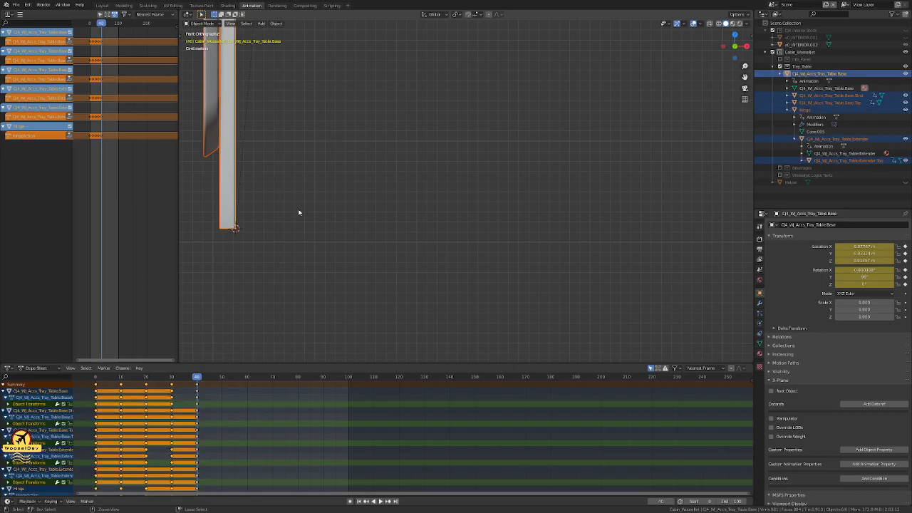
key("Left")
key("Left")
key("Left")
key("Left")
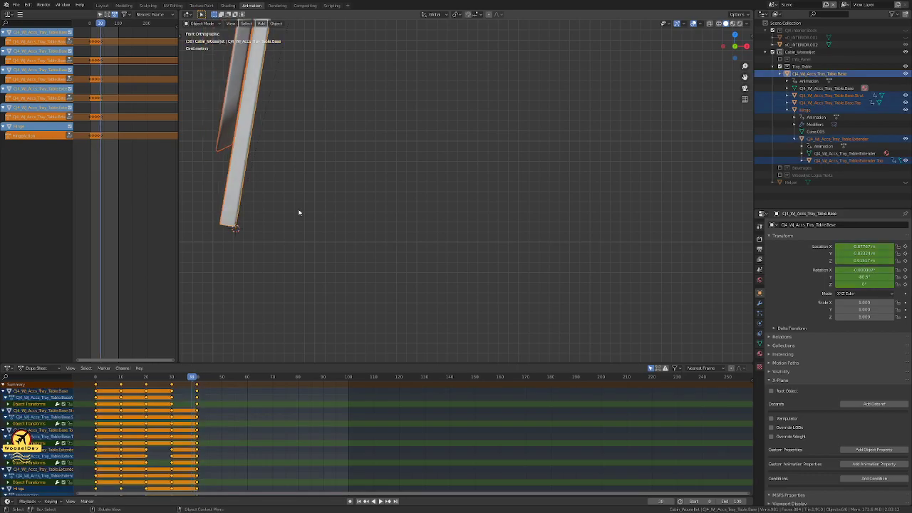
key("Left")
key("Left")
key("Left")
key("Left")
key("Left")
key("Left")
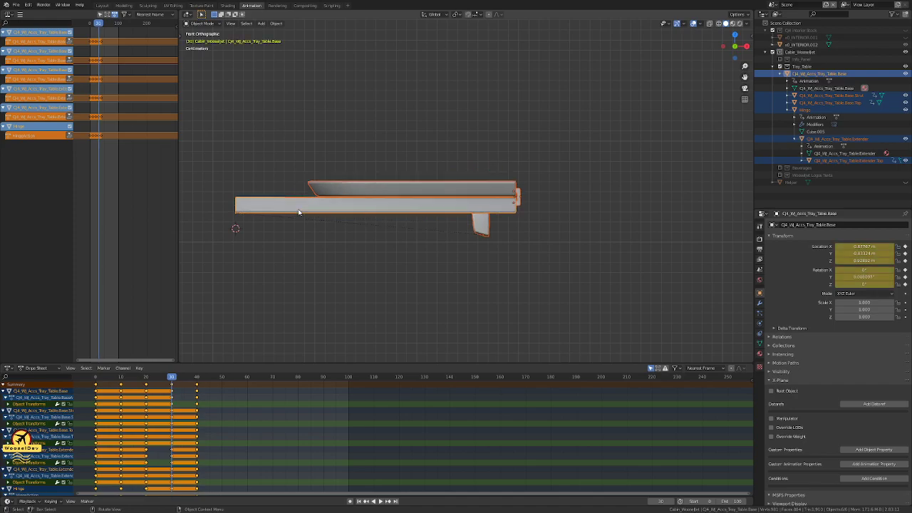
key("Right")
key("Right")
key("Right")
key("Right")
key("Right")
key("Right")
key("Right")
key("Right")
key("Right")
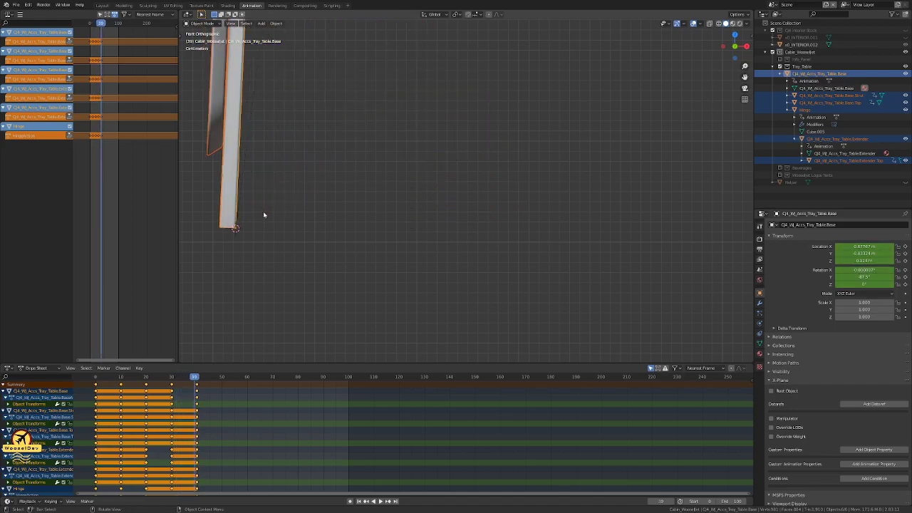
key("Left")
key("Left")
key("Left")
key("Left")
key("Left")
key("Left")
key("Left")
key("Left")
key("Left")
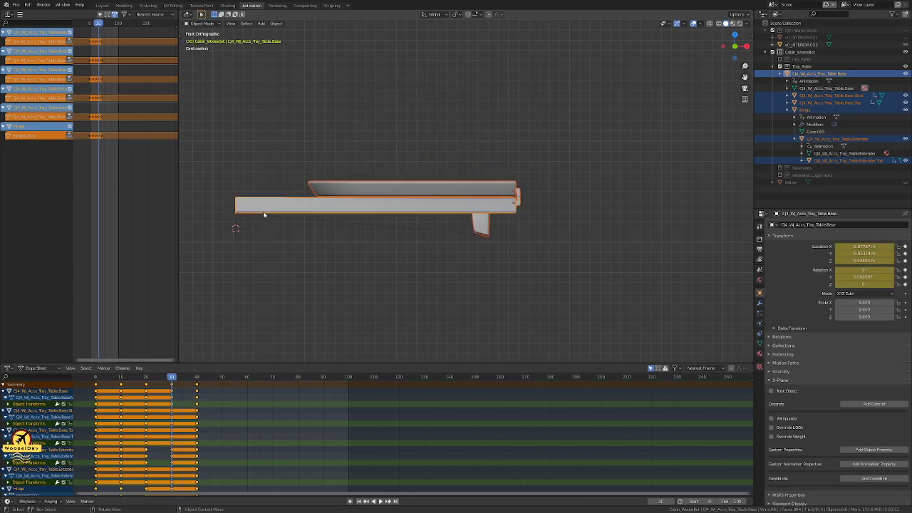
Step: Delete the keyframes at frame 40 from all selected tray table parts
key("Up")
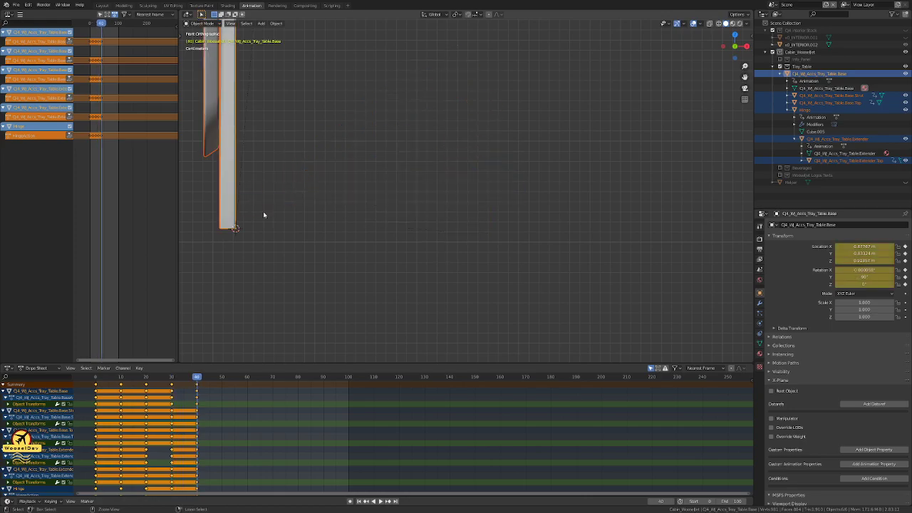
key("alt+i")
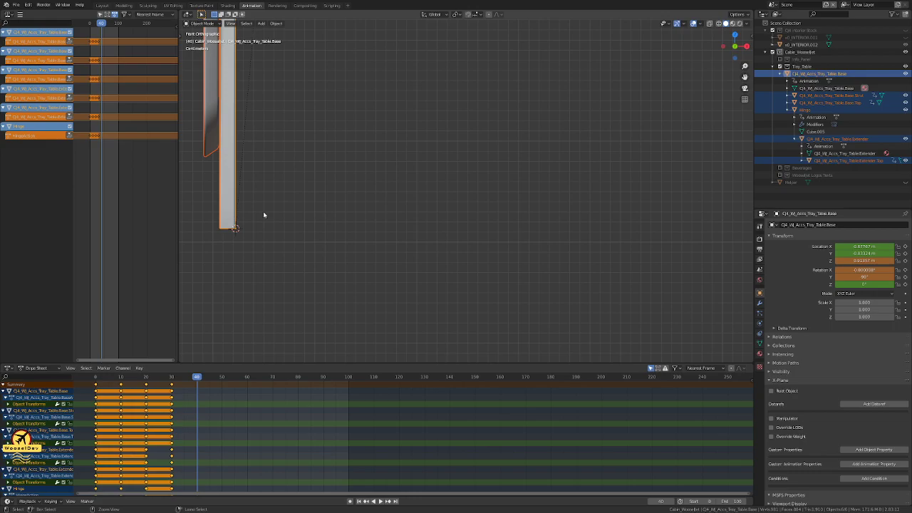
Step: Show the CJ4 Interior Stock collection again and leave only the tray table base selected
key("alt+a")
key("alt+h")
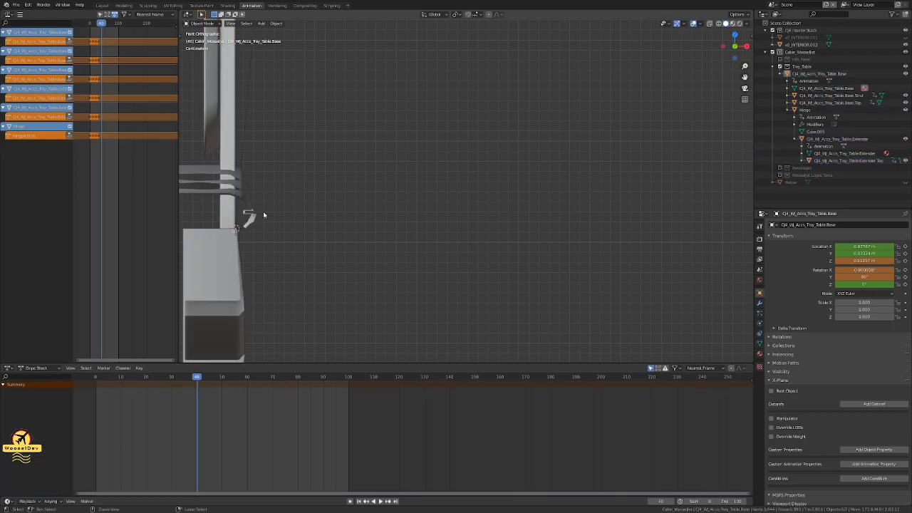
key("a")
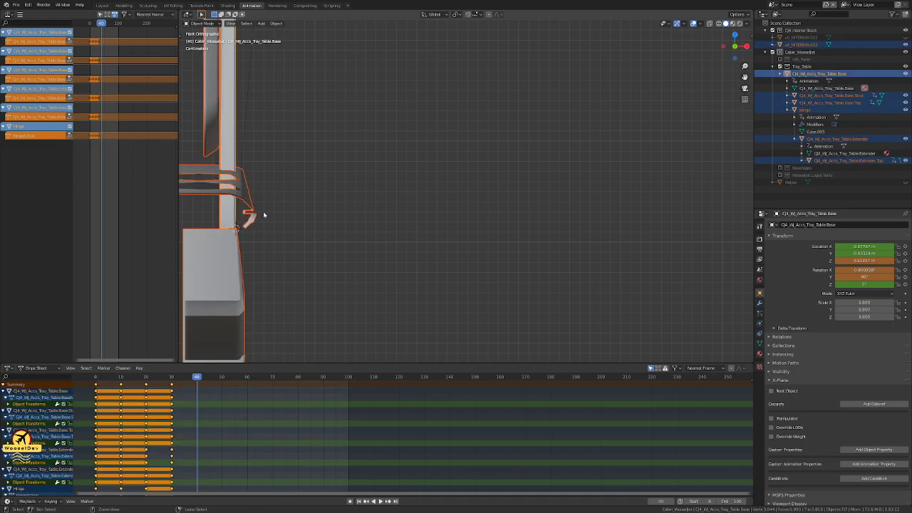
key("ctrl+z")
key("ctrl+z")
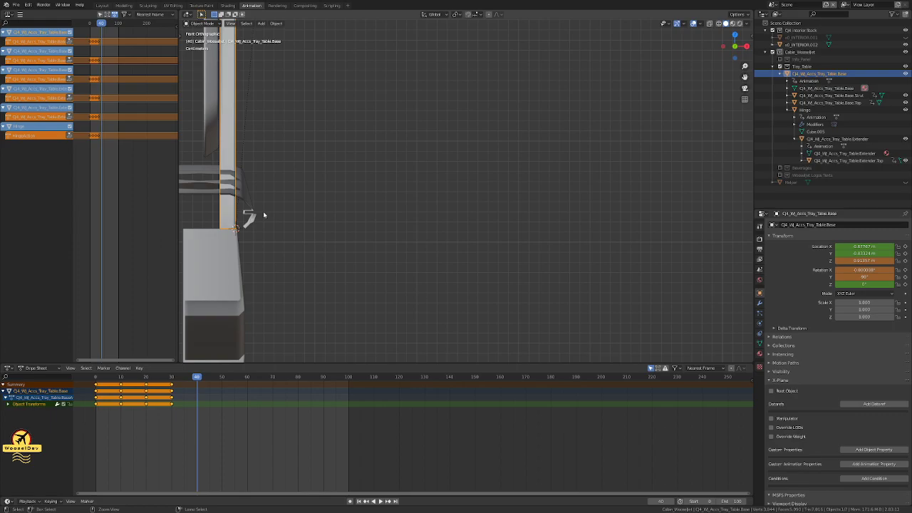
Step: Undo the last rotation of the tray table base and clear the selection
key("ctrl+z")
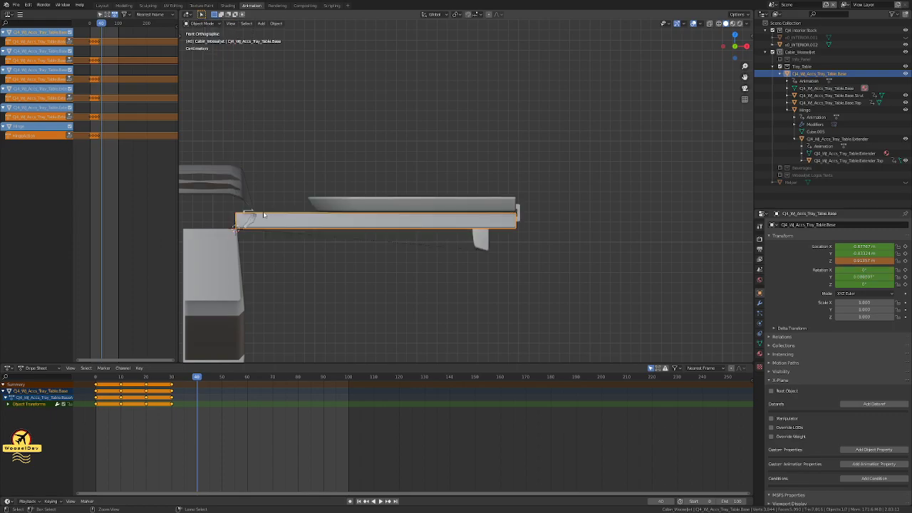
left_click(508, 262)
scroll(258, 232, "up", 3)
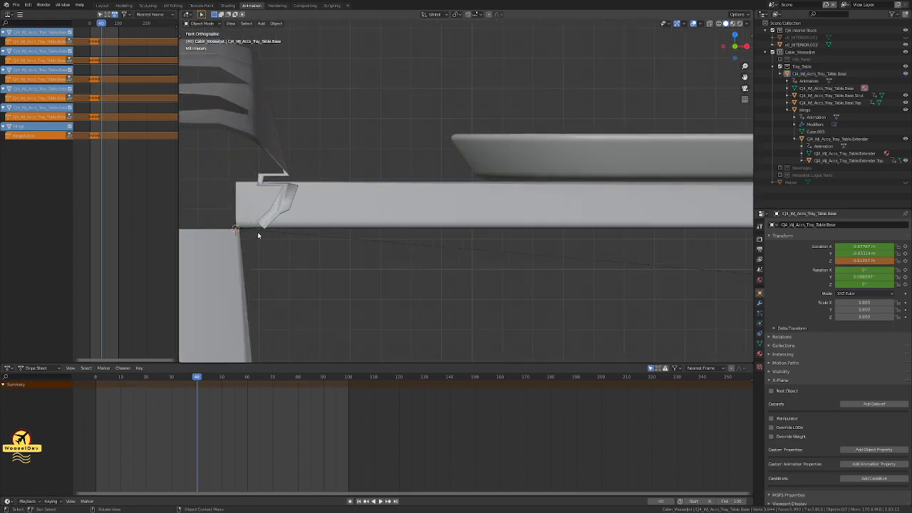
left_click(307, 220)
scroll(307, 221, "down", 2)
key("shift+s")
left_click(319, 262)
left_click(349, 273)
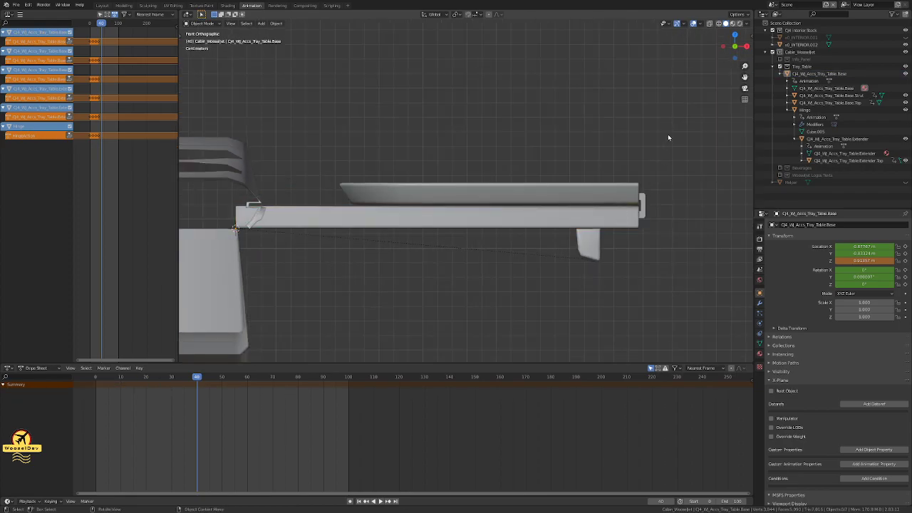
left_click_drag(641, 136, 415, 284)
left_click_drag(677, 134, 649, 110)
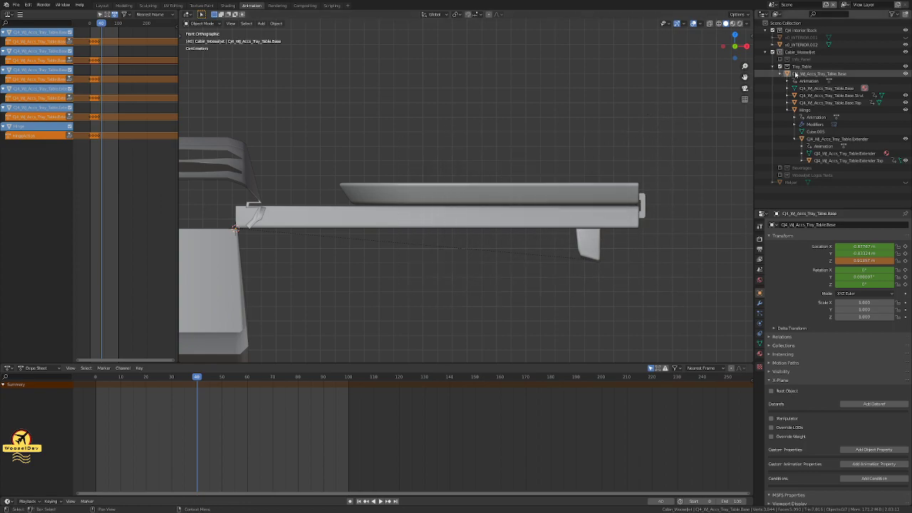
Step: Select all objects in the Tray_Table collection
left_click(819, 73)
right_click(801, 67)
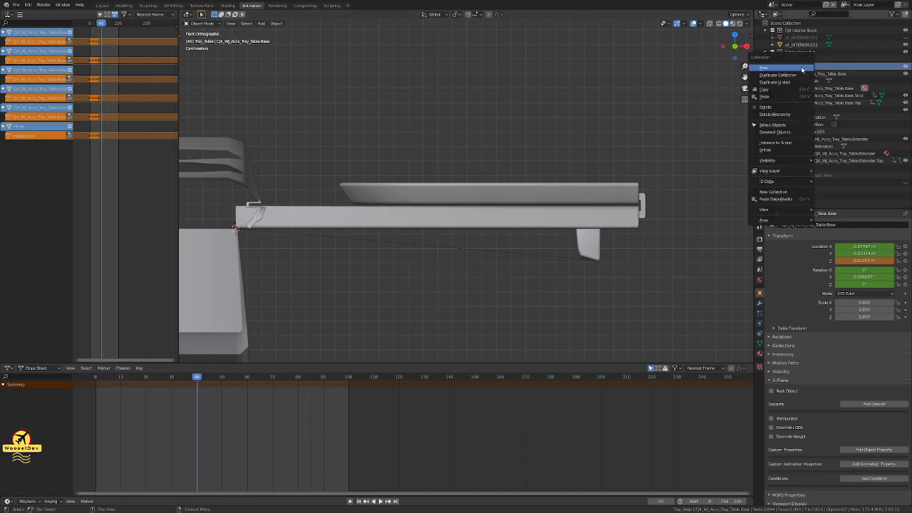
left_click(775, 125)
scroll(326, 193, "up", 2)
middle_click_drag(329, 203, 368, 221, "shift")
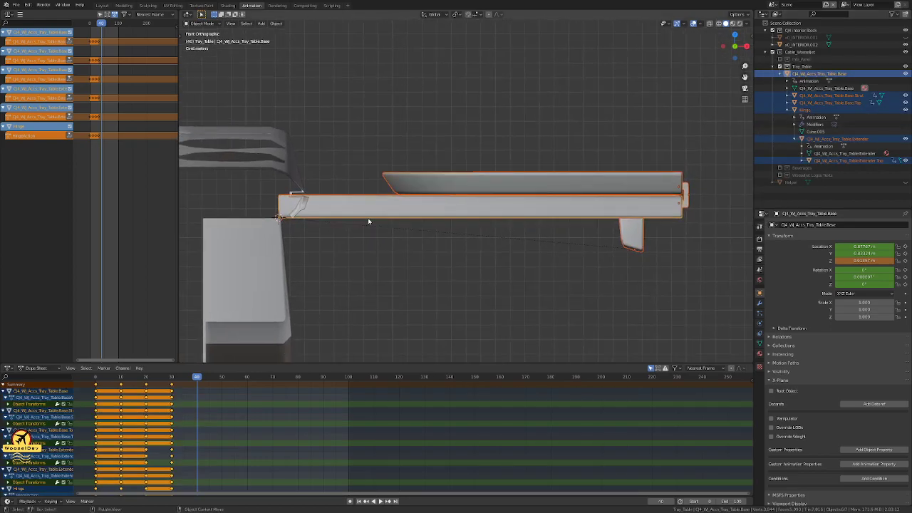
Step: Rotate the selected tray table objects -90° about the Y axis, insert a LocRot keyframe at frame 40 and deselect everything
type("ry-90")
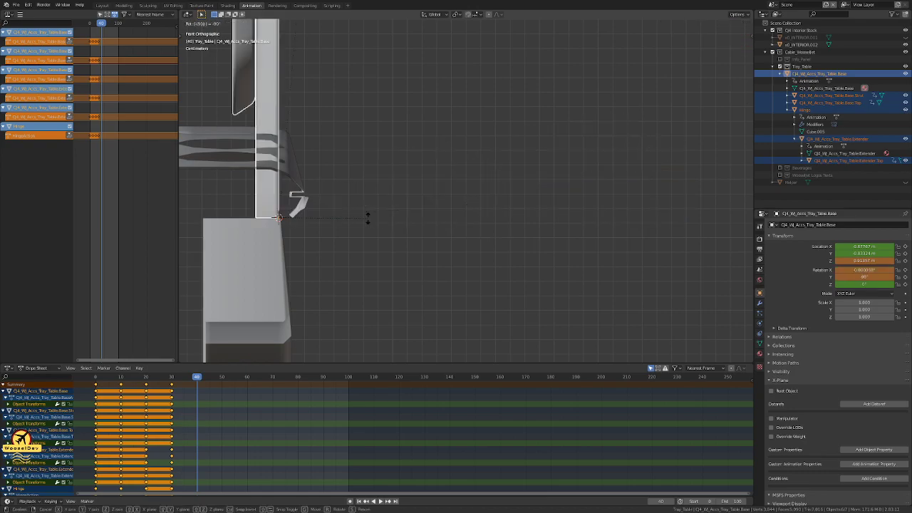
key("Return")
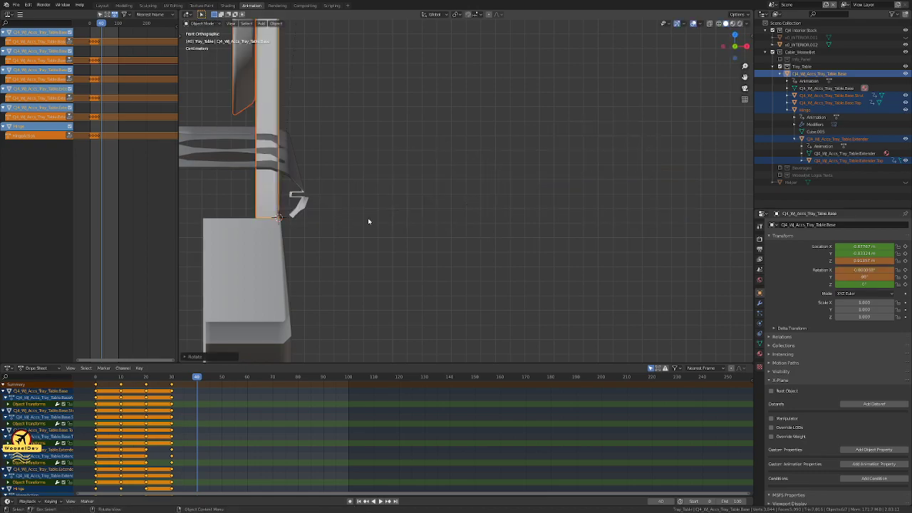
key("i")
left_click(368, 219)
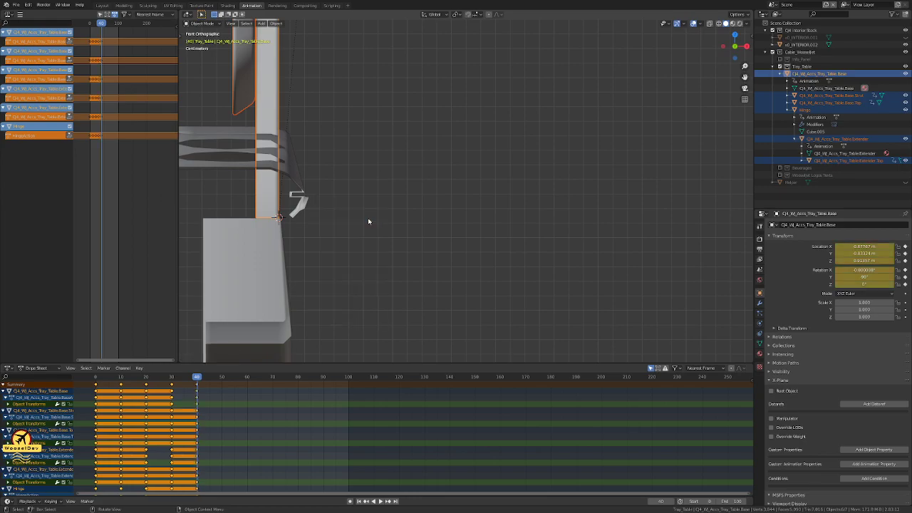
left_click(383, 209)
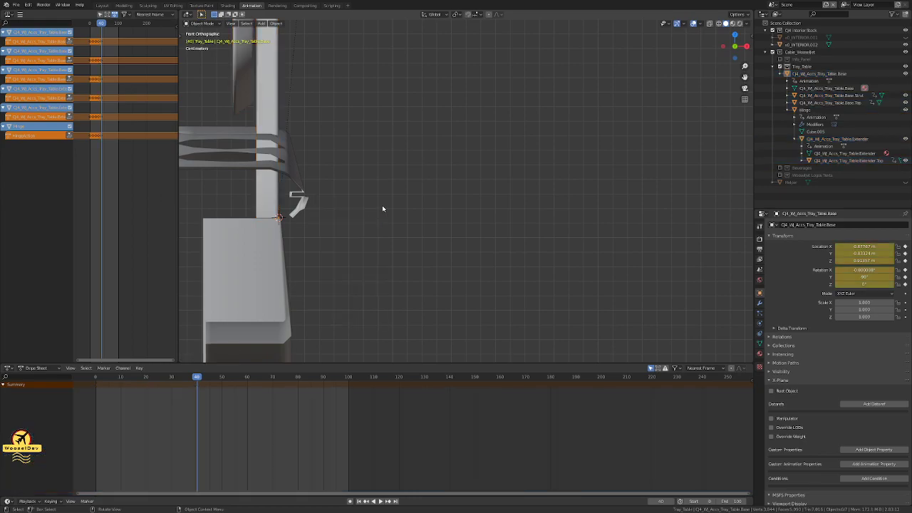
Step: Step back and forth between frames 30 and 40 to examine the tray table's folding motion
key("Left")
key("Left")
key("Left")
key("Left")
key("Left")
key("Left")
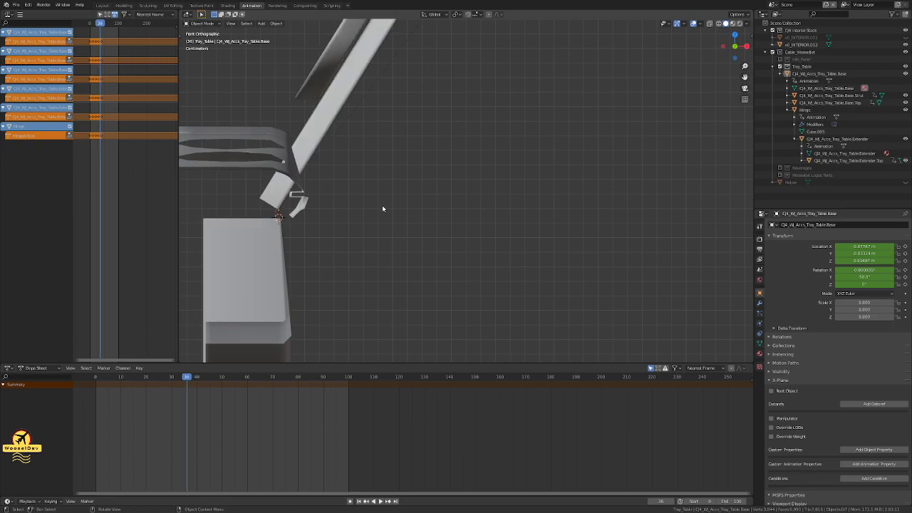
key("Left")
key("Left")
key("Left")
key("Left")
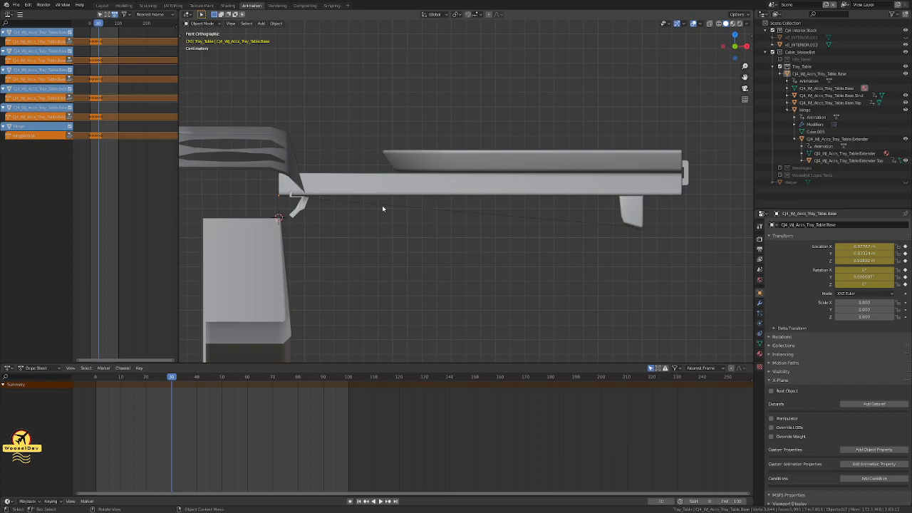
key("Right")
key("Right")
key("Right")
key("Right")
key("Right")
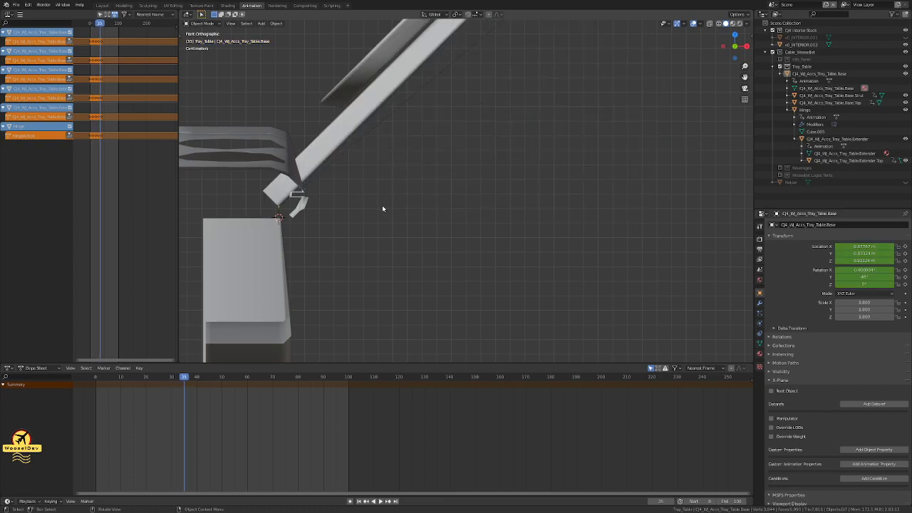
key("Right")
key("Right")
key("Right")
key("Right")
key("Right")
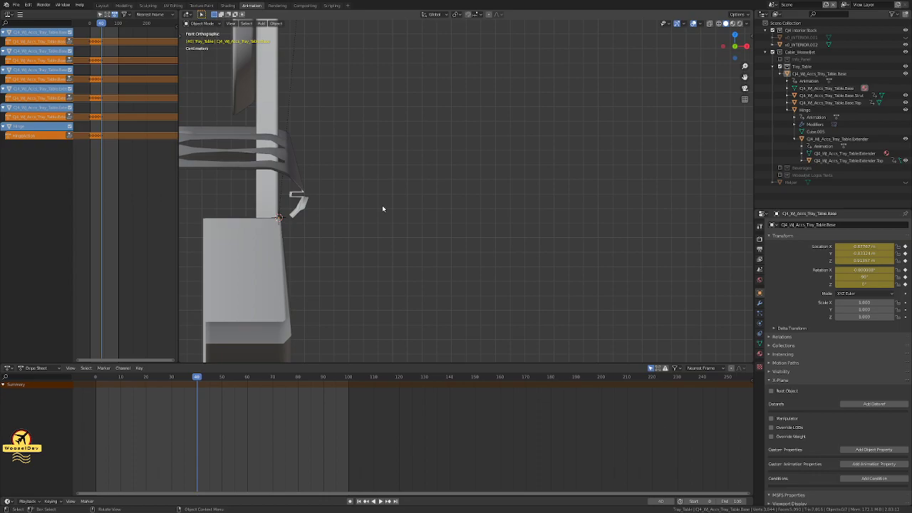
key("Left")
key("Left")
key("Left")
key("Left")
key("Left")
key("Left")
key("Left")
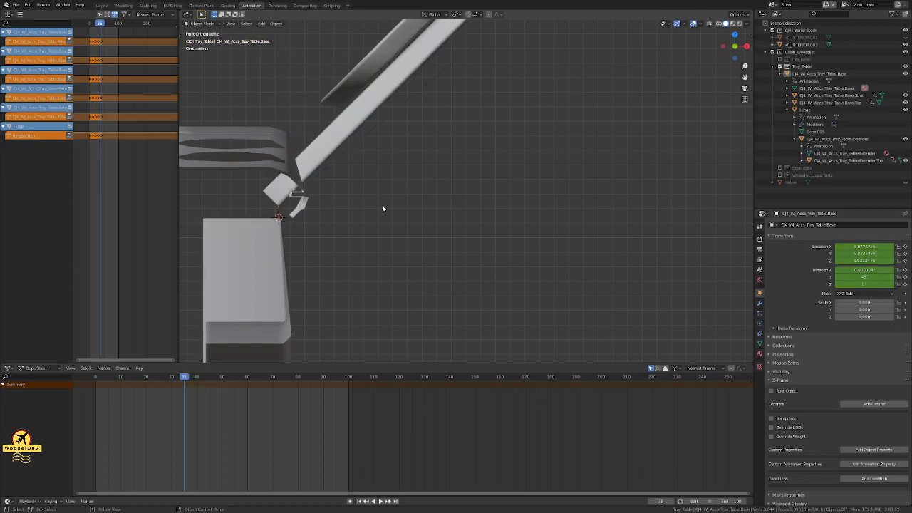
key("Left")
key("Left")
key("Left")
key("Right")
key("Right")
key("Right")
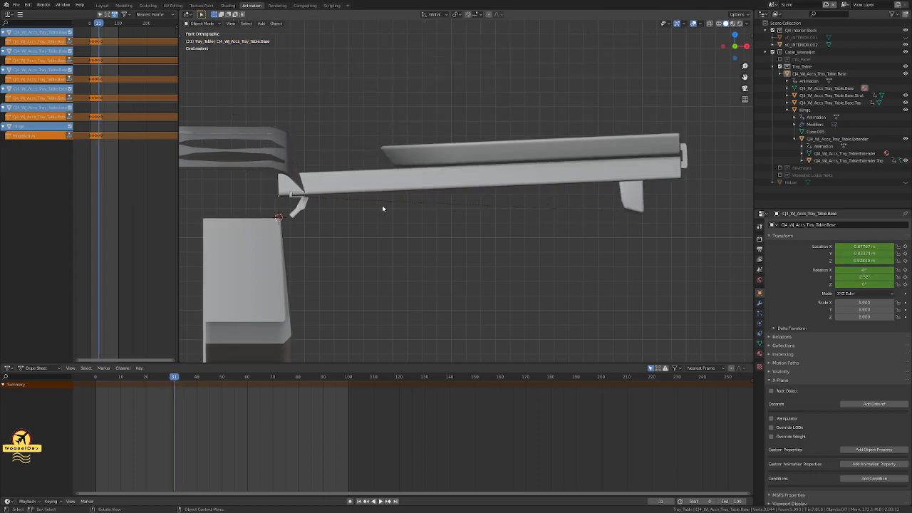
key("Right")
key("Right")
key("Right")
key("Right")
key("Right")
key("Right")
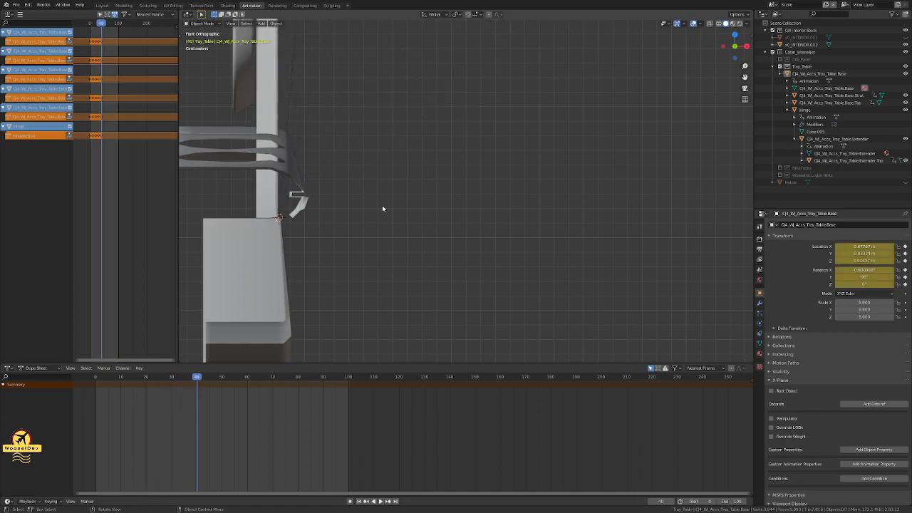
key("Left")
key("Left")
key("Left")
key("Left")
key("Left")
key("Left")
key("Left")
key("Left")
key("Left")
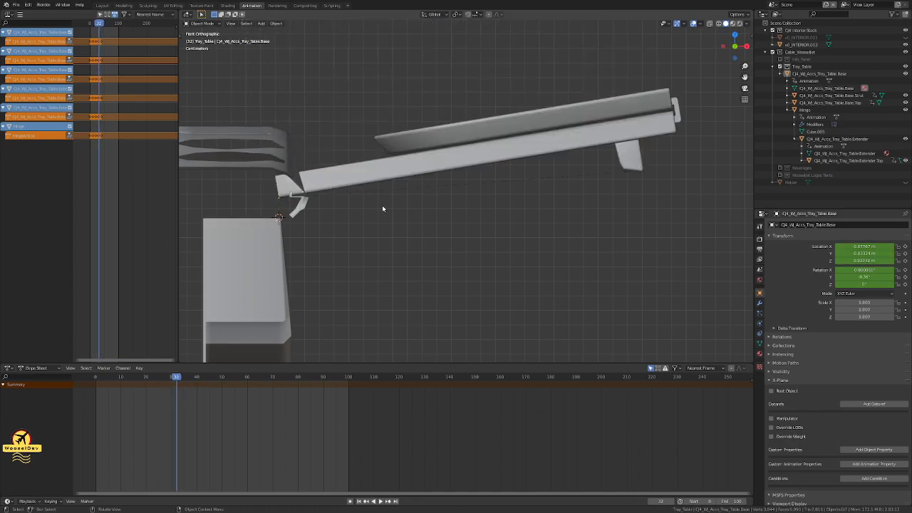
key("Right")
key("Right")
key("Right")
key("Right")
key("Right")
key("Right")
key("Right")
key("Right")
key("Right")
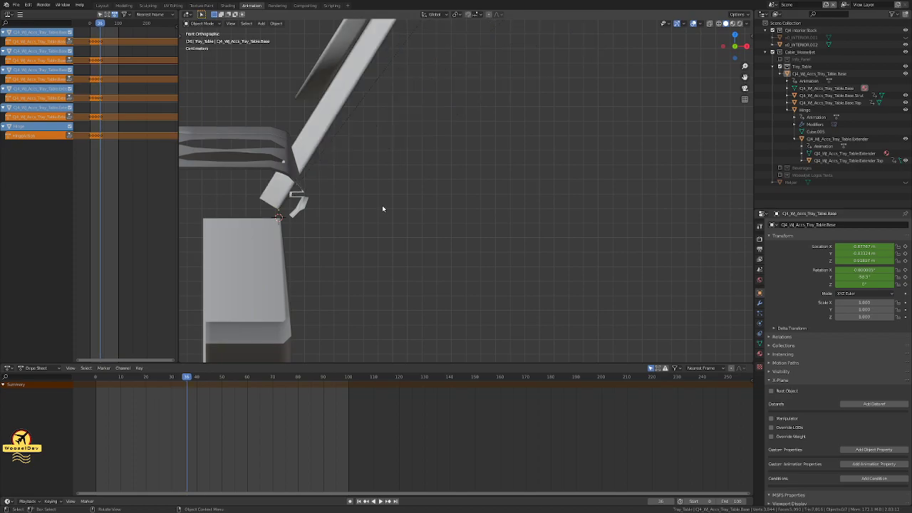
key("Right")
Step: Undo the frame 40 keyframes and the rotation of the tray table objects, then clear the selection
key("ctrl")
key("a")
key("alt+i")
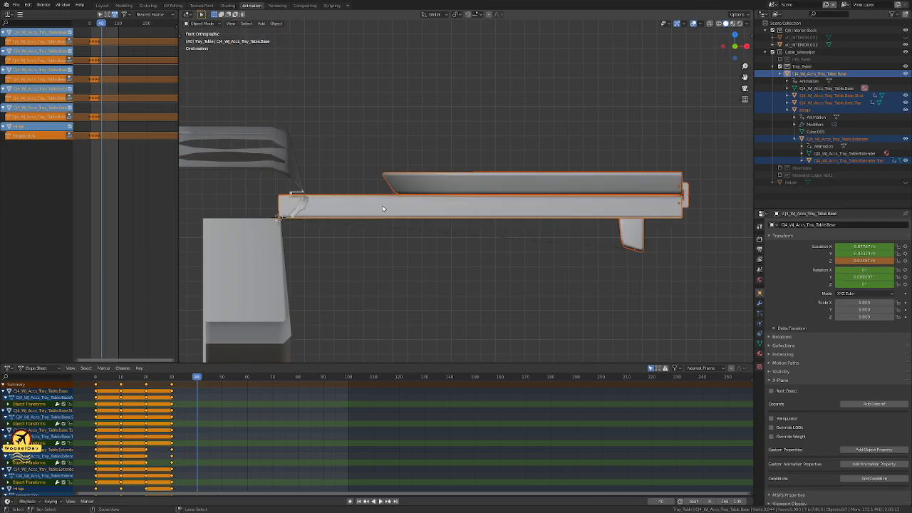
key("alt+a")
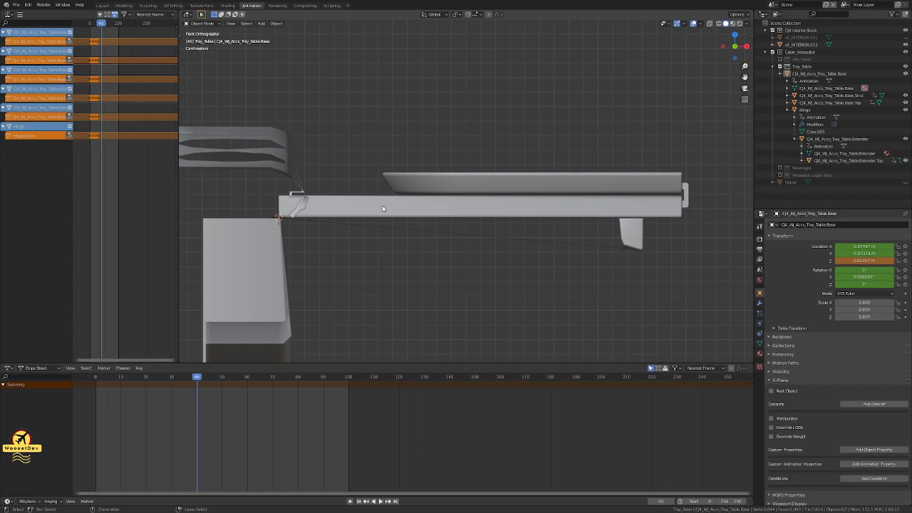
Step: Examine the tray table base and its pivot against the side ledge in perspective and front views
left_click(382, 208)
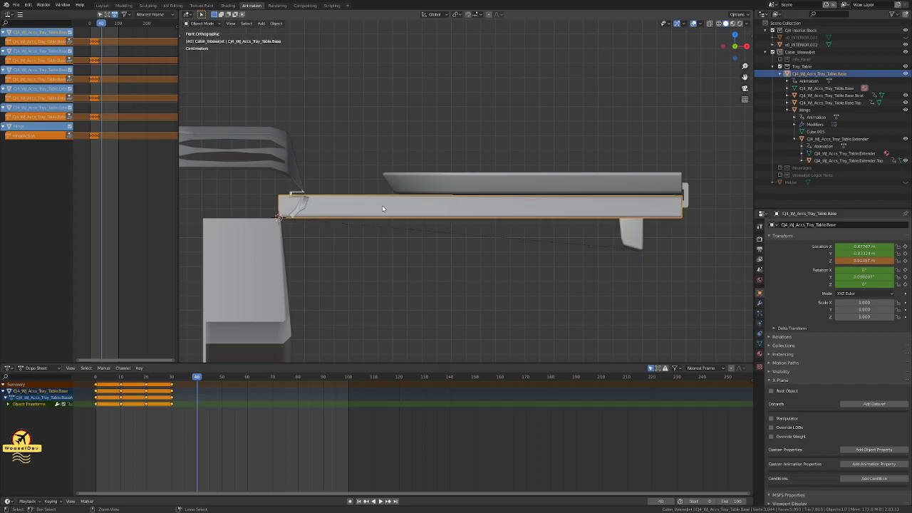
key("alt+a")
scroll(317, 227, "down", 1)
middle_click_drag(317, 227, 396, 226)
middle_click_drag(473, 222, 335, 227)
scroll(335, 226, "down", 5)
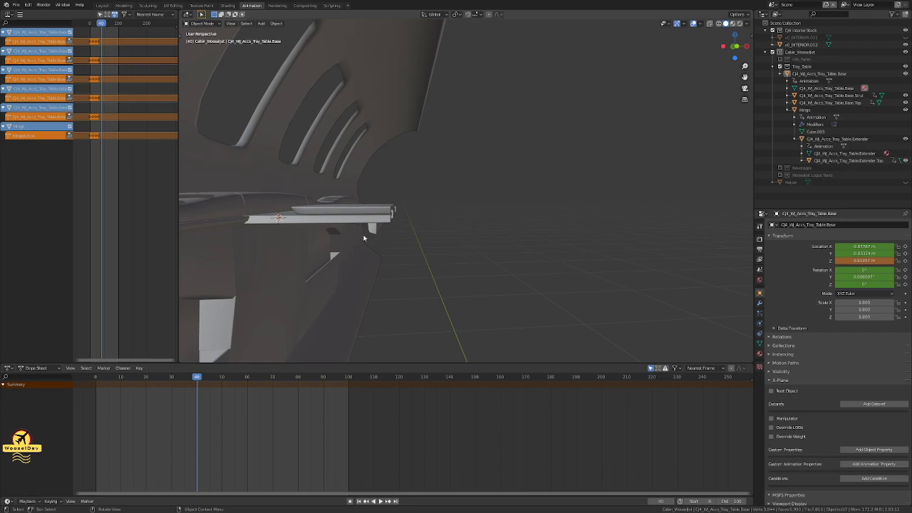
mouse_move(423, 251)
middle_mouse_down()
mouse_move(316, 238)
mouse_move(362, 238)
mouse_move(415, 256)
mouse_move(433, 242)
mouse_move(356, 252)
mouse_move(295, 243)
mouse_move(414, 249)
middle_mouse_up()
key("KP_1")
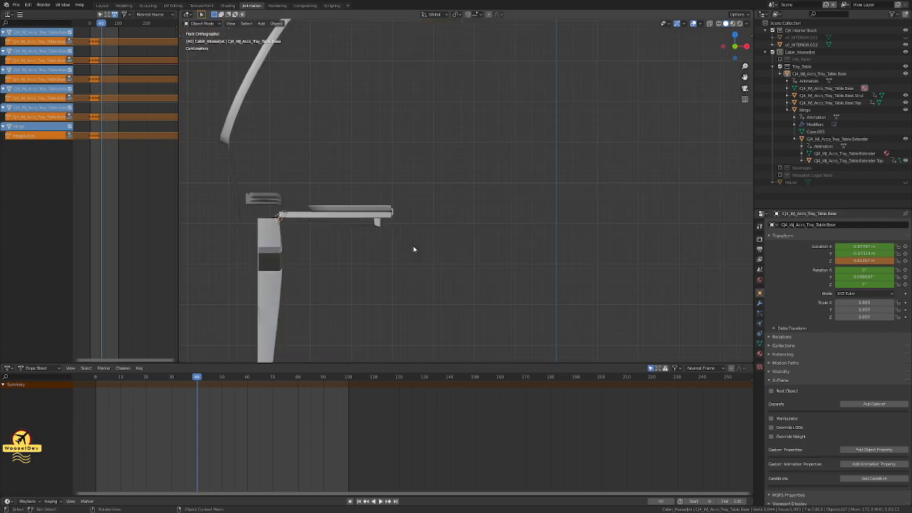
scroll(413, 250, "up", 7)
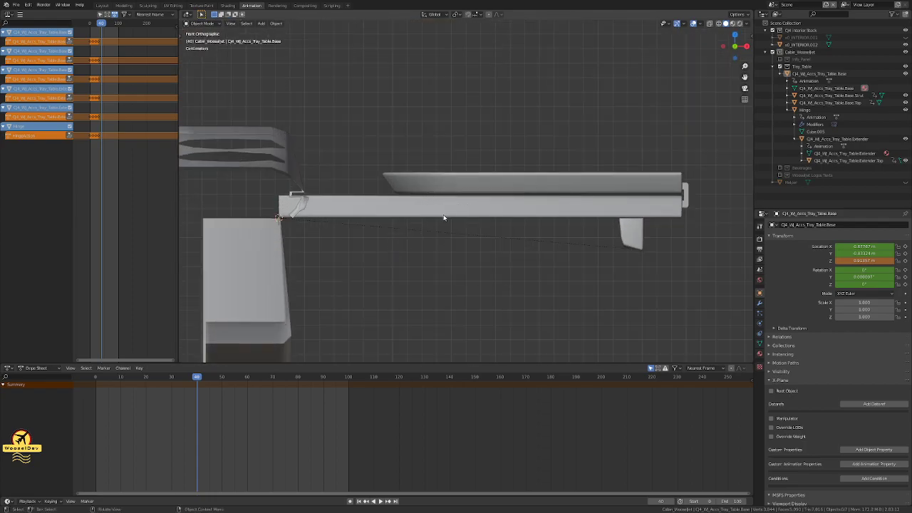
Step: Try to rotate only the tray table base by -90° and insert a LocRot keyframe at frame 40
left_click(388, 207)
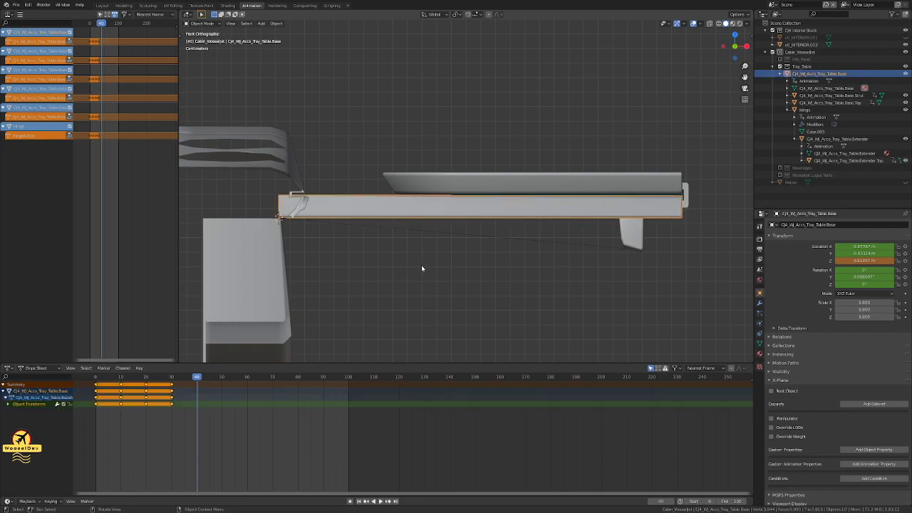
key("r")
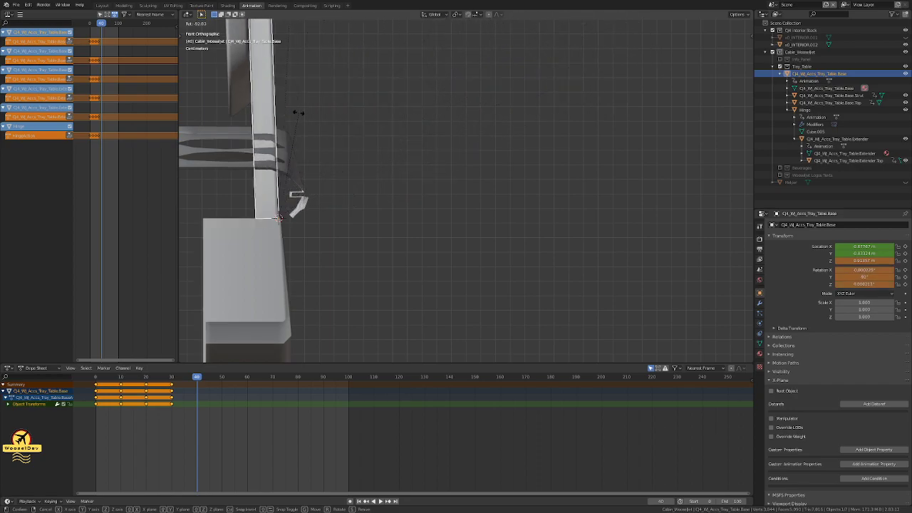
left_click(438, 220)
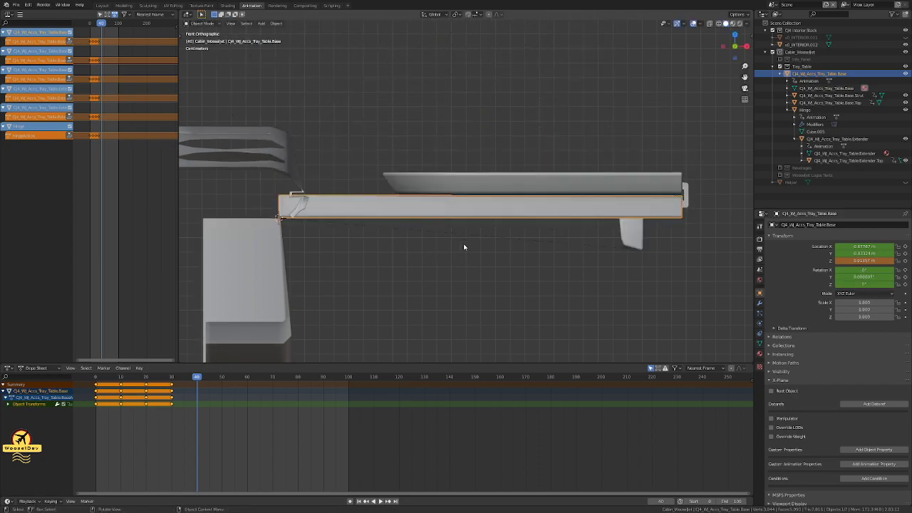
type("r-90")
key("Return")
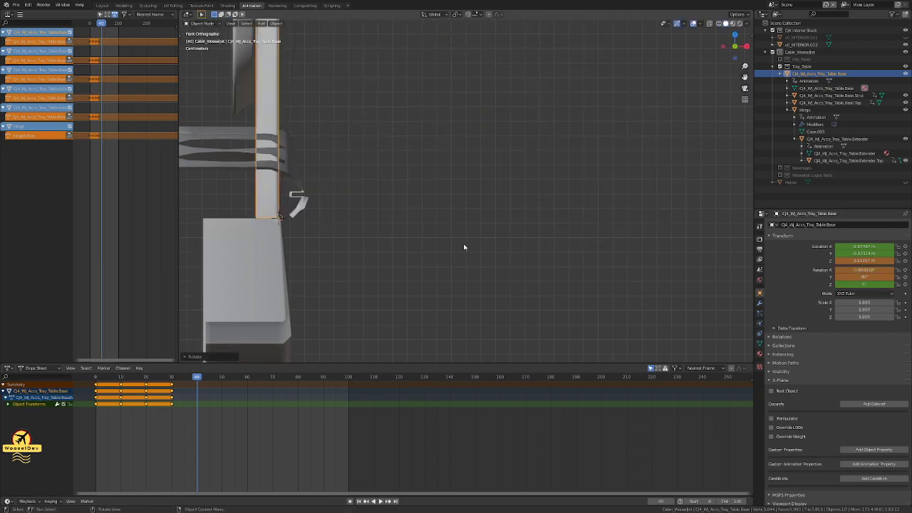
key("i")
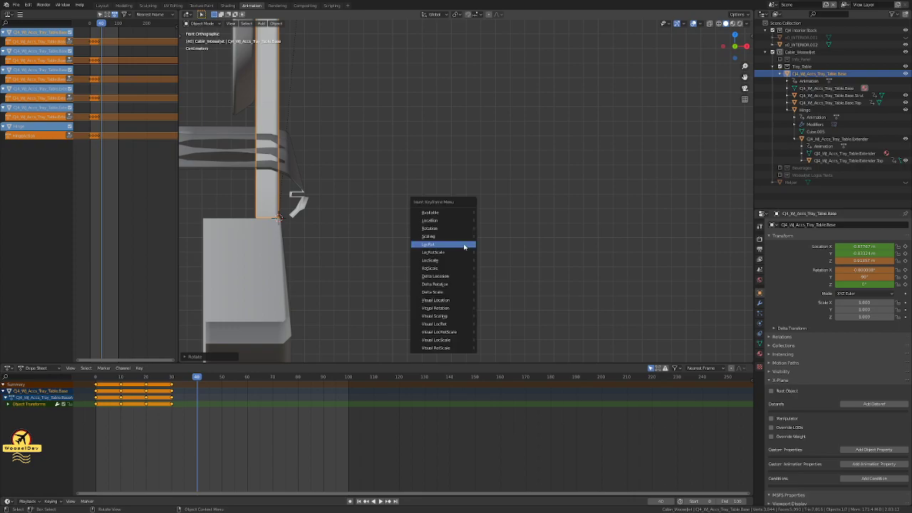
left_click(463, 246)
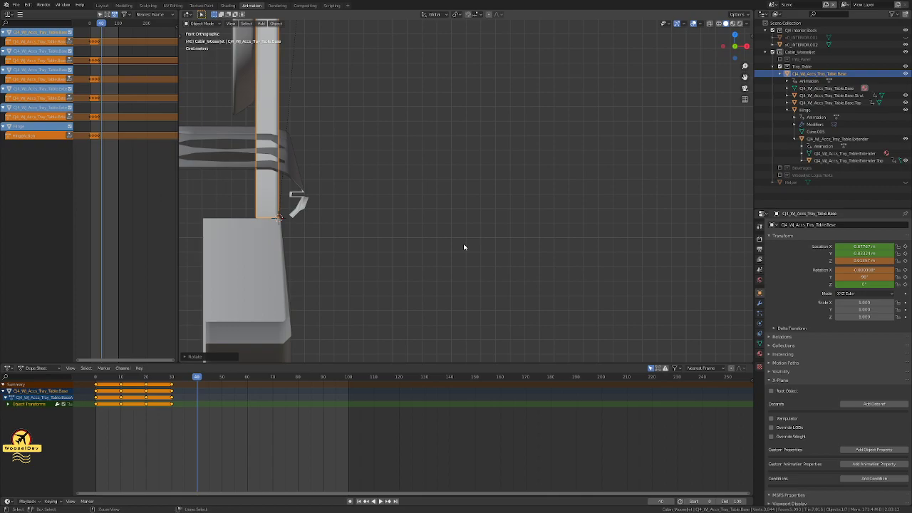
Step: Undo the keyframe and the rotation of the tray table base, then clear the selection
key("ctrl+z")
left_click(454, 263)
left_click_drag(719, 127, 656, 119)
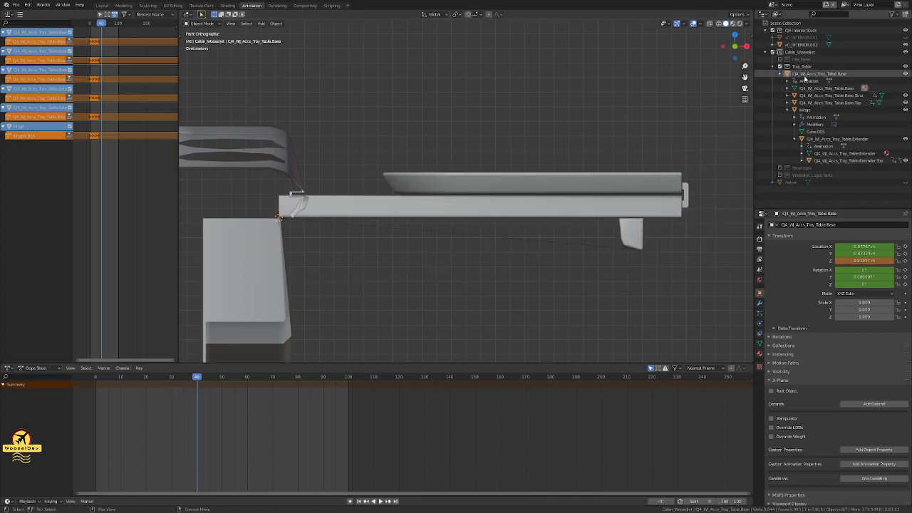
Step: Select all the objects in the Tray_Table collection
left_click(805, 74)
right_click(806, 74)
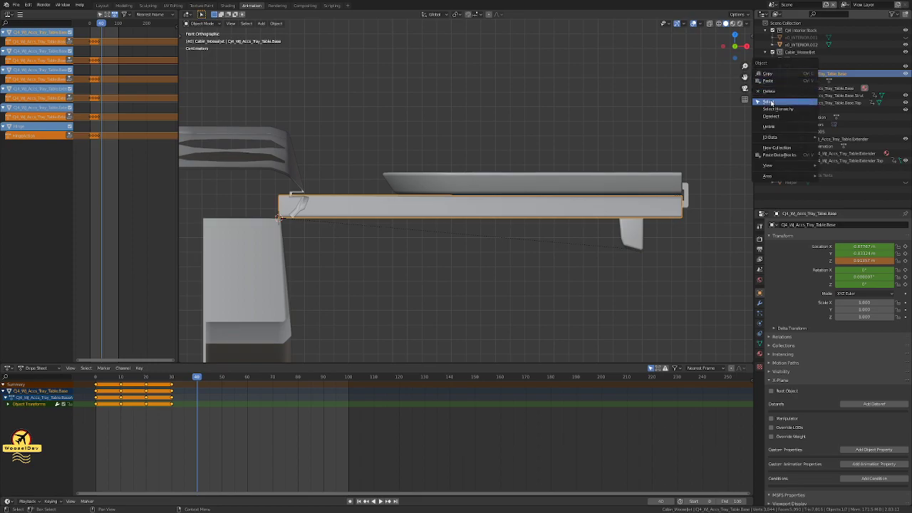
left_click(797, 67)
right_click(796, 69)
left_click(785, 80)
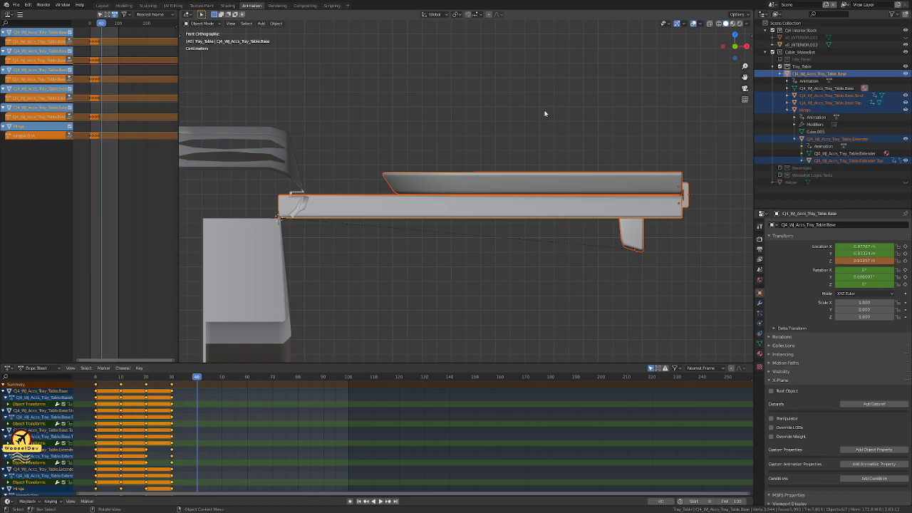
Step: Try to rotate the selected tray table objects by -90° in the front view and insert a Rotation keyframe at frame 40
type("r")
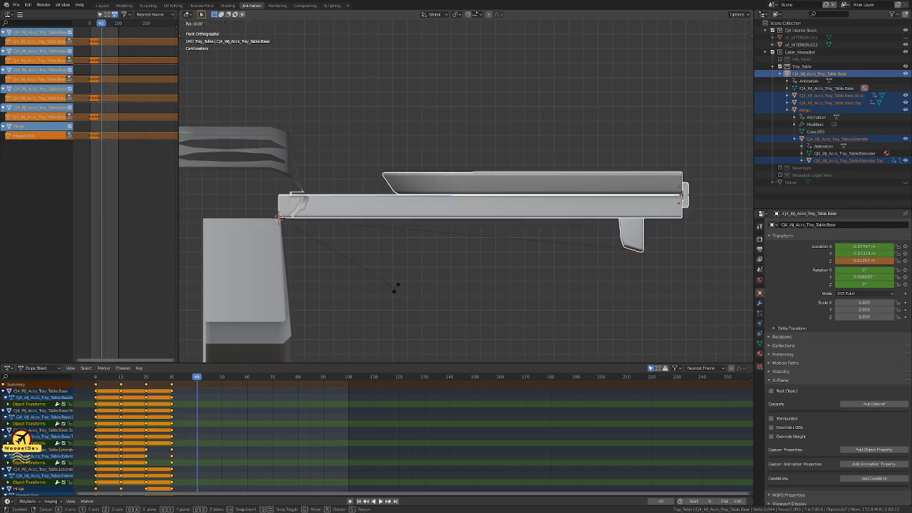
type("90|) = -90°")
key("Return")
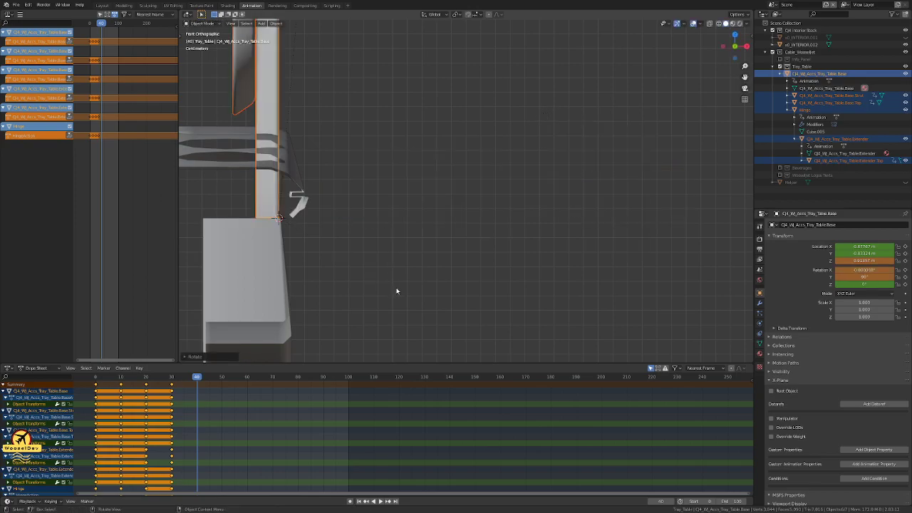
key("i")
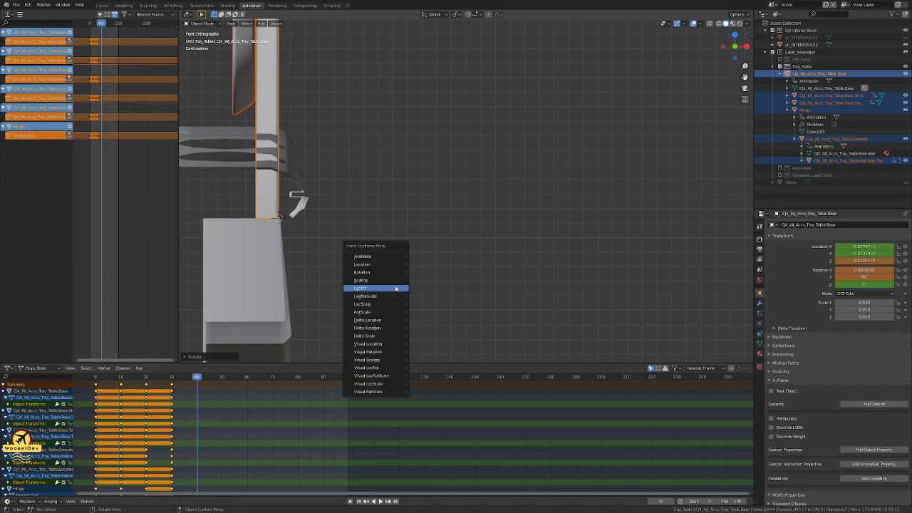
left_click(384, 273)
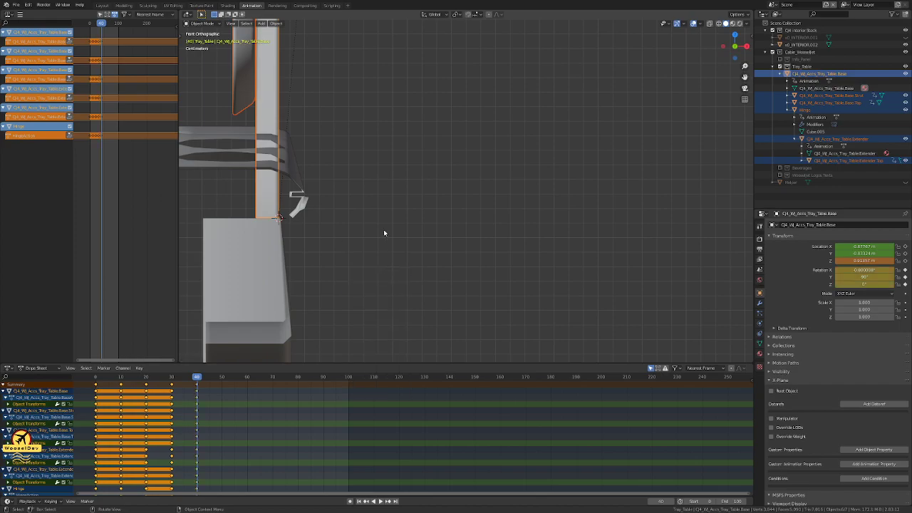
Step: Step back and forth between frames 30 and 40 to examine how the tray table objects move while folding
key("Left")
key("Left")
key("Left")
key("Right")
key("Right")
key("Right")
key("Left")
key("Left")
key("Left")
key("Left")
key("Left")
key("Left")
key("Left")
key("Left")
key("Left")
key("Right")
key("Right")
key("Right")
key("Right")
key("Right")
key("Right")
key("Right")
key("Left")
key("Left")
key("Left")
key("Left")
key("Left")
key("Left")
key("Left")
key("Right")
key("Right")
key("Left")
key("Left")
key("Left")
key("Right")
key("Right")
key("Right")
key("Right")
key("Right")
key("Right")
key("Right")
key("Right")
key("Right")
key("Right")
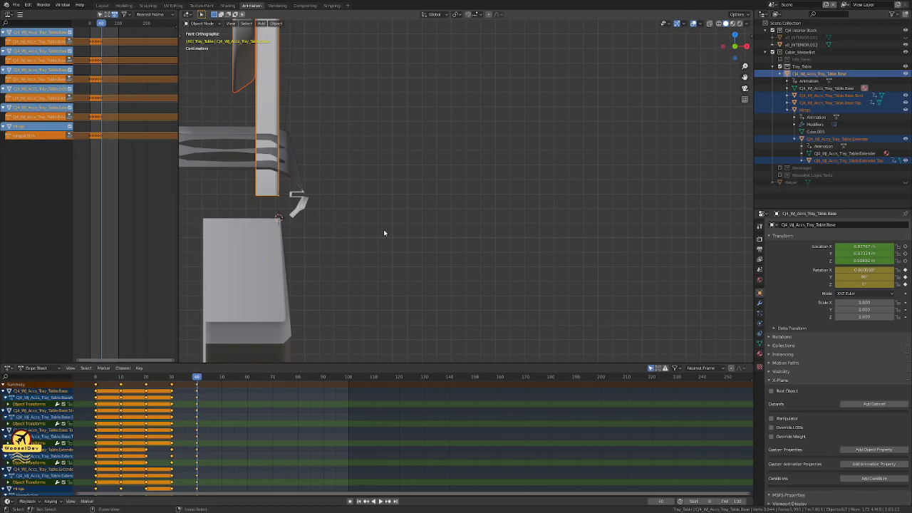
Step: Undo the Rotation keyframes and the rotation of the tray table objects, leaving only the base selected
key("ctrl+z")
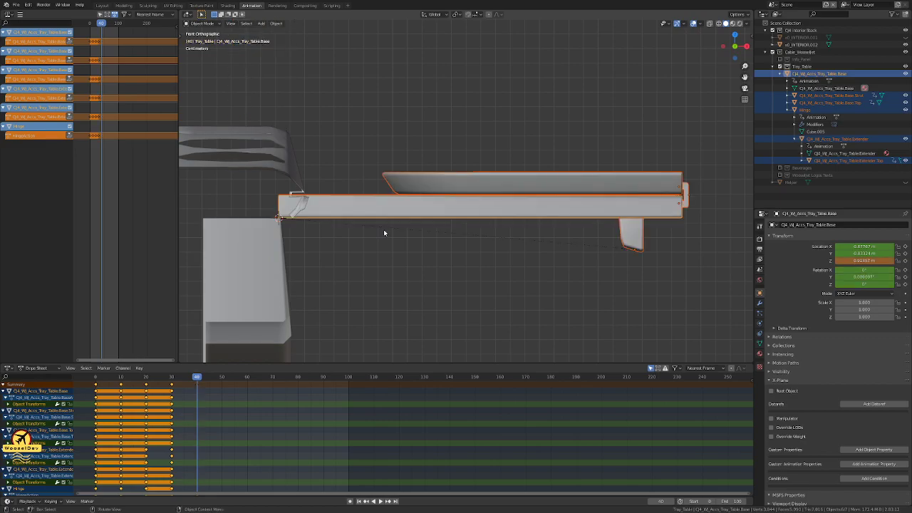
key("ctrl+z")
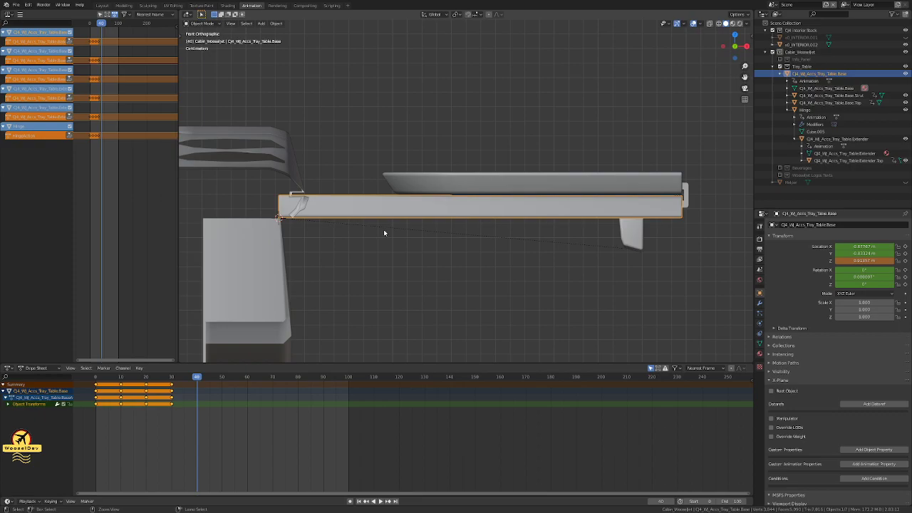
key("ctrl+z")
key("ctrl+shift+z")
Step: Examine the tray table base's mesh beside the side ledge in perspective and front views
key("KP_Decimal")
key("Tab")
middle_click_drag(356, 220, 278, 219)
scroll(277, 219, "down", 6)
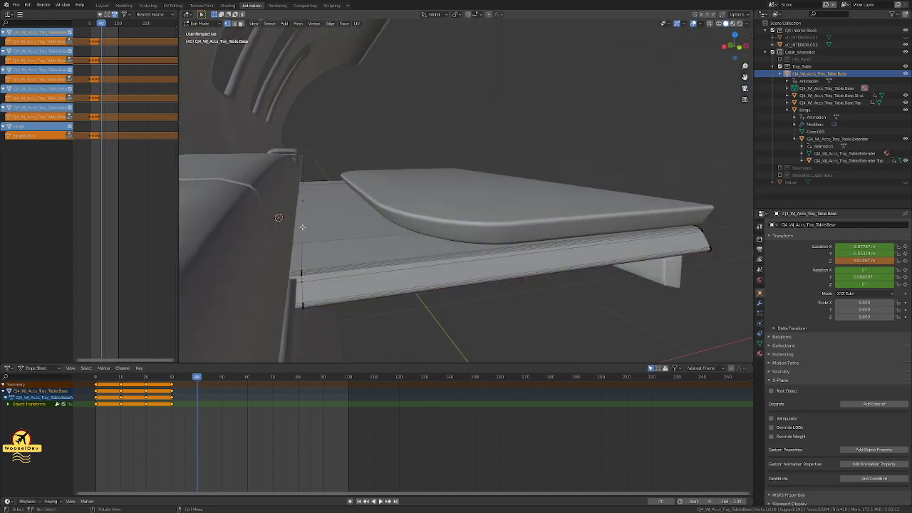
key("KP_1")
scroll(311, 227, "down", 4)
key("Tab")
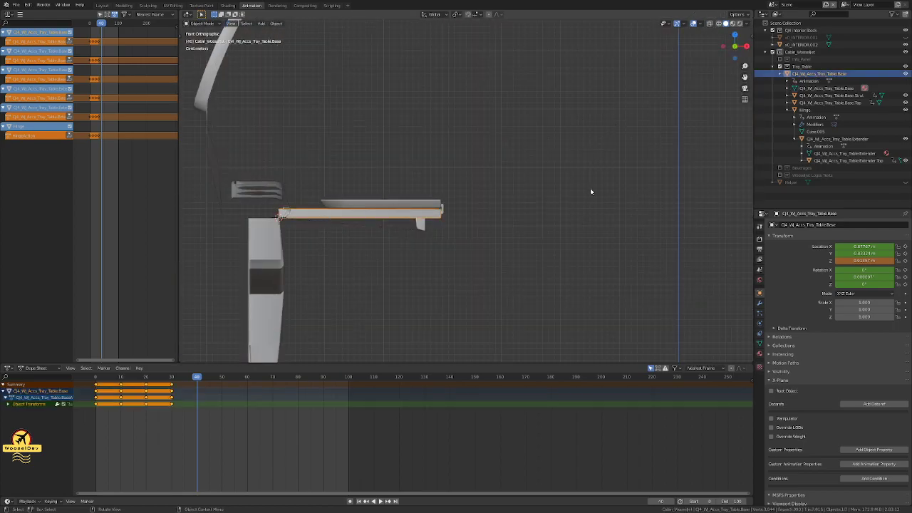
Step: Show the transform values beside the model and try a free rotation of the tray table base
key("n")
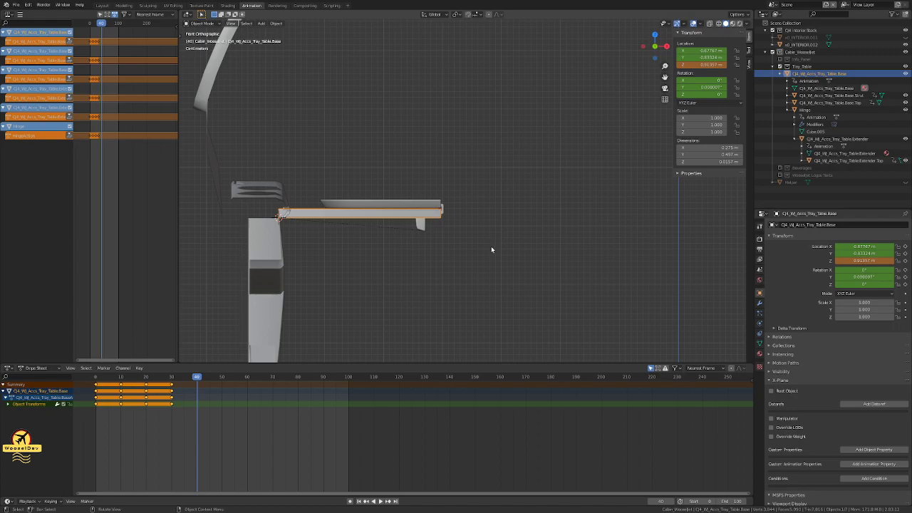
left_click(460, 275)
scroll(406, 247, "up", 3)
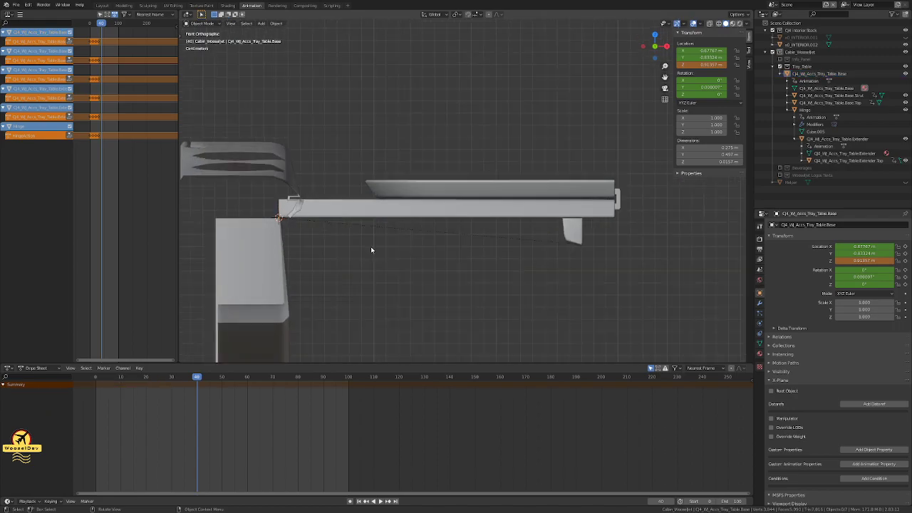
left_click(570, 217)
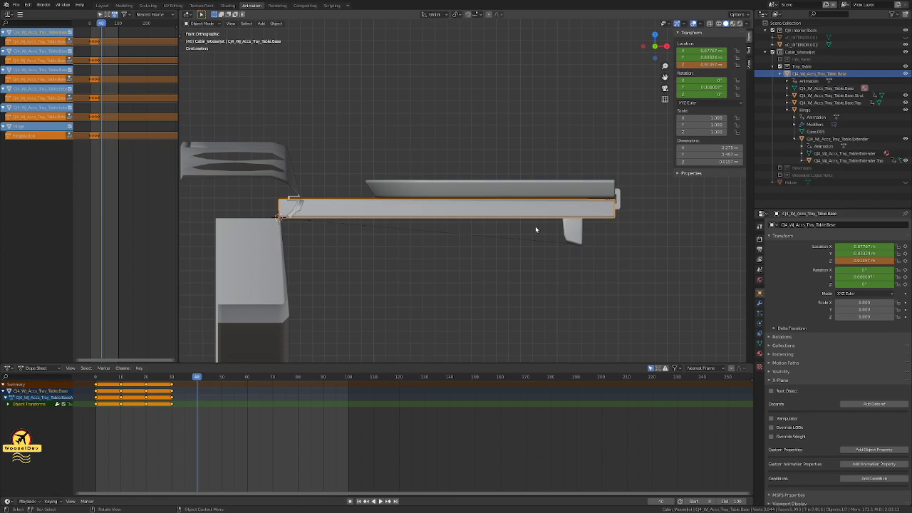
key("r")
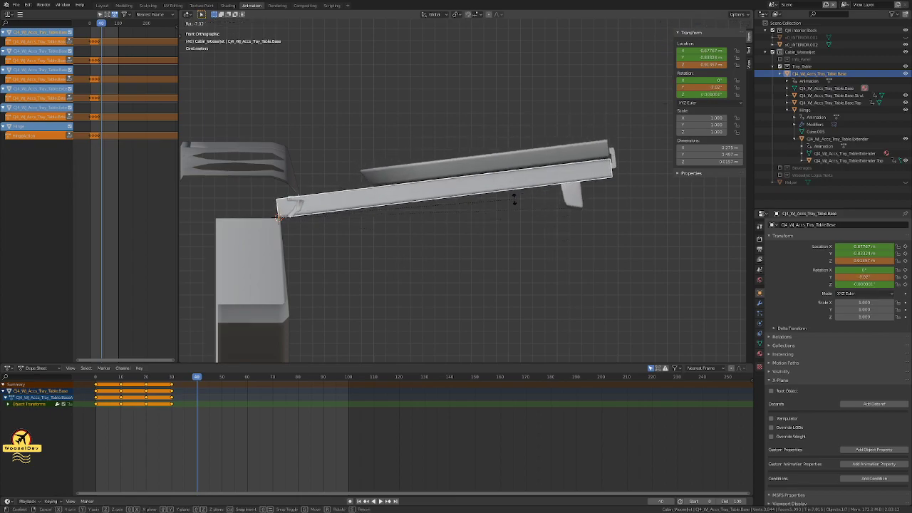
key("Escape")
Step: Set the pivot point to 3D Cursor and rotate the tray table base 90° upright about the Y axis
left_click(455, 14)
left_click(477, 30)
scroll(400, 156, "up", 2)
scroll(400, 157, "down", 2)
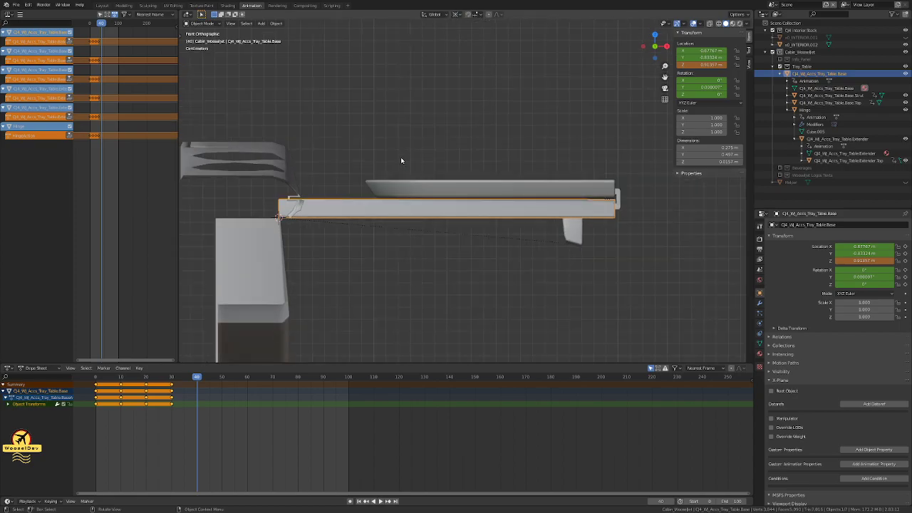
type("ry90")
key("Return")
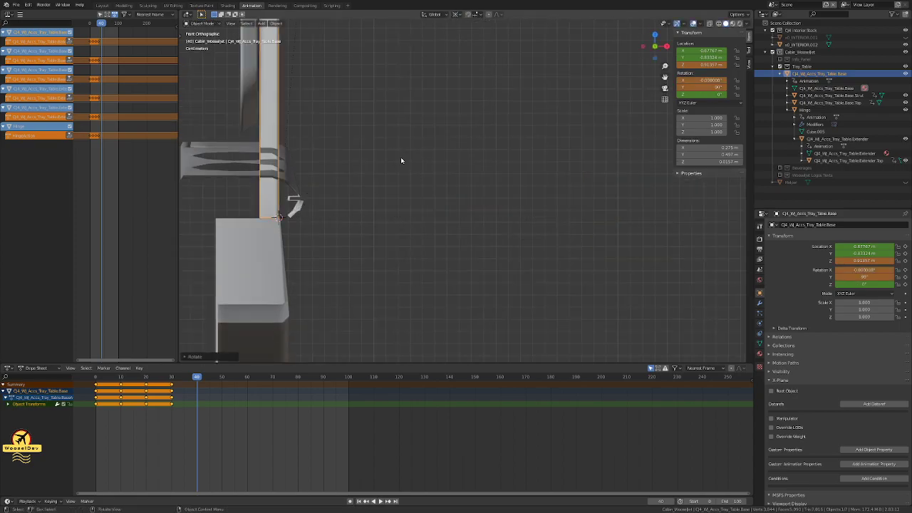
Step: Insert a Rotation keyframe for the upright tray table base at frame 40
key("i")
left_click(401, 157)
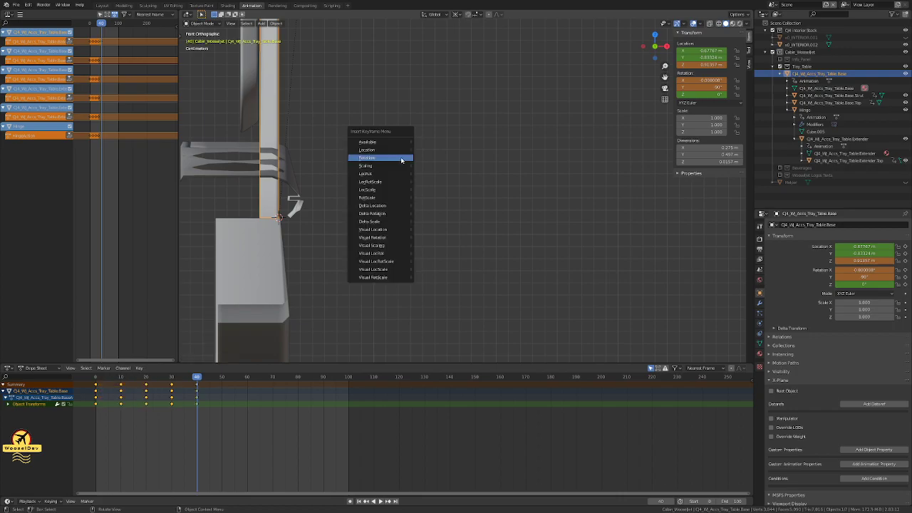
key("i")
left_click(400, 157)
key("i")
left_click(401, 158)
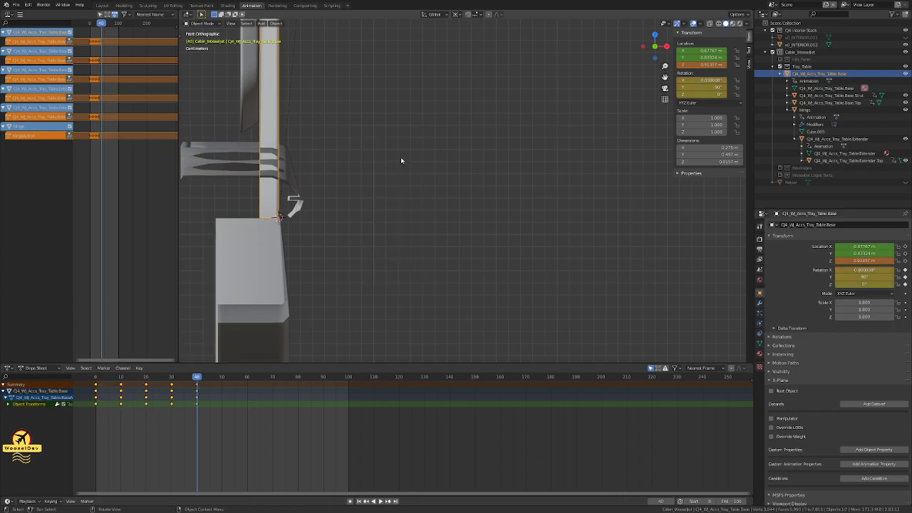
Step: Step between frames 37 and 40 to check the base's fold around the 3D cursor
key("Left")
key("Left")
key("Left")
key("Right")
key("Right")
key("Right")
key("Left")
key("Right")
key("Left")
key("Left")
key("Left")
key("Right")
key("Right")
key("Right")
key("Left")
key("Right")
key("Left")
key("Left")
key("Left")
key("Right")
key("Right")
key("Right")
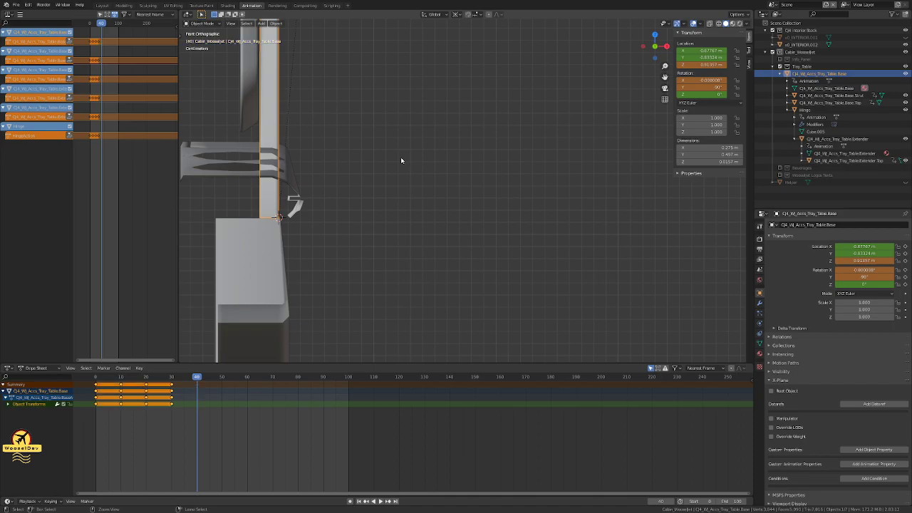
Step: Undo the keyframe and rotation of the tray table base, clear the selection and set the pivot point back to Median Point
key("ctrl+z")
left_click(425, 282)
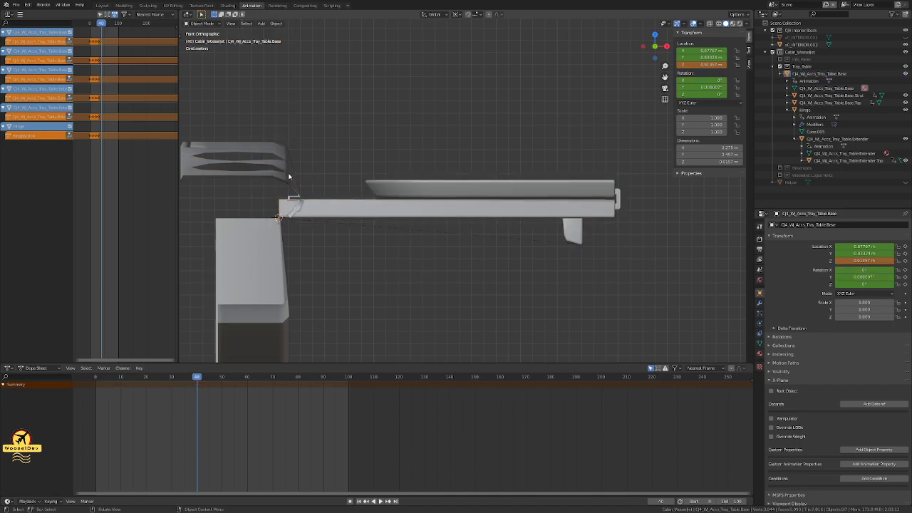
scroll(295, 170, "up", 5)
middle_click_drag(294, 171, 491, 25)
left_click(459, 15)
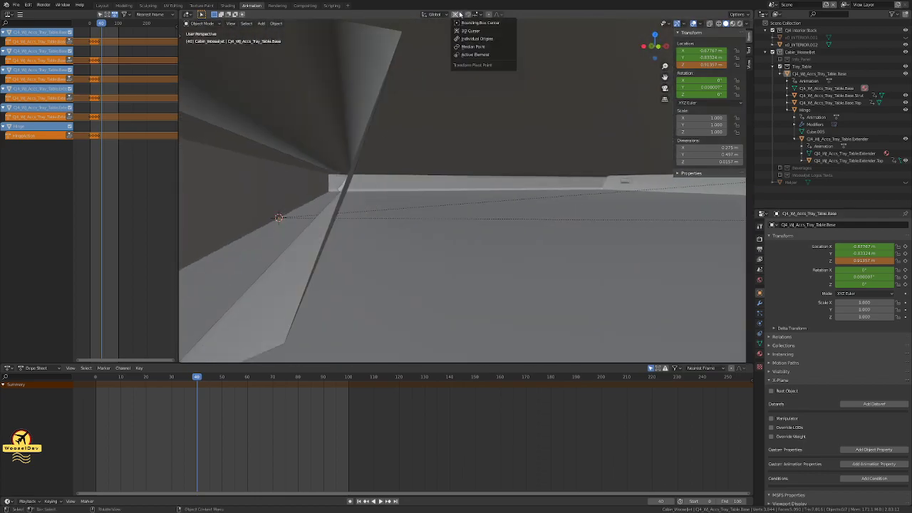
left_click(487, 47)
Step: Snap the 3D cursor to the selected geometry of the tray table base's mesh, then clear the mesh selection
scroll(440, 139, "down", 4)
middle_click_drag(441, 140, 461, 274)
key("KP_1")
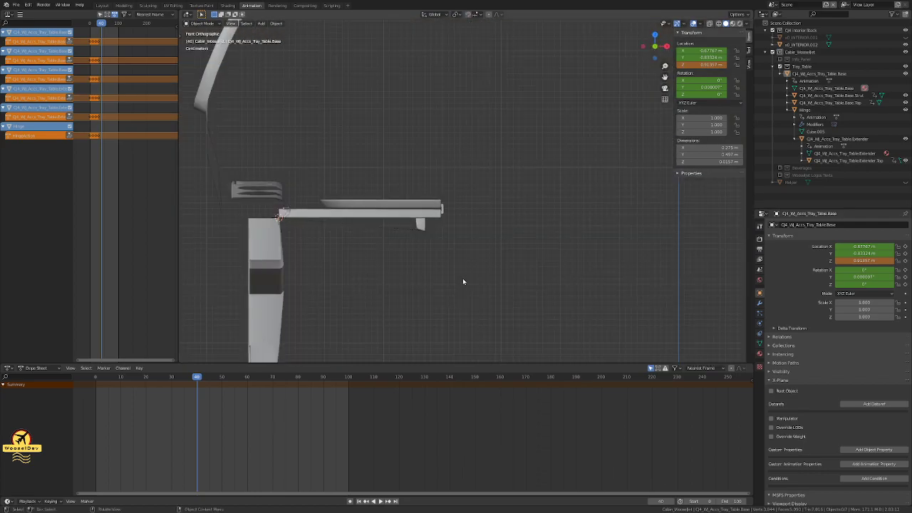
scroll(288, 248, "up", 2)
left_click(344, 199)
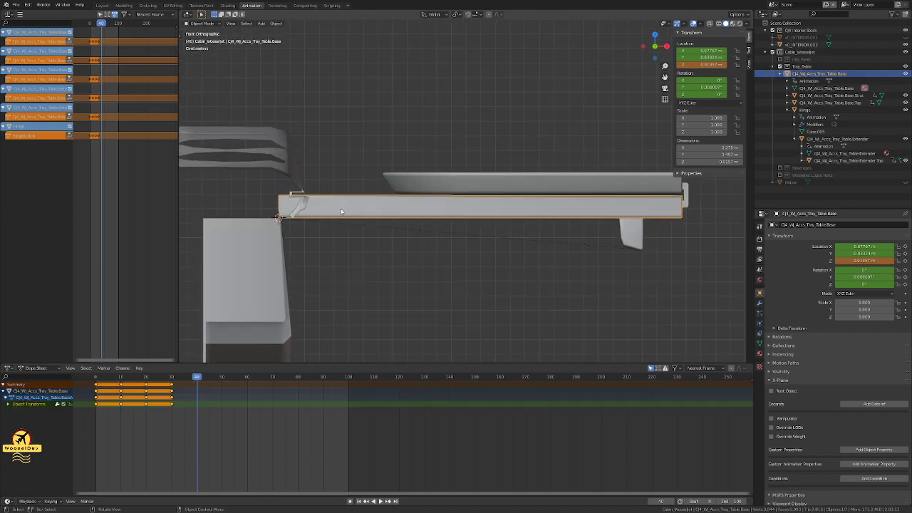
key("Tab")
middle_click_drag(339, 212, 326, 185)
scroll(355, 190, "up", 3)
scroll(339, 189, "down", 3)
key("shift+s")
left_click(327, 219)
key("alt+a")
key("Tab")
Step: Examine the tray table base and its origin against the side ledge from several angles
left_click(343, 246)
left_click(336, 237)
middle_click_drag(336, 237, 363, 250)
key("Tab")
left_click_drag(324, 284, 324, 282)
middle_click_drag(325, 282, 324, 272)
middle_click_drag(499, 153, 522, 198)
scroll(544, 194, "up", 8)
key("Tab")
scroll(522, 197, "down", 8)
Step: Merge all vertices of the tray table base's mesh by distance
key("Tab")
key("a")
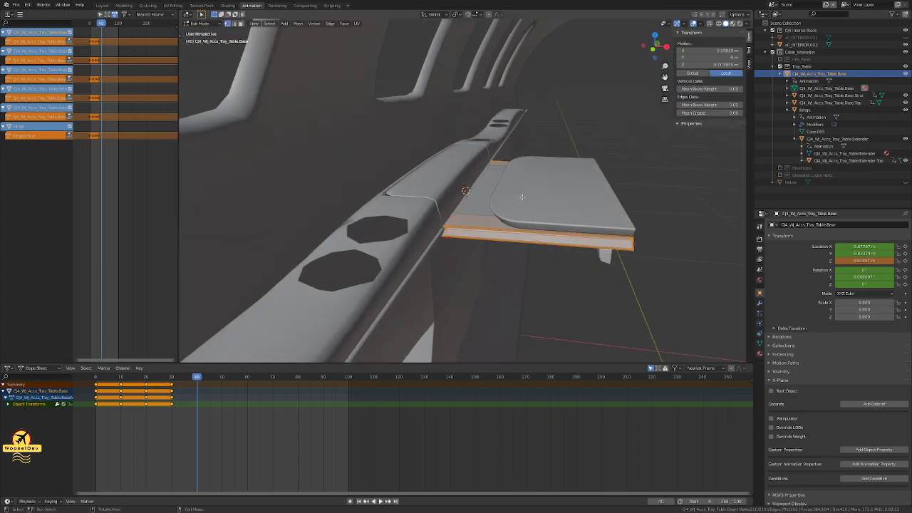
left_click(299, 24)
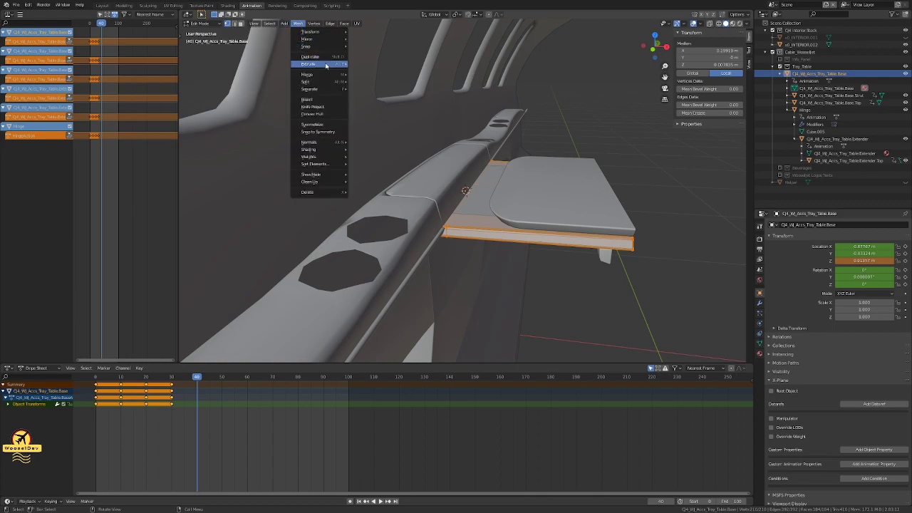
mouse_move(328, 75)
left_click(373, 101)
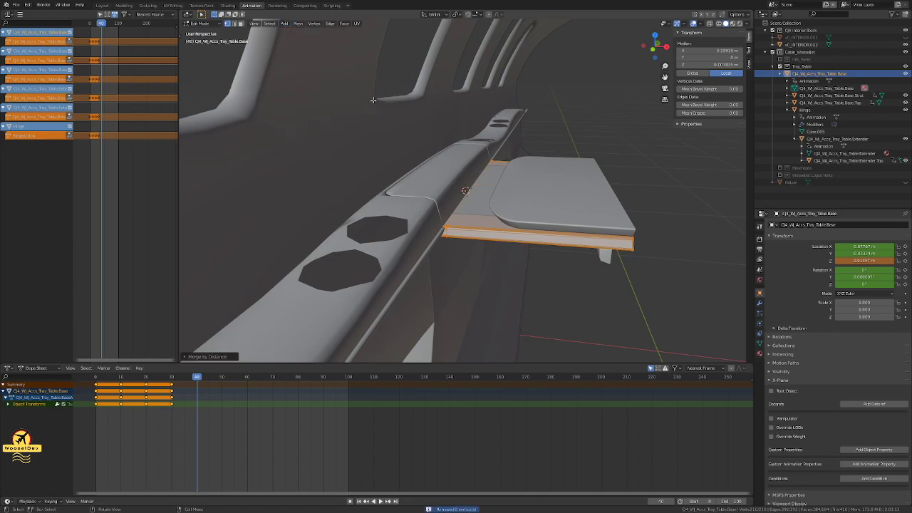
key("Tab")
Step: Snap the 3D cursor to the middle vertex on the lower hinge-side edge of the tray table base's mesh
key("KP_Decimal")
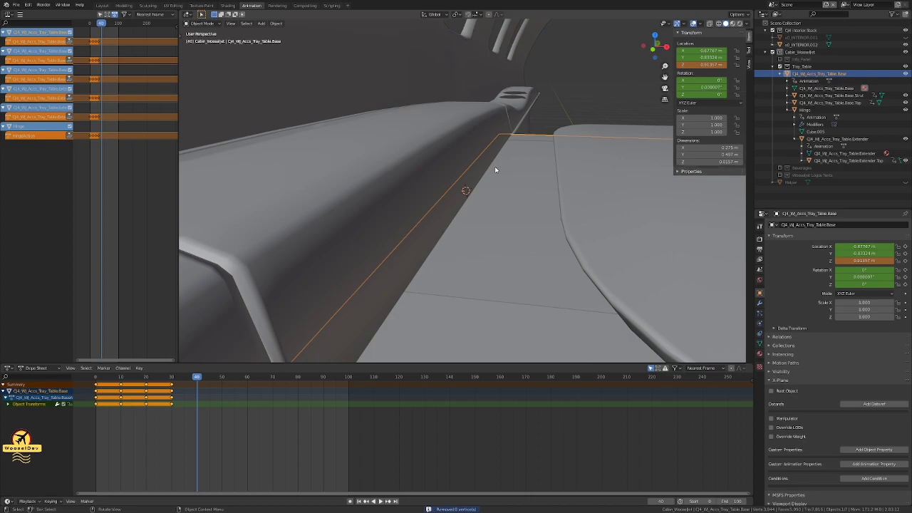
scroll(513, 162, "up", 3)
scroll(512, 152, "down", 5)
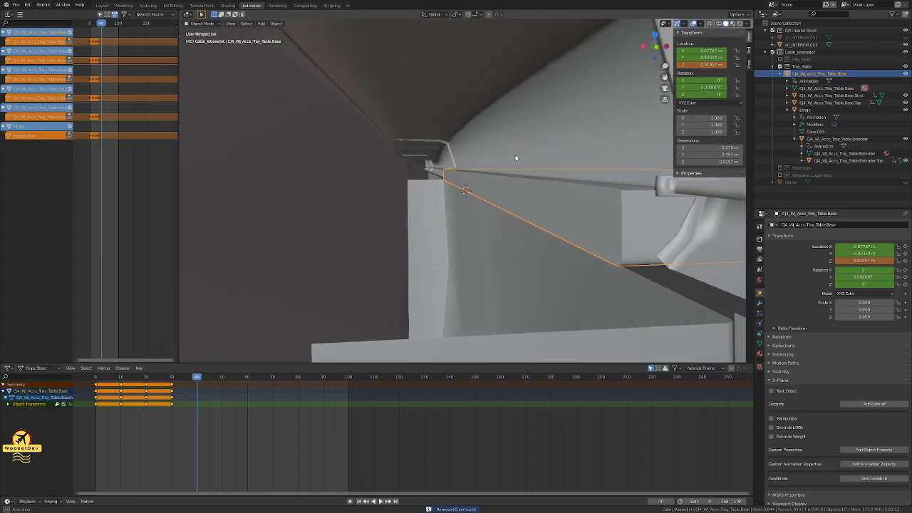
scroll(505, 155, "up", 1)
mouse_move(505, 156)
middle_mouse_down()
mouse_move(509, 139)
mouse_move(494, 152)
middle_mouse_up()
scroll(512, 153, "up", 3)
key("Tab")
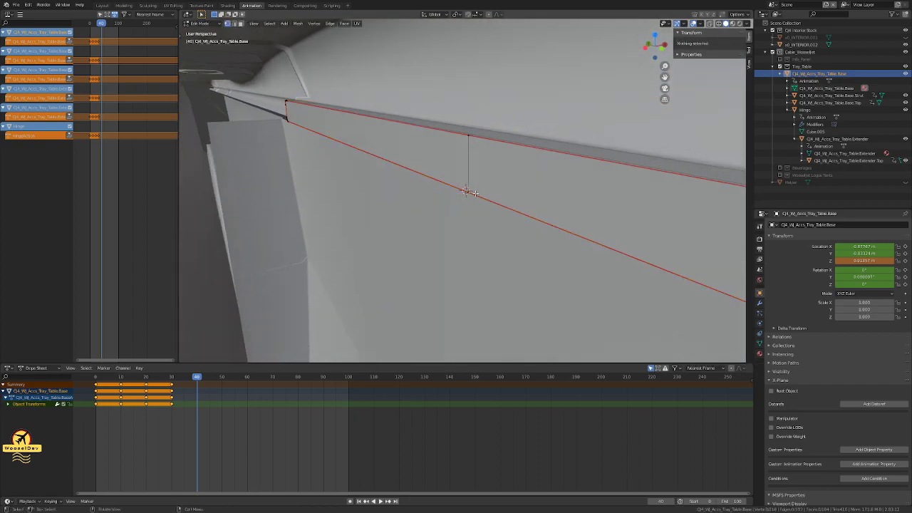
middle_click_drag(484, 167, 530, 107)
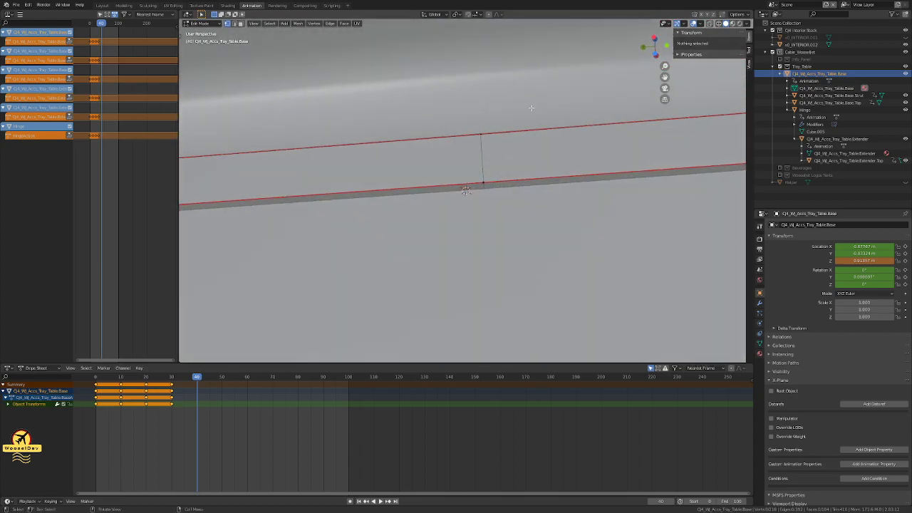
left_click(482, 183)
key("shift+s")
left_click(501, 207)
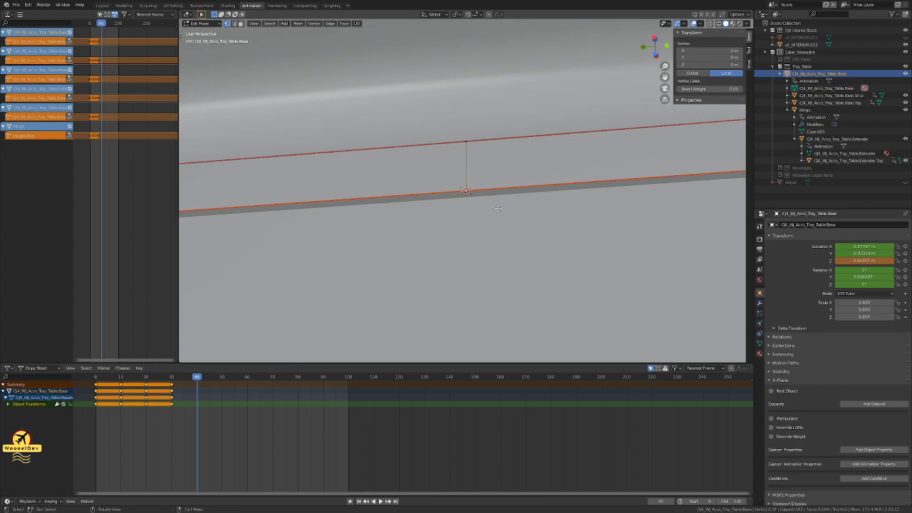
Step: Reselect the middle vertex on the tray table base's lower hinge-side edge and snap the 3D cursor to it
scroll(499, 192, "up", 5)
mouse_move(497, 180)
middle_mouse_down()
mouse_move(505, 176)
mouse_move(484, 181)
mouse_move(532, 186)
mouse_move(550, 210)
mouse_move(584, 224)
mouse_move(529, 175)
mouse_move(541, 161)
mouse_move(451, 163)
mouse_move(432, 182)
mouse_move(431, 169)
mouse_move(377, 190)
mouse_move(409, 205)
mouse_move(477, 198)
mouse_move(536, 204)
mouse_move(385, 207)
mouse_move(468, 193)
mouse_move(460, 187)
mouse_move(473, 147)
mouse_move(466, 150)
mouse_move(476, 151)
mouse_move(477, 107)
mouse_move(473, 131)
mouse_move(484, 153)
mouse_move(538, 177)
mouse_move(505, 175)
mouse_move(418, 70)
middle_mouse_up()
key("z")
left_click(471, 185)
left_click(387, 209)
left_click(467, 189)
key("shift+s")
left_click(489, 162)
Step: Return to object mode, set the tray table base's origin to the 3D cursor, and clear the selection
key("Tab")
scroll(562, 178, "down", 5)
left_click(277, 24)
mouse_move(292, 40)
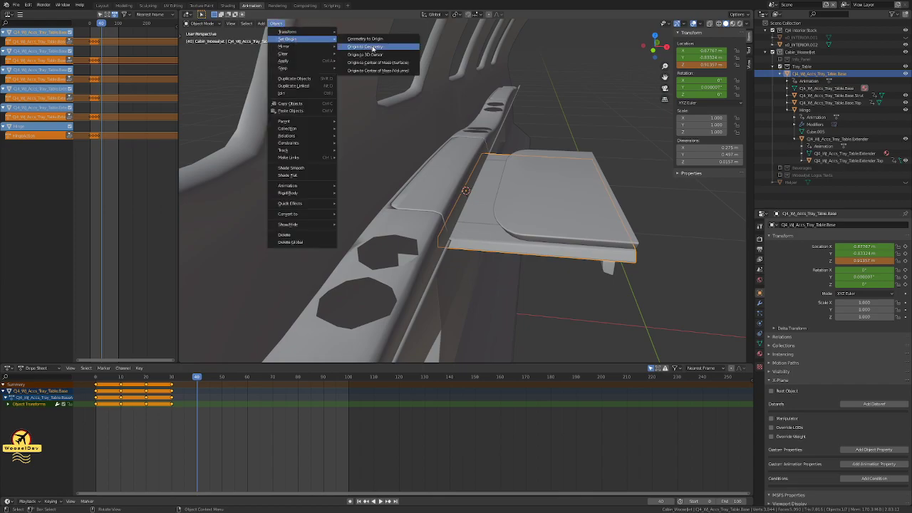
left_click(383, 57)
left_click(661, 208)
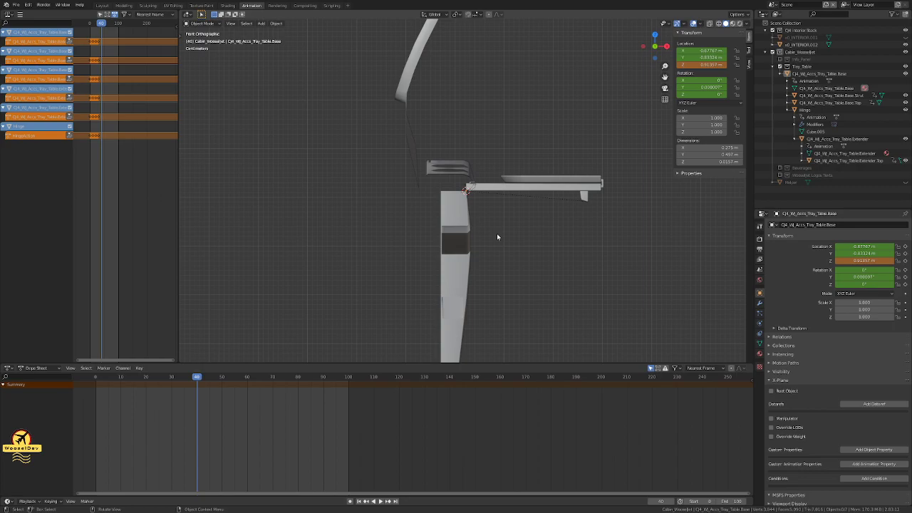
Step: Rotate the tray table base by -90° in front view and insert a rotation keyframe at frame 40
scroll(509, 157, "up", 10)
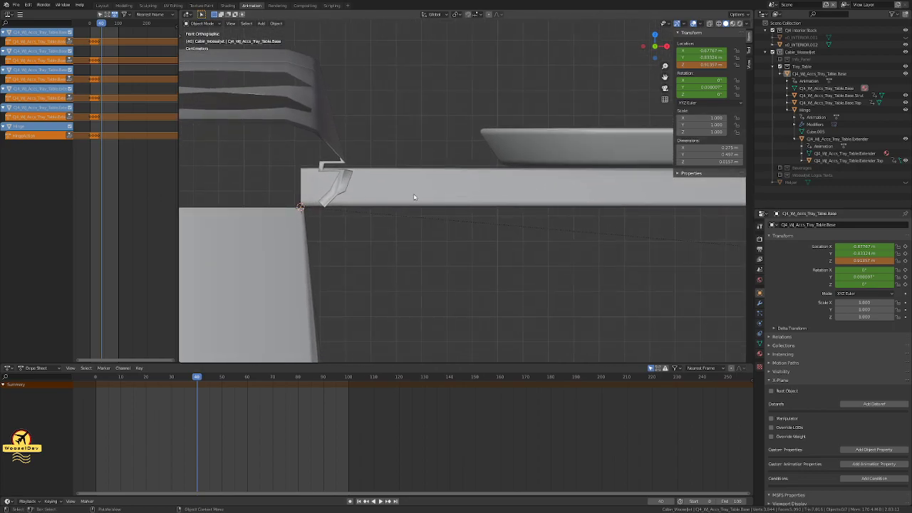
left_click(442, 191)
scroll(442, 248, "down", 1)
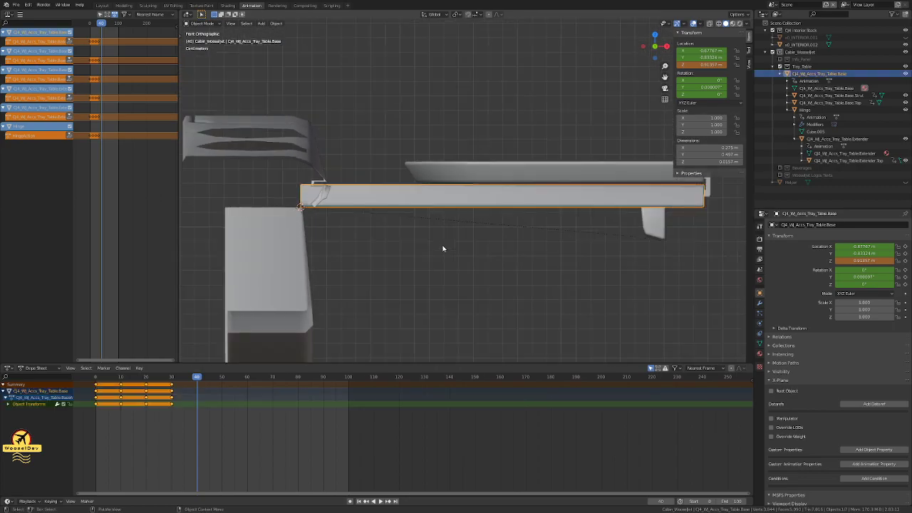
type("r")
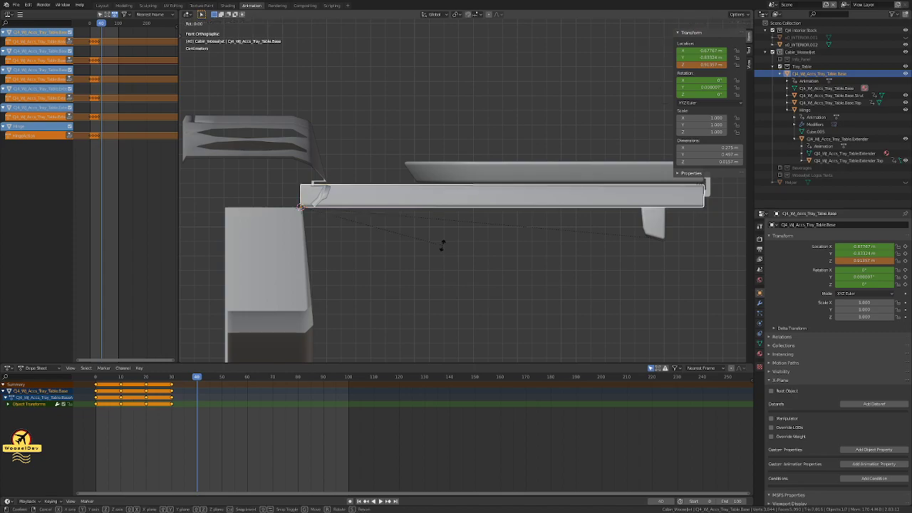
type("-90")
key("Return")
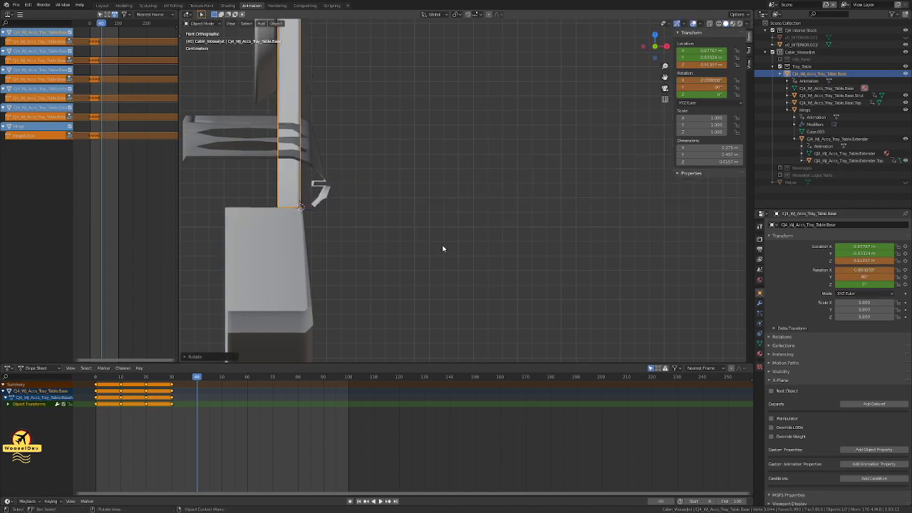
key("i")
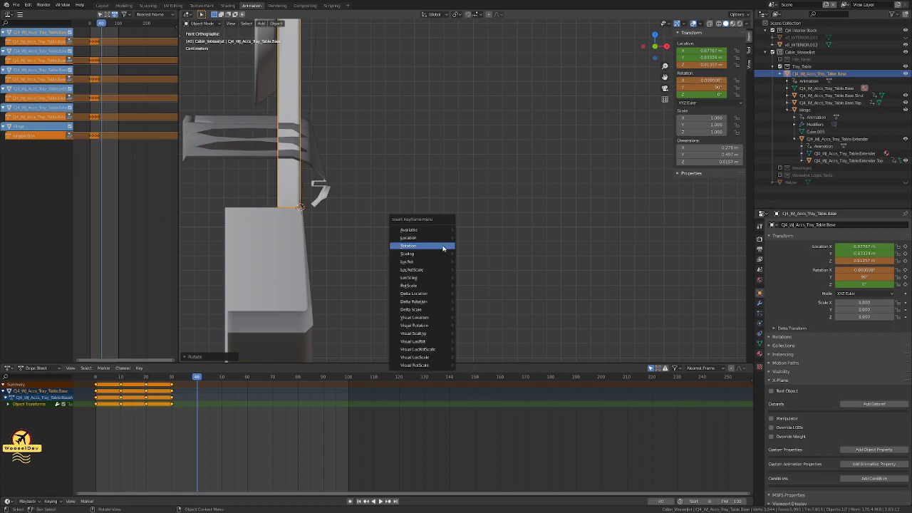
left_click(442, 246)
Step: Step back and forth through frames 30 to 40 to examine how the tray table base folds about its pivot
key("Left")
key("Right")
key("Left")
key("Left")
key("Left")
key("Left")
key("Left")
key("Left")
key("Left")
key("Left")
key("Left")
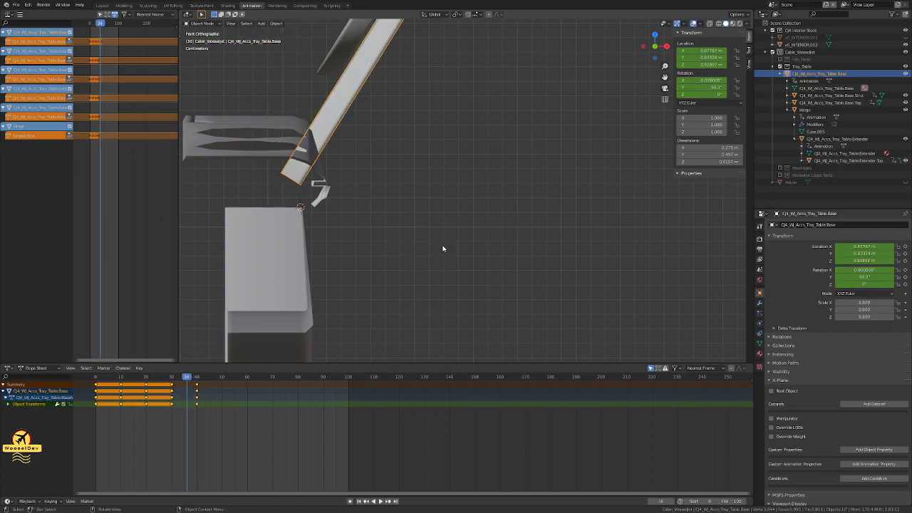
key("Right")
key("Right")
key("Right")
key("Right")
key("Right")
key("Right")
key("Right")
key("Right")
key("Right")
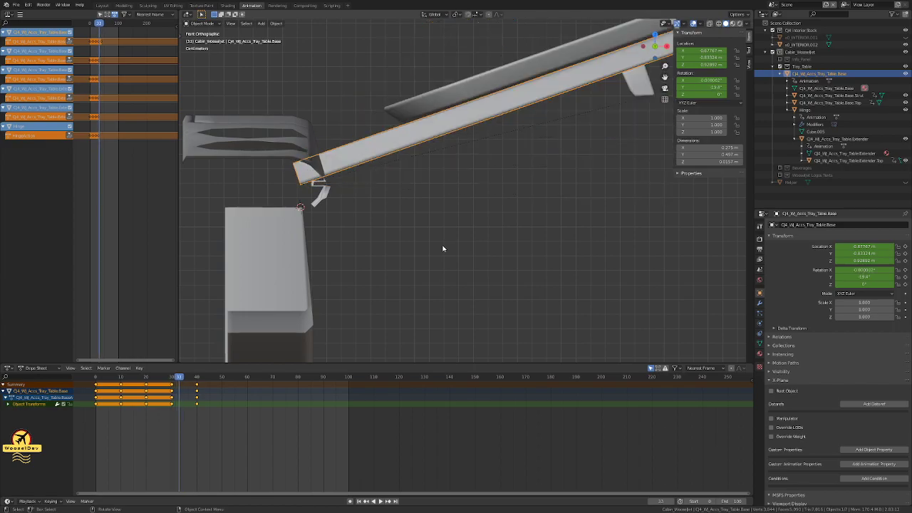
key("Left")
key("Left")
key("Left")
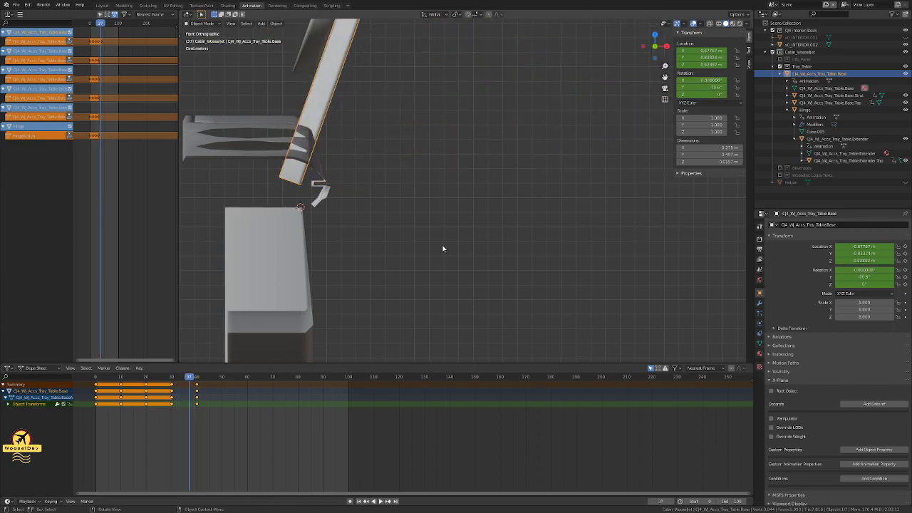
key("Right")
key("Right")
key("Right")
key("Left")
key("Left")
key("Left")
key("Left")
key("Left")
key("Left")
key("Left")
key("Left")
key("Left")
key("Left")
key("Left")
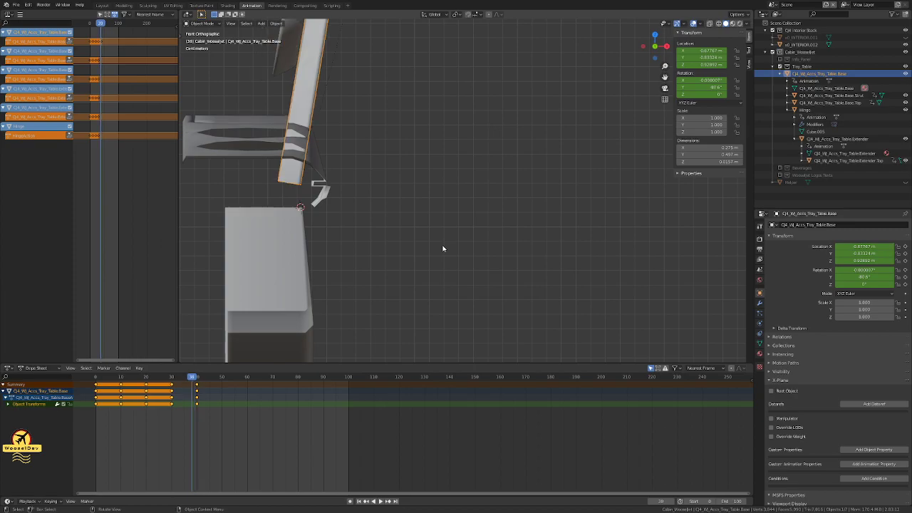
key("Right")
key("Right")
key("Right")
key("Right")
key("Right")
key("Right")
key("Right")
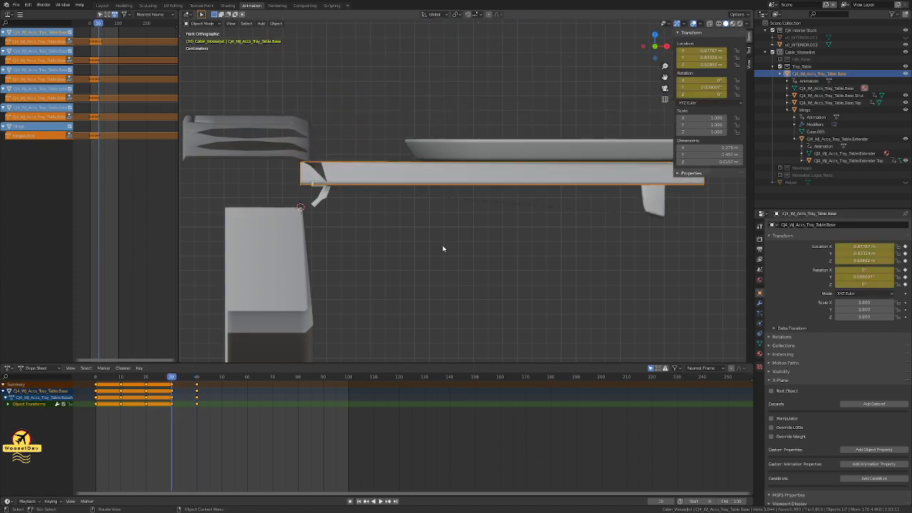
key("Right")
key("Right")
key("Right")
key("Right")
key("Right")
key("Left")
key("Left")
key("Left")
key("Left")
key("Left")
key("Left")
key("Left")
key("Left")
key("Left")
key("Left")
key("Left")
key("Right")
key("Right")
key("Right")
key("Right")
key("Right")
key("Right")
key("Right")
key("Right")
key("Right")
key("Right")
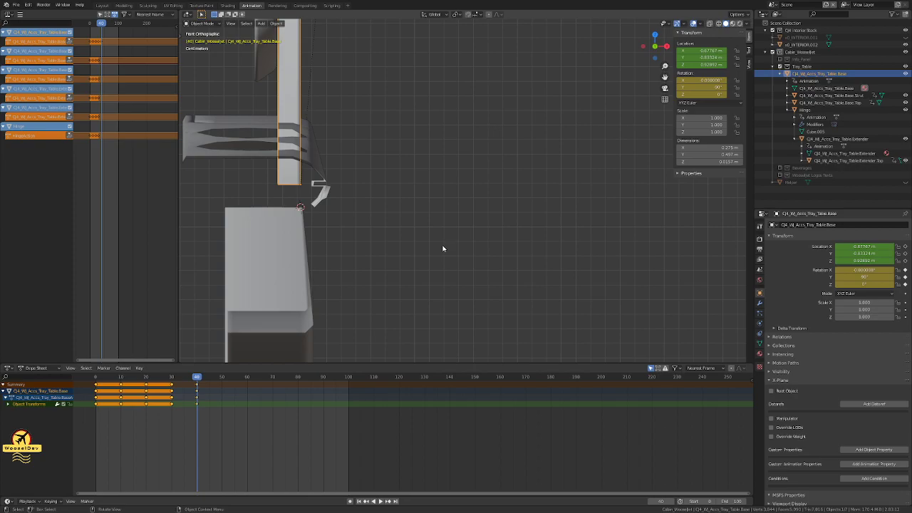
Step: Undo the frame 40 rotation keyframe and the 90° rotation, keeping the tray table base selected
key("ctrl+z")
key("ctrl+z")
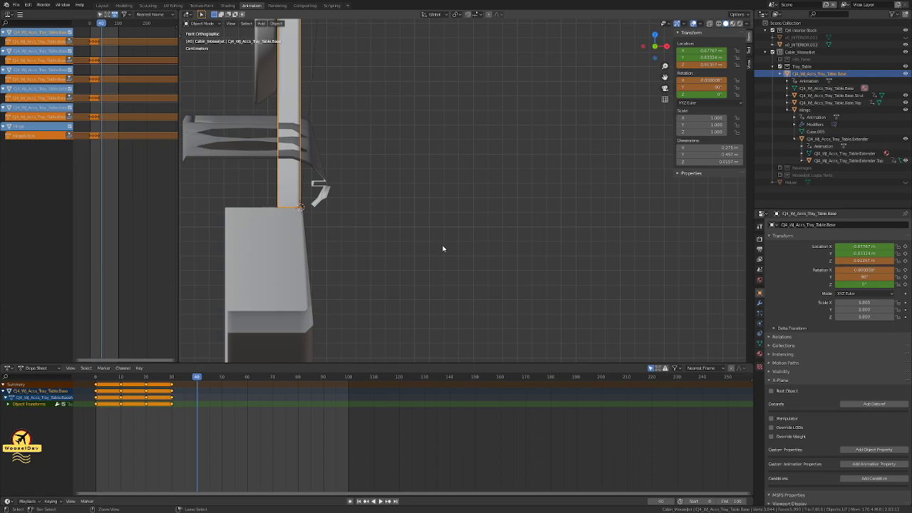
key("ctrl+z")
left_click(442, 248)
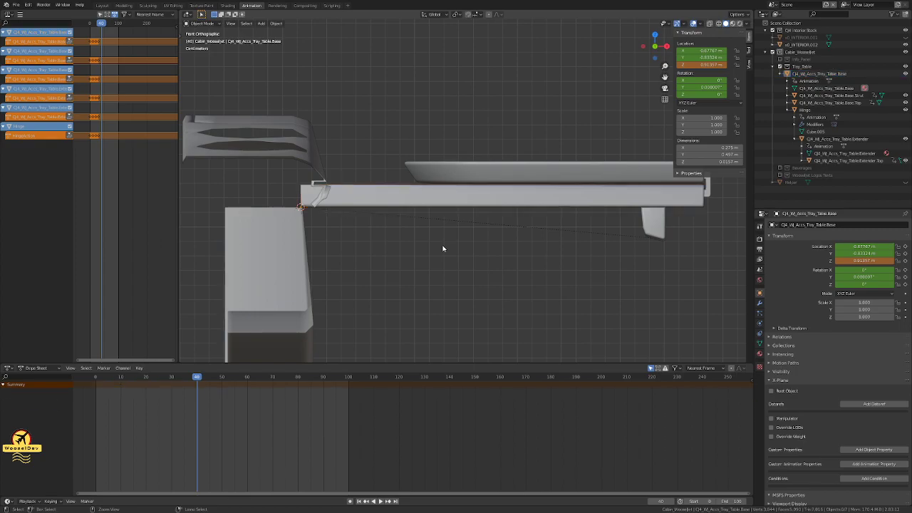
key("ctrl+z")
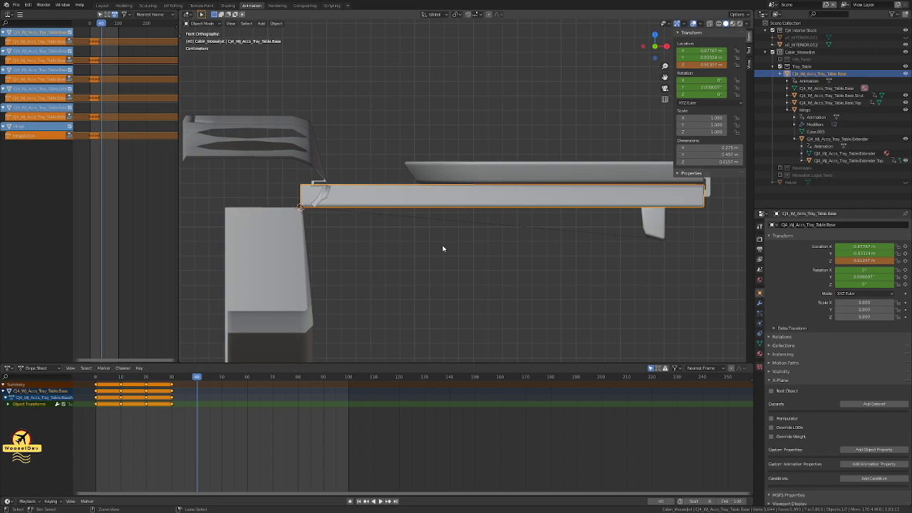
Step: Expand the tray table base's Object Transforms into its individual location and rotation keyframe channels
key("Tab")
key("Tab")
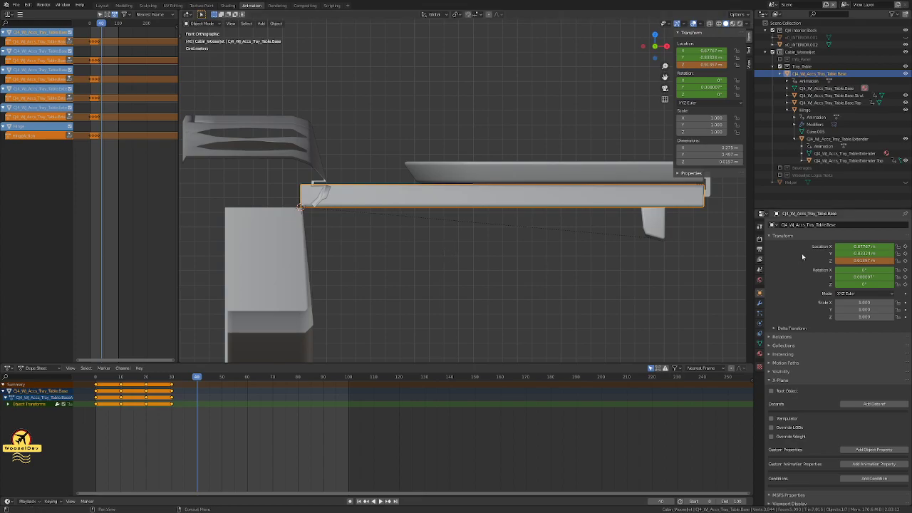
left_click(436, 249)
left_click(397, 200)
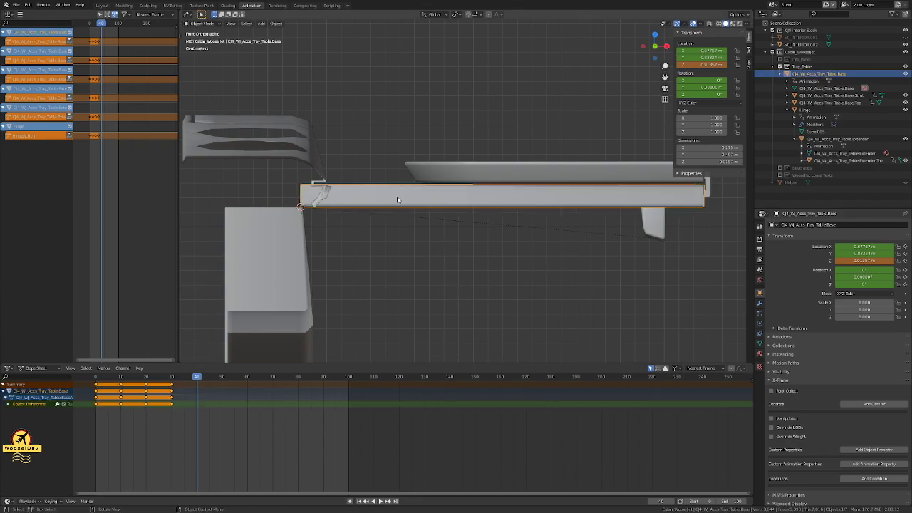
left_click(8, 404)
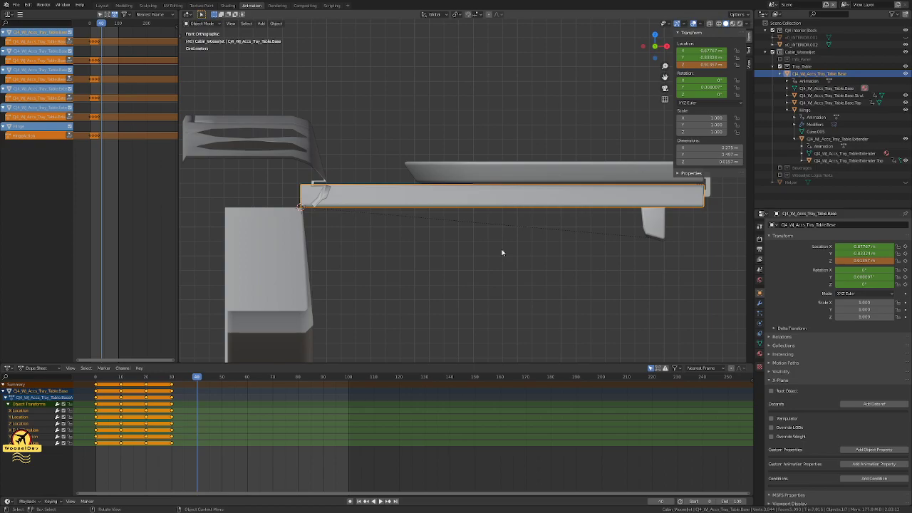
key("alt+i")
key("Escape")
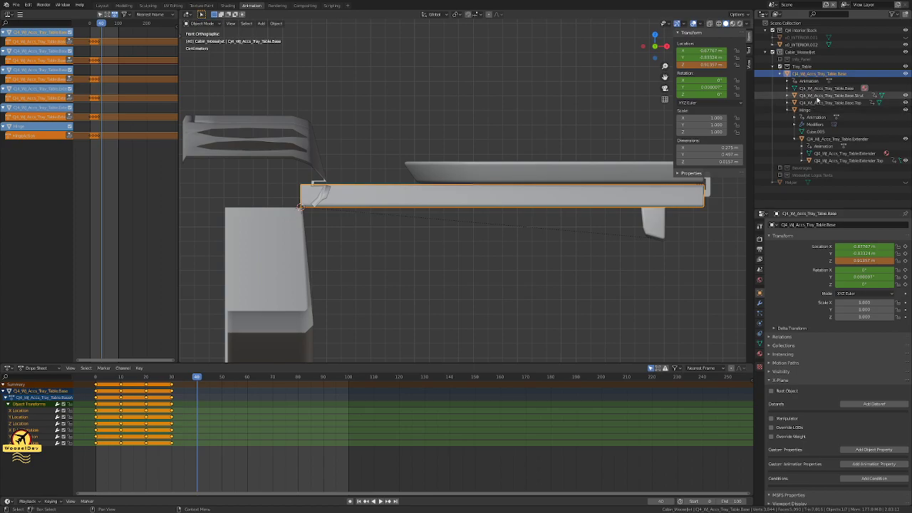
Step: Examine the keyframes of the tray table's strut, extender, extender top, hinge and base top in turn
left_click(819, 103)
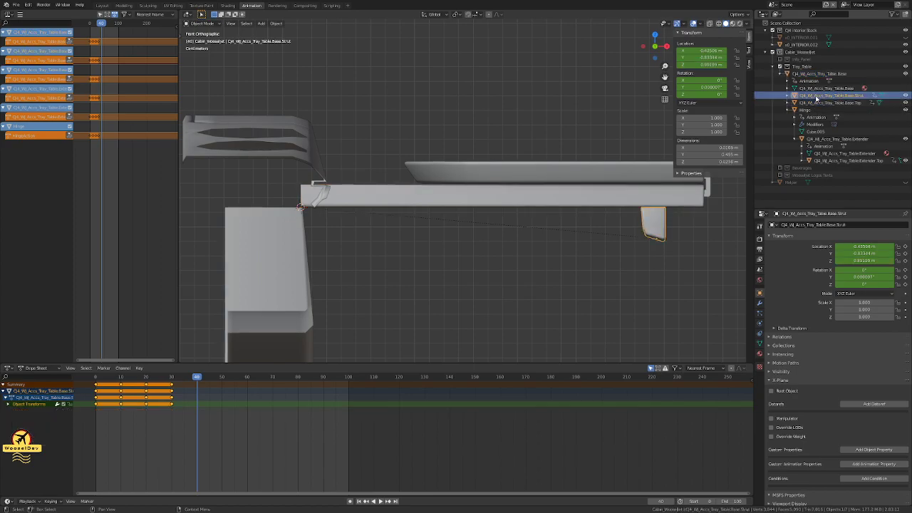
left_click(819, 140)
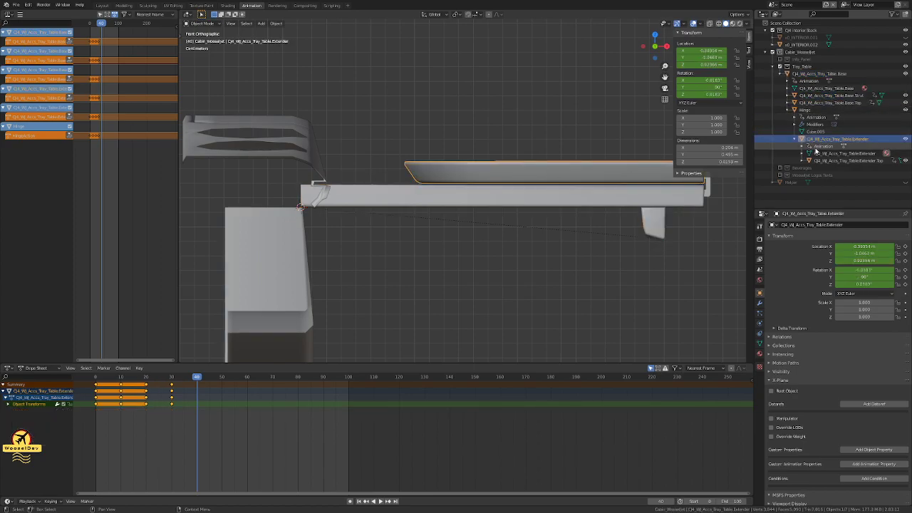
left_click(819, 160)
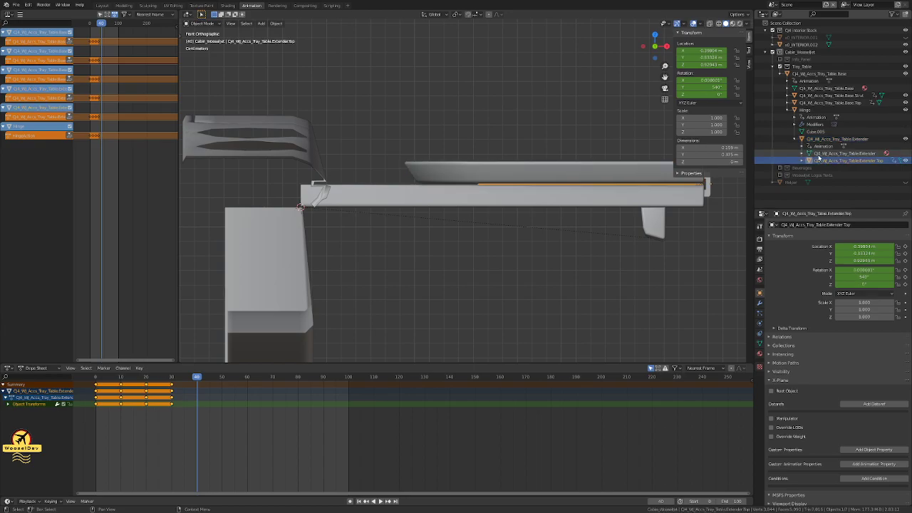
left_click(818, 154)
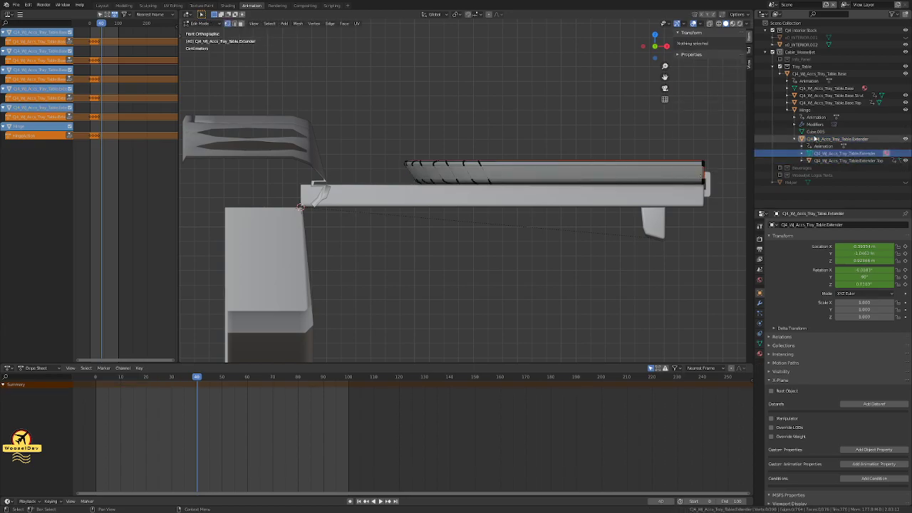
left_click(807, 103)
left_click(803, 110)
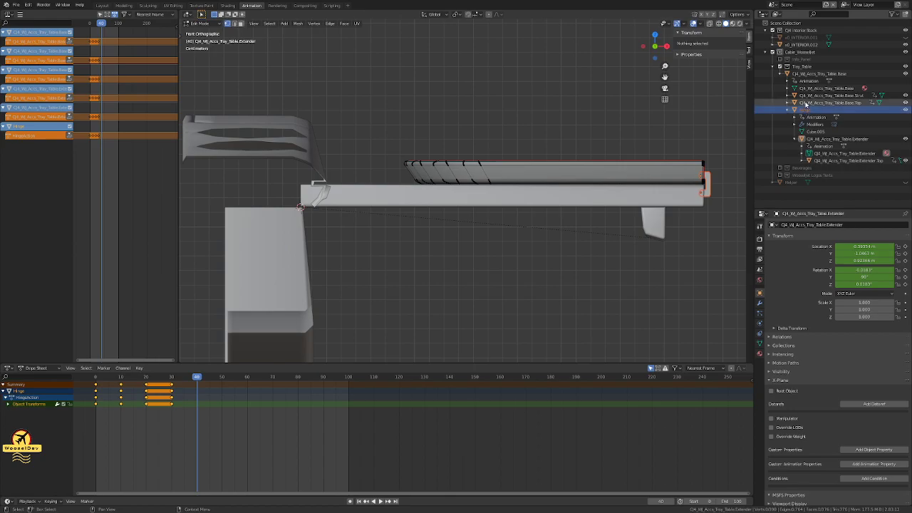
left_click(806, 104)
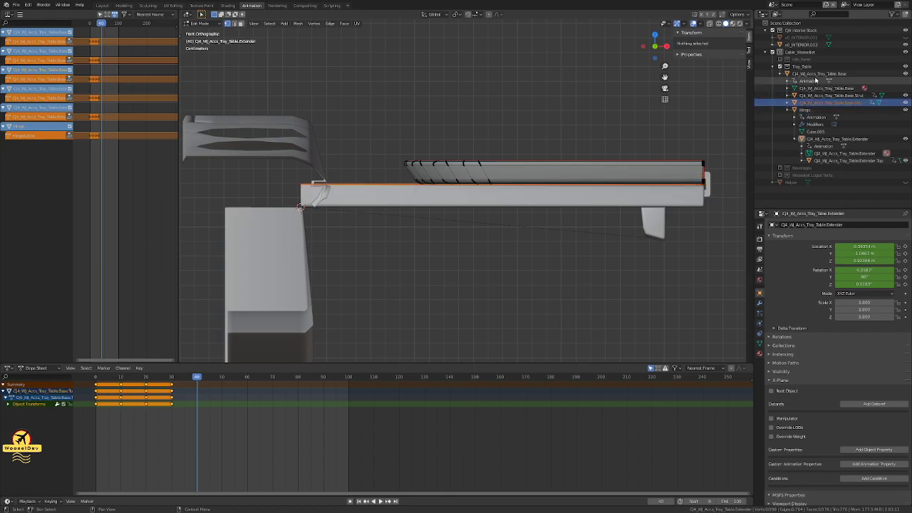
left_click(809, 73)
left_click(806, 88)
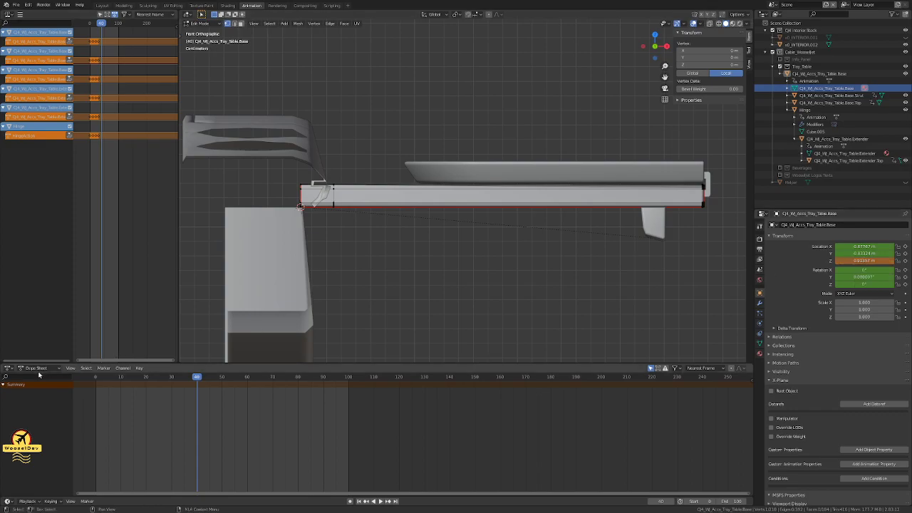
Step: Return to object mode with the tray table base selected and expand its keyframe summary
key("Tab")
left_click(384, 192)
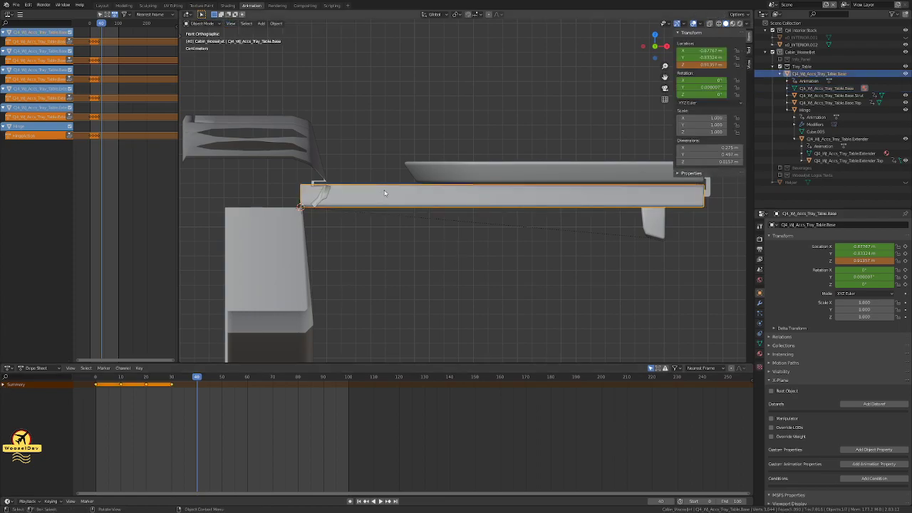
left_click(4, 385)
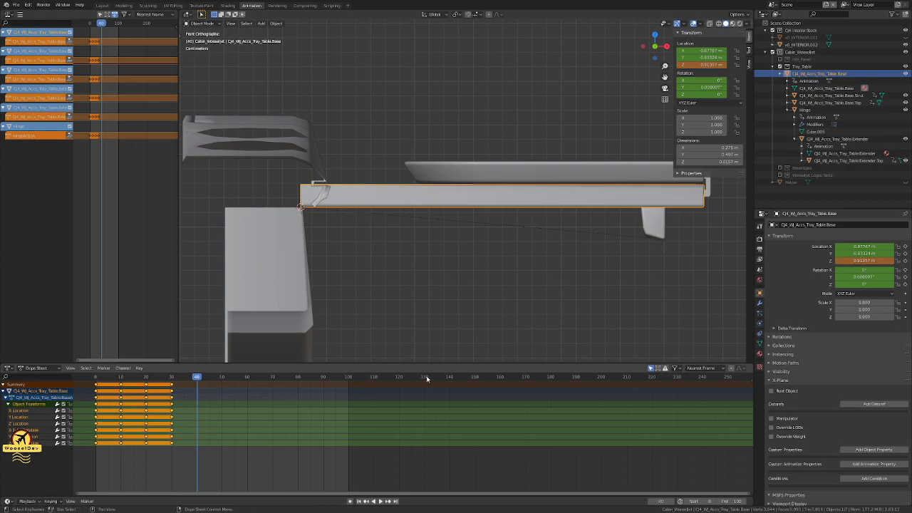
Step: Try setting the tray table base's Z location to 0 m, and undo it
left_click(860, 260)
type("0")
key("Return")
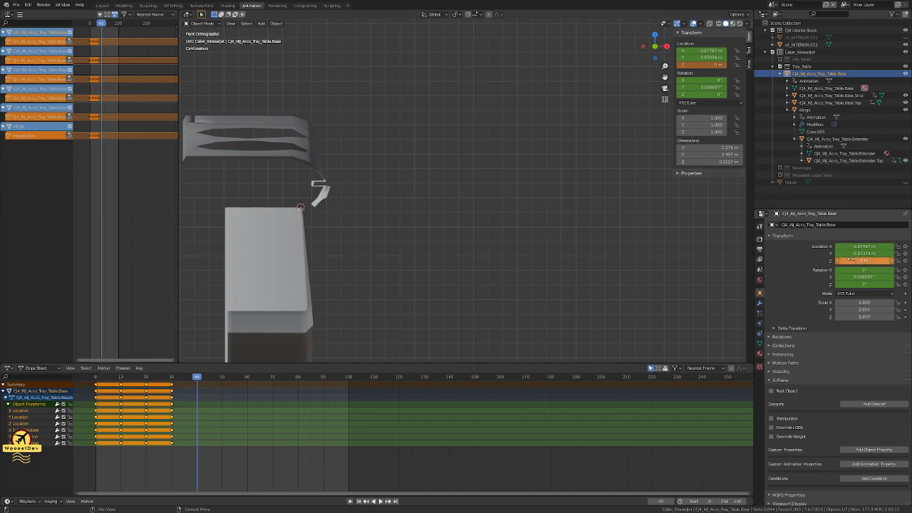
key("ctrl+z")
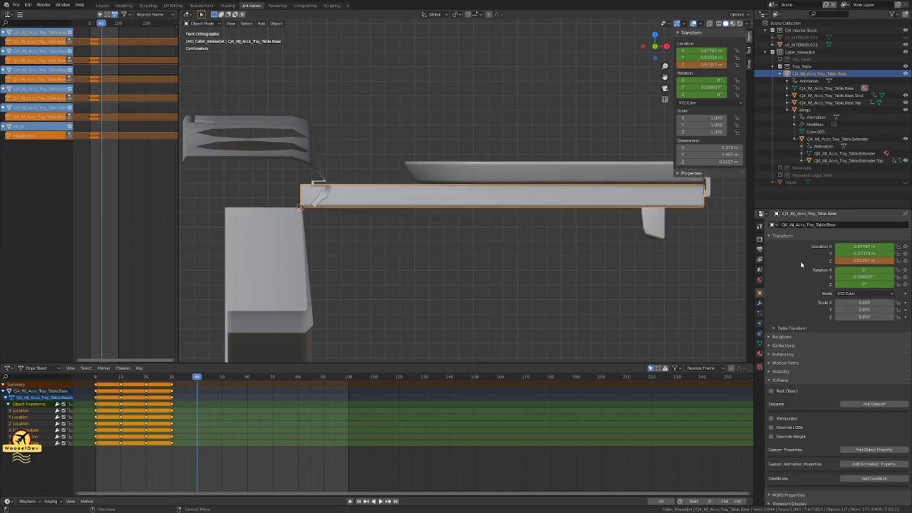
Step: Examine the tray table base's new origin against the side ledge up close in front view
left_click(391, 241)
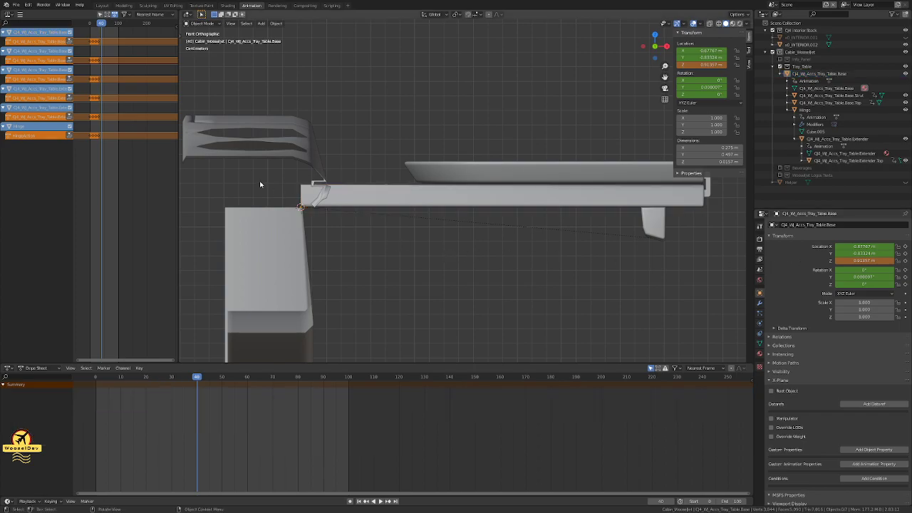
scroll(261, 186, "up", 5)
scroll(267, 191, "down", 2)
scroll(265, 193, "up", 1)
scroll(266, 196, "down", 1)
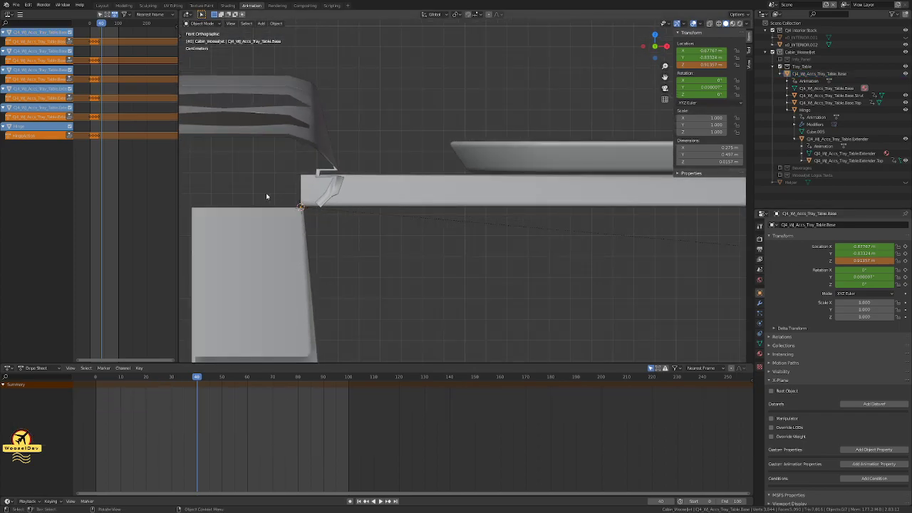
scroll(267, 196, "down", 2)
scroll(267, 196, "down", 1)
scroll(267, 196, "up", 1)
left_click(304, 198)
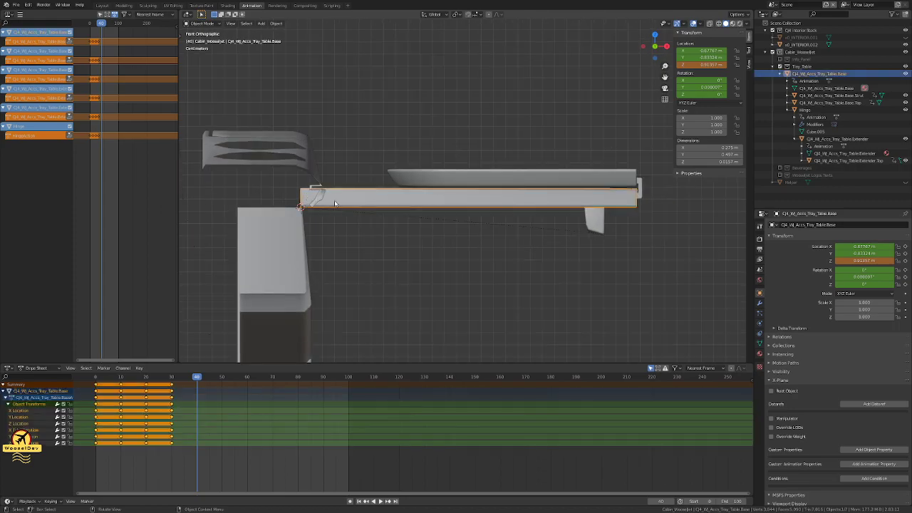
scroll(304, 199, "up", 1)
scroll(333, 260, "down", 1)
scroll(333, 260, "up", 1)
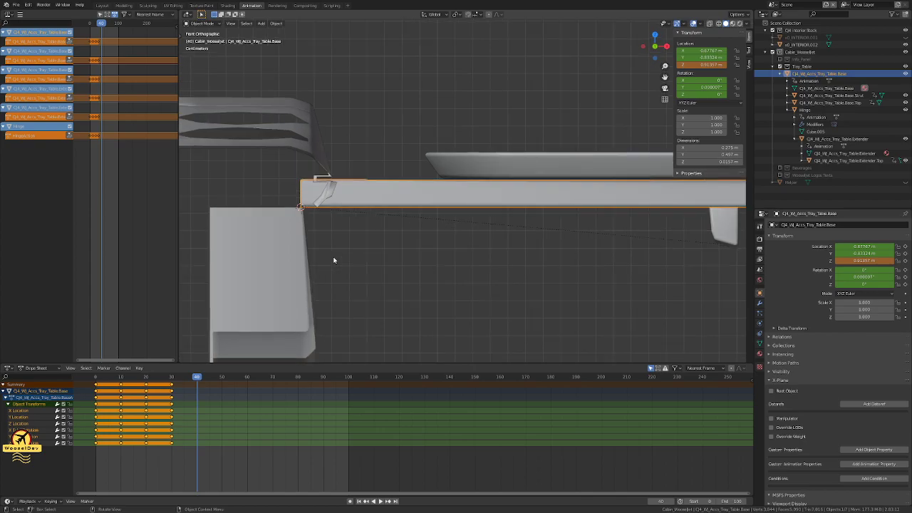
Step: Step the timeline back from frame 40 to the animation's start and forward to frame 30, checking the tray table base's height
key("Left")
key("Left")
key("Left")
key("Left")
key("Left")
key("Left")
key("Left")
key("Left")
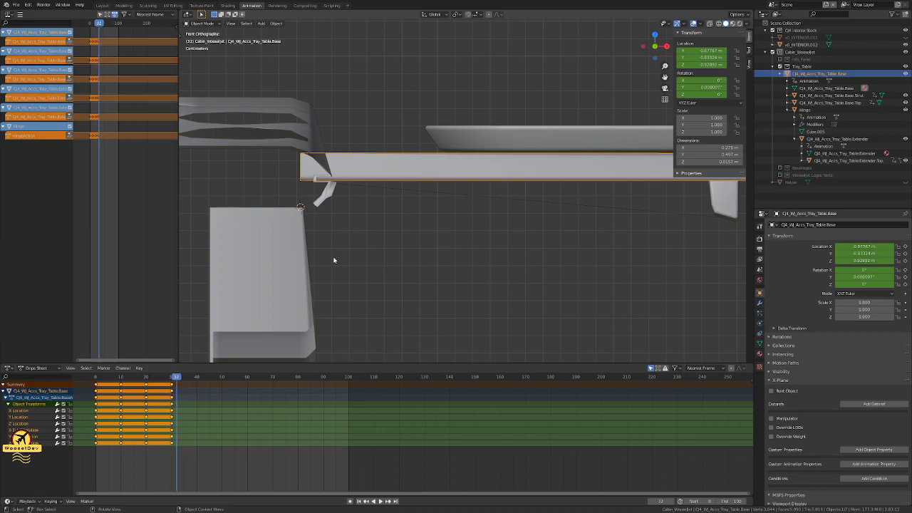
key("Left")
key("Left")
key("Left")
key("Left")
key("Left")
key("Left")
key("Left")
key("Left")
key("Left")
key("Left")
key("Left")
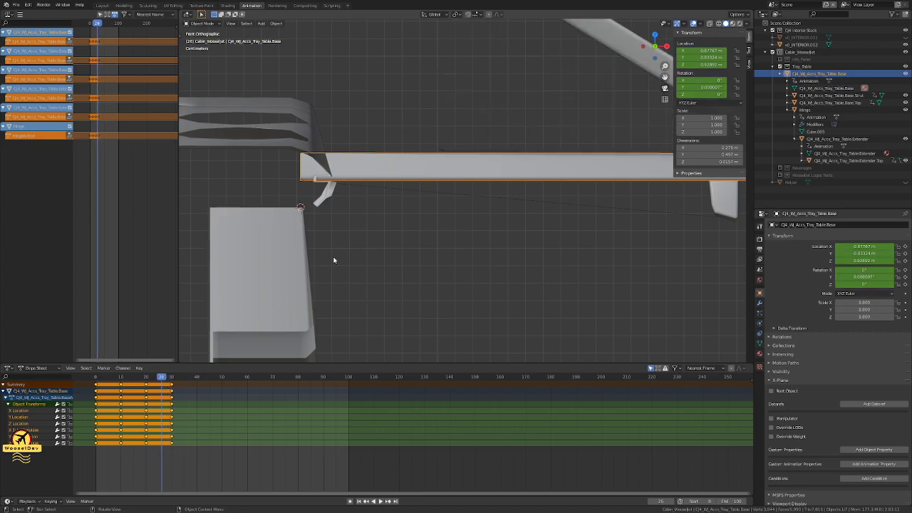
key("Left")
key("Left")
key("Left")
key("Left")
key("Left")
key("Left")
key("Left")
key("Left")
key("Left")
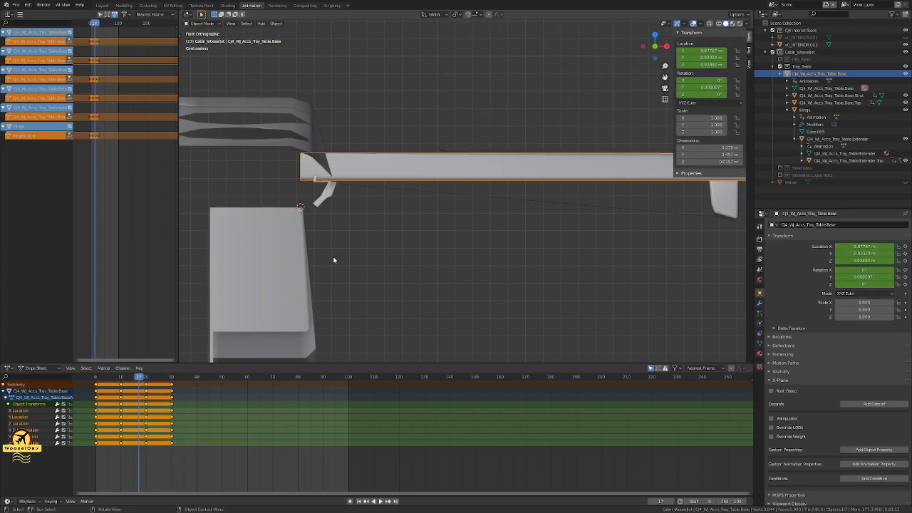
key("Left")
key("Left")
key("Left")
key("Left")
key("Left")
key("Left")
key("Left")
key("Left")
key("Left")
key("Left")
key("Left")
key("Left")
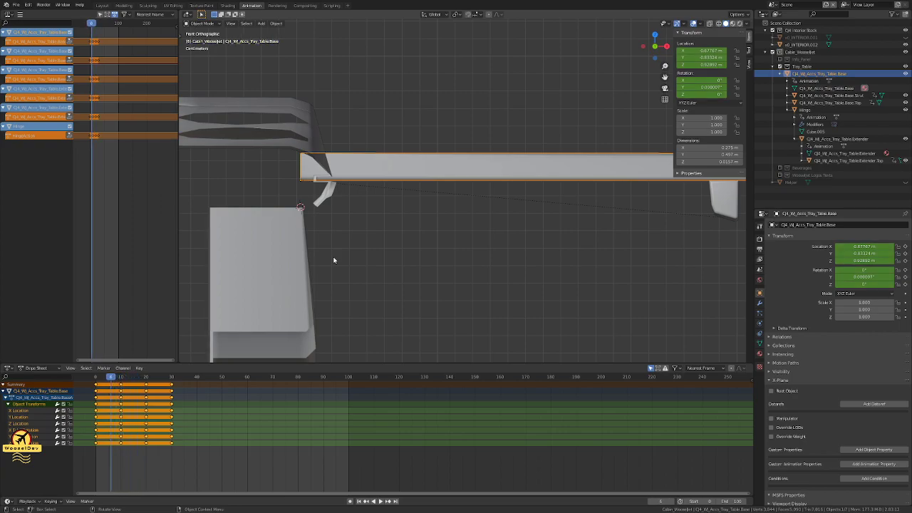
key("Right")
key("Right")
key("Right")
key("Right")
key("Right")
key("Right")
key("Right")
key("Right")
key("Right")
key("Right")
key("Right")
key("Right")
key("Right")
key("Right")
key("Right")
key("Right")
key("Right")
key("Right")
key("Right")
key("Right")
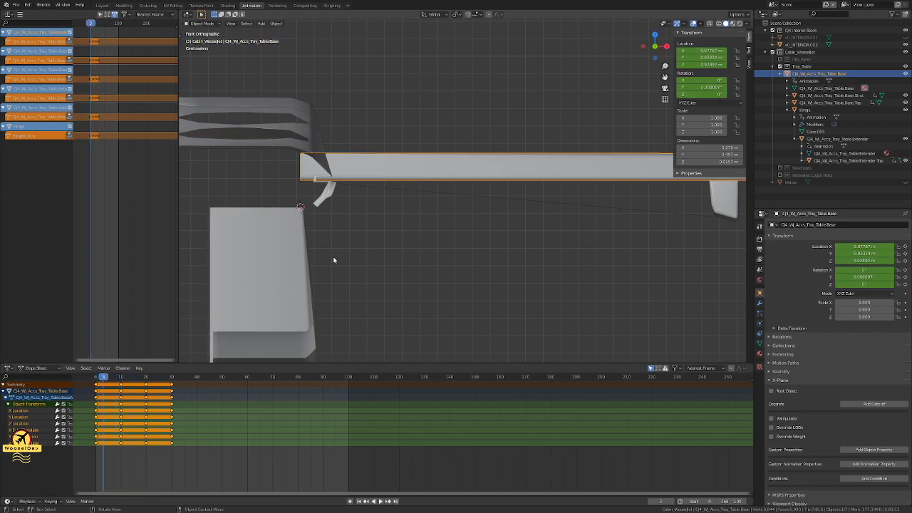
key("Right")
key("Right")
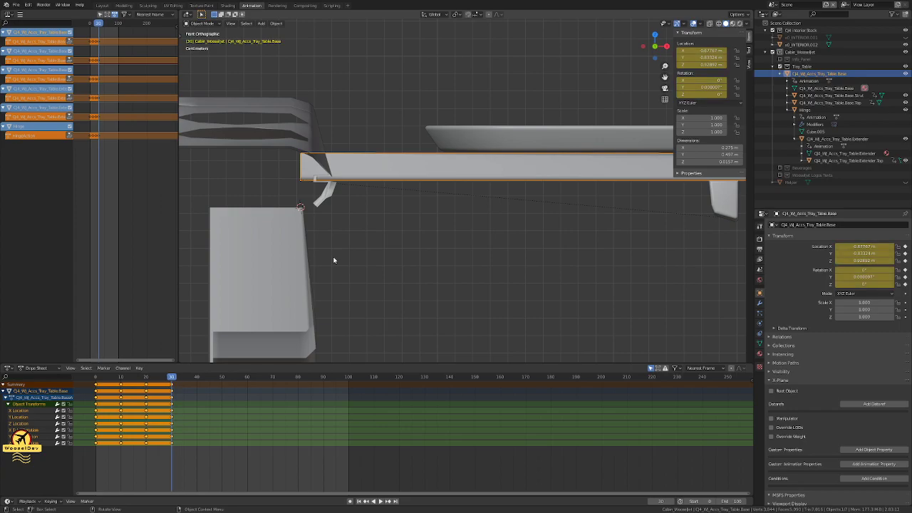
Step: Return to frame 40 and undo back to the tray table base's lowered position on the side ledge
left_click(377, 245)
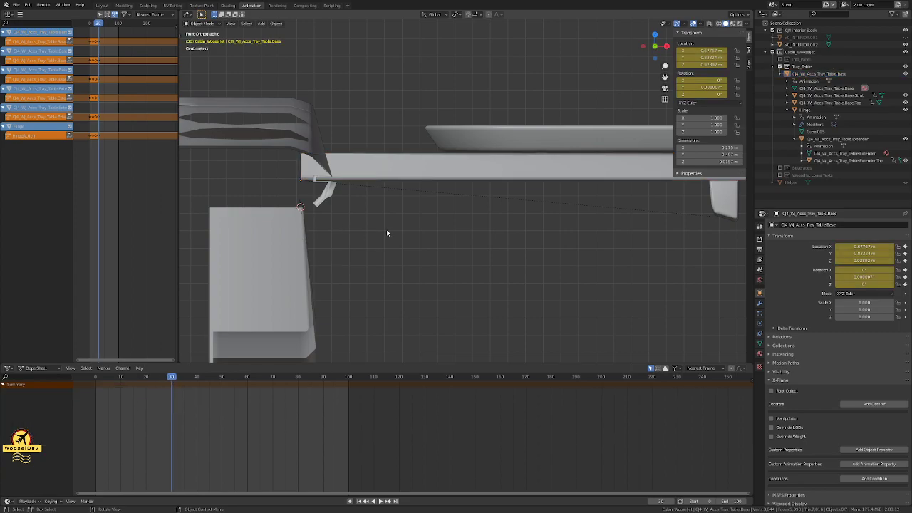
scroll(386, 233, "down", 2)
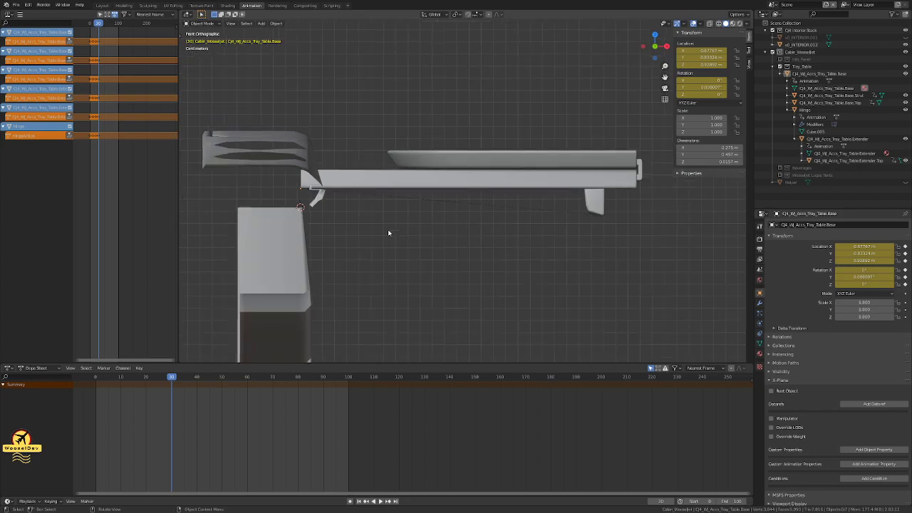
left_click(367, 186)
key("Up")
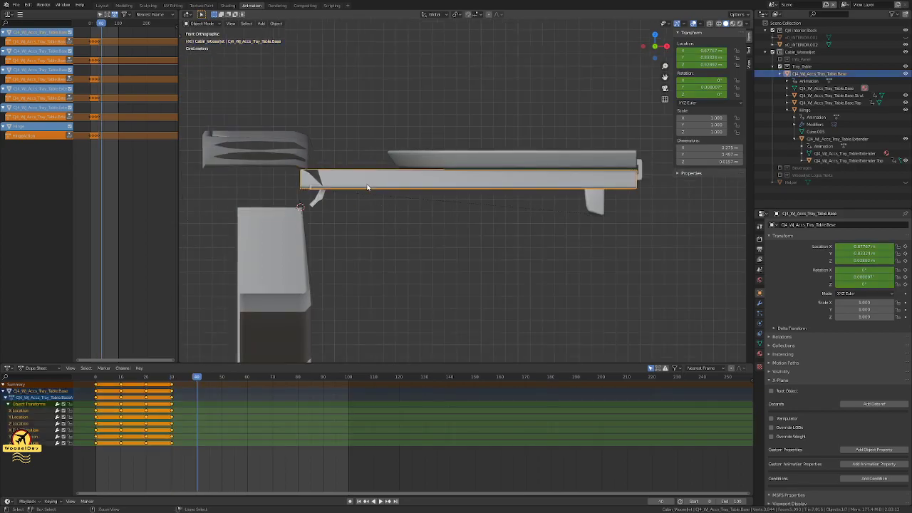
key("ctrl+z")
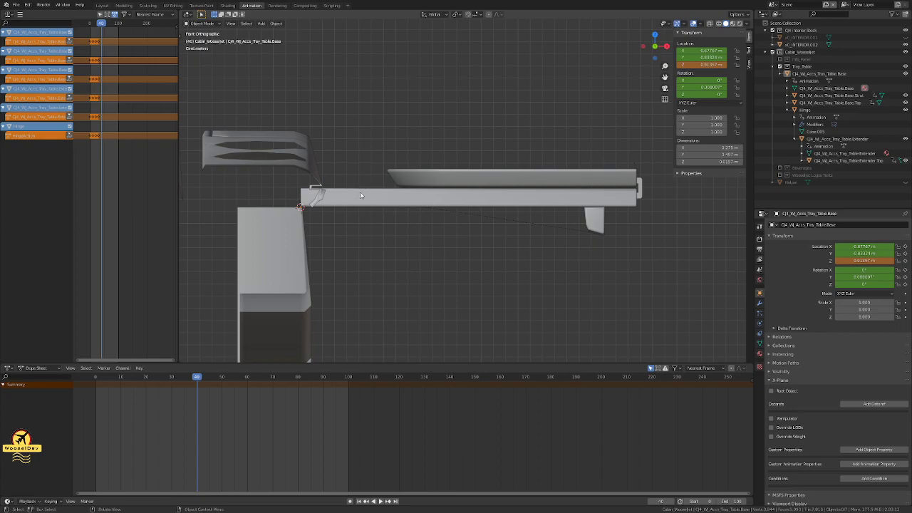
key("ctrl+shift+z")
key("ctrl+z")
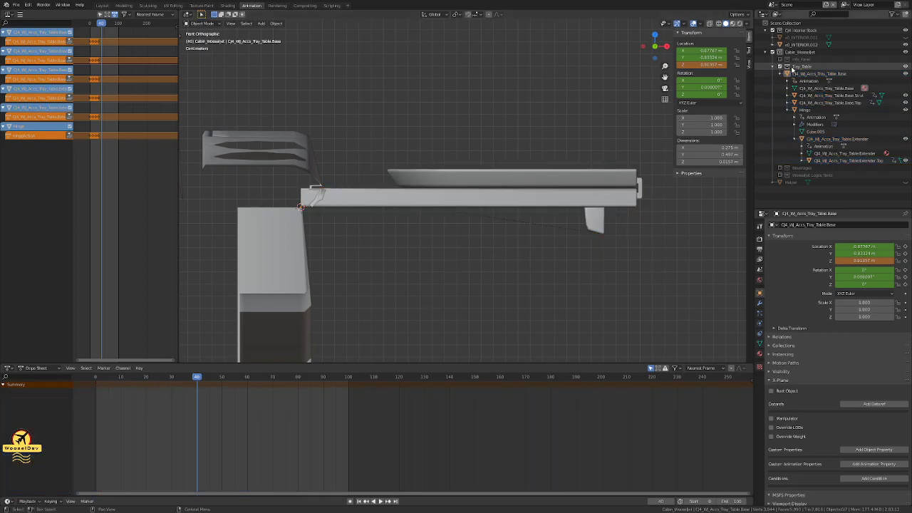
right_click(791, 66)
left_click(770, 80)
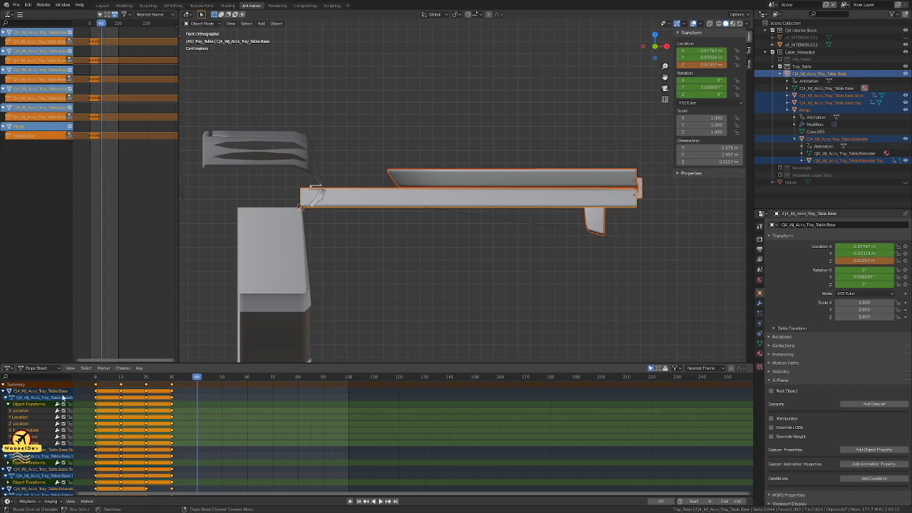
left_click_drag(74, 383, 122, 377)
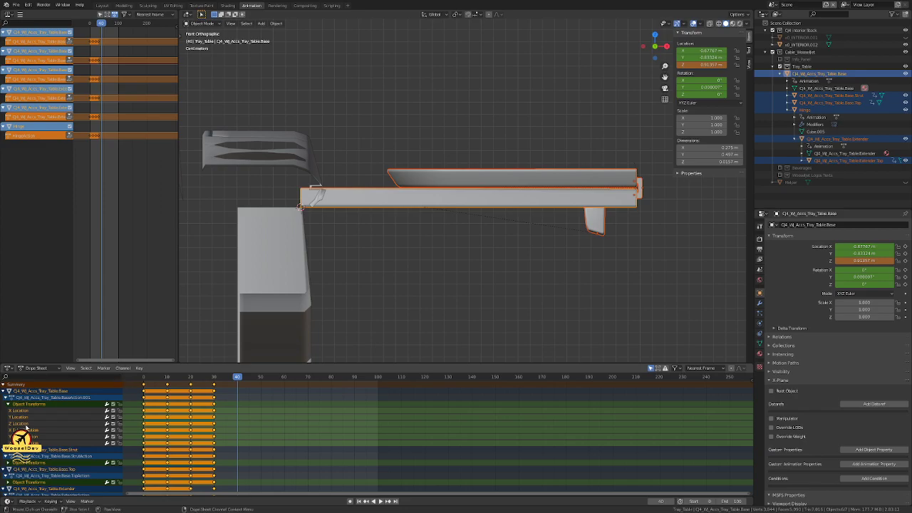
left_click(24, 423)
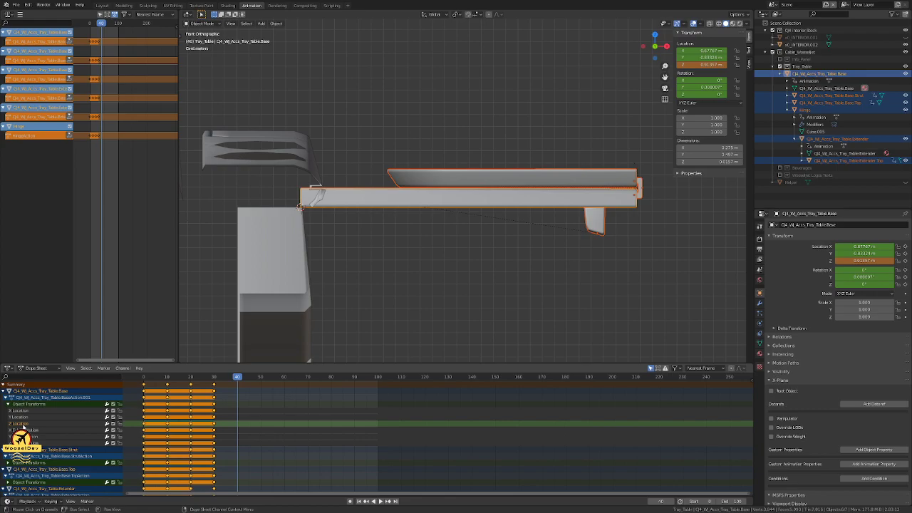
Step: Try to move the base's Z Location keyframes between frames 20 and 30, and undo the attempt
right_click(212, 426)
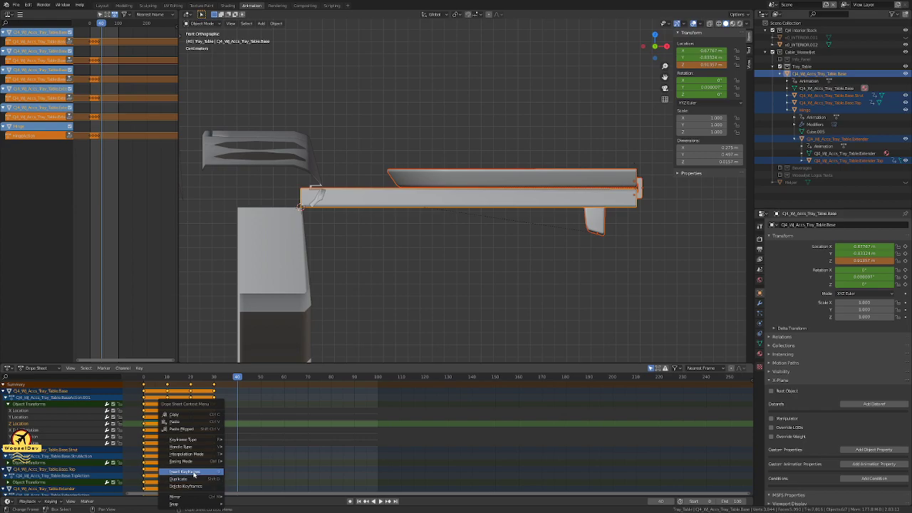
left_click(256, 426)
left_click(214, 424)
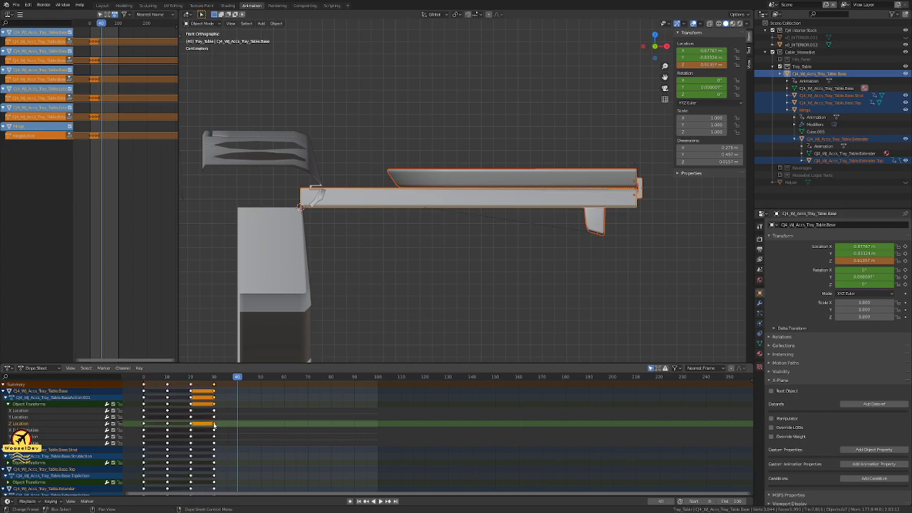
key("g")
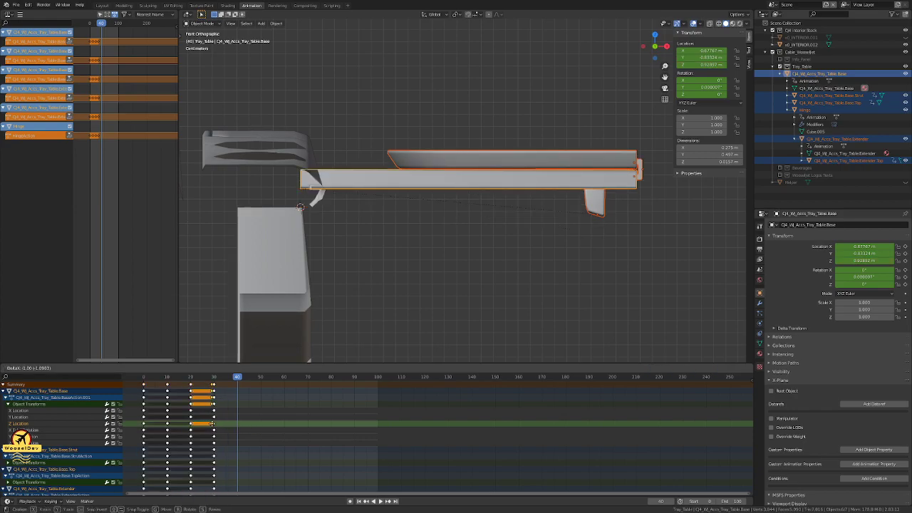
left_click(220, 426)
key("ctrl+z")
key("ctrl+z")
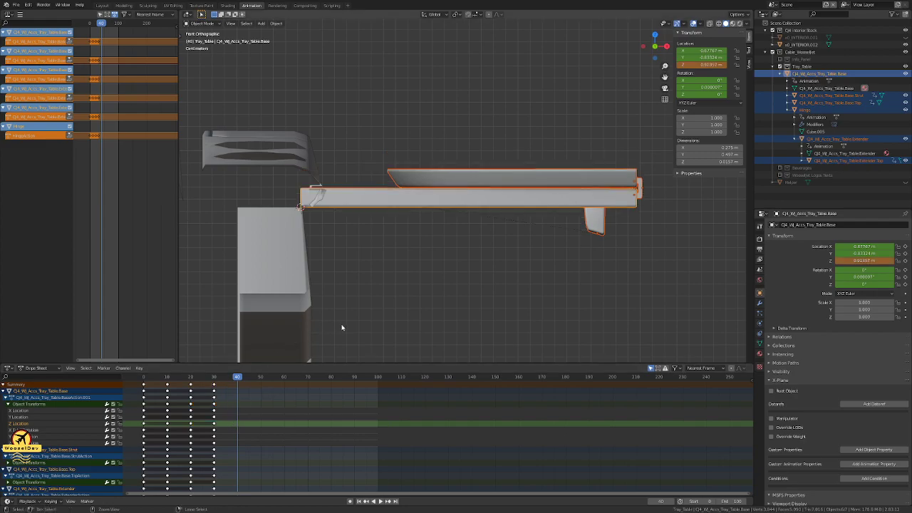
key("ctrl+z")
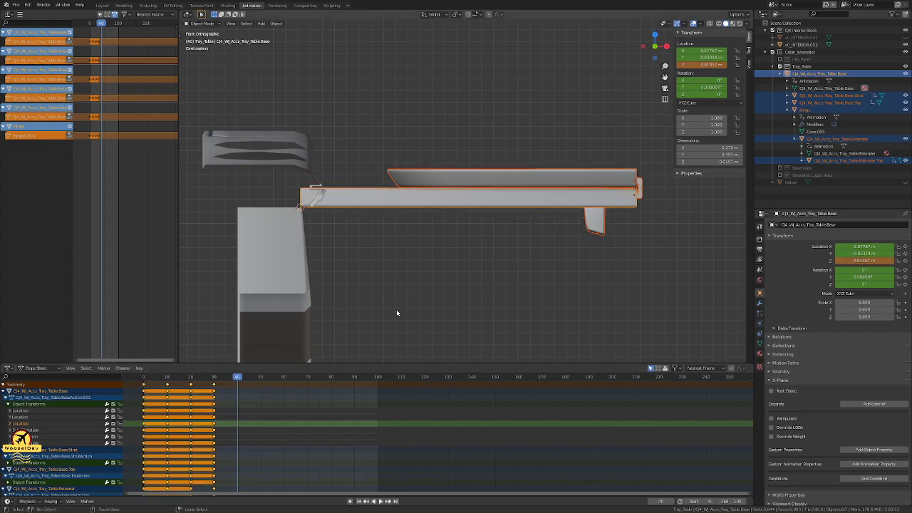
Step: Select only the tray table base, expand its keyframe summary and shift its keyframes one frame forward
left_click(398, 312)
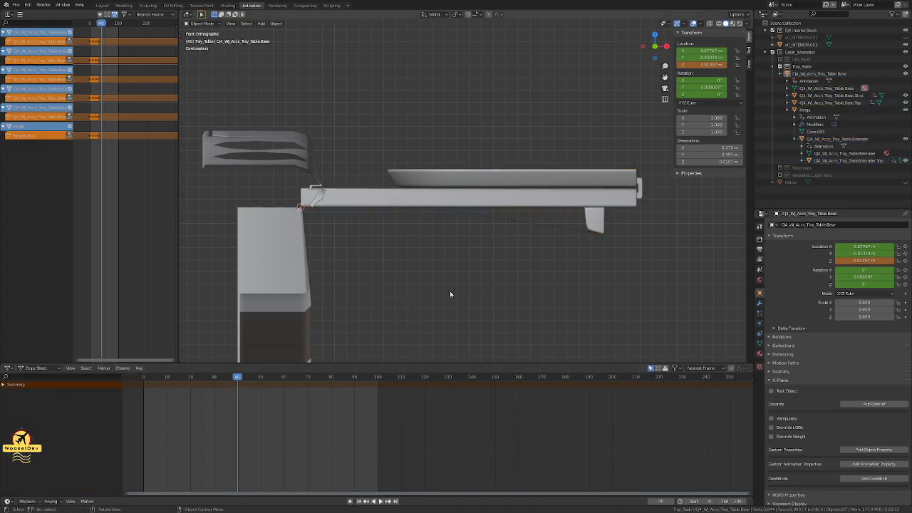
left_click(393, 199)
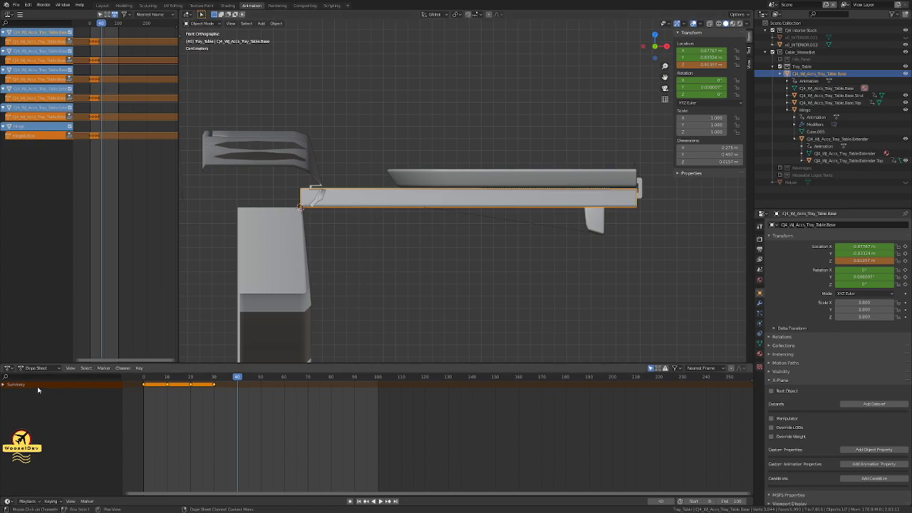
left_click(3, 384)
key("g")
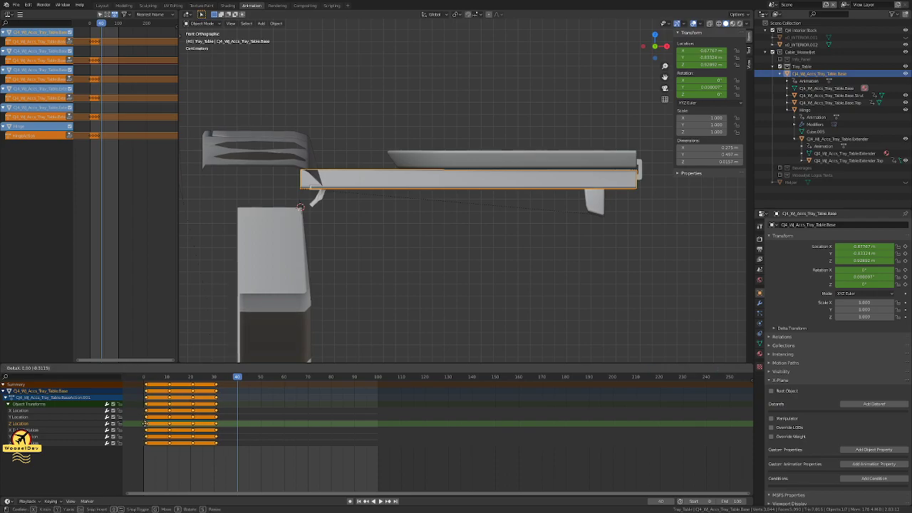
right_click(150, 423)
Step: Delete all four Z Location keyframes of the tray table base
left_click_drag(146, 424, 169, 425)
key("x")
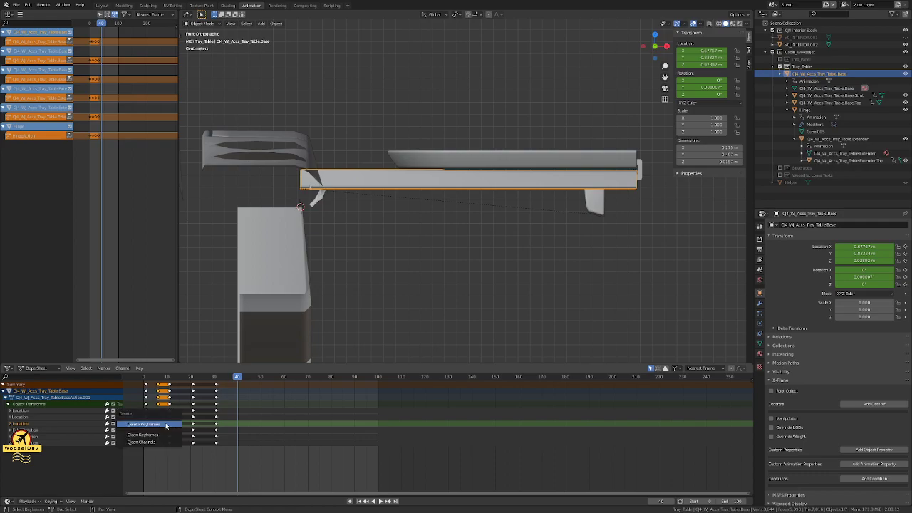
left_click(167, 426)
left_click(169, 425)
key("x")
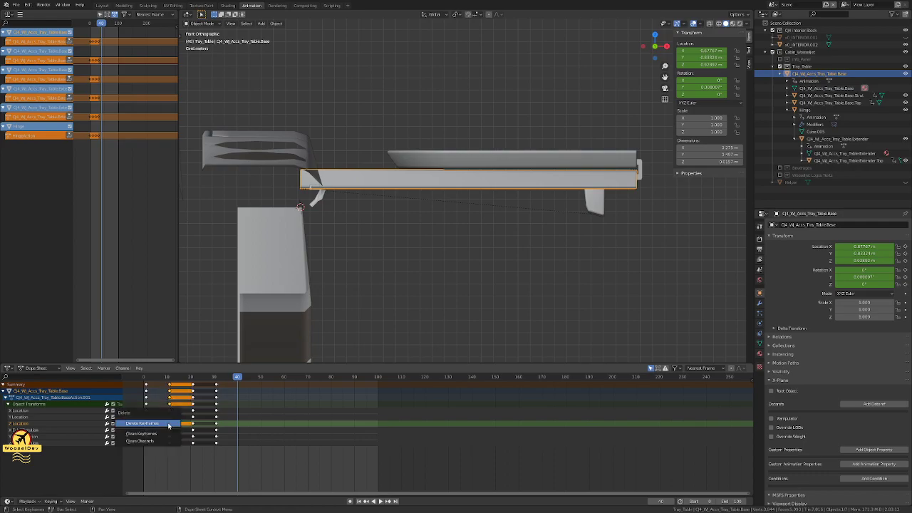
left_click(168, 427)
left_click(193, 424)
key("x")
left_click(200, 426)
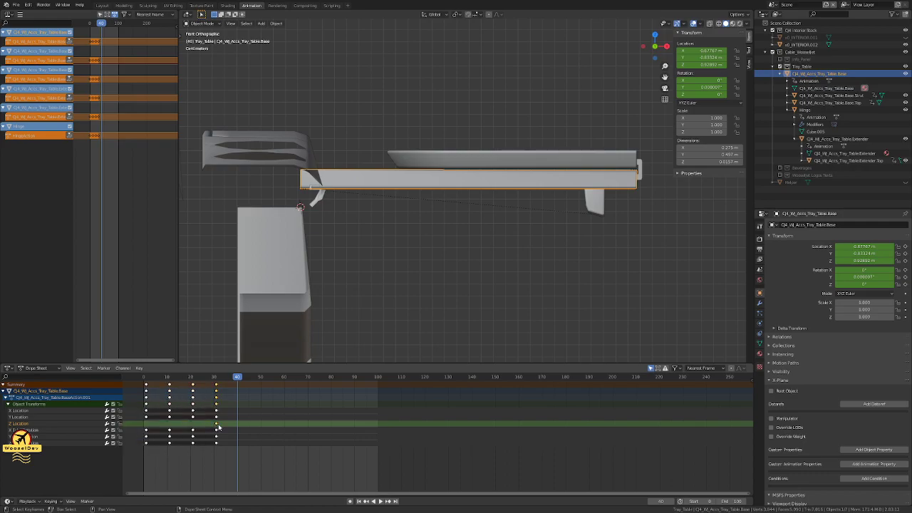
key("x")
left_click(219, 428)
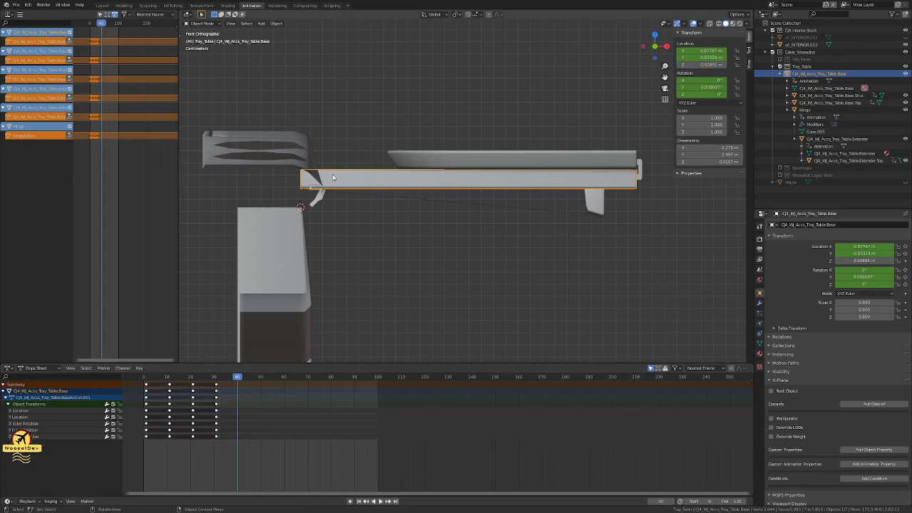
Step: Lower the tray table base along the Z axis onto the side ledge and snap its origin exactly to the 3D cursor
key("g")
key("z")
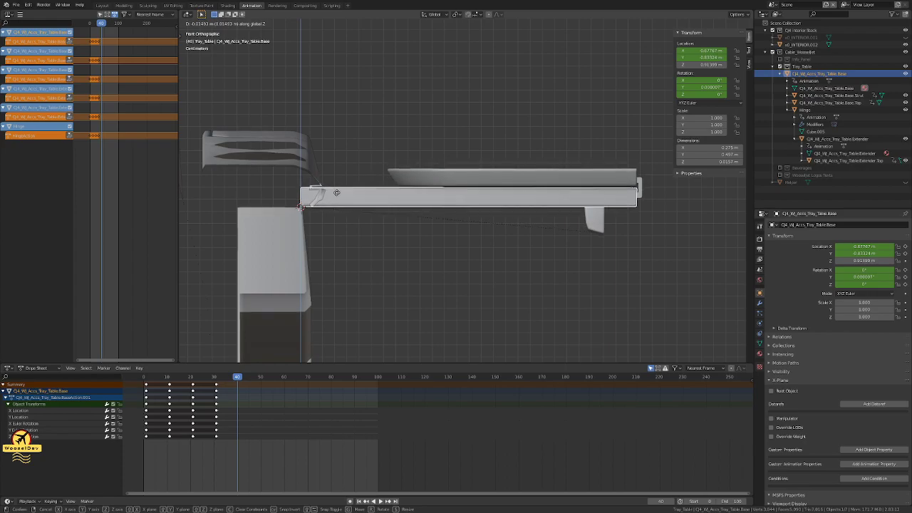
left_click(337, 192)
scroll(301, 194, "up", 8)
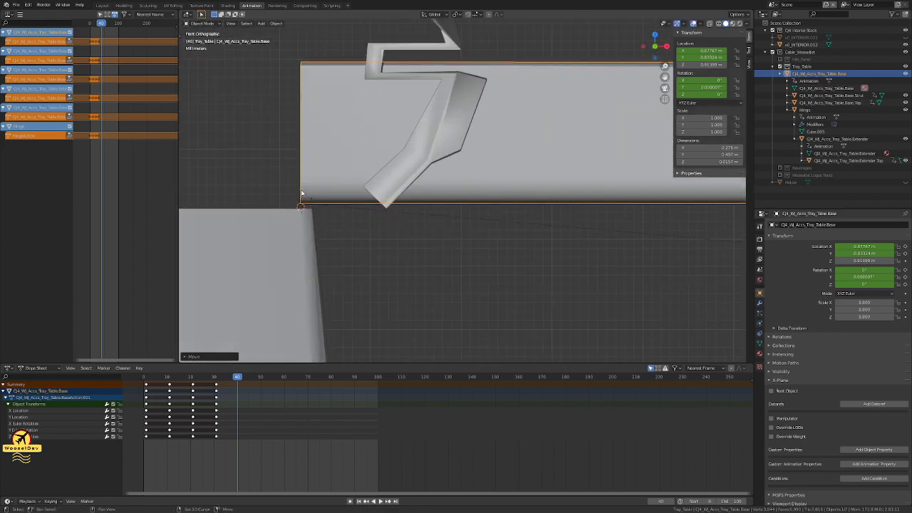
key("shift+s")
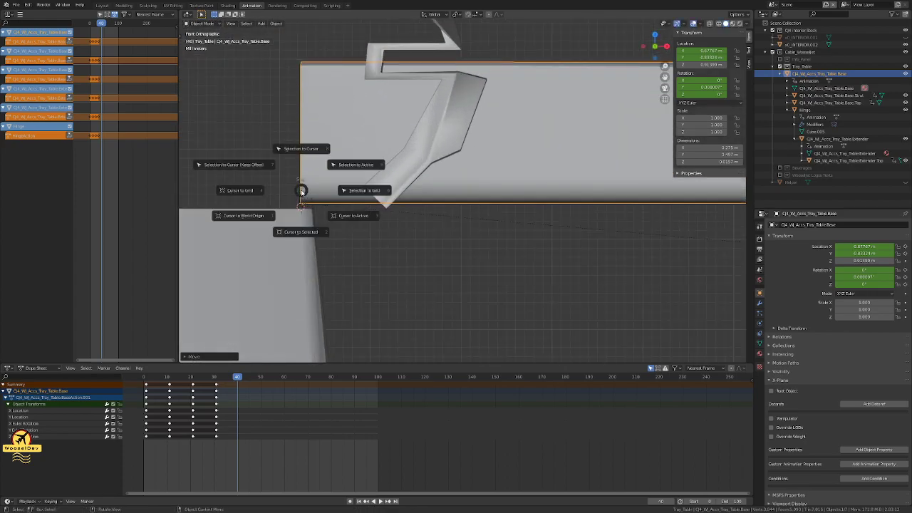
left_click(301, 151)
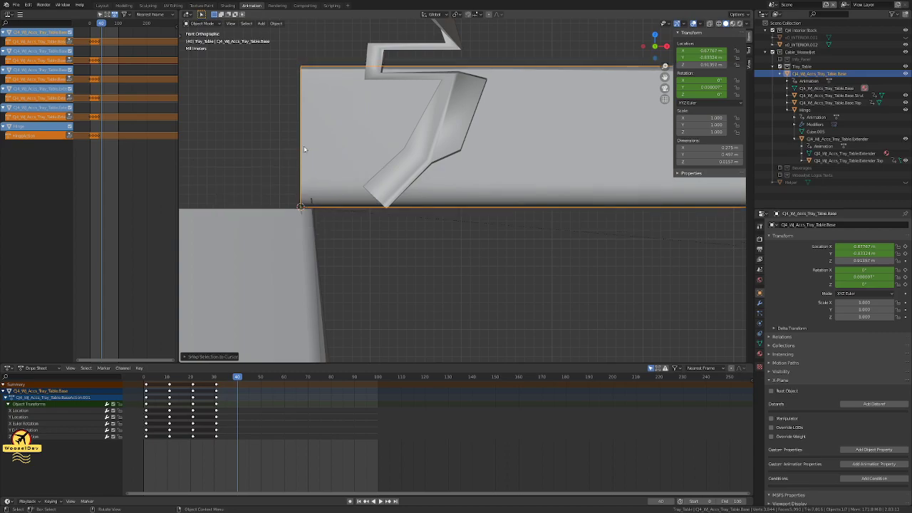
scroll(388, 263, "down", 4)
left_click(390, 265)
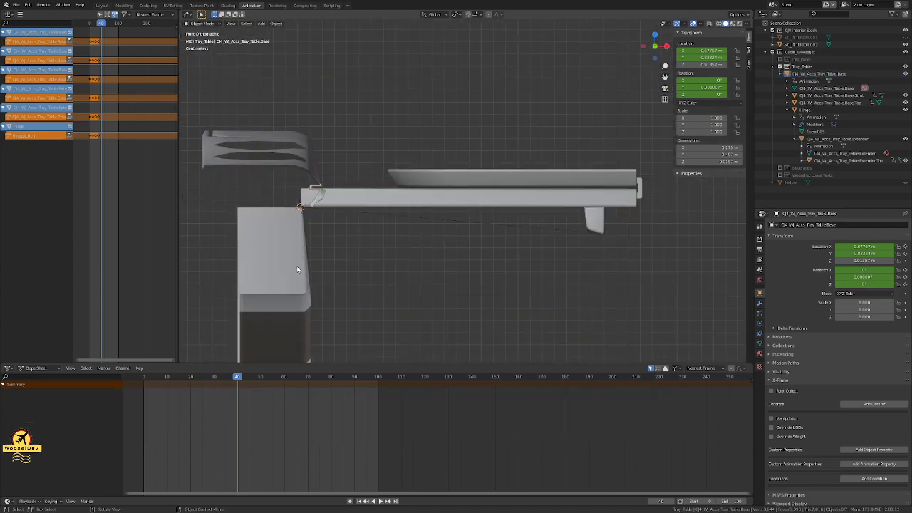
Step: Step the timeline back from frame 40 to frame 2, checking the base's height while the extender folds
key("Left")
key("Left")
key("Left")
key("Left")
key("Left")
key("Left")
key("Left")
key("Left")
key("Left")
key("Left")
key("Left")
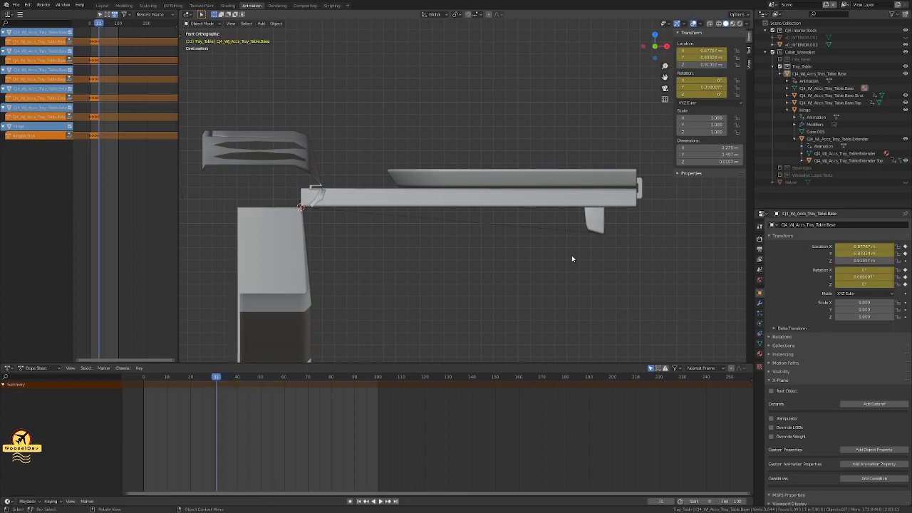
key("Left")
key("Left")
key("Left")
key("Left")
key("Left")
key("Left")
key("Left")
key("Left")
key("Left")
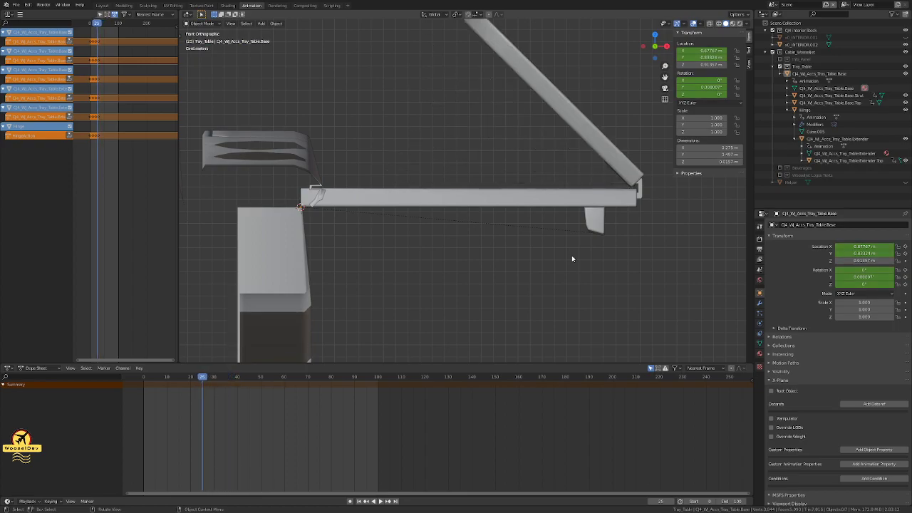
key("Left")
key("Left")
key("Left")
key("Left")
key("Left")
key("Left")
key("Left")
key("Left")
key("Left")
key("Left")
key("Left")
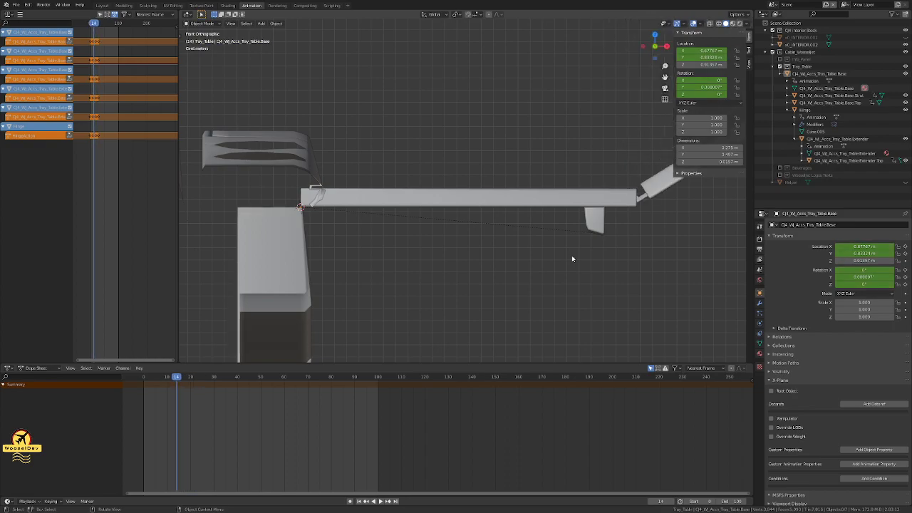
key("Left")
key("Left")
key("Left")
key("Left")
key("Left")
key("Left")
key("Left")
key("Left")
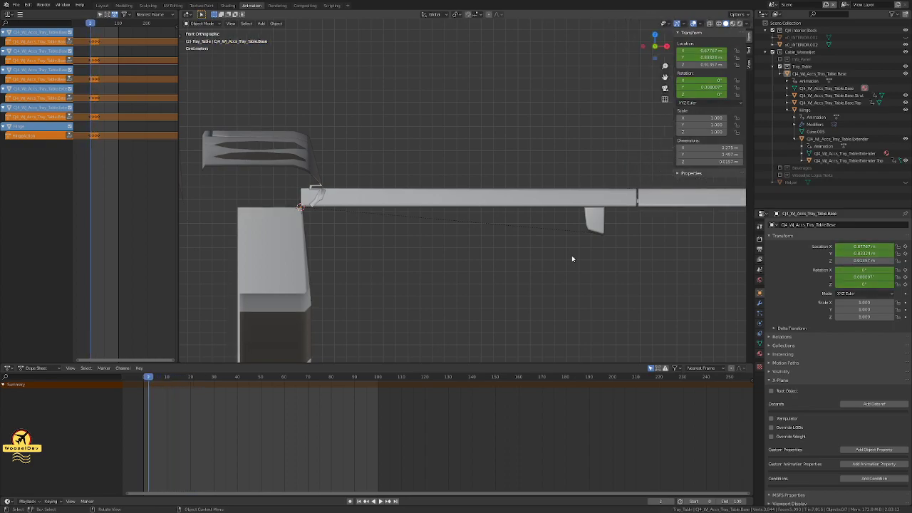
Step: Step the timeline forward from frame 2 to frame 30, checking the tray table's position while the extender folds
key("Right")
key("Right")
key("Right")
key("Right")
key("Right")
key("Right")
key("Right")
key("Right")
key("Right")
key("Right")
key("Right")
key("Right")
key("Right")
key("Right")
key("Right")
key("Right")
key("Right")
key("Right")
key("Right")
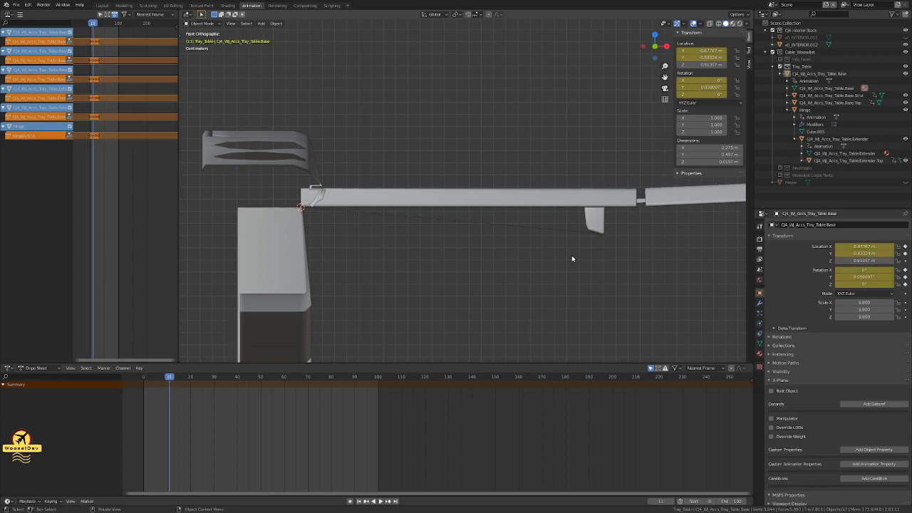
key("Right")
key("Right")
key("Right")
key("Right")
key("Right")
key("Right")
key("Right")
key("Right")
key("Right")
key("Right")
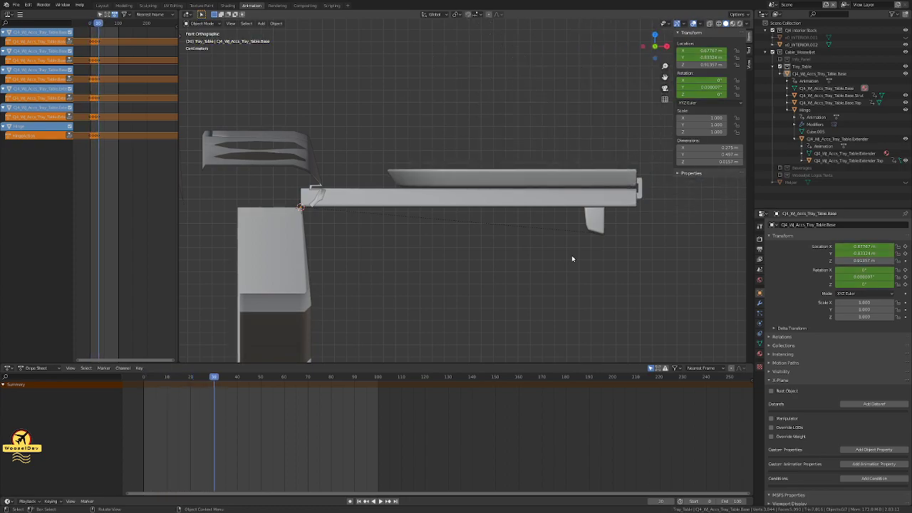
Step: Save the file, and go to frame 40 with the tray table base selected
key("ctrl+s")
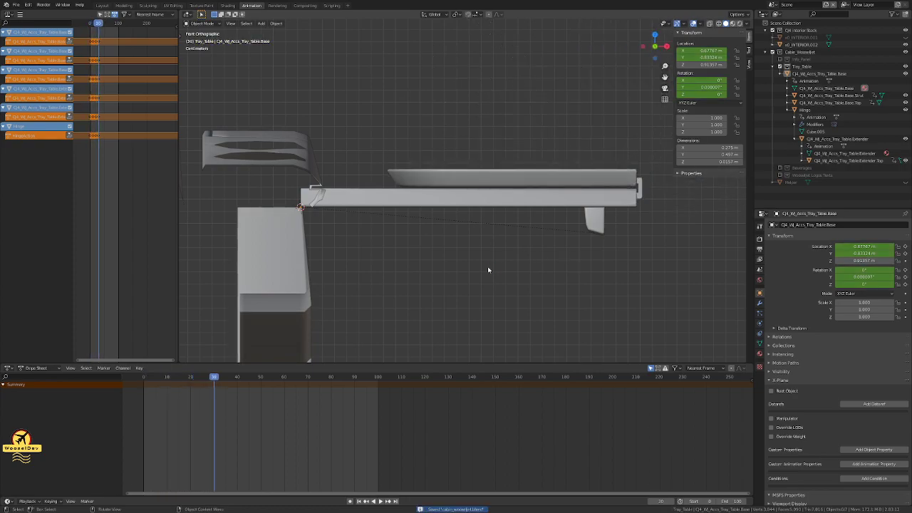
key("Right")
key("Right")
key("Right")
key("Right")
key("Right")
key("Right")
key("Right")
key("Right")
key("Right")
key("Right")
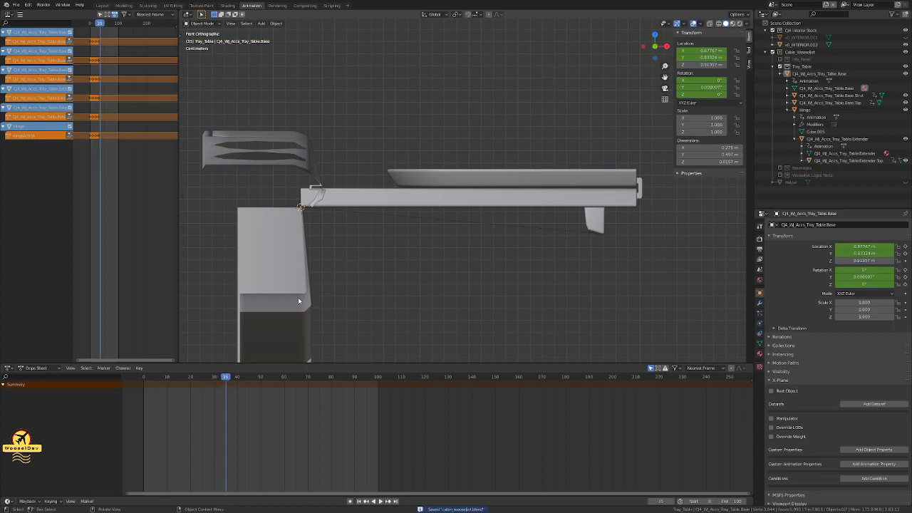
left_click(340, 199)
key("shift+s")
left_click(345, 241)
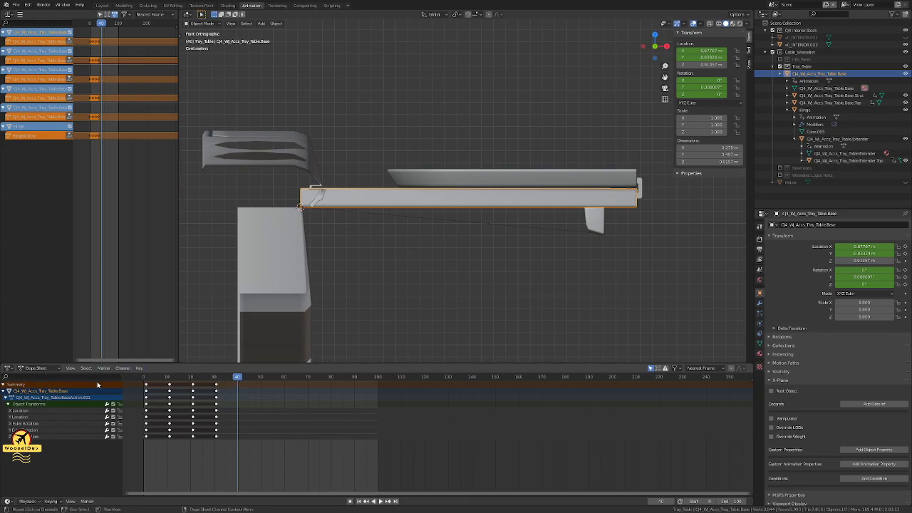
left_click(507, 284)
left_click_drag(650, 121, 384, 263)
left_click(342, 201)
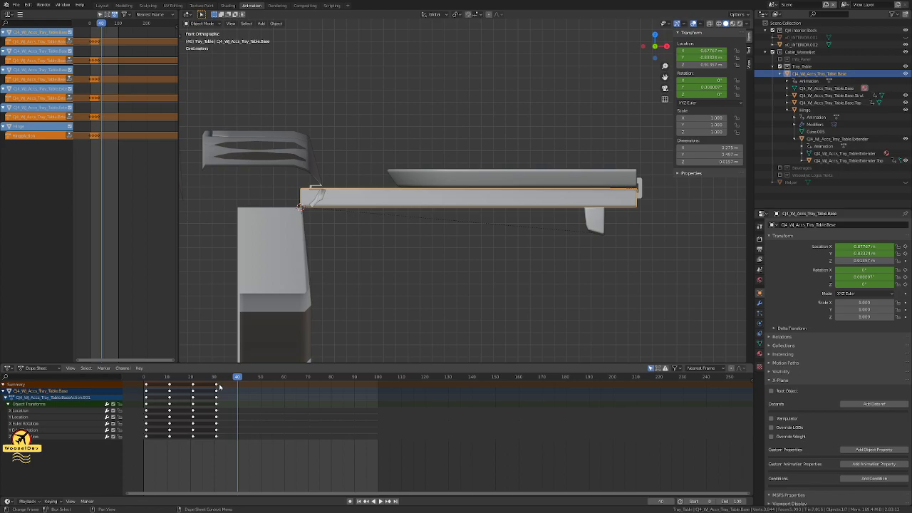
left_click(215, 385)
left_click(181, 389)
Step: Rotate the tray table base by -90° so it stands upright, and insert a Rotation keyframe at frame 40
type("r")
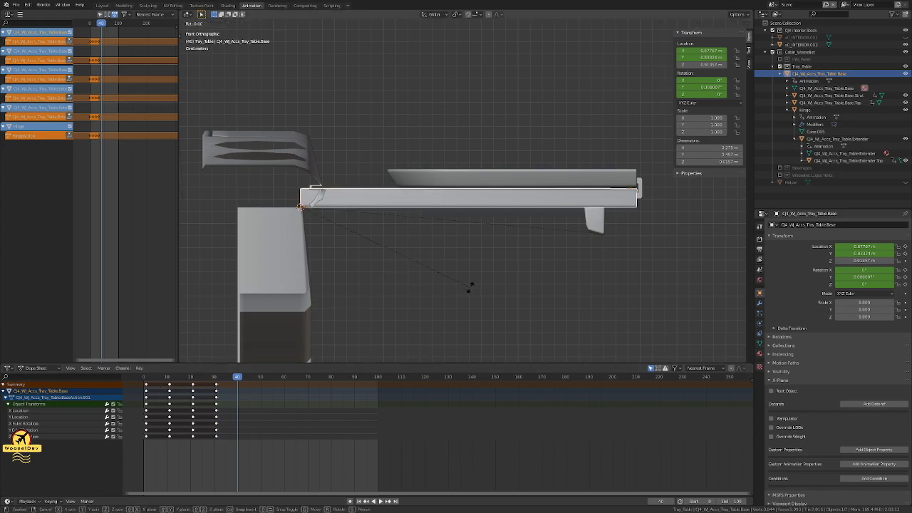
type("90")
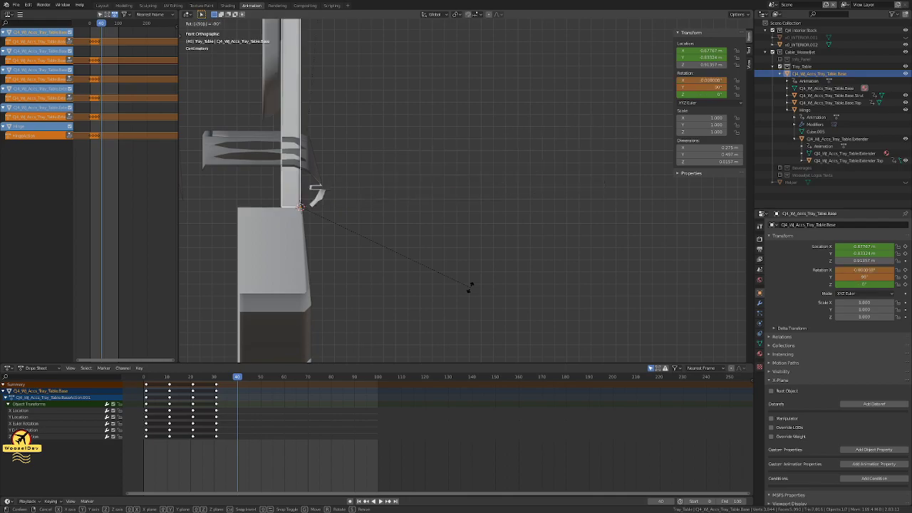
key("Return")
key("i")
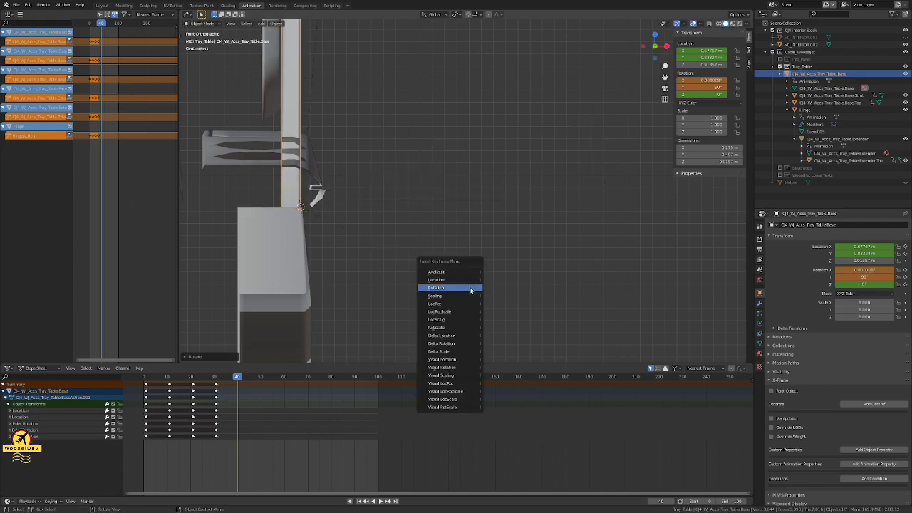
left_click(460, 287)
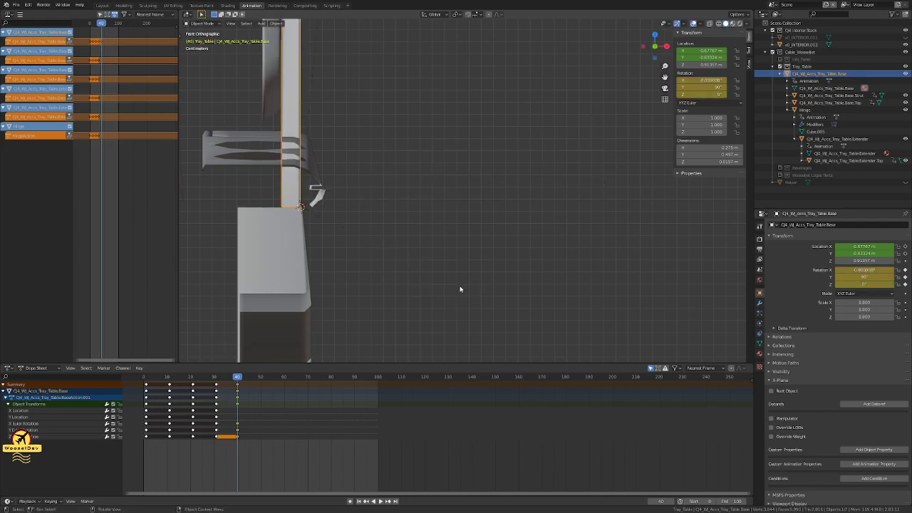
Step: Step the timeline back from frame 40 to frame 31, checking how the folded table swings about its pivot
key("Left")
key("Right")
key("Left")
key("Left")
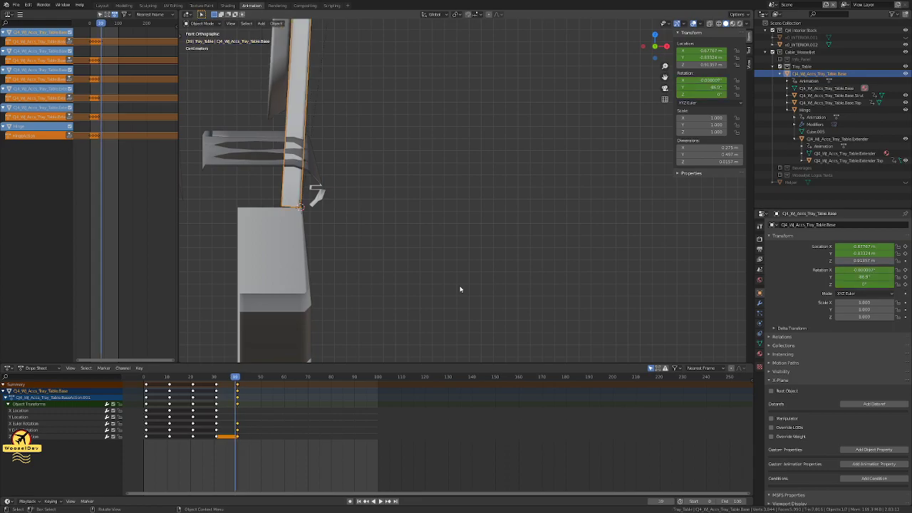
key("Left")
key("Left")
key("Left")
key("Left")
key("Left")
key("Left")
key("Left")
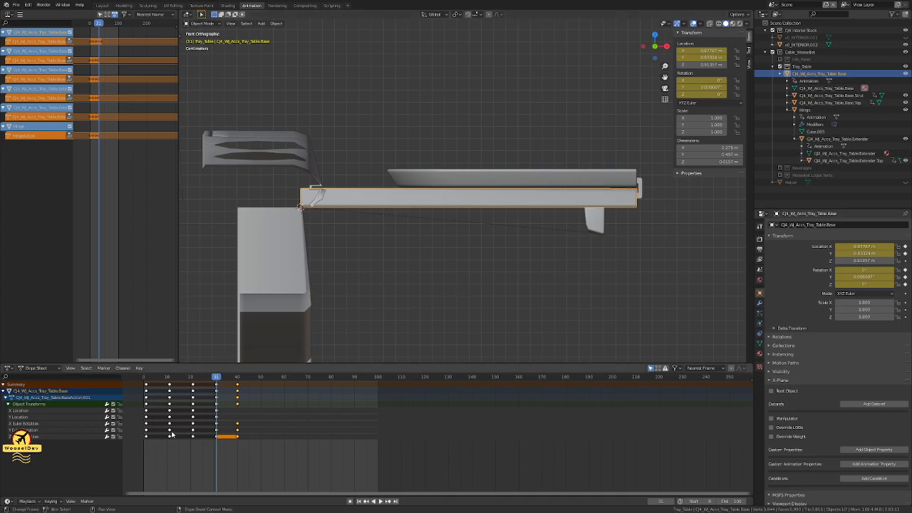
Step: Delete the base's Z Euler Rotation keyframes at frames 1, 11 and 21
left_click(146, 437)
key("x")
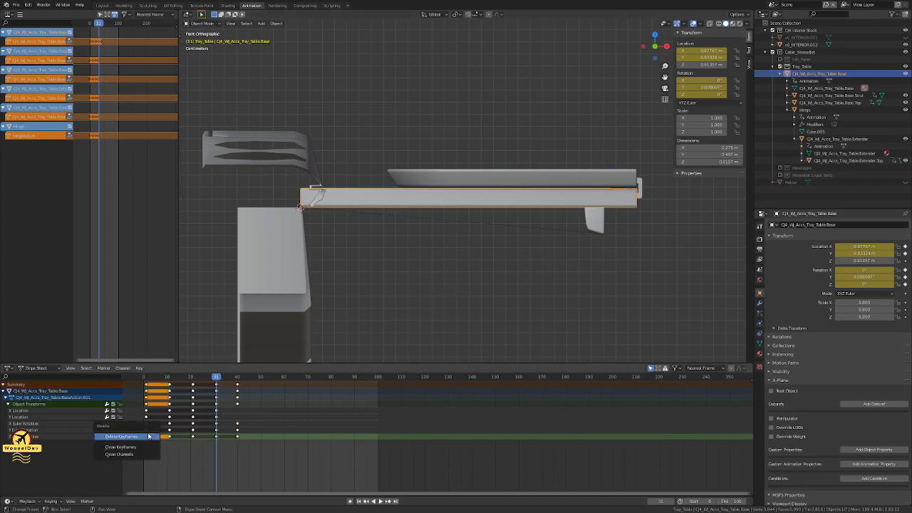
left_click(149, 436)
key("x")
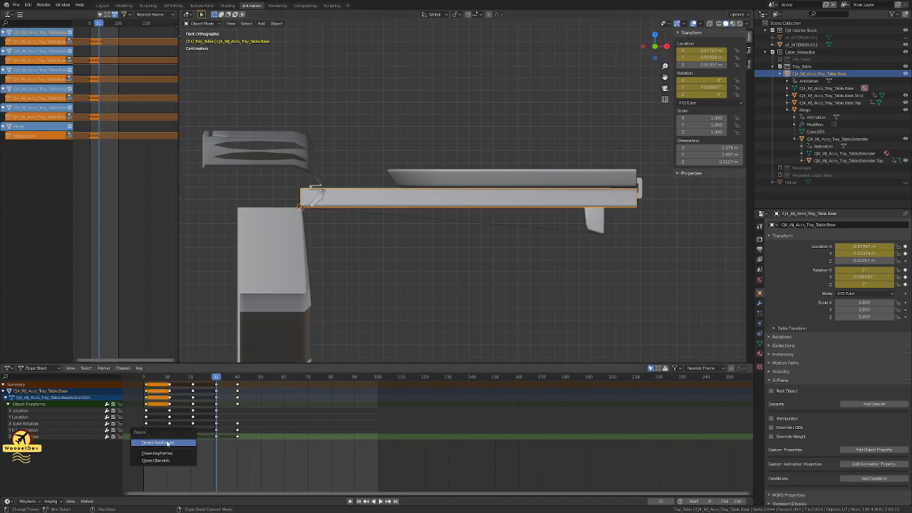
left_click(178, 443)
left_click(174, 437)
key("x")
left_click(174, 440)
left_click(192, 437)
key("x")
left_click(192, 436)
Step: Delete the base's Y Euler Rotation keyframes at frames 21, 11 and 1
left_click(192, 430)
key("x")
left_click(191, 430)
left_click(171, 430)
key("x")
left_click(175, 430)
left_click(144, 430)
key("x")
left_click(144, 431)
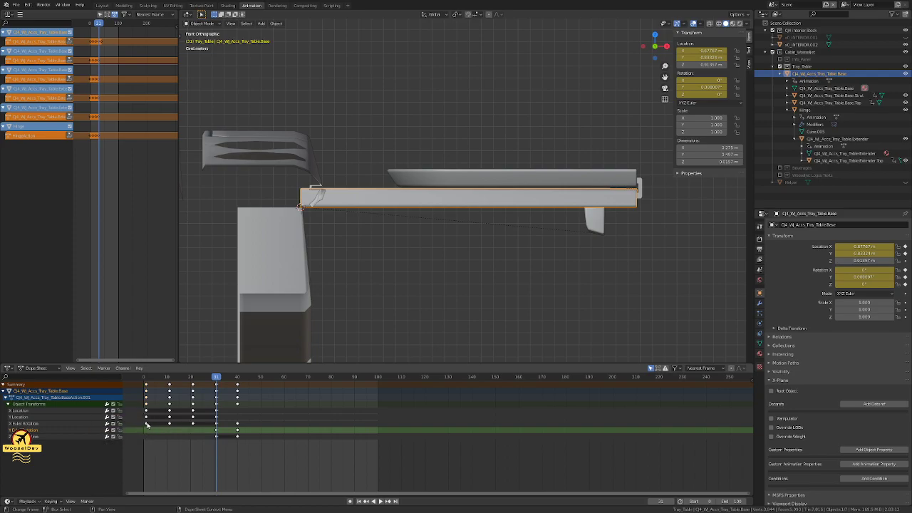
Step: Delete the base's X Euler Rotation keyframes at frames 1, 11 and 21
left_click(147, 425)
key("x")
left_click(142, 430)
key("x")
left_click(170, 425)
left_click(193, 423)
key("x")
left_click(190, 425)
Step: Delete the base's Y Location keyframes at frames 1, 11 and 21
left_click(147, 417)
key("x")
left_click(167, 418)
key("x")
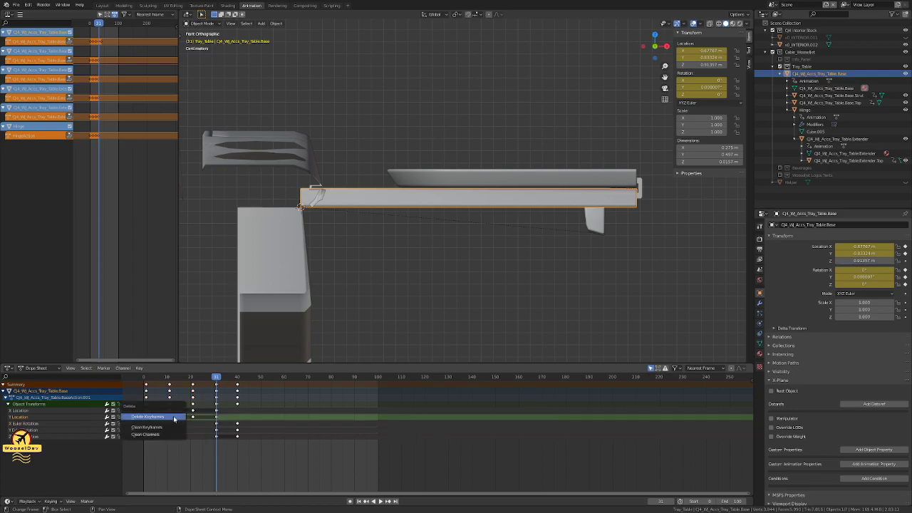
left_click(168, 420)
left_click(193, 418)
key("x")
left_click(191, 420)
Step: Delete the base's X Location keyframes at frames 1, 11 and 21
left_click(147, 410)
key("x")
left_click(144, 413)
left_click(169, 411)
key("x")
left_click(169, 413)
left_click(193, 410)
key("x")
left_click(187, 408)
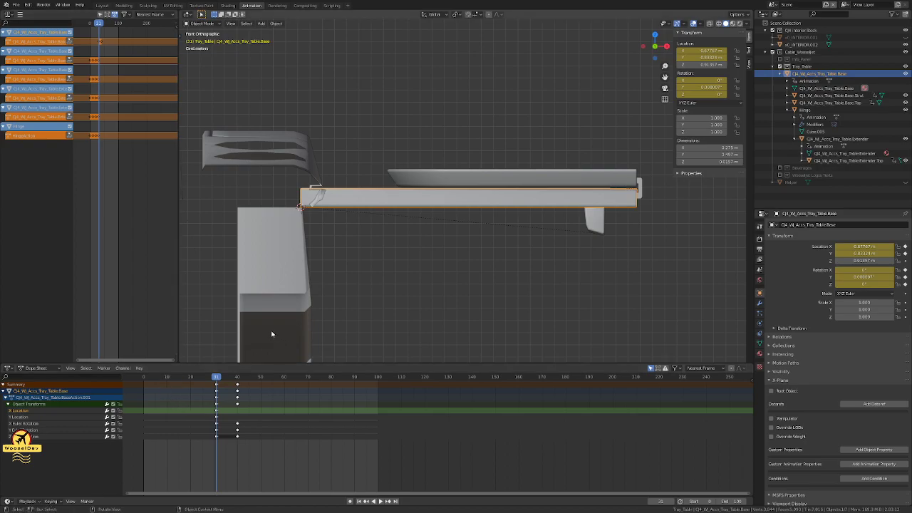
Step: Inspect the base's remaining keyframes and step from frame 31 to frame 40, checking the upright fold
left_click(237, 405)
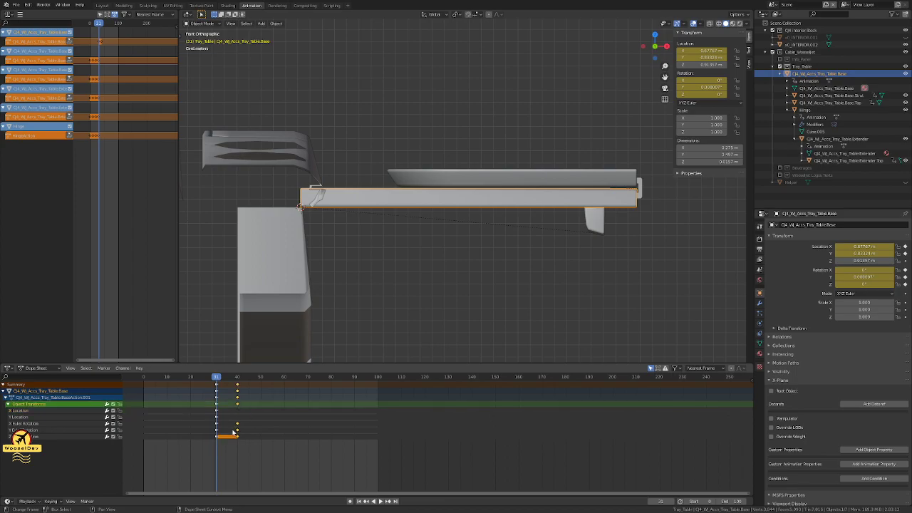
left_click(238, 425)
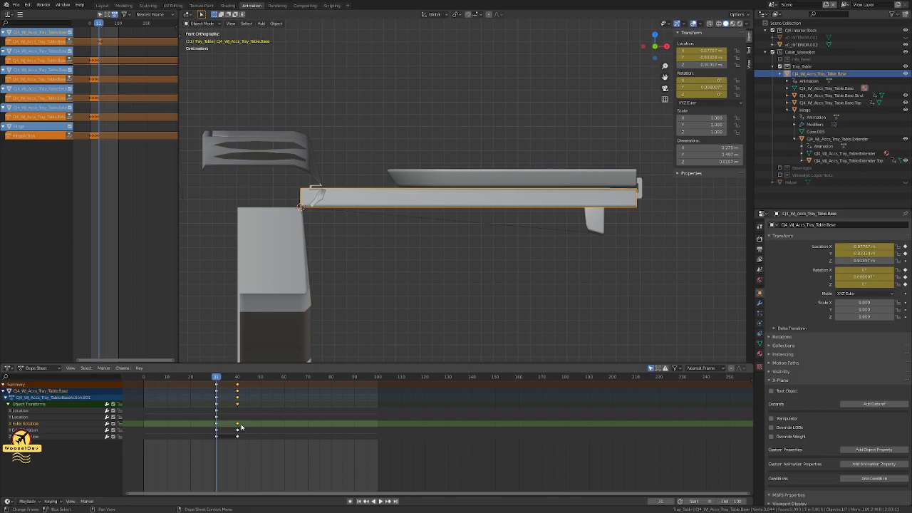
left_click(416, 316)
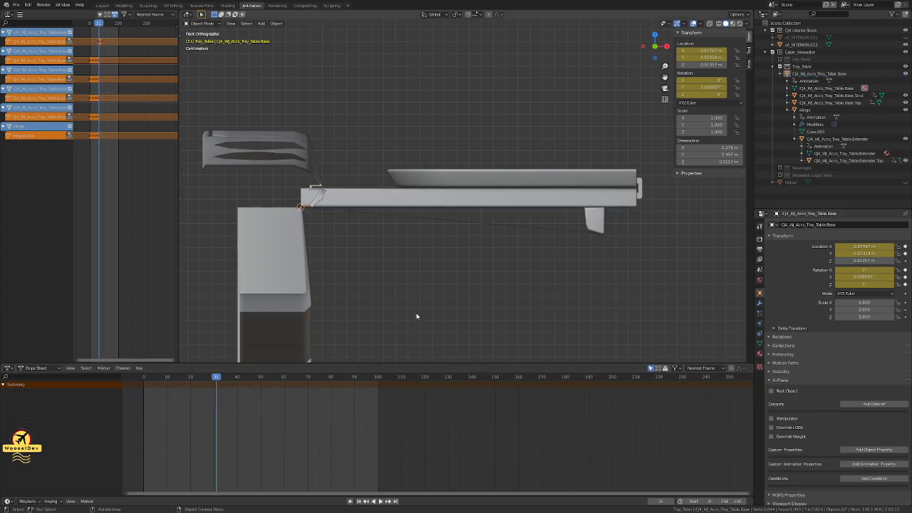
left_click(397, 200)
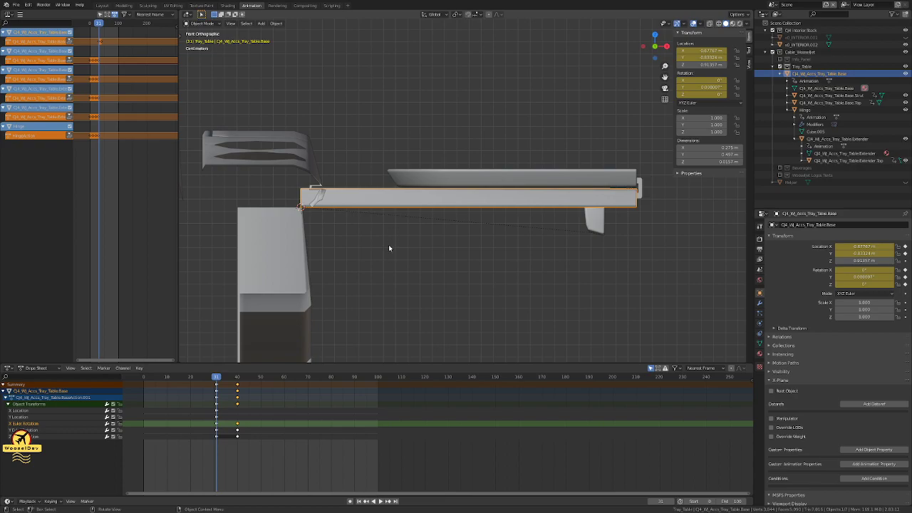
key("Right")
key("Right")
key("Right")
key("Right")
key("Right")
key("Right")
key("Right")
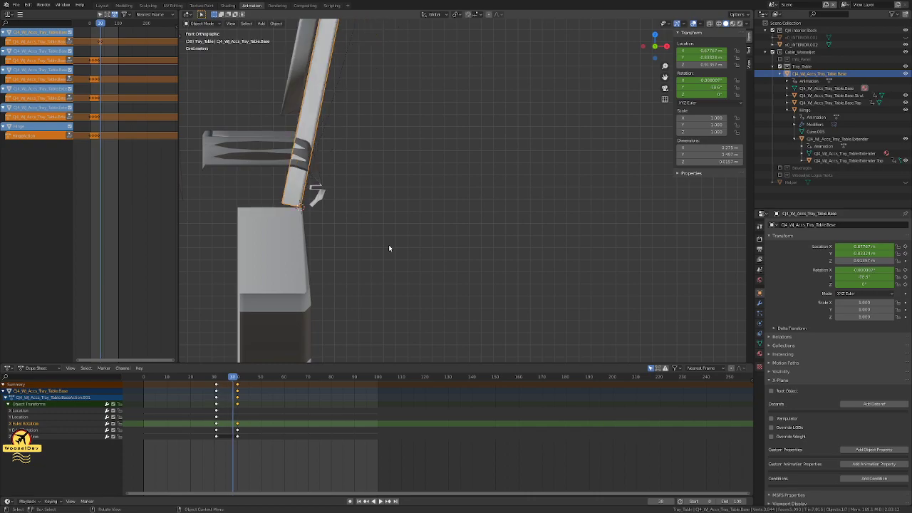
key("Right")
key("Right")
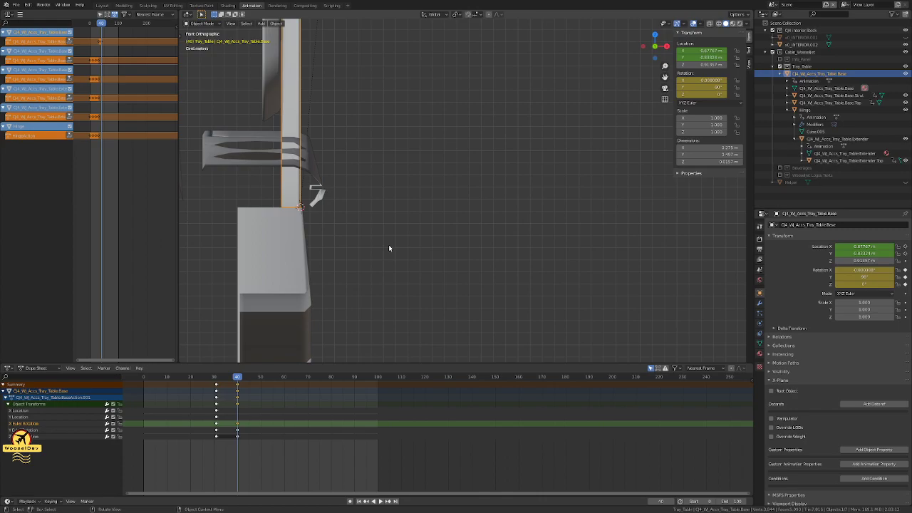
Step: Select the tray table extender and review its folding motion up to frame 30
scroll(389, 248, "down", 4)
left_click(285, 116)
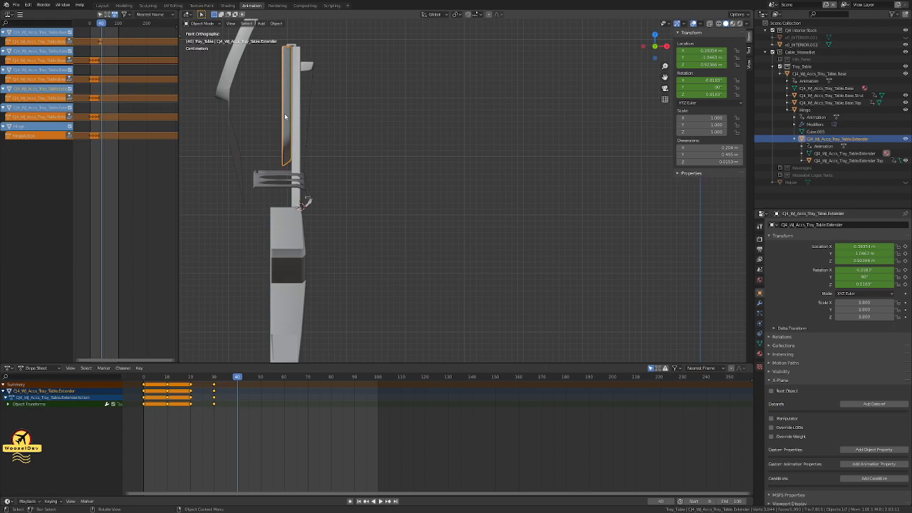
key("shift+ctrl+space")
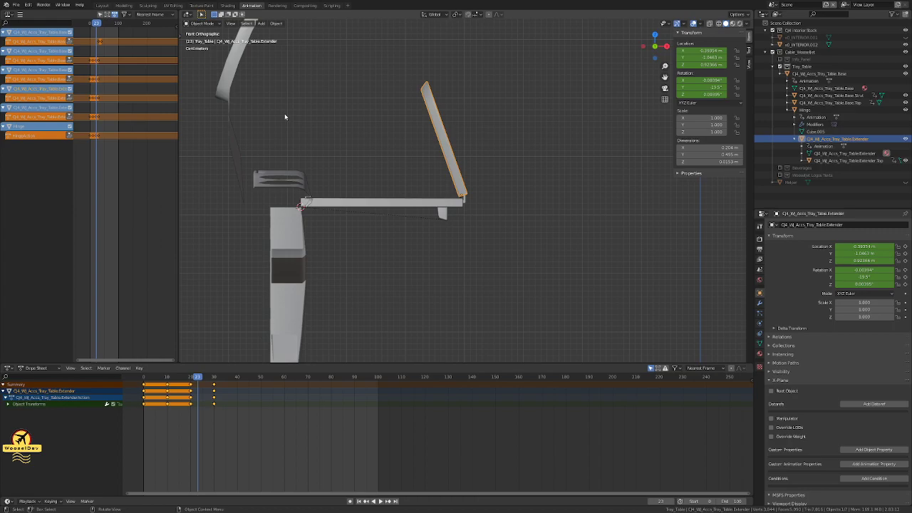
key("Right")
key("Right")
key("Right")
key("Right")
key("Right")
key("Right")
key("Right")
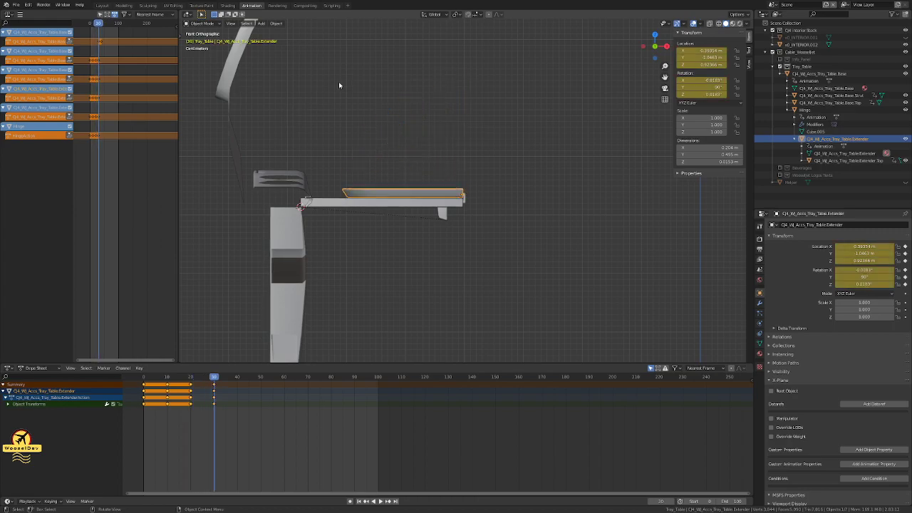
Step: Select the tray table base, step from frame 30 to frame 40 to check its fold, and save the file
left_click(350, 202)
key("Right")
key("Right")
key("Right")
key("Right")
key("Right")
key("Right")
key("Right")
key("Right")
key("Right")
key("Right")
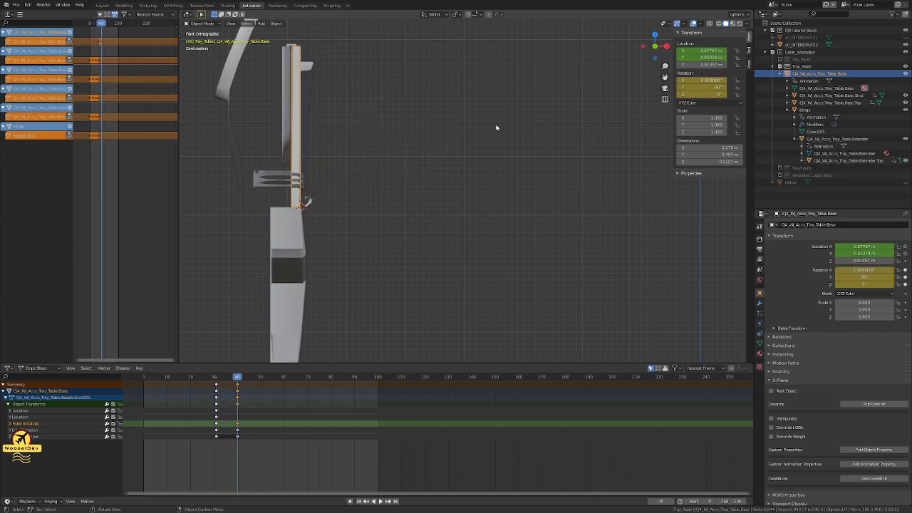
key("ctrl+s")
Step: Insert Rotation keyframes at frame 40 for all objects in the Tray_Table collection, and save the file
scroll(320, 149, "up", 2)
scroll(322, 154, "up", 1)
scroll(359, 247, "down", 1)
scroll(359, 249, "down", 2)
scroll(359, 253, "up", 1)
right_click(795, 69)
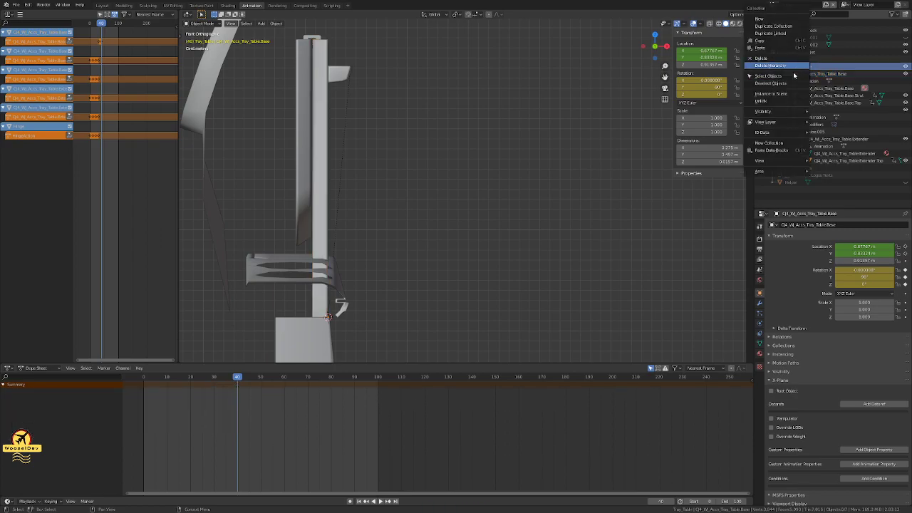
left_click(790, 76)
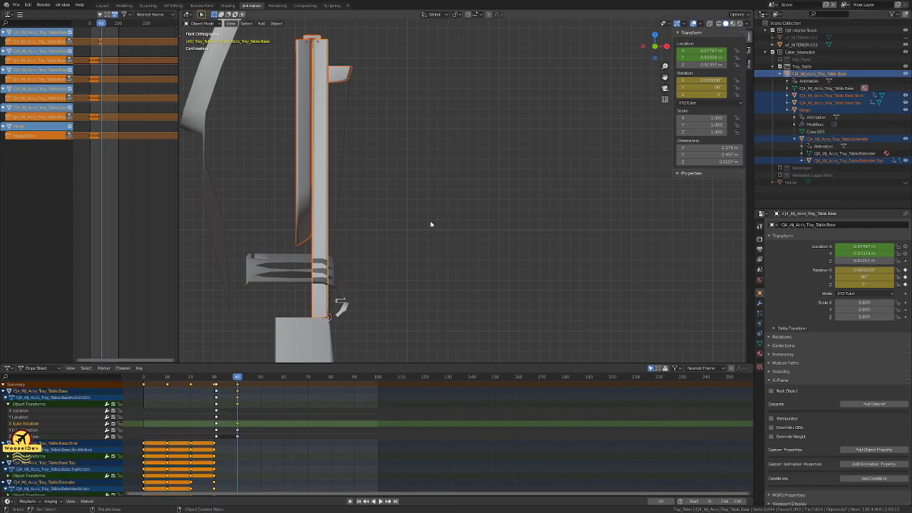
key("i")
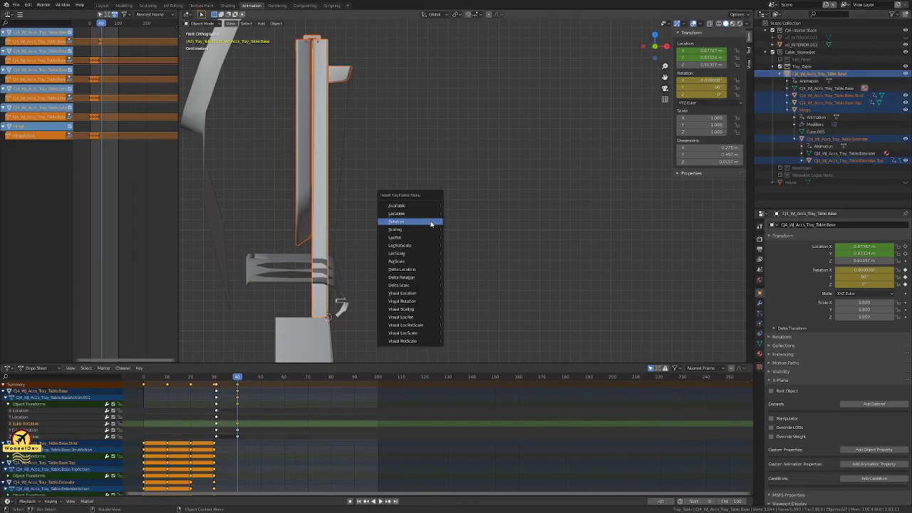
left_click(421, 222)
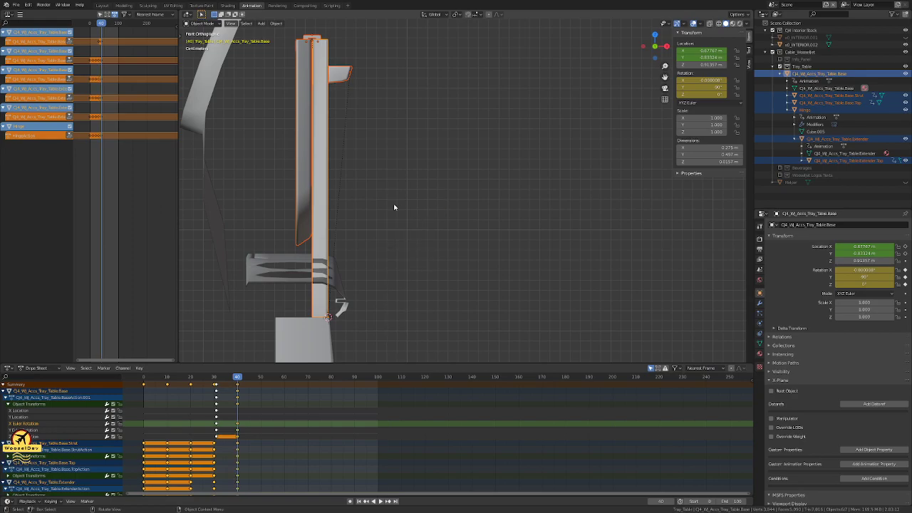
left_click(394, 207)
key("ctrl+s")
Step: Check the upright tray table parts at frame 40, including the base and extender, and advance the timeline to frame 50
middle_click_drag(394, 207, 339, 146)
left_click(334, 147)
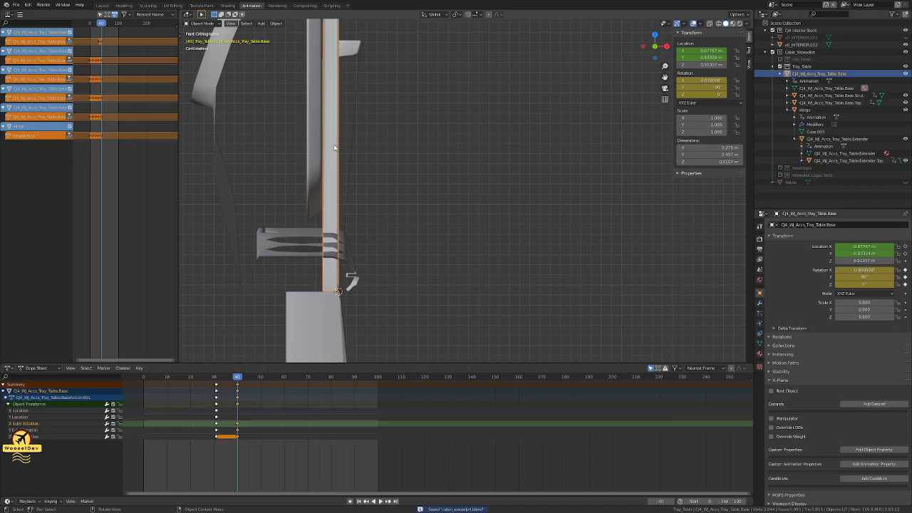
scroll(407, 205, "down", 2)
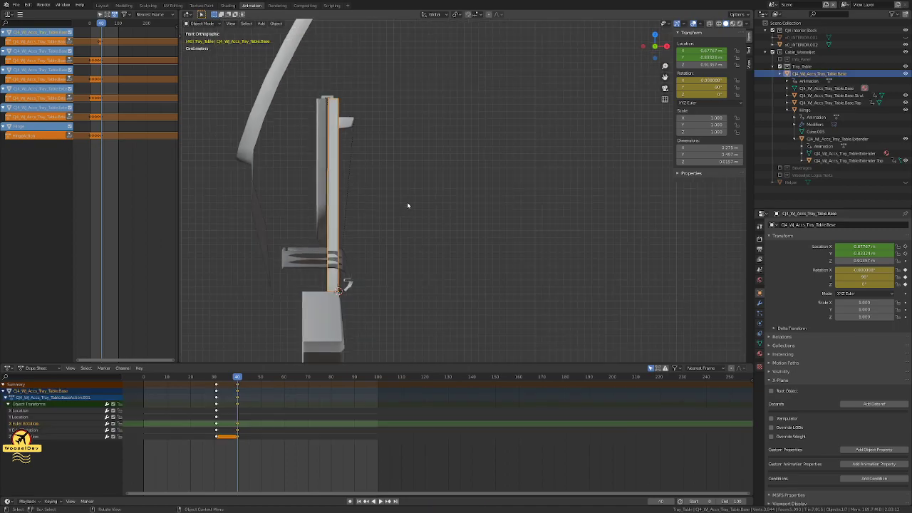
left_click(319, 175)
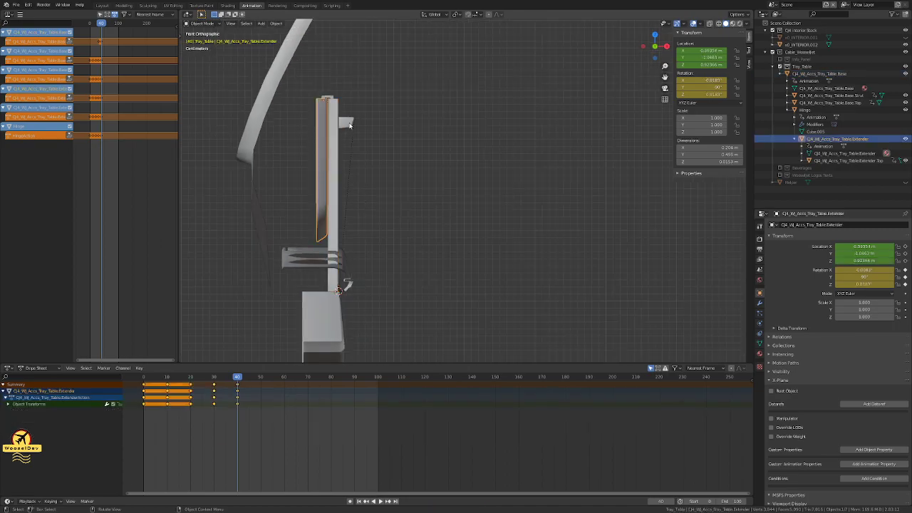
left_click(349, 124)
left_click(321, 144)
left_click(337, 150)
left_click(429, 209)
scroll(430, 209, "up", 3)
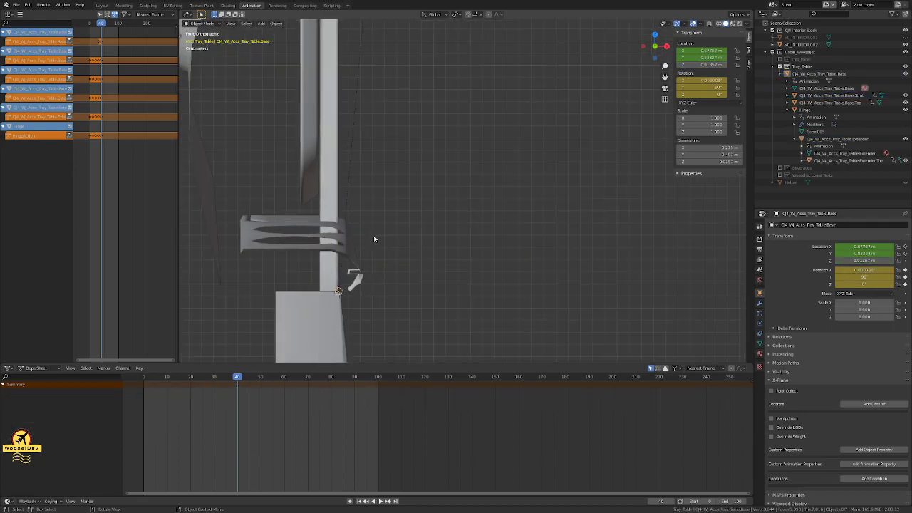
scroll(416, 194, "down", 2)
key("space")
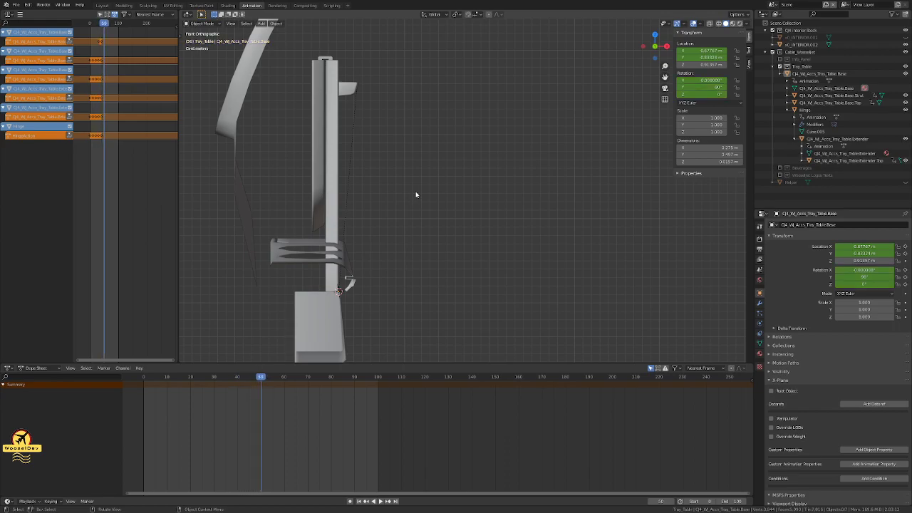
Step: Lower the tray table base along global Z into the side ledge, to a Z location of about 0.685 m
left_click(337, 130)
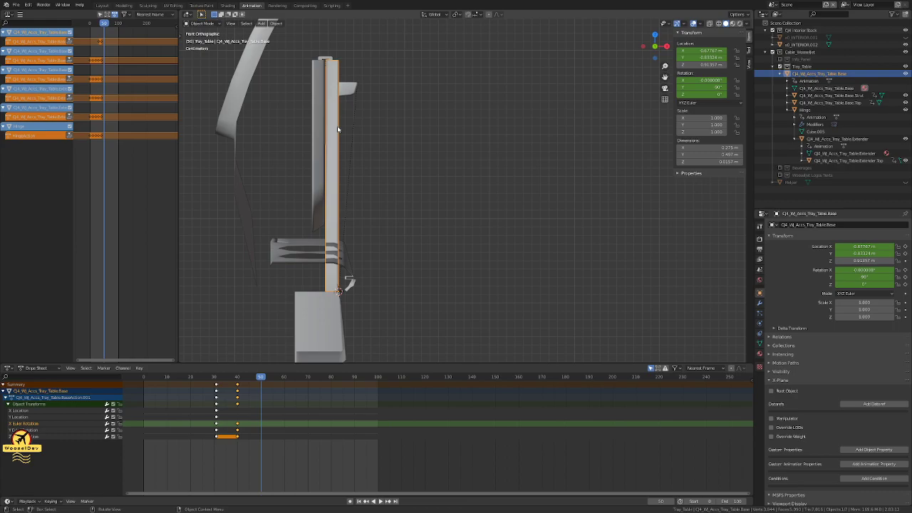
key("g")
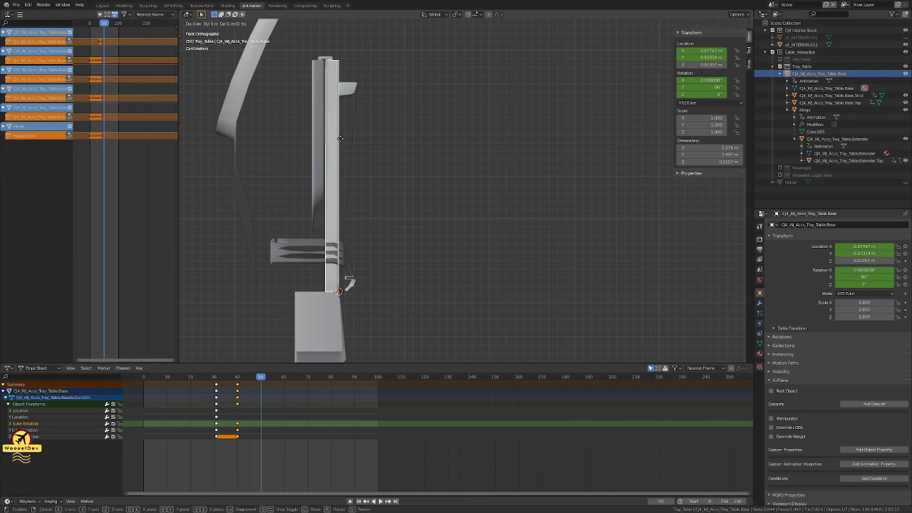
key("z")
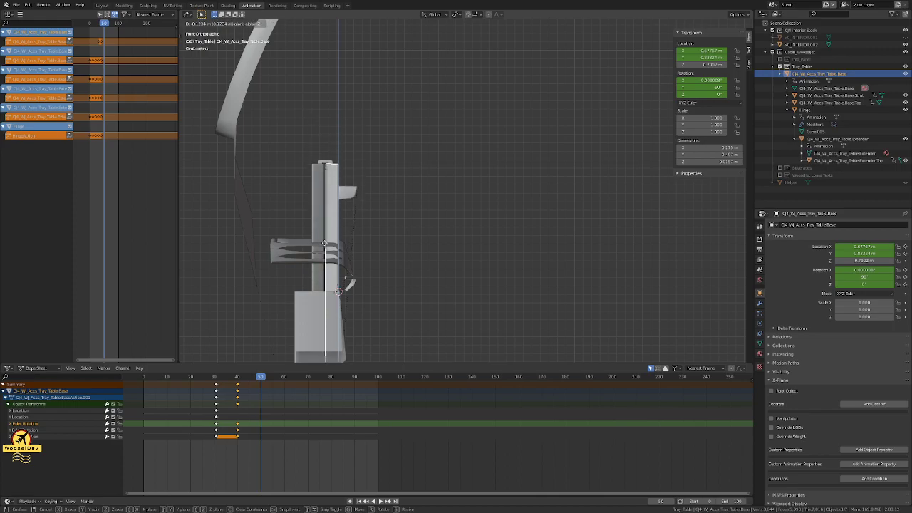
left_click(306, 330)
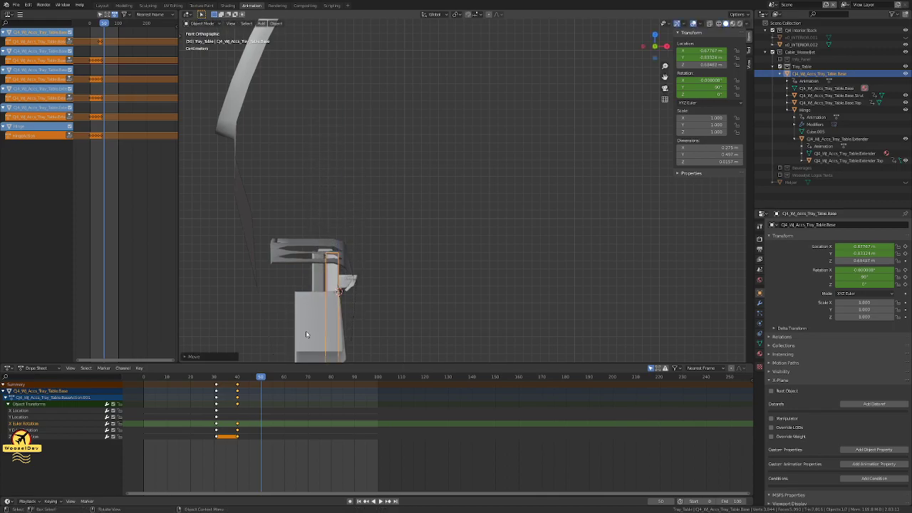
Step: Fine-tune the base's height along global Z inside the ledge slot to a Z location of about 0.681 m
scroll(349, 305, "up", 4)
middle_click_drag(348, 306, 523, 301)
key("g")
key("z")
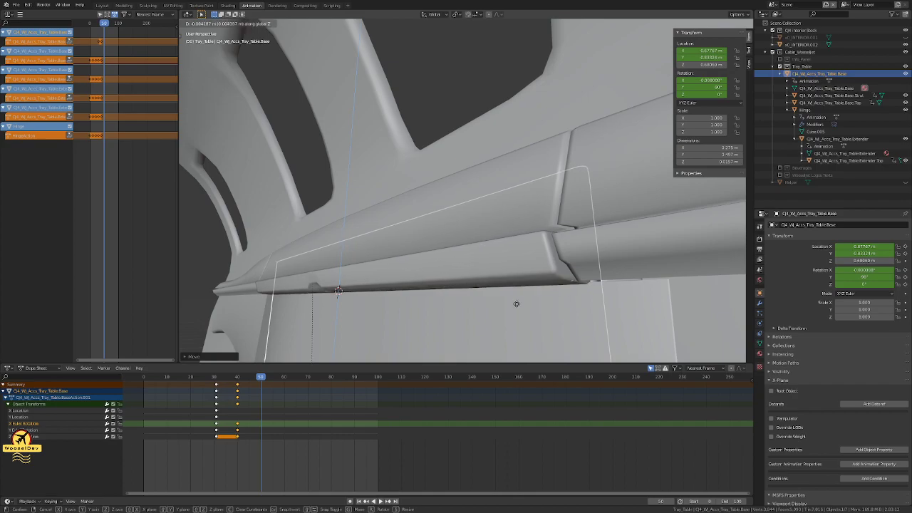
left_click(516, 303)
middle_click_drag(516, 304, 332, 261)
mouse_move(336, 251)
middle_mouse_down()
mouse_move(406, 258)
mouse_move(482, 248)
mouse_move(347, 244)
middle_mouse_up()
key("g")
key("z")
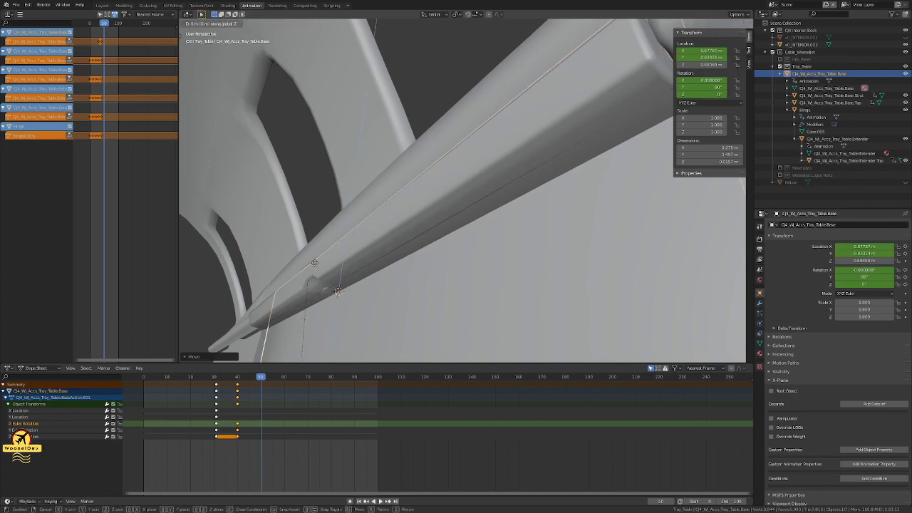
left_click(314, 261)
middle_click_drag(346, 257, 441, 286)
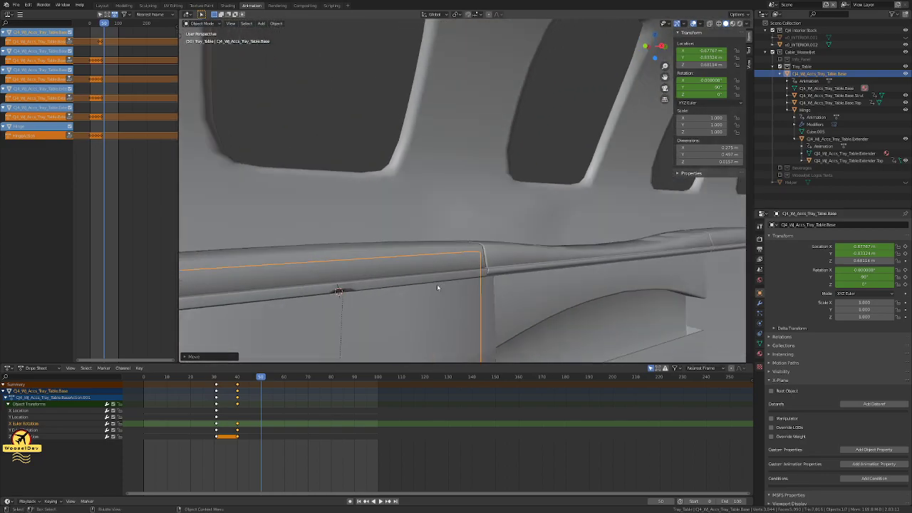
Step: Try a Location keyframe on the tray table base alone at frame 50, and undo it
key("i")
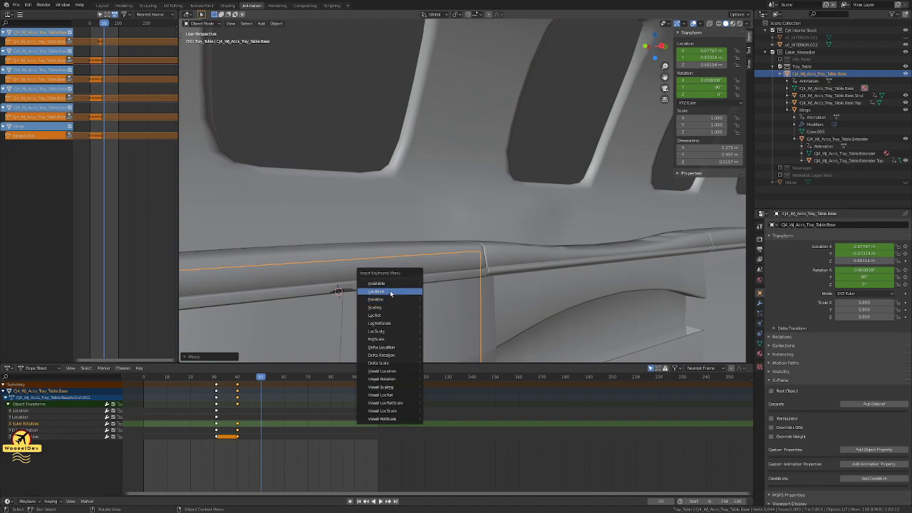
left_click(390, 293)
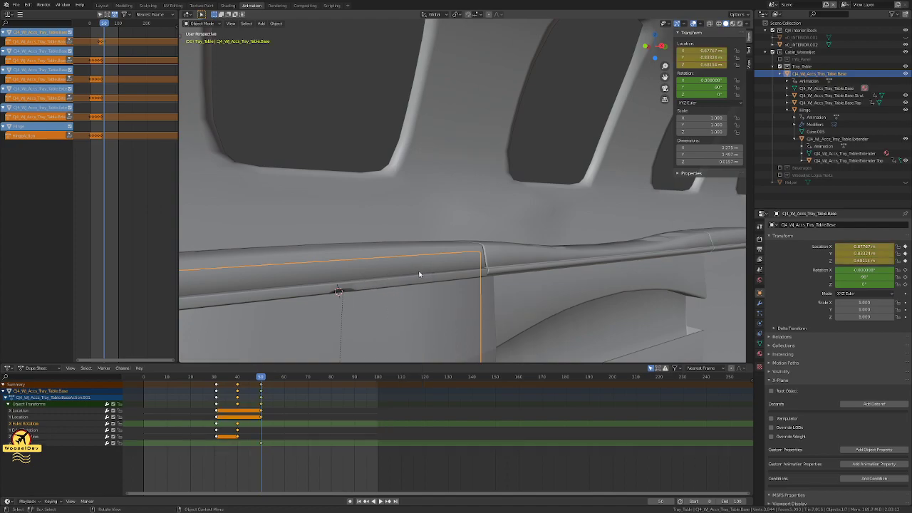
key("ctrl+z")
Step: Select all objects in the tray table hierarchy and insert Location keyframes for them at frame 50
middle_click_drag(421, 273, 495, 220)
left_click(796, 66)
right_click(795, 66)
left_click(776, 76)
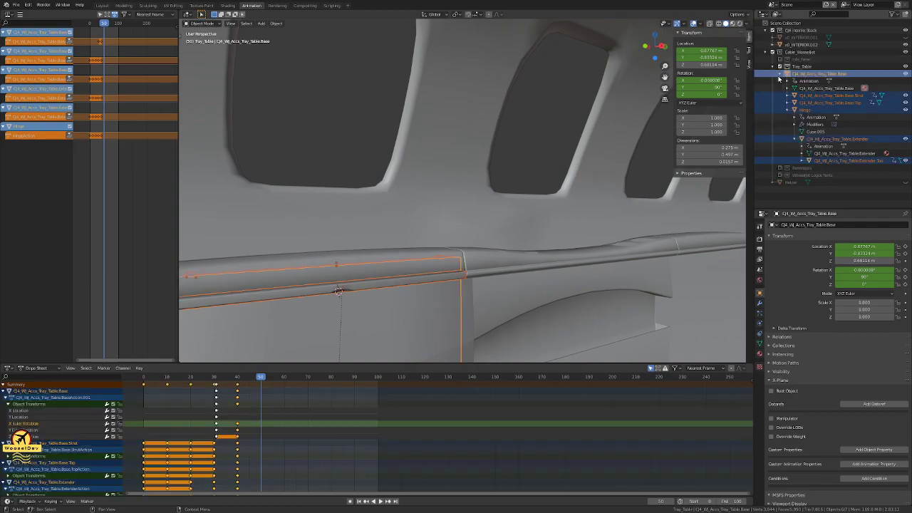
middle_click_drag(490, 190, 459, 199)
key("i")
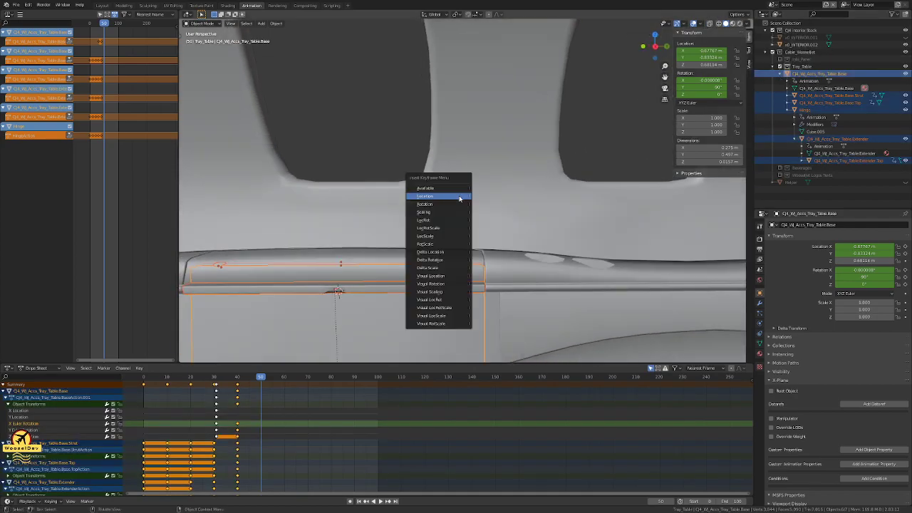
left_click(459, 197)
Step: Deselect everything and step frame by frame between frames 50 and 40 to check how the tray table lowers
left_click(348, 173)
middle_click_drag(326, 203, 498, 159)
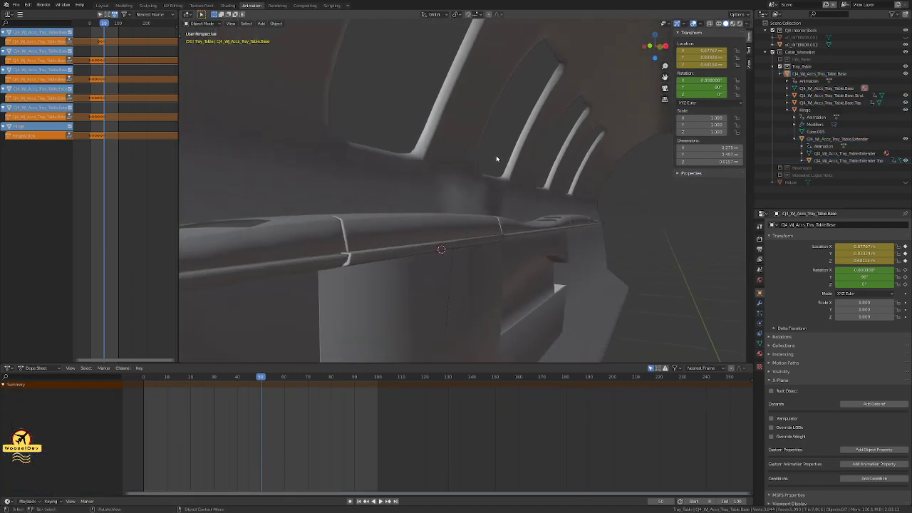
key("Left")
key("Left")
key("Left")
key("Left")
key("Left")
key("Left")
key("Left")
key("Left")
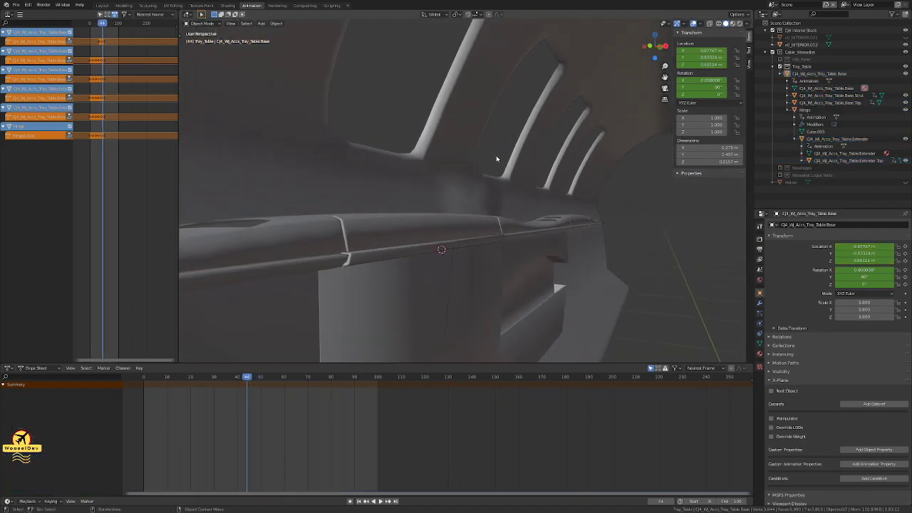
key("Left")
key("Left")
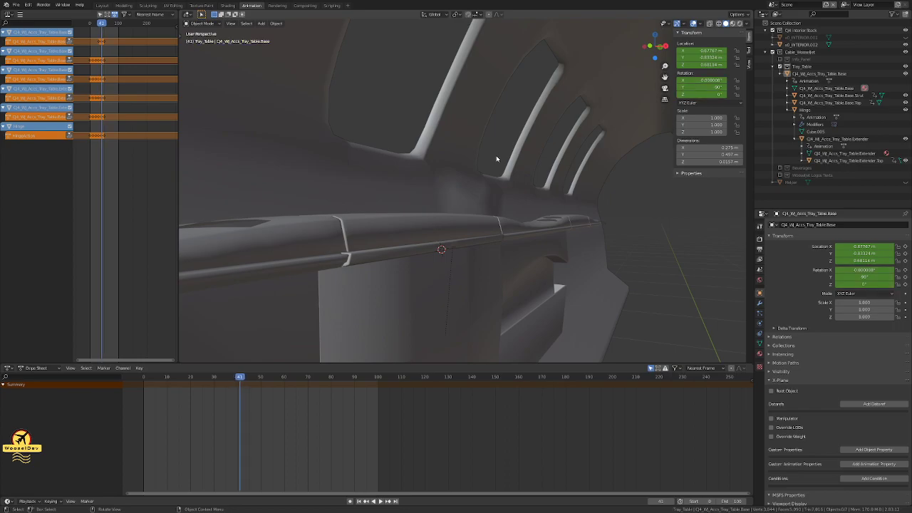
key("Left")
key("Left")
key("Right")
key("Right")
key("Right")
key("Right")
key("Right")
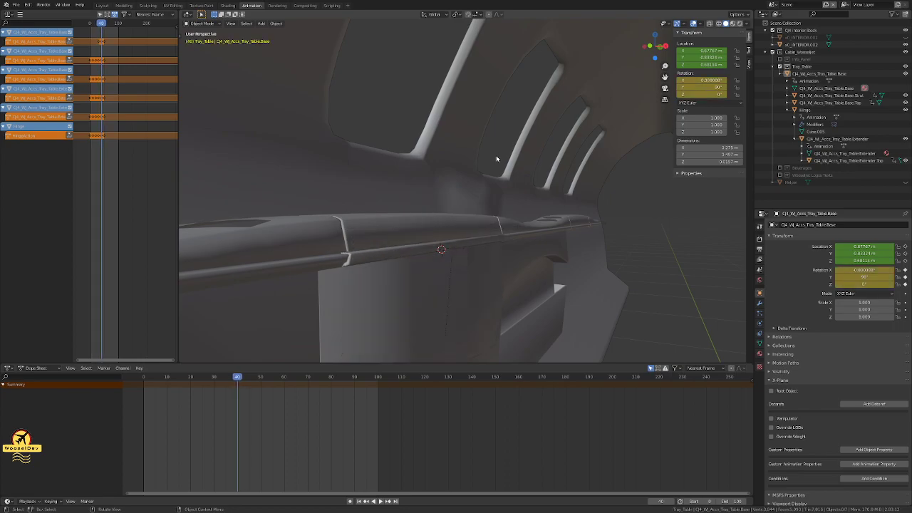
Step: Delete all tray parts' keyframes at frame 50 and undo the base's downward moves
key("Up")
key("a")
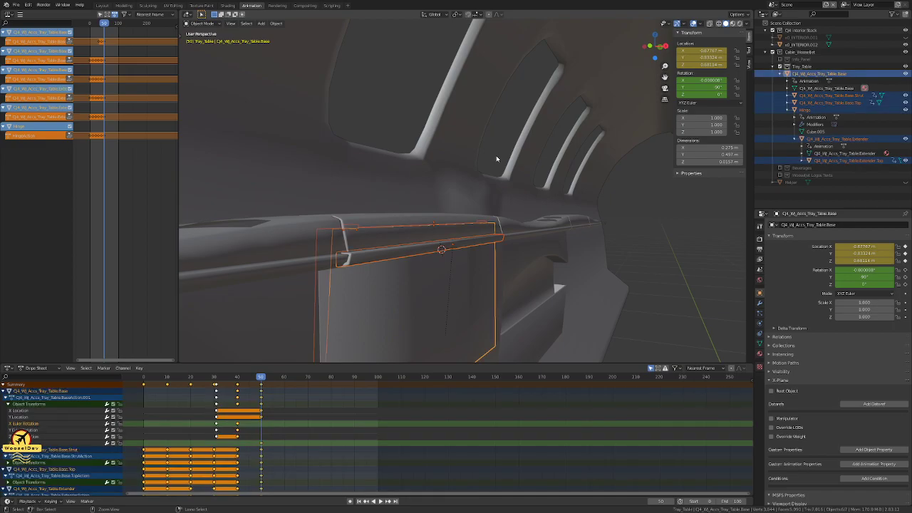
key("alt+i")
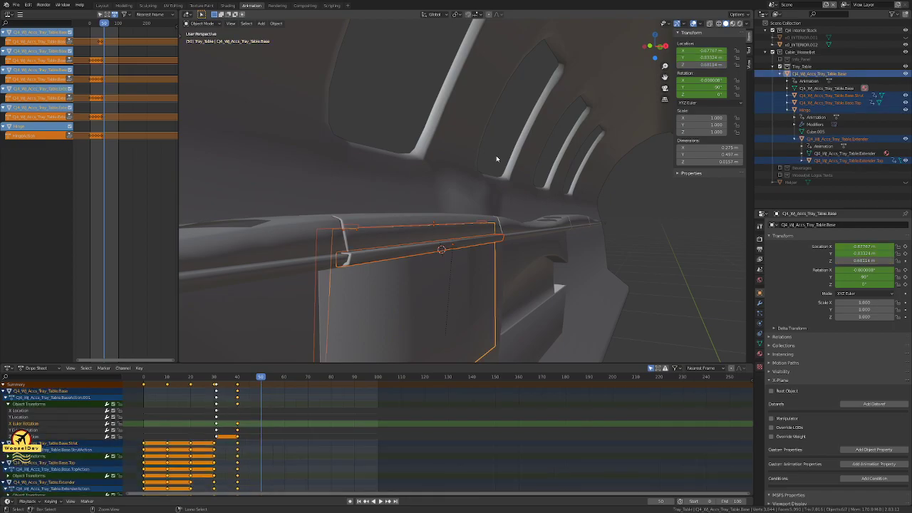
key("alt+a")
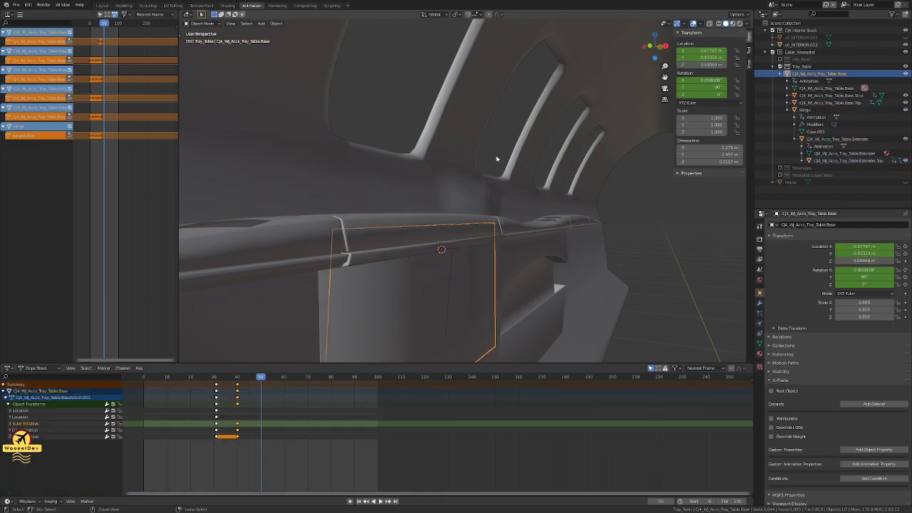
key("ctrl+z")
key("ctrl+z")
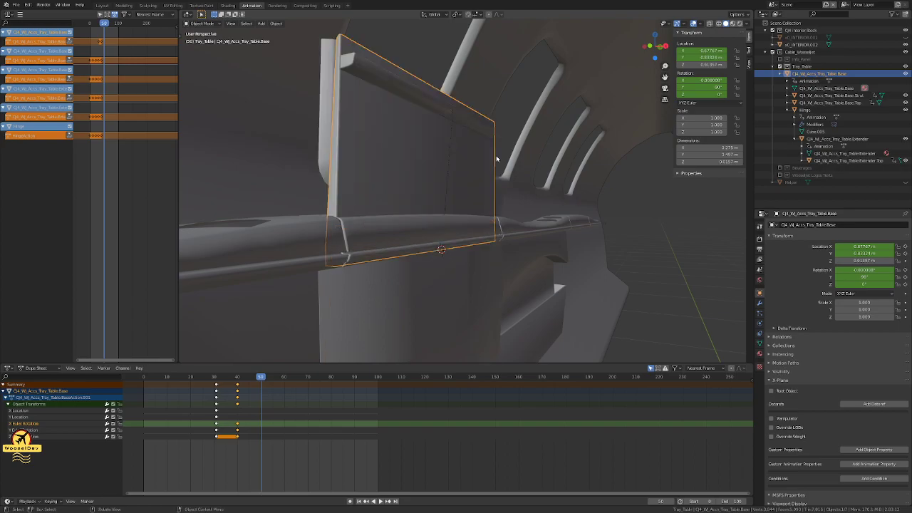
Step: Move the tray table base down along global Z into the side ledge, to a Z location of about 0.681 m
key("g")
key("z")
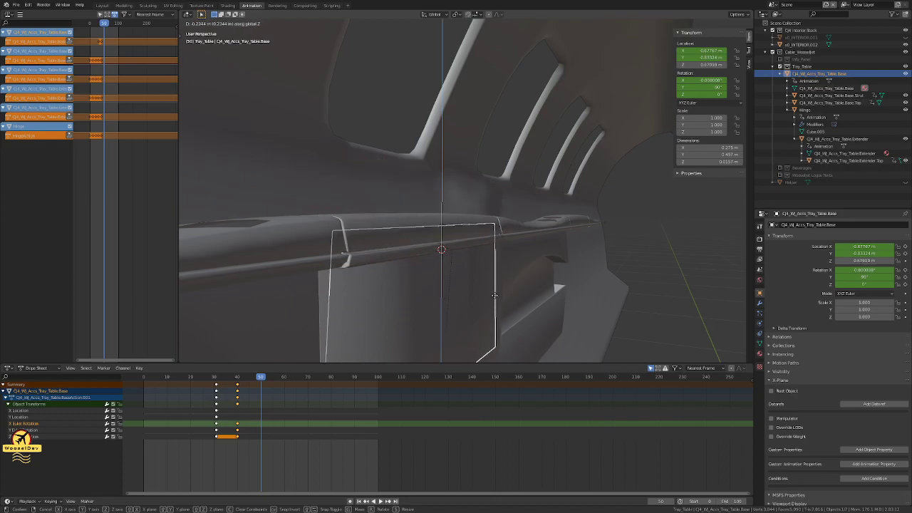
left_click(496, 293)
middle_click_drag(496, 293, 538, 238)
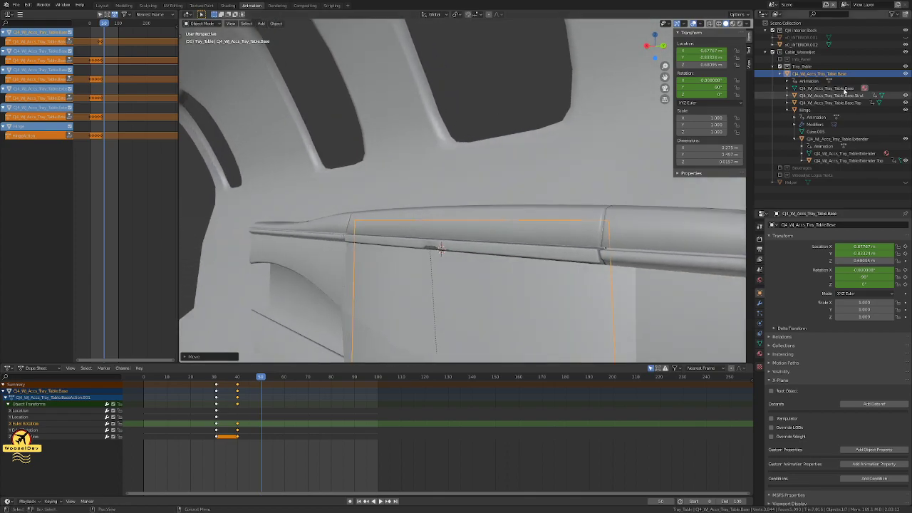
Step: Select the base with its whole child hierarchy and insert Location keyframes at frame 50
right_click(784, 74)
left_click(781, 80)
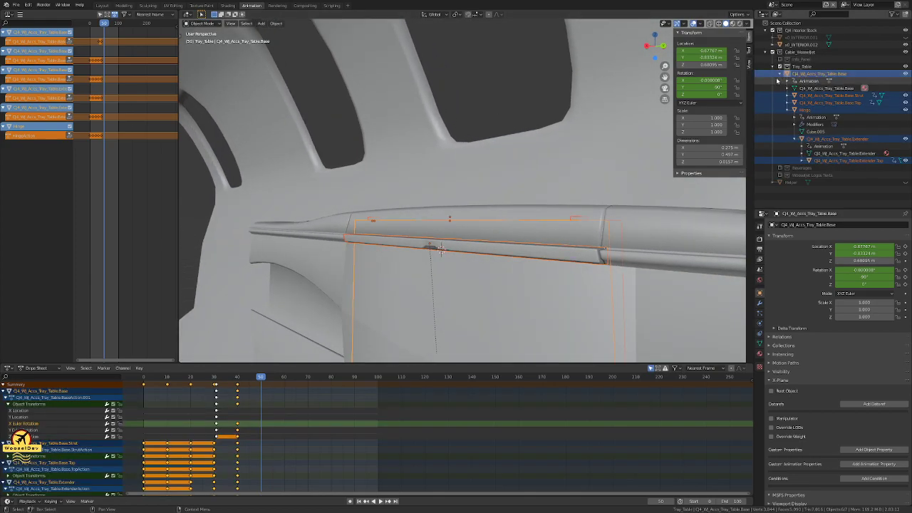
key("i")
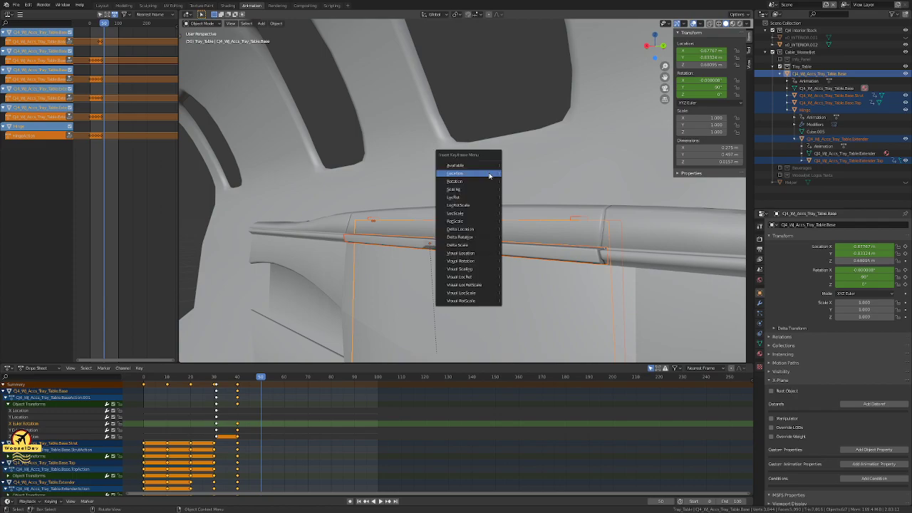
left_click(489, 175)
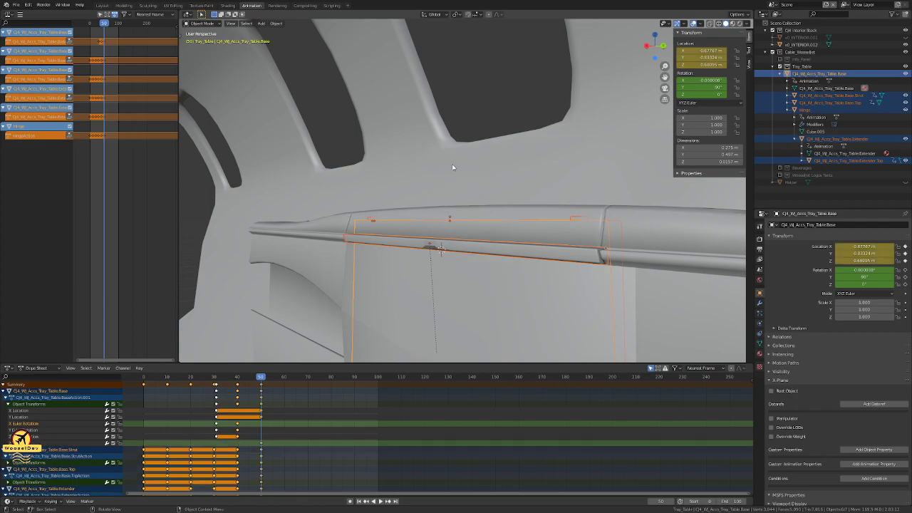
Step: Step back from frame 50 and forward to it again, checking whether the tray parts lower together
scroll(452, 167, "down", 2)
key("Left")
key("Left")
key("Left")
key("Left")
key("Left")
key("Left")
key("Left")
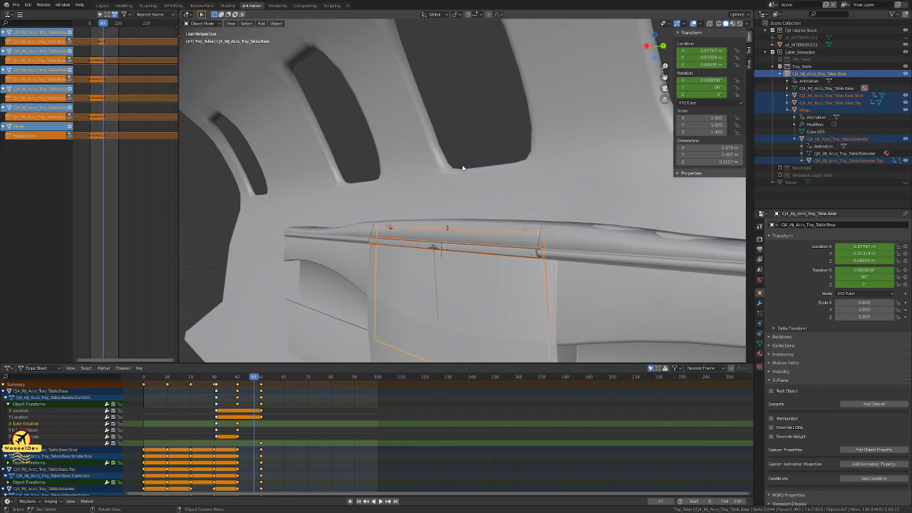
key("Left")
key("Right")
key("Right")
key("Right")
key("Right")
key("Right")
key("Right")
key("Right")
key("Right")
key("Right")
key("Right")
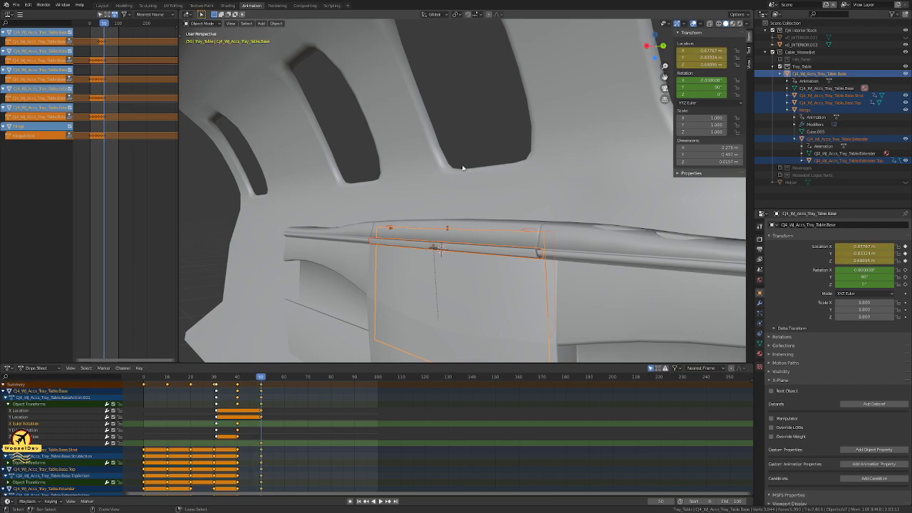
Step: Delete all tray parts' keyframes at frame 50 and insert a Location keyframe there for the tray table base only
key("alt+i")
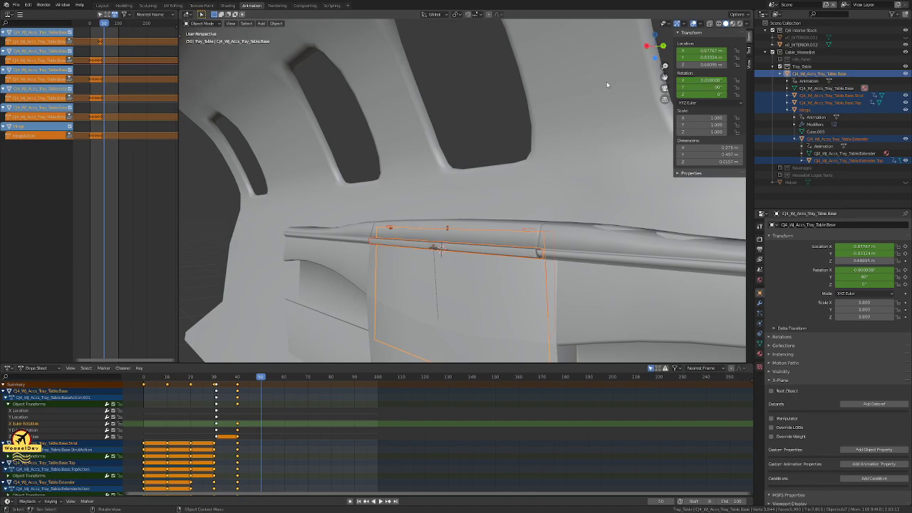
key("alt+a")
left_click(812, 74)
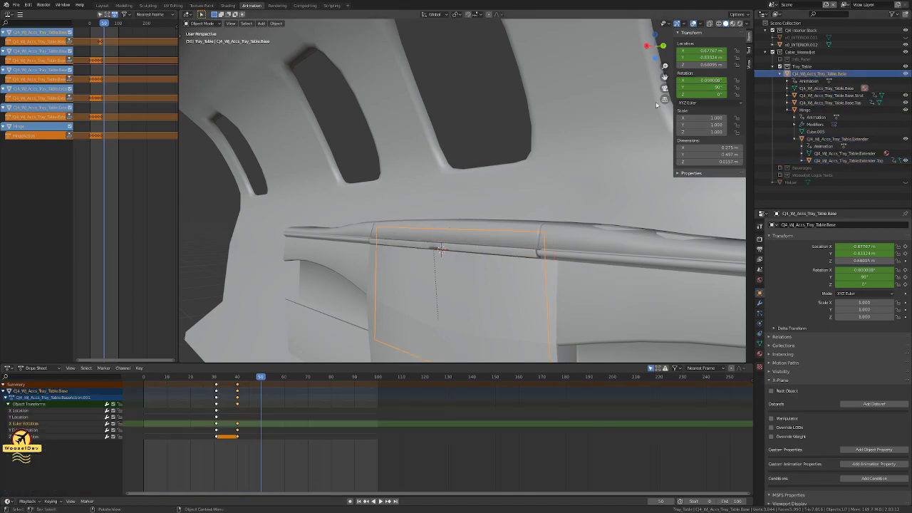
key("i")
left_click(532, 141)
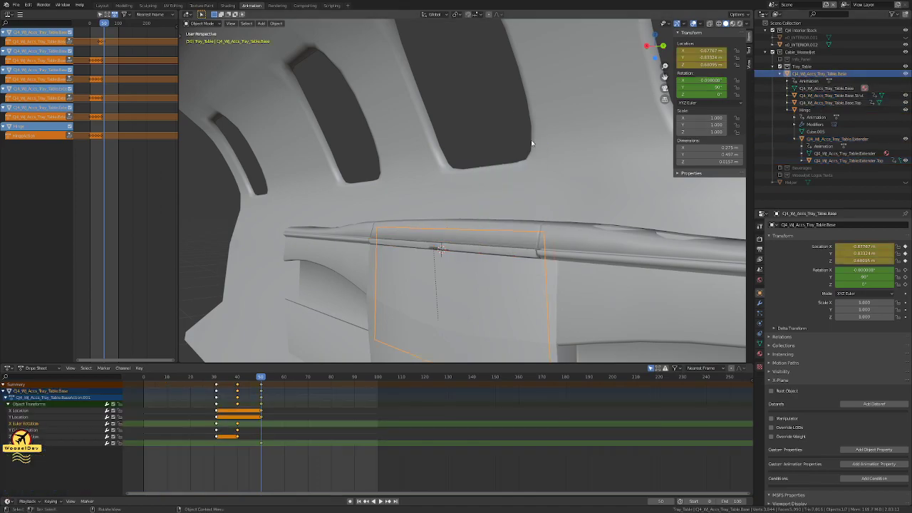
key("Left")
key("Left")
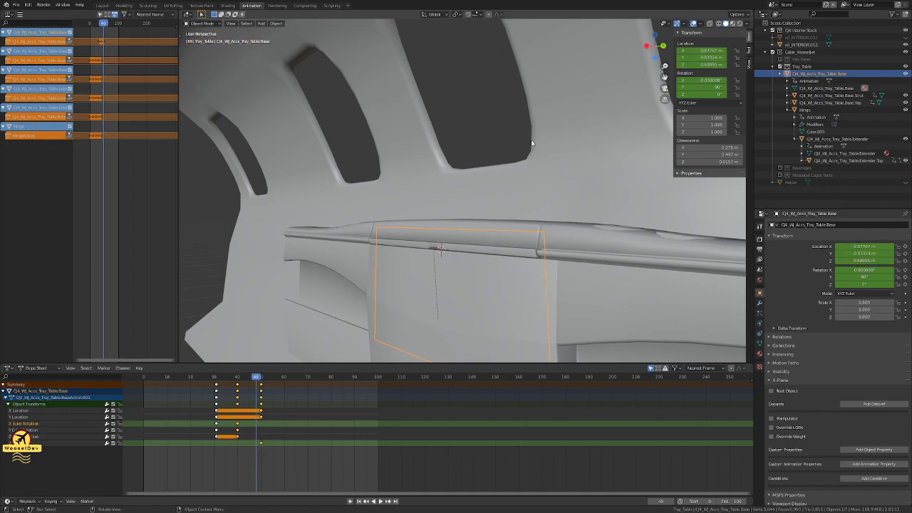
Step: Step back through the frames before 50 and forward to frame 40, checking the base's height between keyframes
key("Left")
key("Left")
key("Left")
key("Left")
key("Left")
key("Left")
key("Left")
key("Left")
key("Left")
key("Left")
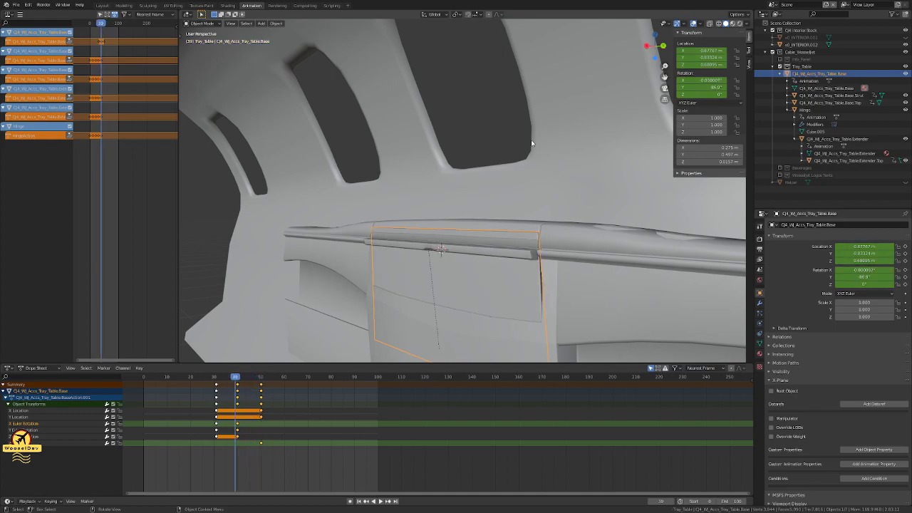
key("Right")
key("Right")
key("Right")
key("Right")
key("Right")
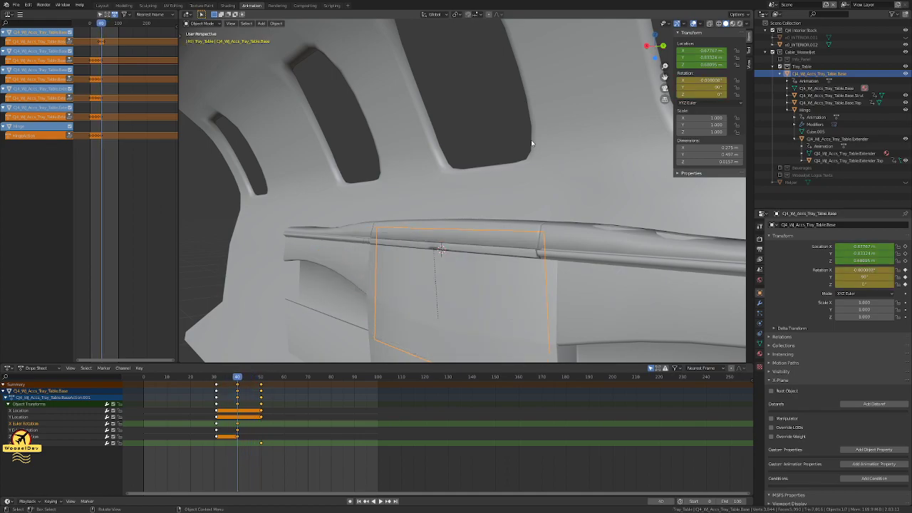
Step: Advance to frame 50 and delete the tray table base's keyframes there
key("Right")
key("Right")
key("Right")
key("Up")
key("alt+i")
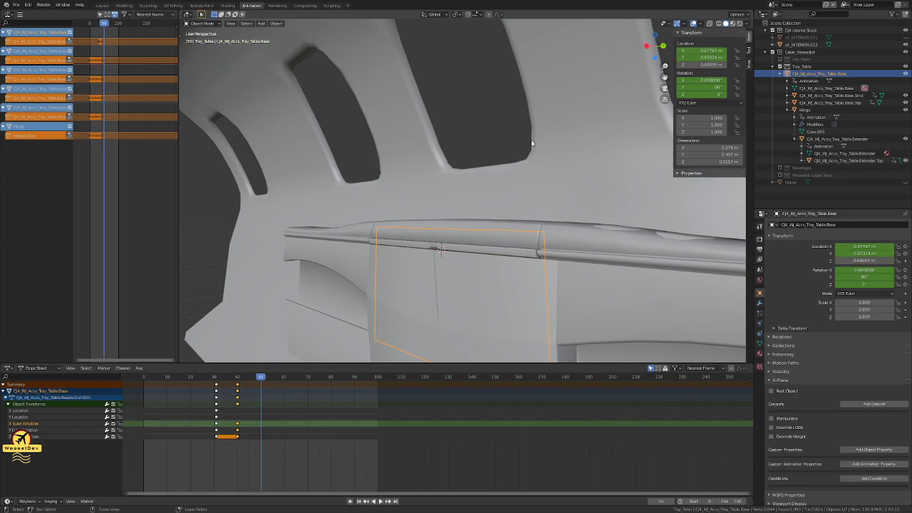
Step: Undo the base's downward move, restoring its raised position above the side ledge
key("ctrl+z")
key("ctrl+z")
key("ctrl+shift+z")
key("ctrl+shift+z")
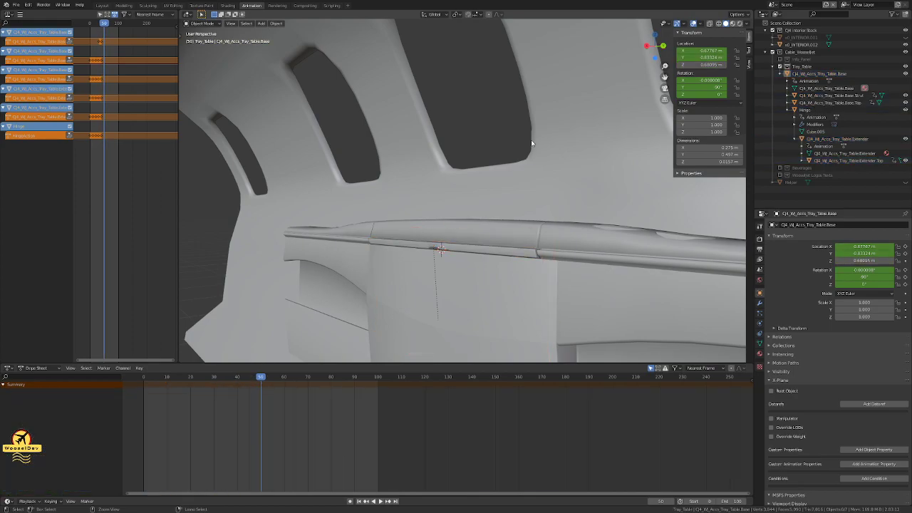
key("ctrl+z")
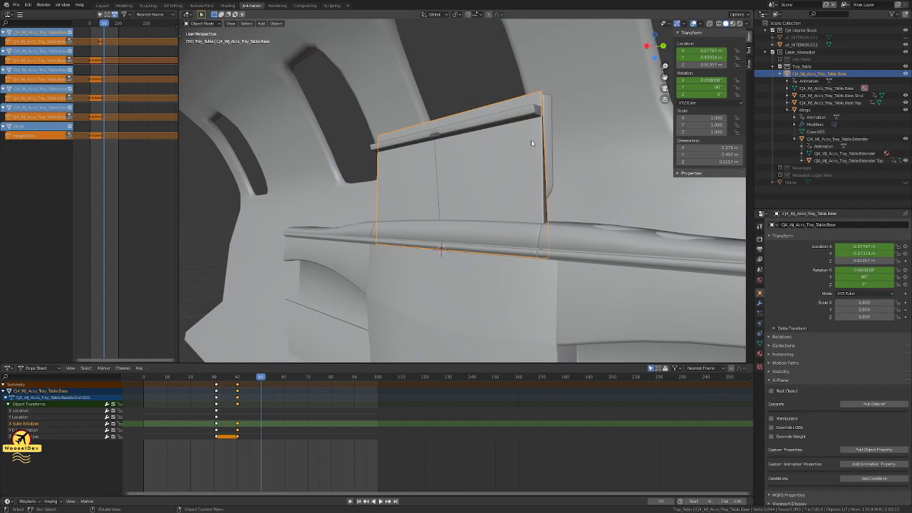
Step: Step back from frame 50 past frame 40 and forward to 50 again, checking the raised tray's motion
key("Left")
key("Left")
key("Left")
key("Left")
key("Left")
key("Left")
key("Left")
key("Left")
key("Left")
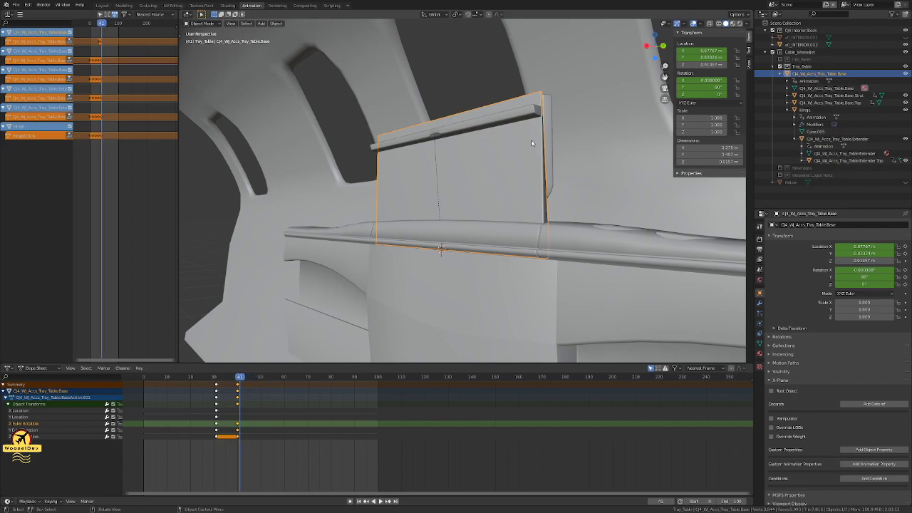
key("Left")
key("Left")
key("Left")
key("Right")
key("Right")
key("Right")
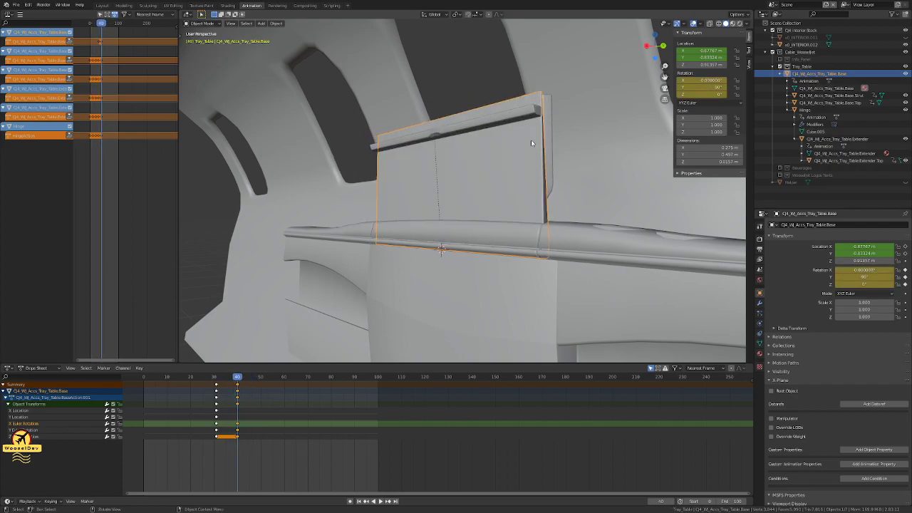
key("Right")
key("Right")
key("Right")
key("Right")
key("Right")
key("Right")
key("Right")
key("Right")
key("Right")
key("Right")
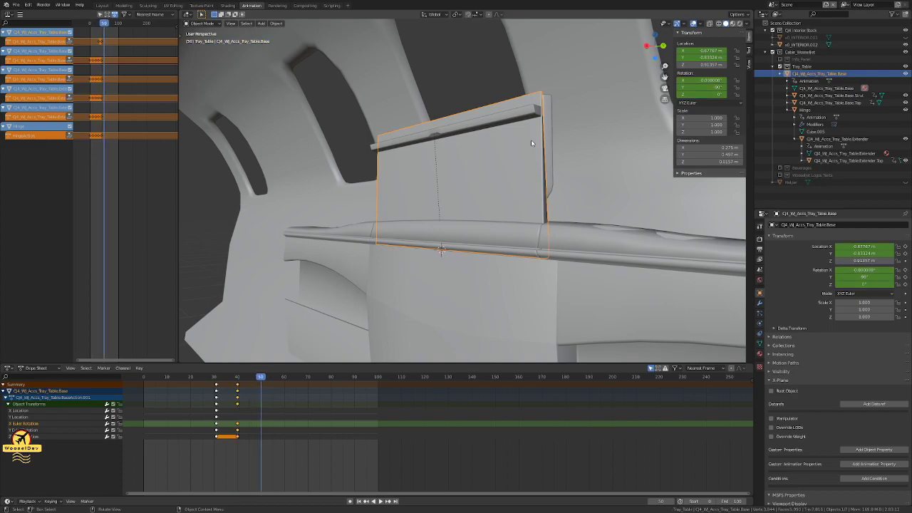
Step: In front view, move the base down along global Z into the side ledge, to a Z location of about 0.681 m
key("KP_1")
scroll(516, 169, "up", 4)
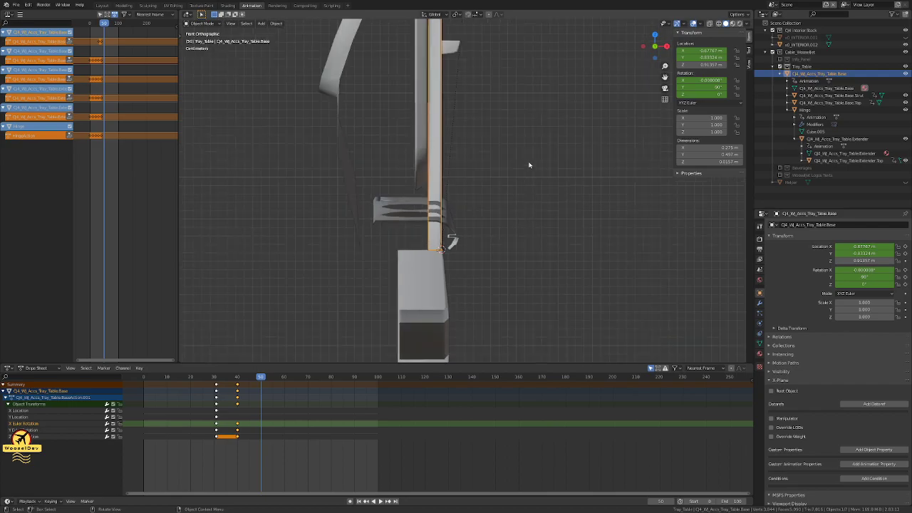
key("shift+s")
left_click(460, 178)
key("g")
key("z")
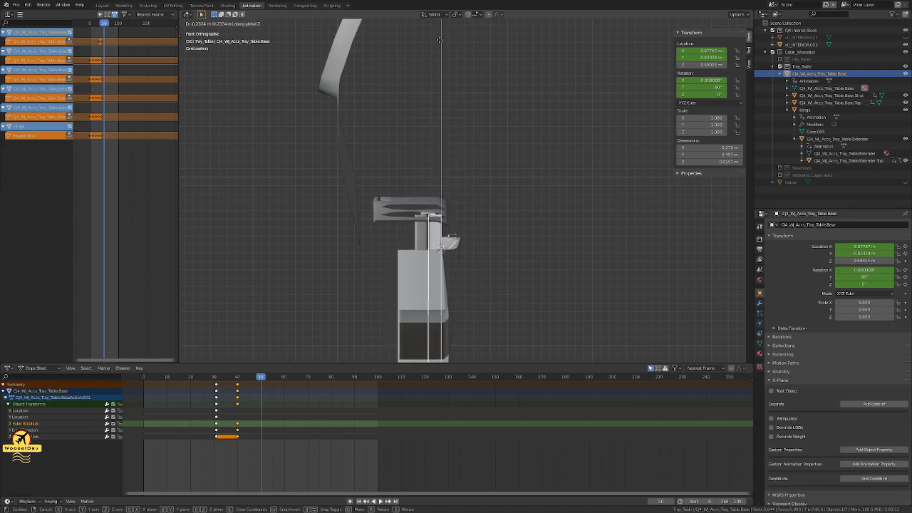
left_click(439, 38)
Step: Insert a LocRot keyframe for the lowered tray table base at frame 50
middle_click_drag(439, 38, 448, 195)
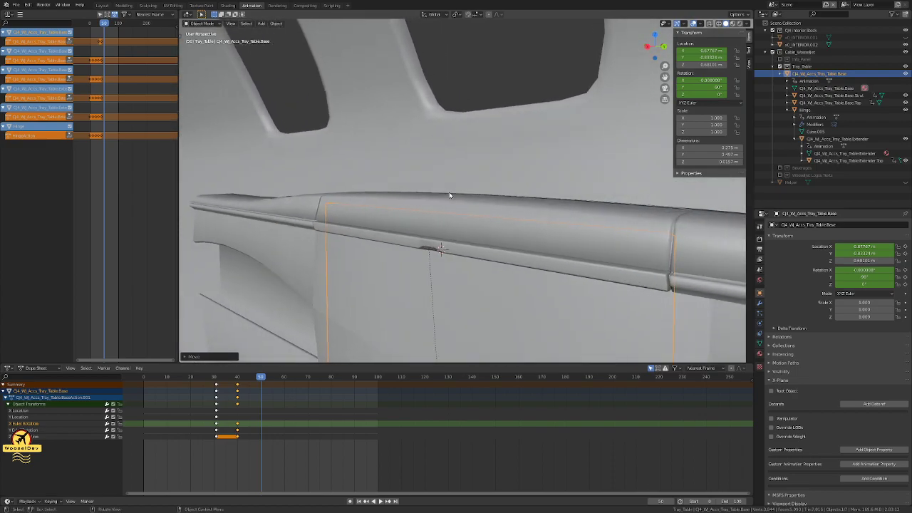
key("i")
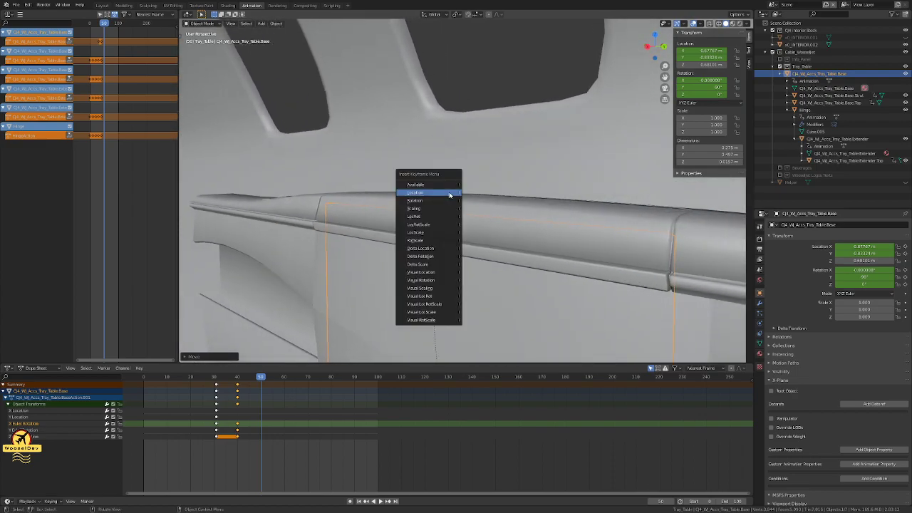
left_click(431, 222)
Step: Step back from frame 50 past frame 40, checking whether the base lowers only after folding upright
middle_click_drag(432, 221, 419, 211)
key("Left")
key("Left")
key("Left")
key("Left")
key("Left")
key("Left")
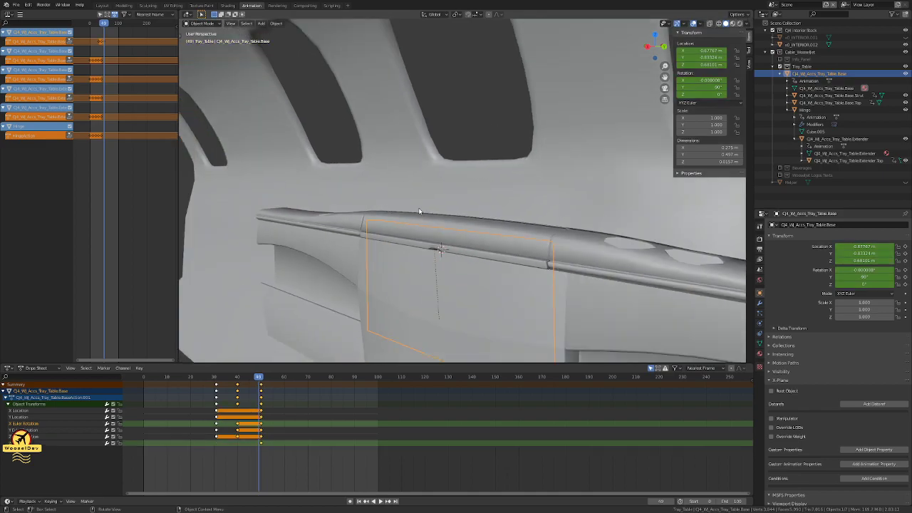
key("Left")
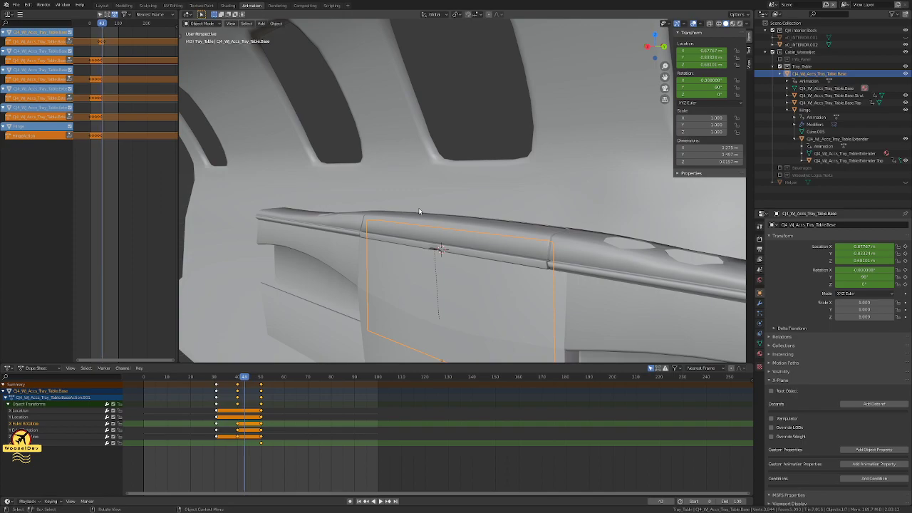
key("Left")
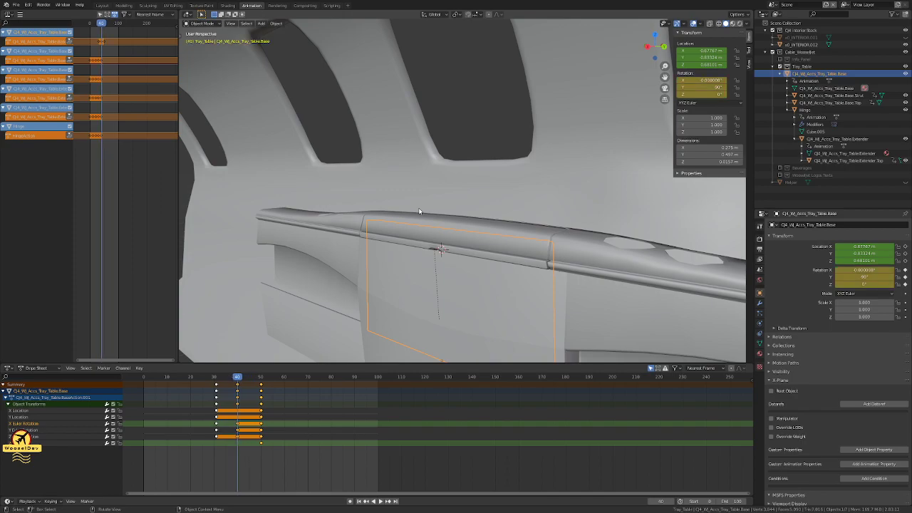
key("Left")
key("Left")
key("Left")
key("Left")
key("Left")
key("Left")
Step: Return to frame 50 and delete the base's LocRot keyframes there
key("Right")
key("Right")
key("Right")
key("Right")
key("Right")
key("Right")
key("Right")
key("Right")
key("Right")
key("Up")
key("alt+i")
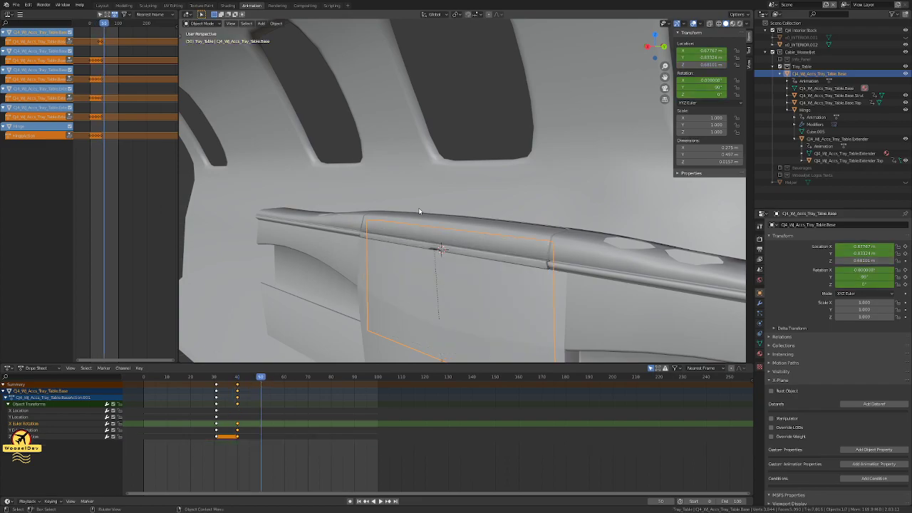
Step: Step back from frame 50 to about frame 38, checking the lowered base's height without the frame 50 keyframes
key("Left")
key("Left")
key("Left")
key("Left")
key("Left")
key("Left")
key("Left")
key("Left")
key("Left")
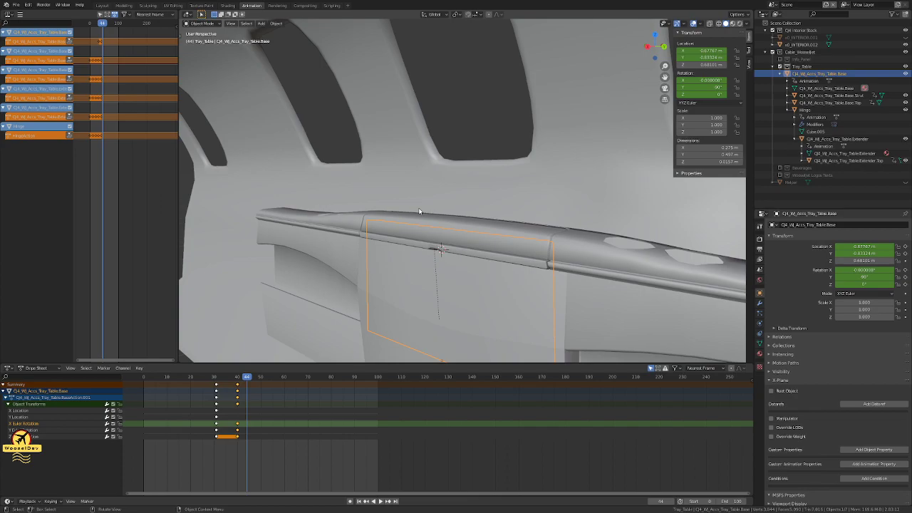
key("Left")
key("Left")
key("Left")
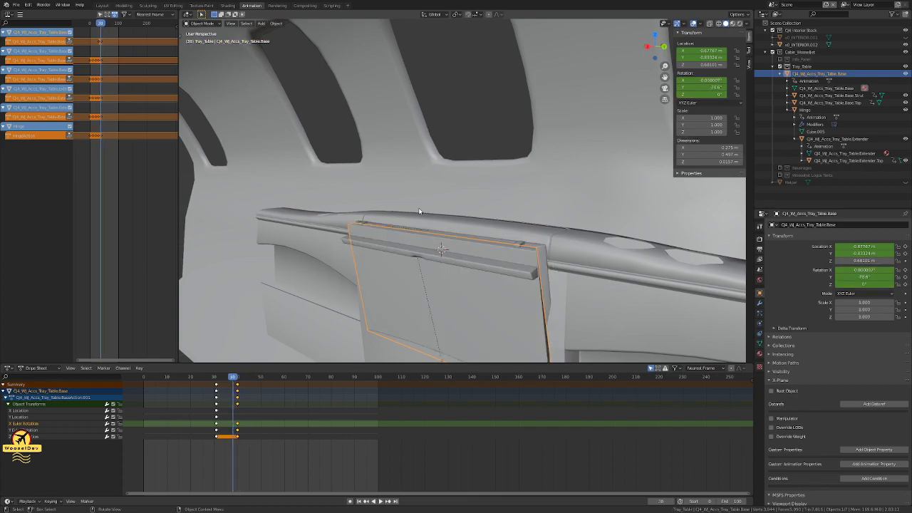
Step: Return to frame 50 and restore the base to its raised position above the ledge
key("Right")
key("Right")
key("Right")
key("Right")
key("Right")
key("Right")
key("Right")
key("Right")
key("Right")
key("Right")
key("Right")
key("Right")
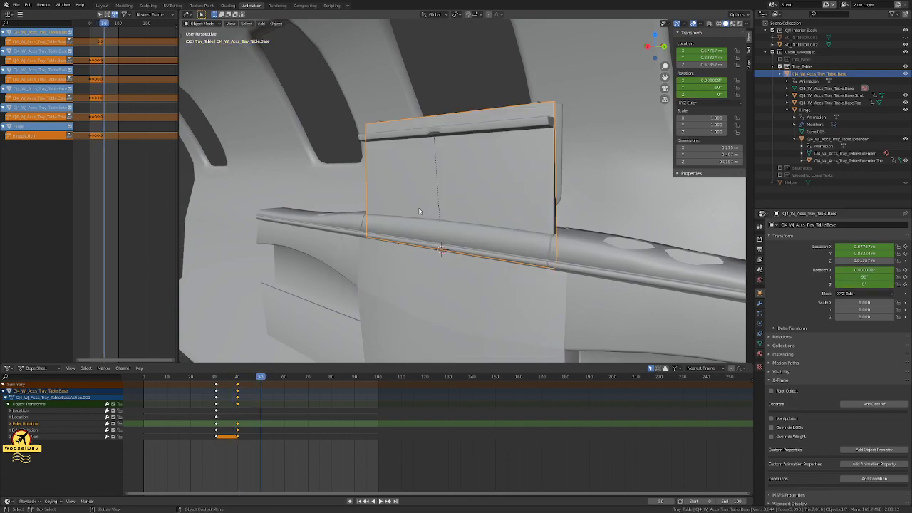
Step: Step back from frame 50 through the folding motion and forward to about frame 39, checking the base's rotation and height
key("Left")
key("Left")
key("Left")
key("Left")
key("Left")
key("Left")
key("Left")
key("Left")
key("Left")
key("Left")
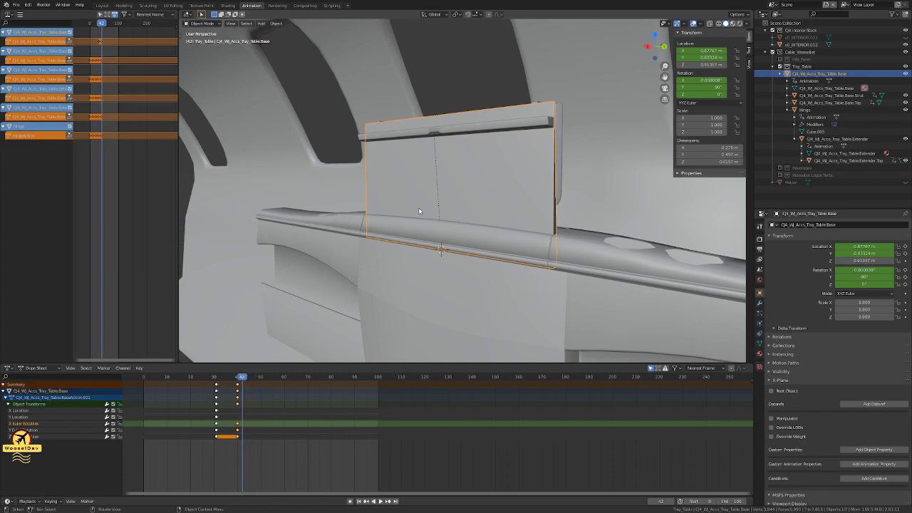
key("Left")
key("Left")
key("Left")
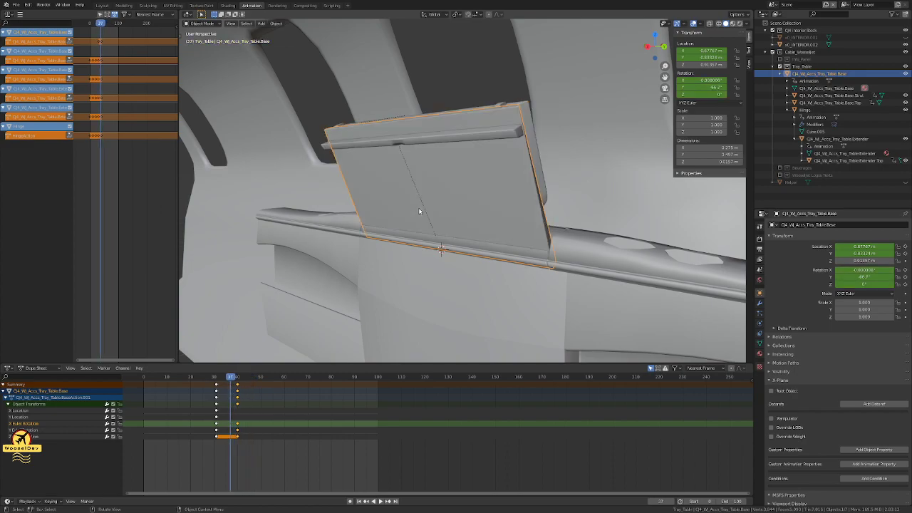
key("Left")
key("Left")
key("Left")
key("Left")
key("Left")
key("Left")
key("Left")
key("Right")
key("Right")
key("Right")
key("Right")
key("Right")
key("Right")
key("Right")
key("Right")
key("Right")
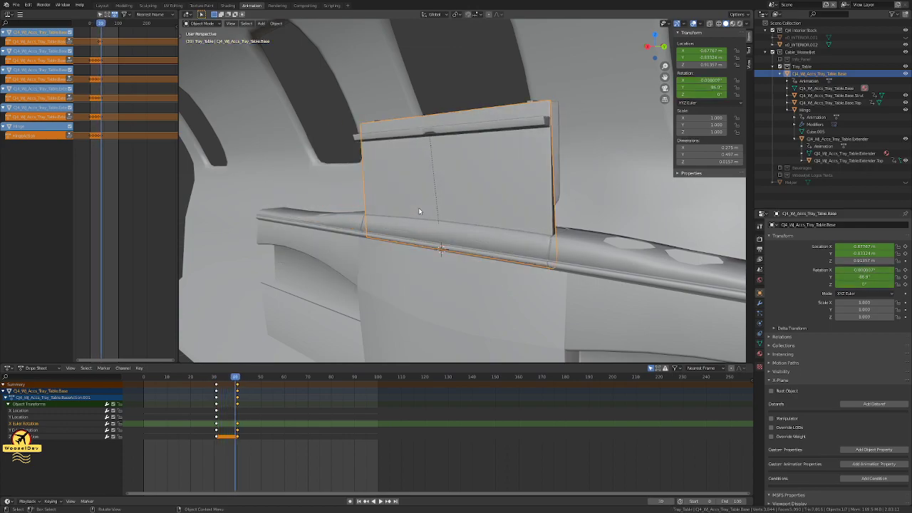
Step: Step back through the folding motion and forward past frame 40, checking the base's rotation and height around the upright position
key("Left")
key("Left")
key("Left")
key("Left")
key("Left")
key("Left")
key("Left")
key("Left")
key("Left")
key("Left")
key("Left")
key("Left")
key("Left")
key("Right")
key("Right")
key("Right")
key("Right")
key("Right")
key("Right")
key("Right")
key("Right")
key("Right")
key("Right")
key("Right")
key("Right")
key("Right")
key("Right")
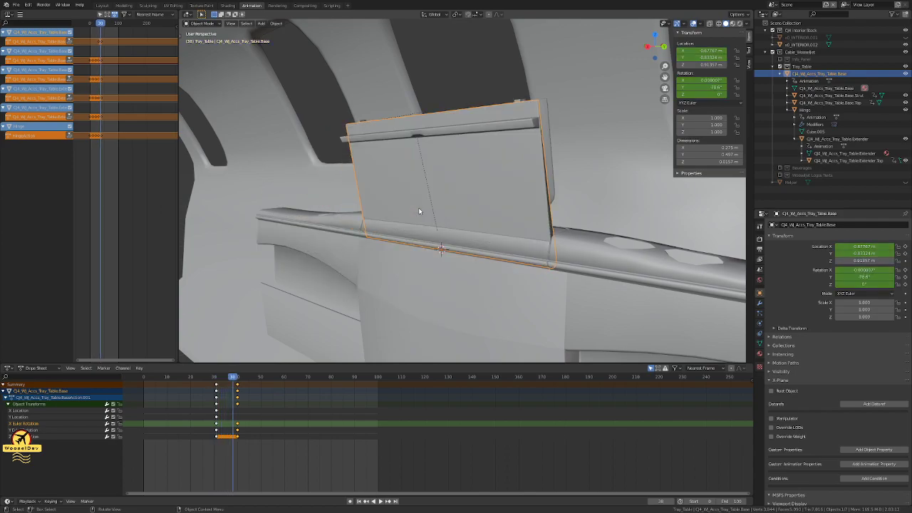
key("Right")
key("Right")
key("Right")
key("Right")
key("Right")
key("Right")
key("Right")
key("Right")
key("Right")
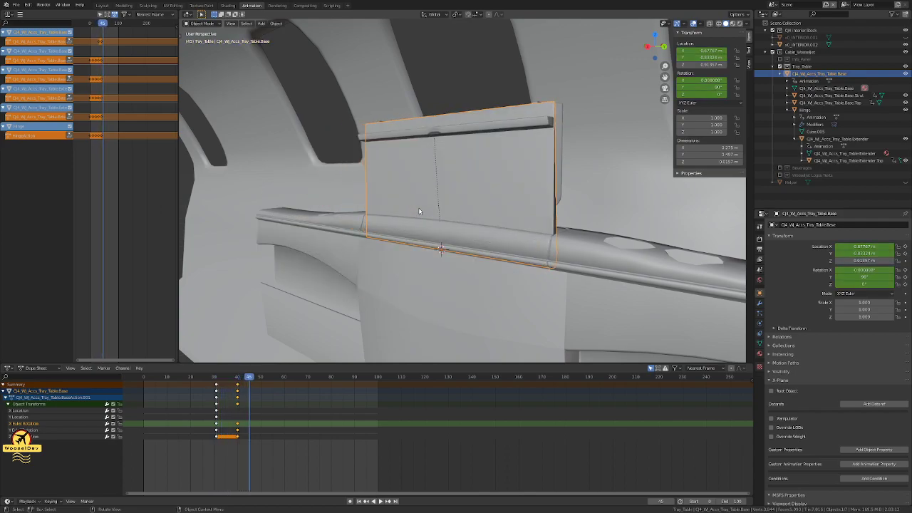
Step: At frame 50, view the table from the front and keyframe only the base's Z location
key("KP_1")
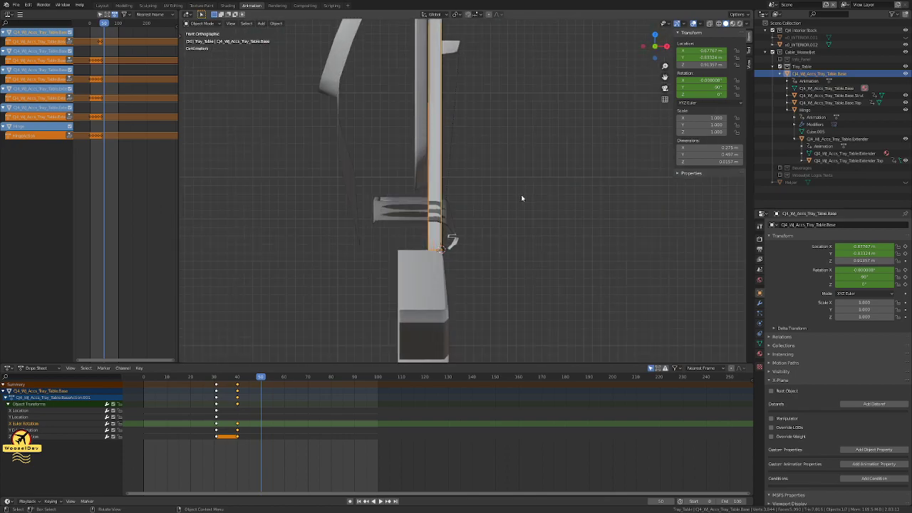
left_click(520, 205)
left_click(438, 161)
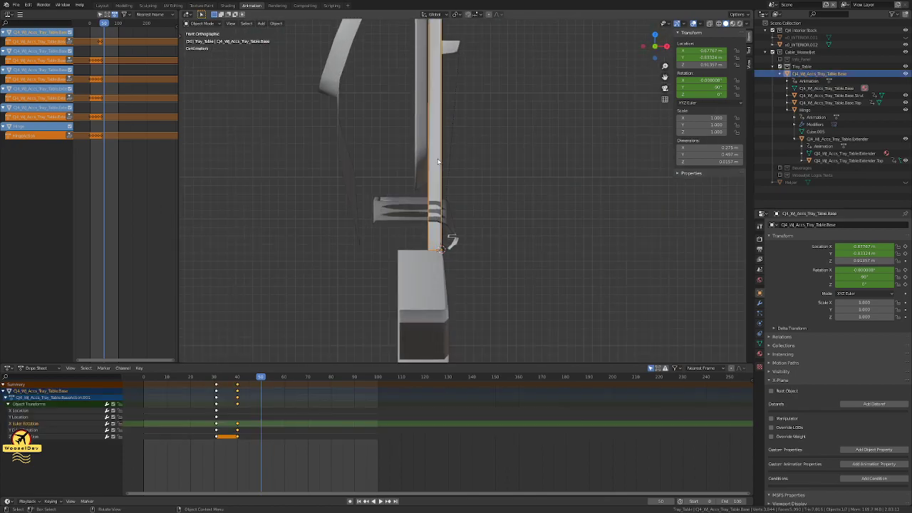
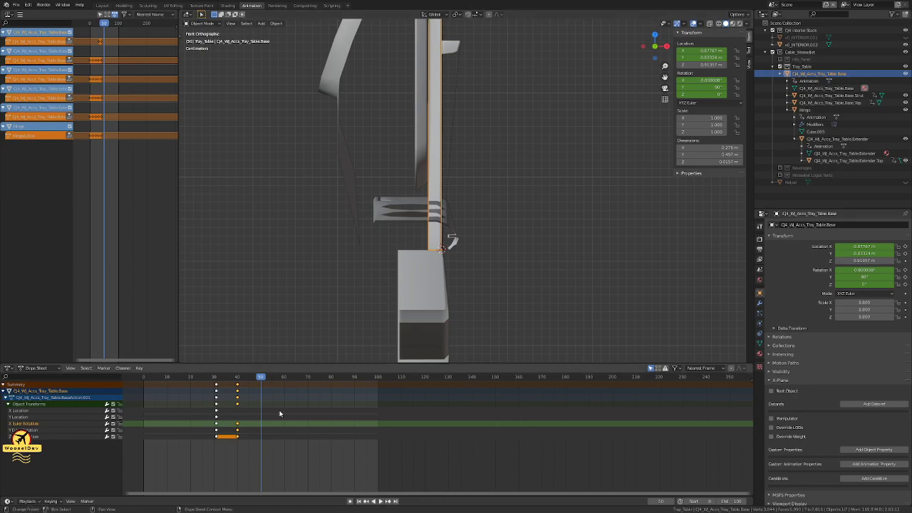
left_click(905, 261)
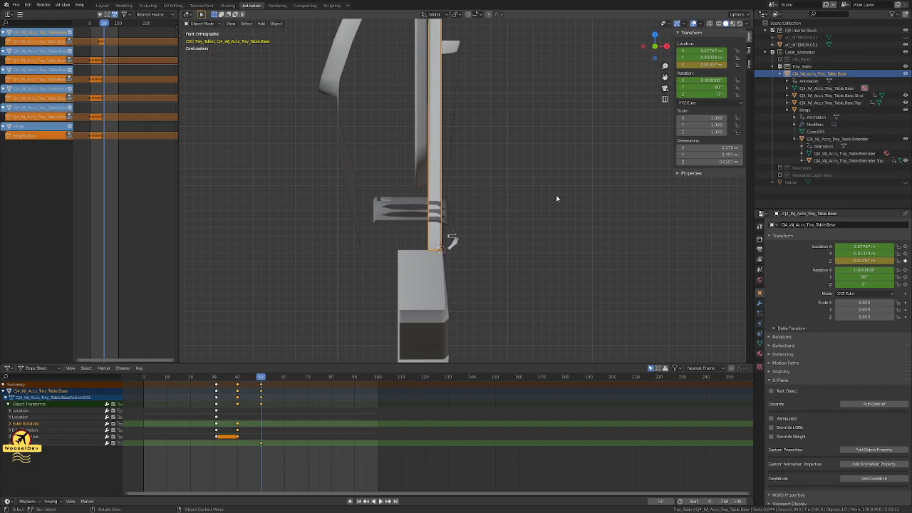
Step: Select all objects in the Tray_Table collection and lower them along Z into the side ledge at frame 50
right_click(803, 67)
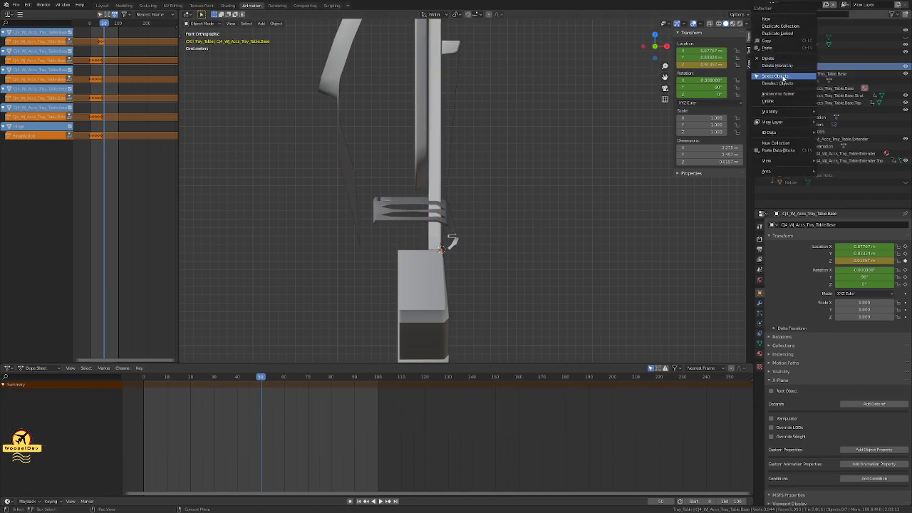
left_click(782, 79)
key("g")
key("z")
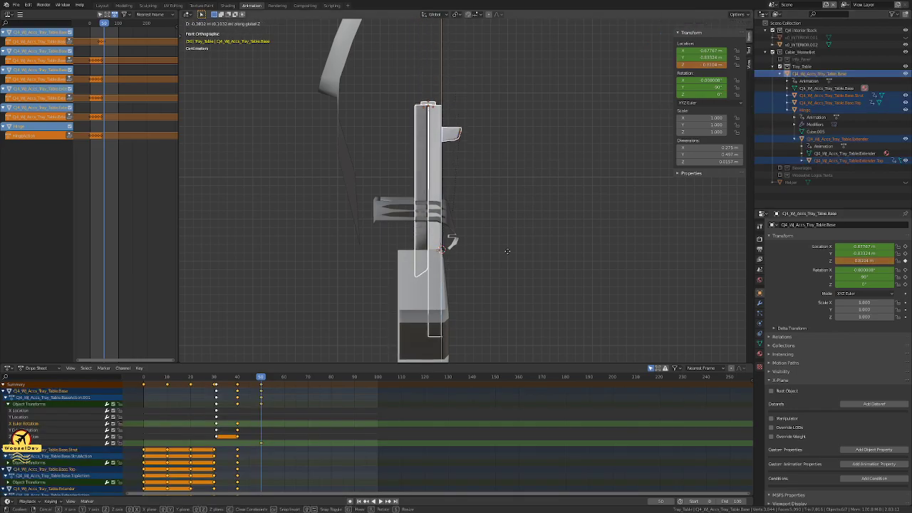
left_click(498, 350)
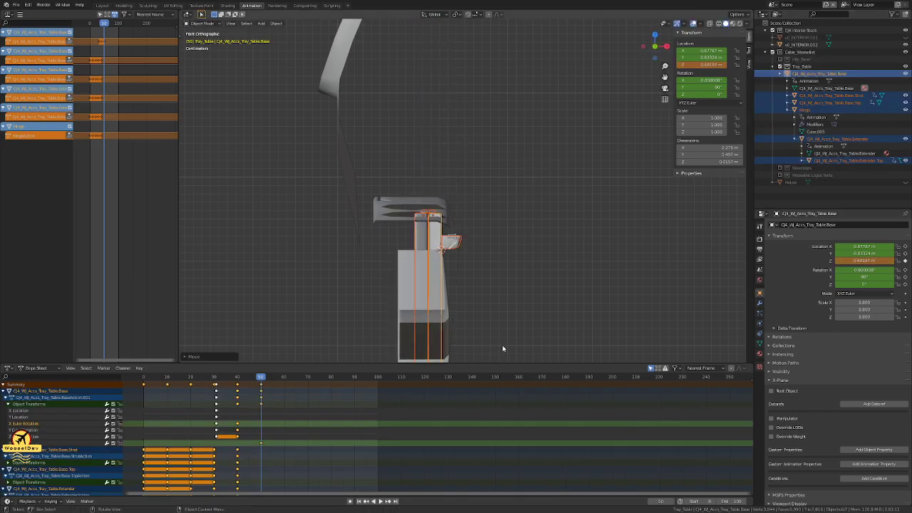
Step: Inspect the lowered table against the ledge and nudge the selected parts slightly further down along Z
scroll(525, 282, "up", 2)
scroll(526, 282, "up", 1)
middle_click_drag(542, 279, 442, 270)
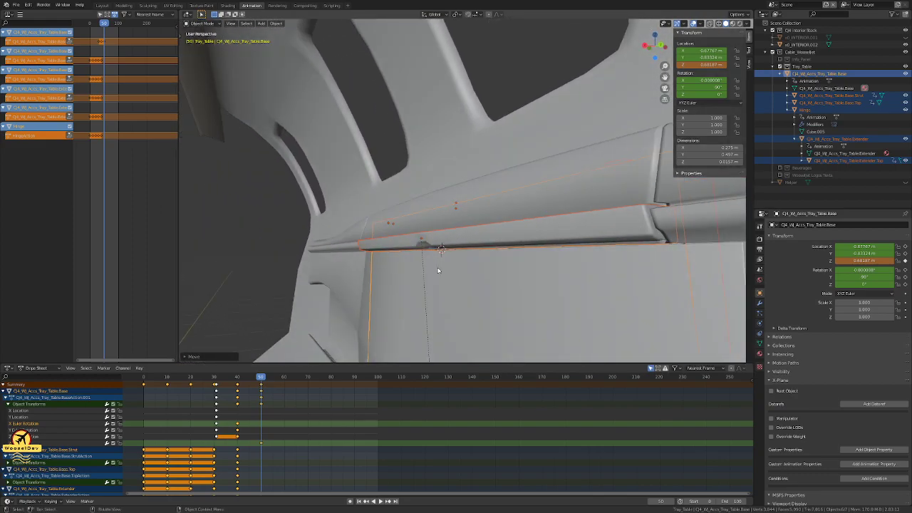
key("g")
key("z")
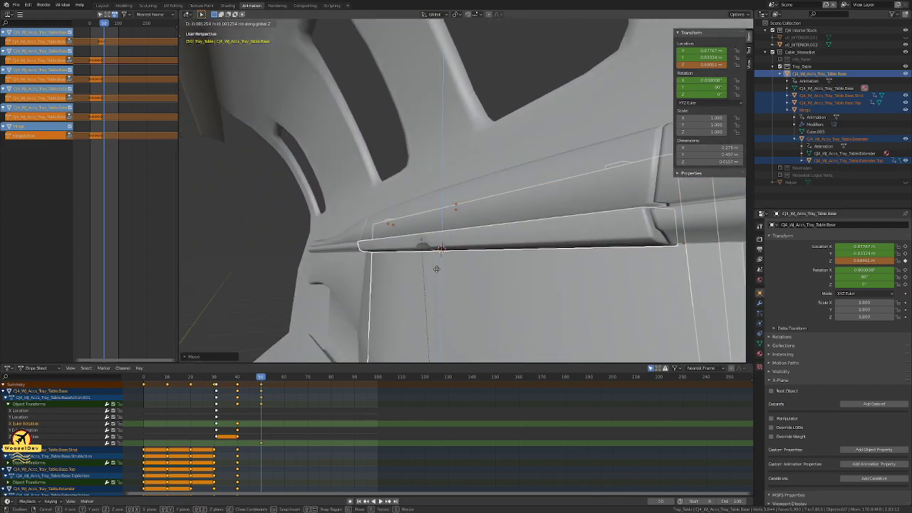
left_click(437, 268)
Step: Shift the selected table parts slightly along X in two small moves to align the lowered table with the ledge face
middle_click_drag(443, 265, 565, 272)
key("KP_1")
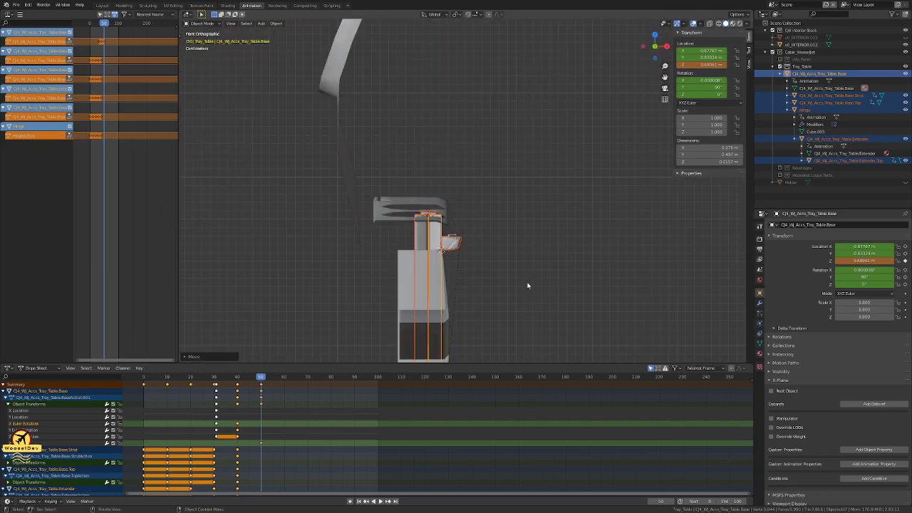
scroll(535, 277, "up", 3)
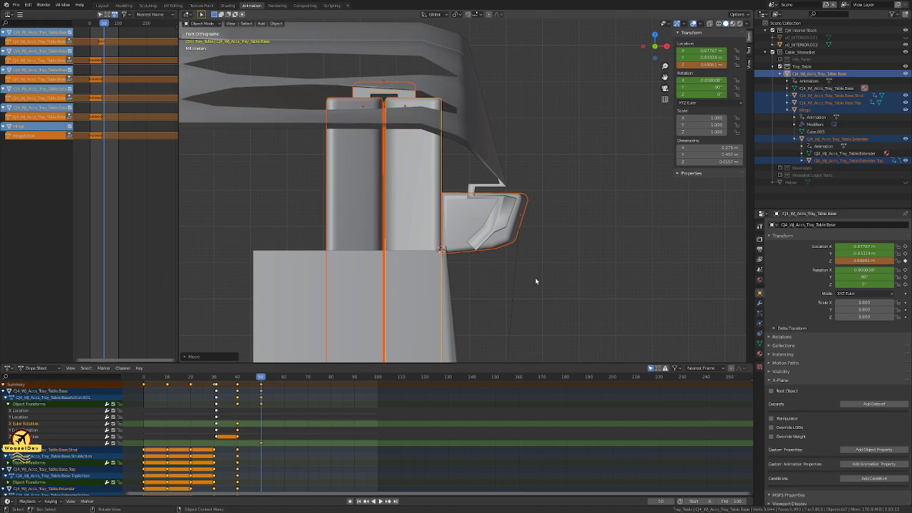
key("g")
key("x")
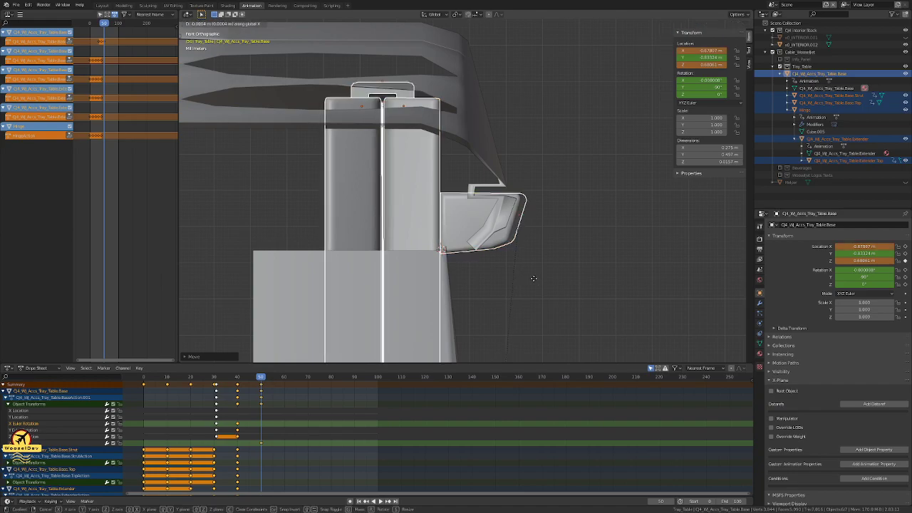
left_click(559, 279)
middle_click_drag(560, 279, 392, 273)
key("g")
key("x")
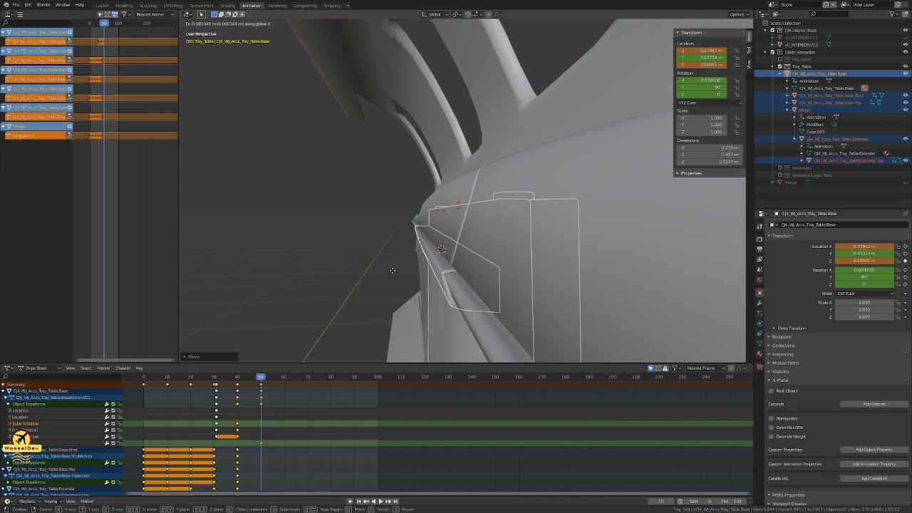
left_click(392, 270)
middle_click_drag(392, 271, 402, 254)
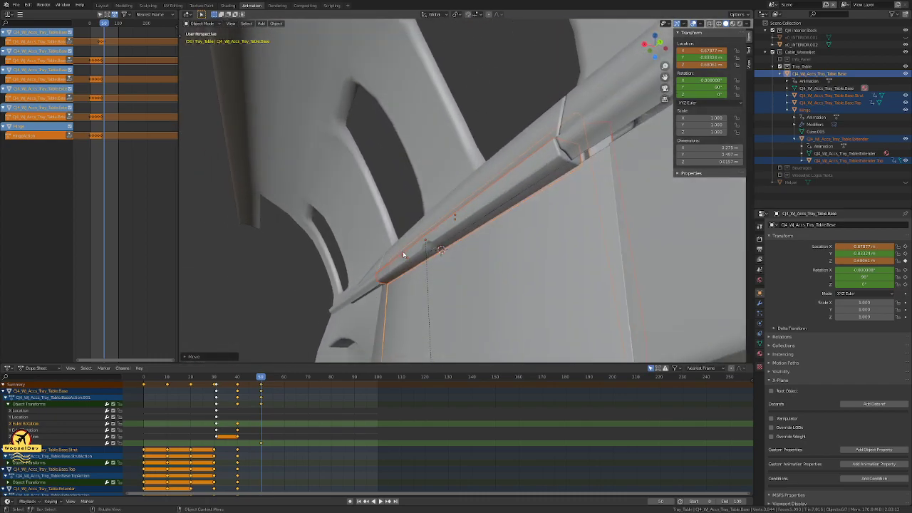
Step: Make one more small Z adjustment so the table's edge strip sits correctly along the ledge
key("g")
key("z")
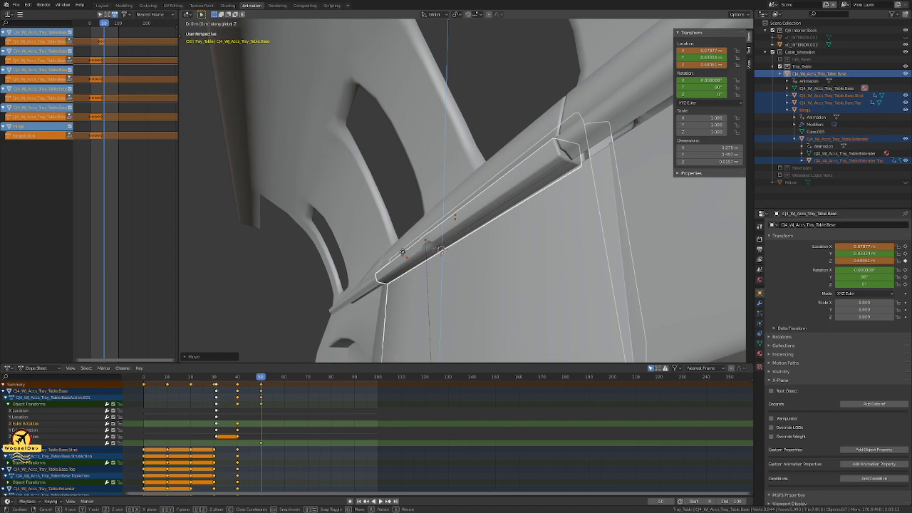
left_click(402, 252)
middle_click_drag(402, 251, 479, 287)
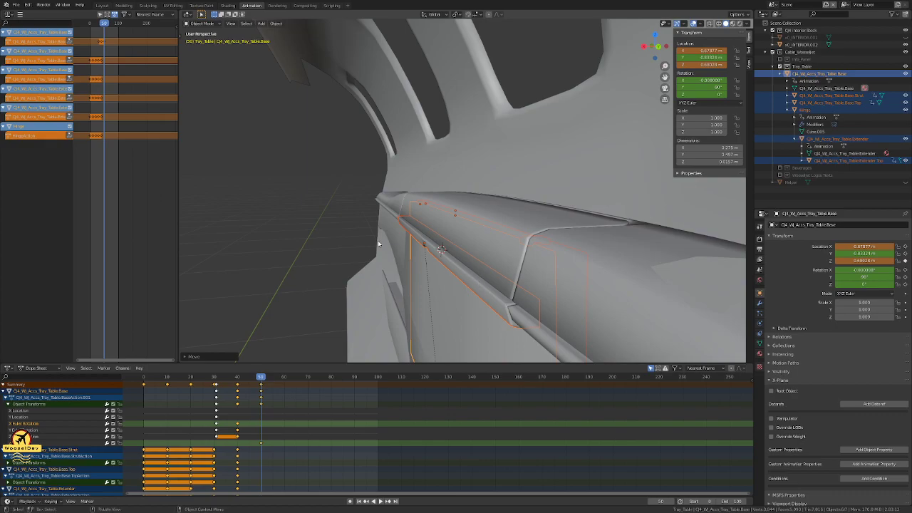
Step: Insert Location keyframes for all selected table parts at frame 50
key("i")
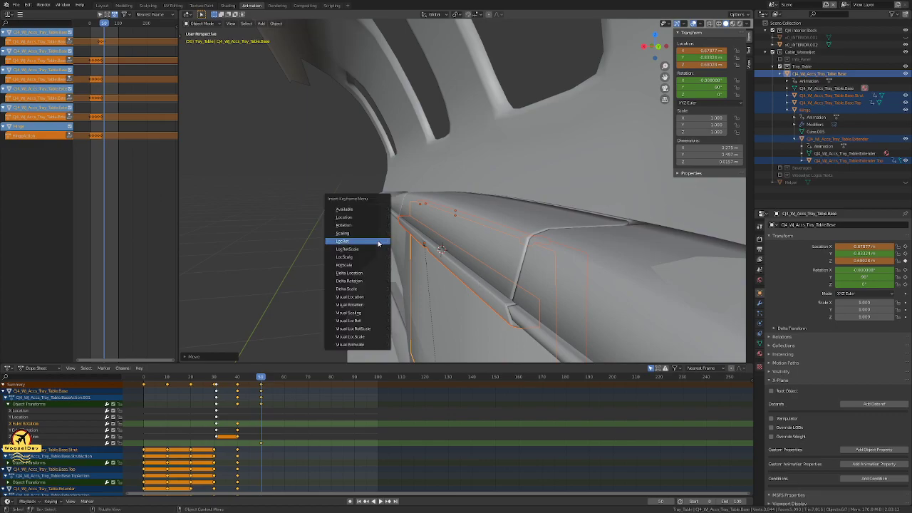
left_click(378, 244)
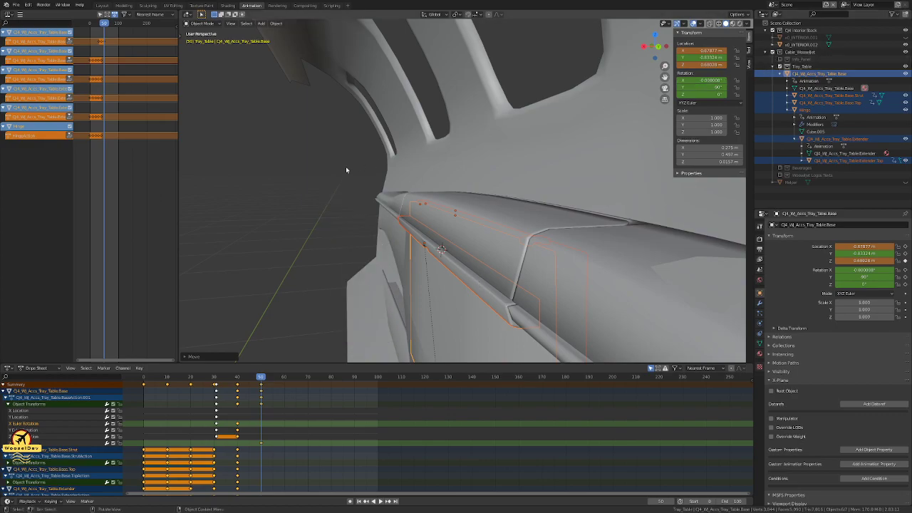
key("i")
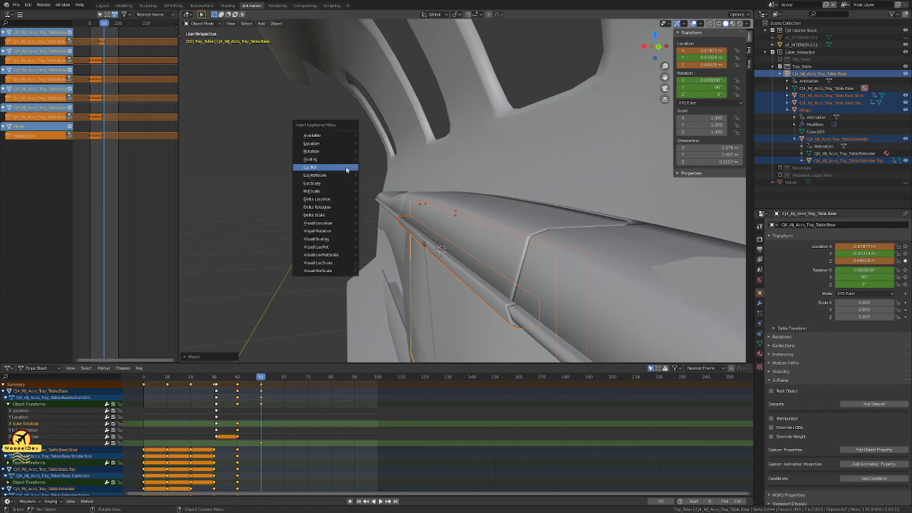
left_click(337, 146)
Step: Step back from frame 50 to about frame 41 and forward to frame 50, checking the table's lowering motion
middle_click_drag(286, 169, 327, 173)
key("Left")
key("Left")
key("Left")
key("Left")
key("Left")
key("Left")
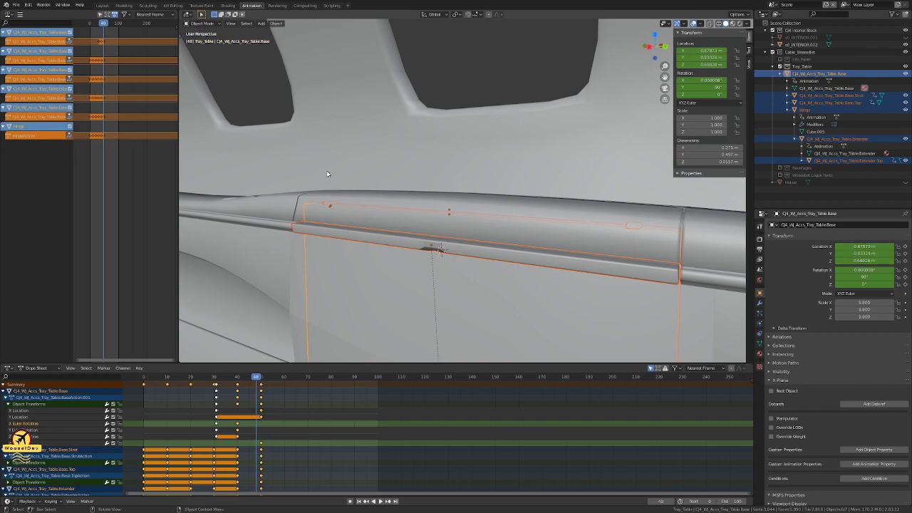
key("Left")
key("Left")
key("Left")
key("Left")
key("Left")
key("Left")
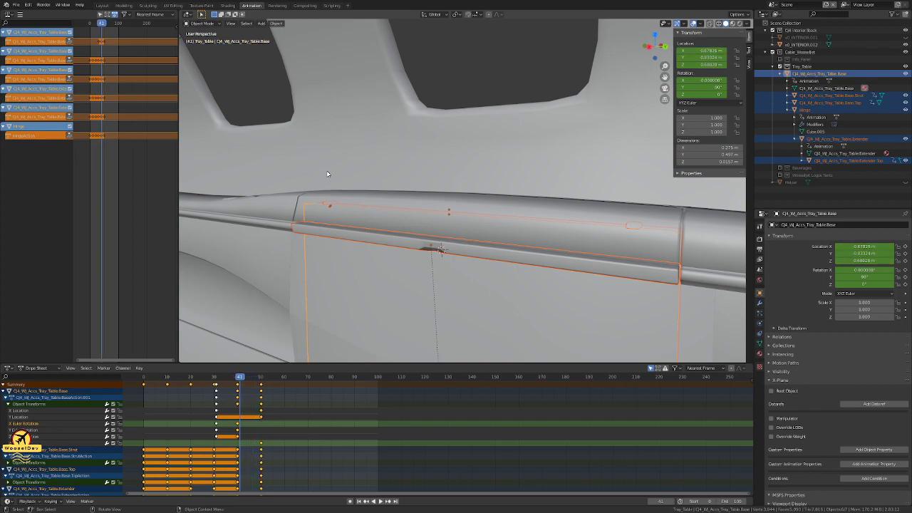
key("Right")
key("Right")
key("Right")
key("Right")
key("Right")
key("Right")
key("Right")
key("Right")
key("Right")
key("Right")
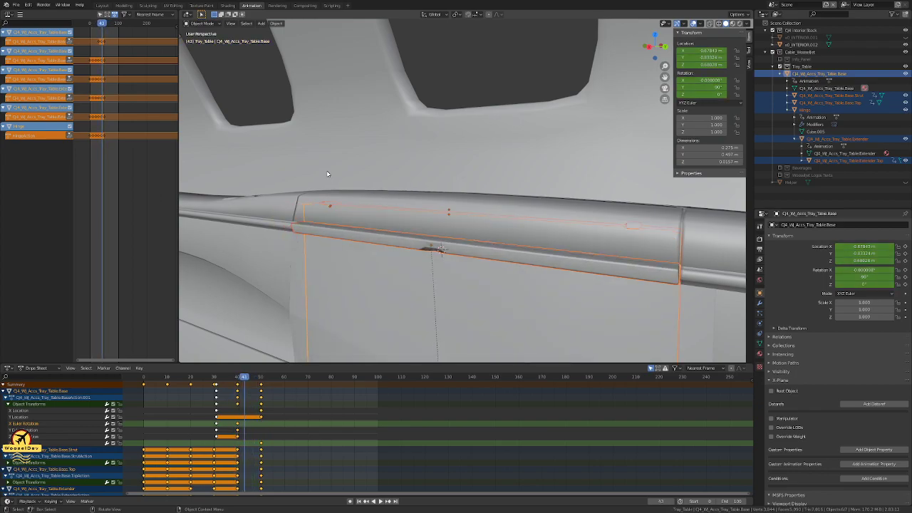
key("Right")
key("Right")
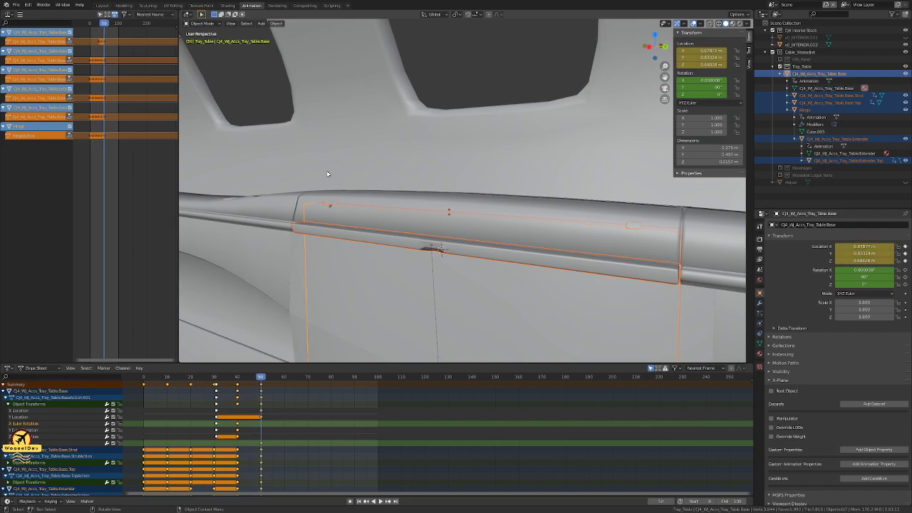
Step: Undo the Location keyframes and the lowering moves made at frame 50
key("ctrl+z")
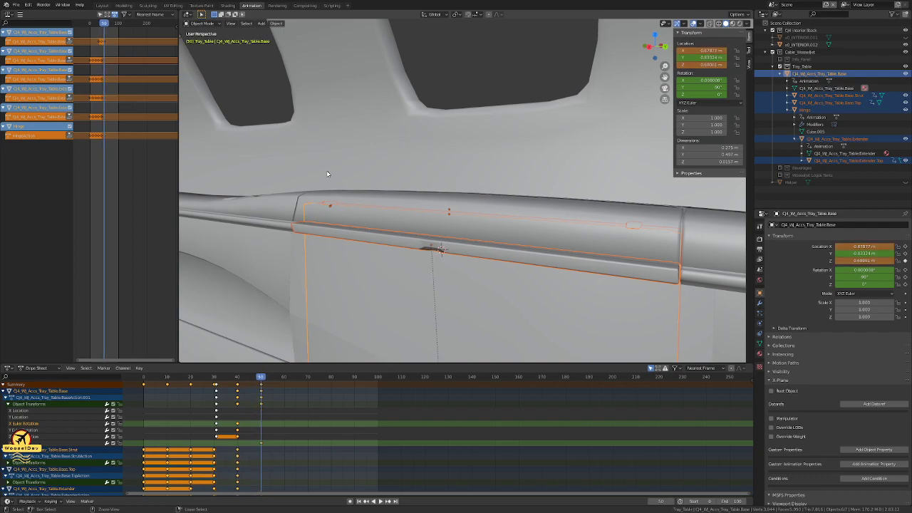
key("ctrl+z")
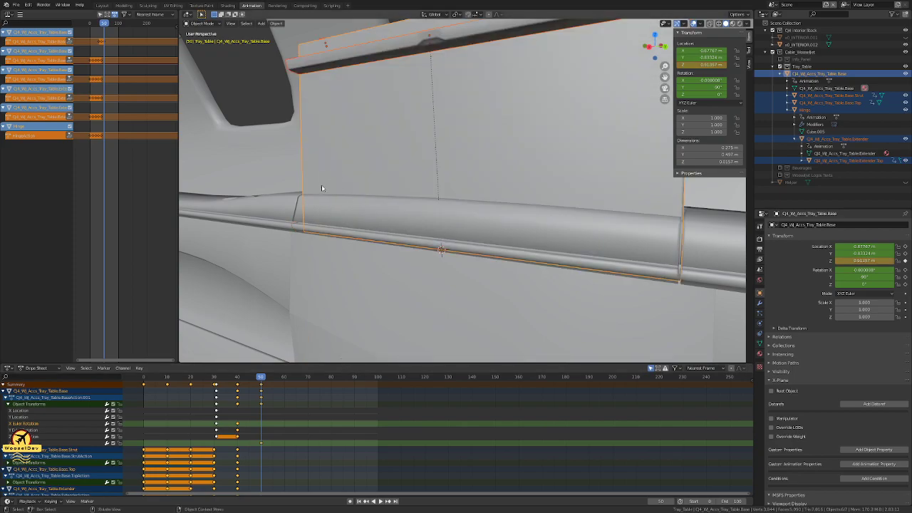
middle_click_drag(319, 188, 534, 195)
Step: Select only the tray table base and insert a Location keyframe for it at frame 40
left_click(550, 197)
left_click(587, 206)
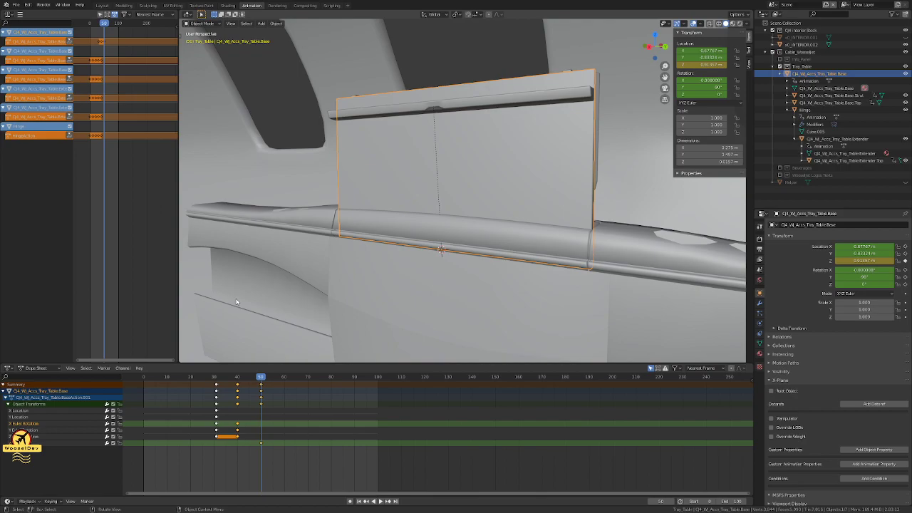
key("Left")
key("Left")
key("Left")
key("Left")
key("Left")
key("Left")
key("Left")
key("Left")
key("Left")
key("Left")
key("Left")
key("Left")
key("Left")
key("Left")
key("Left")
key("Right")
key("Right")
key("Right")
key("Right")
key("Right")
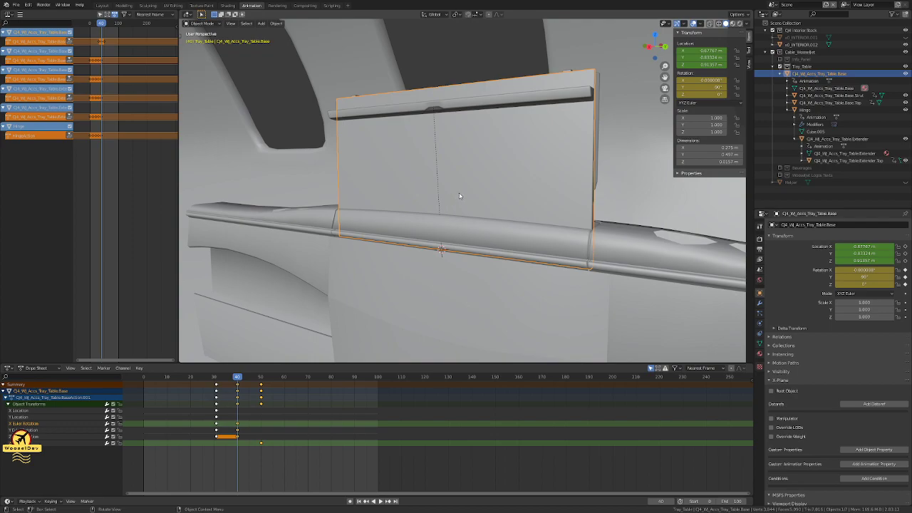
key("i")
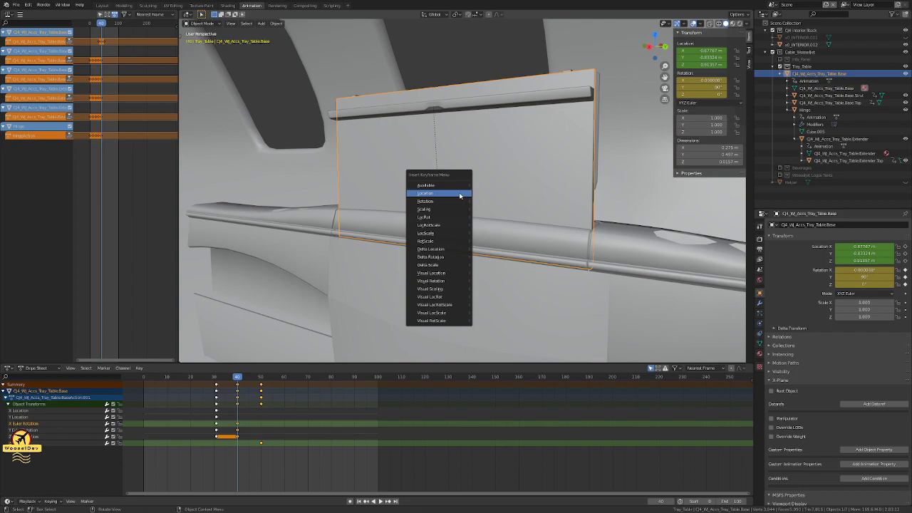
left_click(455, 198)
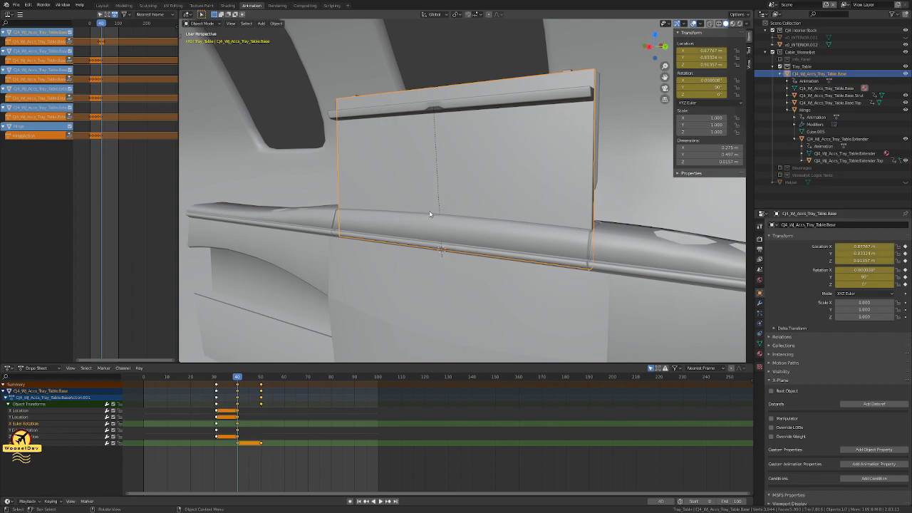
Step: At frame 50, select all objects in the Tray_Table collection and delete their keyframes there
key("space")
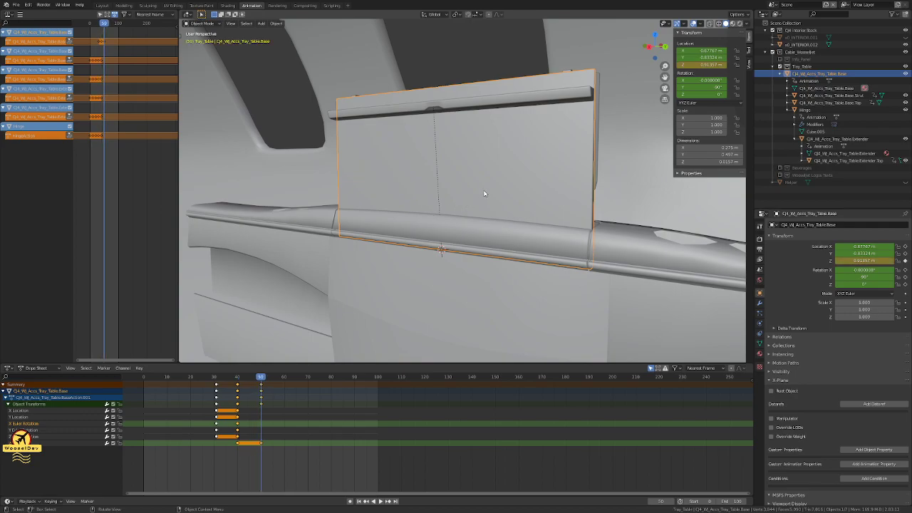
left_click(793, 66)
right_click(793, 66)
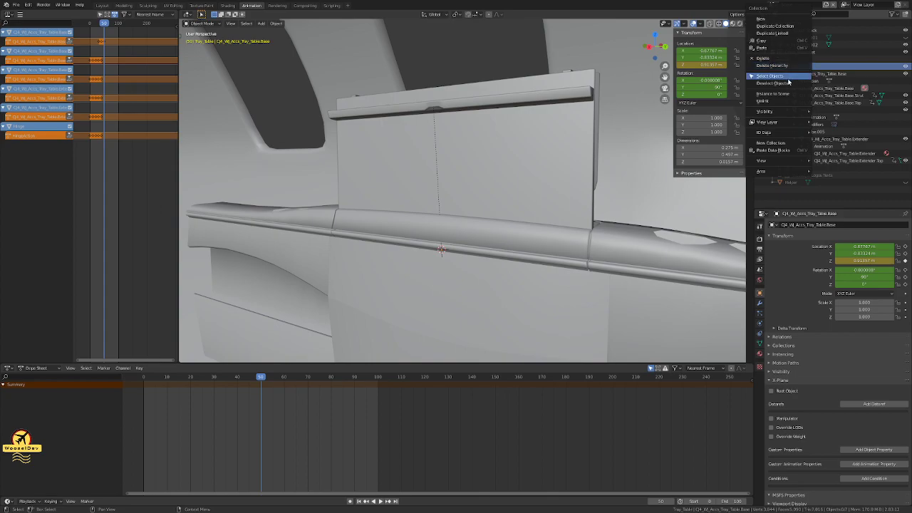
left_click(788, 81)
key("alt+i")
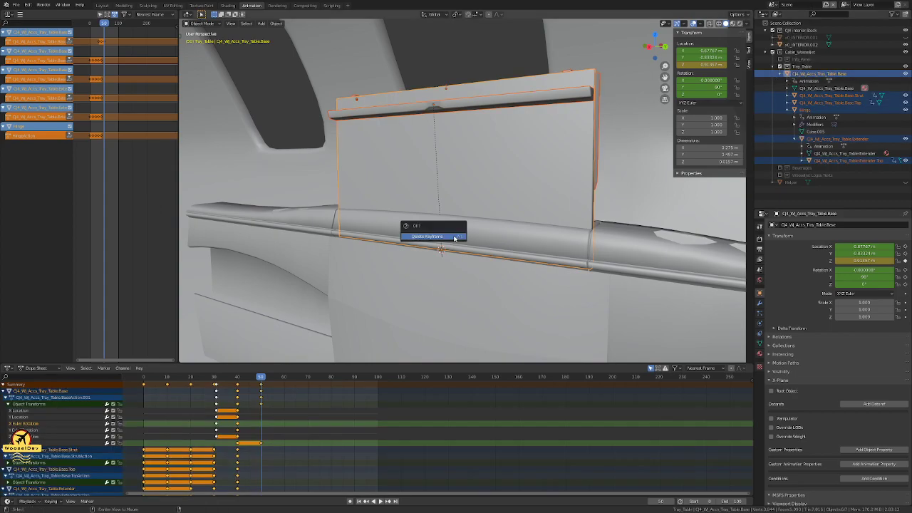
left_click(454, 236)
Step: Return to frame 40 with the table parts still selected and save the file
key("Left")
key("Left")
key("Left")
key("Left")
key("Left")
key("Left")
key("Left")
key("Left")
key("Left")
key("ctrl+s")
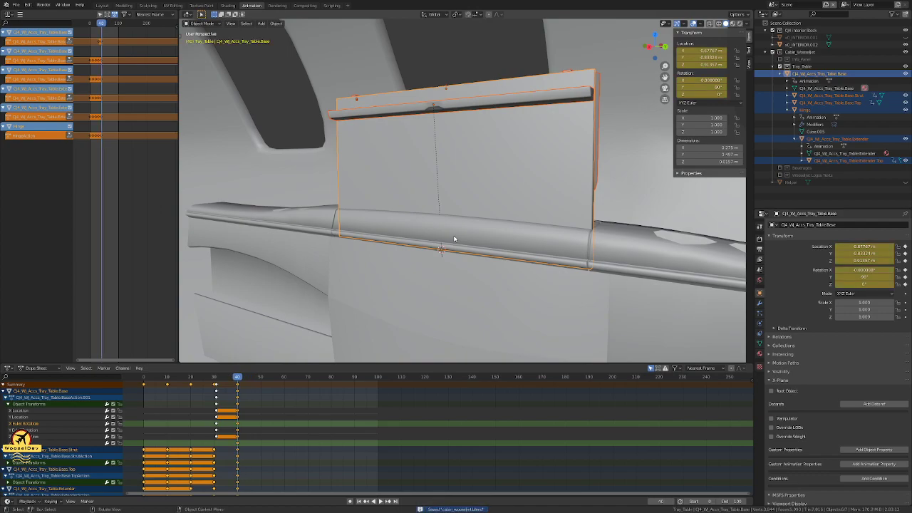
Step: At frame 50, lower the selected table parts about 0.23 m along Z into the side ledge
key("KP_1")
key("KP_3")
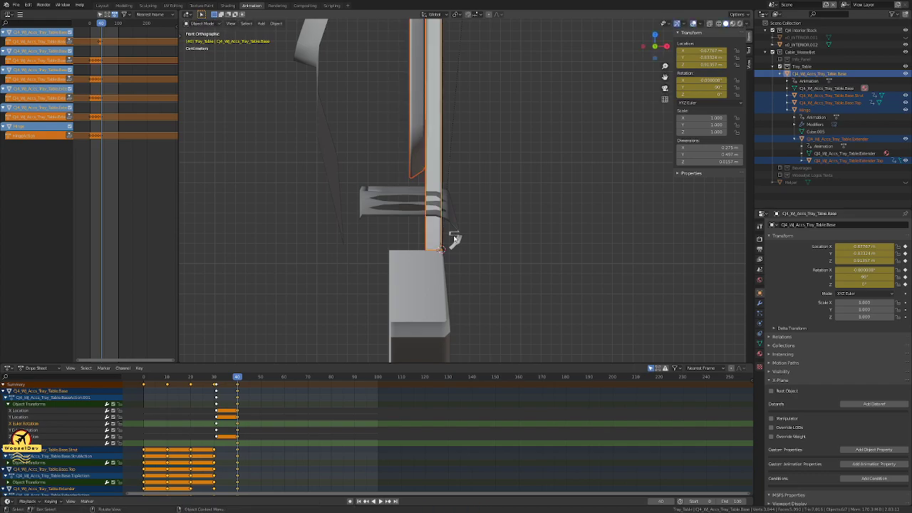
key("Right")
key("Right")
key("Right")
key("Right")
key("Right")
key("Right")
key("Right")
key("Right")
key("Right")
key("Right")
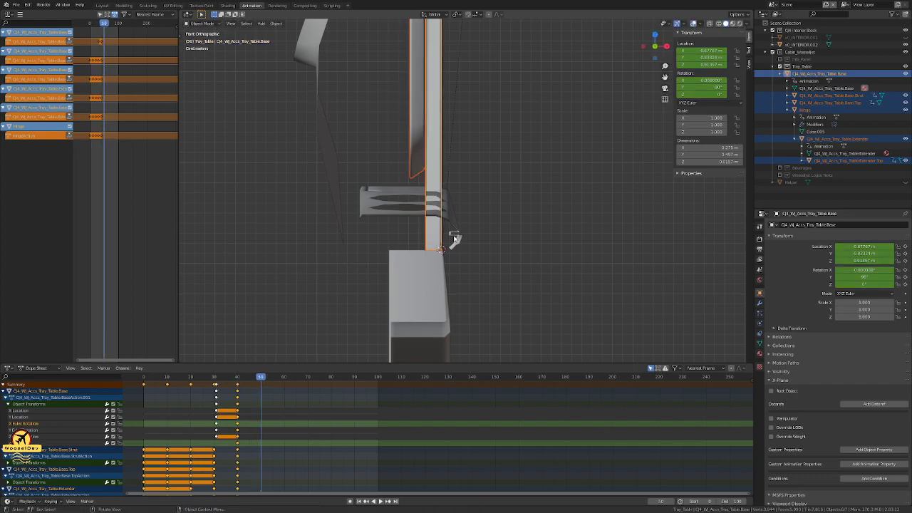
key("g")
key("z")
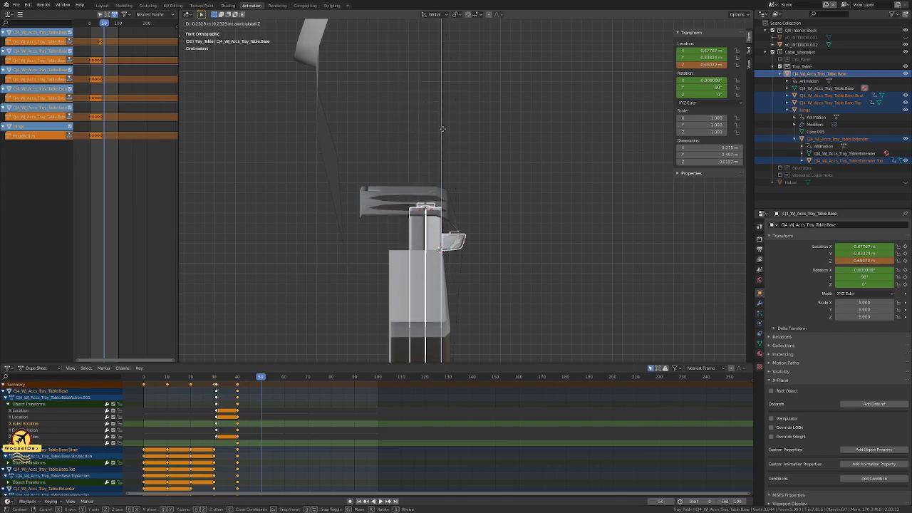
left_click(443, 127)
Step: Fine-tune the lowered table's fit in the ledge, moving it about 1 mm down along Z and slightly along X
scroll(541, 189, "up", 3)
middle_click_drag(564, 204, 457, 194)
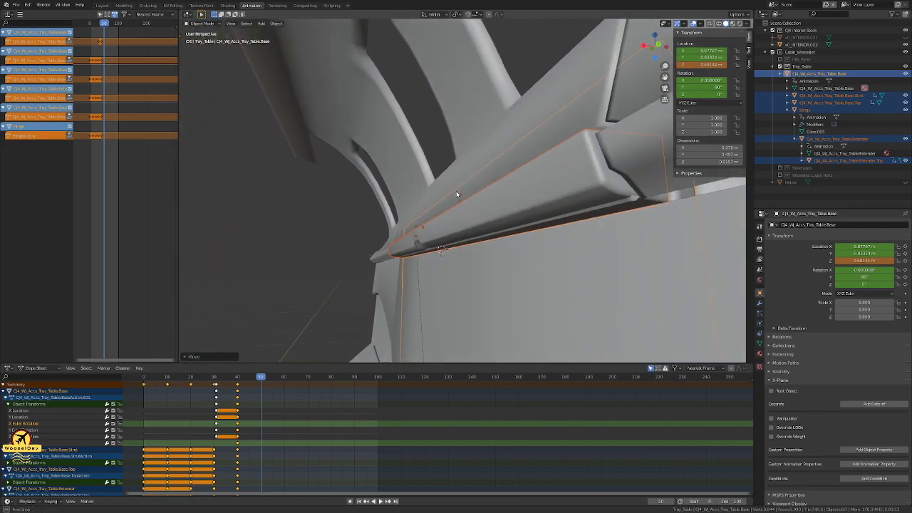
key("g")
key("z")
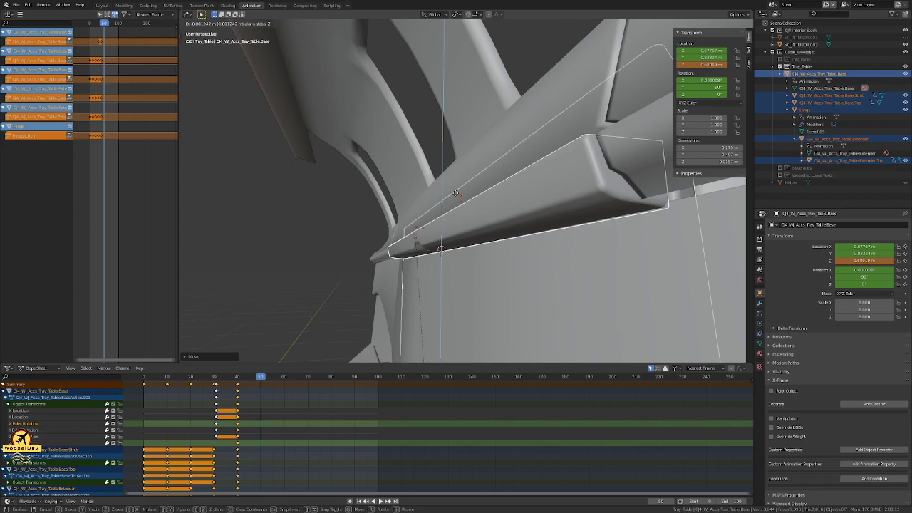
key("x")
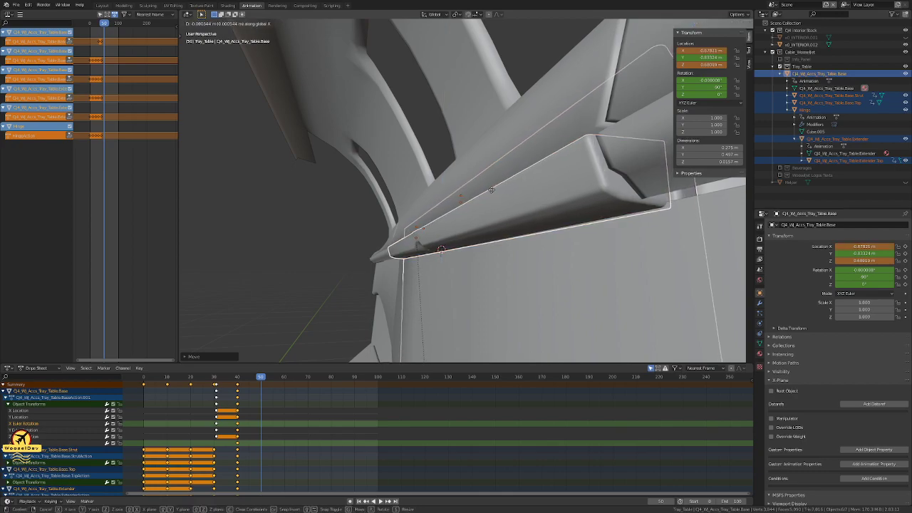
left_click(491, 189)
Step: Insert a Location keyframe at frame 50 for the selected table parts
middle_click_drag(491, 189, 571, 189)
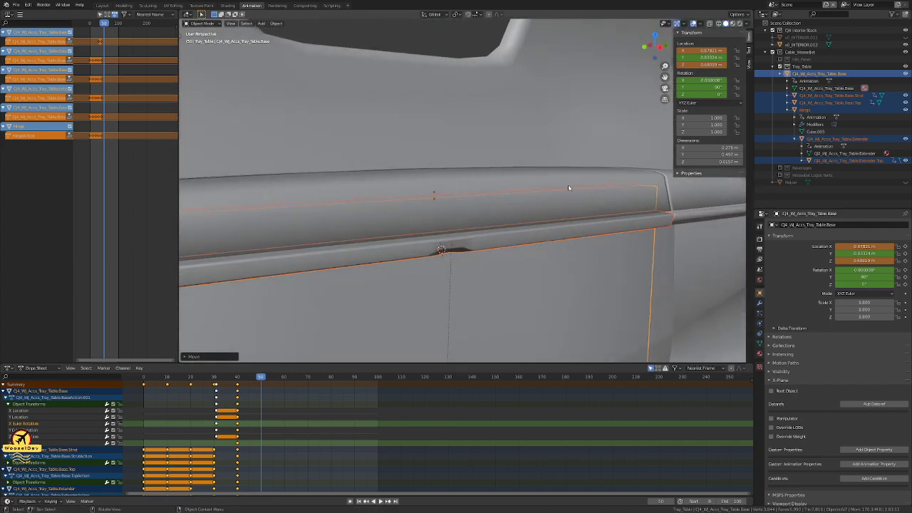
scroll(549, 162, "down", 3)
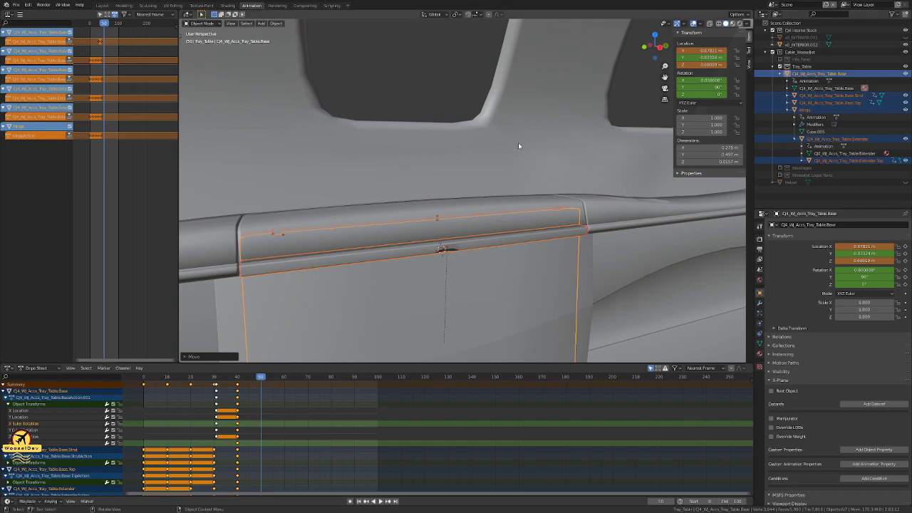
key("i")
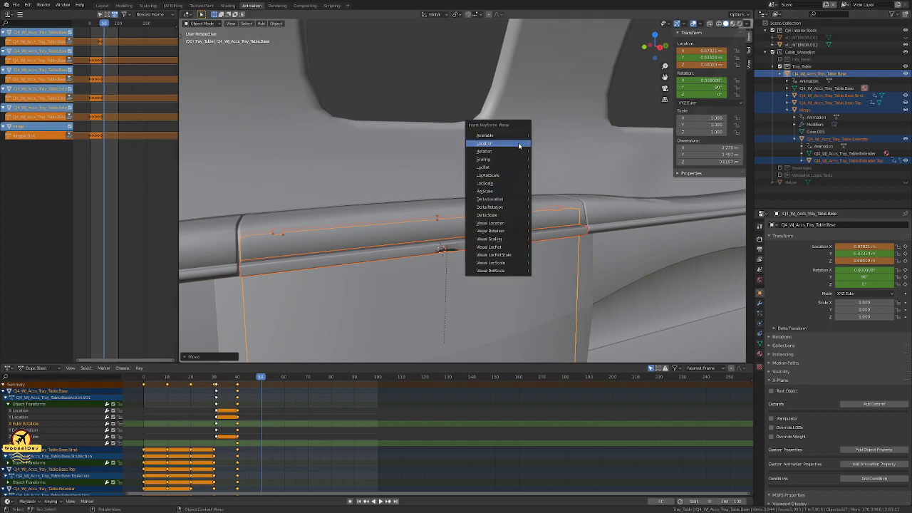
left_click(519, 146)
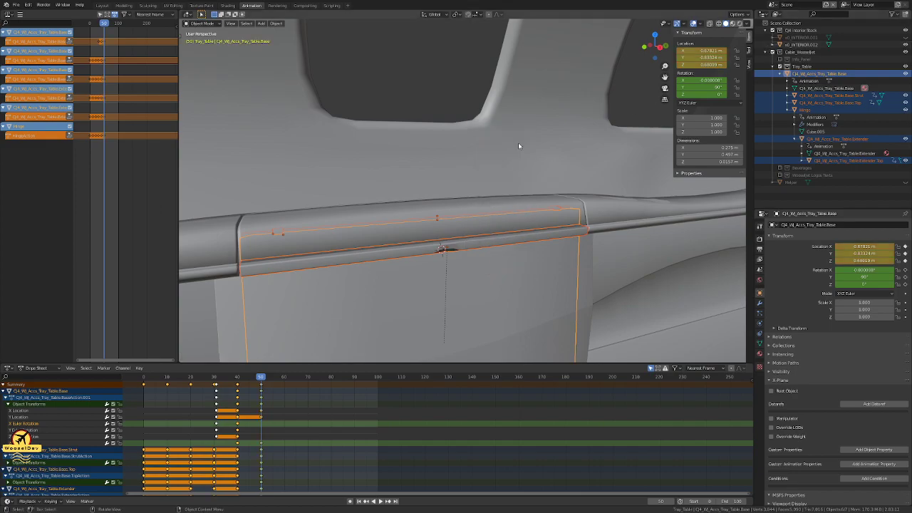
Step: Step back from frame 50 to frame 31 to check the table's raising and unfolding motion
key("Left")
key("Left")
key("Left")
key("Left")
key("Left")
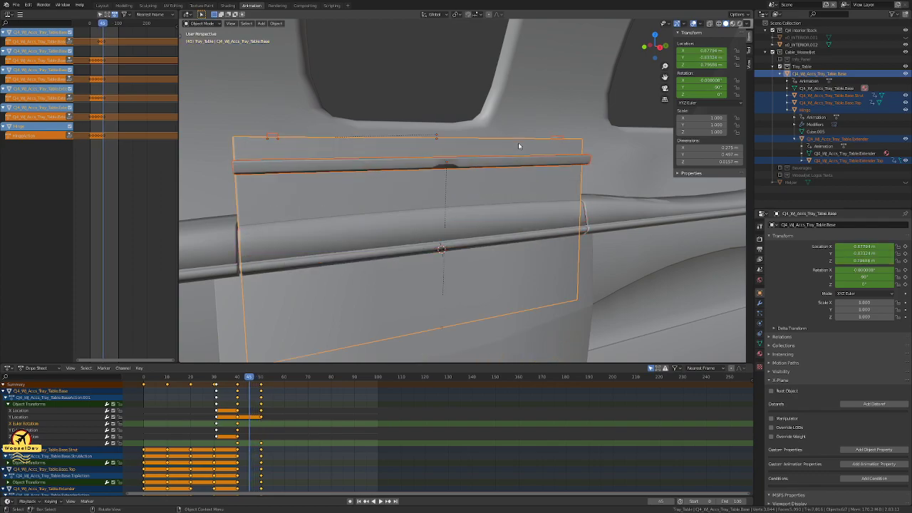
middle_click_drag(517, 146, 464, 213)
key("Left")
key("Left")
key("Left")
key("Left")
key("Left")
key("Left")
key("Left")
key("Left")
key("Left")
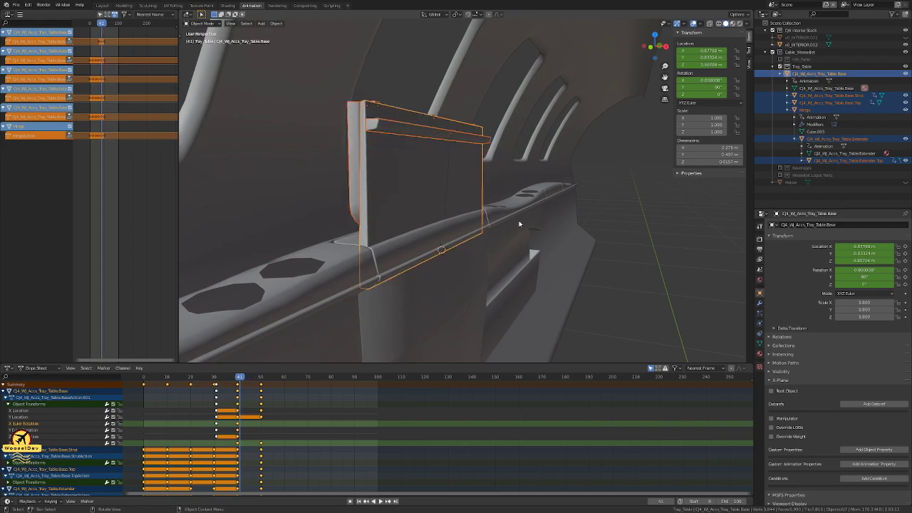
key("Left")
key("Left")
key("Left")
key("Left")
key("Left")
key("Left")
key("Left")
key("Left")
key("Left")
key("Left")
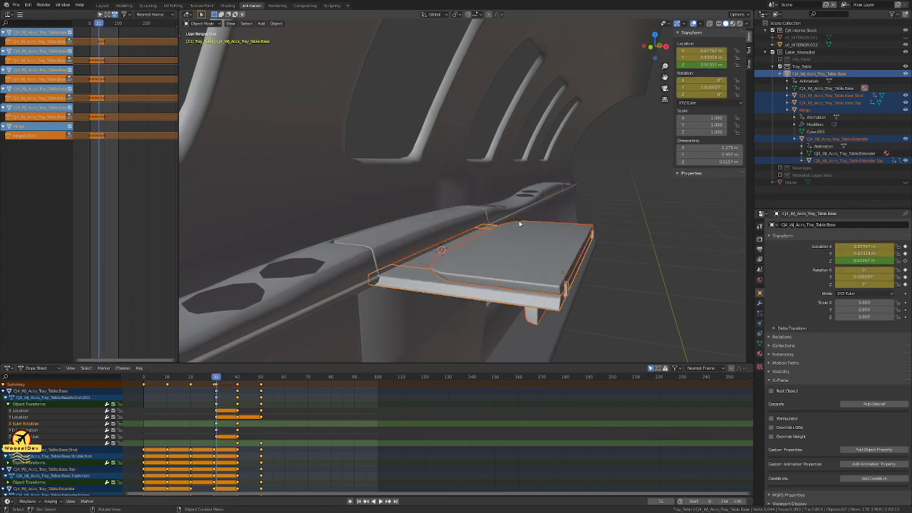
Step: Step forward to frame 50 to check the table folding upright and lowering into the ledge
key("Right")
key("Right")
key("Right")
key("Right")
key("Right")
key("Right")
key("Right")
key("Right")
key("Right")
key("Right")
key("Right")
key("Right")
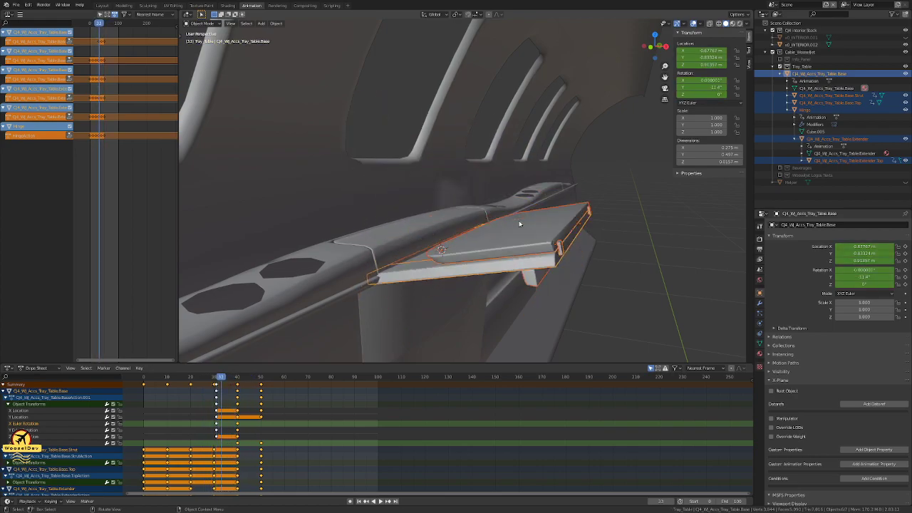
key("Right")
key("Right")
key("Right")
key("Right")
key("Right")
key("Right")
key("Right")
key("Right")
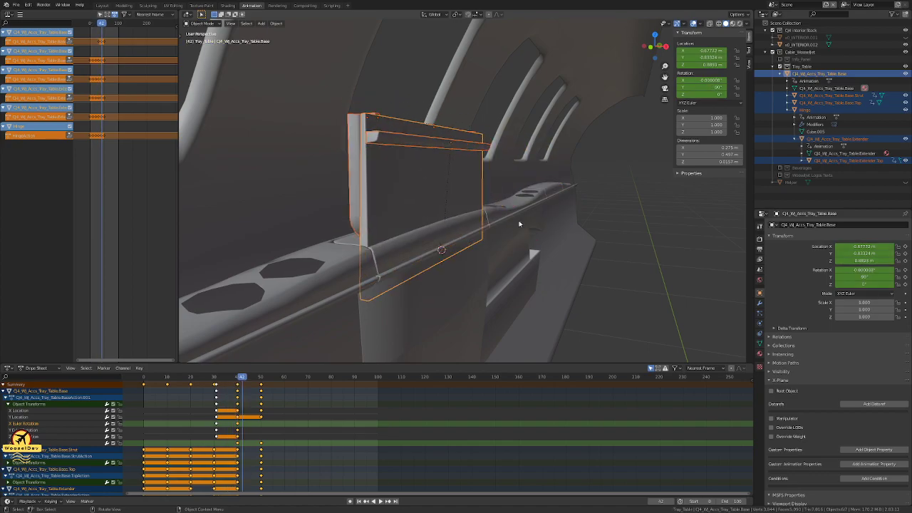
key("Right")
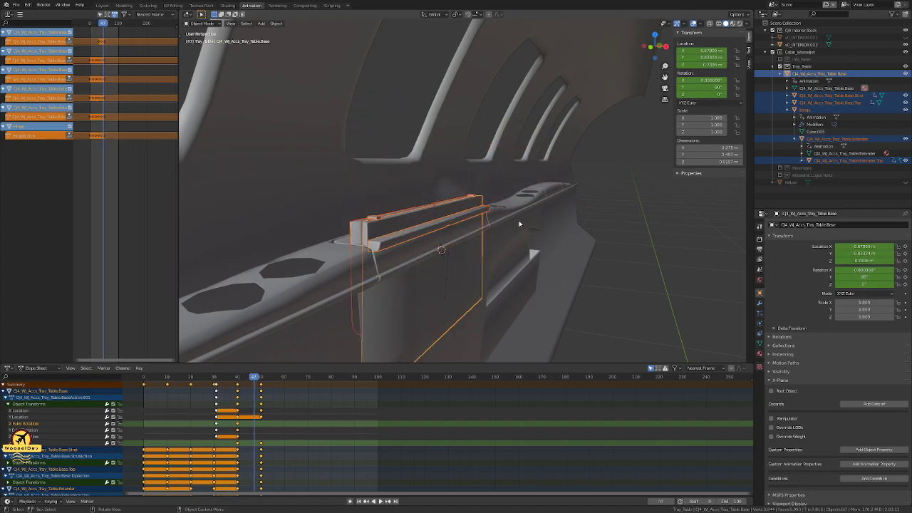
middle_click_drag(399, 231, 581, 277)
key("Right")
key("Right")
key("Right")
key("Right")
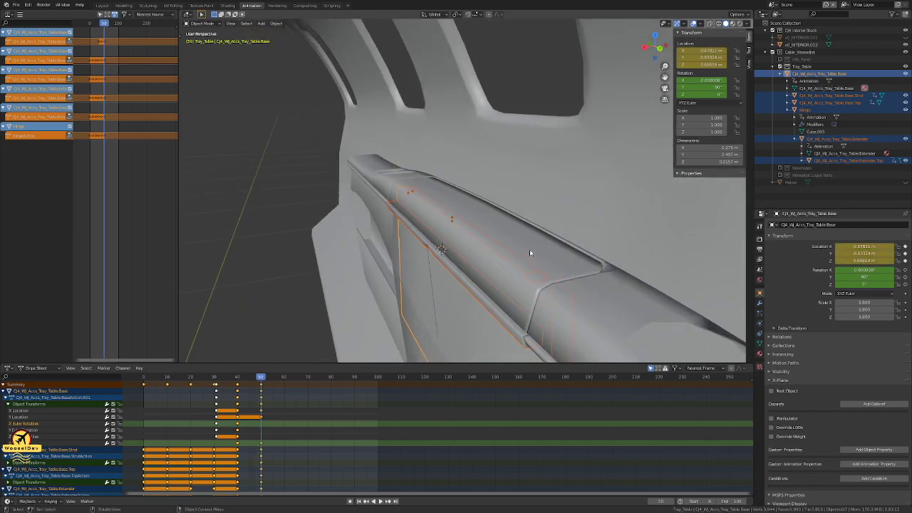
Step: Examine from both sides how the stowed table sits within the side ledge around frame 50
key("Left")
key("Left")
middle_click_drag(484, 251, 585, 257)
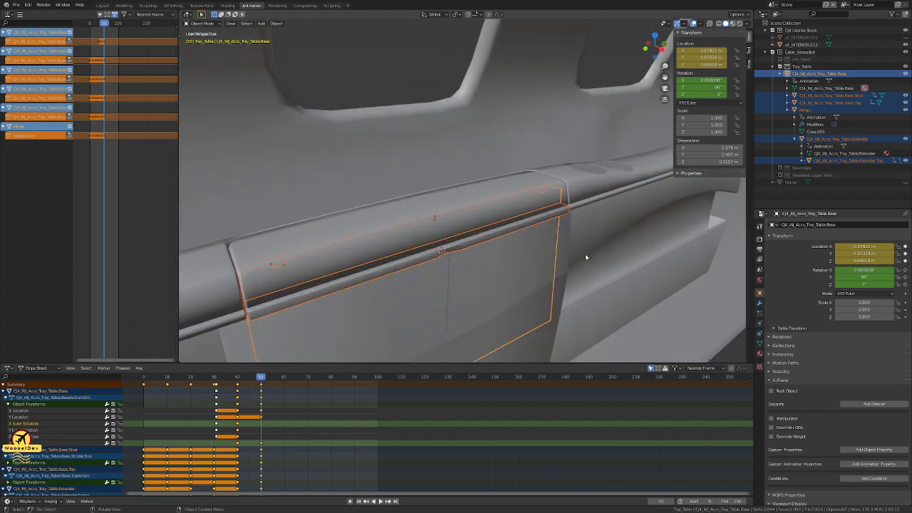
middle_click_drag(584, 254, 439, 237)
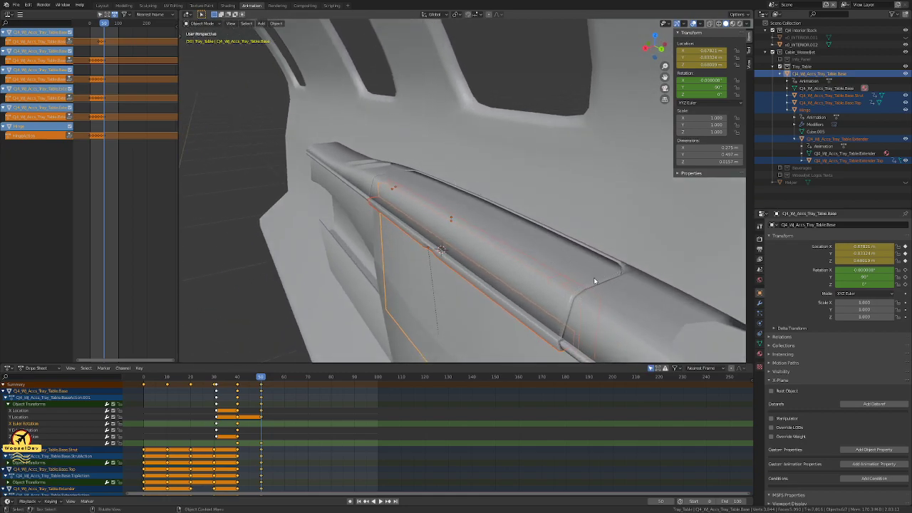
middle_click_drag(475, 255, 590, 258)
key("Right")
key("Right")
key("Right")
Step: Step back through the whole animation to frame 0, checking the table's clearance and unfolding from several angles
key("Left")
key("Left")
key("Left")
key("Left")
key("Left")
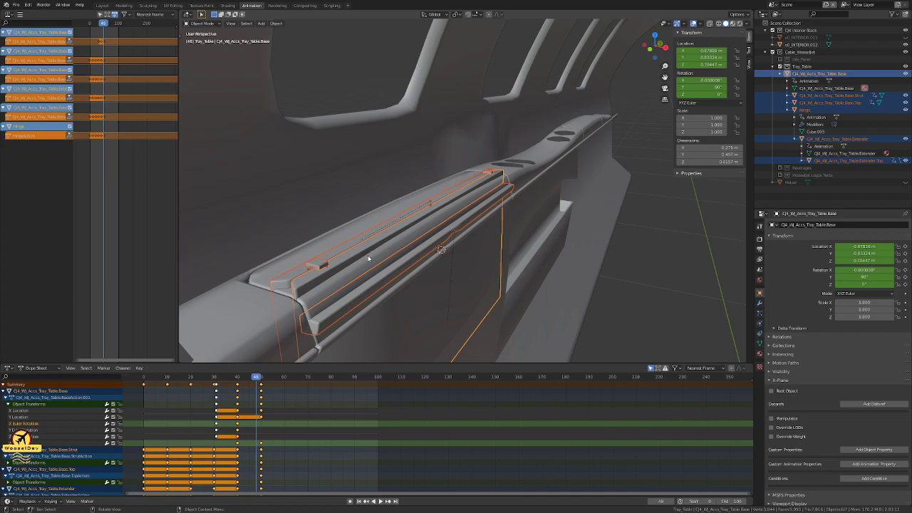
key("Left")
key("Left")
key("Left")
key("Left")
key("Left")
key("Left")
key("Left")
key("Left")
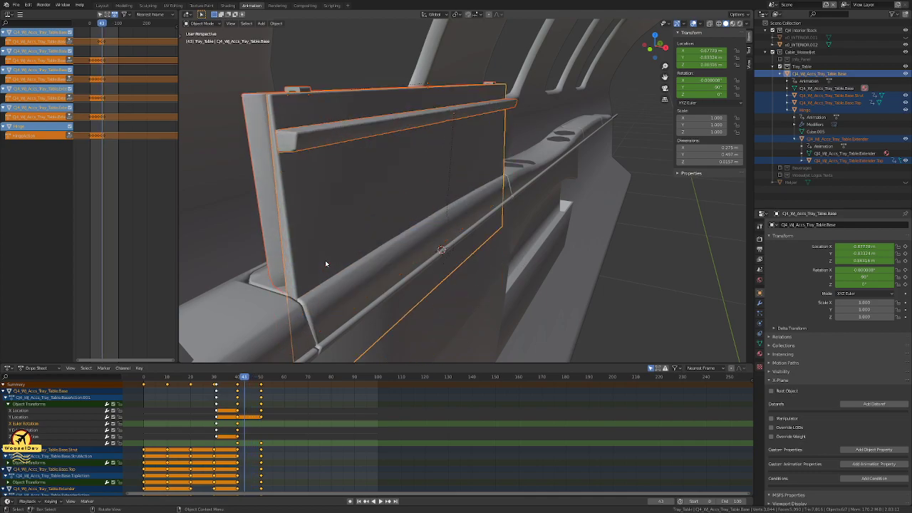
middle_click_drag(325, 263, 414, 229)
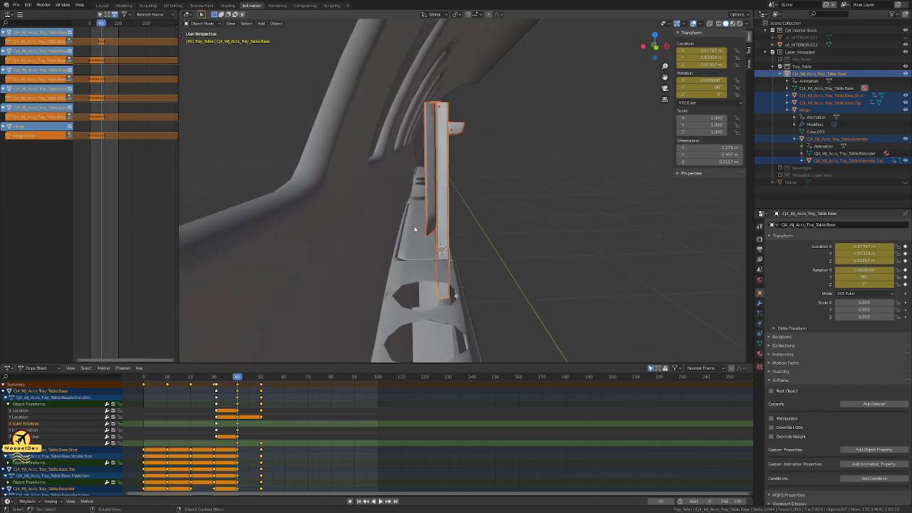
key("Left")
key("Left")
key("Left")
key("Left")
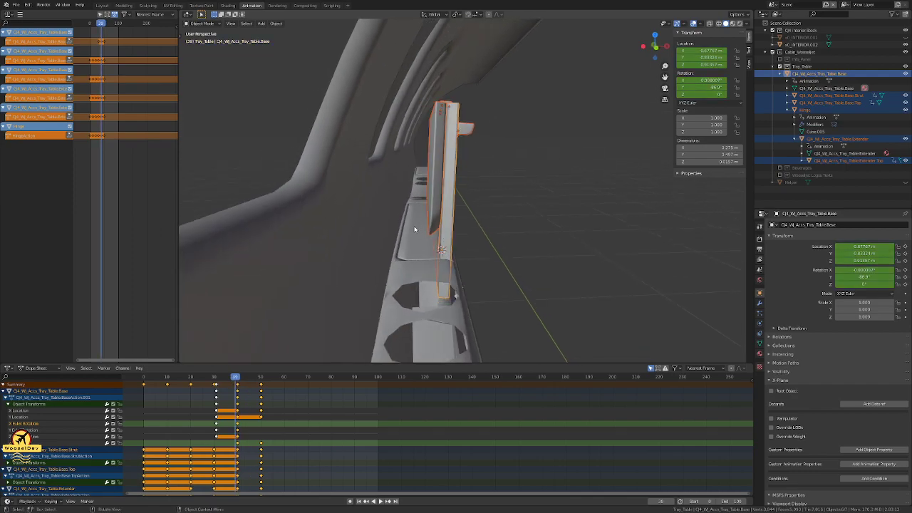
key("Left")
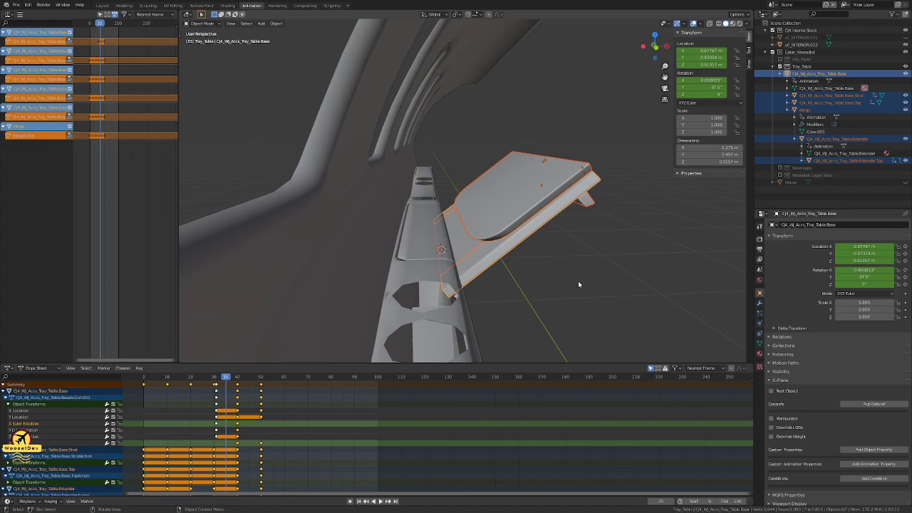
key("Left")
key("Left")
key("Left")
key("Left")
middle_click_drag(597, 282, 406, 264)
key("Left")
key("Left")
key("Left")
key("Left")
key("Left")
key("Left")
key("Left")
key("Left")
key("Left")
key("Left")
key("Left")
key("Left")
key("Left")
key("Left")
key("Left")
key("Left")
key("Left")
key("Left")
key("Left")
key("Left")
key("Left")
key("Left")
key("Left")
key("Left")
key("Left")
key("Left")
key("Left")
key("Left")
key("Left")
key("Left")
key("Left")
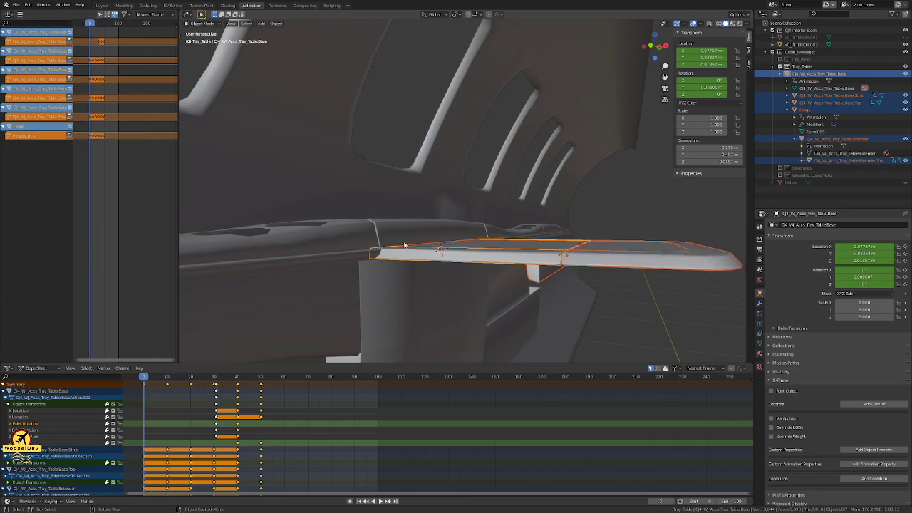
Step: Save the file, then show the scene in Material Preview shading with nothing selected
key("ctrl+s")
middle_click_drag(423, 200, 523, 203)
middle_click_drag(537, 204, 435, 205)
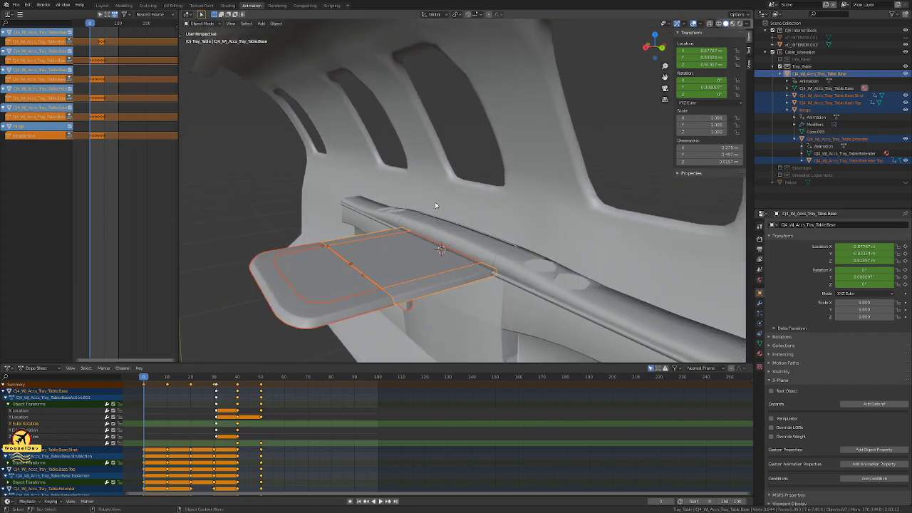
key("z")
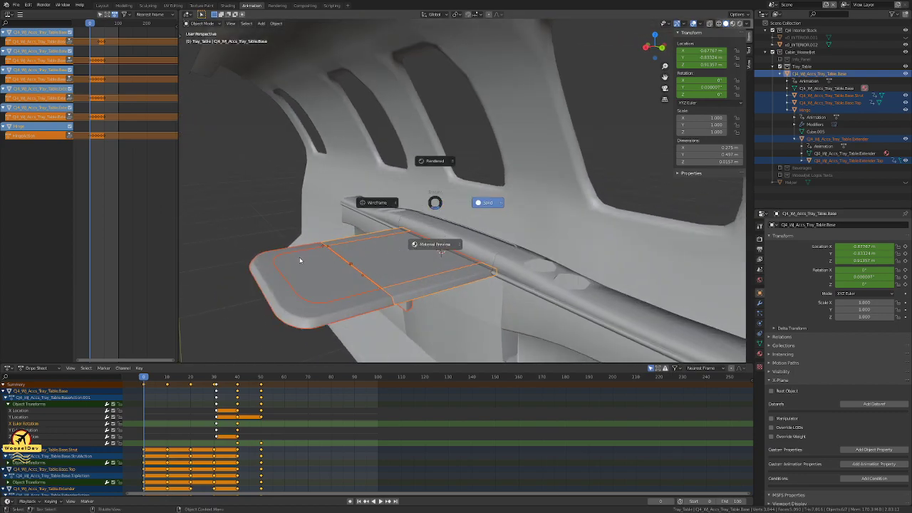
left_click(435, 245)
middle_click_drag(301, 260, 479, 261)
left_click(667, 293)
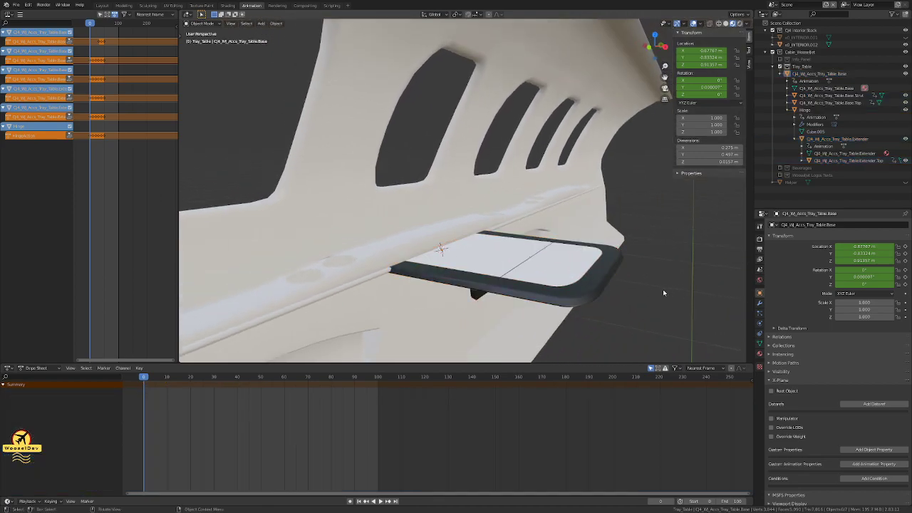
Step: Play the animation from frame 0, stop it at frame 87, and look closely at the stowed table
left_click(379, 500)
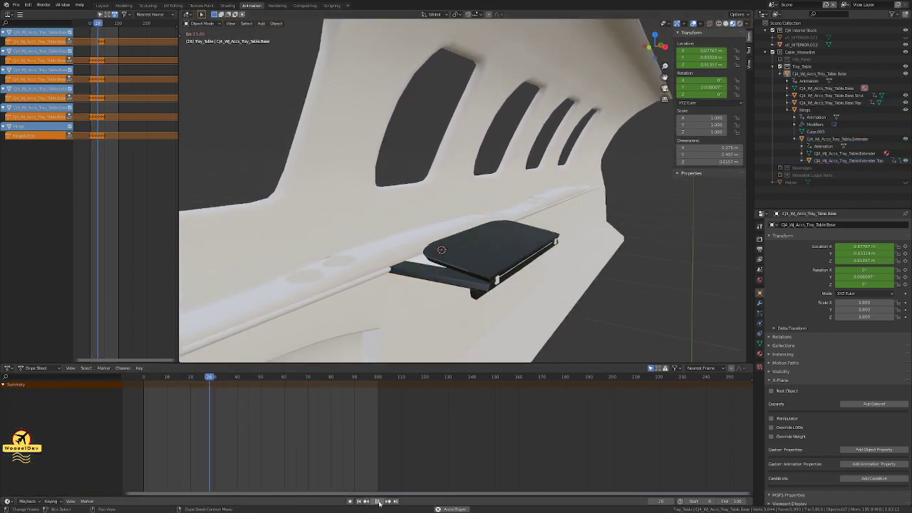
left_click(376, 500)
middle_click_drag(442, 270, 594, 259)
mouse_move(420, 232)
middle_mouse_down()
mouse_move(306, 252)
mouse_move(259, 243)
mouse_move(318, 194)
mouse_move(316, 204)
mouse_move(335, 201)
mouse_move(262, 186)
mouse_move(202, 198)
mouse_move(179, 190)
mouse_move(745, 196)
mouse_move(742, 216)
mouse_move(182, 214)
mouse_move(221, 186)
mouse_move(183, 193)
mouse_move(205, 211)
mouse_move(256, 213)
mouse_move(295, 240)
mouse_move(383, 247)
mouse_move(280, 245)
mouse_move(320, 255)
mouse_move(416, 240)
middle_mouse_up()
Step: Select the tray table base strut and examine its exposed face along the ledge
left_click(414, 242)
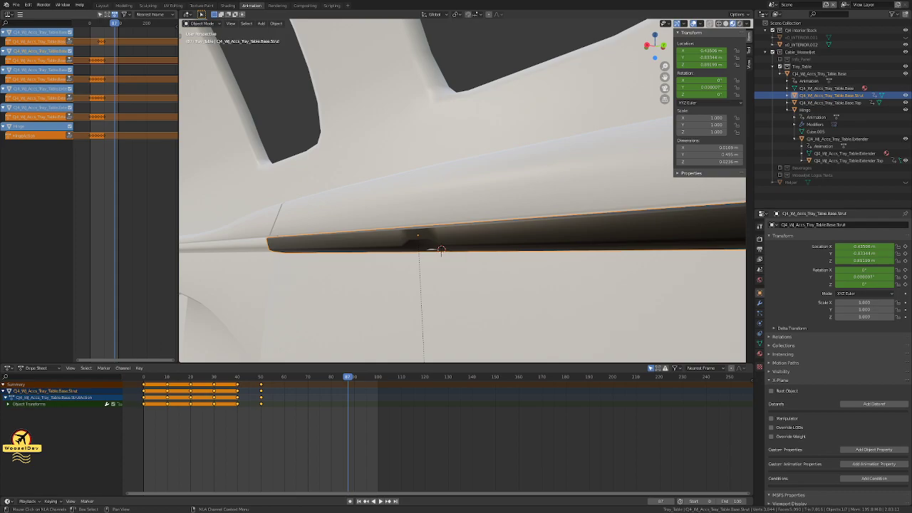
middle_click_drag(384, 249, 406, 260)
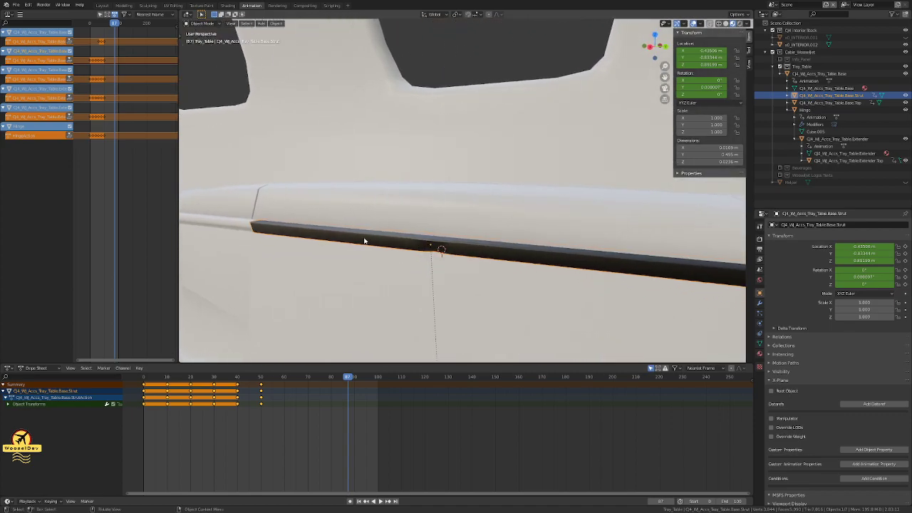
left_click(373, 242)
left_click(357, 243)
mouse_move(311, 240)
middle_mouse_down()
mouse_move(375, 216)
mouse_move(333, 229)
mouse_move(256, 218)
mouse_move(325, 243)
middle_mouse_up()
middle_click_drag(412, 246, 407, 246)
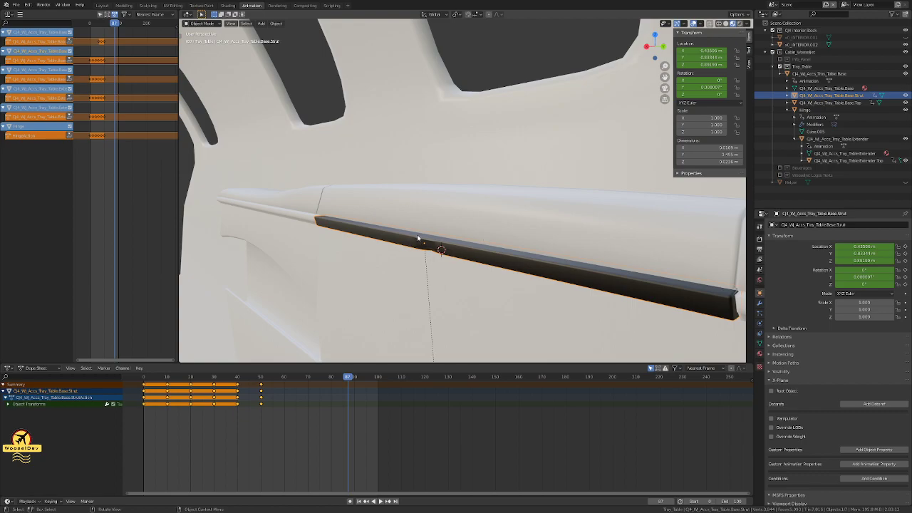
Step: Open the base strut's mesh in Edit Mode with its notch in close view
middle_click_drag(408, 228, 459, 225)
key("Tab")
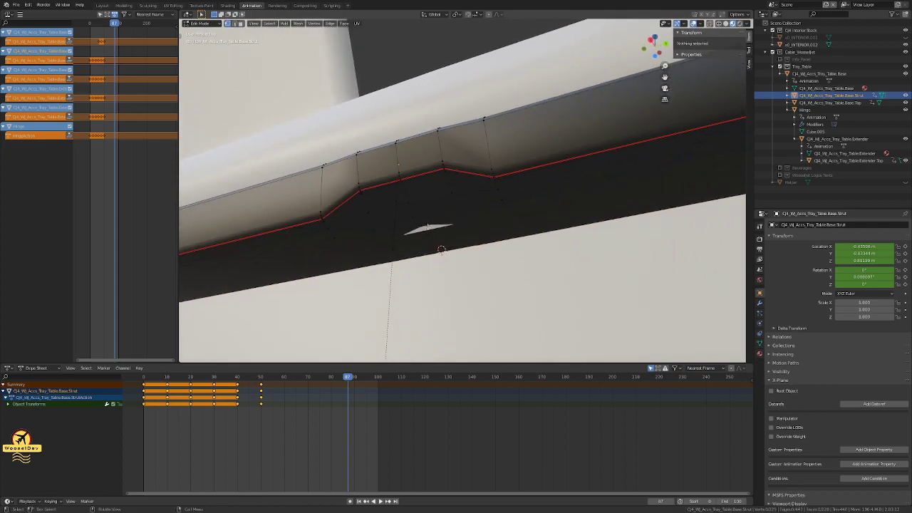
left_click(433, 235)
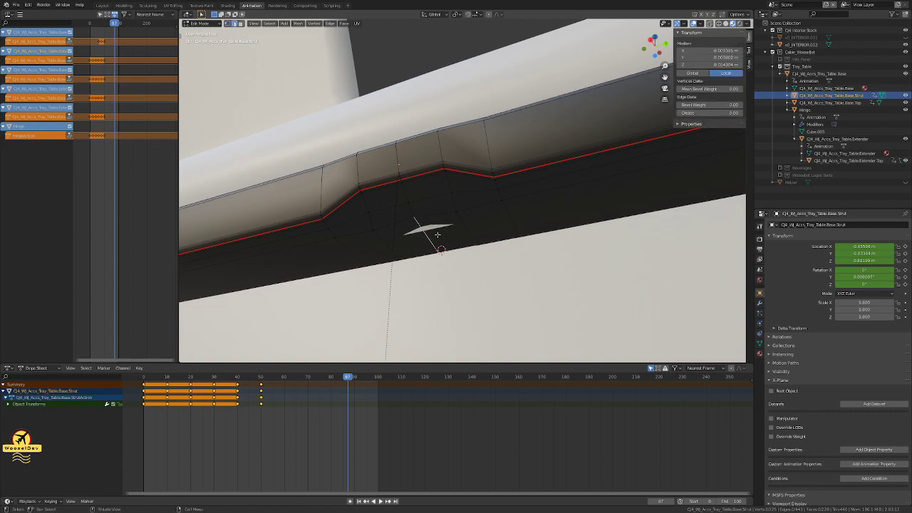
middle_click_drag(434, 235, 442, 238)
key("g")
key("z")
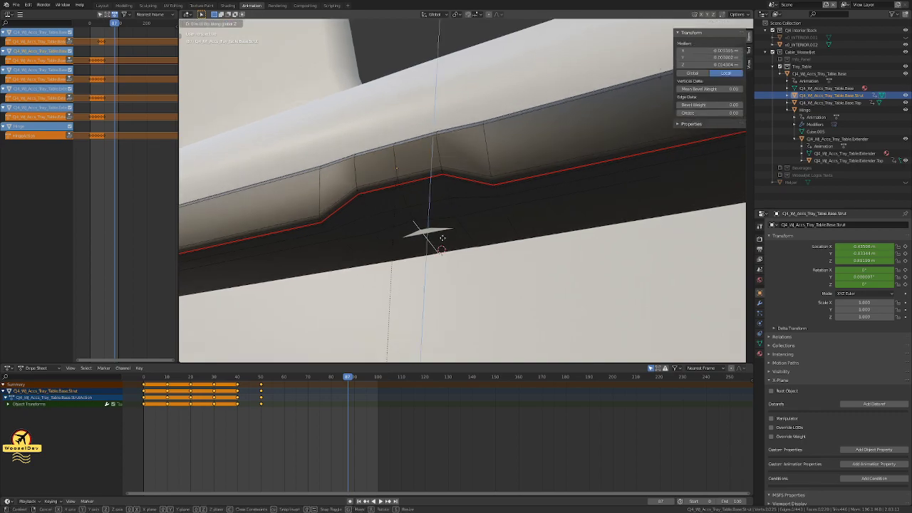
key("Escape")
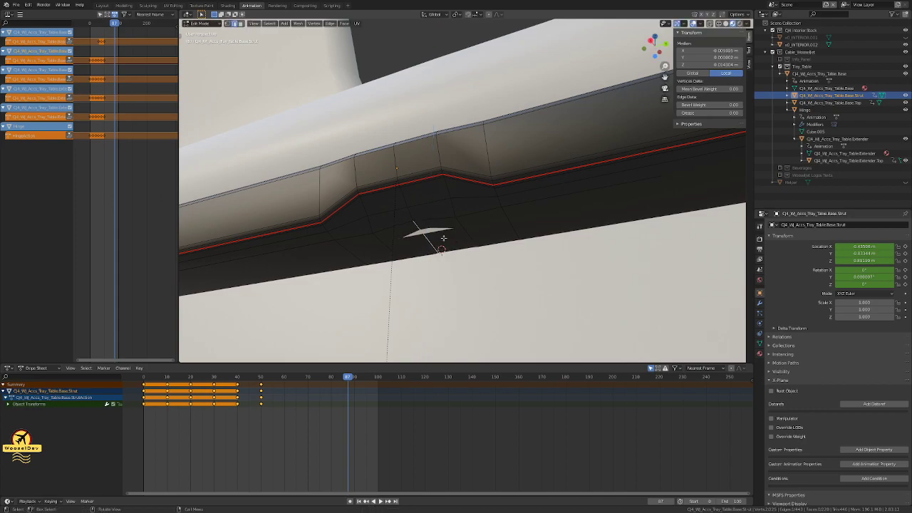
Step: Lower the vertex beside the pale sliver in the strut's notch along Z in two small moves
middle_click_drag(443, 238, 424, 229)
left_click(409, 217)
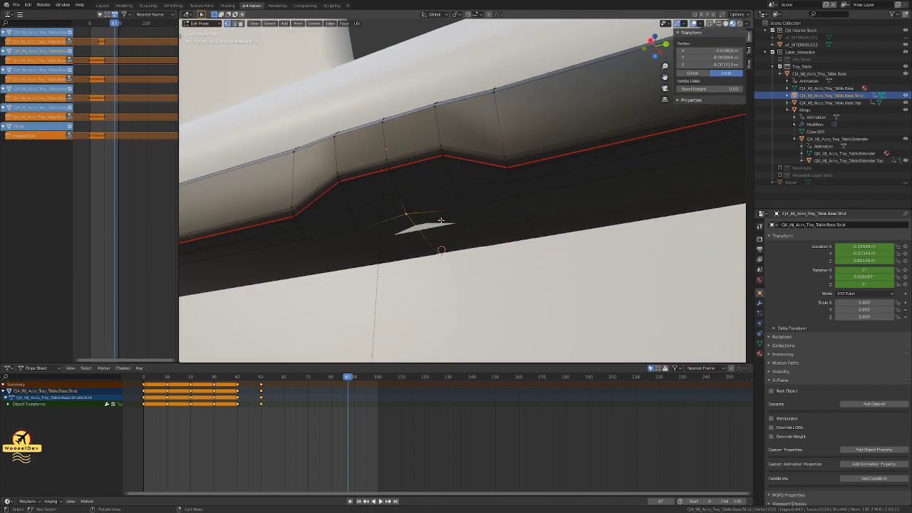
key("g")
key("z")
left_click(443, 223)
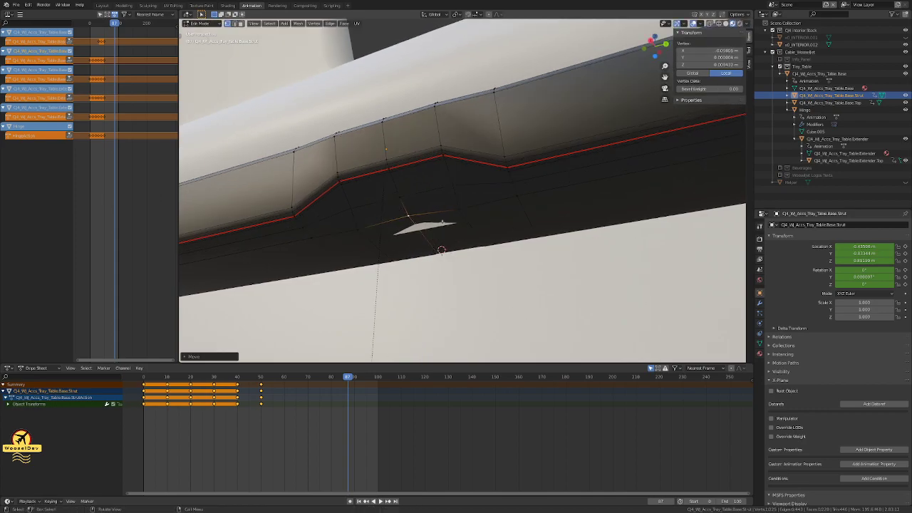
key("g")
key("z")
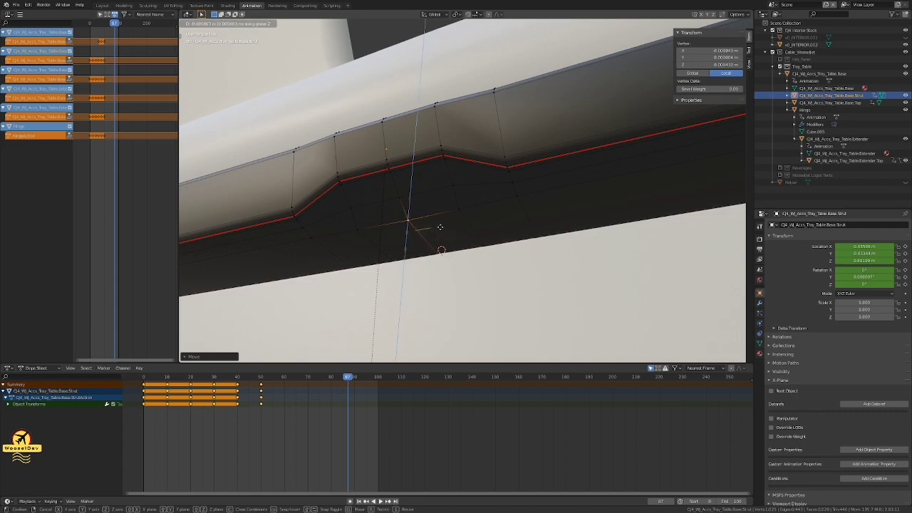
left_click(444, 228)
Step: Shift the notch vertex along X, then move it together with its neighbouring vertex along X
middle_click_drag(464, 226, 425, 230)
key("g")
key("x")
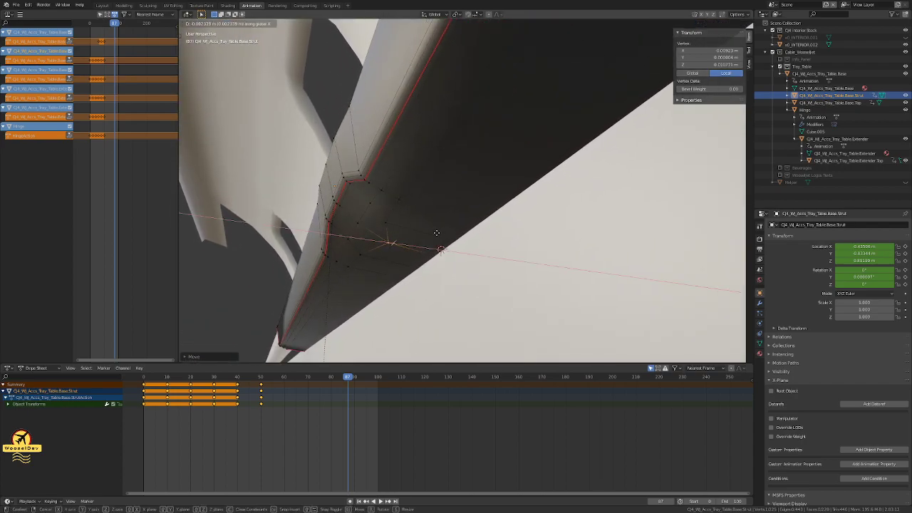
left_click(427, 235)
middle_click_drag(427, 235, 368, 230)
left_click(370, 230, "shift")
key("g")
key("x")
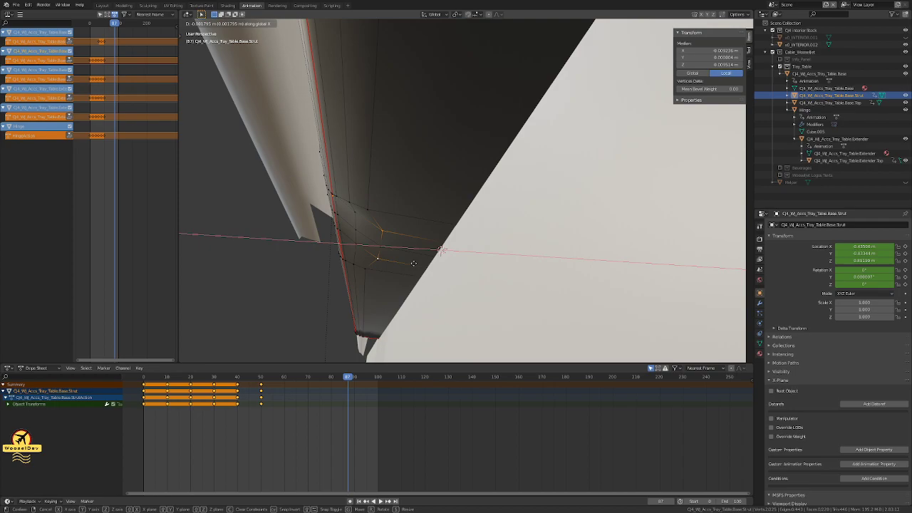
left_click(413, 263)
Step: Check the strut outside Edit Mode, then nudge the two selected notch vertices slightly along Z
middle_click_drag(413, 263, 472, 240)
key("Tab")
key("Tab")
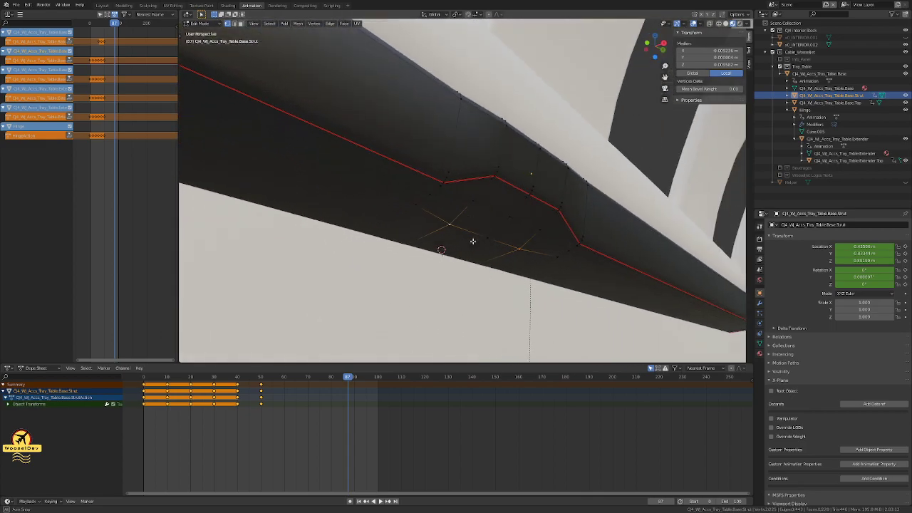
key("g")
key("z")
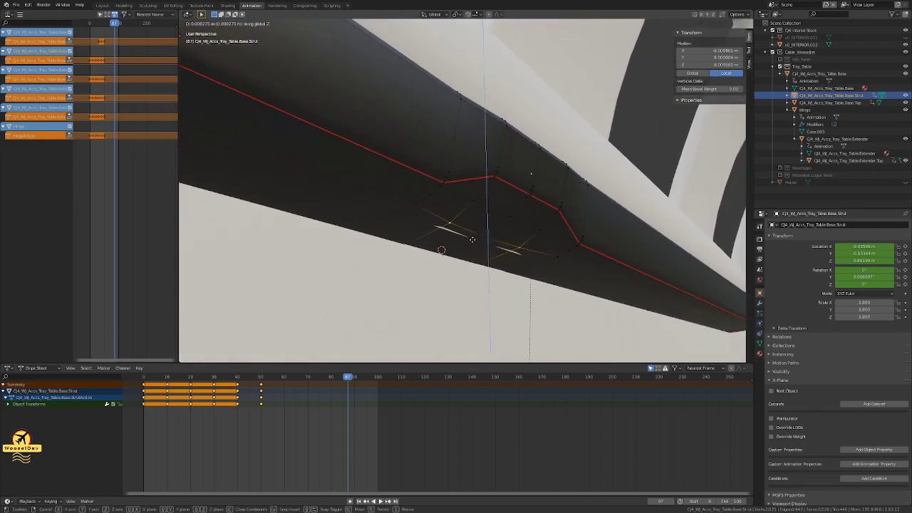
left_click(472, 240)
Step: Select the row of vertices nearer the notch's sharp edge and move it along X
left_click(470, 203)
left_click(513, 215, "shift")
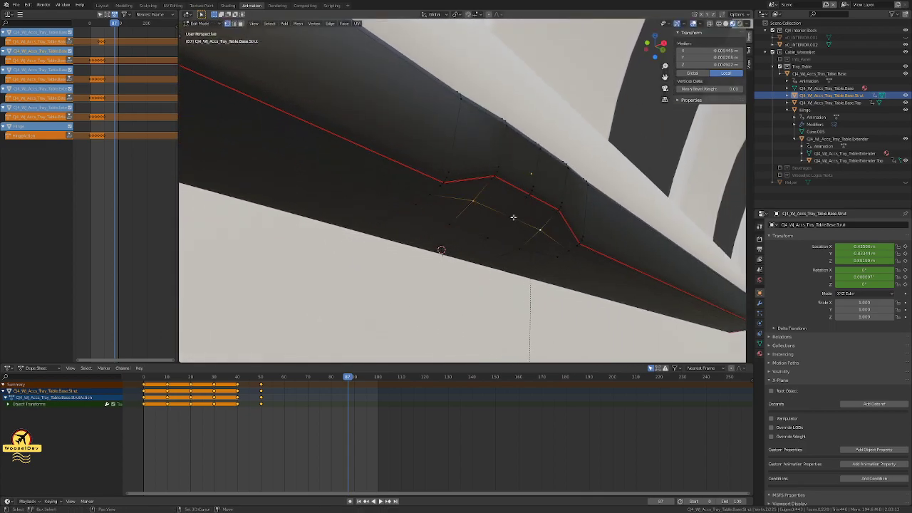
key("g")
key("x")
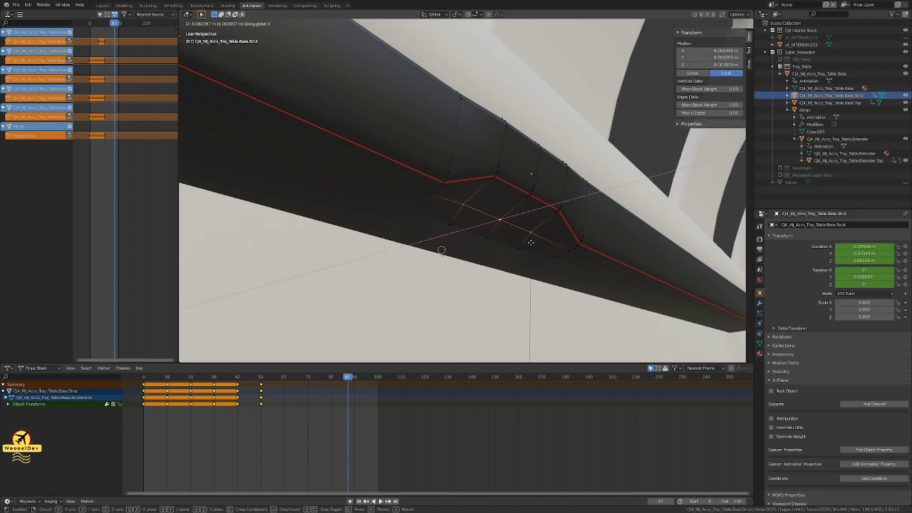
left_click(531, 244)
Step: Check the notch shading from the opposite side and fine-tune the same vertex row slightly along X
middle_click_drag(541, 248, 382, 230)
key("Tab")
key("Tab")
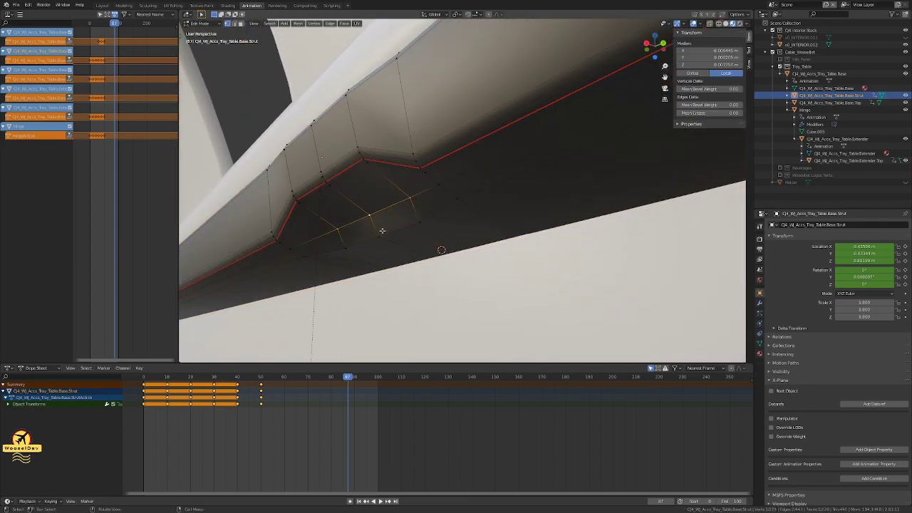
key("g")
key("x")
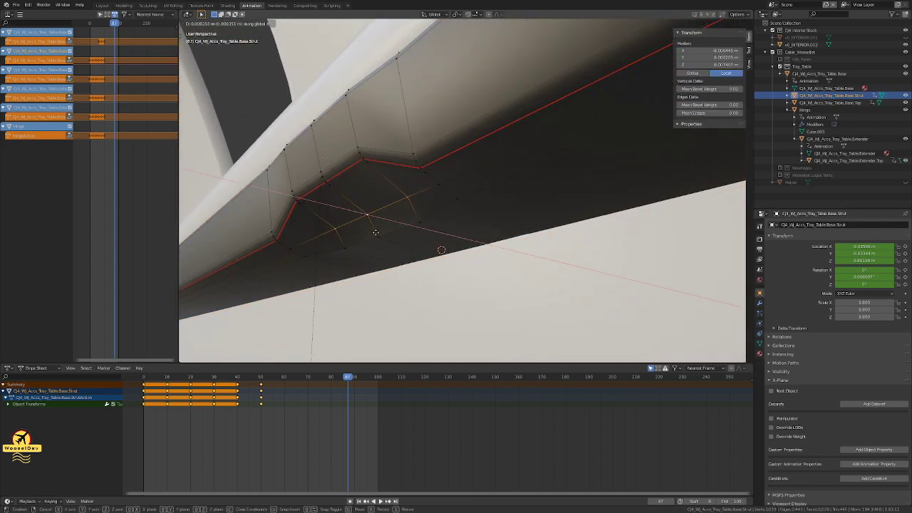
left_click(374, 232)
Step: Leave Edit Mode, save the file and look over the repaired strut along the ledge
key("Tab")
middle_click_drag(374, 232, 444, 259)
key("ctrl+s")
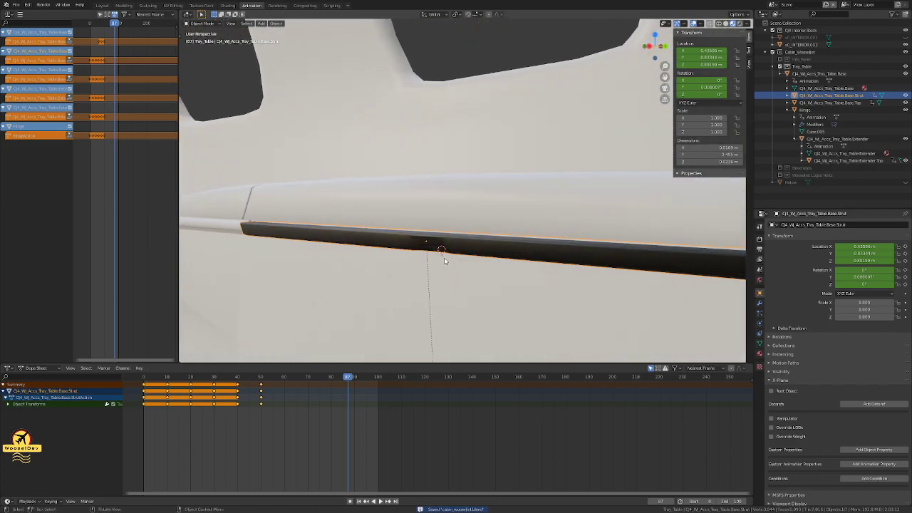
scroll(403, 204, "down", 3)
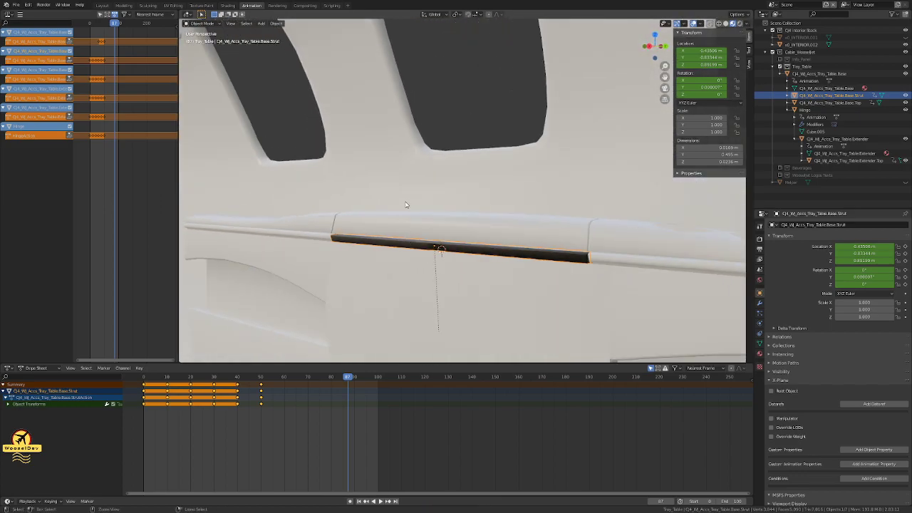
middle_click_drag(396, 205, 469, 214)
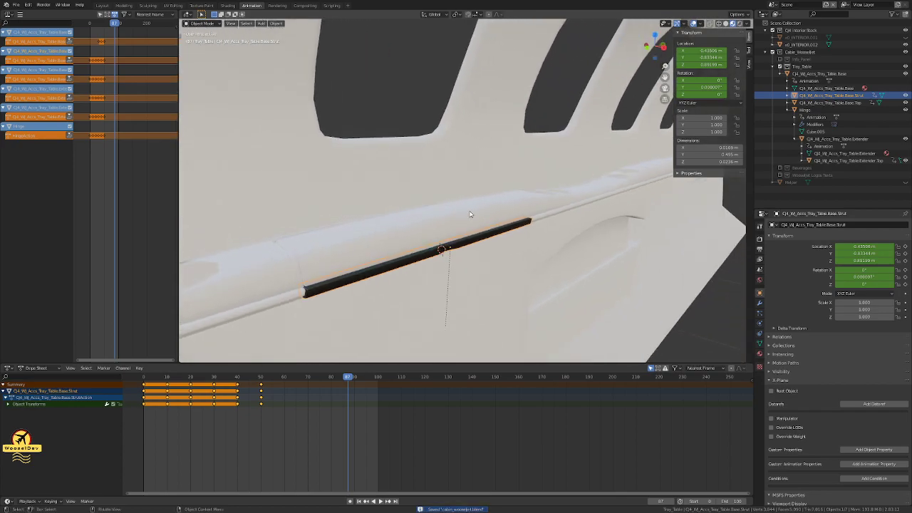
Step: Play the animation with the table in view, return to frame 0, and play it again, stopping at frame 30
left_click(360, 501)
scroll(431, 357, "down", 2)
middle_click_drag(446, 338, 460, 302)
scroll(476, 321, "up", 3)
left_click(381, 502)
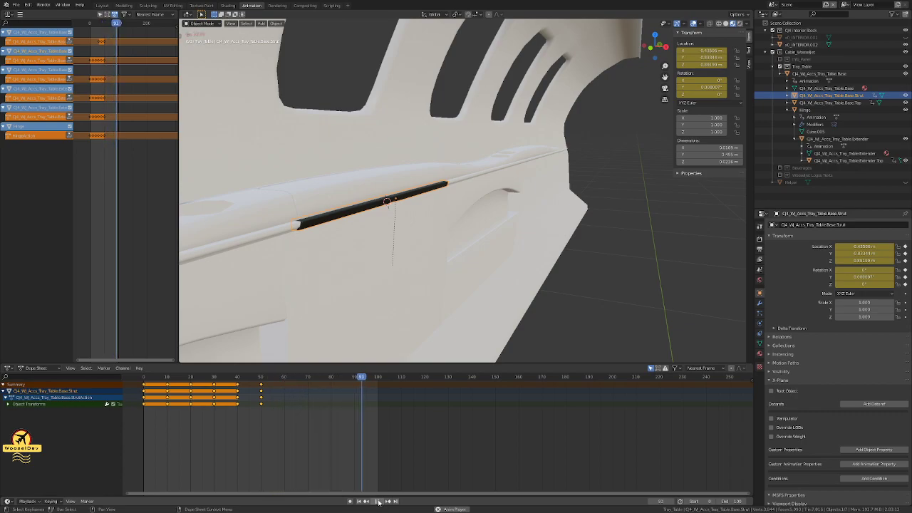
left_click(378, 501)
left_click(350, 502)
mouse_move(548, 350)
middle_mouse_down()
mouse_move(491, 329)
mouse_move(537, 347)
middle_mouse_up()
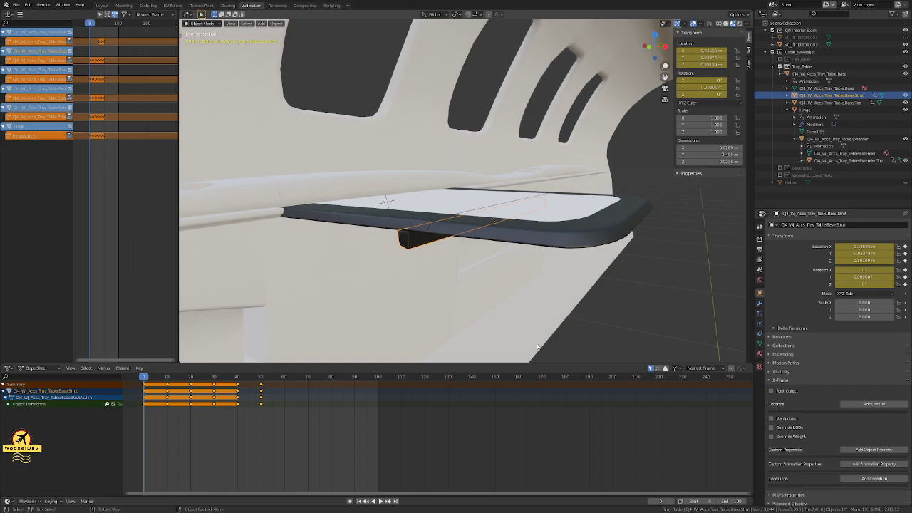
key("space")
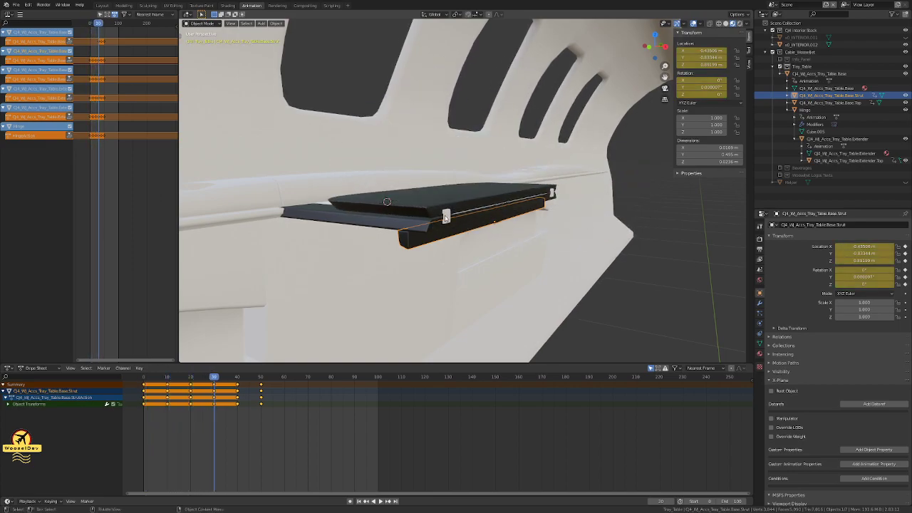
Step: Switch to the Layout workspace and select the hinge object on the folded tray table
left_click(102, 5)
scroll(519, 261, "down", 3)
middle_click_drag(546, 278, 471, 276)
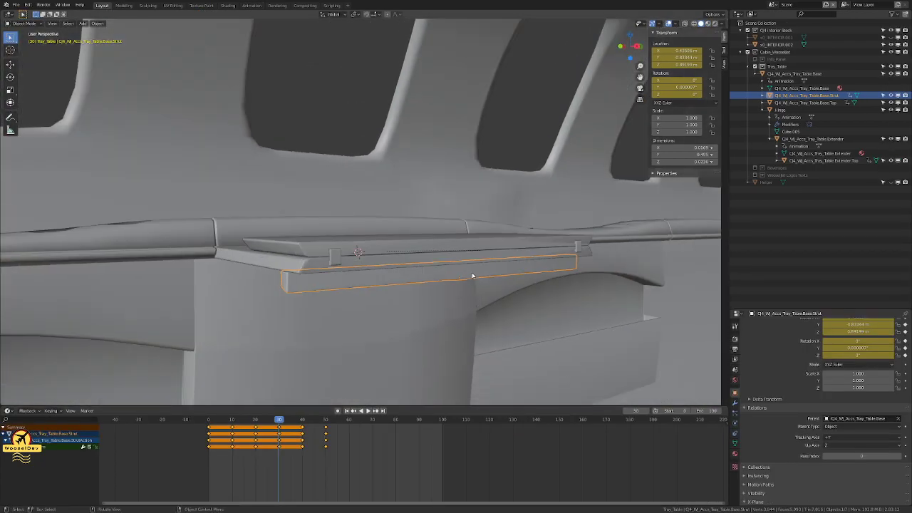
left_click(334, 254)
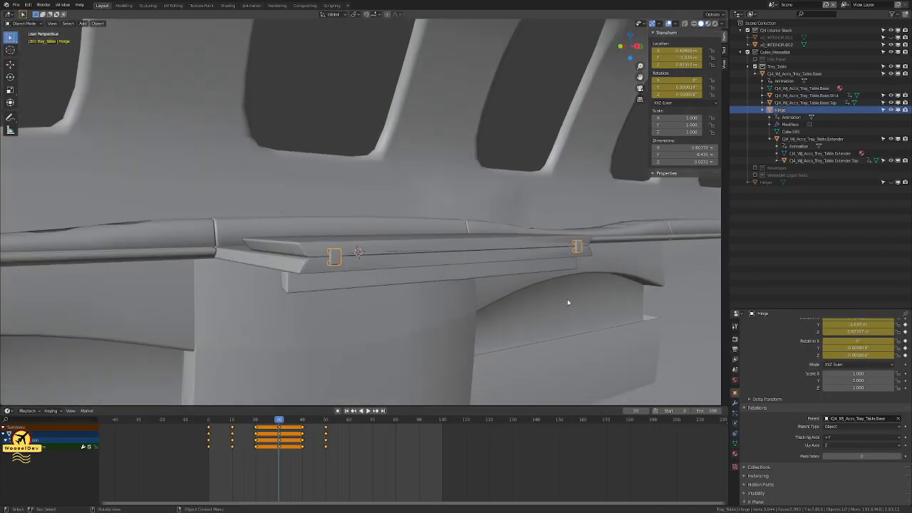
Step: Review the hinge's Mirror modifier and apply it
left_click(735, 401)
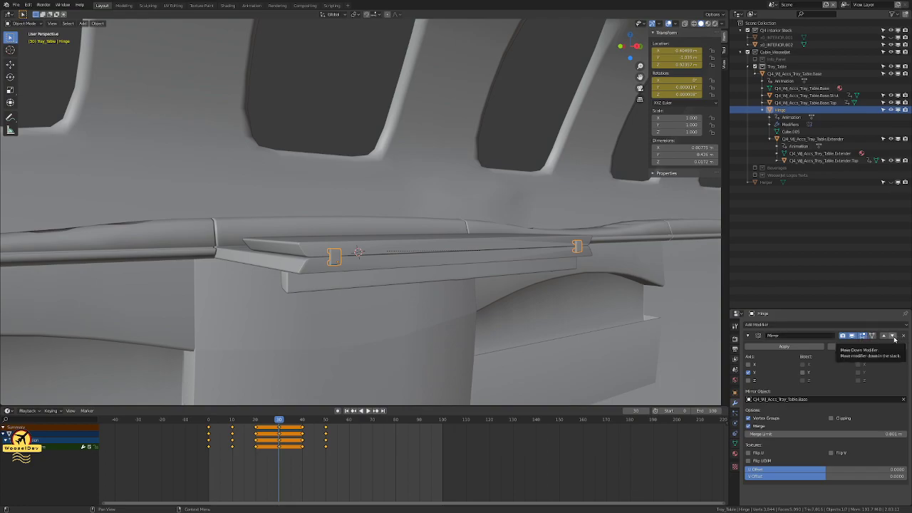
left_click(748, 335)
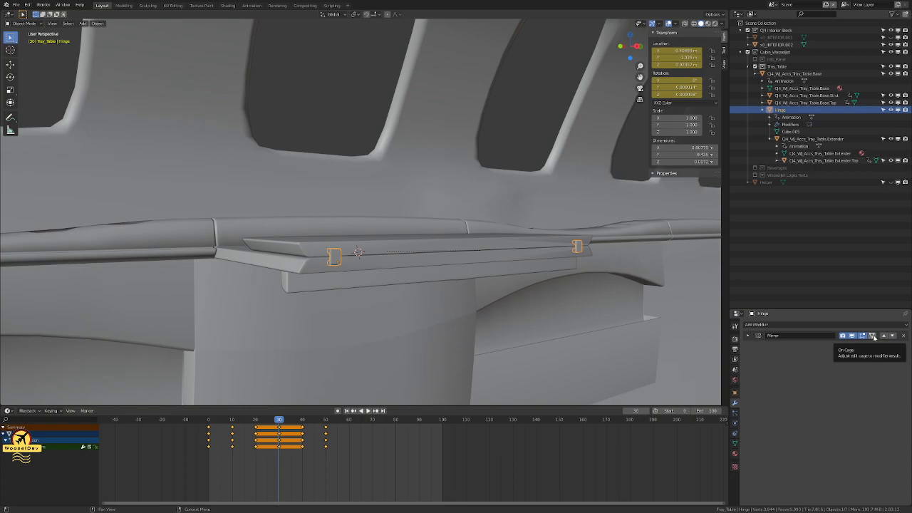
left_click(746, 335)
left_click(780, 347)
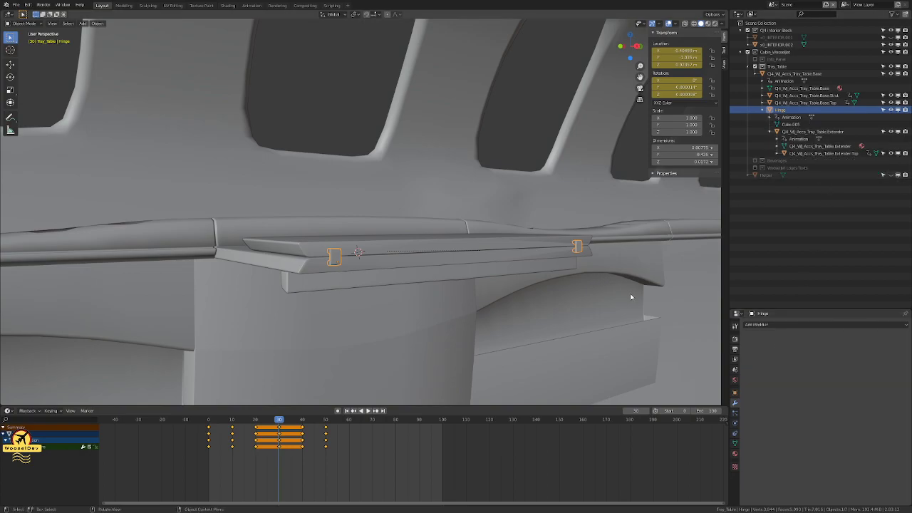
Step: Step the animation back from frame 30 to 18 and forward to 21 to check the hinges, then save the file
key("Left")
key("Left")
key("Left")
key("Left")
key("Left")
key("Left")
key("Left")
key("Left")
key("Left")
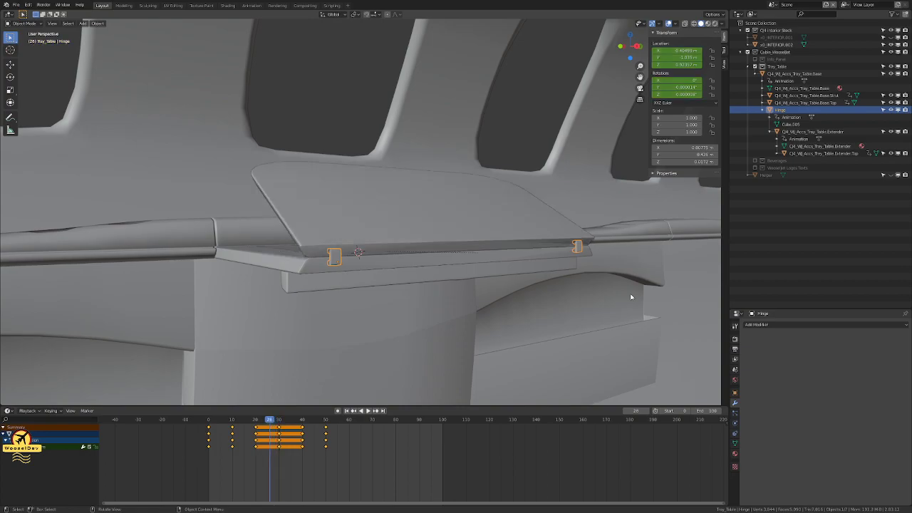
key("Left")
key("Left")
key("Left")
key("Left")
key("Left")
key("Left")
key("Left")
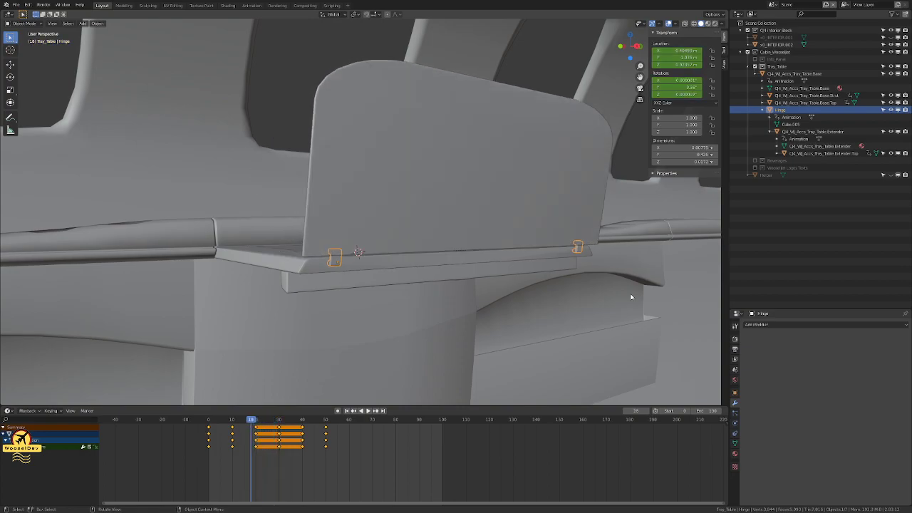
key("Right")
key("Right")
key("Right")
key("Right")
key("Right")
key("Right")
key("Right")
key("ctrl+s")
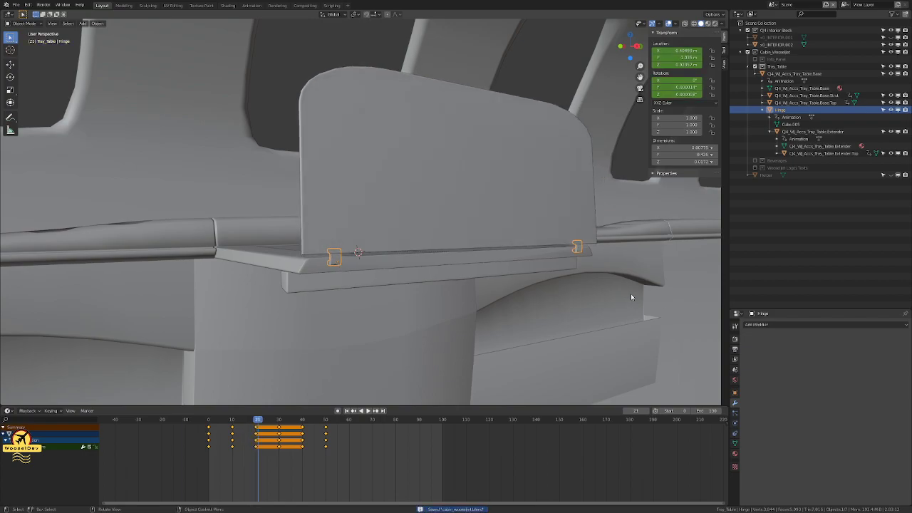
Step: Step back to frame 0 with the whole table in view, clear the selection and save the file
scroll(615, 287, "down", 5)
middle_click_drag(545, 277, 590, 288)
key("Left")
key("Left")
key("Left")
key("Left")
key("Left")
key("Left")
key("Left")
key("Left")
key("Left")
key("Left")
key("Left")
key("Left")
key("Left")
key("Left")
key("Left")
key("Left")
key("Left")
key("Left")
key("Left")
key("Left")
key("Left")
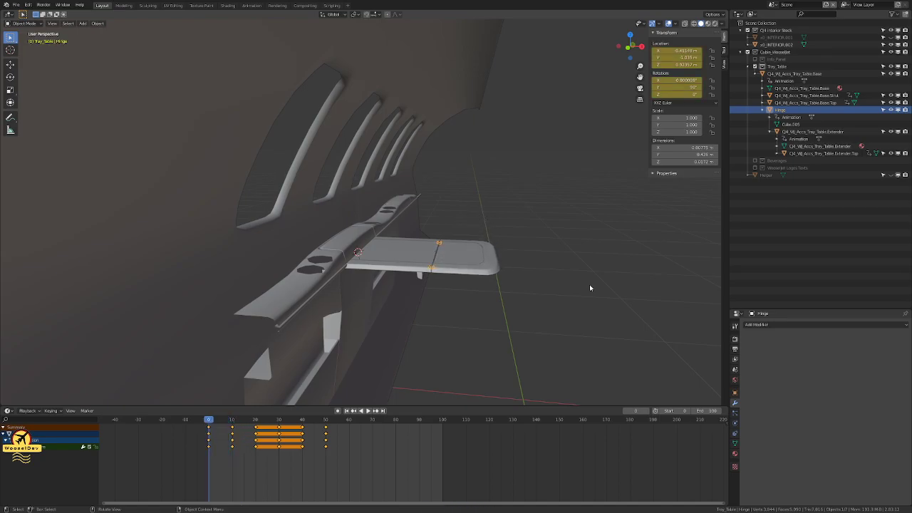
left_click(608, 289)
key("ctrl+s")
Step: Rename the x0_INTERIOR.002 object as x0_INTERIOR.Right_Part_TableComp
left_click(776, 44)
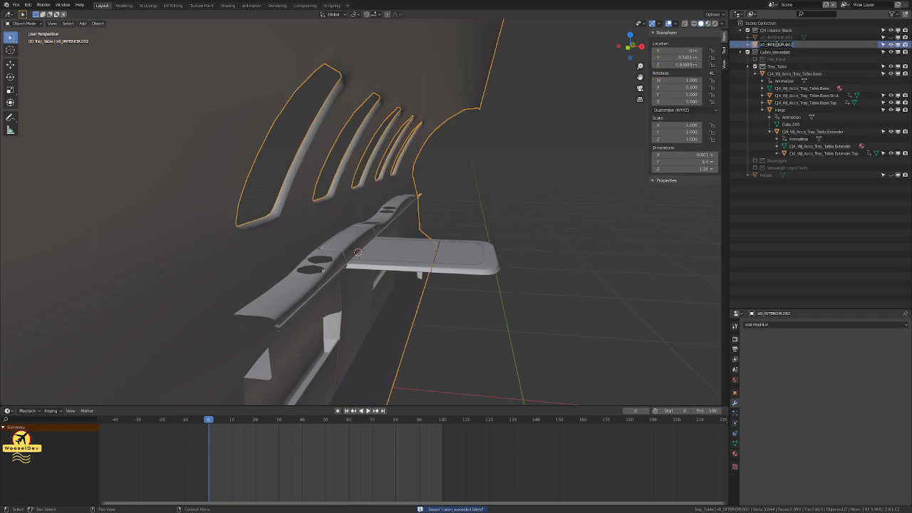
type("ght")
type("_Polts_")
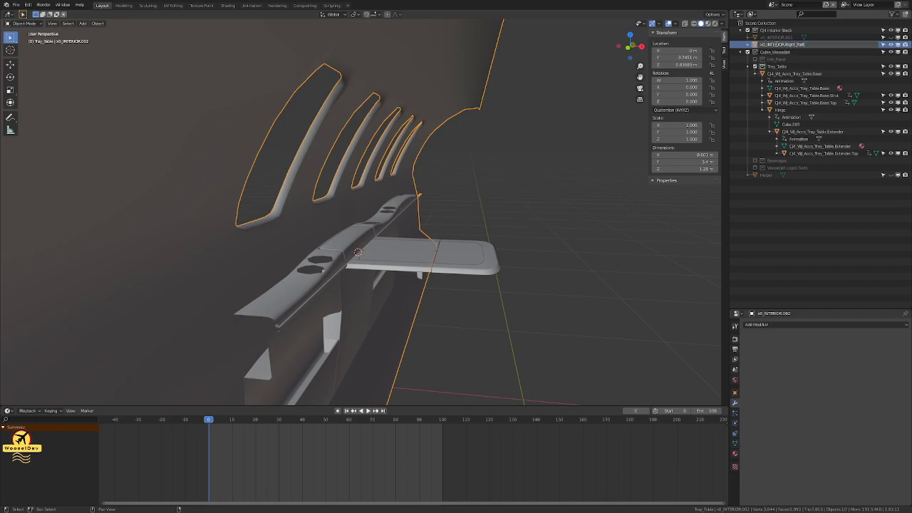
type("_1")
type("eComp")
key("Return")
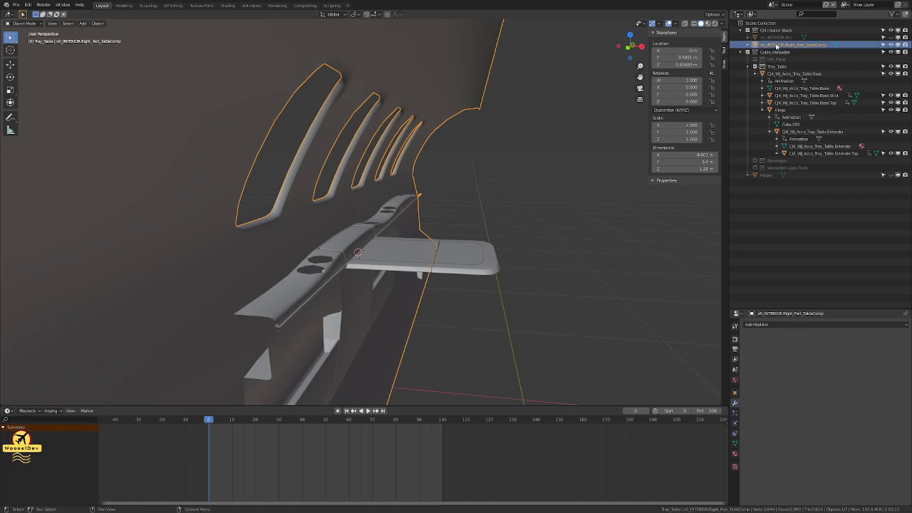
Step: Clear the selection, show the scene in Material Preview shading and play the tray table animation up close
left_click(585, 147)
middle_click_drag(585, 147, 458, 187)
key("z")
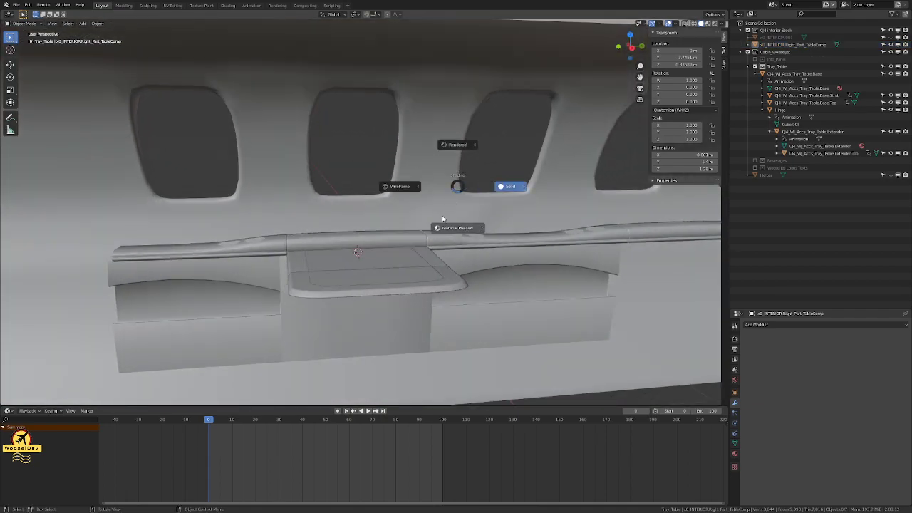
left_click(453, 224)
middle_click_drag(453, 223, 470, 249)
scroll(478, 267, "up", 3)
key("space")
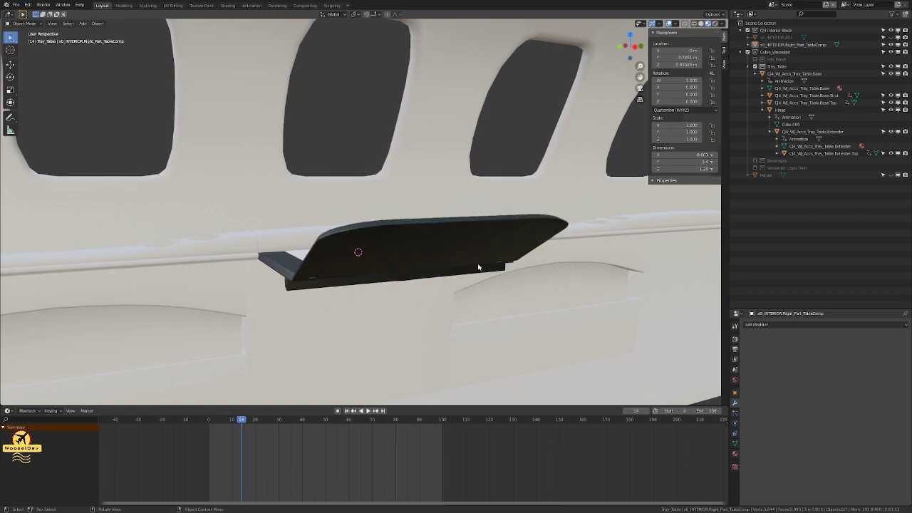
Step: Stop the animation at frame 31 and open the hinge mesh for editing in a close view
key("space")
scroll(317, 280, "up", 5)
scroll(236, 335, "down", 1)
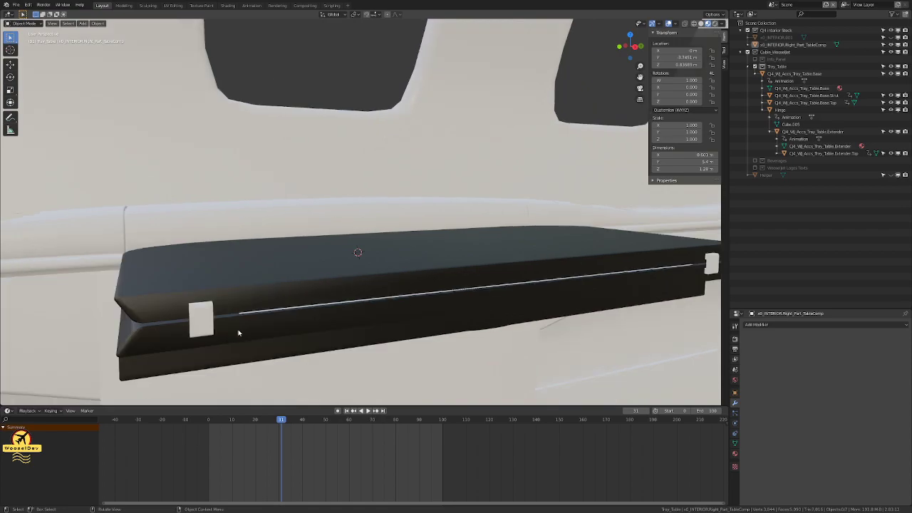
middle_click_drag(236, 335, 265, 320)
left_click(323, 254)
key("Tab")
middle_click_drag(356, 272, 366, 284)
scroll(374, 292, "up", 3)
scroll(433, 306, "up", 2)
middle_click_drag(433, 306, 391, 271)
scroll(418, 291, "up", 2)
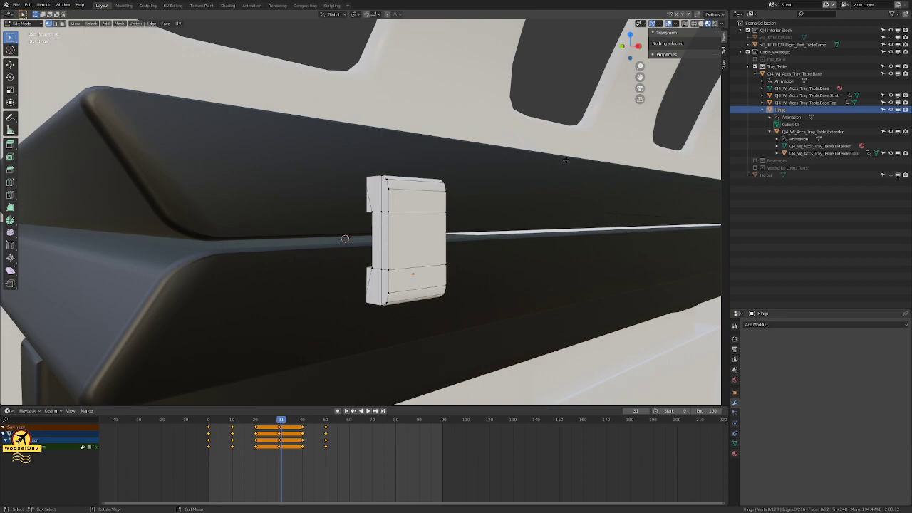
Step: Hide the x0_INTERIOR.Right_Part_TableComp object and select the entire hinge mesh in Edit Mode
left_click(891, 44)
scroll(496, 209, "down", 10)
key("Tab")
key("KP_Decimal")
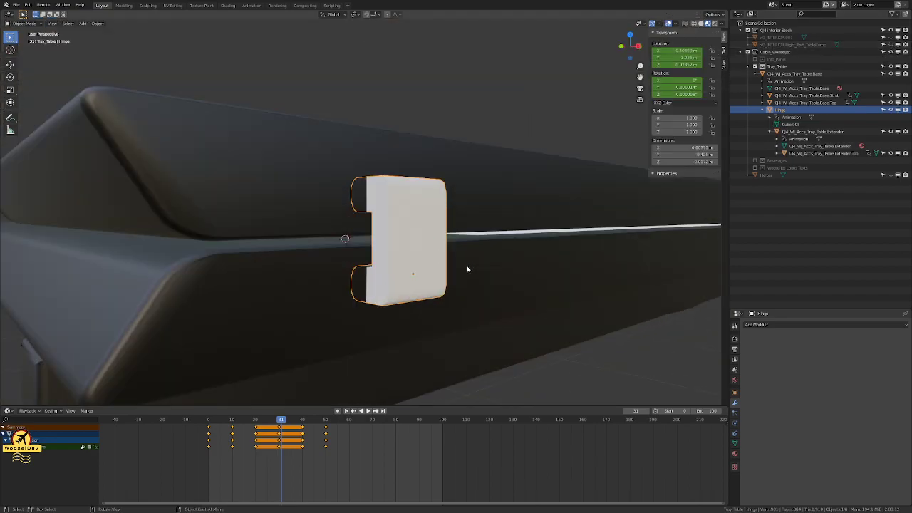
key("Tab")
scroll(395, 227, "down", 10)
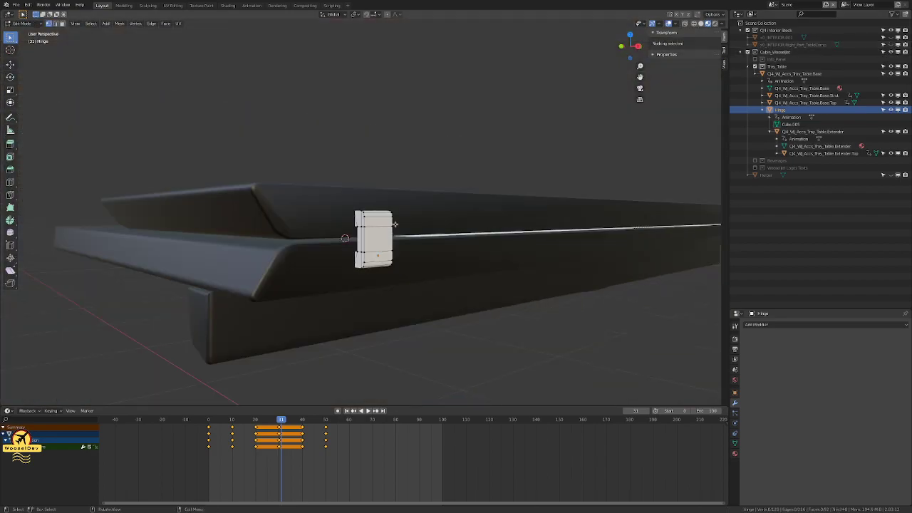
key("Tab")
key("Tab")
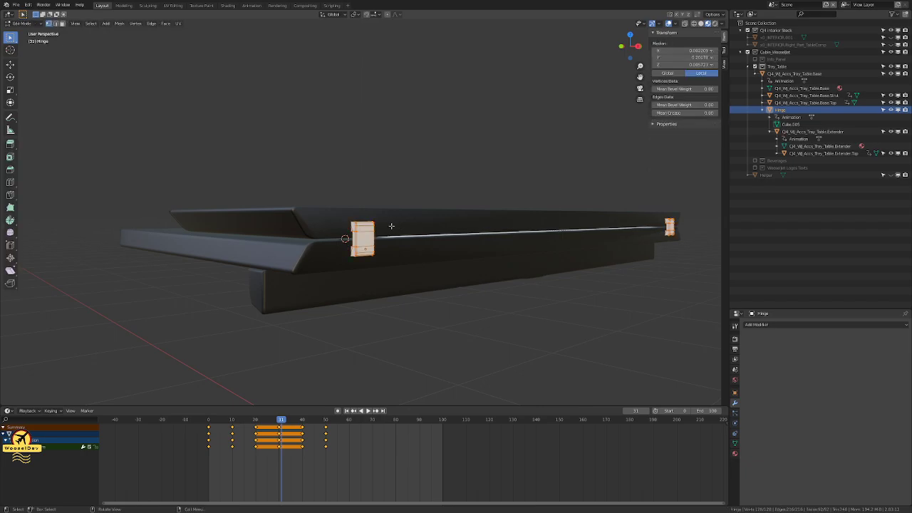
Step: Switch to the UV Editing workspace and unwrap the whole hinge mesh
left_click(173, 5)
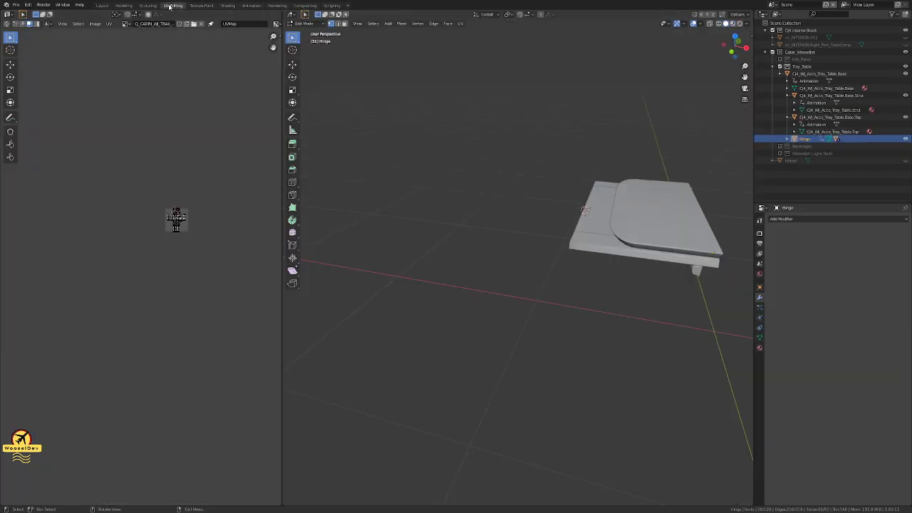
scroll(183, 203, "up", 2)
middle_click_drag(183, 203, 174, 295)
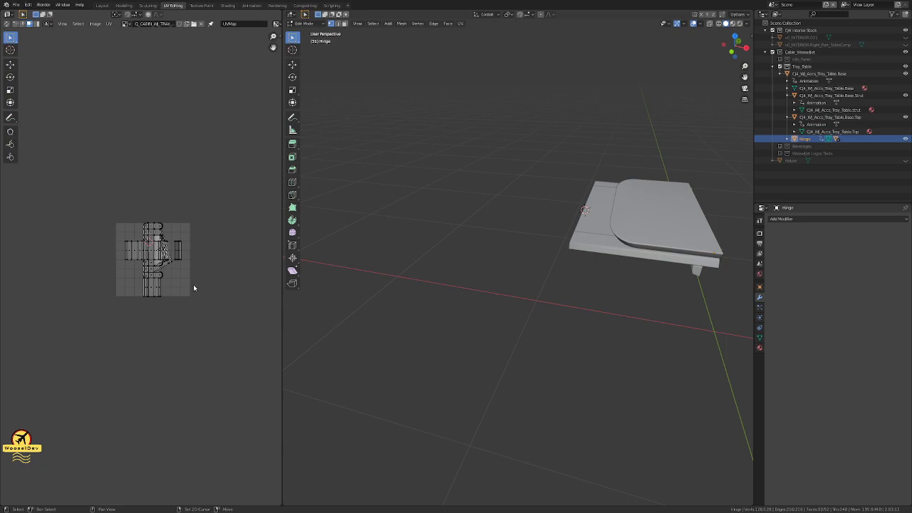
key("KP_Decimal")
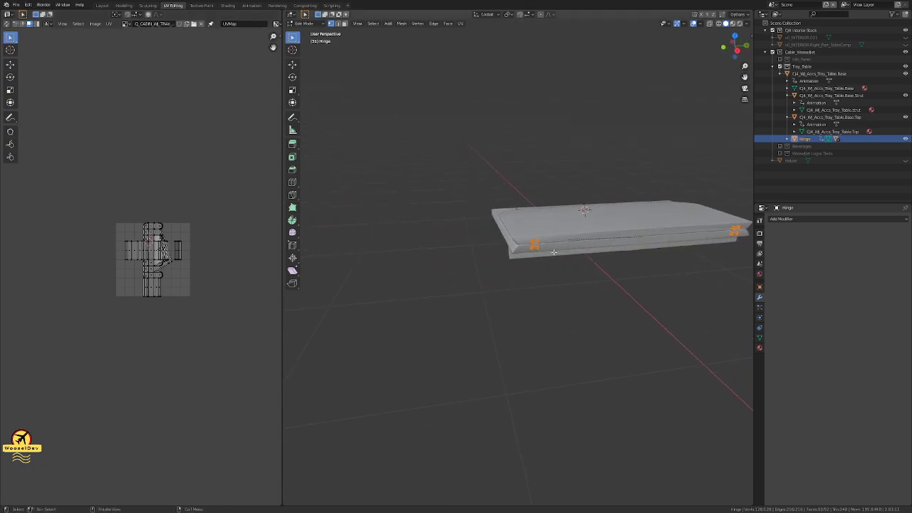
key("u")
left_click(546, 254)
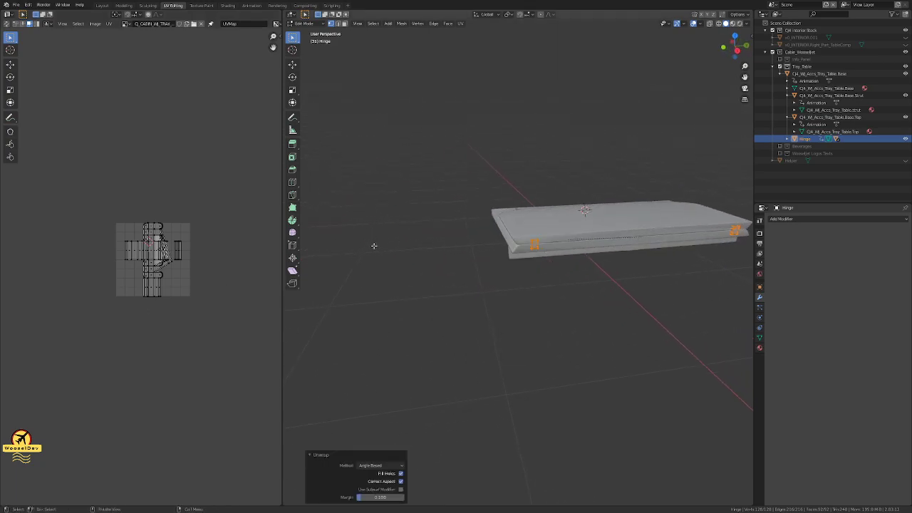
scroll(136, 204, "up", 5)
scroll(143, 208, "down", 1)
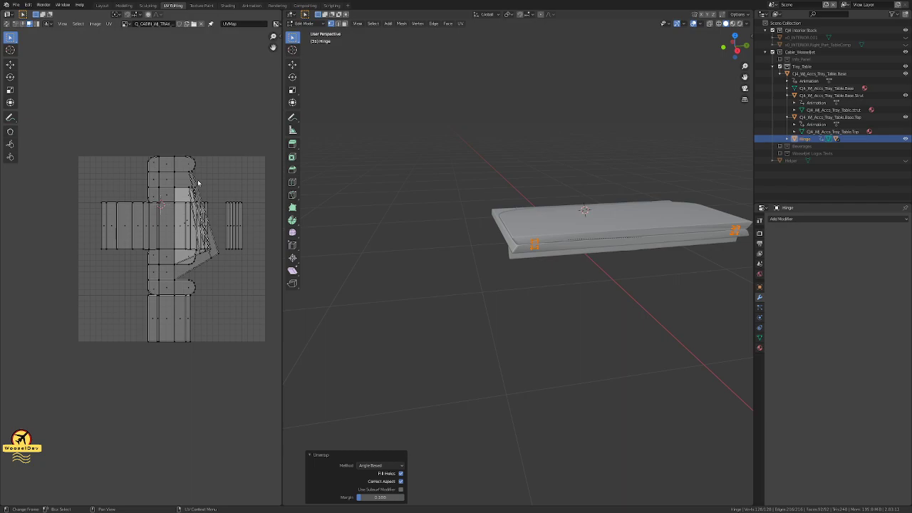
Step: Apply the hinge's scale in Object Mode, then unwrap its mesh again
key("Tab")
key("Tab")
key("Tab")
scroll(561, 268, "up", 2)
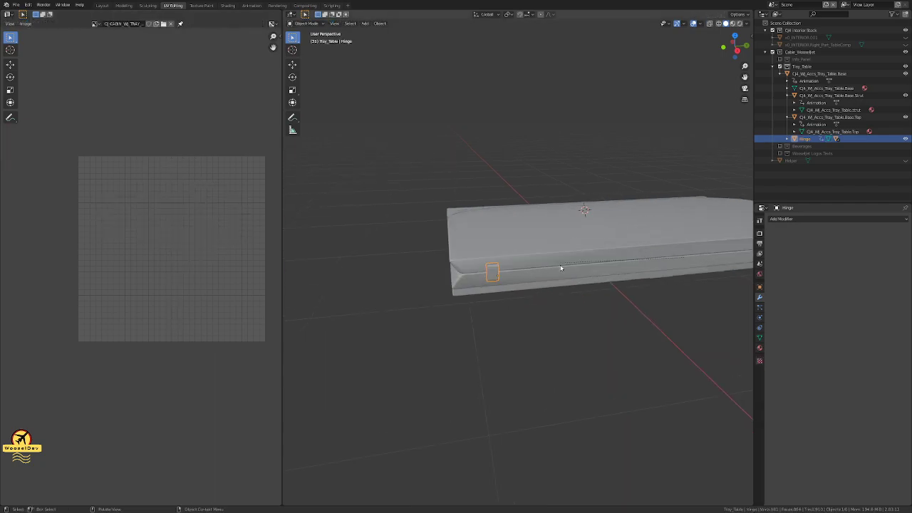
scroll(560, 267, "up", 2)
key("shift+a")
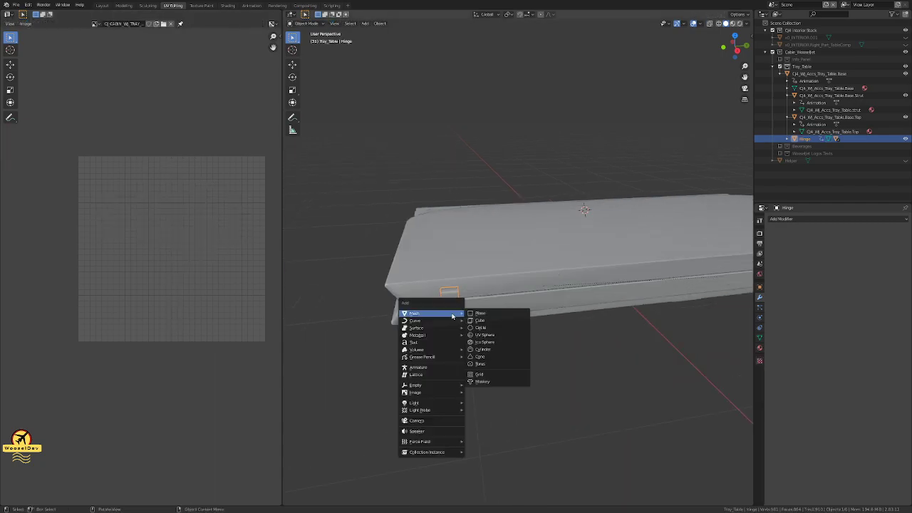
key("ctrl+a")
left_click(475, 358)
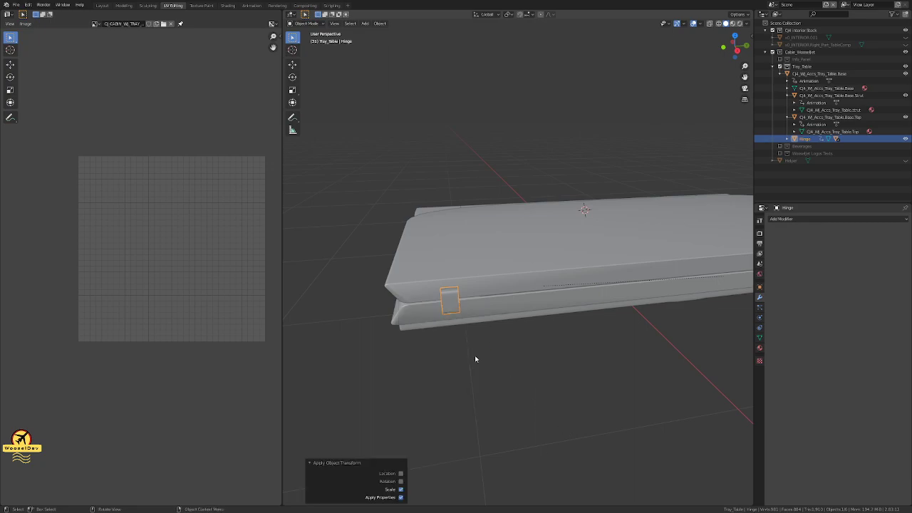
left_click(474, 354)
left_click(445, 300)
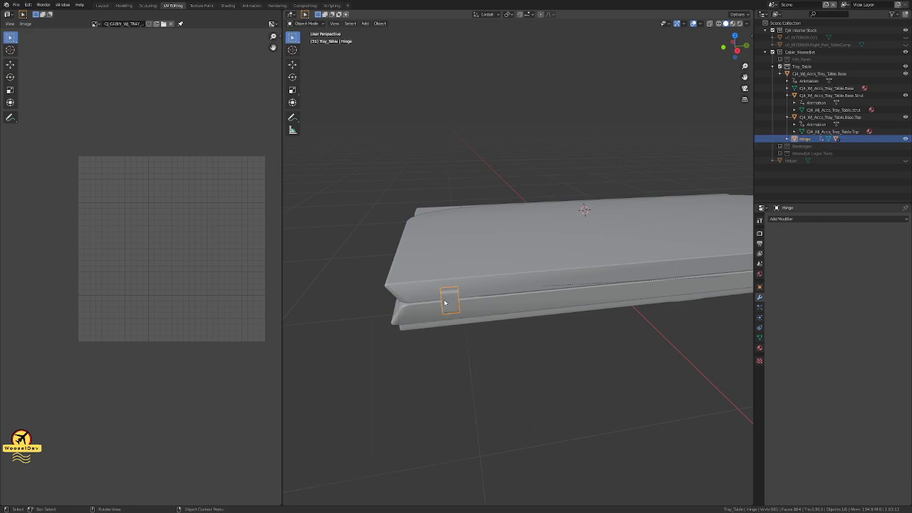
key("Tab")
key("u")
left_click(445, 300)
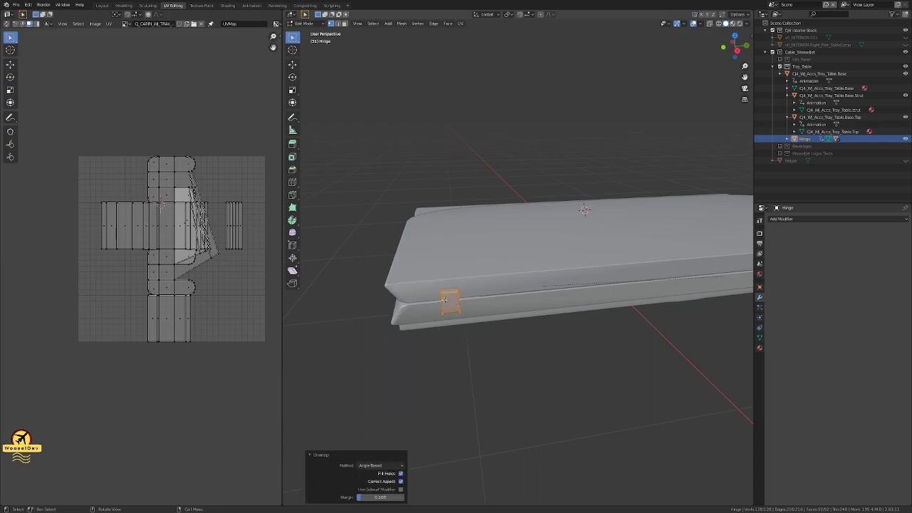
Step: Set up the near hinge for edge selection in a close see-through wireframe view with no edges selected
key("Tab")
left_click(446, 360)
middle_click_drag(446, 361, 525, 296)
left_click(329, 261)
key("Tab")
key("KP_Decimal")
key("alt+a")
key("2")
left_click(507, 302, "alt")
key("alt+z")
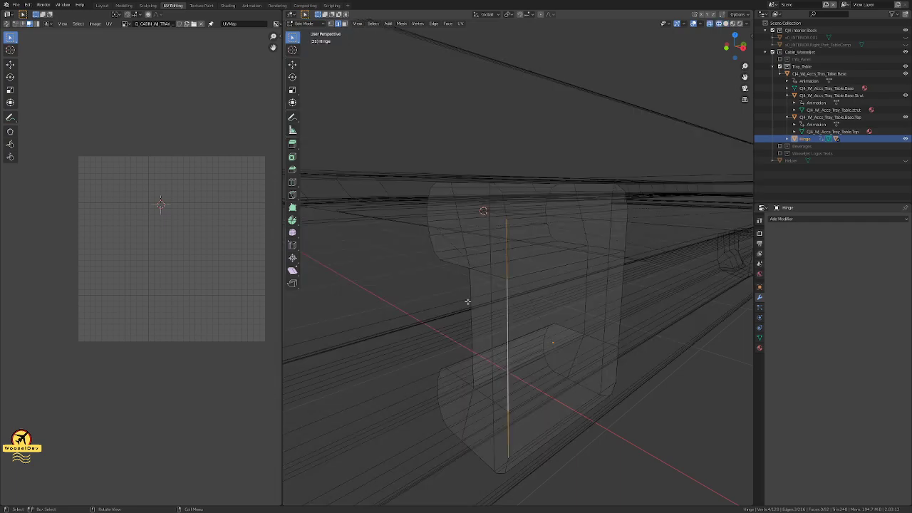
left_click(507, 343, "alt+shift")
key("alt+a")
left_click(507, 329, "alt")
key("alt+a")
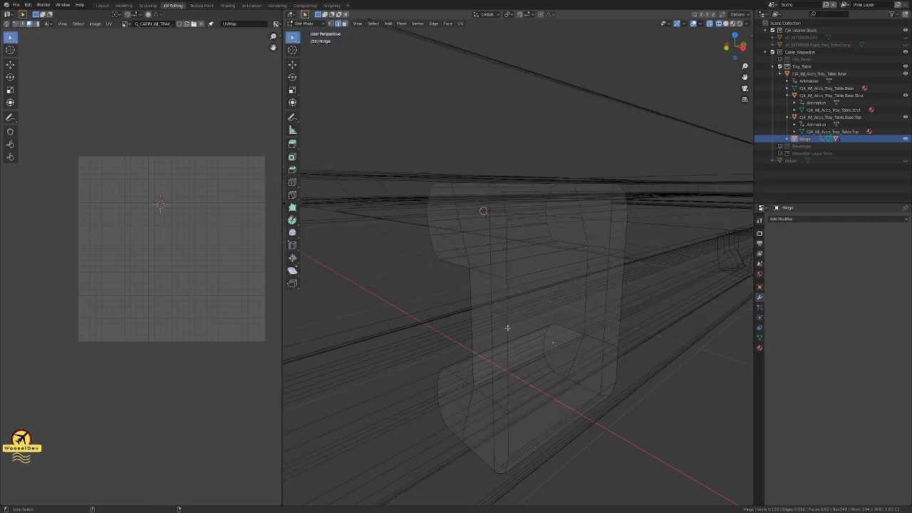
Step: Mark the complete edge outline around one C-shaped end profile of the near hinge as a seam
left_click(504, 201)
left_click(507, 303, "alt+shift")
left_click(504, 468, "shift")
left_click(477, 454, "ctrl")
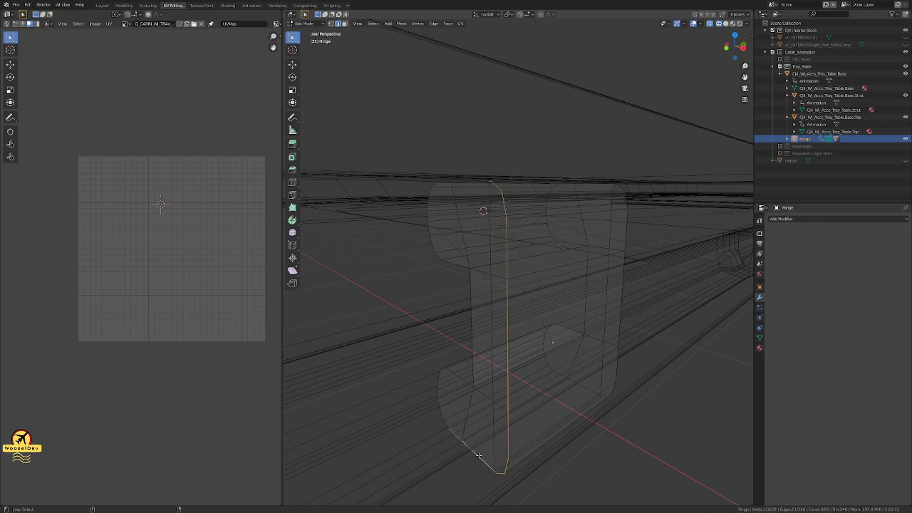
left_click(436, 384, "ctrl")
left_click(470, 319, "shift")
left_click(447, 262, "ctrl")
scroll(478, 192, "down", 5)
middle_click_drag(477, 192, 455, 251)
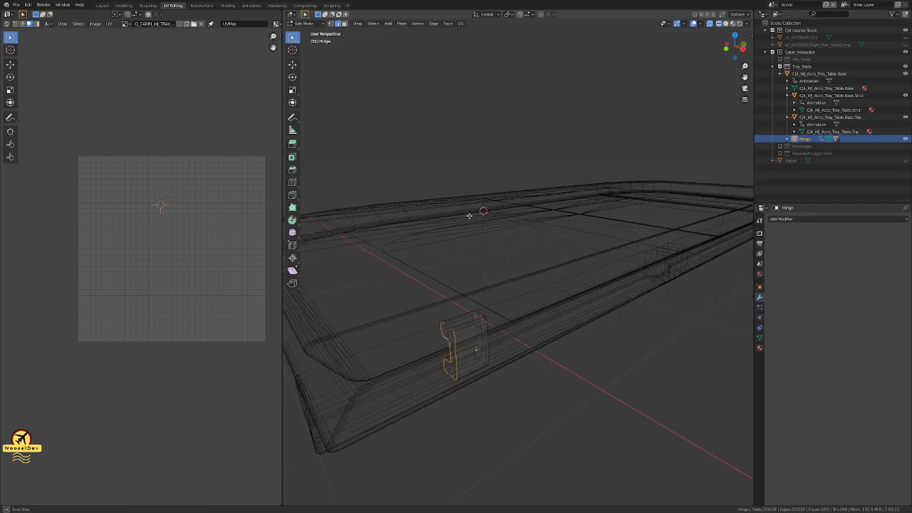
key("a")
scroll(456, 321, "up", 6)
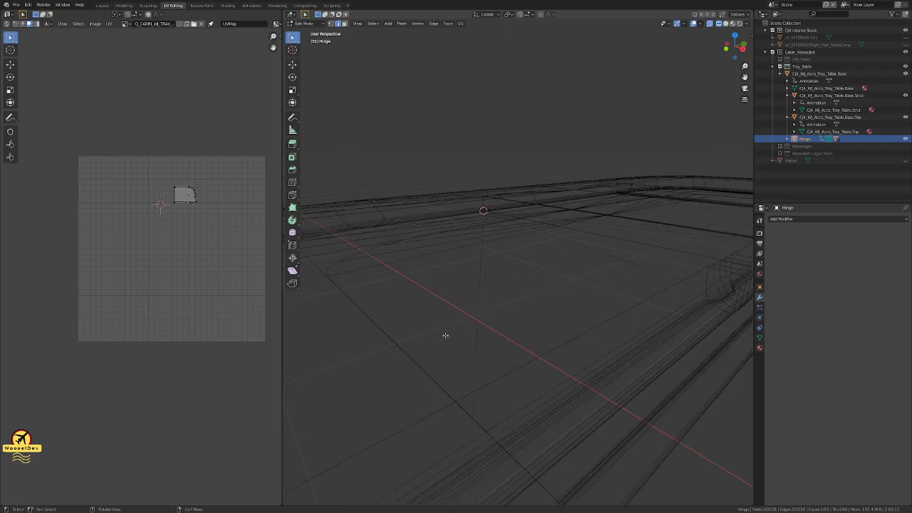
scroll(463, 313, "down", 5)
middle_click_drag(463, 313, 463, 340)
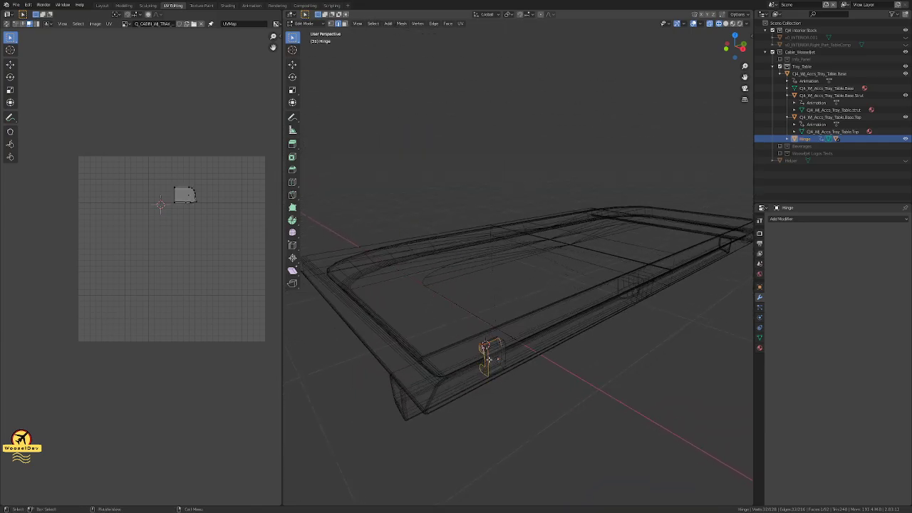
scroll(463, 340, "up", 6)
left_click(462, 341, "alt")
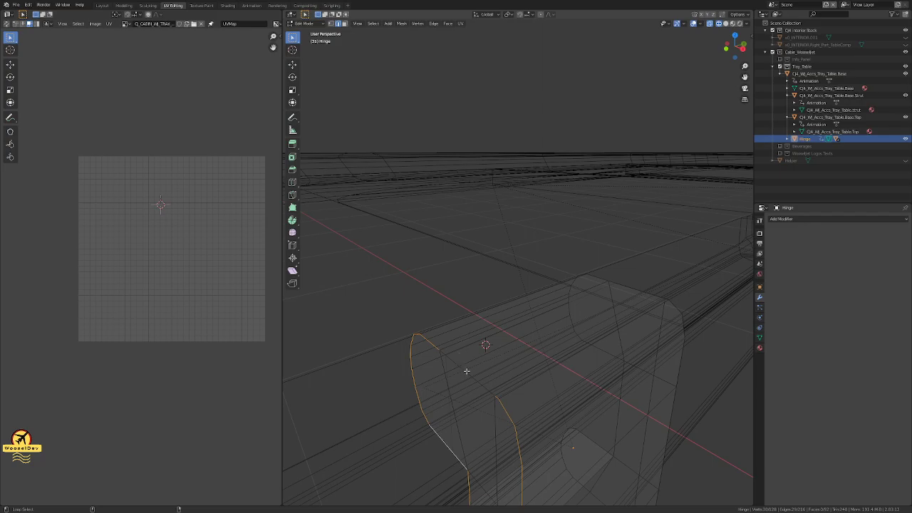
left_click(468, 373, "shift")
middle_click_drag(485, 361, 551, 366)
key("shift+z")
key("shift+z")
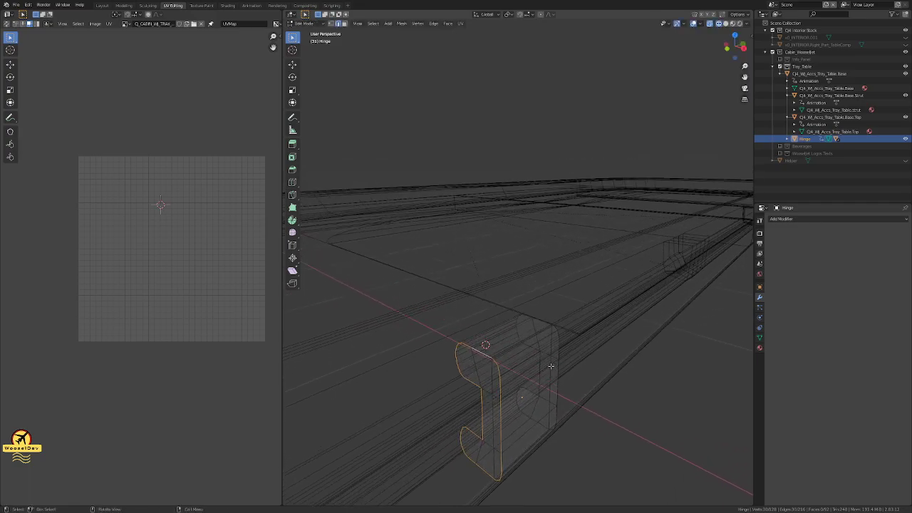
key("ctrl+e")
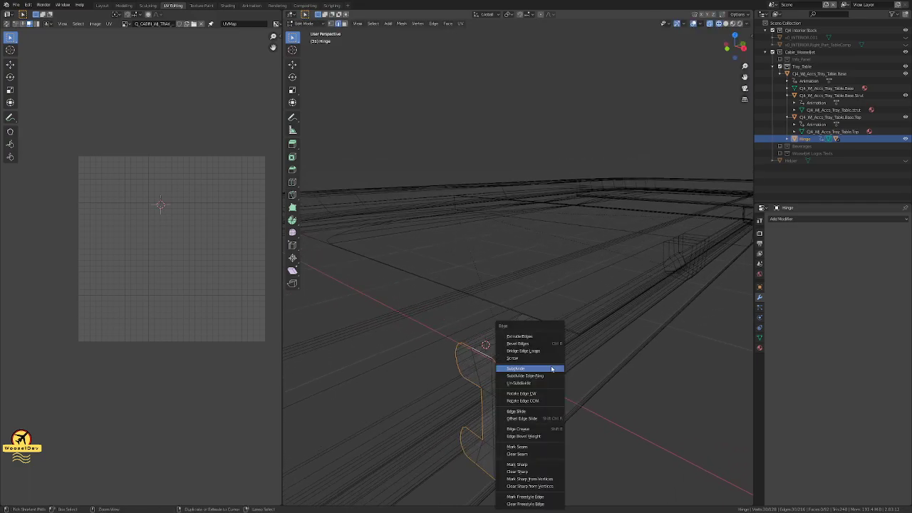
left_click(538, 447)
middle_click_drag(619, 440, 561, 402)
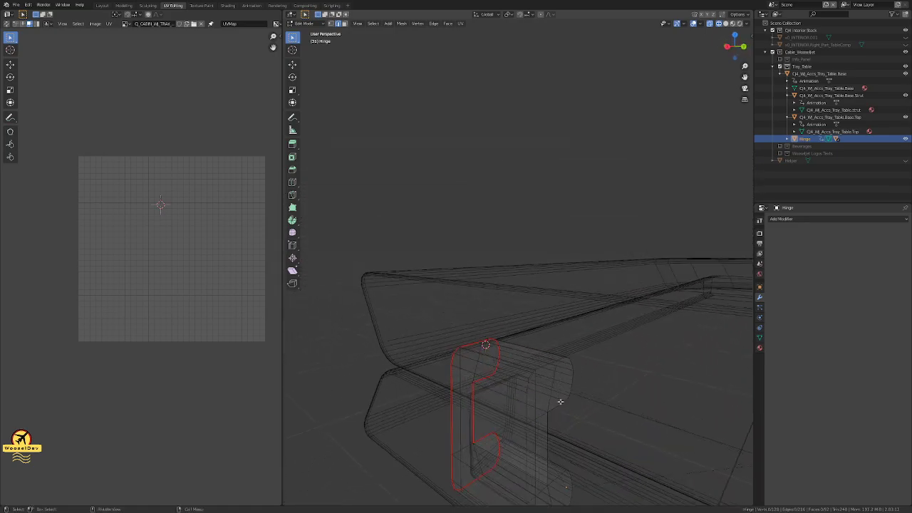
left_click(524, 379)
left_click(529, 378, "shift")
left_click(541, 376)
left_click(539, 375)
middle_click_drag(539, 375, 530, 376)
left_click(553, 385)
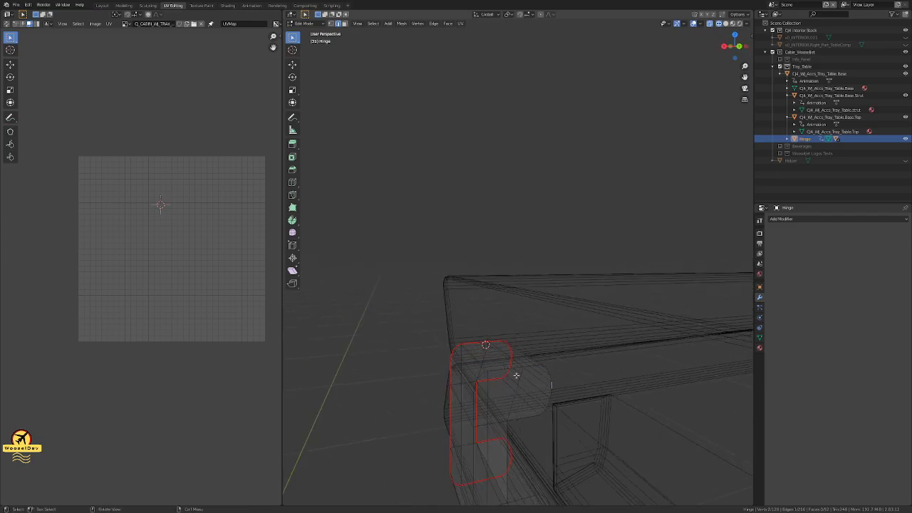
left_click(491, 372)
left_click(481, 373, "alt")
left_click(584, 418)
middle_click_drag(584, 418, 552, 356)
Step: Display the model in Solid shading and hide the tray table's Base and Extender objects to expose the hinge
key("z")
left_click(598, 359)
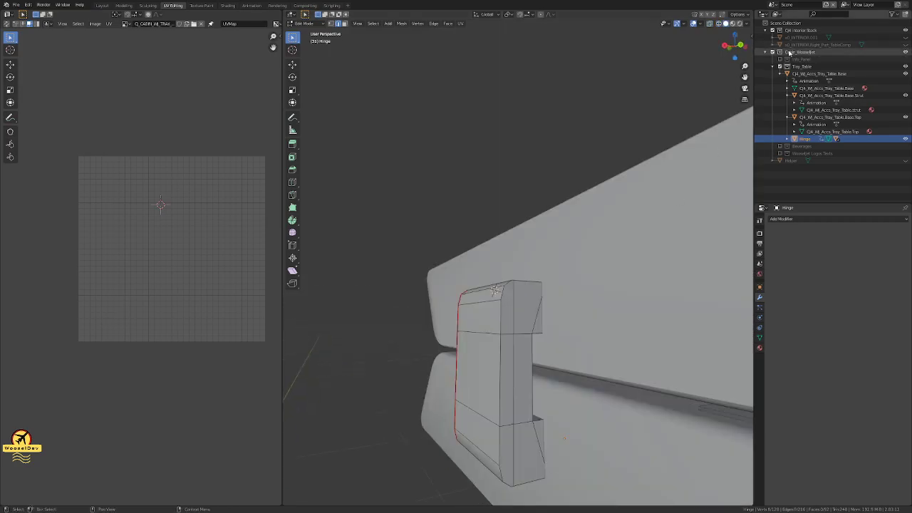
left_click(905, 118)
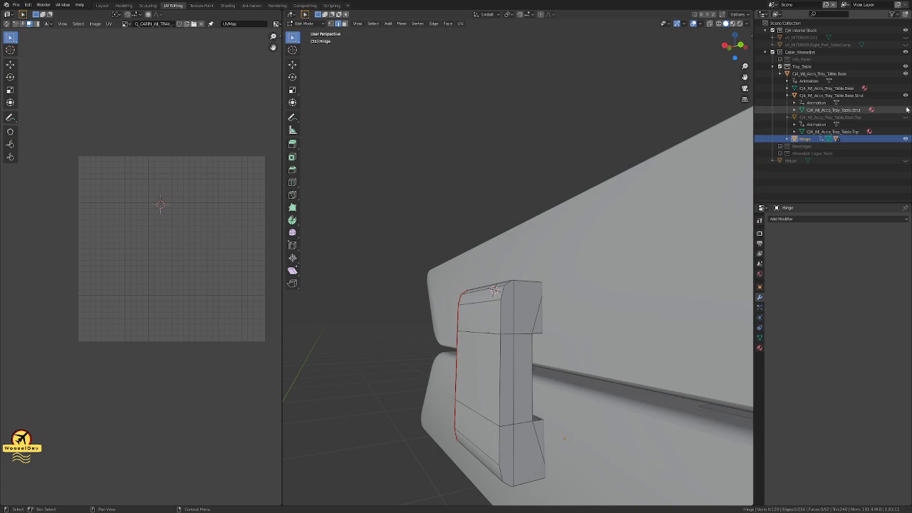
left_click(906, 119)
left_click(905, 73)
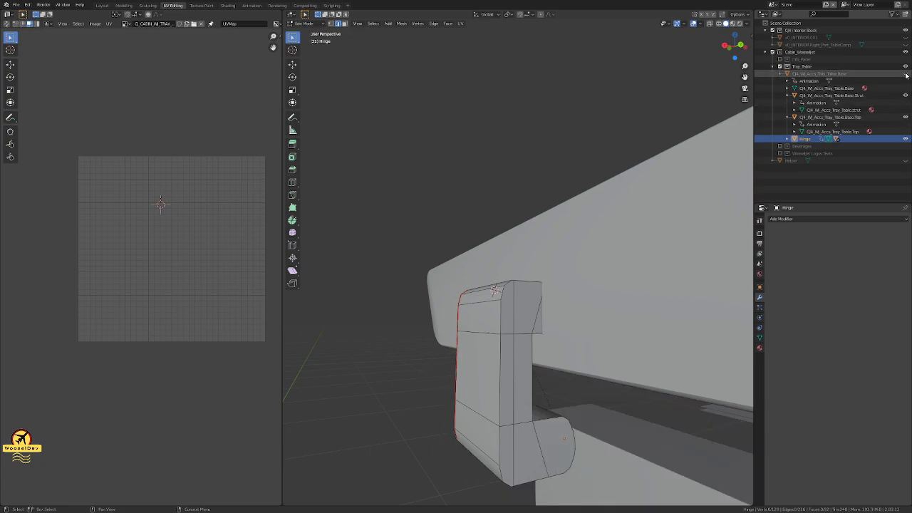
left_click(905, 95)
left_click(905, 96)
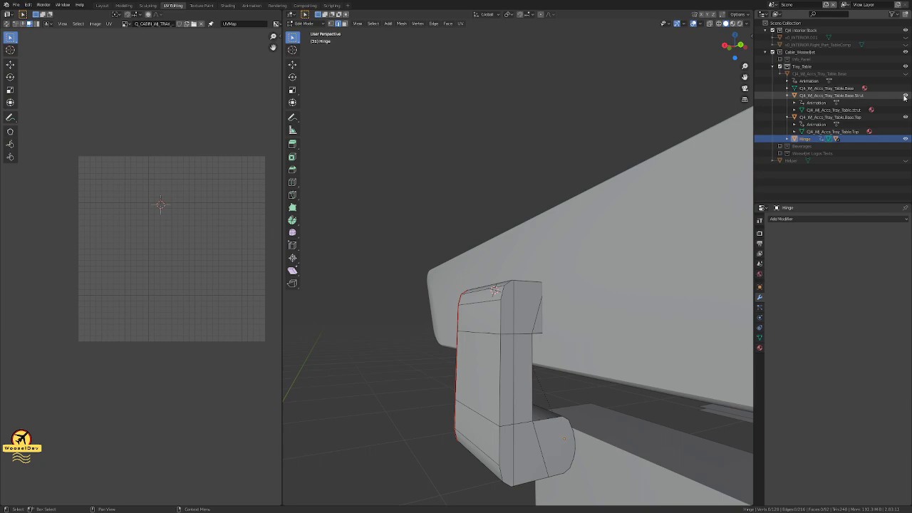
left_click(786, 138)
left_click(904, 161)
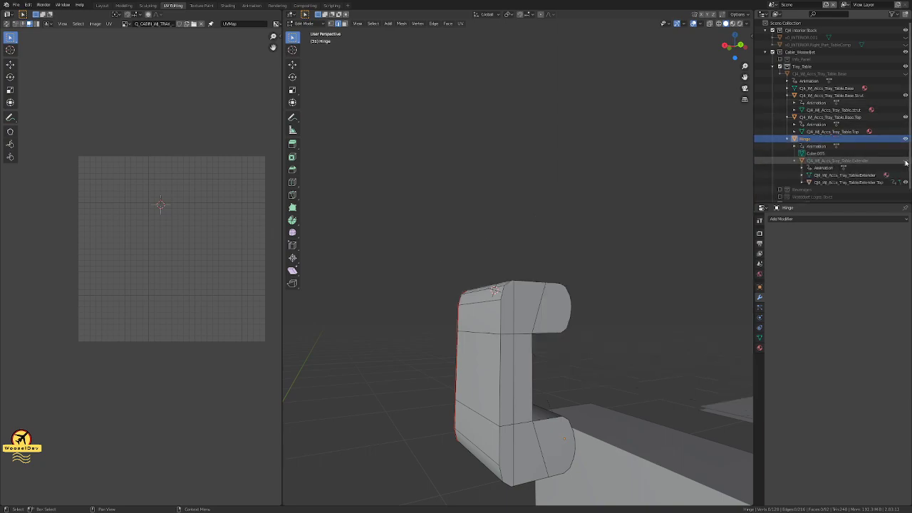
Step: Mark the edge outline of the near hinge's opposite end profile as a seam and switch to wireframe shading
left_click(529, 282, "alt")
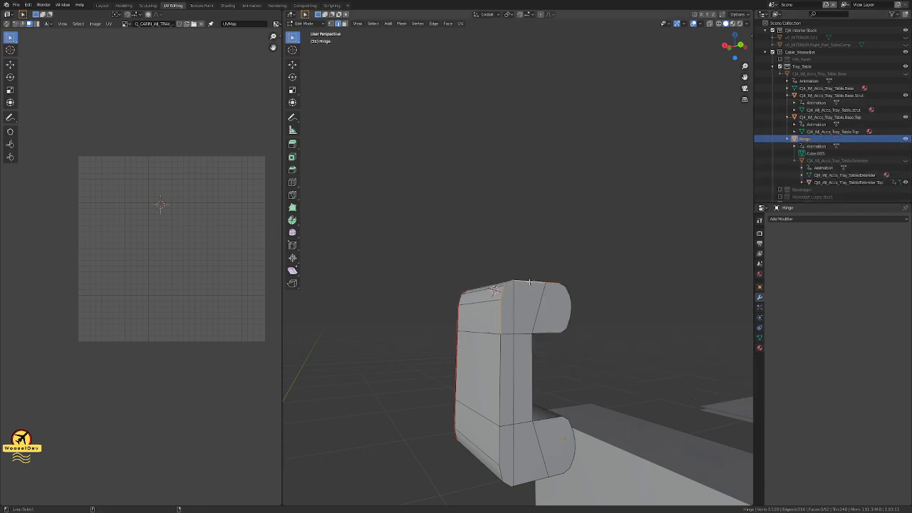
left_click(570, 305, "alt+shift")
left_click(531, 350, "shift")
left_click(546, 419, "alt+shift")
left_click(528, 483, "shift")
left_click(500, 475, "shift")
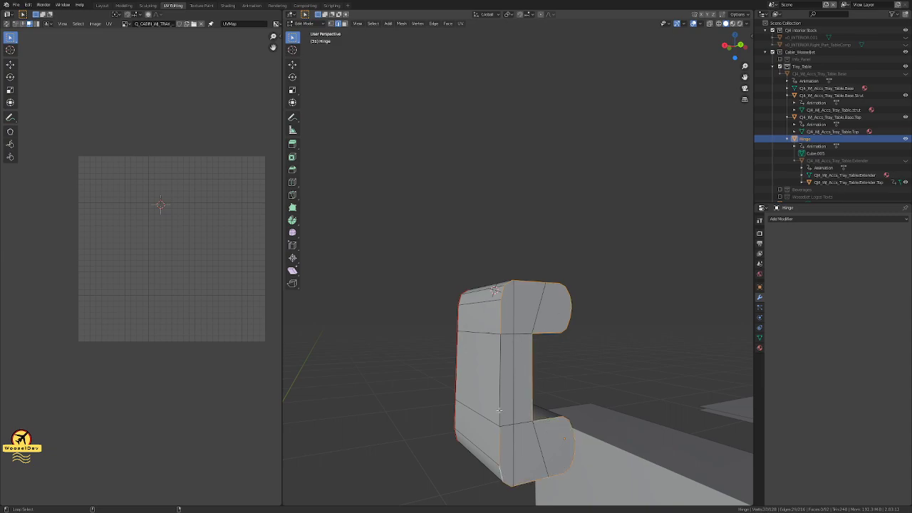
left_click(497, 392, "shift")
right_click(496, 393)
left_click(496, 392)
key("z")
left_click(434, 396)
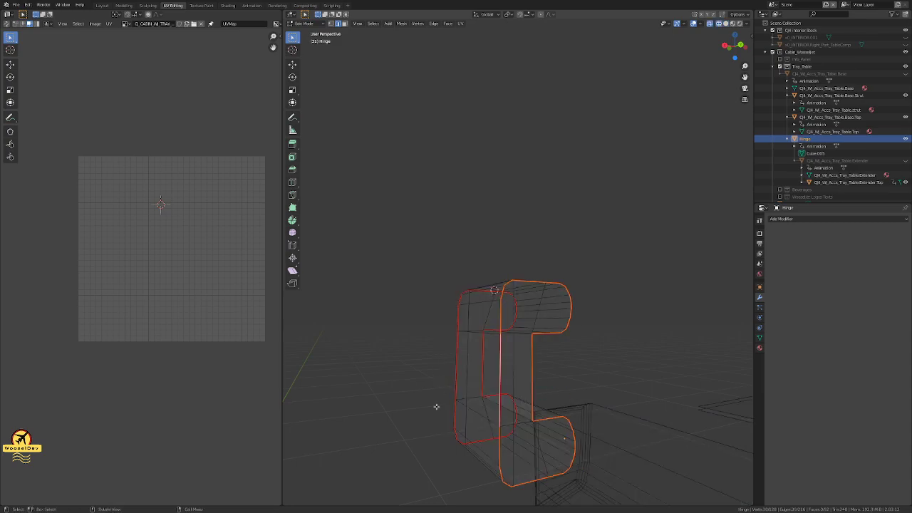
Step: Bring the unseamed hinge at the table's far end into close view and display the model in Solid shading
scroll(403, 352, "down", 3)
middle_click_drag(456, 359, 588, 387)
scroll(726, 188, "up", 4)
scroll(720, 202, "up", 1)
key("KP_Decimal")
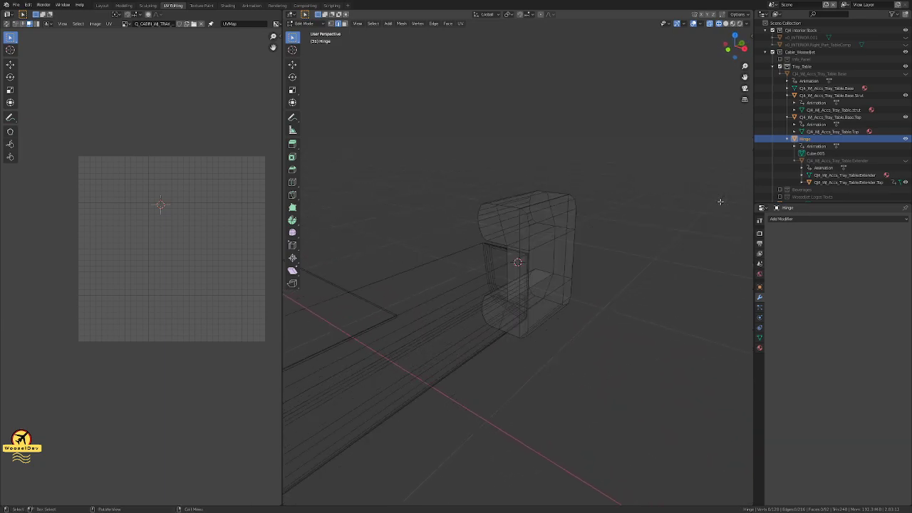
scroll(677, 215, "up", 2)
mouse_move(541, 190)
middle_mouse_down()
mouse_move(487, 207)
mouse_move(618, 235)
middle_mouse_up()
key("z")
left_click(455, 209)
scroll(597, 235, "down", 6)
scroll(619, 235, "down", 6)
mouse_move(523, 252)
middle_mouse_down()
mouse_move(537, 272)
mouse_move(505, 254)
middle_mouse_up()
scroll(529, 270, "up", 9)
middle_click_drag(594, 263, 568, 278)
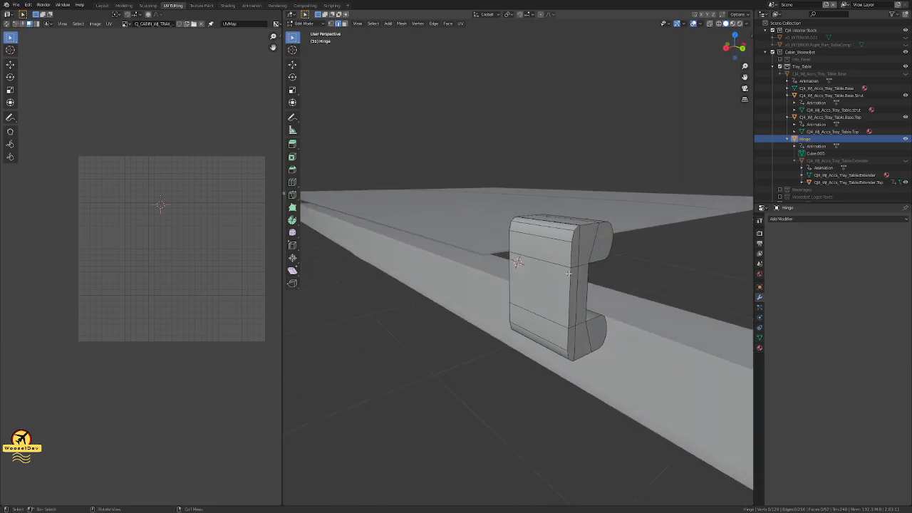
Step: Select the full edge outline of one C-shaped end profile on the far hinge and mark it as a seam
left_click(570, 280, "alt")
scroll(572, 279, "up", 2)
left_click(613, 206, "alt+shift")
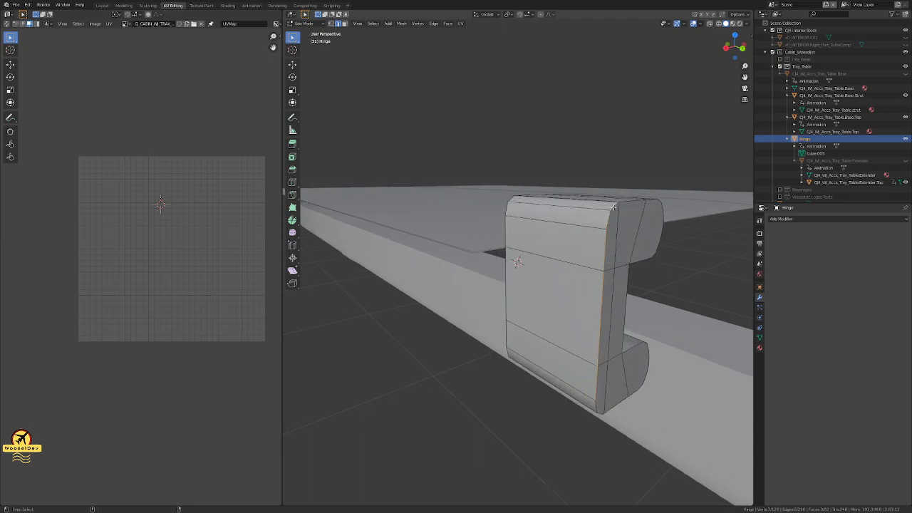
left_click(663, 217, "alt+shift")
left_click(627, 274, "alt+shift")
left_click(632, 346, "alt+shift")
left_click(613, 408, "alt+shift")
right_click(598, 384)
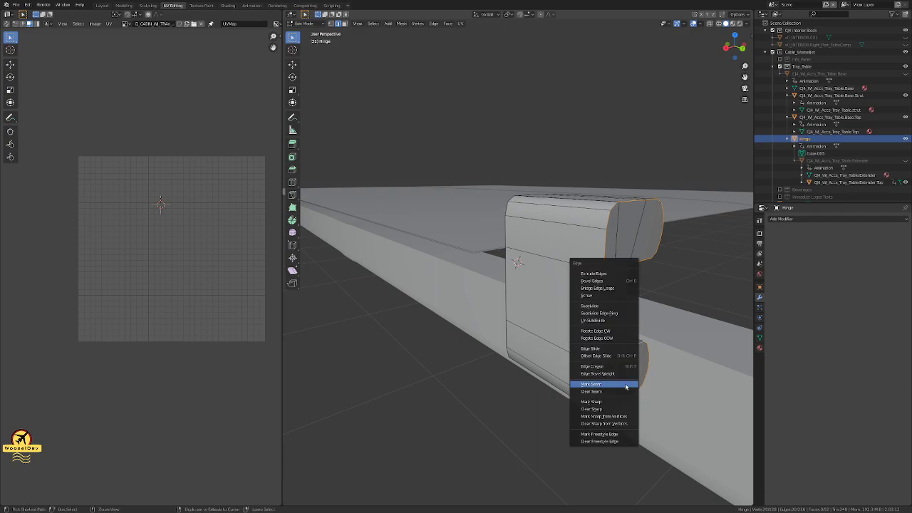
left_click(600, 382)
Step: Add the edge outline of the far hinge's opposite end profile to the selection and mark it as a seam
middle_click_drag(521, 327, 489, 314)
left_click(526, 351, "alt+shift")
left_click(530, 336, "alt+shift")
left_click(531, 270, "alt+shift")
left_click(531, 204, "alt+shift")
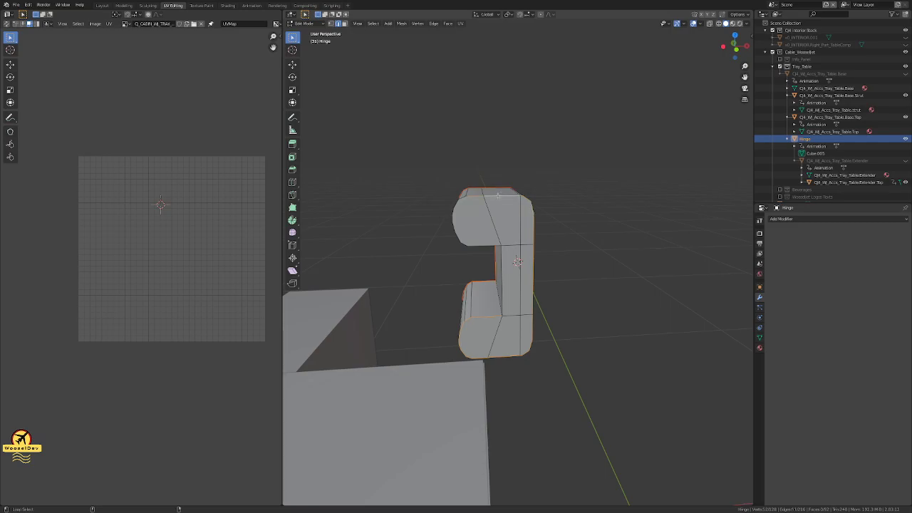
middle_click_drag(476, 215, 462, 226)
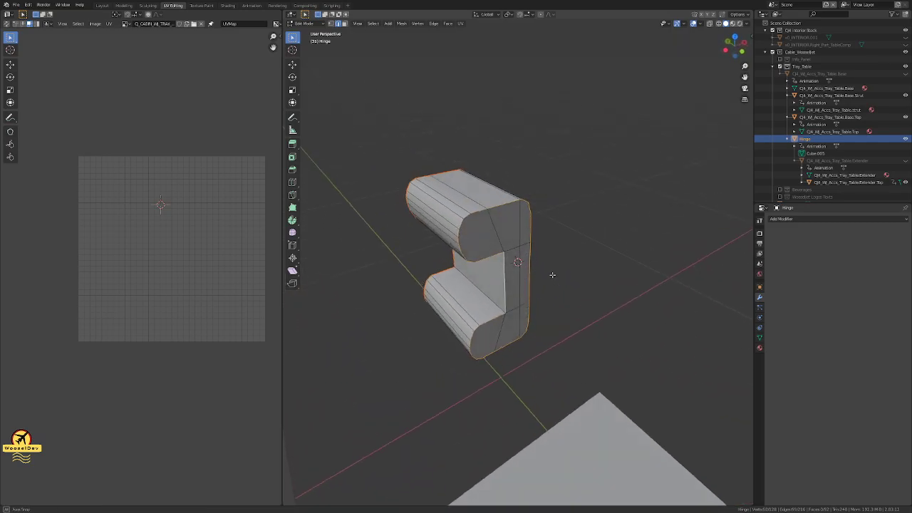
middle_click_drag(552, 275, 541, 321)
scroll(539, 332, "up", 4)
key("ctrl+e")
left_click(539, 332)
Step: Switch to wireframe shading and mark the lengthwise edge joining the two end profiles along the far hinge's lower arm as a seam
key("z")
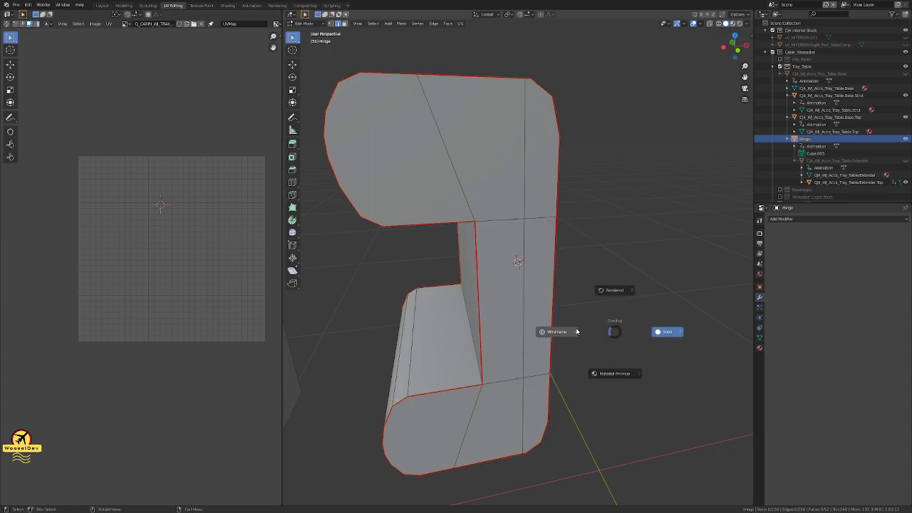
left_click(577, 332)
scroll(600, 329, "down", 2)
scroll(666, 310, "down", 3)
mouse_move(666, 311)
middle_mouse_down()
mouse_move(553, 325)
mouse_move(484, 242)
mouse_move(547, 268)
mouse_move(528, 288)
middle_mouse_up()
left_click(550, 268)
key("ctrl+e")
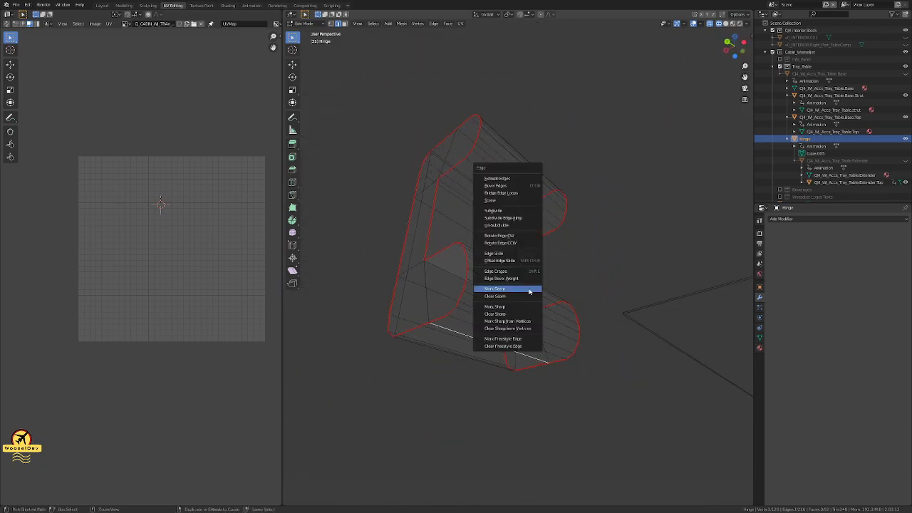
Step: Mark the selected lower edges of the tray table hinge as UV seams
left_click(529, 290)
mouse_move(606, 301)
middle_mouse_down()
mouse_move(679, 316)
mouse_move(641, 338)
mouse_move(588, 308)
mouse_move(432, 254)
mouse_move(413, 289)
mouse_move(389, 288)
mouse_move(588, 256)
mouse_move(533, 272)
mouse_move(368, 280)
mouse_move(423, 278)
mouse_move(405, 283)
mouse_move(592, 310)
middle_mouse_up()
key("KP_7")
scroll(591, 310, "down", 5)
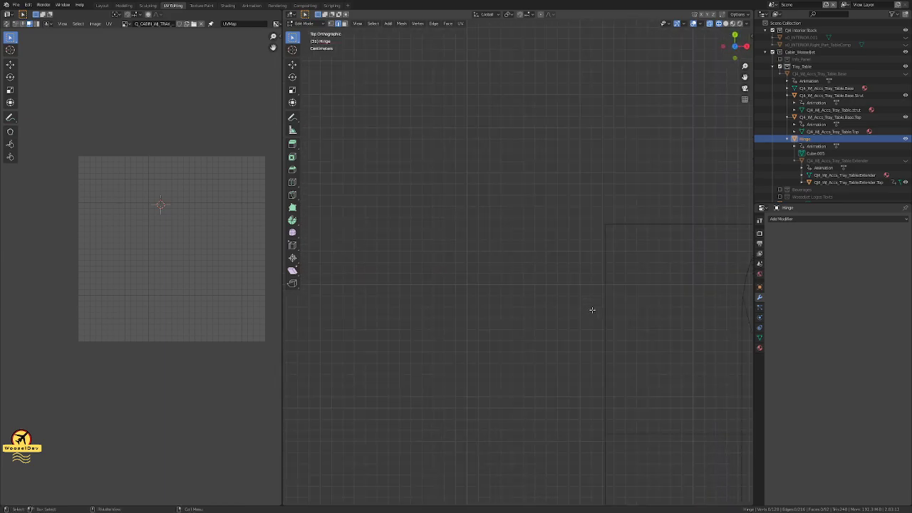
Step: Clear the seam from the edge loop at the bottom of the hinge
scroll(572, 263, "up", 17)
middle_click_drag(423, 212, 444, 276)
left_click(453, 403, "alt")
middle_click_drag(484, 401, 514, 460)
right_click(445, 403)
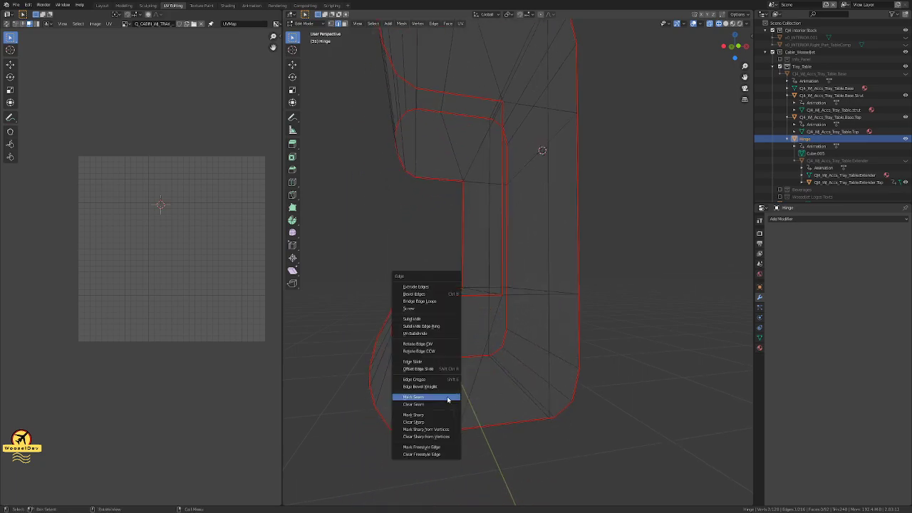
left_click(443, 404)
Step: Mark a seam on the straight cross edge where the hinge's inner wall meets its rounded lower lip
middle_click_drag(443, 406, 487, 405)
left_click(409, 279)
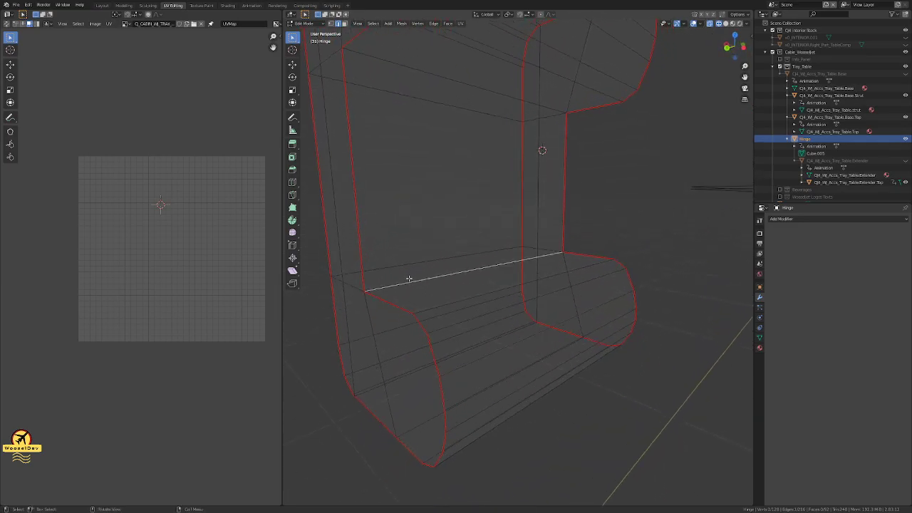
right_click(409, 279)
left_click(416, 269)
Step: Mark the matching cross edge on the other hinge piece as a seam
scroll(636, 225, "down", 5)
middle_click_drag(636, 225, 416, 77)
scroll(431, 112, "up", 3)
key("KP_Decimal")
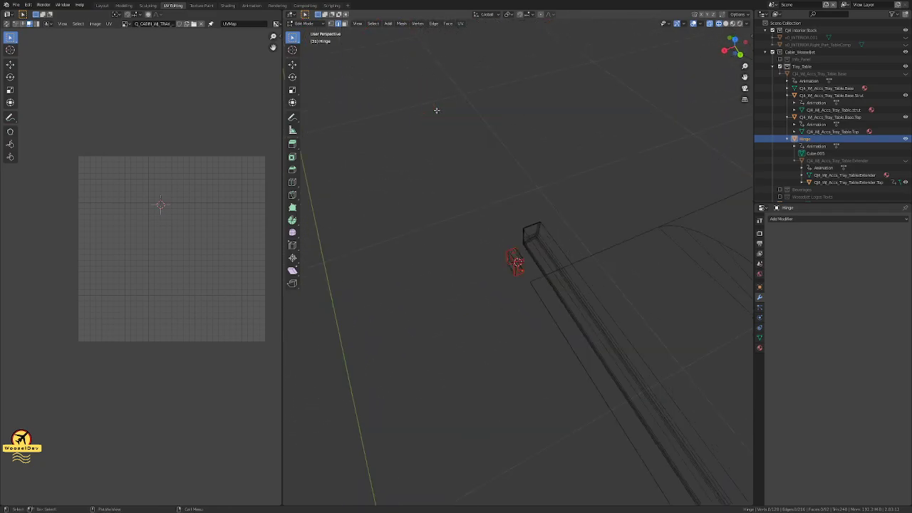
scroll(575, 285, "up", 10)
middle_click_drag(575, 285, 446, 254)
left_click(449, 260)
key("ctrl+e")
left_click(451, 261)
Step: Unwrap the entire hinge mesh along its seams, clear the selection and return to Object Mode
scroll(572, 214, "down", 8)
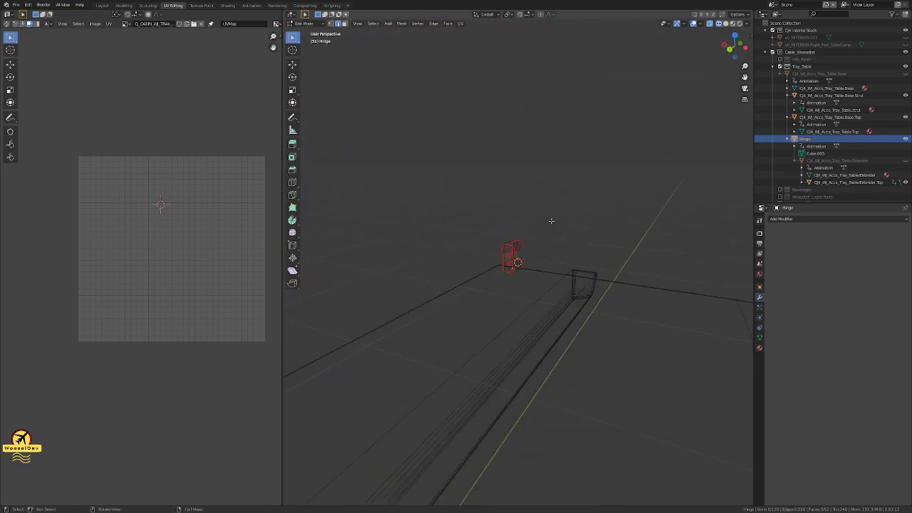
middle_click_drag(507, 243, 637, 254)
key("a")
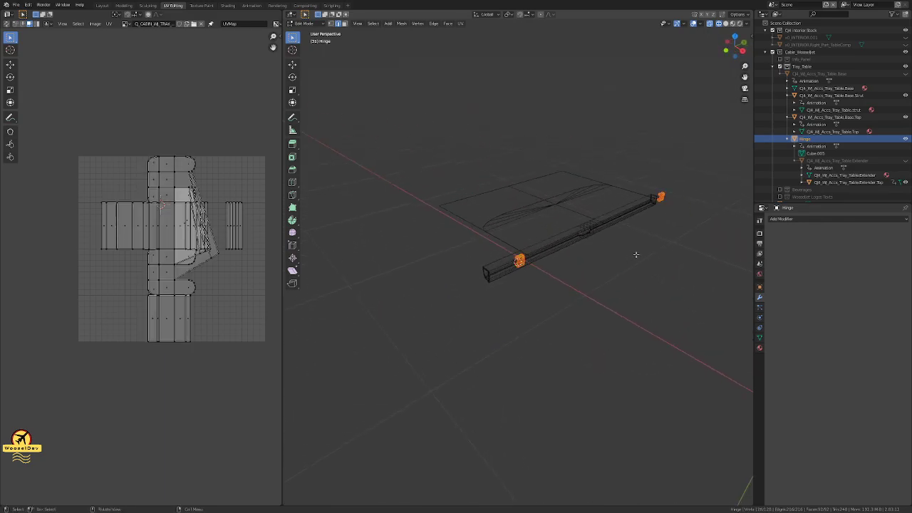
key("u")
left_click(637, 255)
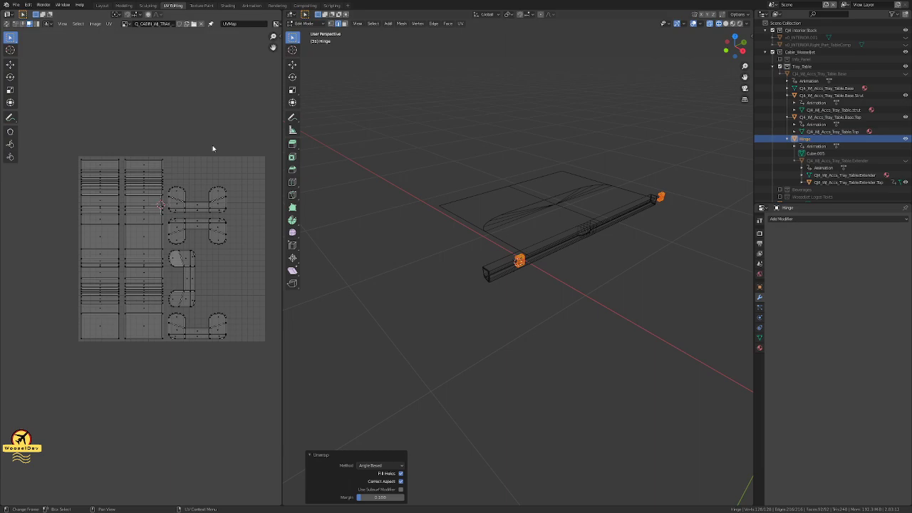
key("alt+a")
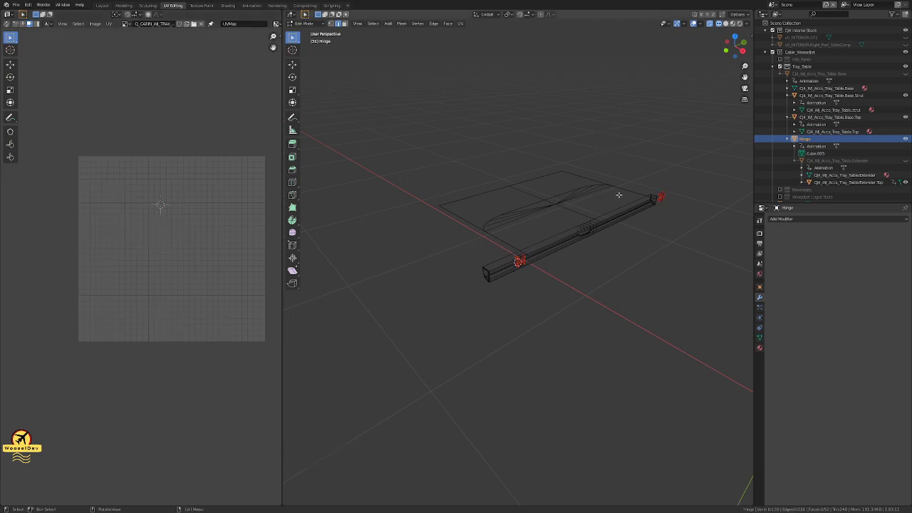
key("Tab")
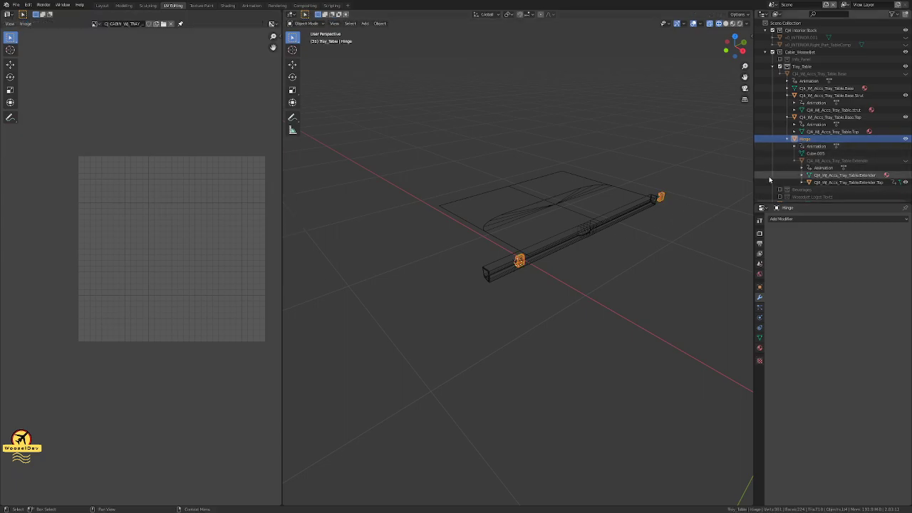
Step: Assign the existing Cabin_Tray_Table material to the hinge
left_click(759, 348)
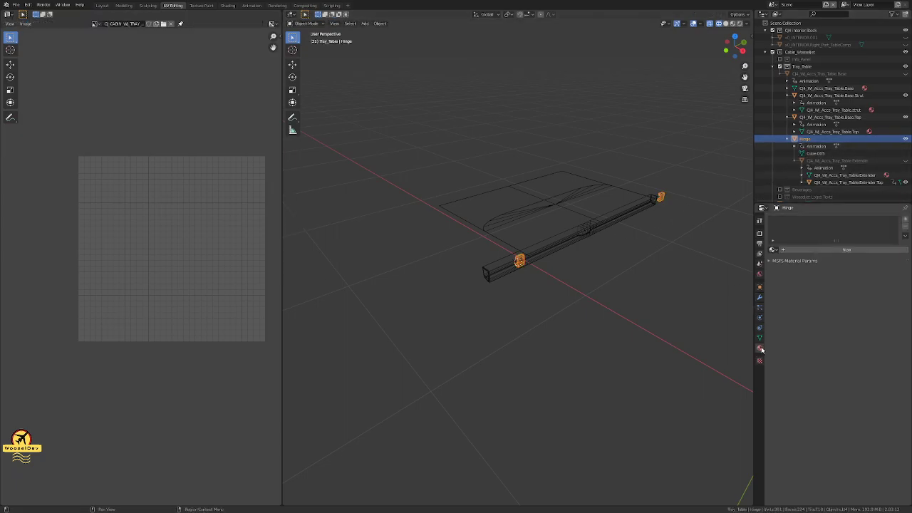
left_click(774, 249)
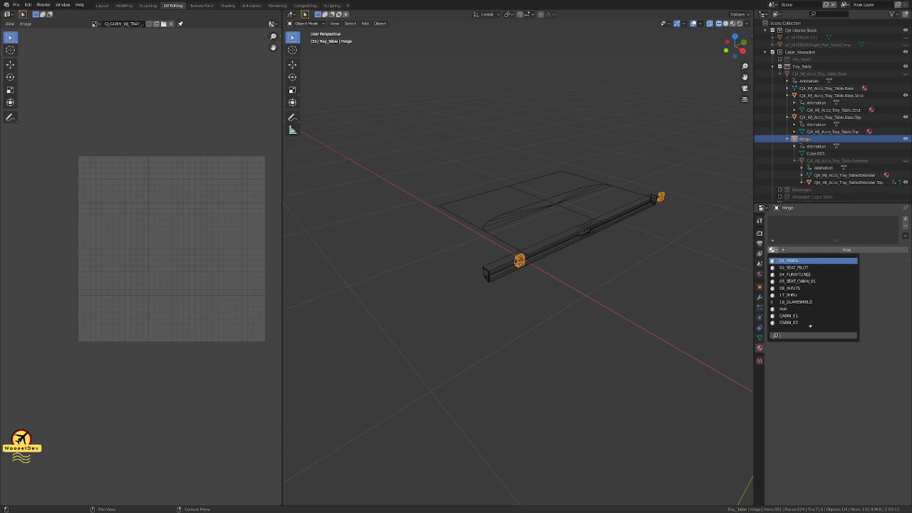
scroll(809, 299, "down", 20)
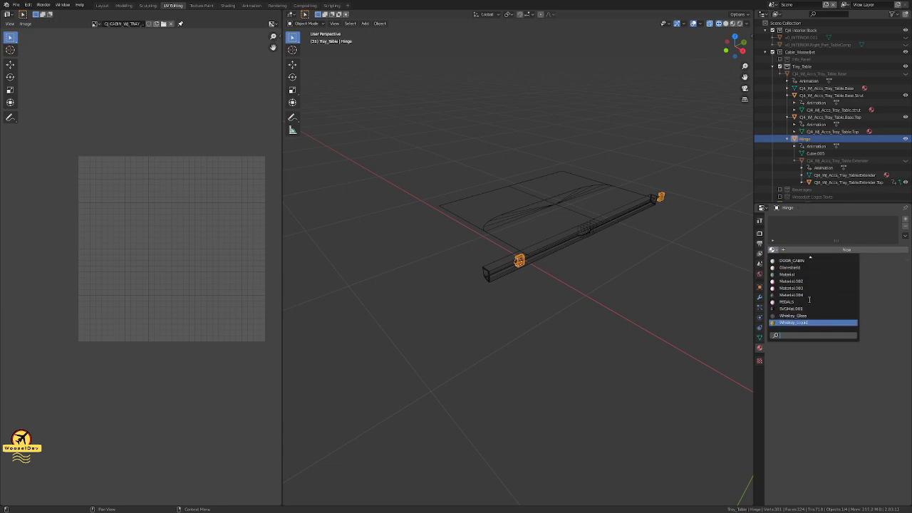
scroll(809, 300, "up", 12)
scroll(807, 300, "up", 8)
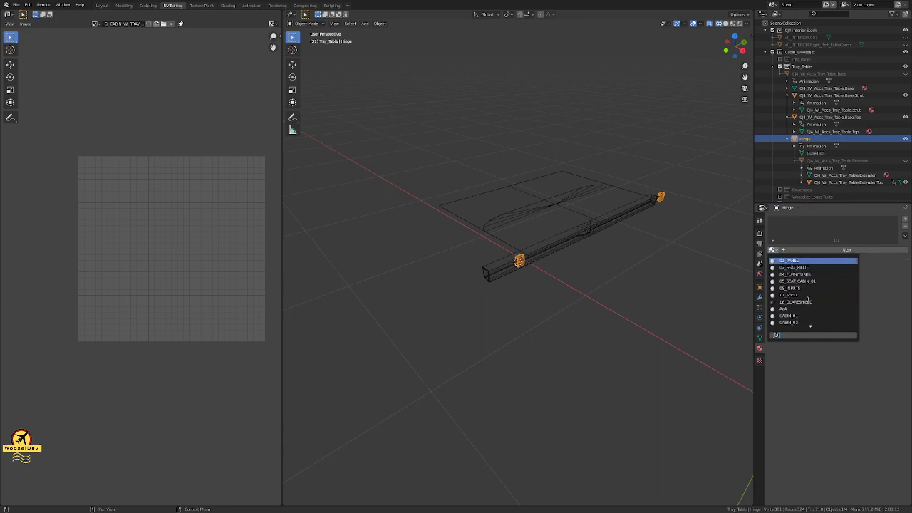
scroll(808, 300, "down", 13)
scroll(820, 298, "down", 2)
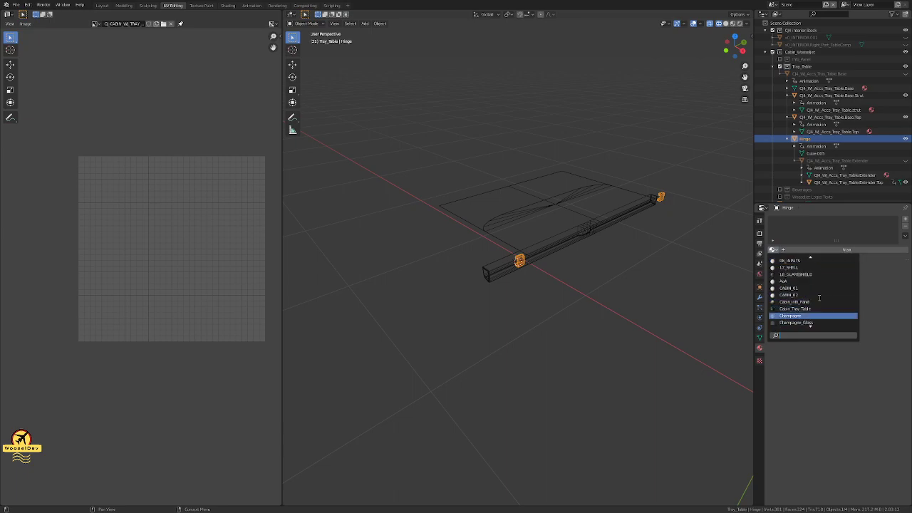
left_click(805, 309)
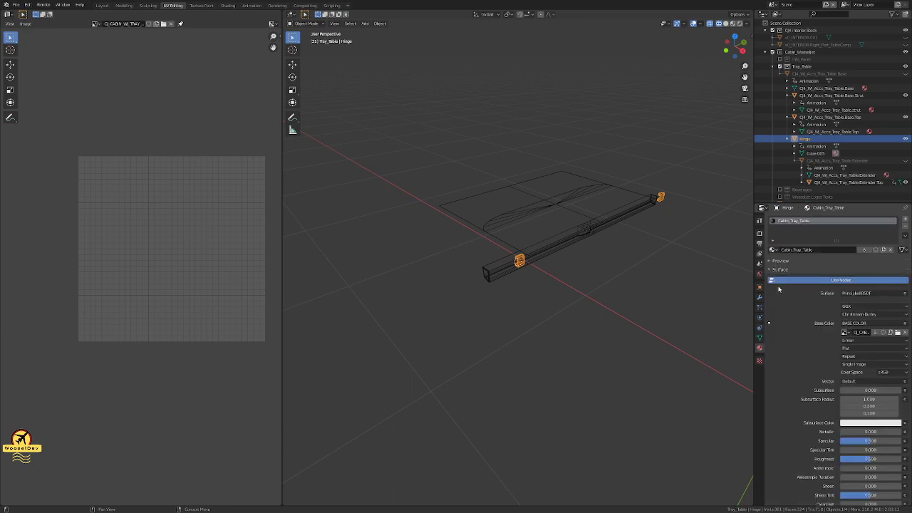
Step: Rename the Hinge object to CJ4_WJ_Accs_Tray_Table.Hinge
left_click(814, 118)
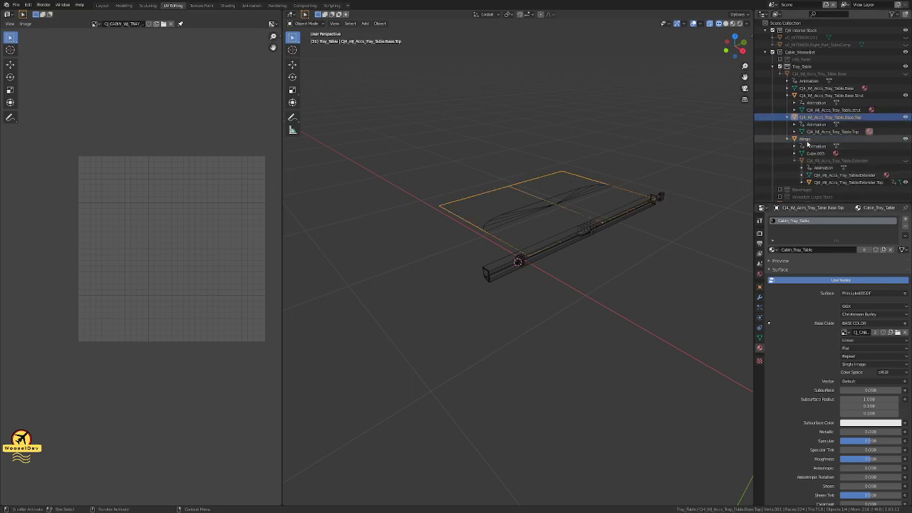
left_click(807, 140)
double_click(801, 140)
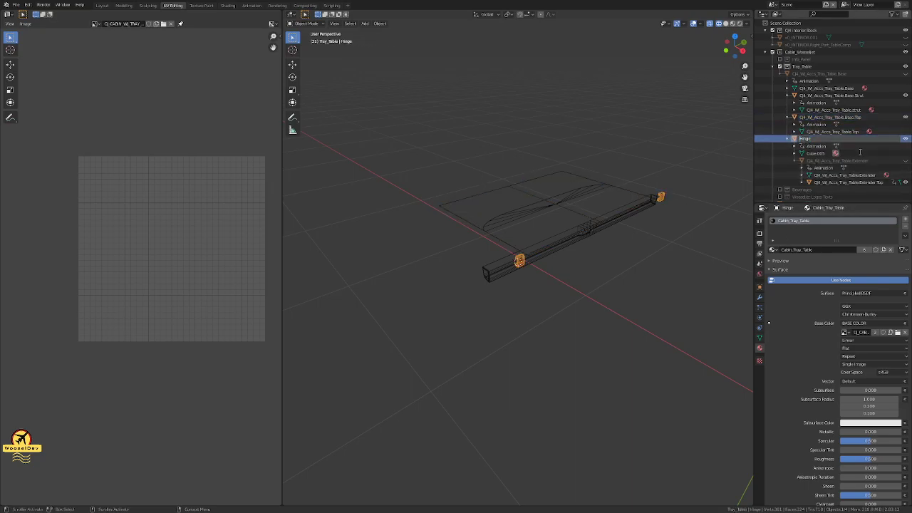
type("CJ4_WJ_Accs_Tray_")
type("Table.Hinge")
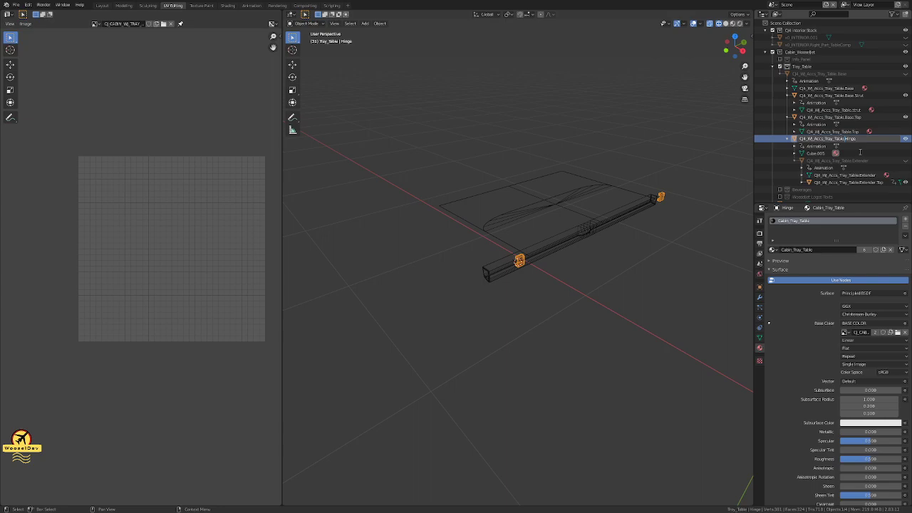
key("Return")
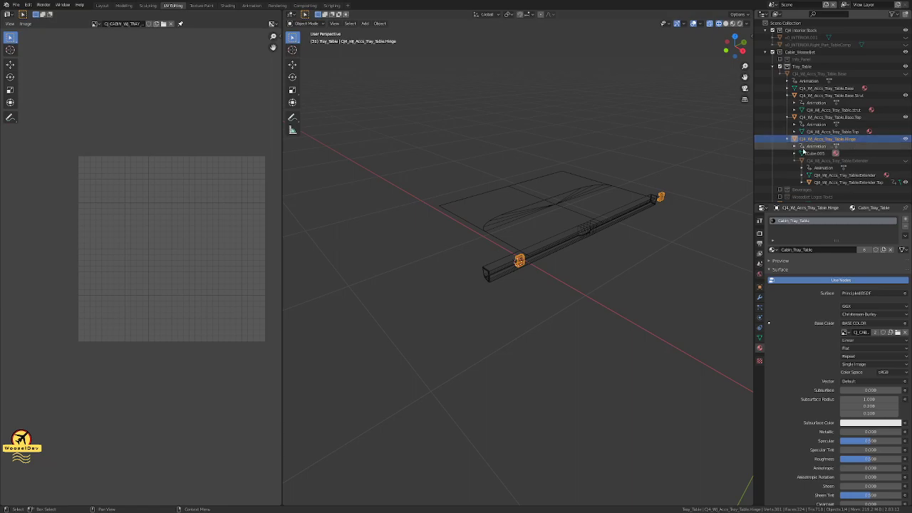
Step: Give the hinge's mesh data the same name as its object, CJ4_WJ_Accs_Tray_Table.Hinge
double_click(821, 139)
left_click(821, 139)
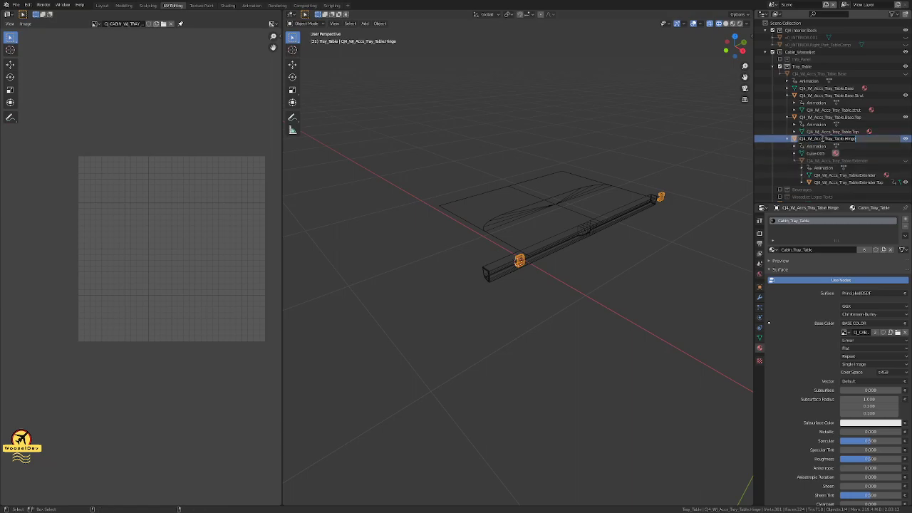
key("Return")
double_click(813, 155)
type("CJ4_WJ_Accs_Tray_Table.Hinge")
key("Return")
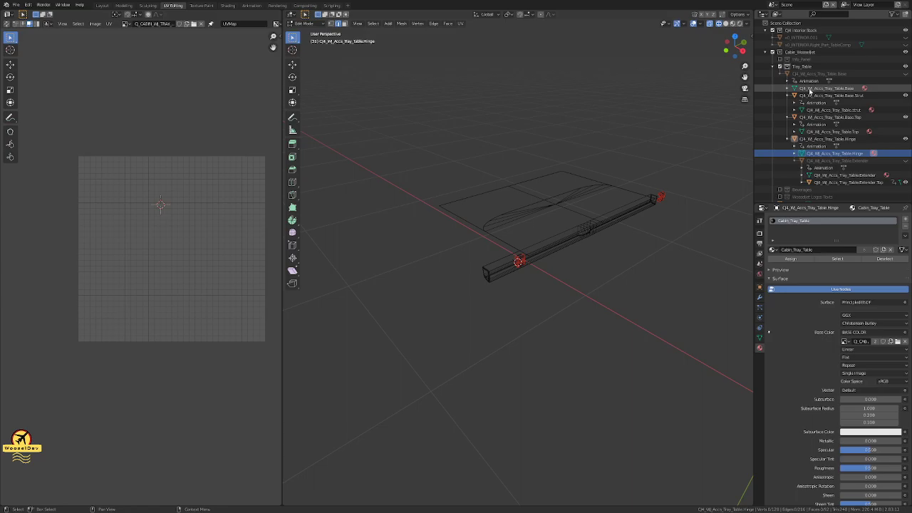
Step: Correct the strut's mesh data name to CJ4_WJ_Accs_Tray_Table.Strut
left_click(847, 111)
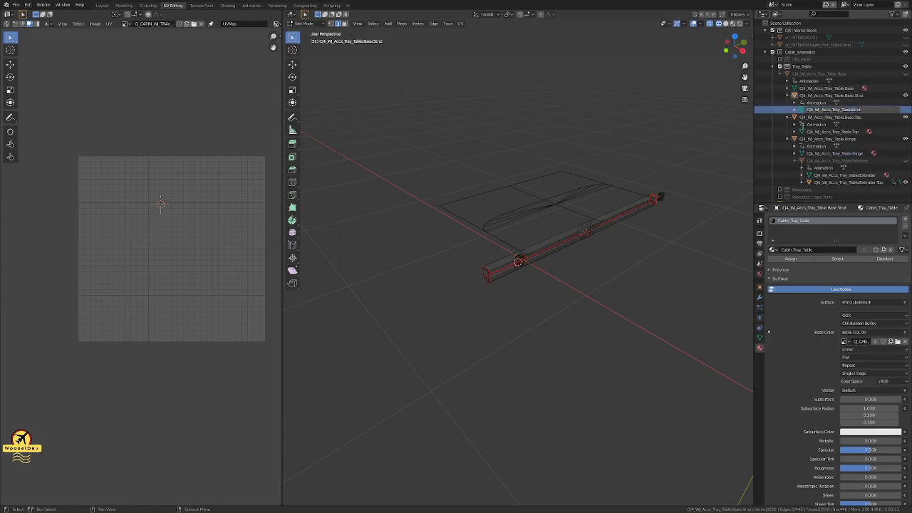
left_click(794, 132)
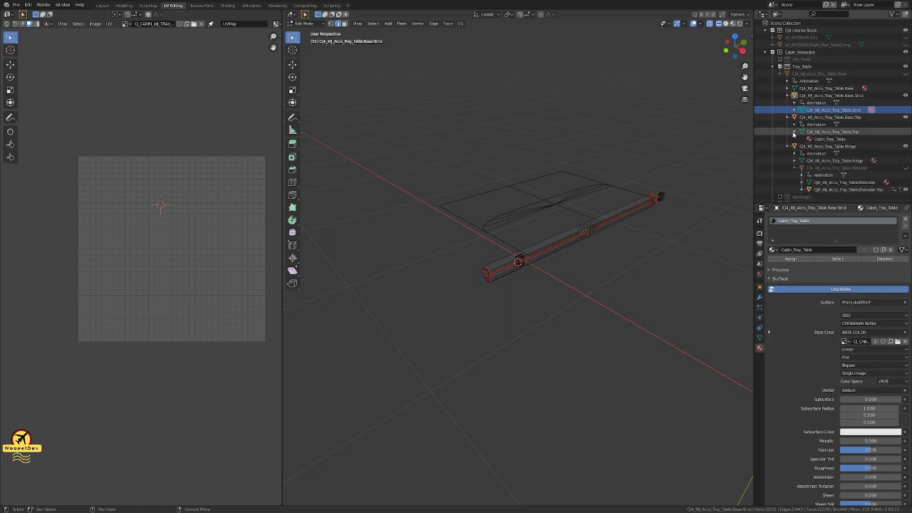
left_click(802, 133)
left_click(793, 132)
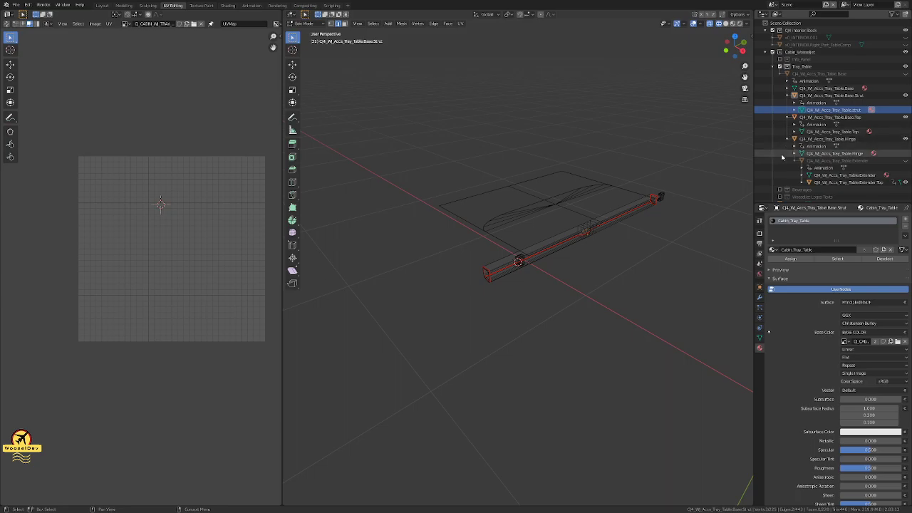
Step: Switch the viewport to solid shading and unhide the tray table's base and extender
key("z")
left_click(674, 151)
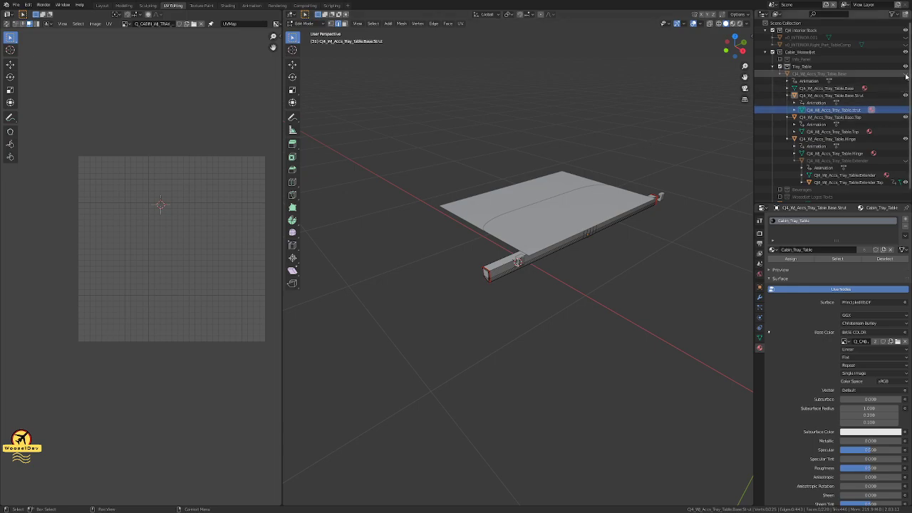
left_click(905, 161)
left_click(905, 161)
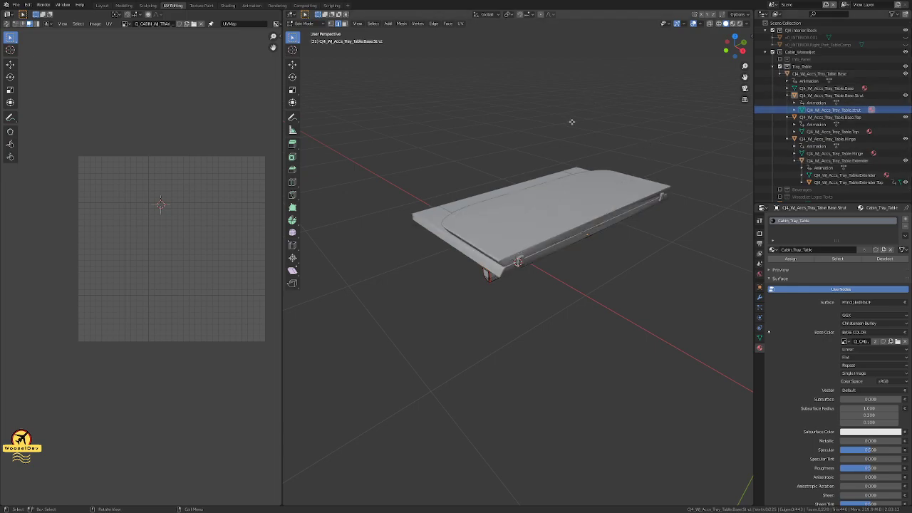
Step: Step back and forth through the animation frames to examine how the tray table and its hinged extender fold
key("Right")
key("Right")
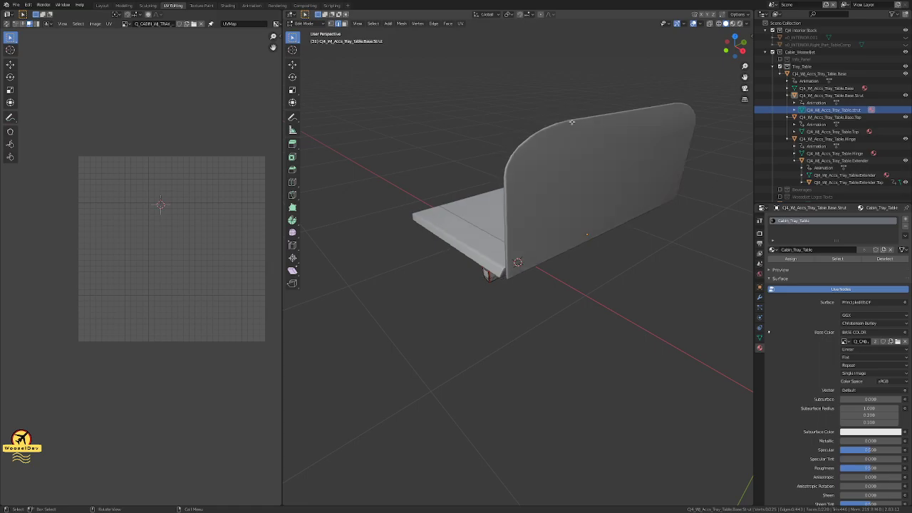
key("Right")
key("Right")
key("Right")
key("Left")
key("Left")
key("Left")
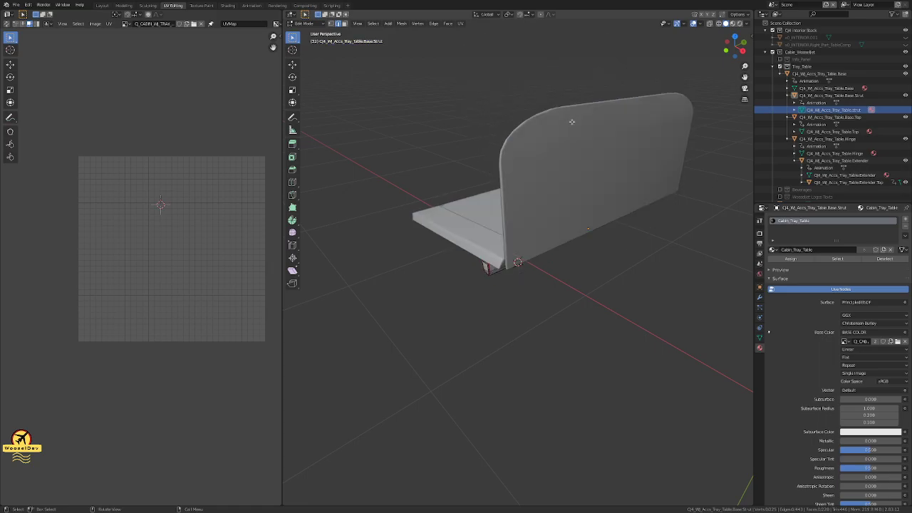
key("Left")
key("Left")
key("Left")
key("Left")
key("Left")
key("Left")
key("Left")
key("Left")
key("Left")
key("Left")
key("Left")
key("Left")
key("Left")
key("Left")
key("Left")
key("Left")
key("Left")
key("Left")
key("Left")
key("Left")
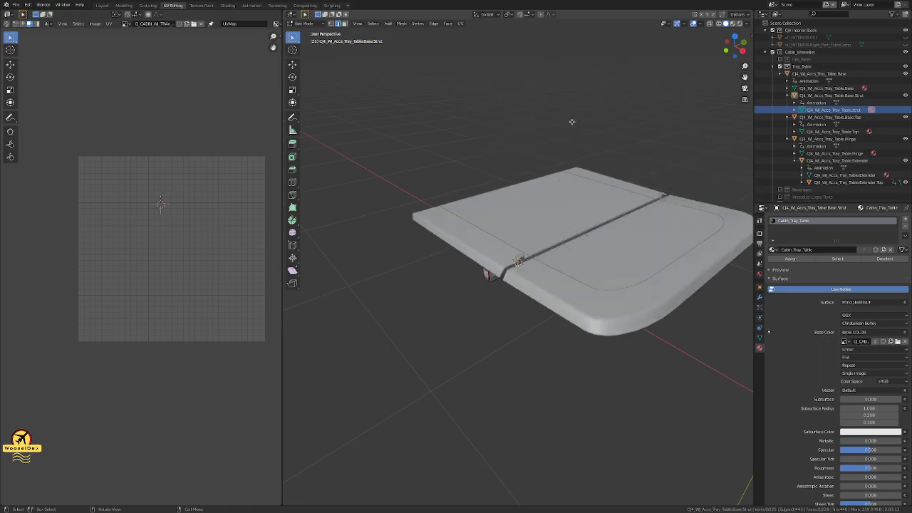
key("Left")
key("Left")
key("Left")
key("Left")
key("Left")
key("Left")
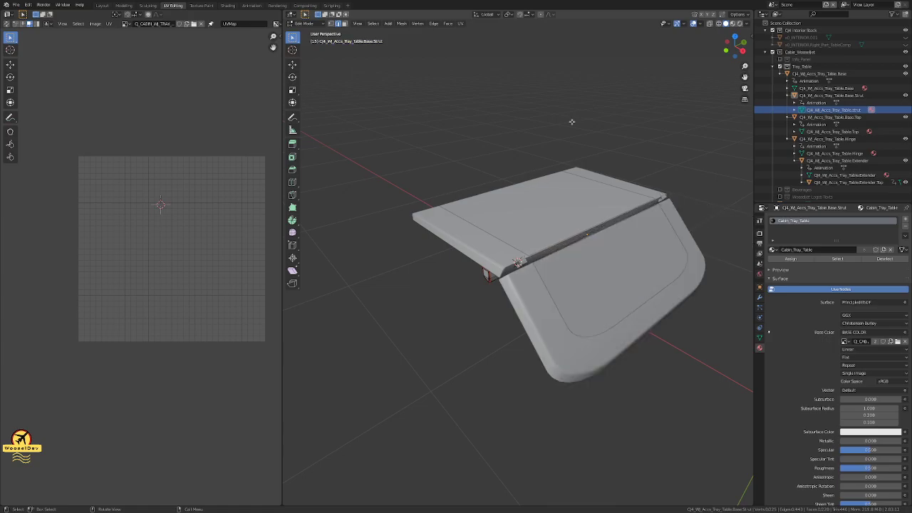
key("Left")
key("Left")
key("Left")
key("Left")
key("Left")
key("Left")
key("Left")
key("Left")
key("Left")
key("Left")
key("Left")
key("Left")
key("Left")
key("Left")
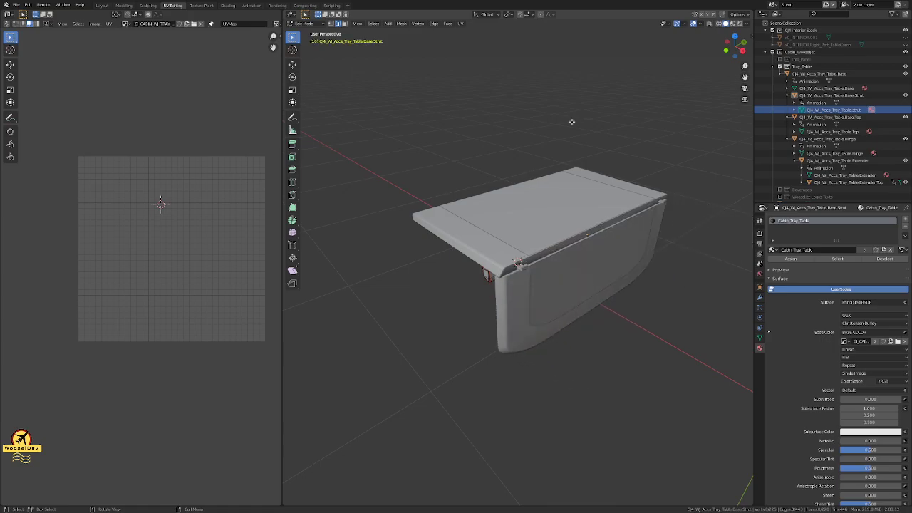
key("Right")
key("Right")
key("Right")
key("Right")
key("Right")
key("Right")
key("Right")
key("Right")
key("Right")
key("Right")
key("Right")
key("Right")
key("Right")
key("Right")
key("Right")
key("Right")
key("Right")
key("Right")
key("Right")
key("Right")
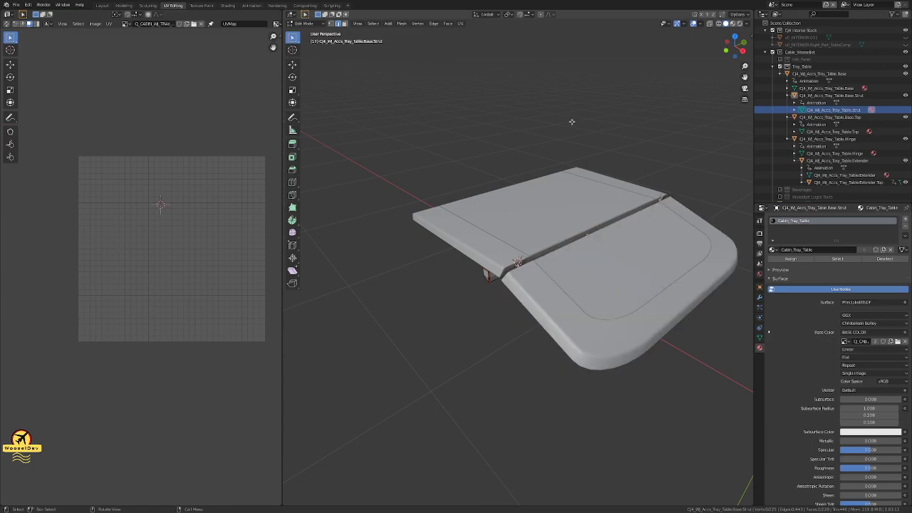
key("Right")
key("Right")
key("Right")
key("Right")
key("Right")
key("Right")
key("Right")
key("Right")
key("Right")
key("Right")
key("Right")
key("Right")
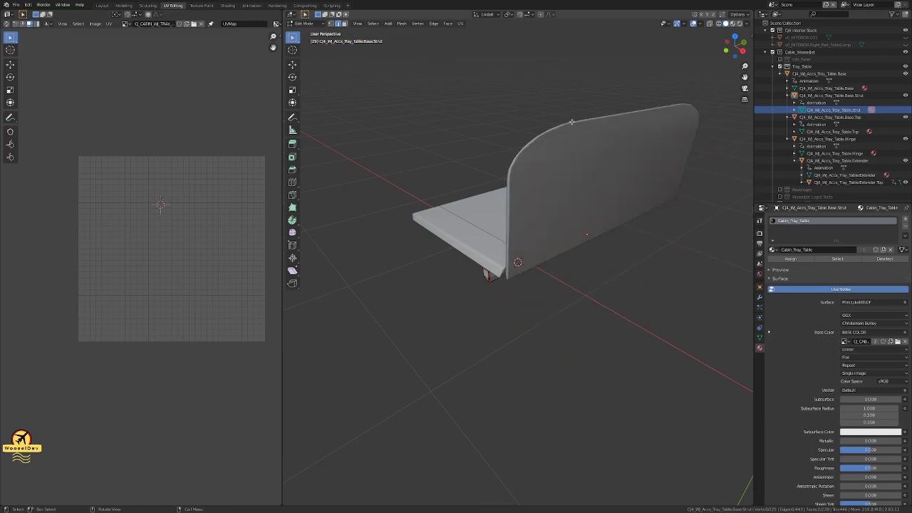
key("Right")
key("Right")
key("Right")
key("Right")
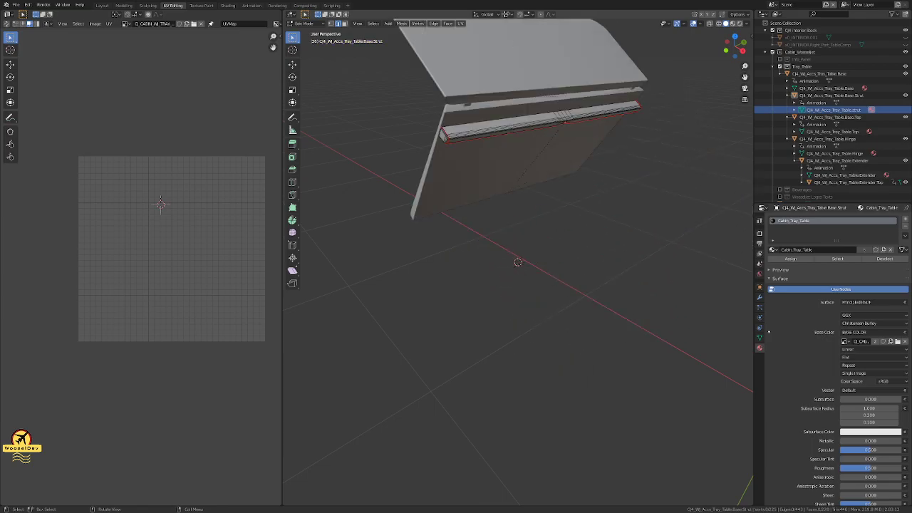
Step: Switch to the Animation workspace and view the tray table from its underside edge
left_click(251, 5)
middle_click_drag(322, 40, 492, 254)
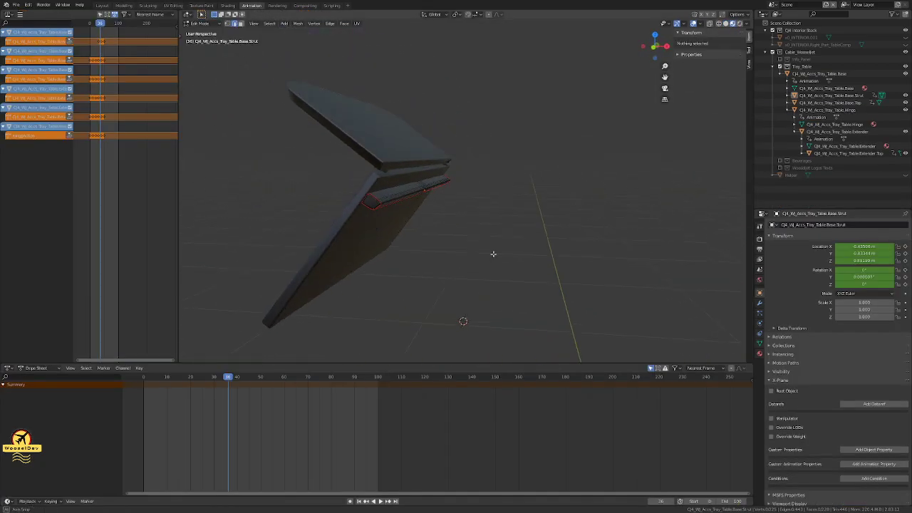
Step: Step back through the animation to frame 20 to examine how the extender unfolds level with the base
key("Left")
key("Right")
key("Right")
key("Left")
key("Left")
key("Left")
key("Left")
key("Left")
key("Left")
key("Left")
key("Left")
key("Left")
key("Left")
key("Left")
key("Left")
key("Left")
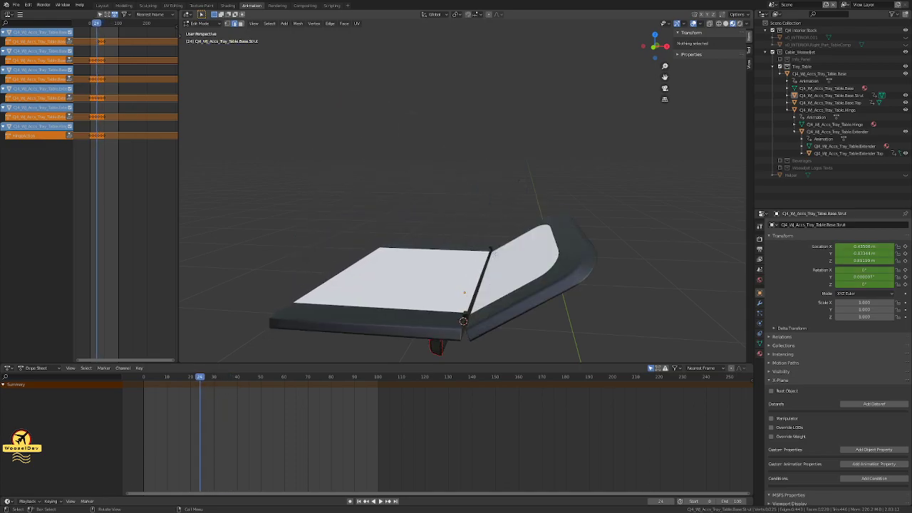
key("Left")
key("Left")
key("Left")
key("Left")
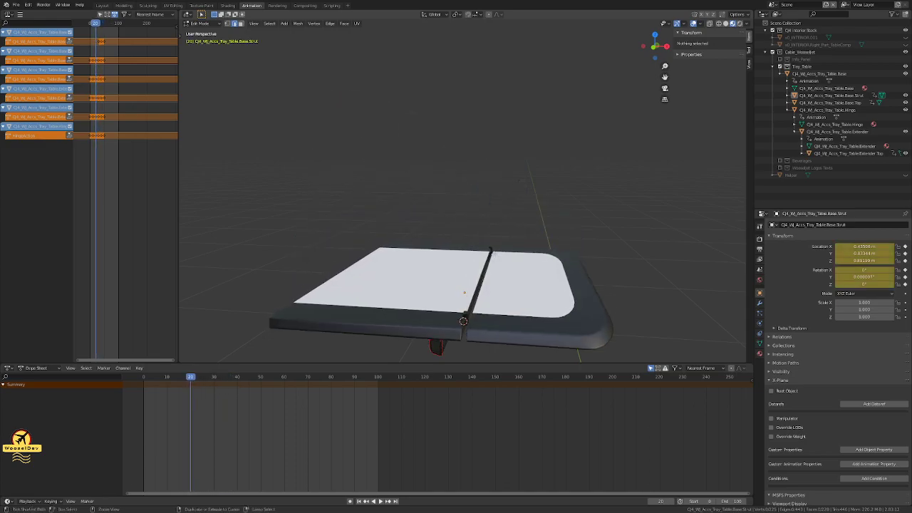
Step: Undo the recent tray table edits back to before the hinge object was renamed CJ4_WJ_Accs_Tray_Table.Hinge
key("a")
key("space")
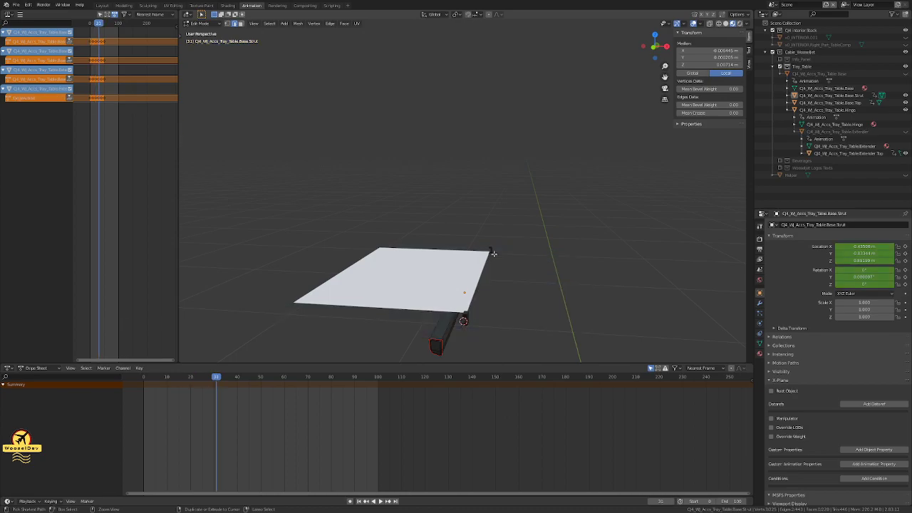
left_click(493, 253)
left_click(493, 253)
key("Tab")
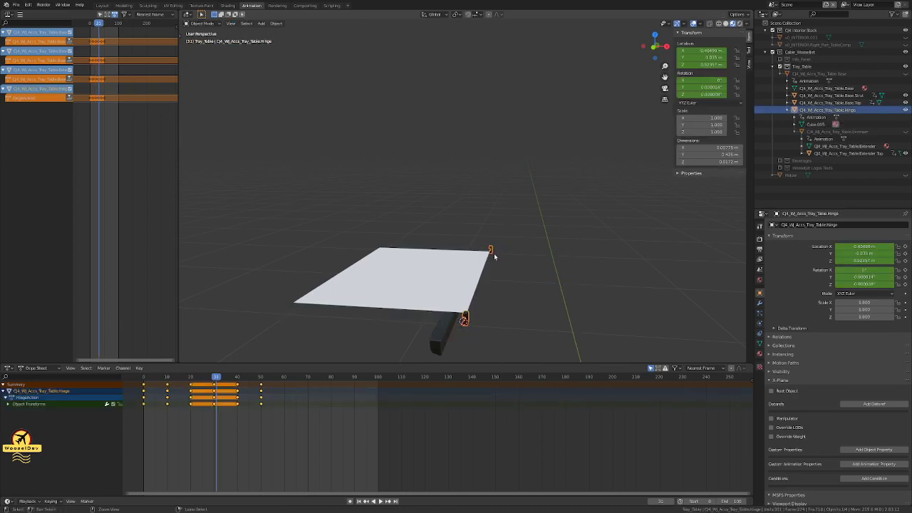
key("ctrl+z")
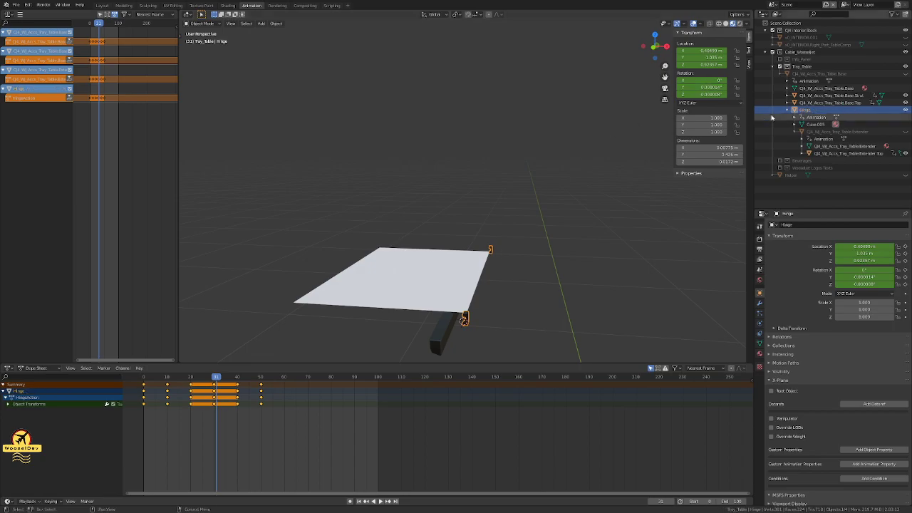
Step: Unhide the tray table's extender and base, deselect the hinge and view the table close from its edge
left_click(905, 132)
left_click(906, 74)
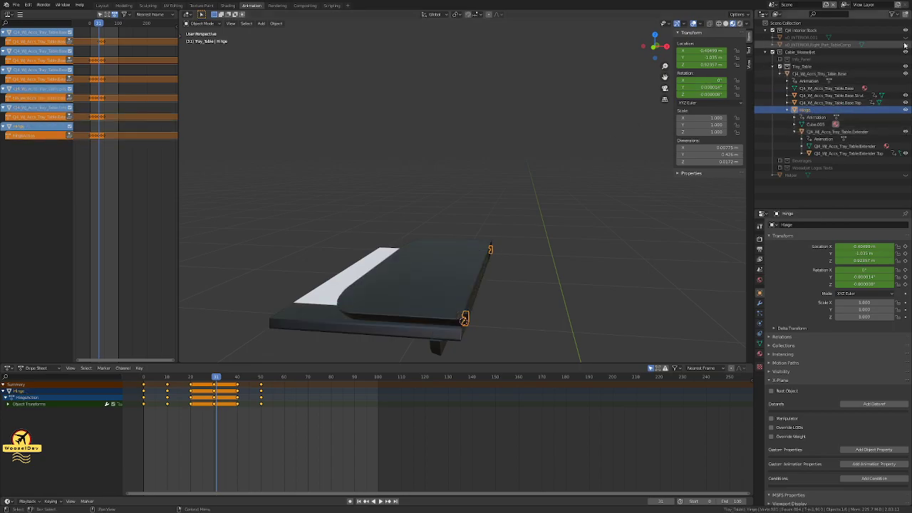
left_click(584, 157)
scroll(539, 273, "up", 2)
middle_click_drag(540, 272, 595, 204)
Step: Step back and forth between frames 20 and 32 to examine how the extender swings on the hinge
key("Left")
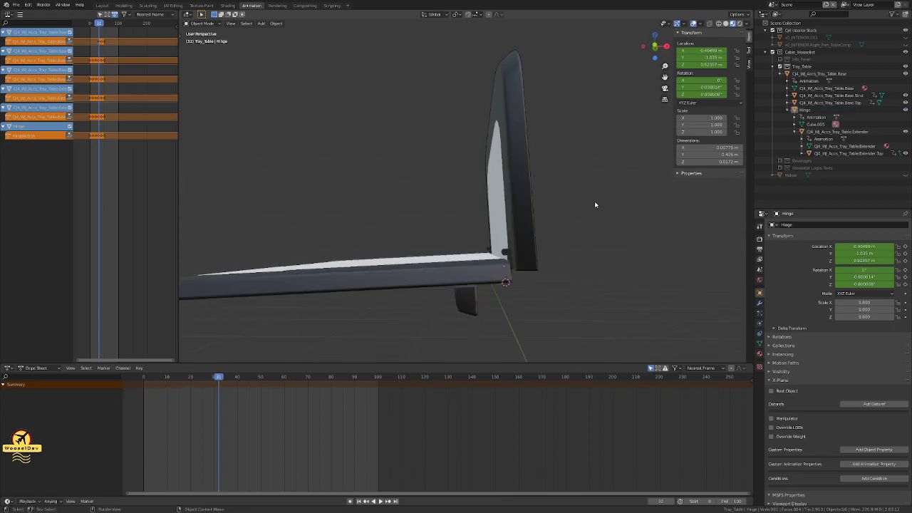
key("Left")
key("Left")
key("Left")
key("Left")
key("Left")
key("Left")
key("Left")
key("Left")
key("Left")
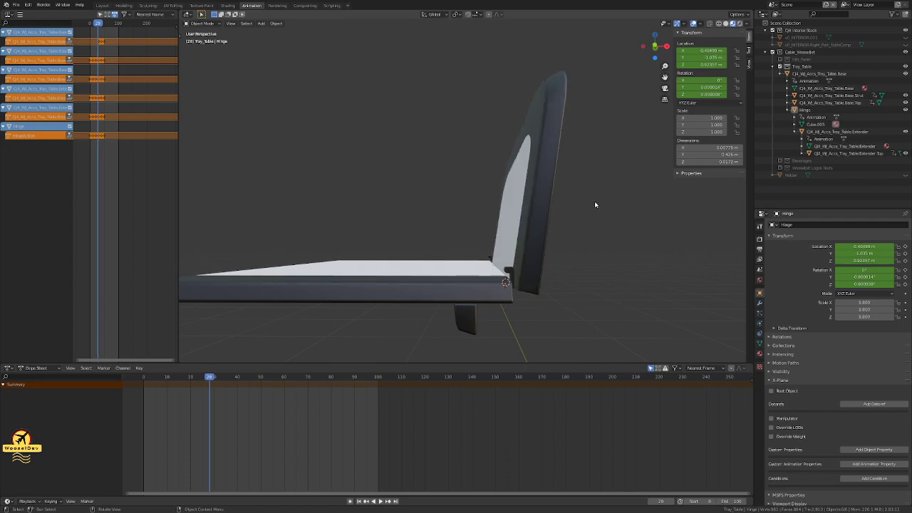
key("Right")
key("Right")
key("Right")
key("Right")
key("Right")
key("Right")
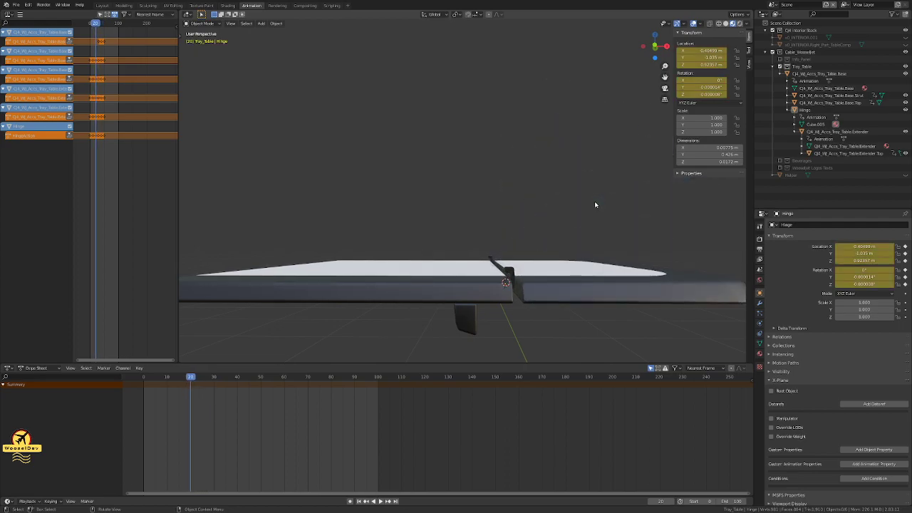
key("Right")
key("Right")
key("Right")
key("Right")
key("Right")
key("Right")
key("Right")
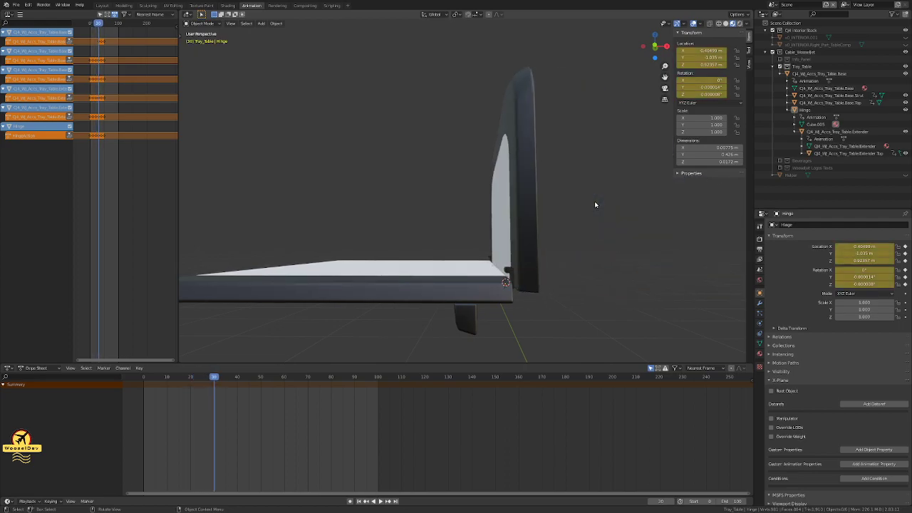
key("Left")
key("Left")
key("Left")
key("Left")
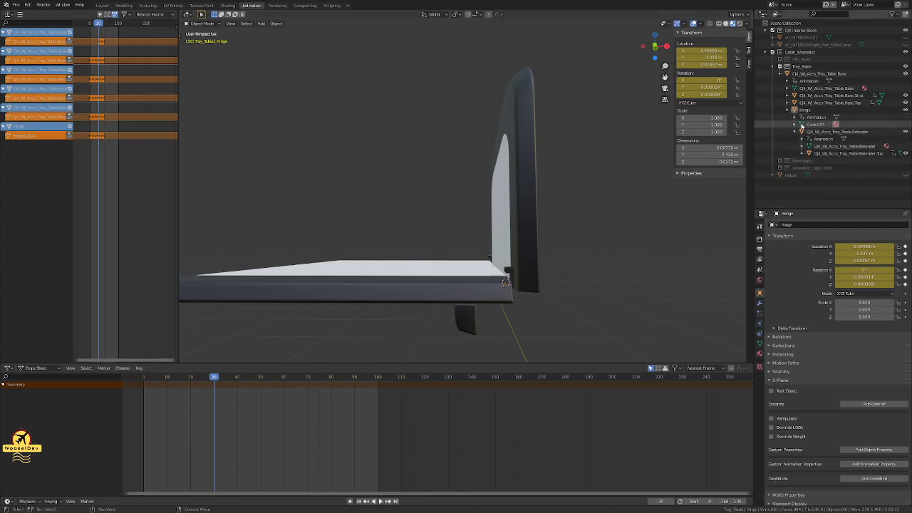
Step: Step back from frame 30 to frame 3 and forward again to frame 30 to examine the extender's whole swing
key("Left")
key("Left")
key("Left")
key("Left")
key("Left")
key("Left")
key("Left")
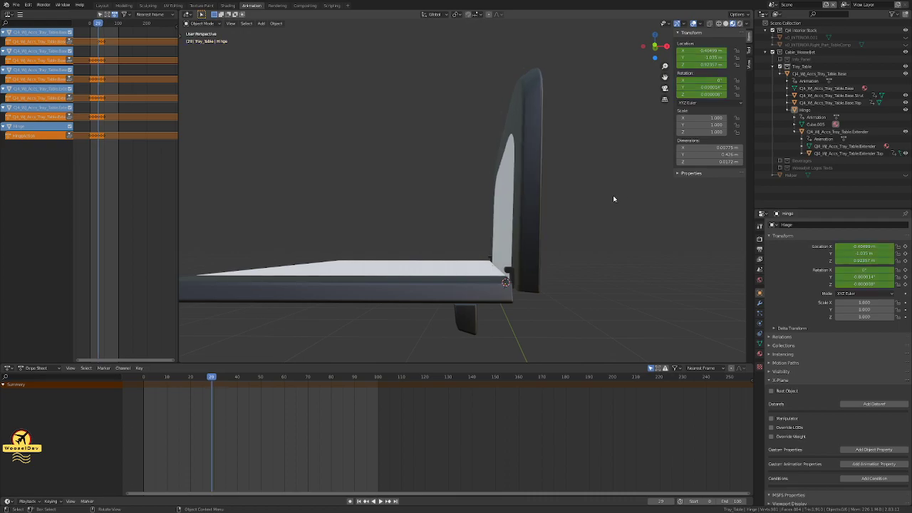
key("Left")
key("Left")
key("Left")
key("Left")
key("Left")
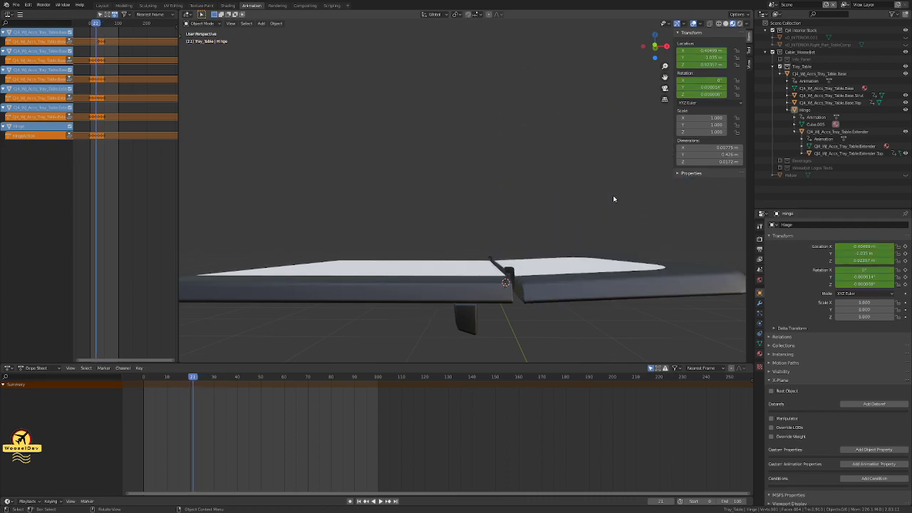
key("Left")
key("Left")
key("Left")
key("Left")
key("Left")
key("Left")
key("Left")
key("Left")
key("Left")
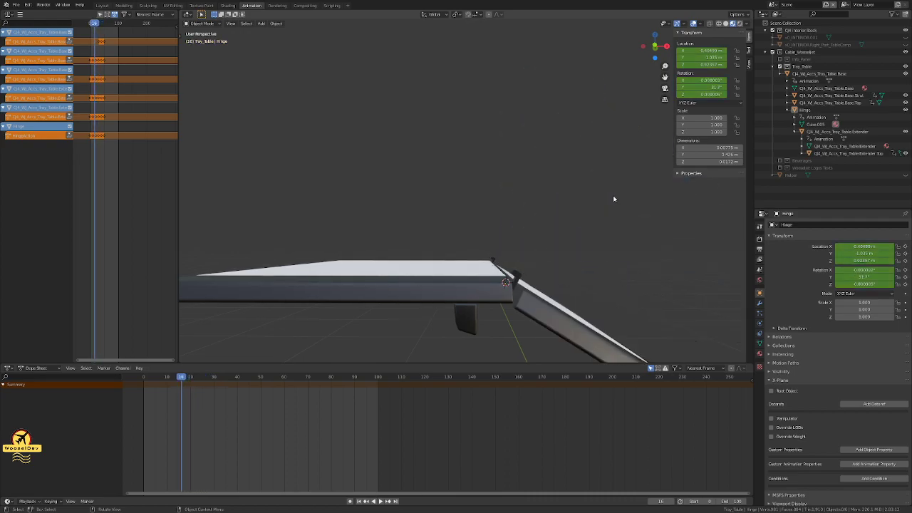
key("Left")
key("Left")
key("Left")
key("Left")
key("Left")
key("Left")
key("Left")
key("Left")
key("Left")
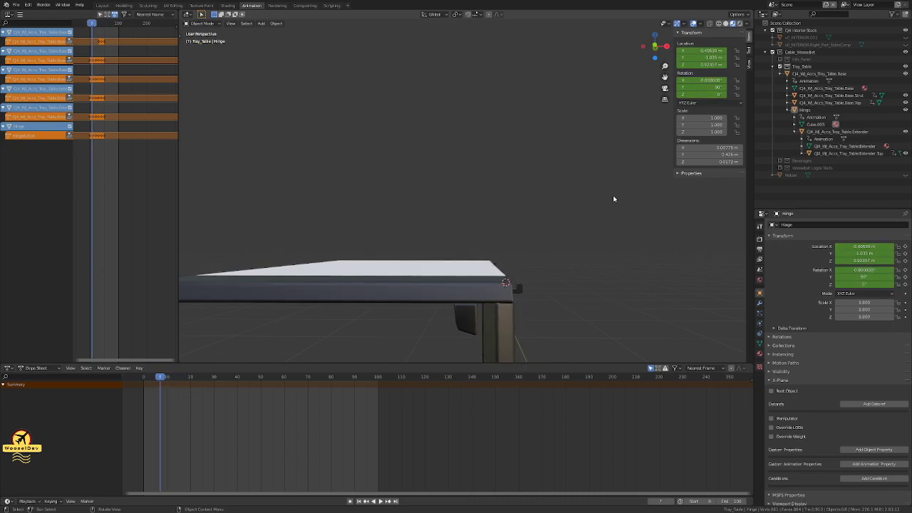
key("Right")
key("Right")
key("Right")
key("Right")
key("Right")
key("Right")
key("Right")
key("Right")
key("Right")
key("Right")
key("Right")
key("Right")
key("Right")
key("Right")
key("Right")
key("Right")
key("Right")
key("Right")
key("Right")
key("Right")
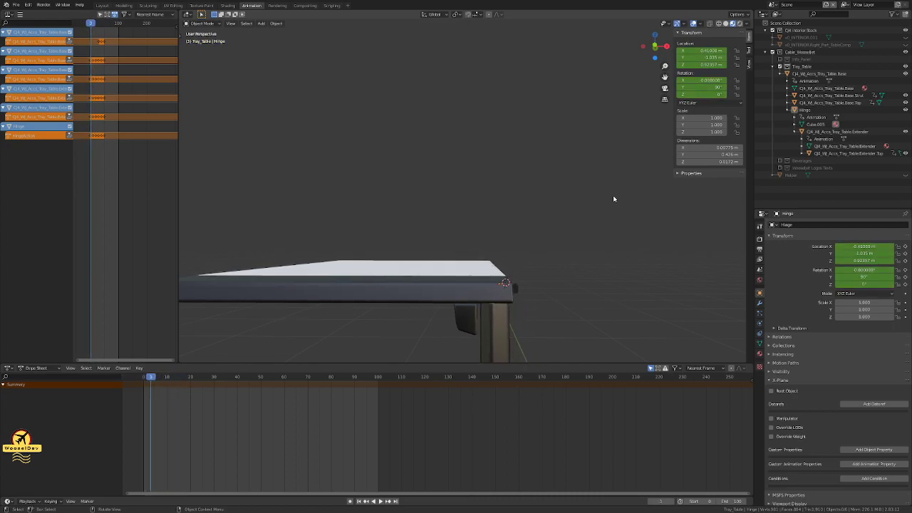
key("Right")
key("Right")
key("Right")
key("Right")
key("Right")
key("Right")
key("Right")
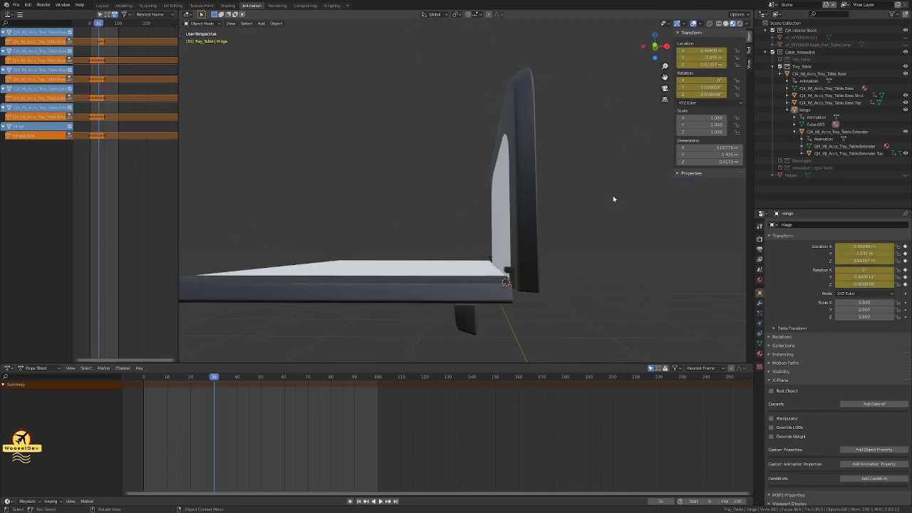
Step: Undo the last changes, deselect the hinge and compare the extender's pose at frames 30 and 31
key("ctrl+z")
key("ctrl+z")
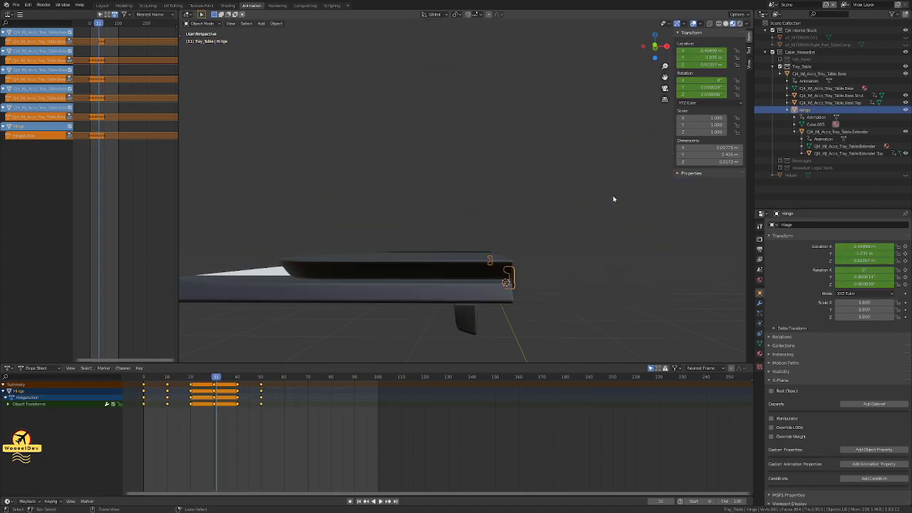
left_click(580, 202)
key("Left")
key("Right")
key("Left")
key("Right")
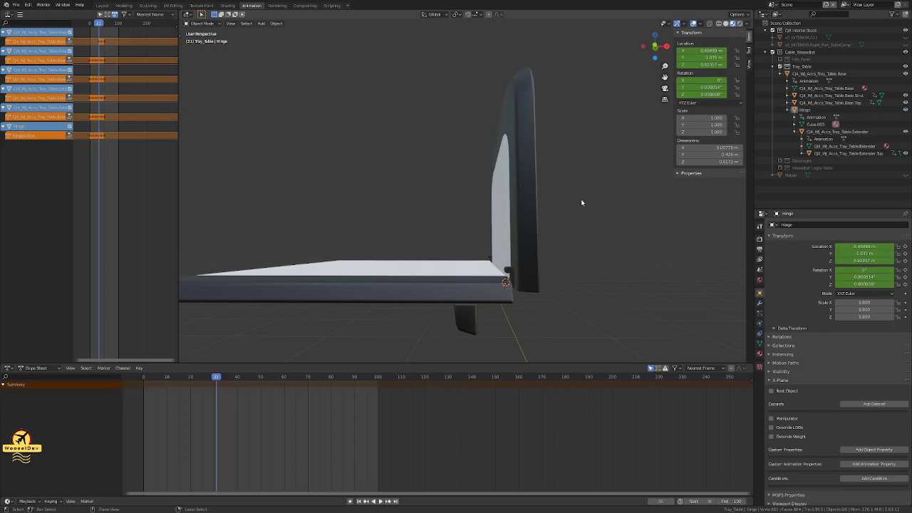
Step: Undo the earlier hinge edits back to before its material was assigned
key("ctrl+z")
key("ctrl+z")
key("ctrl+z")
key("ctrl+z")
key("ctrl+z")
key("ctrl+z")
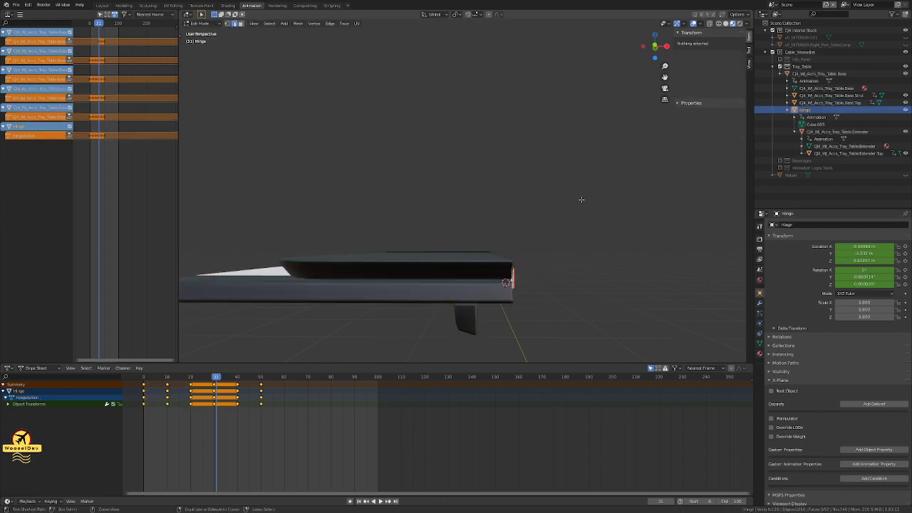
key("ctrl+z")
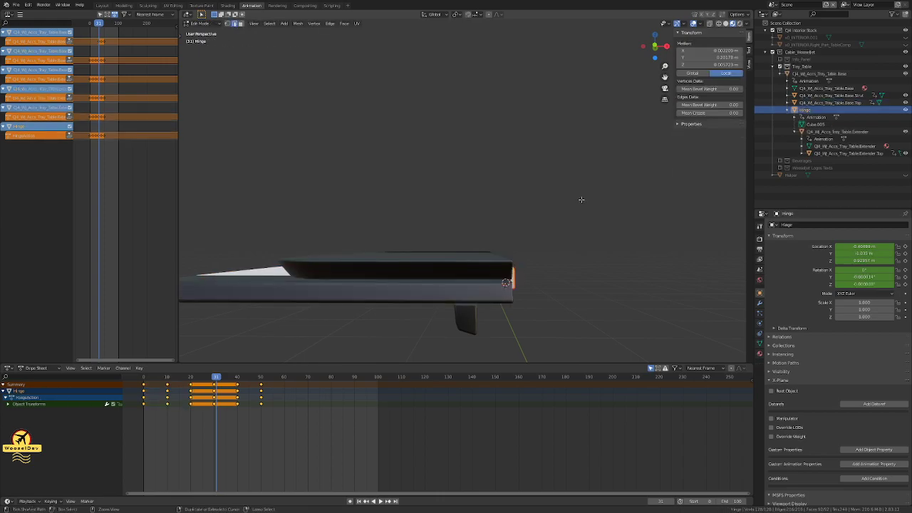
Step: Leave the hinge's mesh editing and check the extender's pose at frame 30 from a slightly turned view
left_click(616, 205)
middle_click_drag(617, 205, 606, 214)
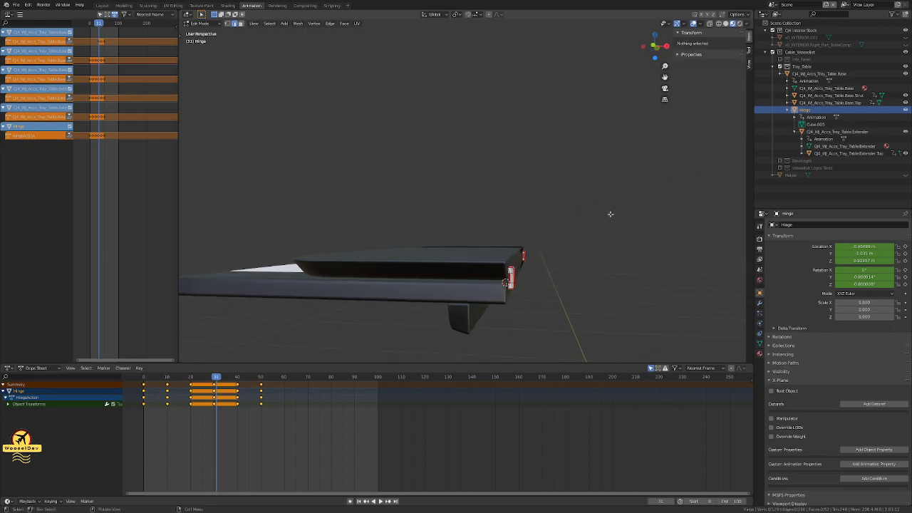
key("Tab")
left_click(615, 219)
Step: Undo several more steps of the hinge's mesh editing history at frame 31
key("ctrl+z")
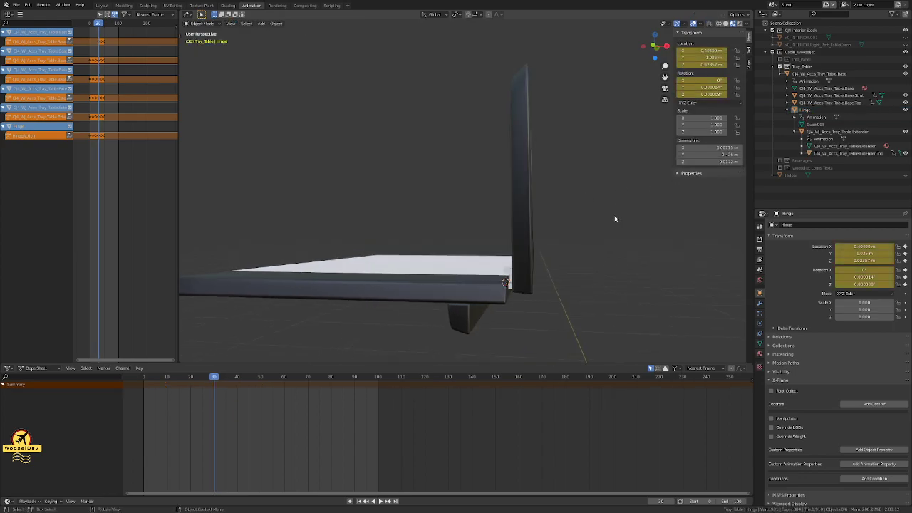
key("ctrl+z")
key("ctrl+z")
key("ctrl+z")
key("ctrl+z")
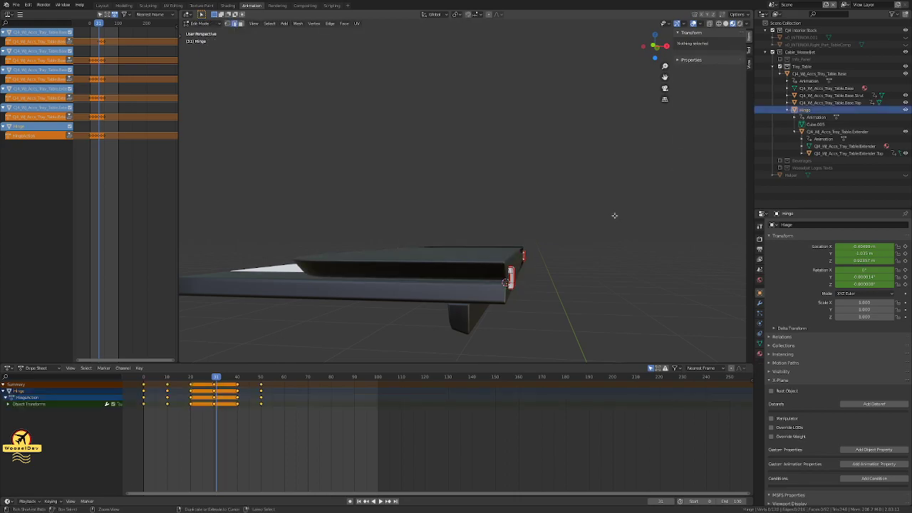
key("ctrl+z")
key("ctrl+z")
key("ctrl+z")
key("ctrl+z")
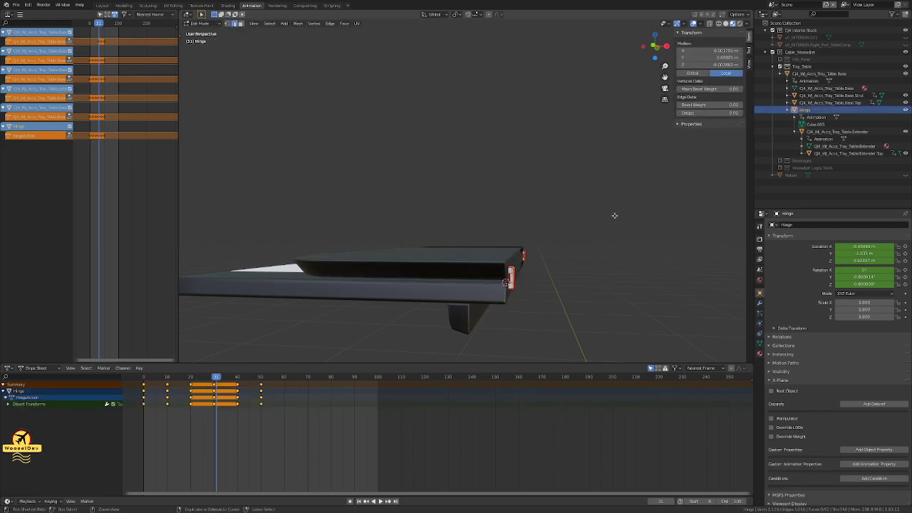
key("ctrl+z")
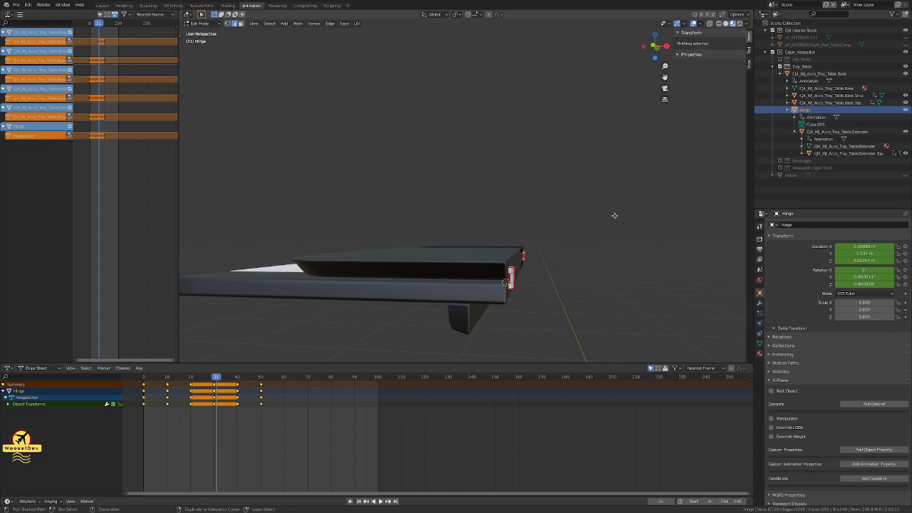
Step: Return the hinge to Object Mode and step around frames 30 and 31 to recheck the extender's folding
key("Tab")
key("Left")
key("Right")
key("Right")
key("Right")
key("Right")
key("Right")
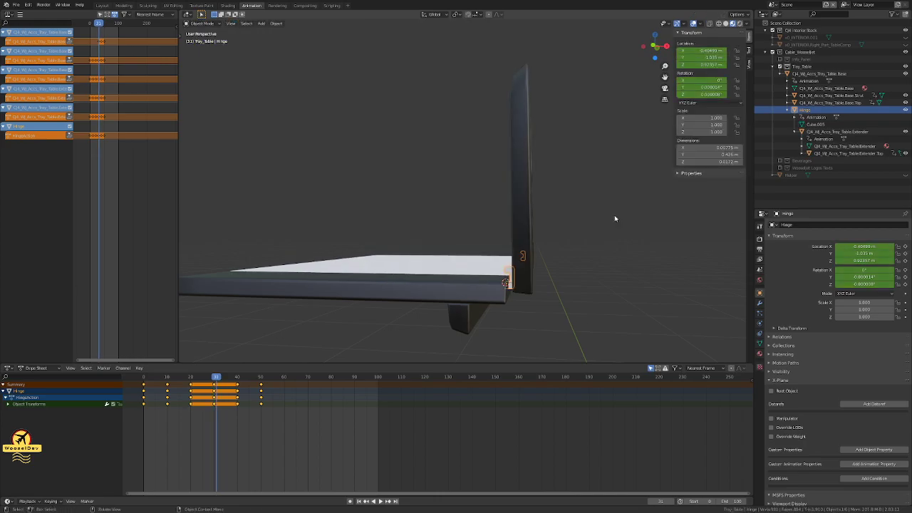
Step: Step back and forth through the frames before 31 to examine the extender's folding motion, ending at frame 30
key("Left")
key("Left")
key("Left")
key("Left")
key("Left")
key("Left")
key("Left")
key("Left")
key("Left")
key("Left")
key("Left")
key("Right")
key("Right")
key("Right")
key("Right")
key("Right")
key("Right")
key("Right")
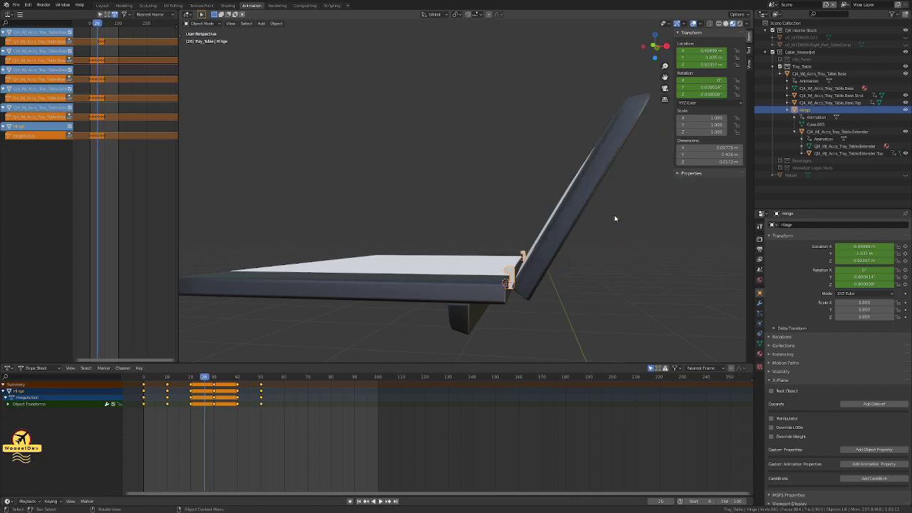
key("Left")
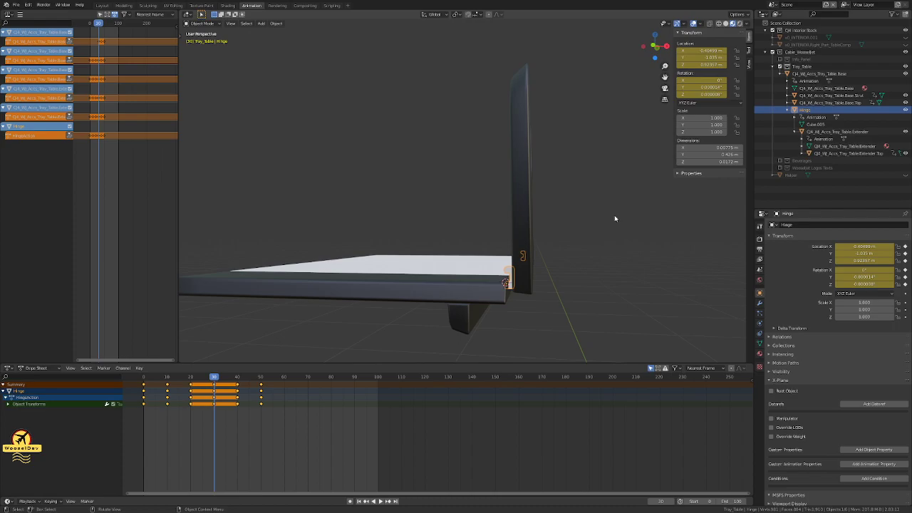
Step: Examine the hinge joint close up in front view and compare the extender's pose across frames 28 to 31
key("KP_1")
scroll(606, 236, "up", 8)
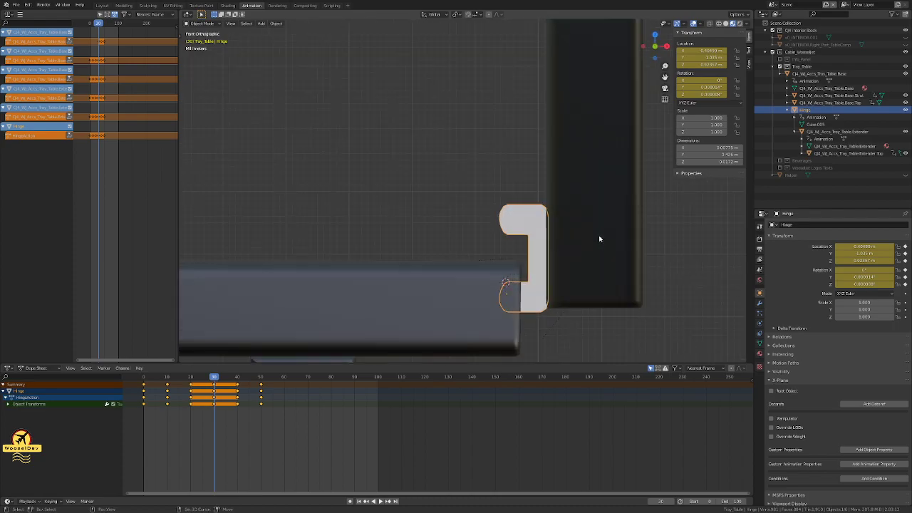
middle_click_drag(598, 237, 522, 218, "shift")
scroll(452, 216, "down", 3)
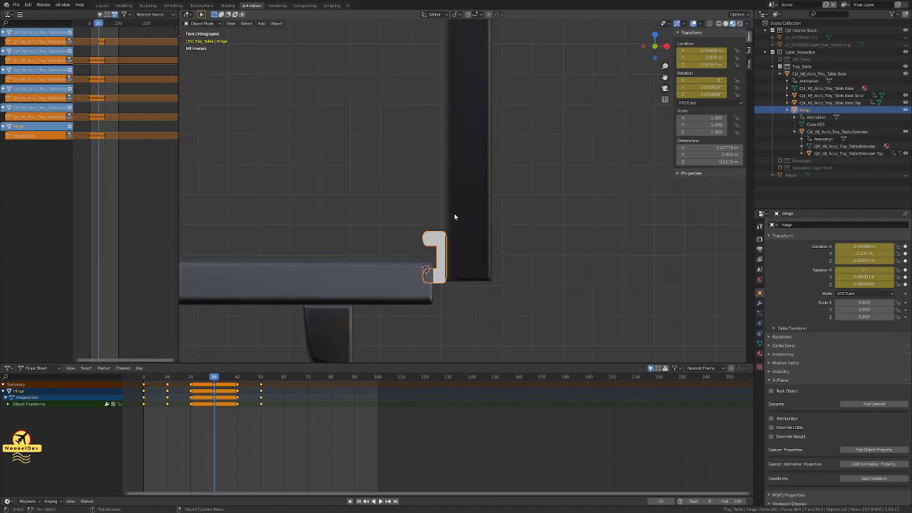
key("Right")
key("Tab")
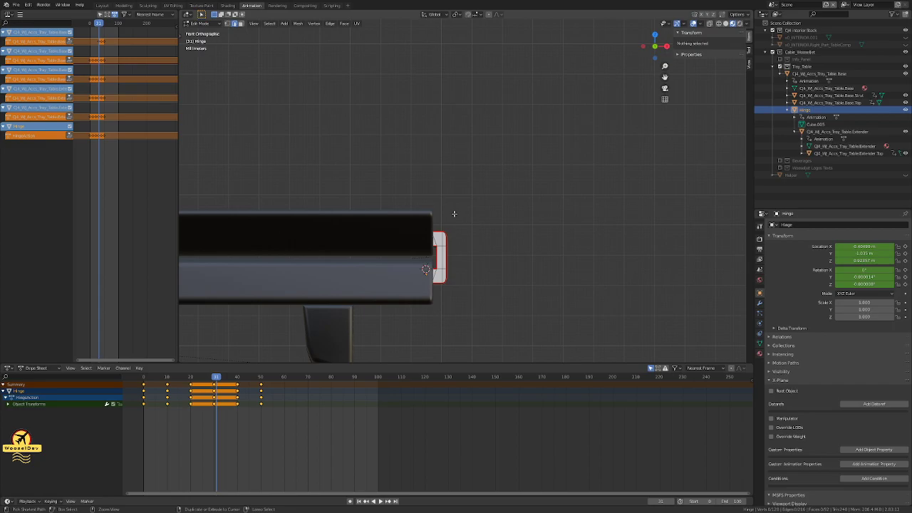
key("Tab")
left_click(472, 216)
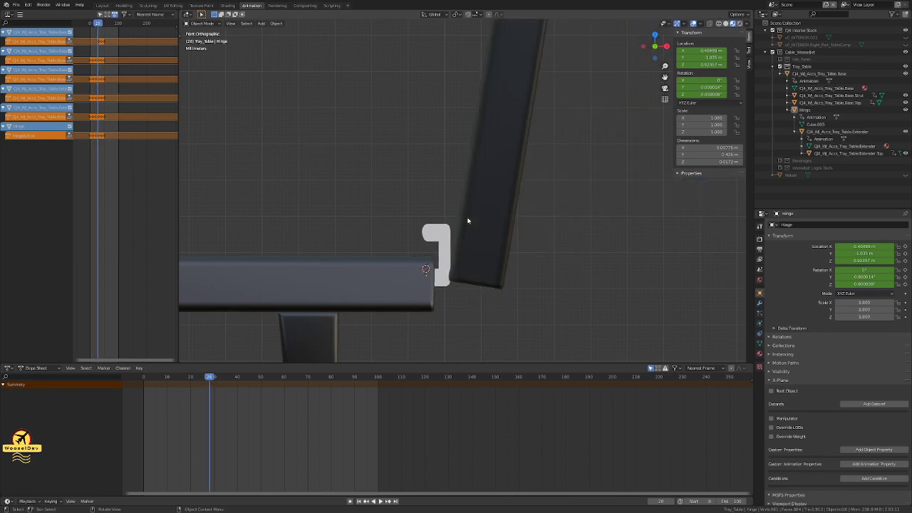
key("Right")
key("Left")
key("Left")
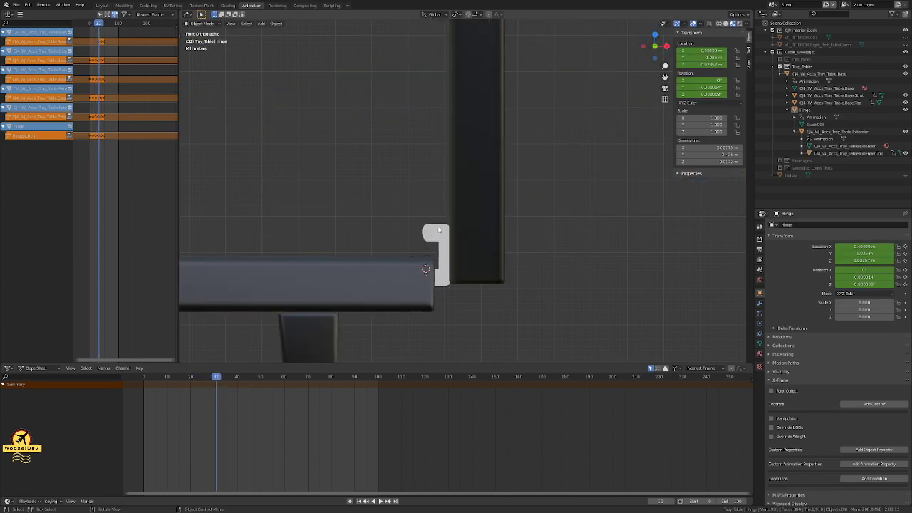
Step: Select the extender at frame 31 and expand the base strut's hierarchy entry to examine its contents
left_click(441, 229)
left_click(530, 231)
left_click(489, 219)
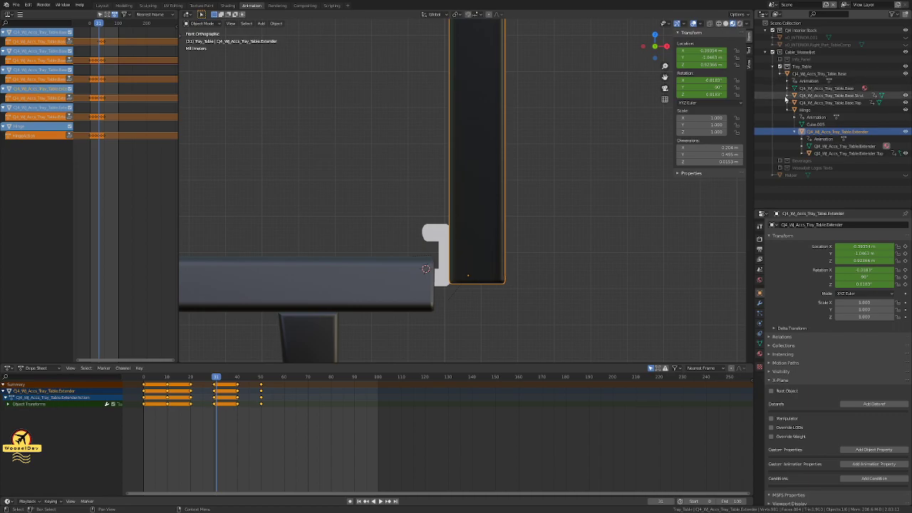
left_click(787, 97)
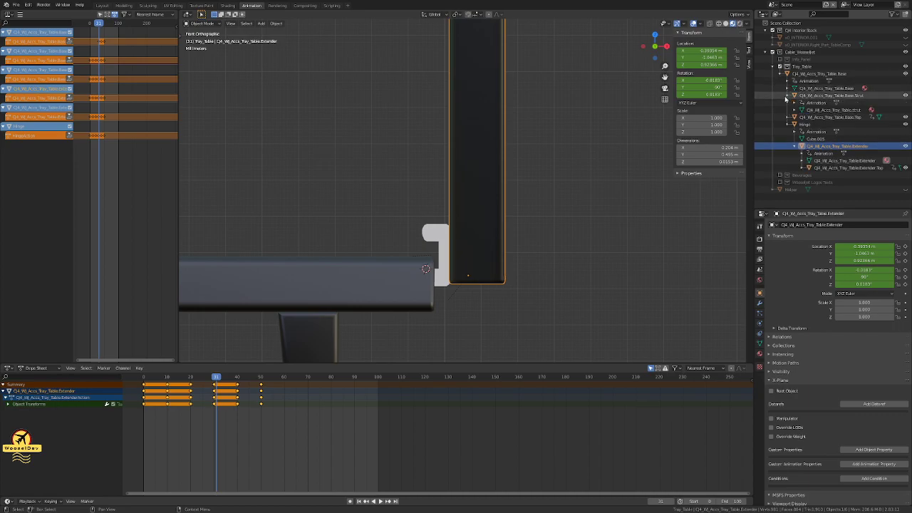
left_click(787, 91)
left_click(787, 91)
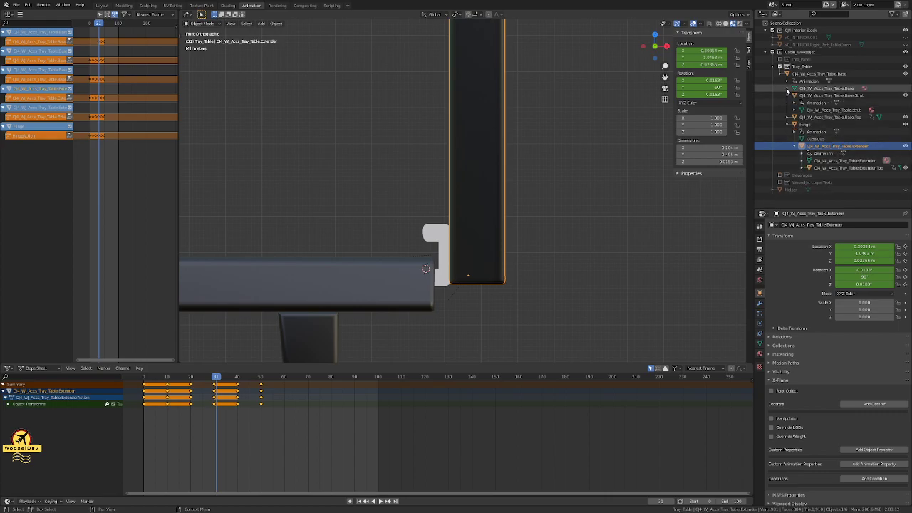
Step: Inspect the hinge's and extender's material and mesh data, and return to the extender's object properties in Object Mode
left_click(803, 124)
left_click(759, 354)
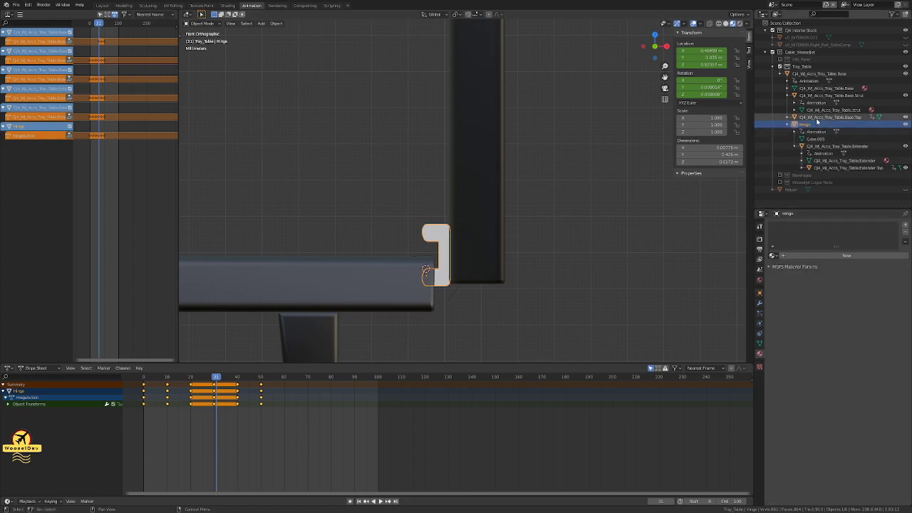
left_click(814, 140)
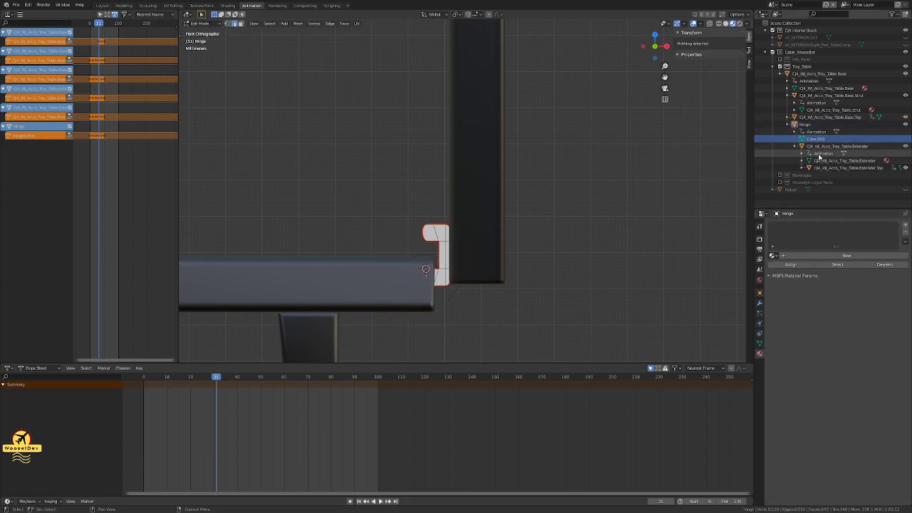
left_click(821, 161)
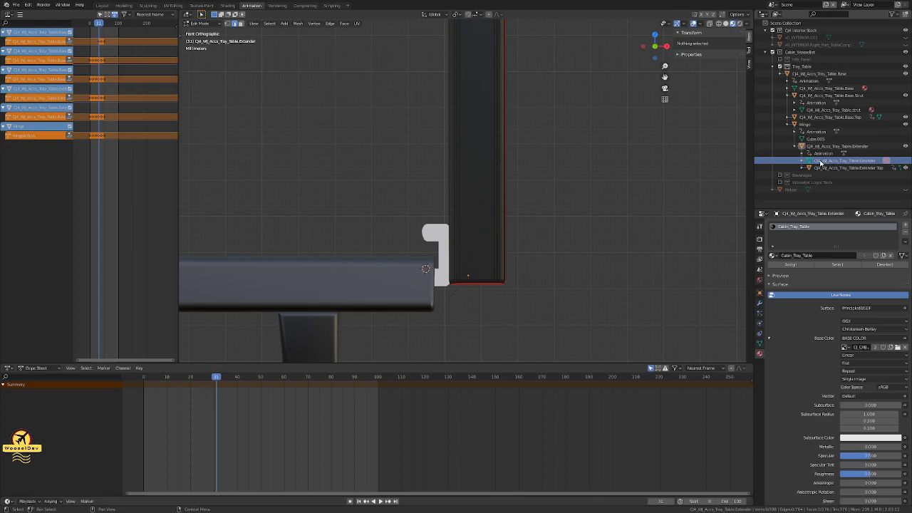
left_click(817, 168)
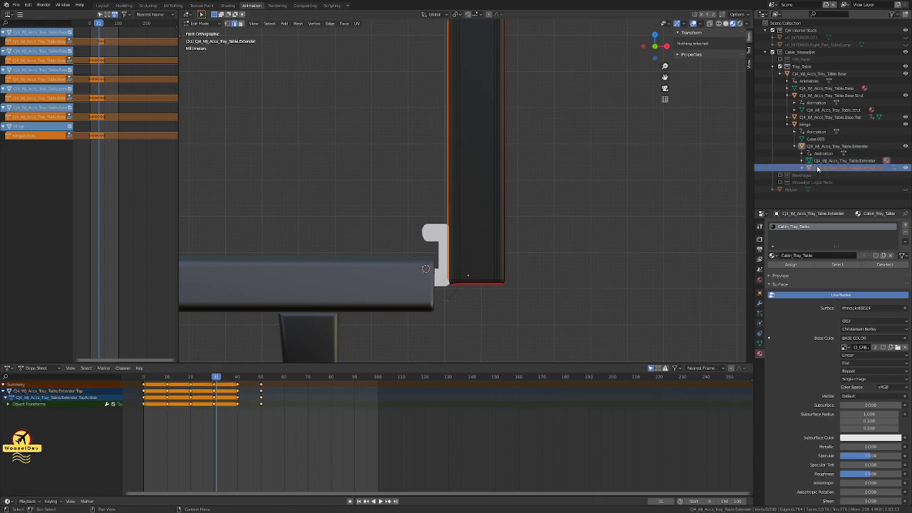
key("Tab")
left_click(818, 146)
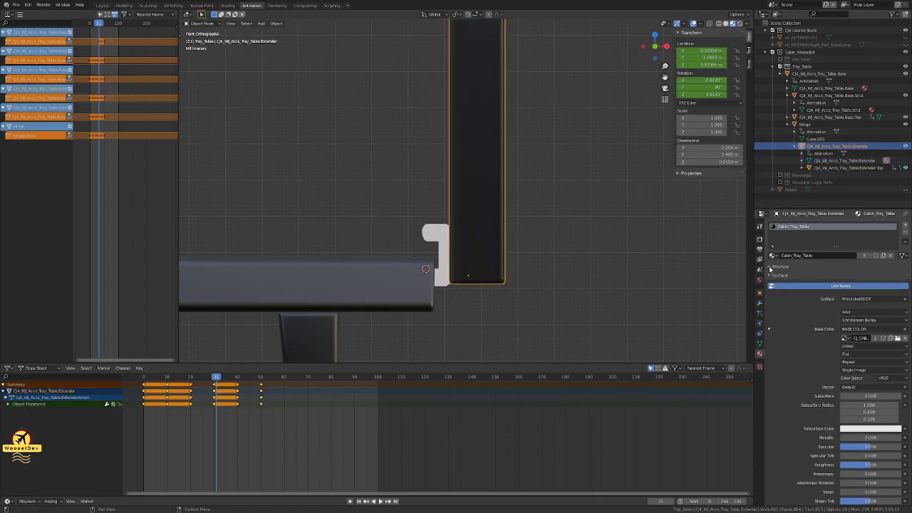
left_click(759, 292)
scroll(787, 320, "down", 1)
scroll(786, 320, "up", 1)
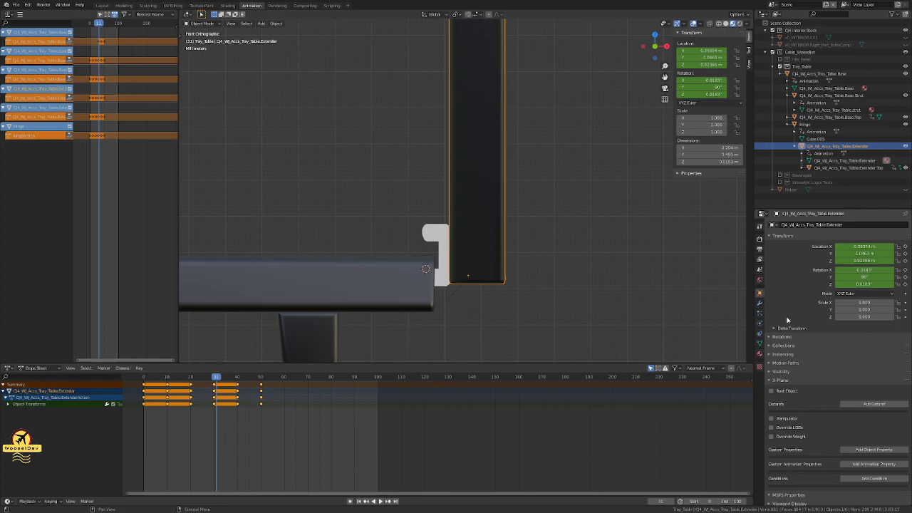
Step: Select the hinge and recheck the extender's pose between frames 27 and 31, stopping at frame 30
left_click(442, 235)
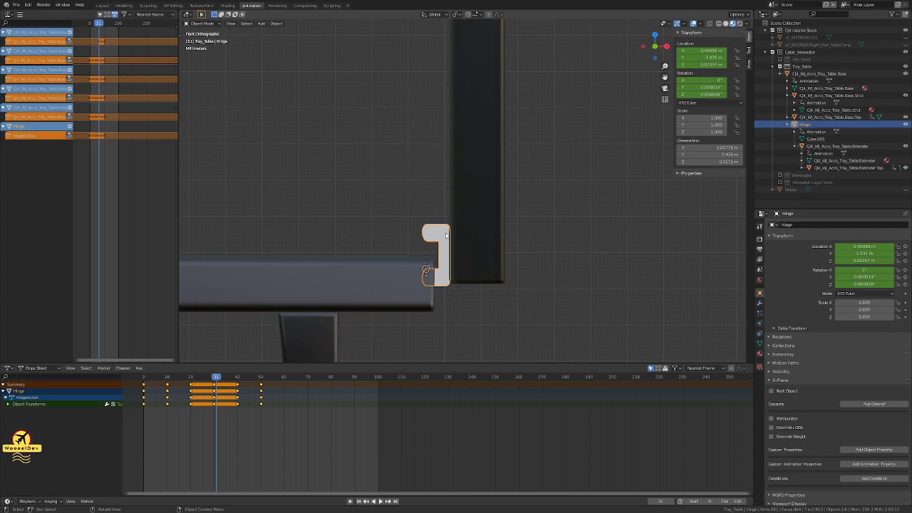
key("Left")
key("Right")
key("Left")
key("Left")
key("Left")
key("Left")
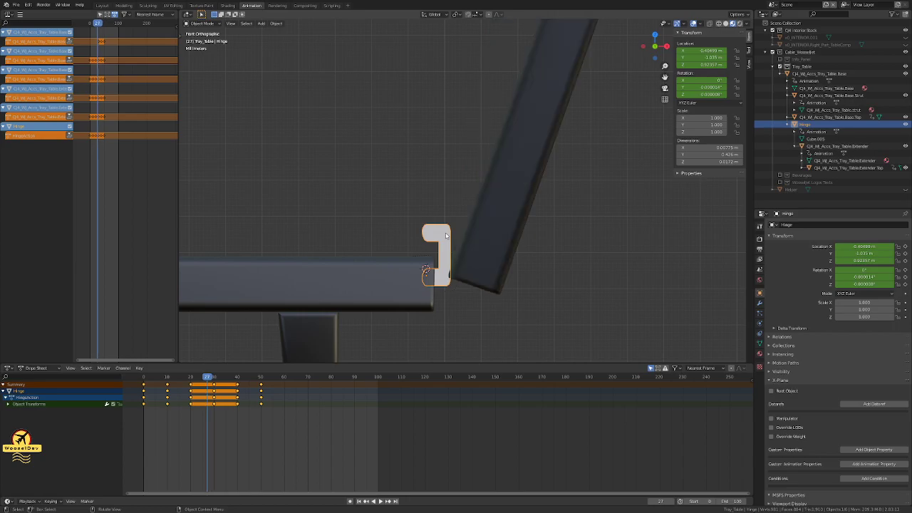
key("Right")
key("Right")
key("Right")
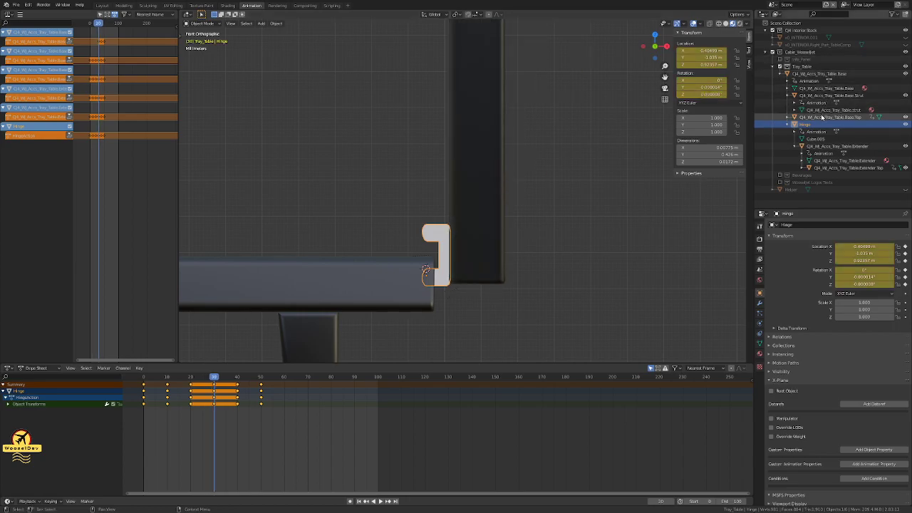
Step: Look through the strut, base mesh and extender entries and expand the base object's Relations settings to check its parenting
left_click(827, 96)
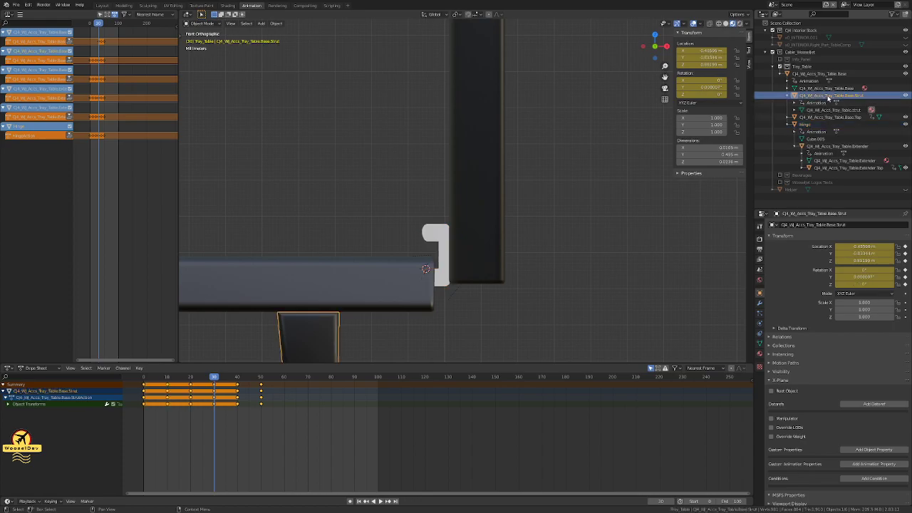
left_click(828, 89)
left_click(828, 95)
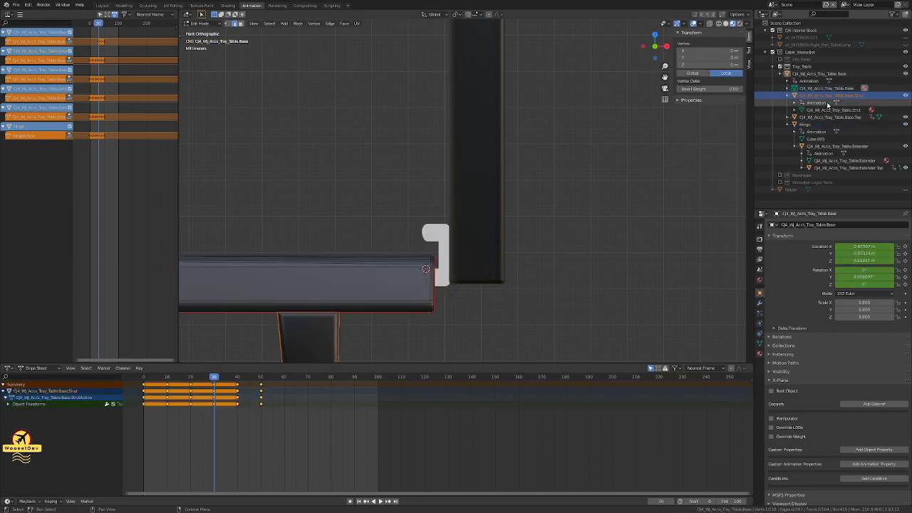
left_click(825, 146)
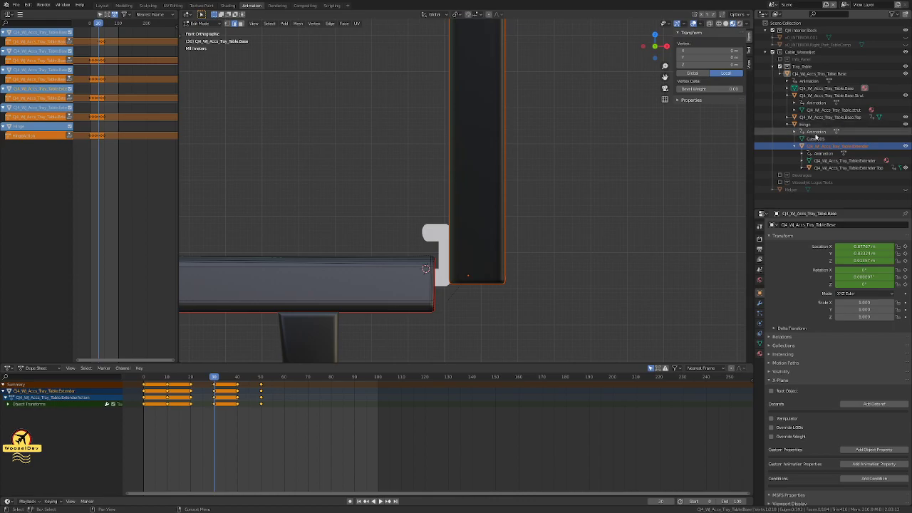
scroll(814, 341, "down", 1)
scroll(814, 340, "up", 1)
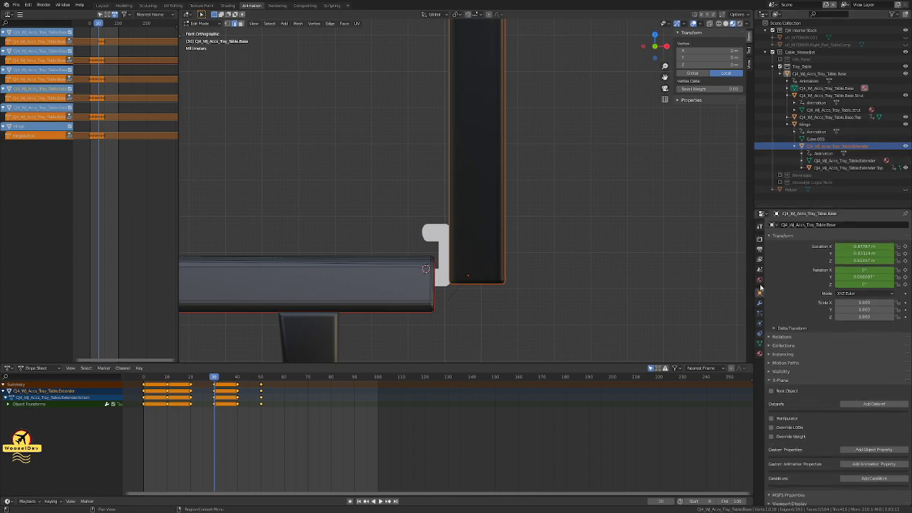
left_click(769, 355)
left_click(769, 355)
left_click(768, 347)
left_click(768, 347)
left_click(768, 337)
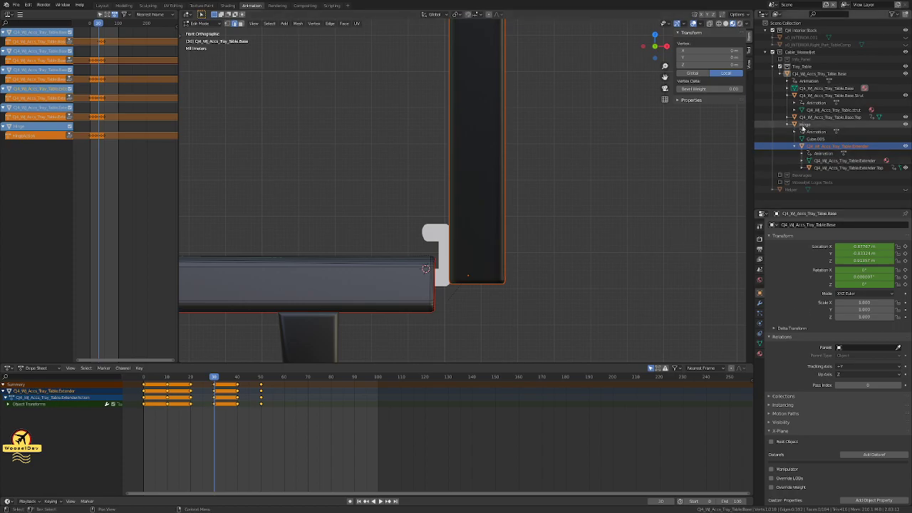
Step: Compare the animation keyframes of the hinge, extender, base strut and base at frame 30
left_click(802, 126)
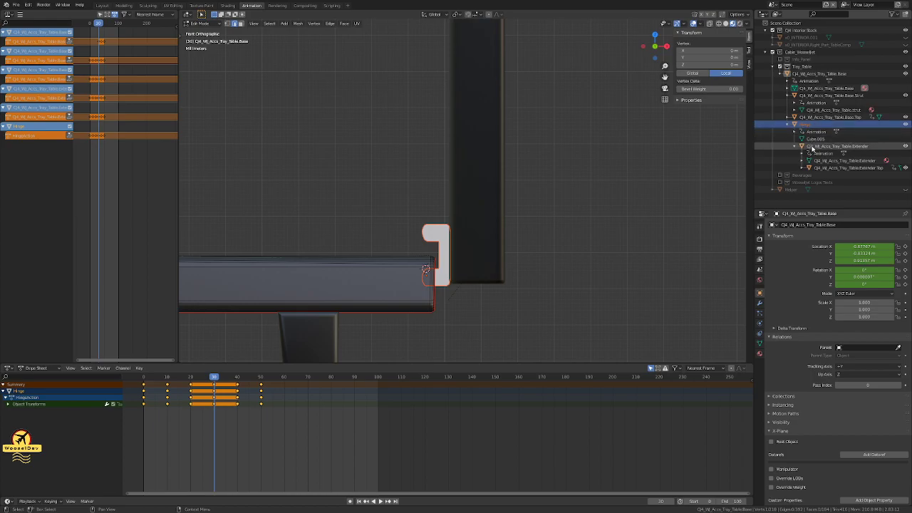
left_click(812, 147)
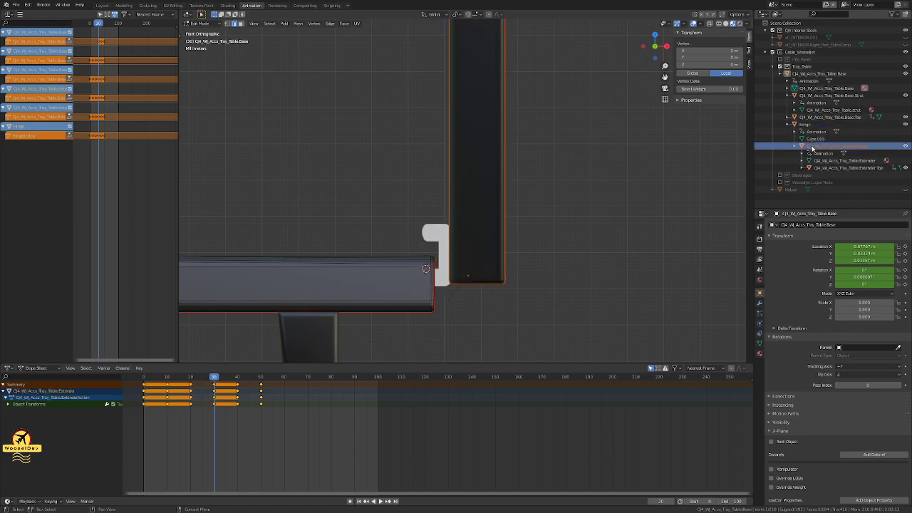
left_click(811, 95)
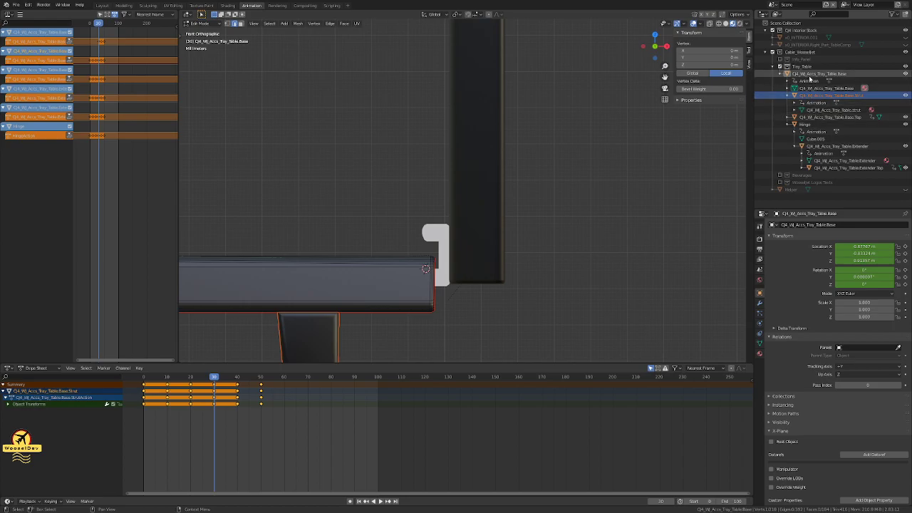
left_click(811, 75)
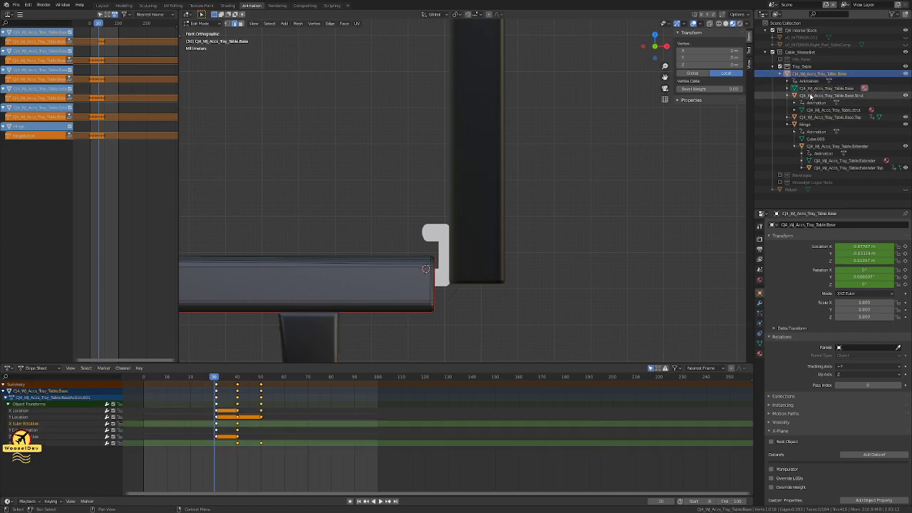
left_click(810, 96)
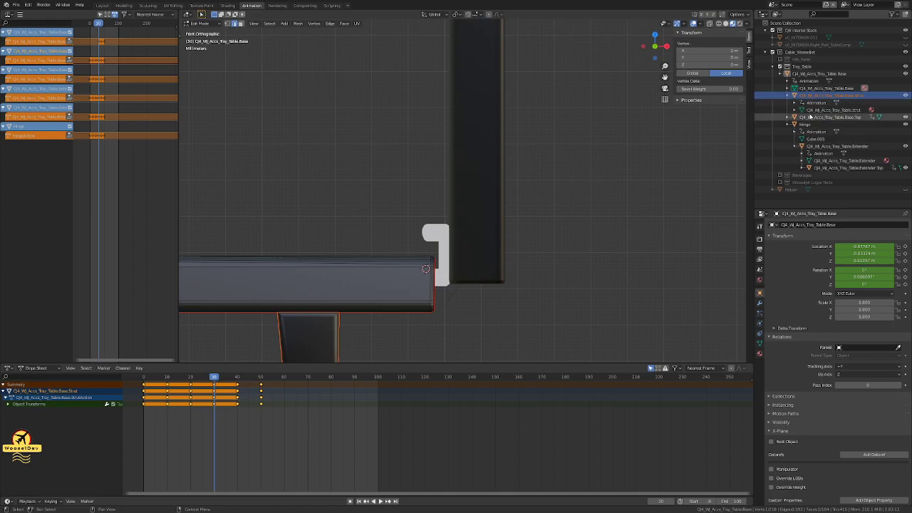
left_click(809, 125)
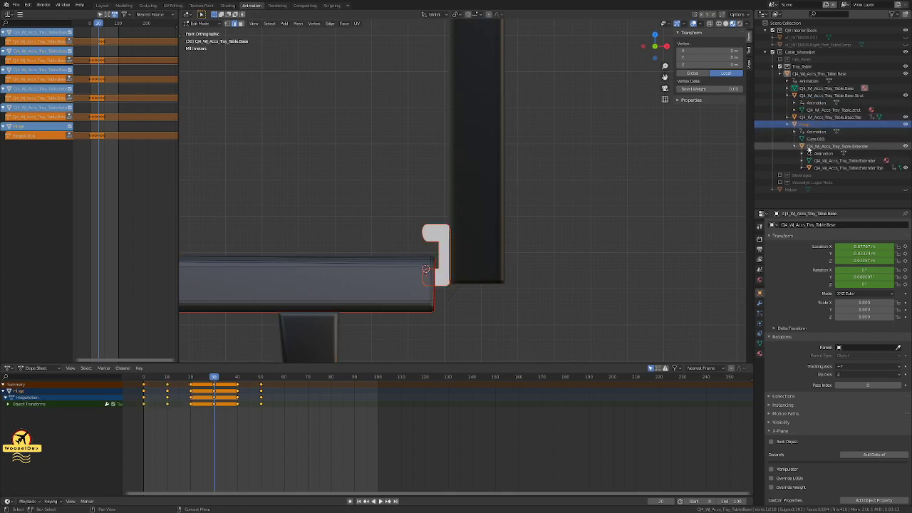
left_click(819, 146)
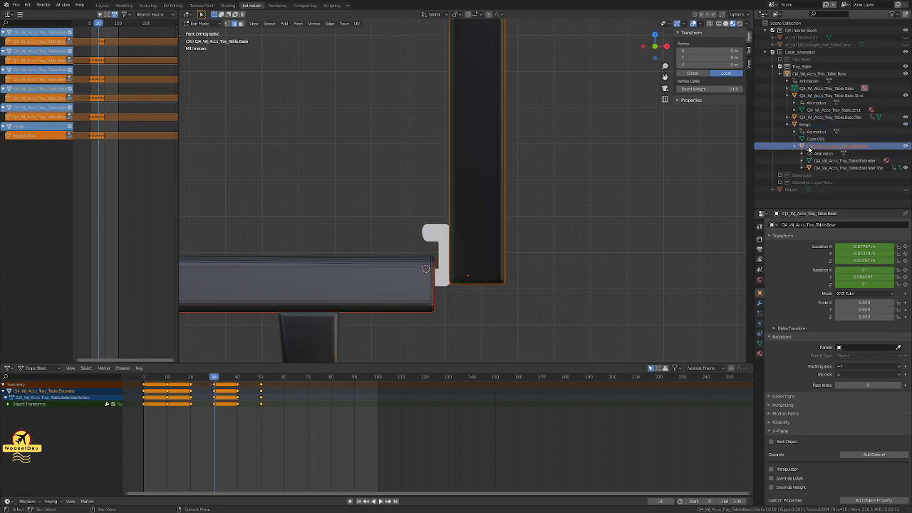
Step: Leave the base's mesh editing and snap the 3D cursor to the hinge's origin
key("Tab")
key("alt+a")
left_click(438, 234)
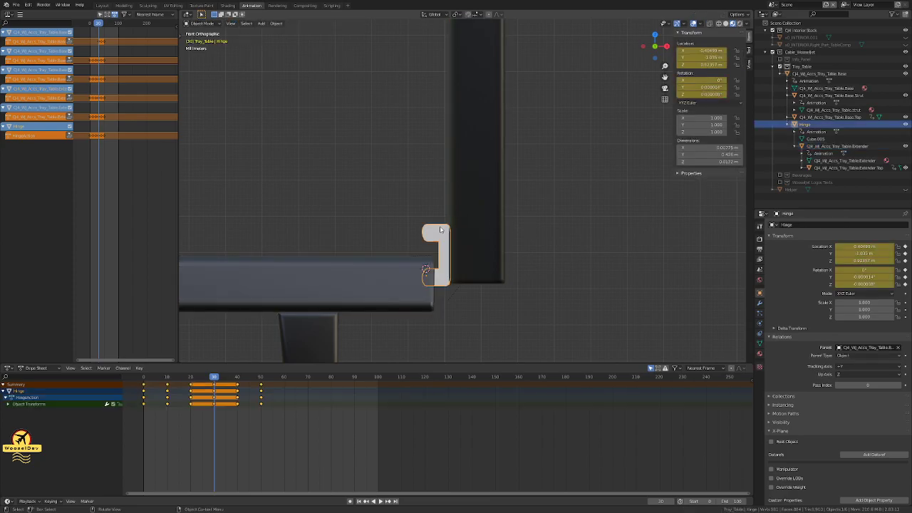
key("shift+s")
left_click(475, 263)
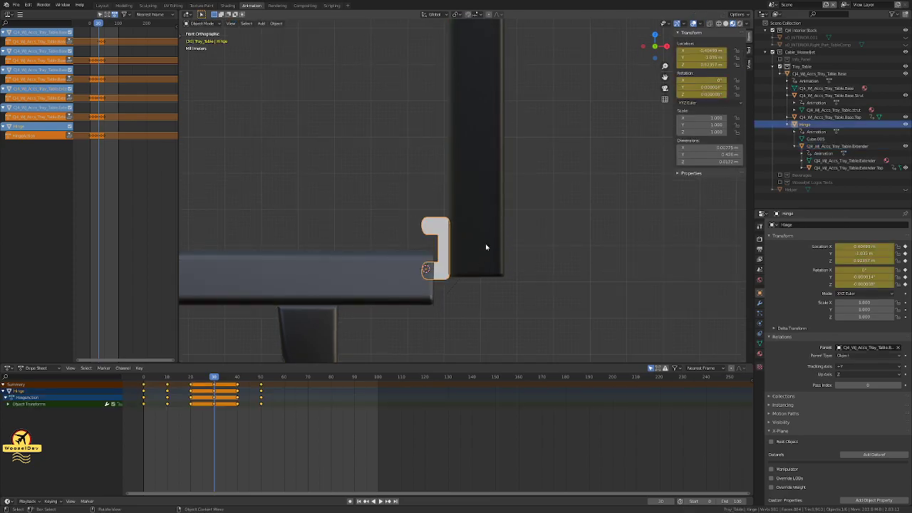
Step: Snap the 3D cursor to a face of the hinge's upper knuckle and return to Object Mode
key("Tab")
key("a")
key("shift+s")
left_click(504, 269)
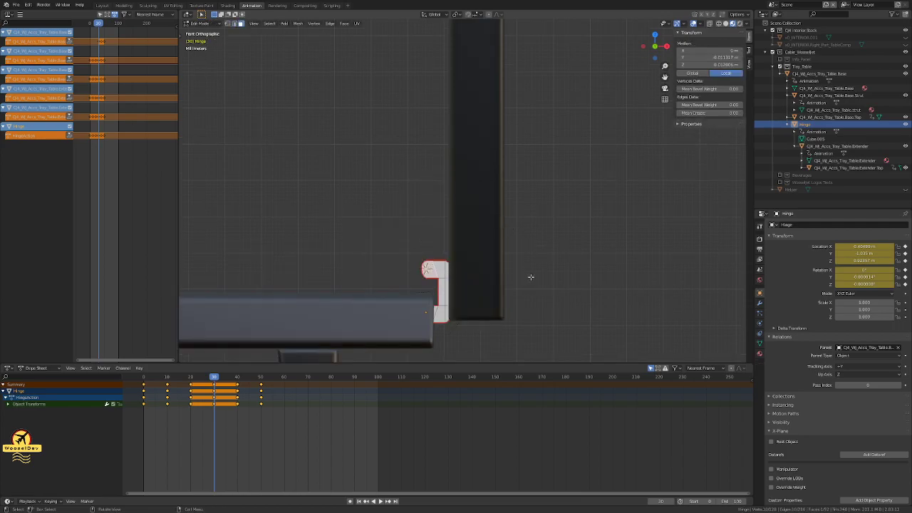
key("alt+a")
key("Tab")
Step: Snap the extender to the 3D cursor on the hinge's upper knuckle at frame 30
left_click(490, 253)
key("shift+s")
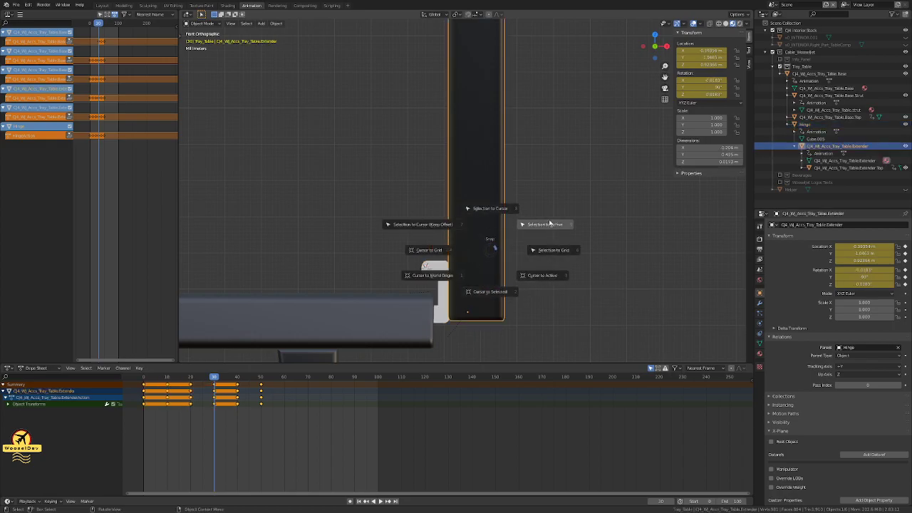
left_click(494, 214)
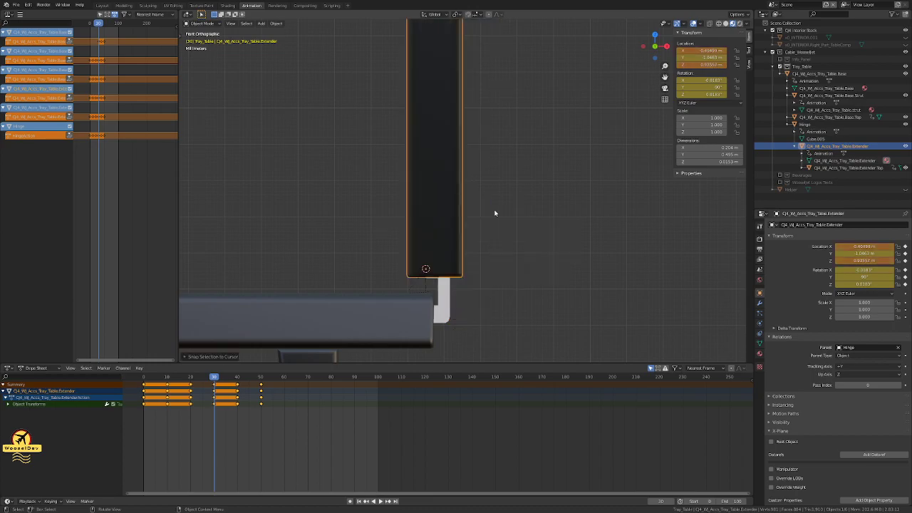
left_click(530, 250)
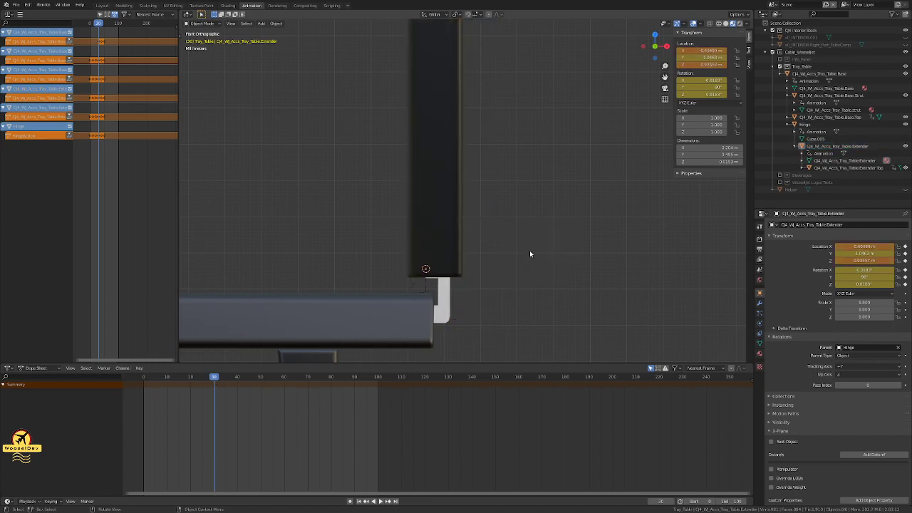
Step: Step back and forth through frames 27 to 31 to check the extender's position against the hinge
key("Right")
key("Left")
key("Left")
key("Left")
key("Left")
key("Right")
key("Right")
key("Right")
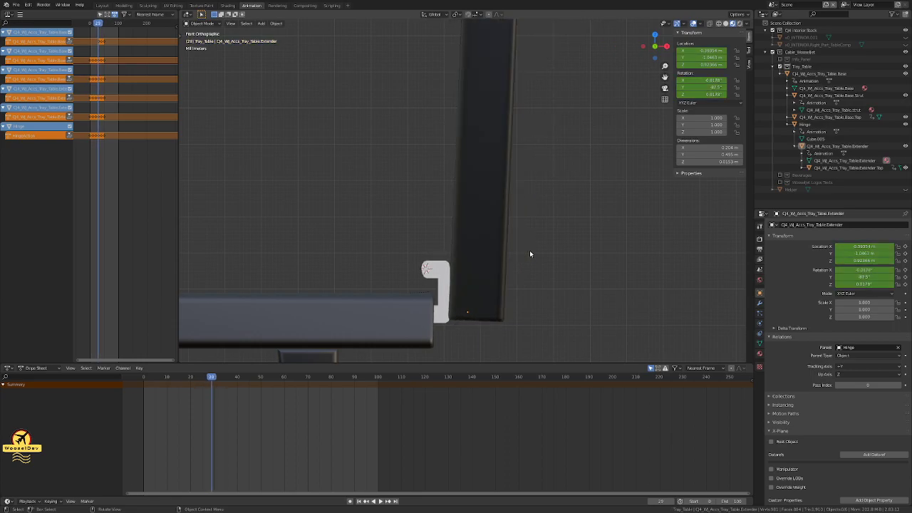
Step: Snap the extender to the 3D cursor again at frame 30 and inspect its fit on the hinge
left_click(485, 244)
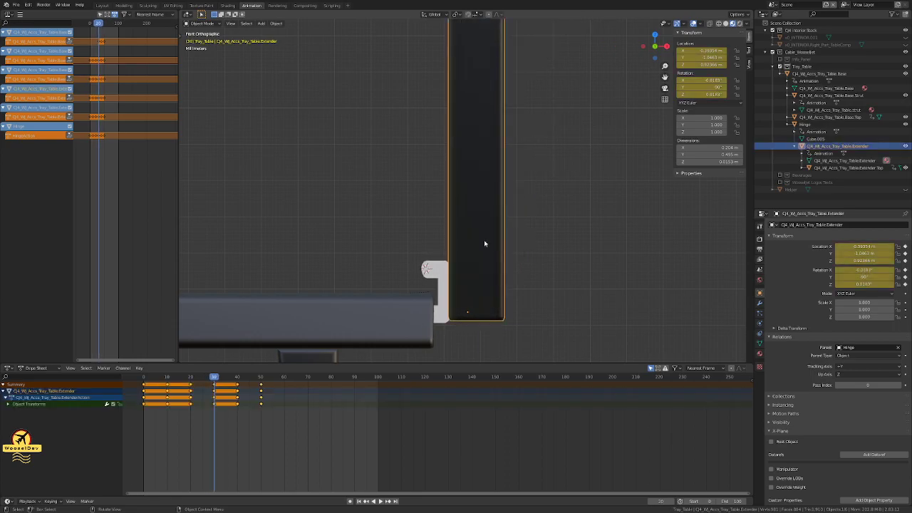
key("shift+s")
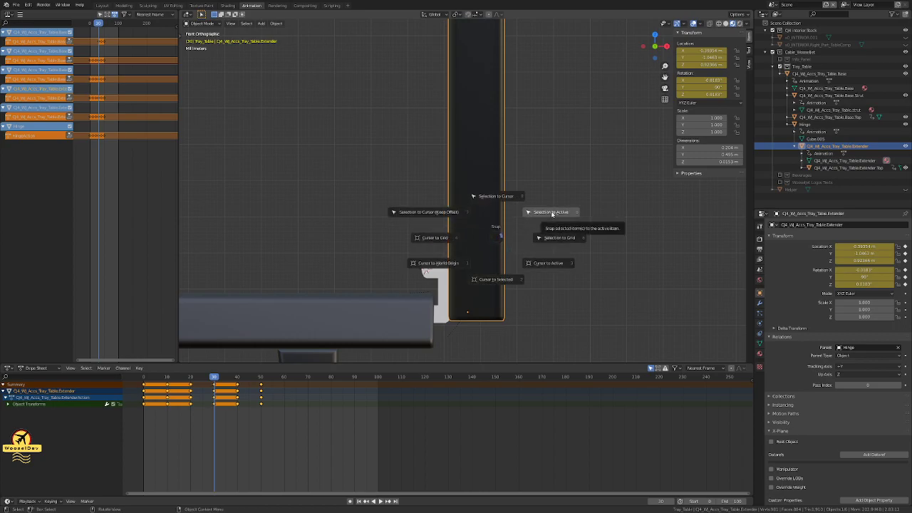
left_click(497, 197)
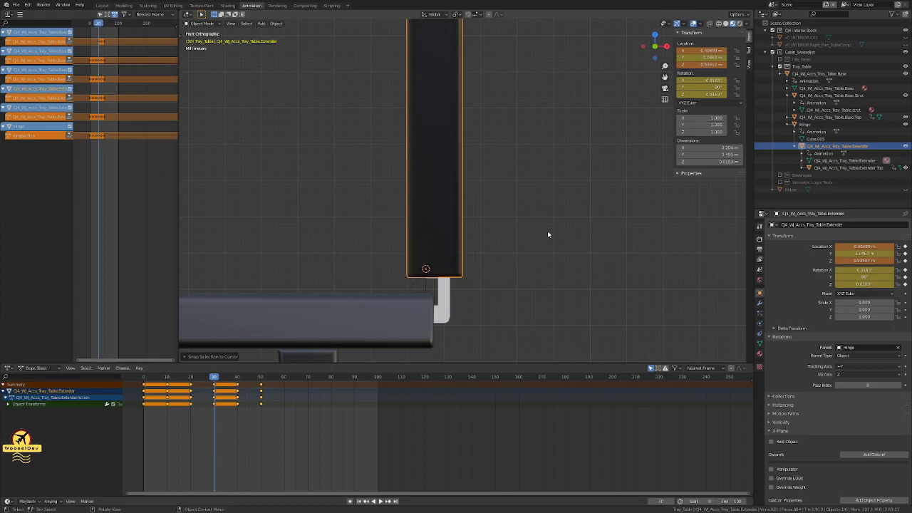
left_click(531, 235)
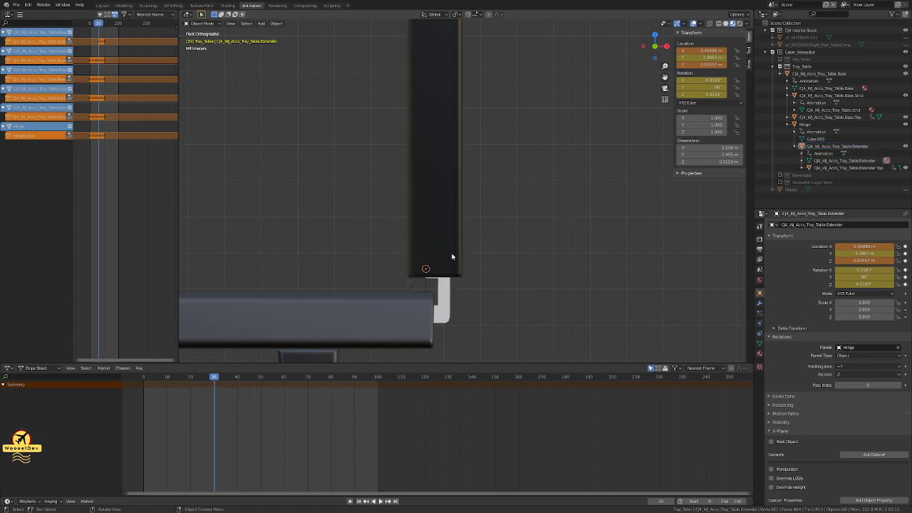
scroll(442, 269, "down", 10)
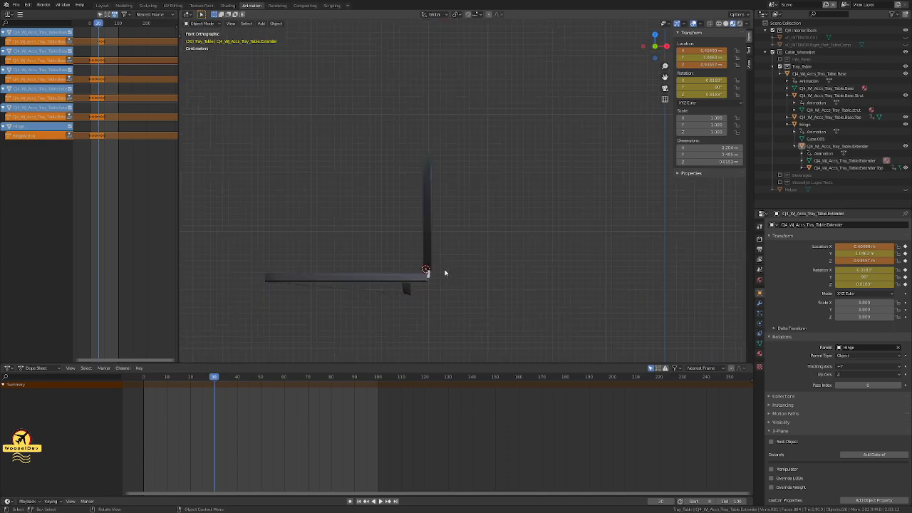
scroll(445, 273, "up", 8)
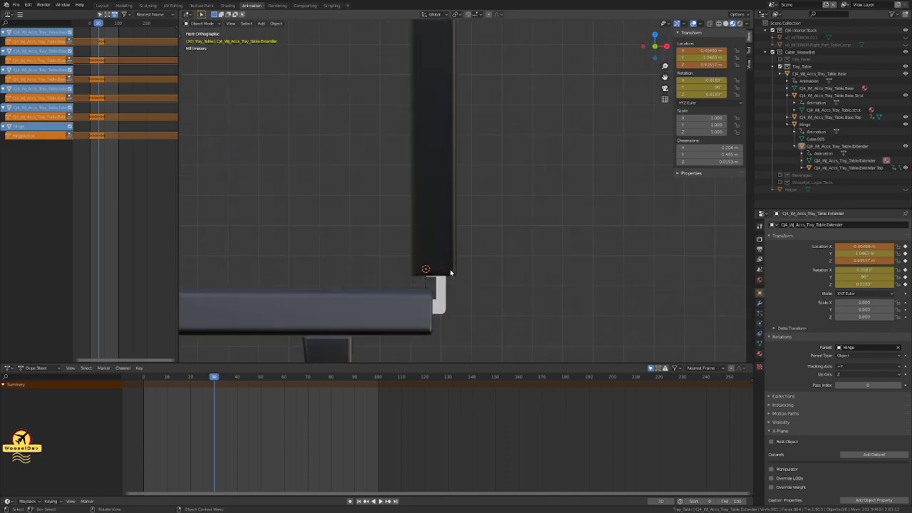
middle_click_drag(476, 264, 472, 138, "shift")
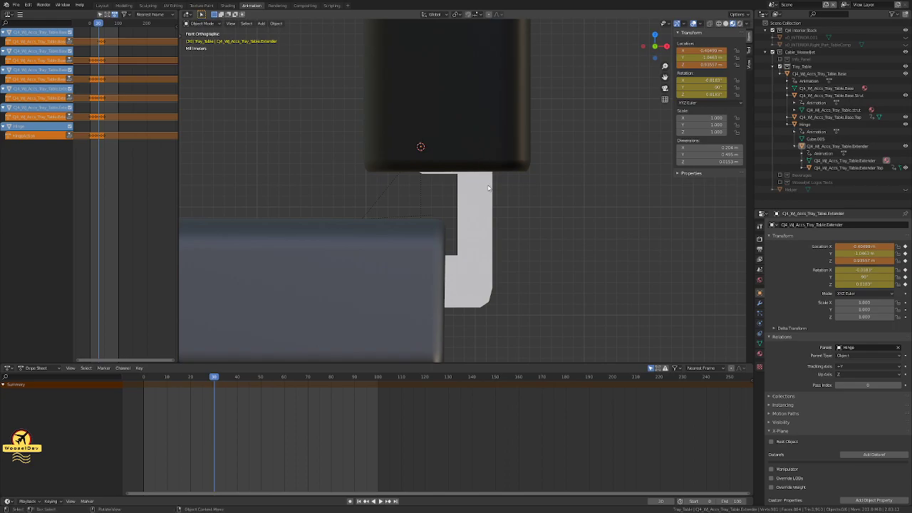
Step: Lower the extender about 0.5 mm along global Z and rotate it by -90° to fold it over the base
left_click(488, 188)
left_click(504, 135)
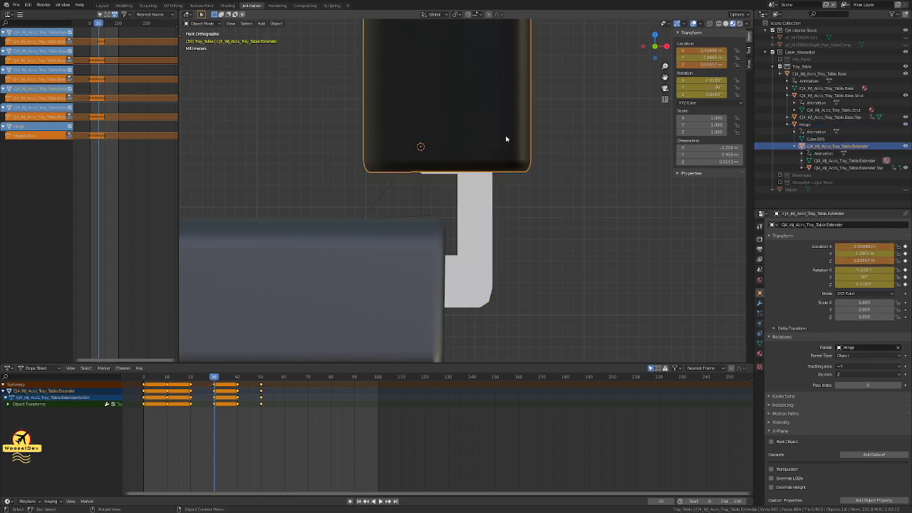
type("r-90")
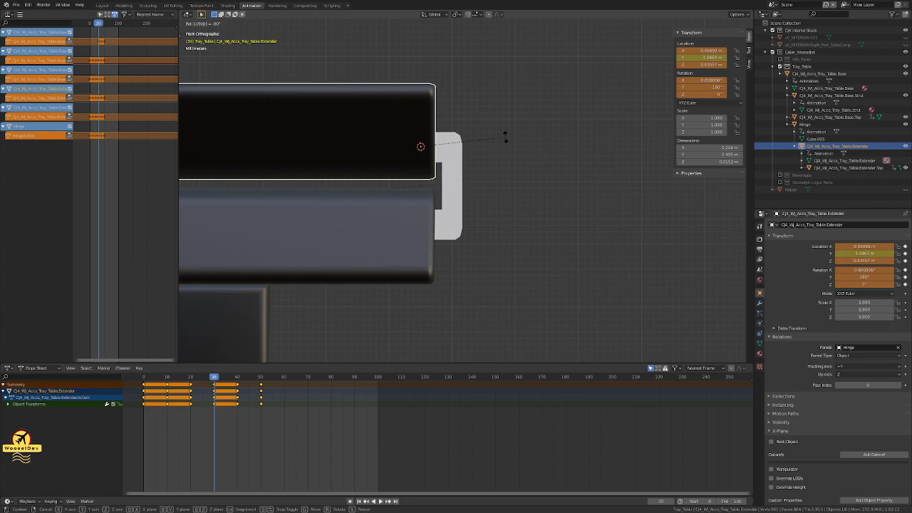
key("Escape")
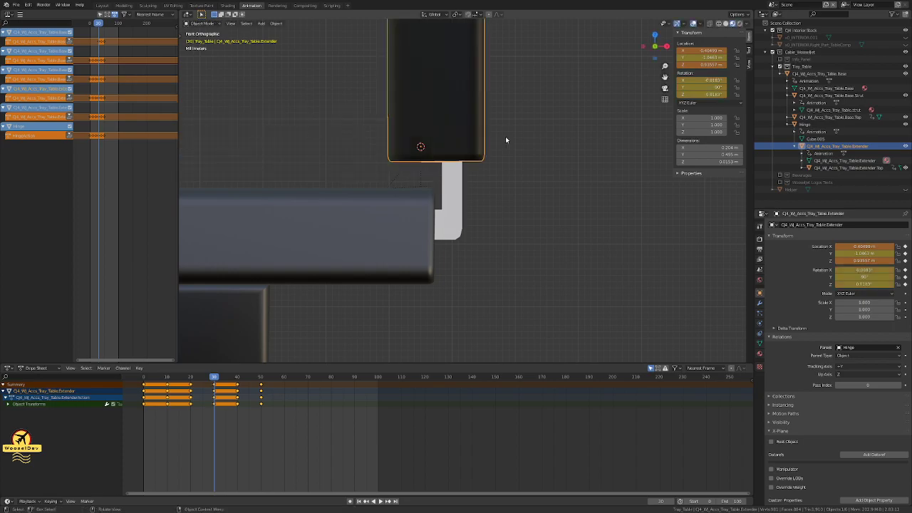
key("g")
key("z")
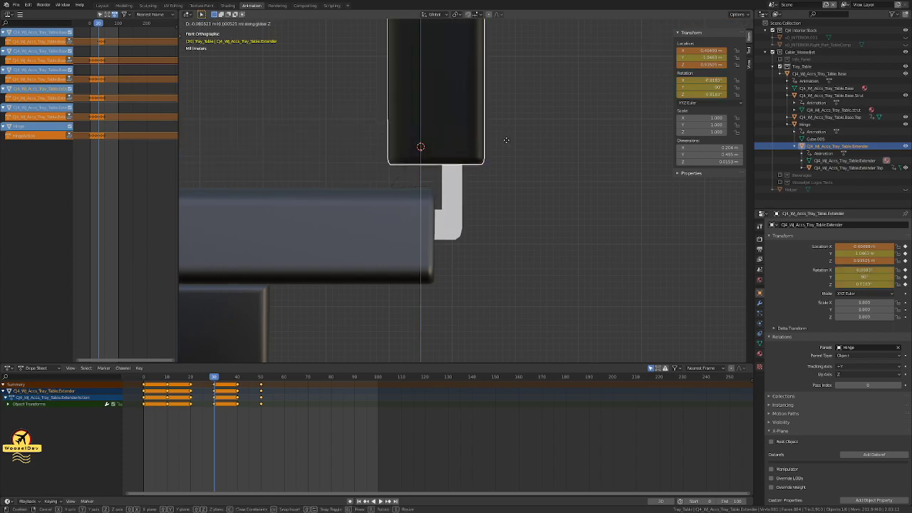
left_click(506, 139)
type("r-9")
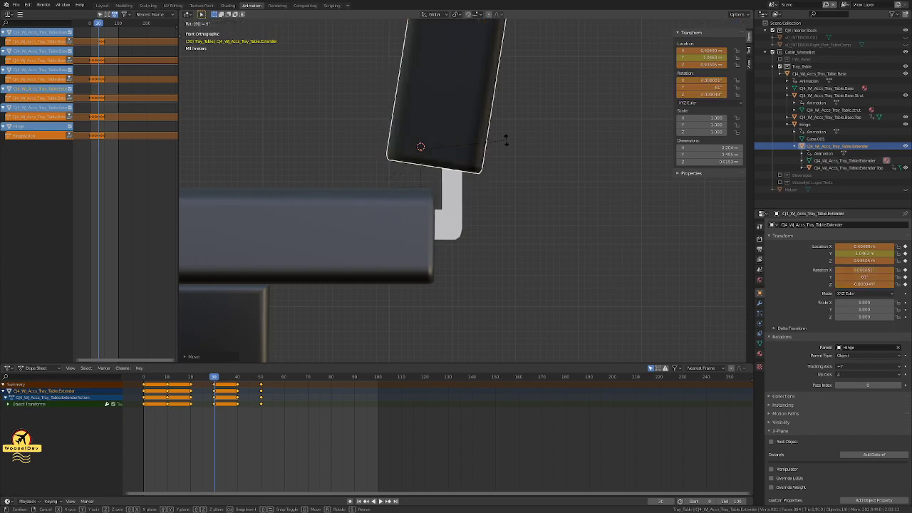
type("0")
key("Return")
Step: Switch to wireframe shading and lower the folded extender slightly along global Z towards the base's upper surface
scroll(353, 174, "down", 5)
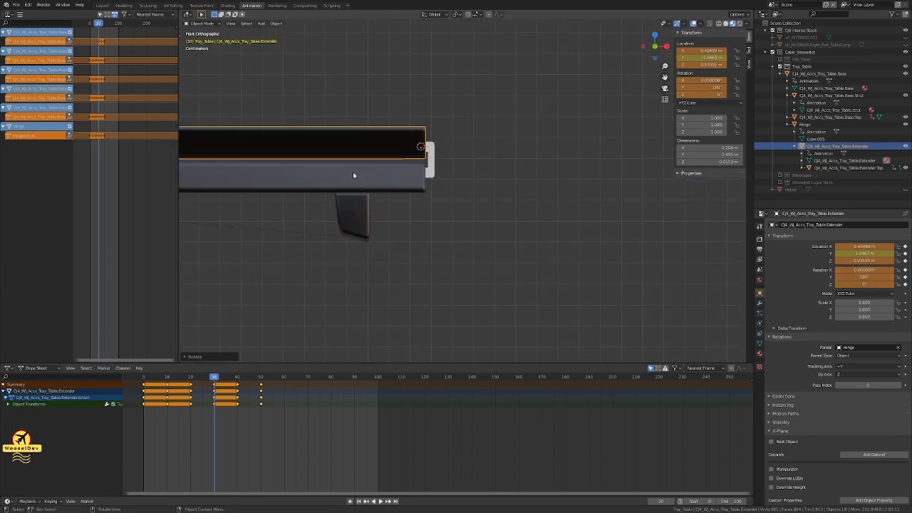
scroll(352, 174, "down", 4)
middle_click_drag(235, 136, 365, 173, "shift")
scroll(350, 193, "up", 6)
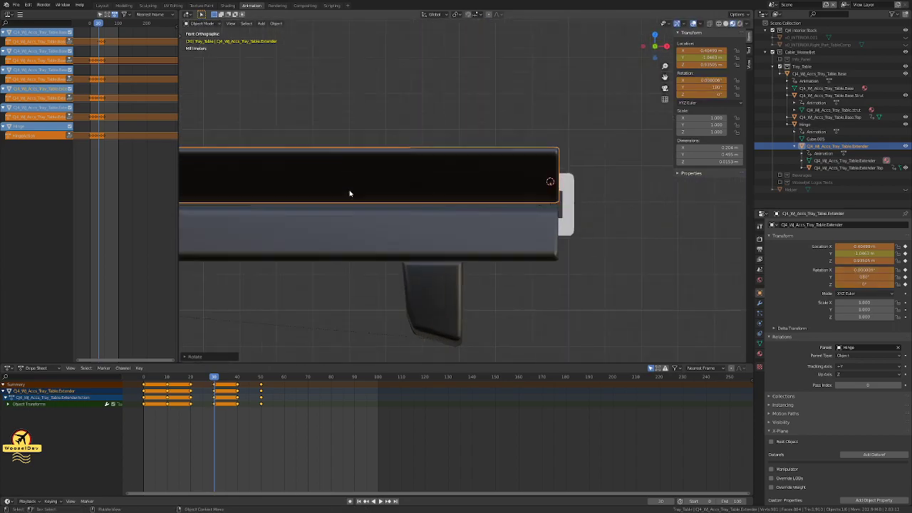
scroll(468, 252, "up", 2)
scroll(460, 250, "down", 7)
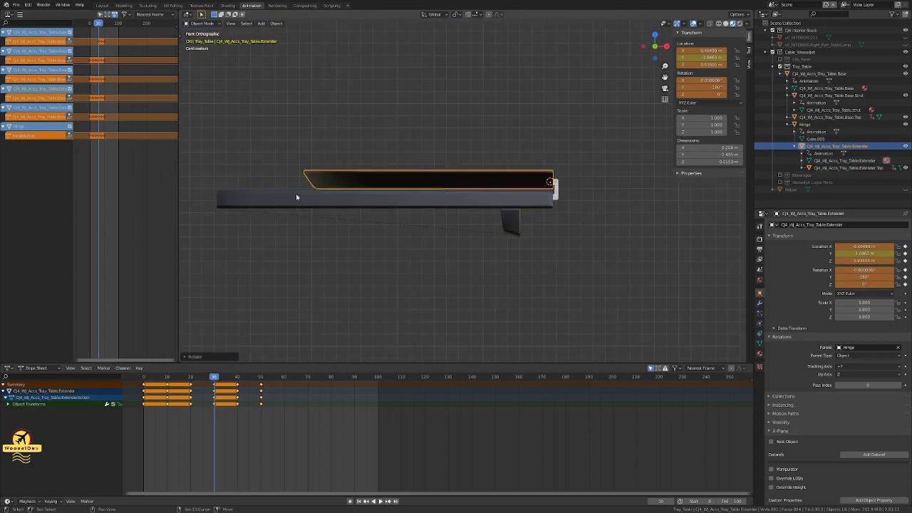
scroll(306, 191, "up", 6)
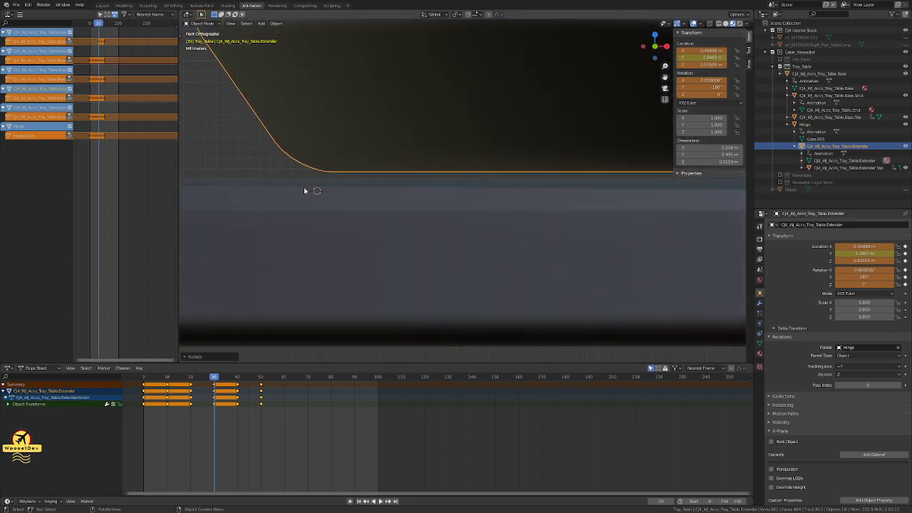
key("z")
left_click(261, 192)
scroll(361, 196, "down", 9)
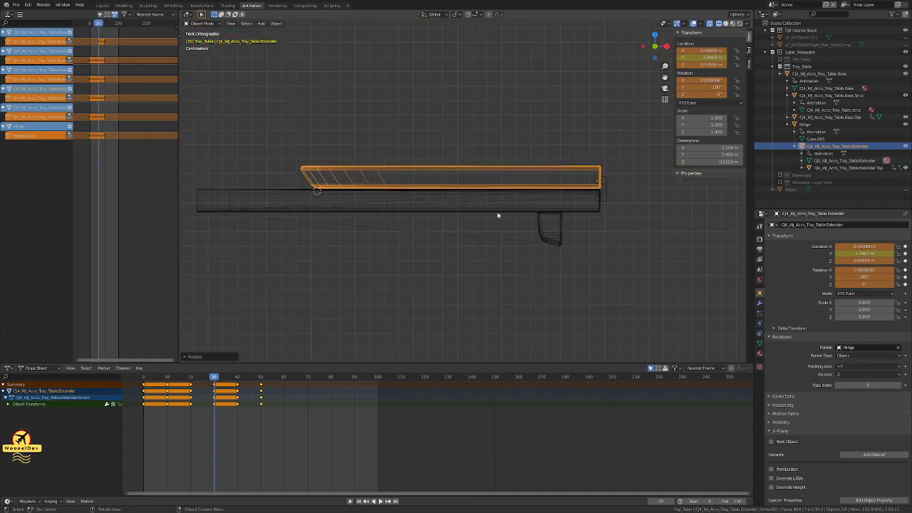
scroll(633, 182, "up", 5)
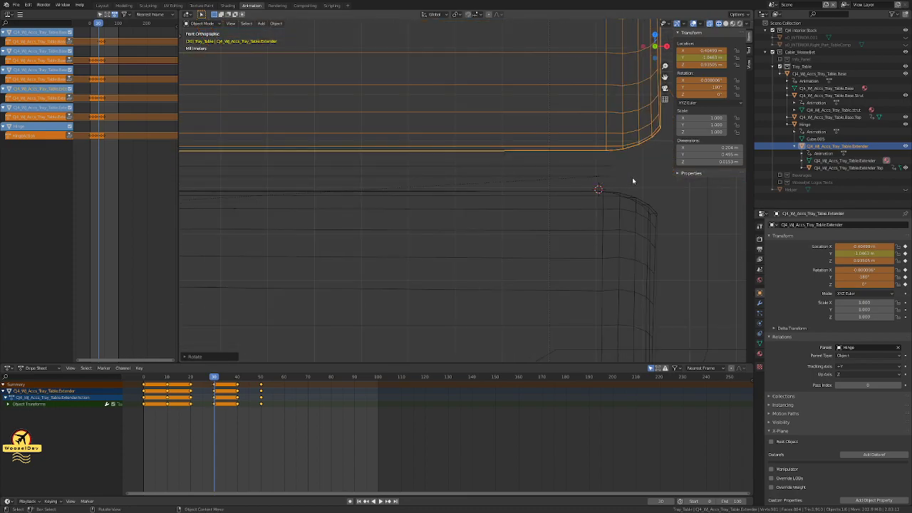
key("g")
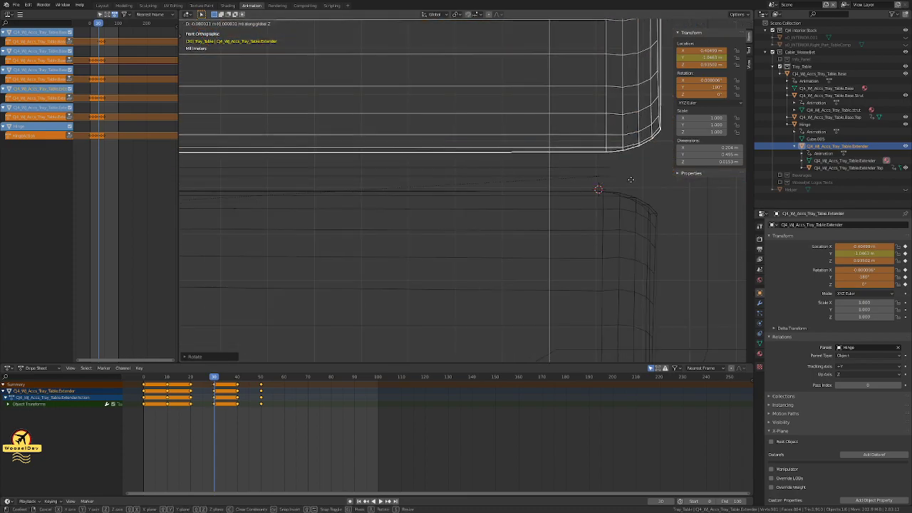
left_click(630, 179)
scroll(630, 180, "down", 6)
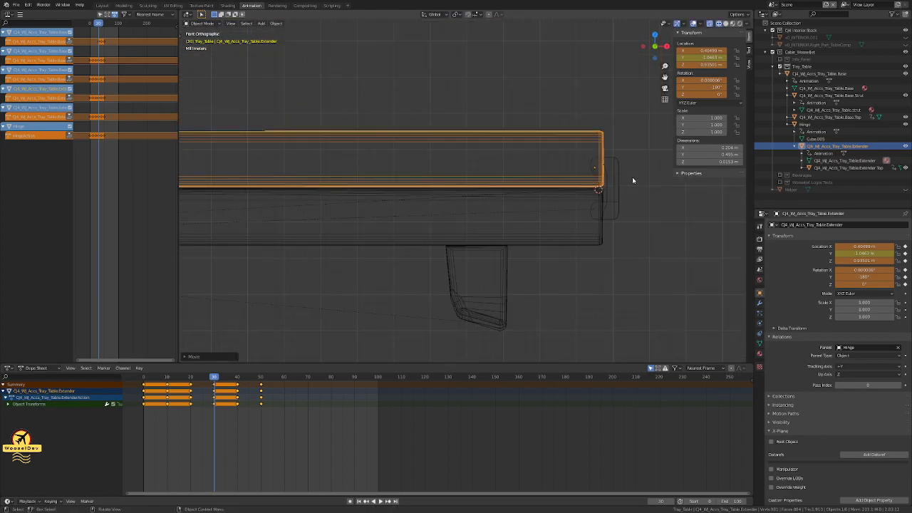
Step: Parent the extender to the hinge with Object (Keep Transform)
left_click(634, 175)
middle_click_drag(634, 179, 521, 177, "shift")
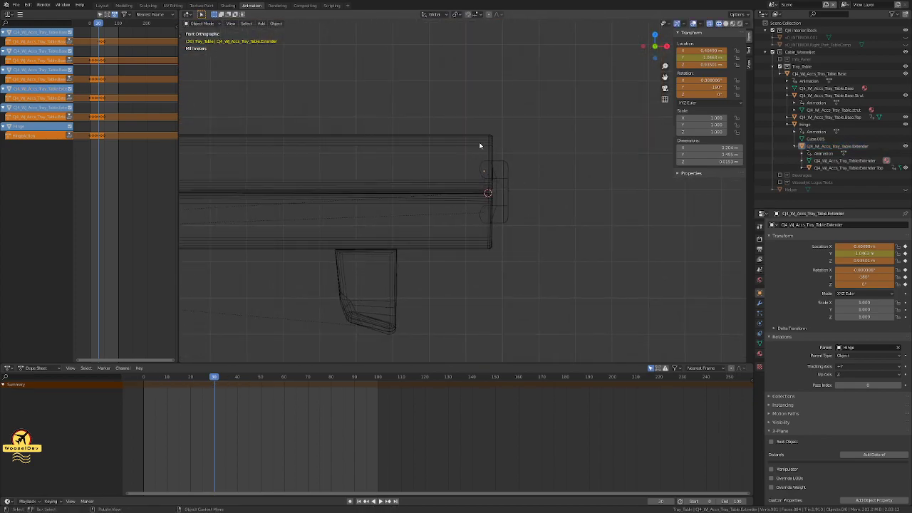
left_click(479, 146)
left_click(505, 163, "shift")
key("ctrl+p")
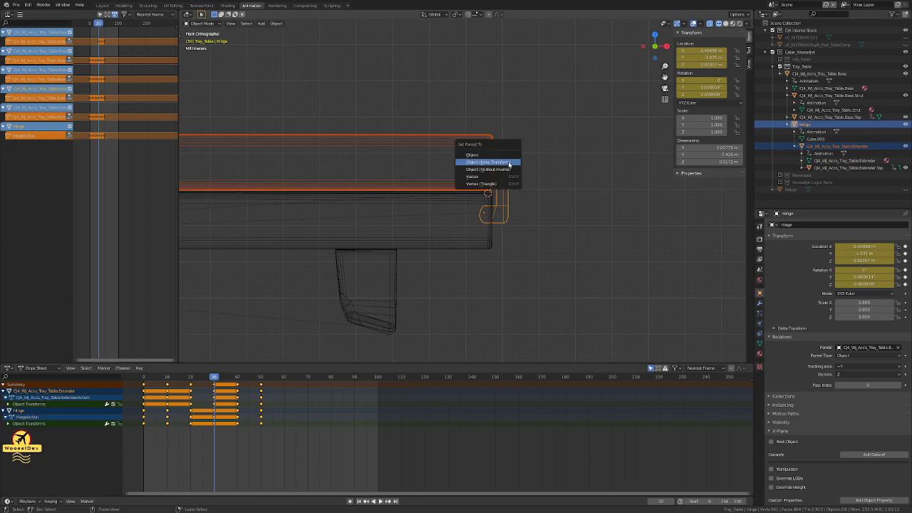
left_click(511, 163)
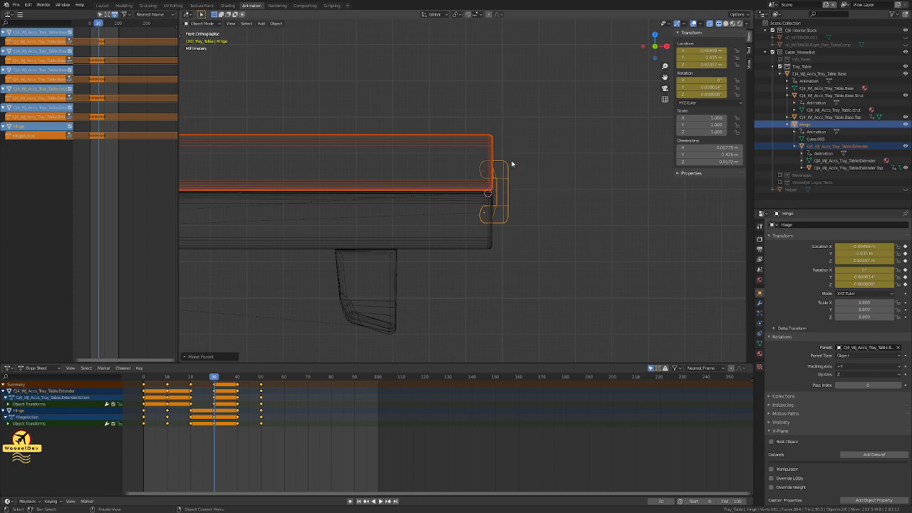
left_click(549, 152)
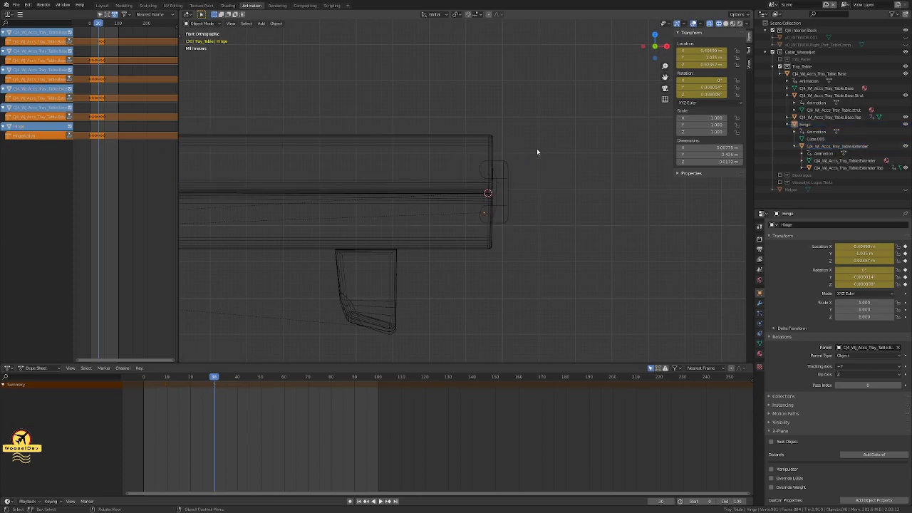
Step: Step through frames 20 to 32 to check the extender's folding motion around the hinge, ending at frame 30
key("Right")
key("Right")
key("Left")
key("Left")
key("Left")
key("Left")
key("Left")
key("Left")
key("Left")
key("Left")
key("Left")
key("Left")
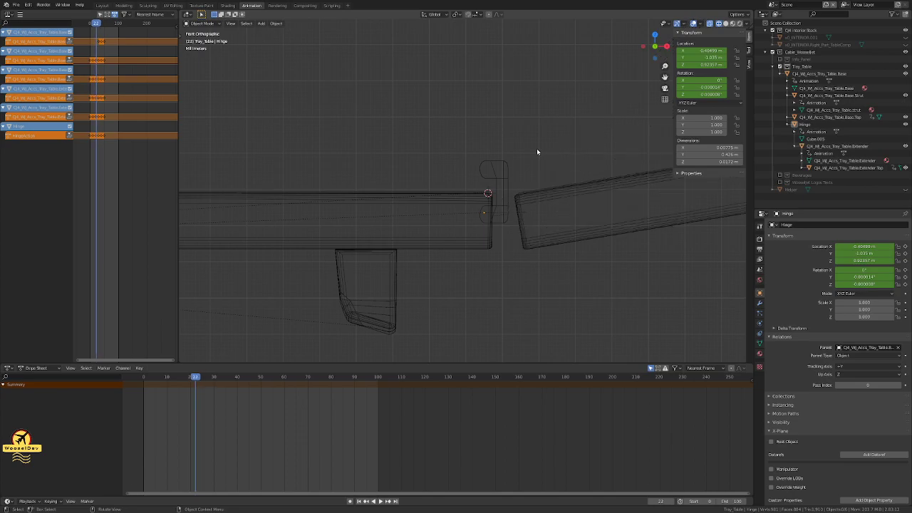
key("Left")
key("Left")
key("Right")
key("Right")
key("Right")
key("Right")
key("Right")
key("Right")
key("Right")
key("Right")
key("Right")
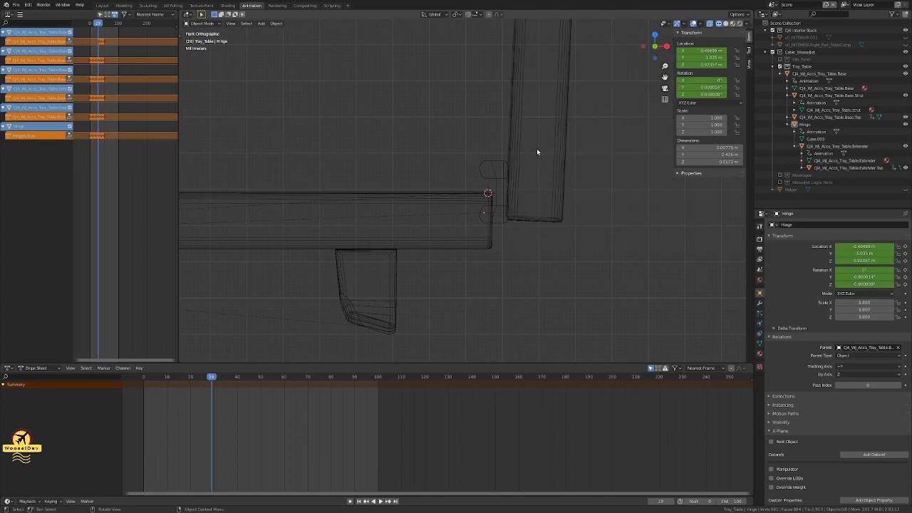
key("Right")
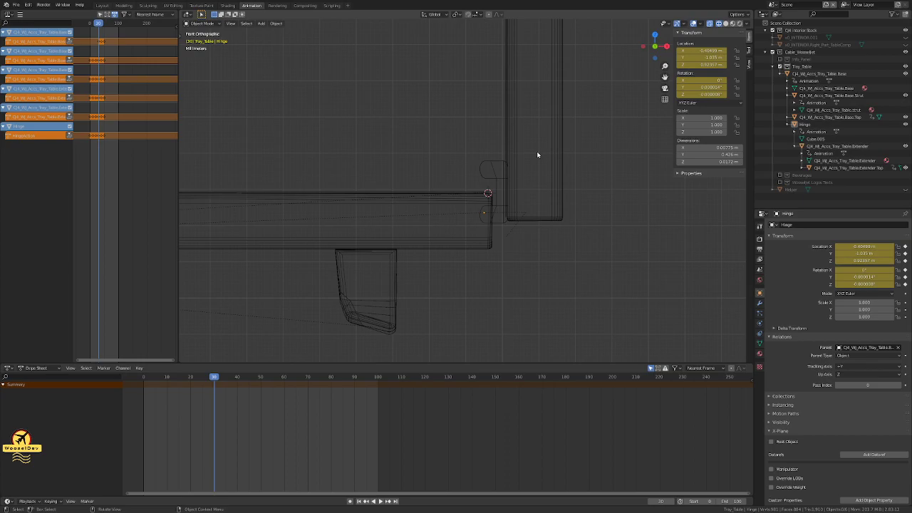
Step: Select the extender and switch the viewport to solid shading, framing the hinge area
left_click(515, 134)
key("z")
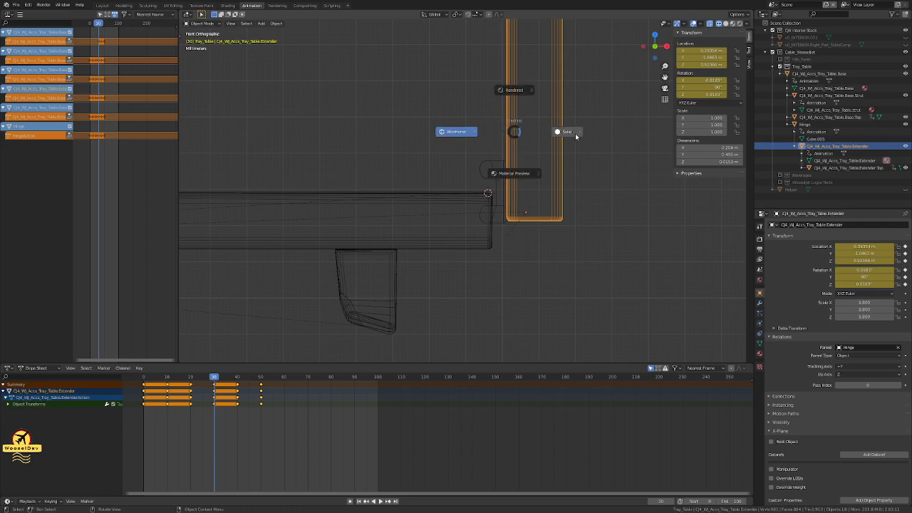
left_click(570, 131)
scroll(586, 142, "up", 1)
middle_click_drag(586, 143, 546, 193, "shift")
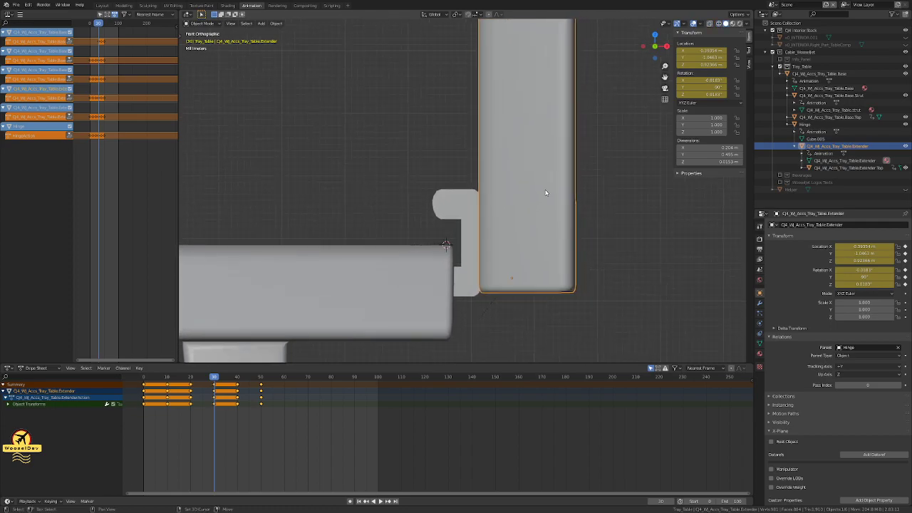
Step: Place the 3D cursor at the centre of the hinge's upper knuckle by snapping it to the knuckle's selected face
left_click(466, 196)
key("Tab")
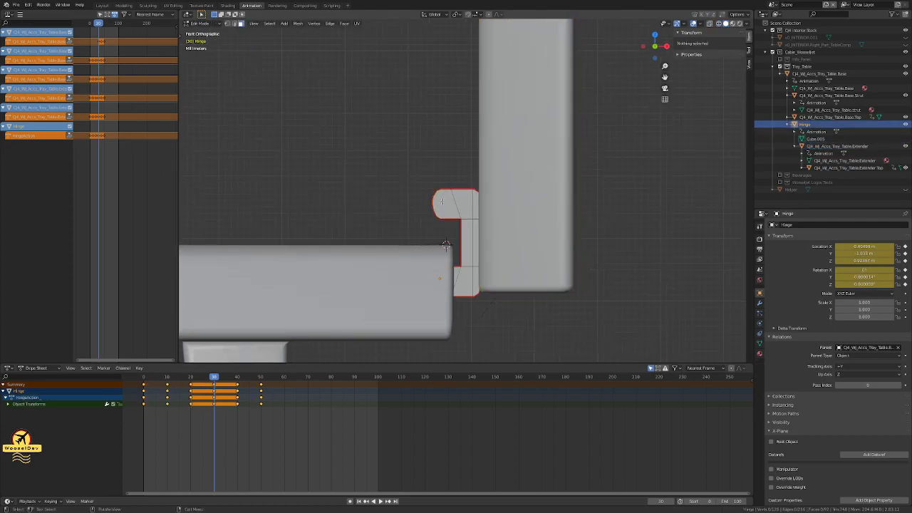
left_click(440, 204)
left_click(447, 242)
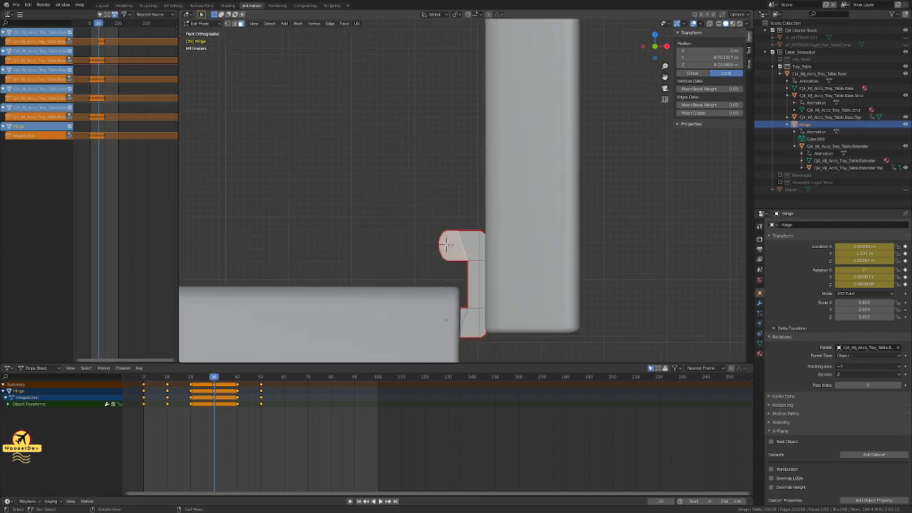
scroll(466, 236, "up", 1)
middle_click_drag(477, 229, 480, 186, "shift")
key("Tab")
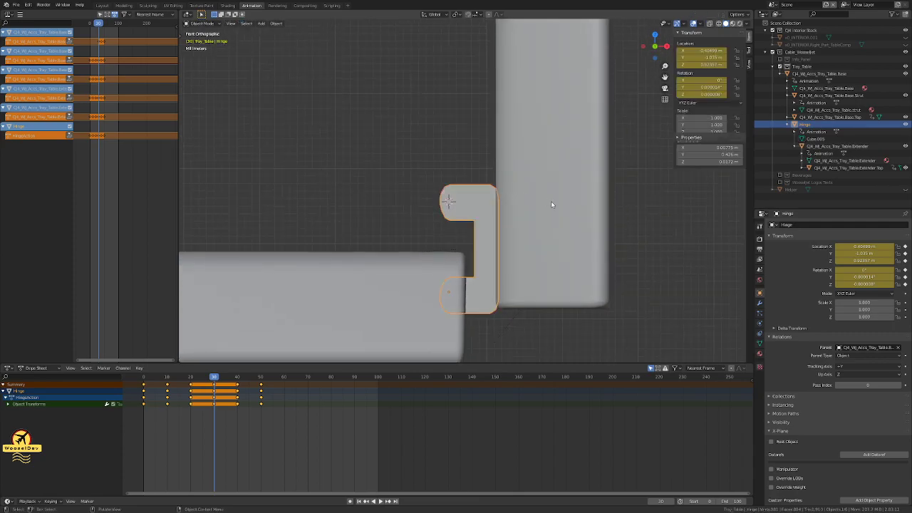
Step: Snap the upright extender to the 3D cursor at the hinge's upper knuckle
left_click(567, 200)
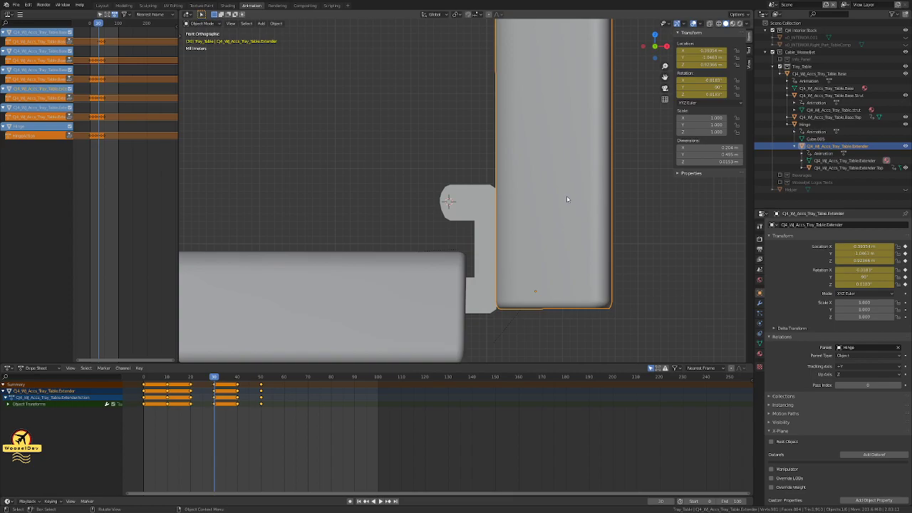
key("shift+s")
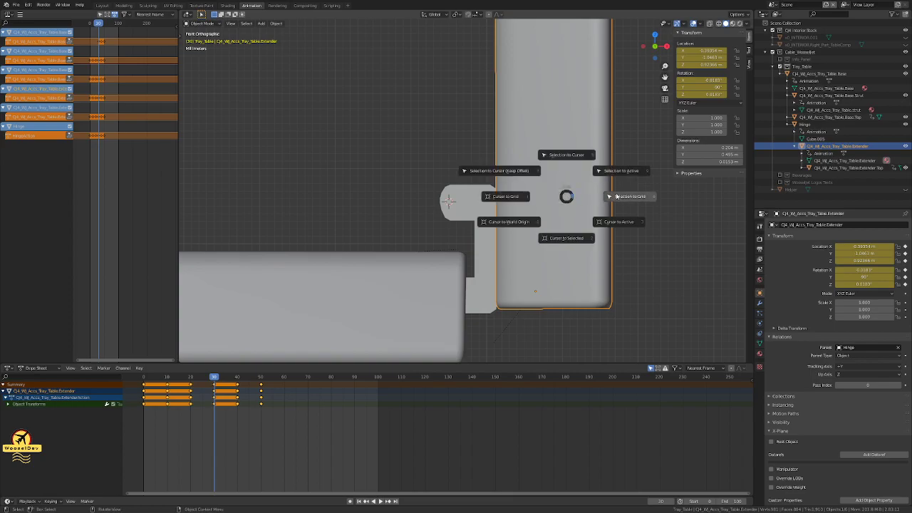
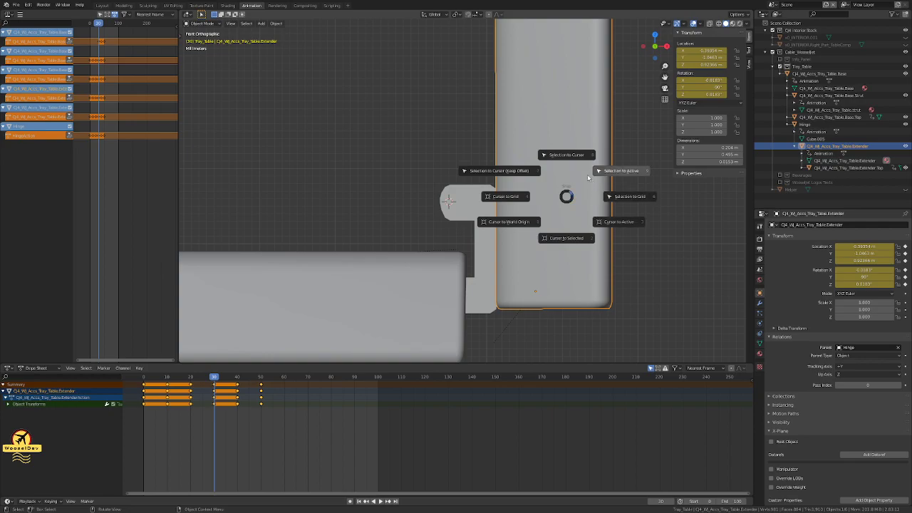
left_click(573, 159)
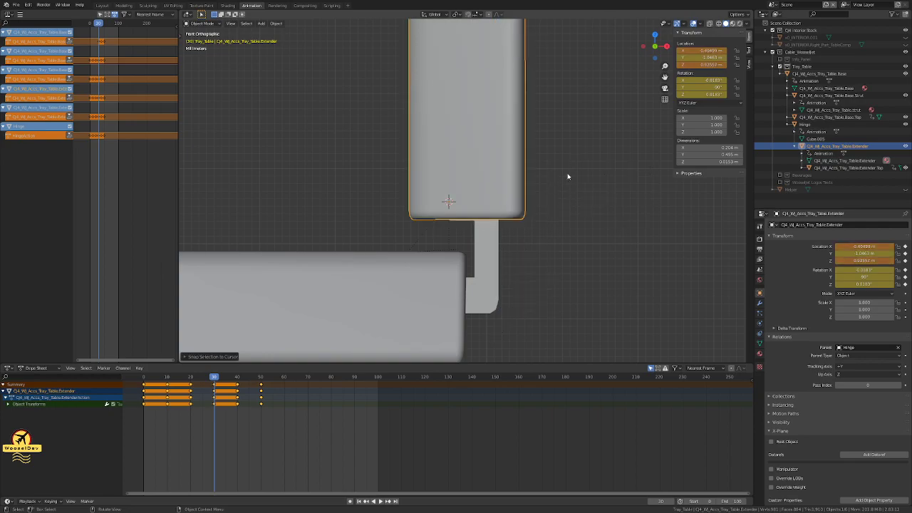
scroll(522, 180, "up", 3)
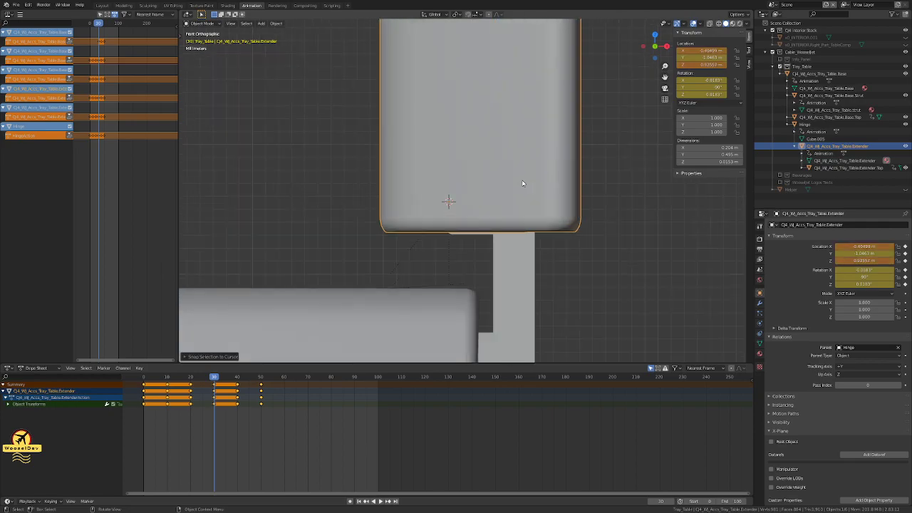
Step: Lower the upright extender slightly along global Z, fine-tuning its height over the hinge's upper knuckle
key("g")
key("z")
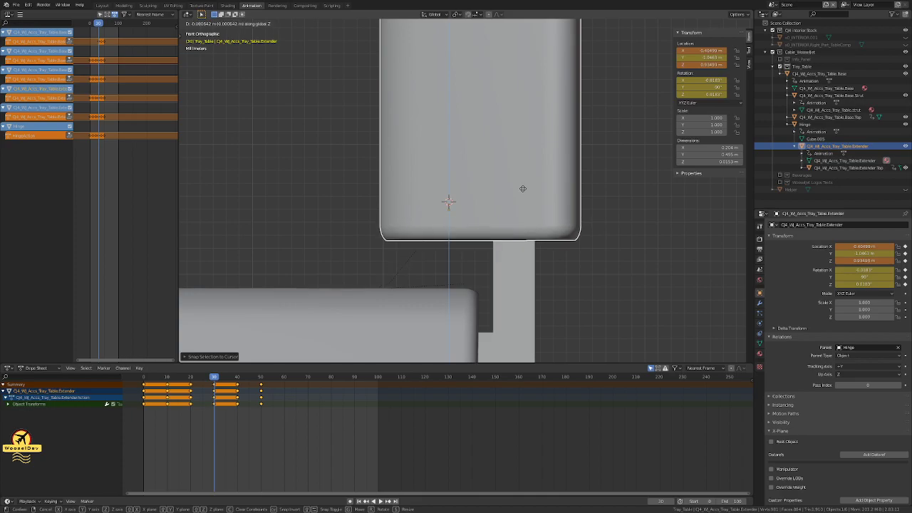
left_click(522, 189)
scroll(534, 192, "down", 2)
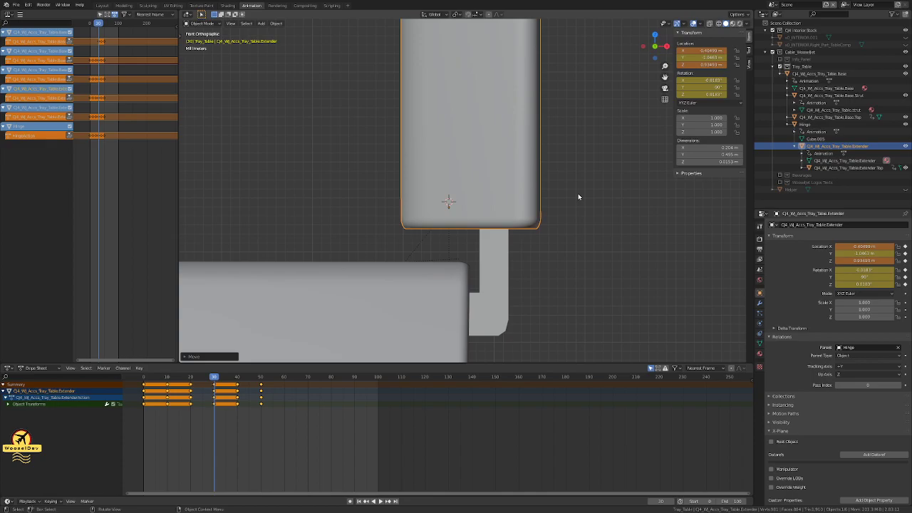
key("g")
key("z")
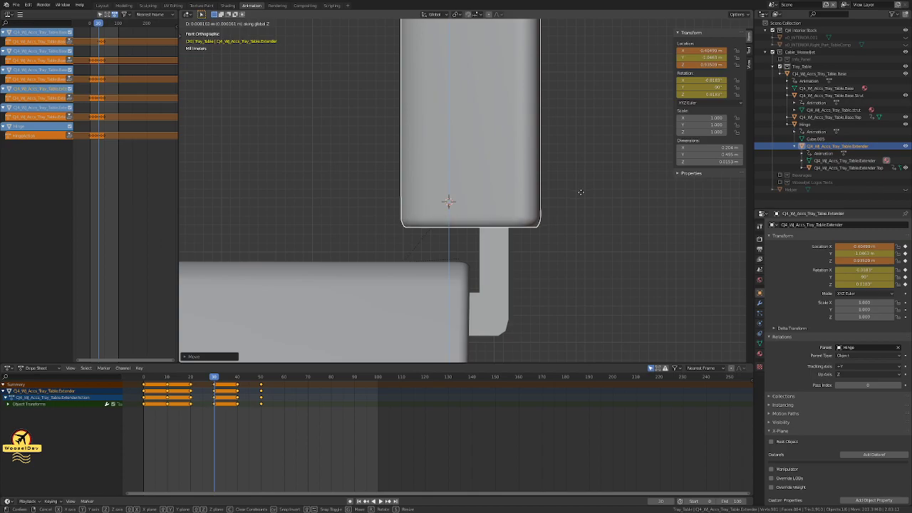
left_click(581, 191)
left_click(580, 225)
Step: Set the extender's origin to the 3D cursor at the hinge's upper knuckle
left_click(503, 240)
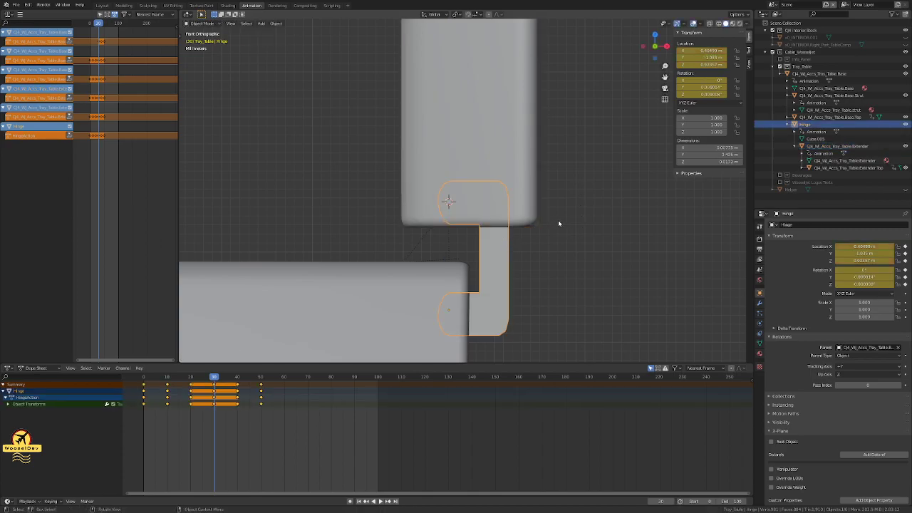
left_click(515, 145)
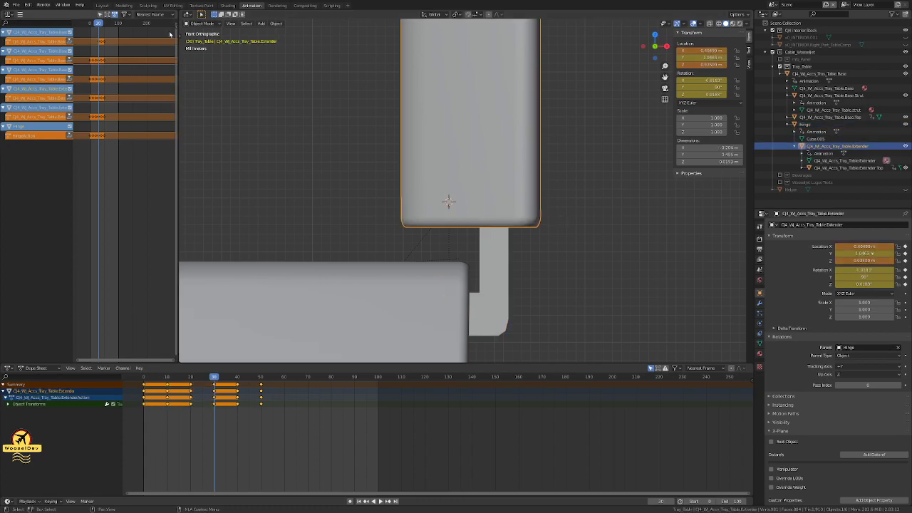
left_click(276, 24)
mouse_move(302, 40)
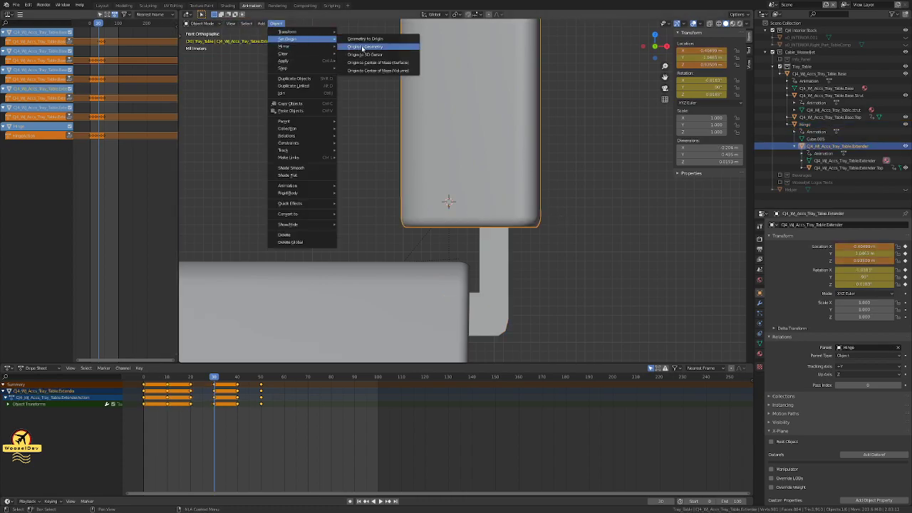
left_click(370, 57)
left_click(571, 168)
left_click(535, 164)
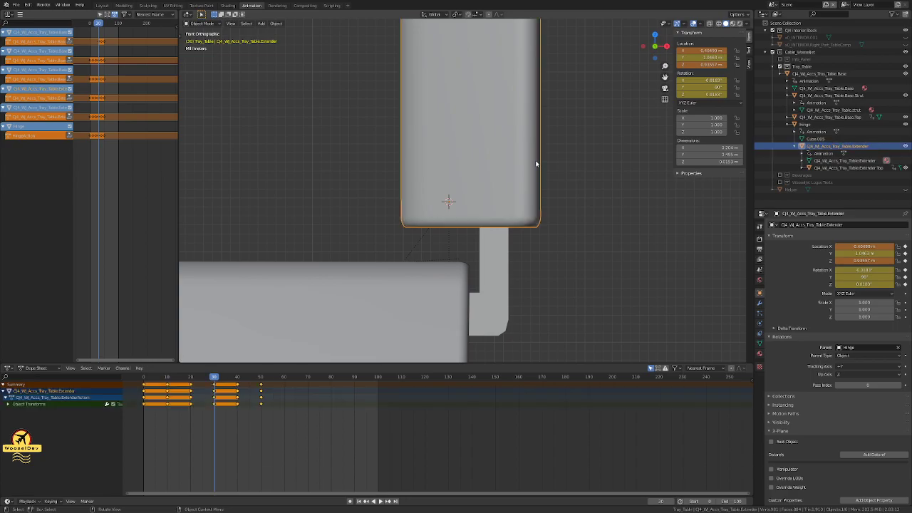
Step: Rotate the extender by -90° in front view to fold it over the base, and inspect its fit along the base
type("r90-")
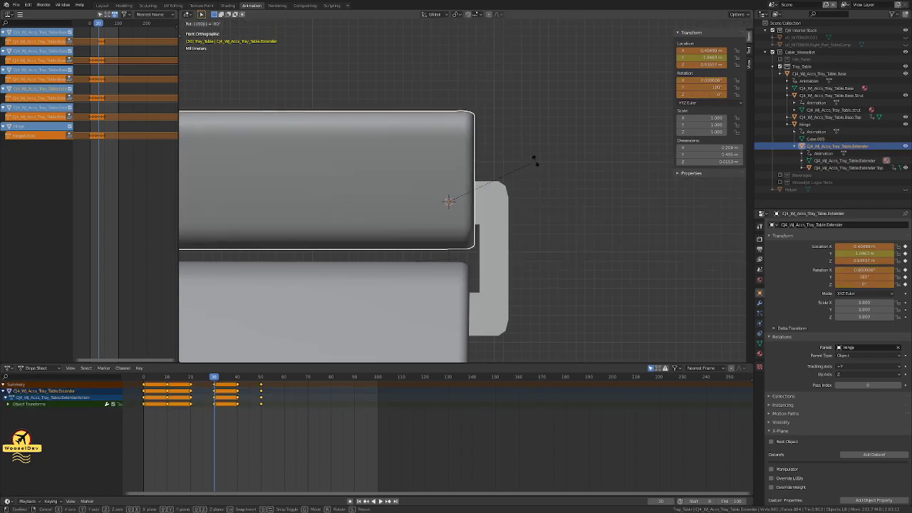
key("Return")
key("KP_1")
scroll(434, 194, "down", 2)
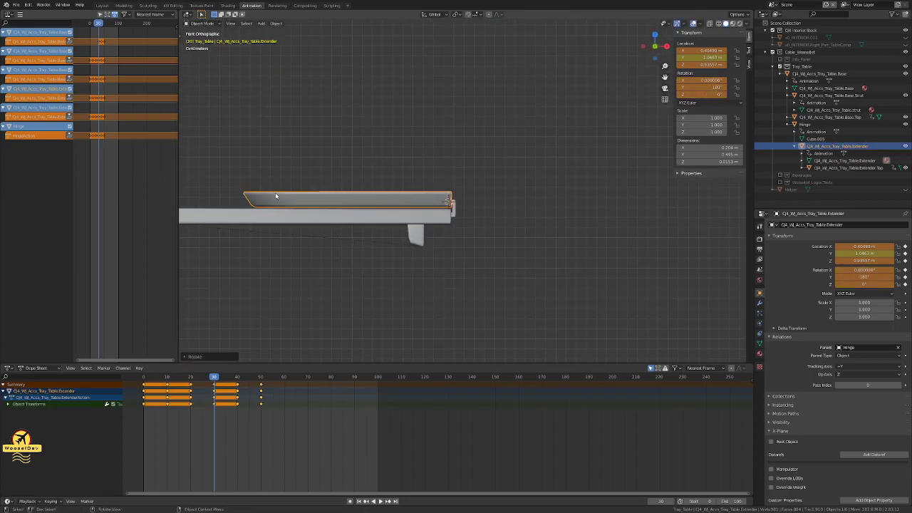
scroll(249, 212, "up", 5)
scroll(249, 212, "down", 3)
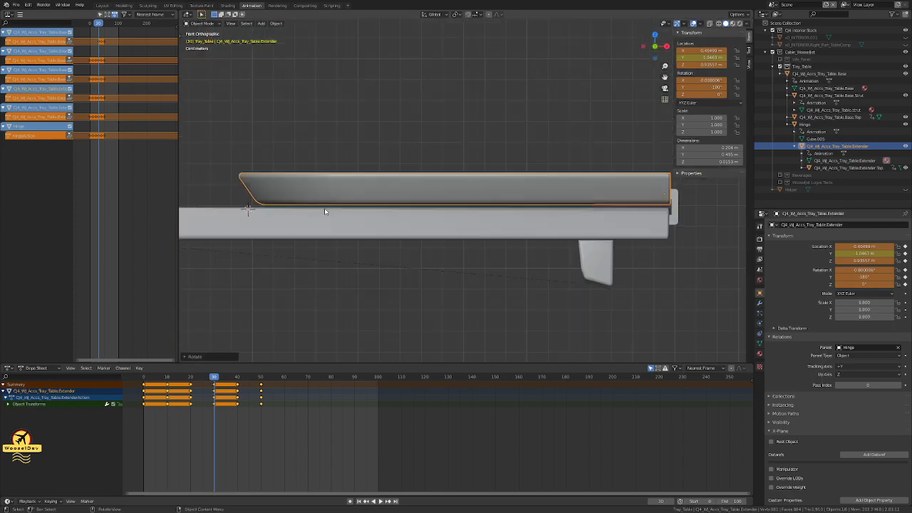
scroll(620, 210, "up", 6)
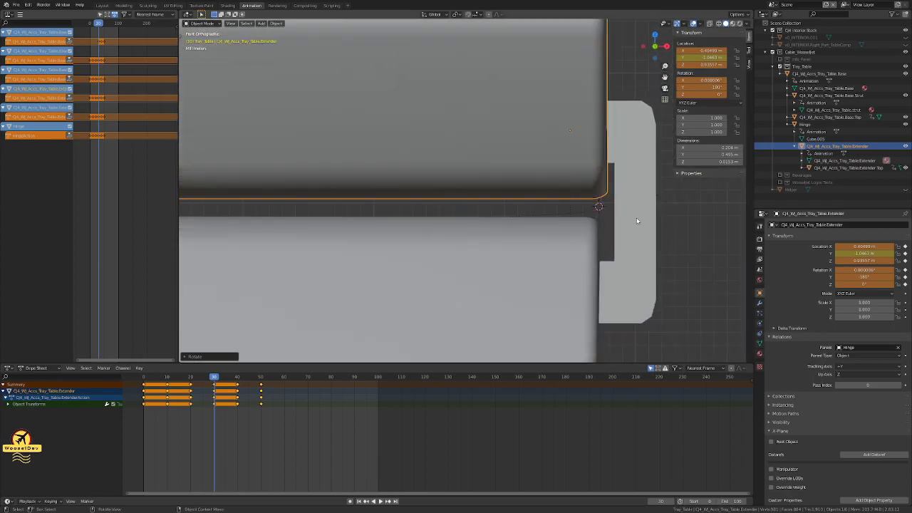
scroll(636, 218, "down", 3)
scroll(530, 204, "up", 2)
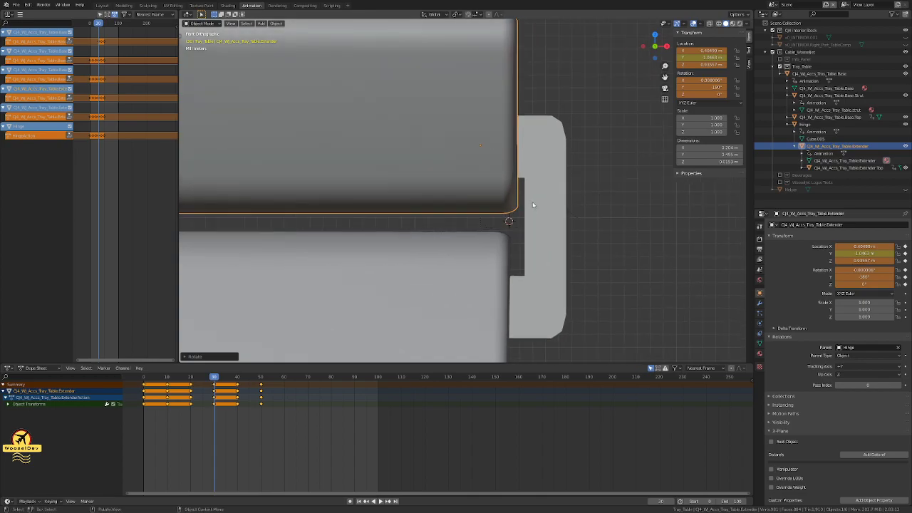
Step: Align the folded extender's hinge-side end with the base's end along global X, using wireframe shading to refine it
key("g")
key("x")
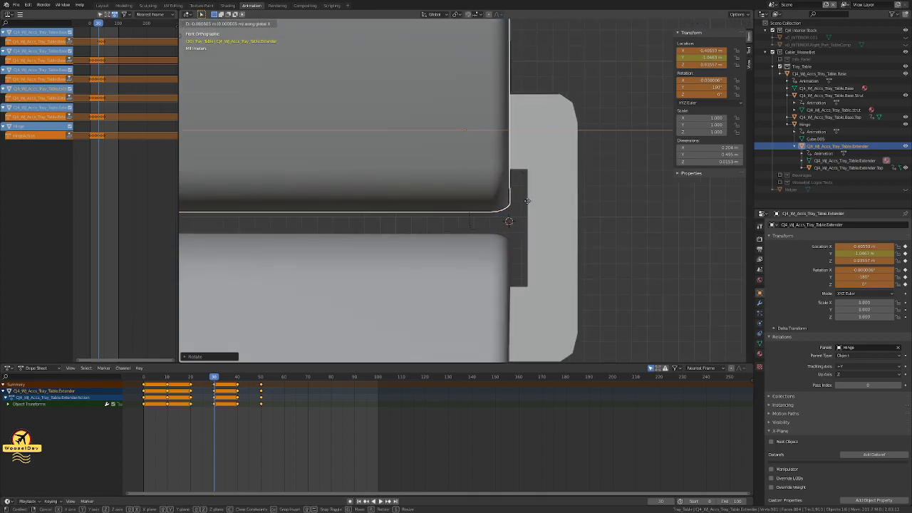
left_click(526, 201)
key("z")
left_click(490, 198)
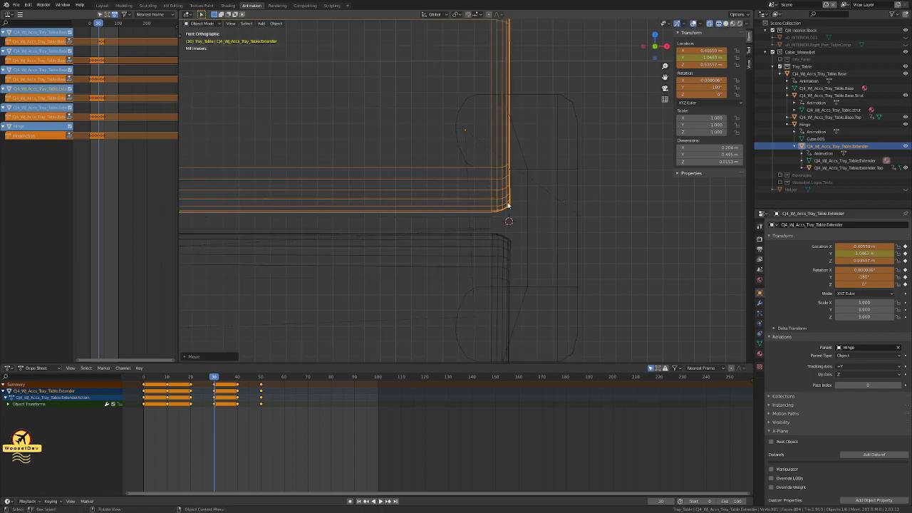
key("g")
key("x")
left_click(517, 206)
Step: Lower the folded extender along global Z towards the base's upper surface, with a slight corrective nudge along global X
key("g")
key("z")
left_click(515, 207)
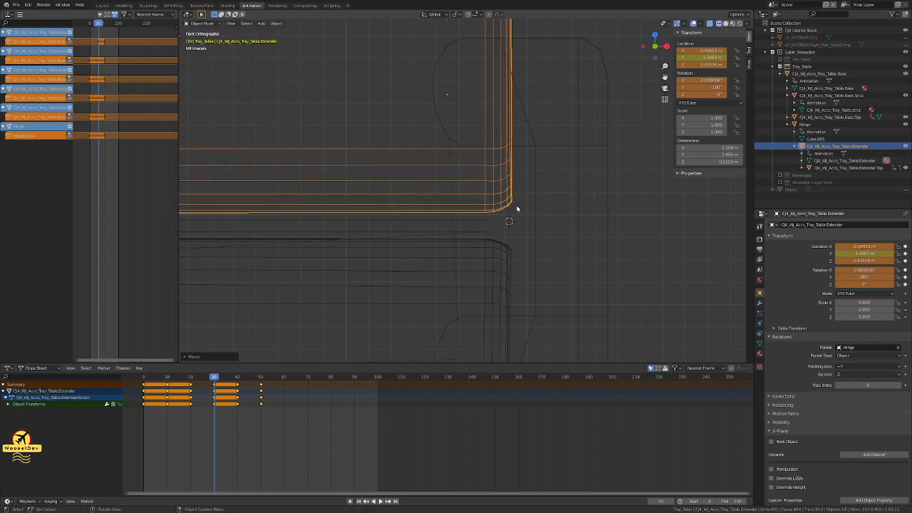
key("g")
key("z")
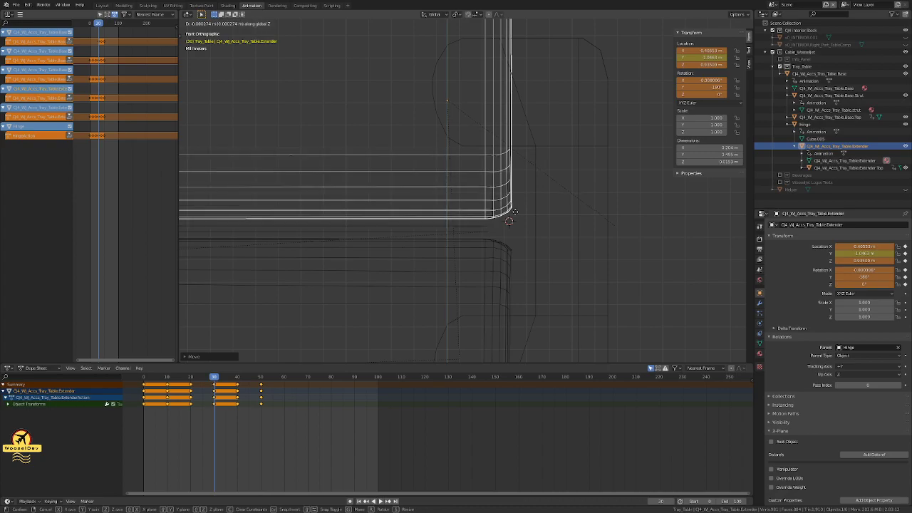
key("Escape")
key("g")
key("x")
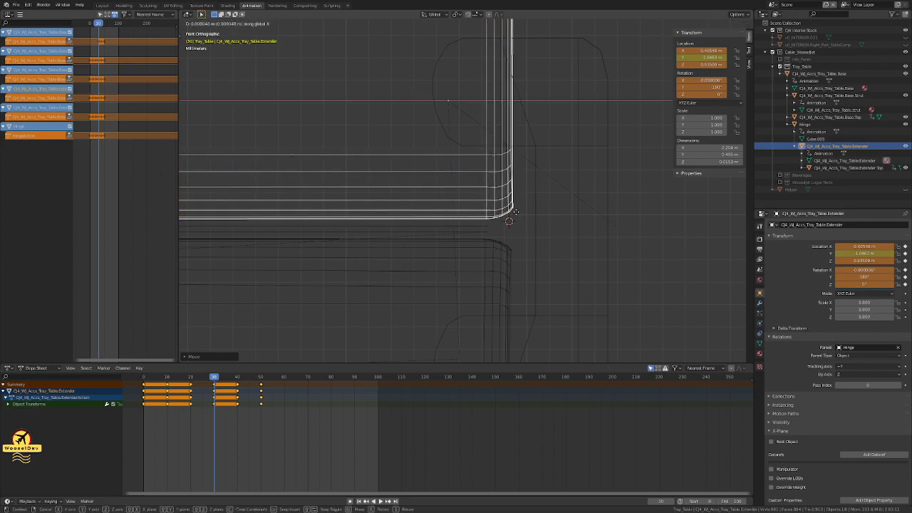
key("Escape")
key("g")
key("z")
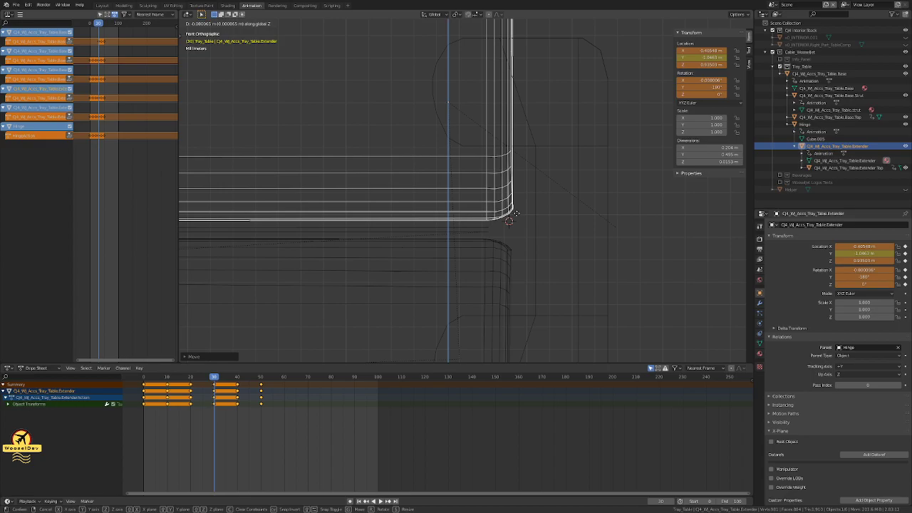
key("Escape")
scroll(552, 192, "down", 6)
left_click(554, 192)
Step: Select the hinge and snap the 3D cursor to its upper knuckle in Edit Mode, and return to Object Mode
scroll(542, 193, "up", 4)
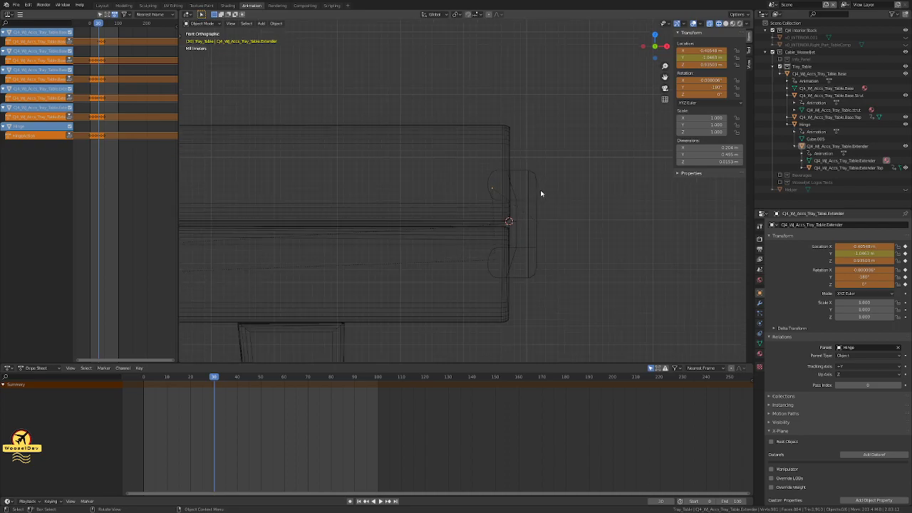
left_click(481, 122)
key("Tab")
key("shift+s")
left_click(481, 164)
left_click(549, 146)
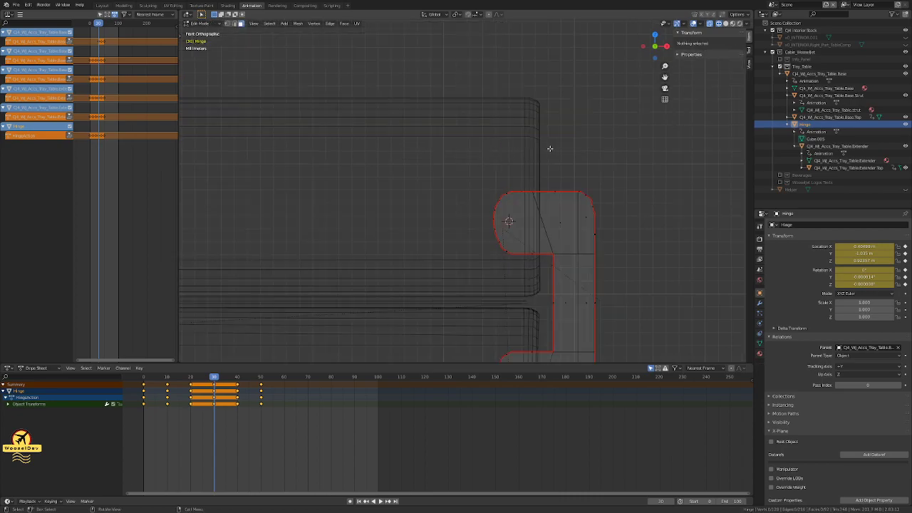
key("Tab")
Step: Reset the repositioned extender's origin to the 3D cursor on the hinge's upper knuckle
left_click(528, 134)
left_click(275, 24)
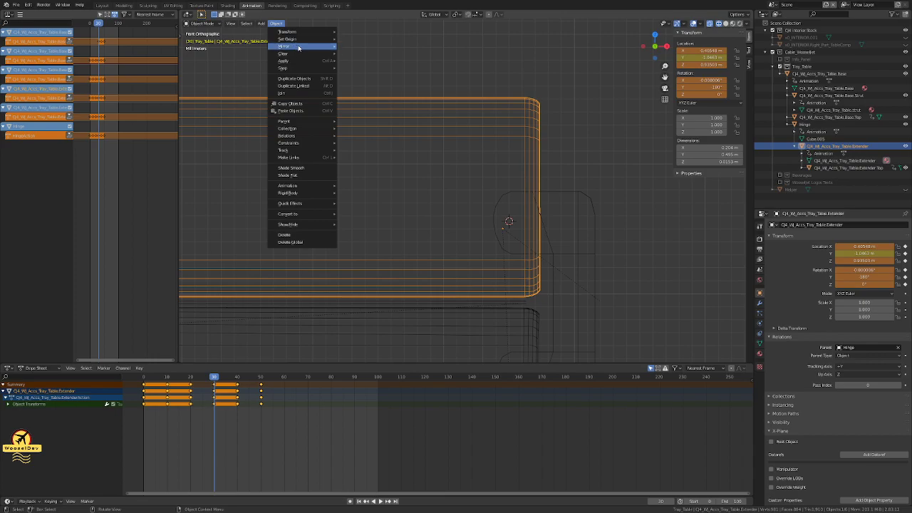
mouse_move(315, 43)
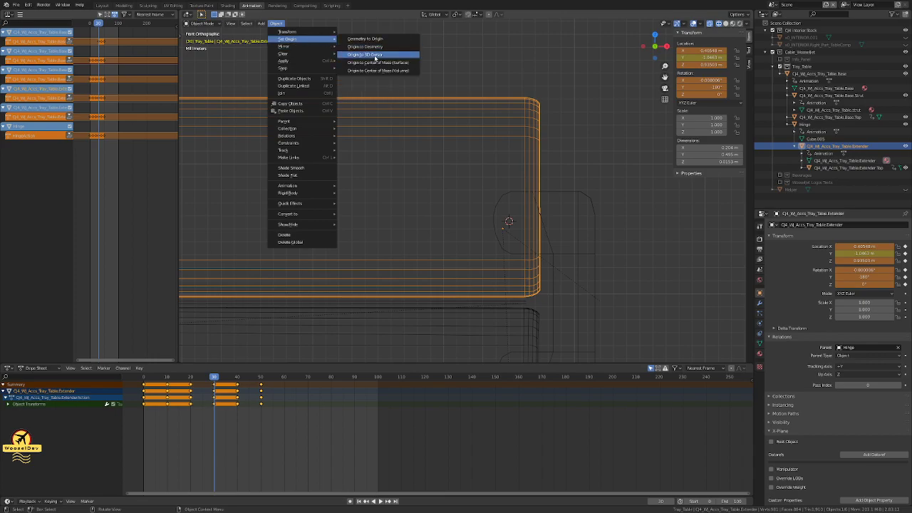
left_click(367, 55)
left_click(574, 152)
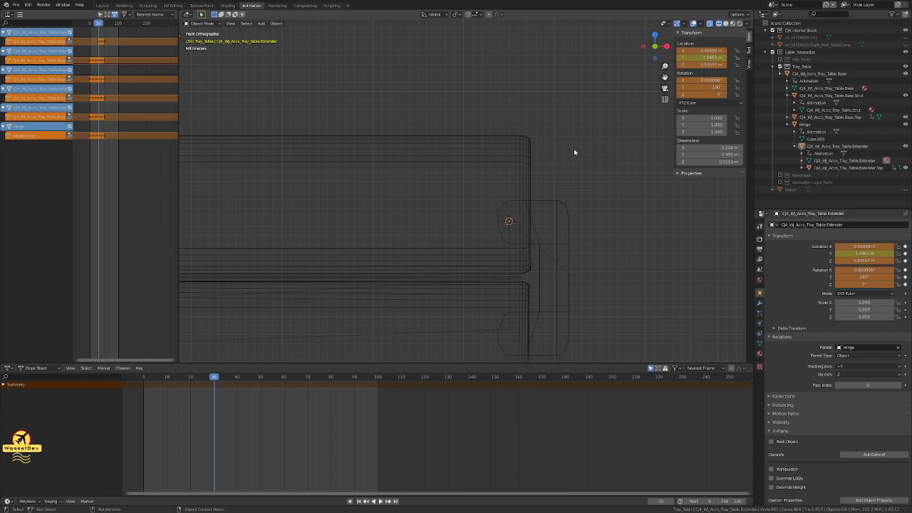
Step: Switch to solid shading and rotate the folded extender 90° about its new origin so it stands upright
key("z")
left_click(593, 171)
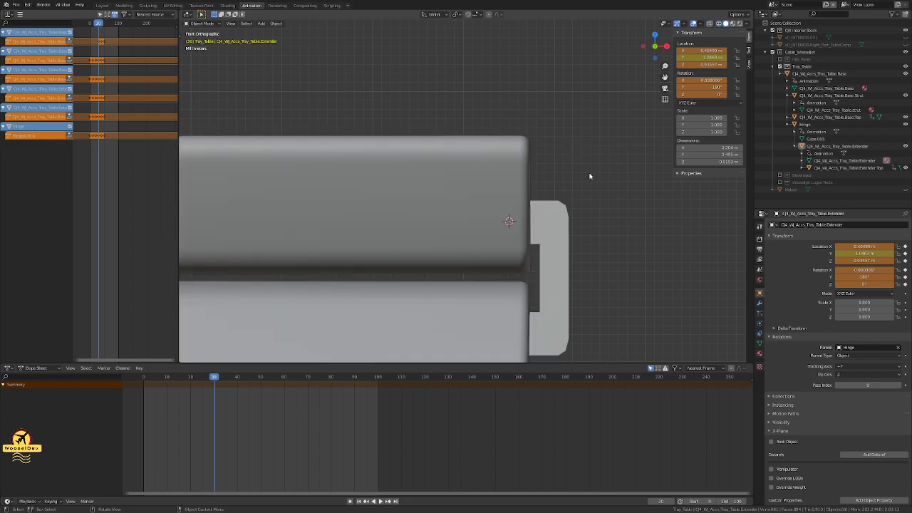
scroll(588, 183, "down", 2)
scroll(507, 221, "up", 3)
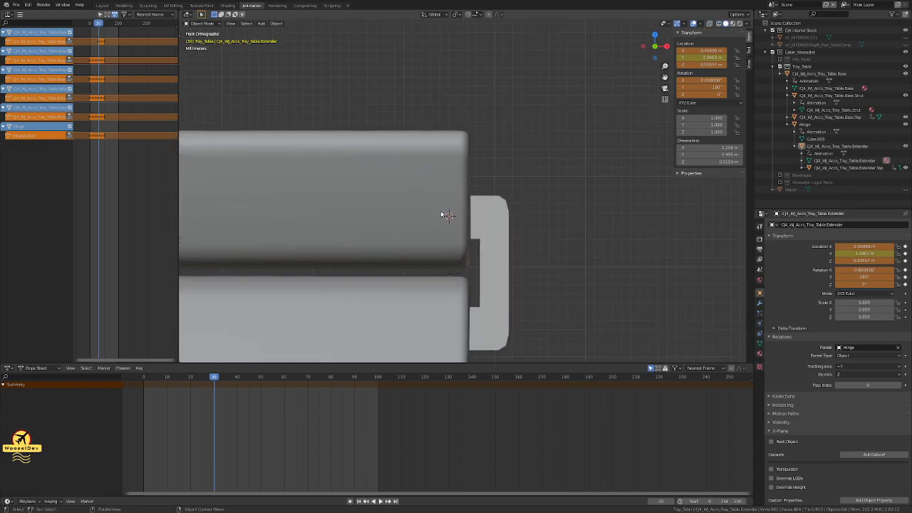
left_click(453, 178)
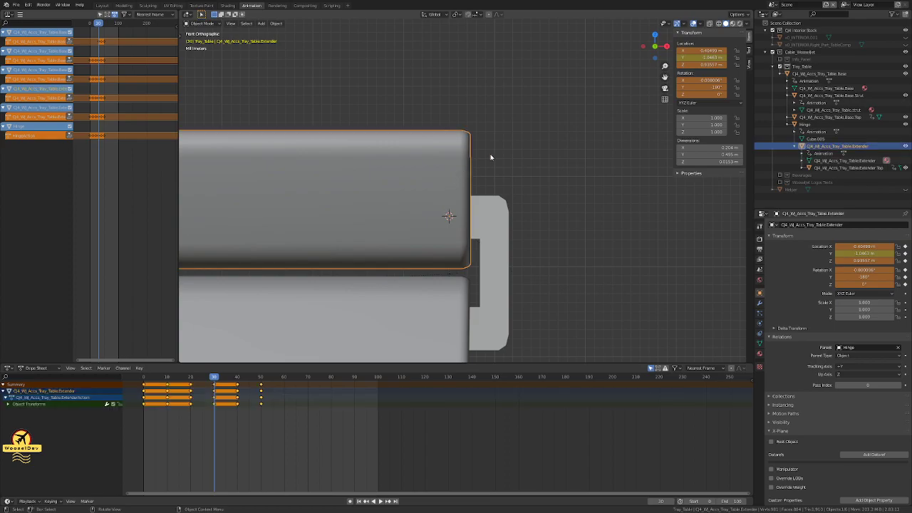
type("r0")
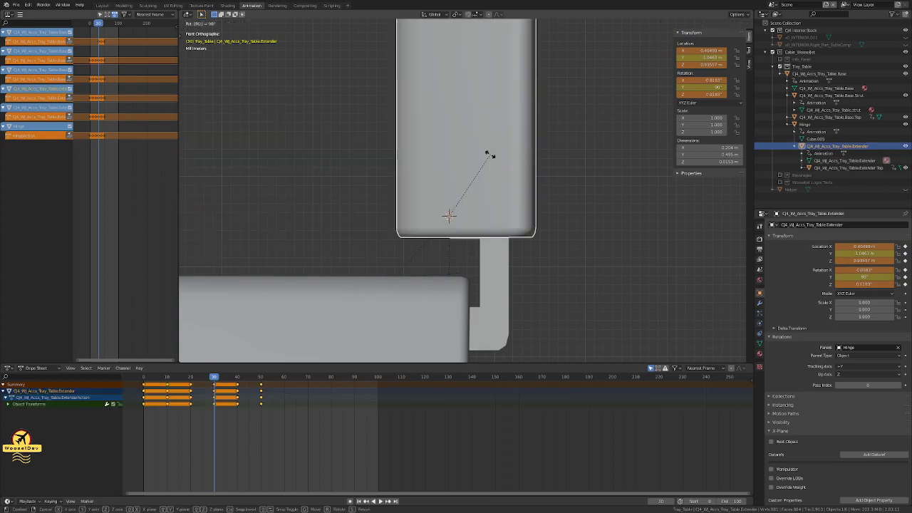
key("Return")
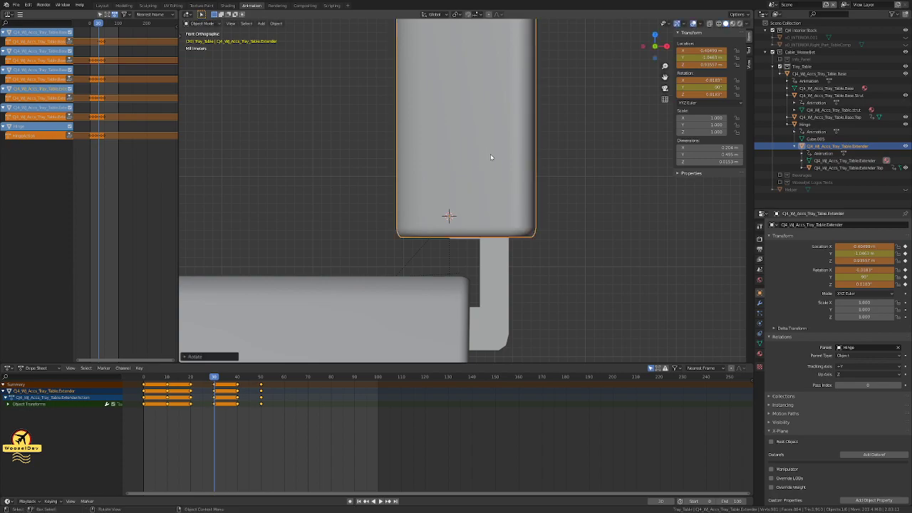
Step: Lower the upright extender along global Z by about 0.3 mm so its end covers the hinge's upper arm
scroll(490, 153, "down", 4)
scroll(487, 187, "down", 4)
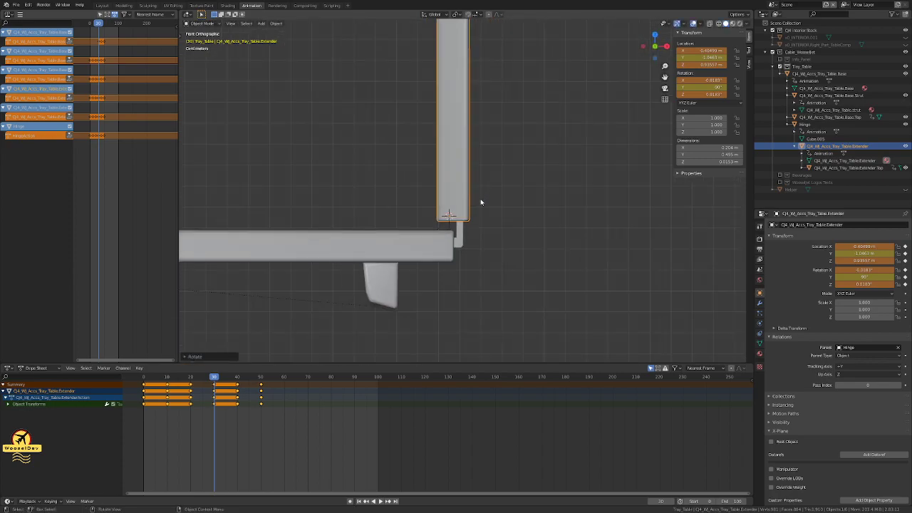
scroll(481, 214, "up", 5)
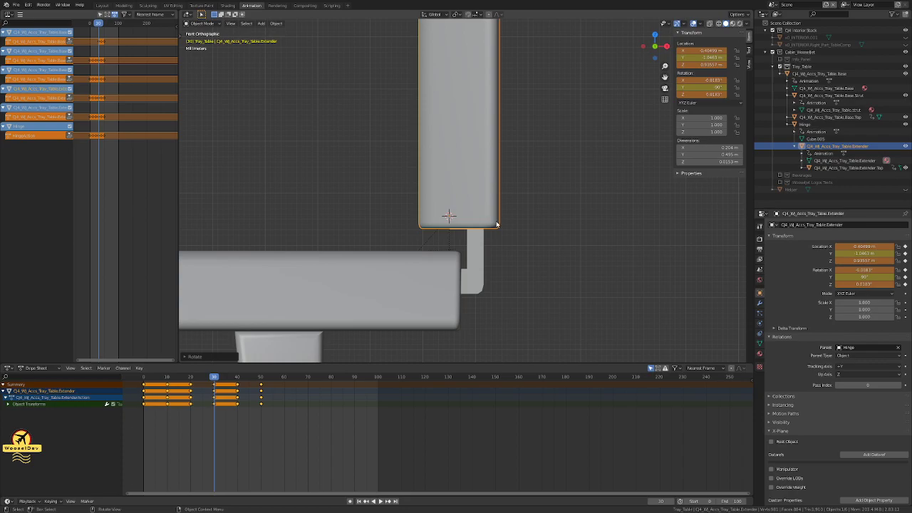
scroll(524, 190, "down", 3)
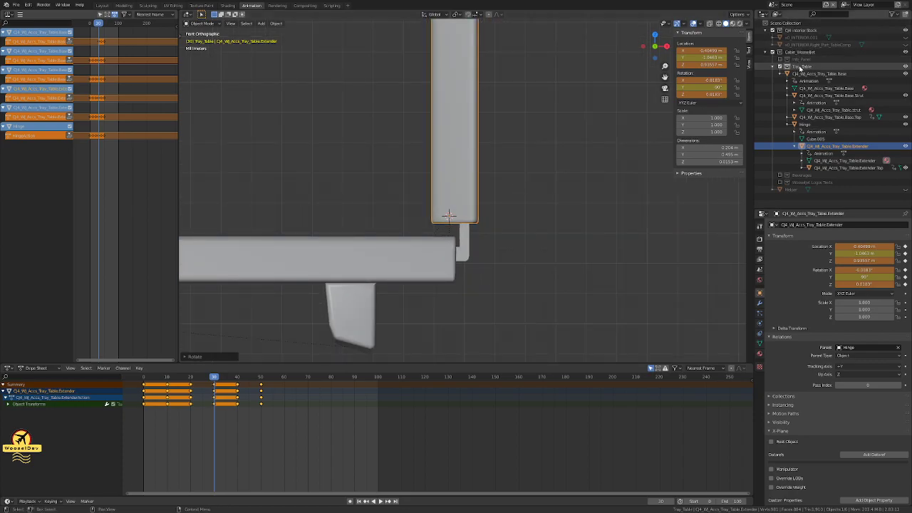
scroll(485, 223, "up", 8)
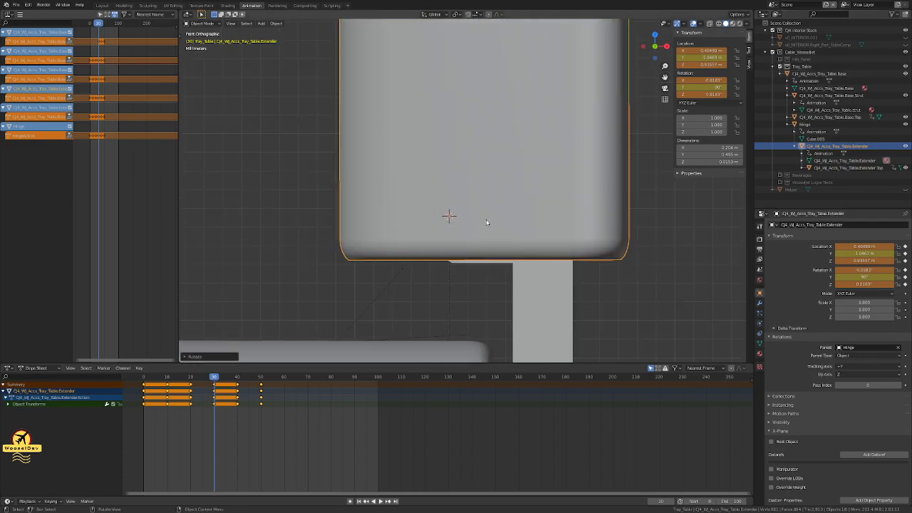
key("g")
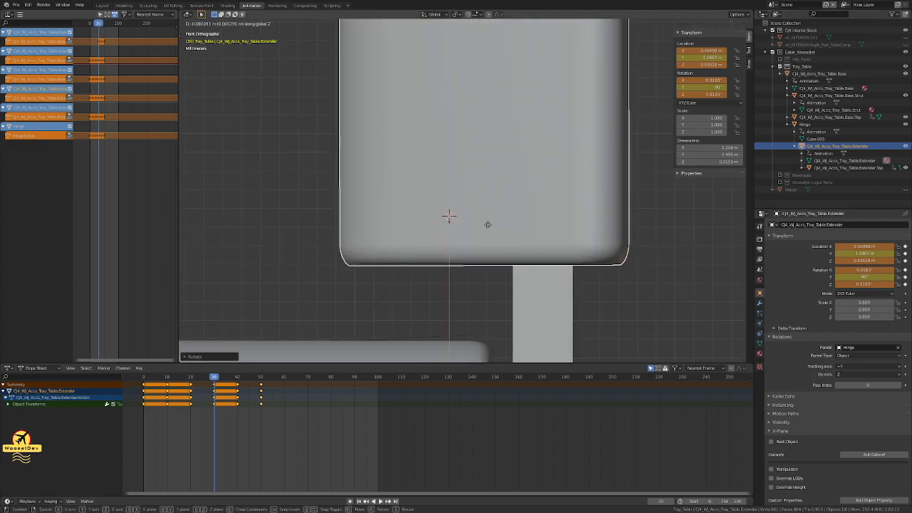
left_click(492, 218)
scroll(490, 216, "down", 1)
scroll(491, 215, "up", 1)
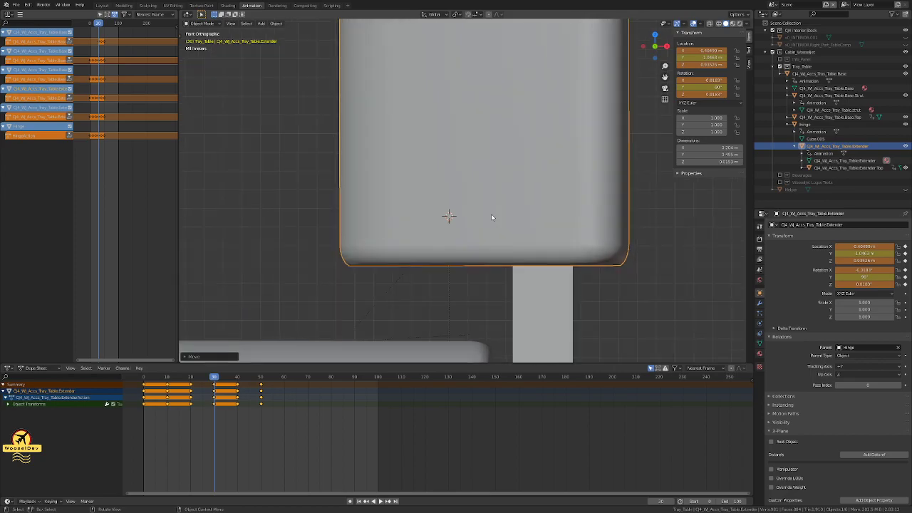
Step: Edit the hinge with see-through display, snap the 3D cursor to its upper knuckle, and return to Object Mode
key("Tab")
key("Tab")
left_click(526, 284)
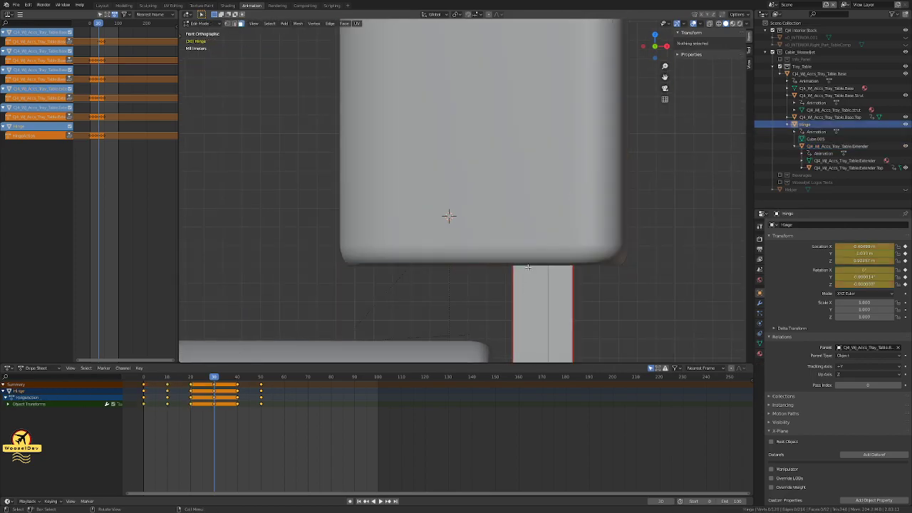
key("alt+z")
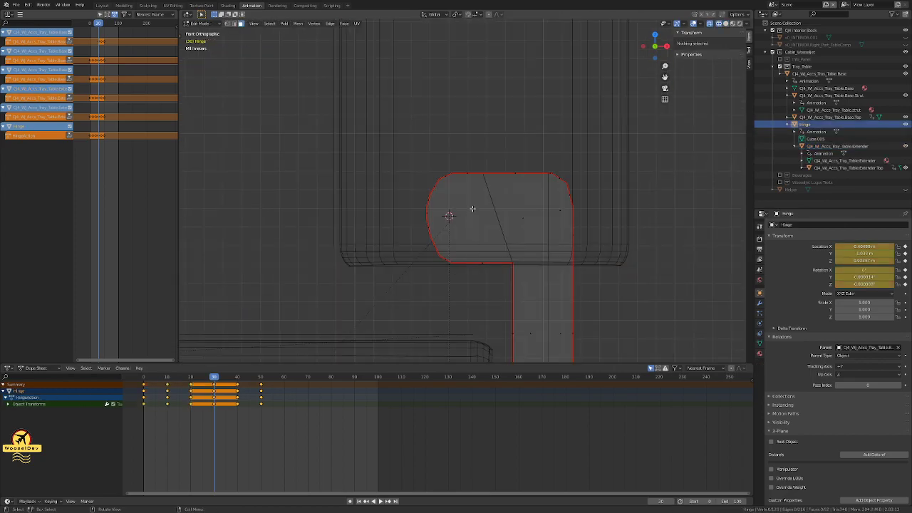
left_click(449, 216)
key("shift+s")
left_click(469, 272)
key("Tab")
Step: Select the extender and set its origin to the 3D cursor on the hinge's upper knuckle
left_click(605, 184)
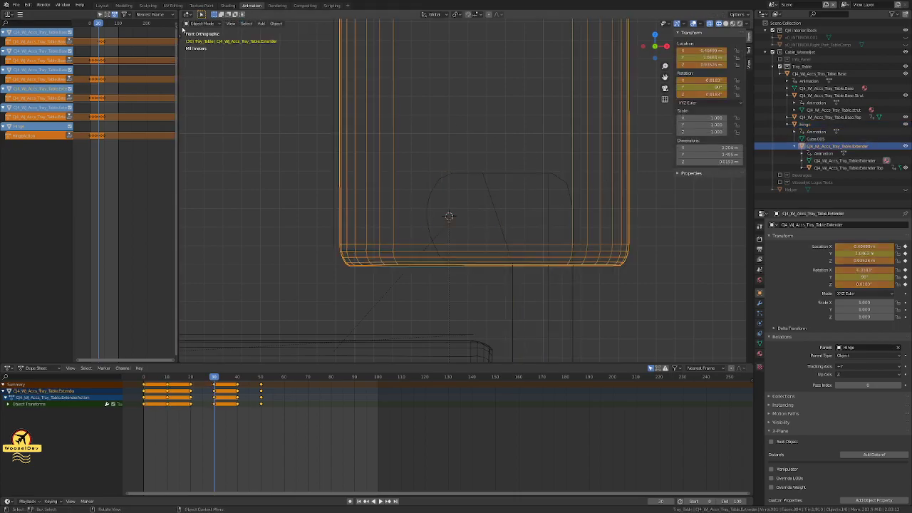
left_click(276, 23)
mouse_move(306, 39)
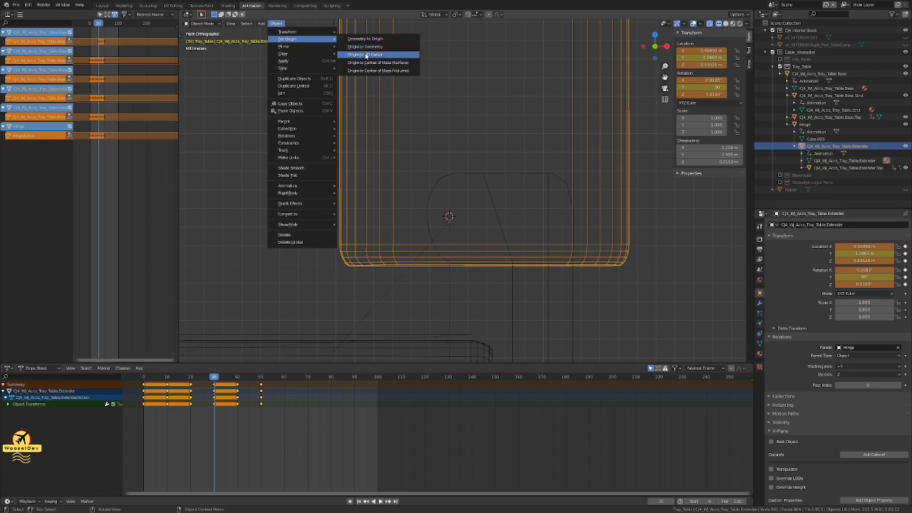
left_click(364, 54)
Step: Rotate the extender -90° onto the base and examine its folded fit in wireframe and solid shading
left_click(569, 172)
left_click(523, 147)
type("r-90")
key("Return")
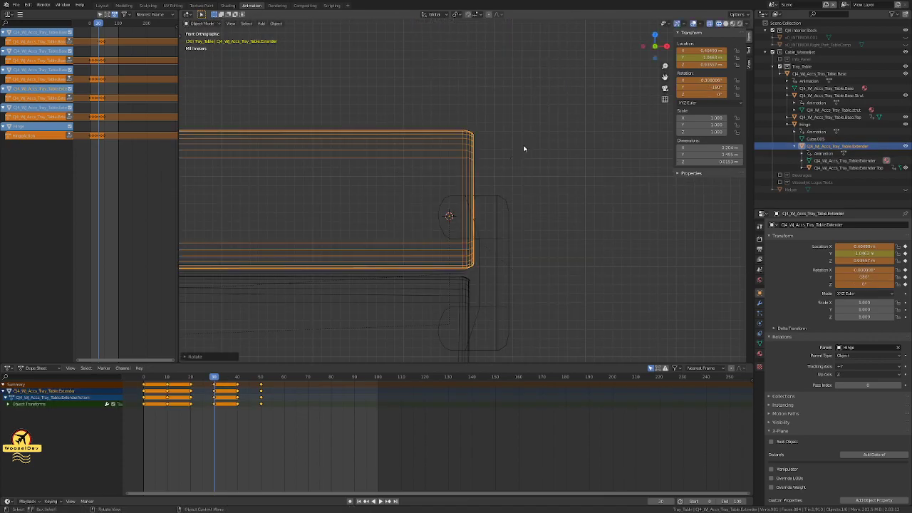
scroll(501, 236, "up", 3)
middle_click_drag(513, 275, 477, 184, "shift")
scroll(468, 206, "down", 4)
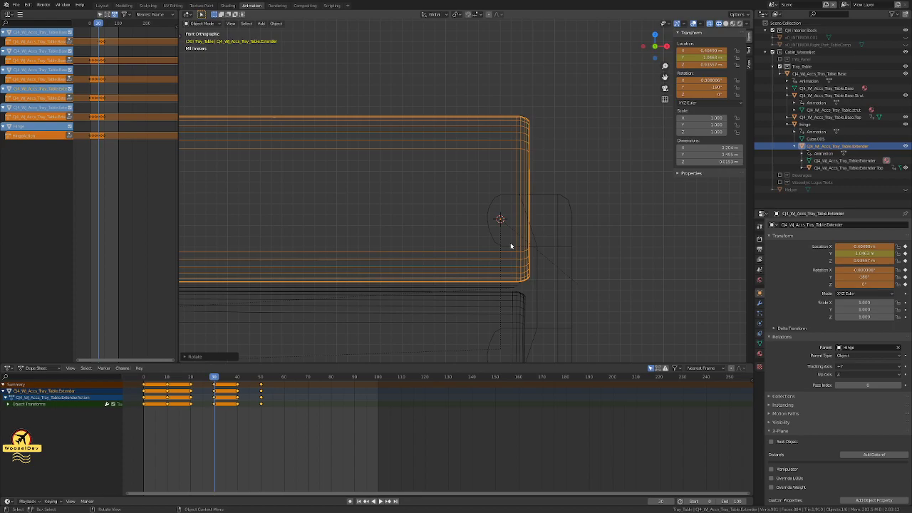
key("z")
left_click(556, 247)
scroll(555, 247, "down", 9)
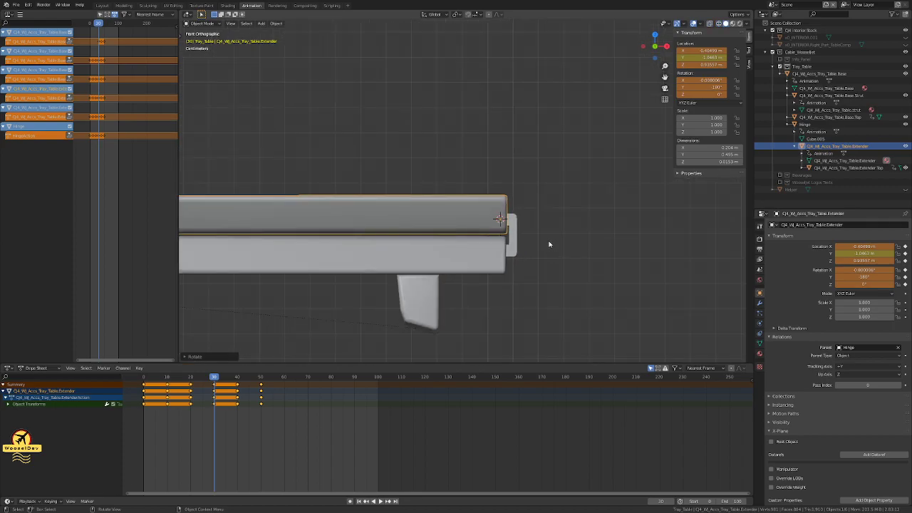
scroll(549, 245, "up", 2)
middle_click_drag(549, 244, 617, 241, "shift")
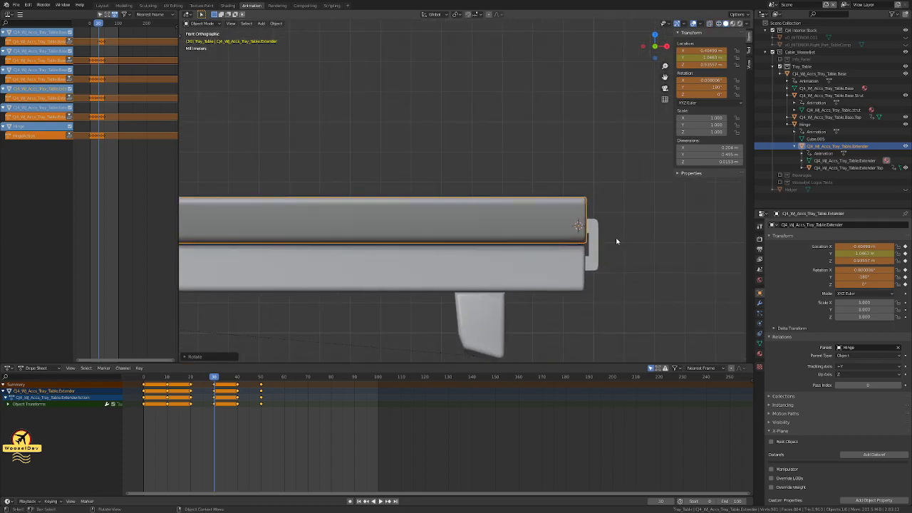
Step: Rotate the extender 90° back to its upright position on the hinge
type("r-90")
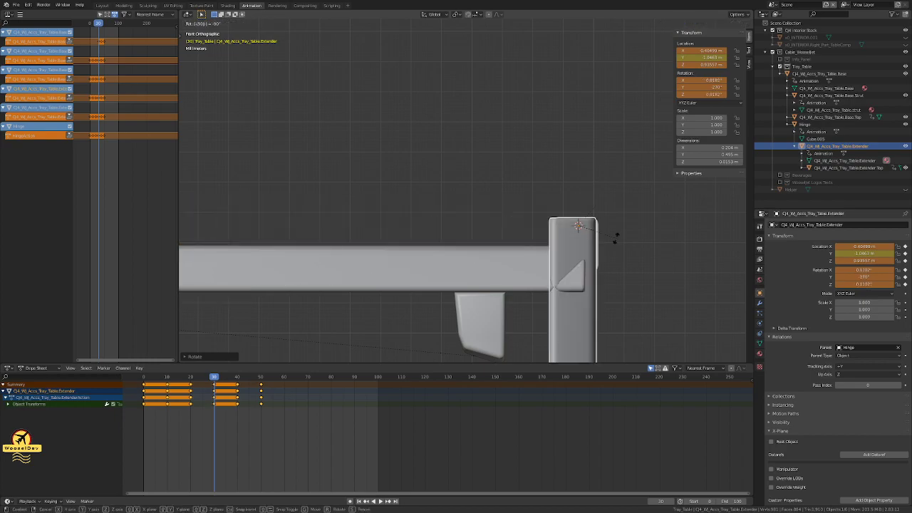
key("minus")
key("Return")
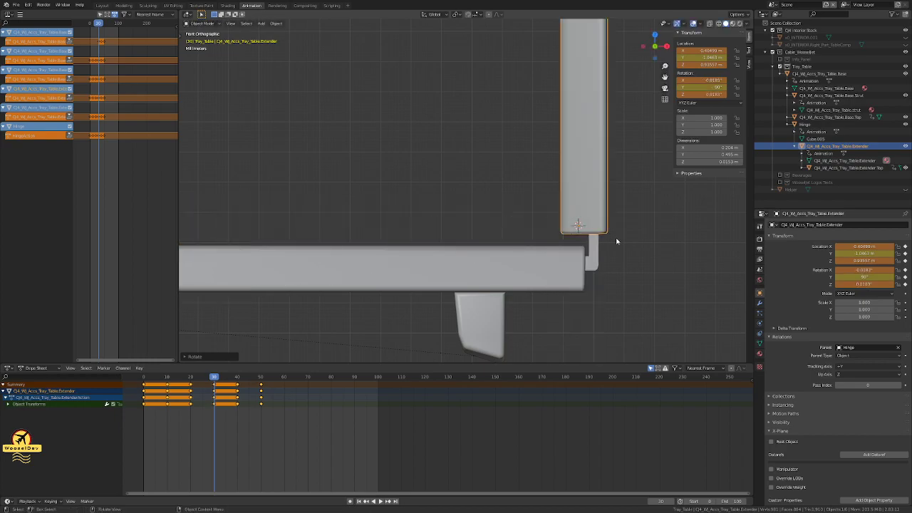
scroll(623, 211, "up", 2)
scroll(622, 212, "down", 3)
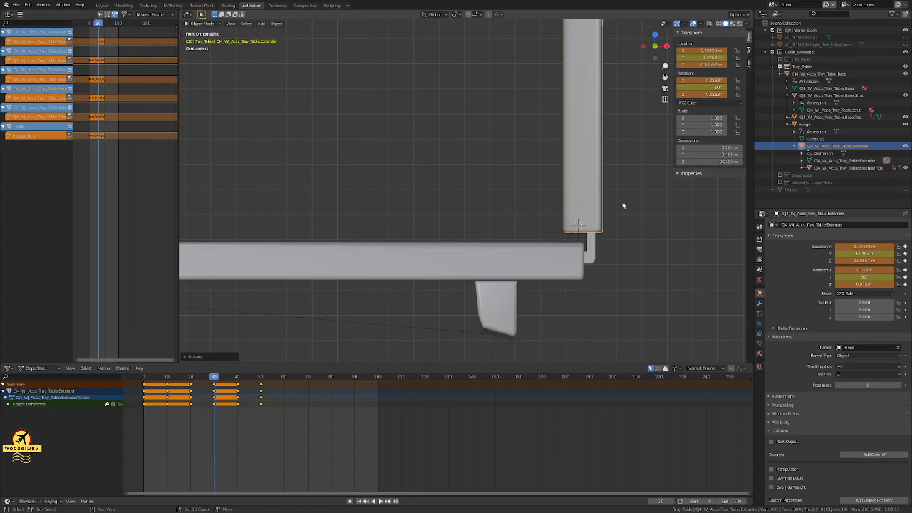
middle_click_drag(640, 197, 578, 248, "shift")
scroll(580, 246, "down", 5)
Step: Select all objects in the Tray_Table collection and insert a LocRot keyframe at frame 30
left_click(563, 237)
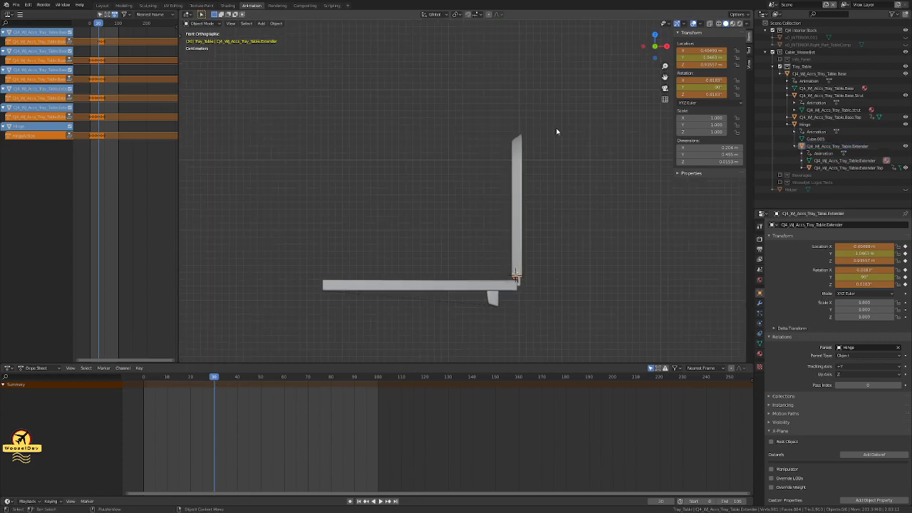
left_click(798, 67)
right_click(799, 67)
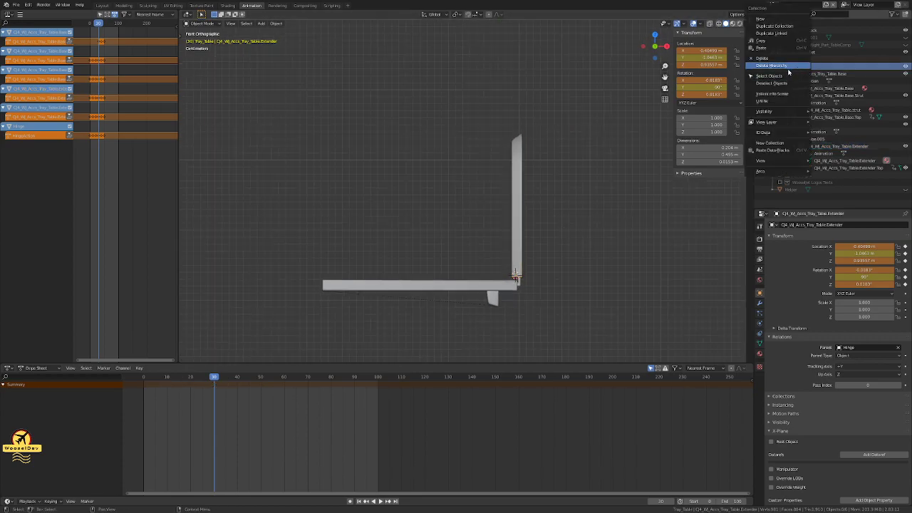
left_click(779, 71)
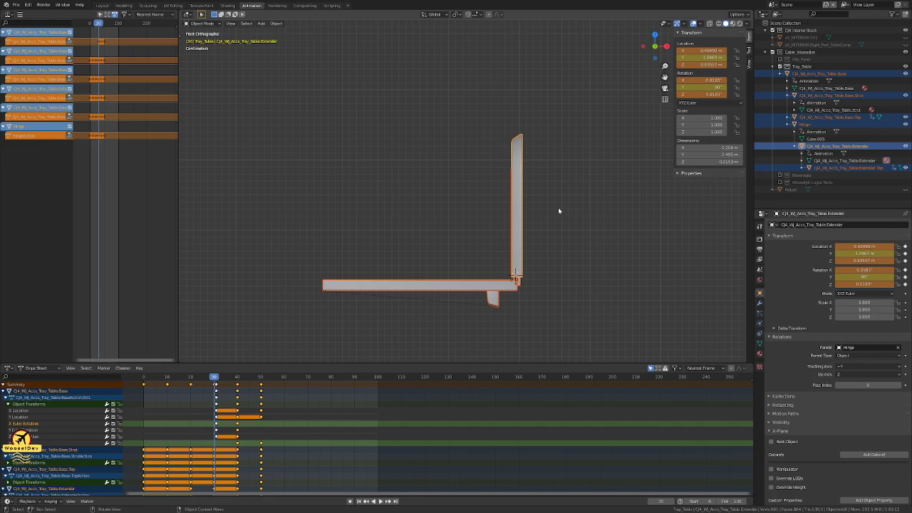
key("i")
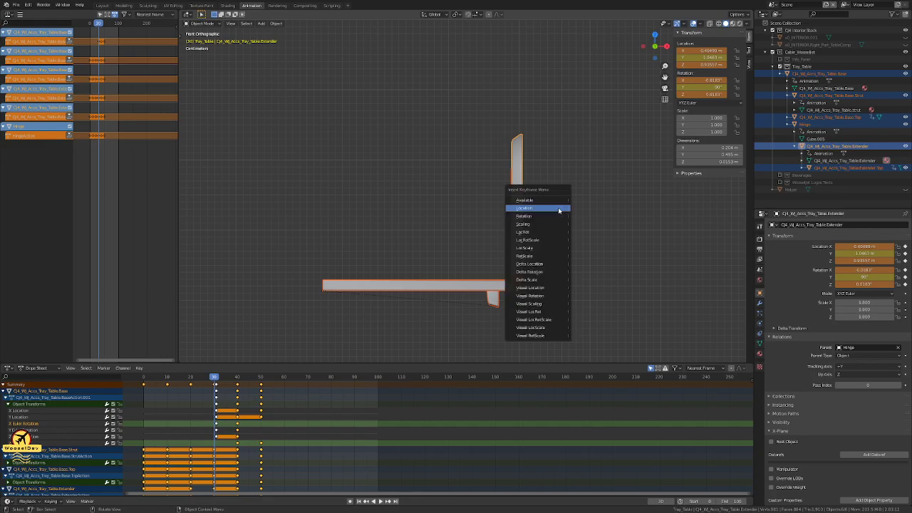
left_click(549, 233)
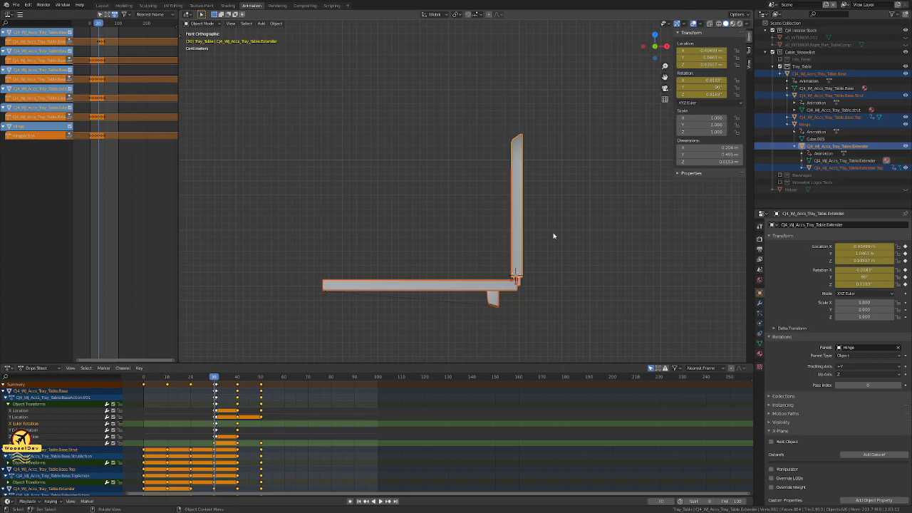
Step: Step back from frame 30 to frame 20 to examine how the extender moves around the hinge
left_click(569, 242)
scroll(562, 252, "up", 4)
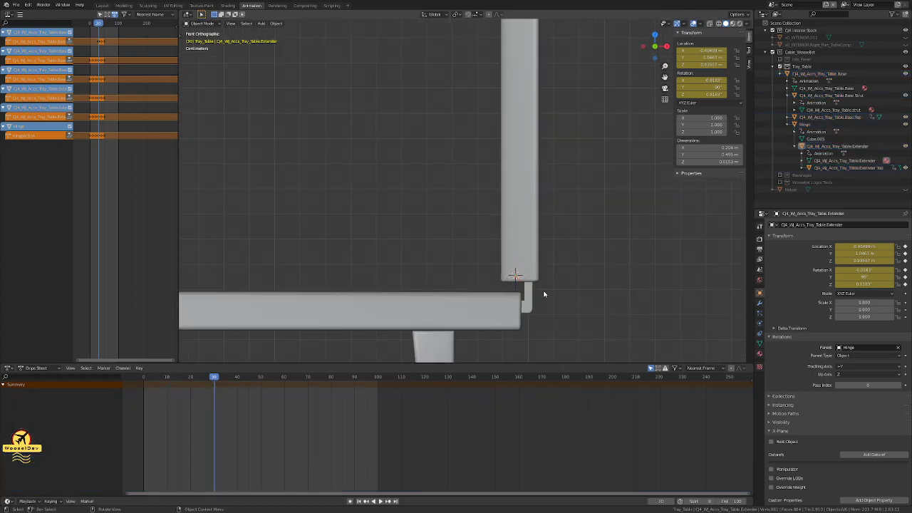
key("Left")
key("Left")
key("Left")
key("Left")
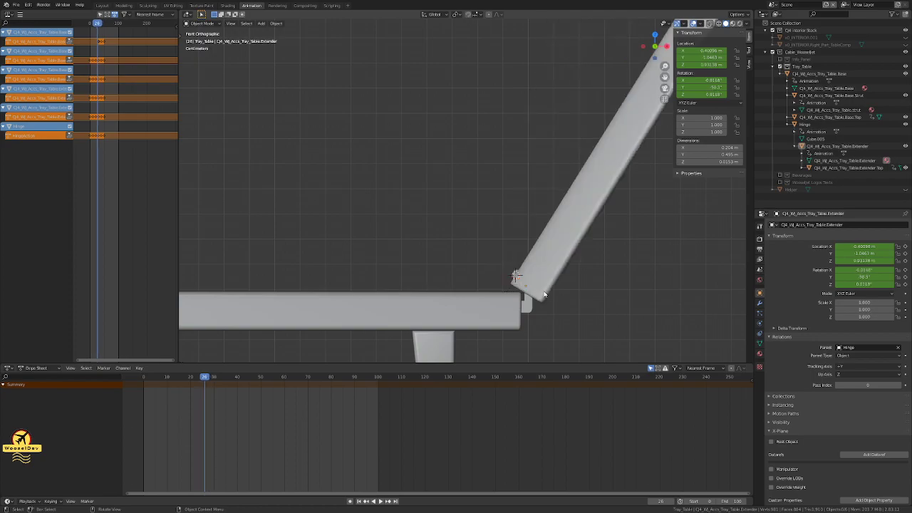
key("Left")
key("Left")
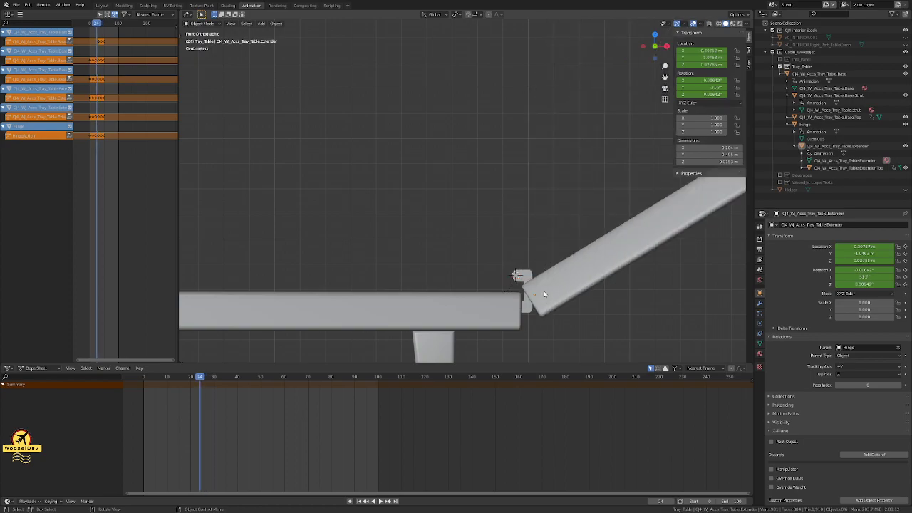
key("Left")
key("Left")
key("Left")
key("Left")
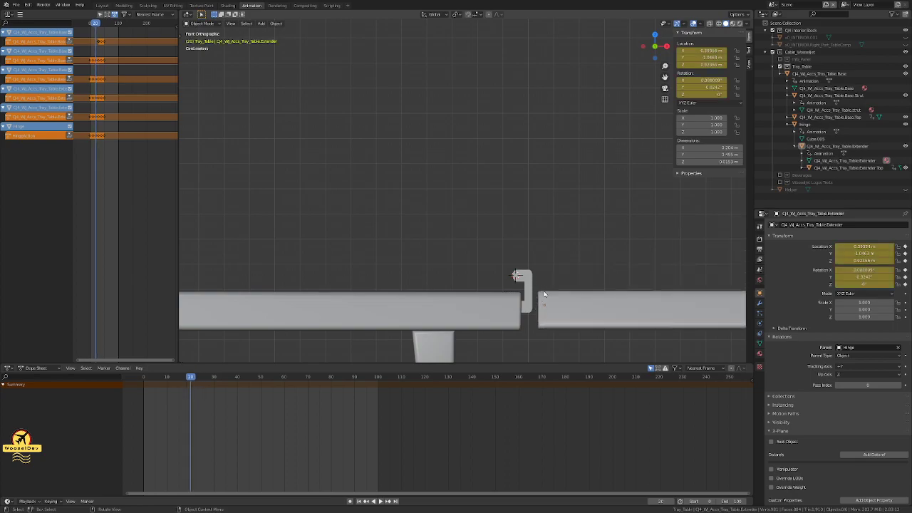
Step: Select the hinge and step through the frames around 20 up to frame 30 to check its motion against the extender
left_click(524, 283)
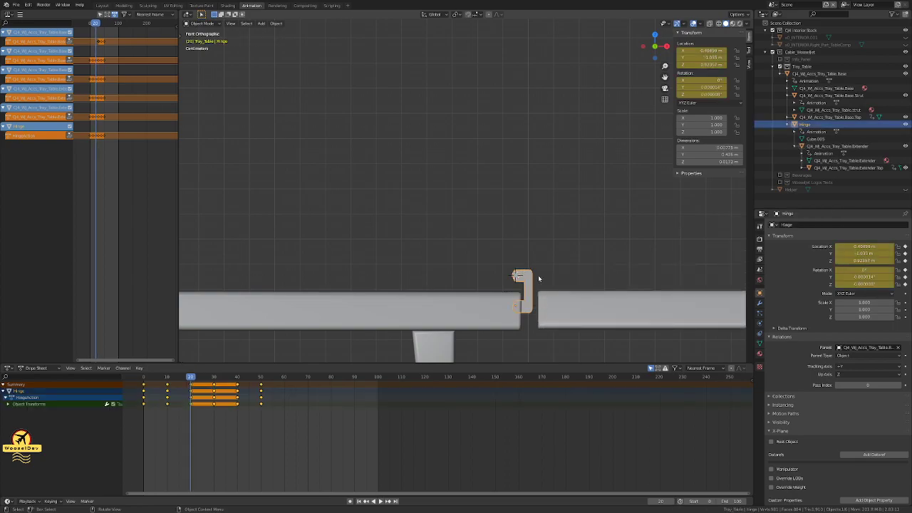
key("Right")
key("Right")
key("Right")
key("Right")
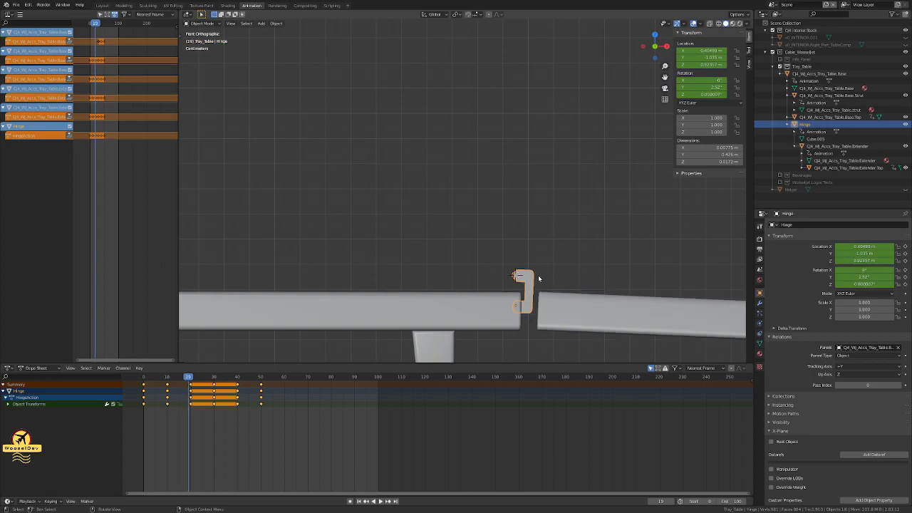
key("Right")
key("Right")
key("Right")
key("Right")
key("Right")
key("Right")
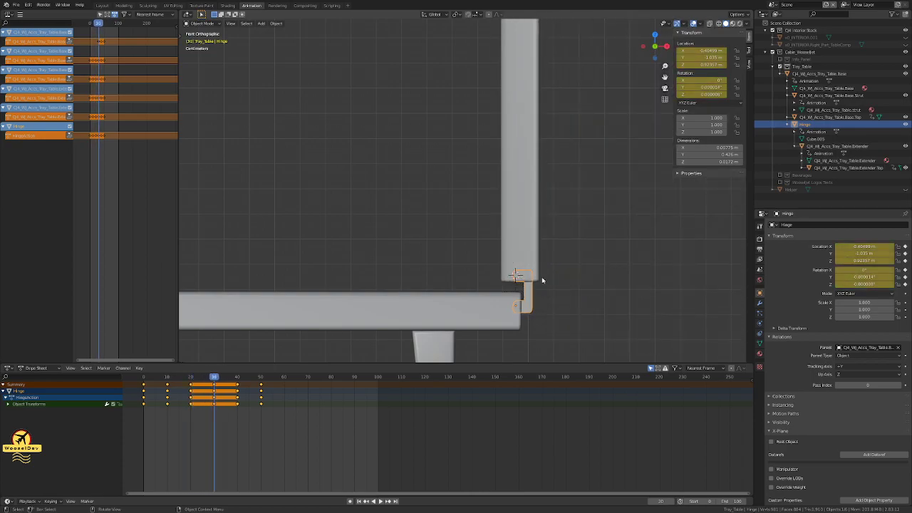
Step: Clear the hinge's parent so it is detached from the tray table base, and select the extender
left_click(539, 278)
left_click(528, 245)
left_click(530, 298)
left_click(898, 348)
left_click(536, 242)
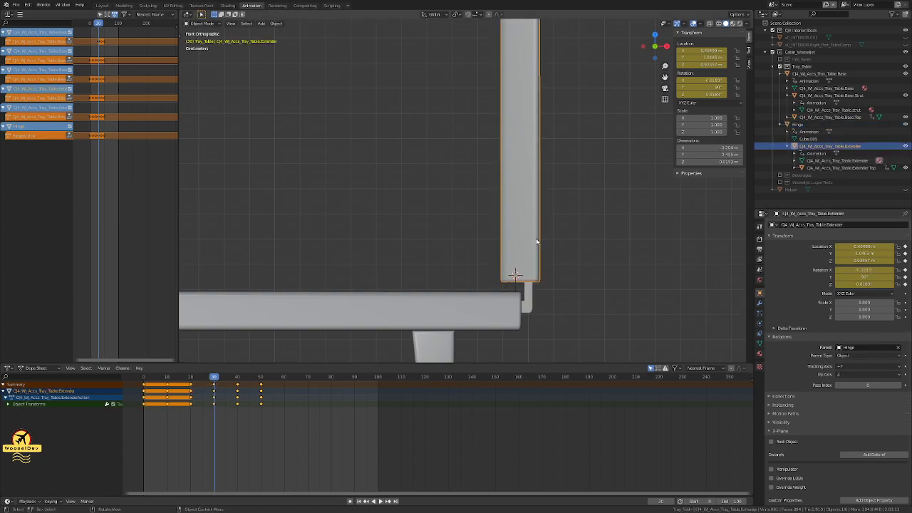
Step: Parent the extender to the hinge at frame 30 and trial-rotate the hinge to test the link
left_click(532, 293)
left_click(531, 293)
left_click(531, 293)
left_click(531, 294, "shift")
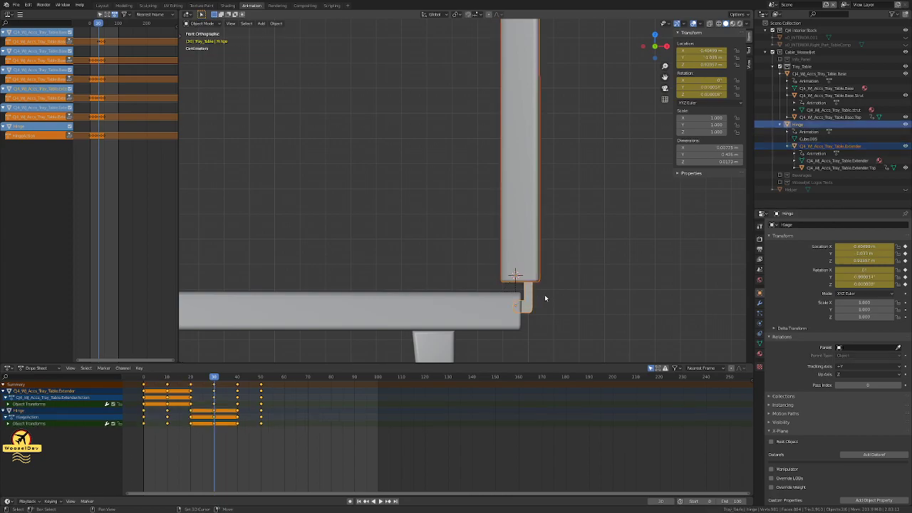
key("ctrl+p")
left_click(557, 297)
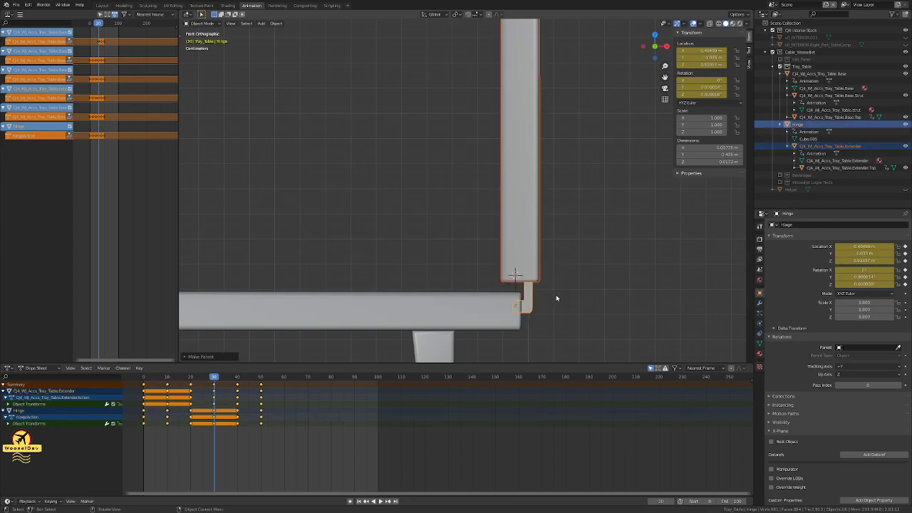
left_click(527, 294)
key("r")
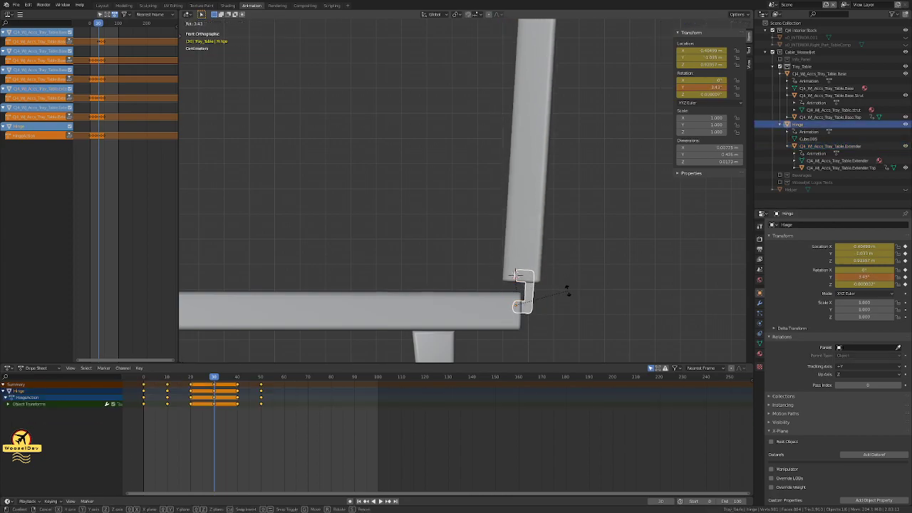
key("Escape")
Step: Step a few frames back from frame 30 and forward again to check how the extender moves against the hinge
left_click(580, 268)
key("Left")
key("Left")
key("Left")
key("Left")
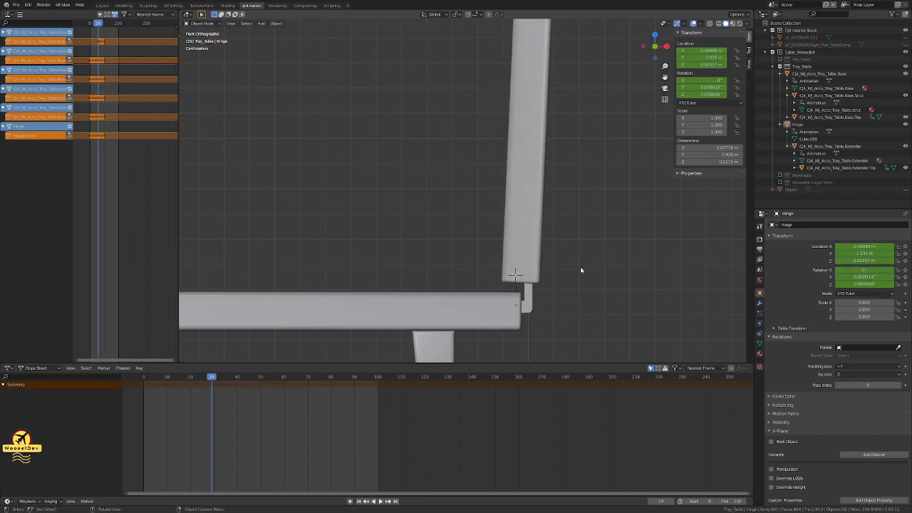
key("Right")
key("Right")
key("Right")
key("Right")
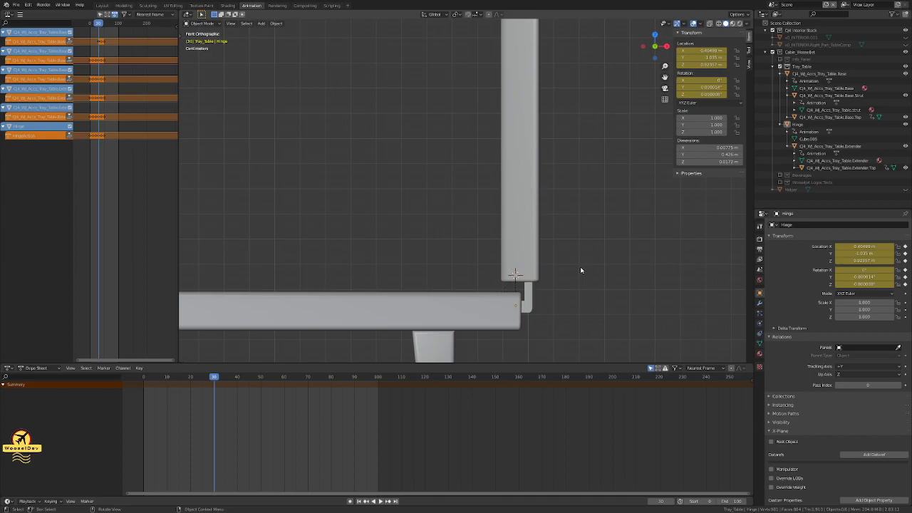
Step: Try rotating the hinge 90° at frame 30 to test how it carries the extender
left_click(532, 292)
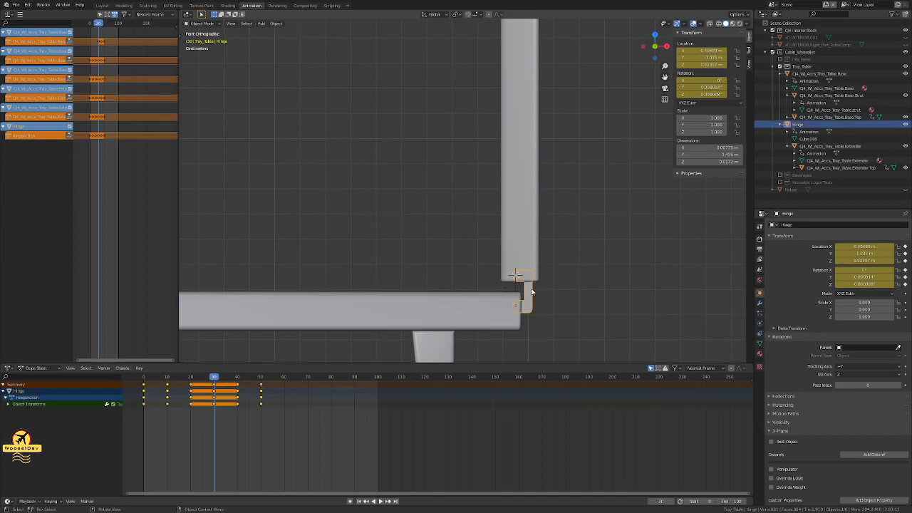
key("r")
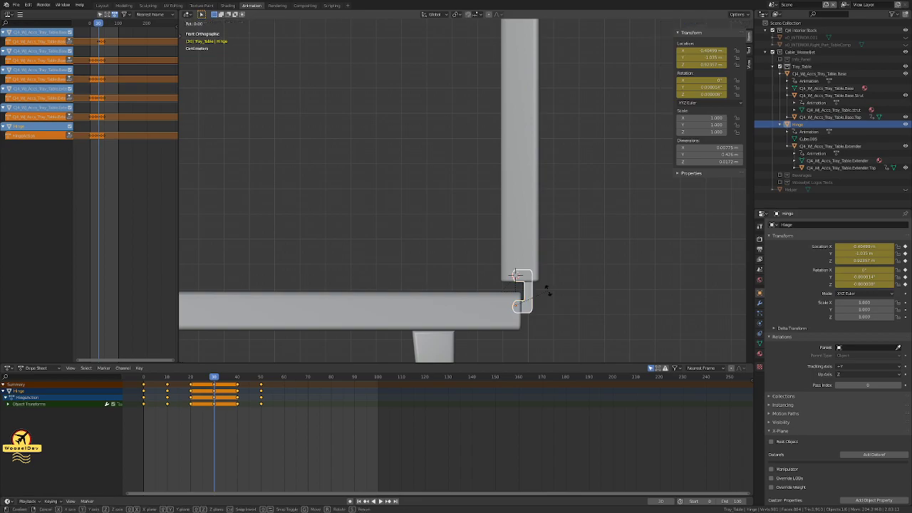
key("9")
key("0")
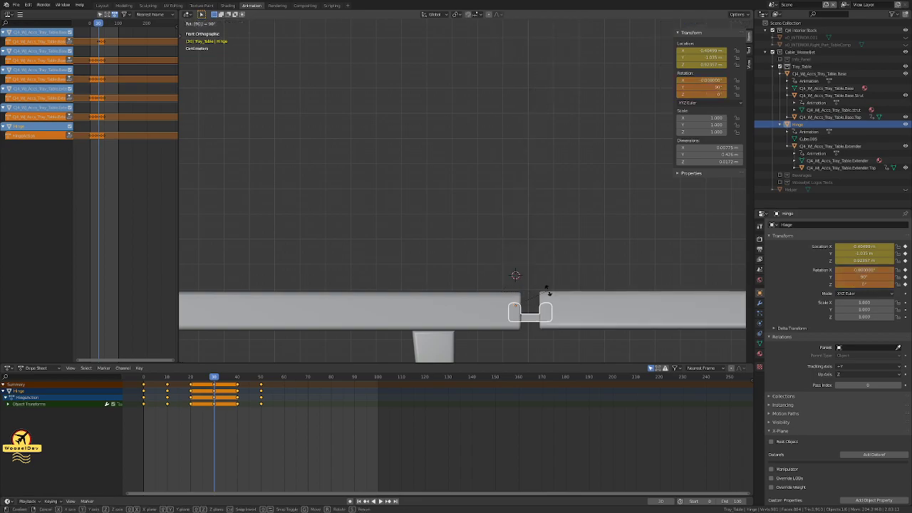
key("Escape")
left_click(560, 293)
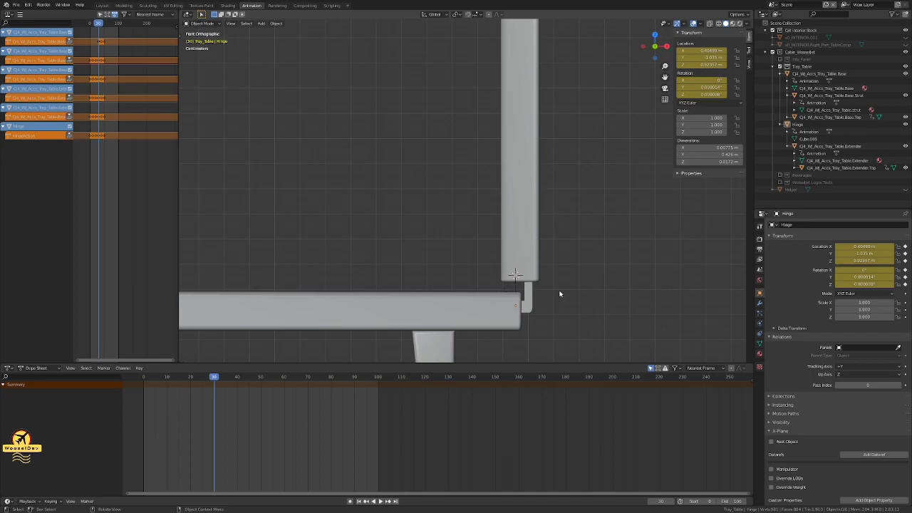
Step: Step the timeline back from frame 30 to frame 20, where the extender lies flat beside the base
key("Left")
key("Left")
key("Left")
key("Left")
key("Left")
key("Left")
key("Left")
key("Left")
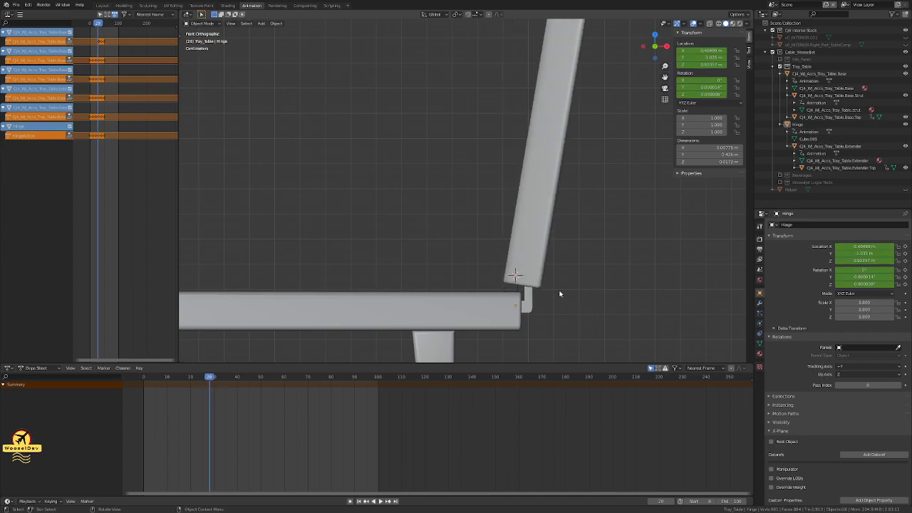
key("Left")
key("Left")
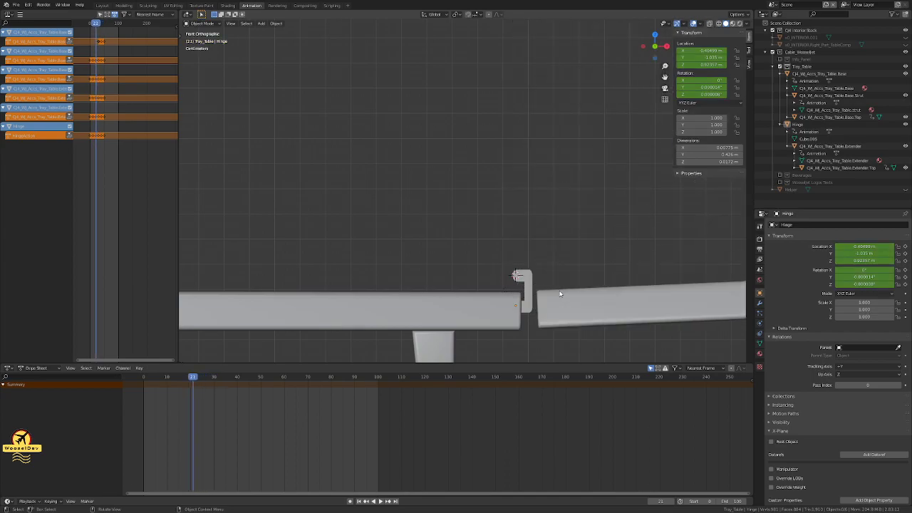
Step: Try rotating the hinge 90° at frame 20 while the extender is parented to it
left_click(539, 275)
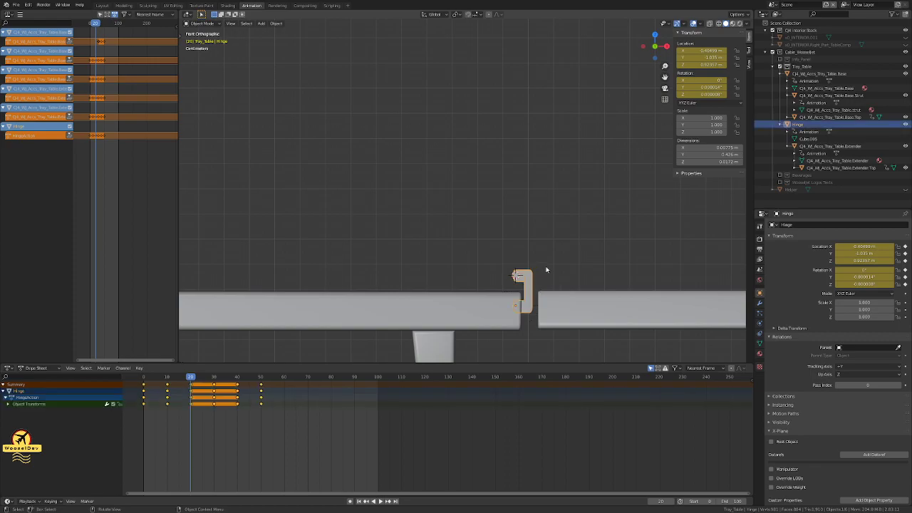
type("r90")
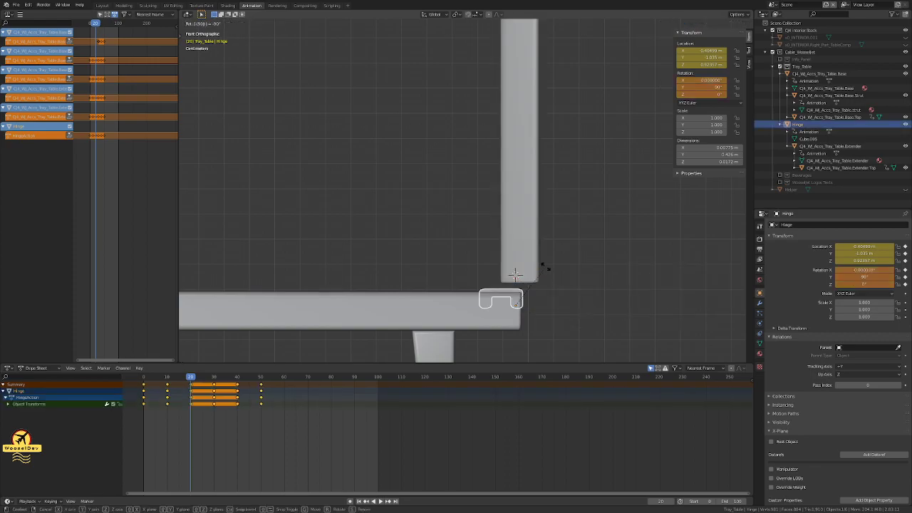
key("Escape")
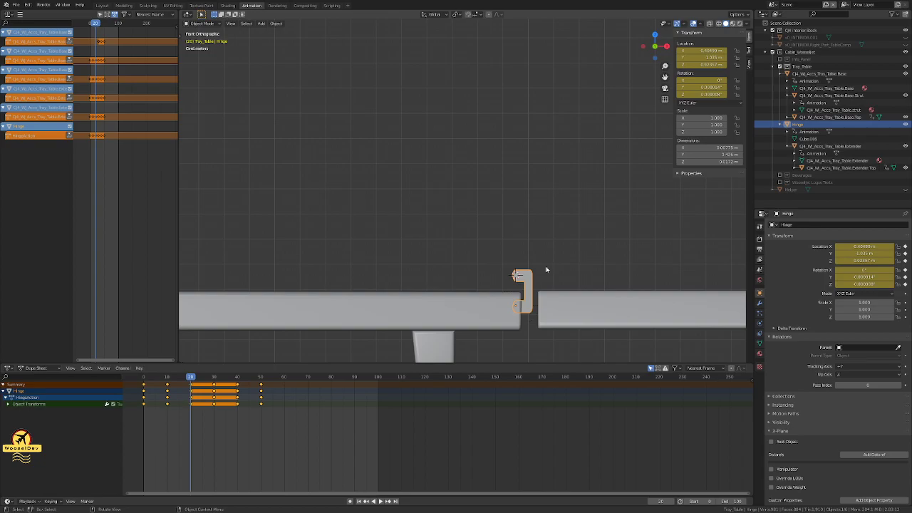
Step: Clear the extender's parent and rotate the hinge alone by 90° at frame 20 so it bridges the base and extender
scroll(473, 187, "up", 4)
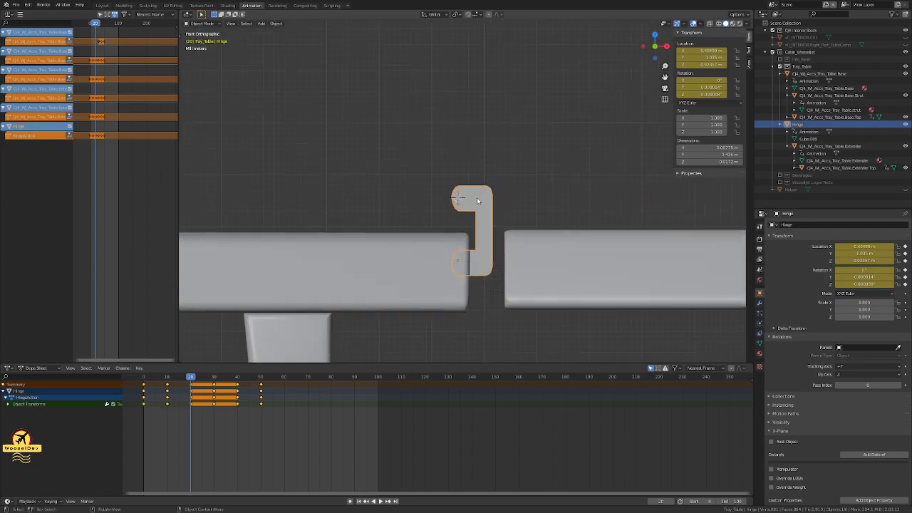
scroll(478, 202, "down", 1)
left_click(554, 245)
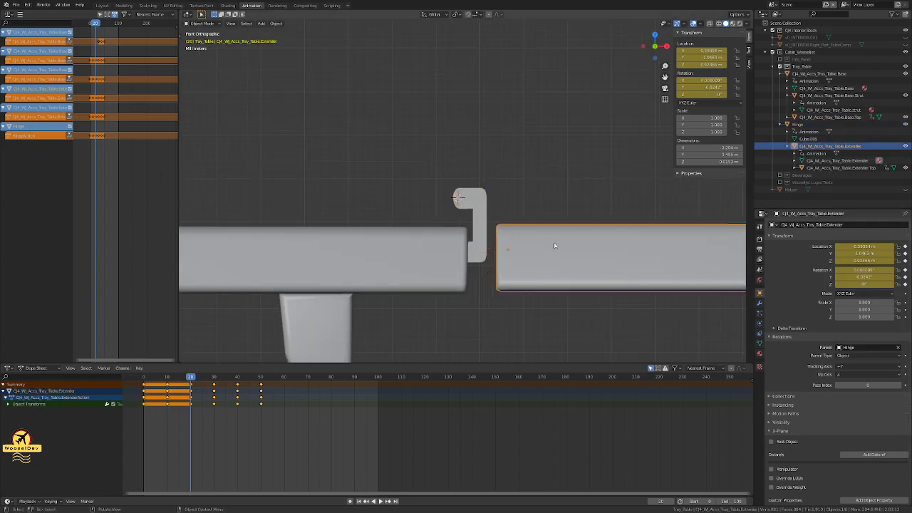
left_click(899, 349)
left_click(479, 194)
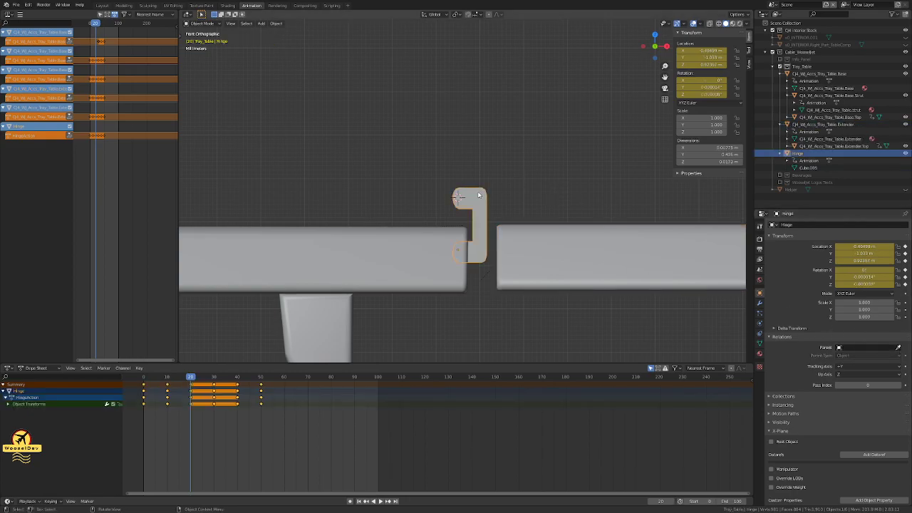
type("r90")
key("Escape")
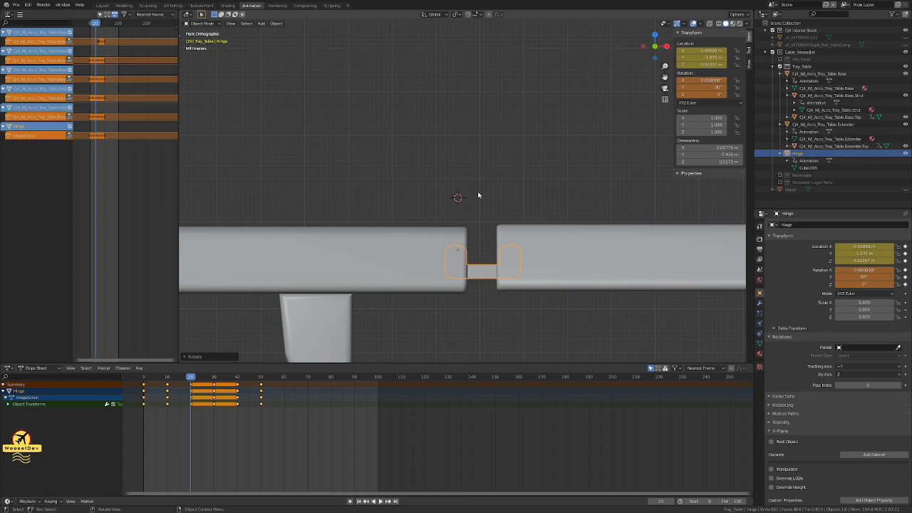
left_click(509, 200)
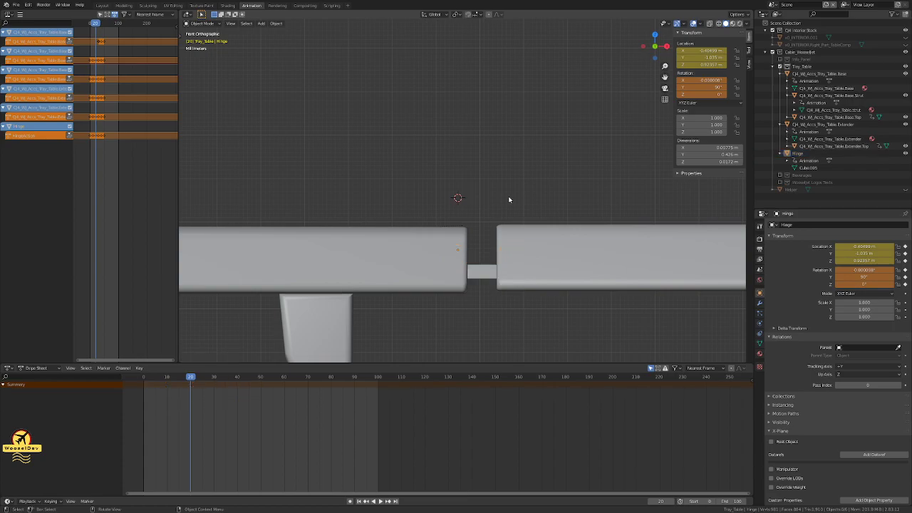
Step: Parent the extender to the rotated hinge at frame 20
left_click(479, 274)
left_click(550, 259, "shift")
left_click(475, 274, "shift")
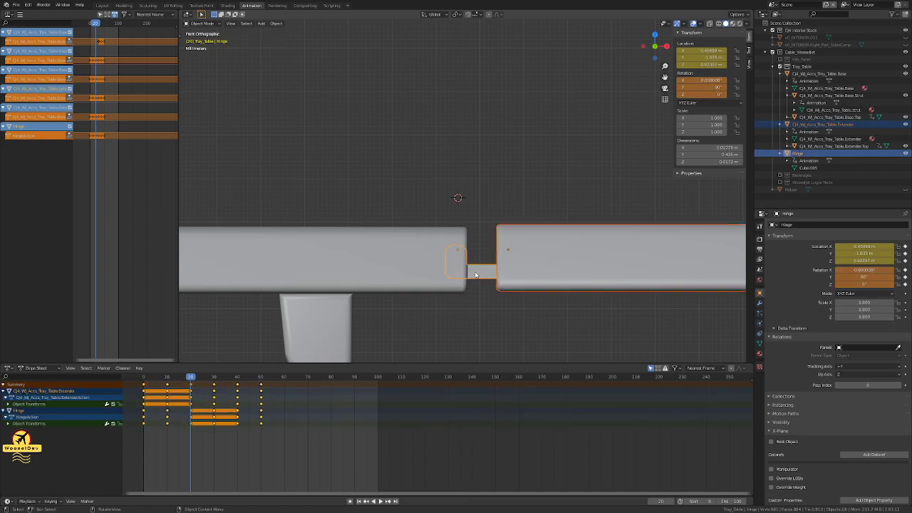
key("ctrl+p")
left_click(476, 274)
left_click(488, 177)
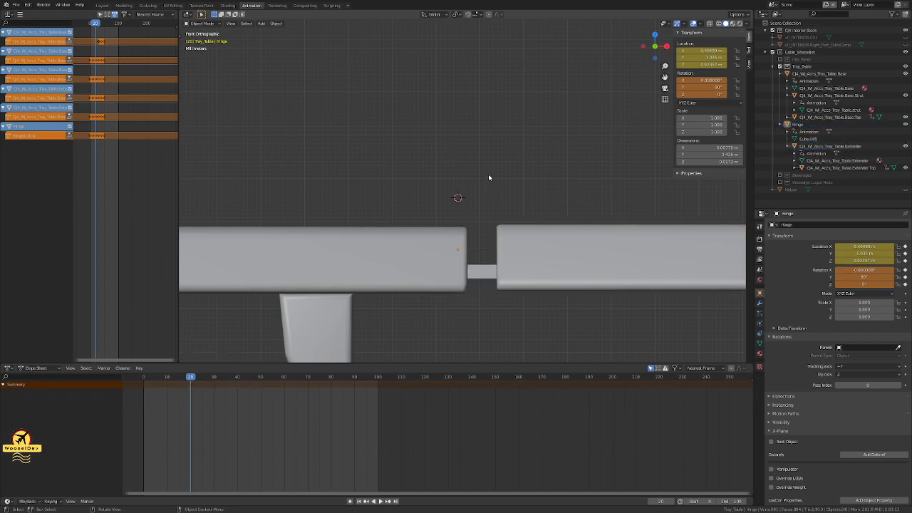
Step: Move the extender slightly along Z at frame 20 to level it with the tray table base
left_click(484, 276)
left_click(544, 274)
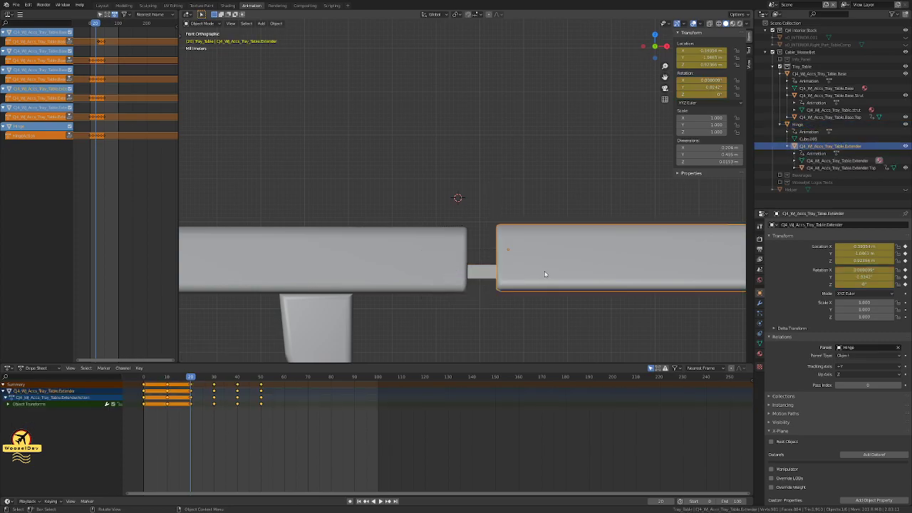
scroll(509, 185, "up", 3)
scroll(510, 207, "down", 3)
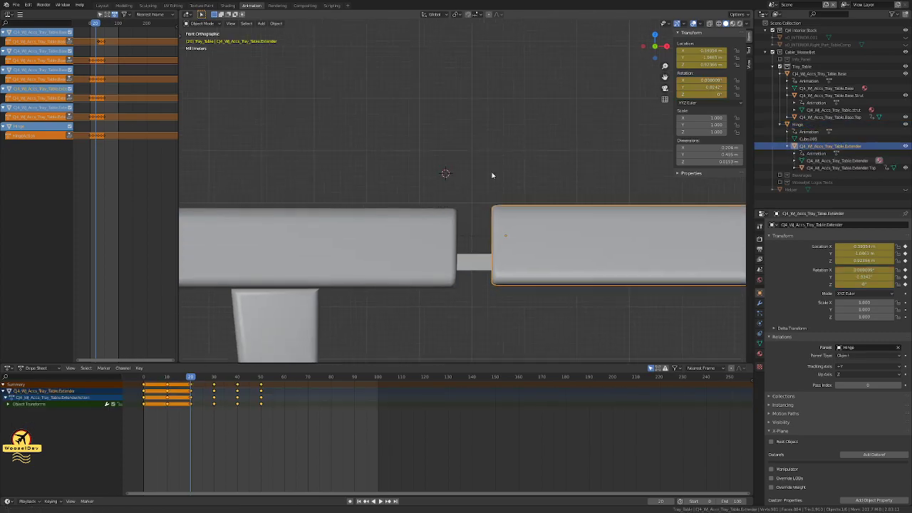
scroll(494, 175, "up", 5)
middle_click_drag(463, 147, 454, 134, "shift")
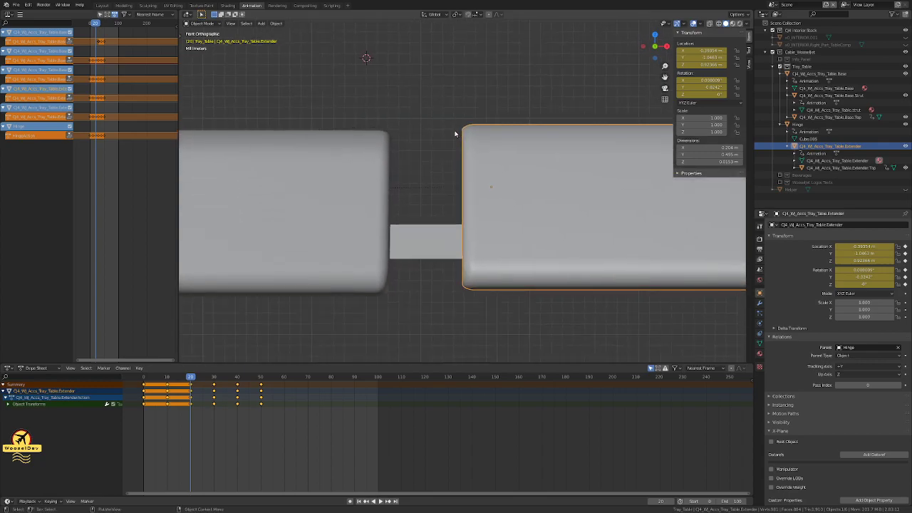
key("g")
key("z")
left_click(454, 134)
Step: Show the Helper block and, in wireframe, move the extender along X until its edge lines up with the block's edge
left_click(904, 190)
scroll(427, 208, "up", 3)
middle_click_drag(427, 208, 429, 128, "shift")
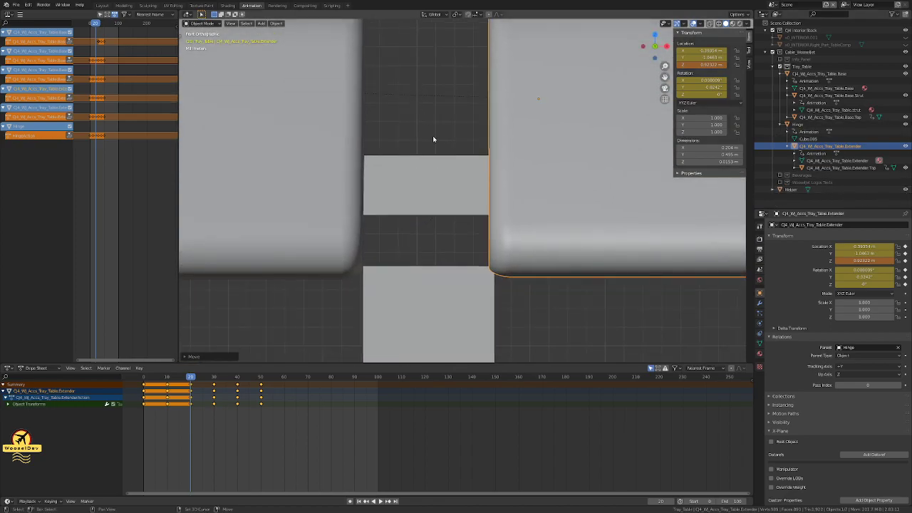
middle_click_drag(470, 204, 501, 188, "shift")
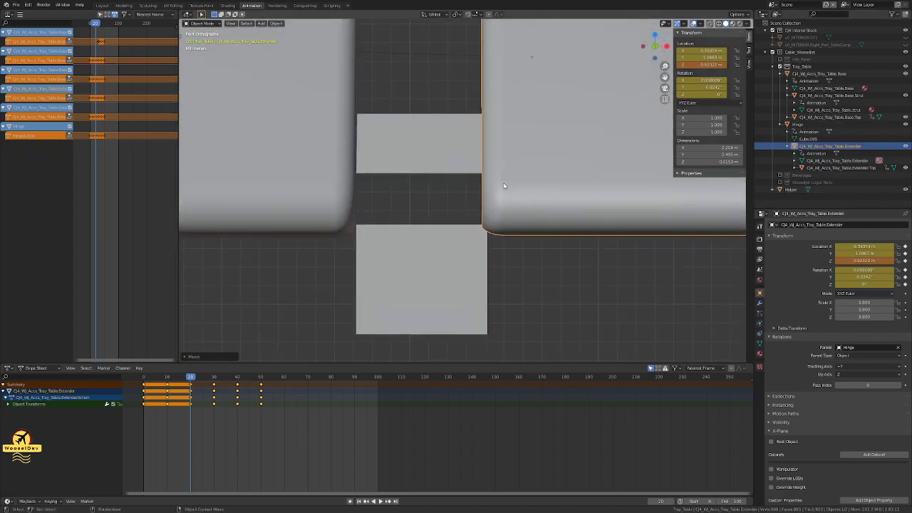
key("z")
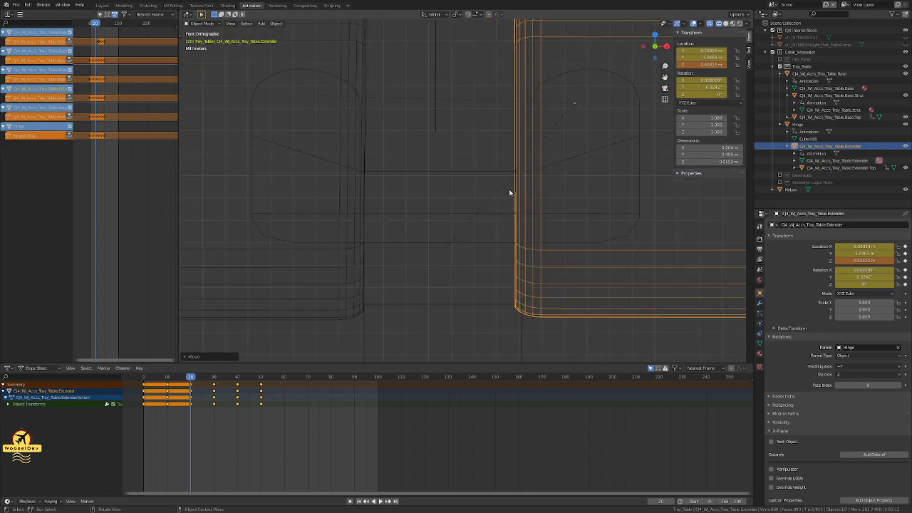
key("g")
key("x")
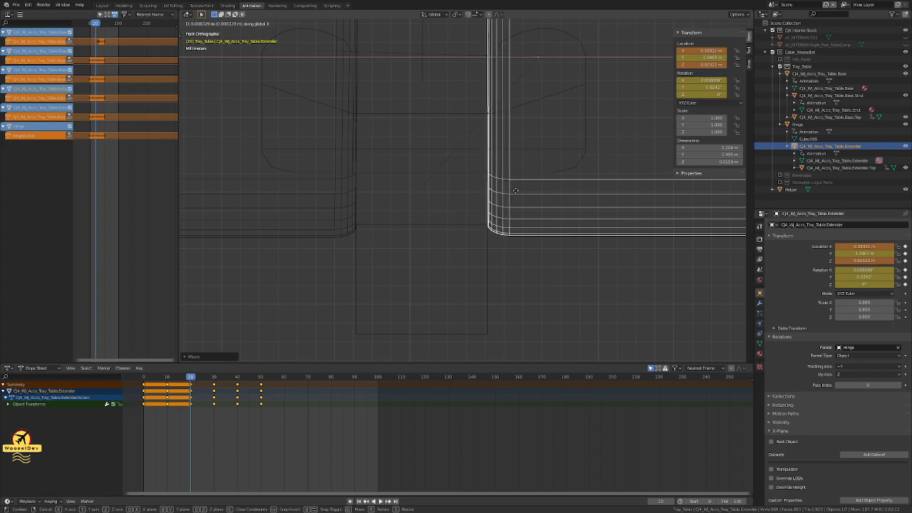
left_click(515, 190)
Step: Hide the Helper block, return the viewport to solid shading and deselect the extender
scroll(501, 165, "down", 5, "shift")
scroll(500, 165, "up", 4)
middle_click_drag(498, 163, 513, 258, "shift")
scroll(515, 248, "down", 1)
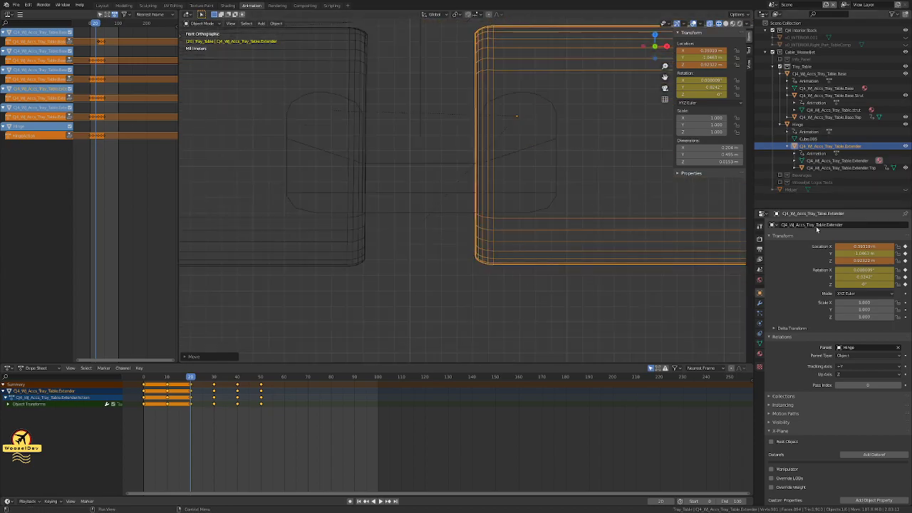
key("z")
left_click(555, 302)
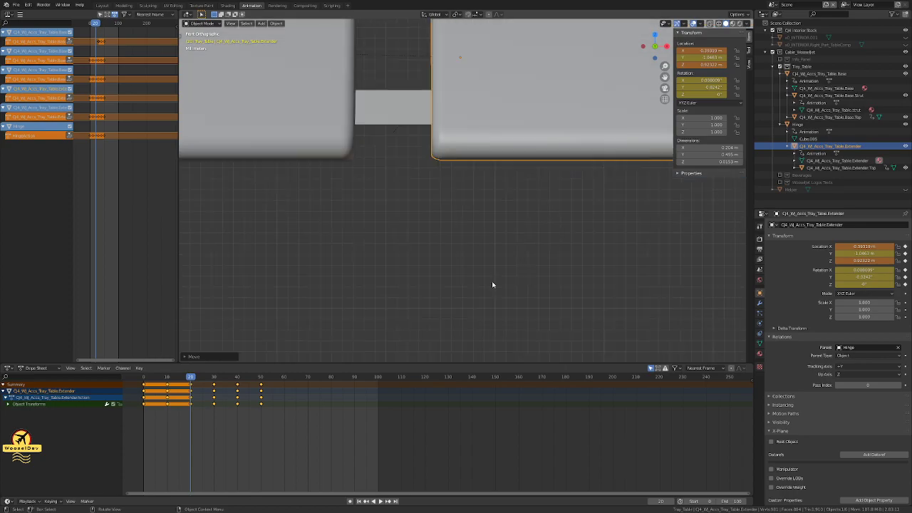
left_click(431, 229)
scroll(432, 227, "down", 3)
middle_click_drag(432, 225, 429, 244, "shift")
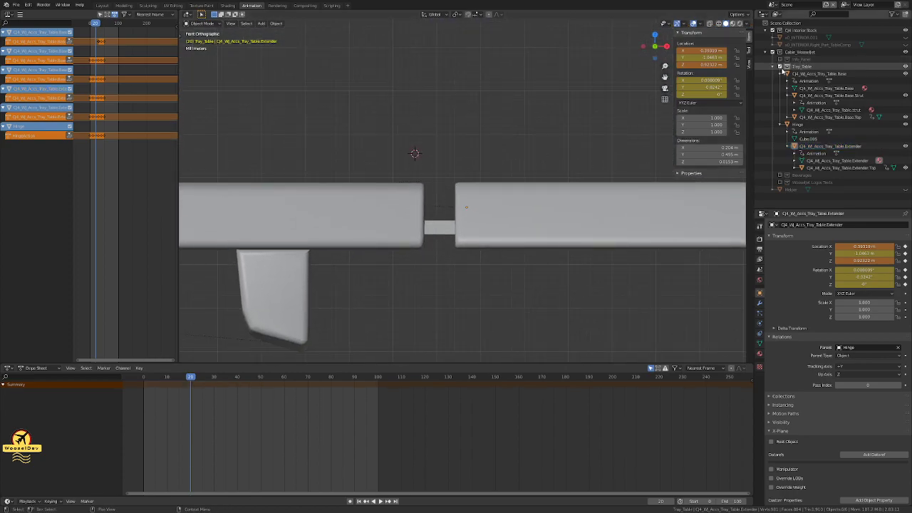
Step: Select all objects in the Tray_Table collection, inspect the joint between base and extender, and clear the selection
right_click(795, 67)
left_click(772, 76)
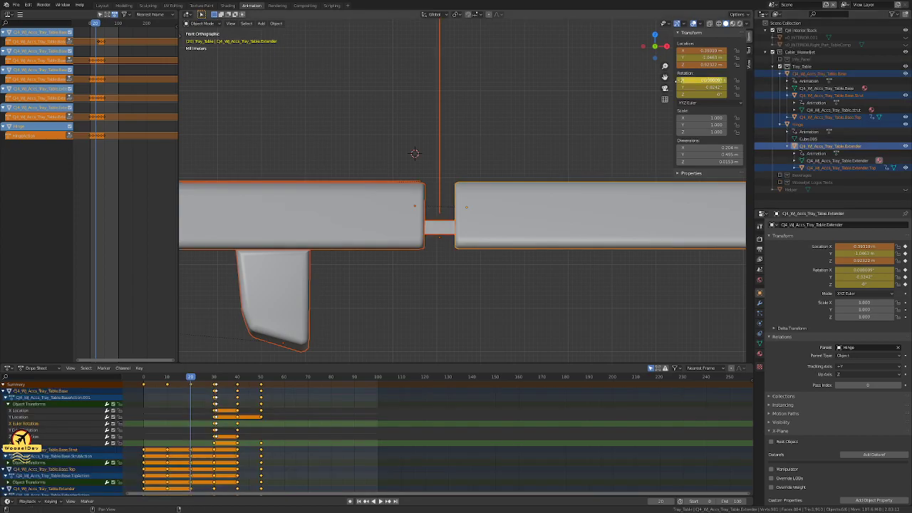
scroll(492, 141, "down", 9)
scroll(453, 136, "up", 9)
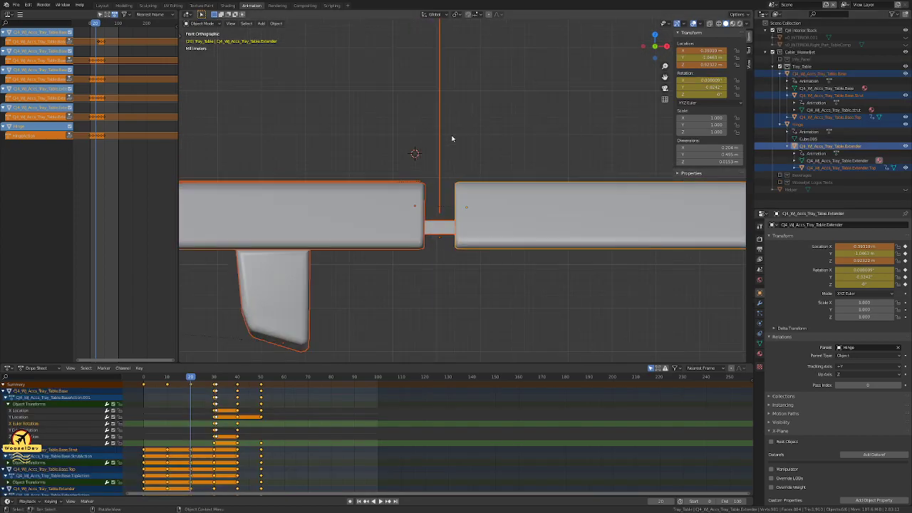
scroll(451, 138, "up", 7)
left_click(534, 166)
scroll(499, 157, "down", 4)
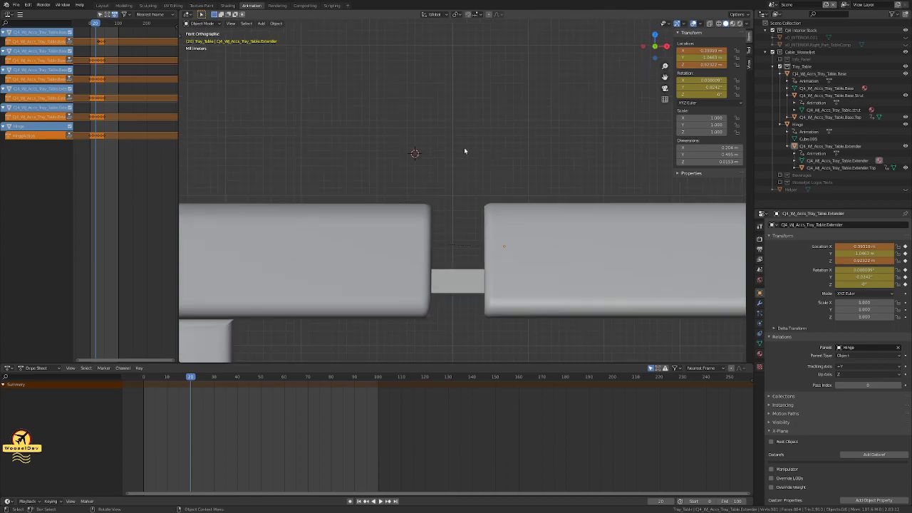
scroll(500, 143, "down", 2)
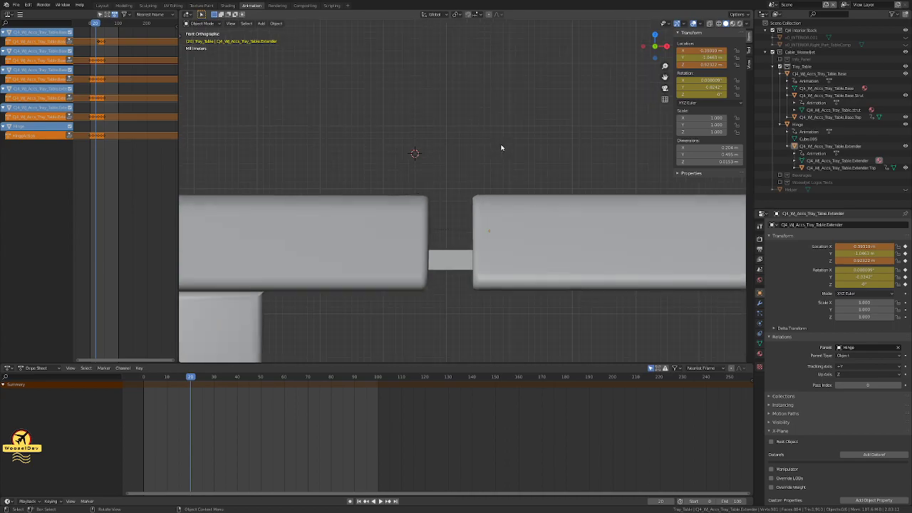
Step: Undo the recent extender unparenting and realignment edits, back to frame 30 with the extender parented to the Hinge
key("z")
left_click(547, 136)
scroll(546, 136, "down", 2)
mouse_move(546, 136)
middle_mouse_down()
mouse_move(537, 142)
mouse_move(554, 150)
mouse_move(551, 140)
mouse_move(484, 126)
mouse_move(474, 216)
mouse_move(416, 135)
middle_mouse_up()
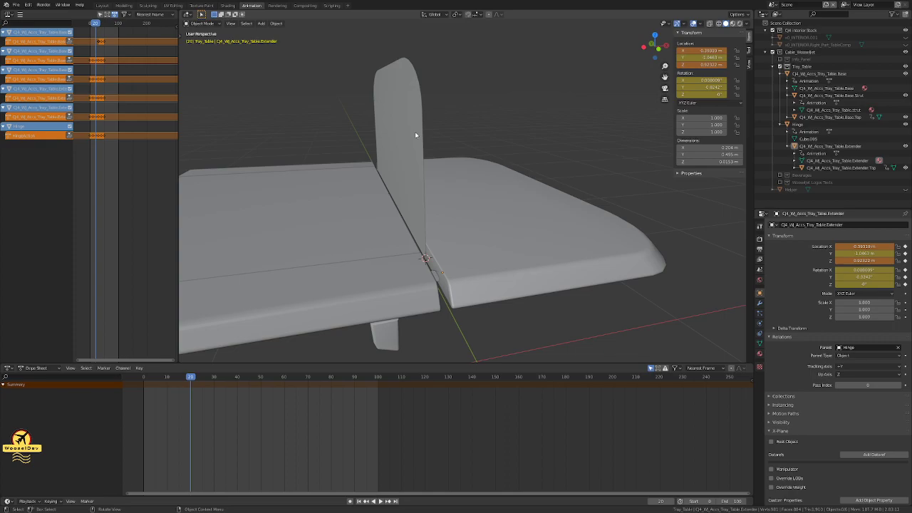
key("a")
key("ctrl+z")
key("ctrl+z")
key("ctrl+z")
key("ctrl+z")
key("ctrl+z")
key("ctrl+z")
key("ctrl+z")
key("ctrl+z")
key("ctrl+z")
key("ctrl+z")
key("ctrl+z")
key("ctrl+z")
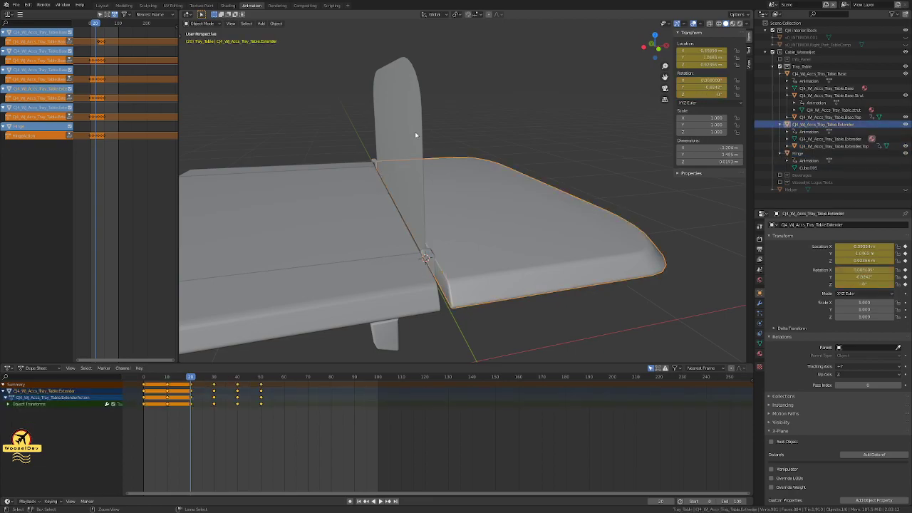
key("ctrl+z")
key("ctrl+z")
key("ctrl+z")
key("ctrl+z")
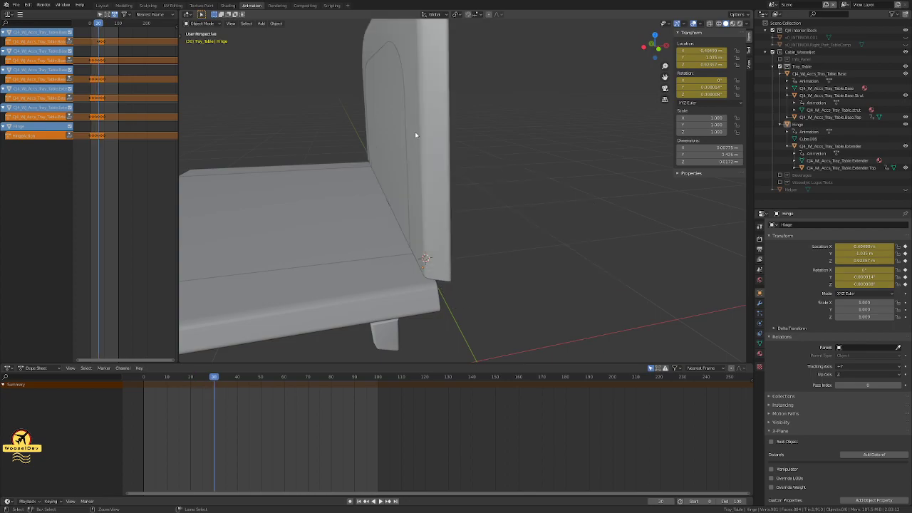
Step: Try rotating the extender's top surface and the extender itself at frame 30 to check how each pivots, cancelling both rotations
middle_click_drag(511, 159, 496, 141)
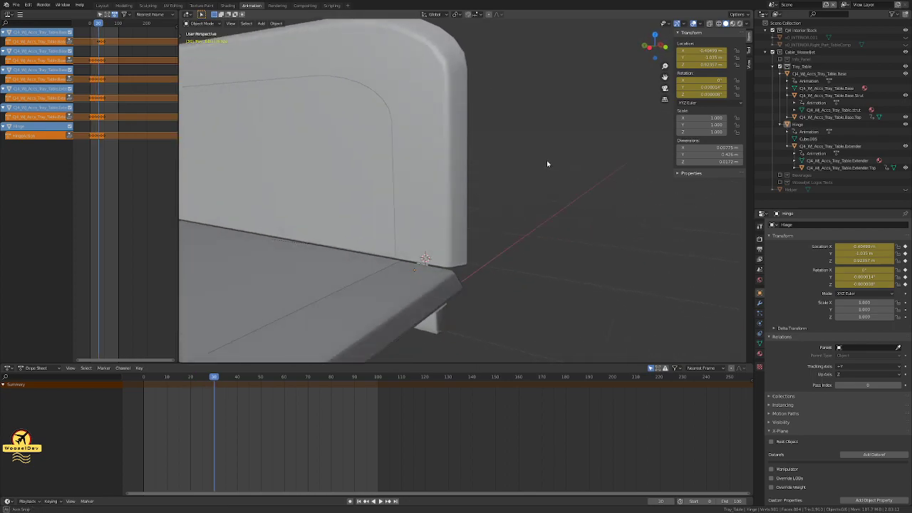
left_click(359, 117)
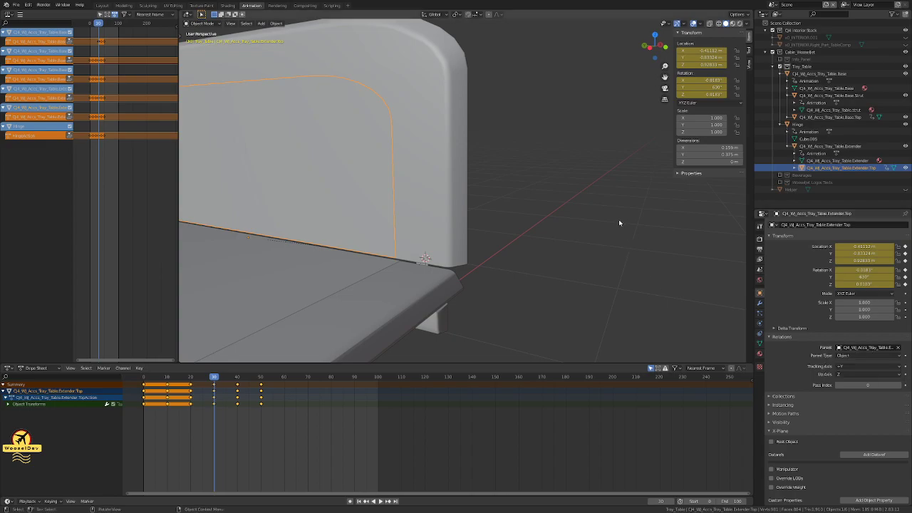
scroll(619, 223, "down", 3)
middle_click_drag(617, 220, 523, 190)
scroll(522, 202, "up", 3)
key("r")
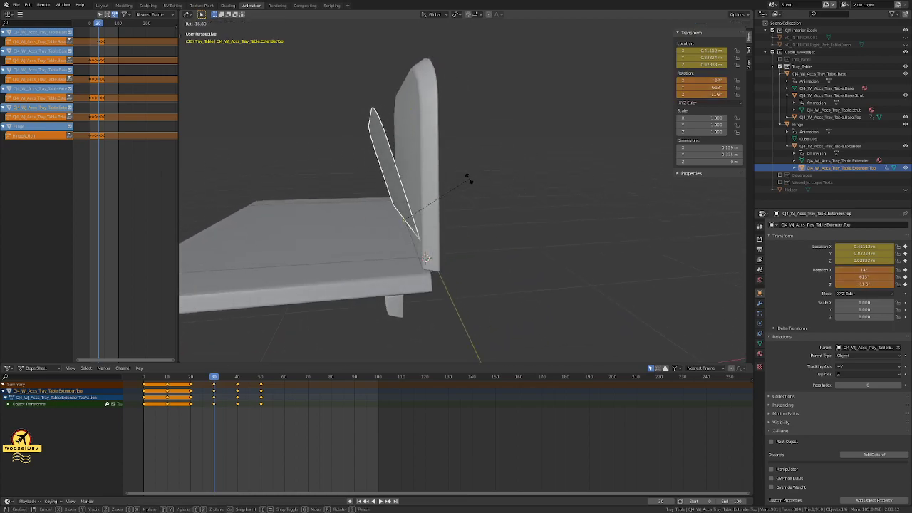
key("Escape")
left_click(436, 164)
key("r")
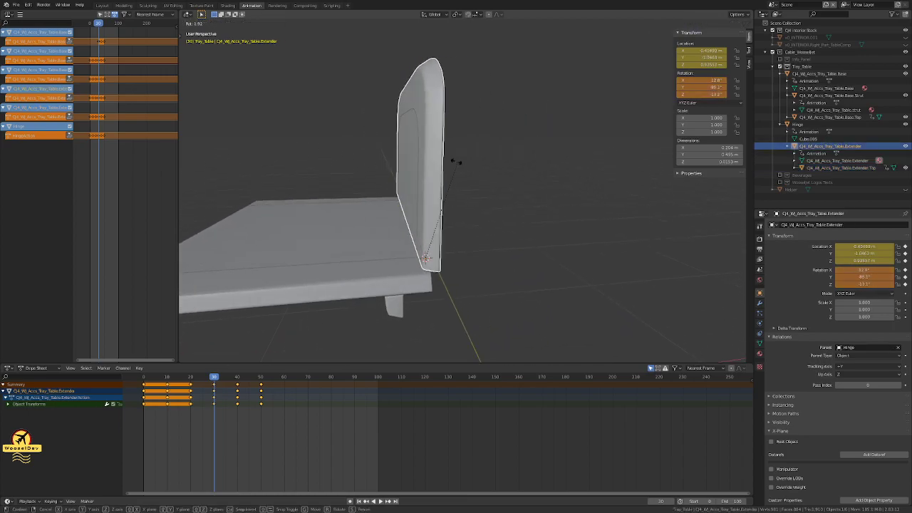
left_click(503, 203)
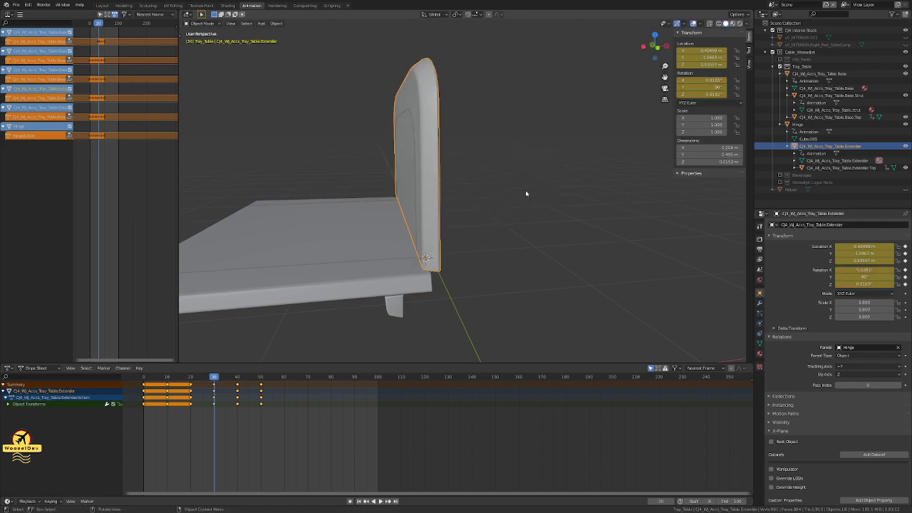
Step: Step the animation back from frame 30 to frame 20 in front view and examine the extender's movement around the hinge
key("KP_1")
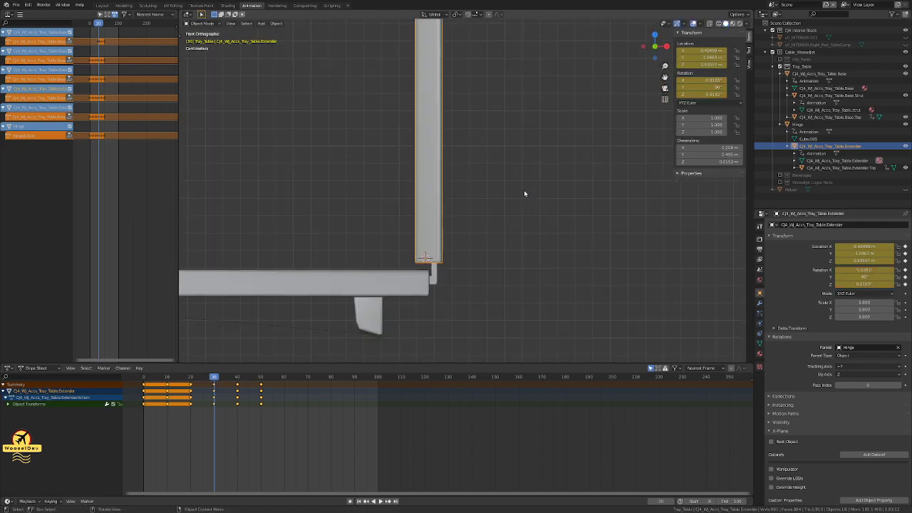
key("Left")
key("Left")
key("Left")
key("Left")
key("Left")
key("Left")
key("Left")
key("Left")
key("Left")
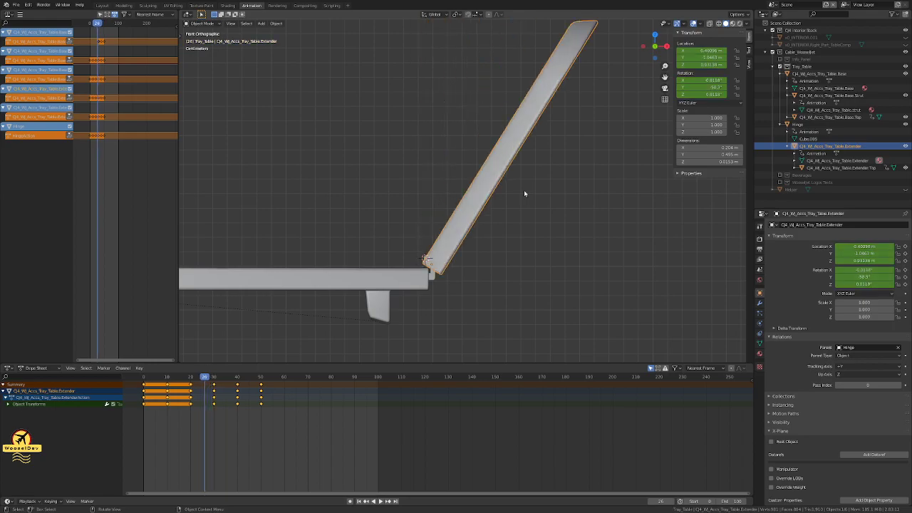
key("Left")
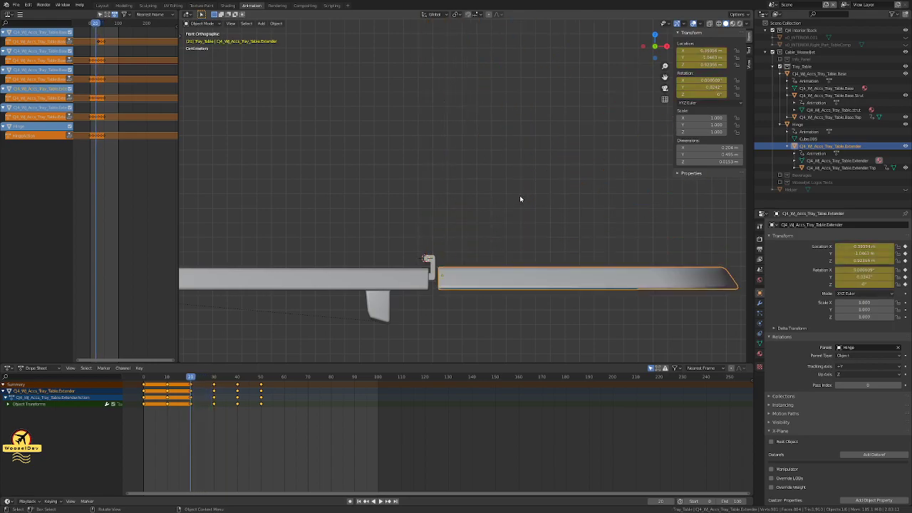
Step: Try rotating the Hinge at frame 20 to test whether the extender follows, cancel the rotation and deselect it
left_click(429, 260)
key("r")
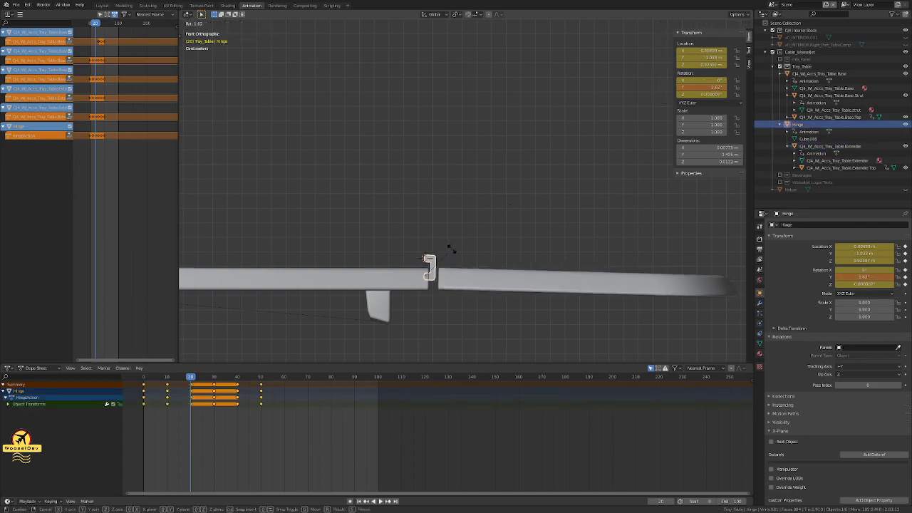
key("Escape")
left_click(512, 230)
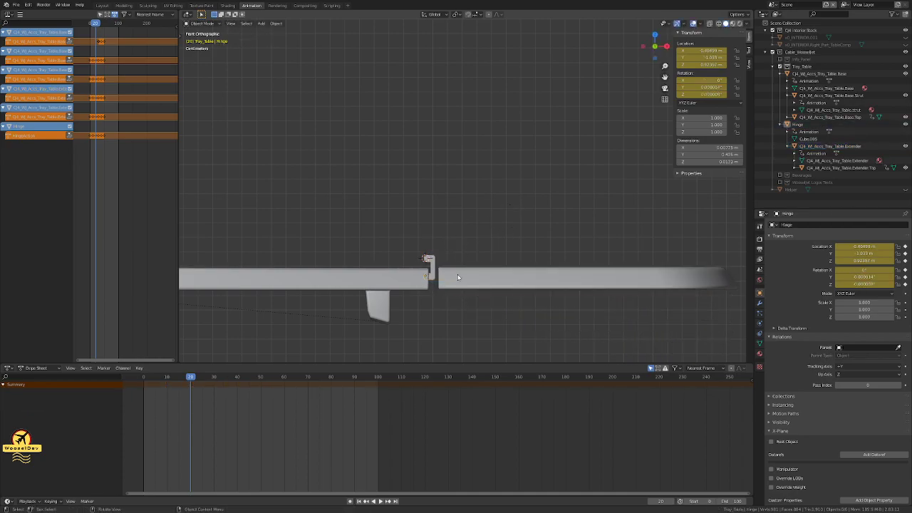
Step: Remove the Hinge parent from the extender at frame 20 and inspect it in perspective
left_click(457, 278)
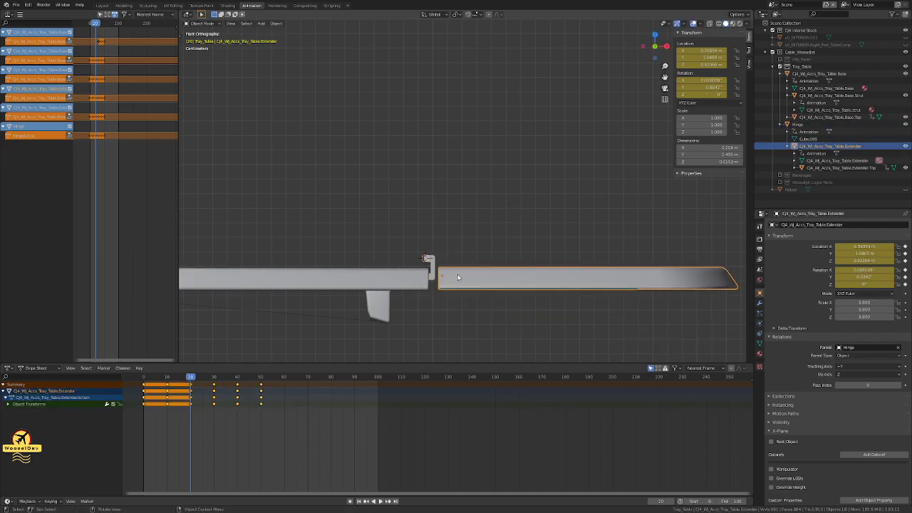
left_click(898, 348)
left_click(487, 195)
middle_click_drag(487, 195, 517, 216)
left_click(518, 216)
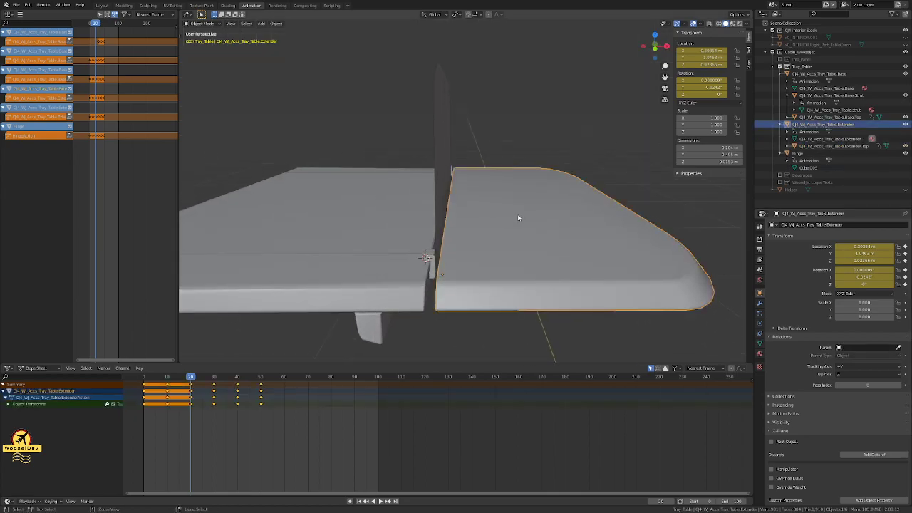
Step: Undo the extender's parent removal and the selection and frame changes before it, back to frame 30
key("ctrl+z")
key("ctrl+z")
key("ctrl+z")
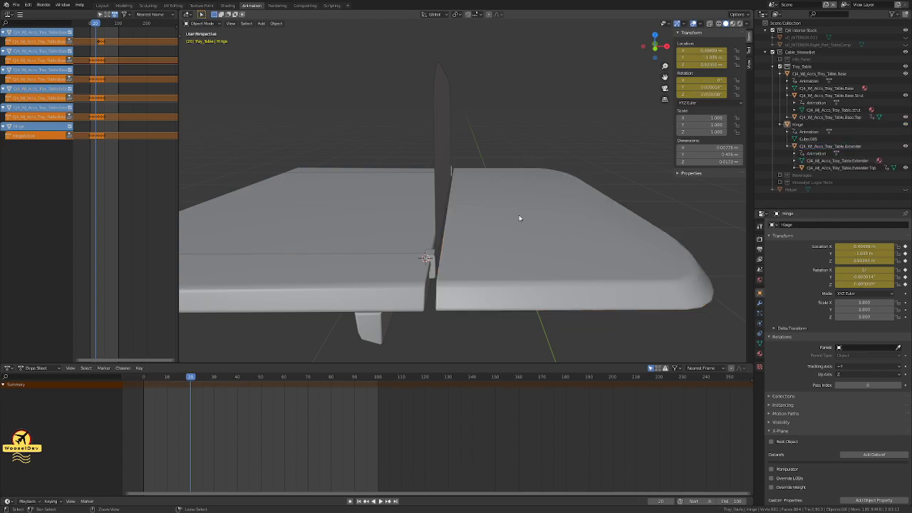
key("ctrl+z")
key("ctrl+z")
key("ctrl+z")
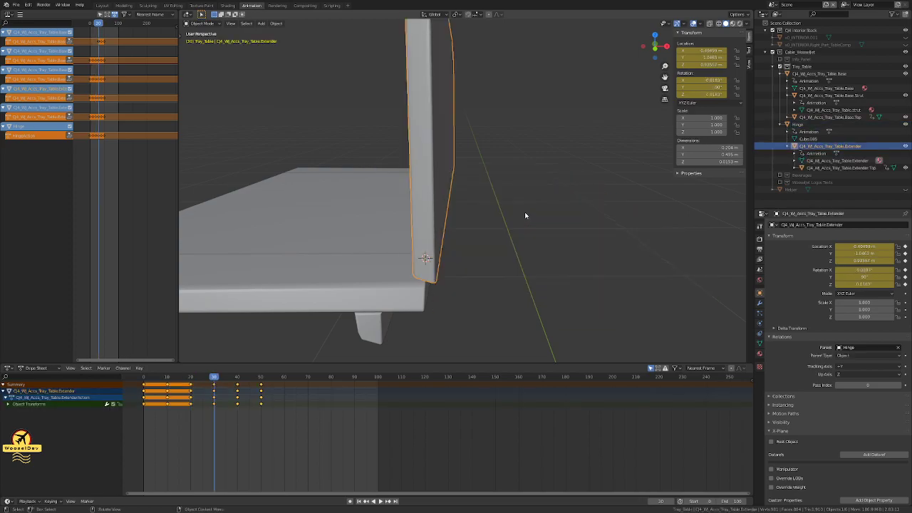
Step: Step the animation from frame 30 back to 20 and forward to 30 again, examining how the extender folds
key("Left")
key("Left")
key("Left")
key("Left")
key("Left")
key("Left")
key("Left")
key("Left")
key("Left")
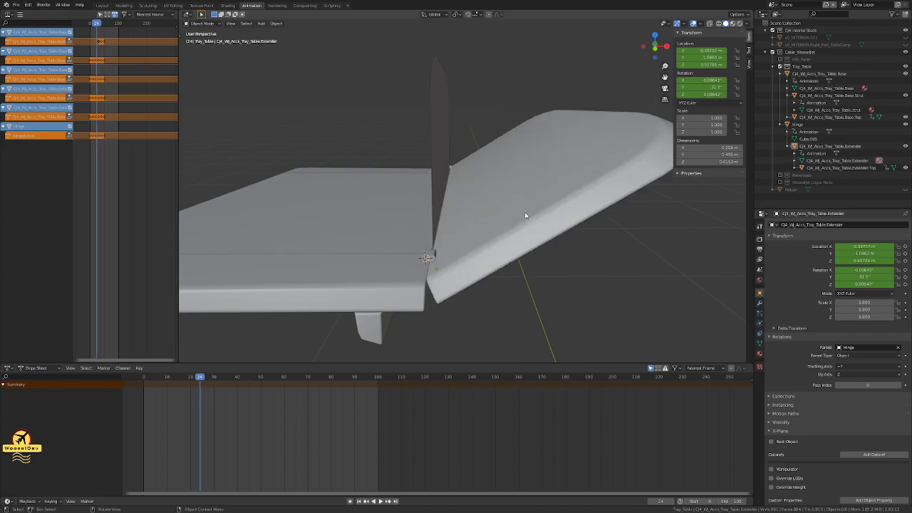
key("Left")
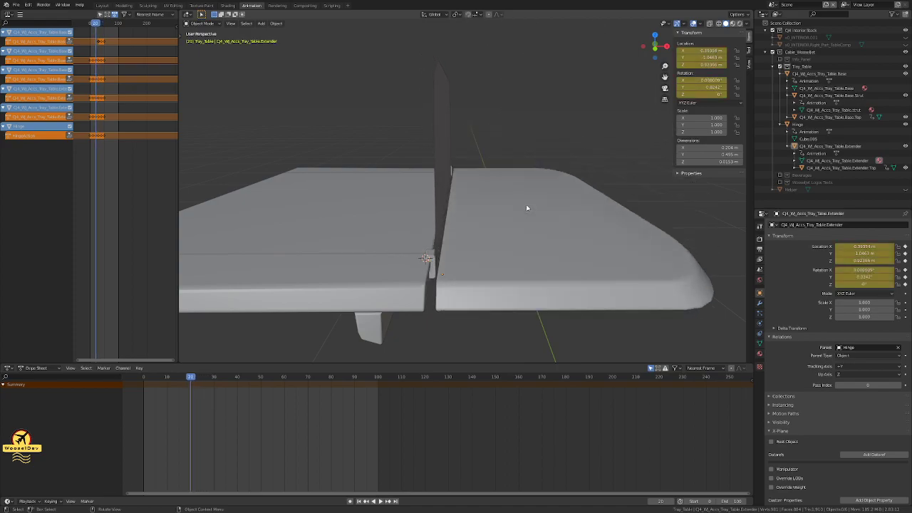
key("Right")
key("Right")
key("Right")
key("Right")
key("Right")
key("Right")
key("Right")
key("Right")
key("Right")
key("Right")
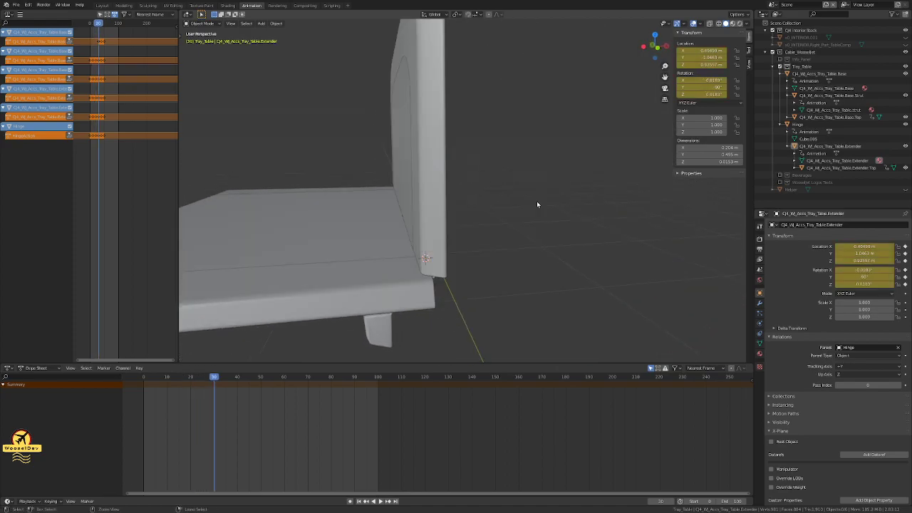
Step: Undo the last selection changes and step back and forth between frames 24 and 31 to review the folding, ending at frame 30
key("ctrl+z")
key("ctrl+z")
key("ctrl+z")
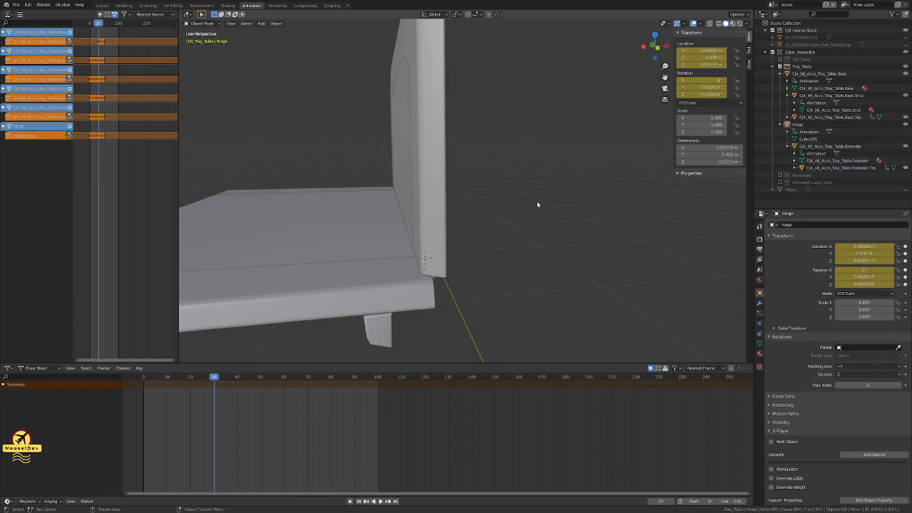
key("Left")
key("Left")
key("Left")
key("Left")
key("Left")
key("Left")
key("Left")
key("Left")
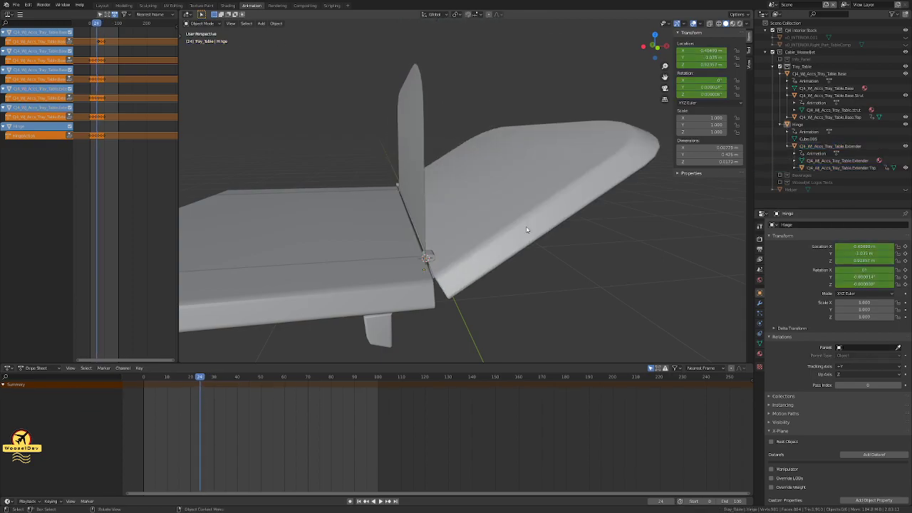
key("Right")
key("Right")
key("Right")
key("Right")
key("Right")
key("Right")
key("Right")
key("Left")
key("Left")
key("Left")
key("Left")
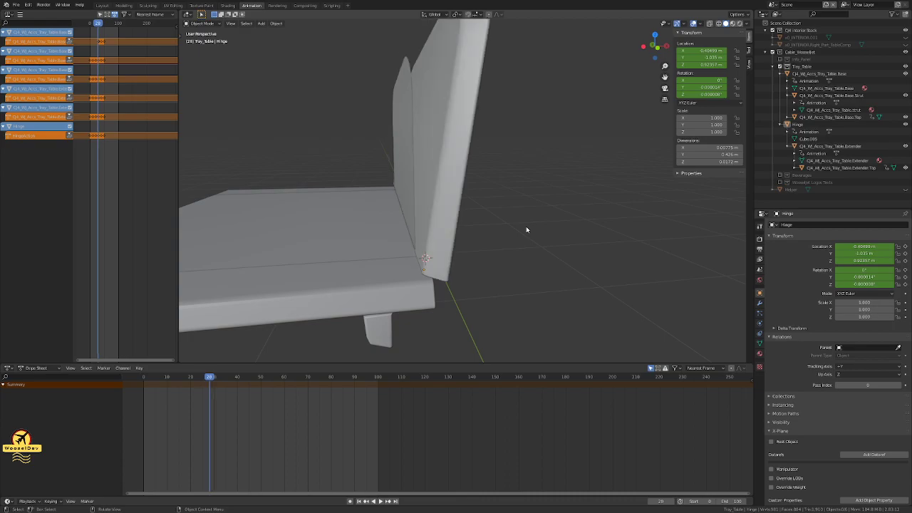
key("Right")
key("Right")
key("Right")
key("Right")
key("Right")
key("Right")
key("Right")
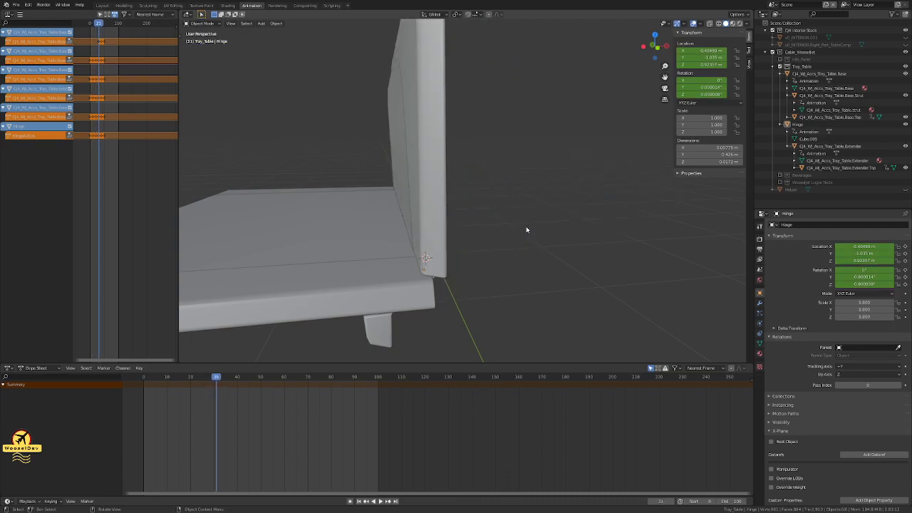
key("Left")
key("Left")
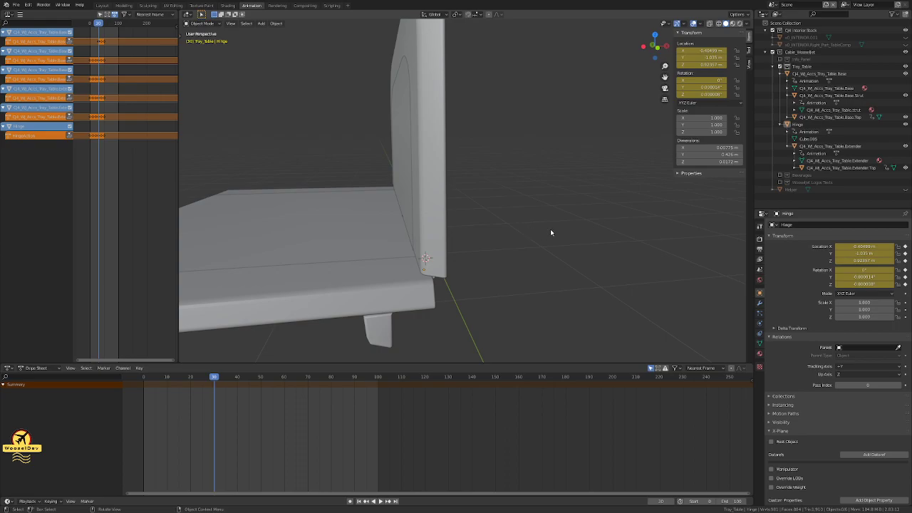
Step: Try rotating the Hinge at frame 30 in front view to see whether the extender follows, cancel the rotation and deselect
key("KP_1")
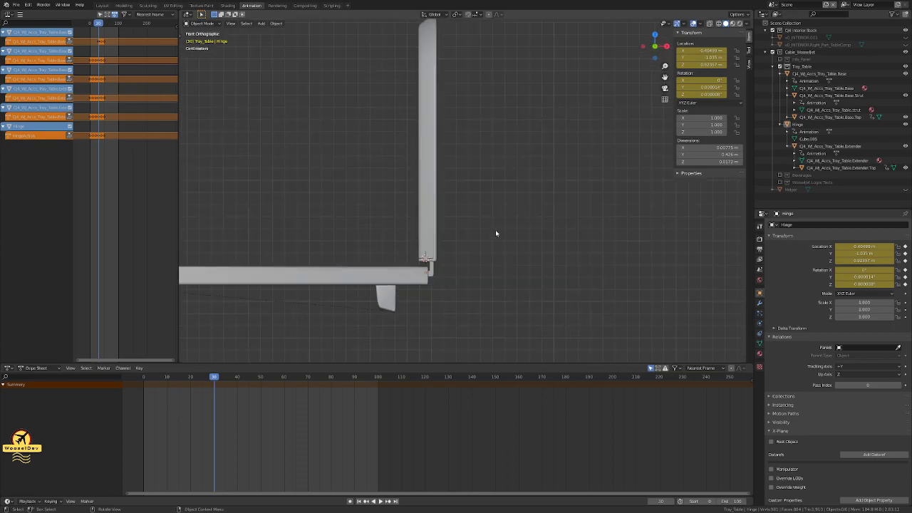
scroll(488, 241, "down", 3)
middle_click_drag(442, 197, 474, 202, "shift")
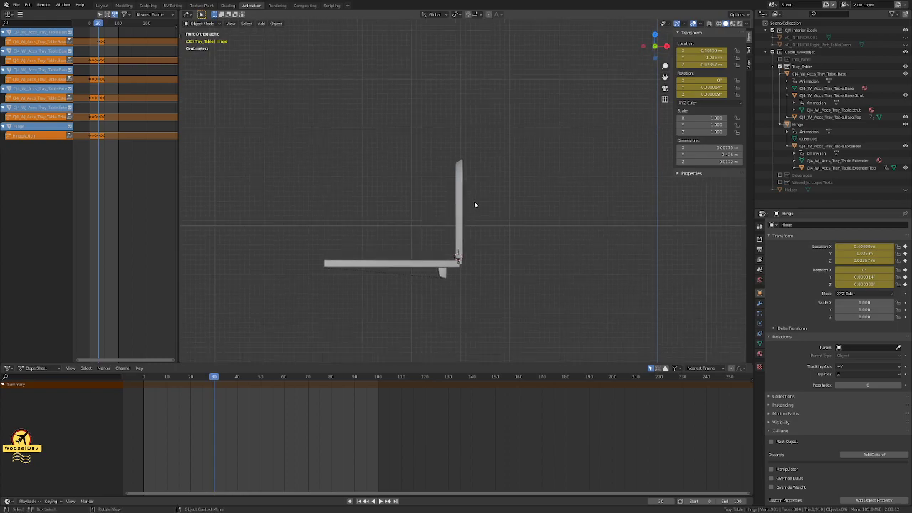
scroll(470, 216, "up", 2)
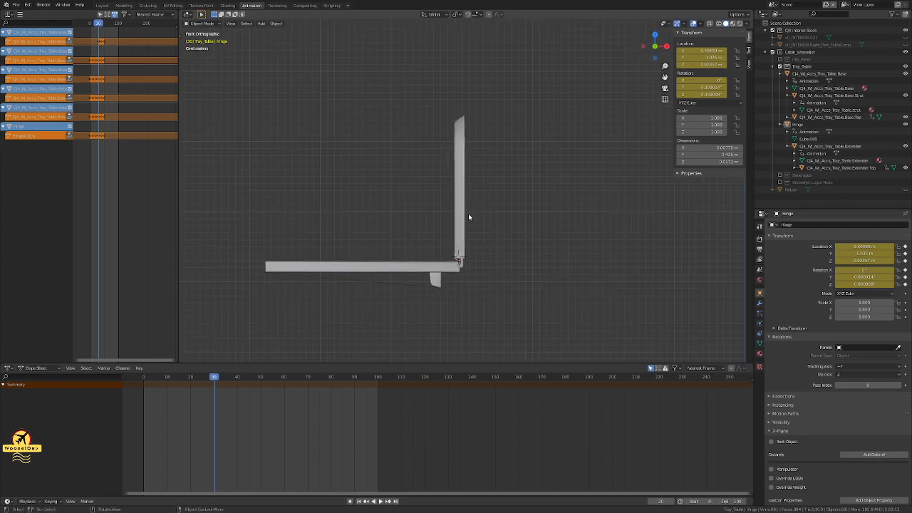
scroll(468, 217, "up", 4)
left_click(464, 262)
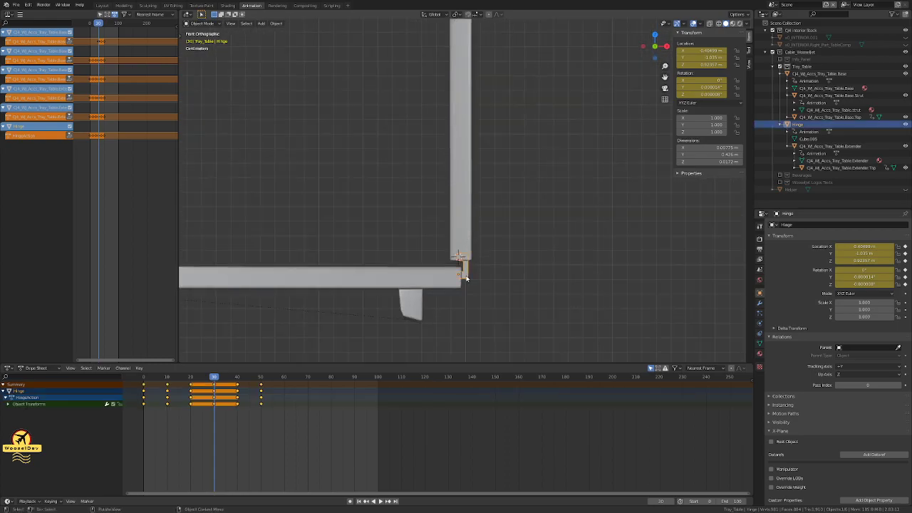
key("r")
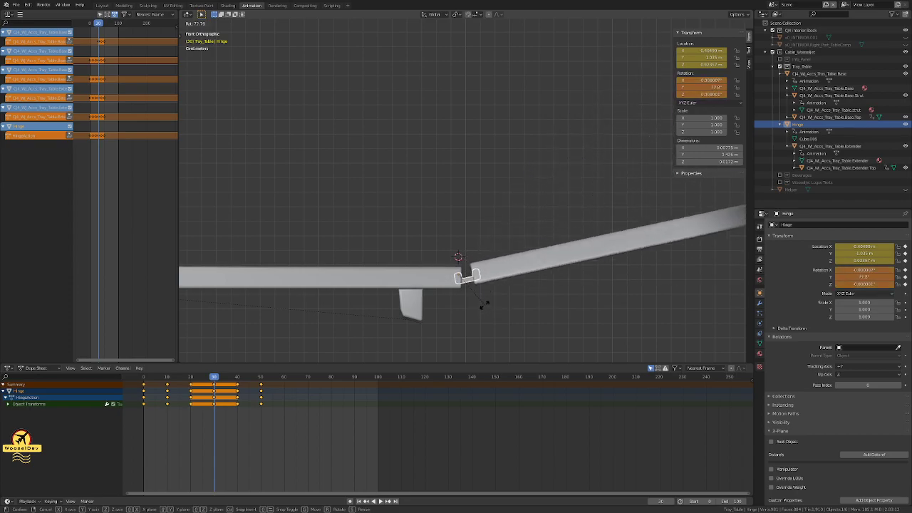
right_click(498, 284)
left_click(497, 285)
Step: Try moving and rotating the tray table base at frame 30 to check which parts follow it, cancelling both transforms
left_click(421, 274)
key("g")
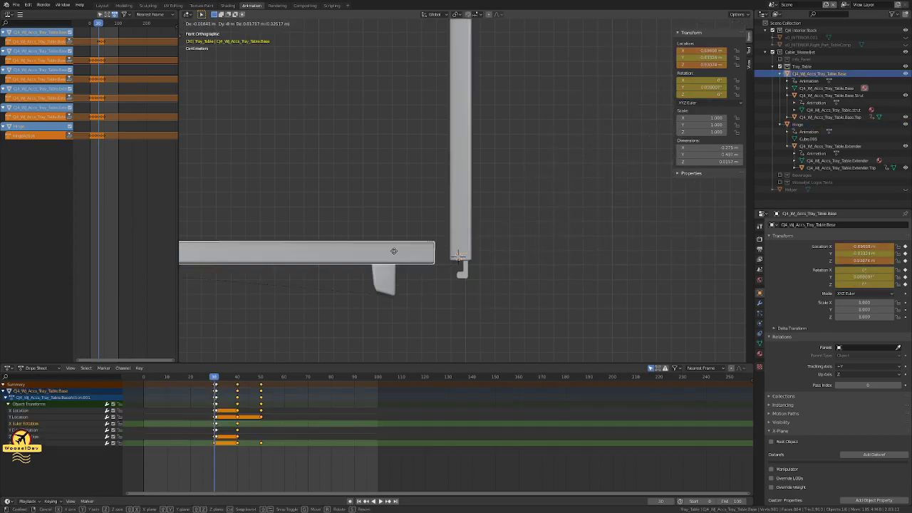
right_click(408, 267)
scroll(381, 260, "down", 2)
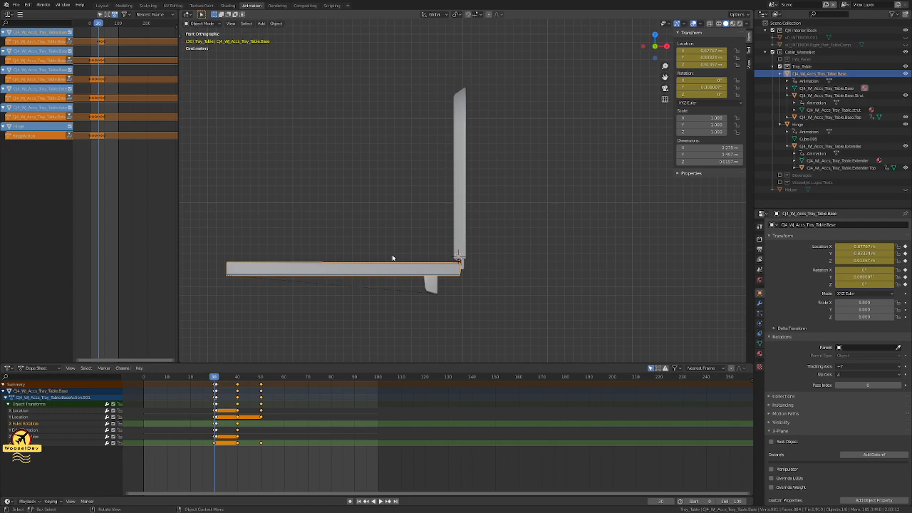
key("r")
right_click(407, 261)
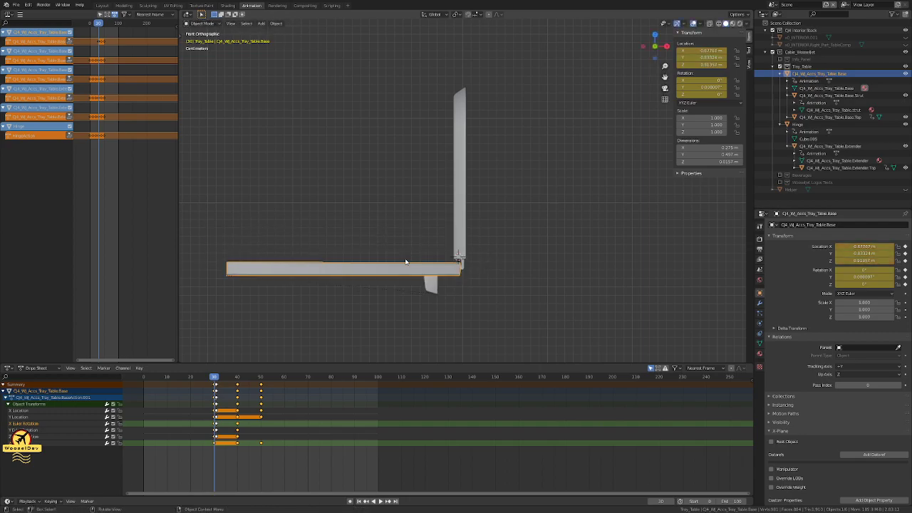
Step: Try to parent the Hinge to the tray table base with Object (Keep Transform), and deselect everything
left_click(529, 262)
left_click(462, 265)
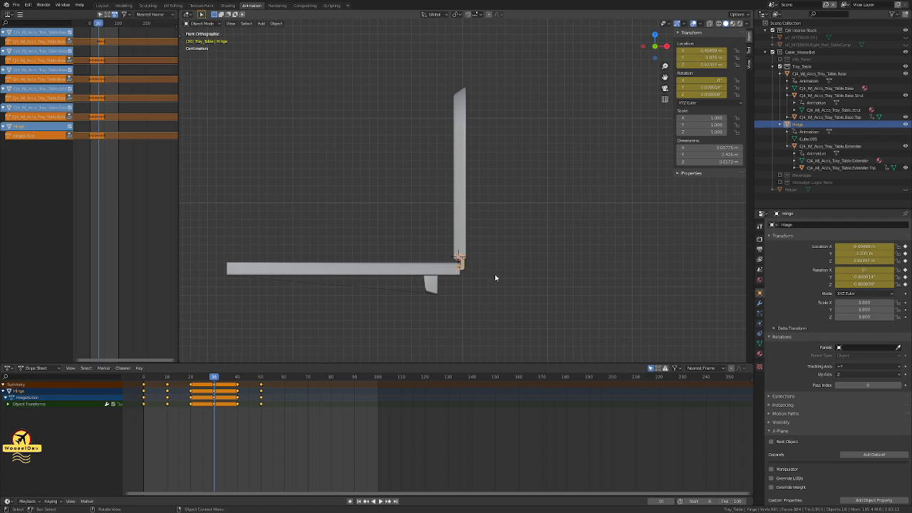
key("shift")
left_click(410, 271, "shift")
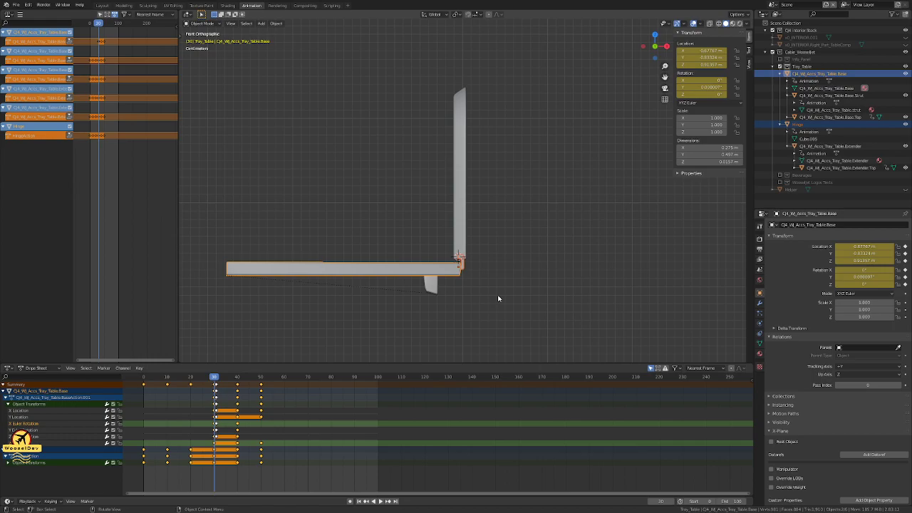
key("ctrl+p")
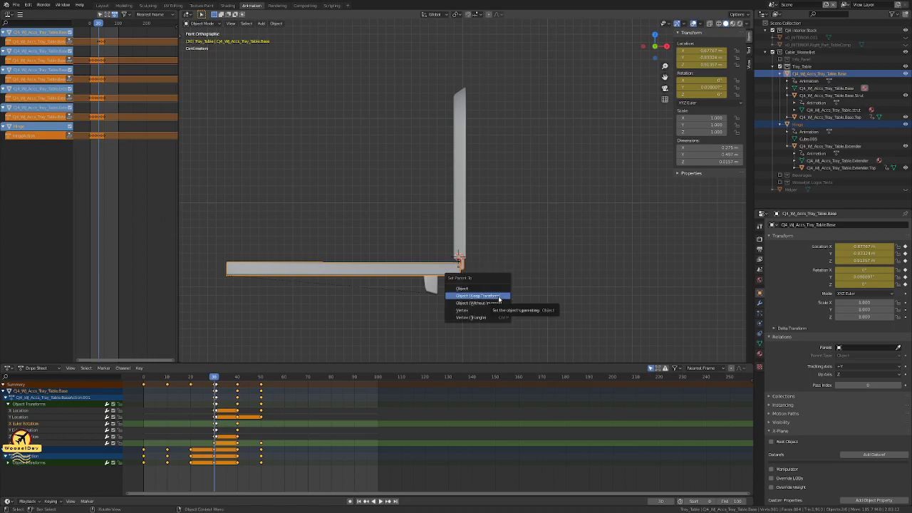
left_click(499, 296)
left_click(524, 244)
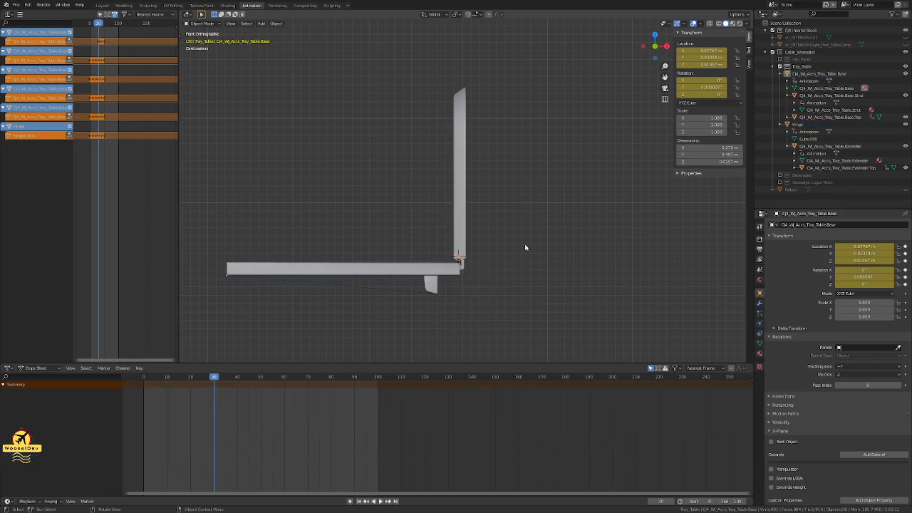
Step: Delete all keyframes of every tray table part and run Clean Keyframes on the emptied animation
scroll(511, 268, "up", 6)
scroll(504, 274, "down", 6)
key("a")
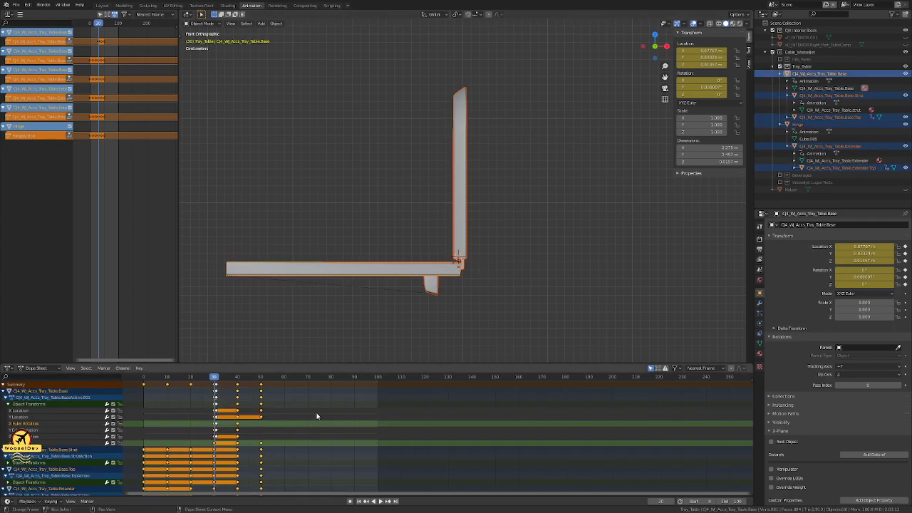
key("x")
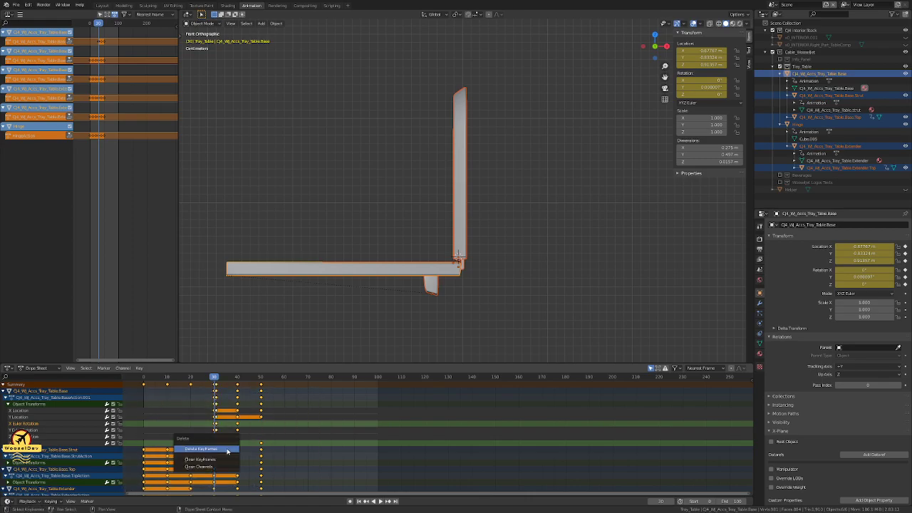
left_click(224, 449)
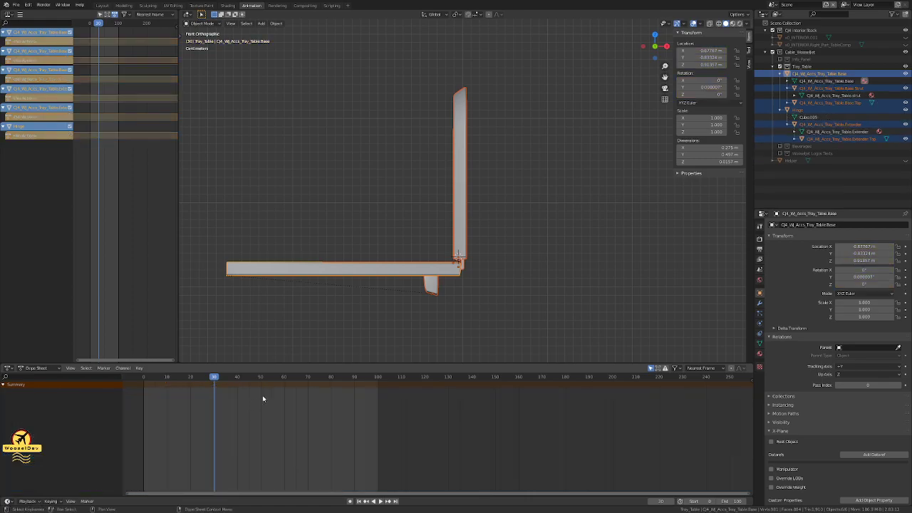
key("x")
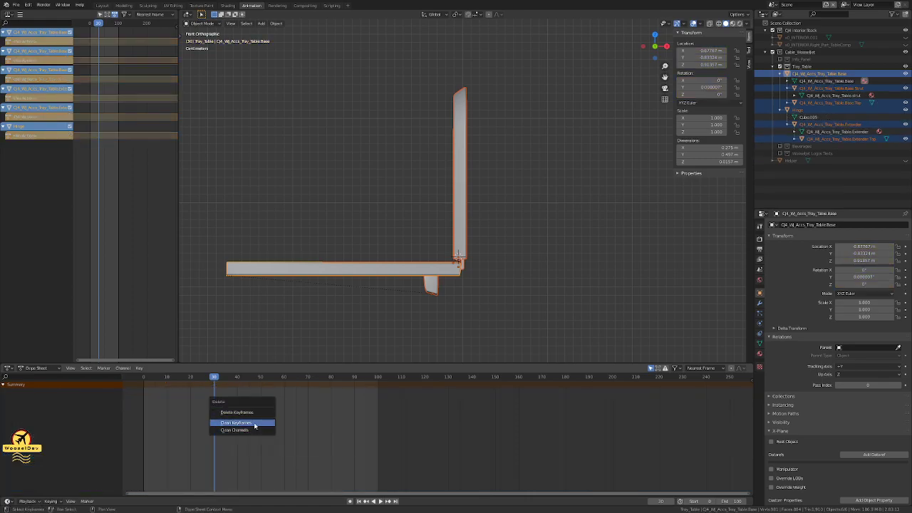
left_click(258, 422)
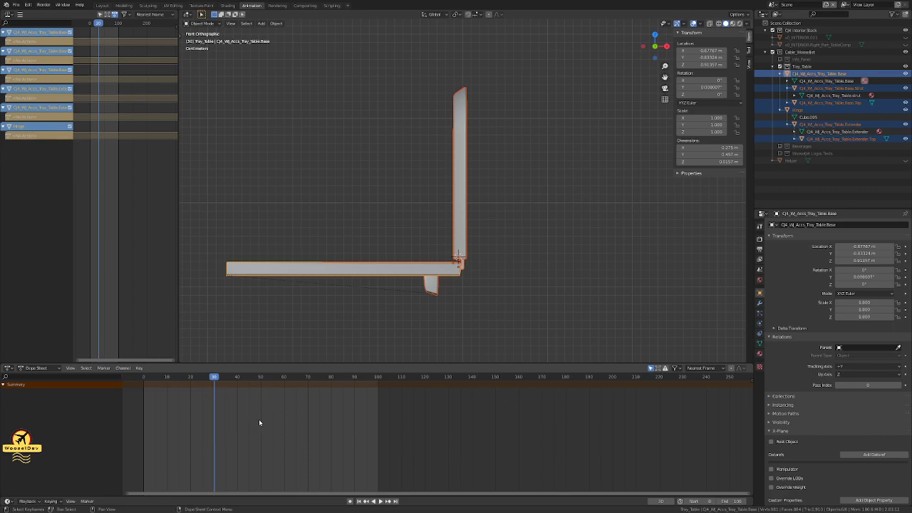
left_click(2, 32)
left_click(2, 32)
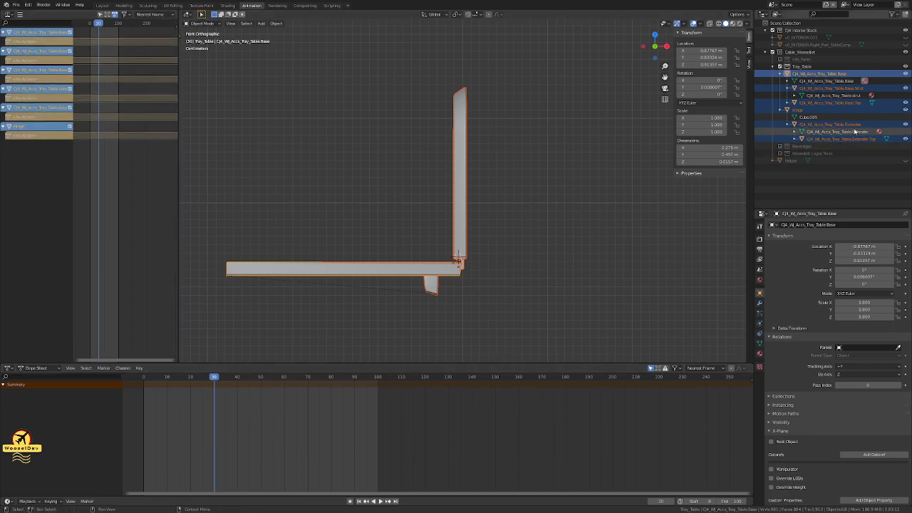
left_click(780, 89)
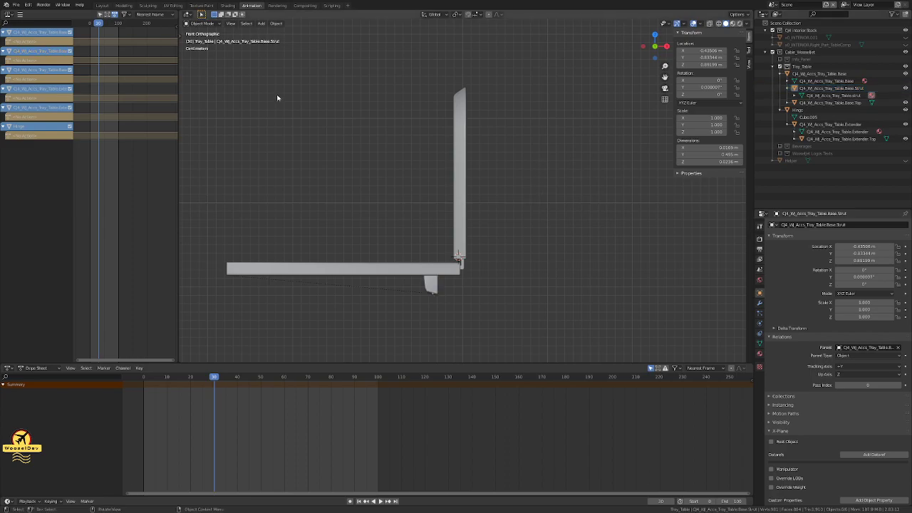
left_click(4, 127)
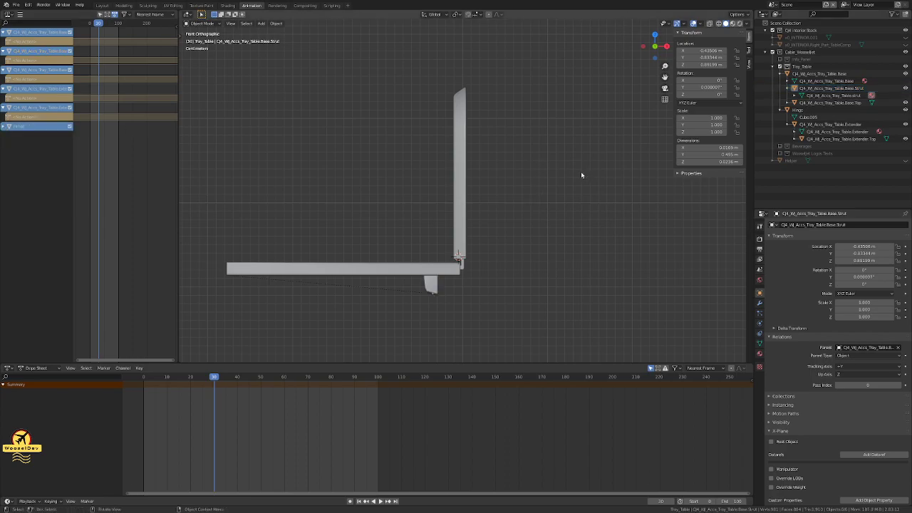
Step: Return to frame 0 and rotate the Hinge 90° about the Y axis to swing the extender out flat
scroll(470, 212, "up", 2)
scroll(470, 212, "up", 1)
scroll(471, 211, "down", 2)
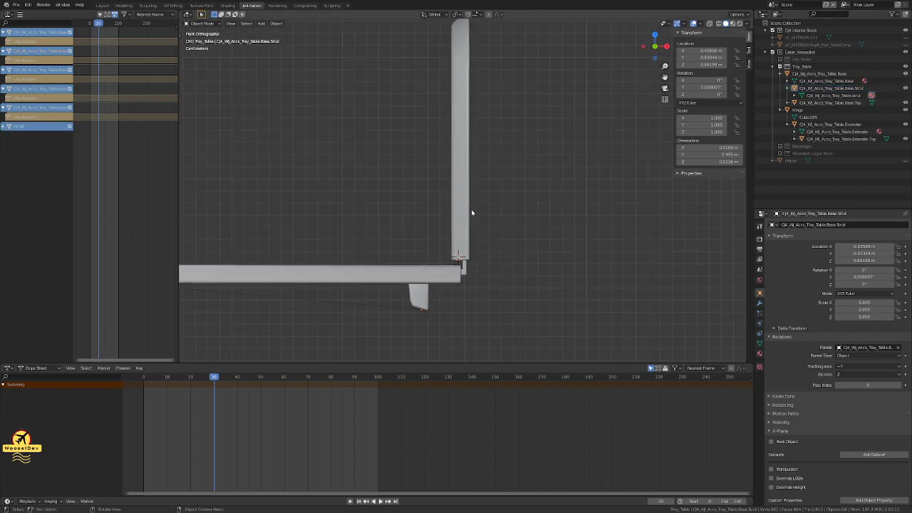
key("shift+ctrl+space")
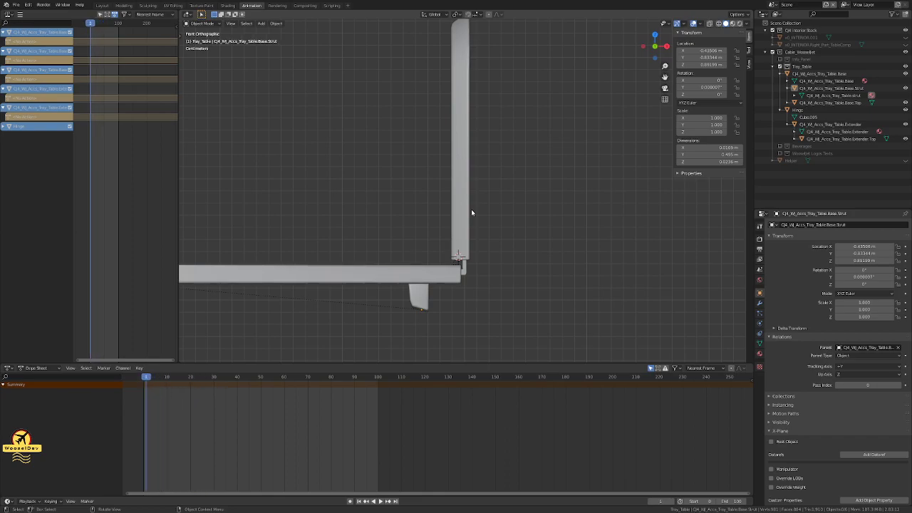
scroll(472, 211, "down", 2)
scroll(480, 220, "up", 3)
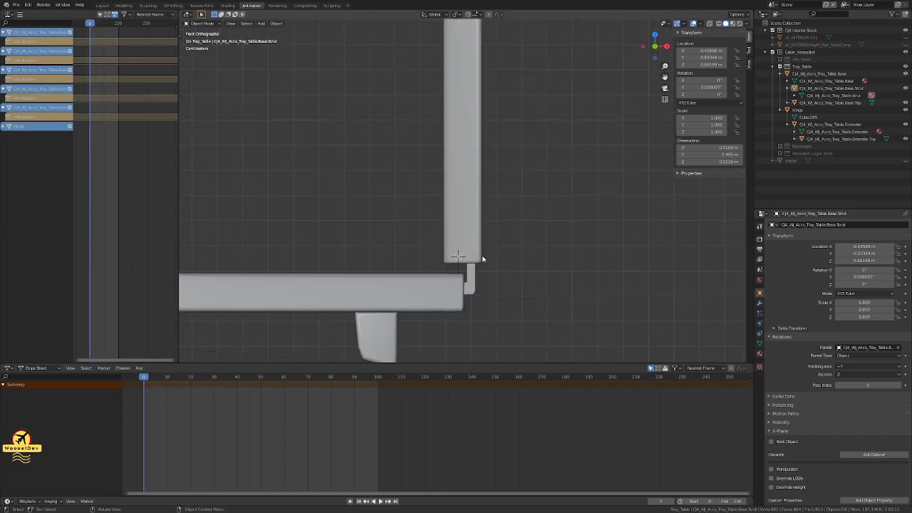
middle_click_drag(483, 255, 475, 194, "shift")
left_click(474, 222)
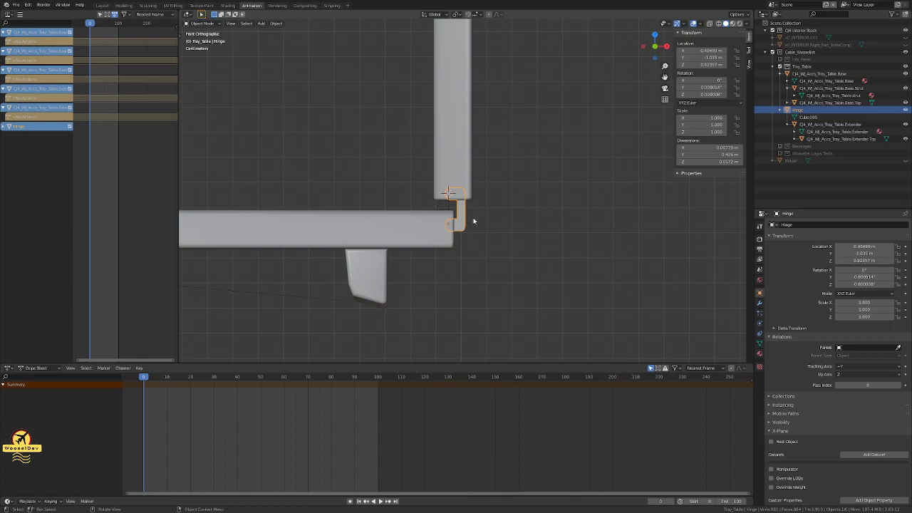
key("r")
key("y")
key("9")
key("0")
key("Return")
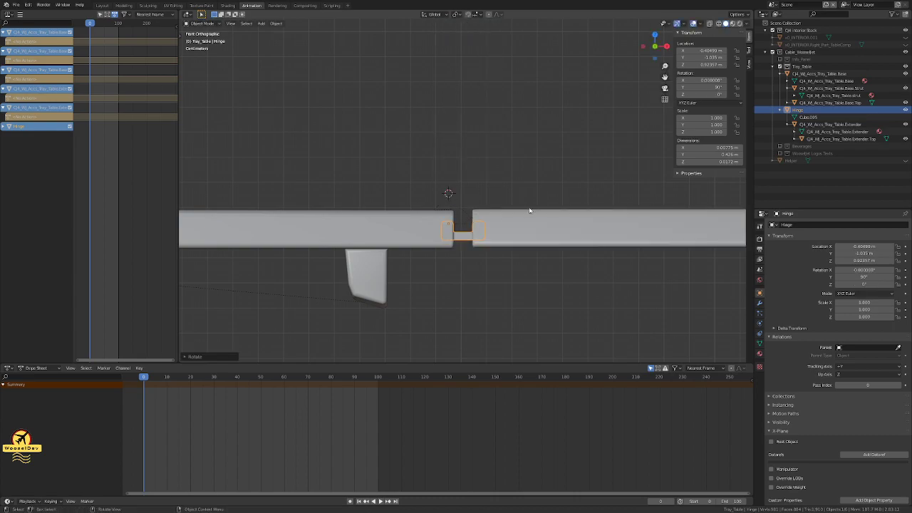
Step: Unwrap the Hinge mesh in the UV Editing workspace with the Unwrap operation
scroll(467, 235, "up", 8)
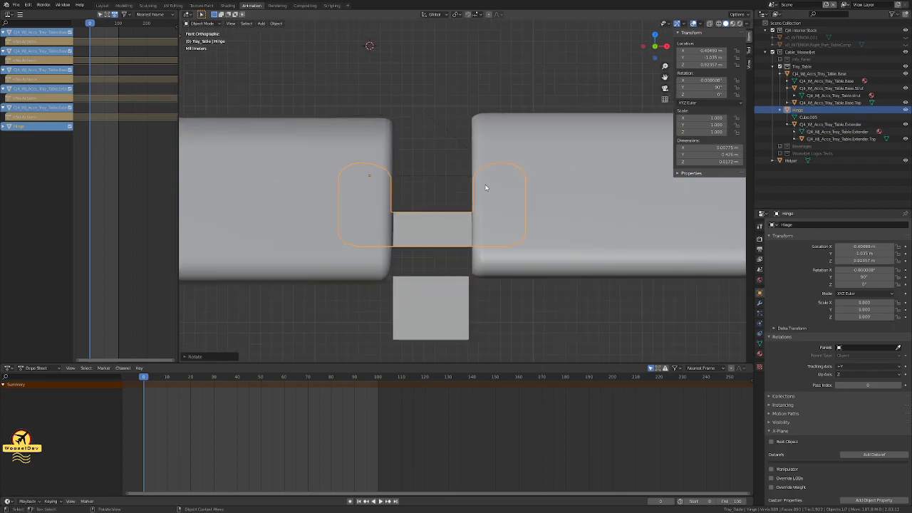
key("Tab")
left_click(460, 228)
left_click(172, 5)
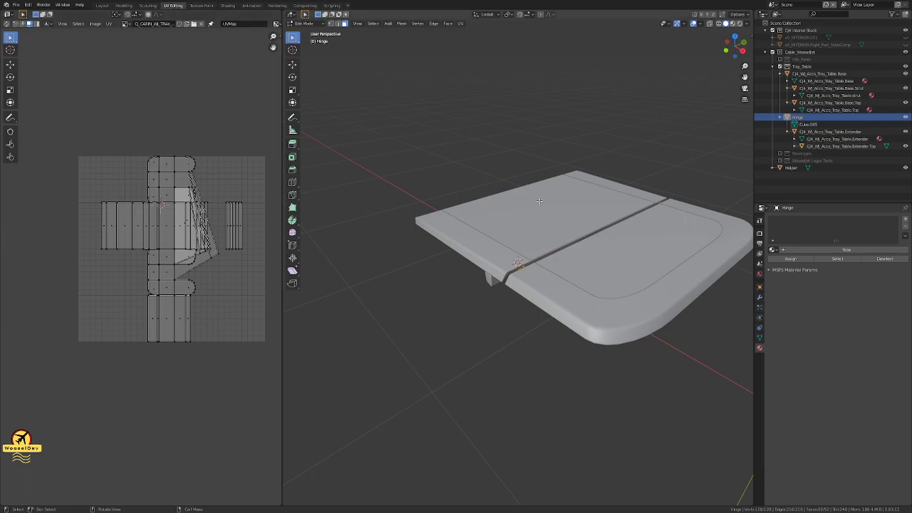
key("u")
left_click(567, 240)
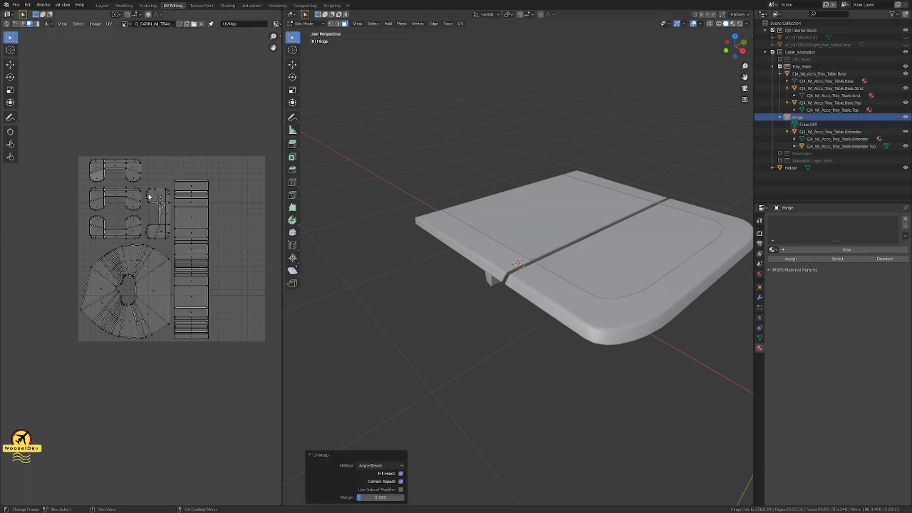
Step: Assign the existing Cabin_Tray_Table material to the Hinge
left_click(773, 250)
scroll(803, 302, "down", 10)
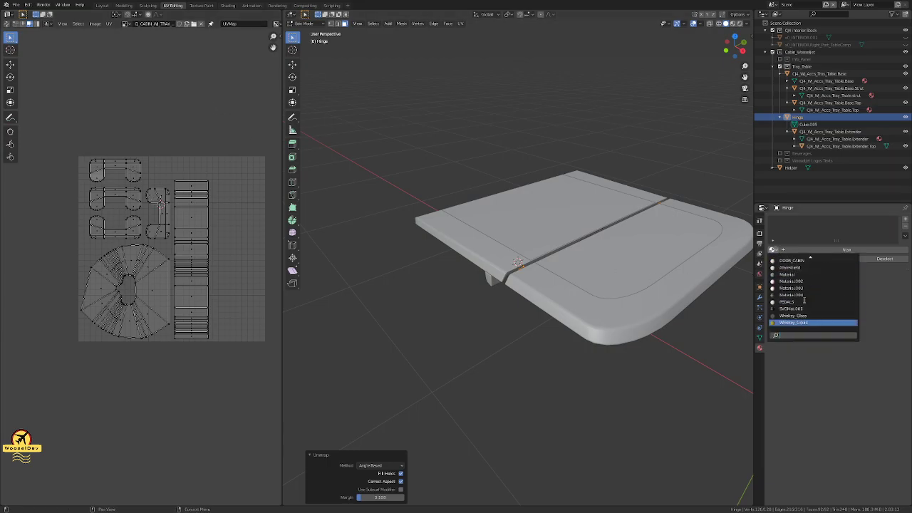
scroll(807, 283, "up", 6)
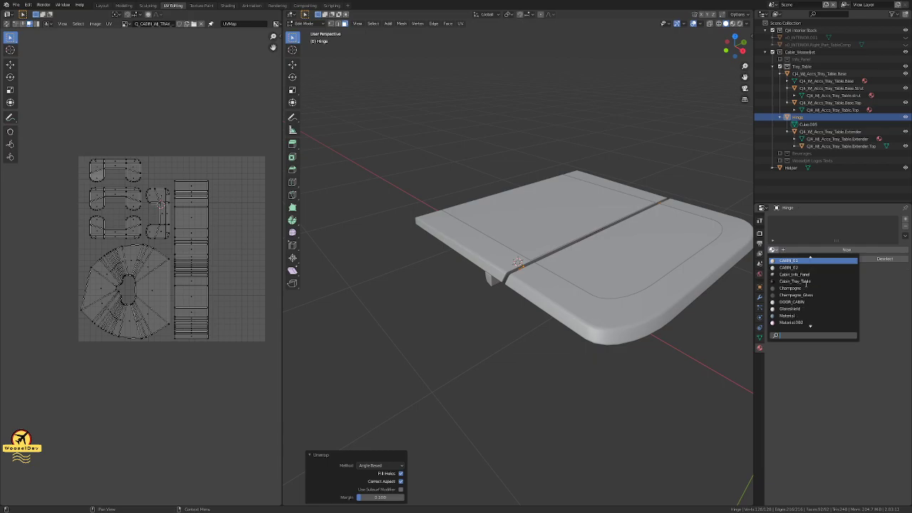
left_click(795, 281)
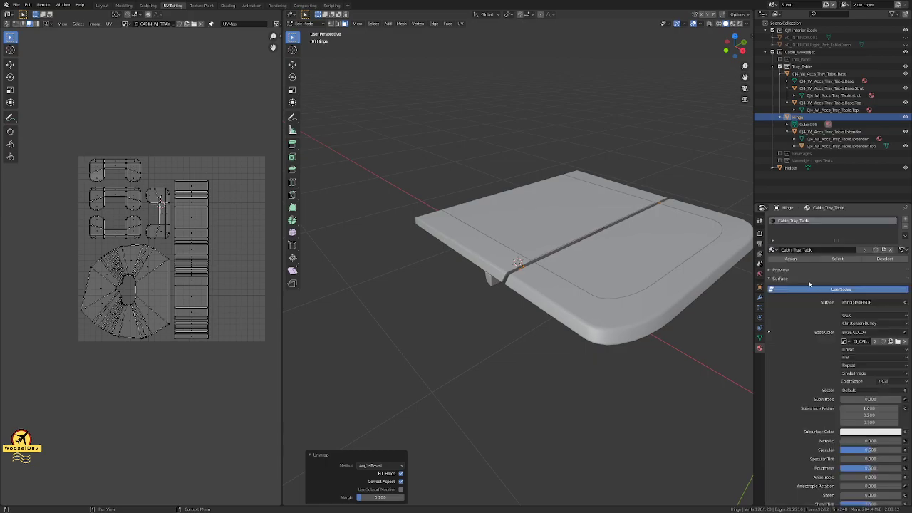
Step: Choose CJ_CABIN_WJ_TRAY_TABLE_ALBD as the image behind the Hinge's UV layout
key("Tab")
key("Tab")
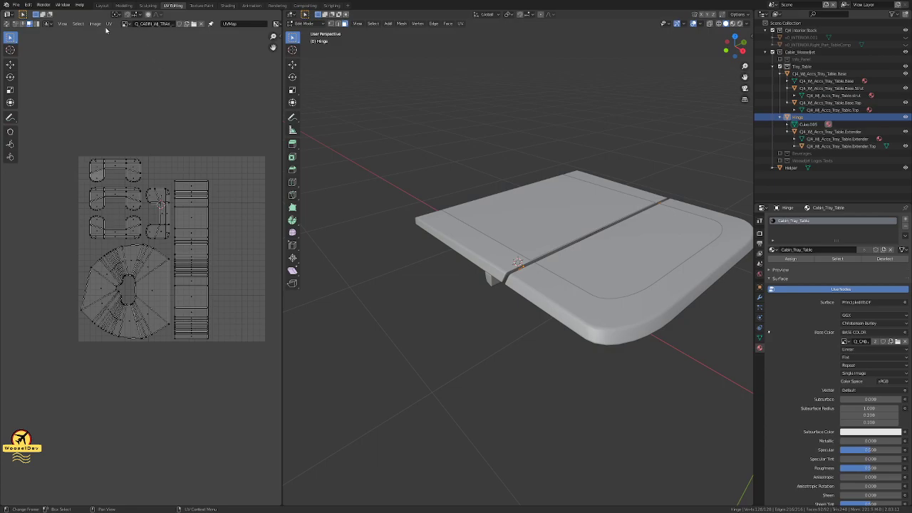
left_click(126, 23)
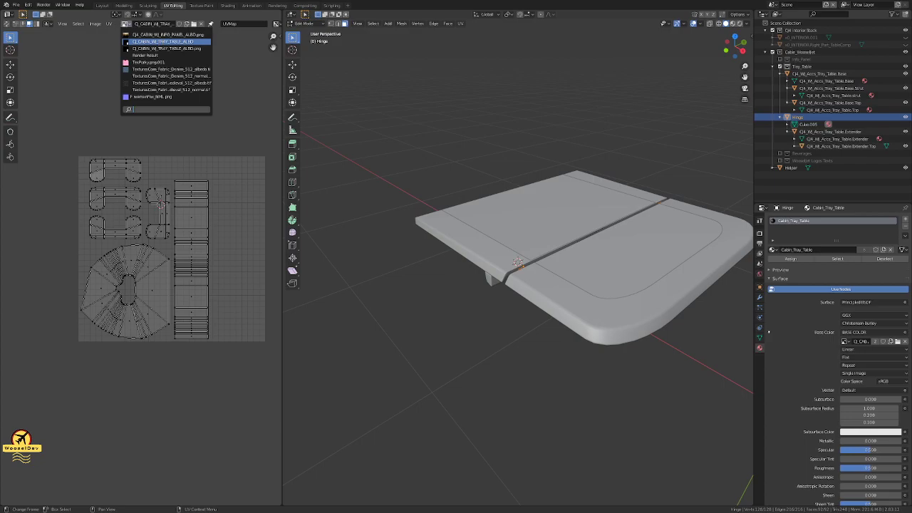
left_click(163, 42)
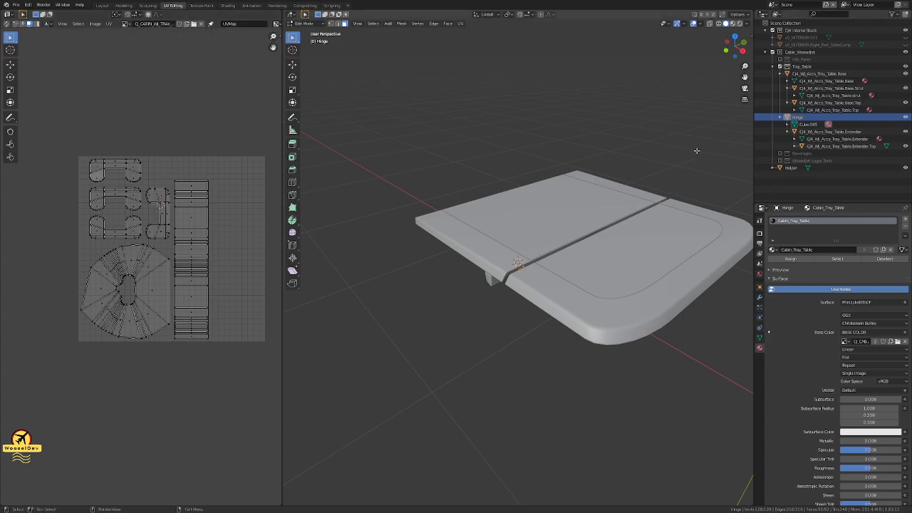
Step: Leave mesh editing and set the Cabin_Tray_Table material's MSFS material mode to MSFS Standard
key("Tab")
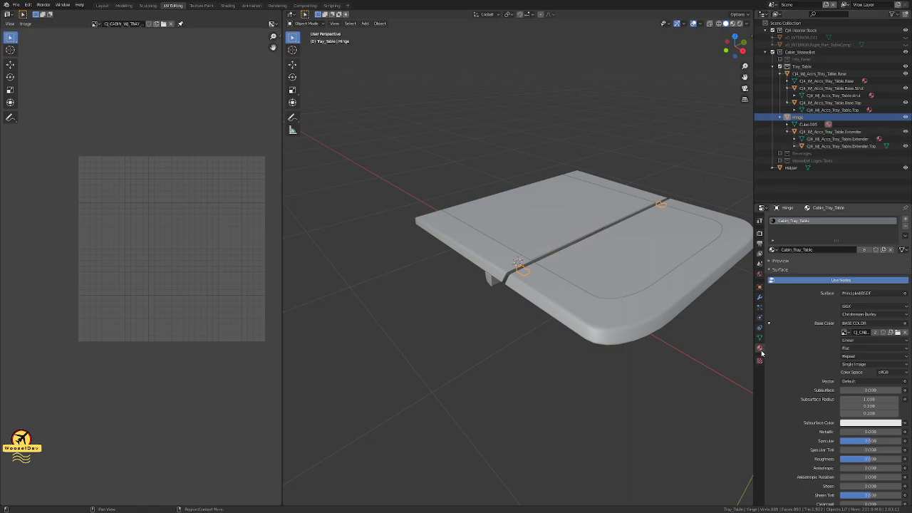
scroll(802, 354, "down", 10)
scroll(802, 354, "down", 6)
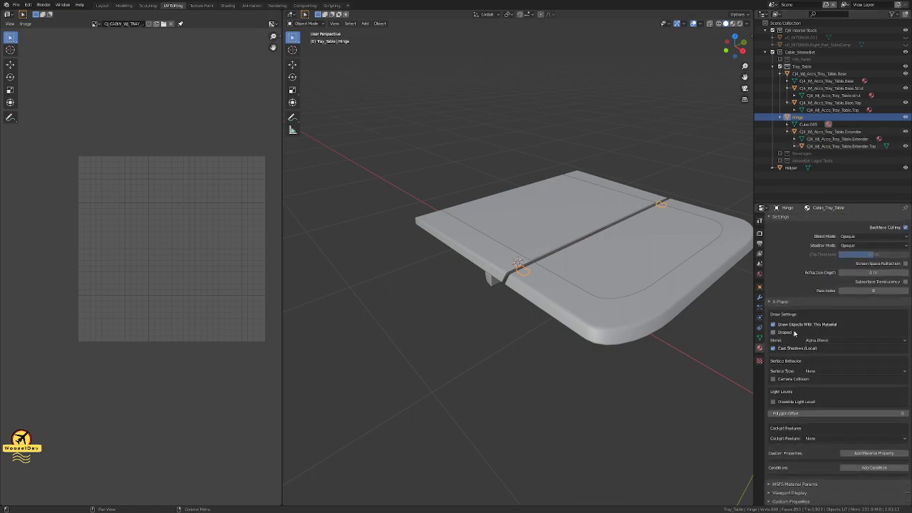
left_click(771, 305)
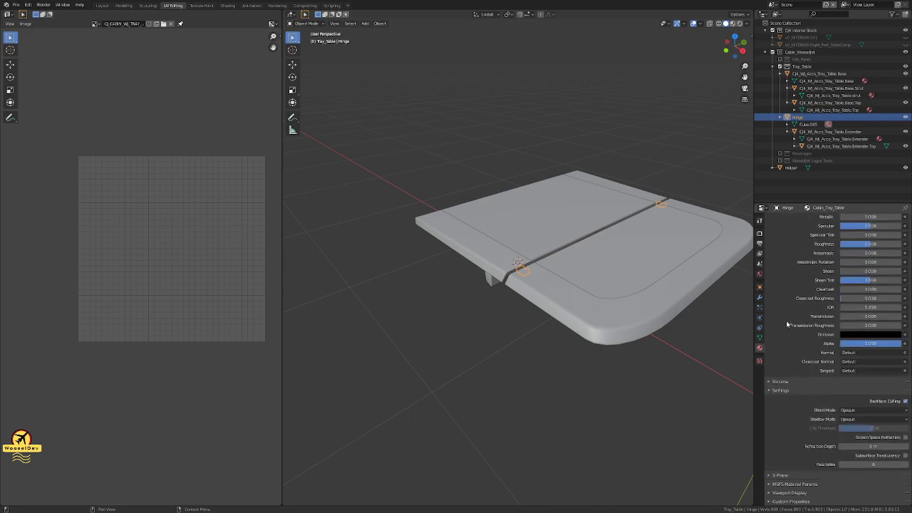
left_click(773, 484)
scroll(773, 485, "down", 3)
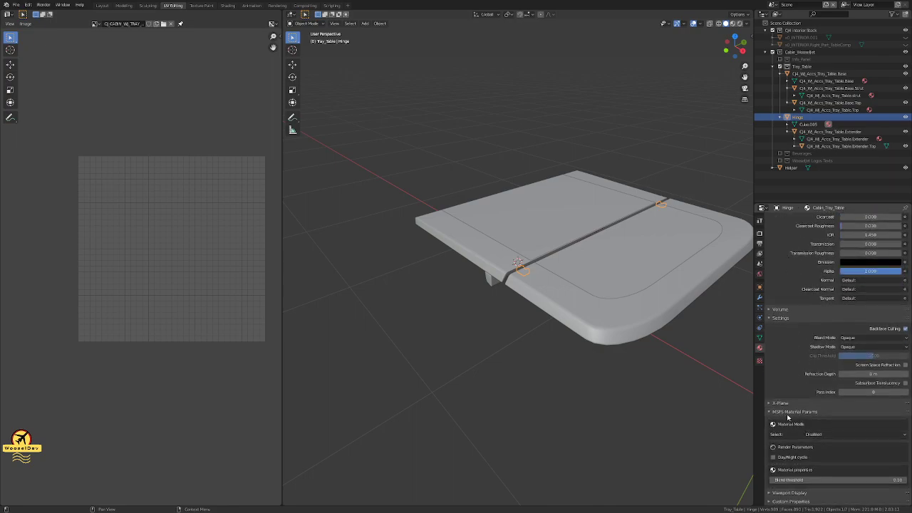
left_click(816, 434)
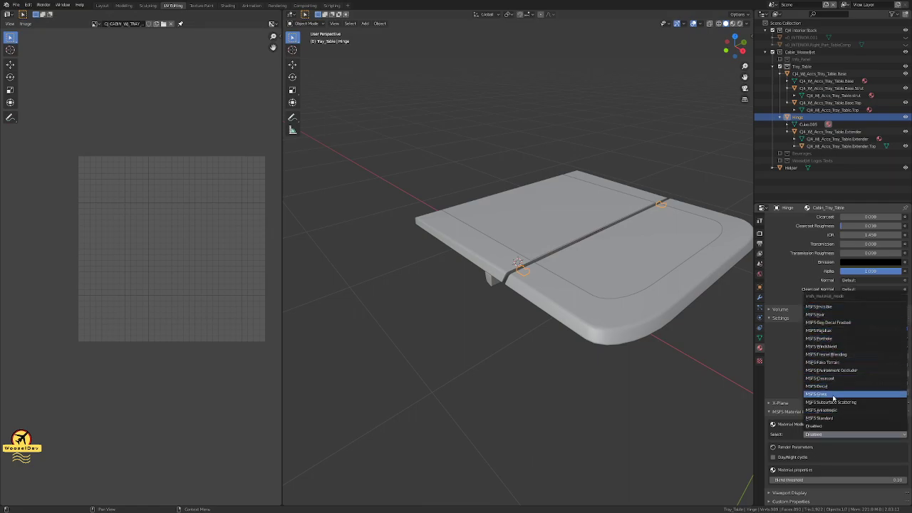
left_click(819, 418)
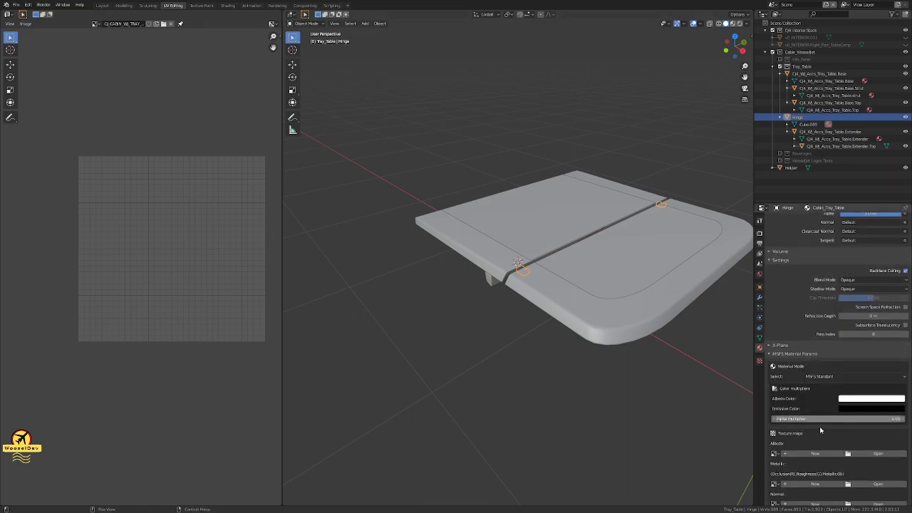
Step: Set the material's MSFS albedo texture to CJ_CABIN_WJ_TRAY_TABLE_ALBD and select the tray table extender
scroll(814, 420, "down", 3)
left_click(776, 366)
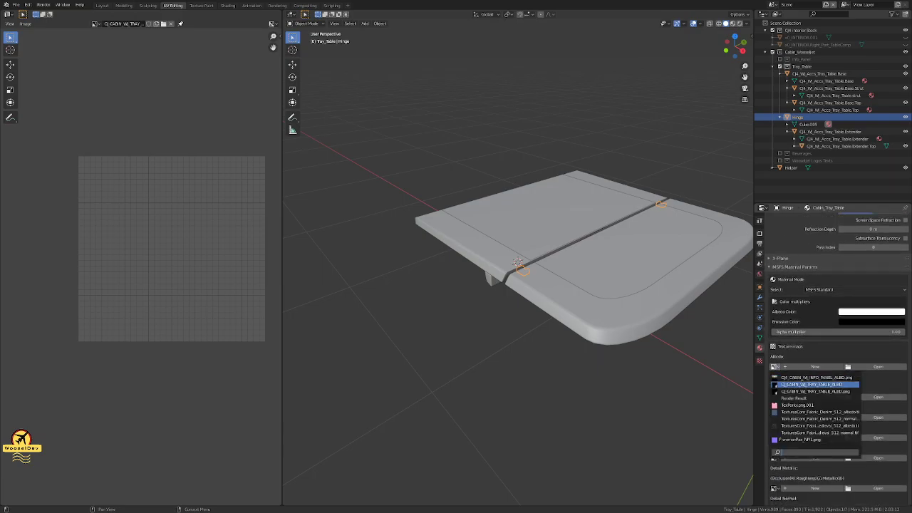
left_click(776, 385)
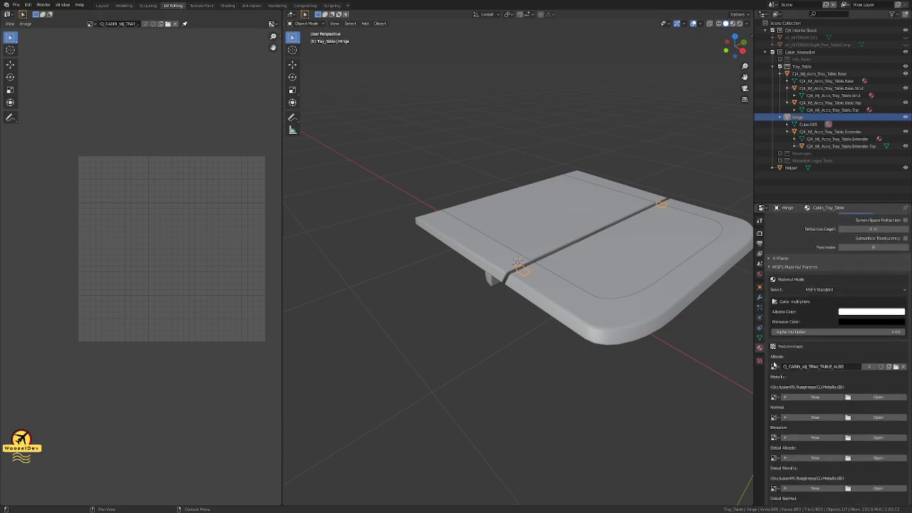
left_click(817, 133)
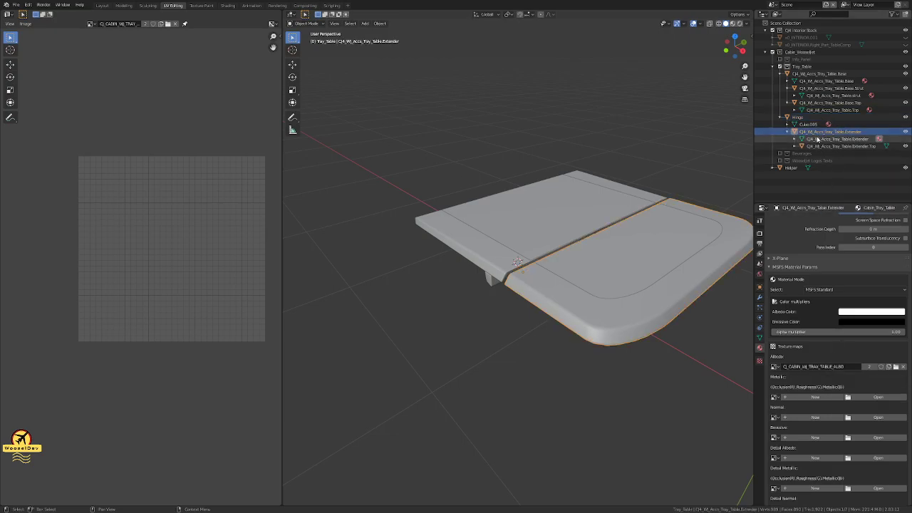
Step: Rename both the Hinge object and its Cube mesh data to CJ4_WJ_Accs_Tray_Table.Hinge
left_click(798, 117)
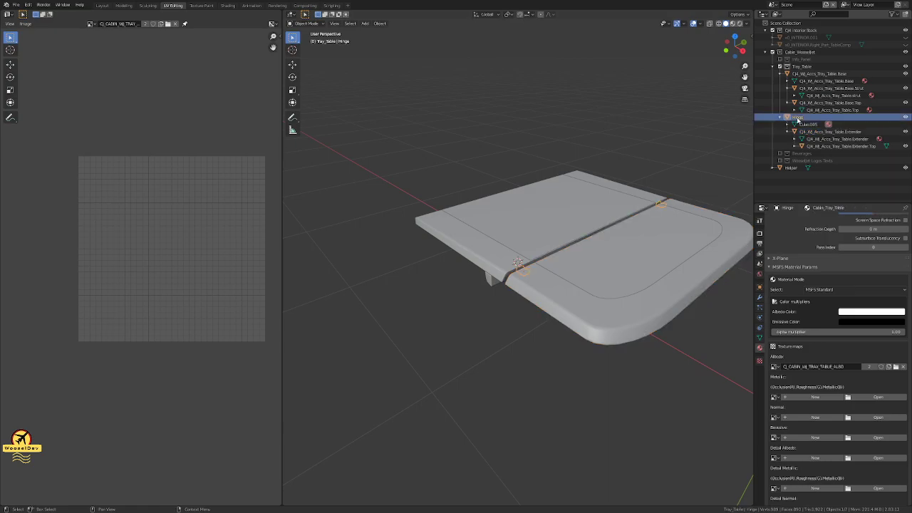
type("CJ4_WJ_Accs_Tray_Table_Hinge")
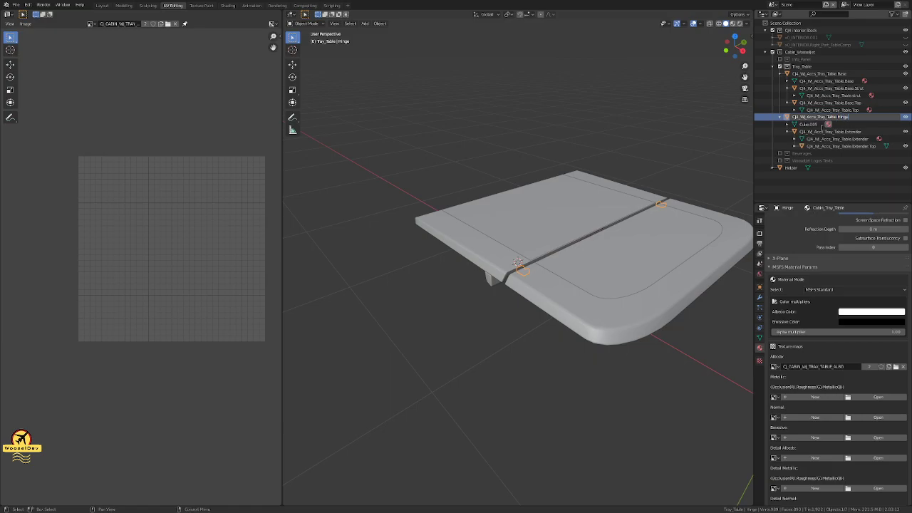
key("Return")
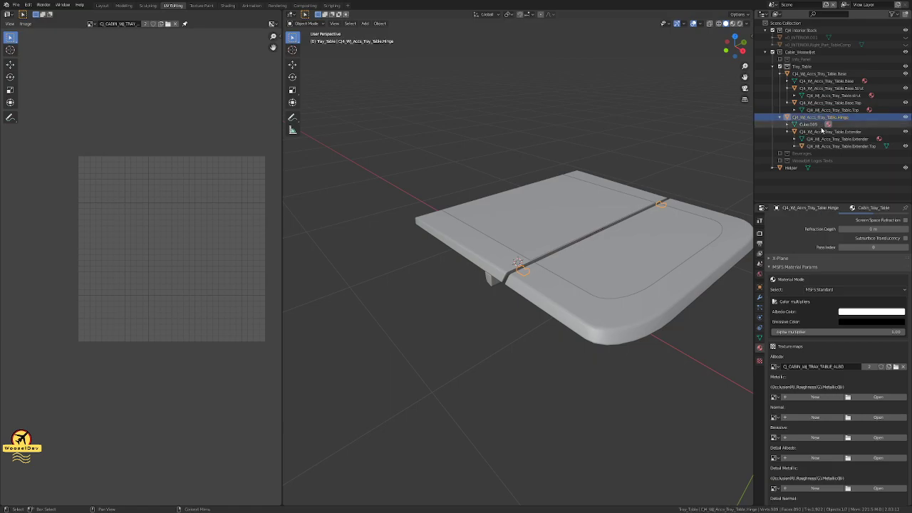
key("F2")
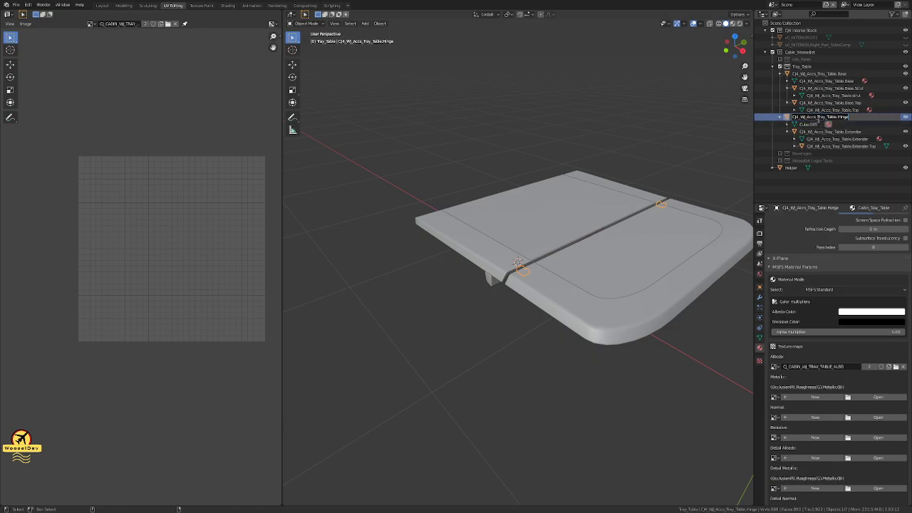
double_click(808, 124)
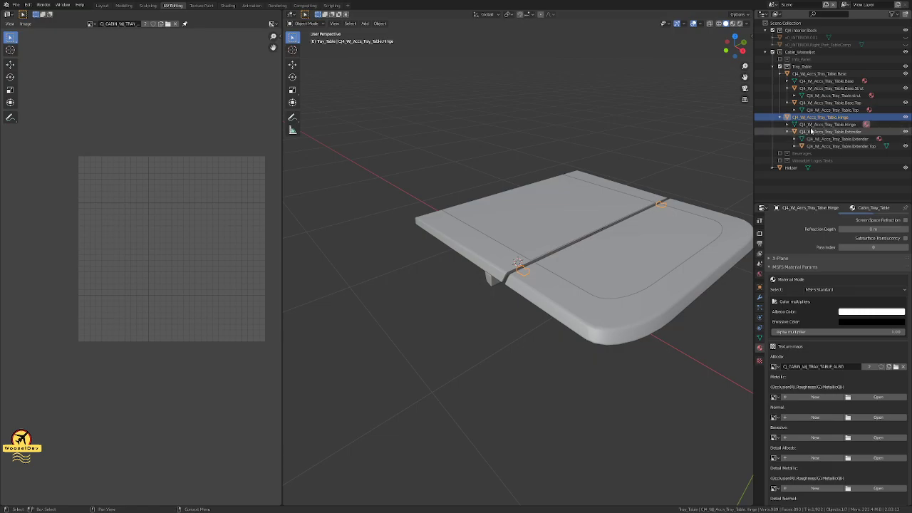
left_click(692, 147)
Step: Switch to the Layout workspace and select the hinge with the tray table in material preview
left_click(101, 5)
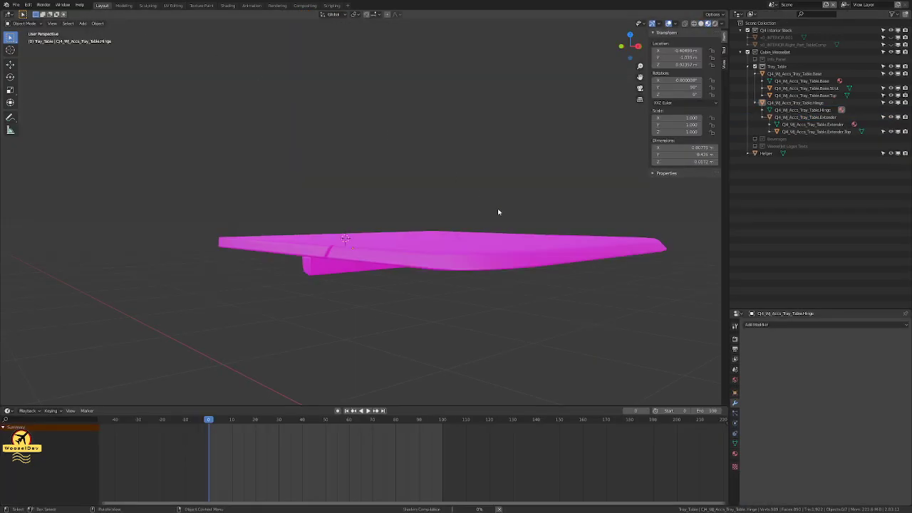
middle_click_drag(458, 189, 413, 185)
scroll(462, 203, "up", 2)
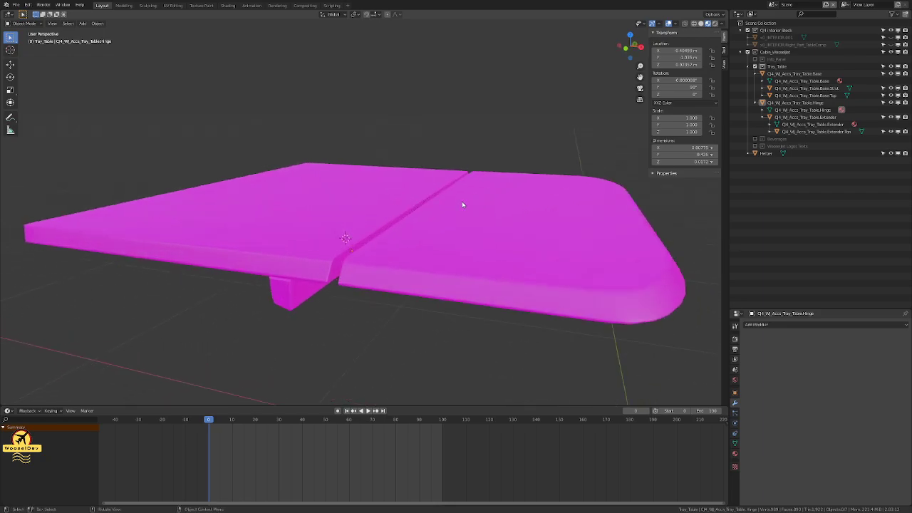
left_click(776, 103)
key("z")
left_click(505, 258)
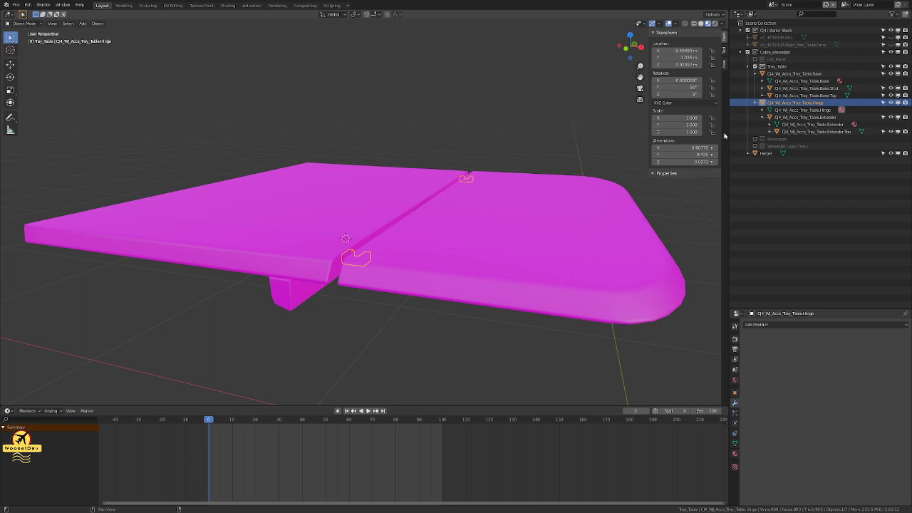
scroll(372, 139, "down", 2)
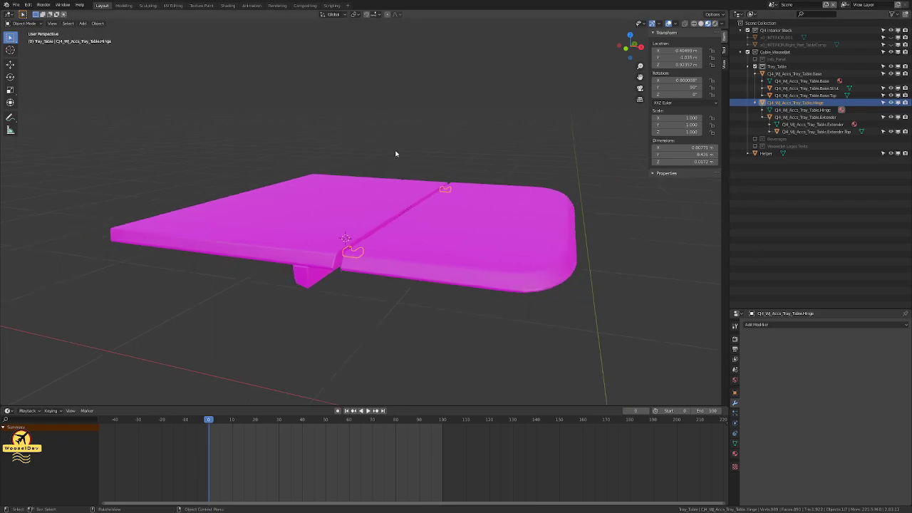
Step: Set the Cabin_Tray_Table material's MSFS albedo texture to CJ_CABIN_WJ_TRAY_TABLE_ALBD.png and save the file
left_click(735, 455)
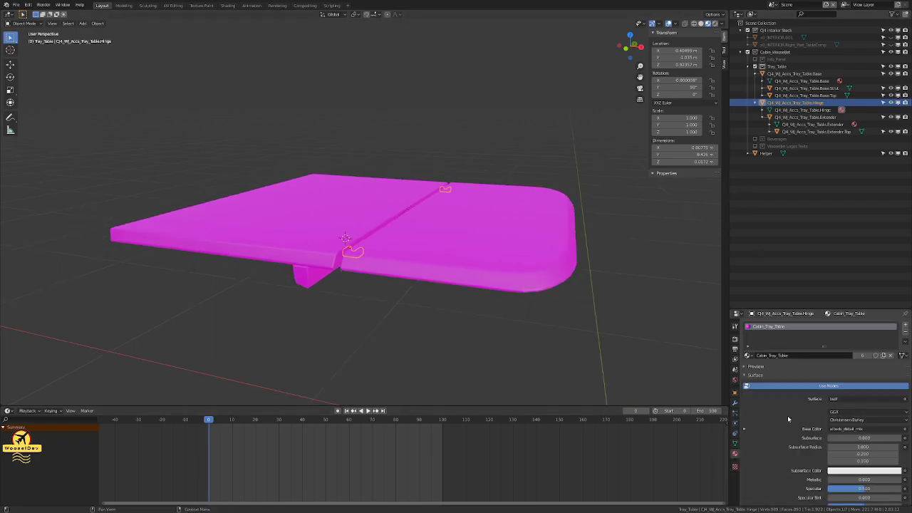
scroll(787, 415, "down", 15)
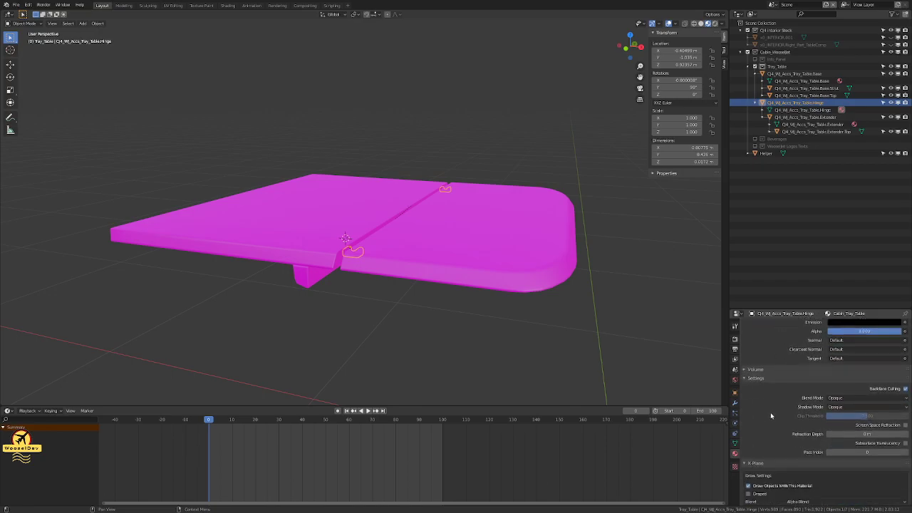
scroll(770, 412, "down", 3)
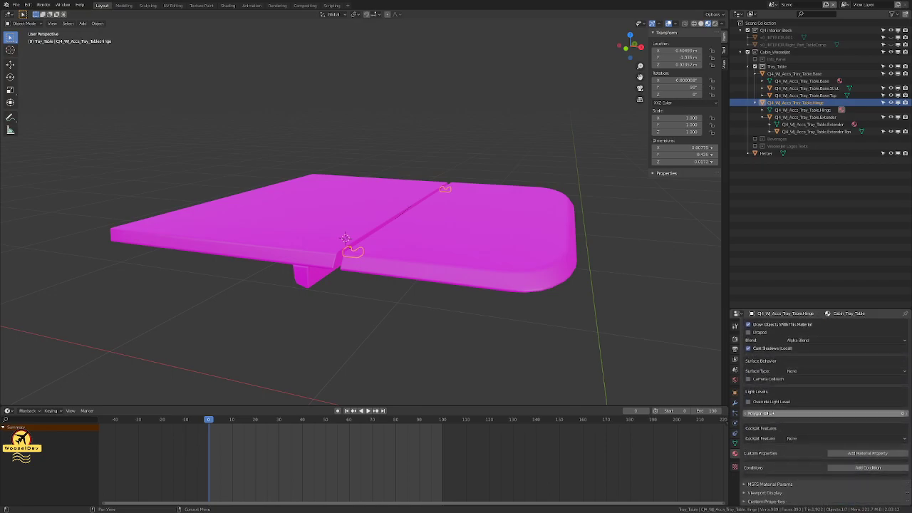
left_click(743, 485)
scroll(799, 432, "down", 3)
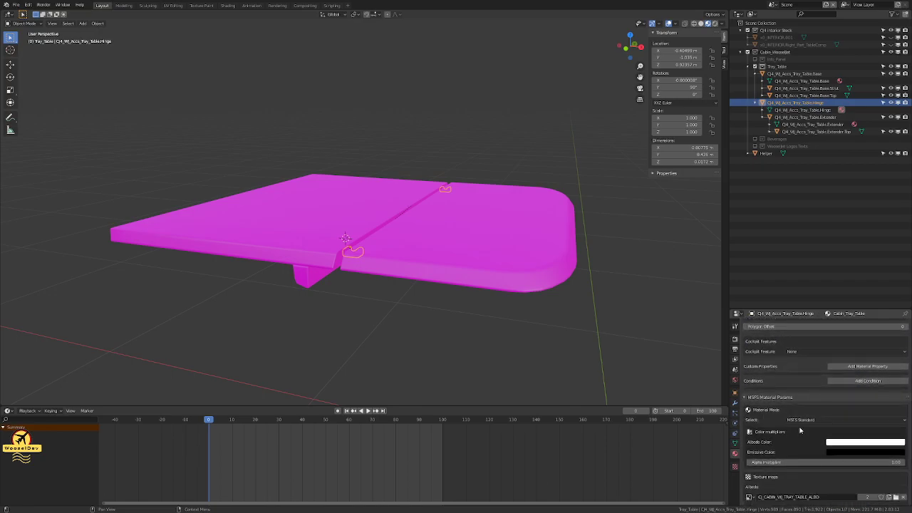
scroll(799, 430, "down", 4)
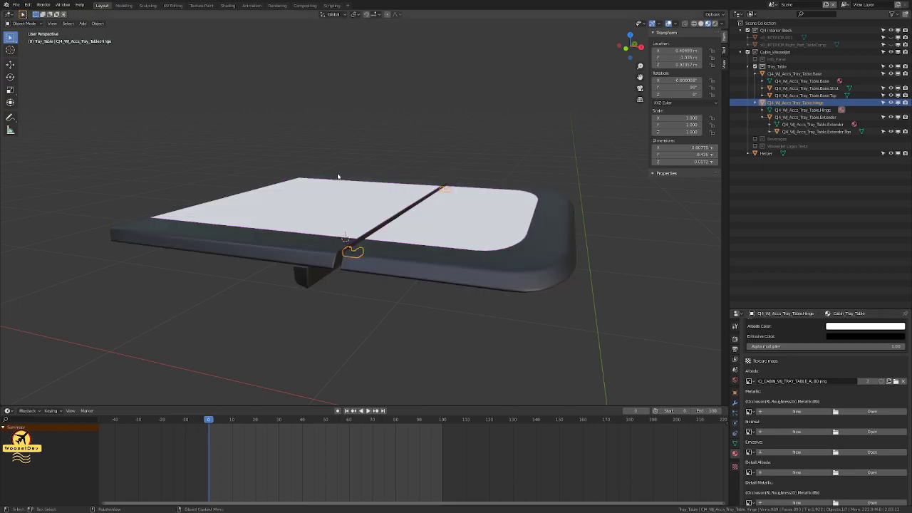
left_click(620, 215)
key("ctrl+s")
Step: Select all objects in the Tray_Table collection and switch to the UV Editing workspace
middle_click_drag(618, 213, 545, 206)
left_click(800, 104)
middle_click_drag(390, 232, 424, 222)
scroll(423, 222, "down", 2)
left_click_drag(507, 149, 119, 325)
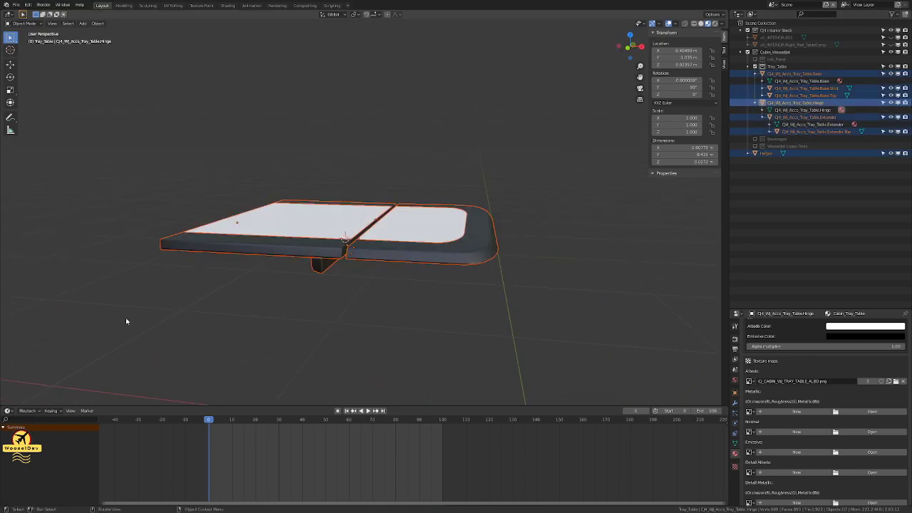
left_click(776, 67)
right_click(776, 67)
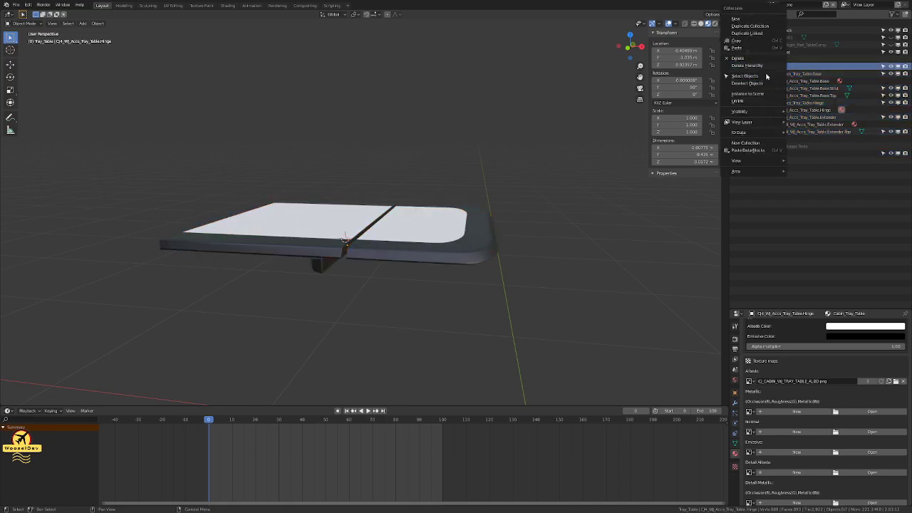
left_click(759, 81)
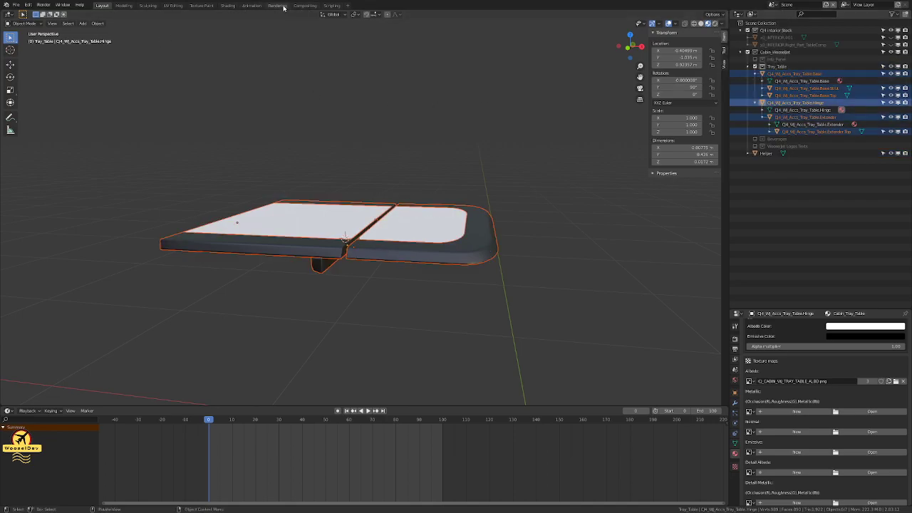
left_click(173, 5)
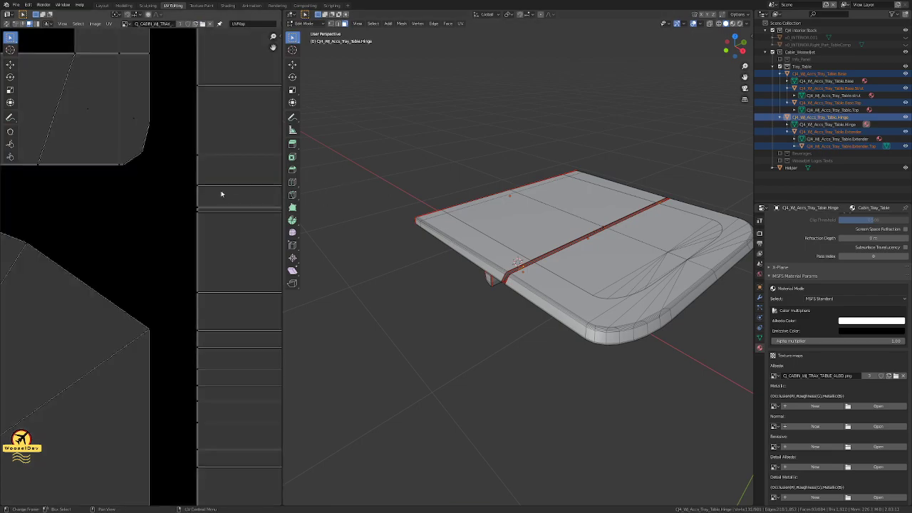
scroll(195, 198, "down", 8)
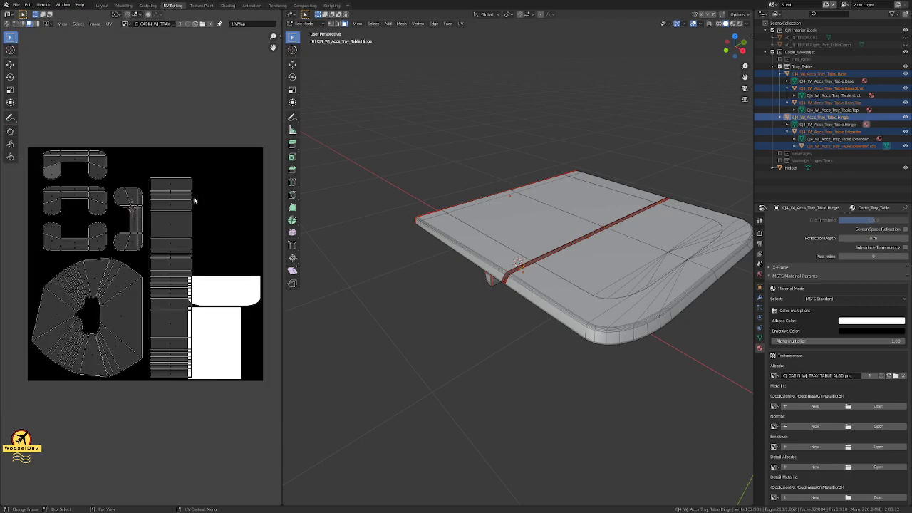
left_click_drag(207, 120, 104, 377)
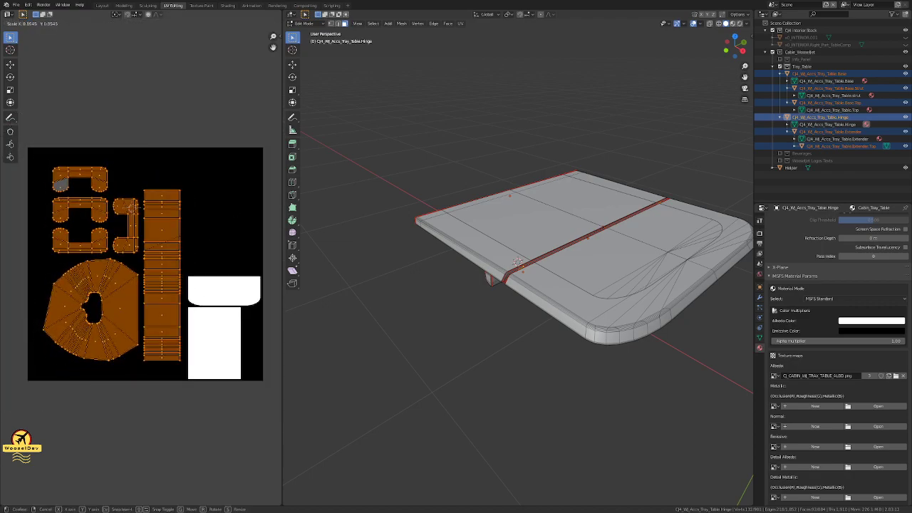
key("a")
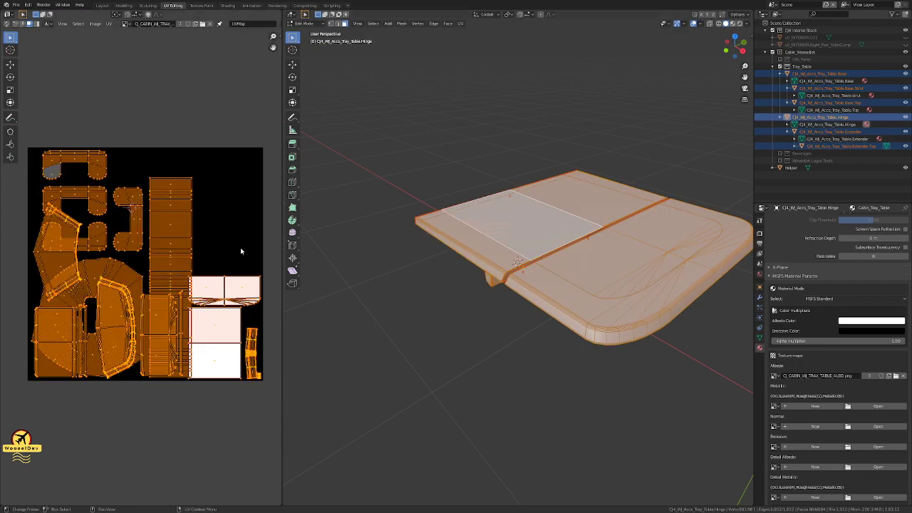
key("alt+a")
key("Tab")
key("alt+a")
Step: Scale down all of the hinge's UV islands and park them above the texture area, away from the other parts' islands
left_click(819, 117)
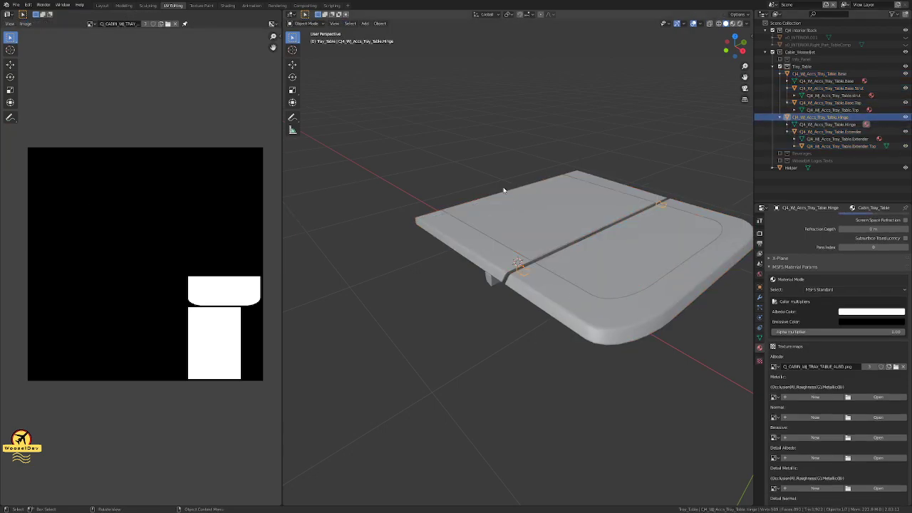
key("Tab")
key("a")
key("s")
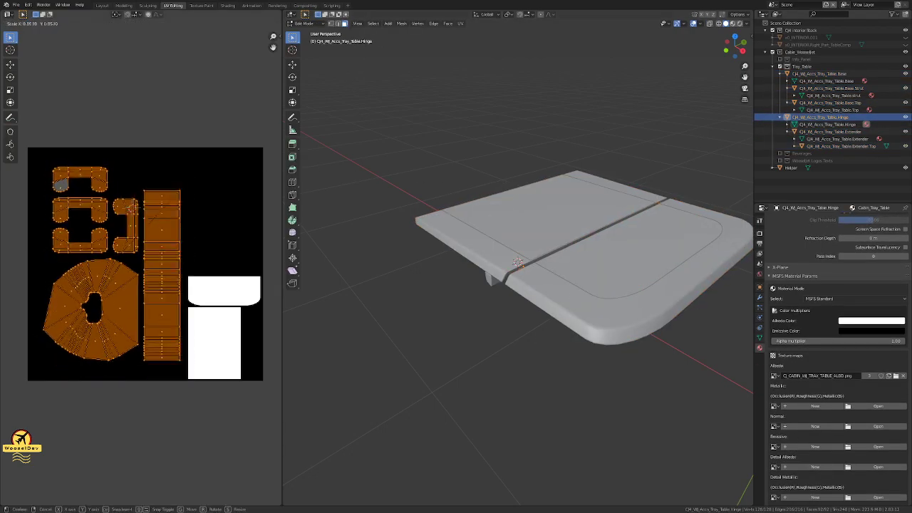
left_click(131, 208)
key("g")
left_click(225, 62)
key("Tab")
left_click(667, 136)
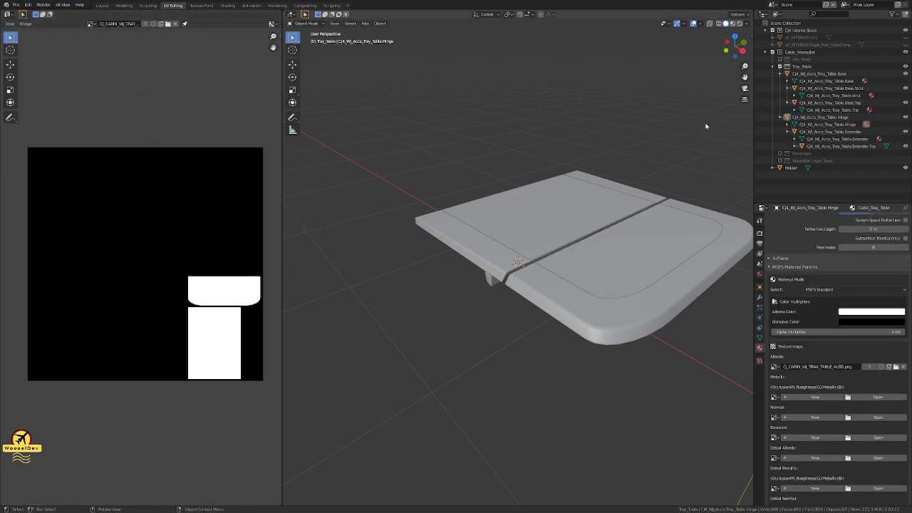
Step: Select every object in the Tray_Table collection and display all their UV islands together in mesh editing
left_click(795, 66)
right_click(795, 66)
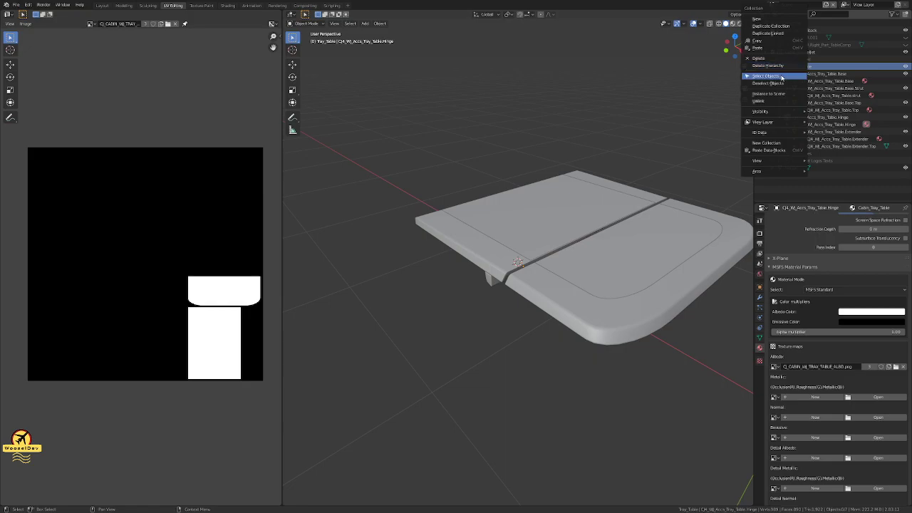
left_click(789, 74)
key("Tab")
key("a")
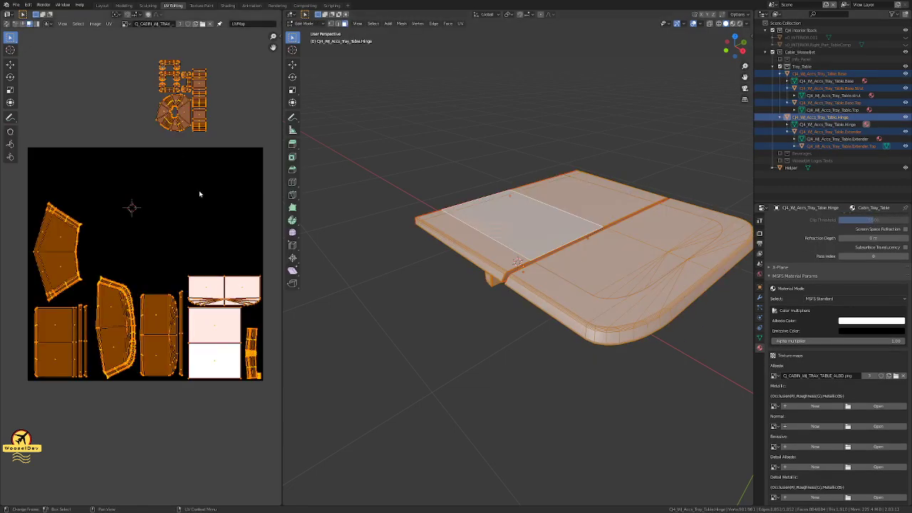
Step: Shrink the parked hinge UV islands further and move them to the texture's edge beside the white table-top areas
left_click(200, 189)
left_click_drag(109, 44, 235, 188)
key("s")
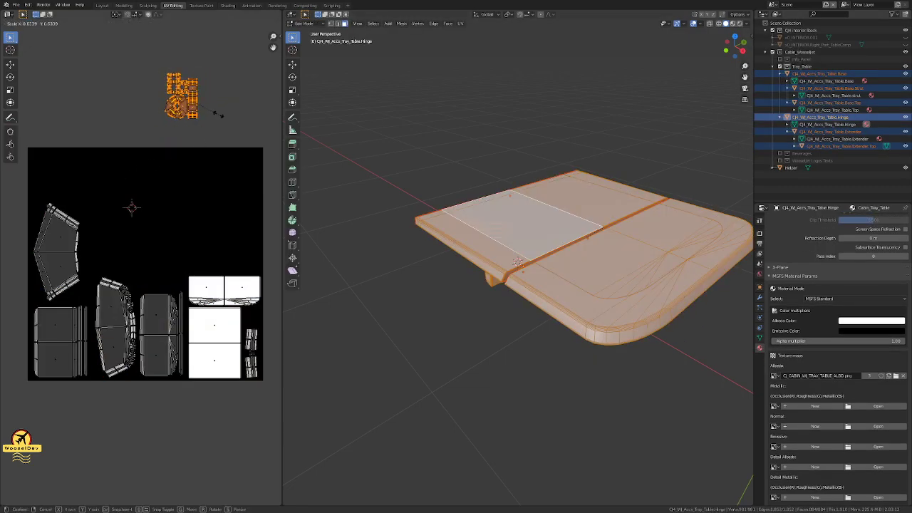
left_click(204, 106)
key("g")
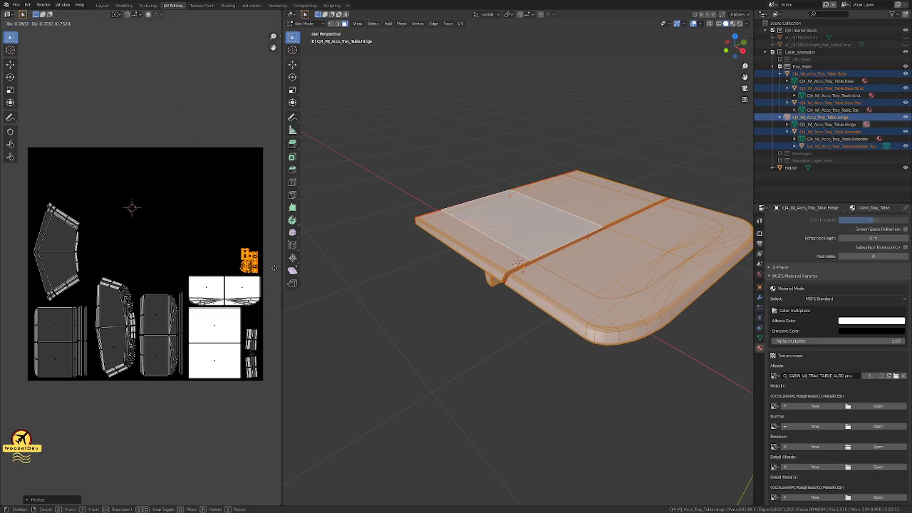
left_click(274, 314)
Step: Reduce the hinge's UV islands and position them in the black gap between the rounded white area and the narrow island below
scroll(272, 321, "up", 5)
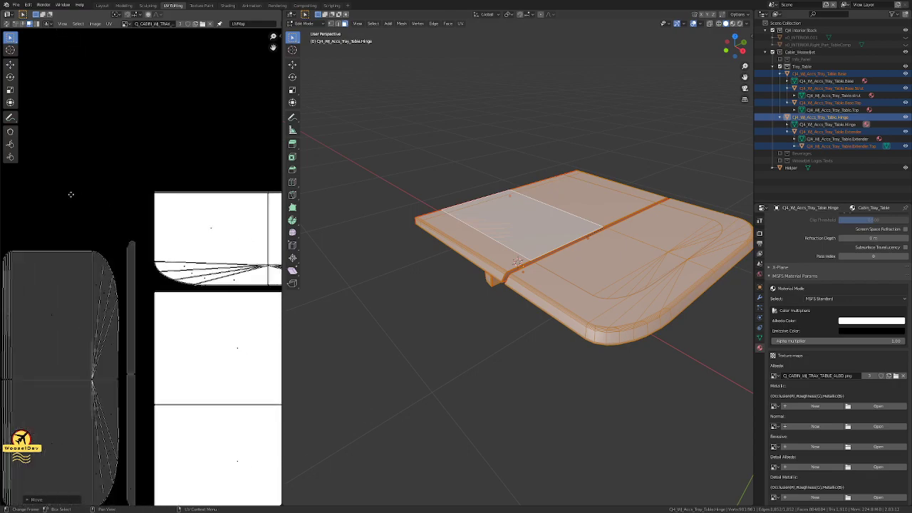
scroll(81, 197, "right", 8)
scroll(190, 259, "up", 2)
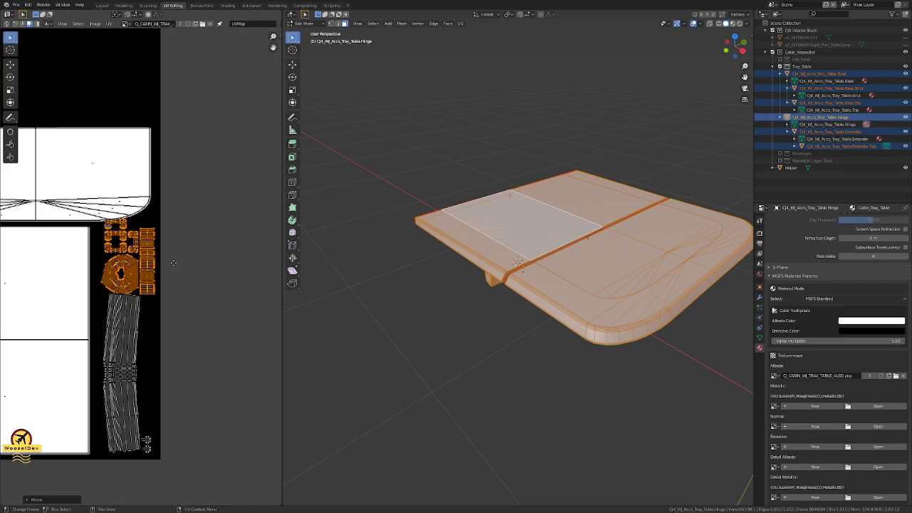
scroll(173, 263, "up", 6)
key("g")
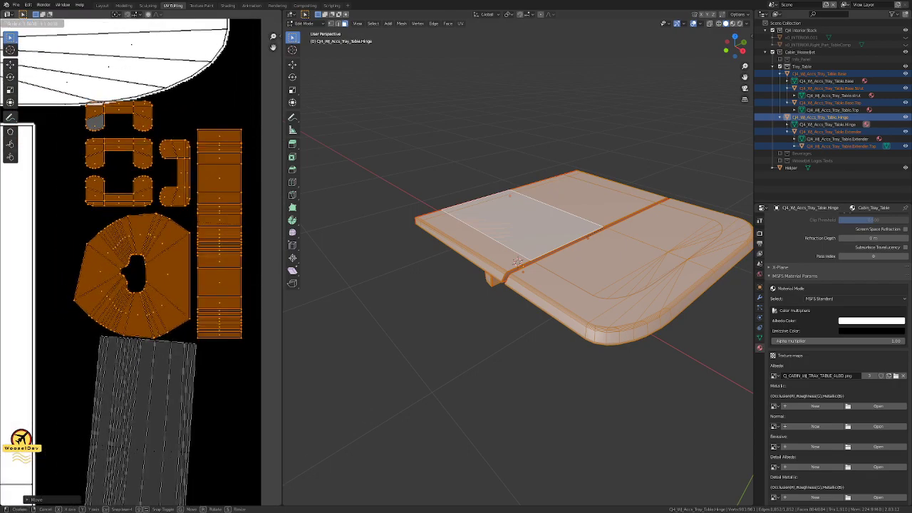
left_click(220, 230)
key("g")
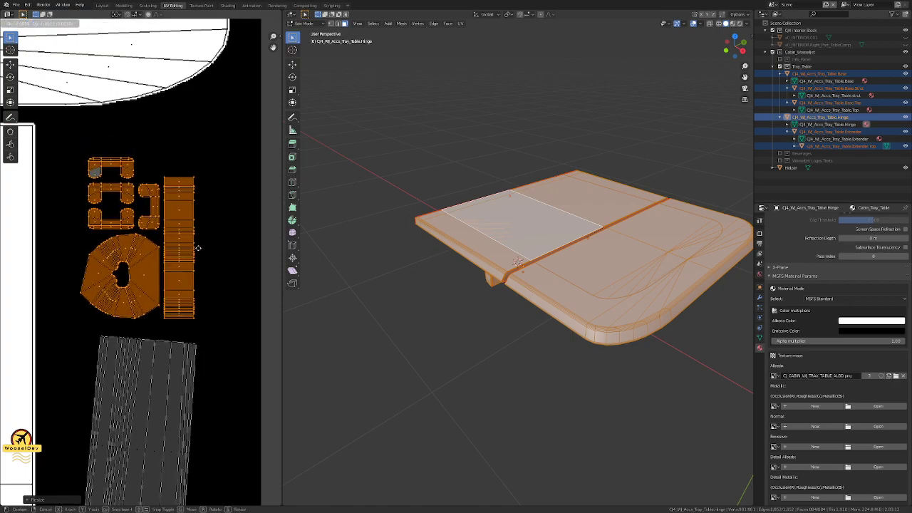
left_click(183, 228)
Step: Fine-tune the size and position of the hinge's UV islands so they clear their neighbours, and deselect all faces
key("s")
left_click(212, 225)
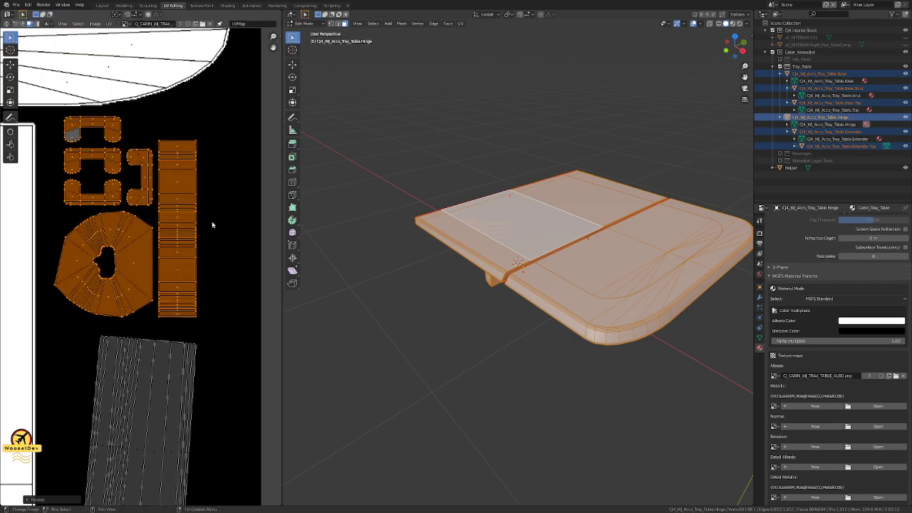
key("s")
left_click(230, 228)
scroll(230, 229, "down", 1)
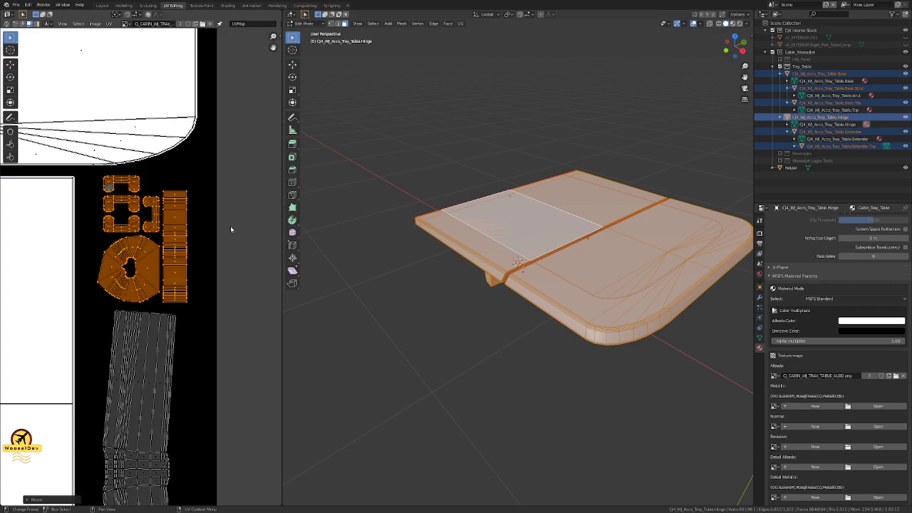
scroll(230, 229, "down", 2)
key("Tab")
key("Tab")
left_click(433, 302)
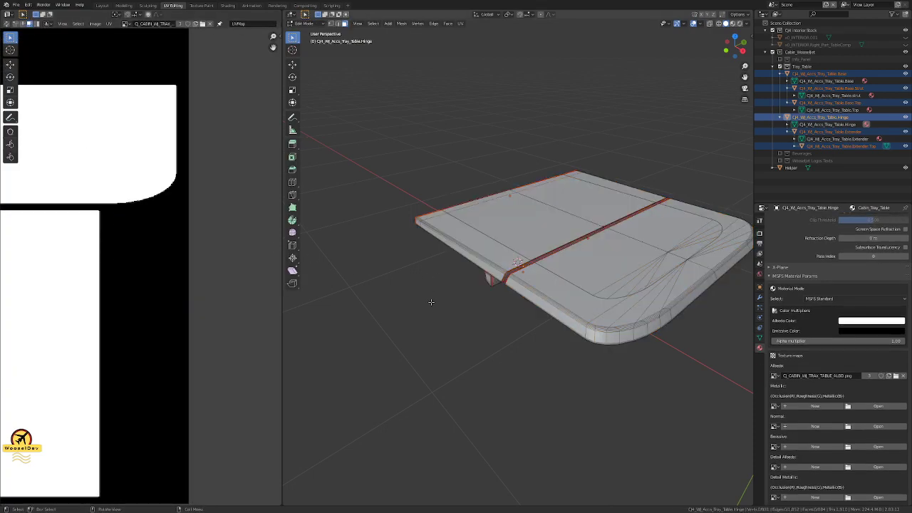
Step: Reopen mesh editing for all the tray table objects together with every face selected to show their UV islands
left_click(489, 232)
key("Tab")
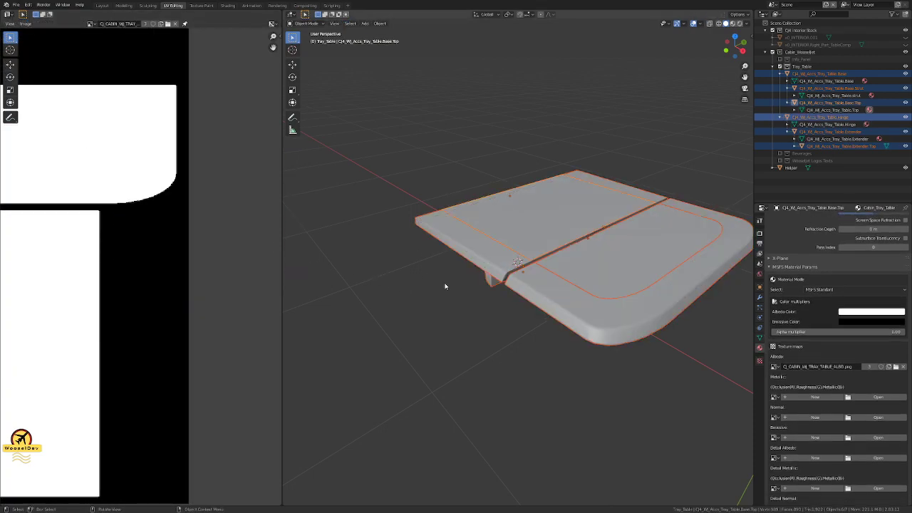
left_click(445, 285)
key("Tab")
key("a")
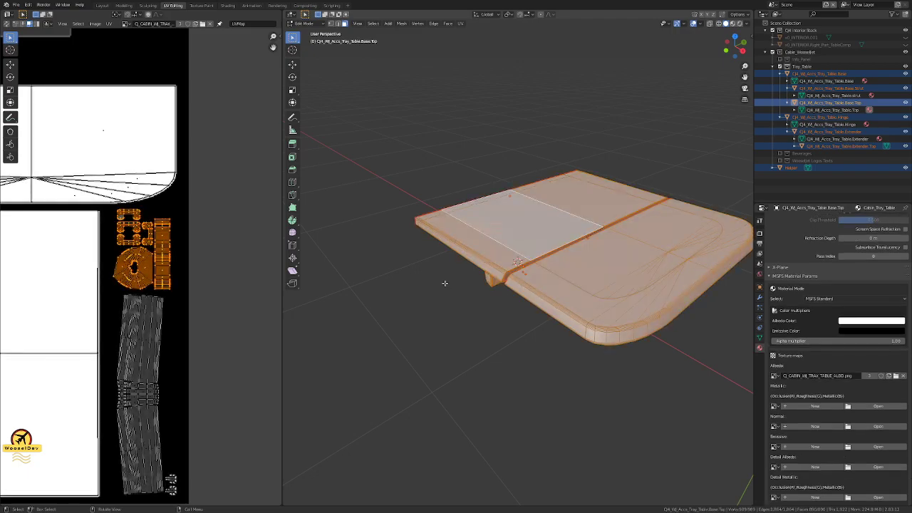
Step: Fine-tune the scale of the hinge's UV islands in the black gap beside the white areas, and deselect all faces
scroll(192, 224, "up", 2)
key("s")
left_click(188, 231)
key("s")
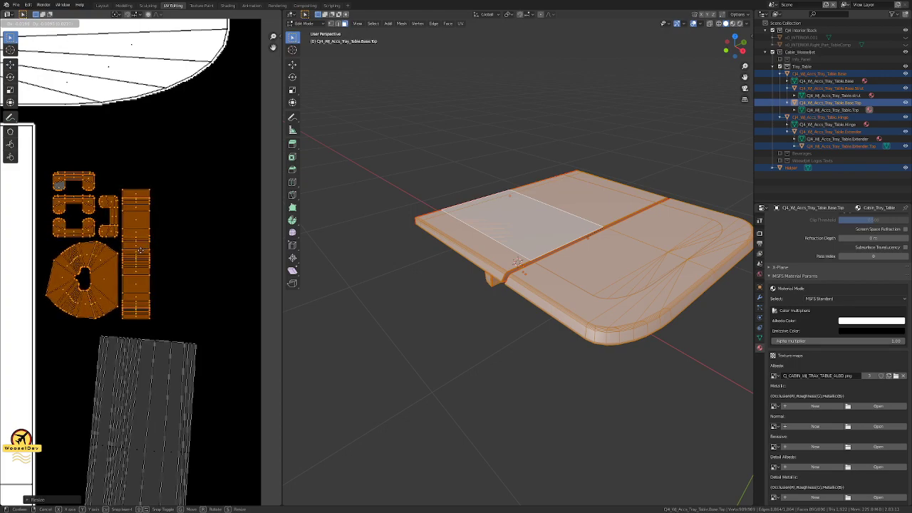
left_click(141, 248)
key("Tab")
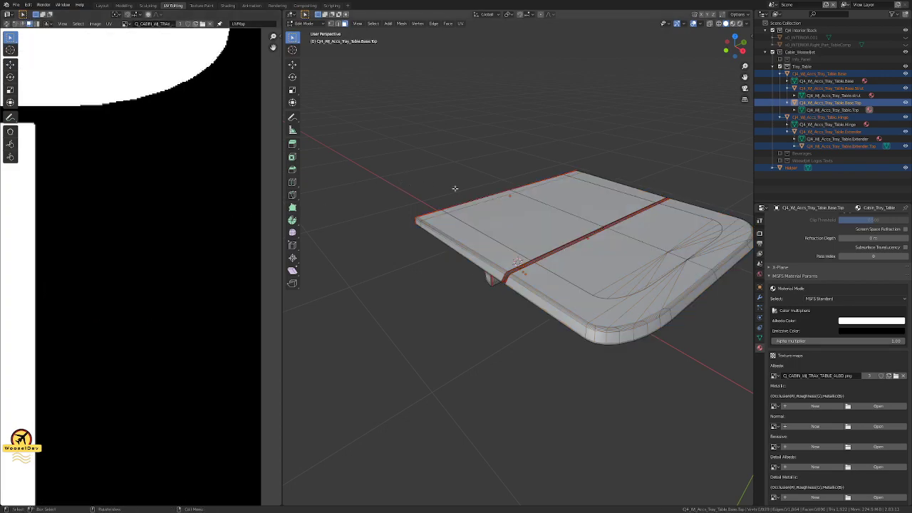
Step: Leave mesh editing, deselect all objects and select only the hinge between the two table halves
left_click(502, 309)
middle_click_drag(503, 309, 524, 277)
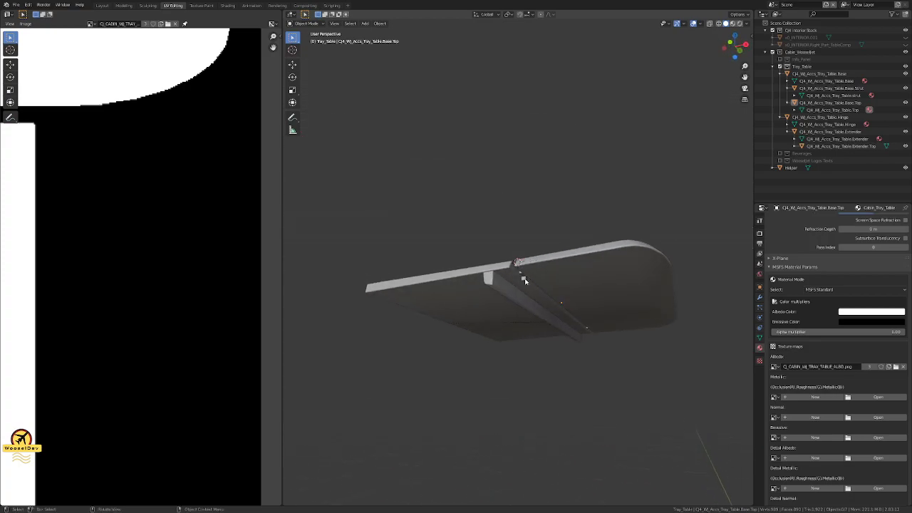
scroll(526, 290, "up", 7)
left_click(529, 307)
middle_click_drag(529, 307, 553, 261)
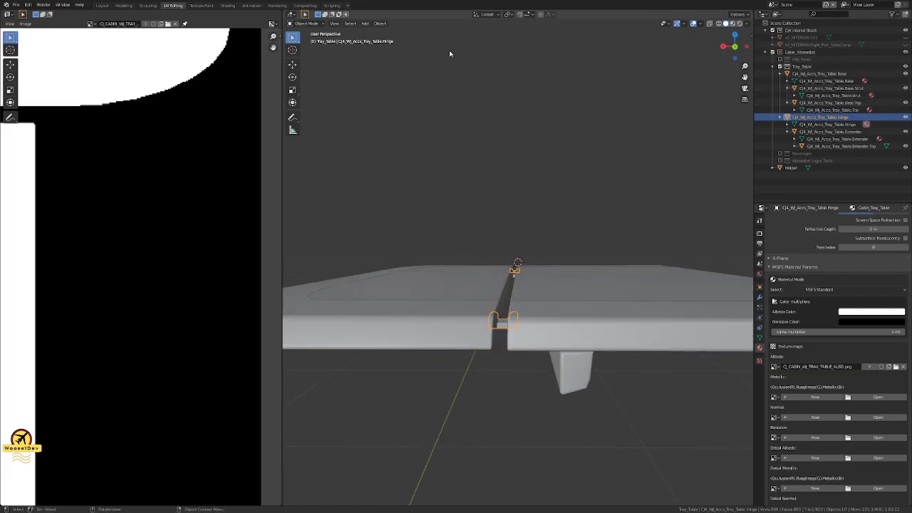
Step: Switch to the Texture Paint workspace and expand the Cabin_WooselJet collection to list the tray table's objects
left_click(203, 6)
scroll(591, 315, "up", 5)
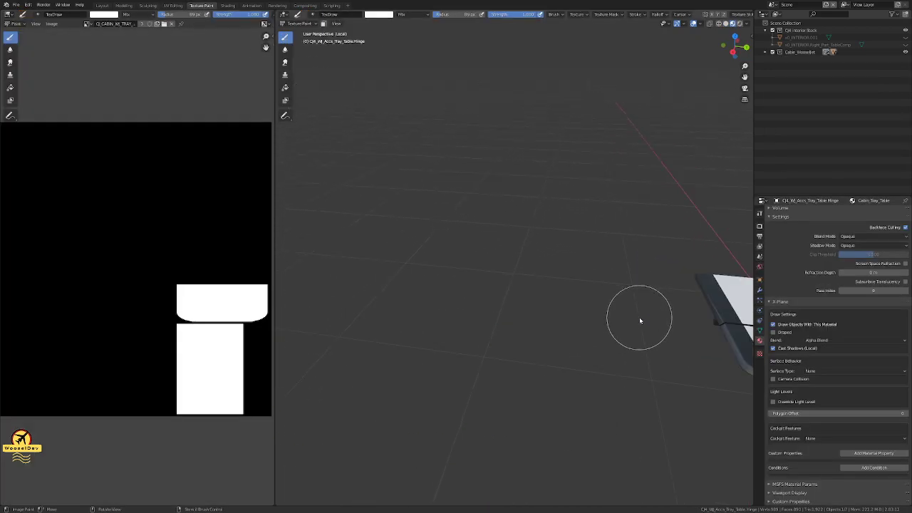
scroll(639, 317, "down", 5)
middle_click_drag(669, 317, 489, 252, "shift")
scroll(489, 290, "up", 5)
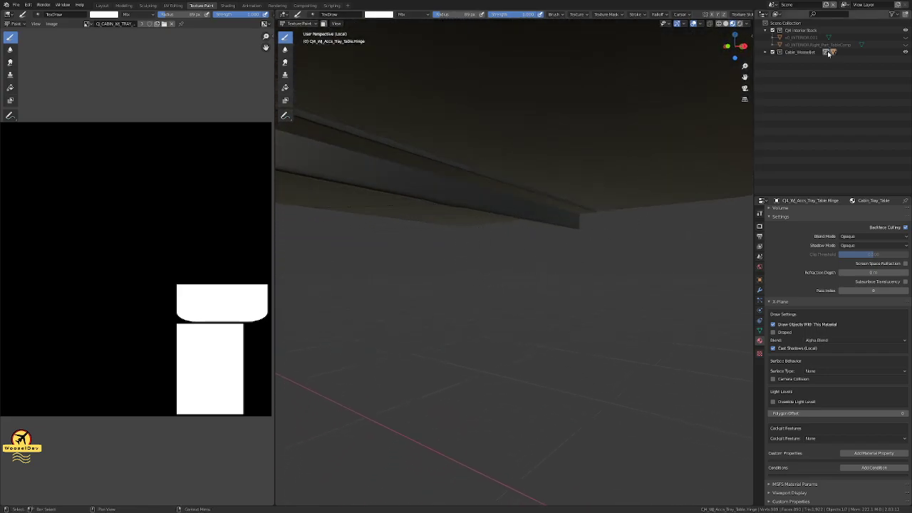
key("KP_Decimal")
Step: Hide the tray table's base, base strut, base top, extender and extender top, keeping the hinge enabled
left_click(906, 74)
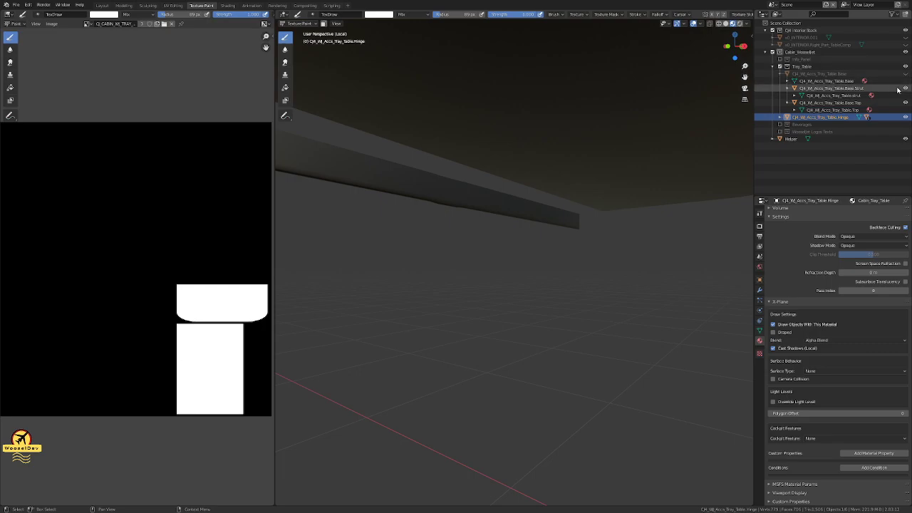
left_click(906, 89)
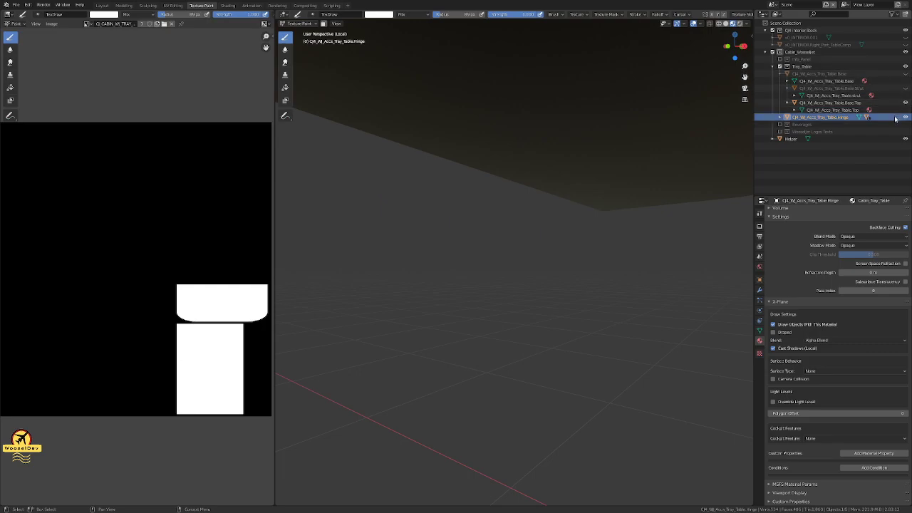
left_click(780, 117, "shift")
left_click(903, 103)
left_click(905, 132)
left_click(905, 146)
middle_click_drag(626, 142, 434, 209)
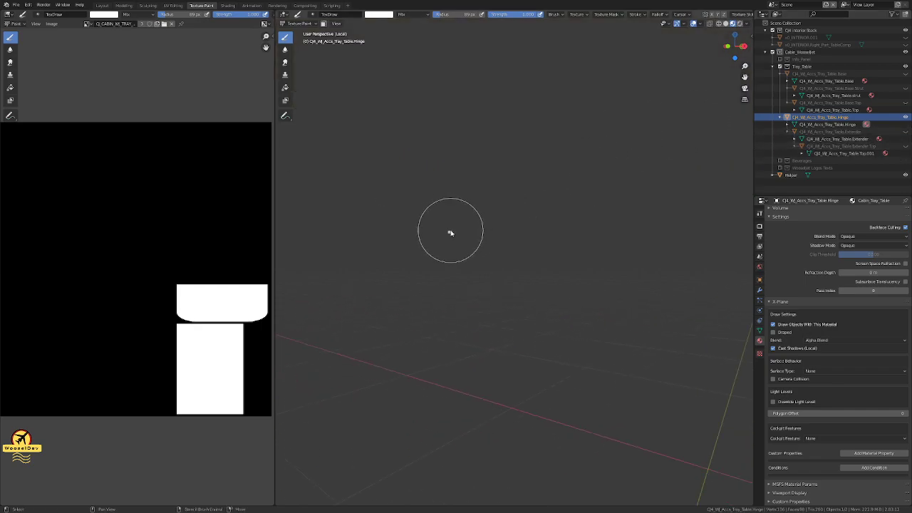
Step: Switch the hinge to Edit Mode and examine the geometry left in view from several angles and distances
left_click(299, 24)
left_click(300, 39)
middle_click_drag(449, 233, 468, 236, "shift")
scroll(468, 235, "up", 4)
key("Home")
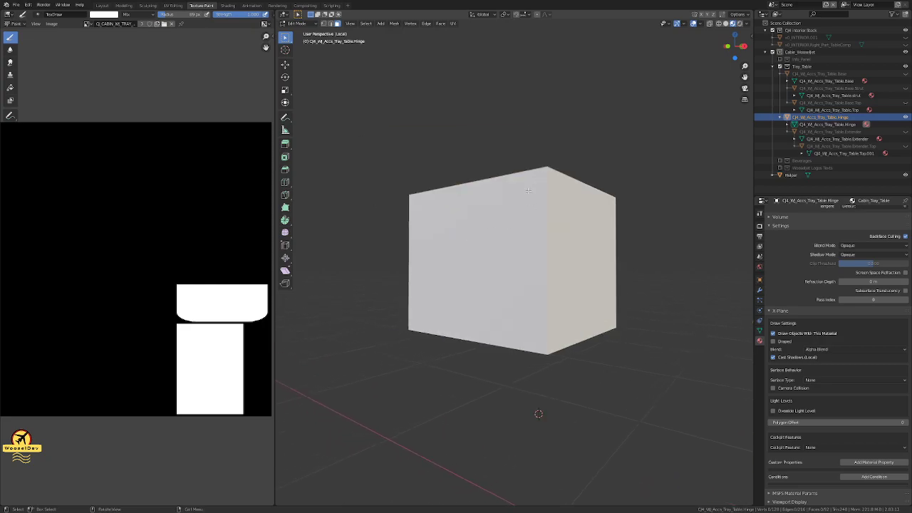
scroll(531, 189, "down", 3)
middle_click_drag(534, 234, 579, 258)
scroll(530, 199, "down", 5)
scroll(543, 227, "up", 8)
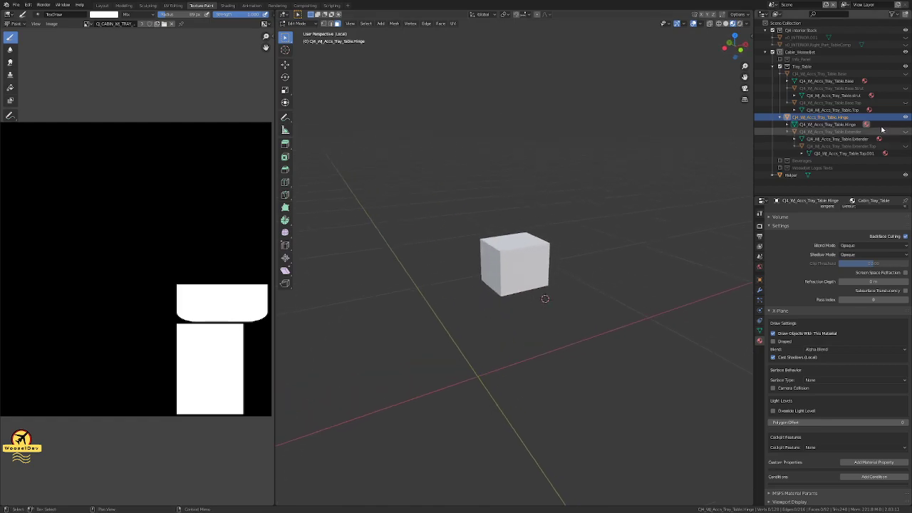
scroll(546, 206, "down", 5)
middle_click_drag(545, 205, 527, 187)
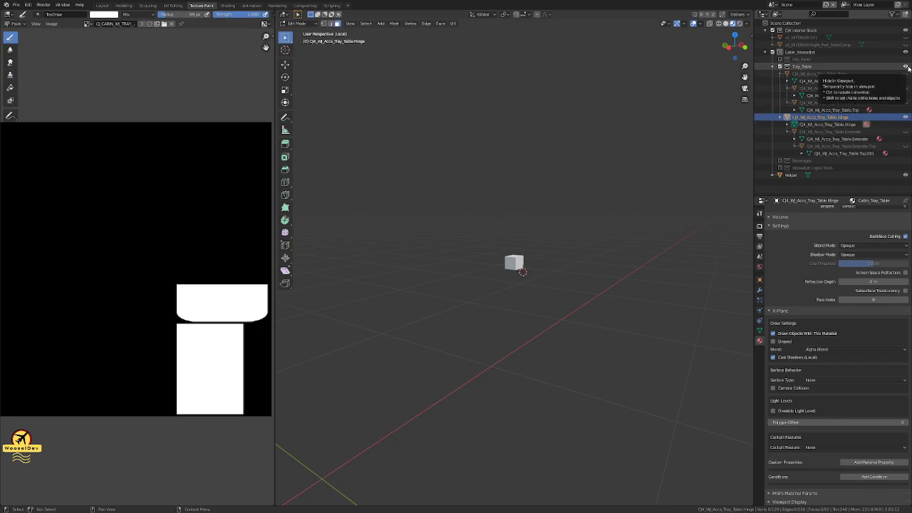
Step: Unhide the tray table's base, extender top, extender, base strut and base top, and leave the hinge's Edit Mode
left_click(908, 68)
mouse_move(502, 228)
middle_mouse_down()
mouse_move(492, 212)
mouse_move(434, 221)
mouse_move(491, 221)
middle_mouse_up()
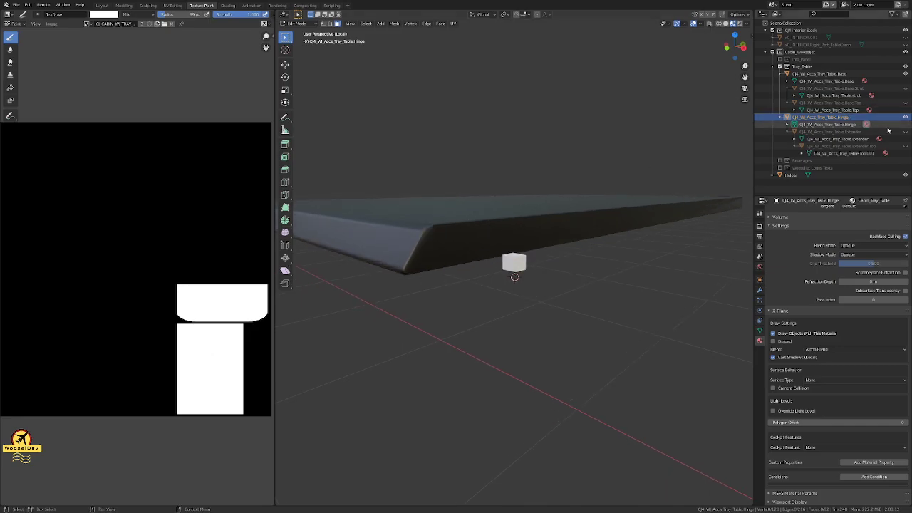
left_click(825, 124)
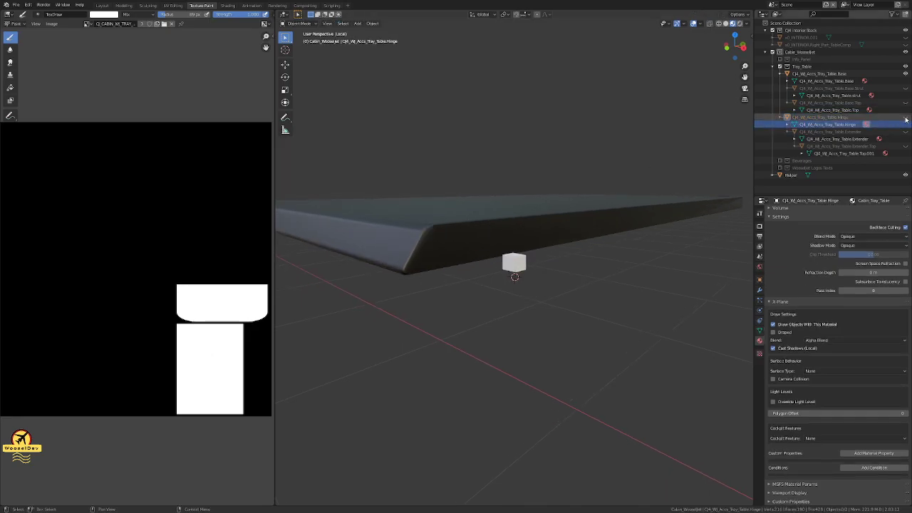
left_click(906, 146)
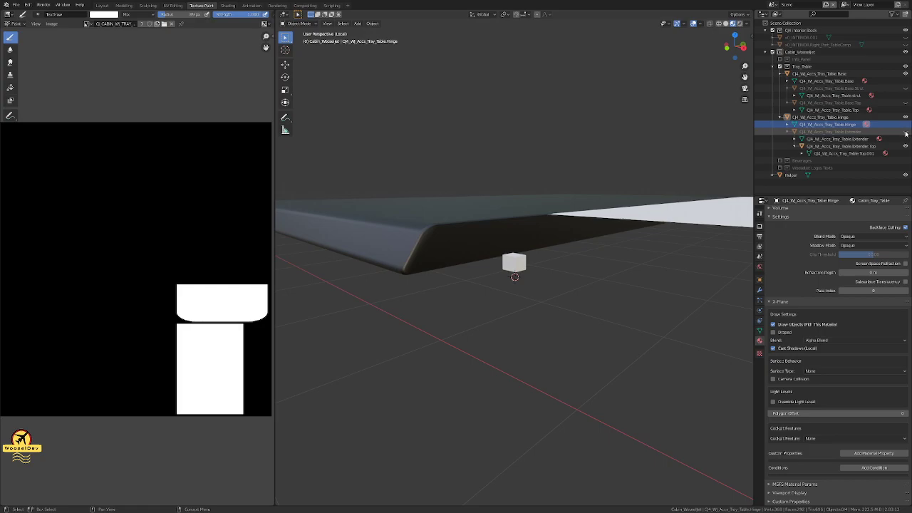
left_click(905, 132)
key("KP_Decimal")
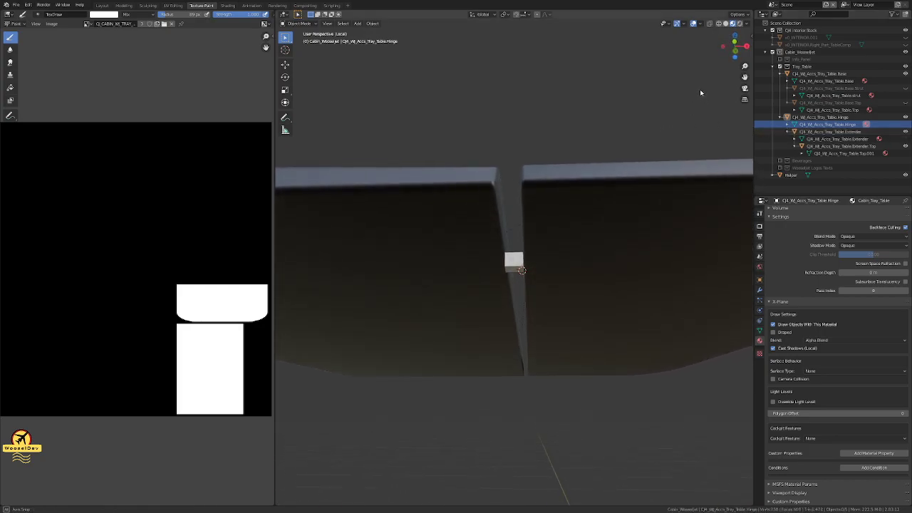
left_click(905, 89)
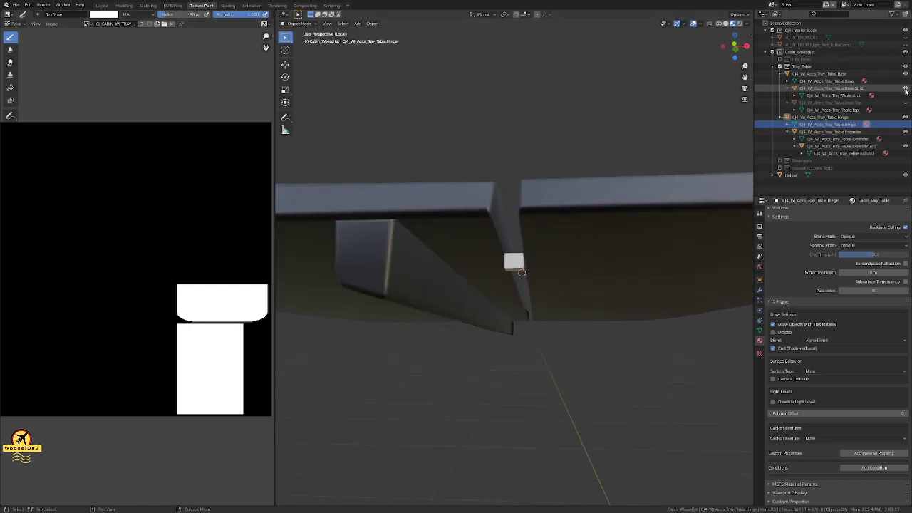
left_click(905, 103)
Step: Return the hinge to Object Mode, open the Layout workspace and select the hinge there for a closer view
key("Tab")
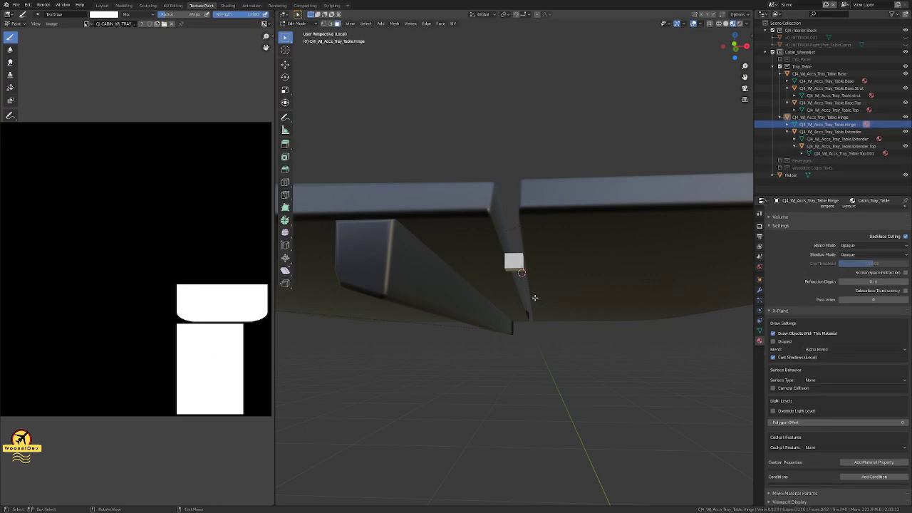
left_click(295, 24)
left_click(299, 33)
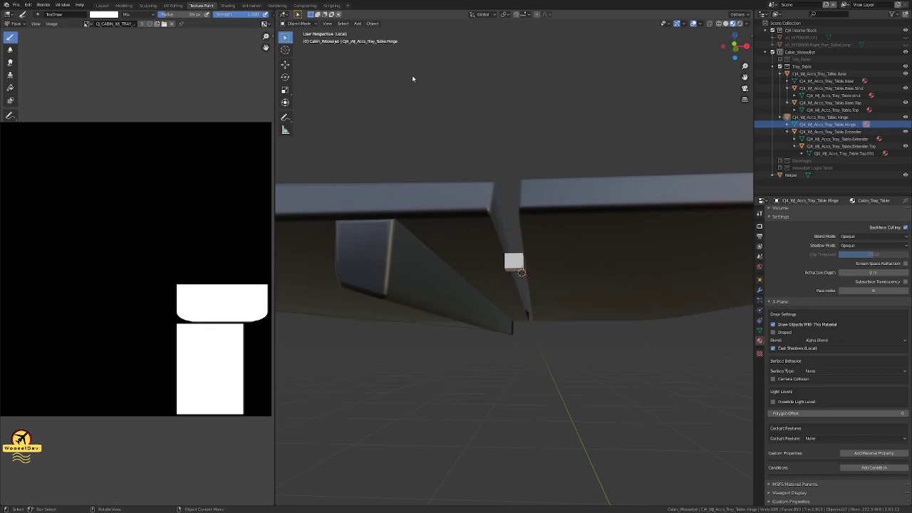
left_click(101, 5)
scroll(312, 249, "up", 4)
middle_click_drag(312, 249, 342, 218)
left_click(341, 217)
middle_click_drag(406, 154, 347, 106)
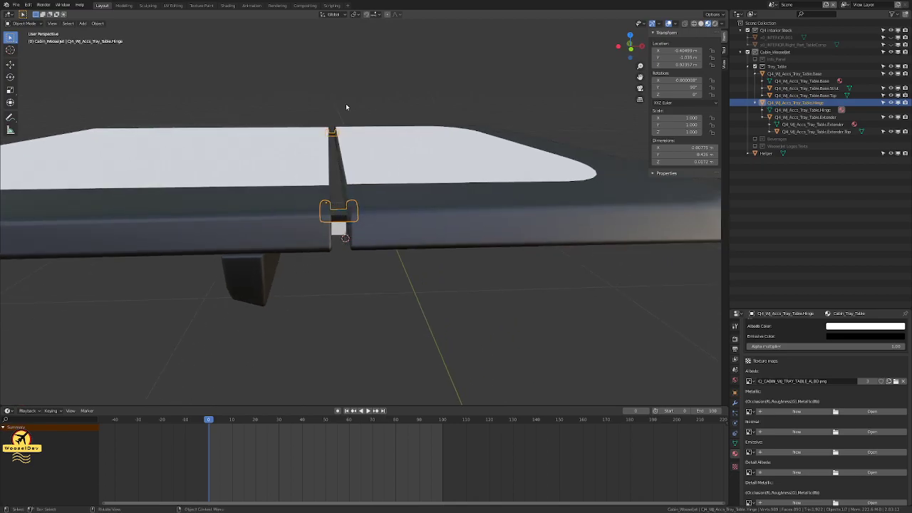
Step: Return to the Texture Paint workspace and examine the gap between the table halves where the hinge belongs
left_click(197, 7)
middle_click_drag(621, 294, 580, 270)
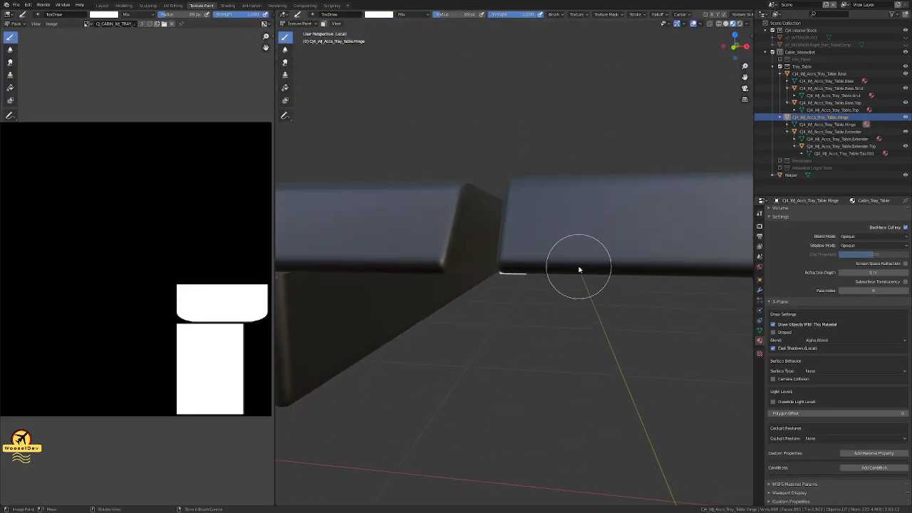
middle_click_drag(549, 236, 518, 199)
middle_click_drag(448, 190, 515, 263)
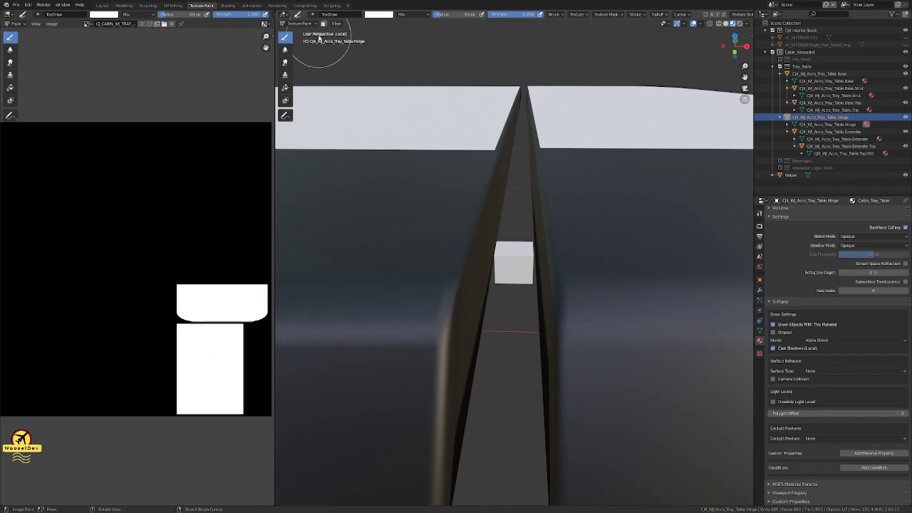
Step: Try to bring up the hinge by toggling between Object Mode and Edit Mode and selecting its mesh data, then deselect everything
left_click(300, 23)
left_click(302, 32)
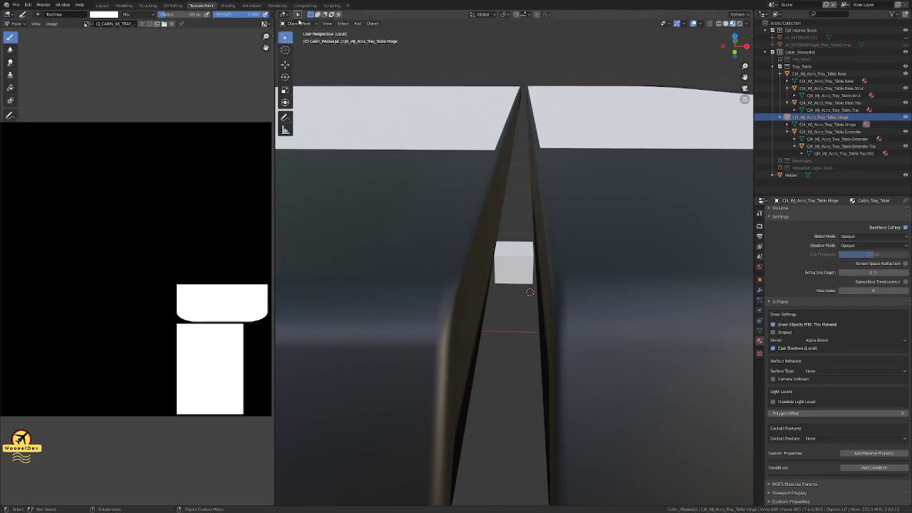
left_click(299, 22)
left_click(307, 41)
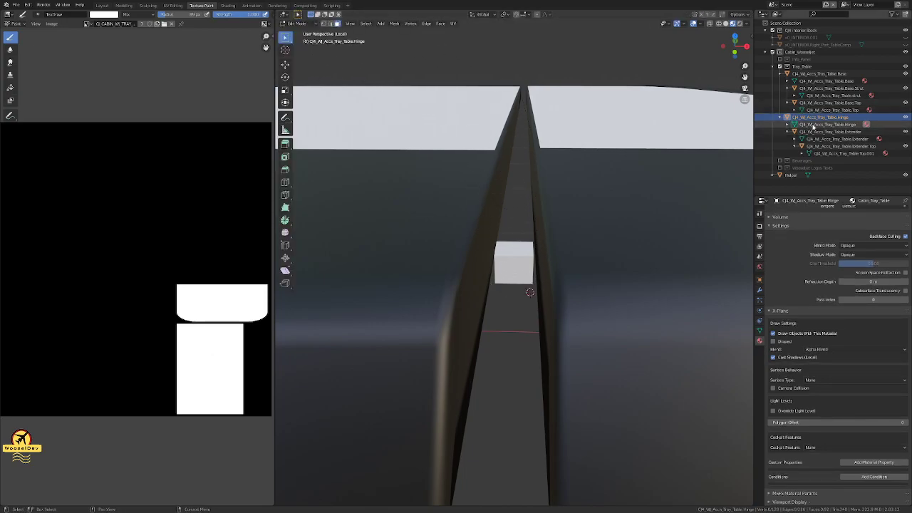
left_click(813, 125)
scroll(566, 197, "down", 3)
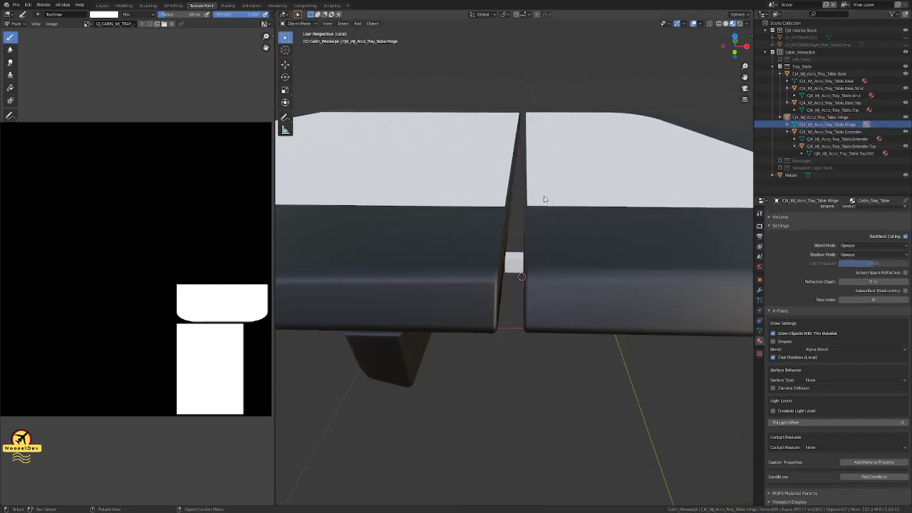
key("Tab")
scroll(543, 197, "down", 5)
left_click(556, 284)
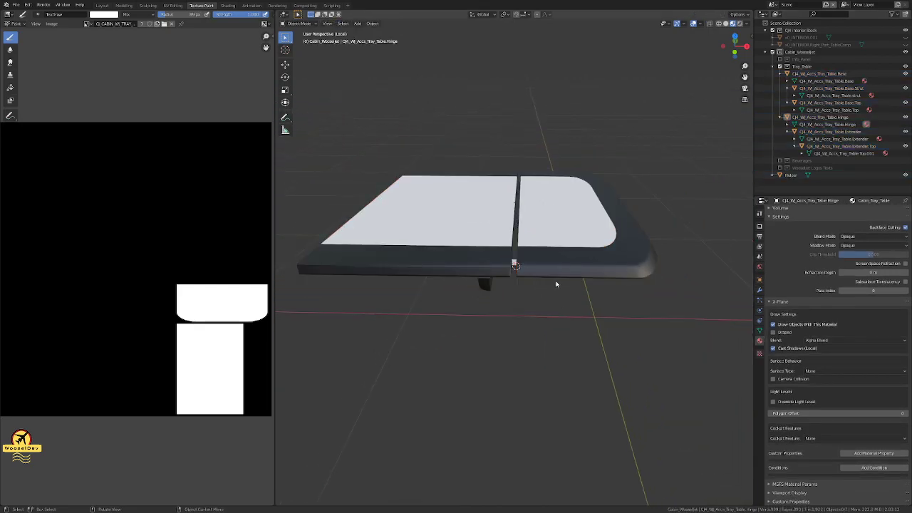
Step: Save the blend file with the extender half of the table in view
scroll(556, 285, "up", 4)
middle_click_drag(529, 325, 588, 253)
key("ctrl+s")
Step: Hide the extender, extender top, base, base top and base strut, along with the helper cube
left_click(590, 252)
key("h")
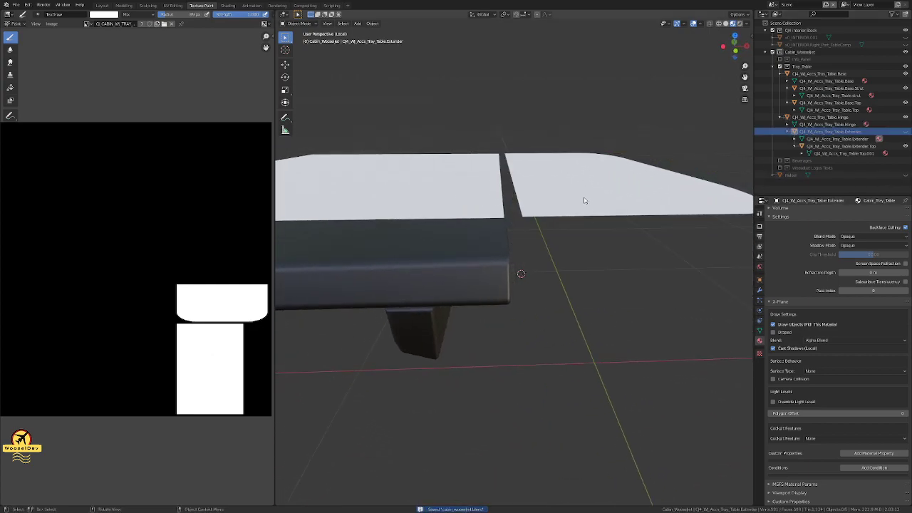
left_click(584, 201)
key("h")
middle_click_drag(537, 202, 507, 200)
left_click(508, 202)
key("h")
key("h")
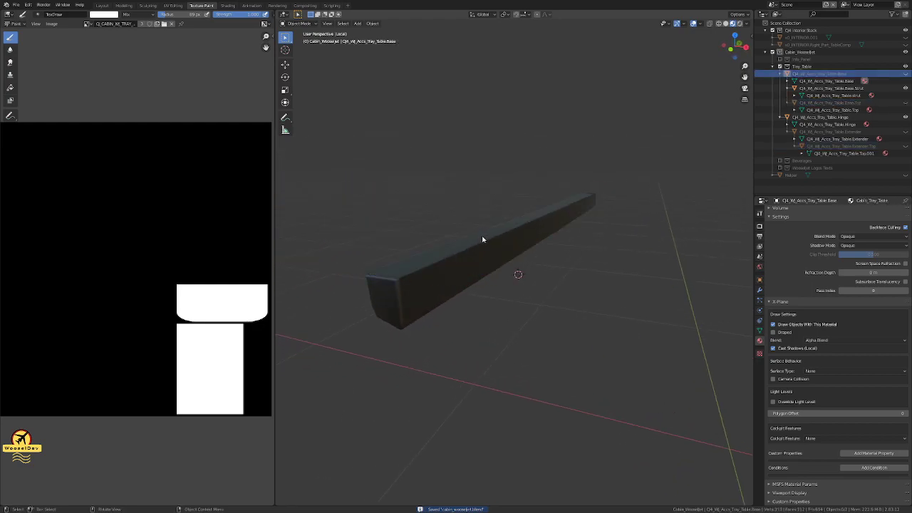
left_click(451, 275)
key("h")
middle_click_drag(399, 238, 524, 257)
Step: Select the hinge object, put it in Edit Mode and try to frame the view on it
left_click(825, 119)
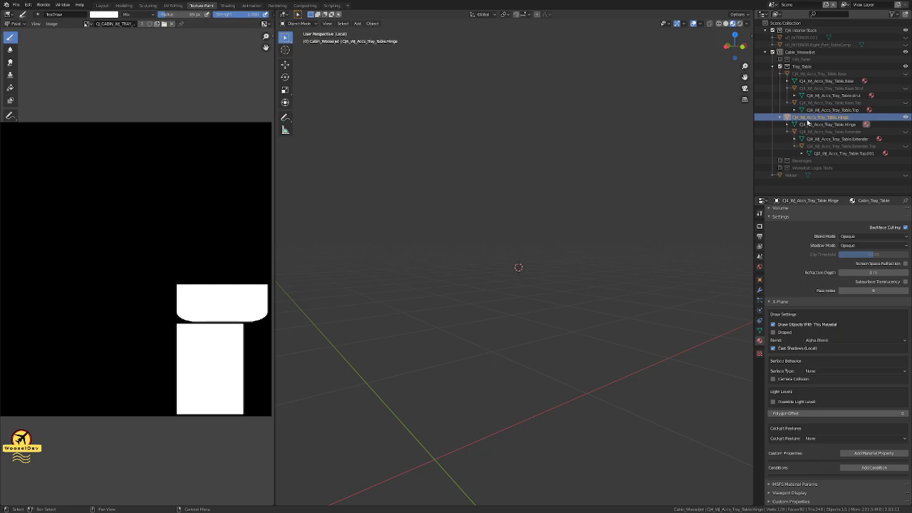
right_click(807, 123)
left_click(792, 149)
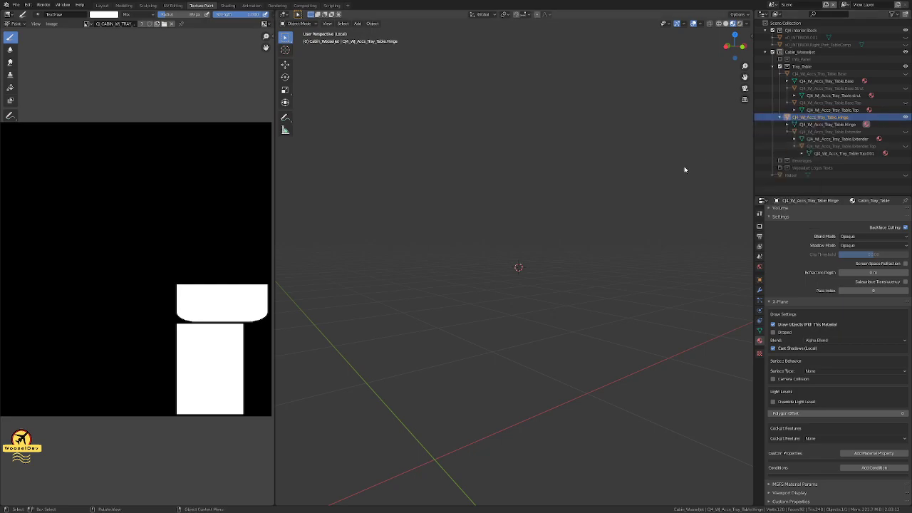
key("Tab")
middle_click_drag(495, 199, 560, 220)
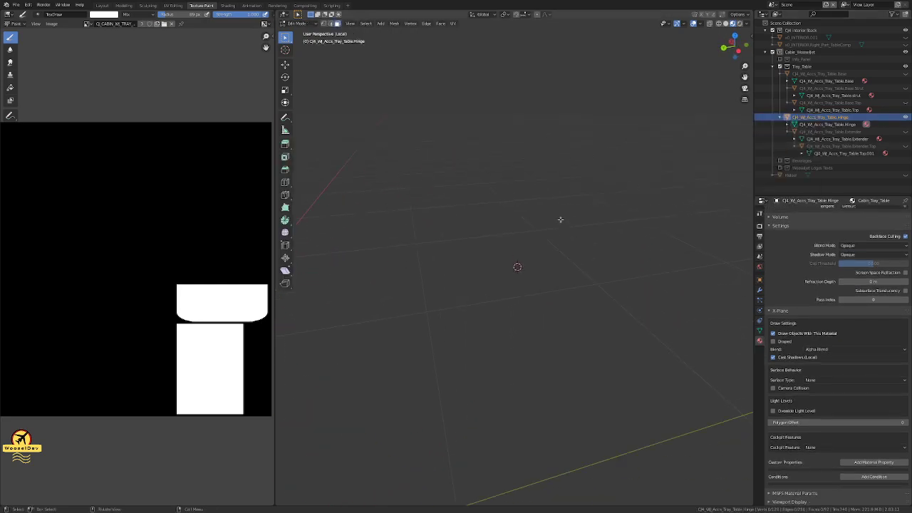
key("grave")
left_click(558, 259)
scroll(542, 257, "down", 6)
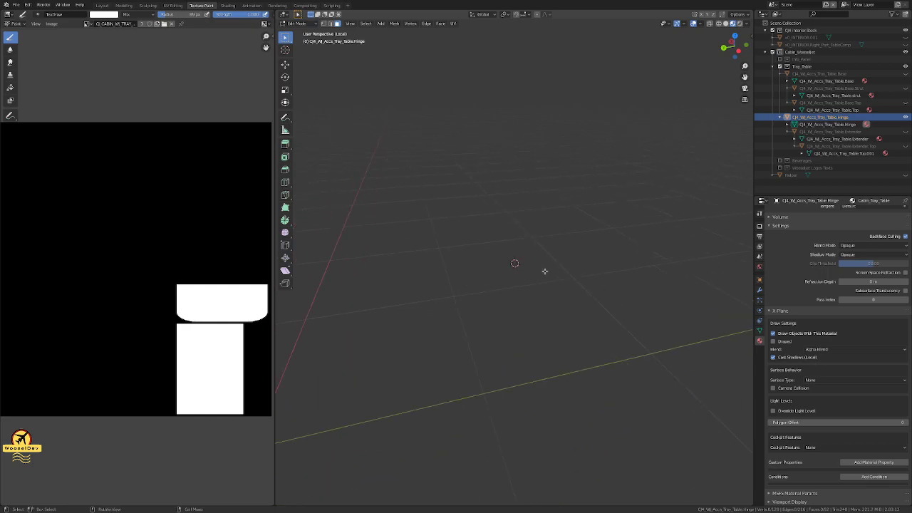
Step: Switch the tray table hinge from Edit Mode to Texture Paint mode
left_click(302, 24)
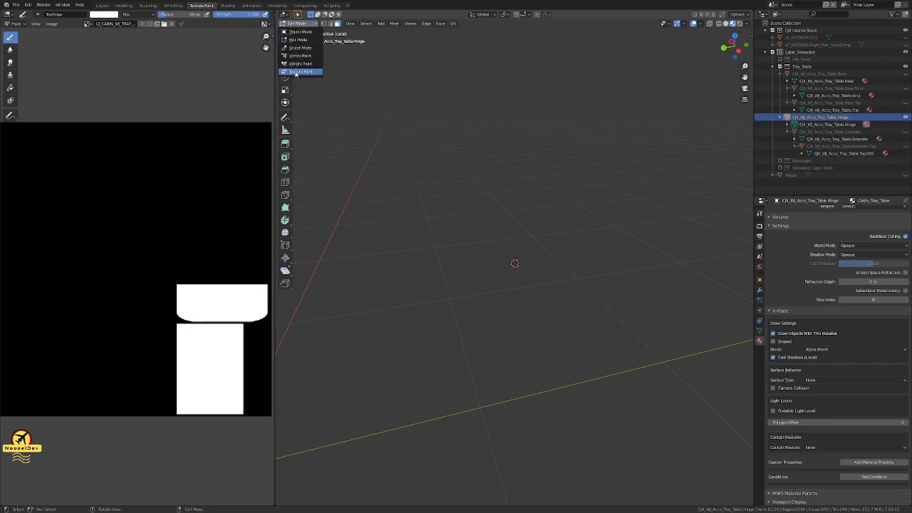
left_click(306, 71)
scroll(502, 264, "down", 5)
scroll(502, 264, "up", 5)
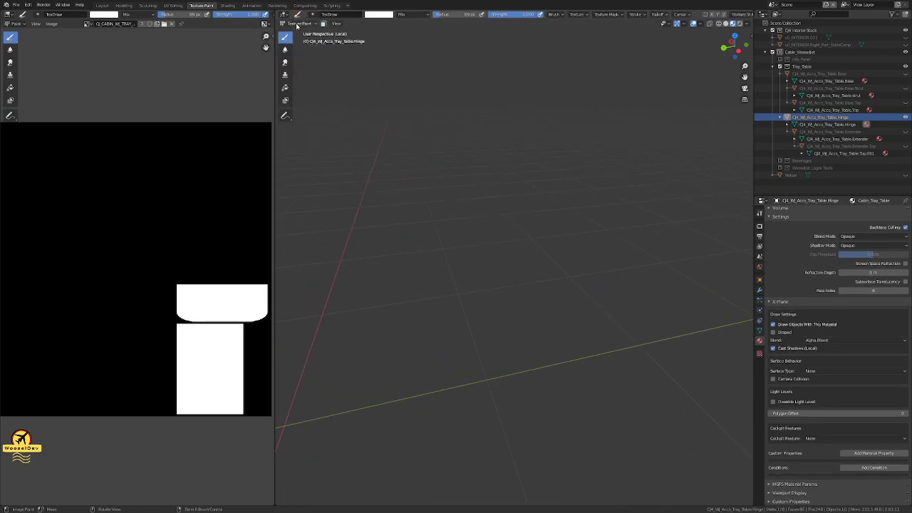
Step: Return to the Layout workspace, deselect the hinge and exit local view to show the whole cabin
left_click(103, 6)
scroll(364, 154, "up", 4)
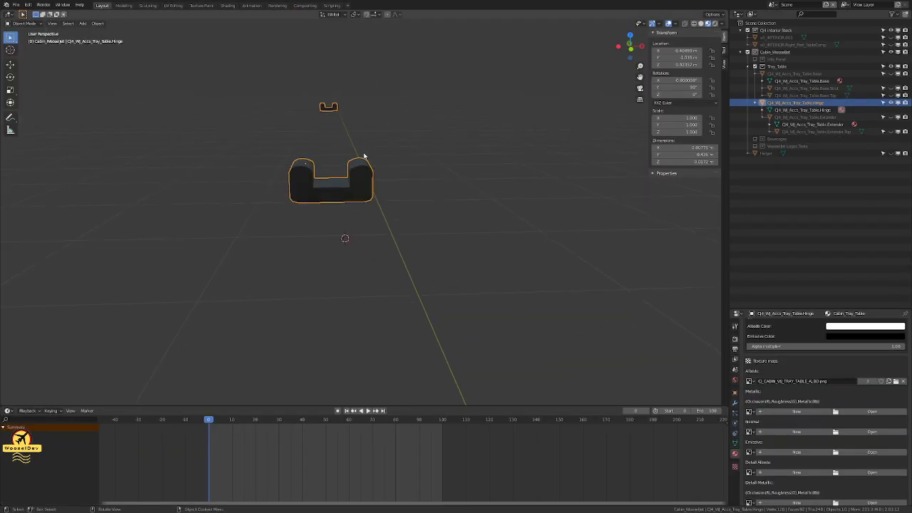
left_click(503, 140)
mouse_move(503, 139)
middle_mouse_down()
mouse_move(402, 129)
mouse_move(359, 104)
mouse_move(499, 145)
middle_mouse_up()
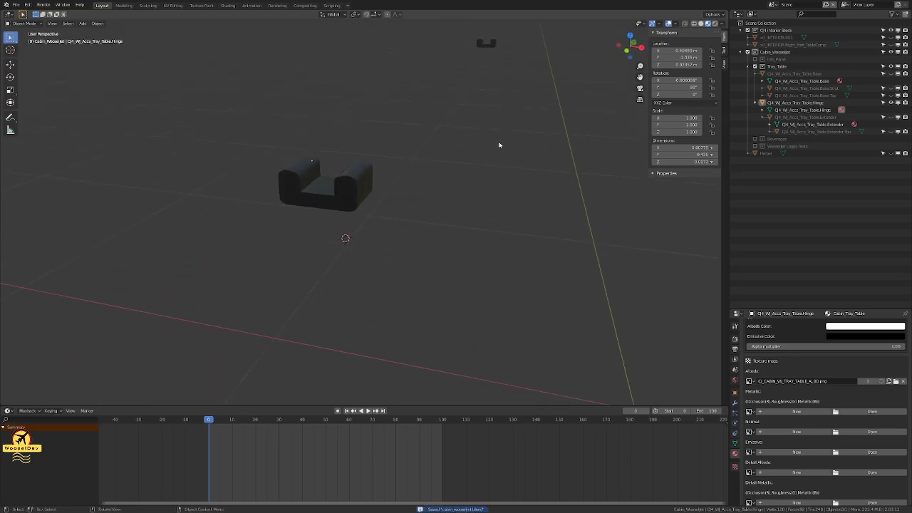
key("KP_Divide")
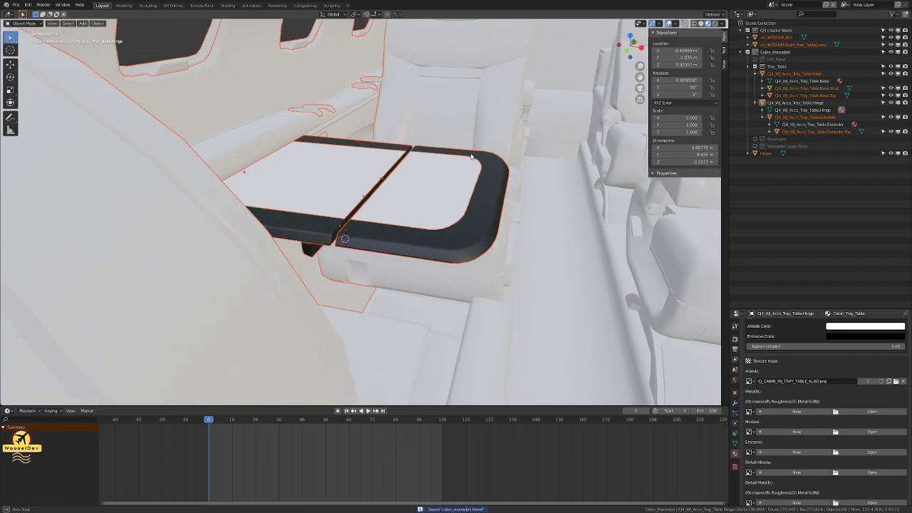
Step: Hide the x0_INTERIOR.001 object and save the file with the tray table in close view
left_click(883, 37)
left_click(890, 38)
middle_click_drag(306, 200, 427, 193)
scroll(374, 224, "up", 4)
key("ctrl+s")
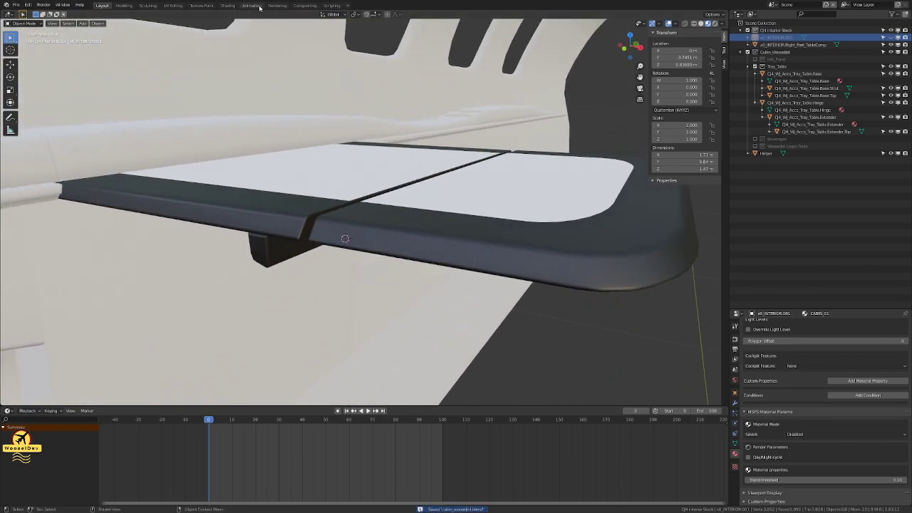
Step: Open the Texture Paint workspace, select the tray table hinge and look through the displayed material slots and settings
left_click(201, 6)
mouse_move(378, 107)
middle_mouse_down()
mouse_move(491, 199)
mouse_move(660, 232)
mouse_move(530, 279)
mouse_move(597, 250)
mouse_move(596, 199)
mouse_move(587, 228)
middle_mouse_up()
scroll(660, 232, "up", 5)
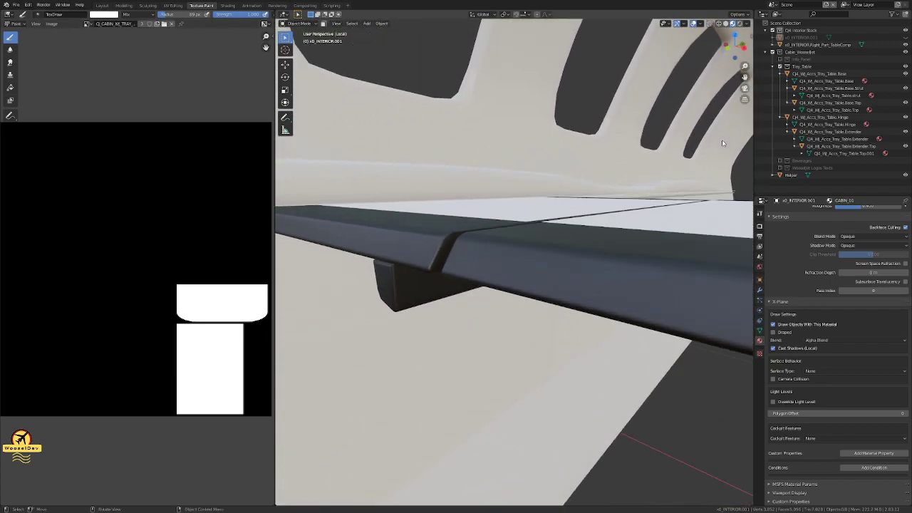
left_click(821, 118)
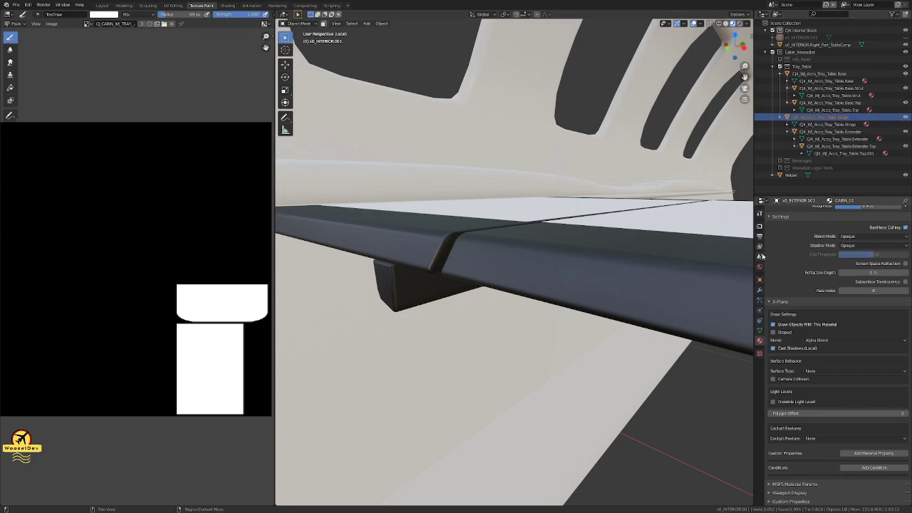
scroll(797, 285, "up", 5)
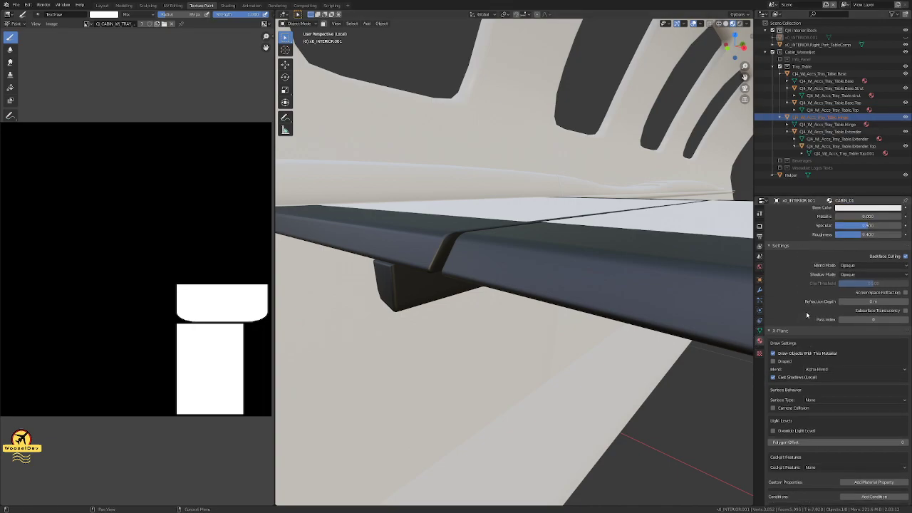
scroll(806, 228, "down", 4)
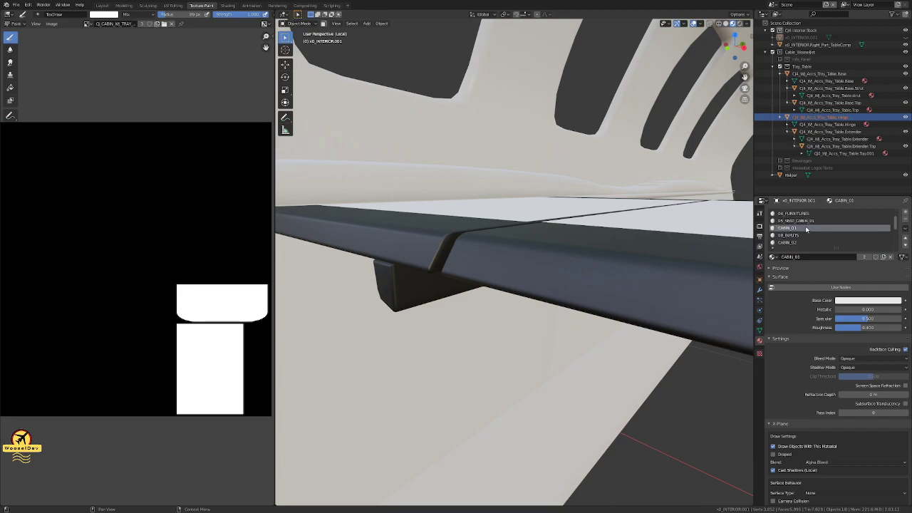
scroll(805, 228, "up", 5)
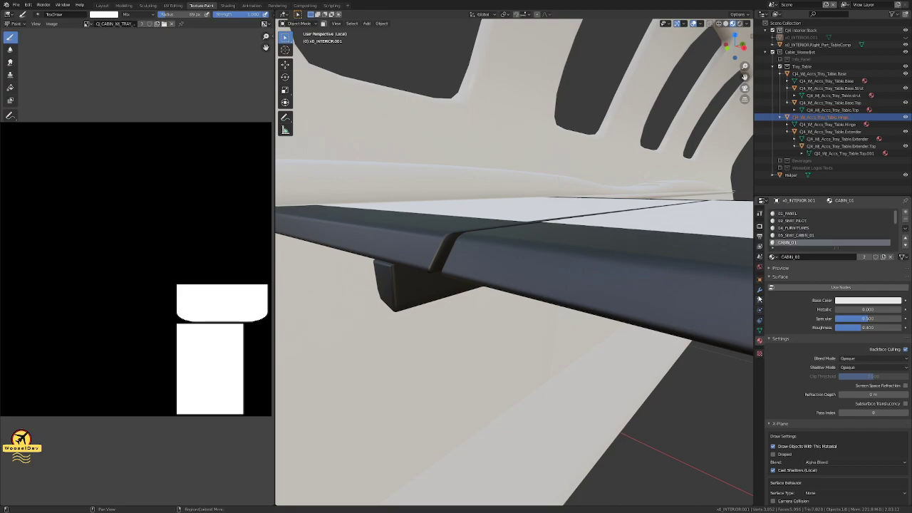
scroll(792, 300, "down", 5)
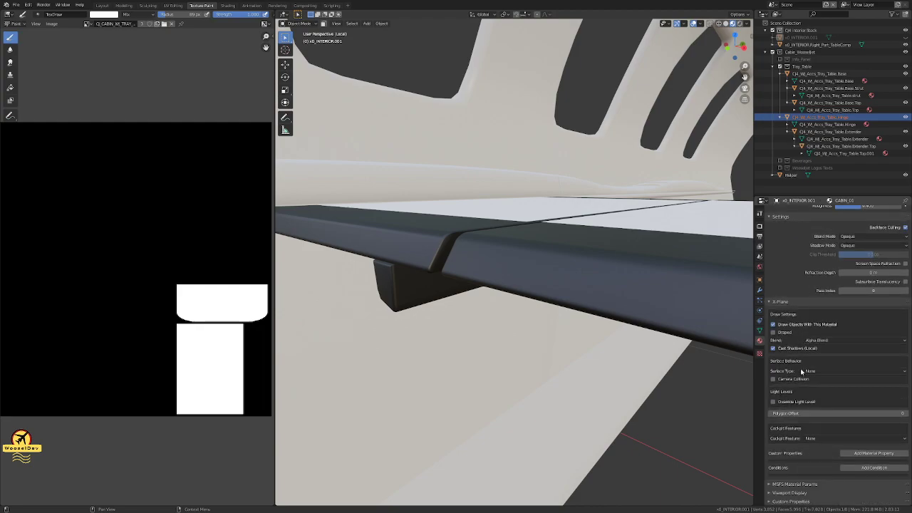
Step: Set the CABIN_01 material's MSFS material mode to MSFS Standard
left_click(769, 484)
scroll(809, 437, "down", 3)
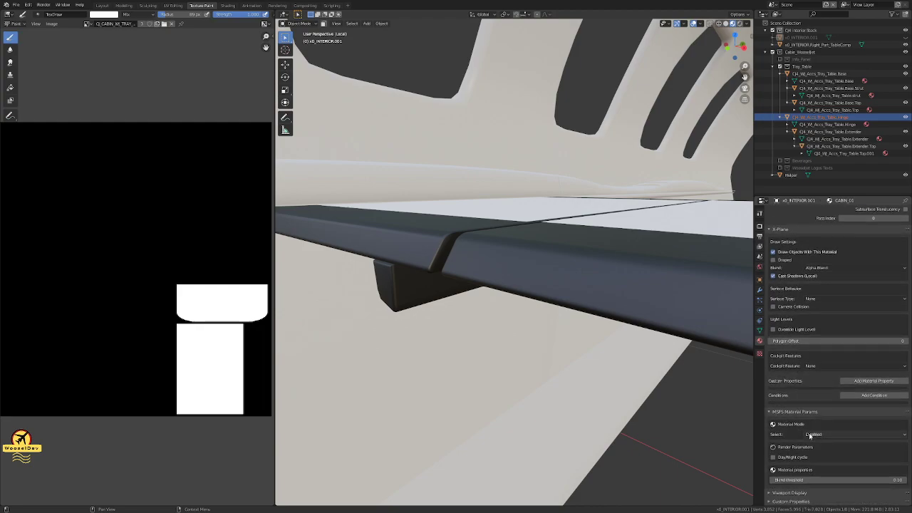
left_click(816, 435)
left_click(821, 418)
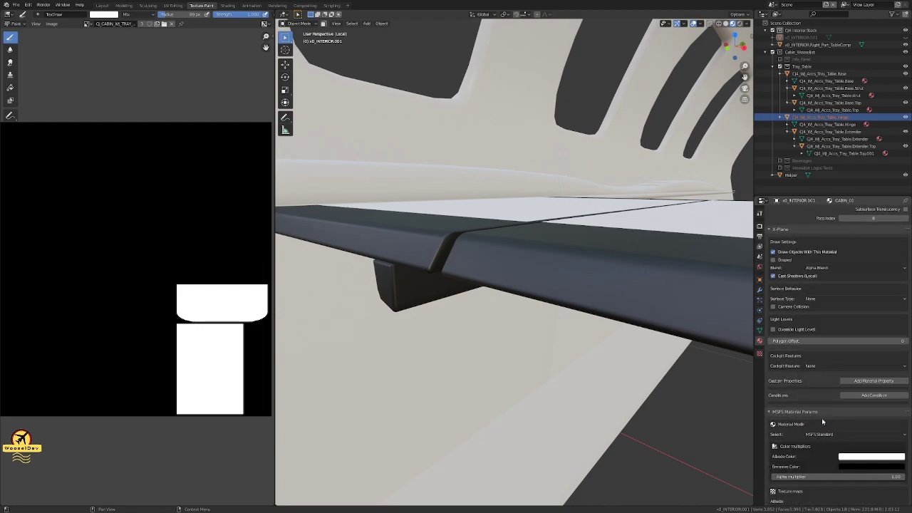
Step: Look through the material slot list of x0_INTERIOR.001 and check its texture properties
scroll(803, 347, "up", 3)
scroll(803, 347, "up", 4)
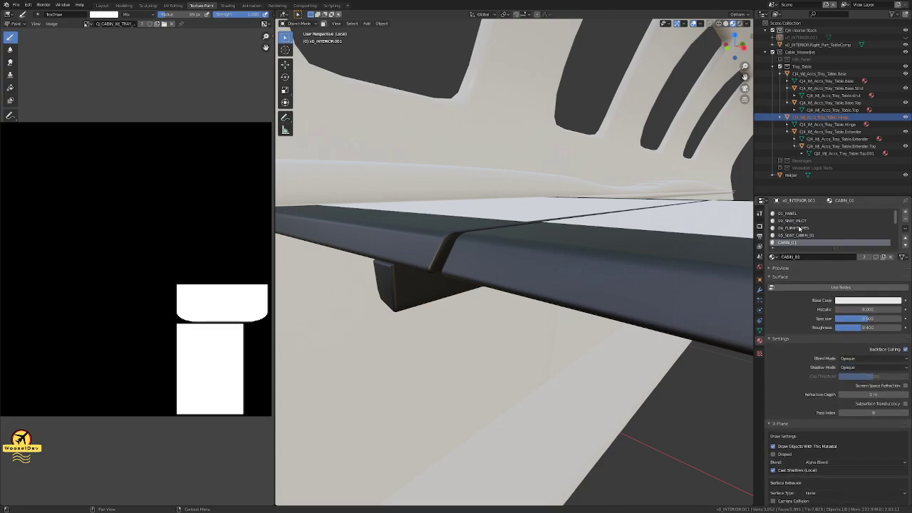
left_click_drag(895, 220, 888, 233)
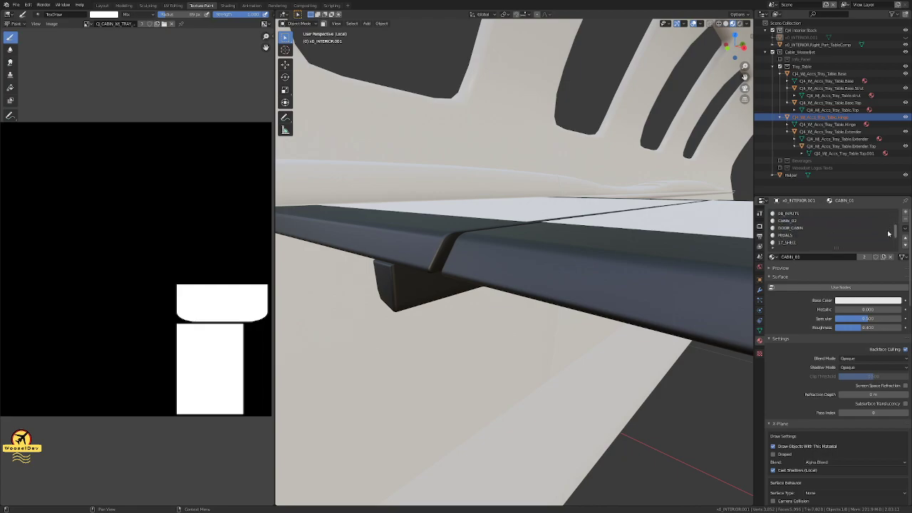
left_click(759, 353)
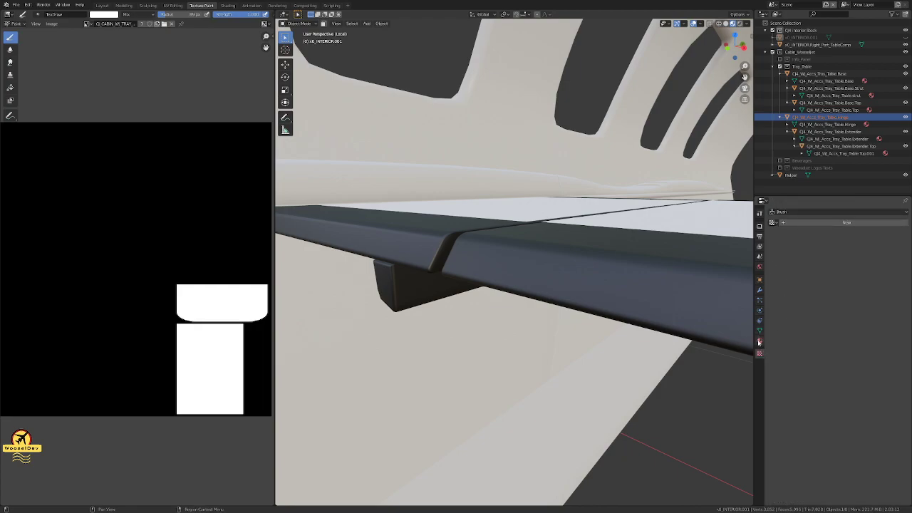
left_click(759, 343)
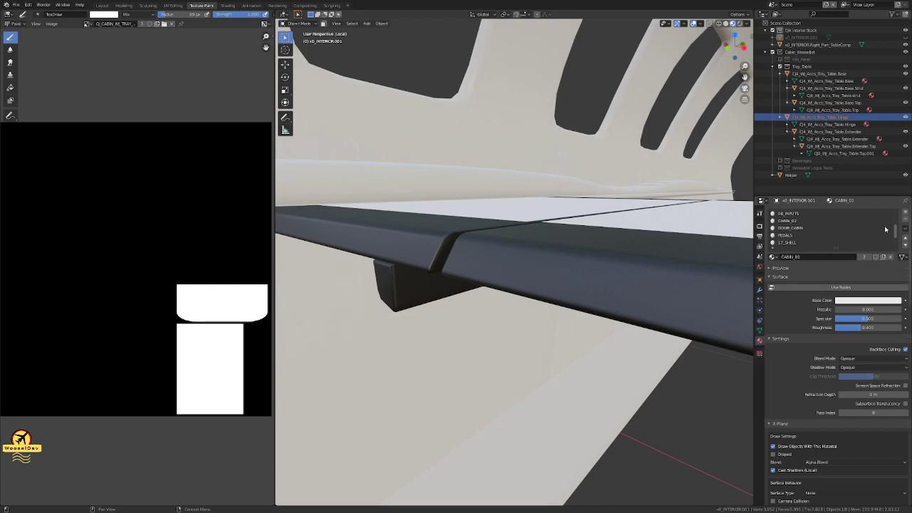
scroll(869, 232, "up", 5)
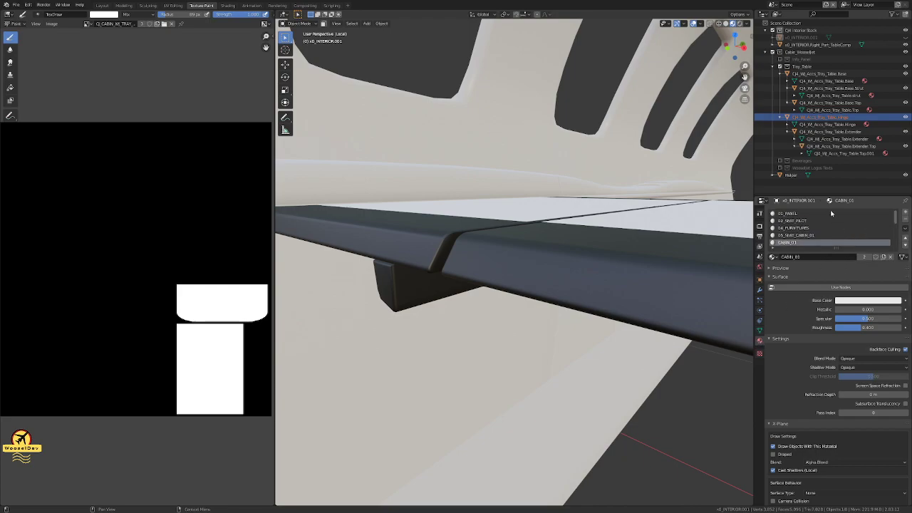
scroll(810, 229, "down", 5)
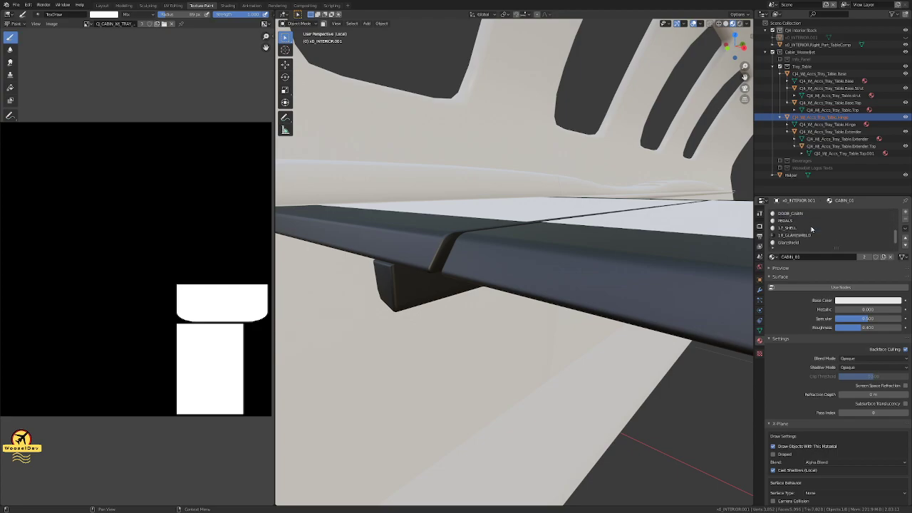
scroll(810, 228, "up", 5)
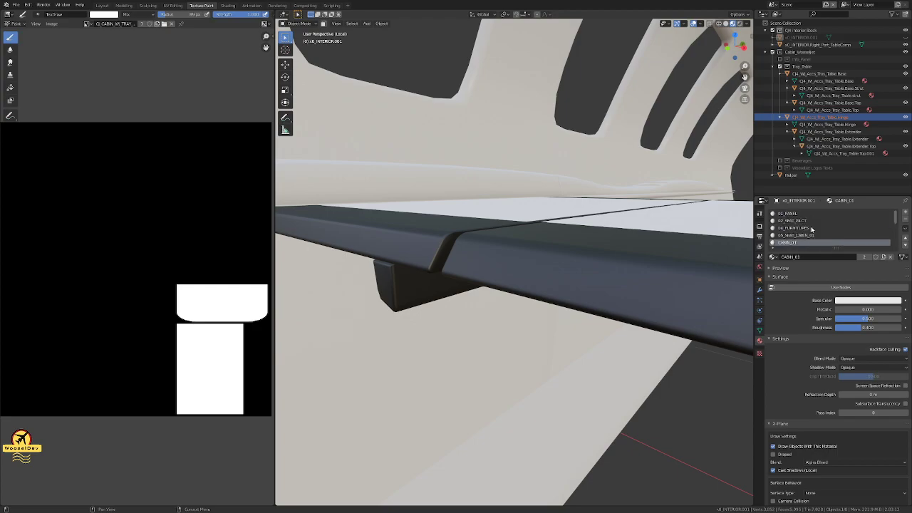
Step: Select the interior side panel and the tray table parts one after another, from base to extender top, to identify them
left_click(813, 75)
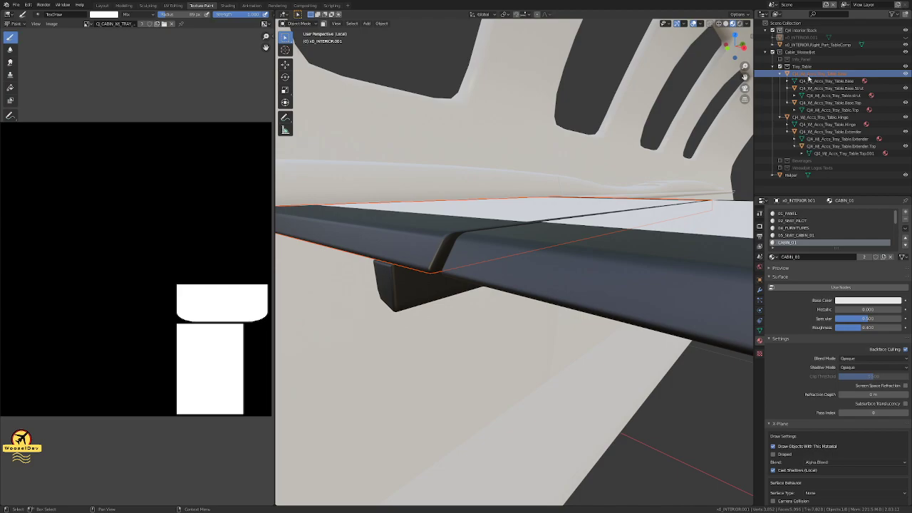
left_click(801, 67)
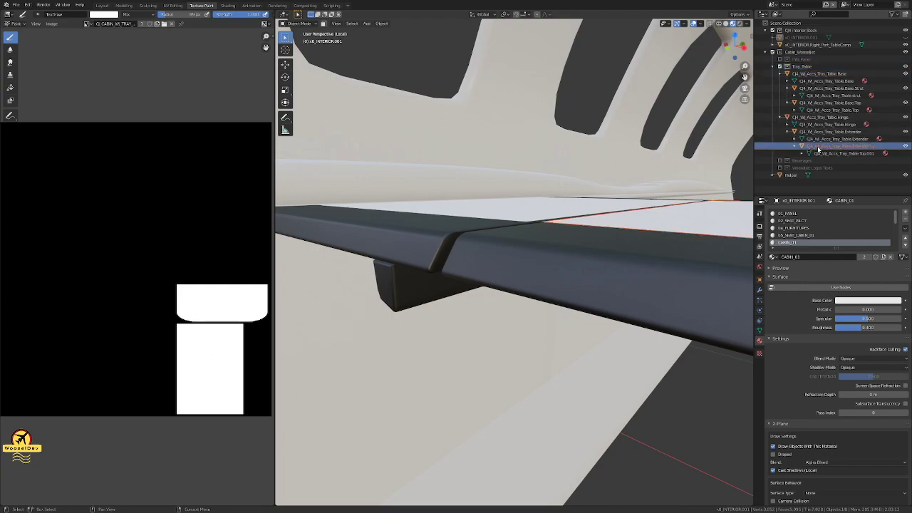
left_click(821, 140)
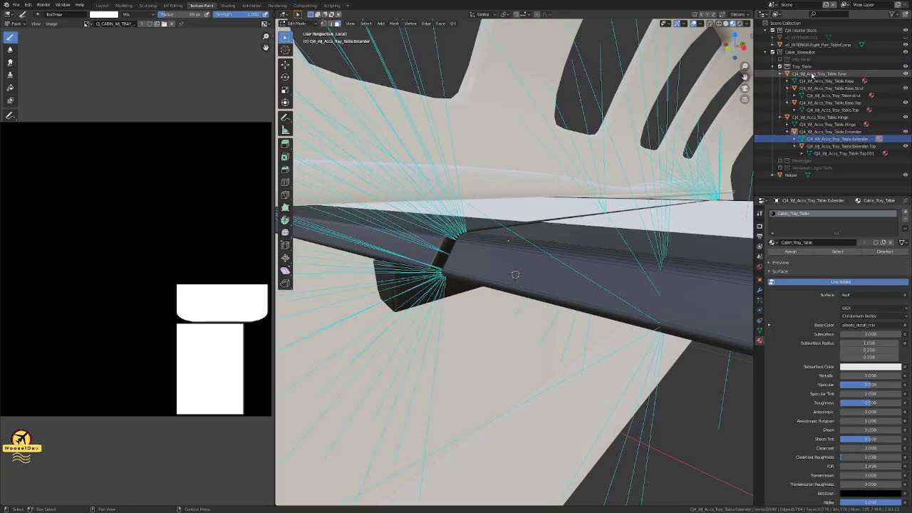
left_click(805, 44)
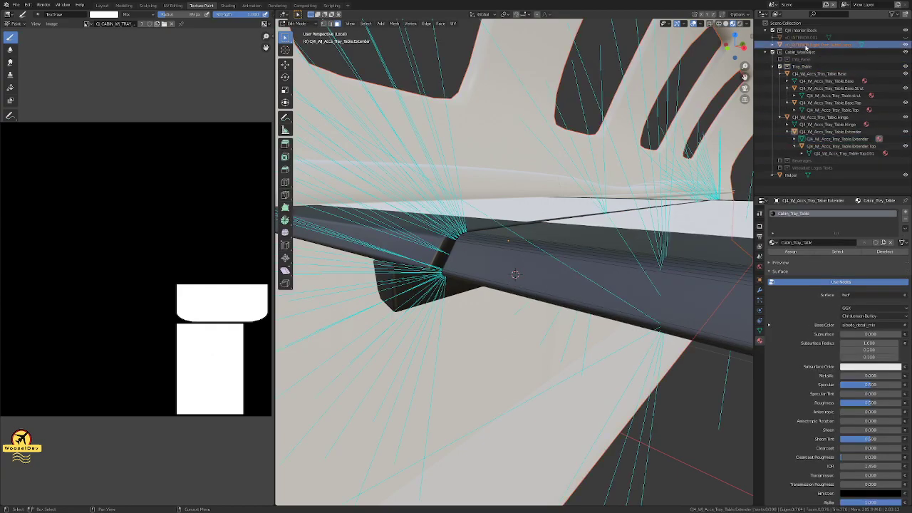
left_click(810, 74)
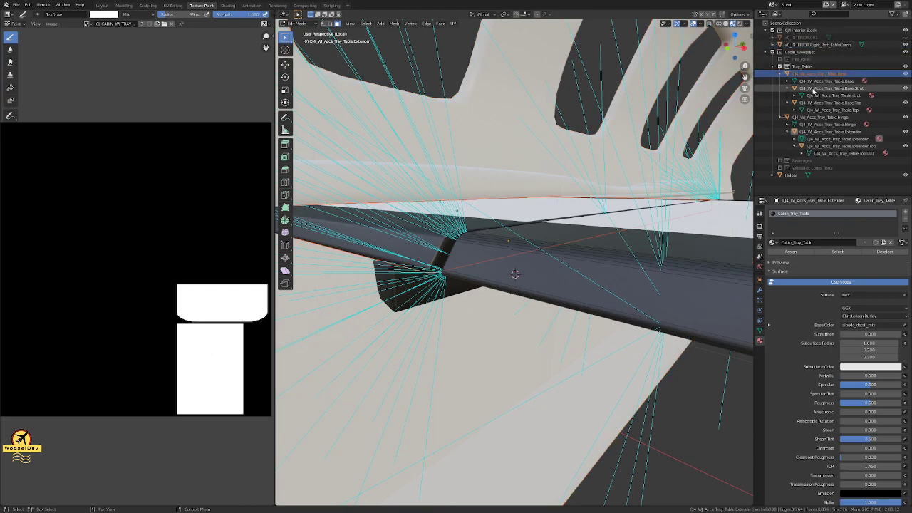
left_click(809, 88)
left_click(812, 103)
left_click(803, 118)
left_click(812, 132)
left_click(819, 146)
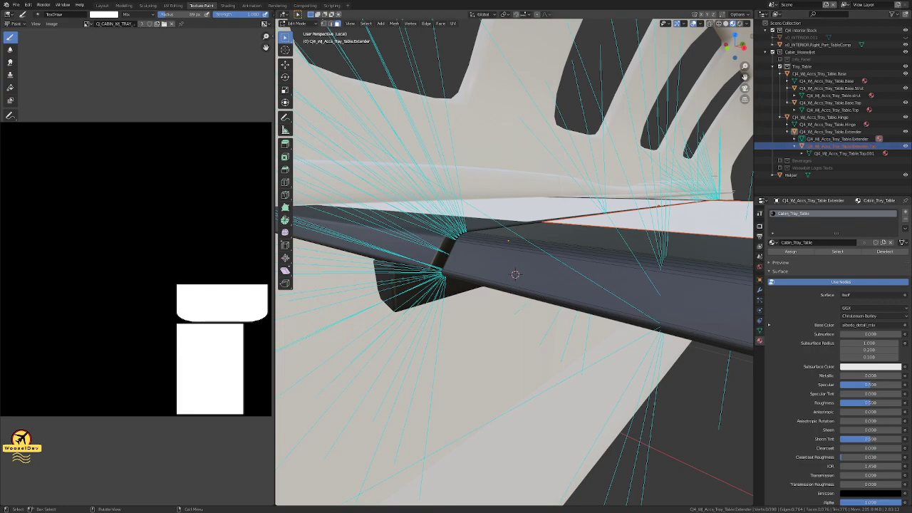
Step: Leave Edit Mode on the table extender, deselect everything and bring the gap between the two table halves into close view
key("KP_Decimal")
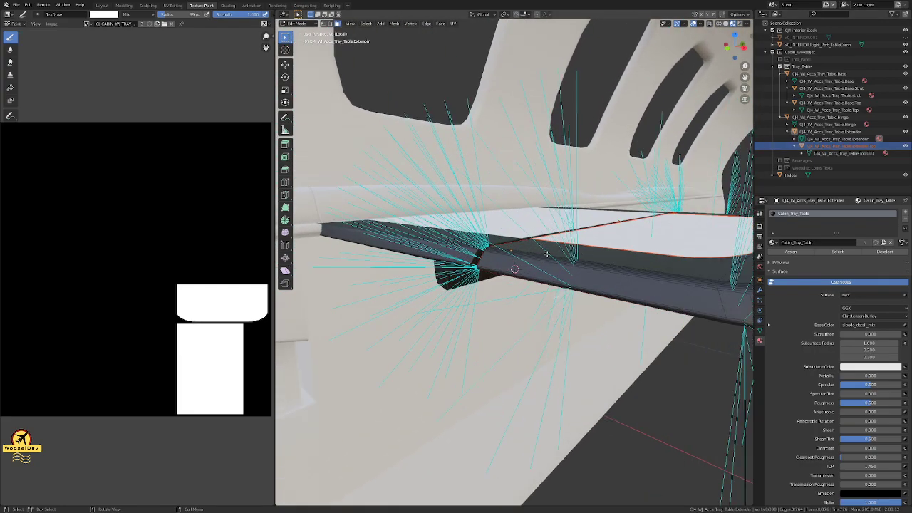
key("Tab")
left_click(570, 282)
mouse_move(536, 304)
middle_mouse_down()
mouse_move(556, 312)
mouse_move(547, 309)
middle_mouse_up()
left_click(567, 337)
scroll(539, 326, "up", 3)
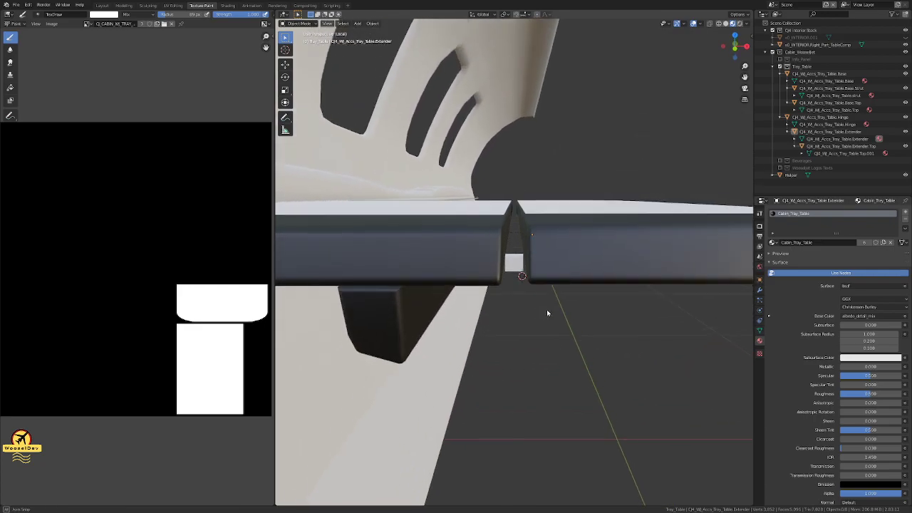
Step: Select the tray table hinge and review its MSFS material parameters and texture maps
left_click(822, 117)
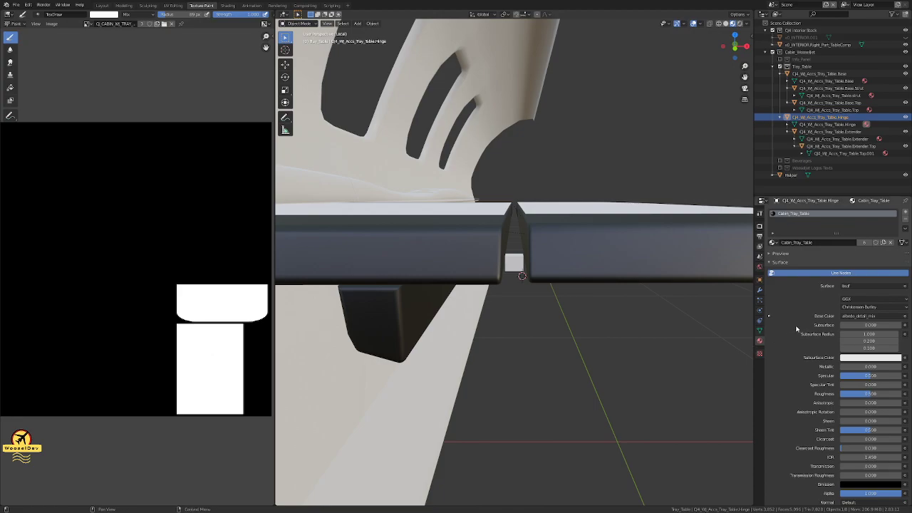
scroll(787, 317, "down", 15)
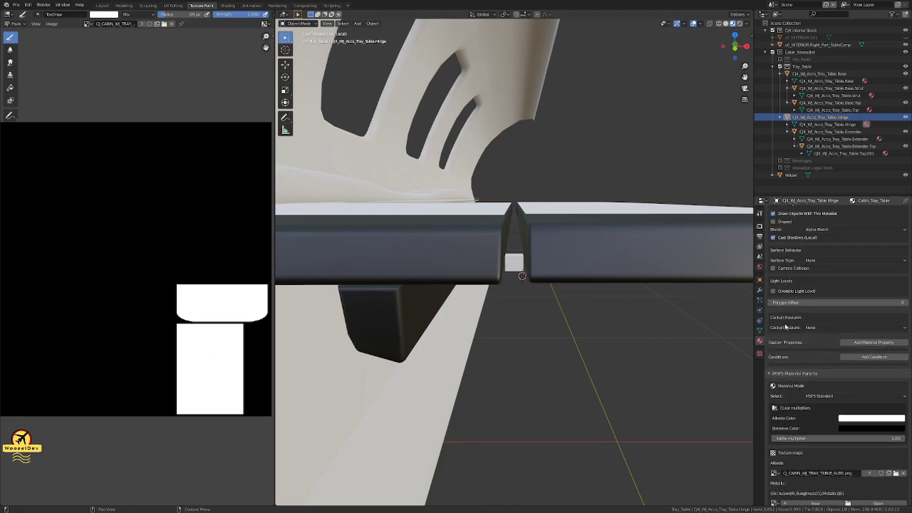
scroll(796, 326, "down", 4)
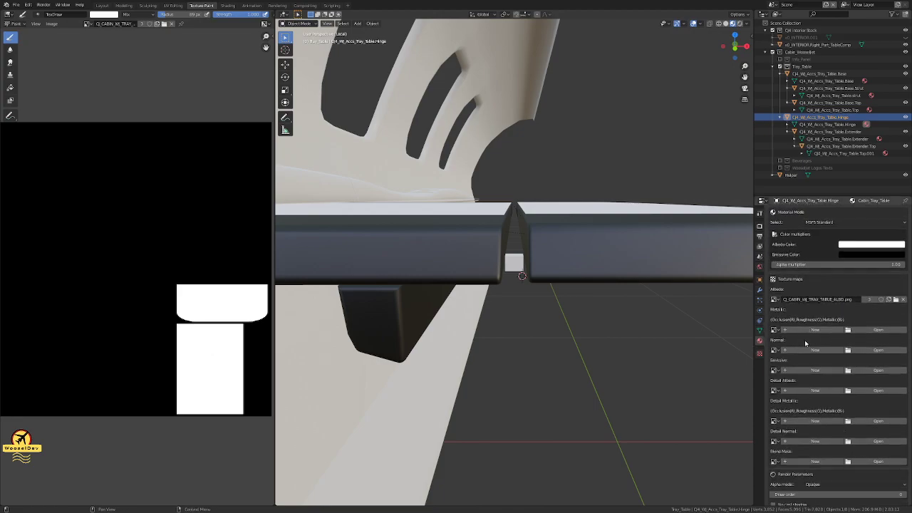
scroll(525, 276, "up", 5)
Step: In the Layout workspace, select the extender's top surface and enlarge the Properties editor to show its Cabin_Tray_Table material
middle_click_drag(525, 271, 506, 305)
left_click(102, 5)
mouse_move(356, 263)
middle_mouse_down()
mouse_move(397, 283)
mouse_move(359, 236)
mouse_move(356, 254)
mouse_move(586, 248)
middle_mouse_up()
scroll(357, 274, "up", 2)
left_click(789, 132)
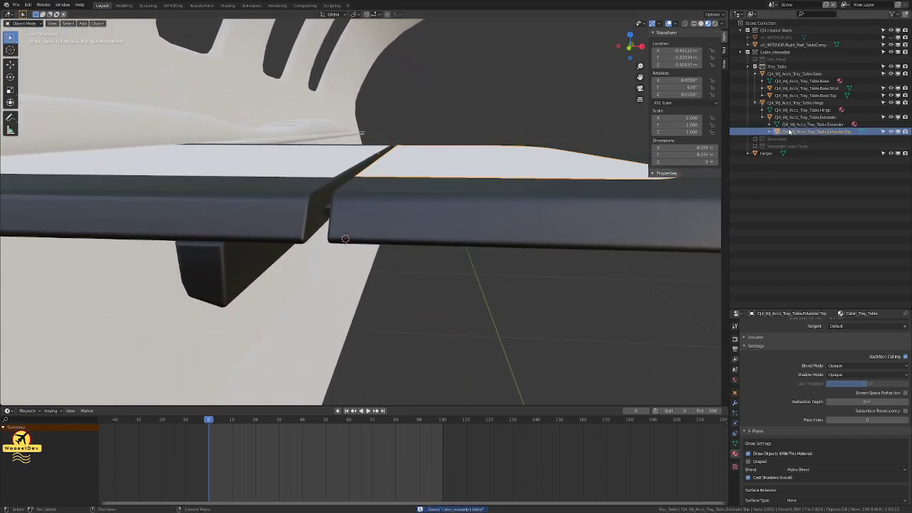
left_click_drag(807, 309, 807, 206)
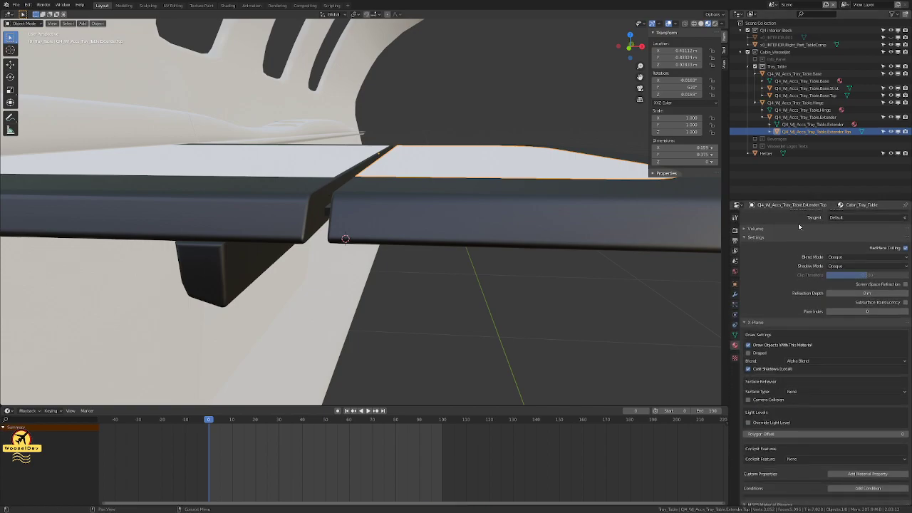
scroll(775, 305, "up", 8)
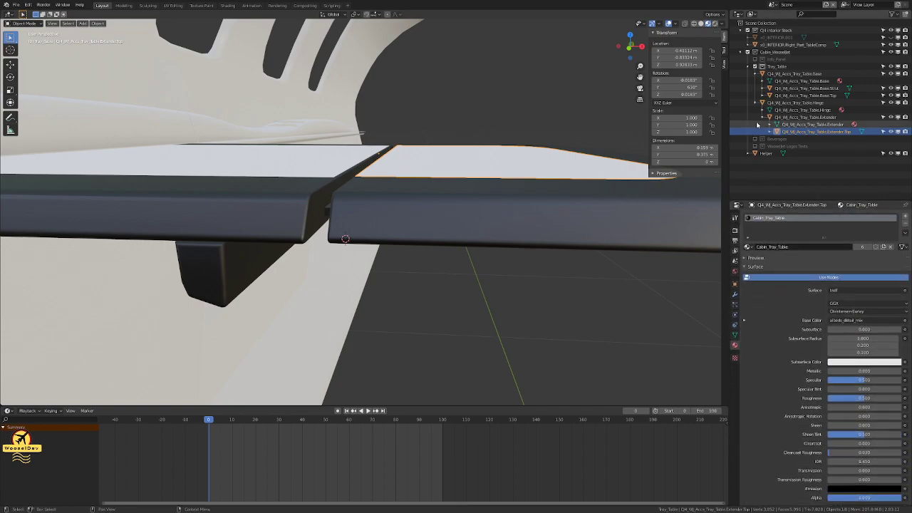
Step: Hide the Helper object and select the tray table hinge, bringing it into view from below the table
left_click(779, 103)
left_click(438, 331)
middle_click_drag(438, 331, 403, 245)
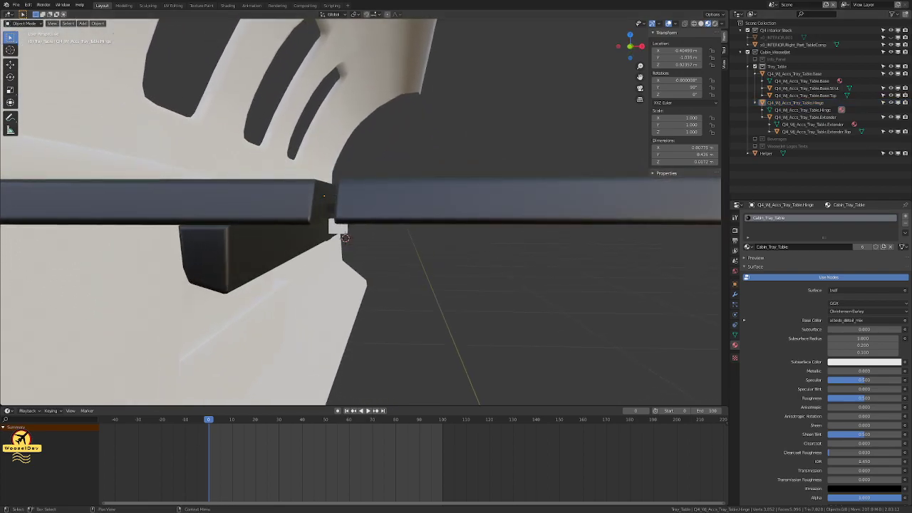
left_click(310, 315)
middle_click_drag(405, 293, 341, 213)
left_click(342, 214)
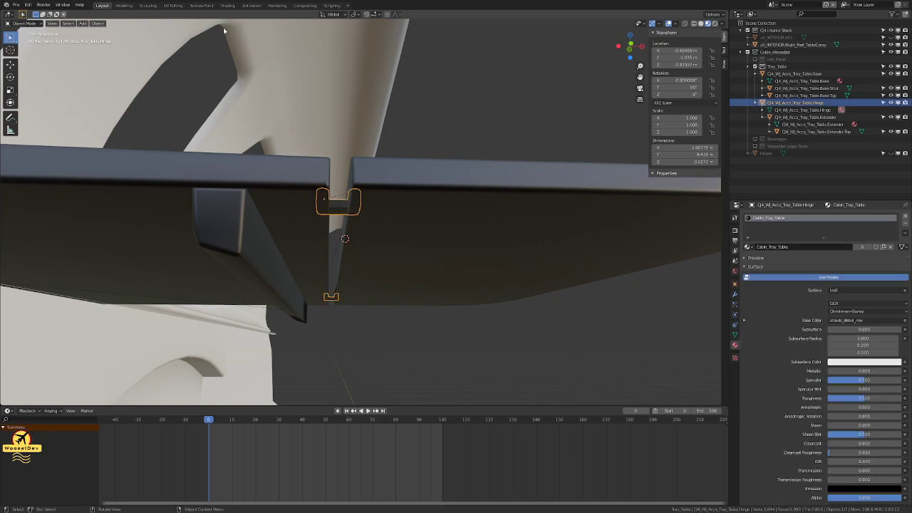
Step: In the Texture Paint workspace, look through the hinge's Cabin_Tray_Table material settings
left_click(200, 5)
mouse_move(499, 214)
middle_mouse_down()
mouse_move(500, 197)
mouse_move(478, 180)
mouse_move(509, 234)
middle_mouse_up()
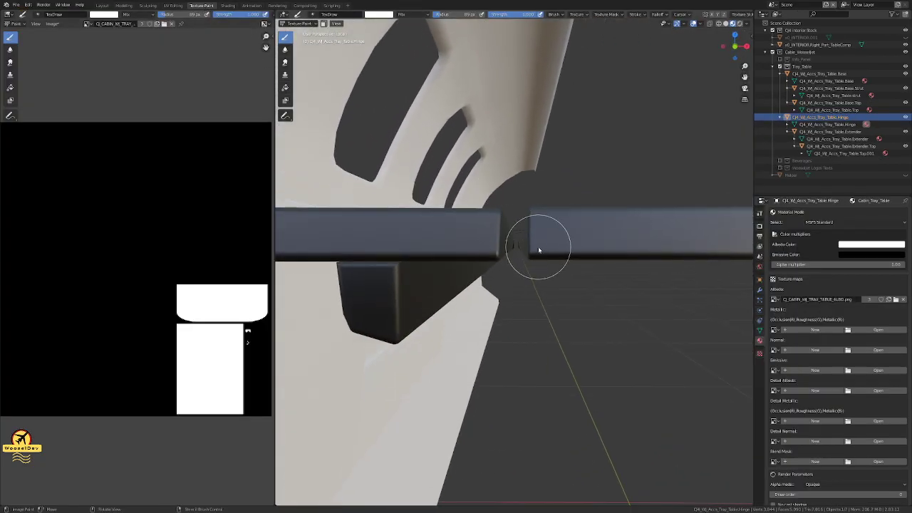
scroll(799, 305, "down", 15)
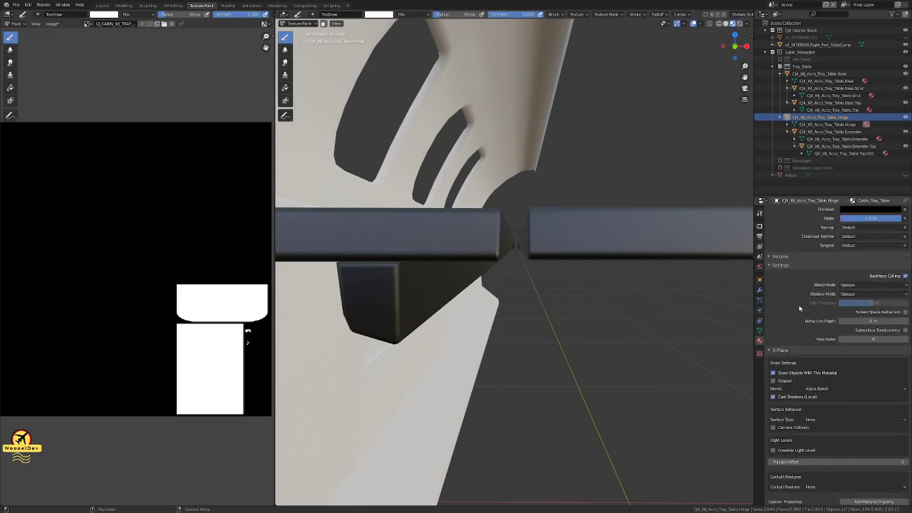
scroll(787, 312, "up", 3)
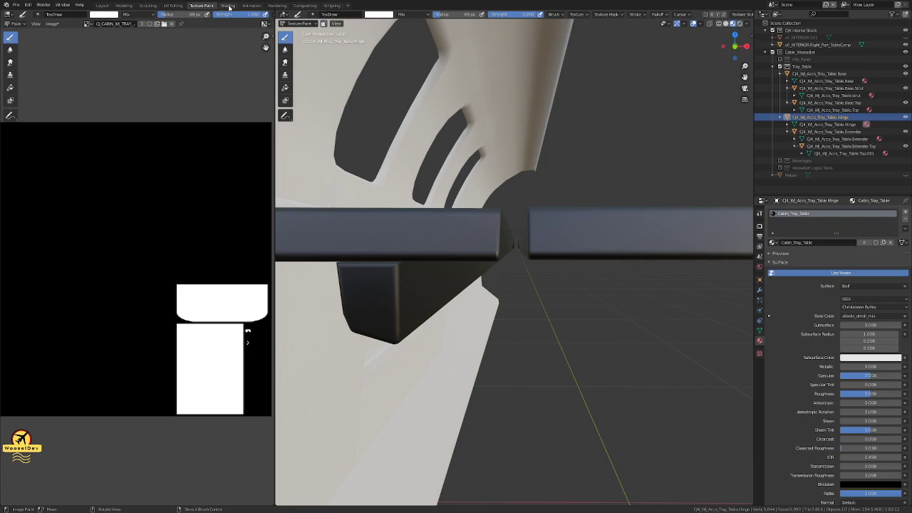
Step: In the Shading workspace, examine the node tree of the Cabin_Tray_Table material from its UV input to the material output
key("ctrl+Page_Down")
middle_click_drag(349, 346, 423, 327)
scroll(423, 328, "down", 5)
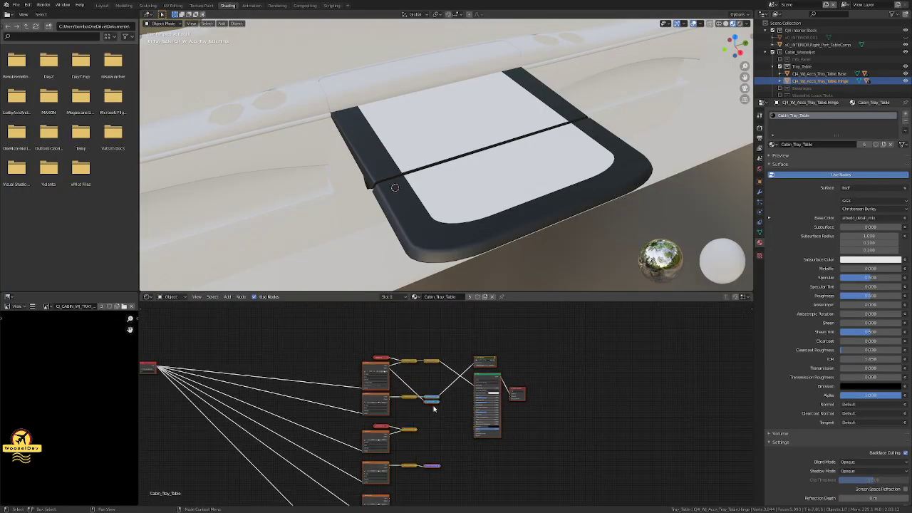
left_click_drag(272, 379, 205, 370)
scroll(217, 363, "up", 1)
middle_click_drag(228, 354, 468, 366)
scroll(349, 336, "up", 4)
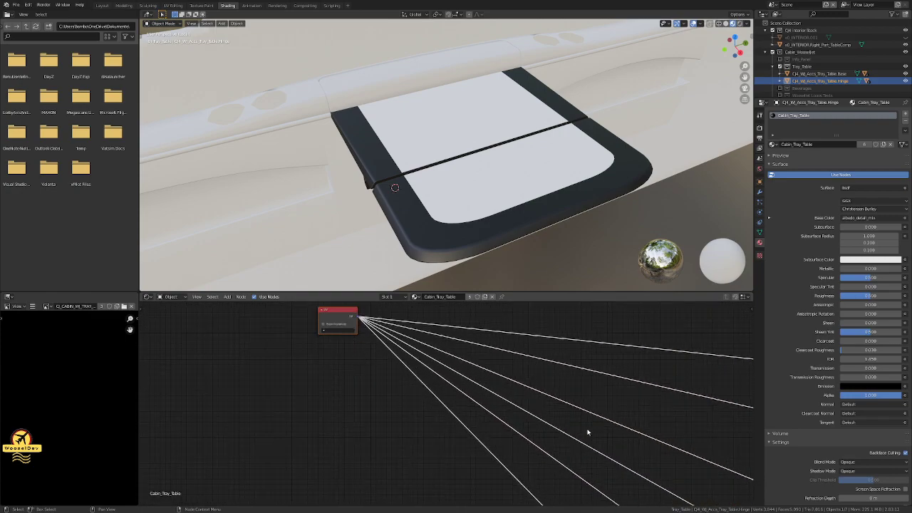
scroll(589, 432, "down", 4)
middle_click_drag(591, 432, 401, 365)
scroll(533, 372, "up", 3)
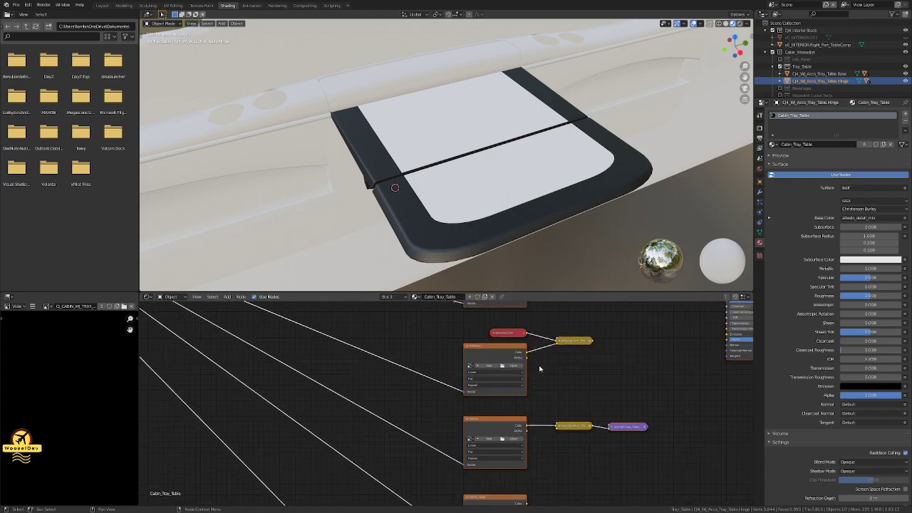
mouse_move(665, 354)
middle_mouse_down()
mouse_move(414, 435)
mouse_move(413, 460)
middle_mouse_up()
mouse_move(426, 359)
middle_mouse_down()
mouse_move(430, 418)
mouse_move(397, 345)
middle_mouse_up()
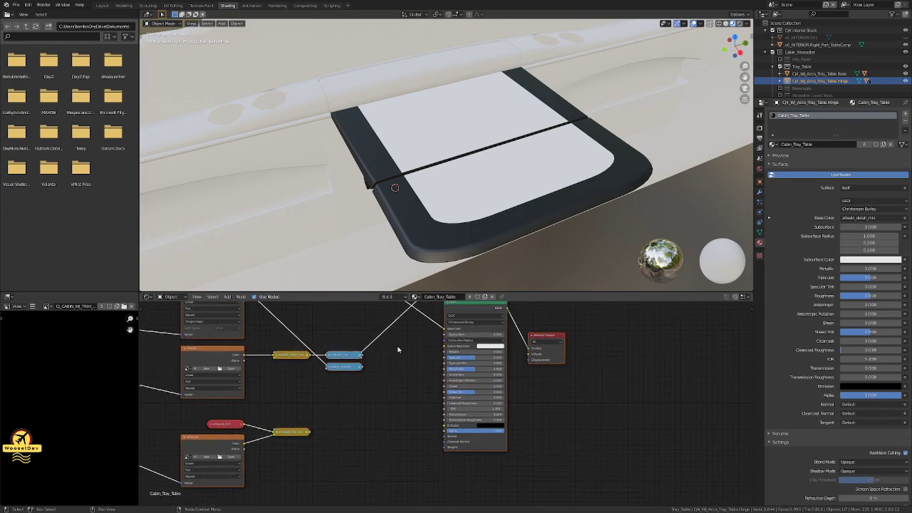
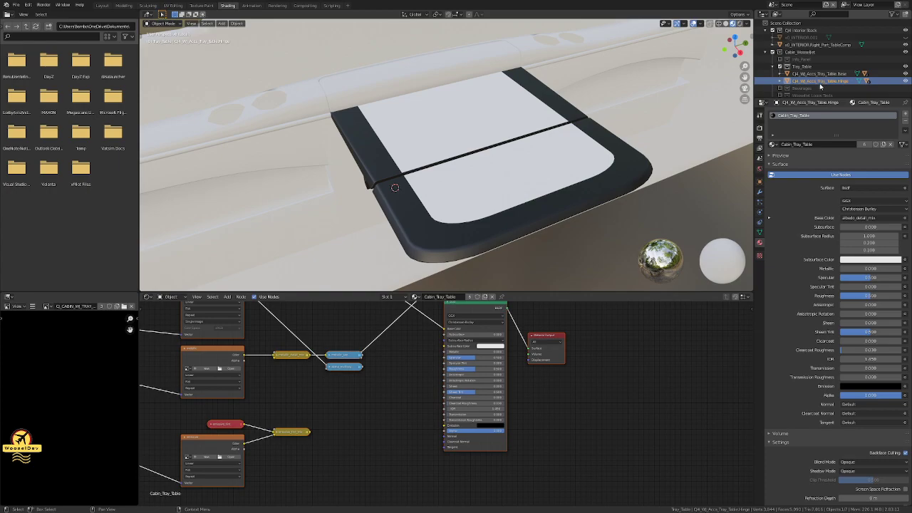
Step: Expand the hinge in the object hierarchy, select it and enter Edit Mode on its mesh
left_click(819, 76)
left_click(779, 82)
scroll(824, 90, "down", 1)
left_click(827, 67)
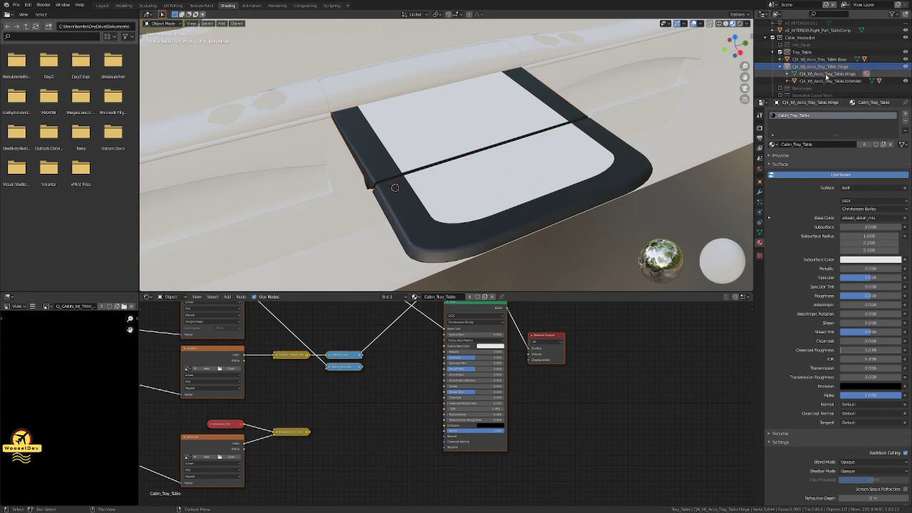
key("Tab")
middle_click_drag(421, 128, 474, 117)
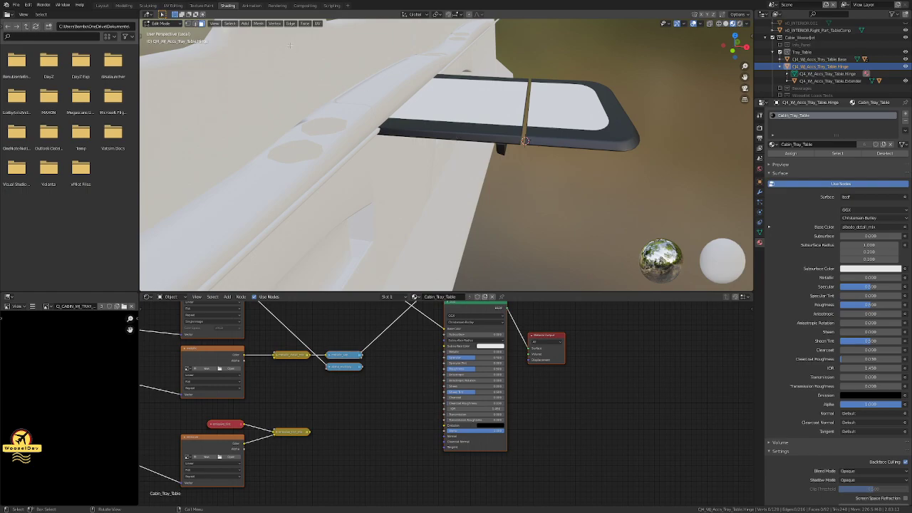
Step: In the Layout workspace, bring the hinge between the table halves into close view and edit its mesh
left_click(102, 6)
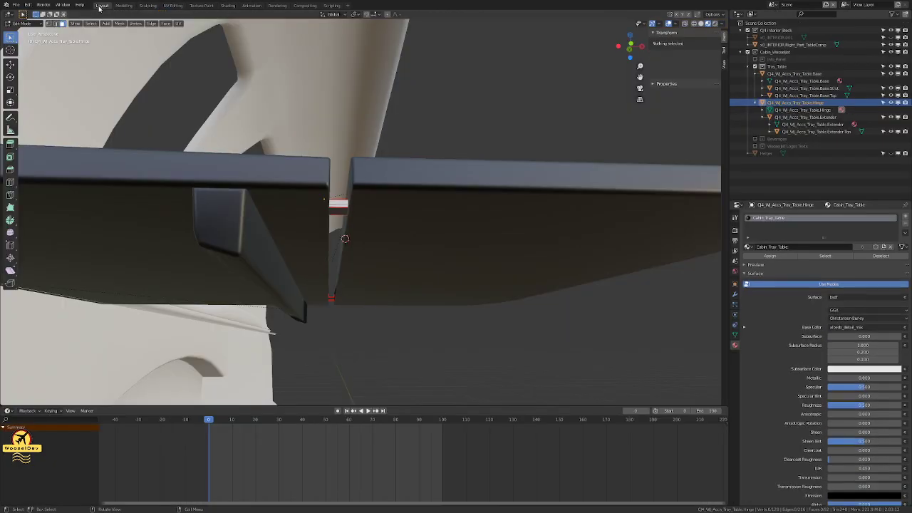
scroll(479, 174, "down", 3)
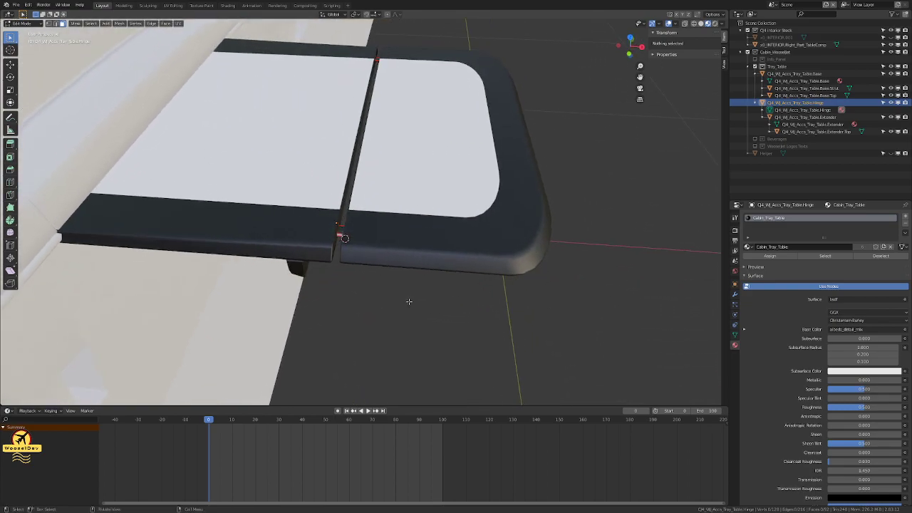
scroll(385, 310, "up", 3)
key("Tab")
middle_click_drag(353, 324, 338, 297)
left_click(324, 202)
key("Tab")
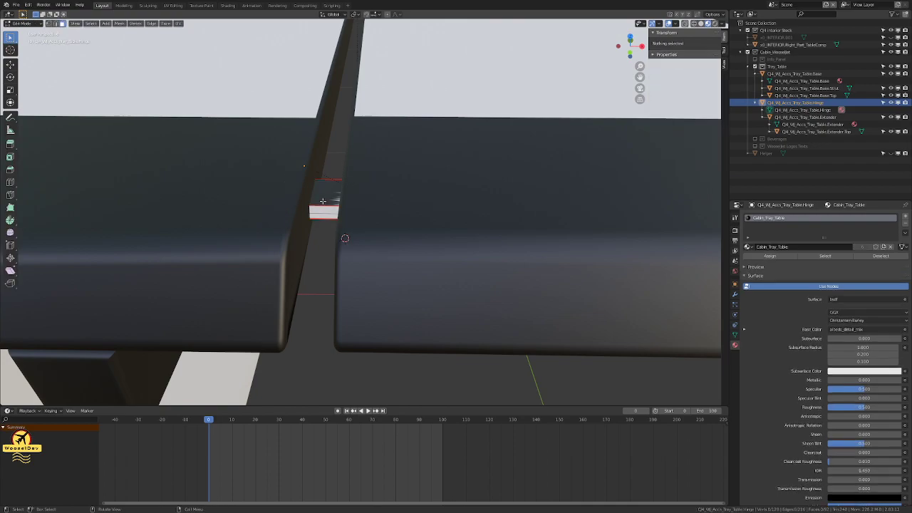
Step: Select all of the hinge's geometry and inspect its UV islands over the tray table texture in the UV Editing workspace
key("a")
left_click(174, 6)
scroll(114, 178, "down", 3)
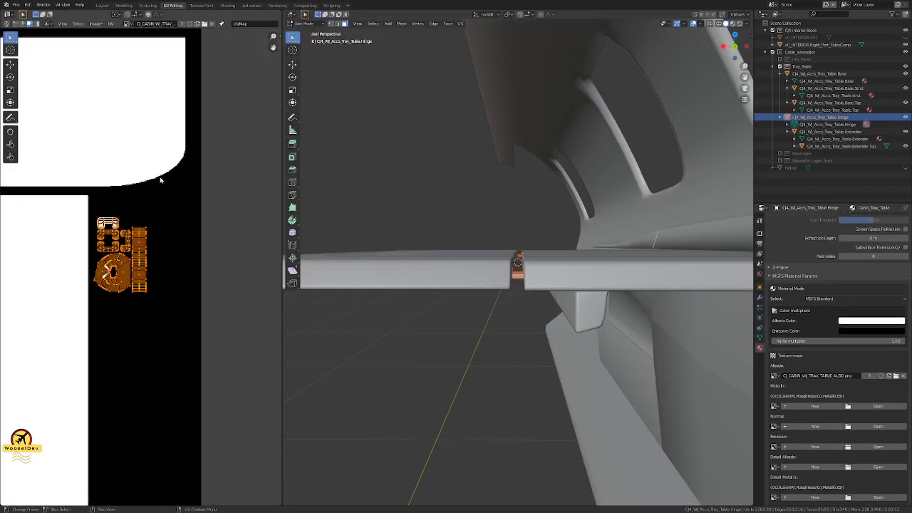
scroll(114, 178, "up", 3)
scroll(114, 177, "up", 1)
middle_click_drag(129, 169, 191, 178, "shift")
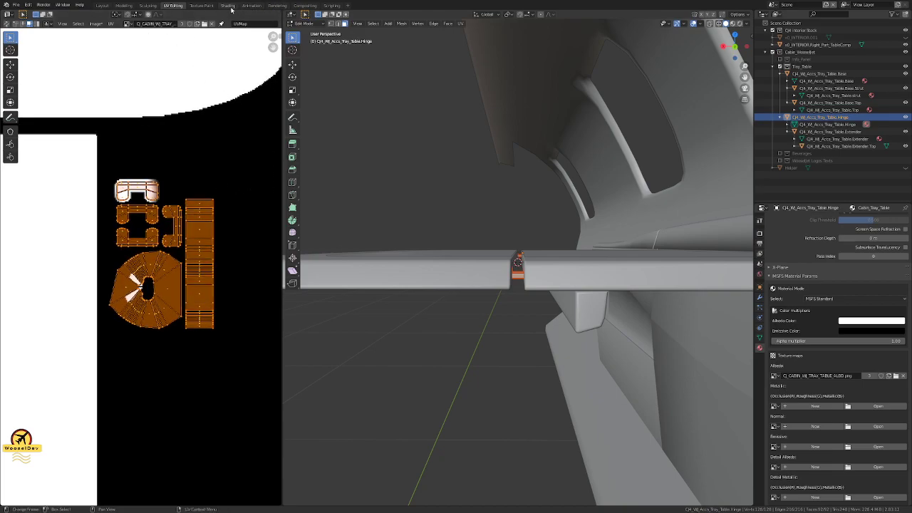
Step: In the Texture Paint workspace, switch the viewport to solid shading and bring the hinge and its UV islands into close view
left_click(199, 6)
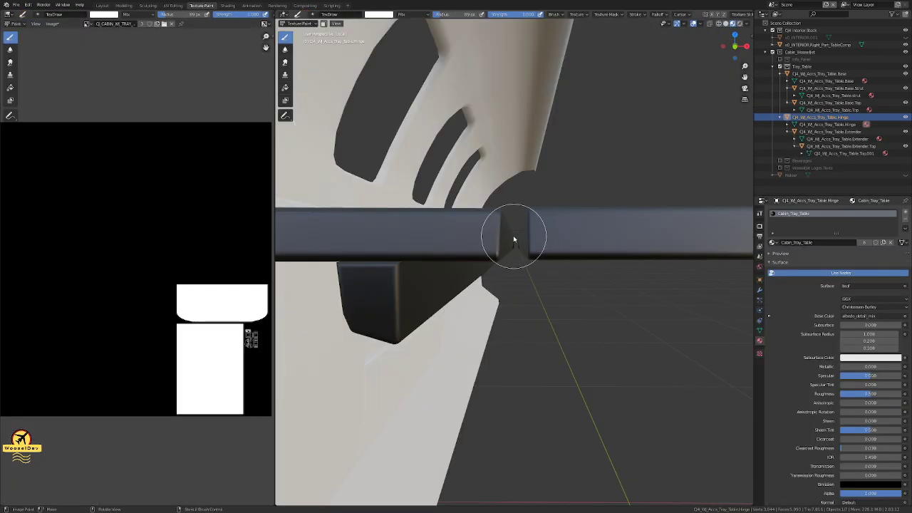
scroll(195, 389, "up", 5)
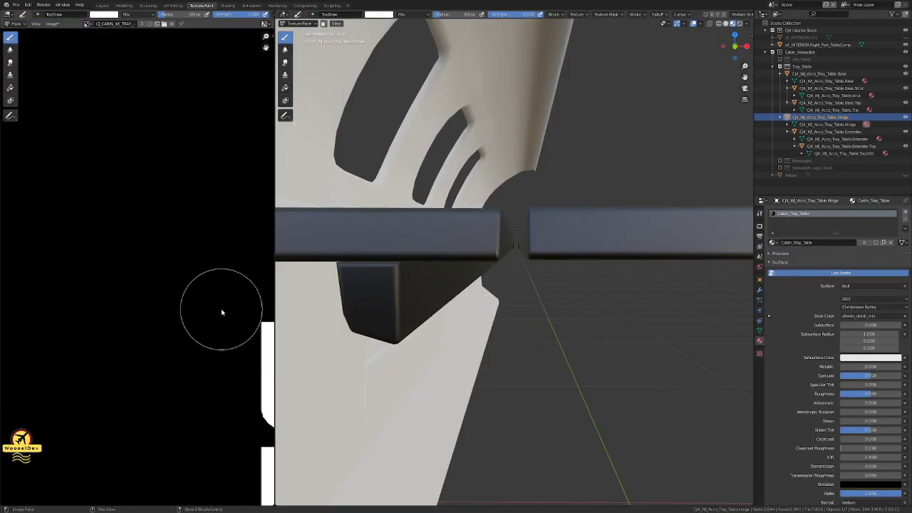
middle_click_drag(222, 312, 1, 228)
mouse_move(435, 280)
middle_mouse_down()
mouse_move(324, 259)
mouse_move(444, 315)
mouse_move(508, 330)
mouse_move(557, 255)
mouse_move(567, 207)
mouse_move(543, 266)
mouse_move(456, 281)
mouse_move(397, 266)
middle_mouse_up()
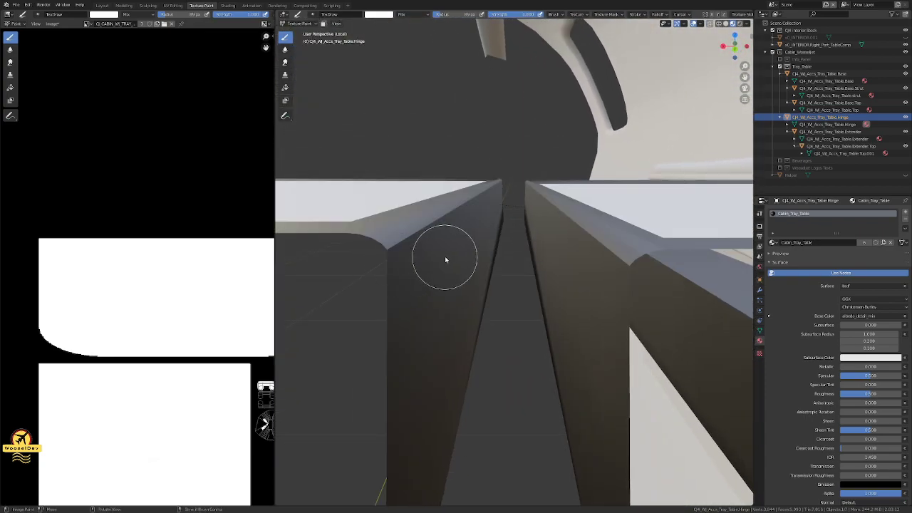
key("z")
left_click(529, 250)
mouse_move(527, 252)
middle_mouse_down()
mouse_move(461, 249)
mouse_move(592, 273)
mouse_move(598, 258)
mouse_move(554, 232)
middle_mouse_up()
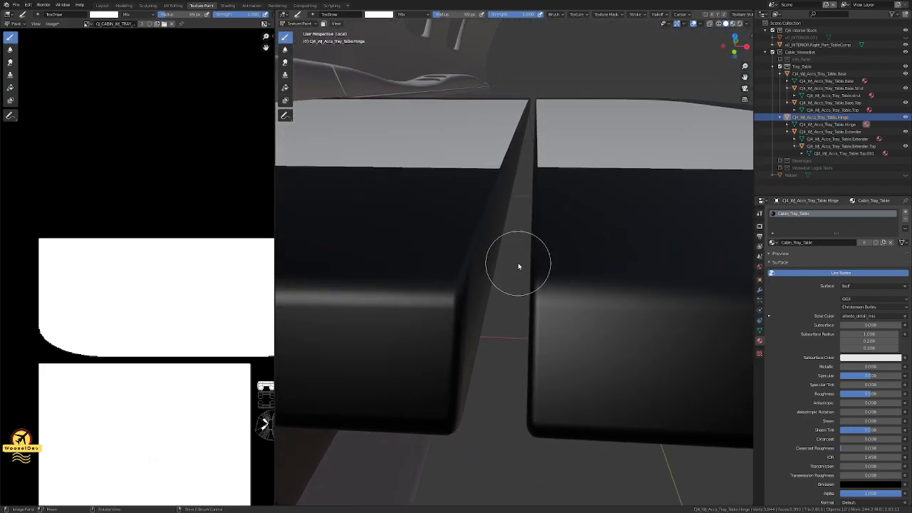
middle_click_drag(505, 319, 513, 285)
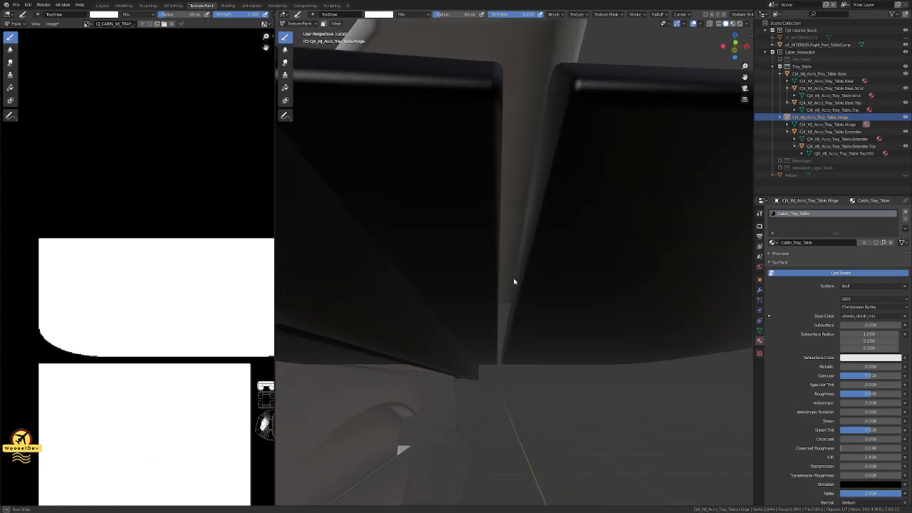
middle_click_drag(242, 363, 218, 329)
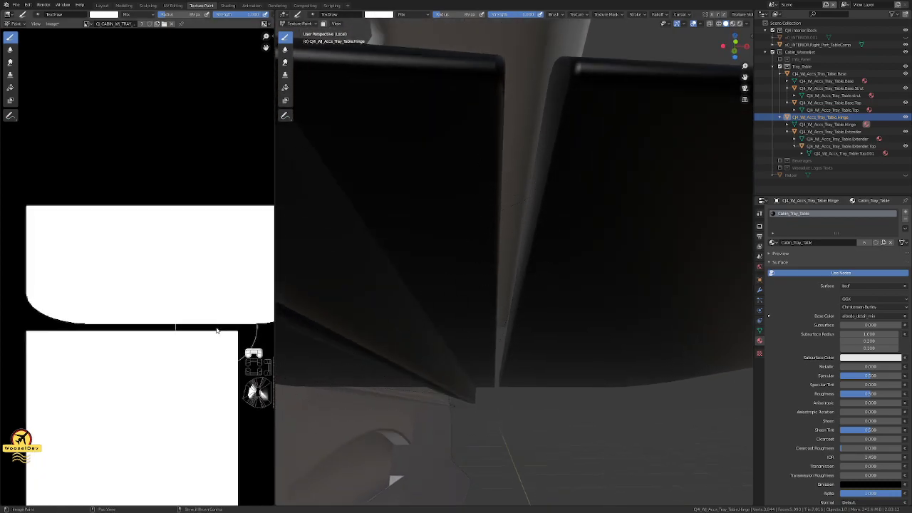
scroll(110, 299, "up", 4)
scroll(150, 364, "up", 1)
middle_click_drag(150, 364, 147, 318)
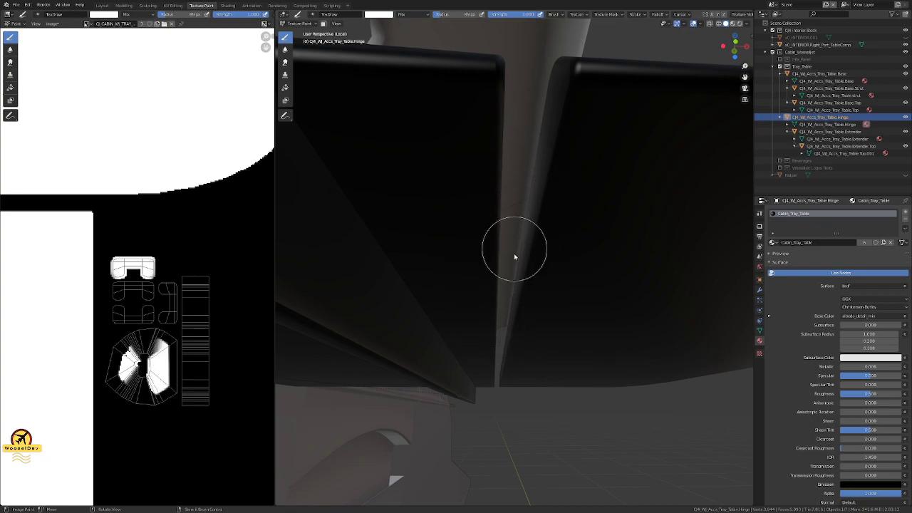
Step: Paint the hinge white along the gap between the table halves
left_click_drag(517, 234, 501, 399)
middle_click_drag(507, 183, 495, 258)
mouse_move(495, 258)
left_mouse_down()
mouse_move(494, 158)
mouse_move(522, 246)
left_mouse_up()
middle_click_drag(523, 246, 556, 265)
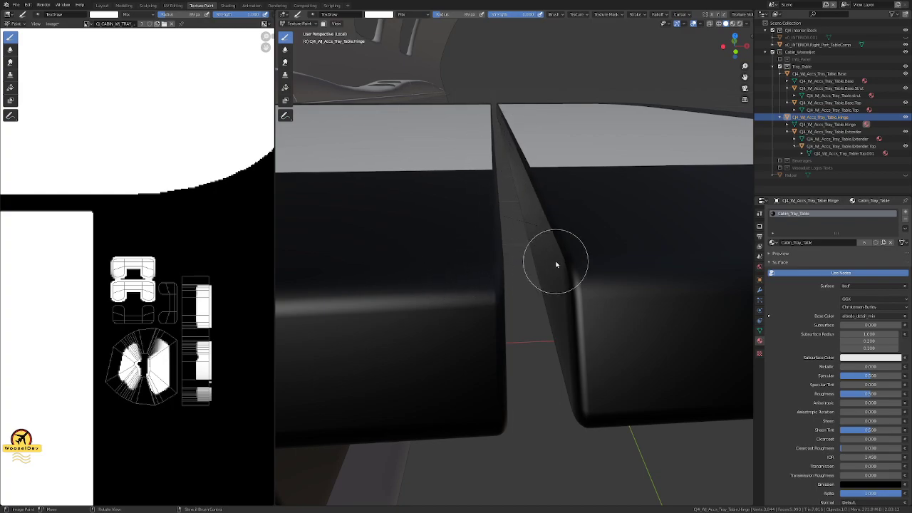
Step: Set the brush colour to dark grey and paint over the hinge's surfaces in the gap from above and below
left_click(379, 15)
left_click_drag(428, 36, 428, 54)
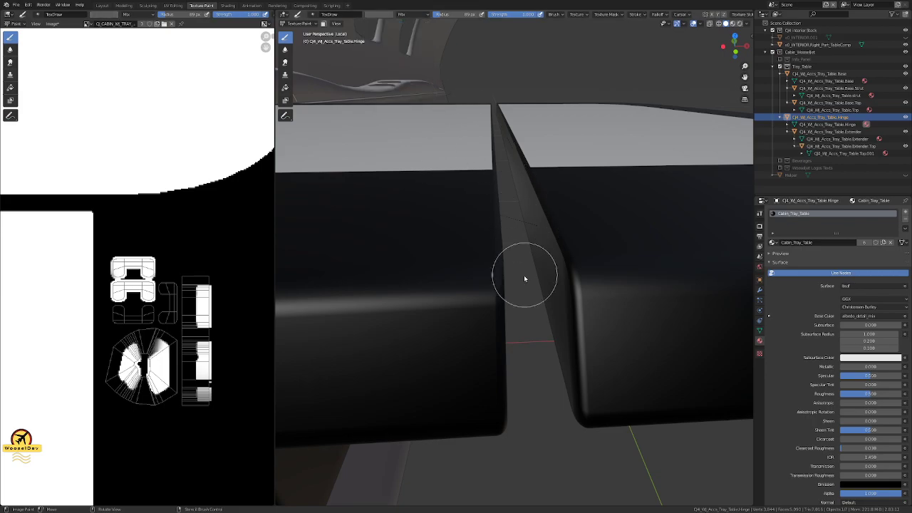
mouse_move(534, 299)
left_mouse_down()
mouse_move(549, 185)
mouse_move(559, 185)
mouse_move(513, 190)
mouse_move(505, 92)
mouse_move(505, 235)
mouse_move(525, 270)
mouse_move(517, 224)
mouse_move(549, 257)
mouse_move(581, 246)
mouse_move(477, 220)
mouse_move(477, 117)
left_mouse_up()
key("Tab")
key("Tab")
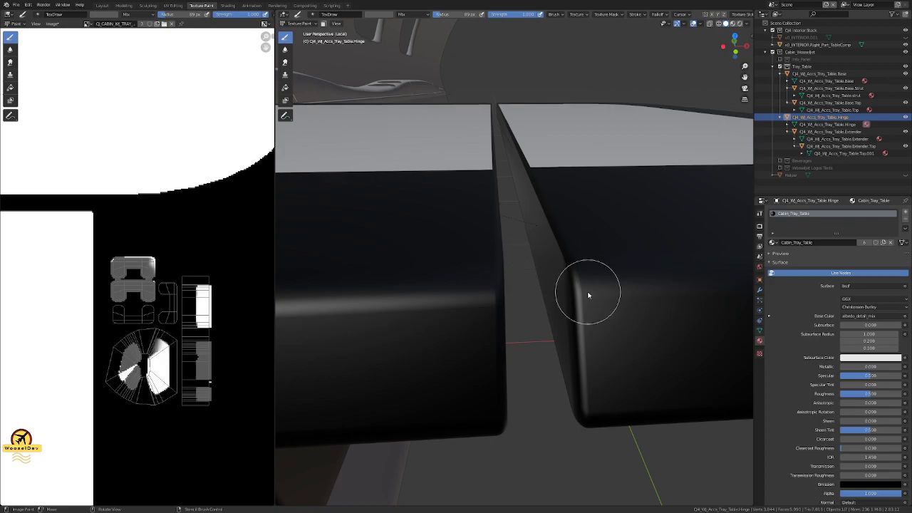
middle_click_drag(532, 309, 534, 207)
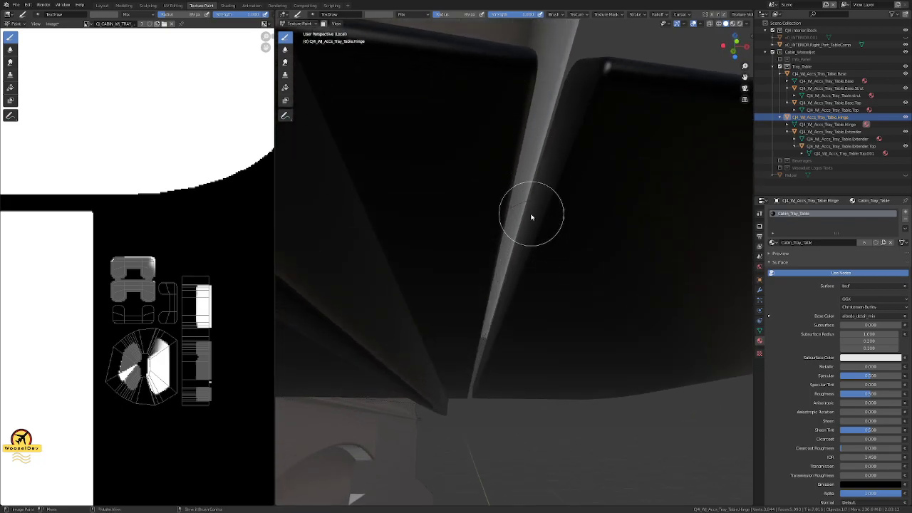
left_click_drag(475, 370, 480, 373)
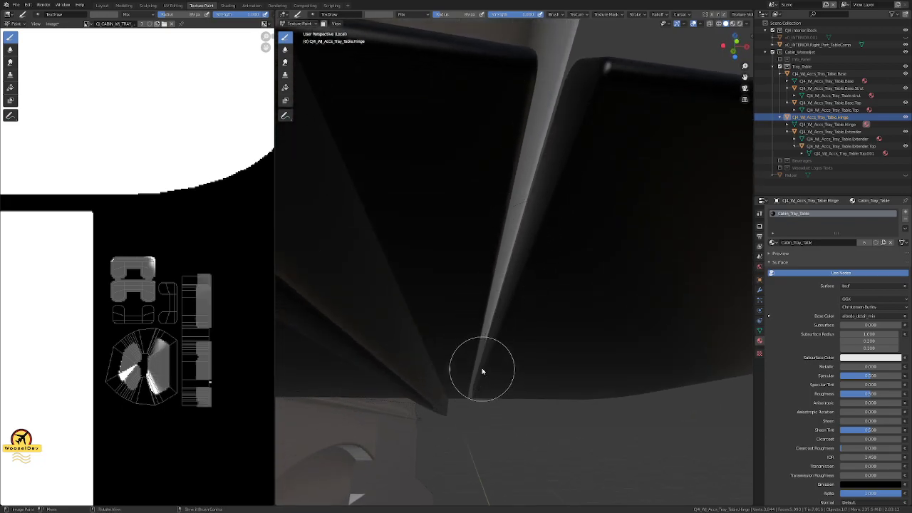
Step: Paint more of the hinge dark grey from further angles around the underside and ends of the table gap
middle_click_drag(544, 100, 611, 183)
mouse_move(555, 210)
middle_mouse_down()
mouse_move(480, 214)
mouse_move(472, 260)
mouse_move(501, 226)
middle_mouse_up()
mouse_move(466, 304)
middle_mouse_down()
mouse_move(456, 302)
mouse_move(539, 264)
middle_mouse_up()
middle_click_drag(499, 199, 574, 266)
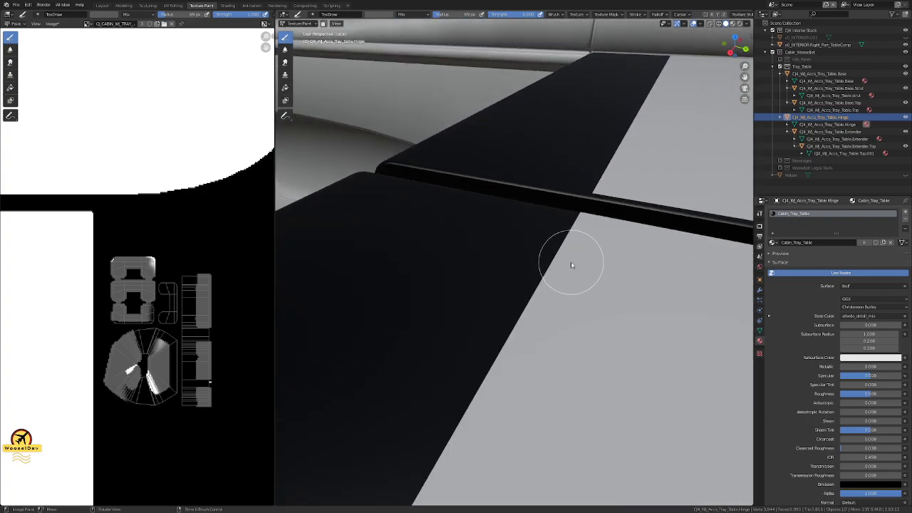
mouse_move(584, 230)
middle_mouse_down()
mouse_move(393, 230)
mouse_move(398, 114)
mouse_move(543, 154)
mouse_move(529, 302)
mouse_move(505, 333)
mouse_move(499, 320)
mouse_move(515, 302)
middle_mouse_up()
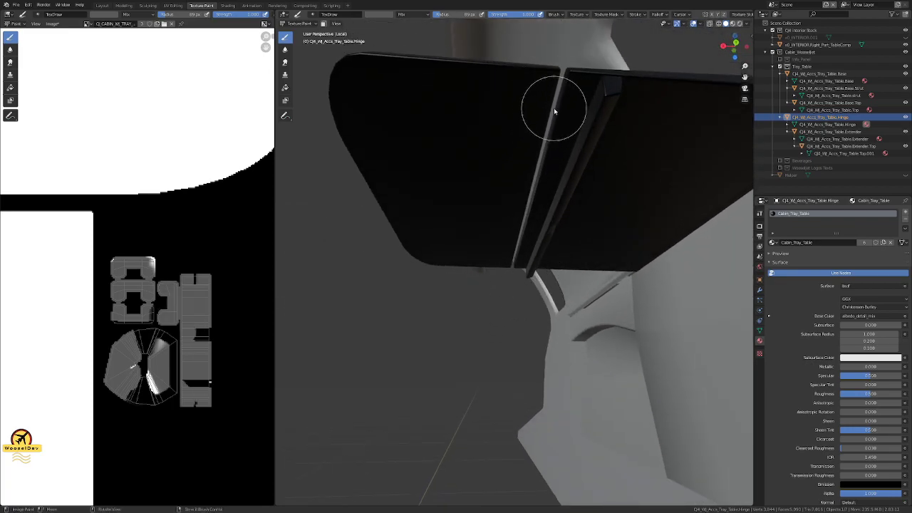
mouse_move(543, 176)
left_mouse_down()
mouse_move(517, 247)
mouse_move(482, 259)
mouse_move(508, 218)
mouse_move(546, 86)
mouse_move(551, 110)
left_mouse_up()
middle_click_drag(553, 86, 535, 161)
mouse_move(575, 310)
left_mouse_down()
mouse_move(580, 325)
mouse_move(502, 251)
left_mouse_up()
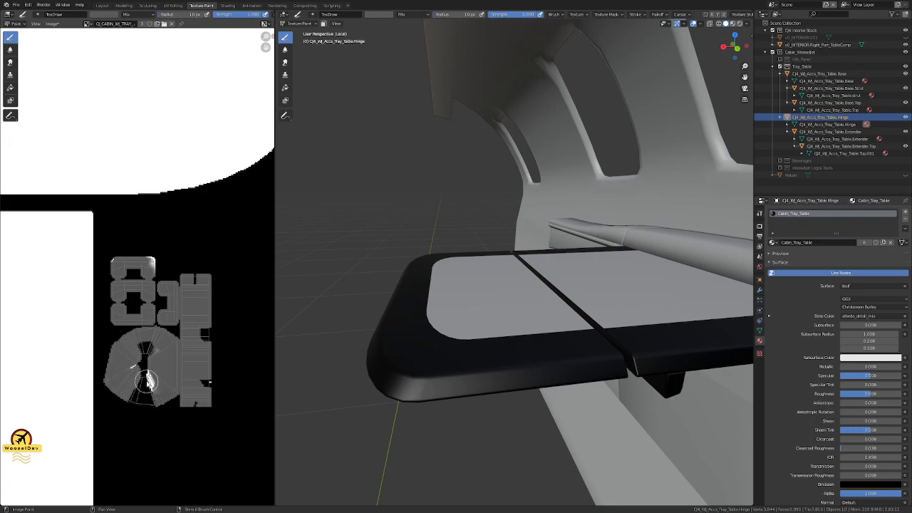
Step: Fill the remaining unpainted patches of the hinge's UV islands with dark grey directly on the texture image, using a smaller brush
left_click_drag(138, 368, 148, 349)
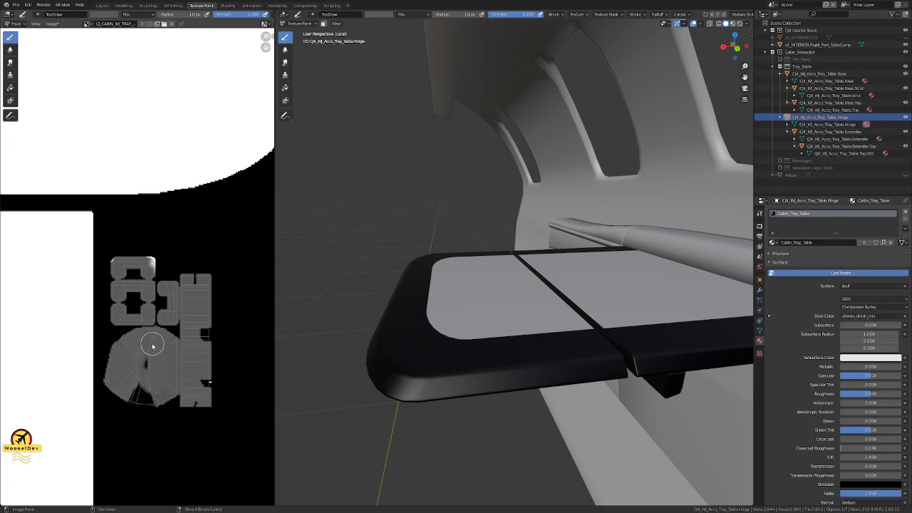
left_click_drag(134, 393, 156, 396)
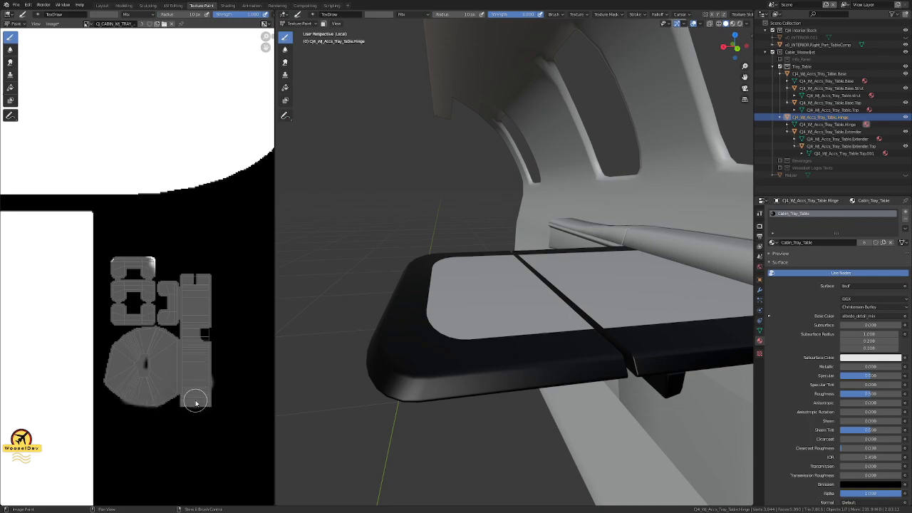
left_click_drag(208, 383, 206, 332)
mouse_move(148, 281)
left_mouse_down()
mouse_move(148, 265)
mouse_move(124, 263)
left_mouse_up()
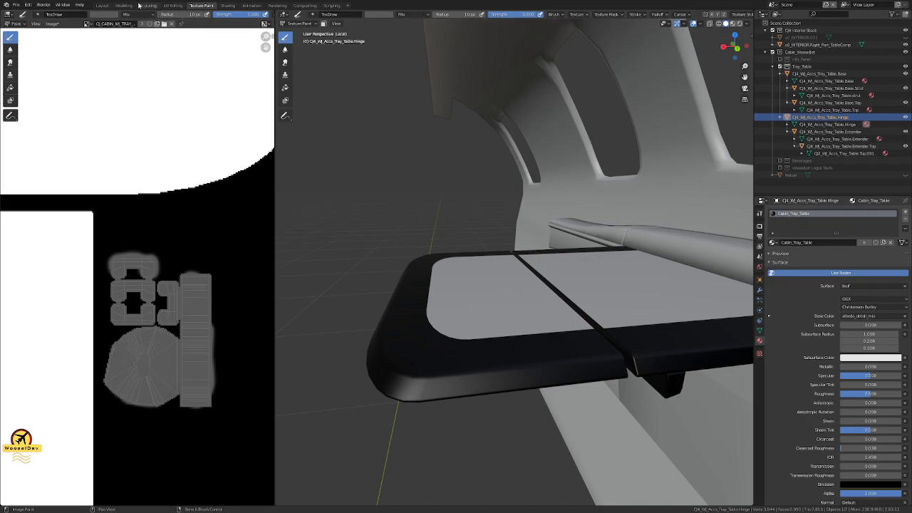
Step: Return to the Layout workspace, inspect the painted hinge in the gap between the table halves, and save the blend file
left_click(102, 5)
key("Tab")
left_click(324, 316)
key("Tab")
left_click(323, 319)
middle_click_drag(322, 319, 355, 223)
key("ctrl+s")
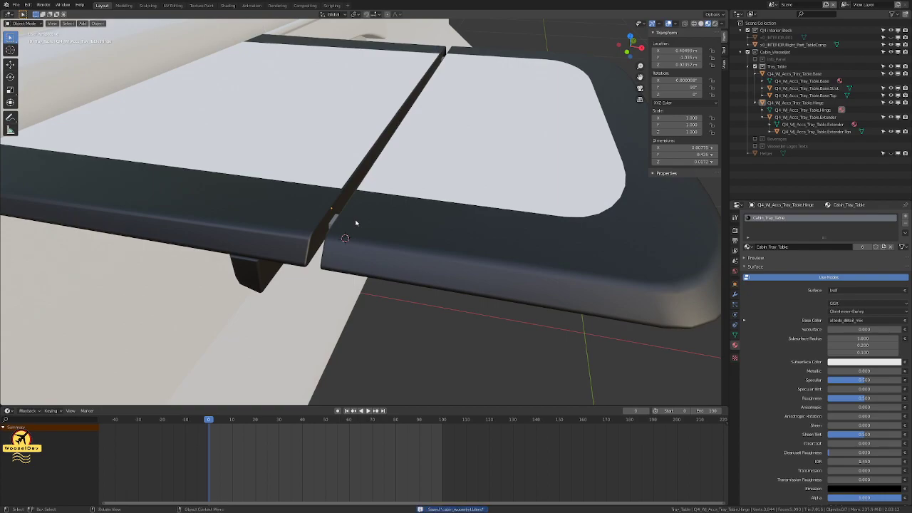
middle_click_drag(360, 228, 384, 218)
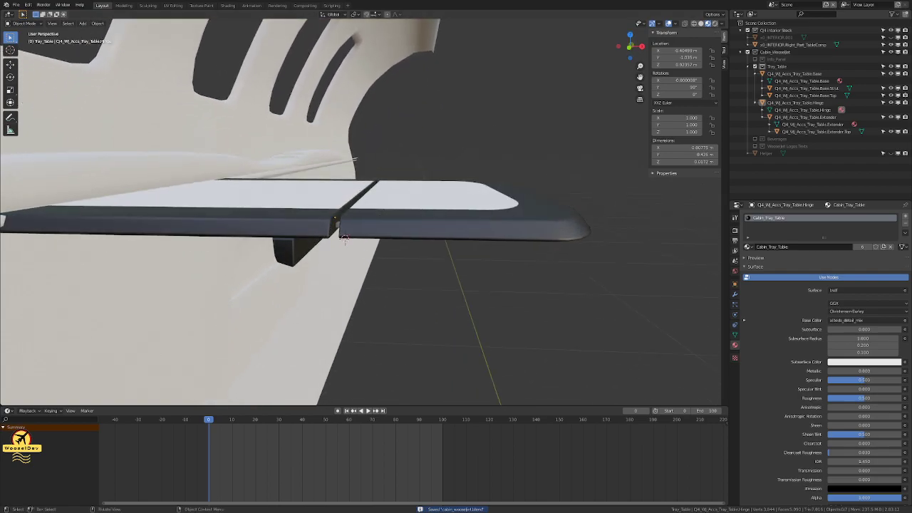
Step: Save the tray table's painted albedo texture image from the Texture Paint workspace, and quit Blender
key("ctrl+q")
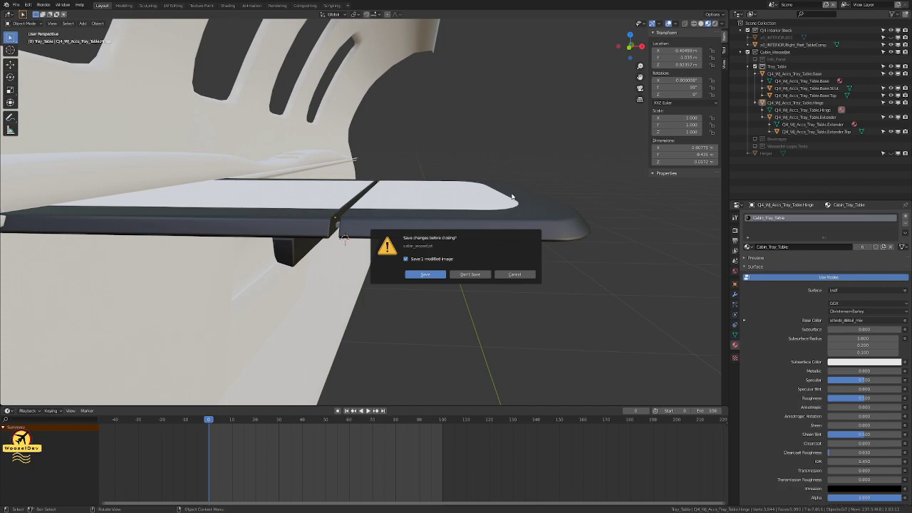
left_click(514, 275)
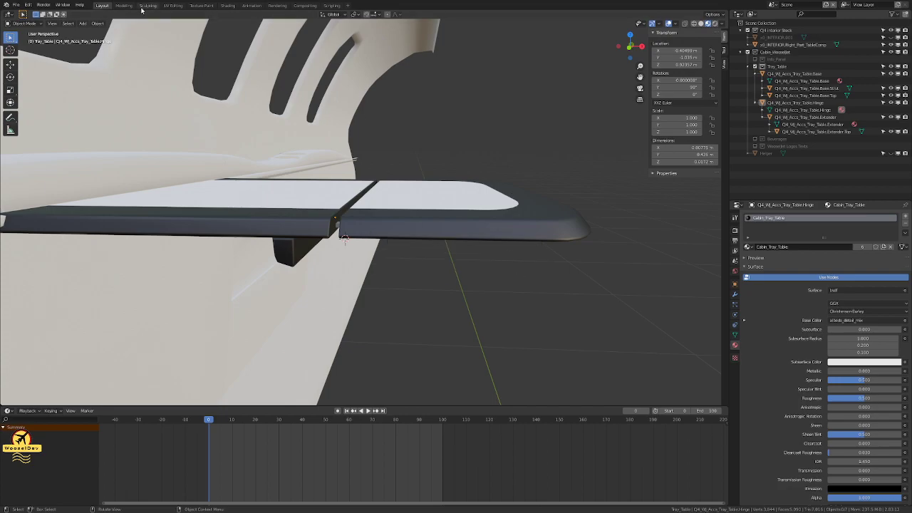
left_click(201, 5)
scroll(157, 91, "down", 2)
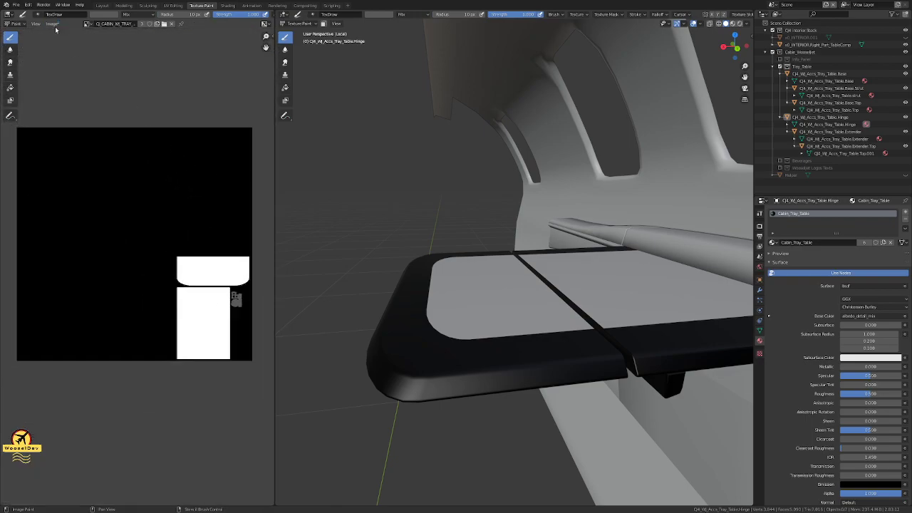
left_click(55, 24)
left_click(62, 82)
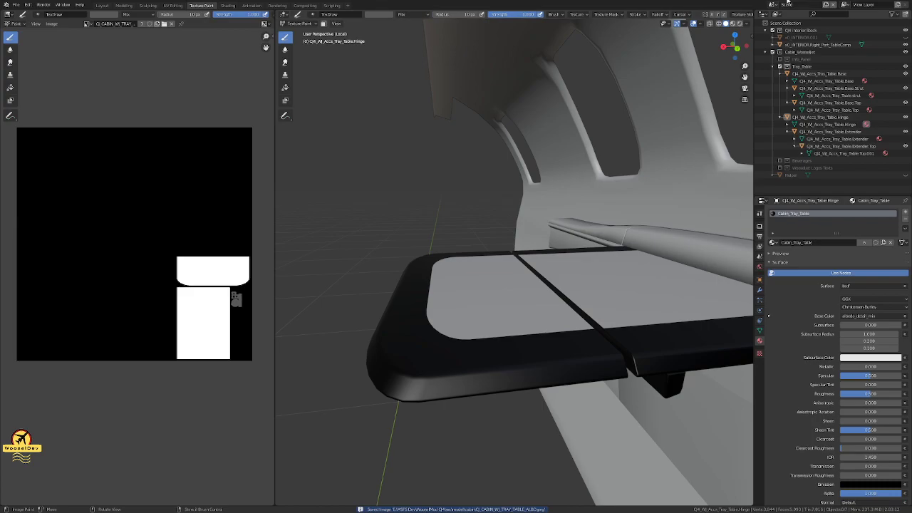
key("ctrl+q")
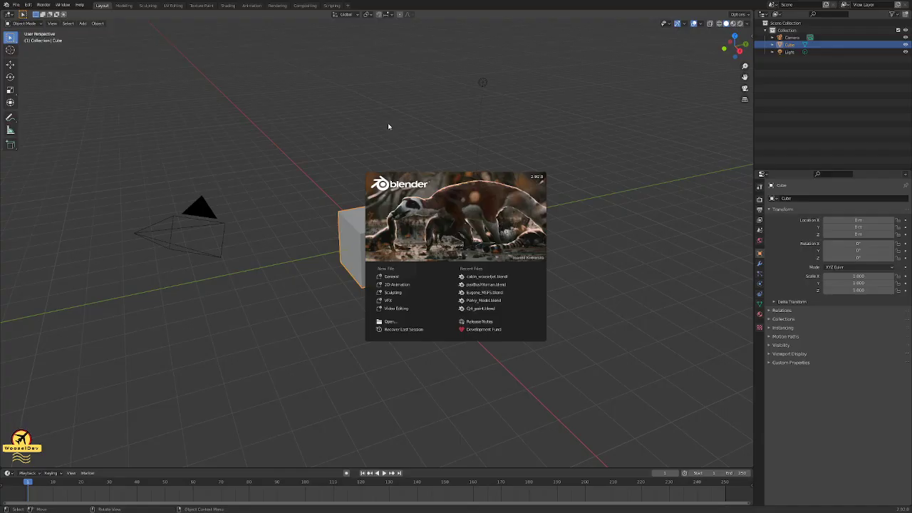
Step: Reopen the most recently used cabin blend file in a fresh Blender session
left_click(337, 100)
left_click(16, 5)
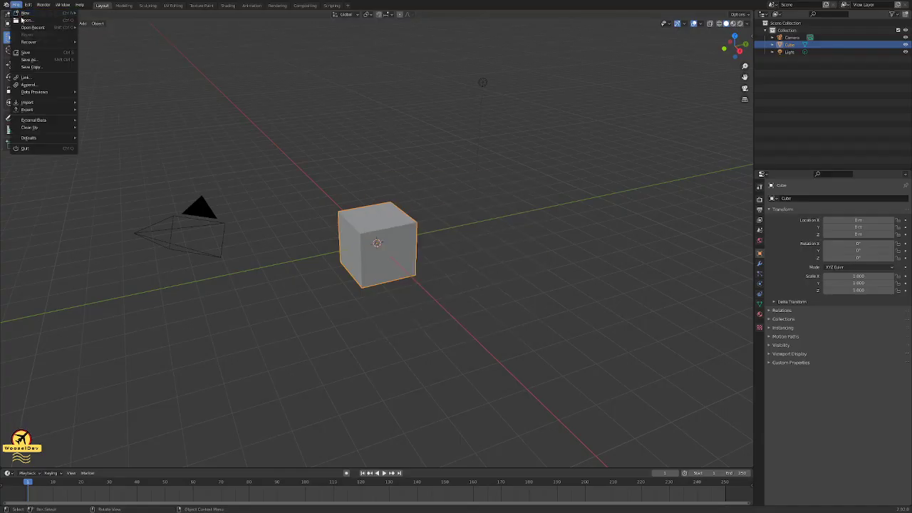
mouse_move(34, 28)
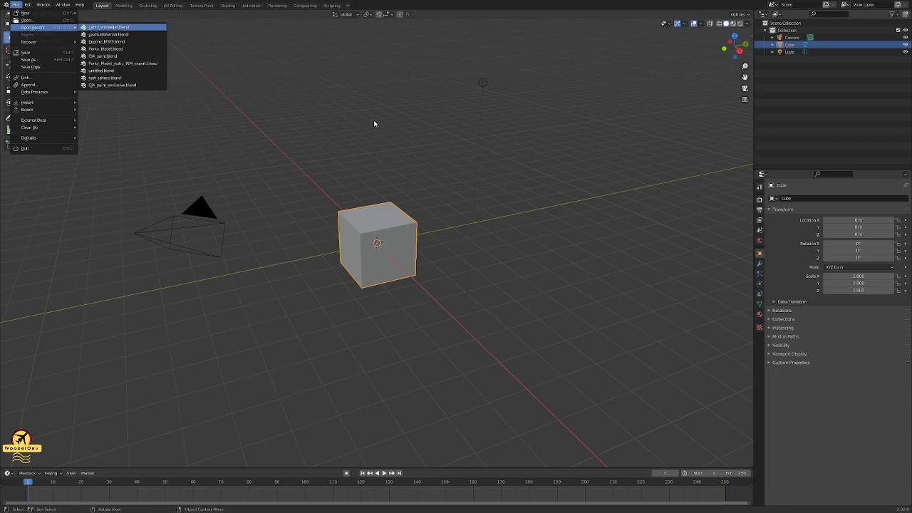
key("Return")
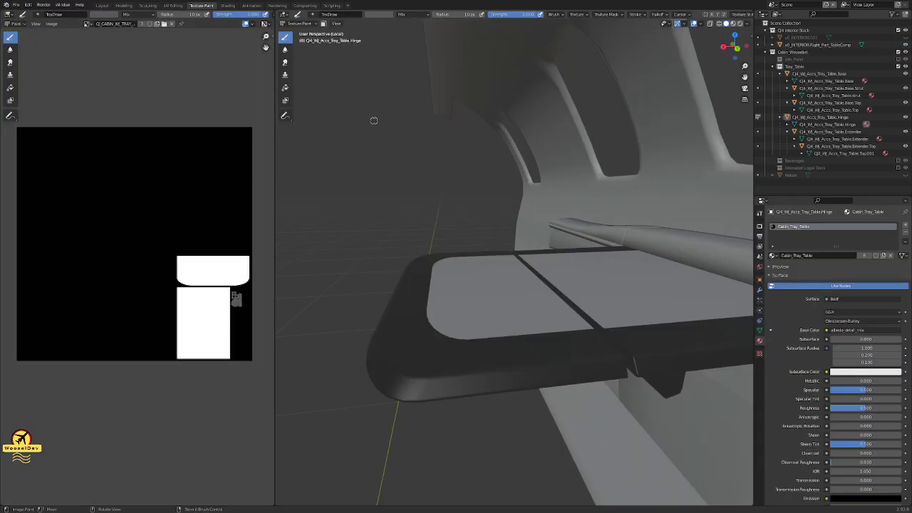
Step: Show the tray table in Material Preview shading and inspect the hinge gap up close
middle_click_drag(356, 148, 536, 205)
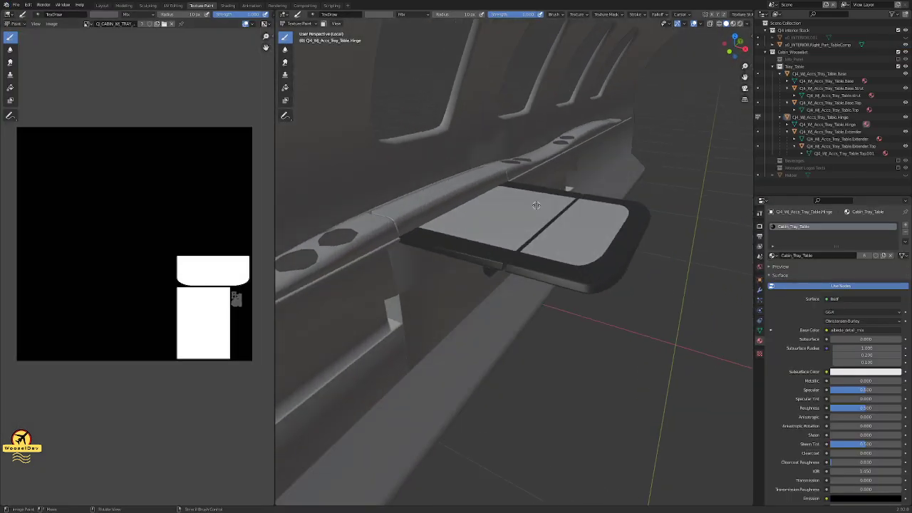
key("z")
left_click(536, 247)
mouse_move(536, 249)
middle_mouse_down()
mouse_move(587, 313)
mouse_move(558, 300)
mouse_move(596, 312)
middle_mouse_up()
scroll(587, 314, "up", 5)
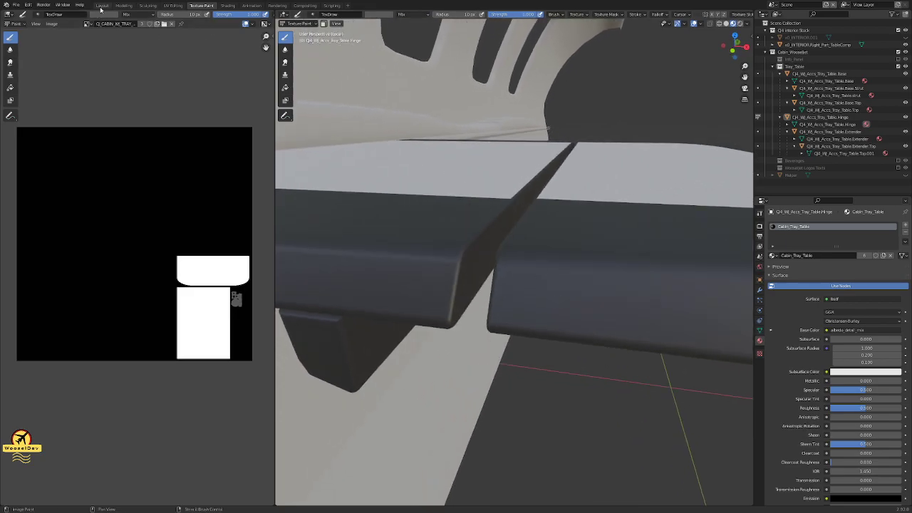
Step: In the Layout workspace's front view, step the timeline forward and back to frame 0 to check the tray table for animation
left_click(102, 5)
scroll(414, 223, "up", 4)
mouse_move(407, 287)
middle_mouse_down()
mouse_move(421, 260)
mouse_move(419, 285)
middle_mouse_up()
key("KP_1")
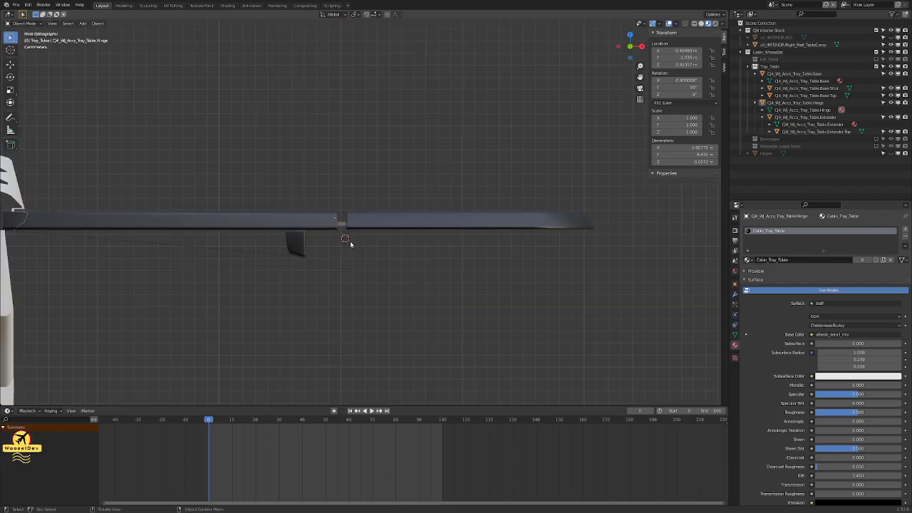
scroll(349, 243, "down", 1)
key("Right")
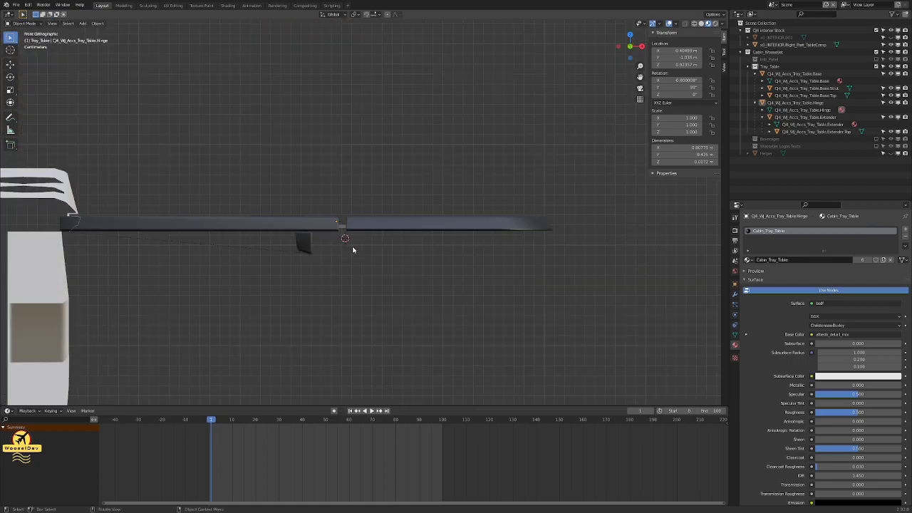
key("Right")
key("Right")
key("Right")
key("Right")
key("Right")
key("Right")
key("Right")
key("Right")
key("Right")
key("Left")
key("Left")
key("Left")
key("Left")
key("Left")
key("Left")
key("Left")
key("Left")
key("Left")
key("Left")
key("Left")
key("Left")
Step: Test-move the table base to check which parts follow it, and cancel the move
left_click(312, 228)
key("g")
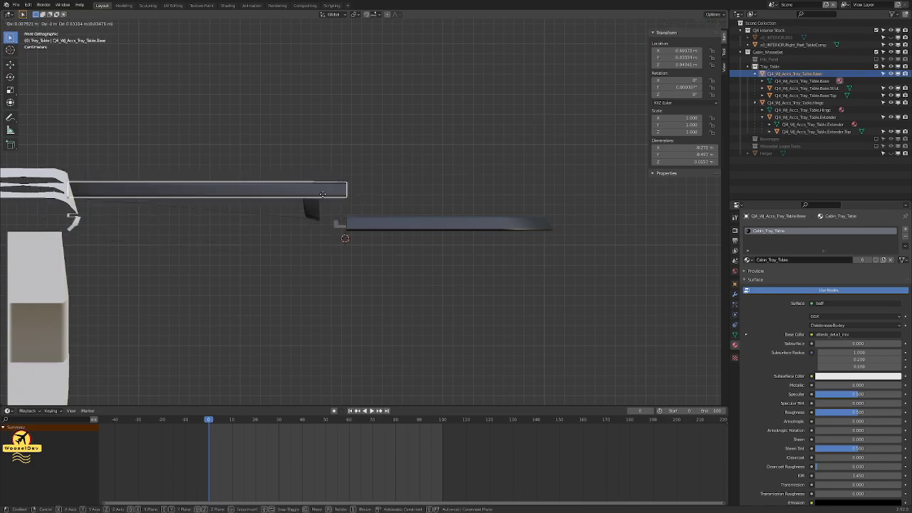
right_click(340, 183)
left_click(335, 270)
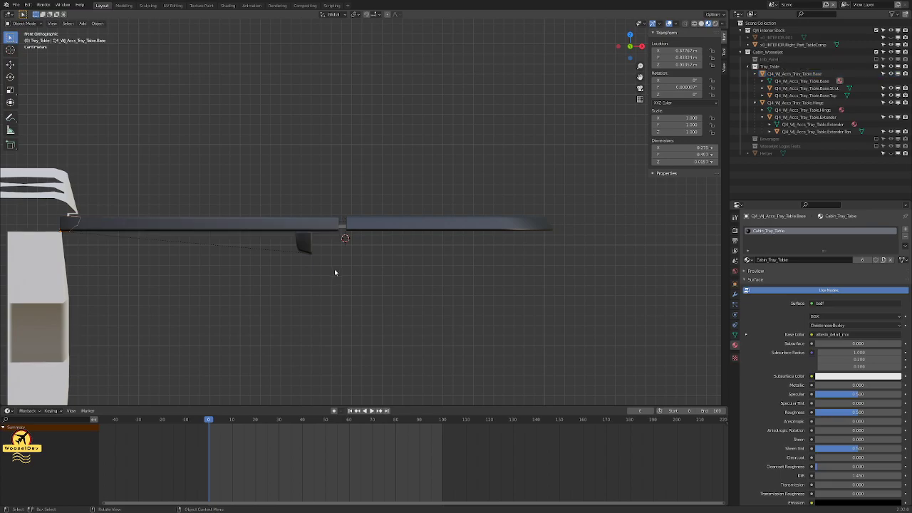
Step: Open the table base's object properties and examine its Relations, Instancing and Collections settings
left_click(274, 226)
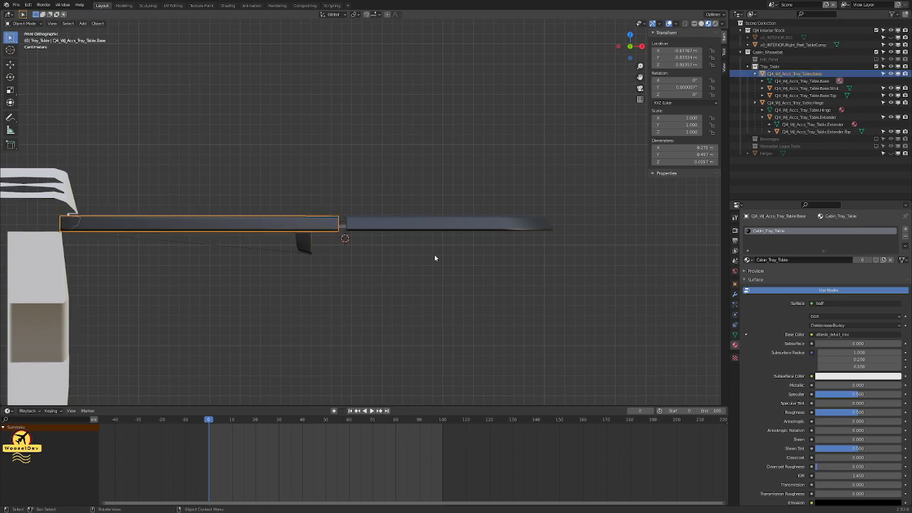
left_click(735, 283)
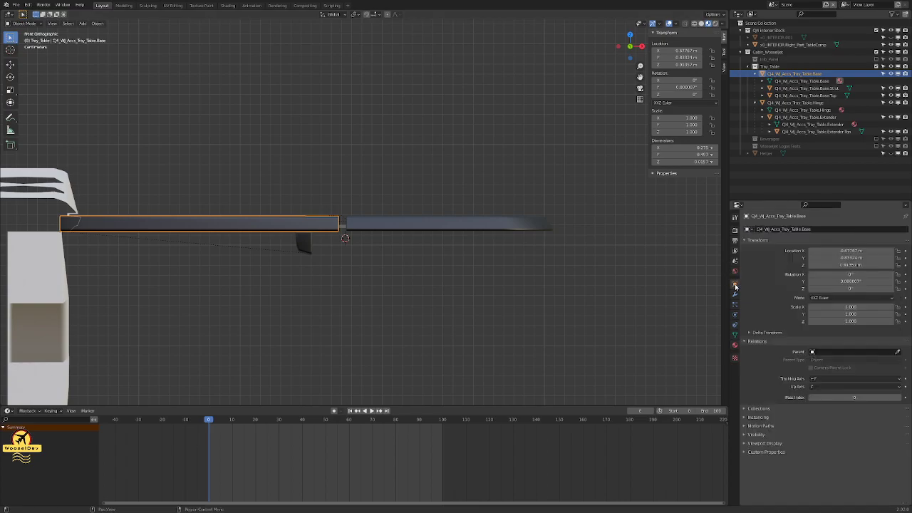
left_click(744, 418)
left_click(744, 418)
left_click(744, 410)
left_click(744, 410)
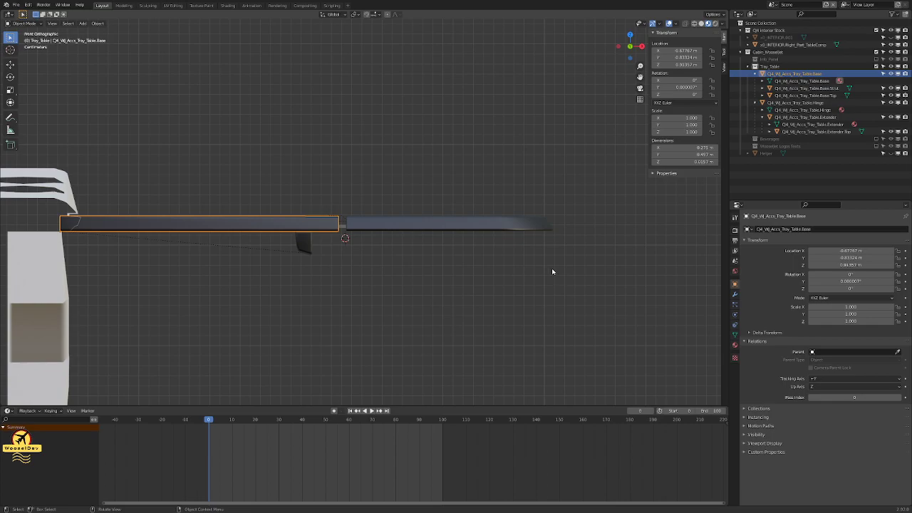
Step: Collapse the table base's hierarchy, test-move the hinge to check which parts follow it, and cancel the move
left_click(755, 74)
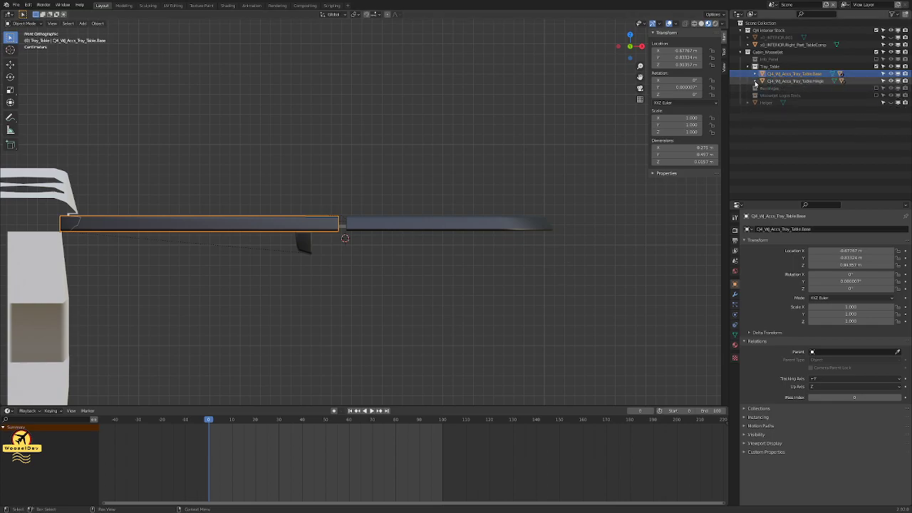
left_click(791, 80)
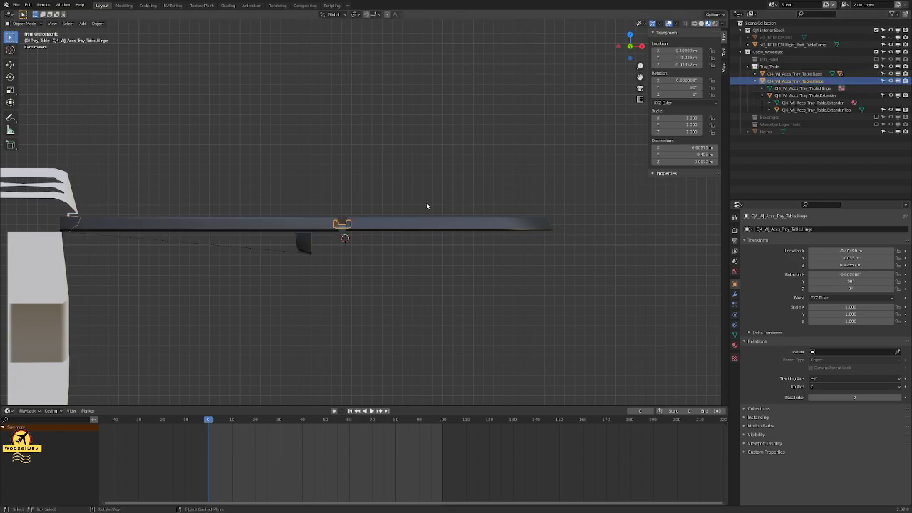
key("g")
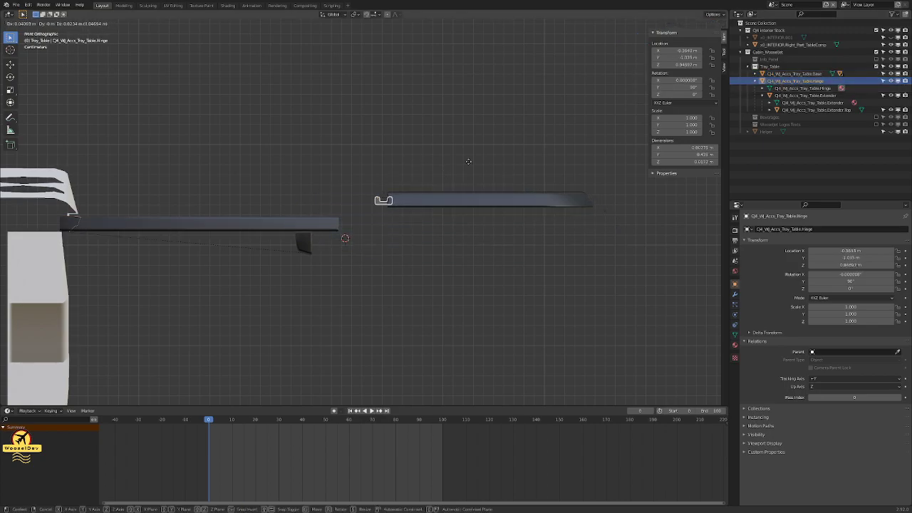
right_click(425, 156)
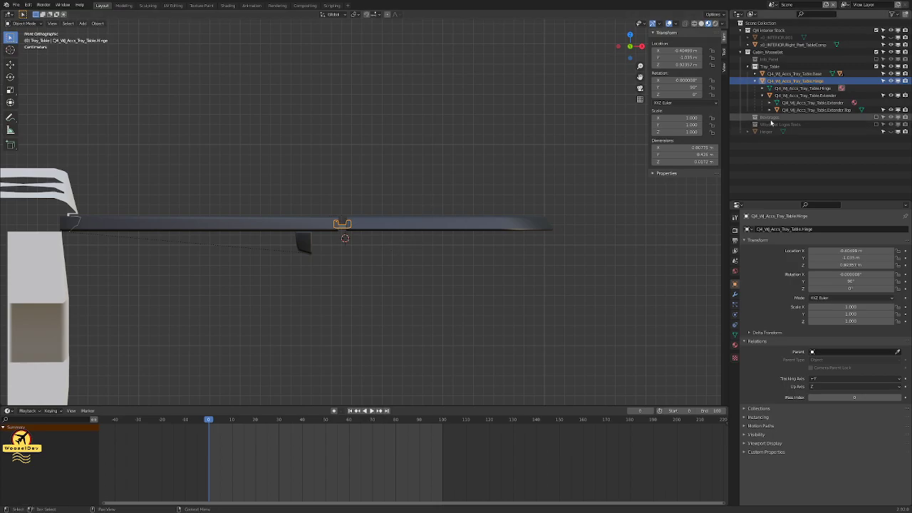
Step: Examine the parent assignments of the extender top, extender, strut and table base in their Relations settings
left_click(776, 111)
left_click(801, 110)
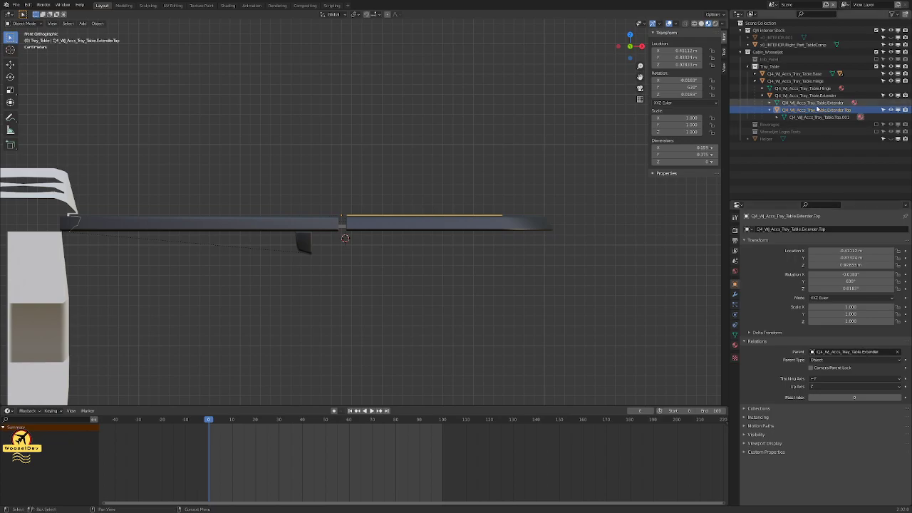
left_click(810, 96)
left_click(322, 235)
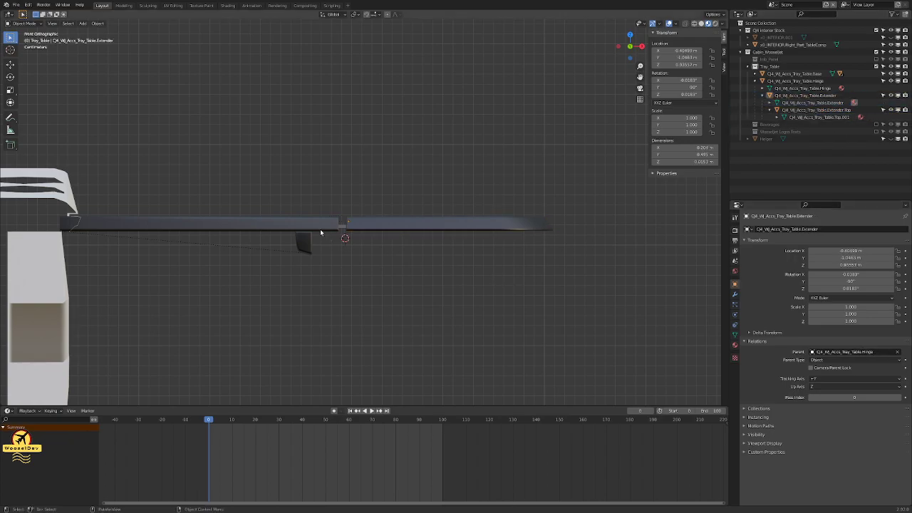
left_click(302, 244)
left_click(302, 242)
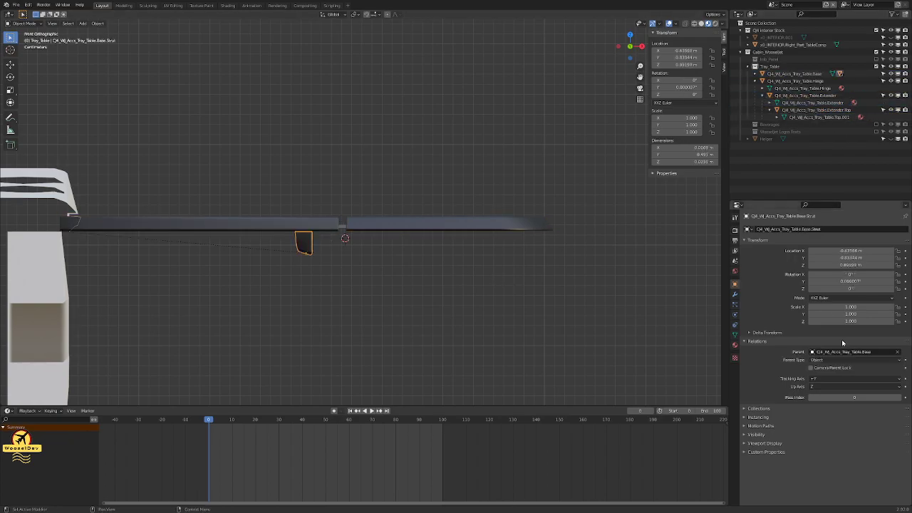
left_click(261, 220)
left_click(350, 228)
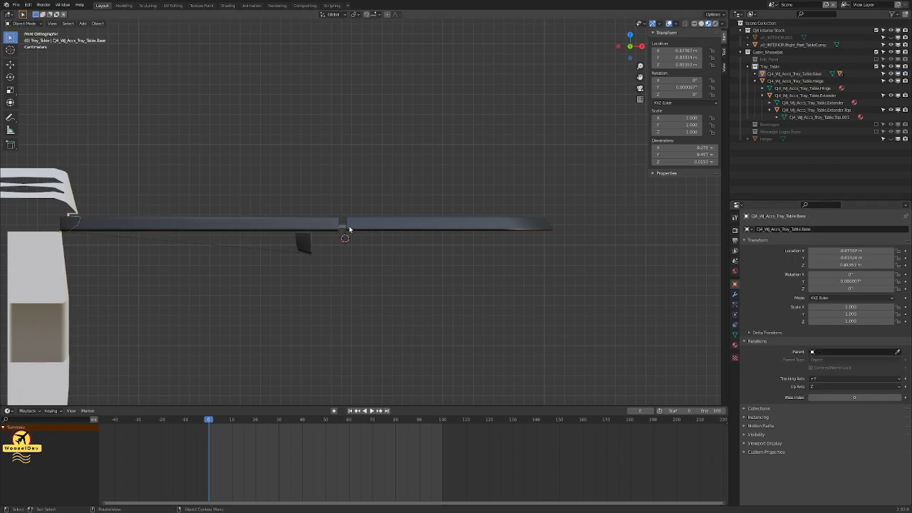
Step: Parent the hinge to the table base using Object (Keep Transform)
left_click(340, 225)
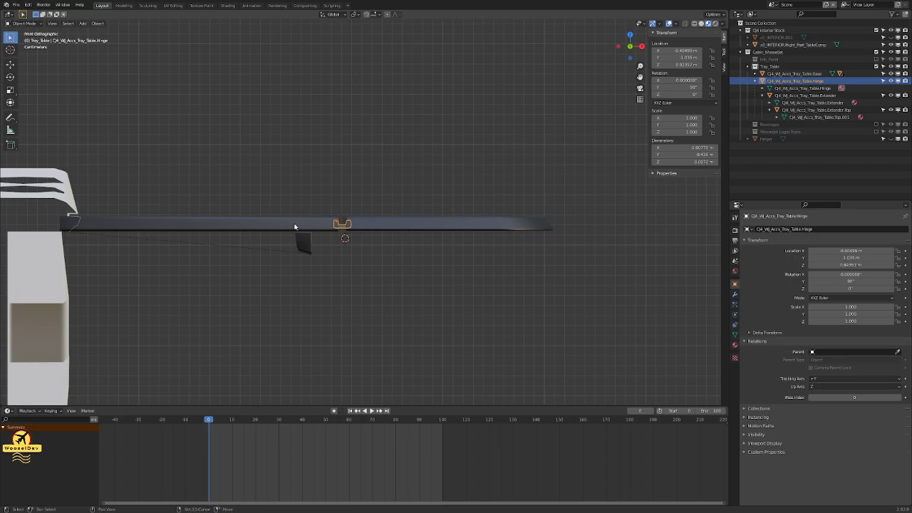
left_click(294, 227, "shift")
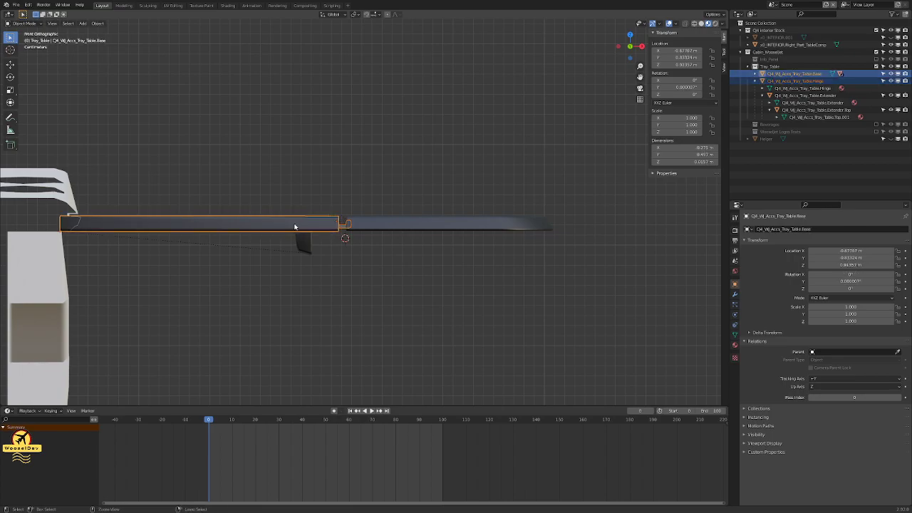
key("ctrl+p")
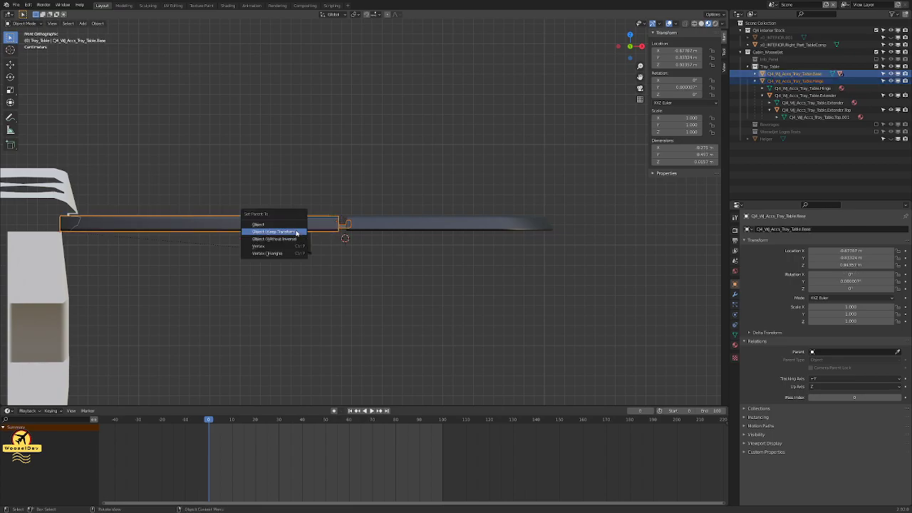
left_click(297, 232)
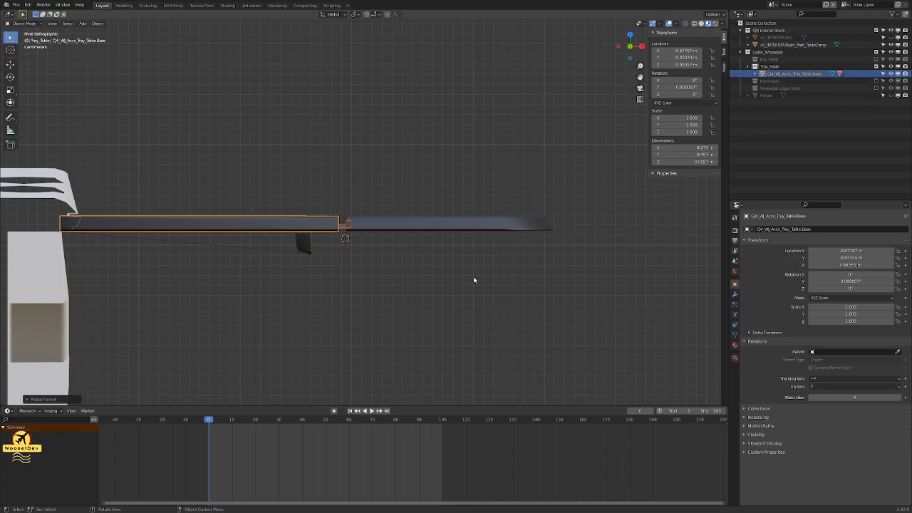
Step: Expand the table base's hierarchy down to the strut and base top to check its children, and save the blend file
left_click(758, 73)
left_click(774, 75)
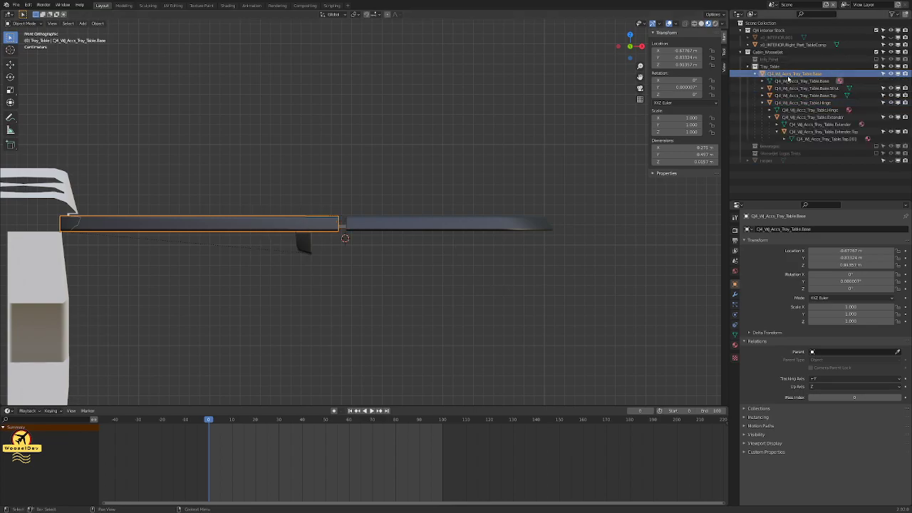
left_click(762, 88)
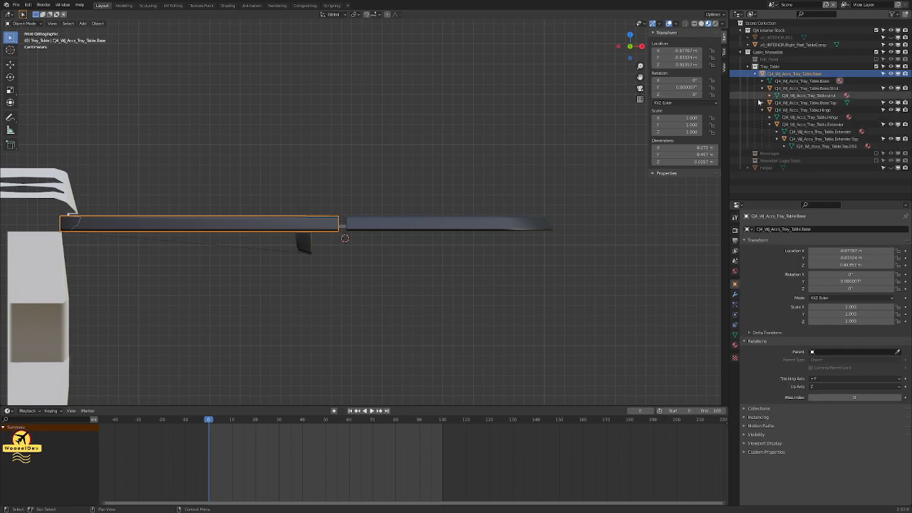
left_click(762, 102)
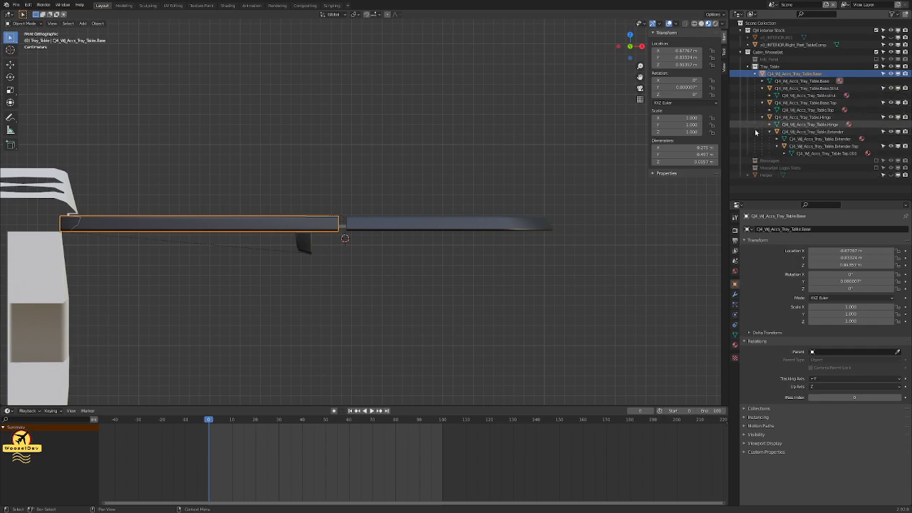
left_click(522, 134)
key("ctrl+s")
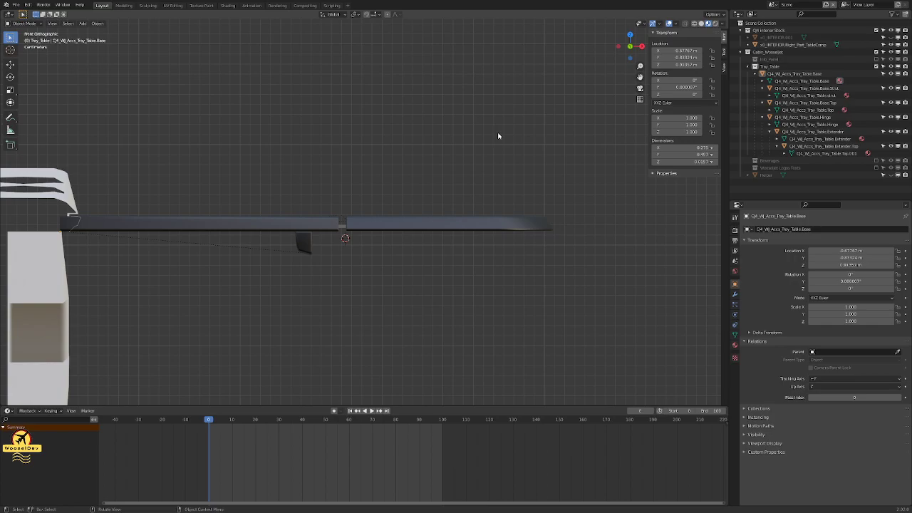
Step: Centre the view on the gap between base and extender, show the Helper object, and select the extender
right_click(343, 224, "shift")
key("alt+Home")
scroll(374, 231, "up", 10)
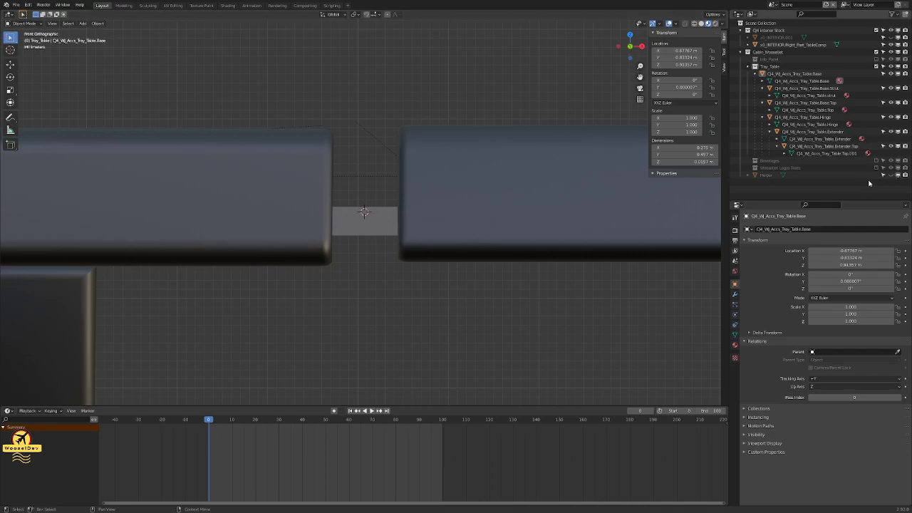
left_click(891, 175)
scroll(427, 281, "up", 4)
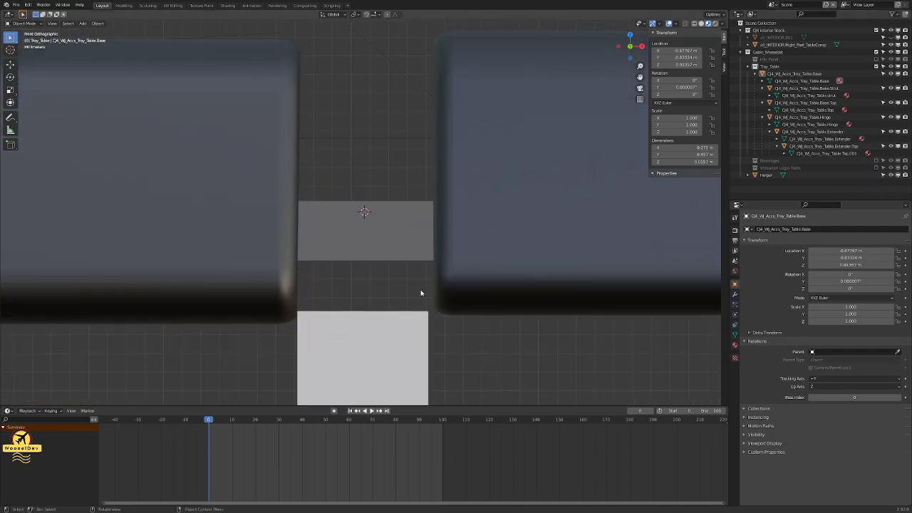
scroll(415, 285, "down", 2)
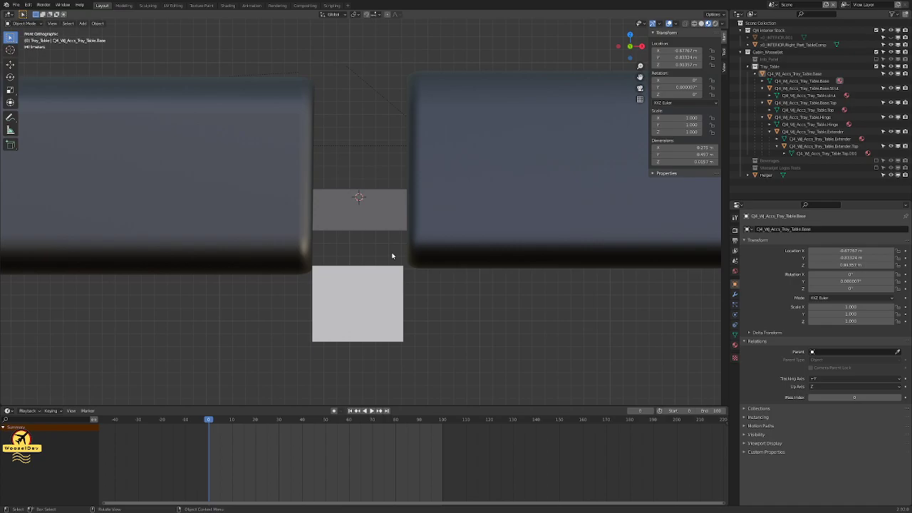
left_click(431, 231)
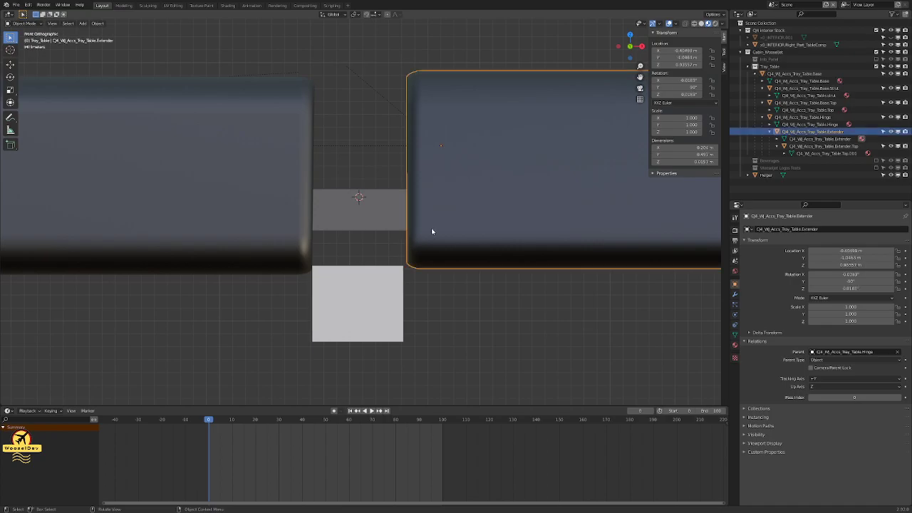
scroll(431, 230, "up", 1)
scroll(432, 231, "up", 1)
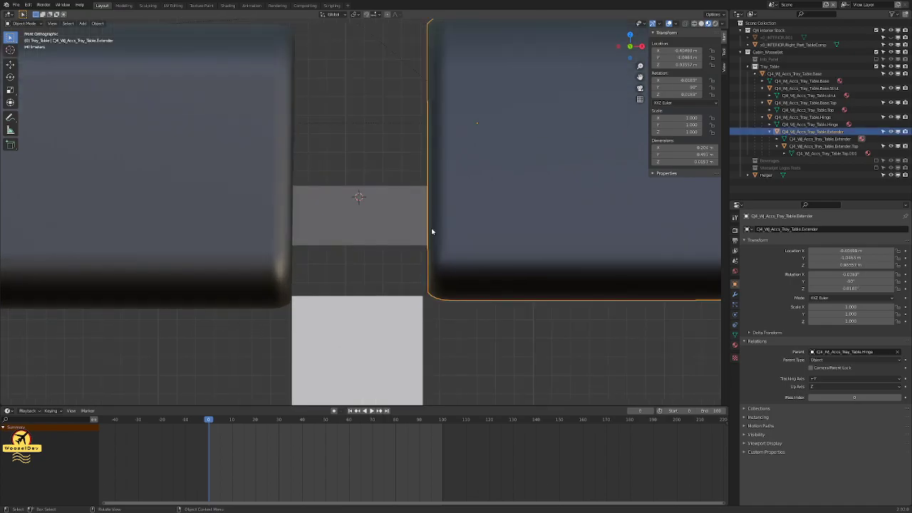
key("g")
key("z")
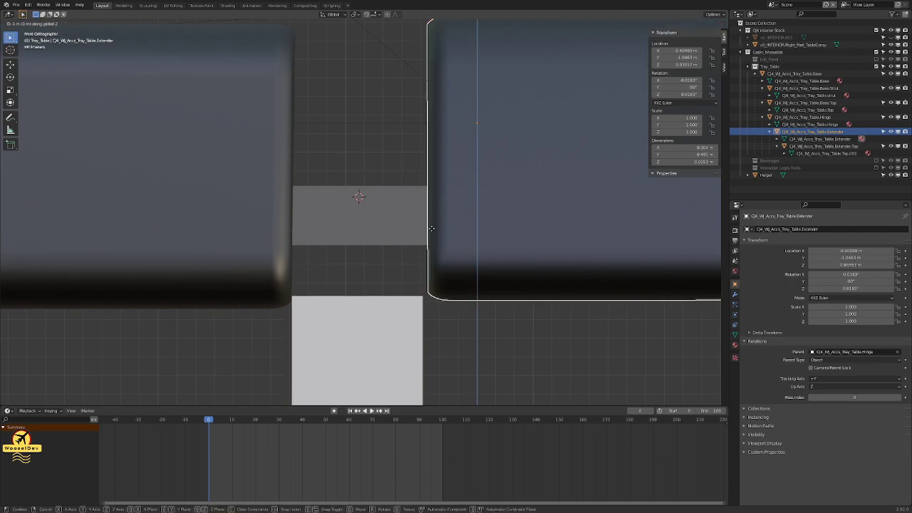
right_click(431, 228)
Step: In wireframe shading, lower the extender about 0.4 mm along Z to line it up with the table base
middle_click_drag(430, 212, 426, 277, "shift")
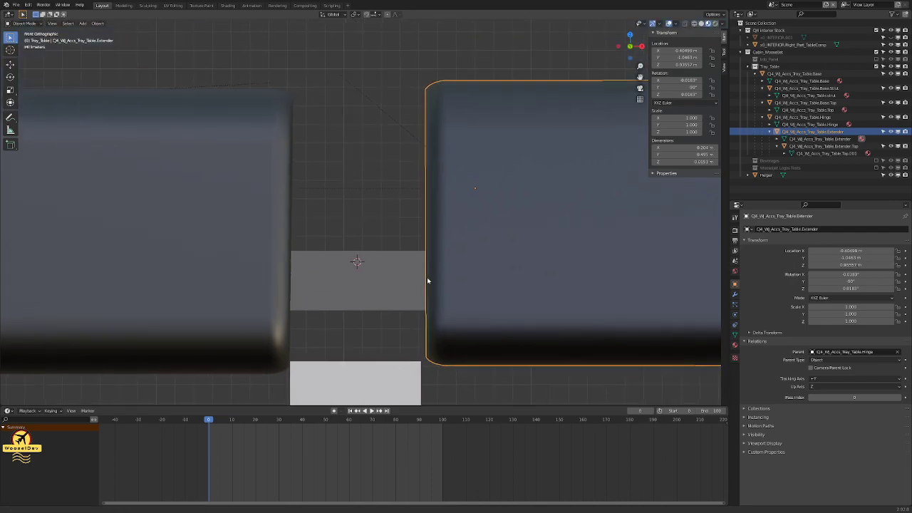
key("z")
left_click(362, 278)
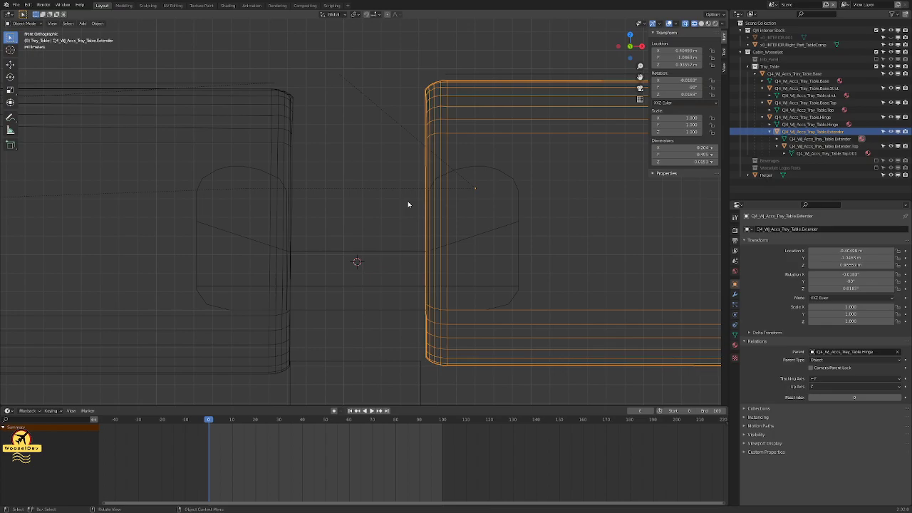
key("g")
key("z")
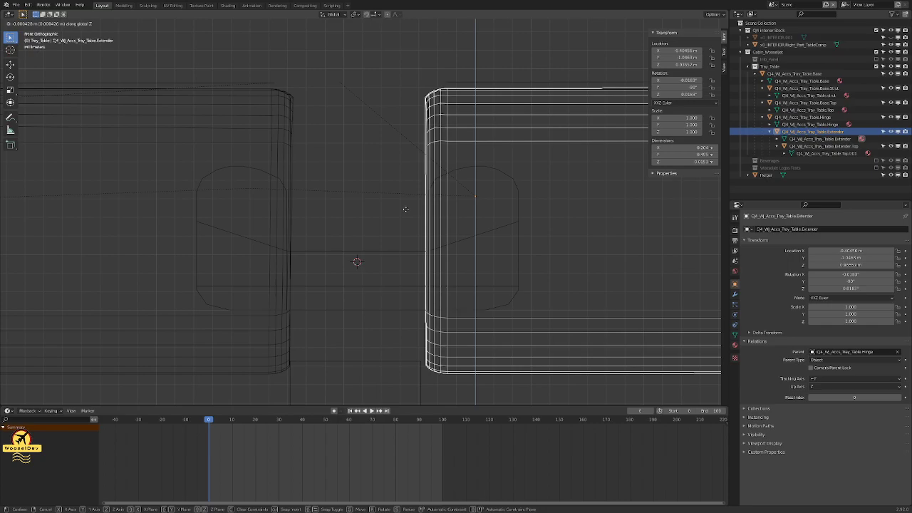
left_click(393, 229)
Step: Shift the extender toward the table base along X in two small moves, aligning its edge with the Helper block
scroll(395, 230, "down", 3)
scroll(397, 232, "up", 2)
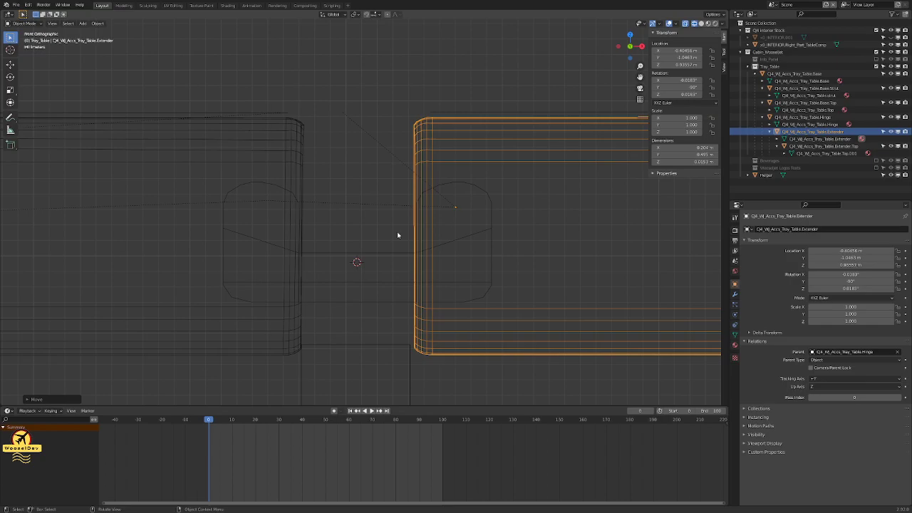
key("g")
key("x")
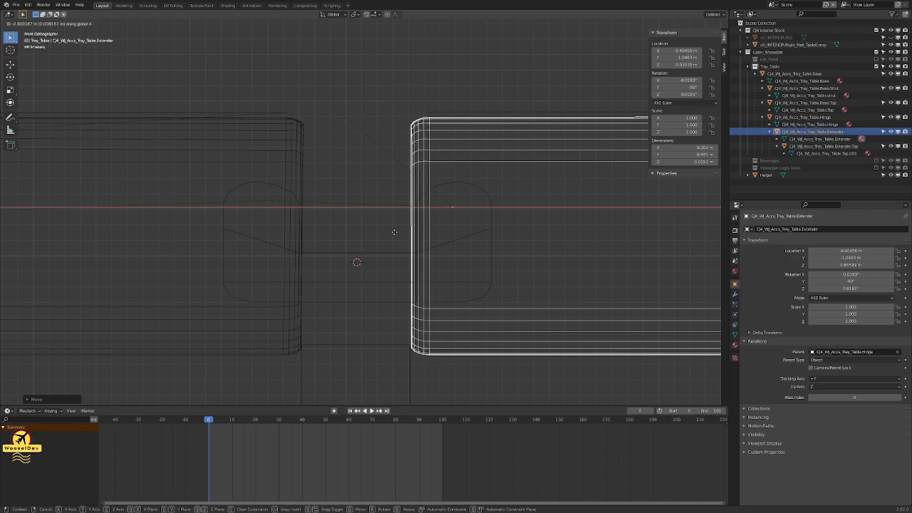
left_click(413, 349)
scroll(412, 350, "up", 4)
scroll(412, 350, "down", 2)
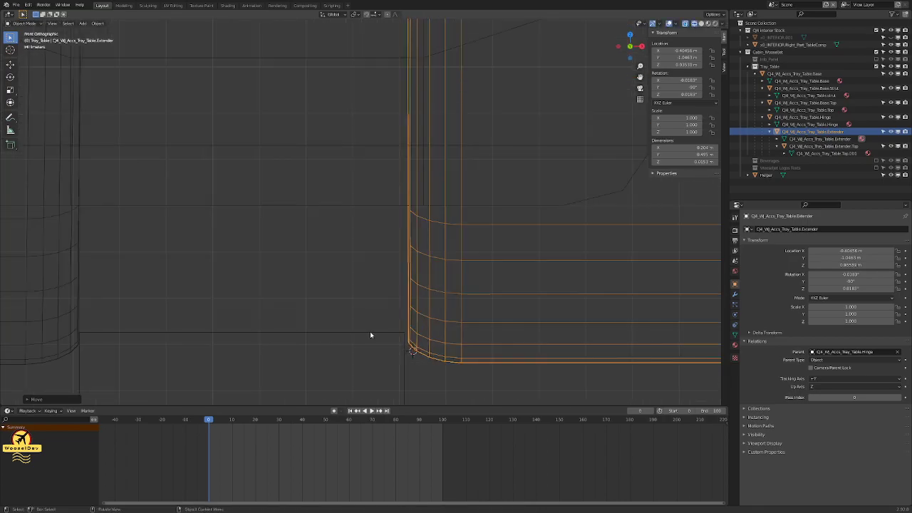
key("g")
key("x")
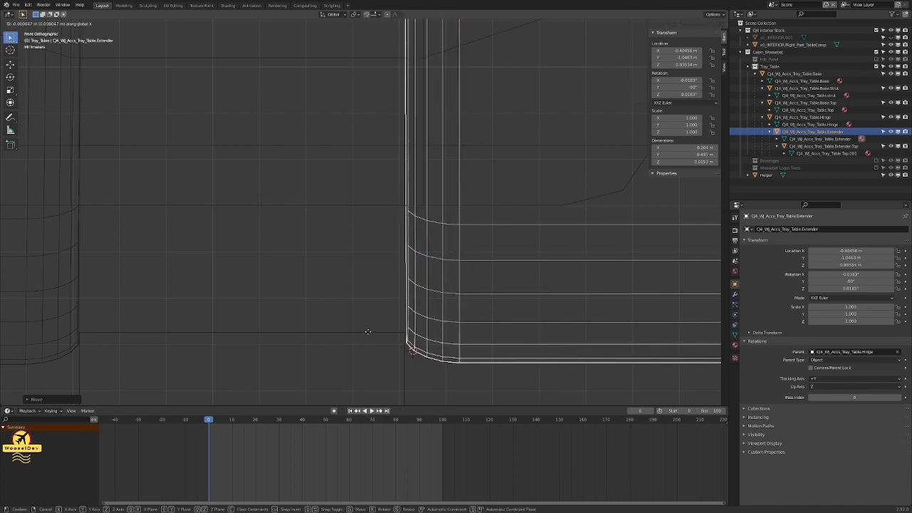
left_click(367, 332)
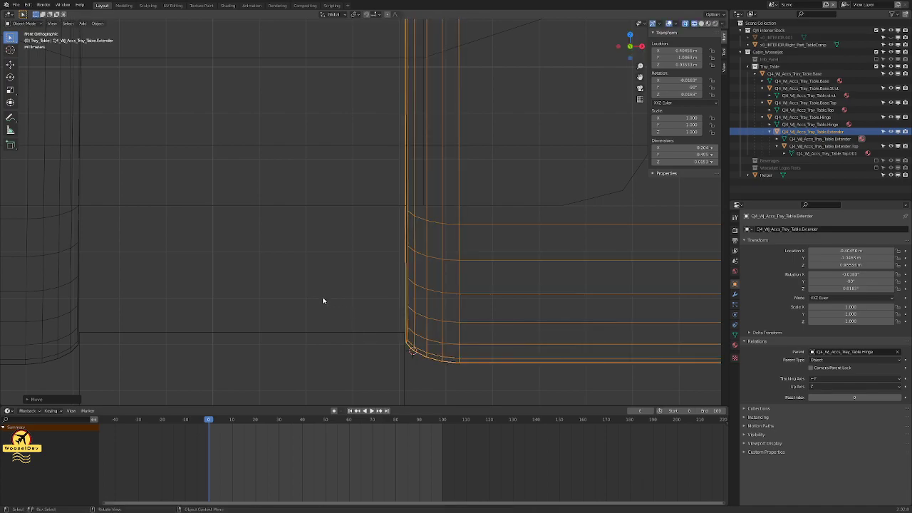
Step: Deselect the extender, hide the Helper object, and save the blend file
scroll(322, 300, "down", 3)
key("KP_1")
left_click(447, 143)
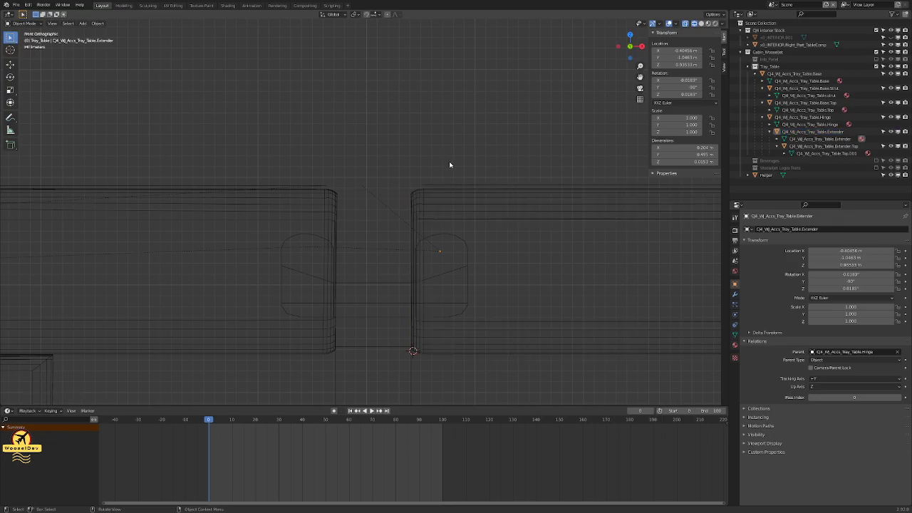
key("ctrl+s")
scroll(449, 164, "down", 10)
scroll(470, 304, "up", 6)
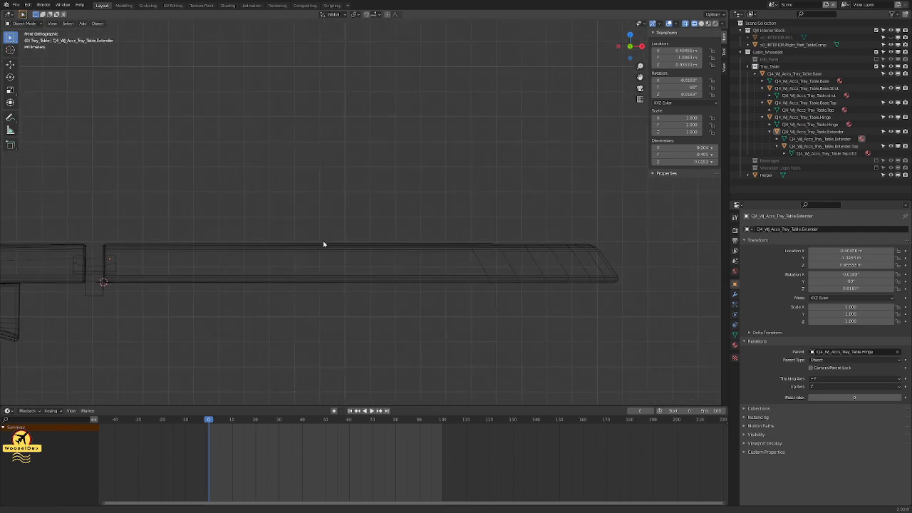
middle_click_drag(323, 244, 398, 258, "shift")
scroll(315, 288, "up", 5)
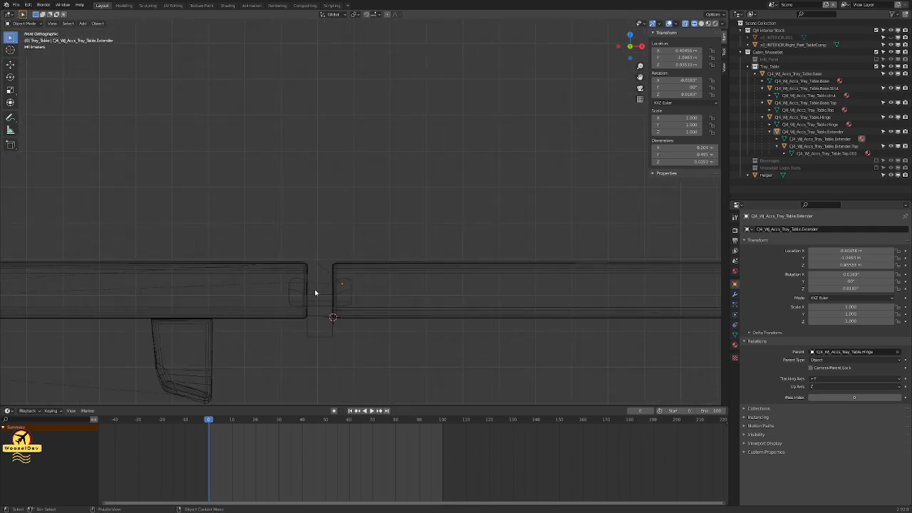
key("ctrl+s")
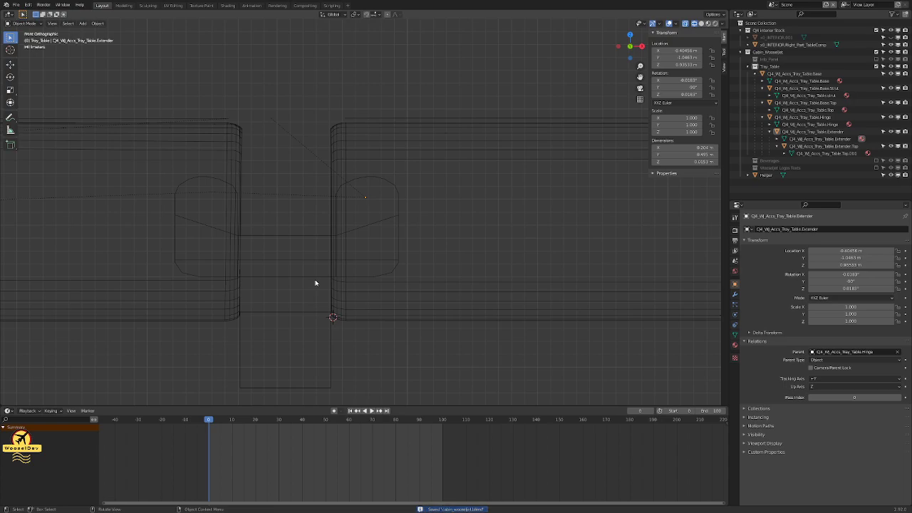
left_click(891, 175)
key("ctrl+s")
scroll(311, 106, "down", 9)
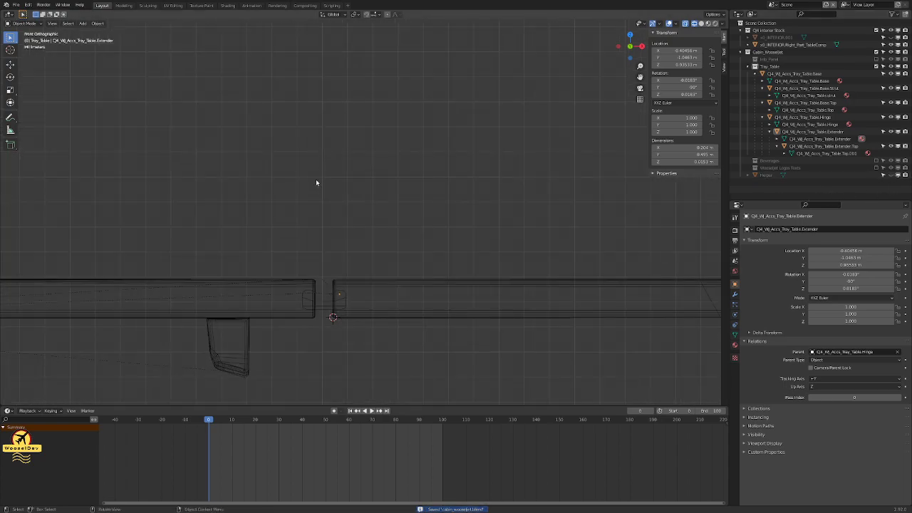
Step: Snap the 3D cursor to the hinge's origin and rotate the hinge by -90° in front view
key("z")
left_click(364, 201)
scroll(343, 293, "up", 5)
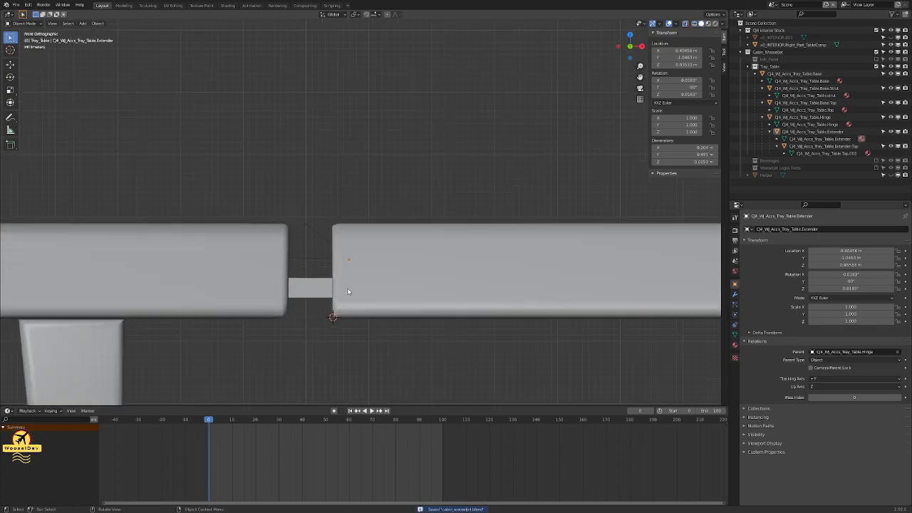
key("z")
left_click(254, 278)
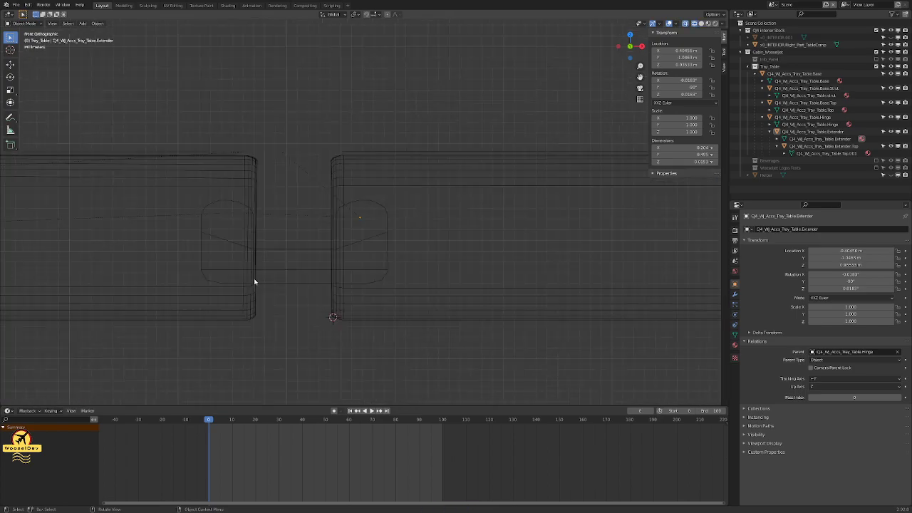
left_click(178, 212)
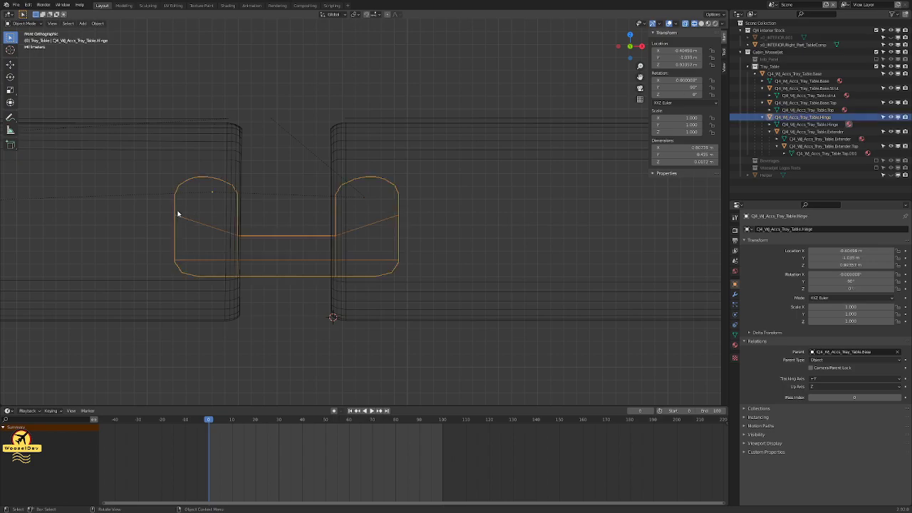
key("shift+s")
left_click(183, 254)
scroll(184, 254, "down", 4)
middle_click_drag(307, 281, 318, 217, "shift")
type("r90-")
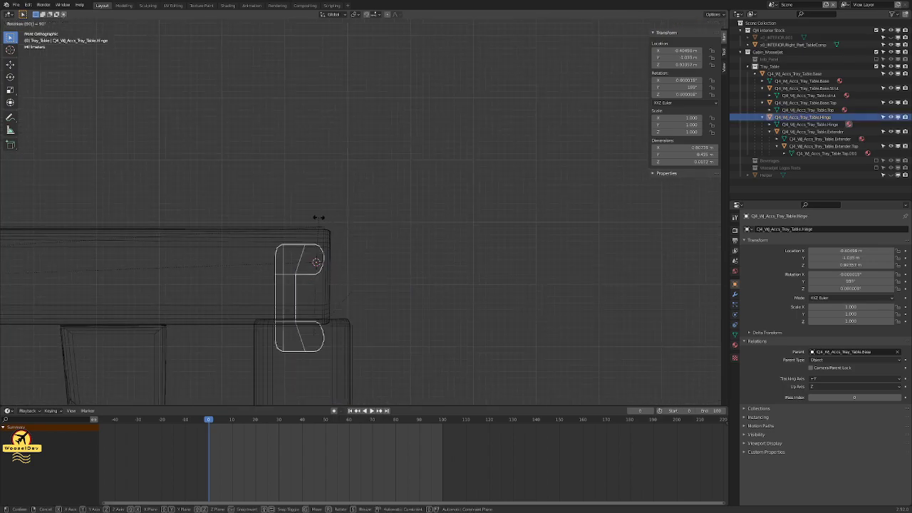
key("Return")
left_click(341, 133)
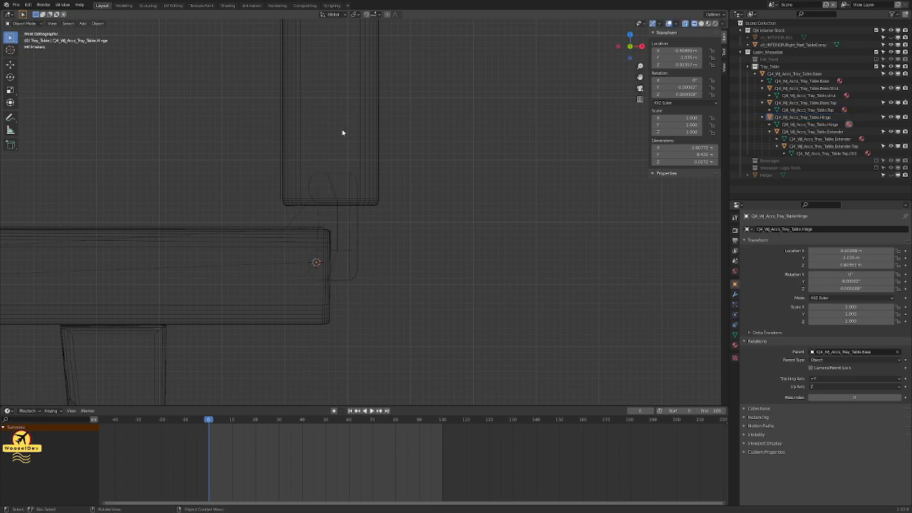
Step: Snap the 3D cursor to the extender's origin and rotate the extender by -90° to fold it over the base
left_click(360, 136)
key("shift+s")
left_click(356, 167)
middle_click_drag(356, 167, 352, 148, "shift")
type("r90-")
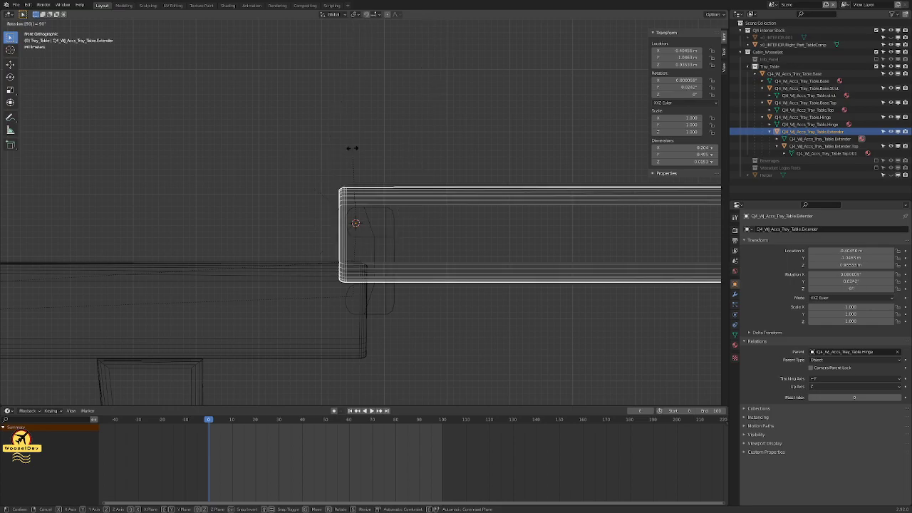
key("Return")
Step: Try to shift the folded extender along X until its end lines up with the base's end
scroll(408, 265, "up", 3)
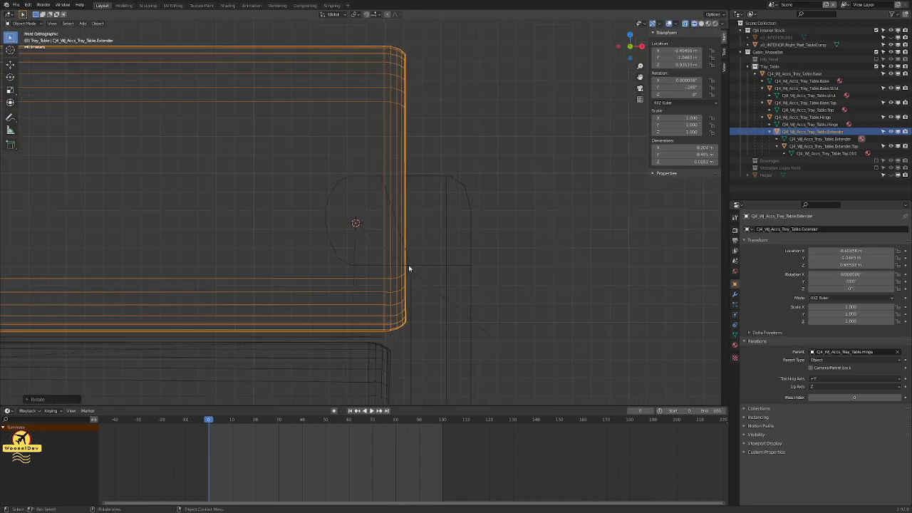
scroll(394, 234, "up", 1)
middle_click_drag(394, 234, 405, 149, "shift")
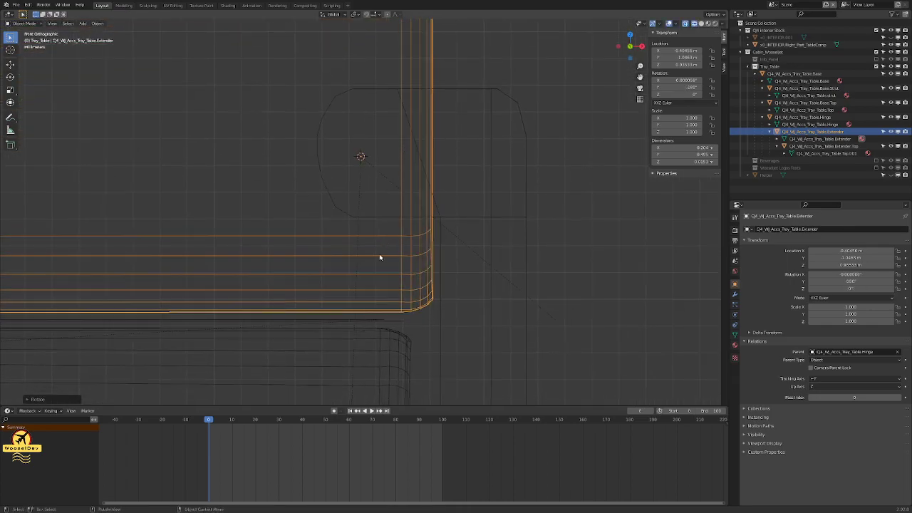
scroll(377, 283, "down", 3)
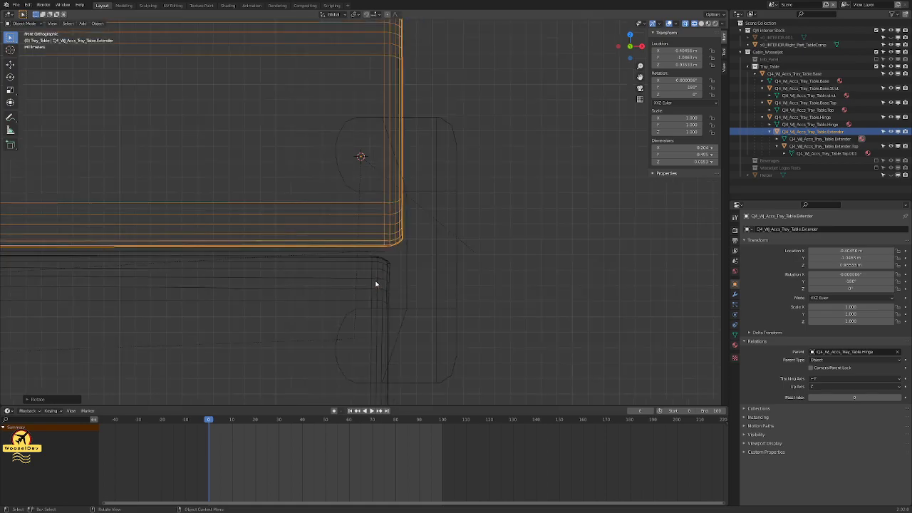
key("g")
key("x")
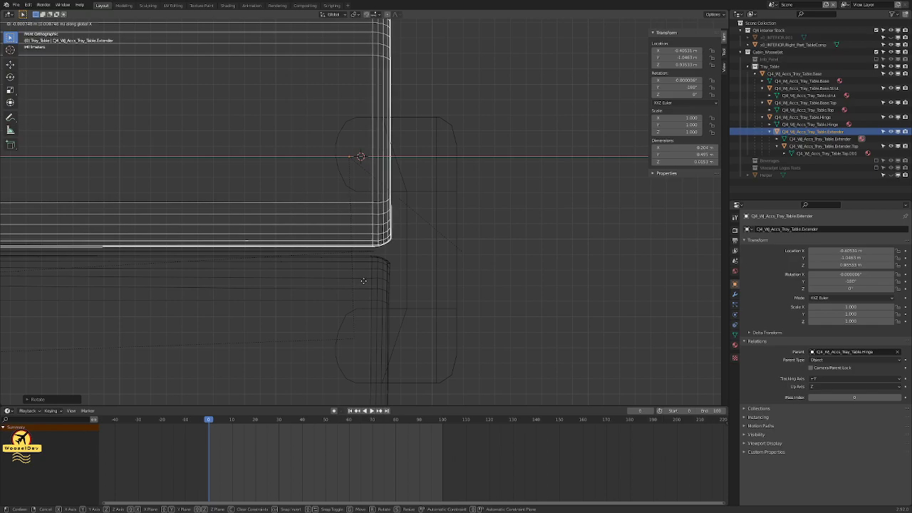
left_click(405, 279)
left_click(518, 254)
Step: Raise the folded extender about 0.14 mm along Z to widen its clearance above the table base
scroll(502, 243, "up", 2)
middle_click_drag(488, 234, 493, 198, "shift")
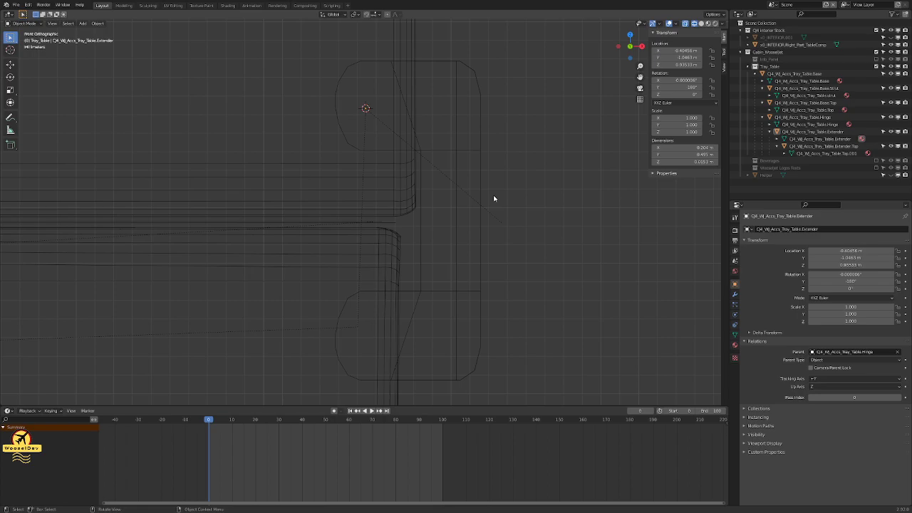
left_click(394, 164)
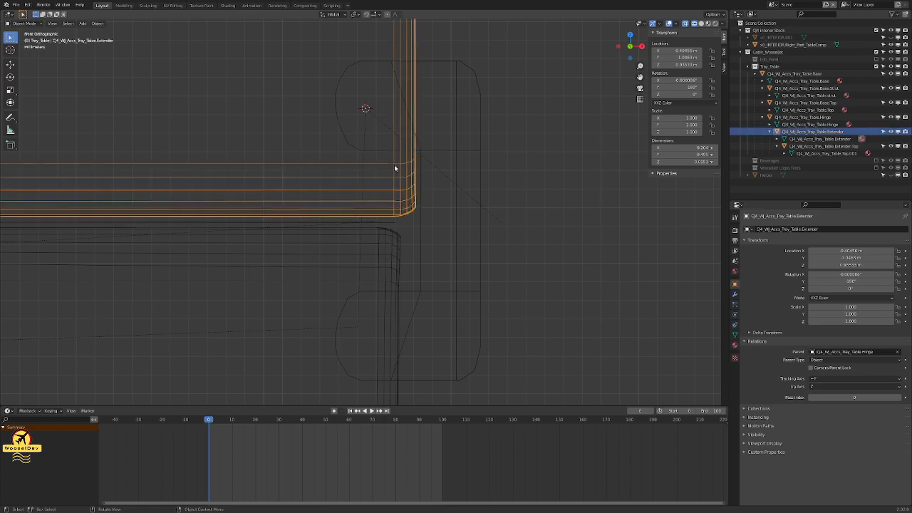
key("g")
key("z")
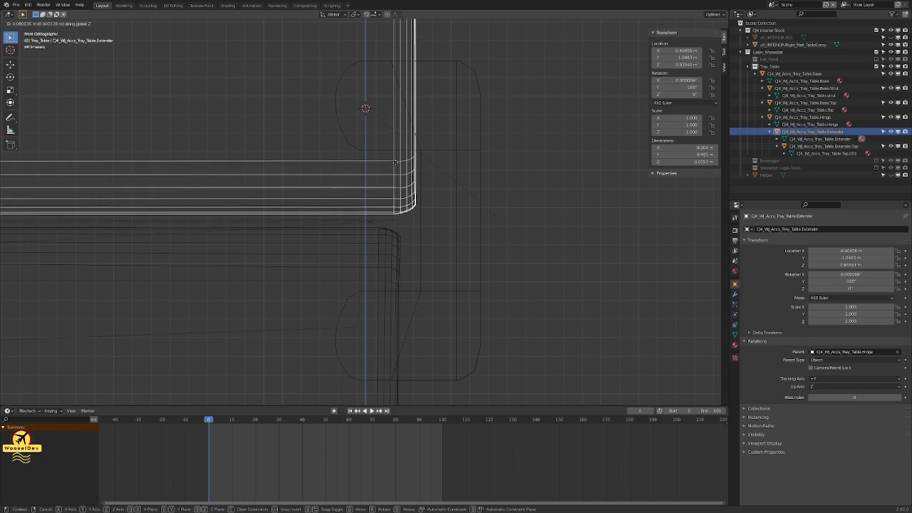
left_click(394, 163)
Step: Move the folded extender about 0.76 mm along negative X to align its end with the base's end
key("g")
key("x")
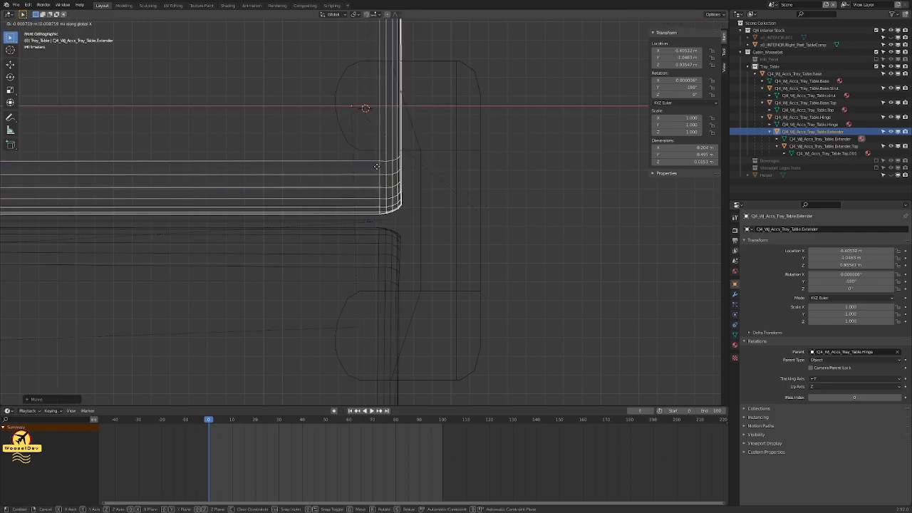
left_click(378, 170)
left_click(518, 175)
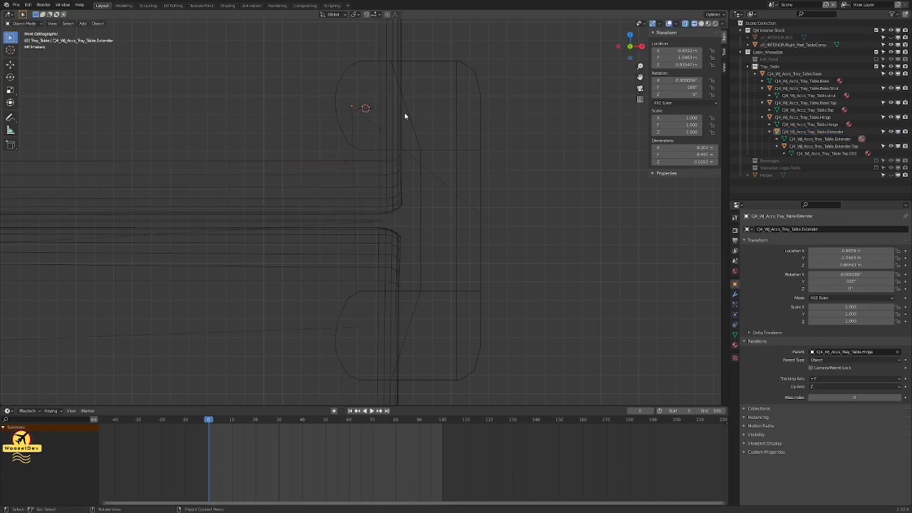
Step: Snap the 3D cursor to the face at the hinge's upper rounded end
left_click(404, 113)
key("3")
key("3")
key("3")
key("3")
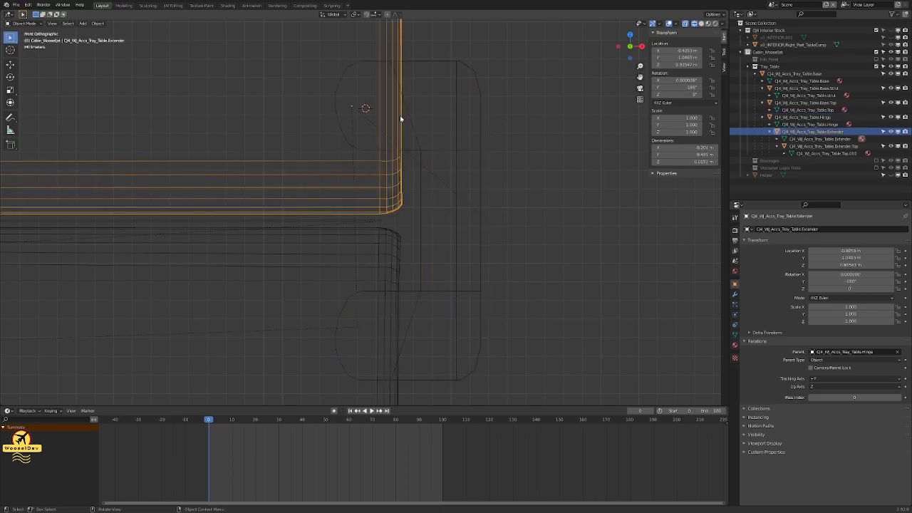
left_click(421, 116)
key("Tab")
key("Tab")
left_click(407, 116)
key("Tab")
left_click(366, 102)
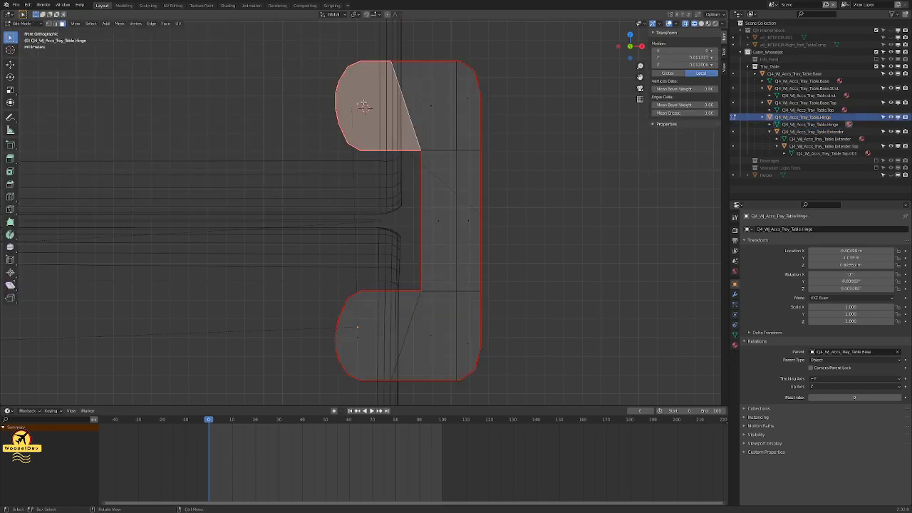
key("shift+s")
left_click(370, 143)
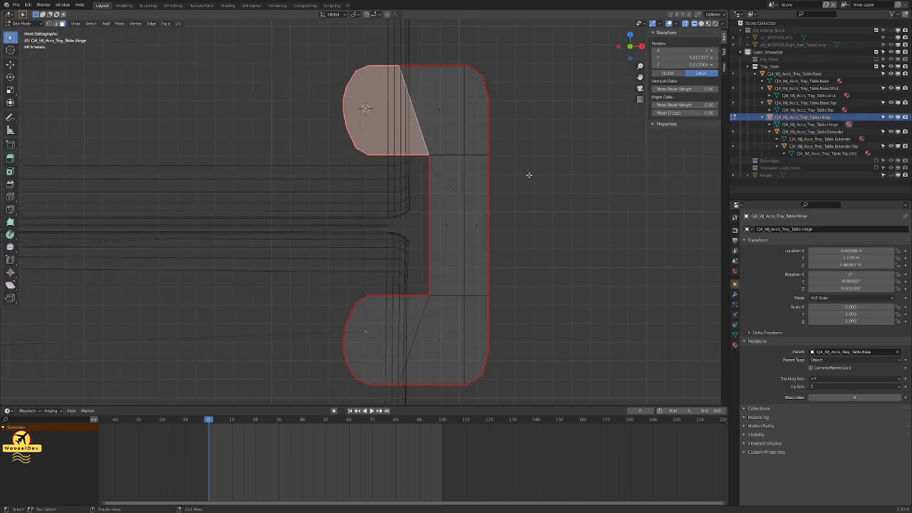
key("alt+a")
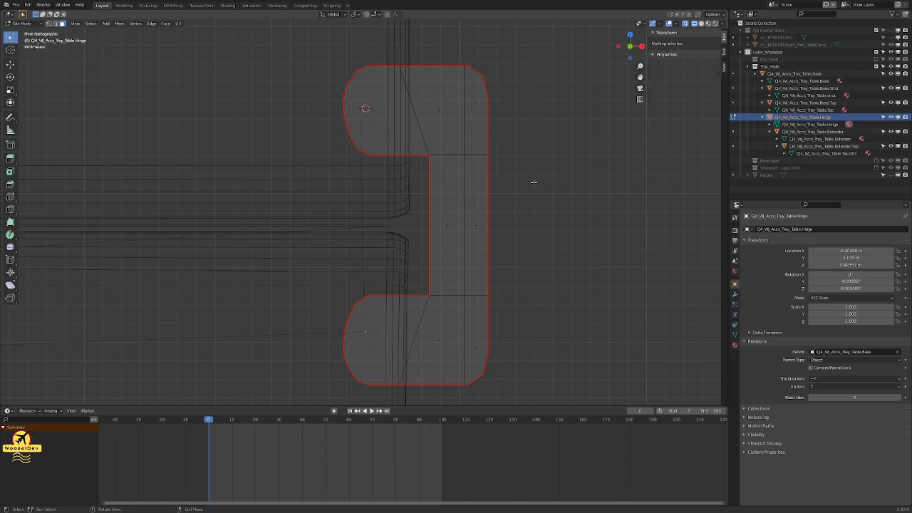
key("Tab")
key("alt+a")
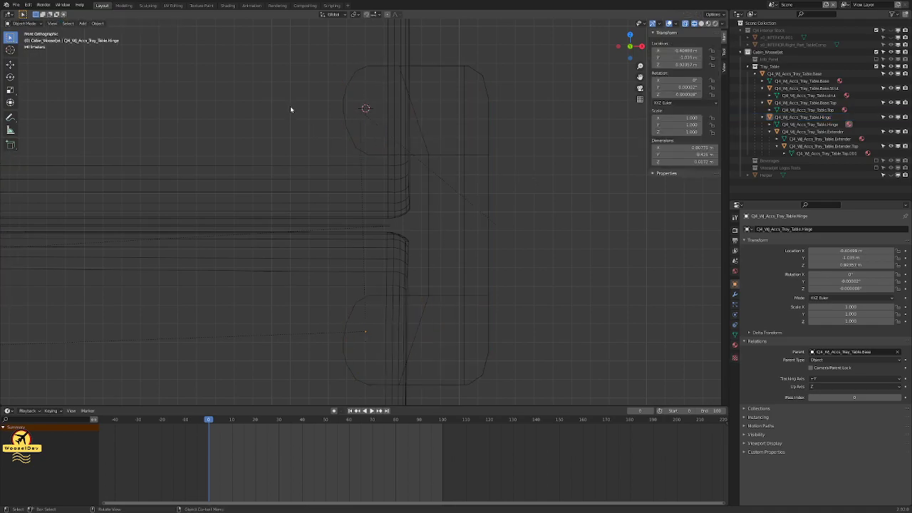
Step: Set the table extender's origin to the 3D cursor at the hinge's upper rounded end
left_click(397, 166)
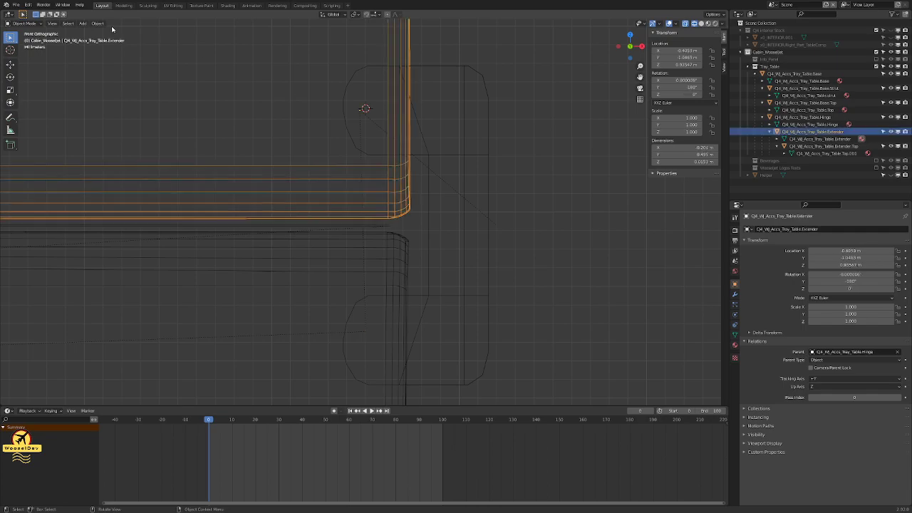
left_click(98, 23)
mouse_move(119, 40)
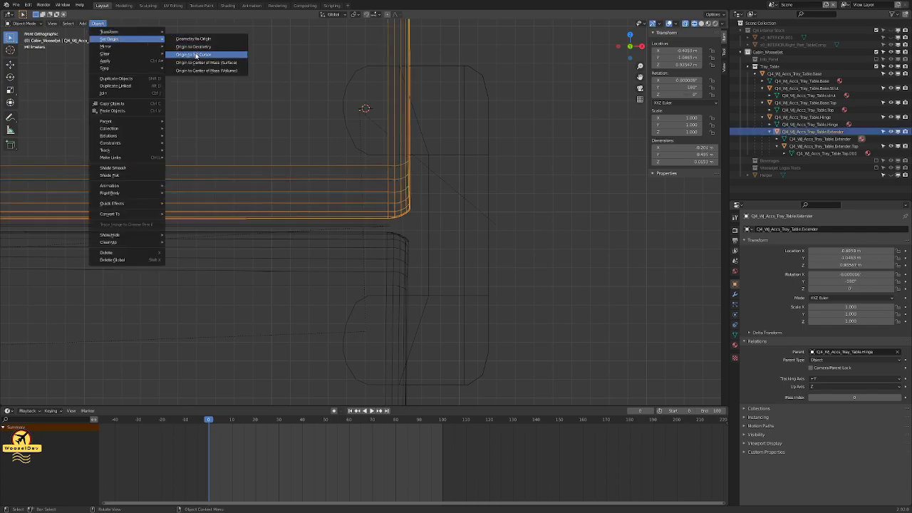
left_click(196, 55)
key("alt+a")
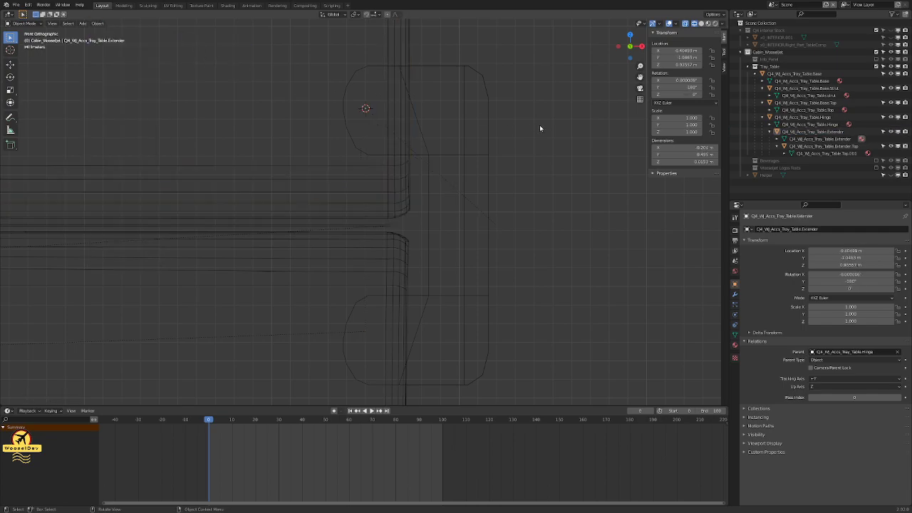
Step: Snap the 3D cursor to the face at the hinge's lower rounded end
left_click(375, 307)
key("shift+s")
left_click(377, 342)
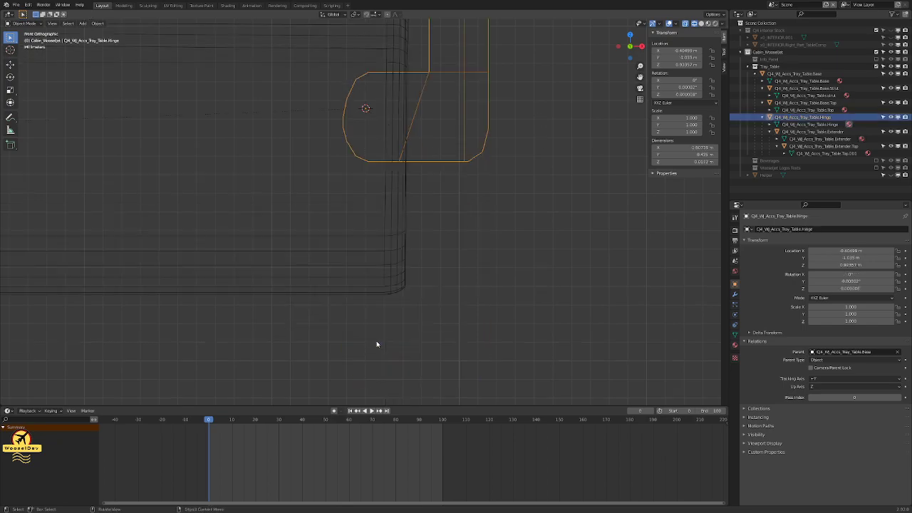
middle_click_drag(433, 121, 437, 319, "shift")
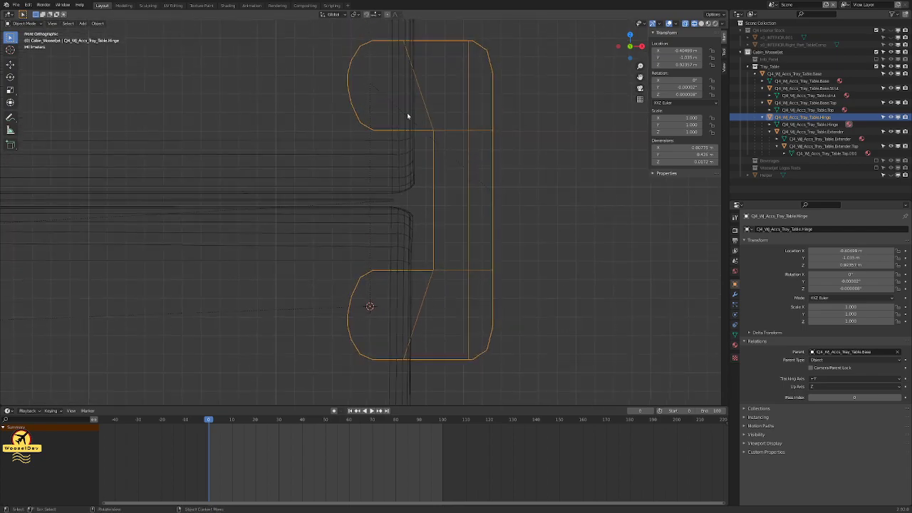
key("Tab")
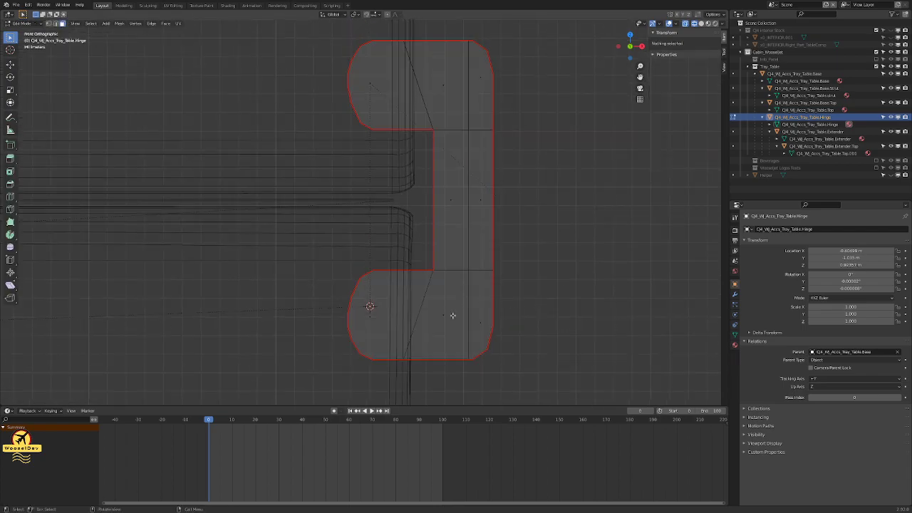
left_click(380, 320)
key("shift+s")
left_click(380, 349)
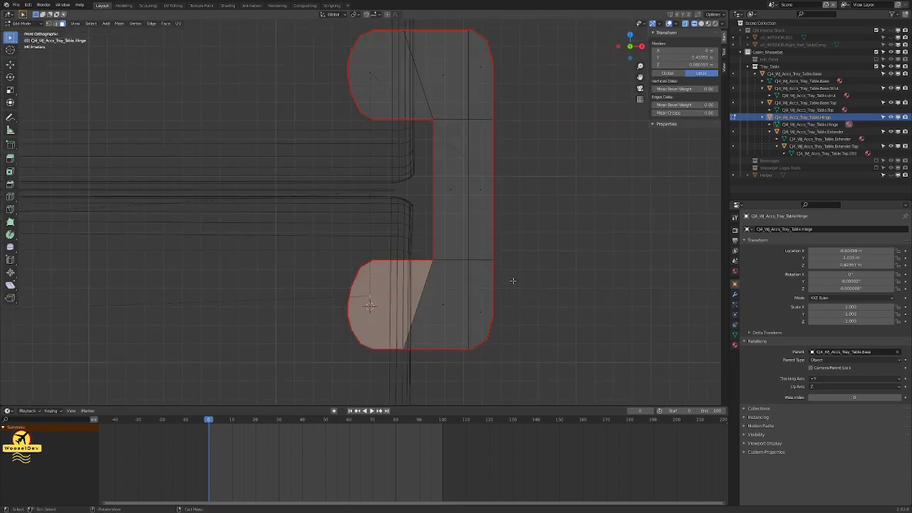
key("Tab")
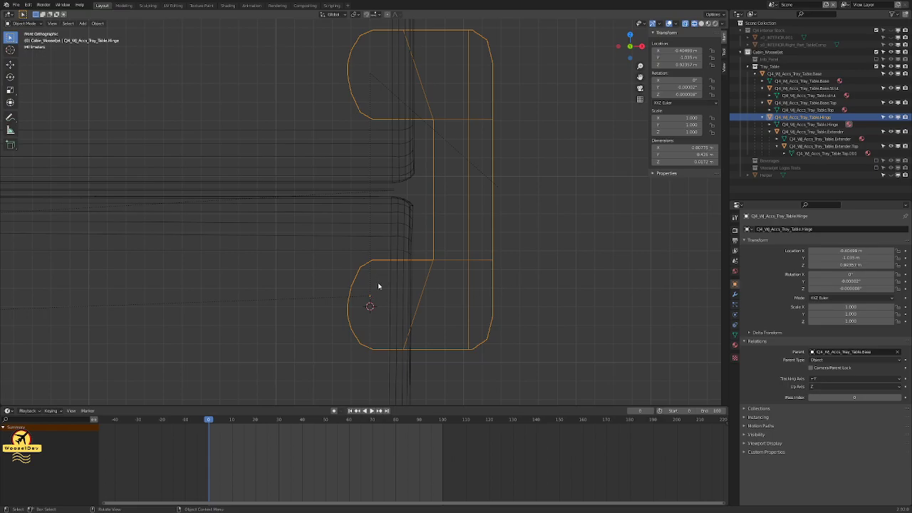
Step: Set the hinge's origin to the 3D cursor and save the file
left_click(97, 23)
mouse_move(128, 40)
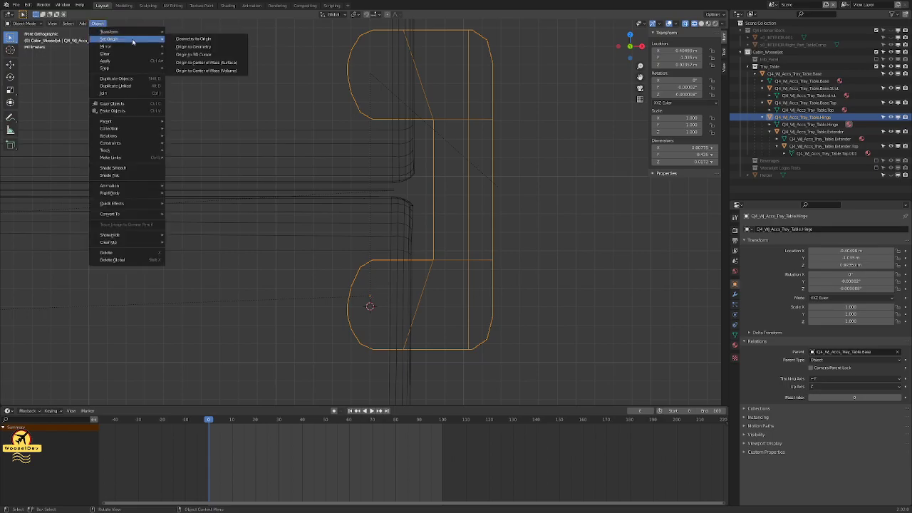
left_click(196, 55)
left_click(539, 200)
key("ctrl+s")
Step: Examine the folded table and its hinge from several angles in solid shading, and save the file
scroll(541, 201, "down", 6)
scroll(525, 204, "up", 3)
scroll(418, 217, "down", 10)
scroll(88, 299, "up", 8)
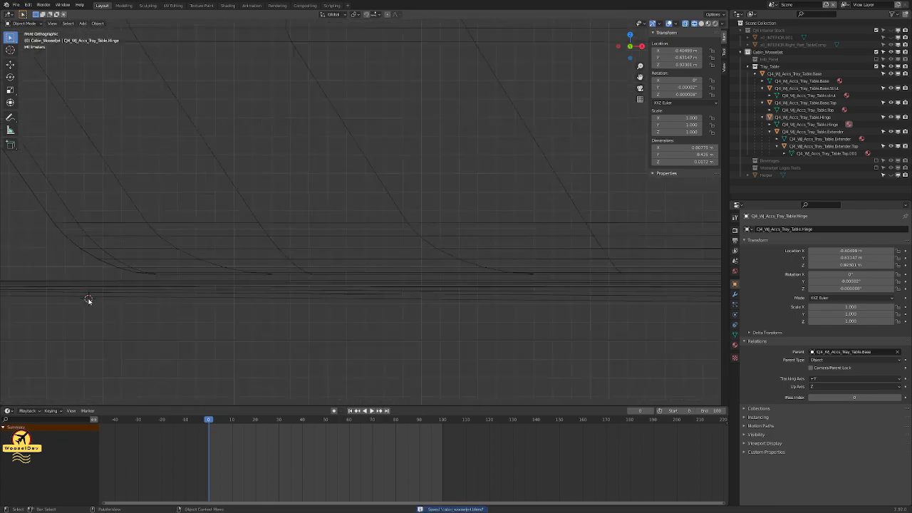
key("z")
left_click(142, 299)
scroll(177, 299, "down", 3)
scroll(360, 299, "down", 2)
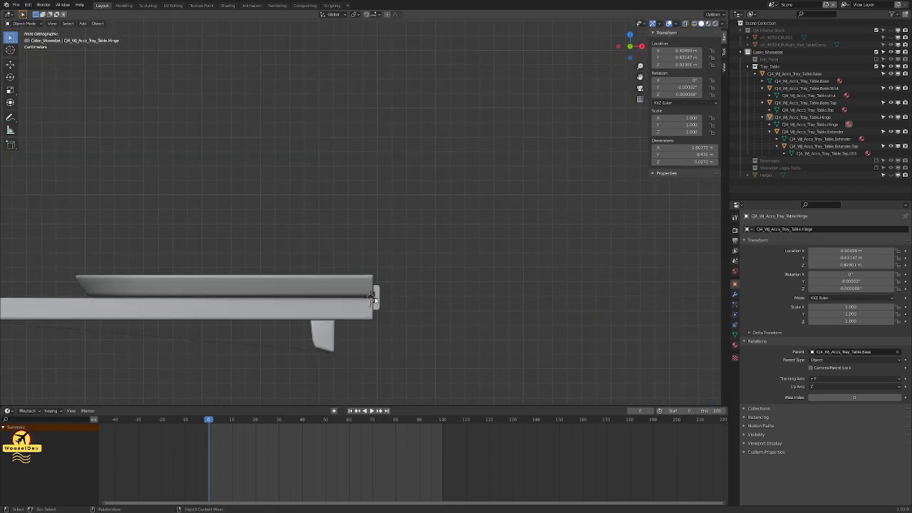
scroll(369, 299, "up", 6)
scroll(369, 299, "down", 10)
middle_click_drag(398, 238, 302, 242)
scroll(351, 275, "up", 3)
scroll(429, 274, "up", 3)
middle_click_drag(429, 275, 456, 285)
scroll(470, 295, "down", 5)
middle_click_drag(501, 311, 318, 277)
middle_click_drag(512, 278, 566, 305)
scroll(475, 299, "up", 6)
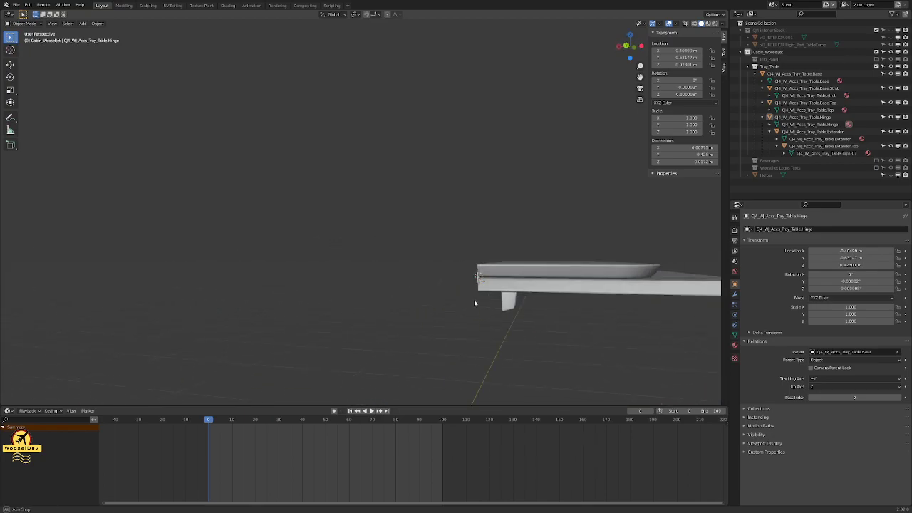
middle_click_drag(481, 279, 572, 301)
scroll(505, 305, "down", 5)
key("ctrl+s")
Step: Examine the hinge and the gap between the extender and base in front wireframe view, and save the file
key("KP_3")
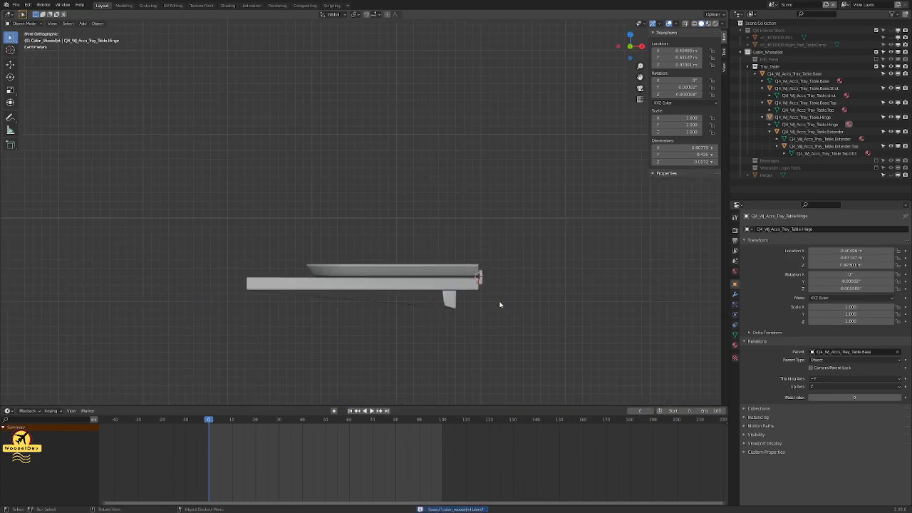
scroll(513, 292, "up", 6)
middle_click_drag(532, 285, 417, 270, "shift")
key("KP_1")
key("z")
left_click(354, 262)
scroll(343, 267, "up", 3)
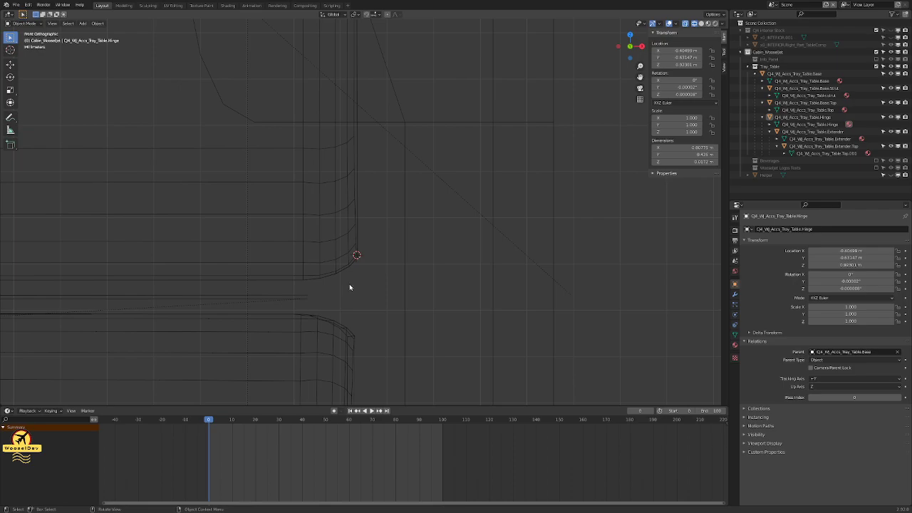
scroll(350, 291, "down", 4)
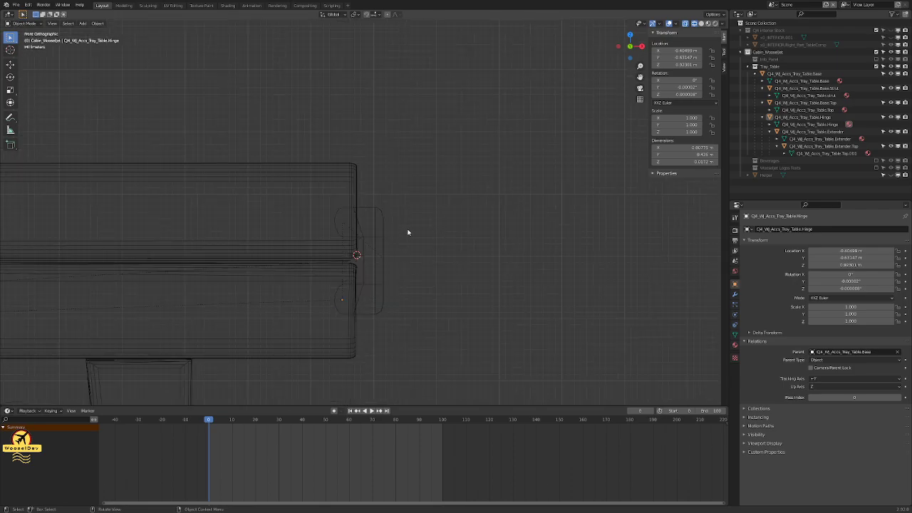
key("ctrl+s")
scroll(406, 229, "up", 5)
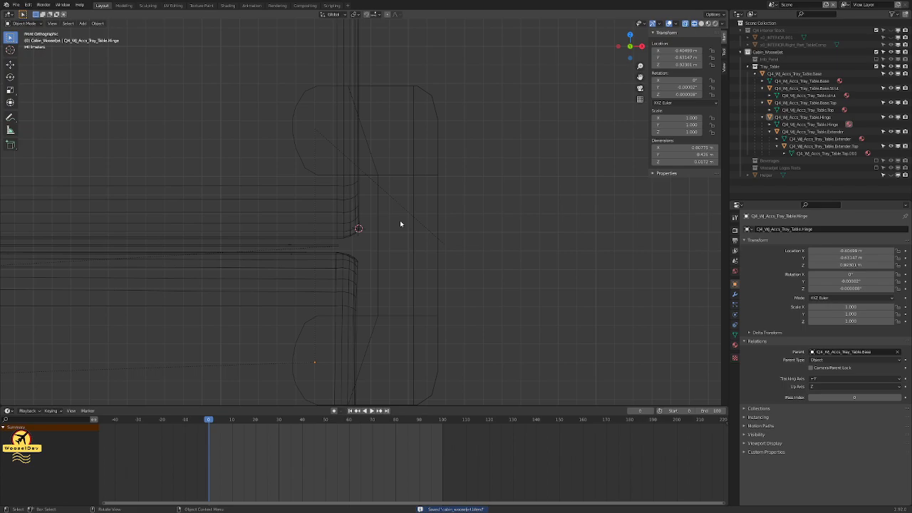
Step: Snap the 3D cursor to the hinge's origin and rotate the hinge by 90° in front view to swing it outward
key("KP_3")
scroll(401, 223, "up", 6)
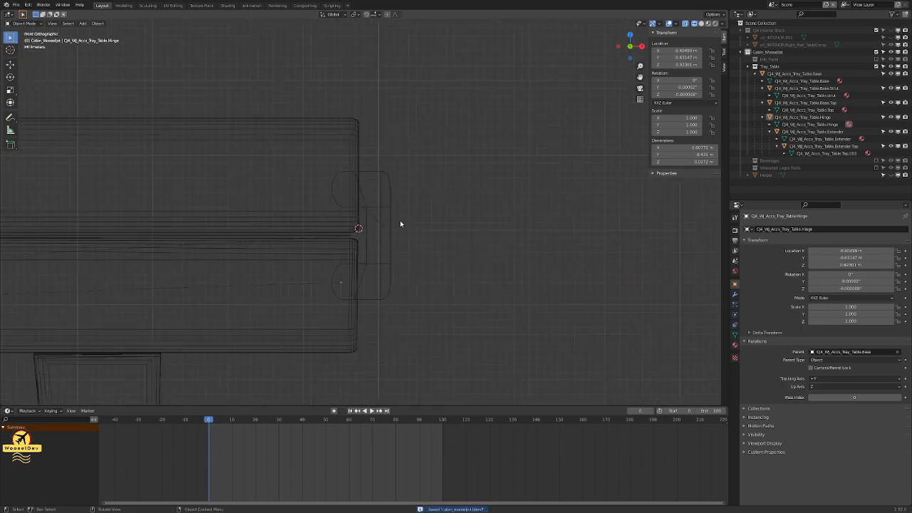
left_click(386, 232)
key("shift+s")
left_click(386, 273)
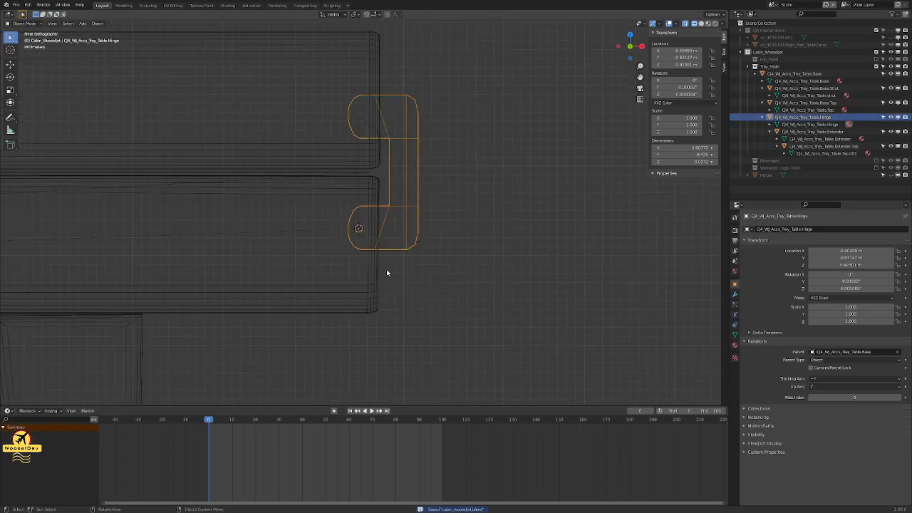
type("r90")
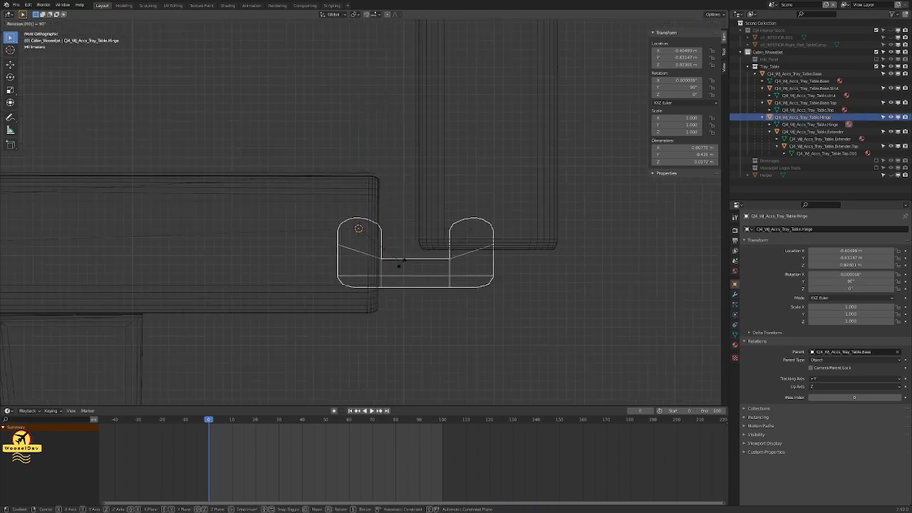
key("Escape")
key("r")
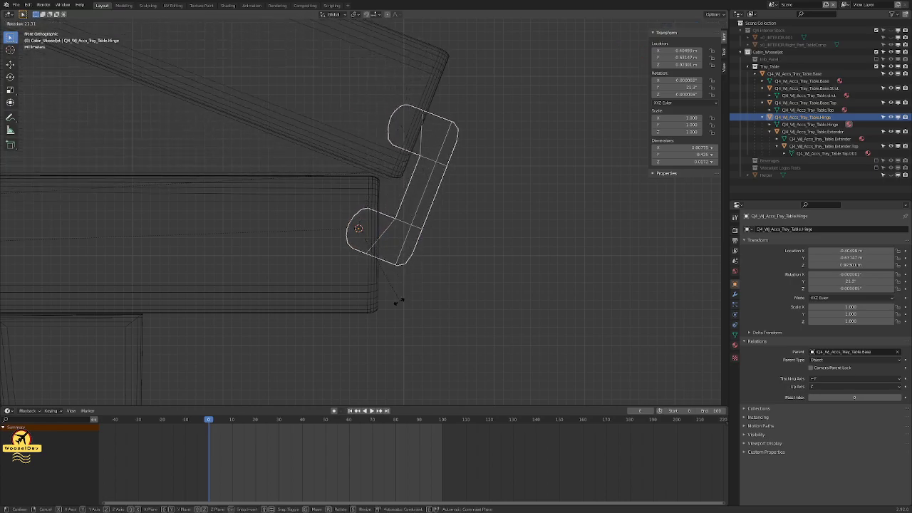
type("90")
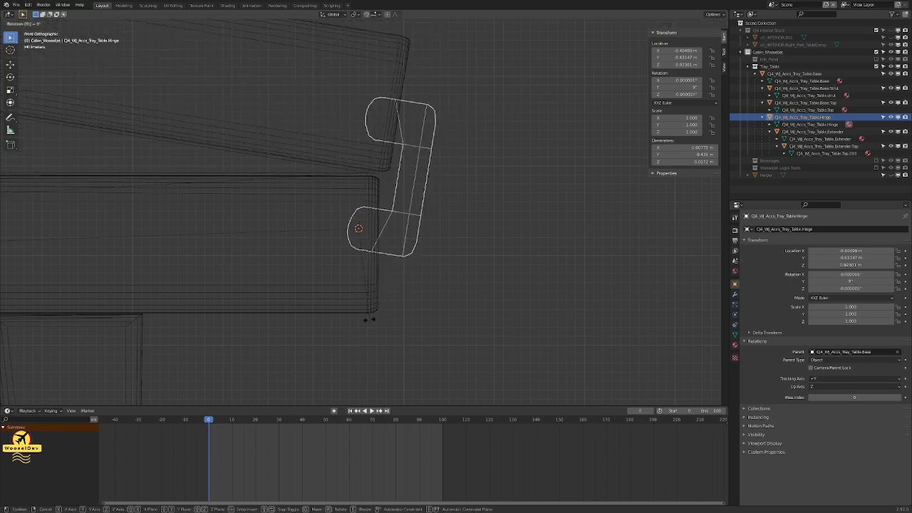
key("Return")
Step: Rotate the extender by 90° in front view to unfold it level with the table base
left_click(548, 178)
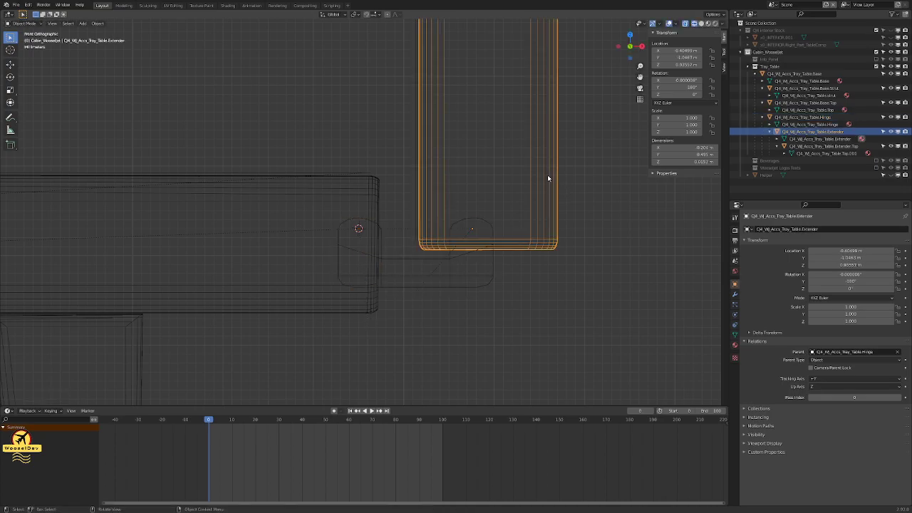
type("r90")
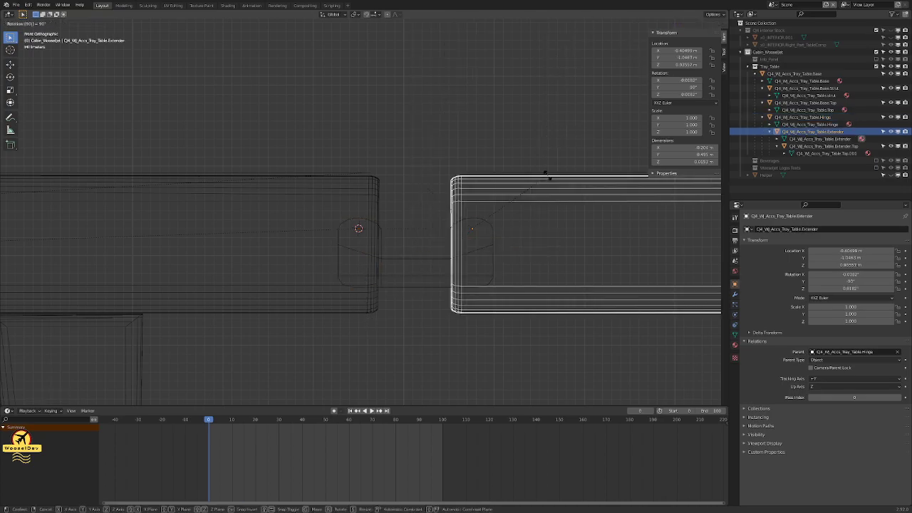
key("Return")
Step: Show the Helper box, scale it to about 1.145 along X and 1.024 along Y and Z, and move it to span the base-extender gap
scroll(564, 204, "up", 1)
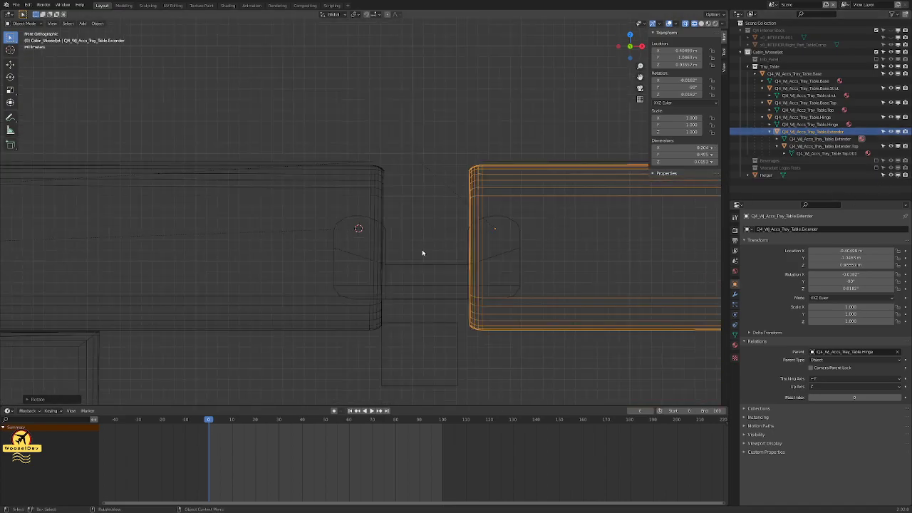
middle_click_drag(427, 253, 360, 193, "shift")
scroll(360, 193, "up", 1)
scroll(424, 207, "up", 2)
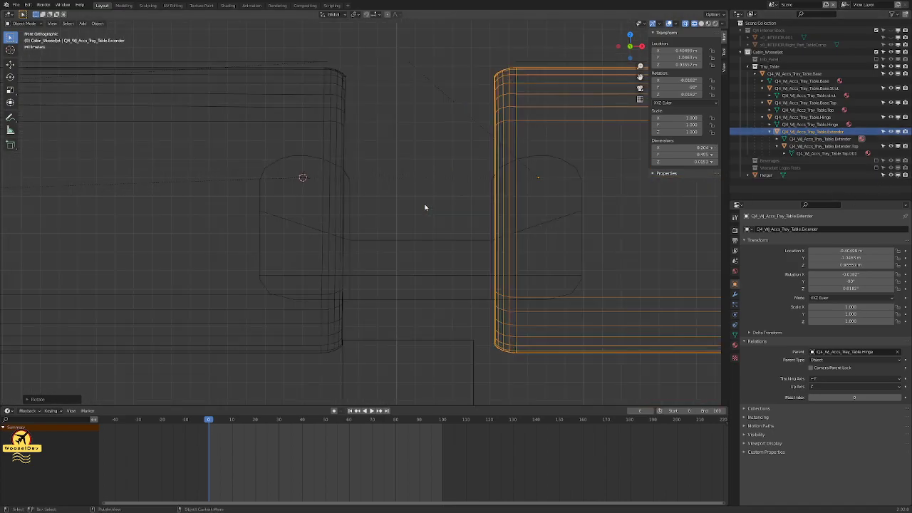
middle_click_drag(425, 206, 348, 183, "shift")
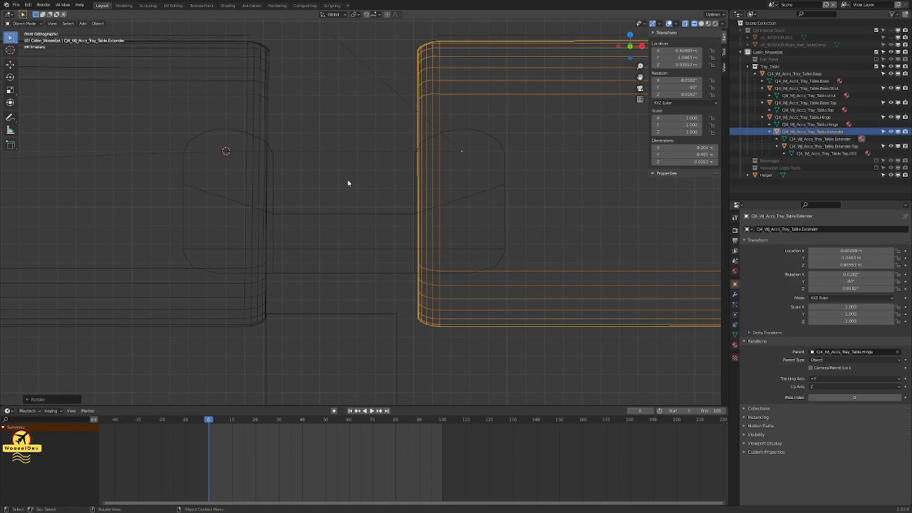
scroll(371, 184, "down", 2)
scroll(374, 200, "up", 1)
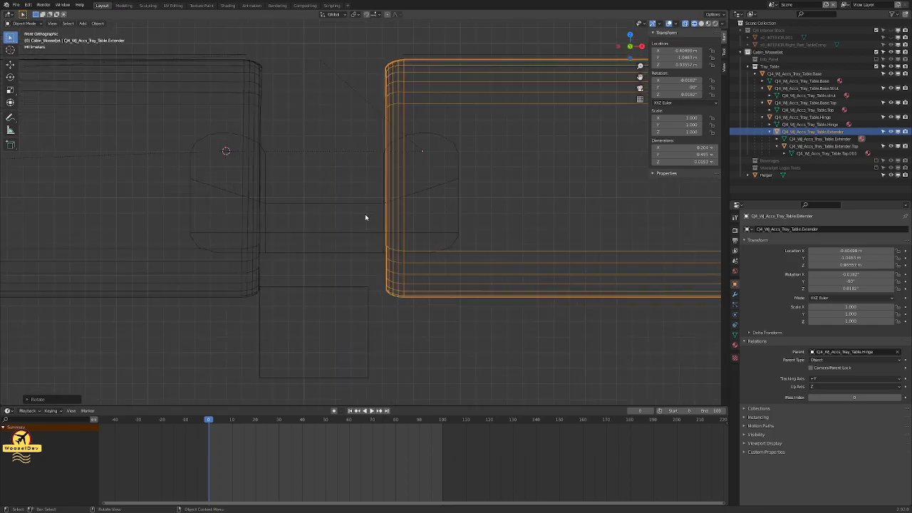
left_click(366, 299)
key("s")
key("x")
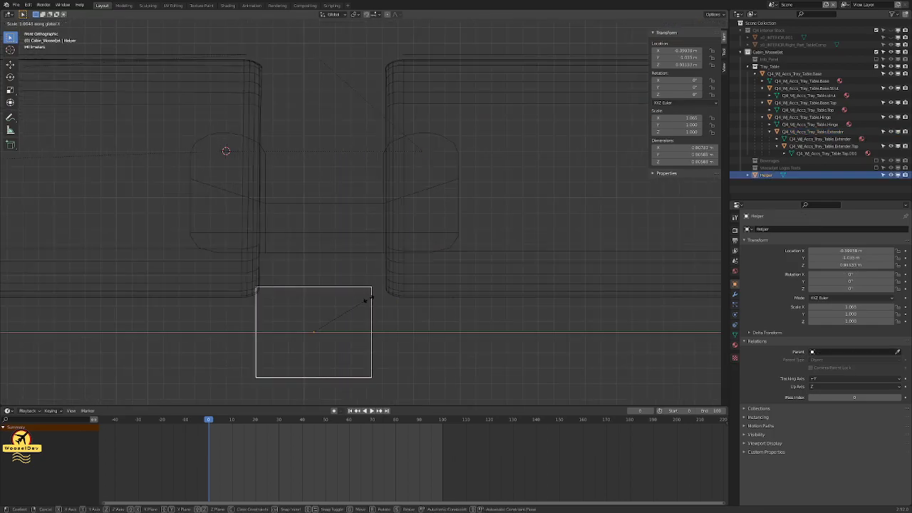
left_click(372, 302)
key("g")
left_click(380, 301)
key("s")
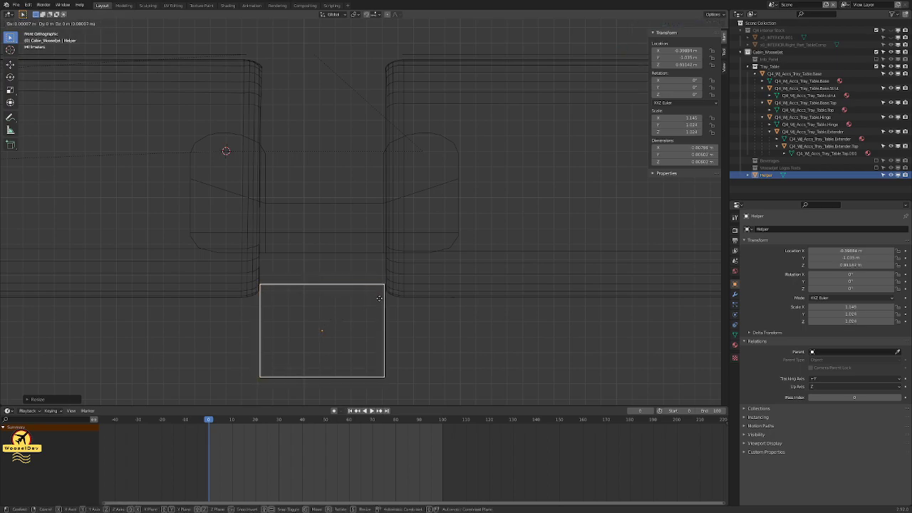
left_click(380, 297)
Step: Rescale the Helper box to about 1.162 along X and 1.038 along Y and Z, and reposition it to span the base-extender gap exactly
scroll(382, 303, "up", 6)
scroll(382, 307, "down", 6)
scroll(314, 192, "up", 4)
middle_click_drag(313, 191, 344, 257, "shift")
key("s")
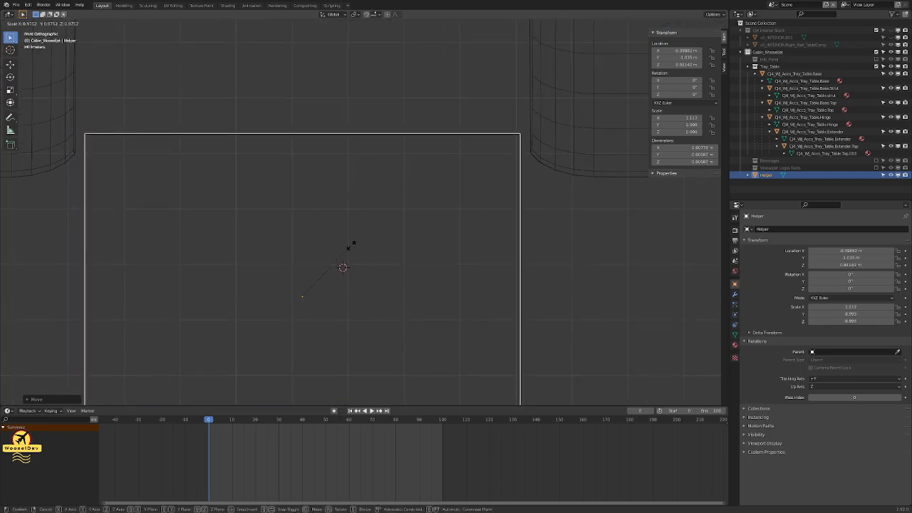
left_click(356, 244)
key("g")
left_click(356, 248)
key("s")
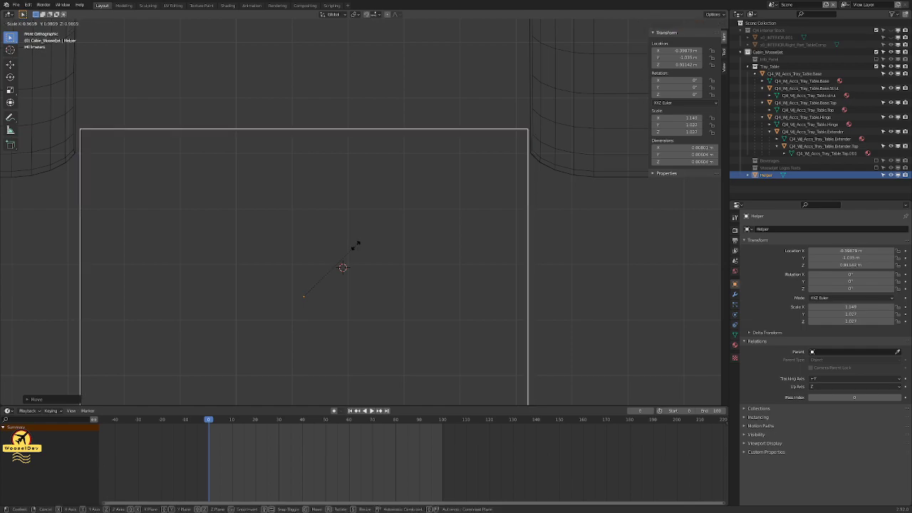
left_click(354, 245)
key("s")
left_click(354, 248)
key("s")
left_click(356, 248)
key("g")
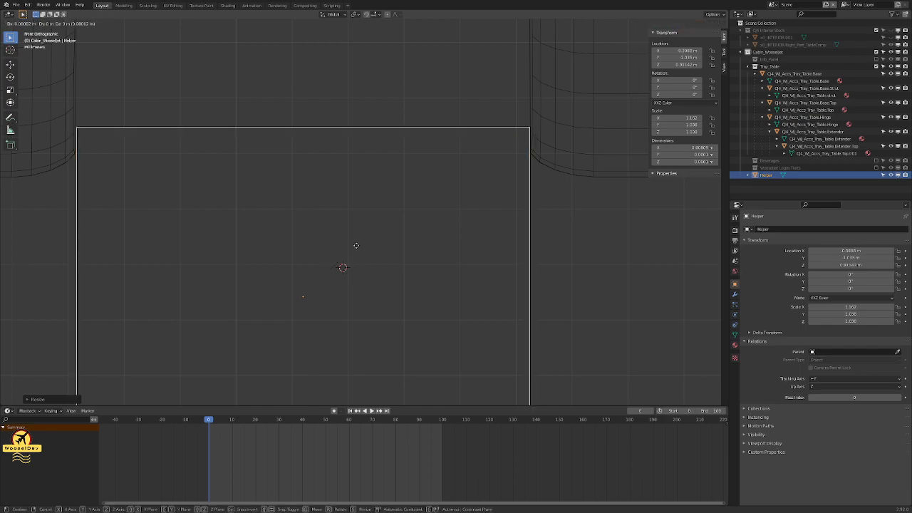
left_click(359, 240)
scroll(360, 242, "down", 10)
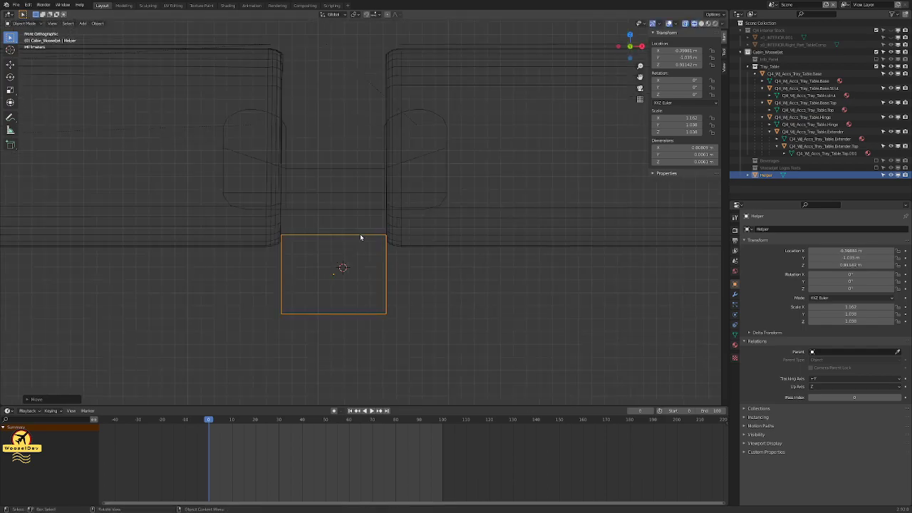
Step: Try to move the hinge by -0.0065 m along X in front view to close the gap between base and extender
left_click(421, 268)
scroll(372, 255, "up", 4)
left_click(311, 197)
scroll(317, 203, "down", 4)
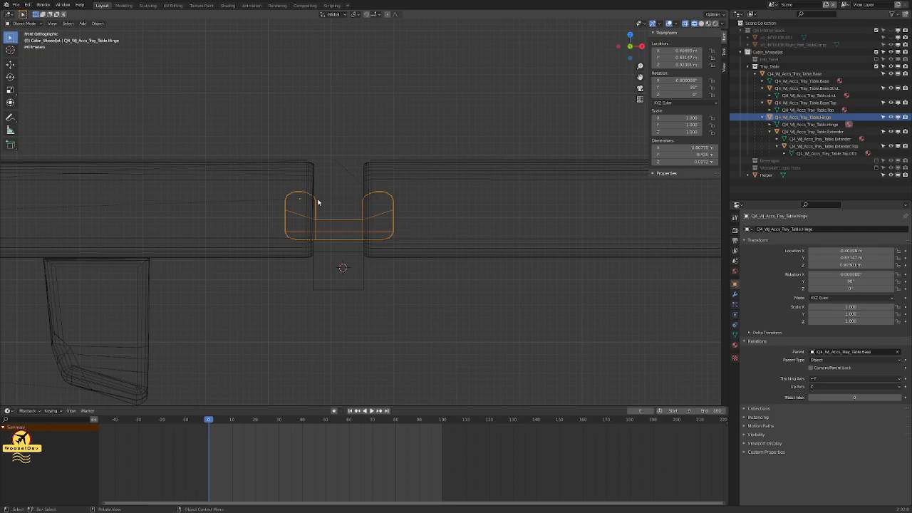
type("gx")
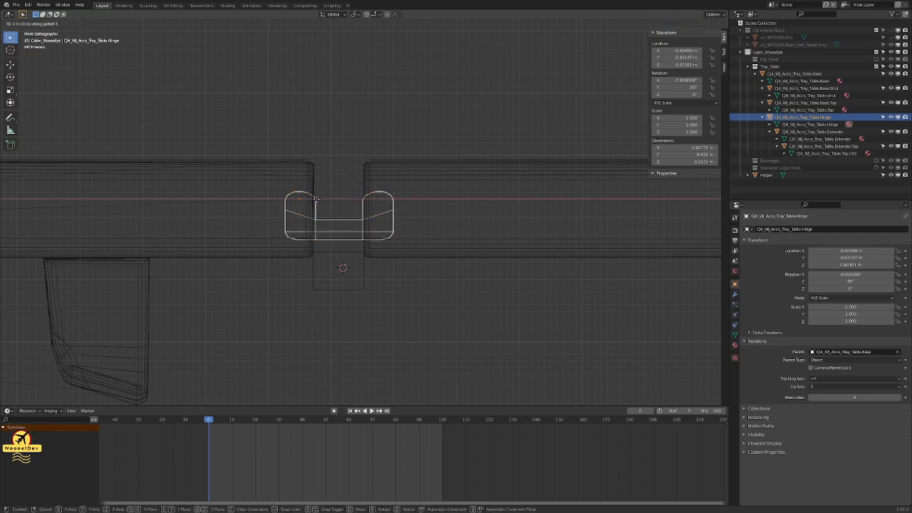
type("-0.065")
key("Escape")
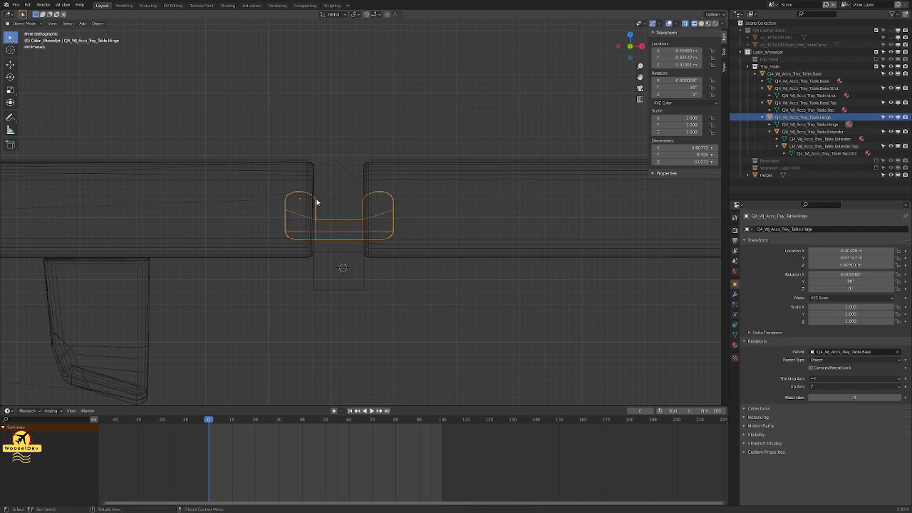
key("g")
type("x-0.065")
key("BackSpace")
type("65")
key("Return")
scroll(371, 153, "up", 3)
scroll(371, 152, "down", 3)
Step: Inspect the seam between base and extender in solid shading, and undo the last hinge move
key("z")
left_click(415, 157)
mouse_move(380, 153)
middle_mouse_down()
mouse_move(396, 183)
mouse_move(375, 171)
middle_mouse_up()
scroll(388, 185, "down", 3)
scroll(378, 198, "up", 6)
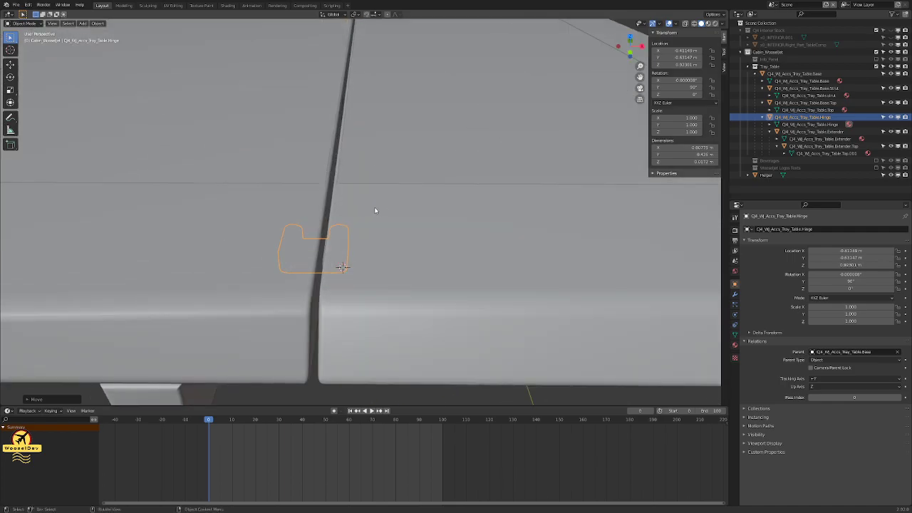
key("ctrl+z")
Step: Apply the scale of the Helper box below the base-extender gap in front view
key("KP_1")
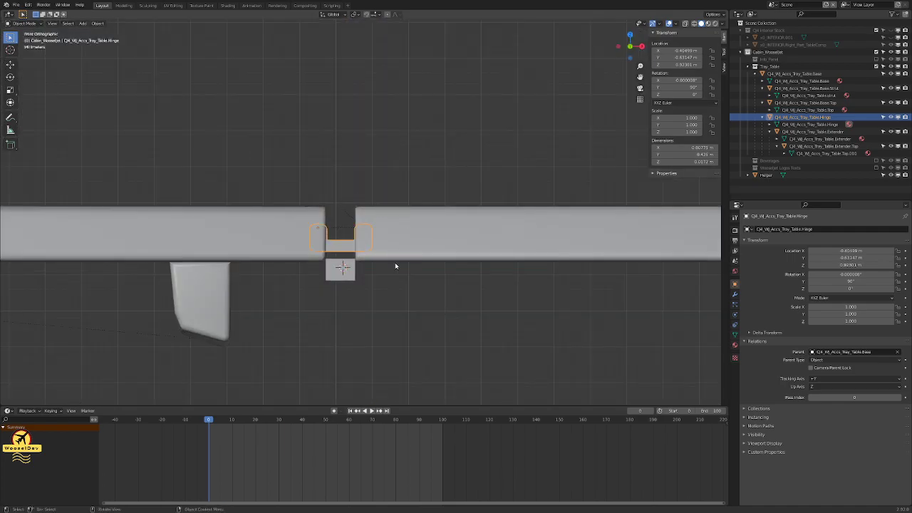
scroll(342, 268, "up", 6)
left_click(421, 283)
left_click(354, 262)
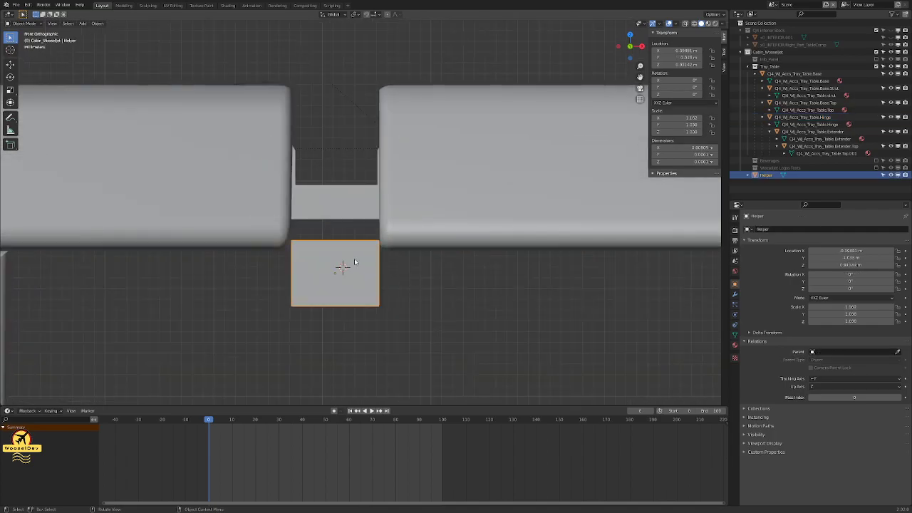
key("ctrl+a")
left_click(354, 266)
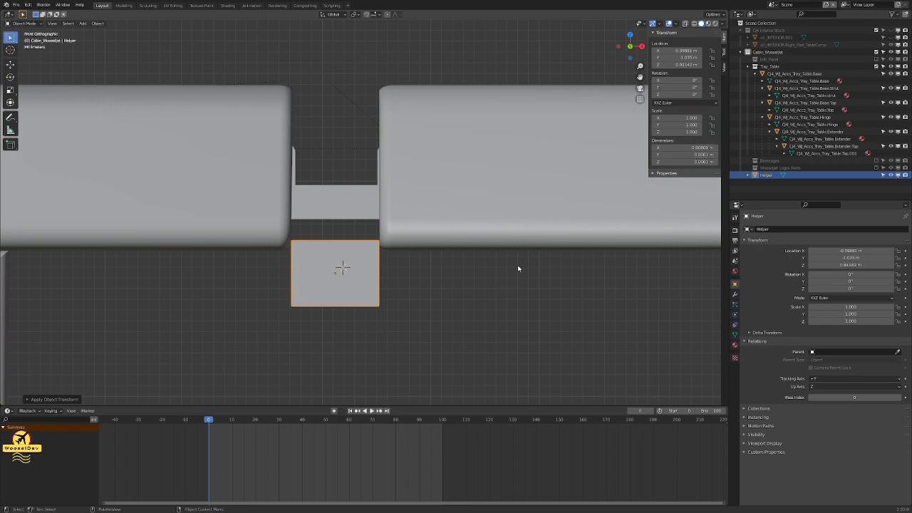
left_click(433, 260)
Step: Open the hinge mesh for editing in front wireframe view with vertex selection and nothing selected
scroll(401, 240, "up", 2)
scroll(401, 241, "down", 2)
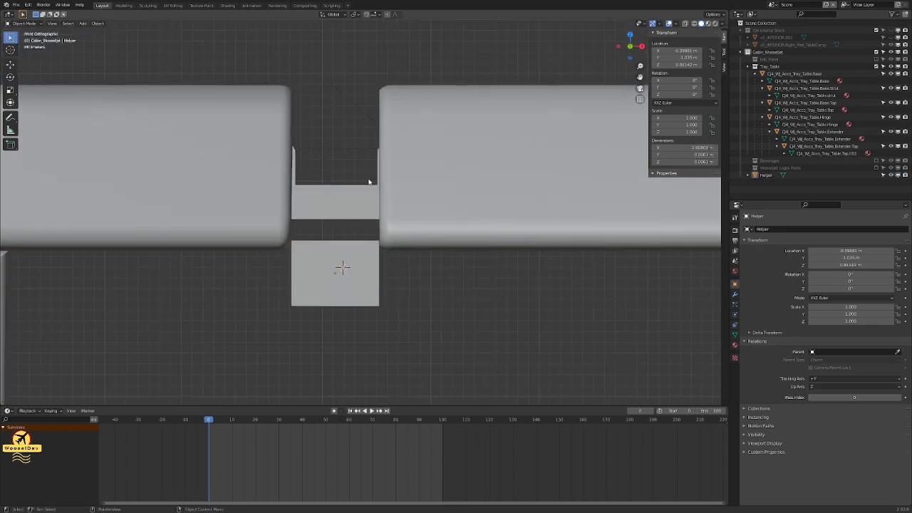
key("z")
left_click(319, 181)
scroll(322, 180, "up", 1)
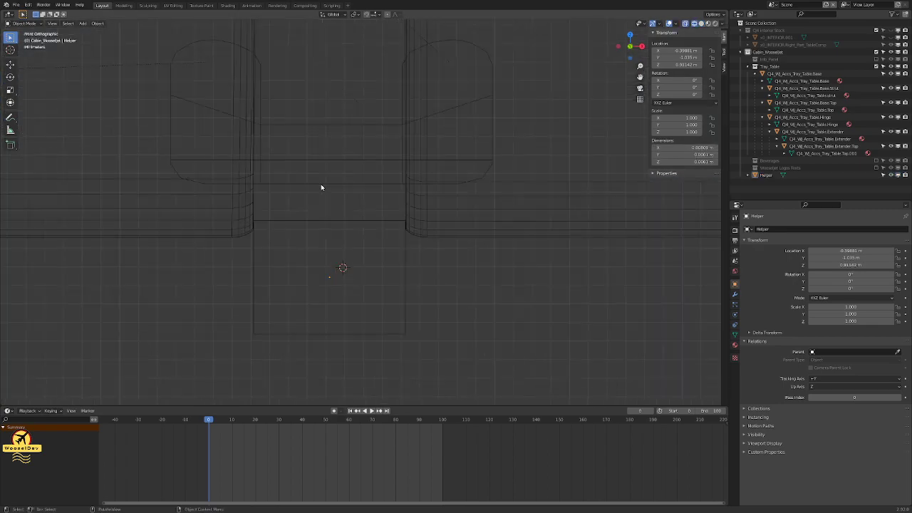
middle_click_drag(322, 181, 319, 253, "shift")
scroll(320, 250, "up", 1)
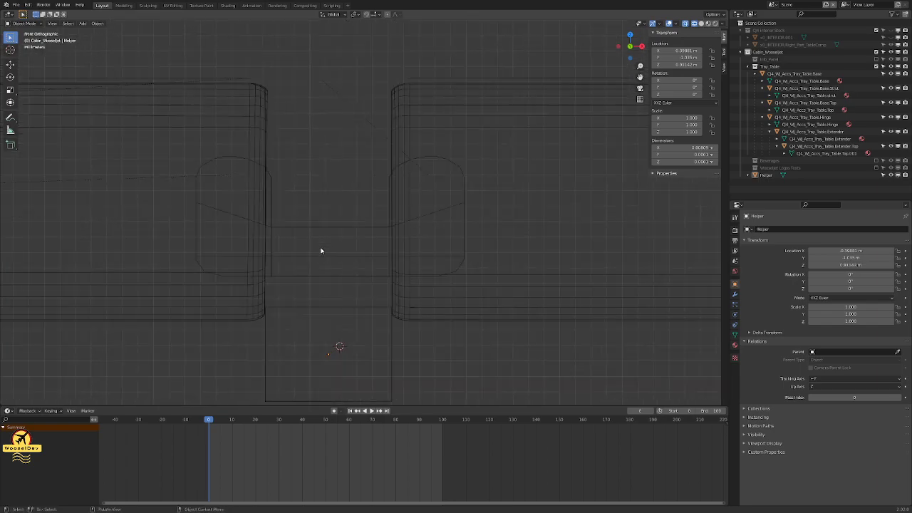
left_click(462, 175)
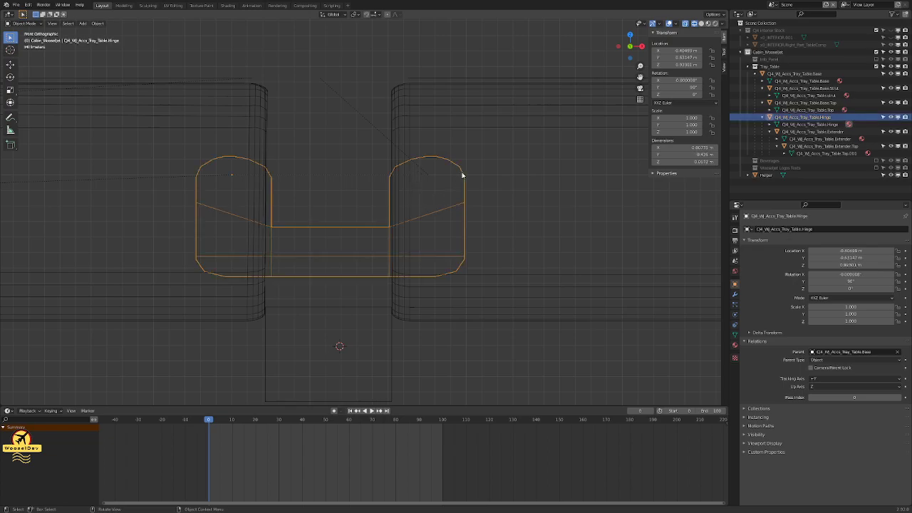
scroll(433, 174, "up", 1)
scroll(428, 174, "down", 1)
scroll(427, 170, "up", 1)
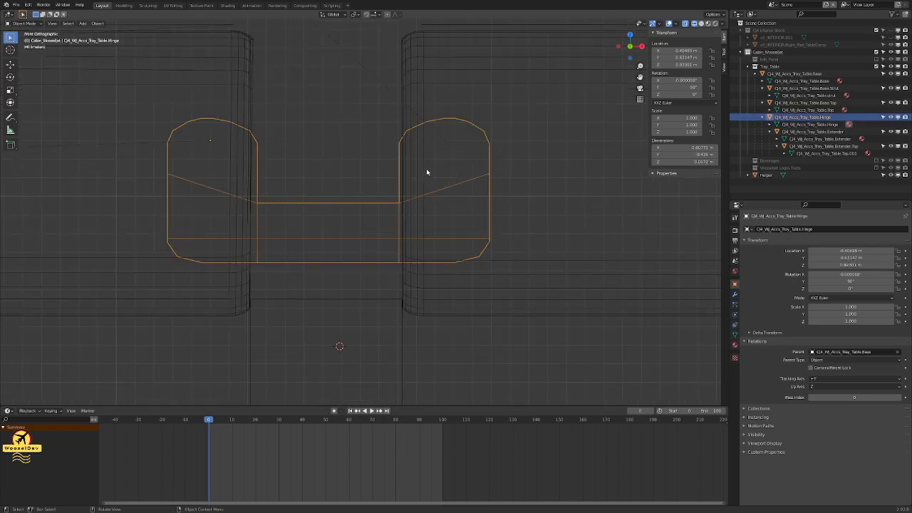
key("Tab")
middle_click_drag(426, 172, 423, 226)
key("KP_1")
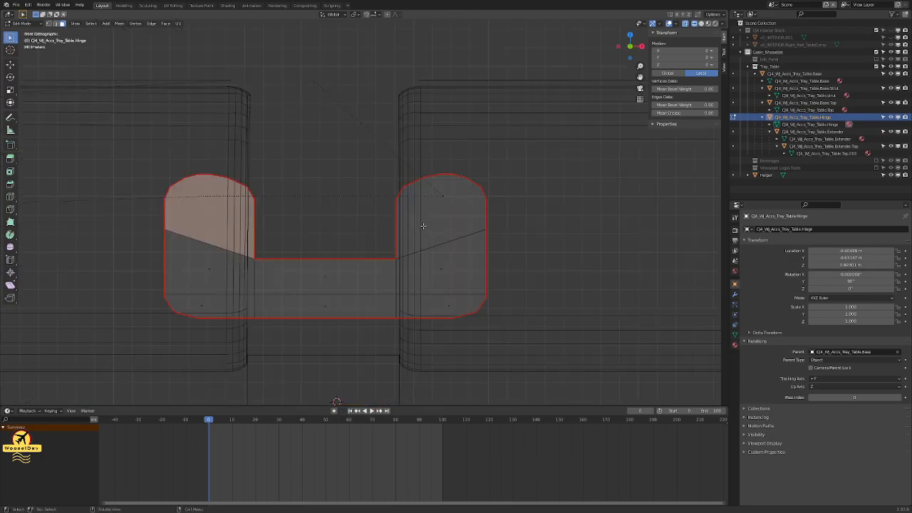
key("1")
left_click(379, 176)
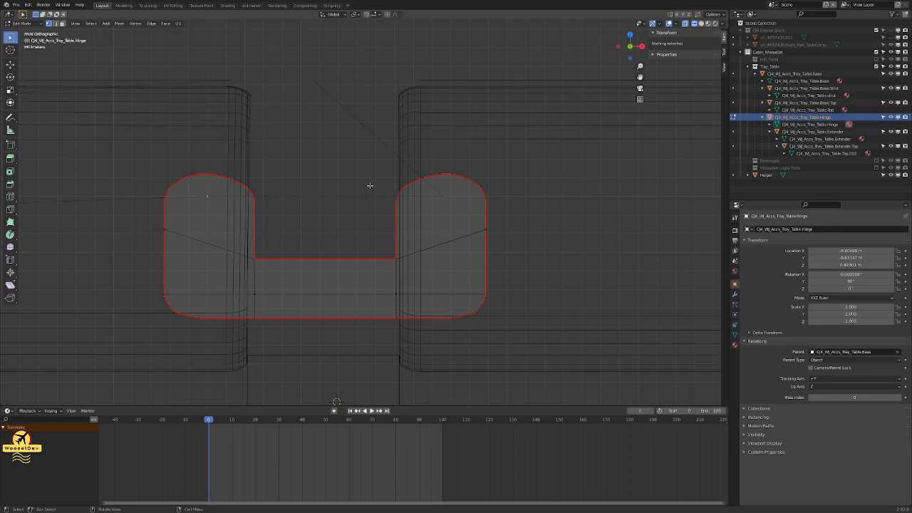
Step: Try to scale the inner vertices of the hinge's extender-side arm along X
left_click_drag(277, 158, 241, 329)
left_click_drag(362, 167, 379, 243)
left_click_drag(404, 342, 405, 339)
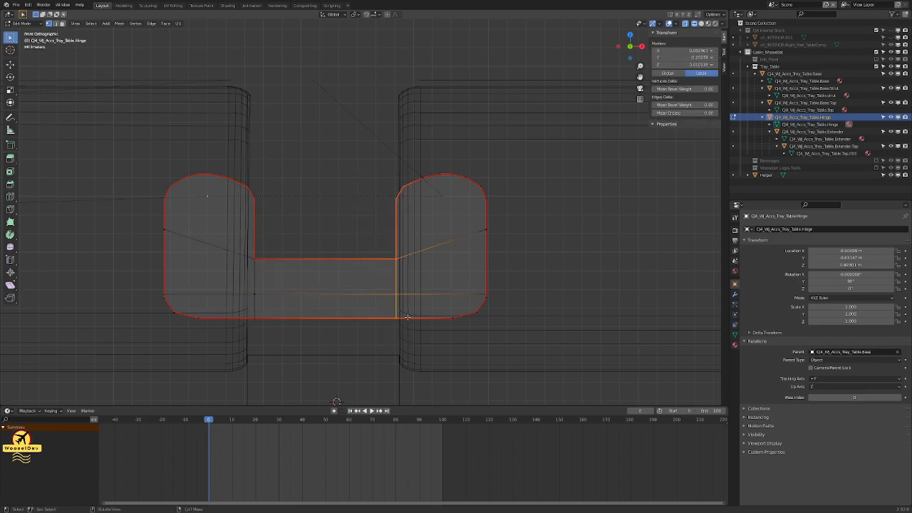
key("s")
key("x")
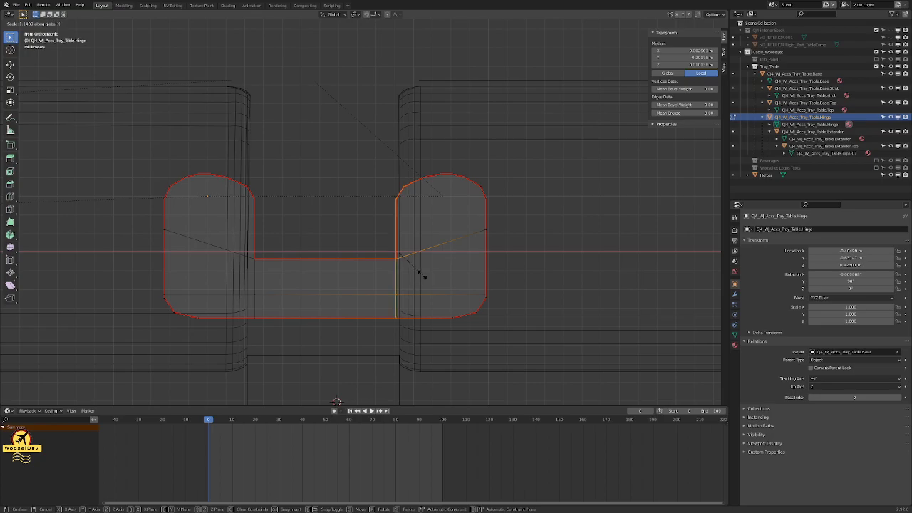
left_click(420, 267)
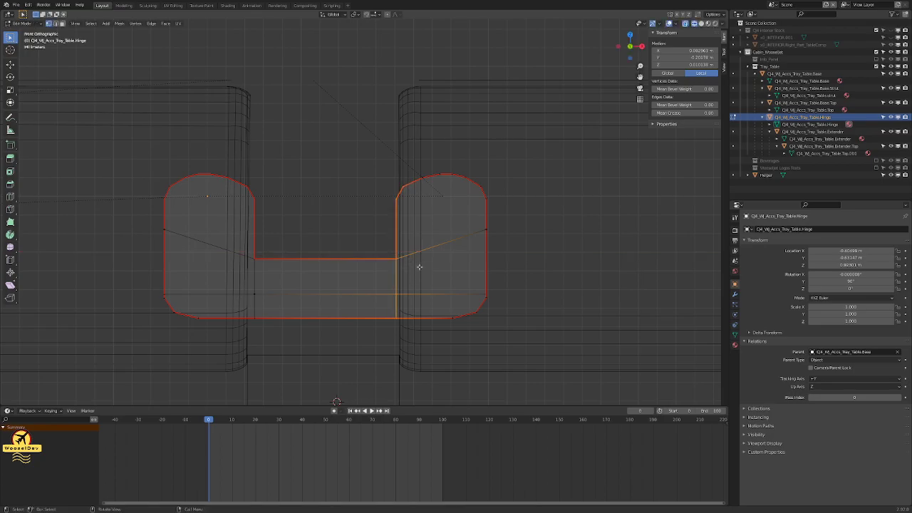
Step: Scale the inner vertices of both hinge arms by about 1.17 along X to widen the hinge's opening, and leave mesh editing
key("alt+a")
left_click_drag(236, 159, 413, 340)
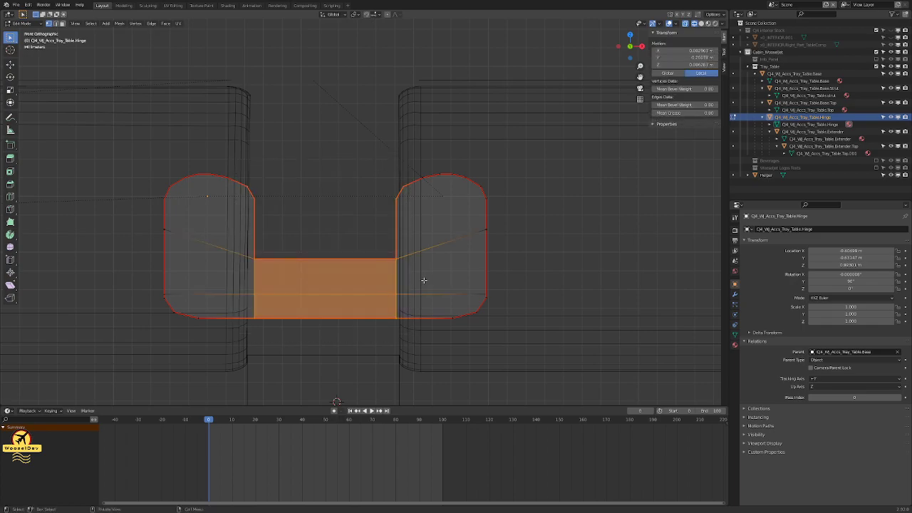
key("s")
key("x")
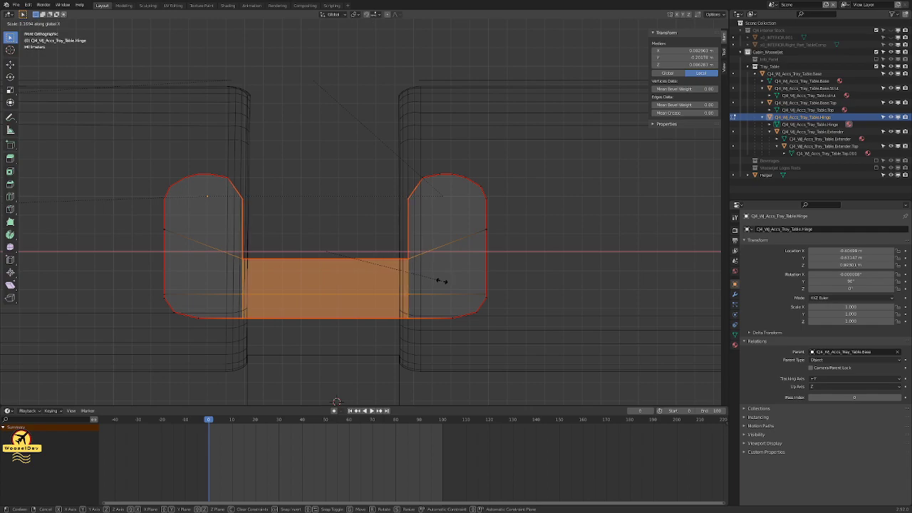
left_click(442, 280)
left_click(562, 244)
key("Tab")
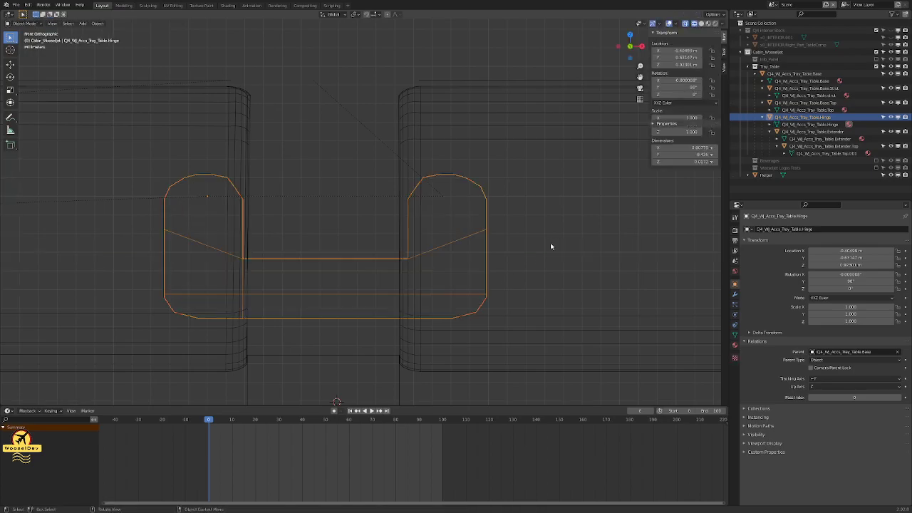
Step: Apply the hinge's scale and deselect it
right_click(467, 266)
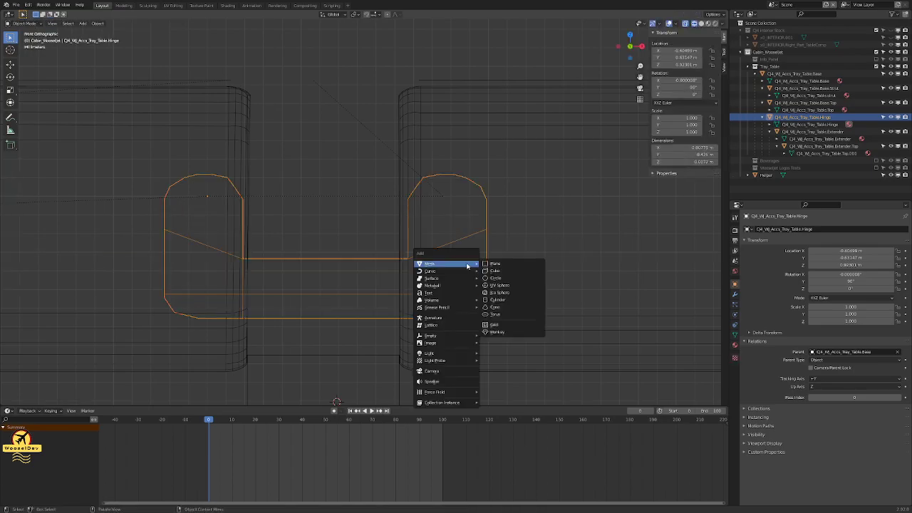
key("Escape")
key("ctrl+a")
left_click(467, 266)
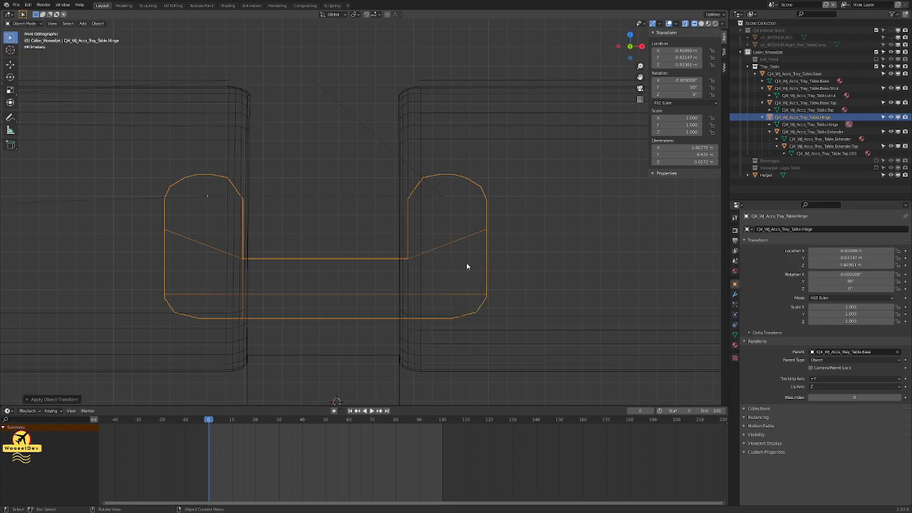
left_click(315, 175)
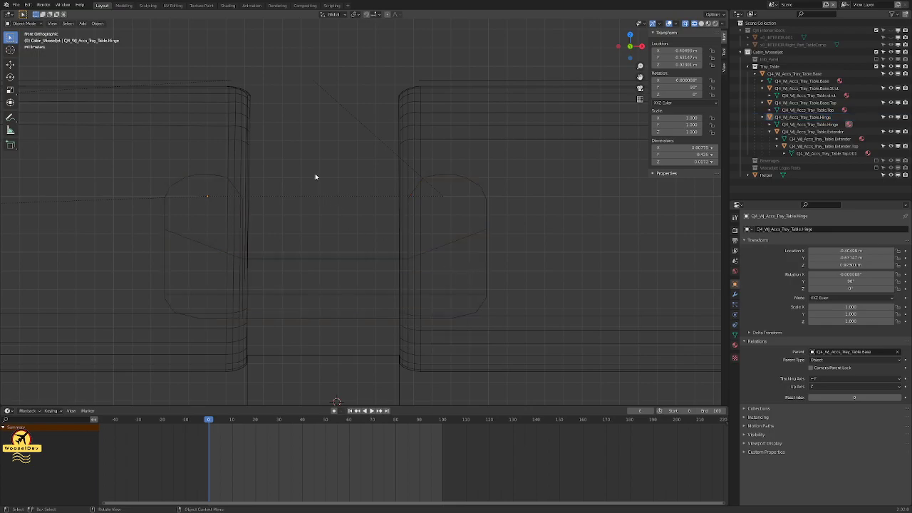
Step: Set the hinge mesh to face selection, return to object mode, and save the file
left_click(221, 184)
key("Tab")
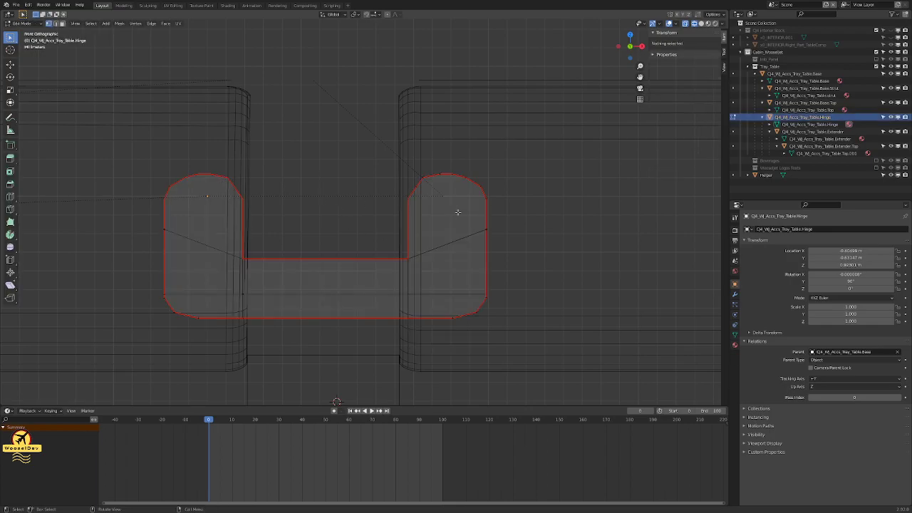
key("3")
key("Tab")
left_click(450, 213)
key("ctrl+s")
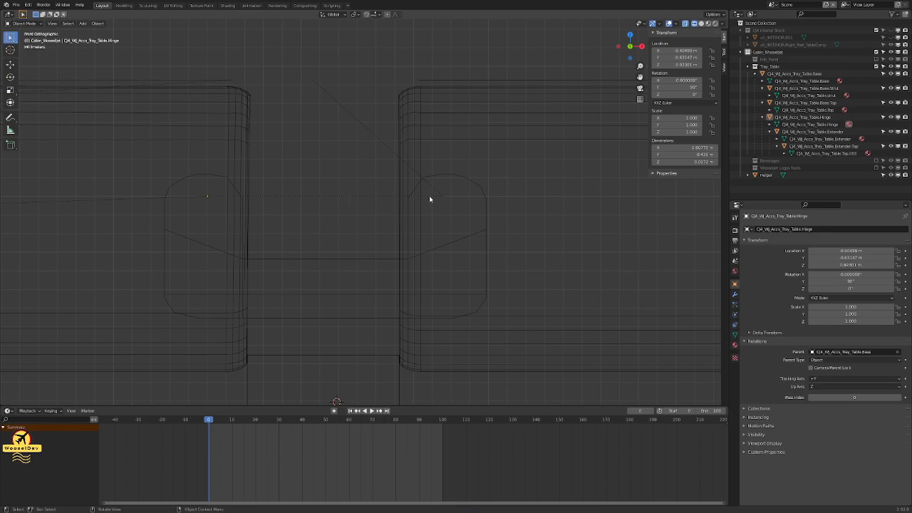
key("Tab")
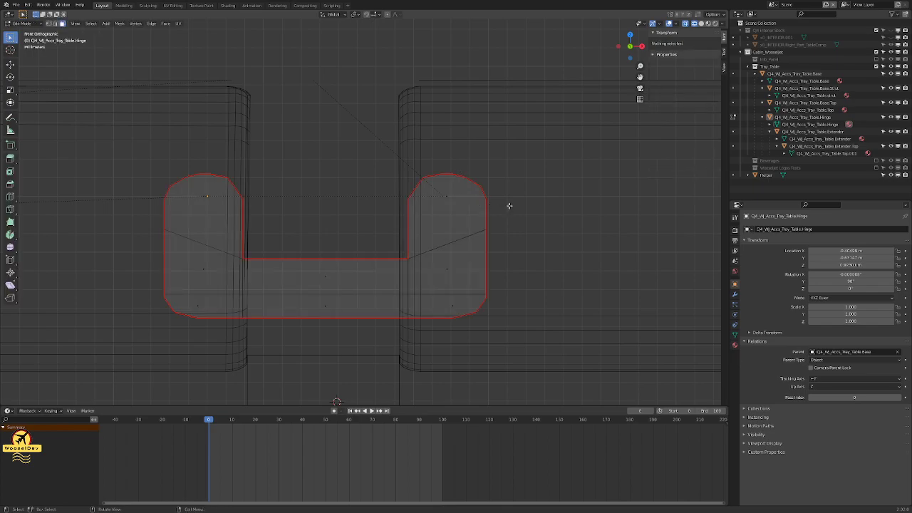
key("Tab")
Step: Move the hinge by -0.0075 m along X to close the base-extender gap, and view the tray table in solid shading
left_click(182, 179)
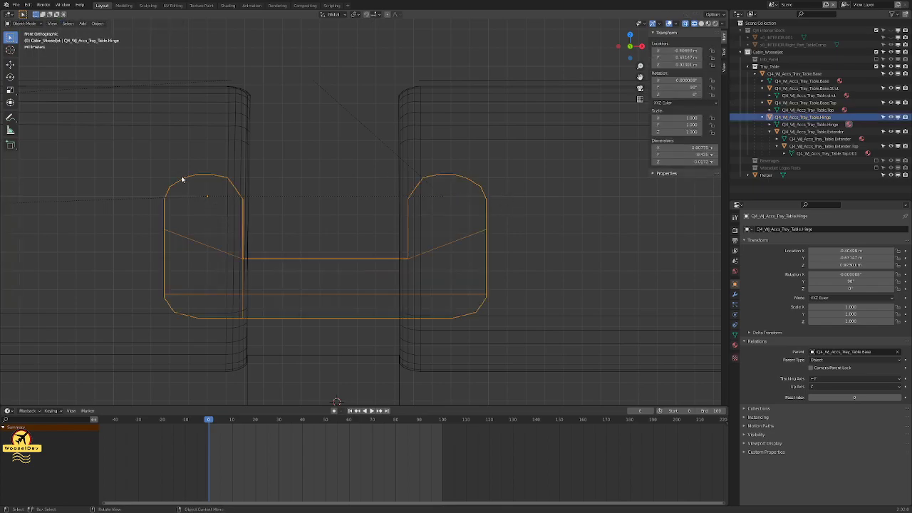
scroll(181, 178, "down", 1)
scroll(183, 184, "up", 1)
type("gx-0.007")
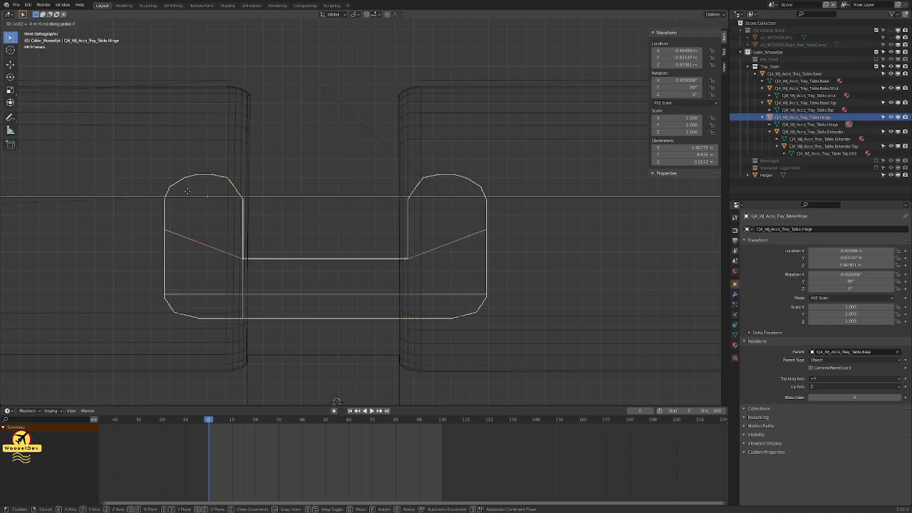
type("5")
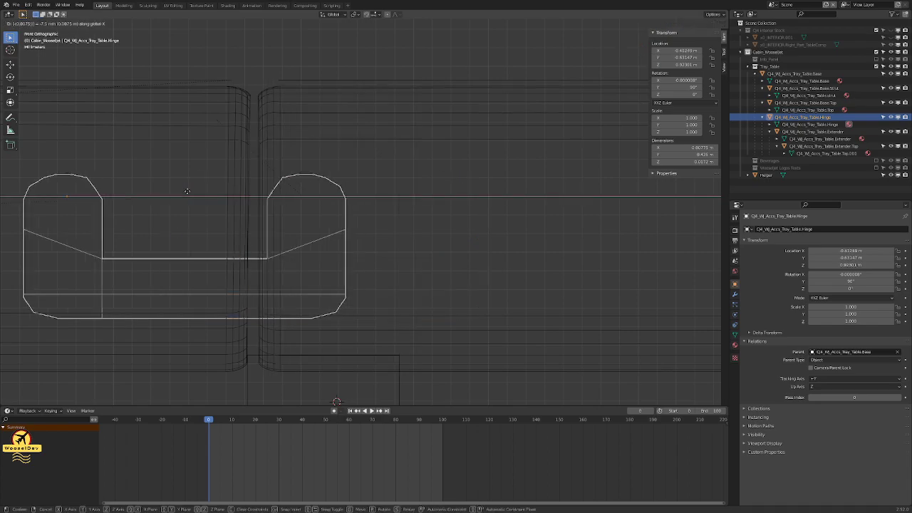
key("Return")
key("z")
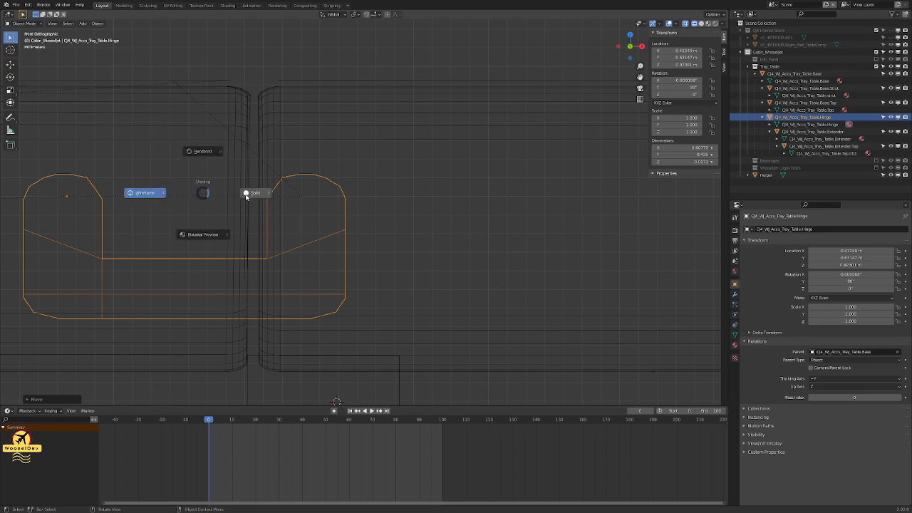
left_click(257, 193)
mouse_move(264, 193)
middle_mouse_down()
mouse_move(347, 214)
mouse_move(345, 246)
mouse_move(318, 126)
mouse_move(317, 178)
mouse_move(318, 126)
mouse_move(313, 133)
middle_mouse_up()
scroll(344, 246, "down", 5)
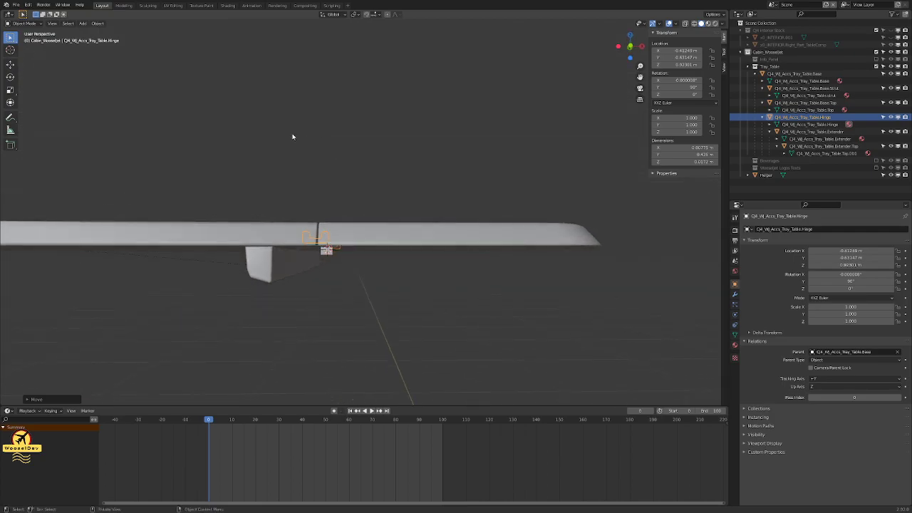
Step: Inspect the base-extender joint and the extender's outer end in front view
key("KP_1")
scroll(334, 163, "up", 3)
scroll(335, 164, "down", 3)
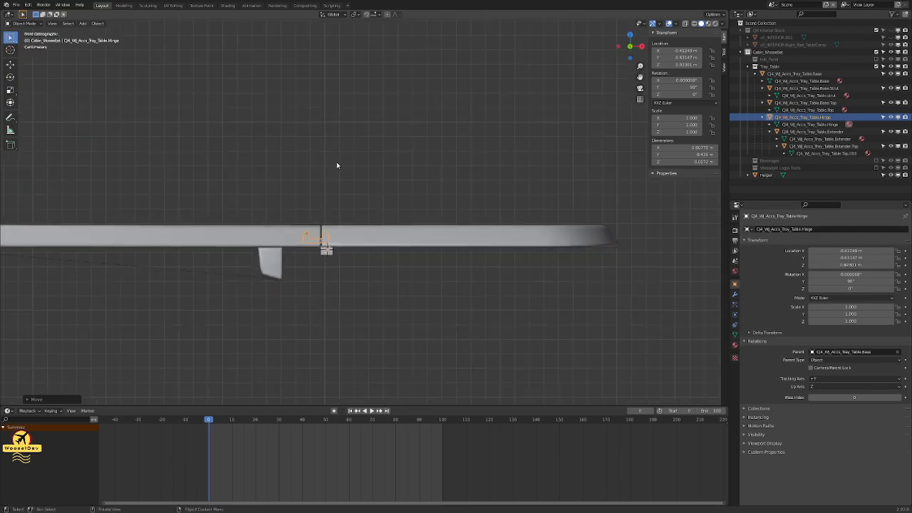
scroll(583, 215, "up", 5)
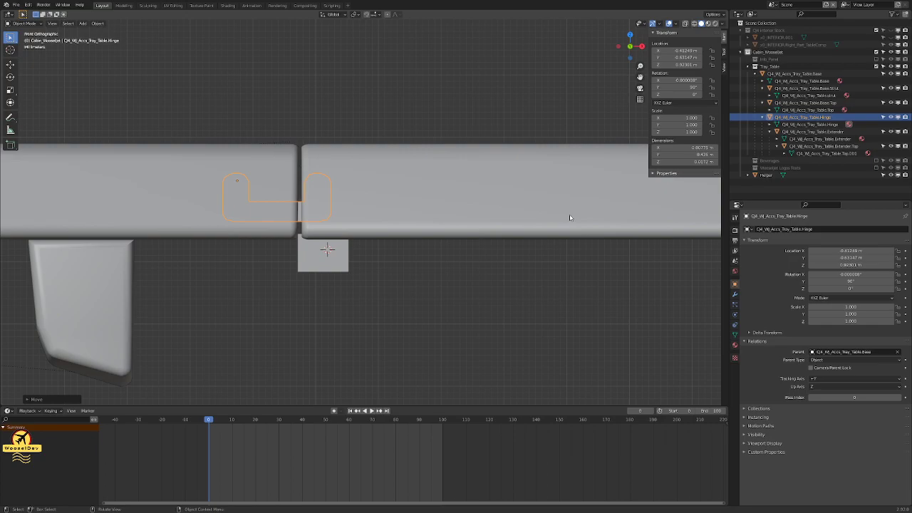
middle_click_drag(570, 217, 240, 230, "shift")
middle_click_drag(591, 226, 444, 211, "shift")
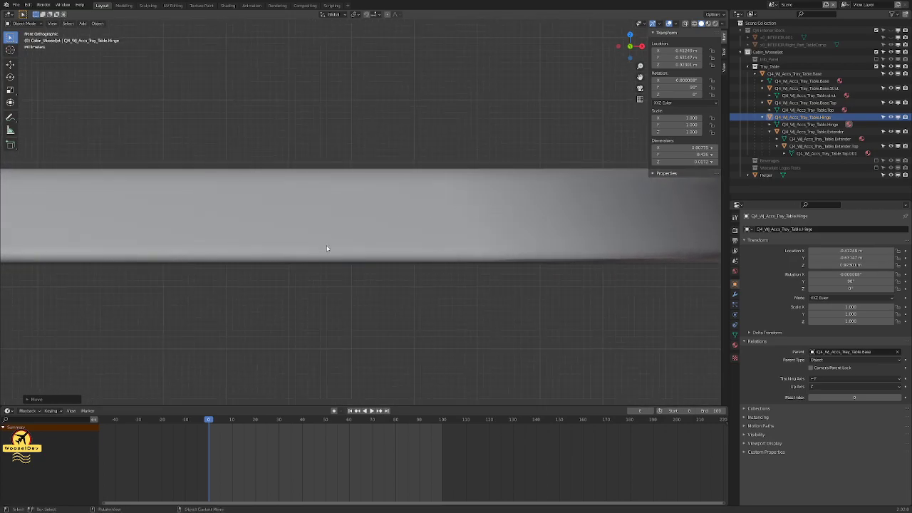
scroll(328, 249, "right", 5, "ctrl")
scroll(236, 232, "left", 6, "ctrl")
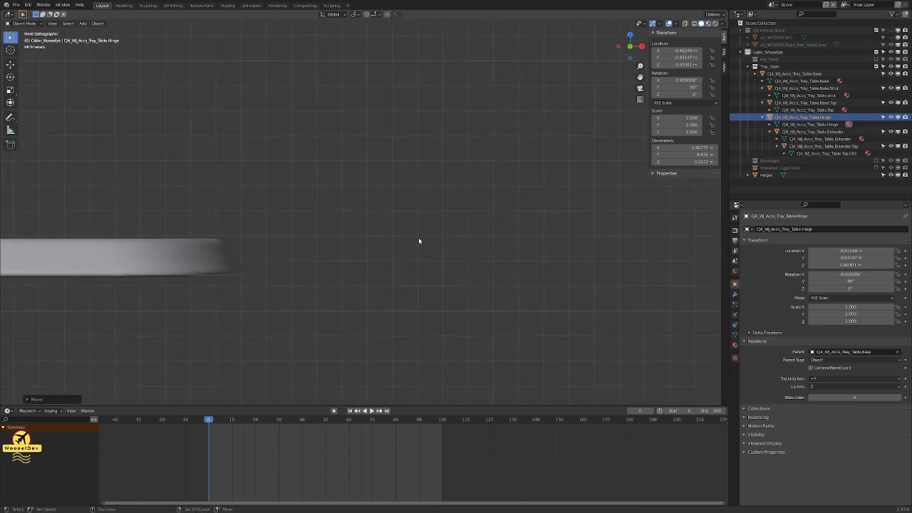
scroll(309, 221, "left", 4, "ctrl")
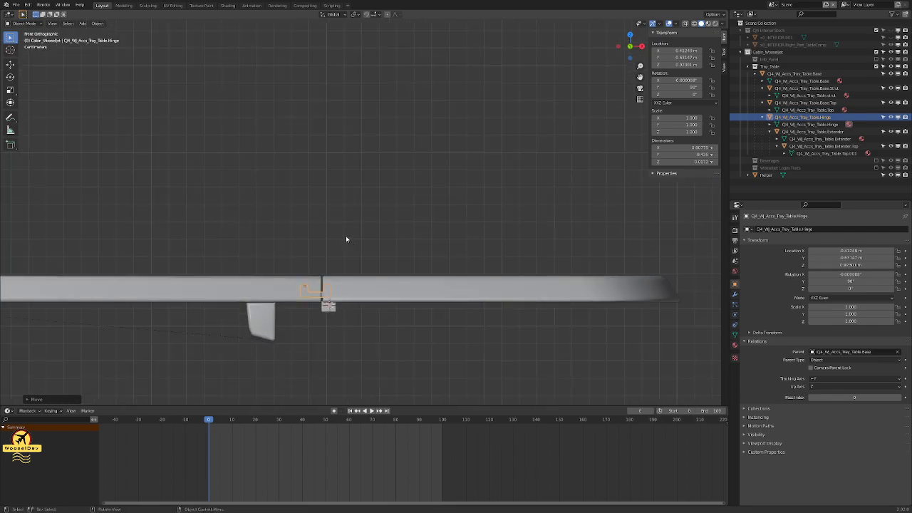
middle_click_drag(346, 240, 348, 247)
key("KP_1")
Step: Switch the viewport to wireframe shading, frame the hinge joint in front view, and save the file
key("z")
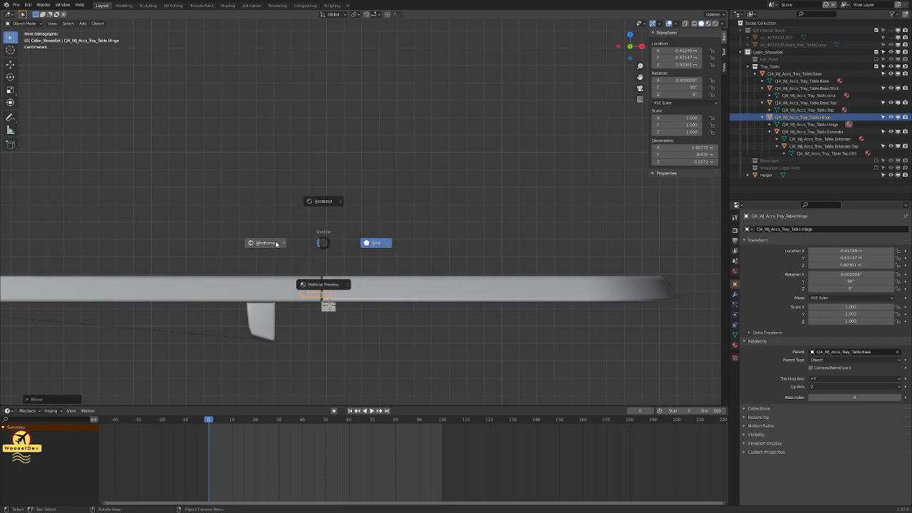
left_click(278, 243)
scroll(280, 242, "up", 3)
scroll(342, 332, "up", 2)
key("ctrl+s")
scroll(343, 332, "up", 2)
scroll(343, 332, "up", 2)
scroll(342, 332, "down", 3)
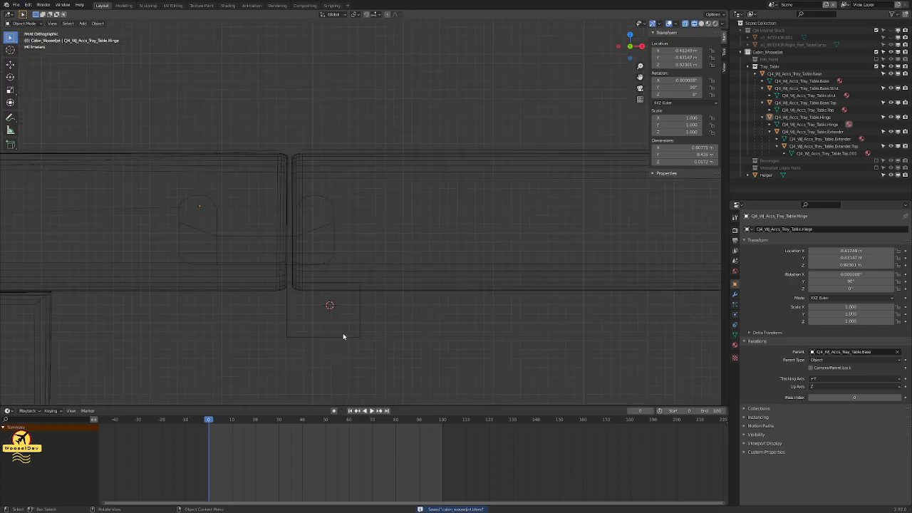
scroll(342, 335, "down", 4)
middle_click_drag(345, 332, 408, 282, "shift")
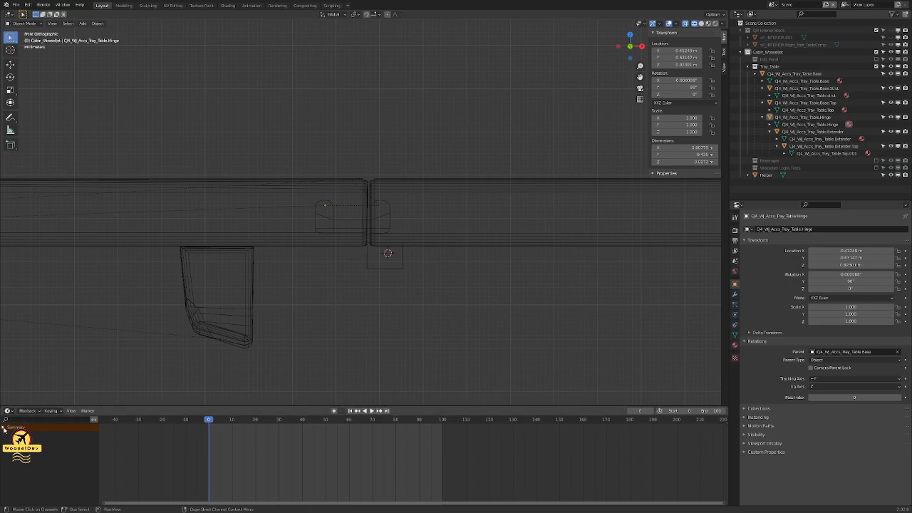
key("ctrl+s")
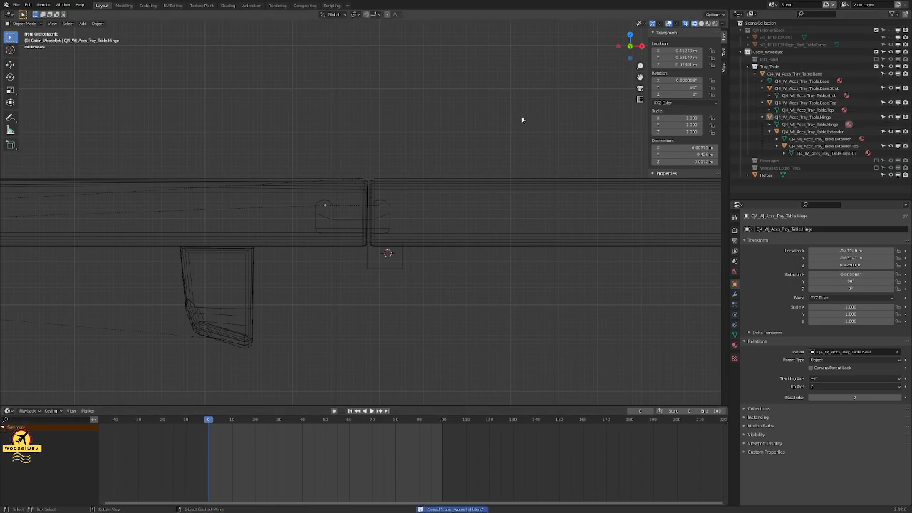
right_click(764, 66)
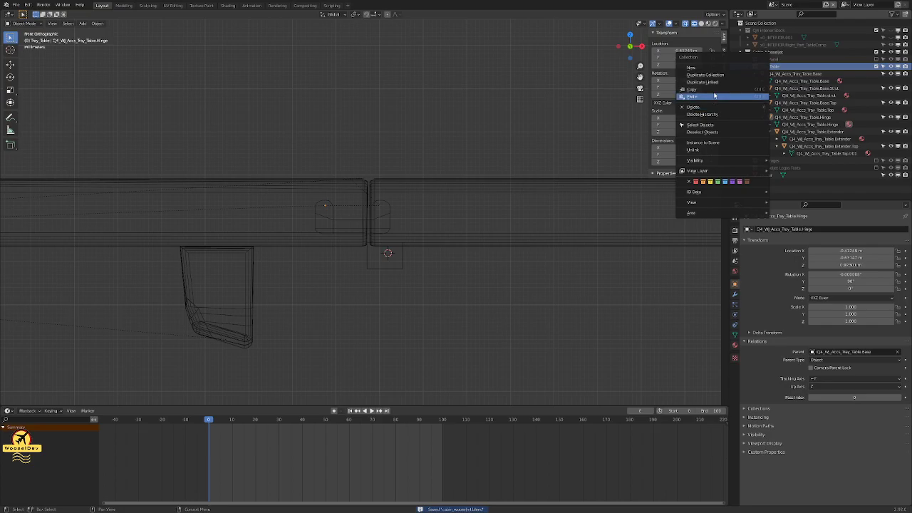
left_click(699, 124)
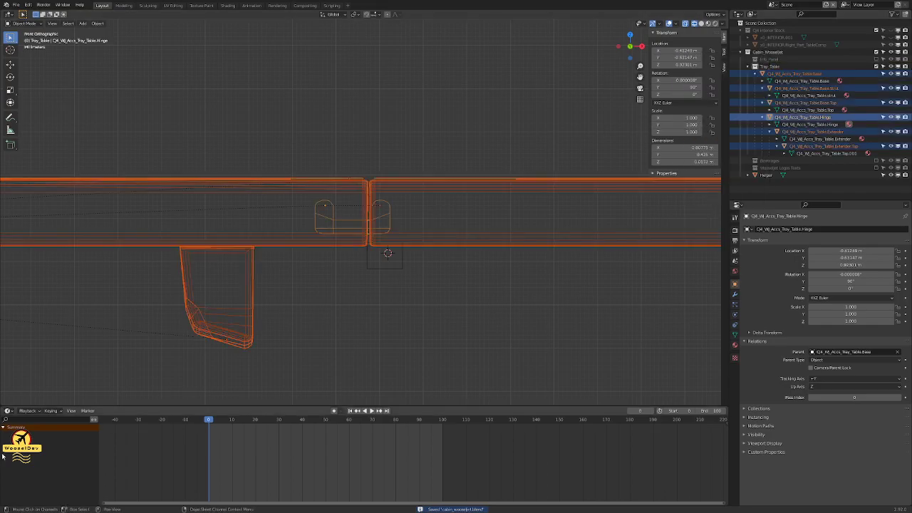
left_click(457, 108)
left_click(792, 74)
left_click(470, 130)
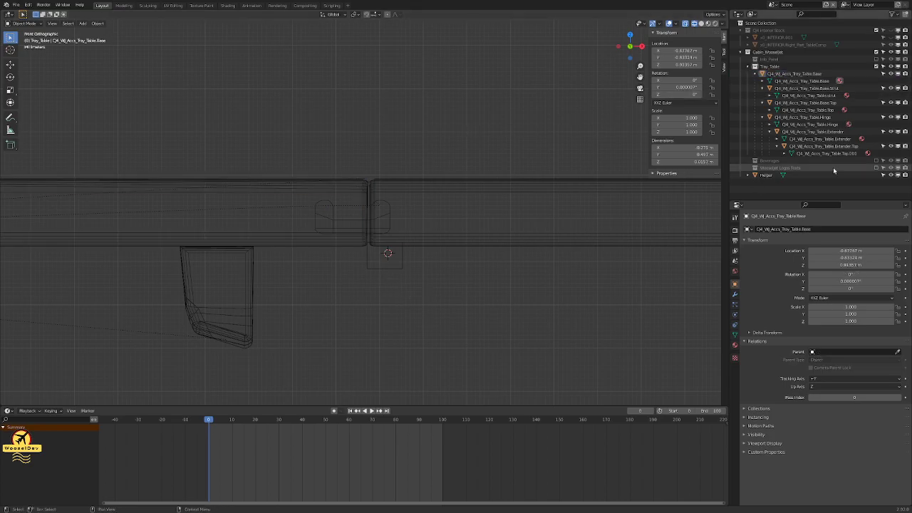
Step: Hide the Helper object in the viewport and save the file
left_click(893, 176)
key("ctrl+s")
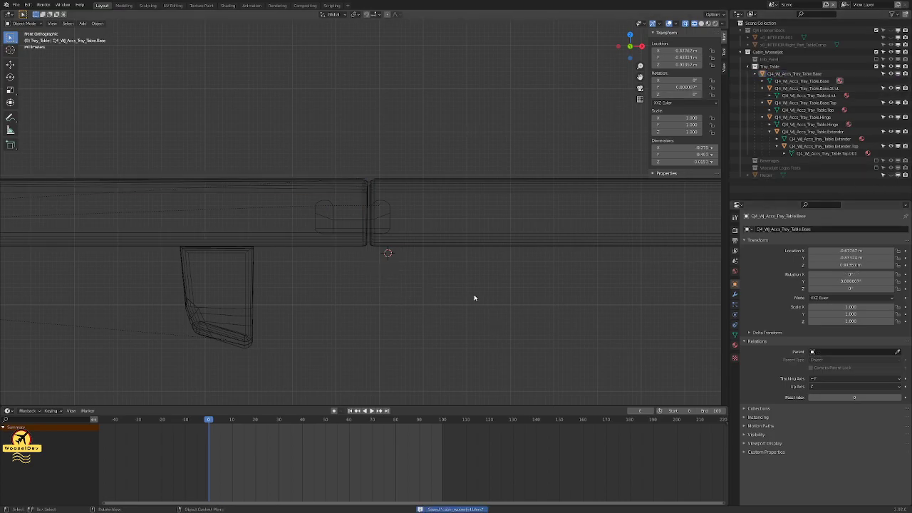
Step: Select the hinge and snap the 3D cursor to its origin
left_click(326, 211)
key("shift+s")
left_click(354, 156)
scroll(487, 298, "up", 3)
scroll(491, 287, "down", 1)
middle_click_drag(490, 286, 372, 273, "shift")
scroll(375, 293, "down", 8)
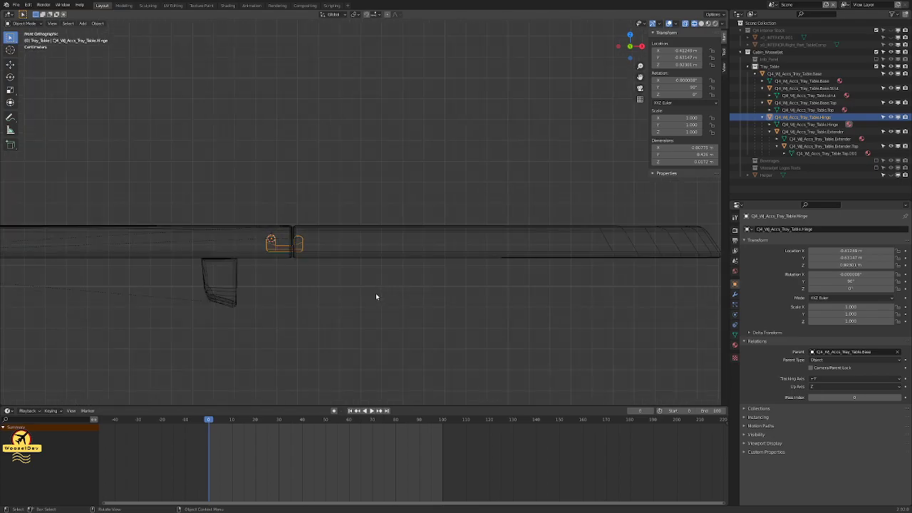
middle_click_drag(283, 230, 426, 250, "shift")
scroll(423, 253, "down", 2)
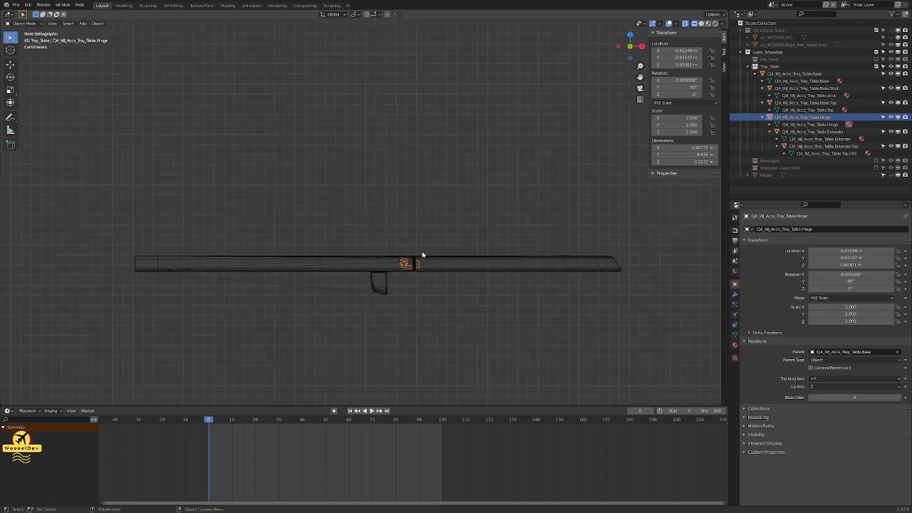
Step: Insert Location & Rotation keyframes at frame 0 for all objects of the Tray_Table collection, and deselect them
right_click(767, 69)
left_click(739, 77)
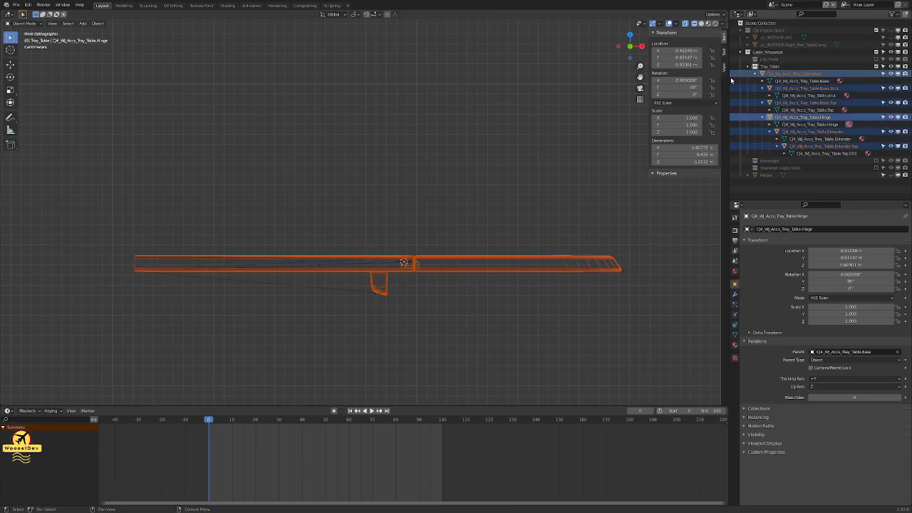
key("i")
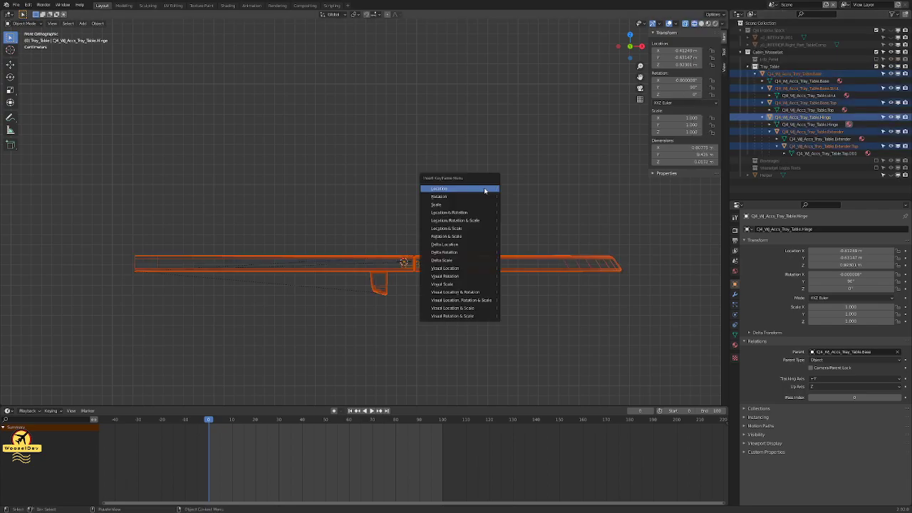
left_click(448, 213)
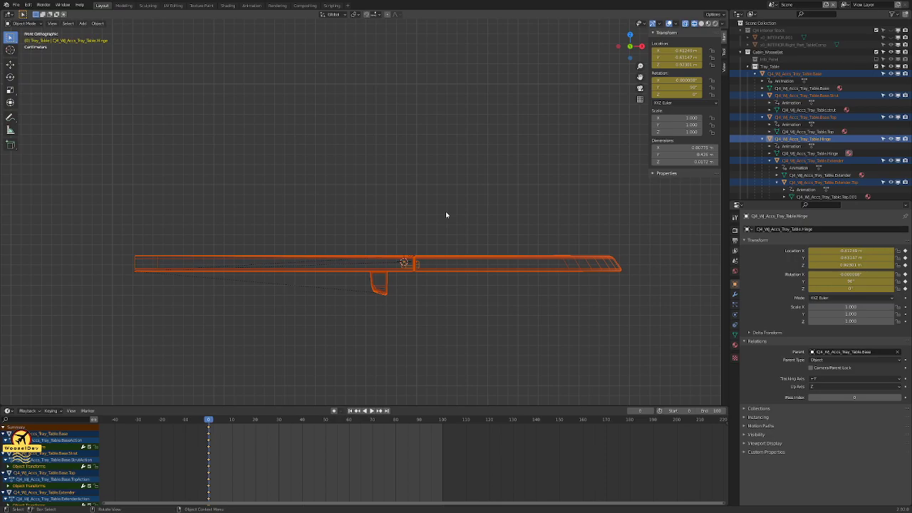
key("alt+a")
Step: Select the hinge, advance to frame 20, and move it 0.0075 m along X
scroll(417, 273, "up", 4)
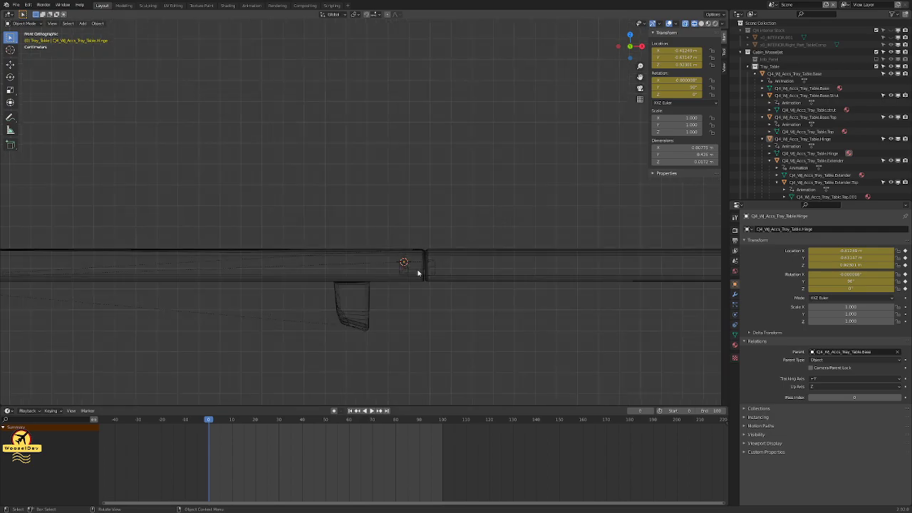
left_click(417, 270)
key("Right")
key("Right")
key("Right")
key("Right")
key("Right")
key("Right")
key("Right")
key("Right")
key("Right")
key("Right")
key("Right")
key("Right")
key("Right")
key("Right")
key("Right")
key("Right")
key("Right")
key("Right")
key("Right")
key("Right")
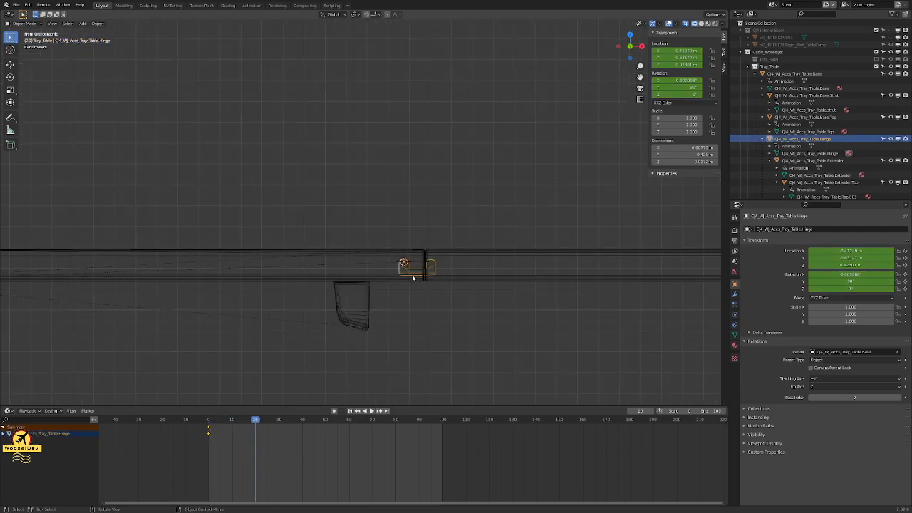
middle_click_drag(562, 217, 433, 220, "shift")
scroll(433, 220, "up", 2)
scroll(433, 219, "up", 4)
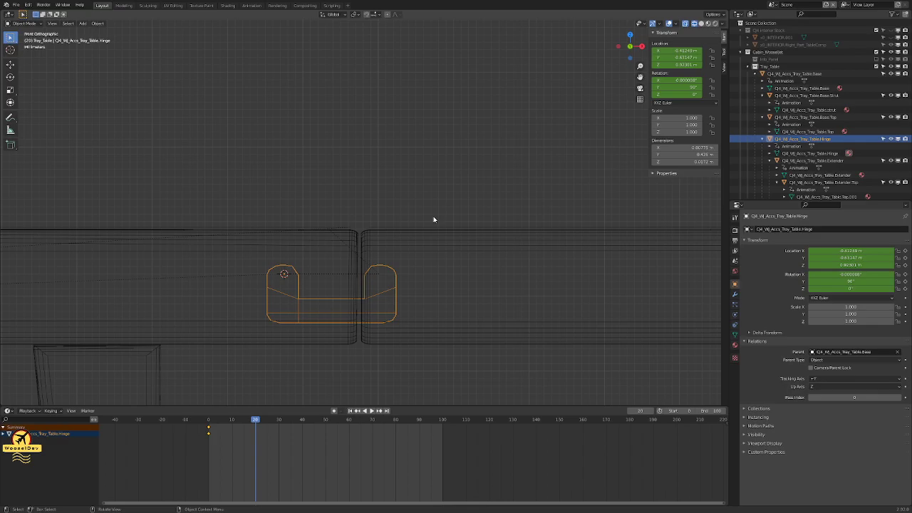
key("g")
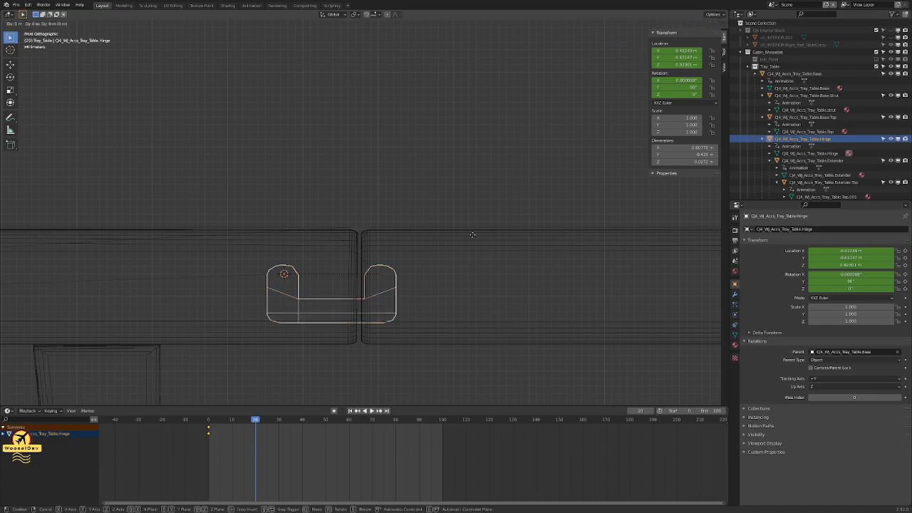
key("x")
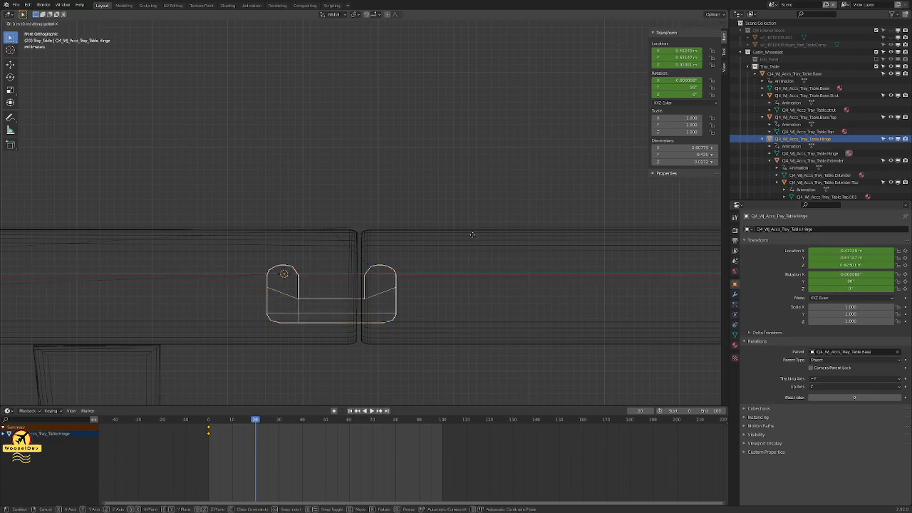
type("0.0075")
key("Return")
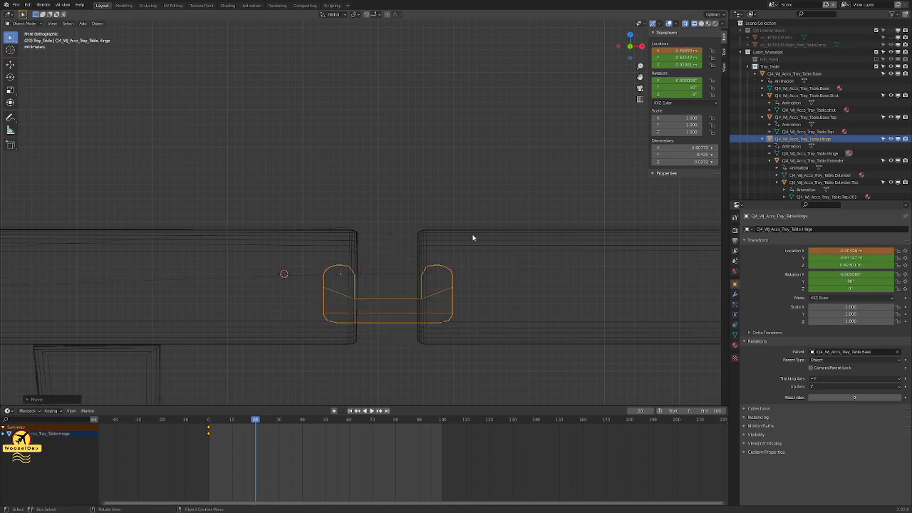
Step: Rotate the hinge by -90° at frame 20 and insert a Location & Rotation keyframe for it
scroll(472, 237, "down", 4)
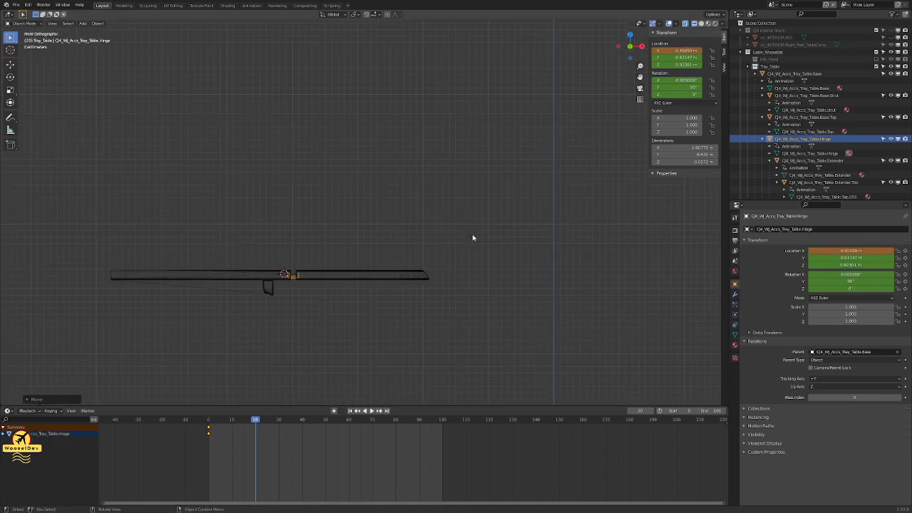
scroll(360, 266, "up", 6)
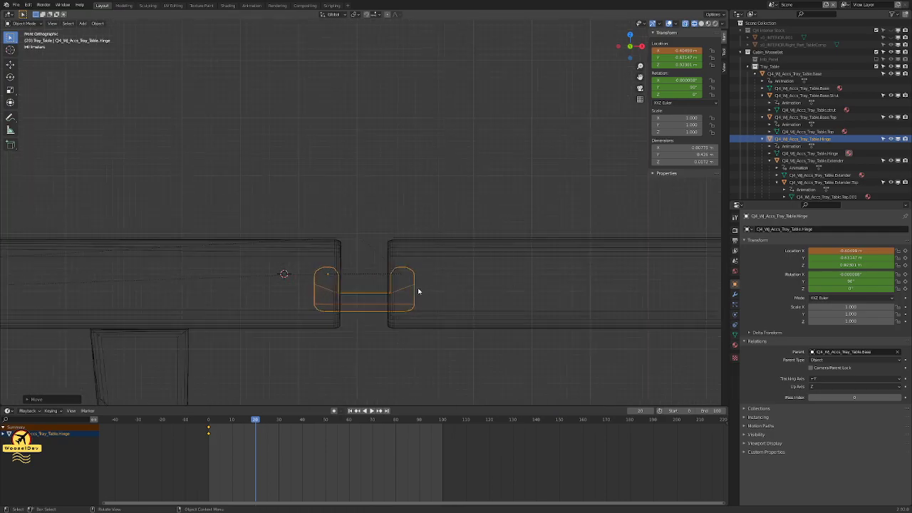
middle_click_drag(433, 287, 337, 238, "shift")
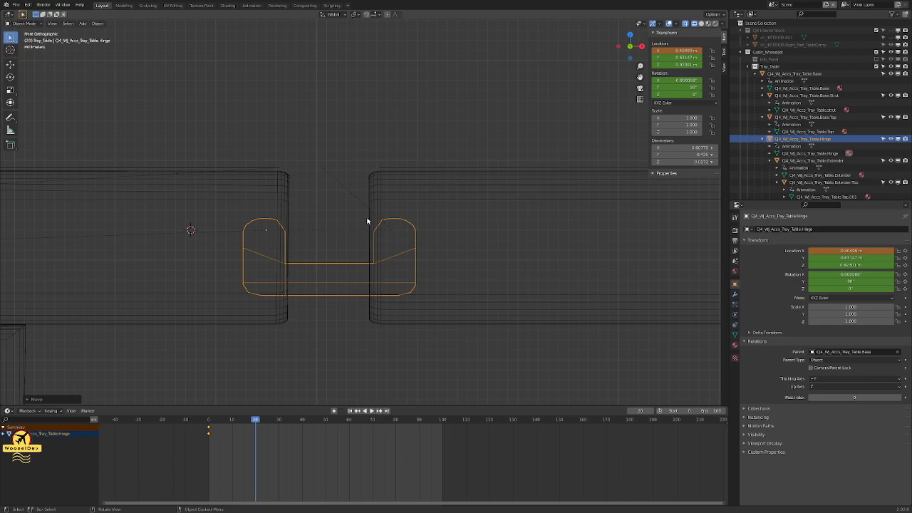
key("r")
key("5")
key("BackSpace")
type("-90")
key("Return")
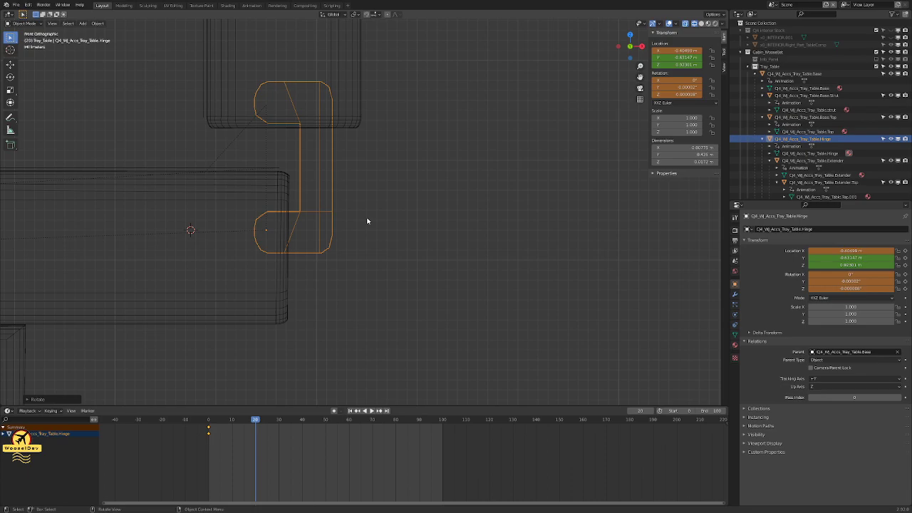
key("i")
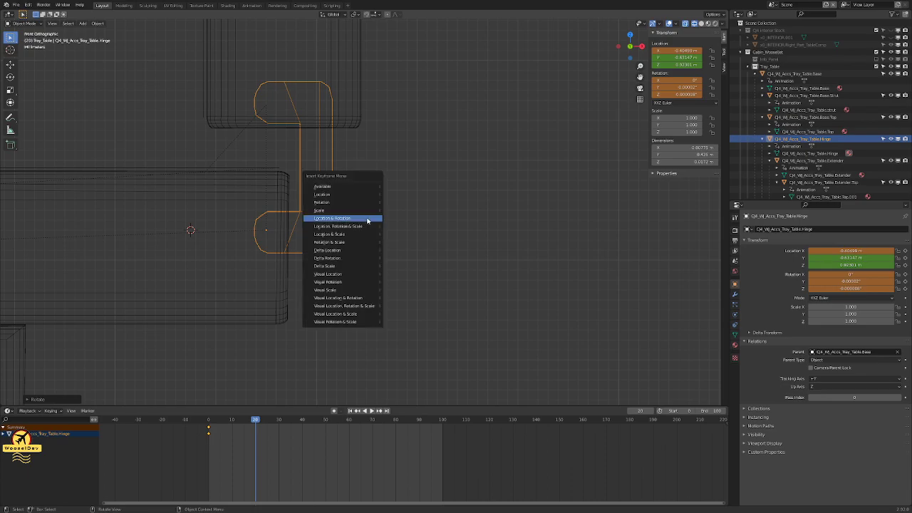
left_click(367, 222)
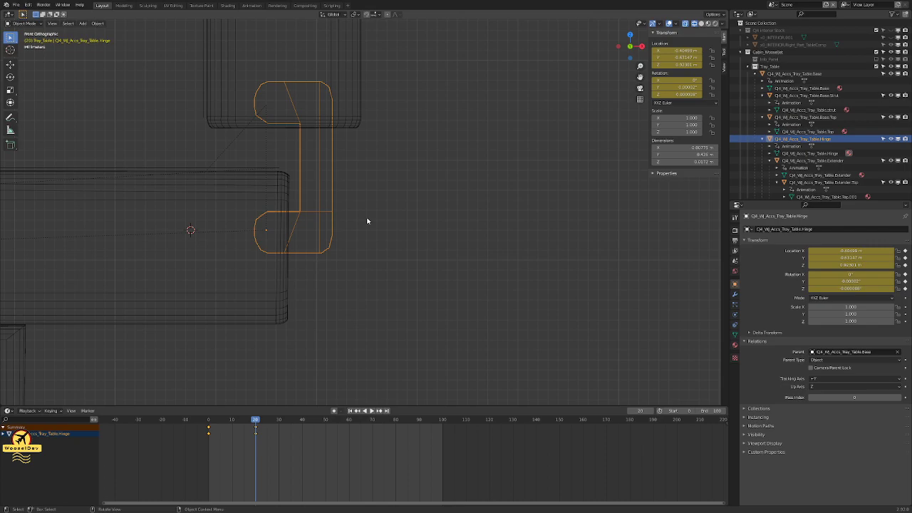
Step: Step the timeline back from frame 20 to frame 0 to review the hinge's movement
key("Left")
key("Left")
key("Left")
key("Left")
key("Left")
key("Left")
key("Left")
key("Left")
key("Left")
key("Left")
key("Left")
key("Left")
key("Left")
key("Left")
key("Left")
key("Left")
key("Left")
key("Left")
key("Left")
key("Left")
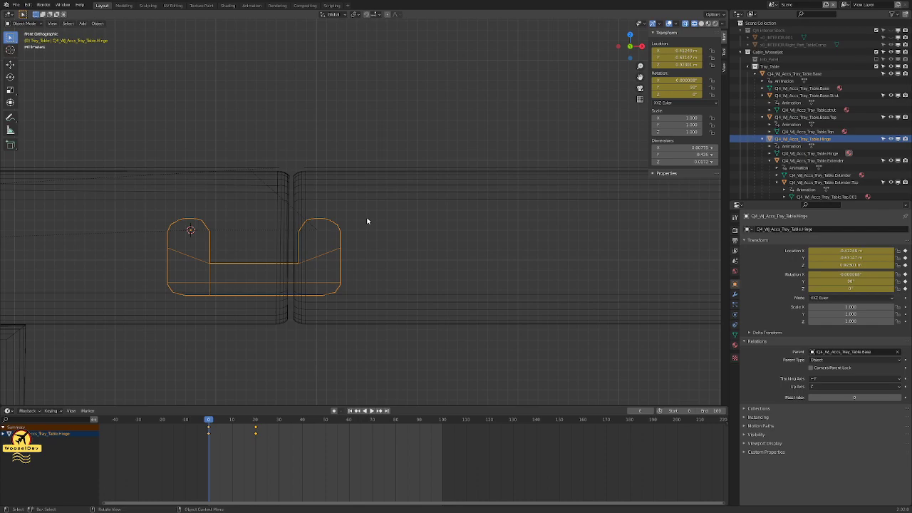
left_click(391, 218)
left_click(400, 203)
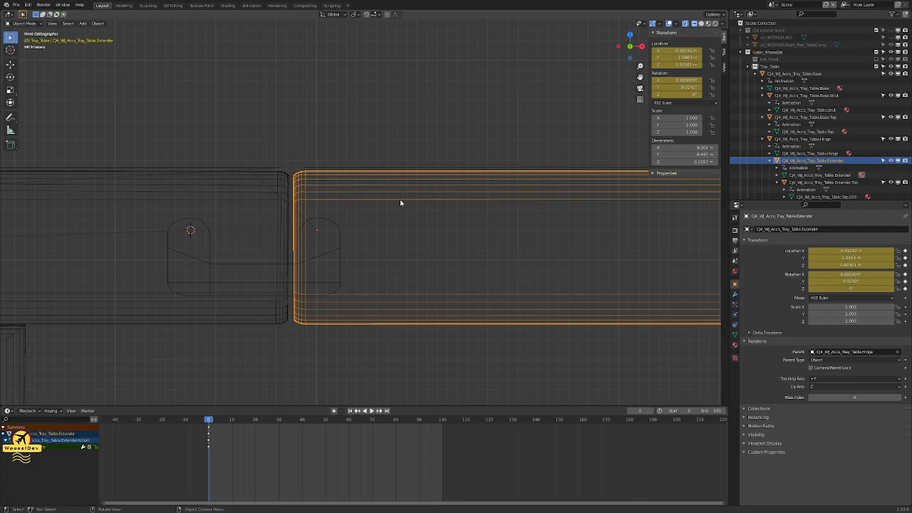
left_click(235, 262)
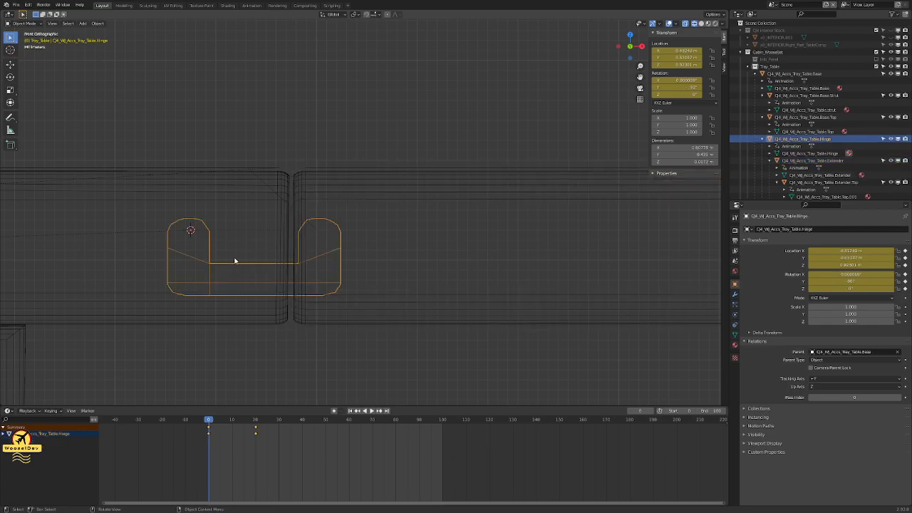
key("ctrl+z")
key("ctrl+z")
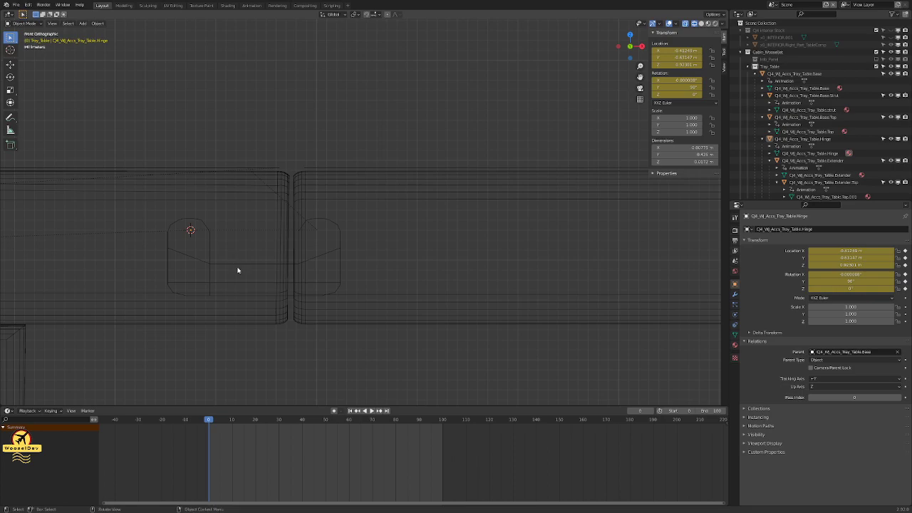
Step: Play the animation up to frame 20 and examine the hinge and extender there, checking their keyframes
key("space")
key("Escape")
left_click(235, 267)
left_click(406, 239)
left_click(394, 200)
key("space")
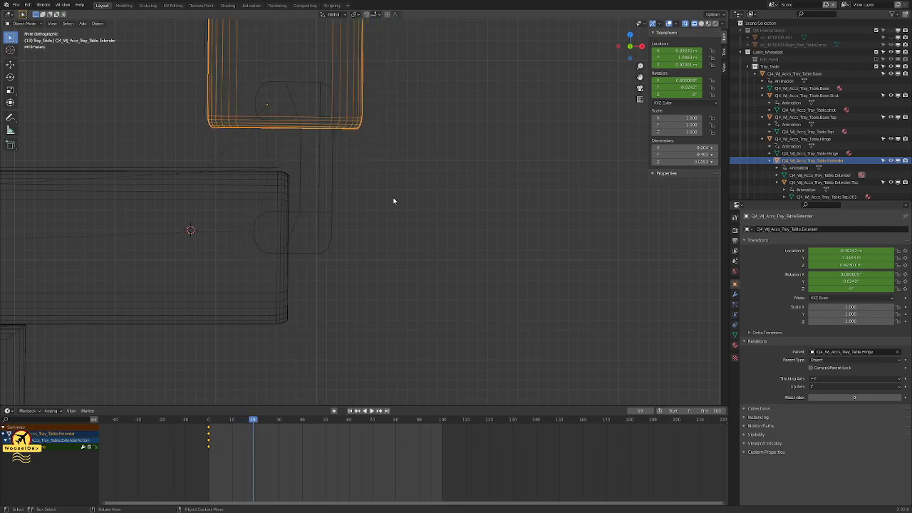
key("KP_3")
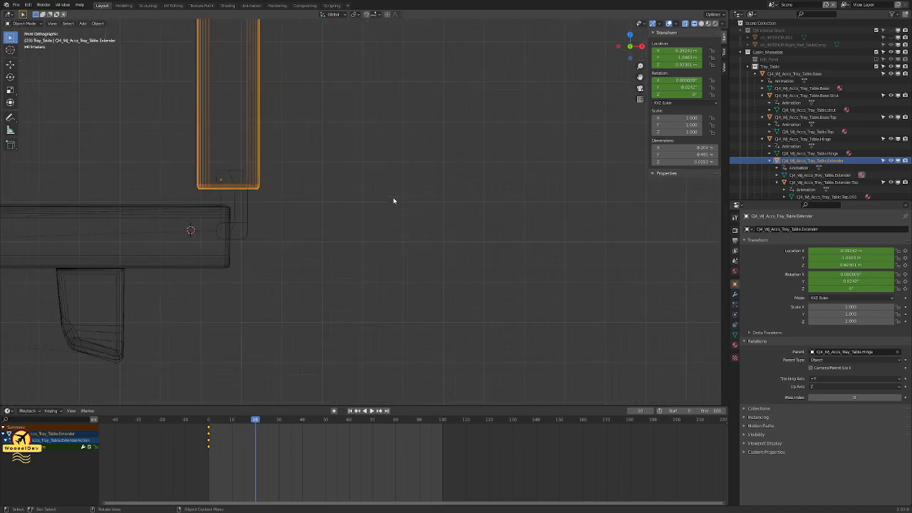
scroll(338, 196, "down", 2)
left_click(273, 188)
middle_click_drag(245, 187, 407, 204, "shift")
left_click(369, 240)
left_click(414, 226)
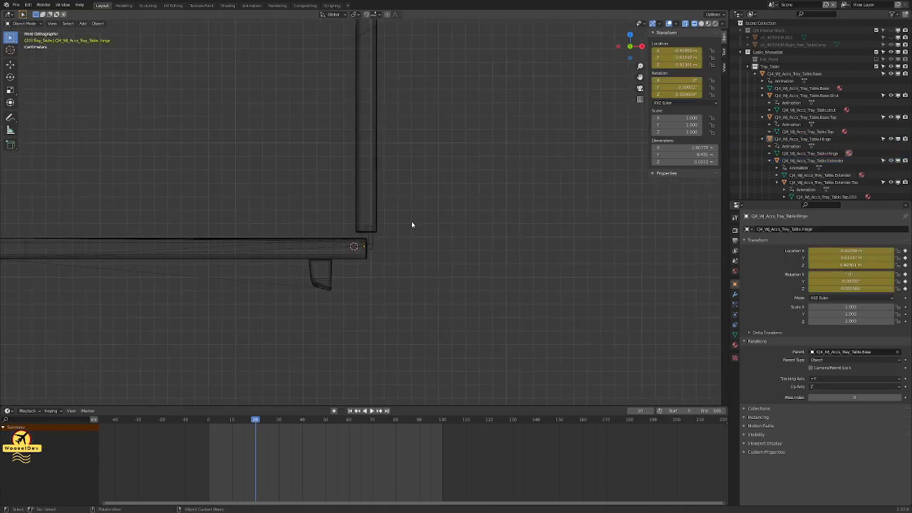
left_click(367, 179)
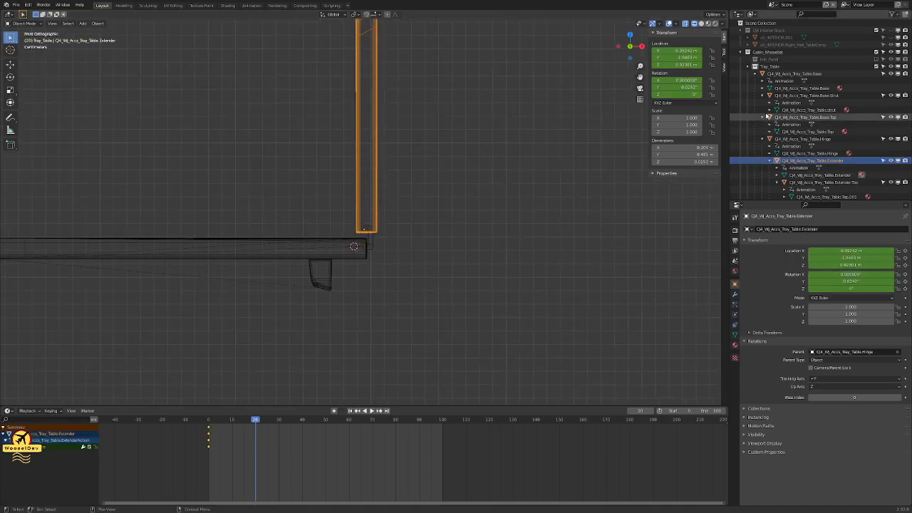
Step: Insert Location & Rotation keyframes at frame 20 for all objects of the Tray_Table collection, and deselect them
left_click(771, 73)
left_click(769, 67)
right_click(769, 67)
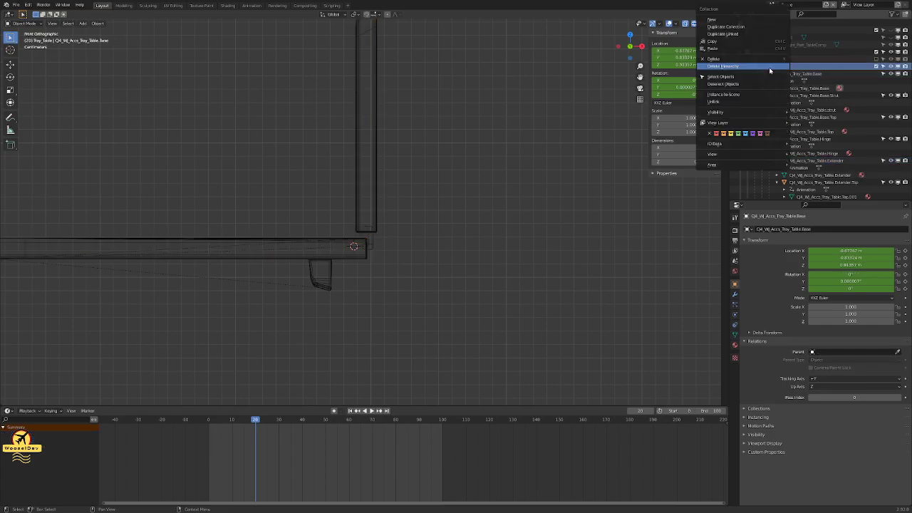
left_click(720, 76)
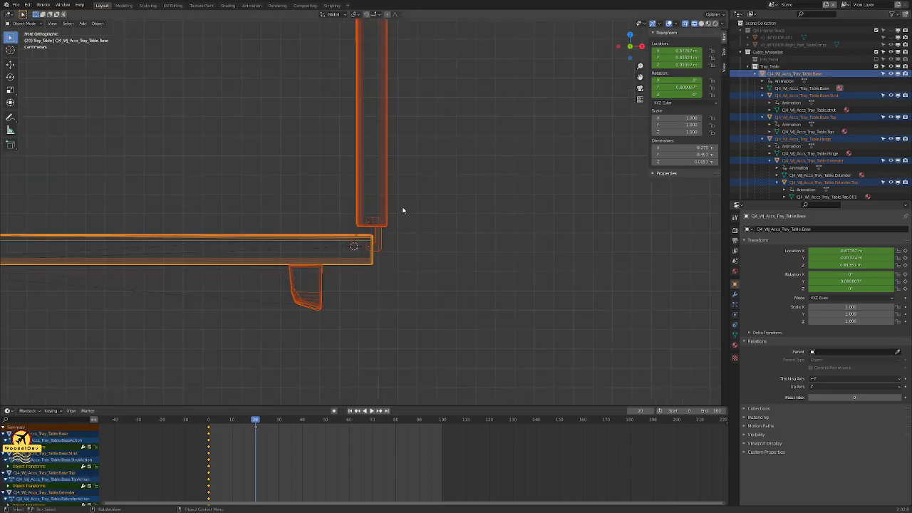
scroll(403, 210, "down", 1)
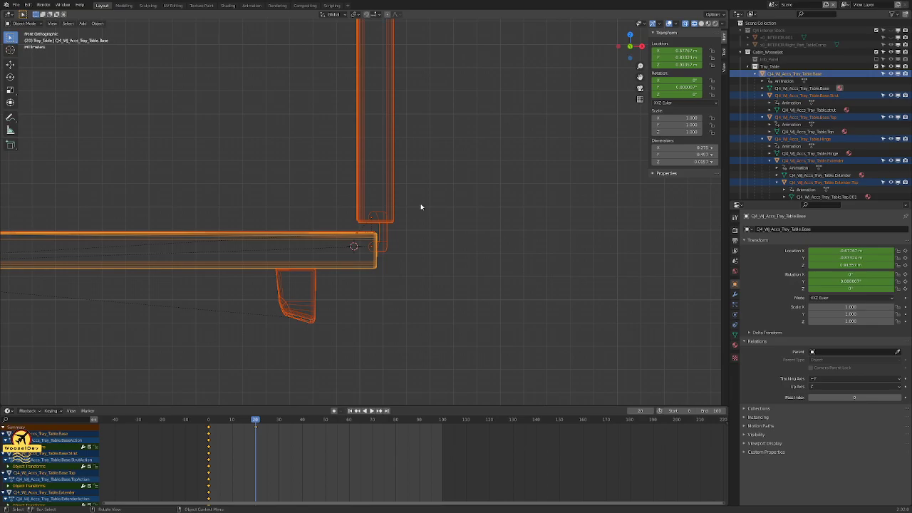
key("i")
left_click(421, 205)
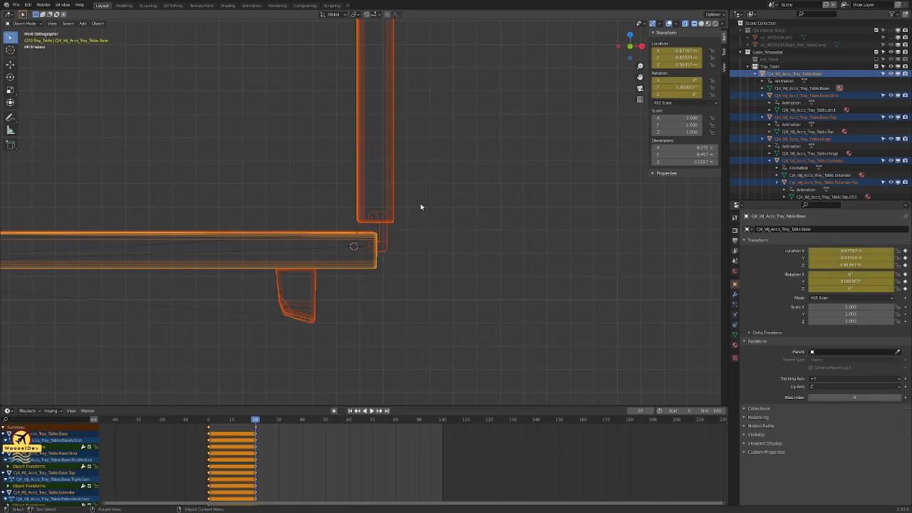
left_click(434, 209)
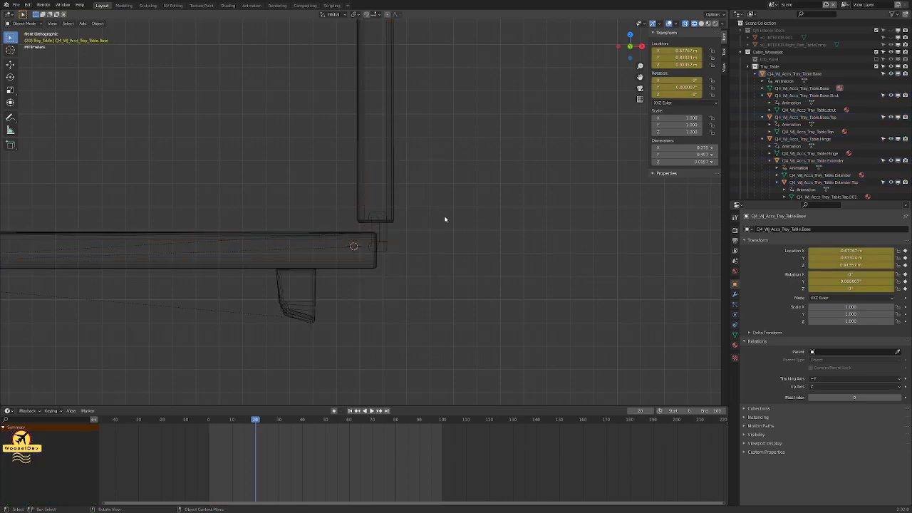
Step: Step the timeline back from frame 20 to frame 0 to review the hinge and extender unfolding together
key("Left")
key("Left")
key("Left")
key("Left")
key("Left")
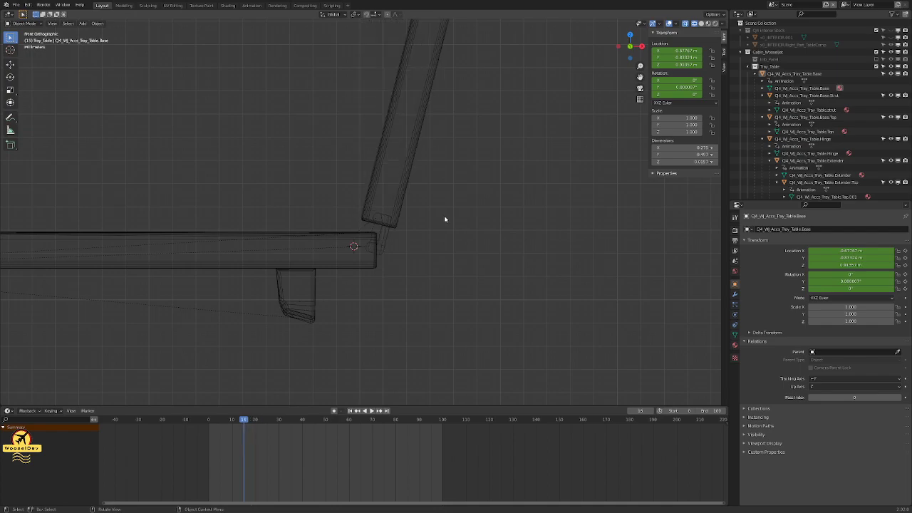
scroll(410, 237, "up", 2)
key("Left")
key("Left")
key("Left")
key("Left")
key("Left")
key("Left")
key("Left")
key("Left")
key("Left")
key("Left")
key("Left")
key("Left")
key("Left")
key("Left")
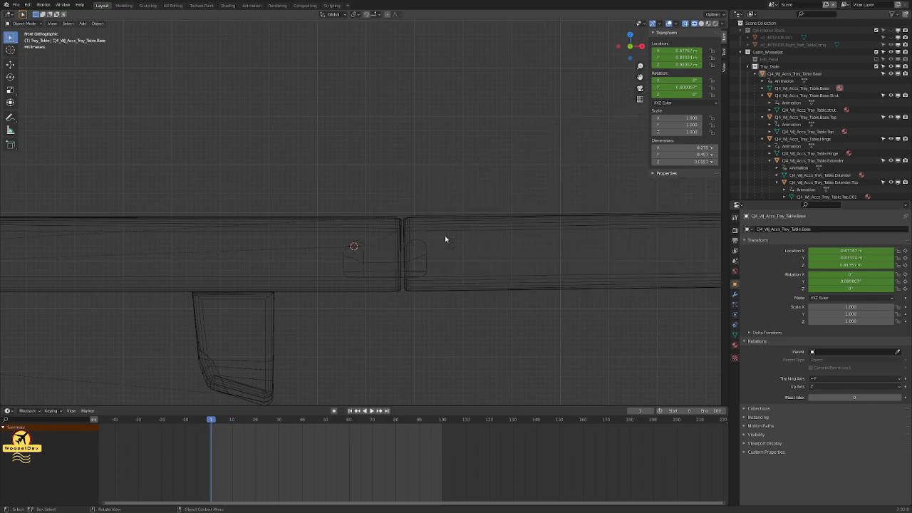
key("Left")
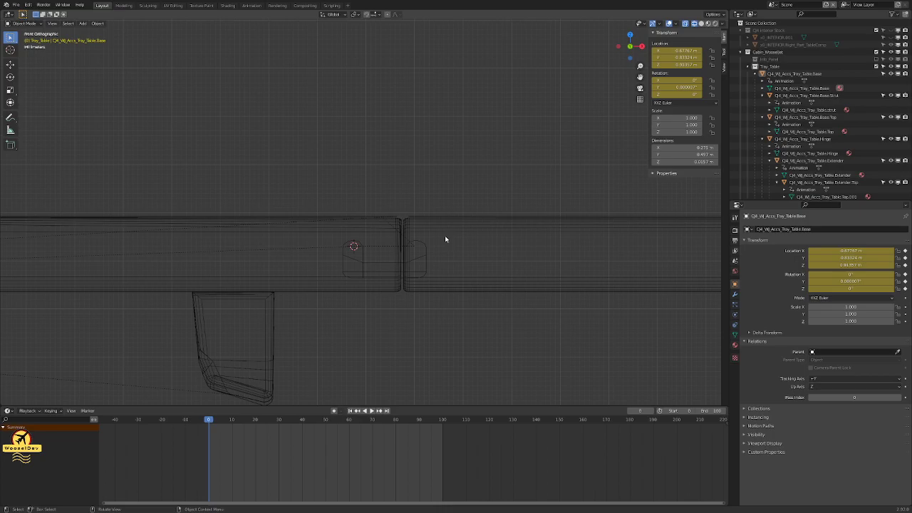
Step: Step the timeline forward from frame 0 to frame 20 to check the extender's clearance from the base while it swings up
key("Right")
key("Right")
key("Right")
key("Right")
key("Right")
key("Right")
key("Right")
key("Right")
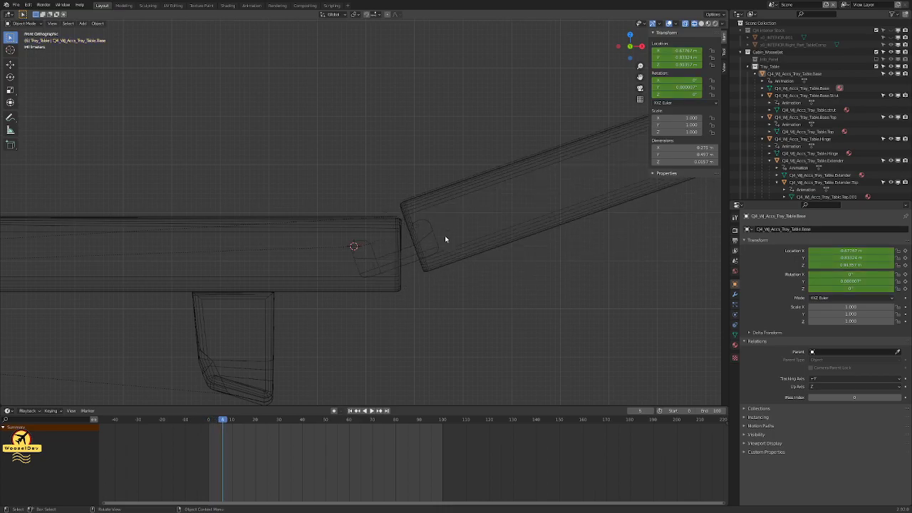
key("Right")
key("Right")
key("Right")
key("Right")
key("Right")
key("Right")
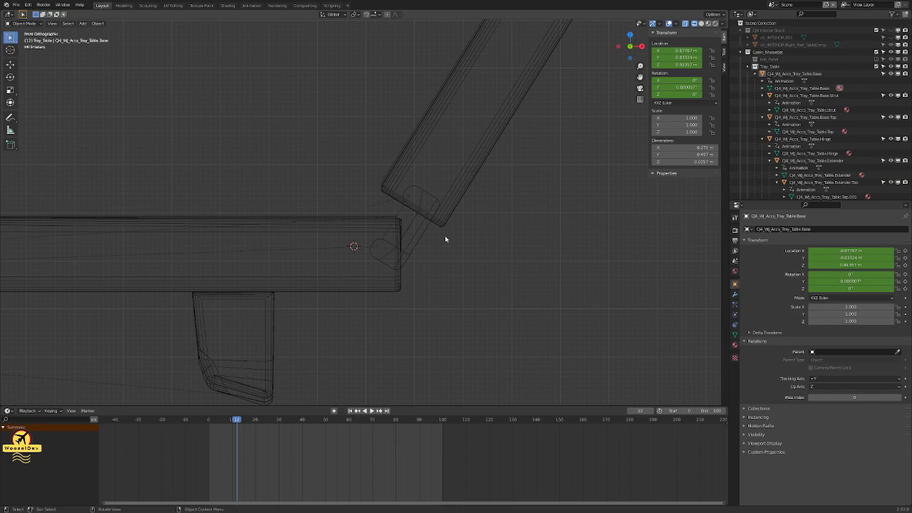
key("Right")
key("Right")
key("Right")
key("Right")
key("Right")
key("Right")
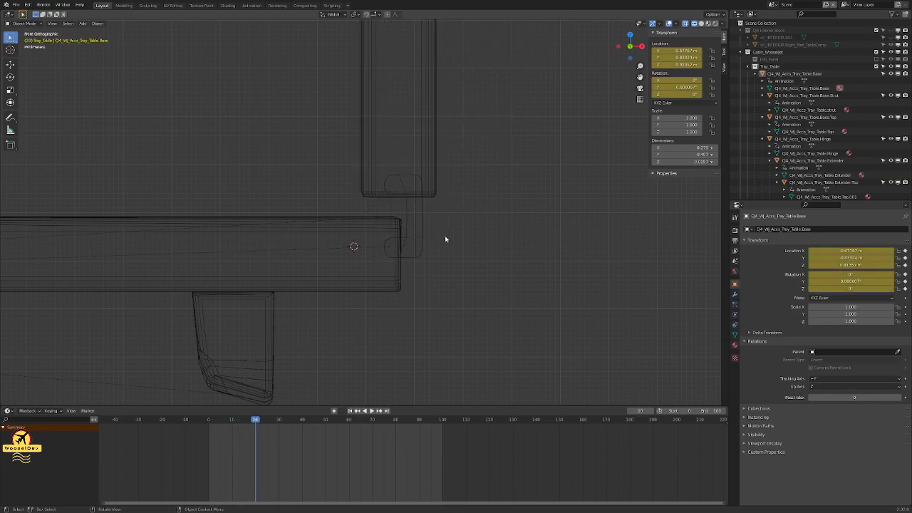
Step: Save the file and select the upright extender at frame 20
key("ctrl+s")
scroll(444, 235, "up", 2)
scroll(451, 230, "down", 1)
middle_click_drag(463, 220, 449, 258, "shift")
left_click(409, 263)
left_click(427, 179)
left_click(453, 225)
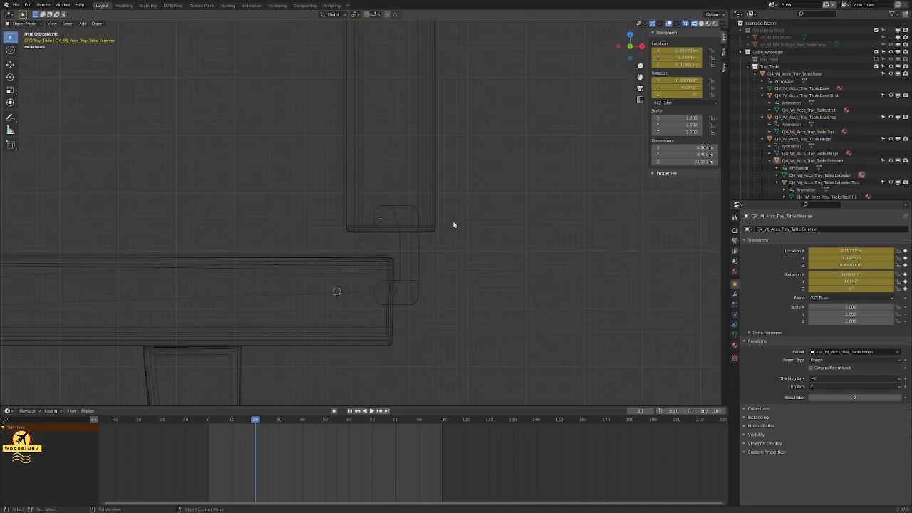
left_click(406, 247)
left_click(427, 171)
scroll(431, 201, "up", 2)
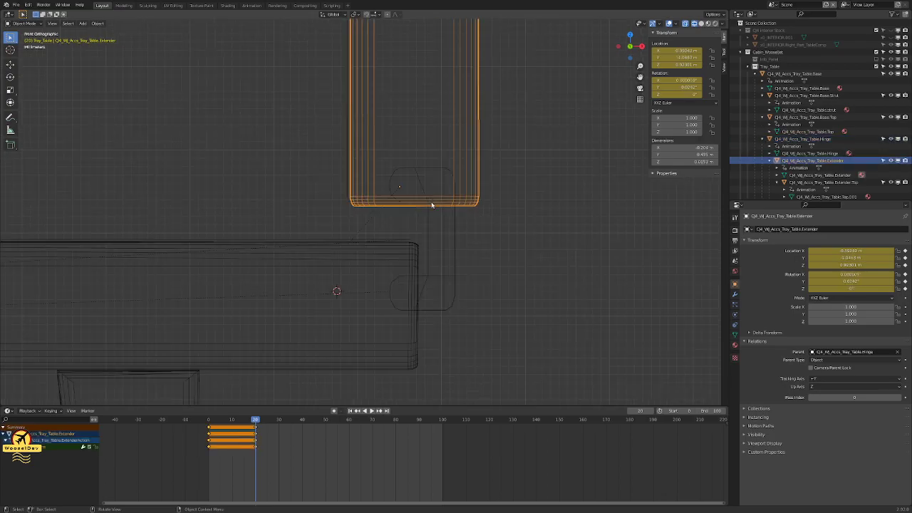
Step: Try rotating the extender by -90° at frame 20 and inspect how it lies over the base
type("r-90")
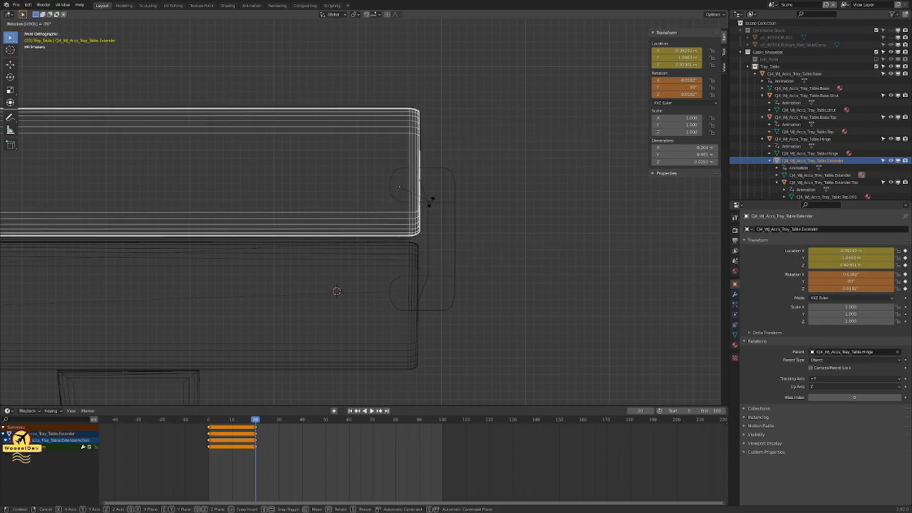
key("Return")
scroll(470, 199, "up", 3)
scroll(518, 169, "down", 8)
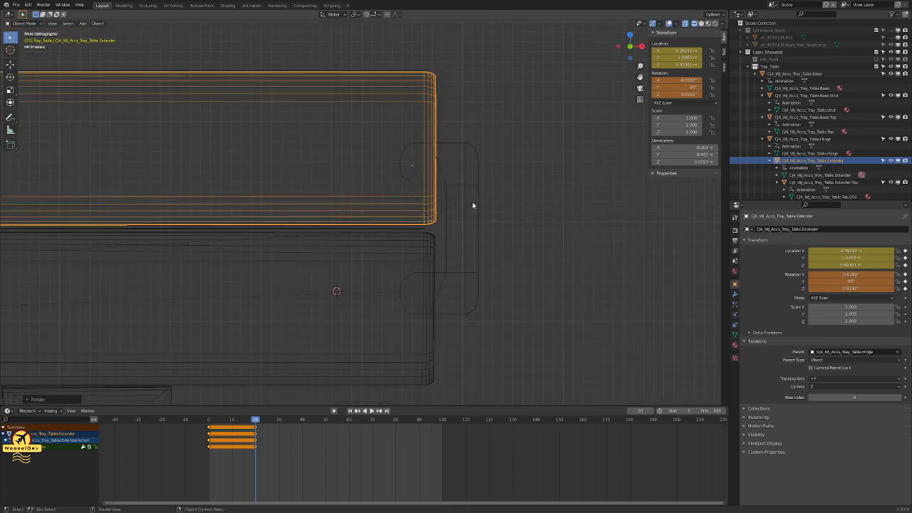
scroll(129, 284, "up", 6)
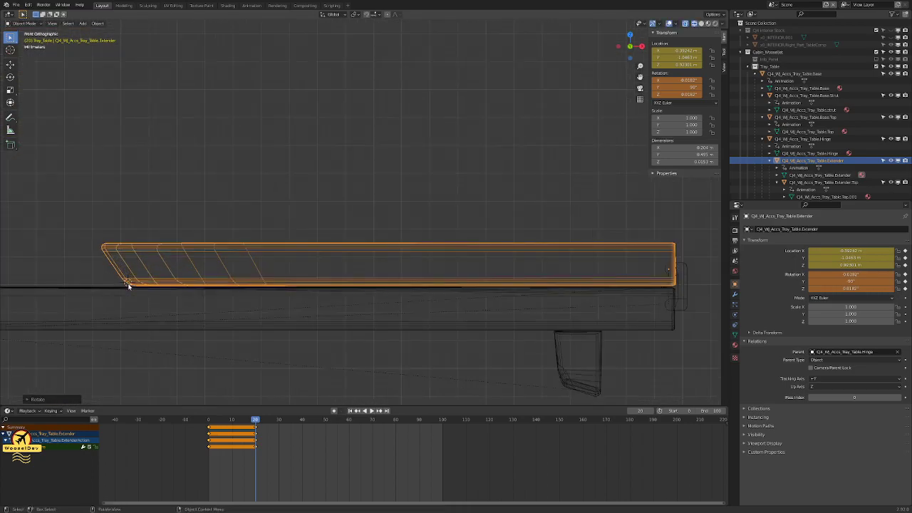
scroll(199, 305, "down", 6)
scroll(328, 280, "up", 2)
scroll(405, 279, "down", 2)
scroll(354, 264, "up", 3)
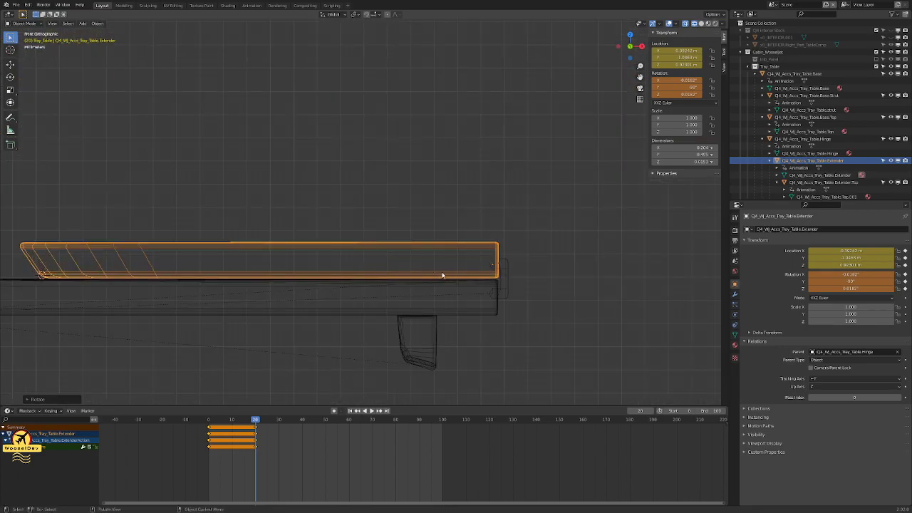
Step: Advance the animation to frame 40, rotate the extender by -90° onto the base, and deselect it
key("space")
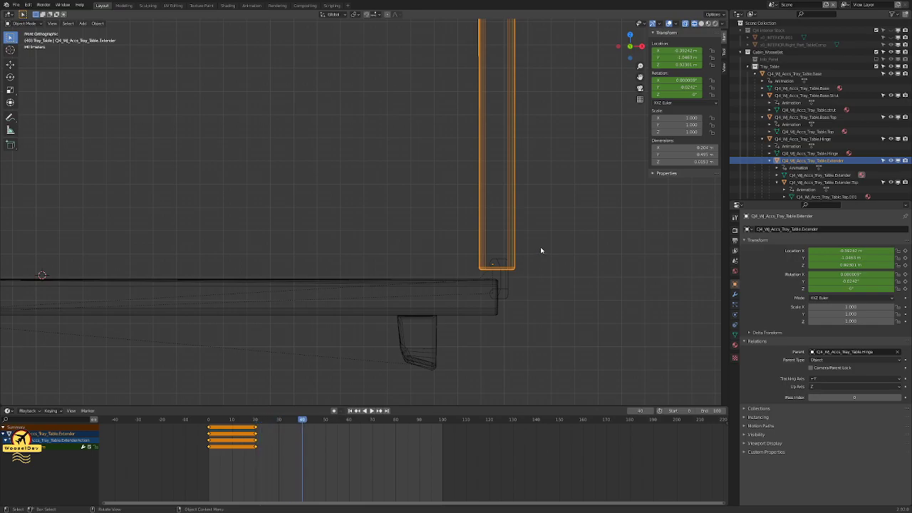
type("r-90")
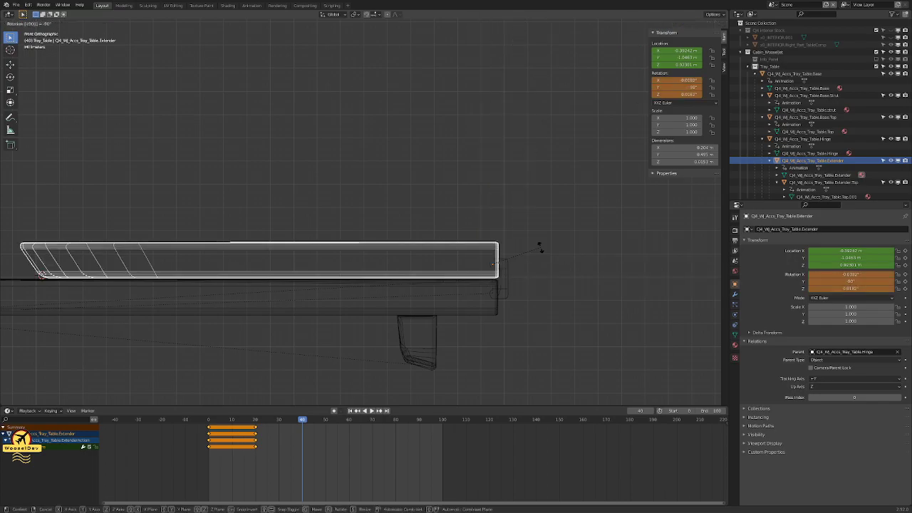
key("Return")
key("alt+a")
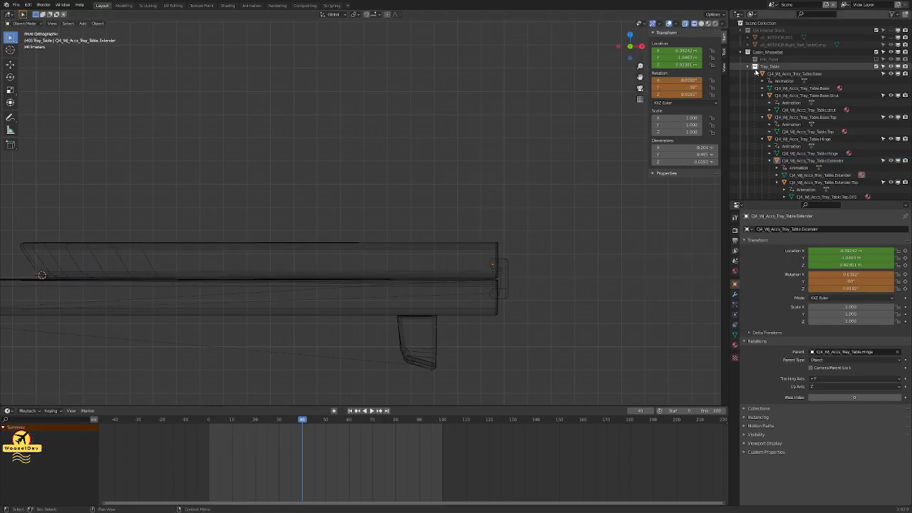
Step: Insert Location & Rotation keyframes at frame 40 for all objects of the Tray_Table collection, and deselect them
left_click(761, 68)
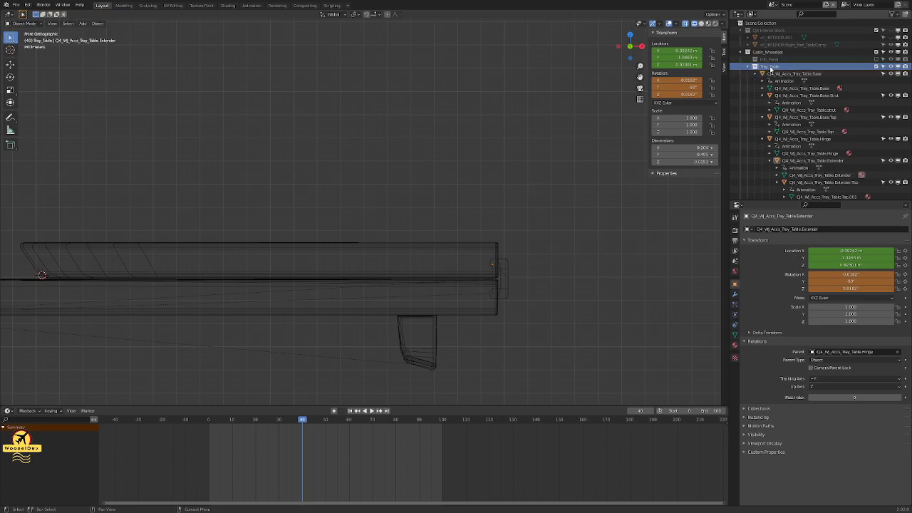
right_click(762, 69)
left_click(742, 79)
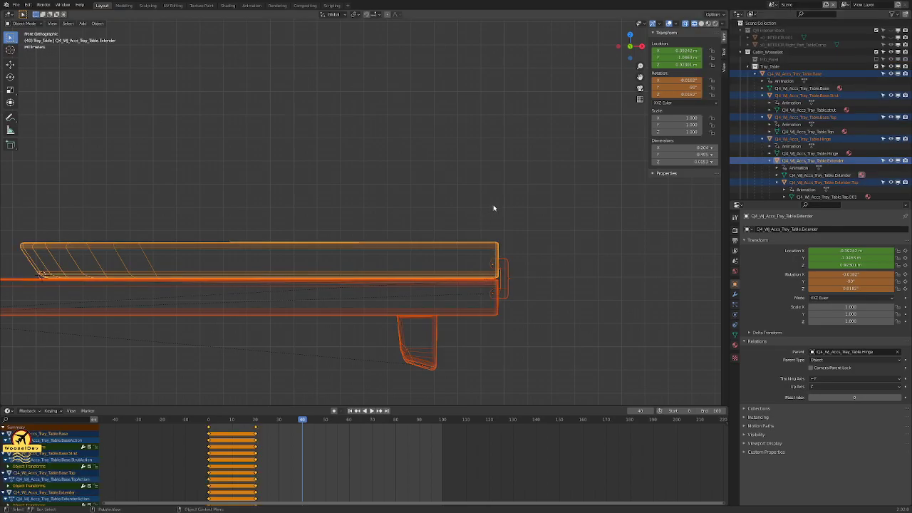
key("i")
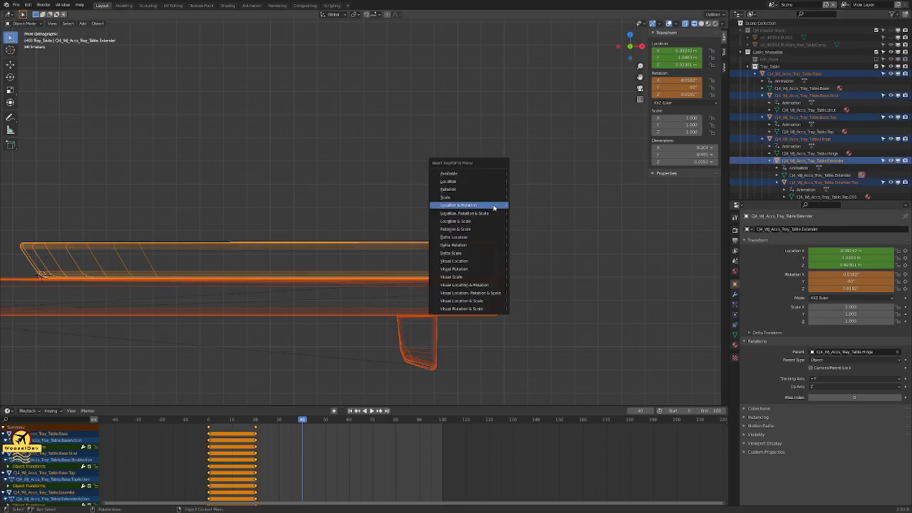
left_click(485, 206)
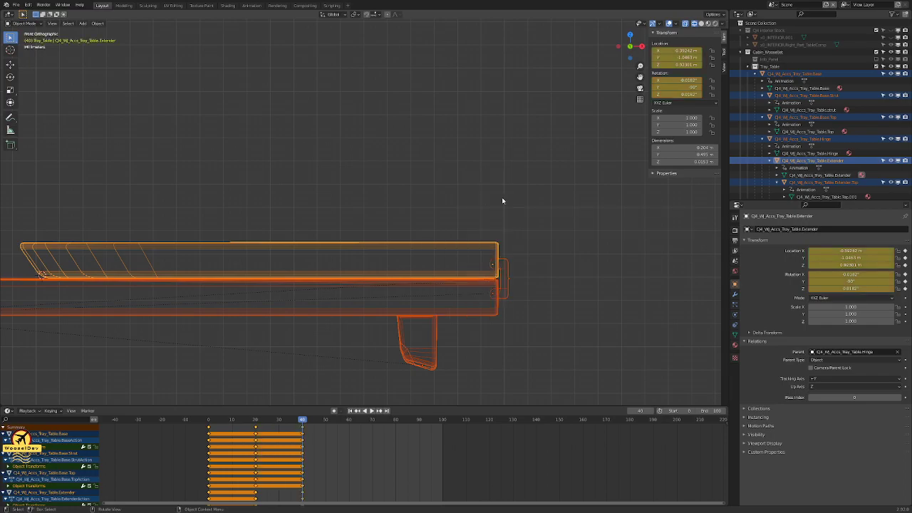
key("alt+a")
Step: Step the timeline back to frame 37 and place the 3D cursor at the extender's lower corner beside the hinge
key("Left")
key("Left")
key("Left")
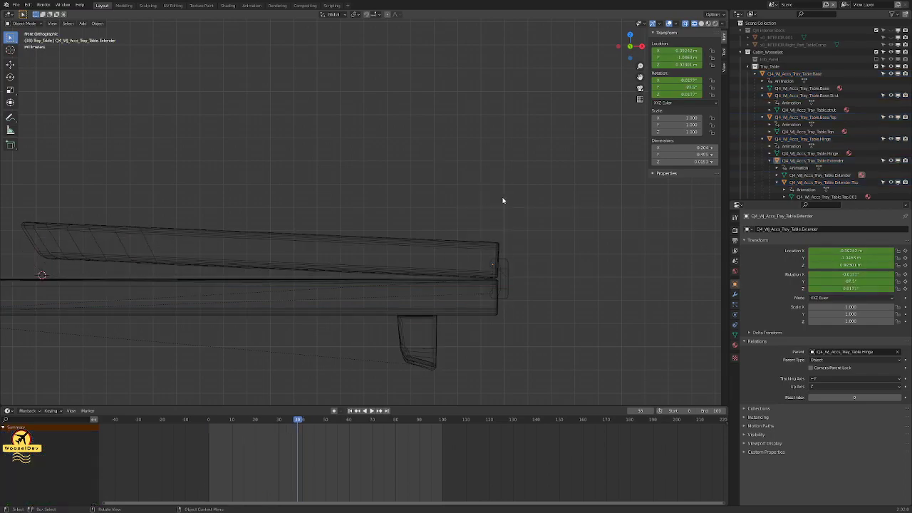
scroll(540, 253, "up", 4)
scroll(555, 254, "down", 3)
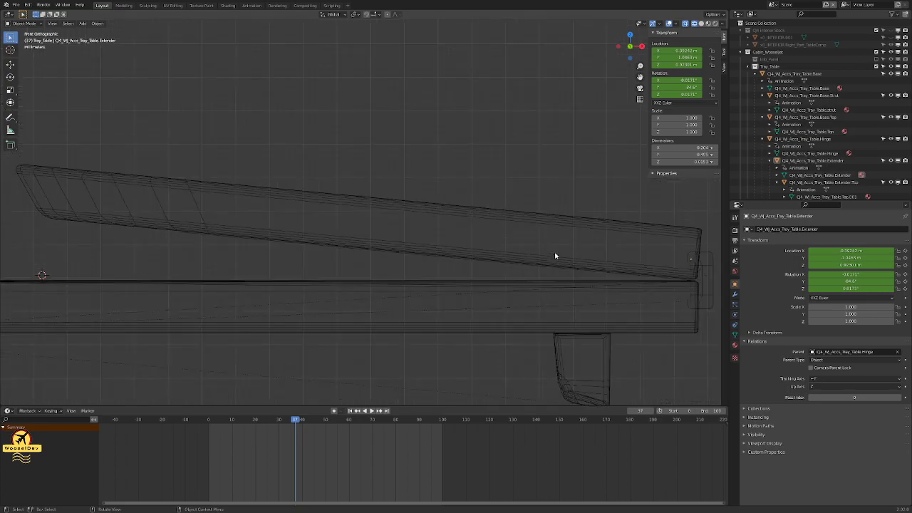
right_click(586, 277, "shift")
scroll(593, 278, "up", 5)
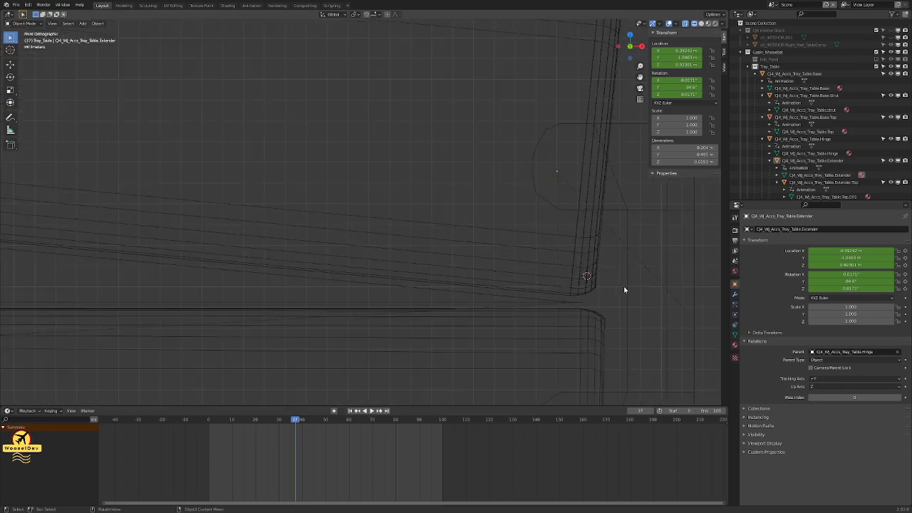
Step: Step back and forth around frames 35 to 37 to check the clearance between the extender's lower corner and the base
key("Left")
key("Left")
key("Left")
key("Left")
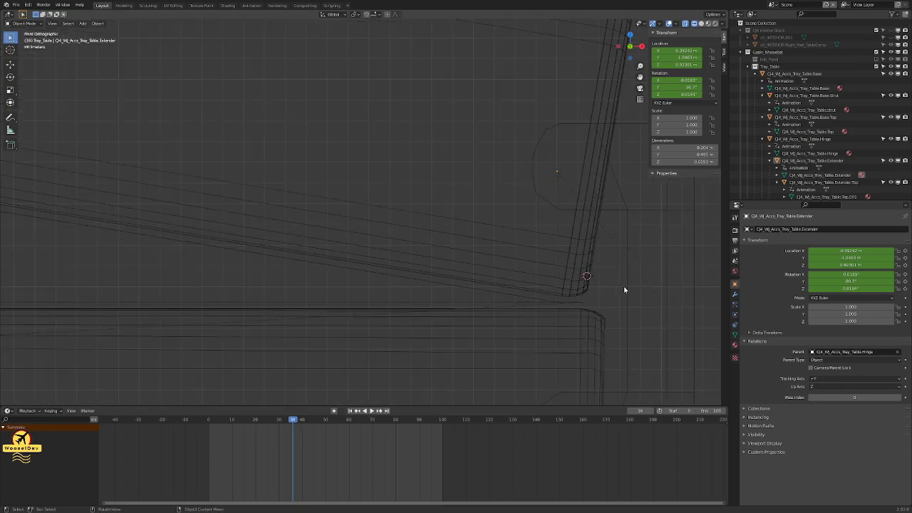
key("Right")
key("Right")
key("Right")
key("Right")
key("Right")
key("Right")
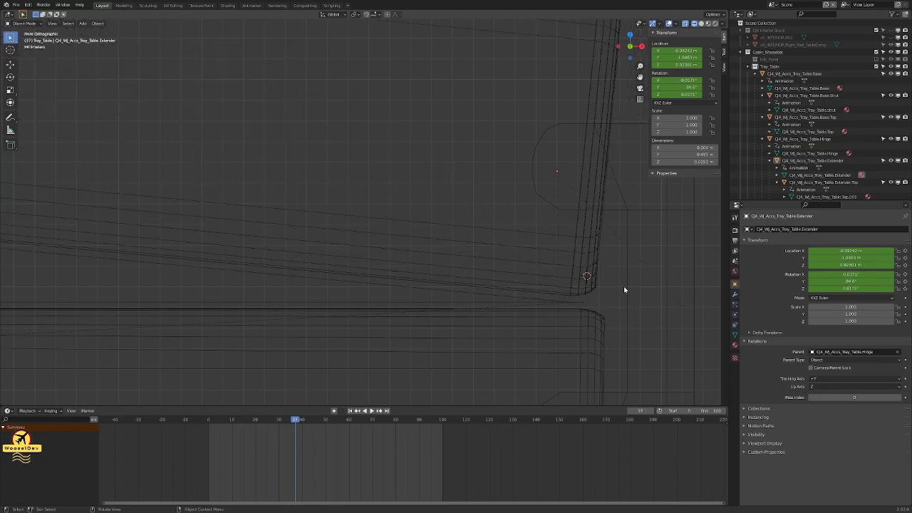
key("Left")
key("Left")
key("Left")
key("Left")
key("Left")
key("Left")
key("Left")
key("Left")
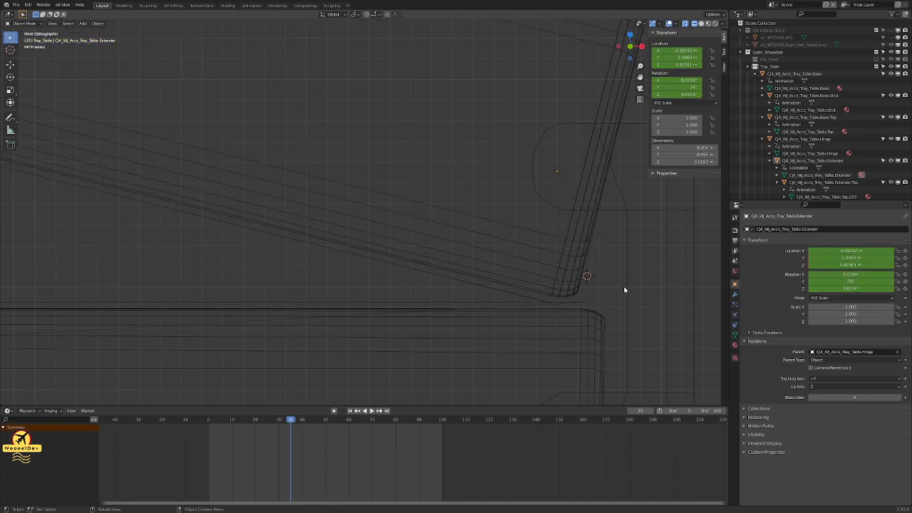
Step: Step the animation back to frame 0 to review the extender and hinge unfolding beside the base
key("Left")
key("Left")
key("Left")
key("Left")
key("Left")
key("Left")
key("Left")
key("Left")
key("Left")
key("Left")
key("Left")
key("Left")
key("Left")
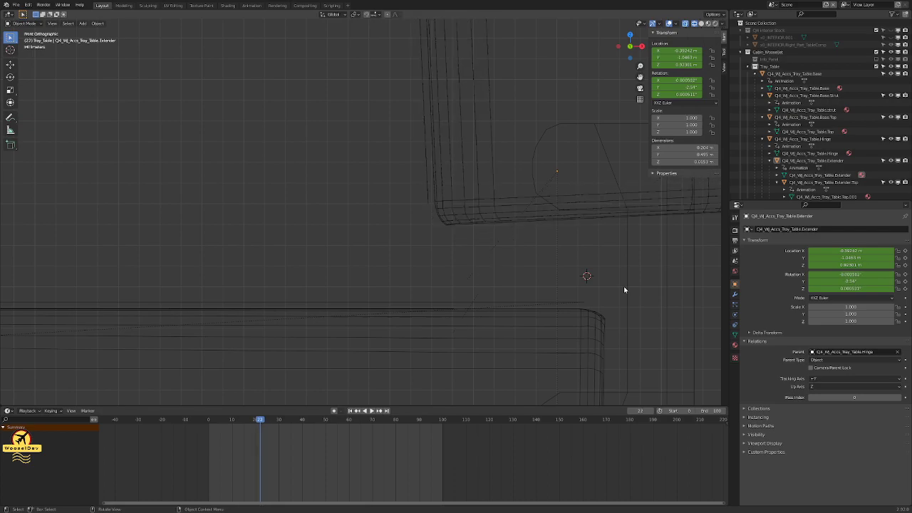
key("Left")
key("Left")
key("Left")
key("Left")
key("Left")
key("Left")
key("Left")
key("Left")
key("Left")
key("Left")
key("Left")
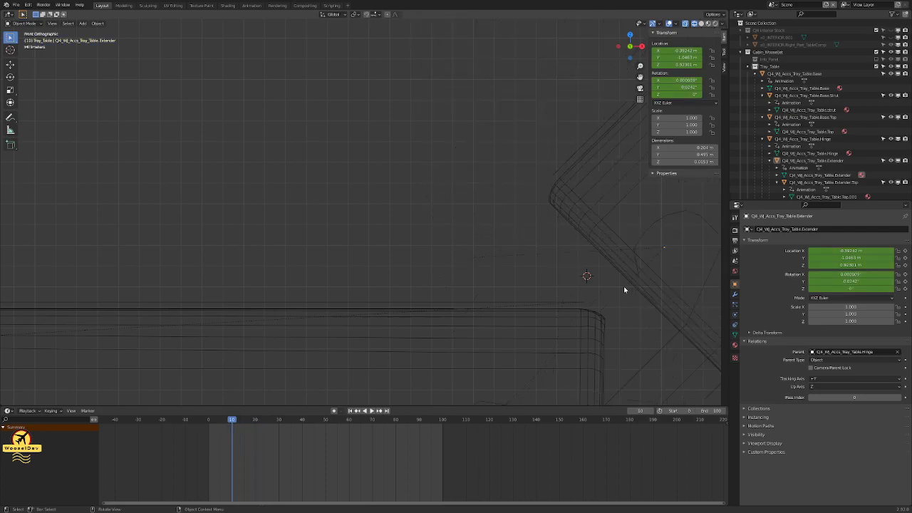
key("Left")
key("Left")
key("Left")
key("Left")
key("Left")
key("Left")
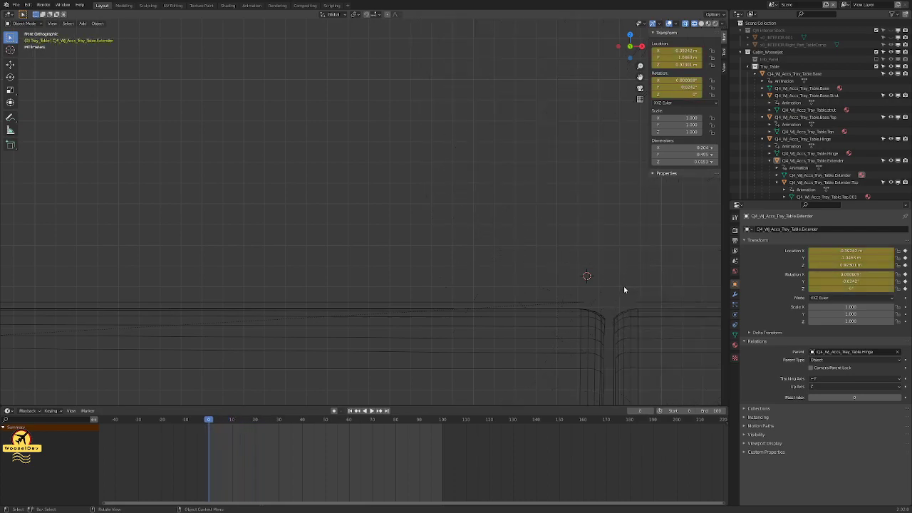
Step: Step the animation forward to frame 40 to check the whole folding motion of the extender onto the base
key("Right")
key("Right")
key("Right")
key("Right")
key("Right")
key("Right")
key("Right")
key("Right")
key("Right")
key("Right")
key("Right")
key("Right")
key("Right")
key("Right")
key("Right")
key("Right")
key("Right")
key("Right")
key("Right")
key("Right")
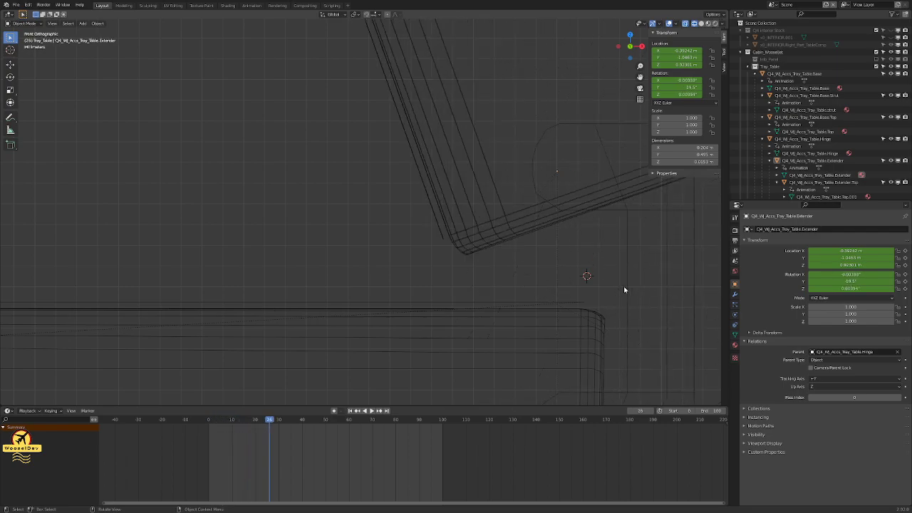
key("Right")
key("Right")
key("Right")
key("Right")
key("Right")
key("Right")
key("Right")
key("Right")
key("Right")
key("Right")
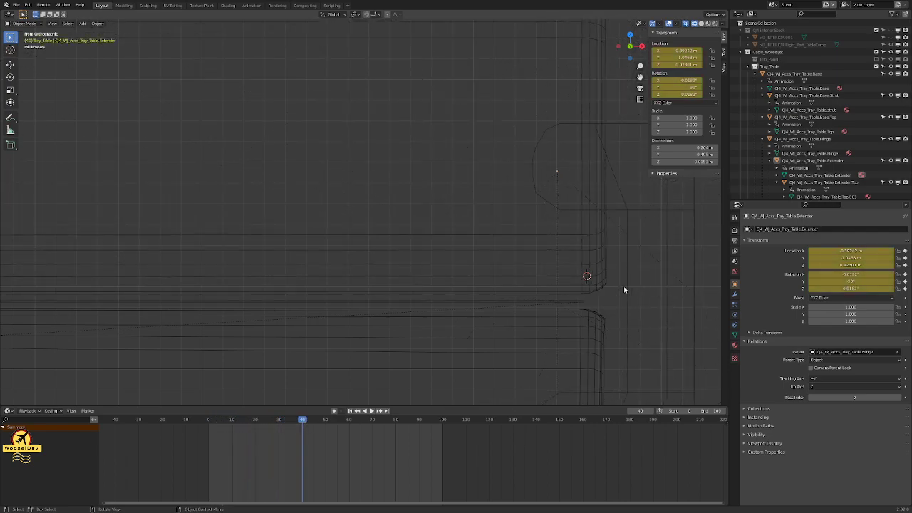
Step: Save the file and enlarge the outliner, expanding the extender's animation entry
scroll(546, 303, "down", 10)
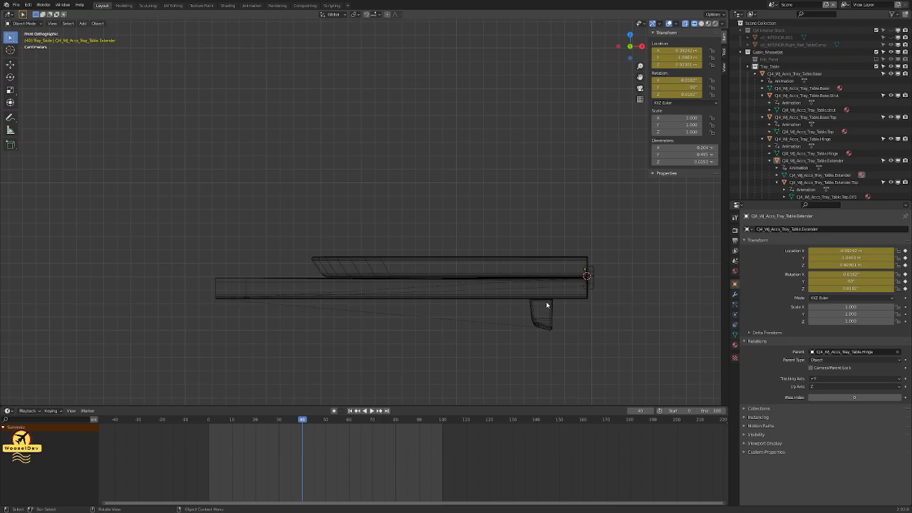
key("ctrl+s")
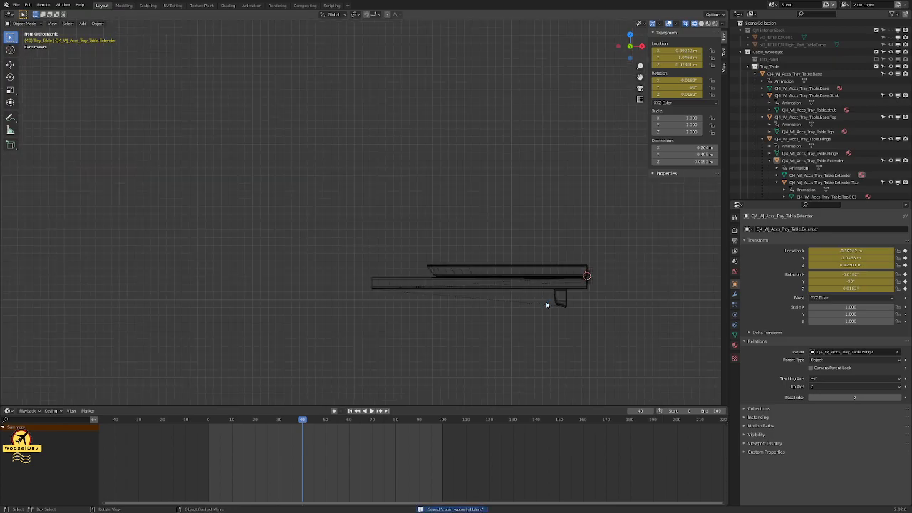
left_click_drag(759, 203, 759, 230)
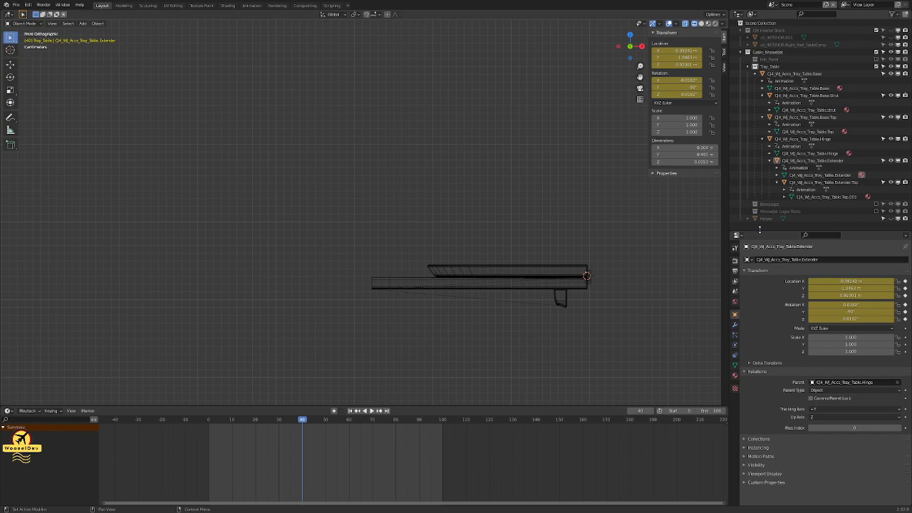
key("ctrl+z")
left_click(777, 167)
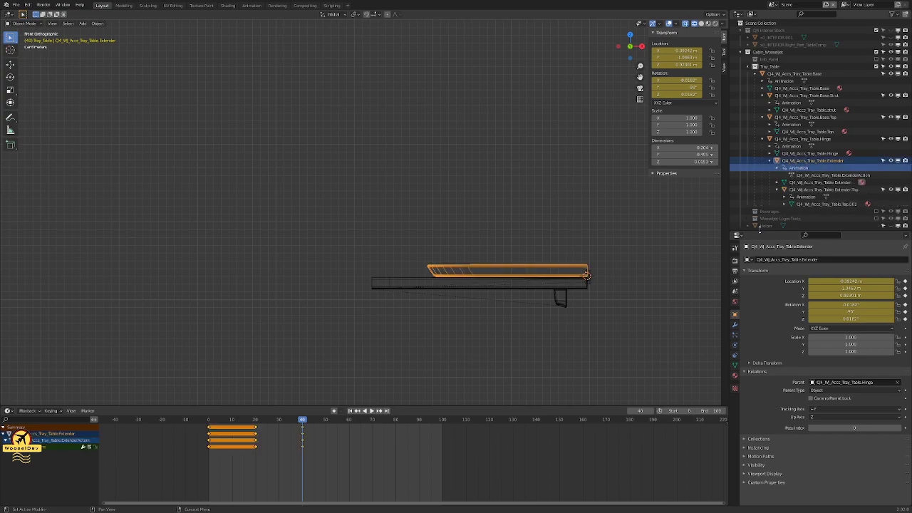
left_click(490, 328)
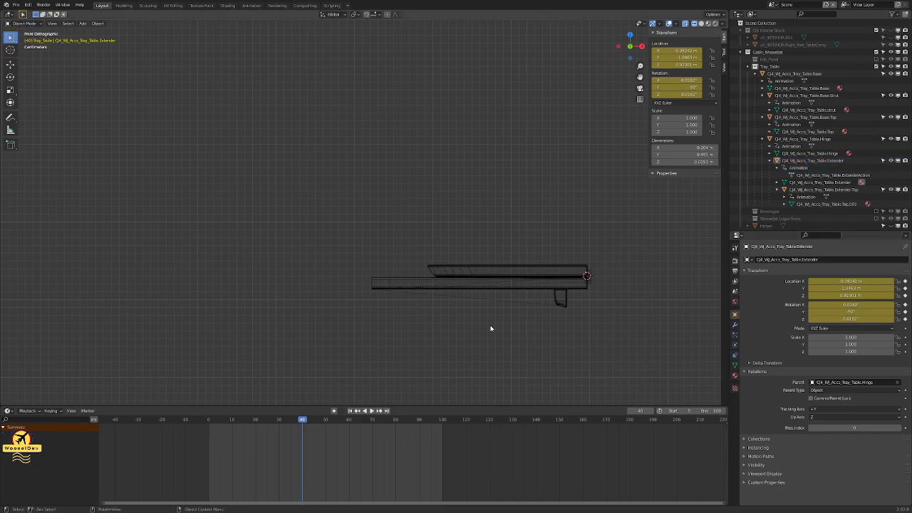
Step: Advance the animation to frame 70
key("space")
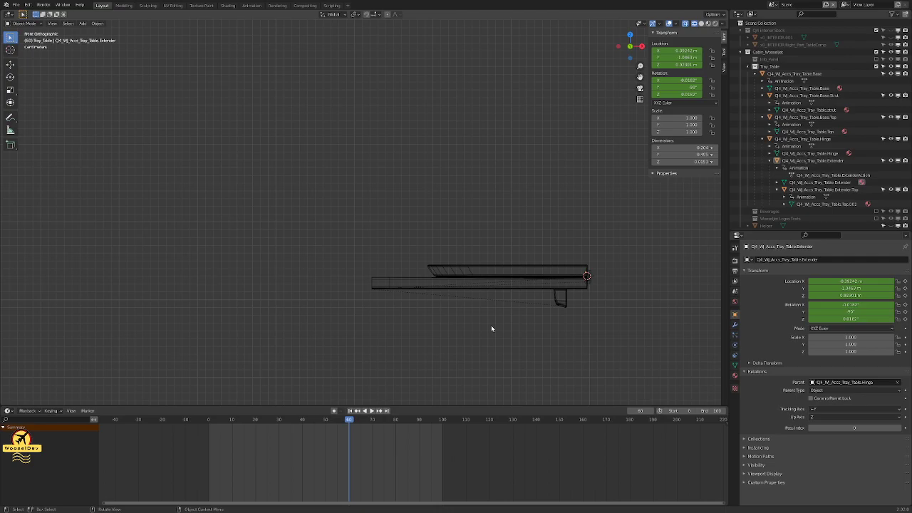
key("Right")
key("Right")
key("Right")
key("Right")
key("Right")
key("Right")
key("Right")
key("Right")
key("Right")
key("Right")
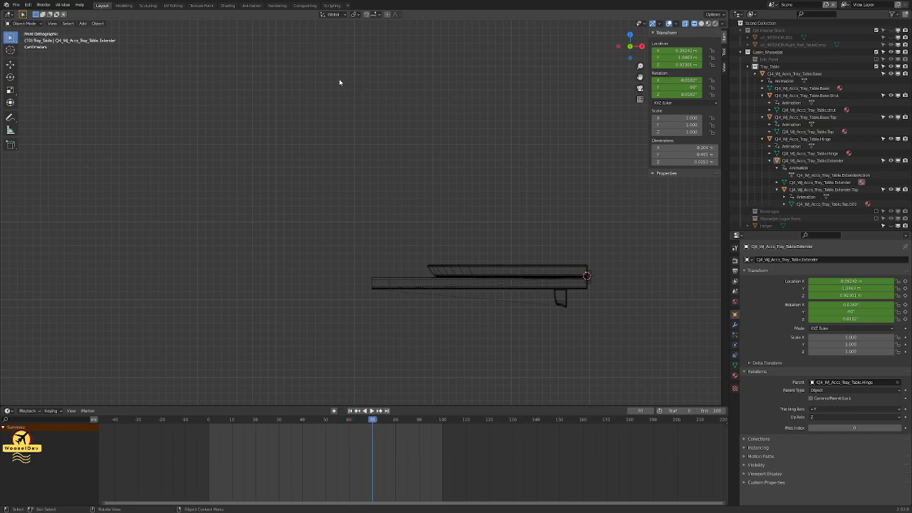
Step: Select the tray table's base and snap the 3D cursor to its origin at the lower corner away from the hinge
scroll(591, 274, "up", 3)
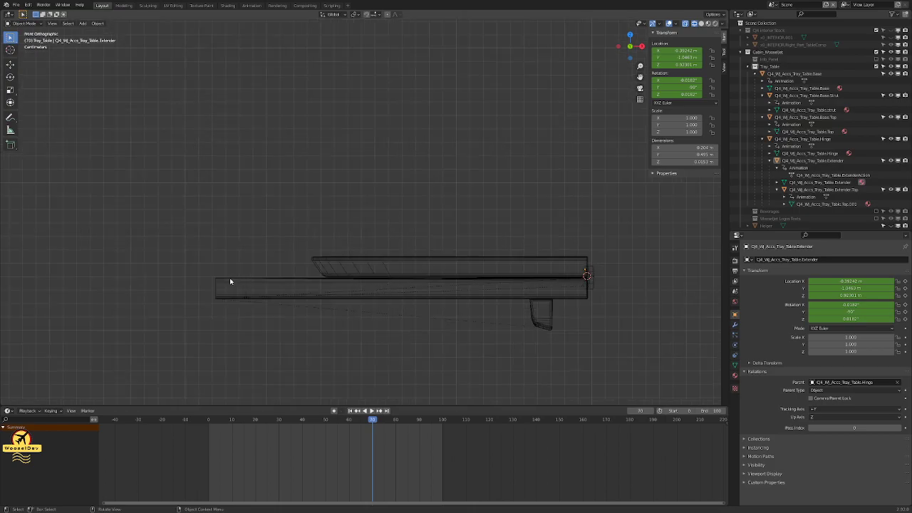
left_click(230, 281)
key("shift+s")
left_click(233, 318)
middle_click_drag(481, 312, 273, 281, "shift")
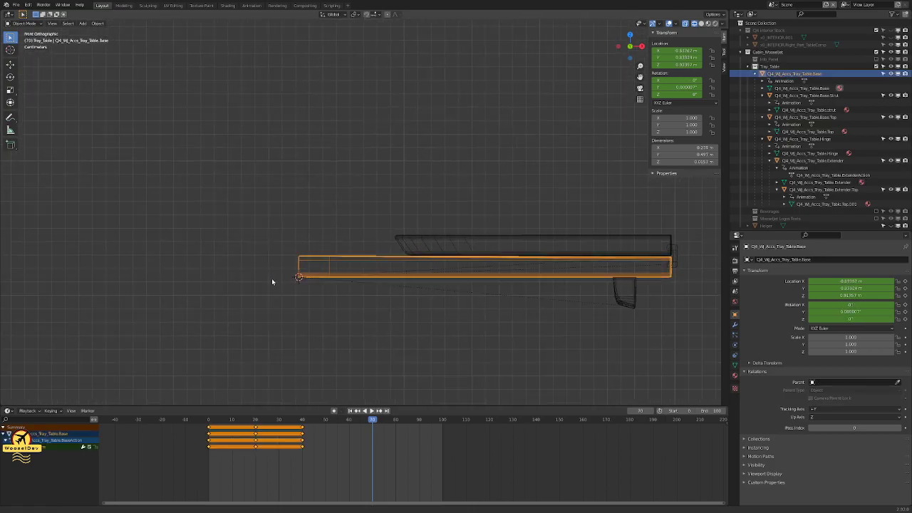
Step: Enable the CJ4 Interior Stock collection for reference and rotate the base by -90° into an upright position at frame 70
left_click(893, 31)
scroll(394, 214, "up", 2)
scroll(396, 213, "down", 1)
type("r-90")
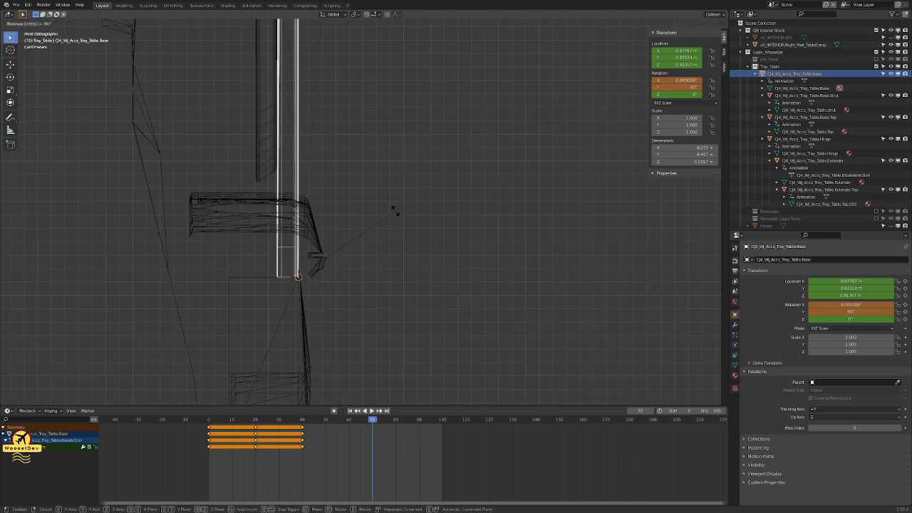
key("Return")
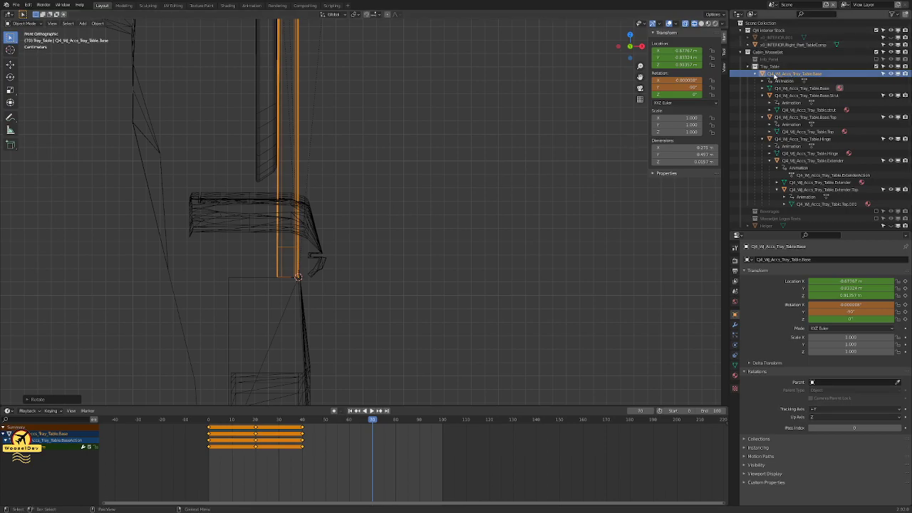
Step: Insert Location & Rotation keyframes at frame 70 for all objects of the Tray_Table collection
left_click(757, 66)
right_click(757, 66)
left_click(757, 77)
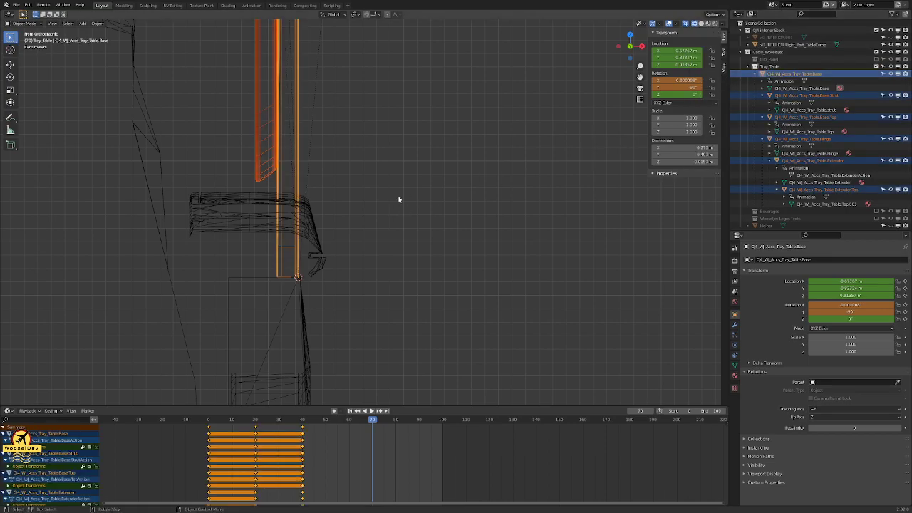
key("i")
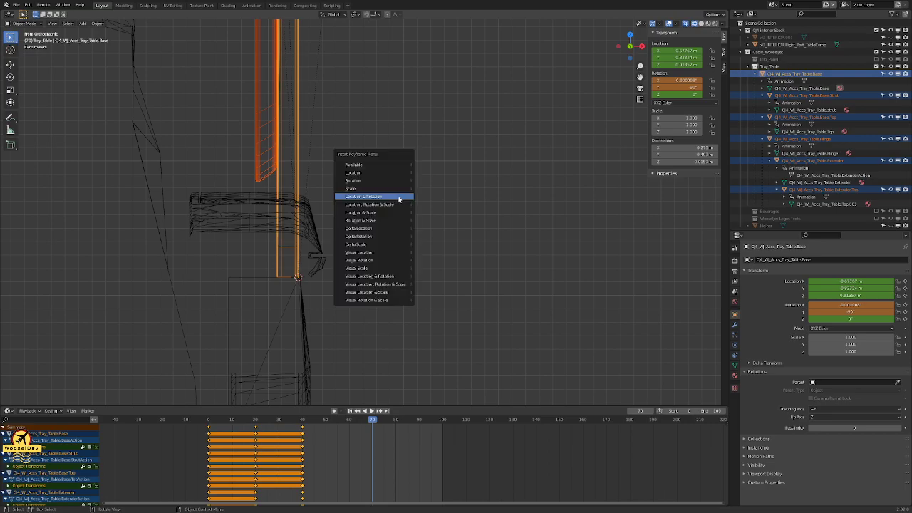
left_click(399, 199)
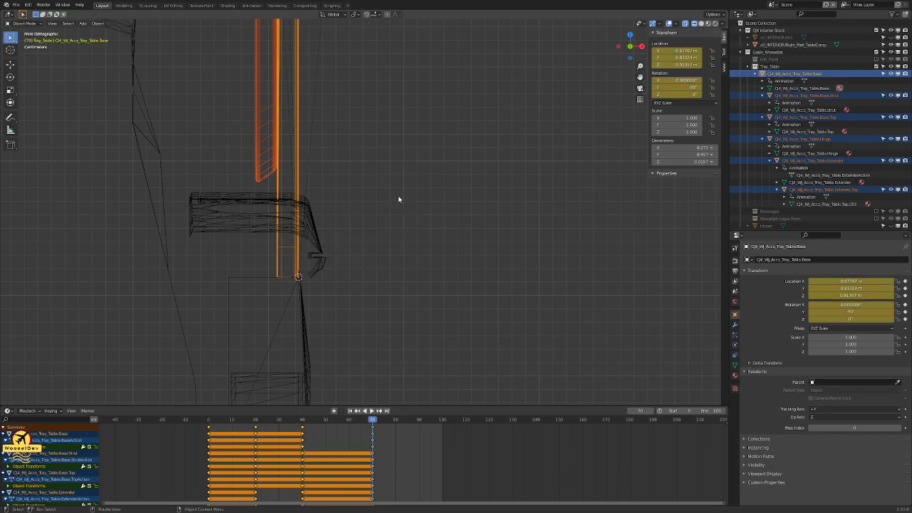
Step: Scrub the animation back from frame 70 to check how the table swings between its folded and upright positions
key("Left")
key("Left")
key("Left")
key("Left")
key("Left")
key("Left")
key("Left")
key("Left")
key("Left")
key("Left")
key("Left")
key("Left")
key("Left")
key("Left")
key("Left")
key("Left")
key("Left")
key("Left")
key("Left")
key("Left")
key("Left")
key("Left")
key("Left")
key("Left")
key("Left")
key("Left")
key("Left")
key("Left")
key("Left")
key("Left")
Step: Advance the animation to frame 100
key("Right")
key("Right")
key("Right")
key("Right")
key("Right")
key("Right")
key("Right")
key("Right")
key("Right")
key("Right")
key("Right")
key("Right")
key("Right")
key("Right")
key("Right")
key("Right")
key("Right")
key("Right")
key("Right")
key("Right")
key("Right")
key("Right")
key("Right")
key("Right")
key("Right")
key("Right")
key("Right")
key("Right")
key("Right")
key("Right")
key("Right")
key("Right")
key("Right")
key("Right")
key("Right")
key("Right")
key("Right")
key("Right")
key("Right")
key("Right")
key("Right")
key("Right")
key("Right")
key("Right")
key("Right")
key("Right")
key("Right")
key("Right")
key("Right")
key("Right")
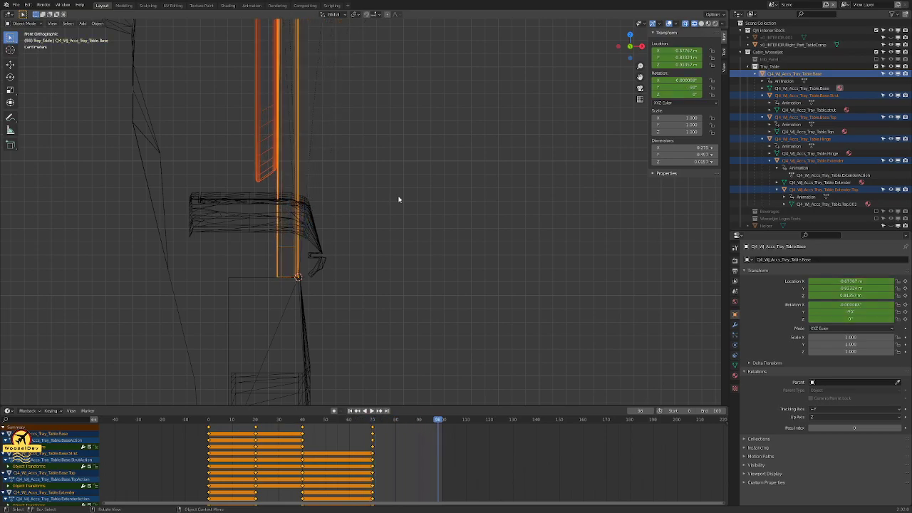
Step: Select the tray table's base and lower it about 0.232 m along Z at frame 100, down into the side ledge
left_click(312, 165)
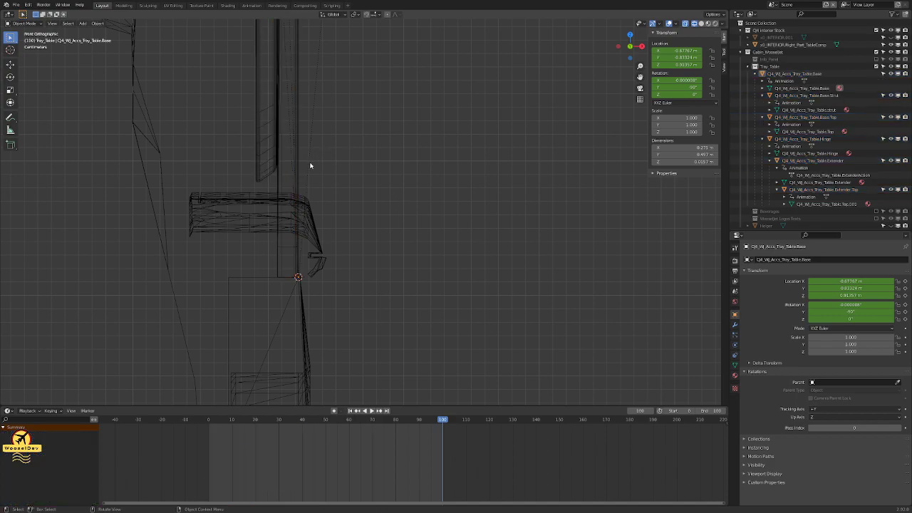
left_click(276, 260)
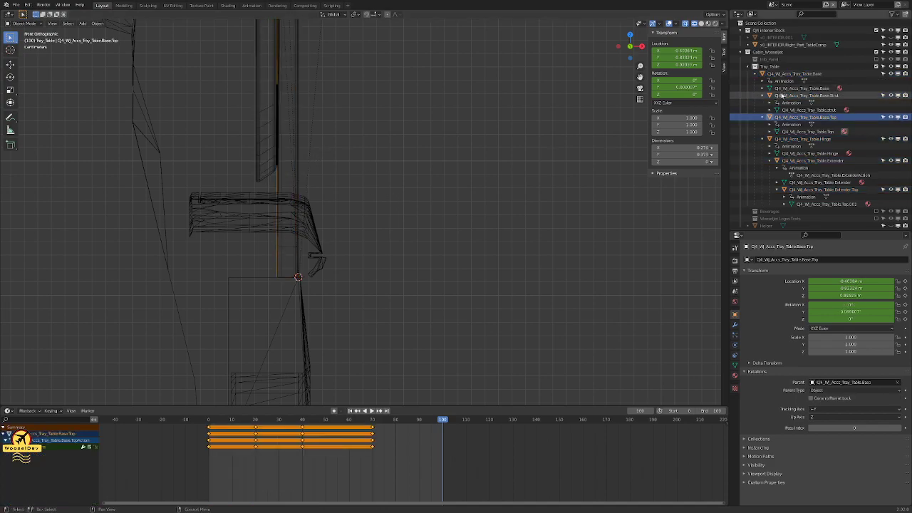
left_click(784, 95)
left_click(792, 73)
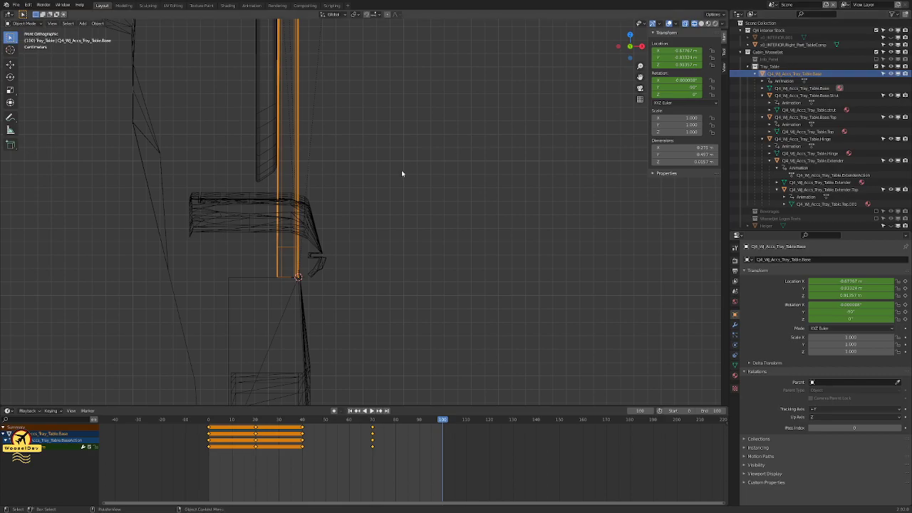
scroll(370, 222, "up", 4)
scroll(370, 222, "up", 5)
scroll(371, 221, "down", 7)
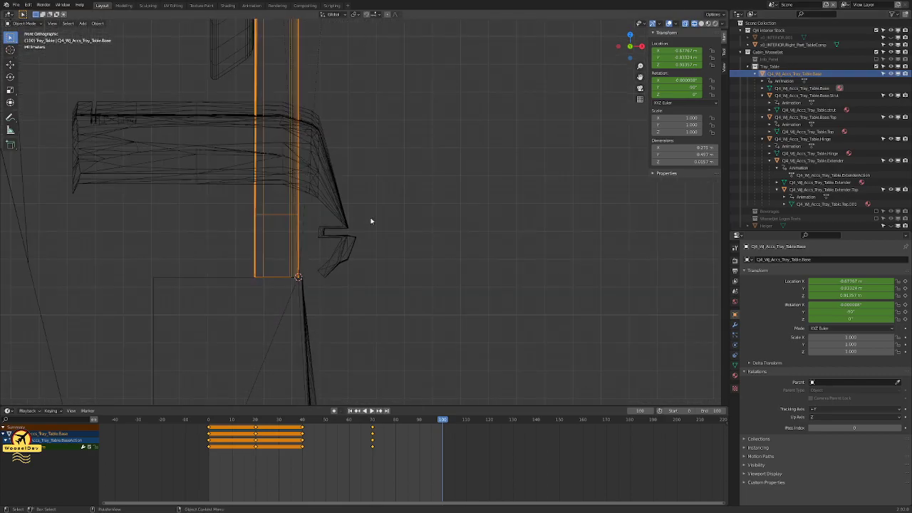
key("g")
key("z")
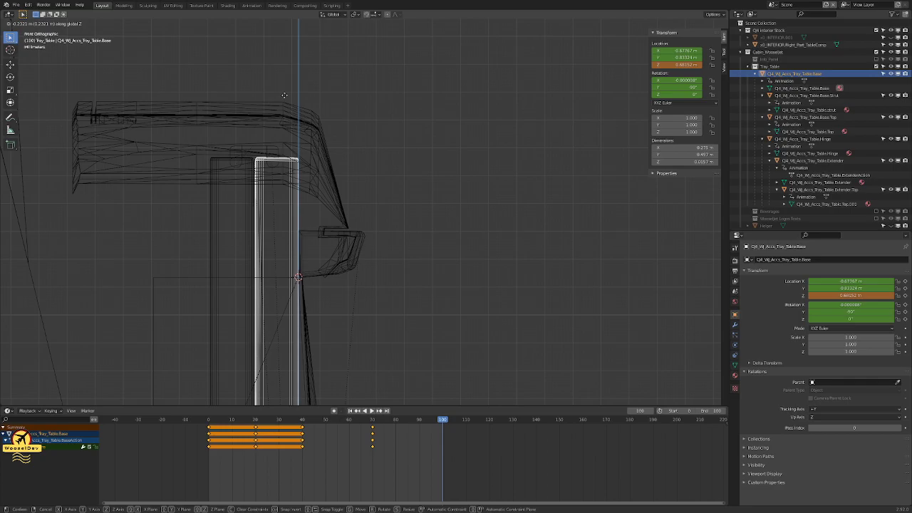
left_click(283, 96)
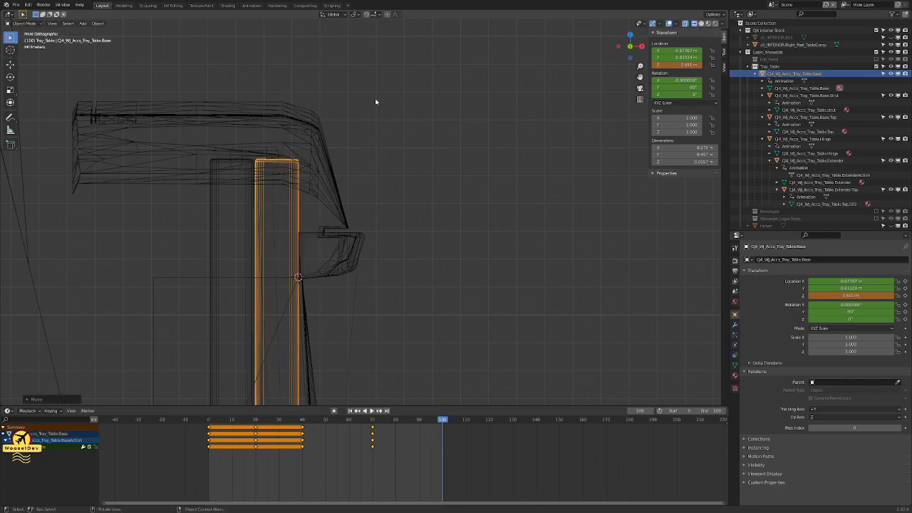
Step: Inspect the fit in solid shading and lower the base slightly further along Z, to about 0.6802 m
left_click(411, 104)
mouse_move(441, 111)
middle_mouse_down()
mouse_move(466, 167)
mouse_move(315, 155)
middle_mouse_up()
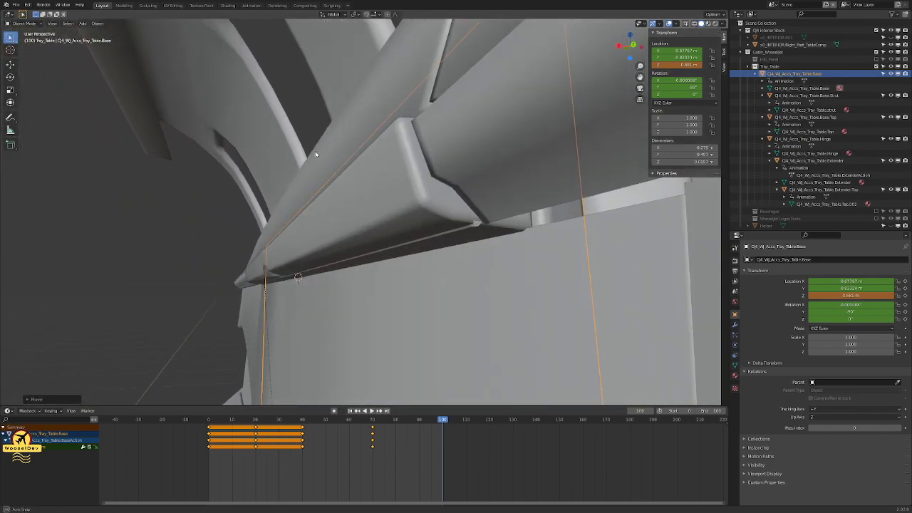
key("g")
key("z")
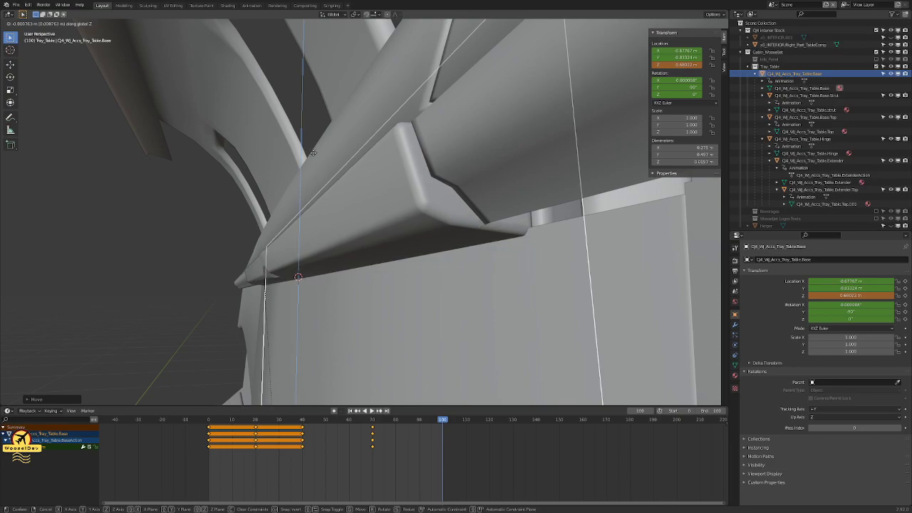
left_click(312, 153)
middle_click_drag(313, 153, 326, 160)
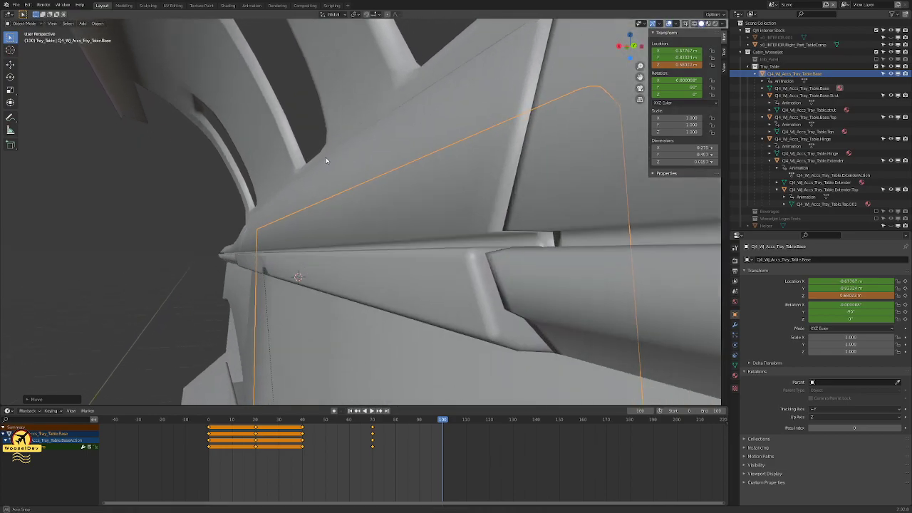
Step: Nudge the base along X to about -0.6783 m to align it with the slot in the side ledge
key("g")
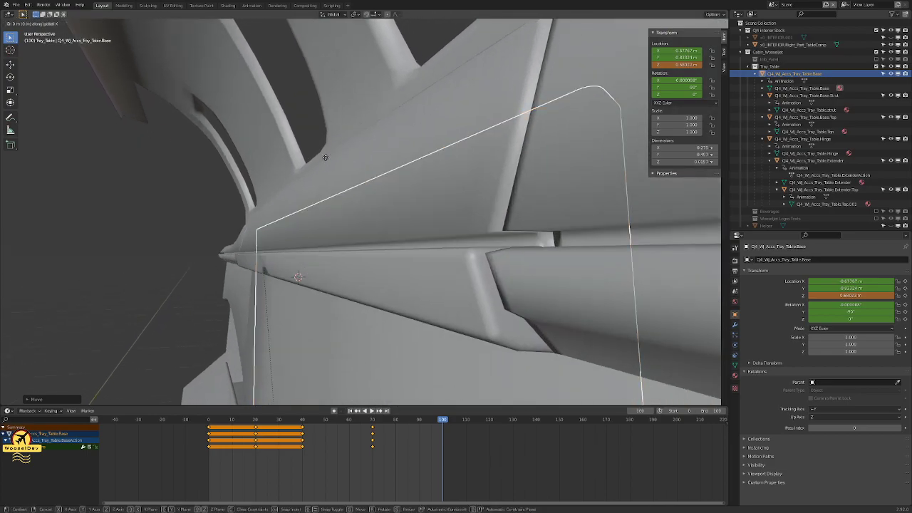
left_click(326, 157)
middle_click_drag(326, 157, 351, 153)
key("g")
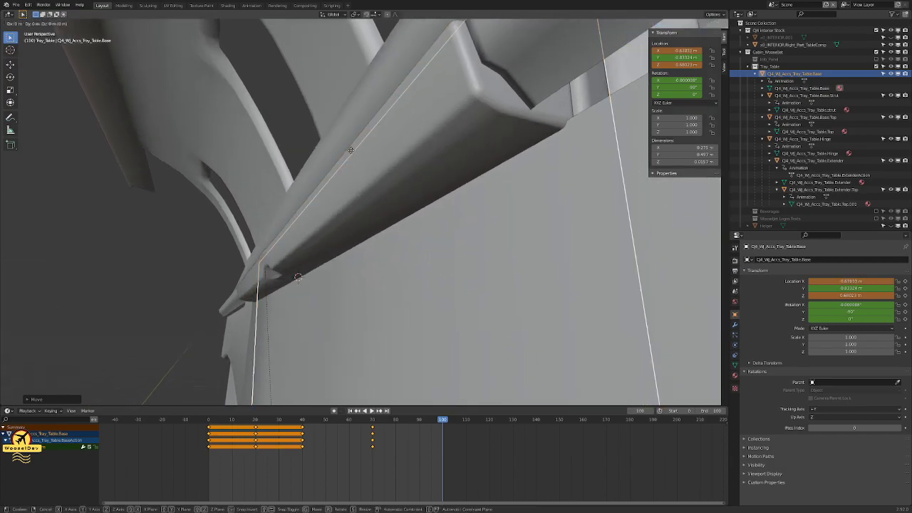
key("z")
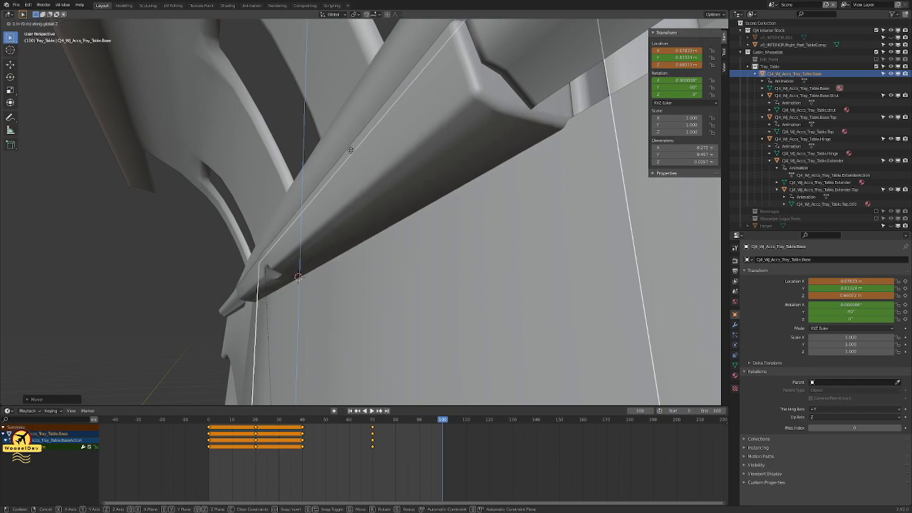
left_click(350, 150)
Step: Fine-tune the base's height along Z to about 0.6804 m so it sits just inside the side ledge
middle_click_drag(350, 150, 260, 151)
key("g")
key("z")
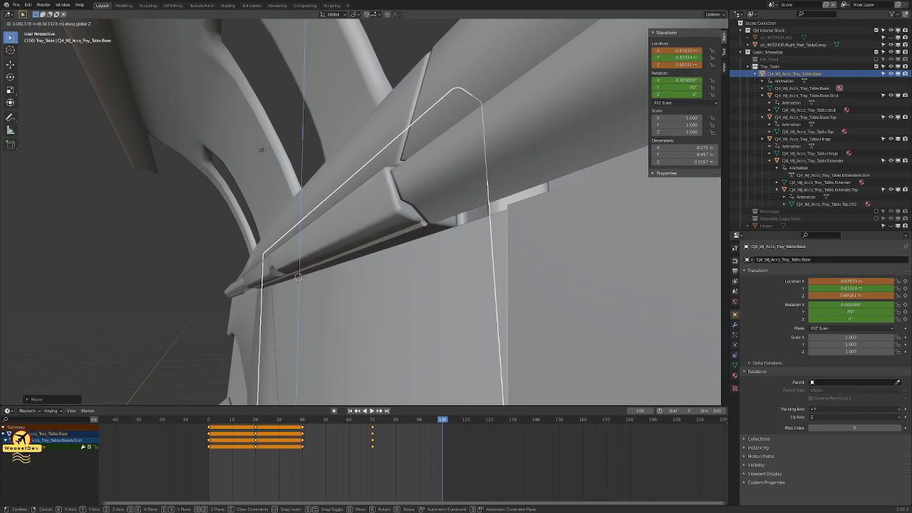
left_click(262, 151)
mouse_move(285, 159)
middle_mouse_down()
mouse_move(407, 166)
mouse_move(295, 166)
middle_mouse_up()
key("g")
key("z")
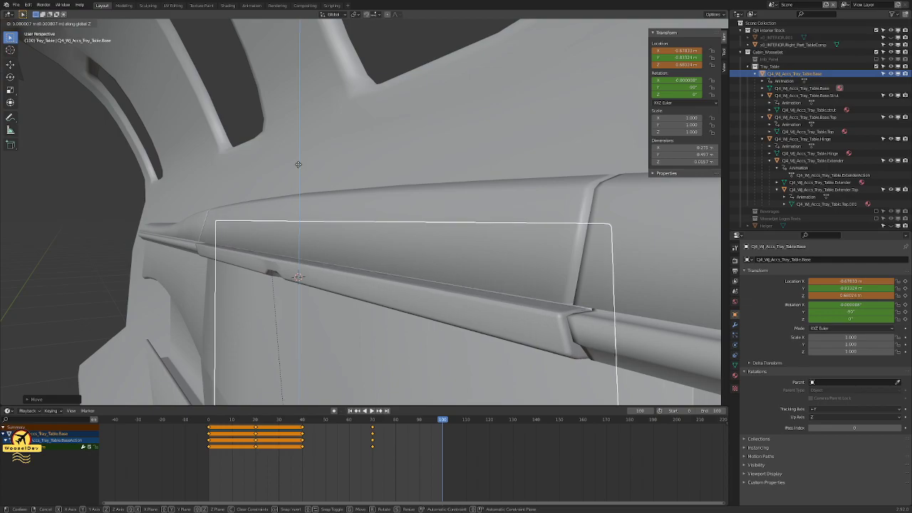
left_click(298, 164)
middle_click_drag(307, 164, 508, 197)
middle_click_drag(105, 275, 443, 251)
scroll(577, 256, "up", 6)
key("g")
key("z")
right_click(494, 244)
Step: Shift the base along X to about -0.679 m so it fits within the ledge's opening
key("g")
key("x")
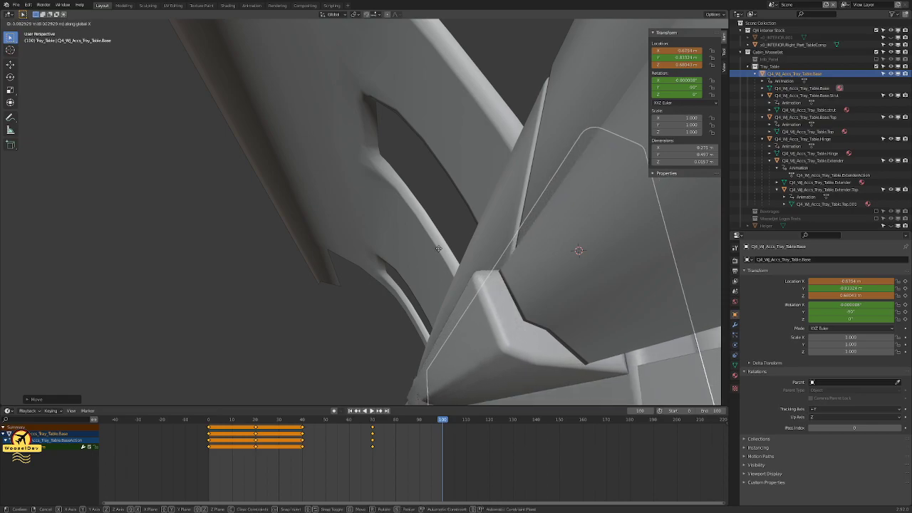
left_click(442, 251)
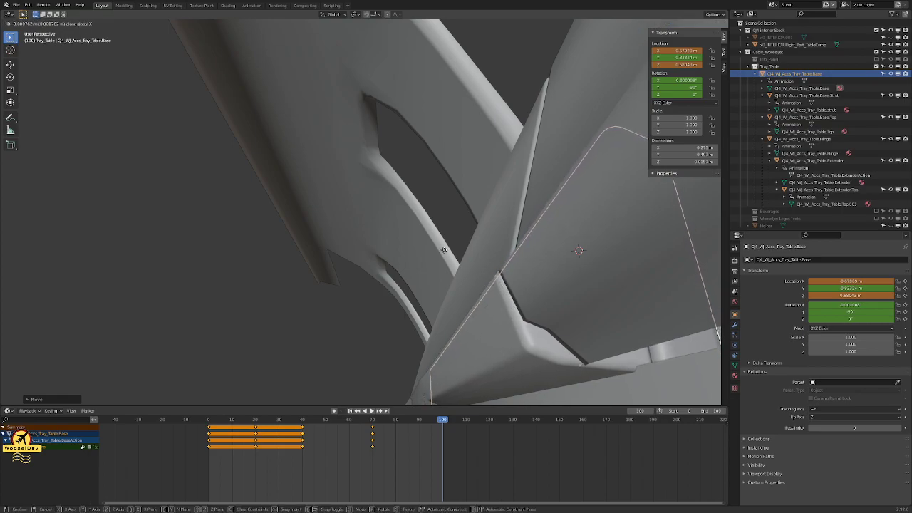
left_click(442, 250)
middle_click_drag(442, 250, 437, 280)
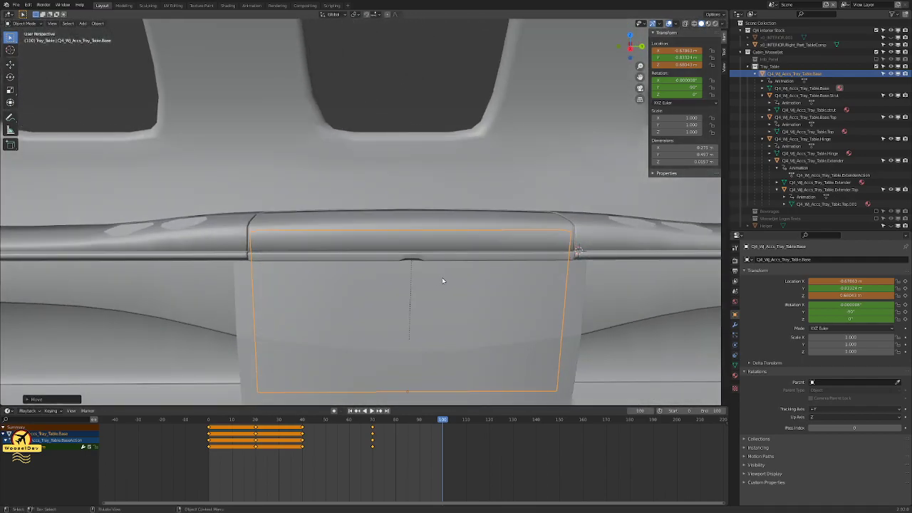
Step: Select all objects of the Tray_Table collection and insert Location & Rotation keyframes for them at frame 100
left_click(768, 66)
right_click(769, 68)
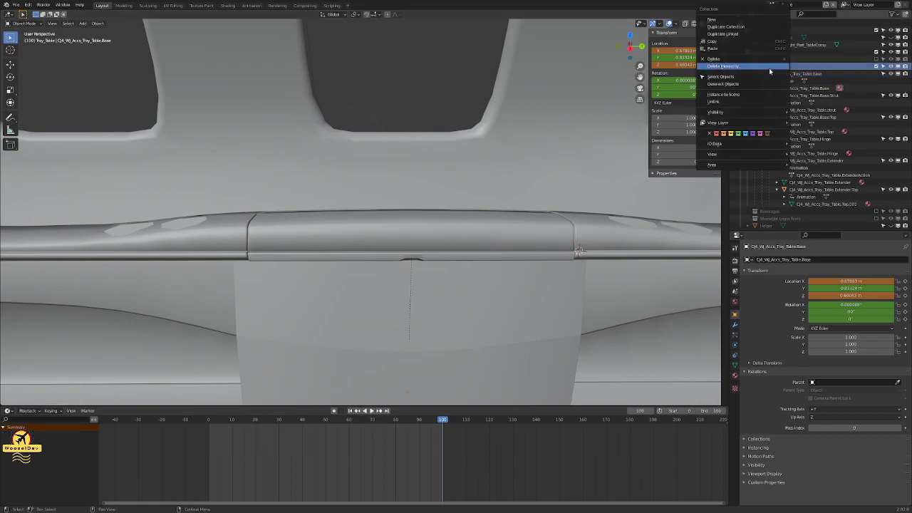
left_click(746, 78)
middle_click_drag(540, 117, 456, 166)
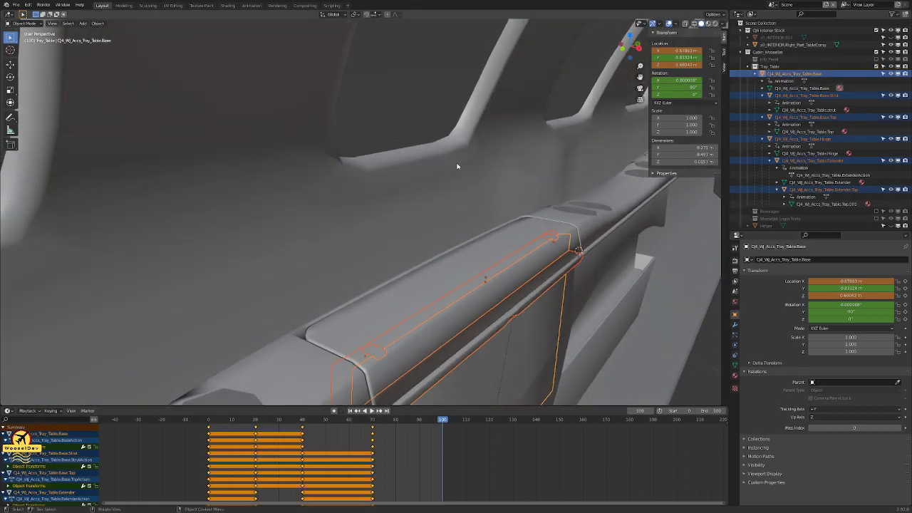
key("i")
left_click(457, 166)
Step: Deselect the table parts and scrub back from frame 100 to check how the upright table slides into the side ledge
middle_click_drag(461, 170, 501, 195)
left_click(532, 188)
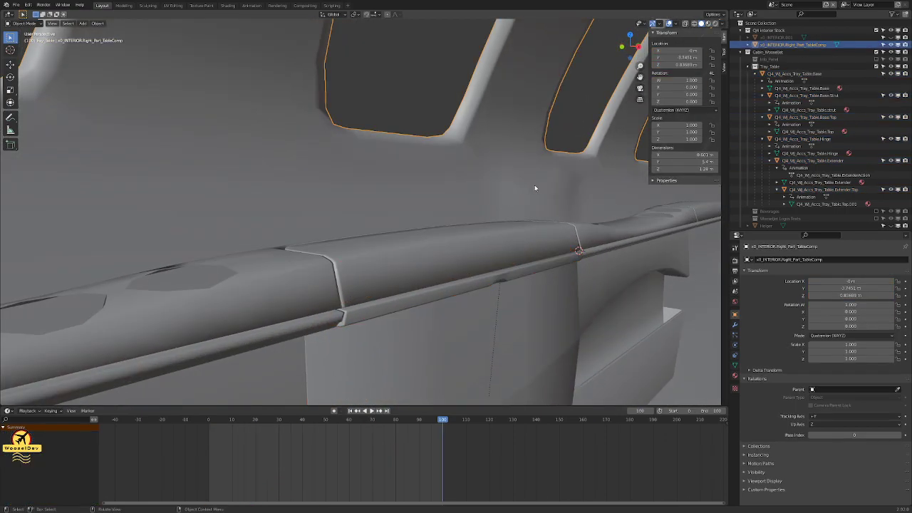
key("Left")
key("Left")
key("Left")
key("Left")
key("Left")
key("Left")
key("Left")
key("Left")
key("Left")
key("Left")
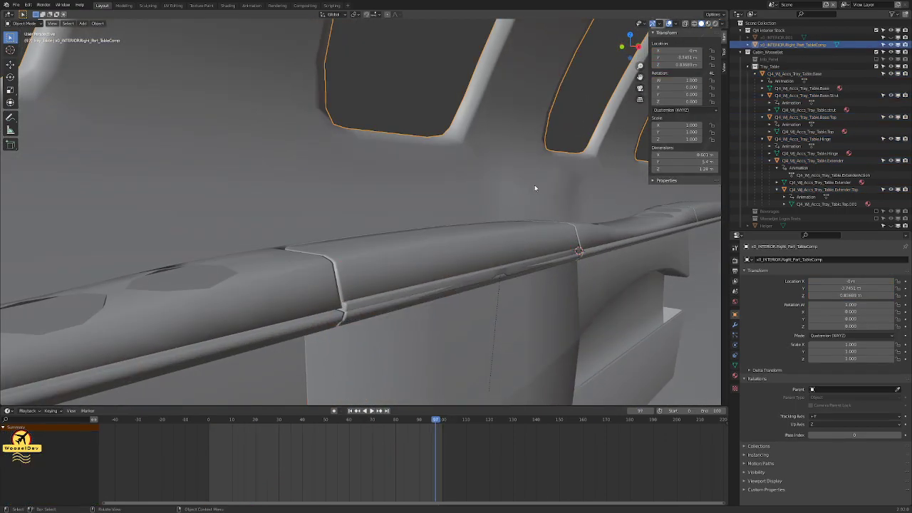
key("Left")
key("Left")
key("Left")
key("Left")
key("Left")
key("Left")
key("Left")
key("Left")
key("Left")
key("Left")
key("Left")
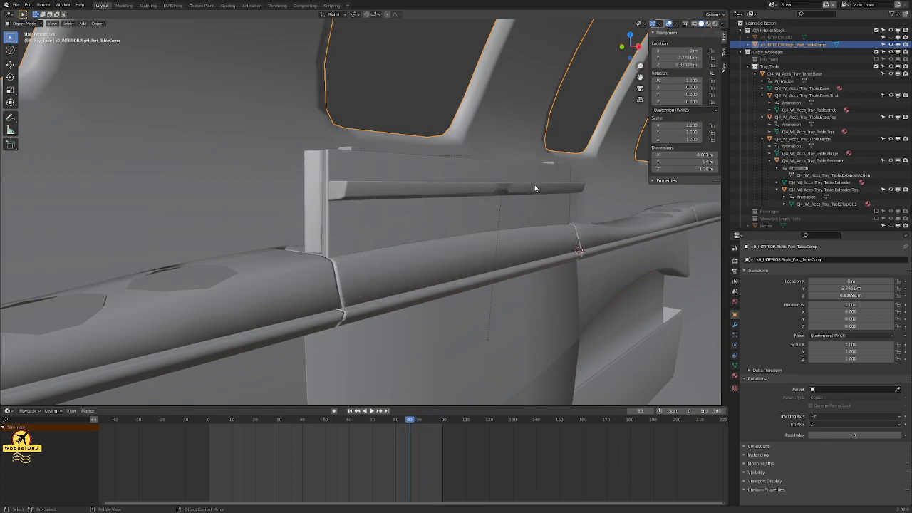
Step: Step back through the frames to about 56 to check the upright table rising out of the side ledge and tilting down
key("Left")
key("Left")
key("Left")
key("Left")
key("Left")
key("Left")
key("Left")
key("Left")
key("Left")
key("Left")
key("Left")
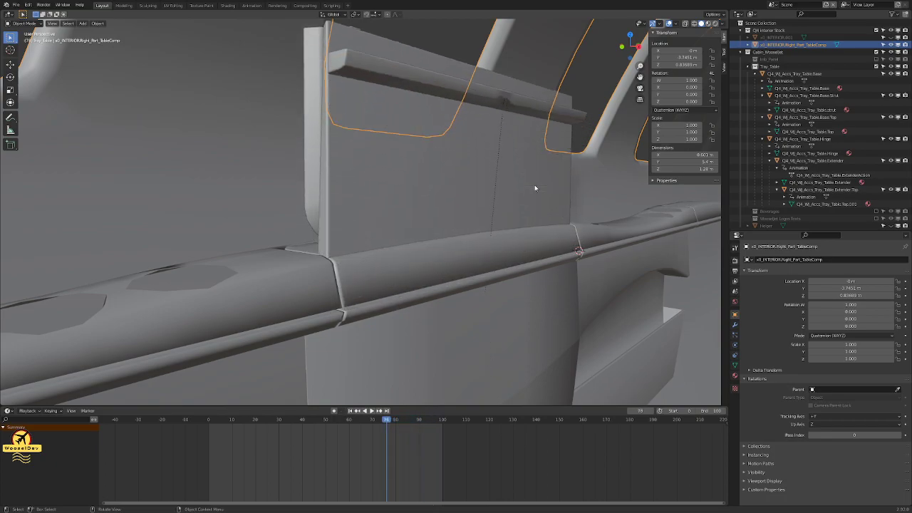
key("Left")
key("Left")
key("Left")
key("Left")
key("Left")
key("Left")
key("Left")
key("Left")
key("Left")
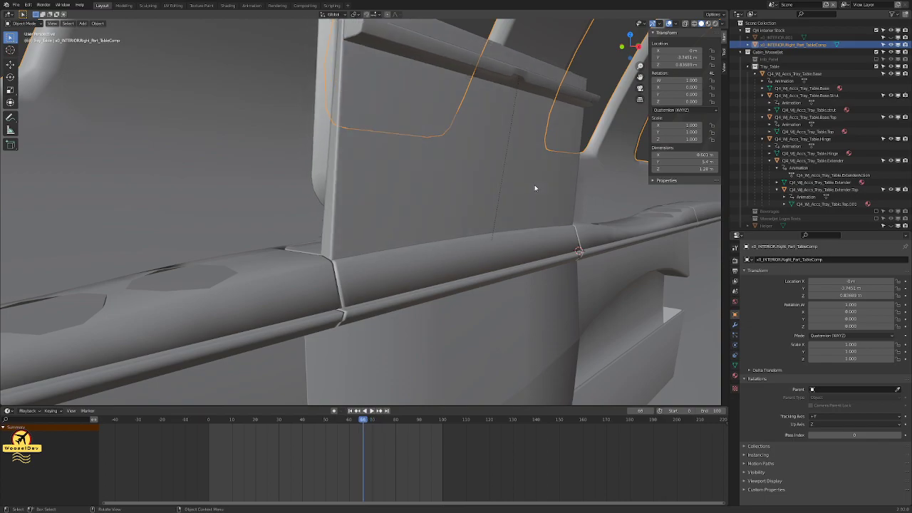
key("Left")
key("Left")
key("Left")
key("Left")
key("Left")
key("Left")
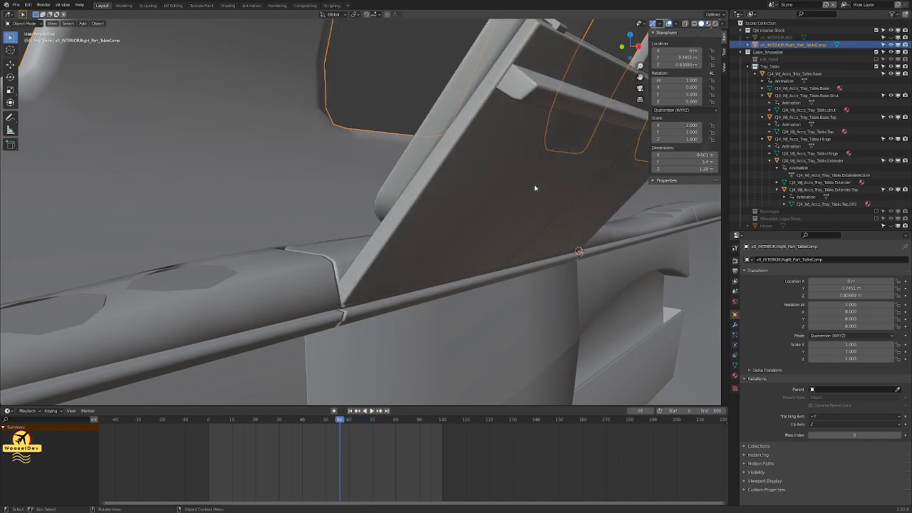
Step: Step back from about frame 53 to 29 to check the table base levelling out and the folded extender opening
scroll(531, 200, "down", 5)
middle_click_drag(525, 214, 462, 221)
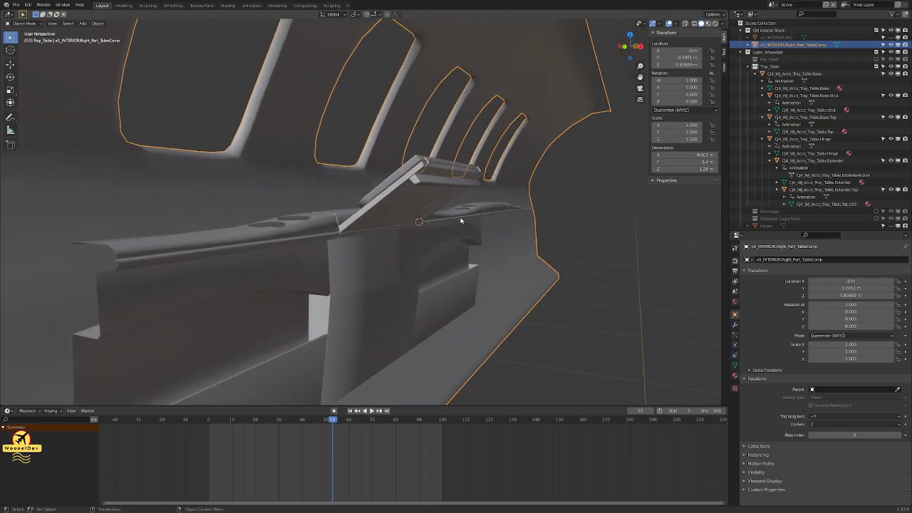
key("Left")
key("Left")
key("Left")
key("Left")
key("Left")
key("Left")
key("Left")
key("Left")
key("Left")
key("Left")
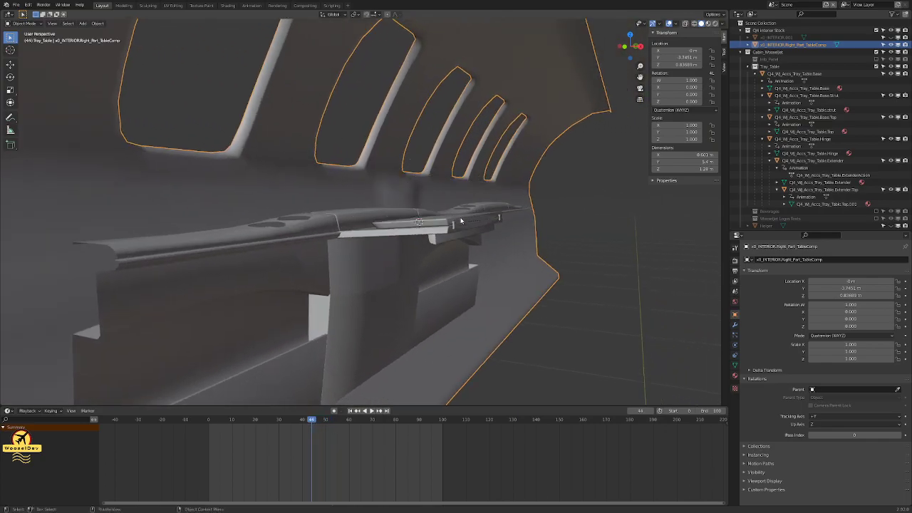
scroll(461, 221, "up", 3)
scroll(476, 228, "down", 2)
key("Left")
key("Left")
key("Left")
key("Left")
key("Left")
key("Left")
key("Left")
key("Left")
key("Left")
key("Left")
key("Left")
key("Left")
key("Left")
key("Left")
key("Left")
key("Left")
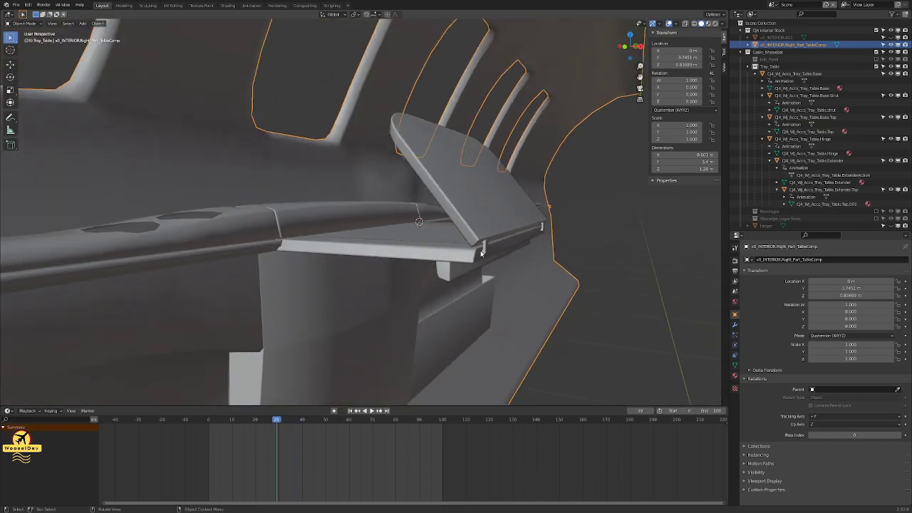
Step: Step back to frame 0 to check the extender unfolding flat, and inspect its seam with the table base
key("Left")
key("Left")
key("Left")
key("Left")
key("Left")
key("Left")
key("Left")
key("Left")
key("Left")
key("Left")
key("Left")
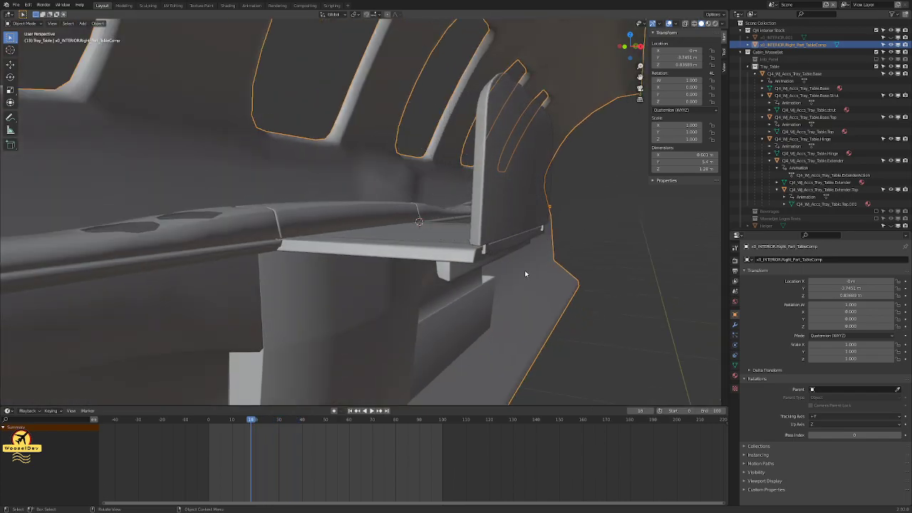
key("Left")
key("Left")
key("Left")
key("Left")
key("Left")
key("Left")
key("Left")
key("Left")
key("Left")
key("Left")
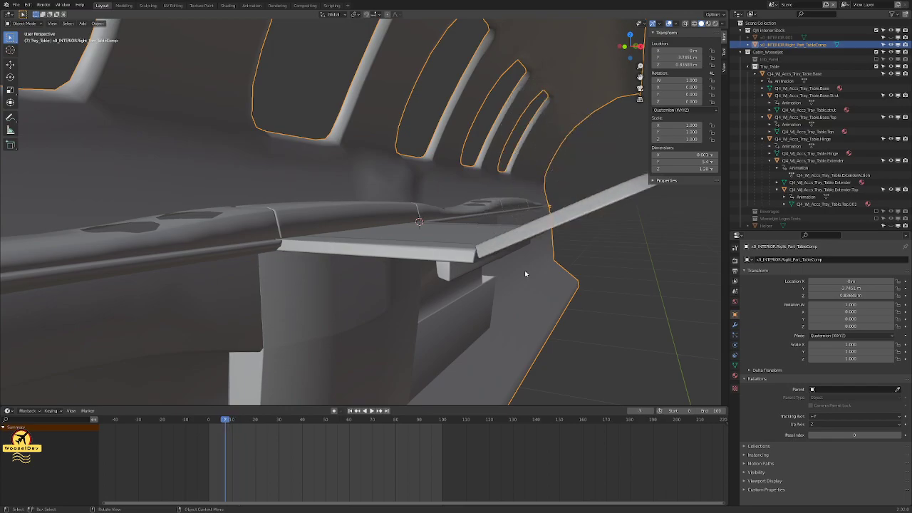
middle_click_drag(524, 270, 493, 266)
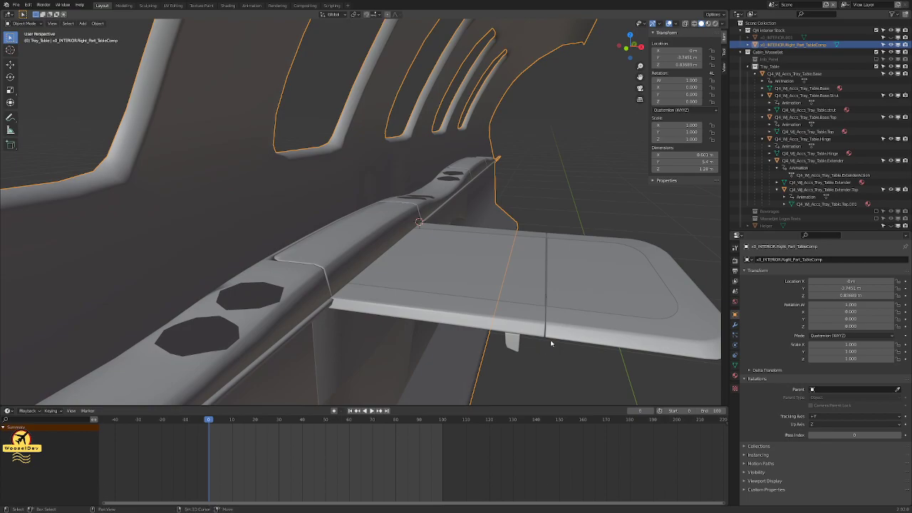
middle_click_drag(540, 338, 336, 214)
scroll(363, 205, "up", 5)
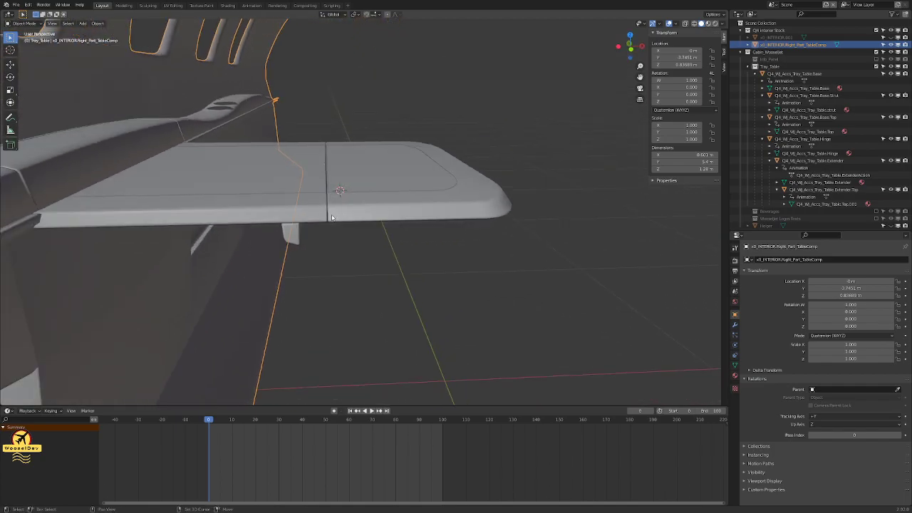
scroll(331, 217, "down", 3)
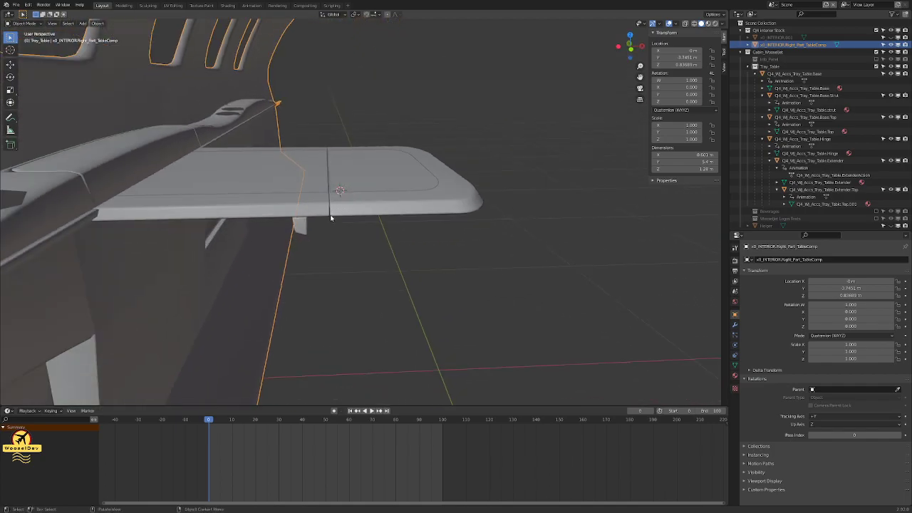
Step: Play the full stowing animation and examine the table folding into the side ledge from several angles
left_click(370, 411)
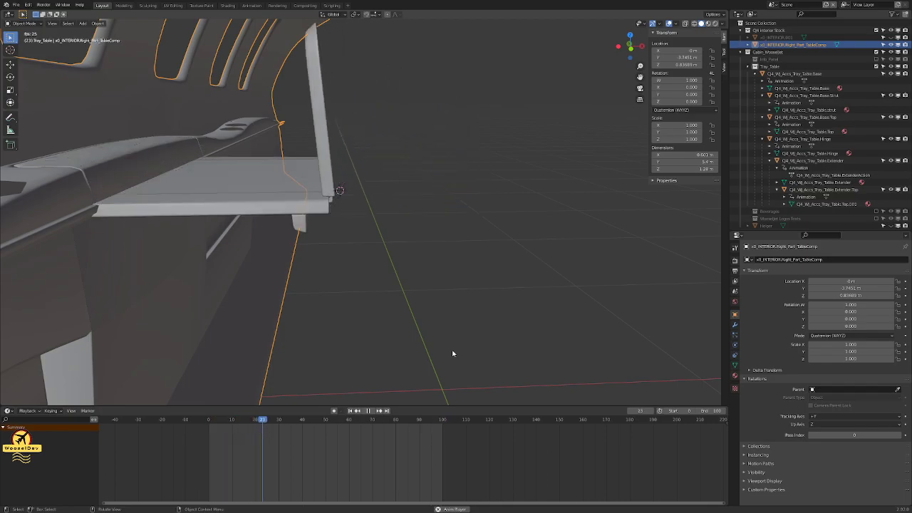
middle_click_drag(452, 356, 396, 265)
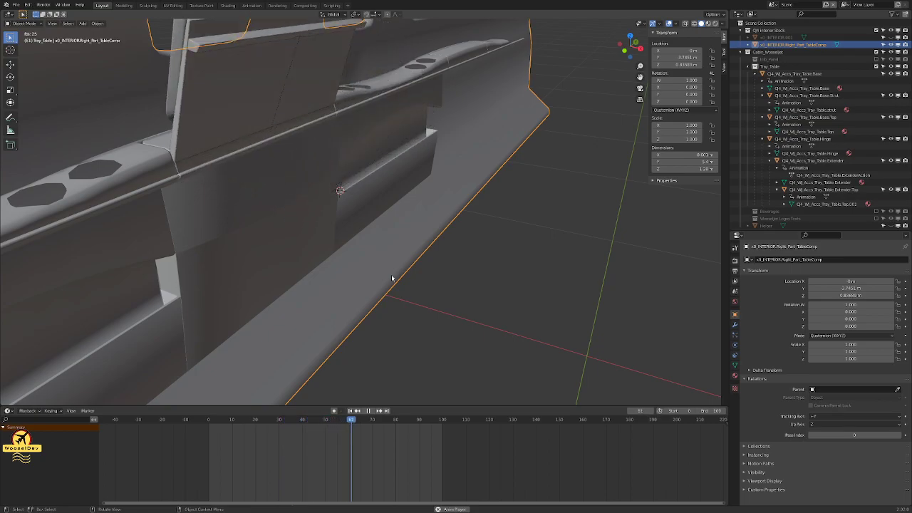
scroll(392, 278, "up", 2)
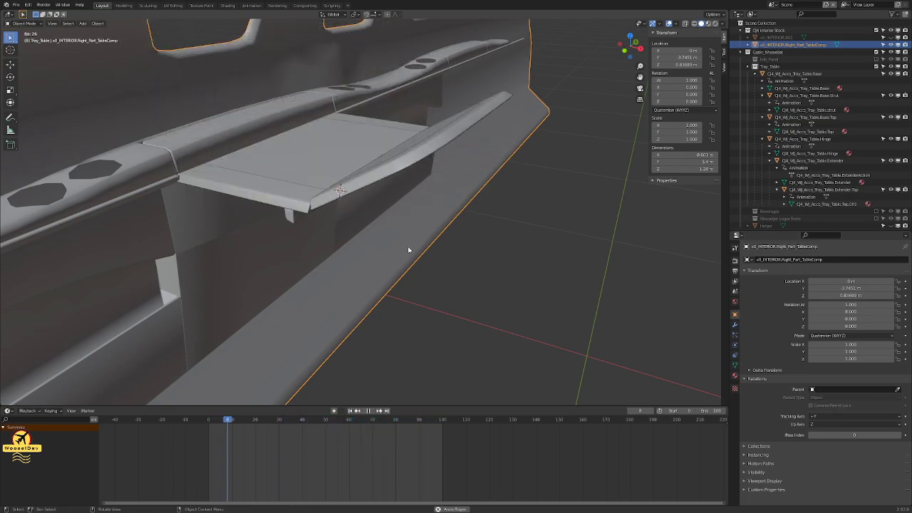
middle_click_drag(404, 240, 403, 230)
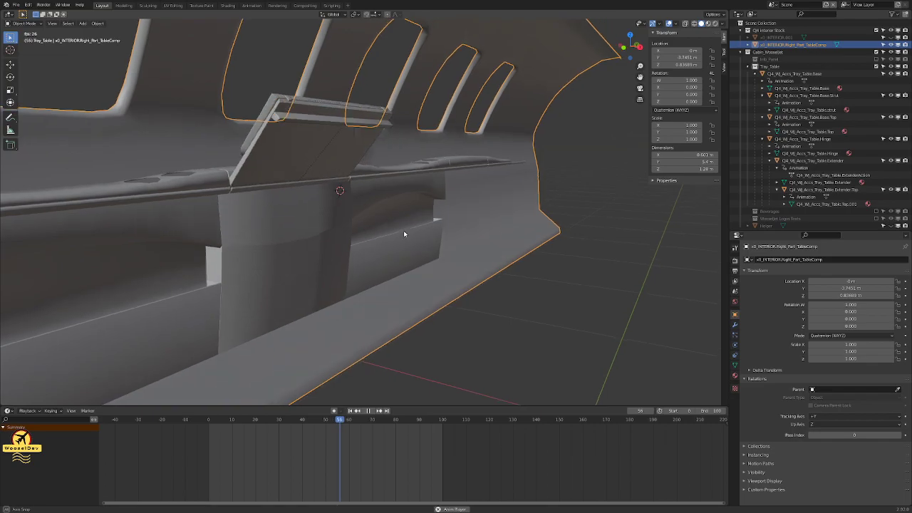
Step: Deselect the interior wall panel, return the timeline to frame 0 and save the blend file
left_click(627, 280)
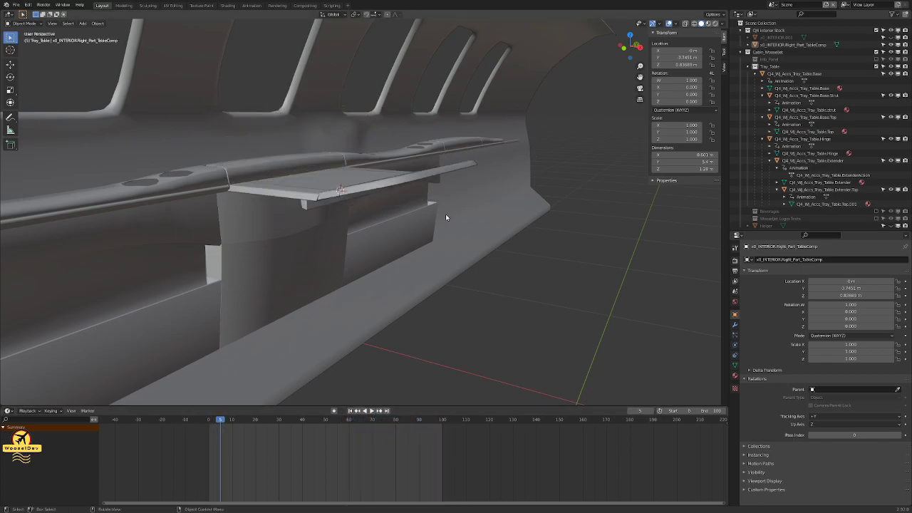
key("Left")
key("Left")
key("Left")
key("Left")
key("Left")
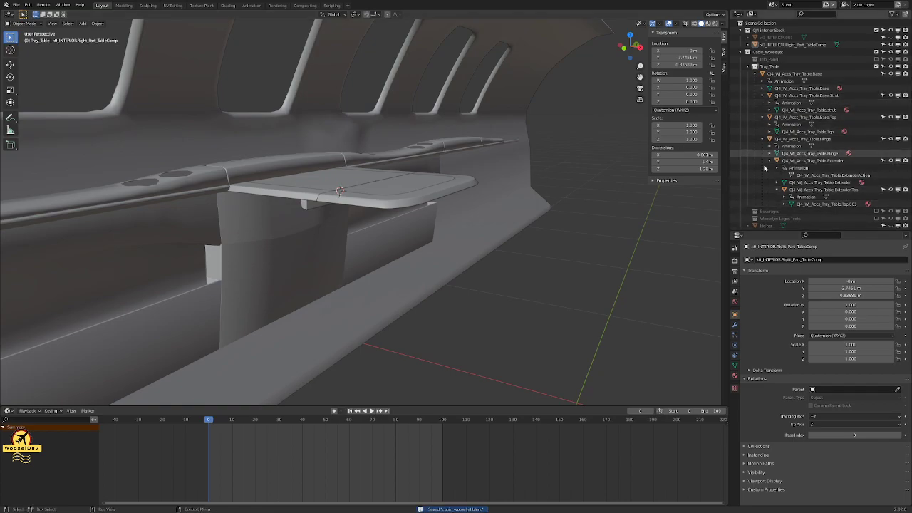
Step: Examine the hinge and the seam between base and extender in a wireframe front view
middle_click_drag(451, 199, 305, 196)
scroll(308, 200, "up", 8)
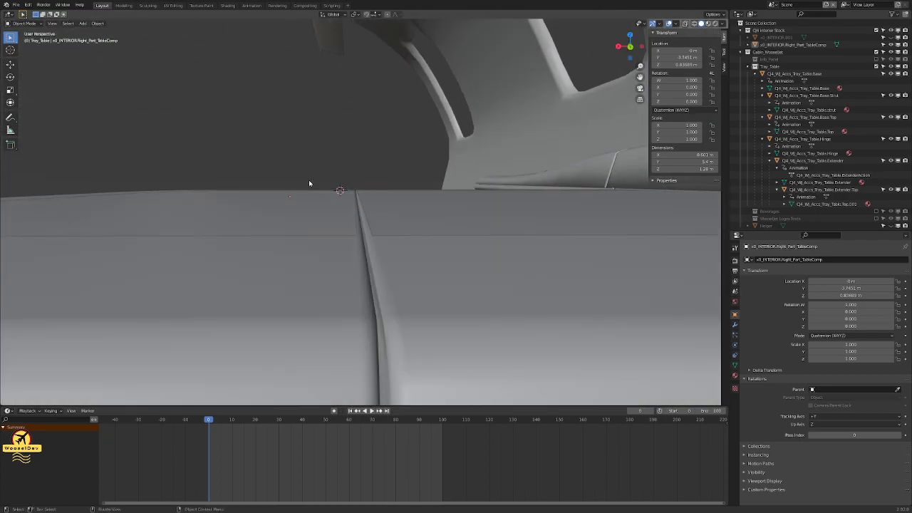
key("z")
left_click(251, 176)
key("KP_1")
scroll(258, 175, "up", 5)
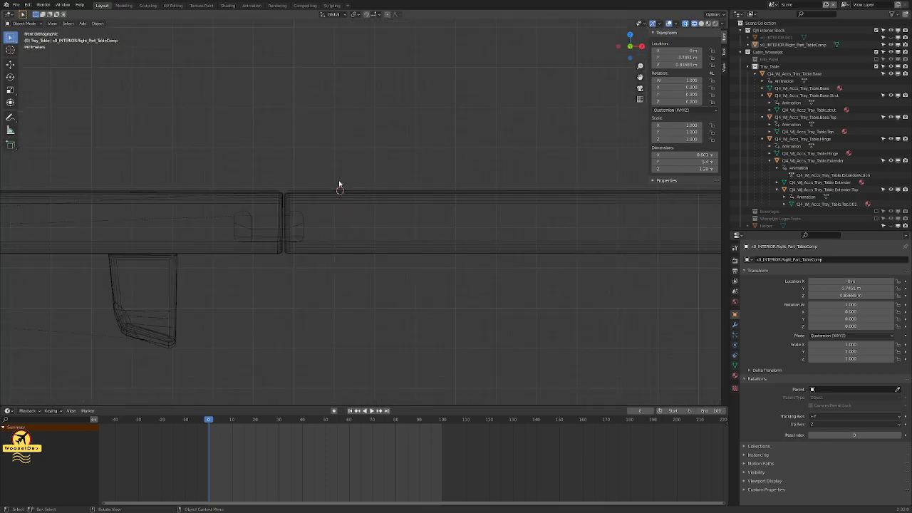
middle_click_drag(211, 205, 398, 203)
left_click(407, 243)
mouse_move(458, 244)
middle_mouse_down()
mouse_move(529, 252)
mouse_move(502, 235)
mouse_move(500, 303)
middle_mouse_up()
Step: Switch to Material Preview shading and play the stowing animation to the end to check how the table fits in the ledge
key("z")
left_click(499, 340)
mouse_move(500, 340)
middle_mouse_down()
mouse_move(476, 325)
mouse_move(474, 304)
middle_mouse_up()
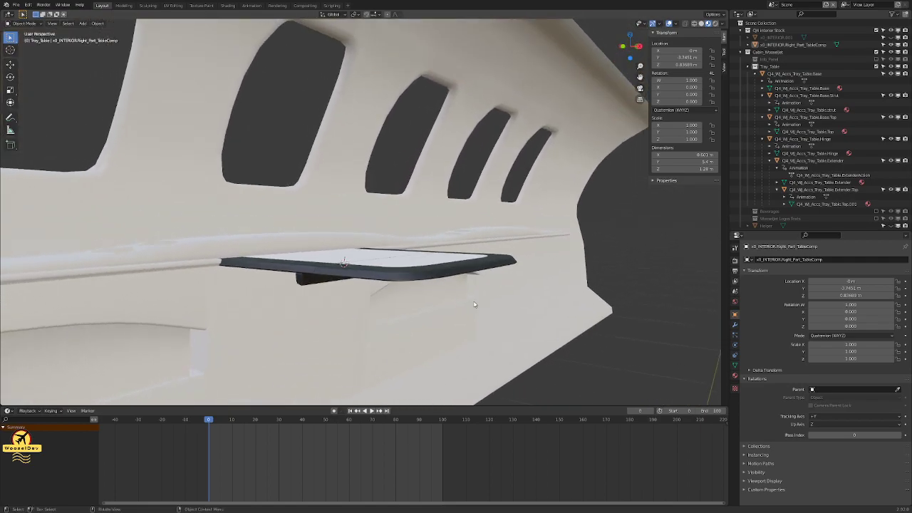
left_click(371, 412)
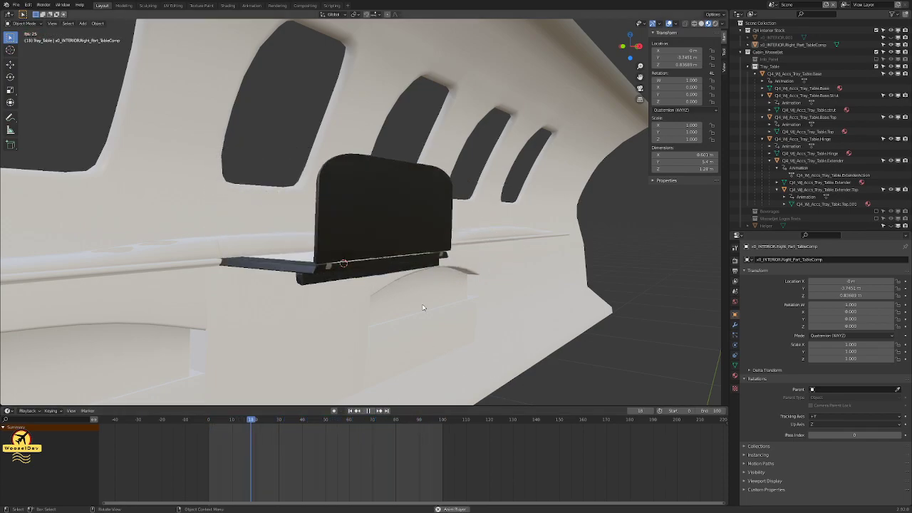
key("space")
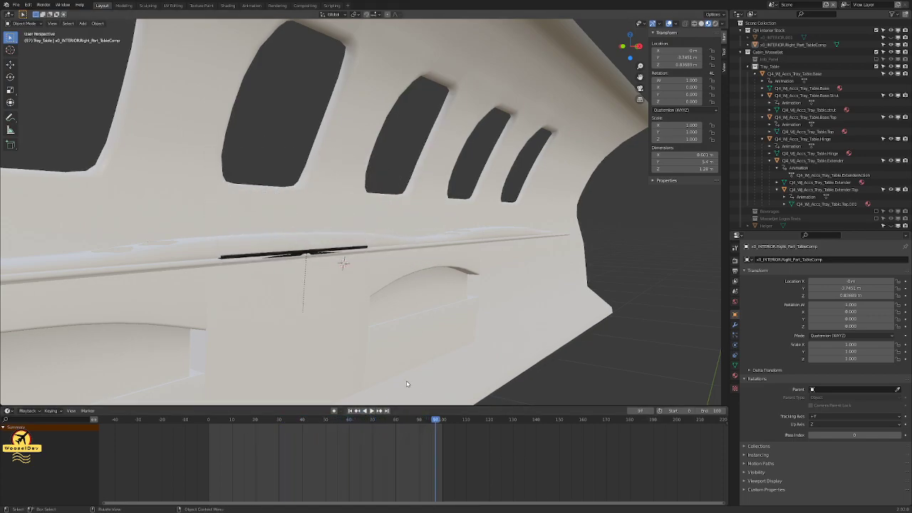
middle_click_drag(490, 329, 483, 305)
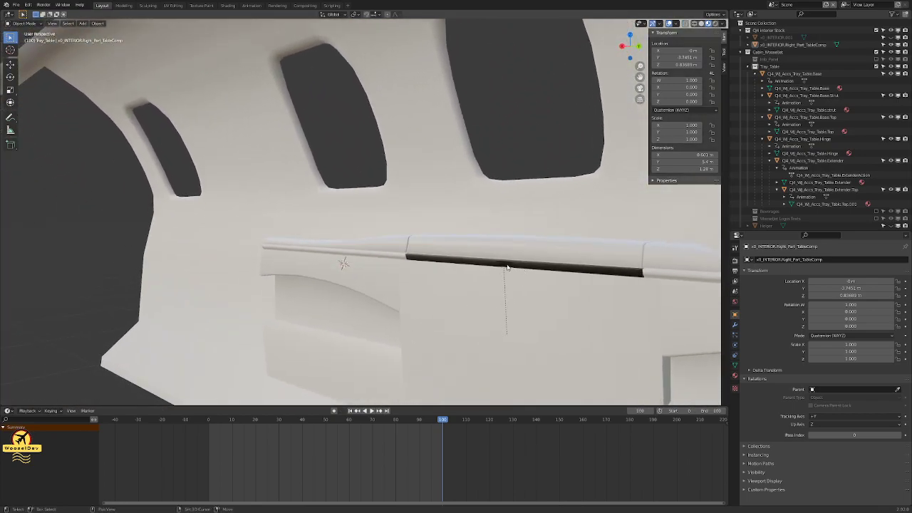
Step: In the Base.Strut mesh, shift the vertices at the middle of the underside slightly along Z and save the file
scroll(506, 267, "up", 4)
middle_click_drag(506, 267, 468, 298)
left_click(549, 271)
key("Tab")
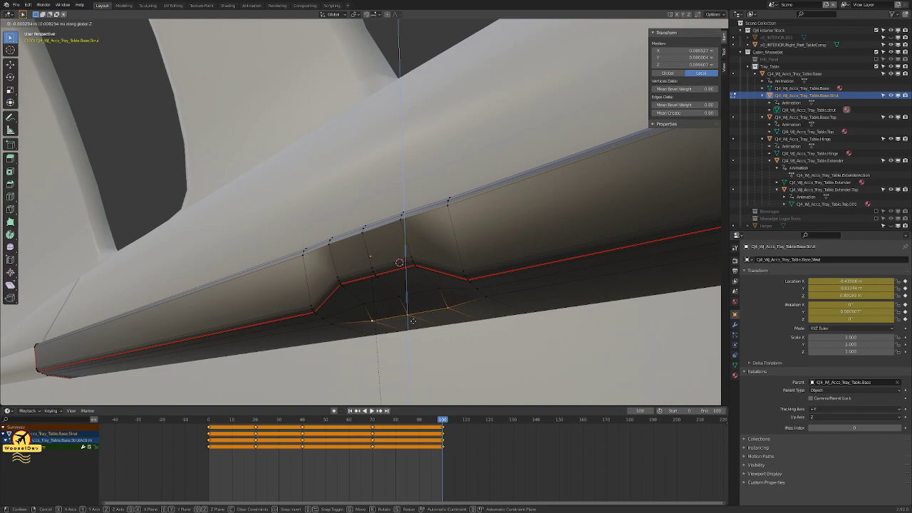
mouse_move(413, 320)
middle_mouse_down()
mouse_move(378, 321)
mouse_move(401, 337)
mouse_move(413, 332)
middle_mouse_up()
key("Tab")
key("ctrl+s")
Step: Step back and forth through the last five frames to check how the adjusted strut sits in the ledge opening
key("Left")
key("Left")
key("Left")
key("Left")
key("Left")
key("Right")
key("Right")
key("Right")
key("Right")
key("Right")
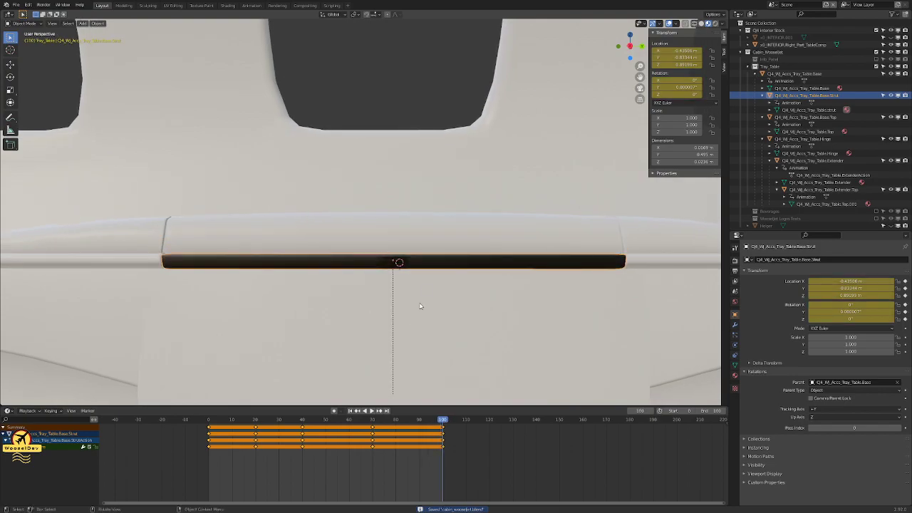
scroll(416, 321, "down", 2)
middle_click_drag(416, 321, 466, 265)
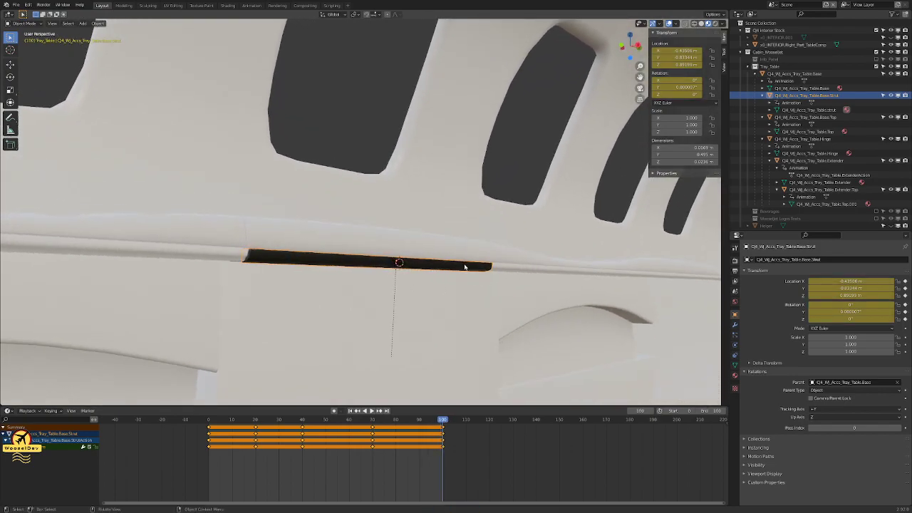
Step: Replay the textured tray table animation and examine it from below, behind, above and the front
left_click(371, 411)
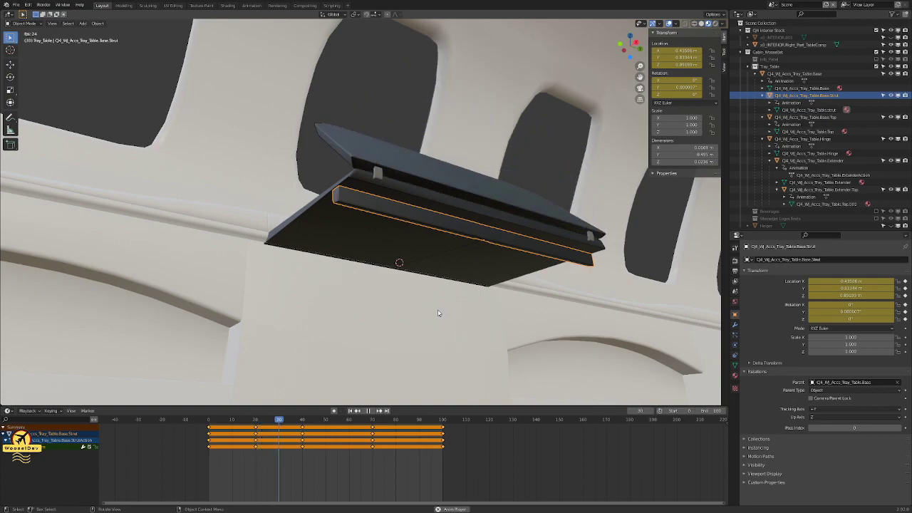
middle_click_drag(438, 314, 403, 283)
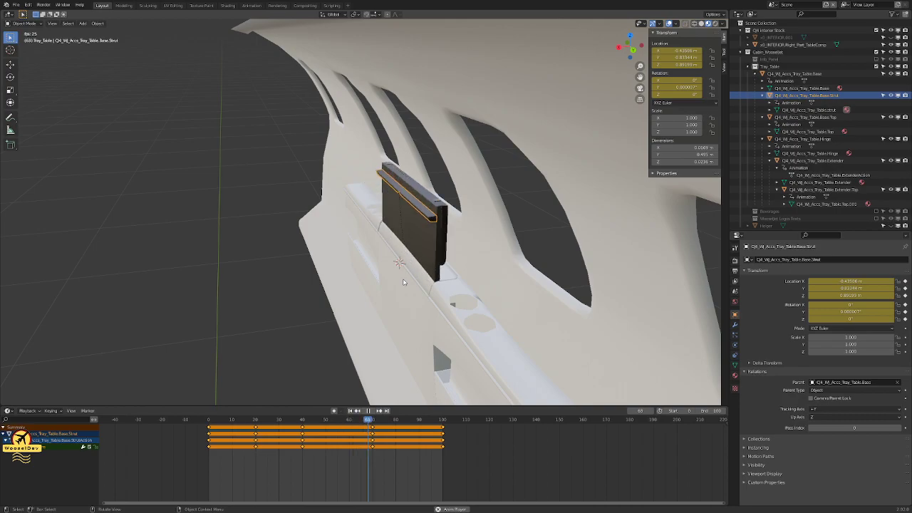
middle_click_drag(403, 283, 594, 308)
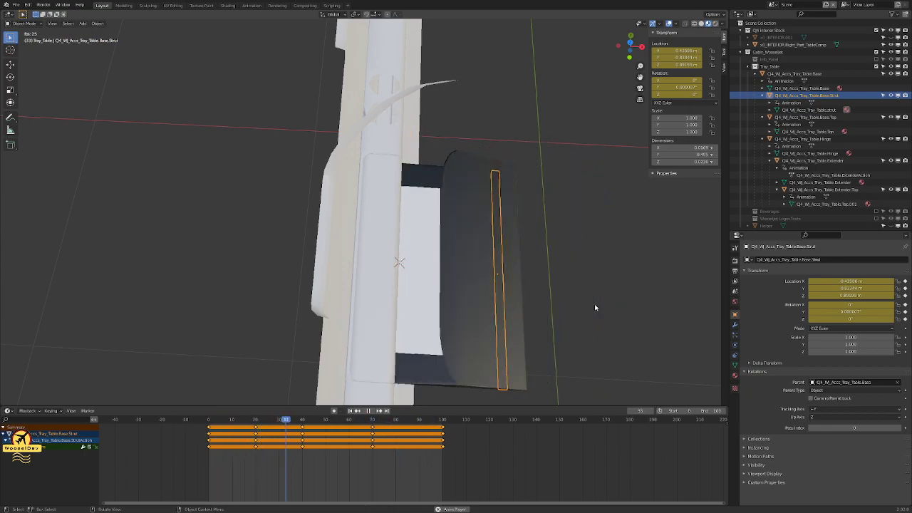
middle_click_drag(570, 297, 530, 246)
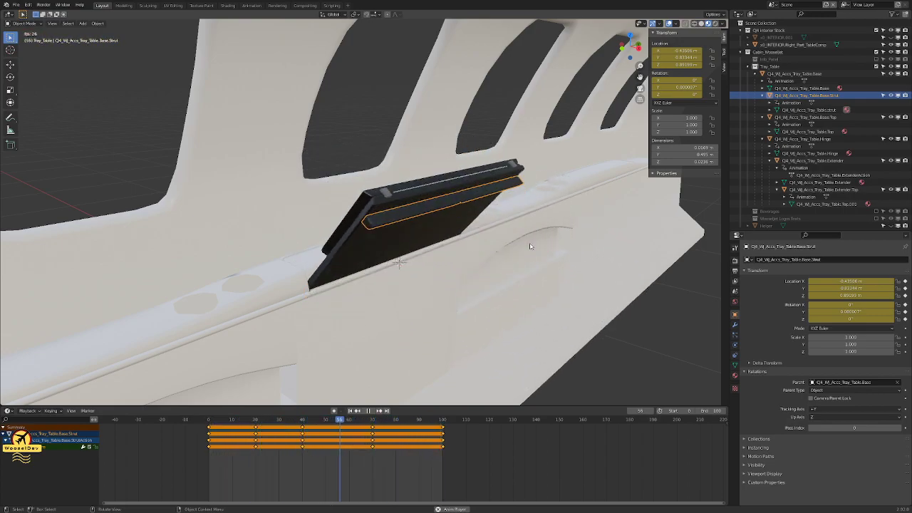
key("space")
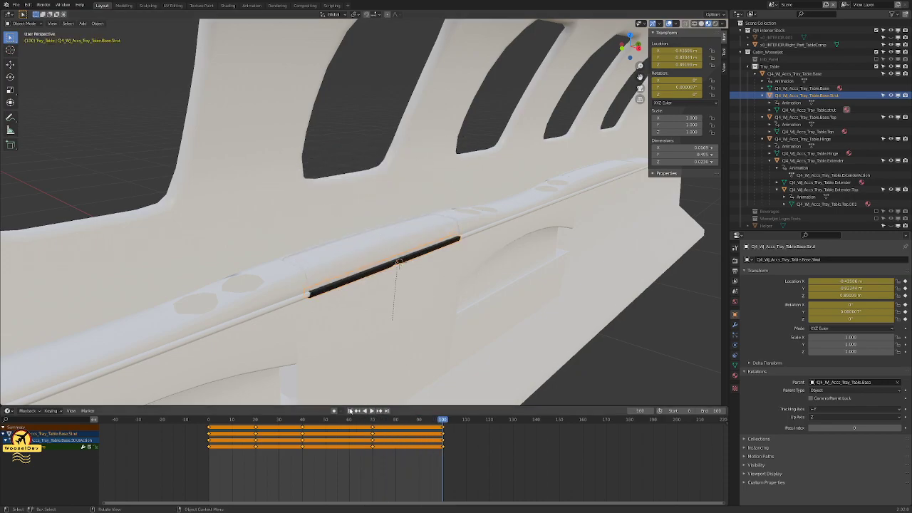
Step: Return to frame 0, deselect the strut and save the blend file with the table fully extended
left_click(350, 411)
scroll(429, 346, "down", 8)
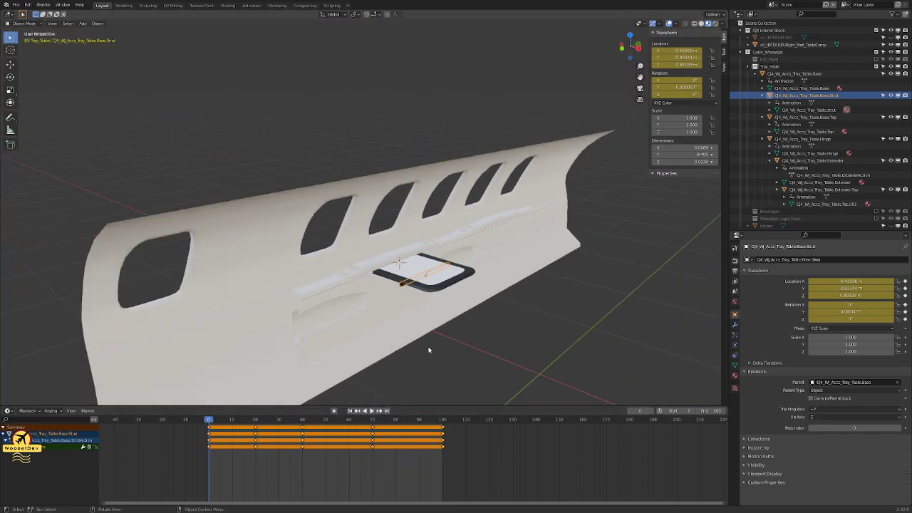
left_click(546, 343)
middle_click_drag(522, 336, 391, 352)
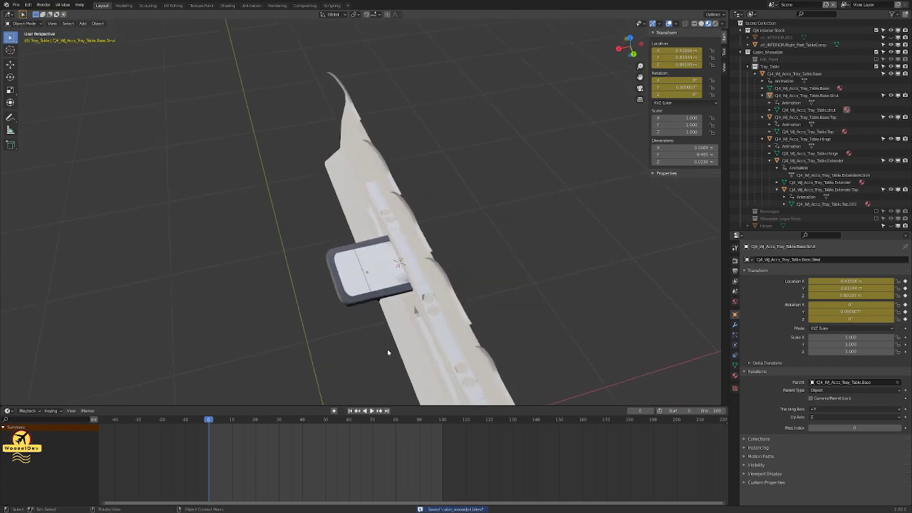
scroll(391, 352, "up", 6)
middle_click_drag(360, 320, 428, 288)
scroll(400, 296, "down", 6)
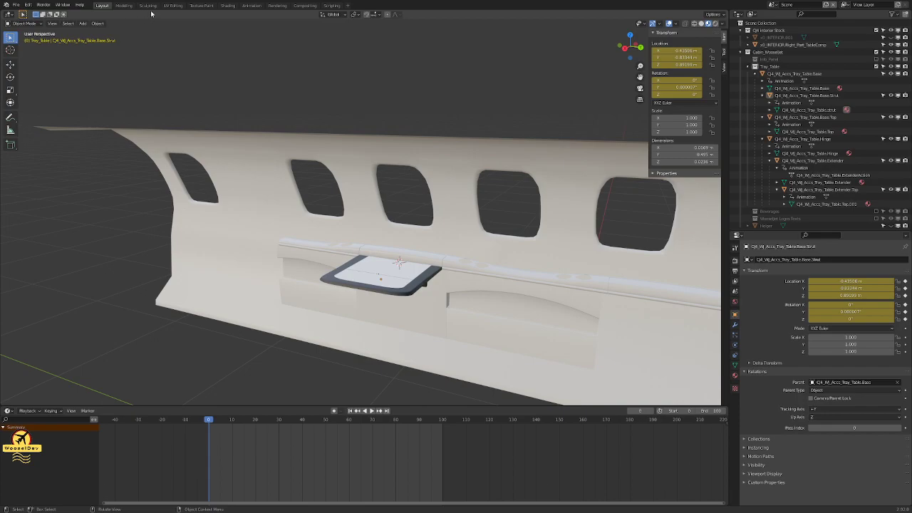
Step: Switch to the UV Editing workspace and bring the whole tray table texture into view
left_click(173, 5)
scroll(138, 208, "down", 5)
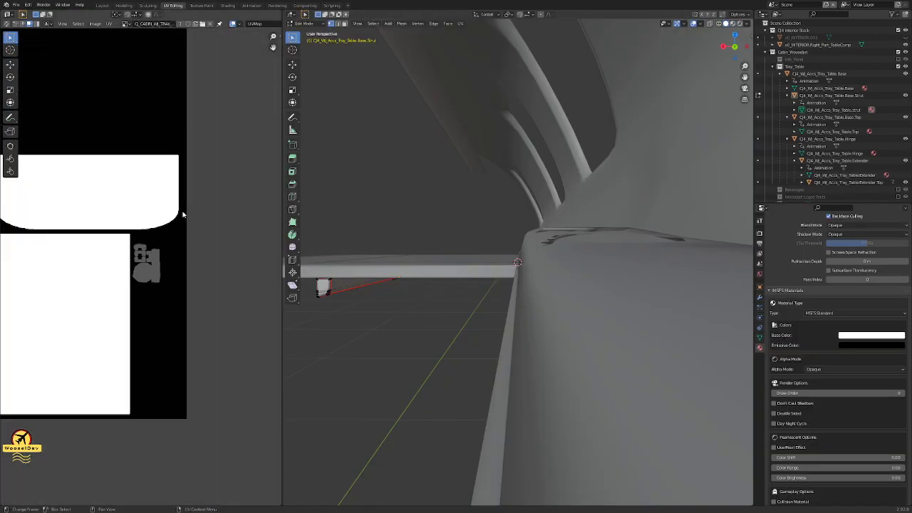
middle_click_drag(138, 207, 197, 214)
scroll(197, 221, "down", 1)
scroll(228, 245, "down", 1)
scroll(190, 228, "left", 3, "ctrl")
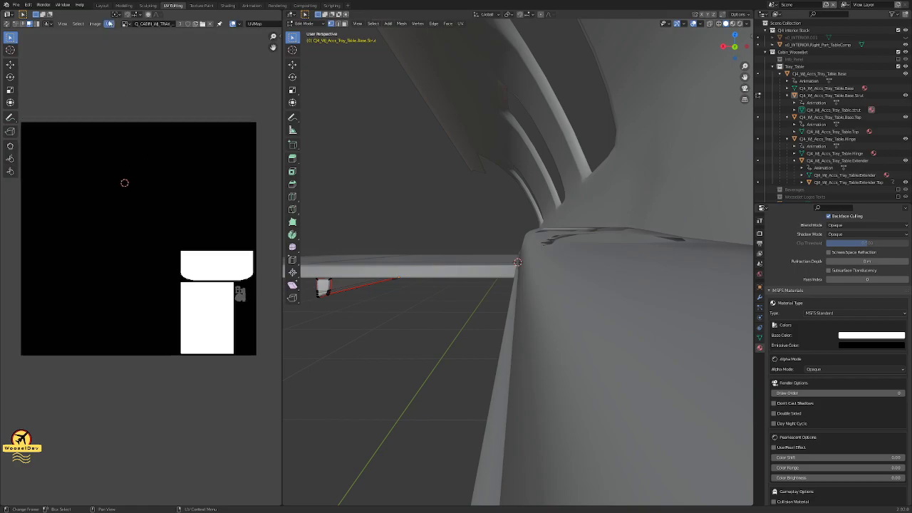
left_click(109, 23)
left_click(133, 214)
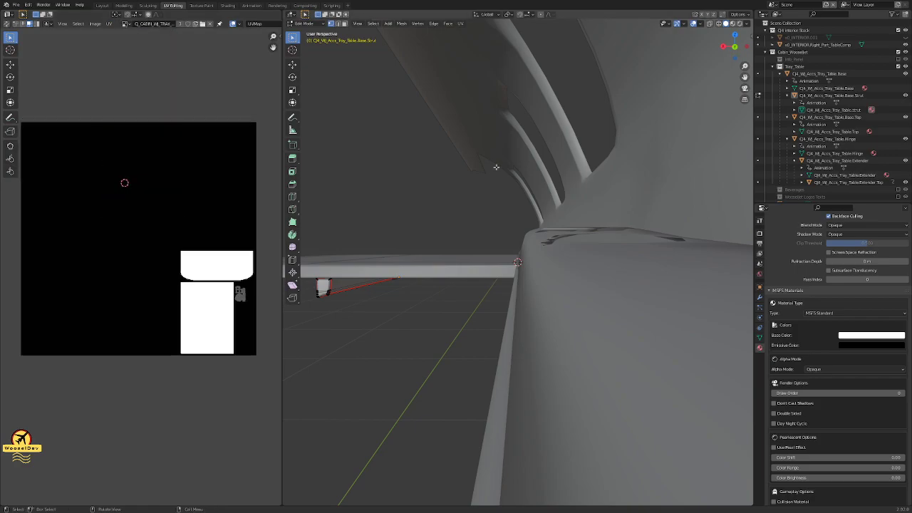
middle_click_drag(423, 183, 495, 207)
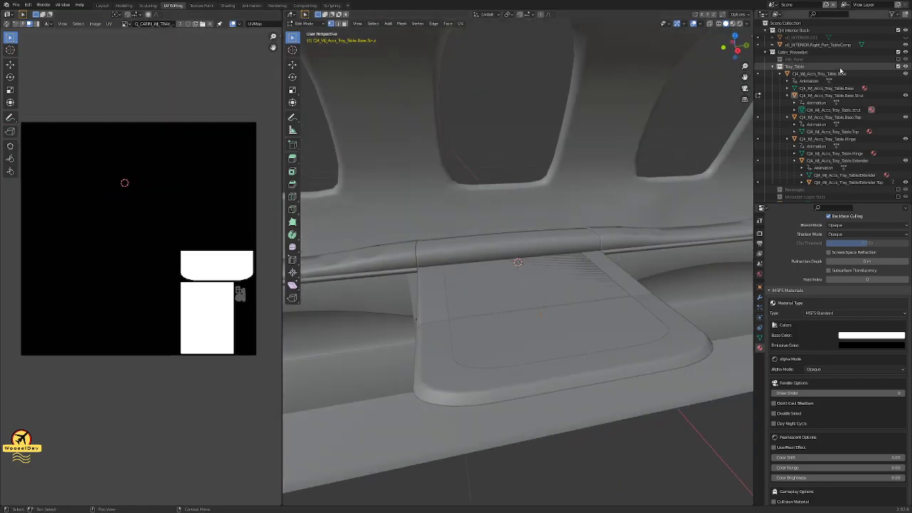
right_click(778, 77)
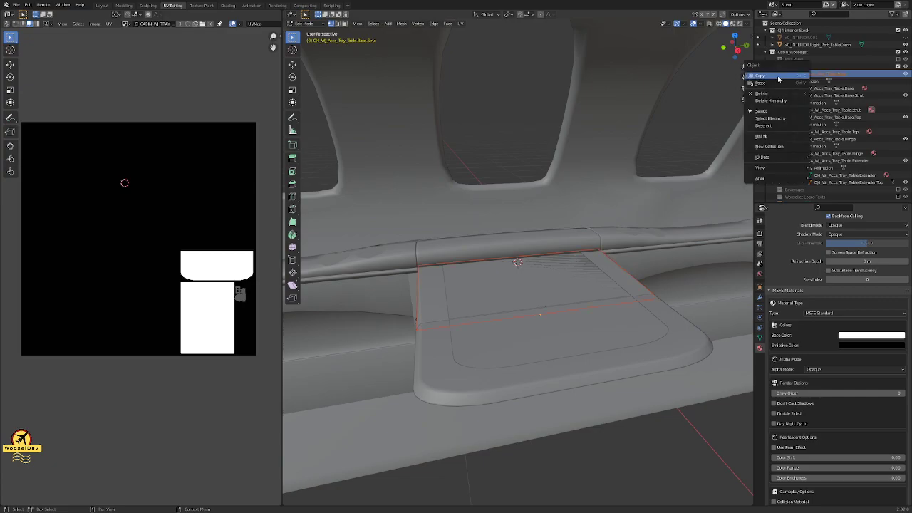
left_click(768, 112)
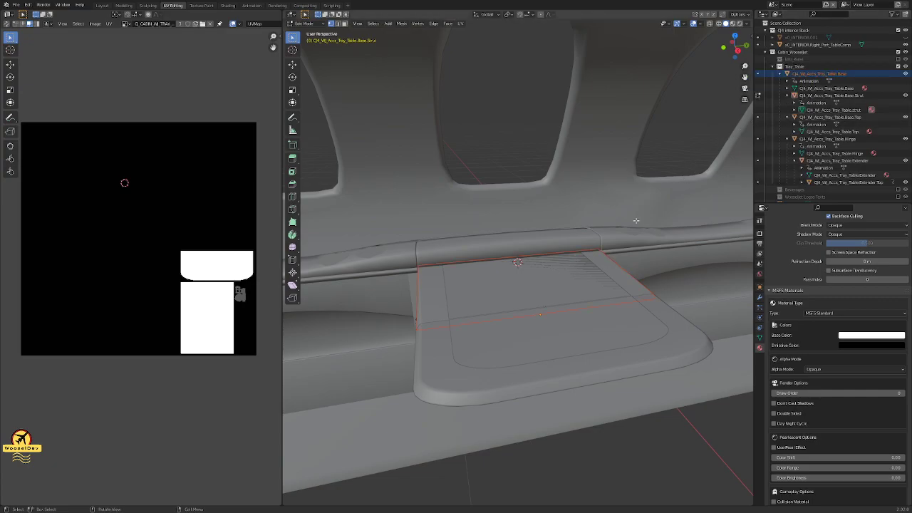
scroll(639, 218, "down", 4)
key("Tab")
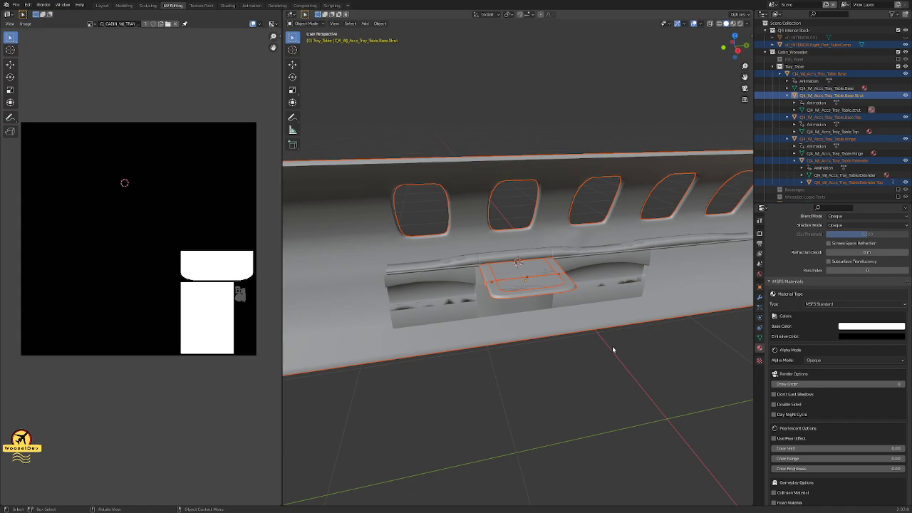
key("alt+a")
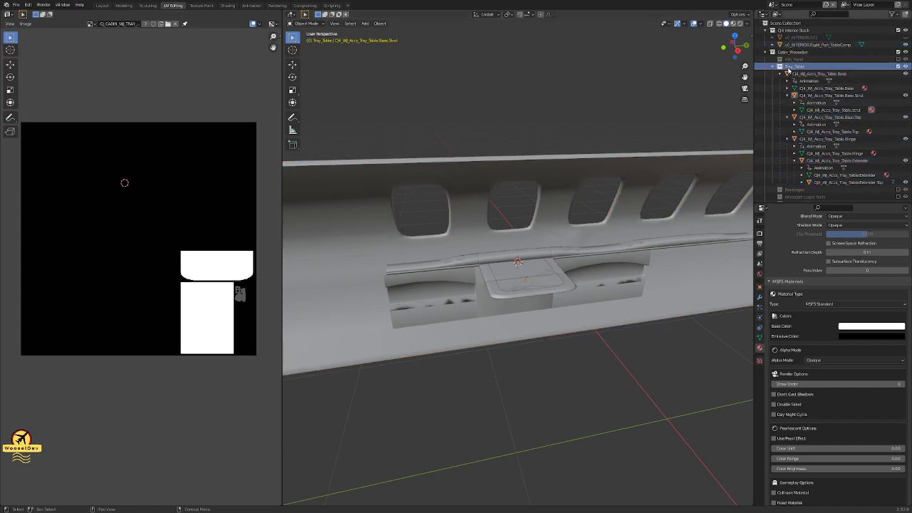
Step: Select the tray table base with its full hierarchy, enter Edit Mode on all parts and select all their geometry and UV islands
right_click(791, 74)
left_click(741, 84)
key("Tab")
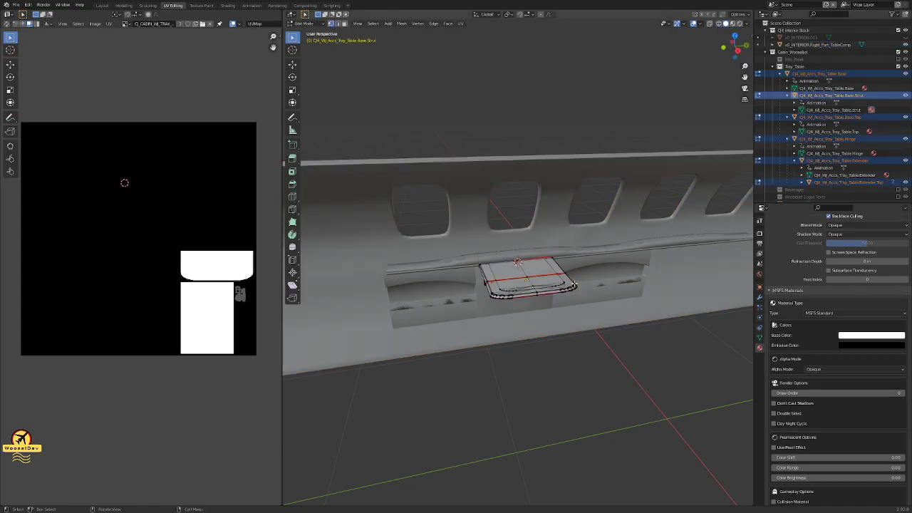
scroll(194, 238, "up", 3)
scroll(195, 239, "down", 3)
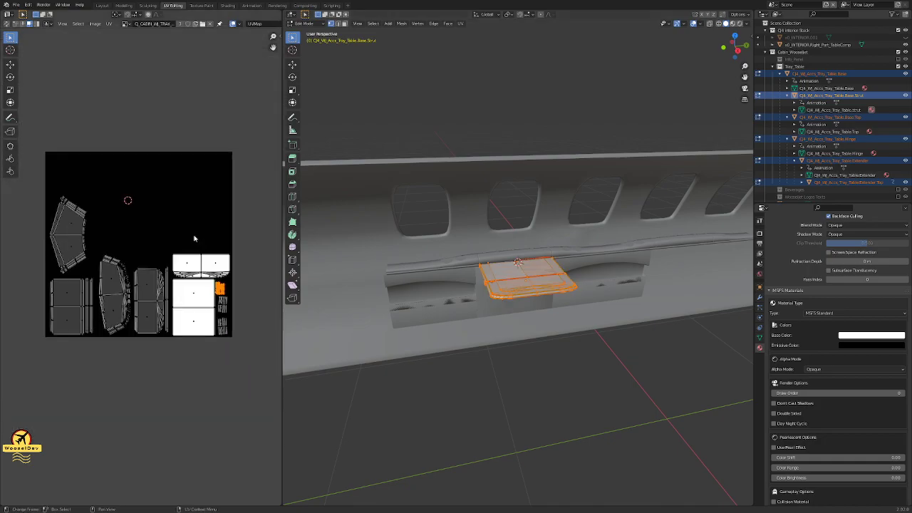
key("a")
left_click(109, 24)
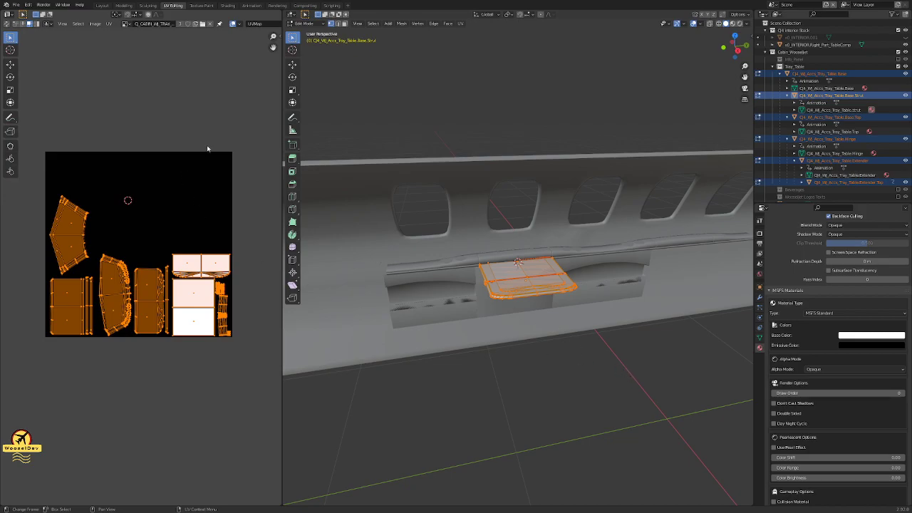
Step: Deselect the tray table's UVs, save the blend file, and return to the Layout workspace with all objects deselected
key("alt+a")
key("ctrl+s")
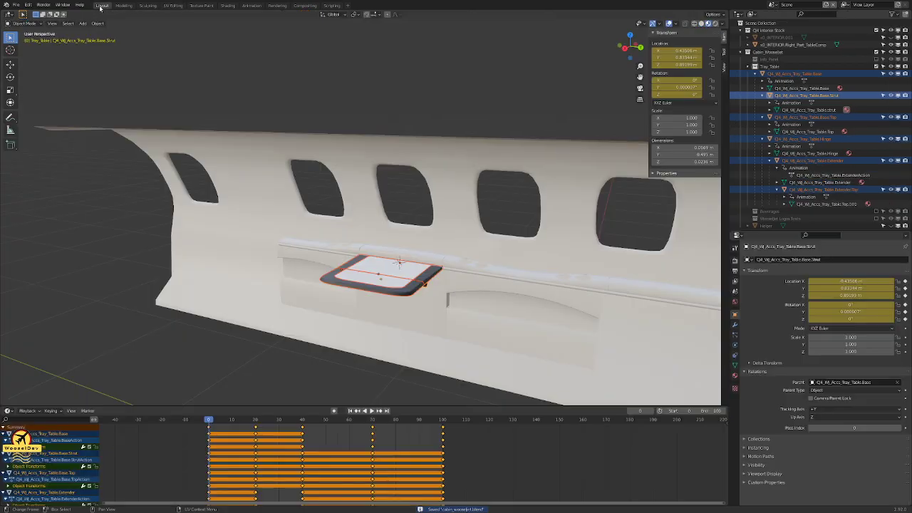
left_click(102, 5)
left_click(406, 128)
Step: Examine the extended, textured tray table and the surrounding cabin wall from several angles and close up
middle_click_drag(406, 127, 341, 206)
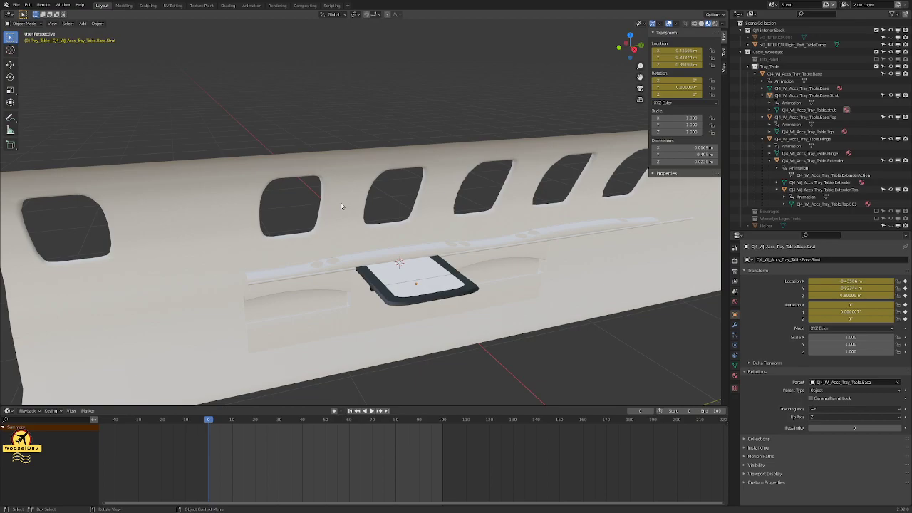
scroll(368, 205, "down", 5)
middle_click_drag(372, 205, 397, 262)
scroll(329, 189, "up", 5)
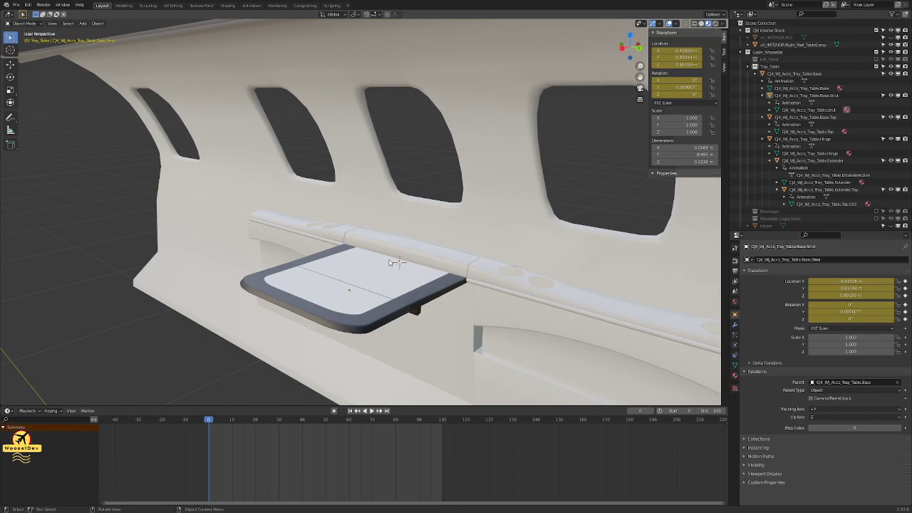